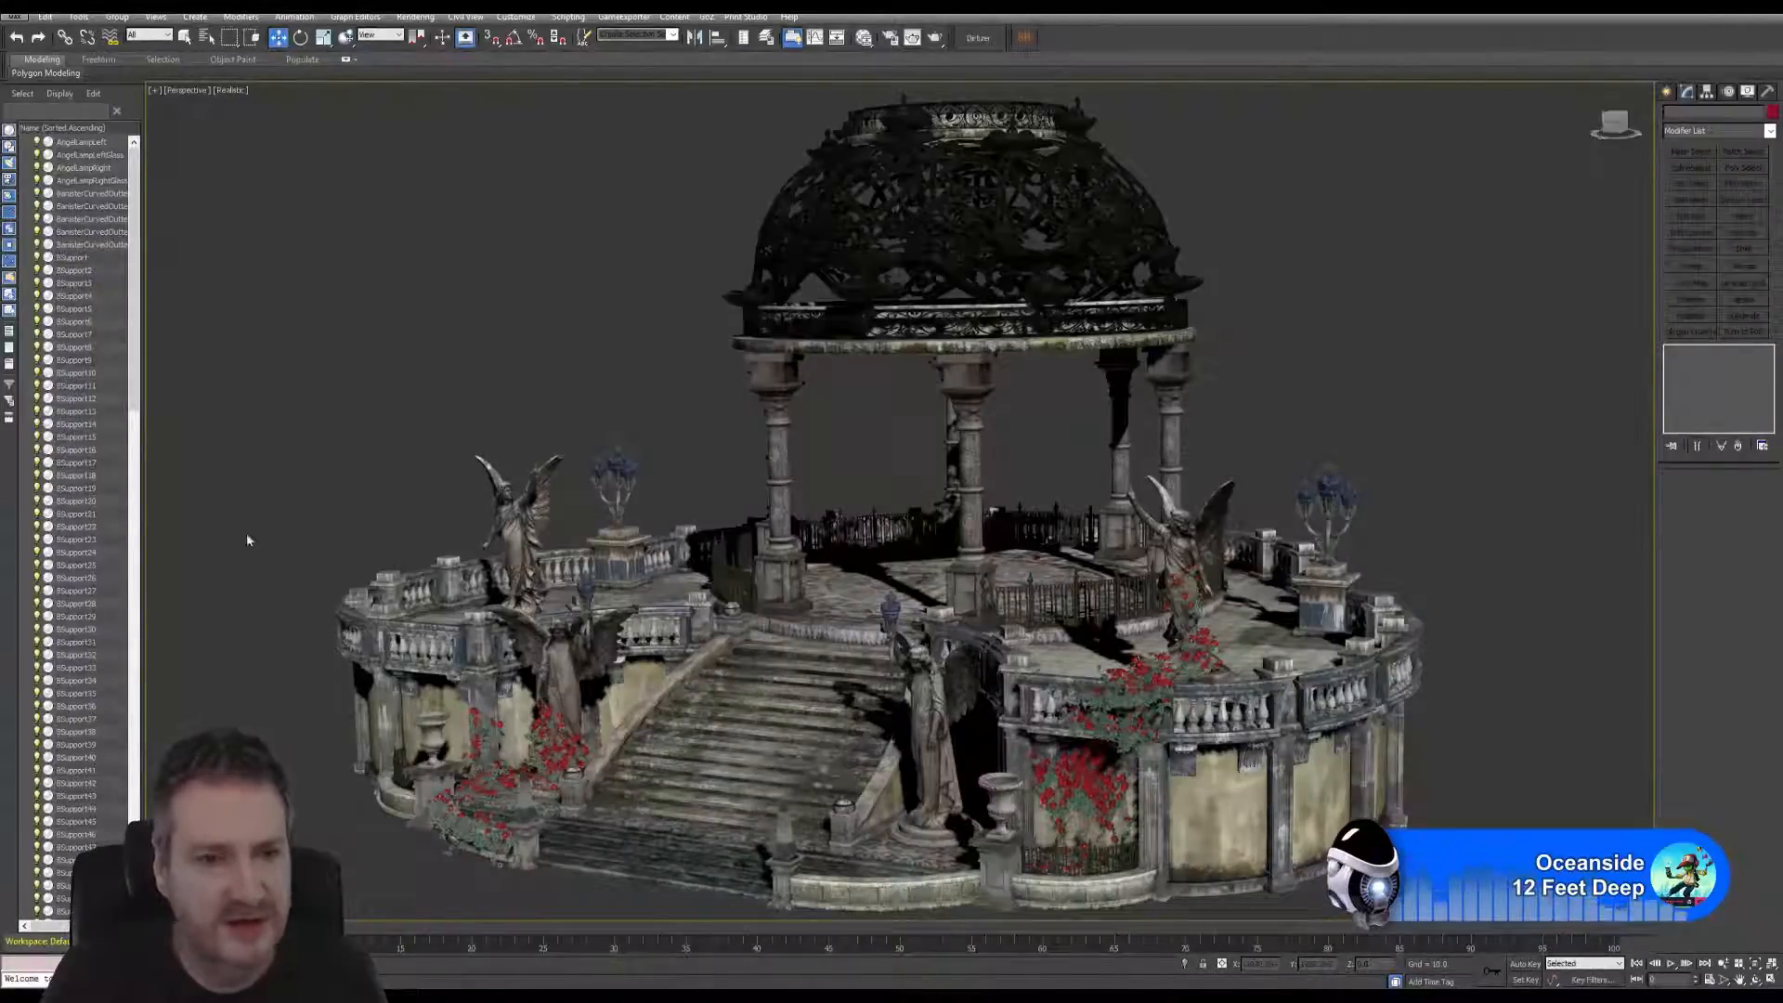
left_click(1042, 238)
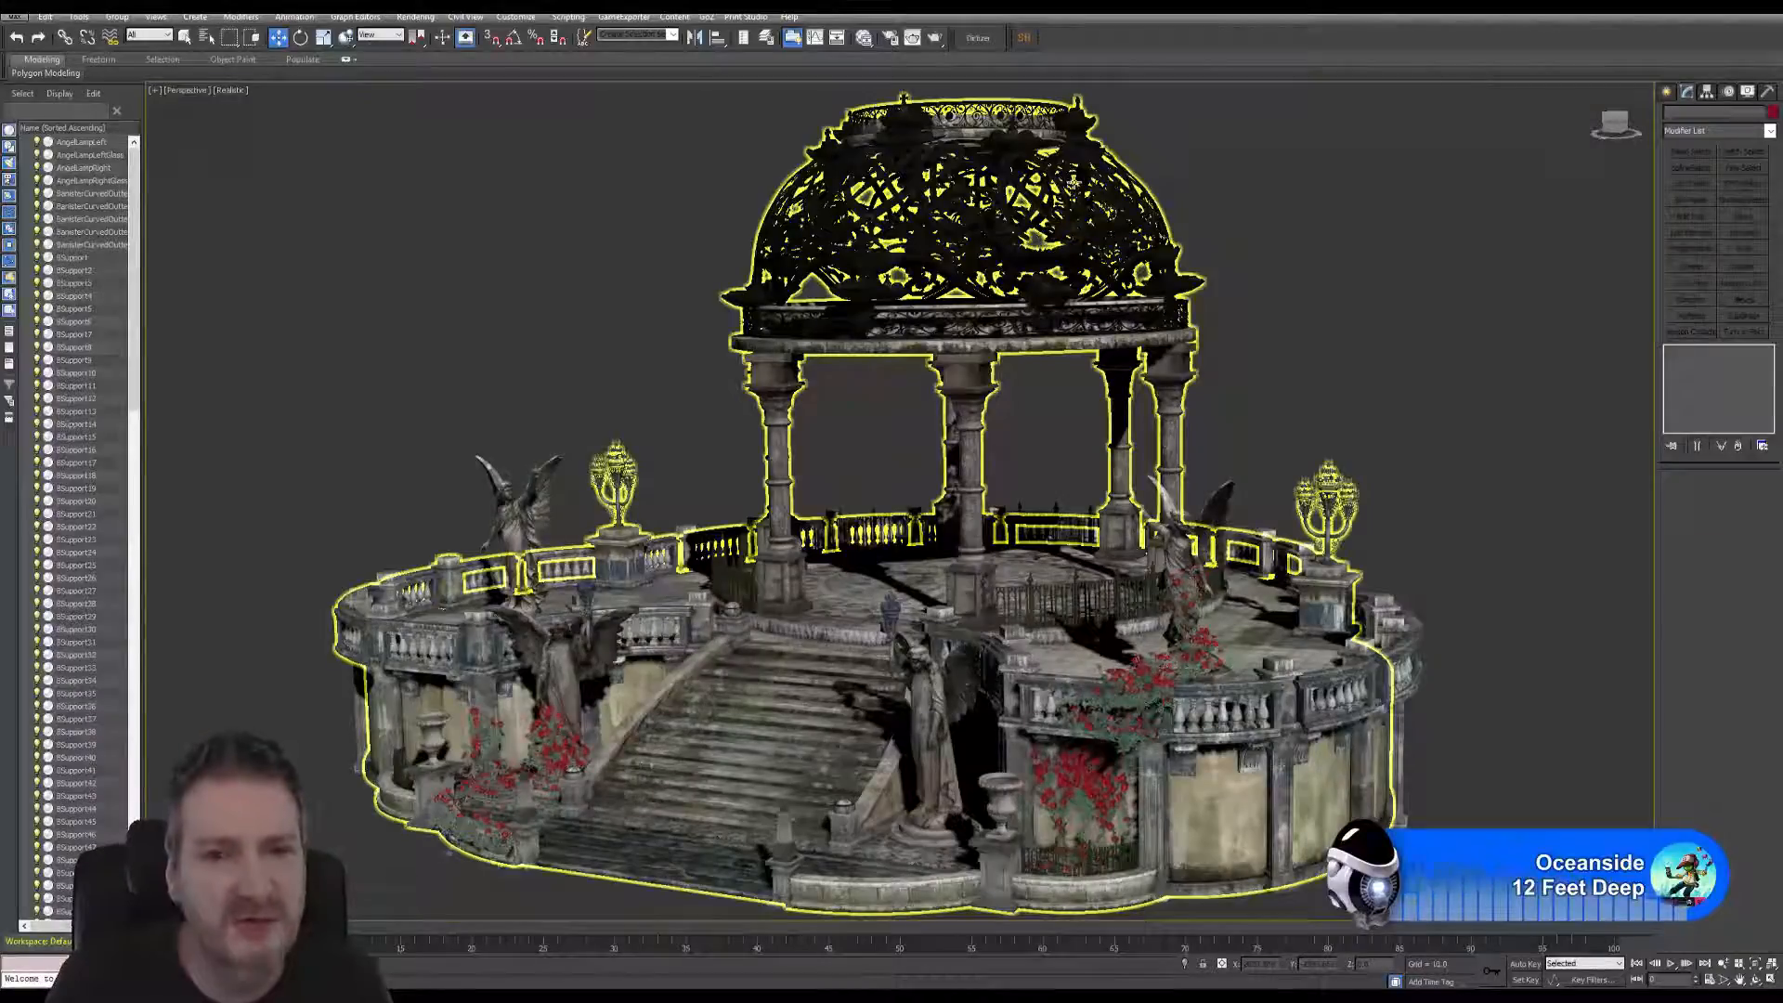
left_click(1210, 248)
left_click(1105, 297)
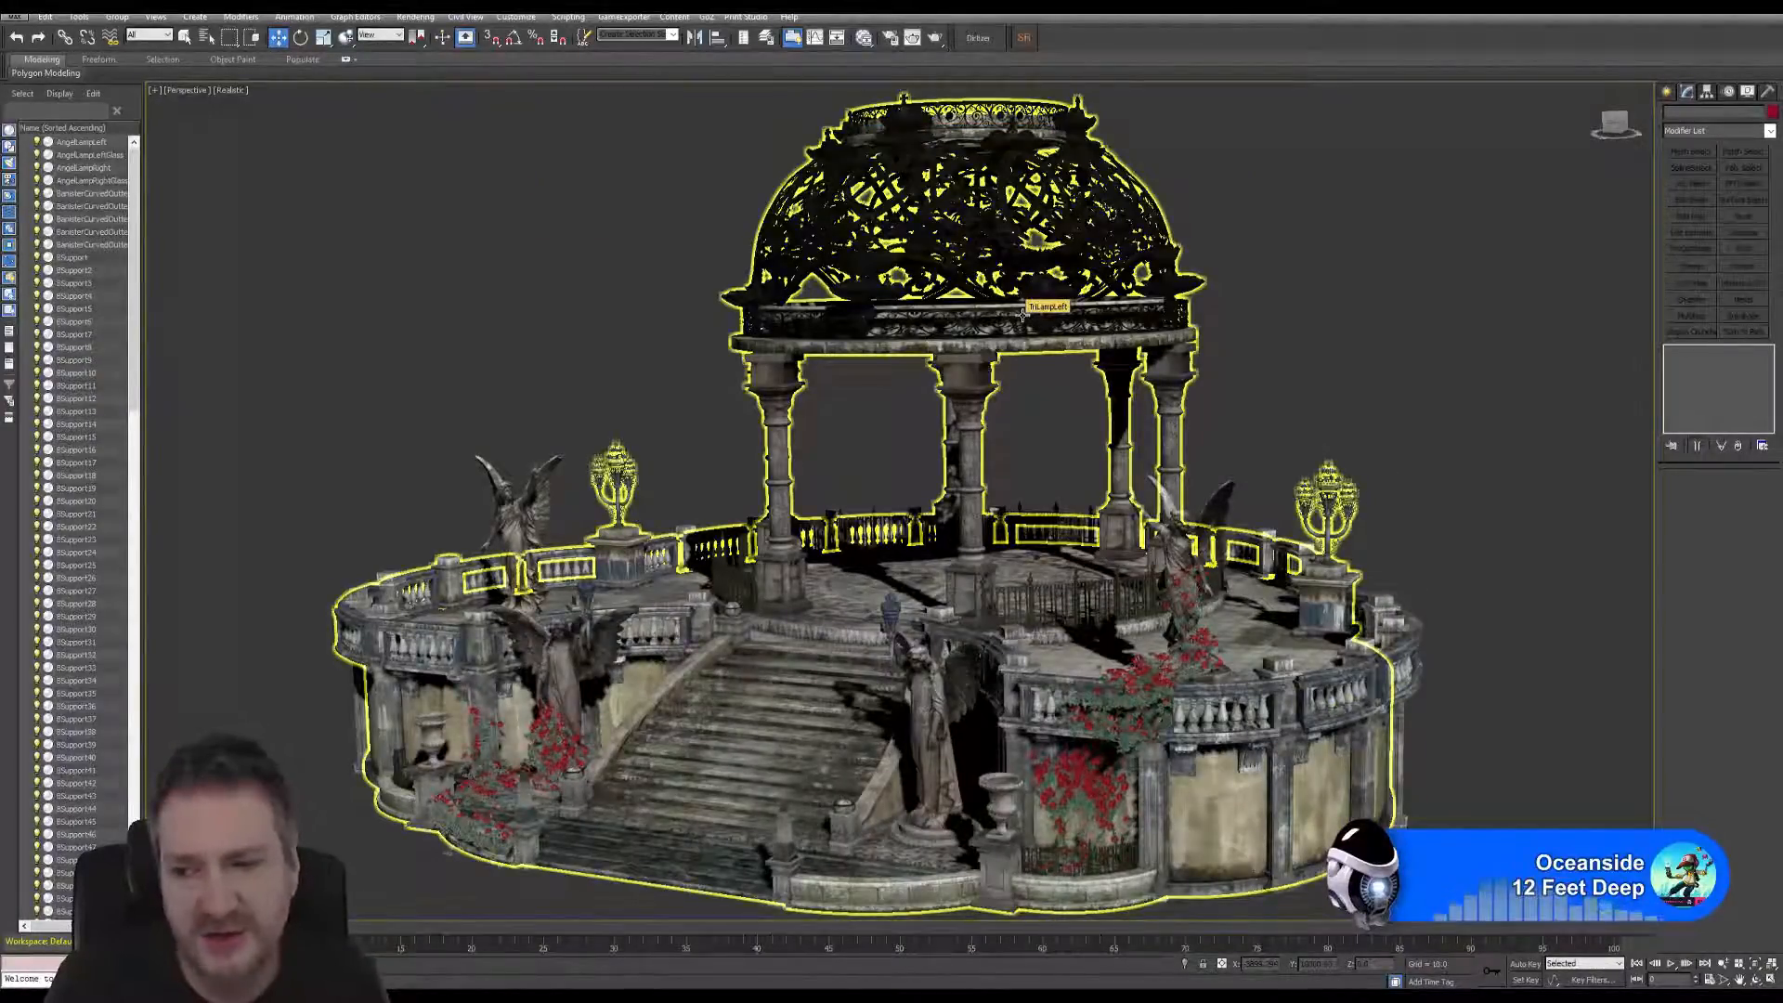
- Select the outer wall column beside the front stairs and attach its neighbouring column, matching material IDs to material
left_click(1016, 760)
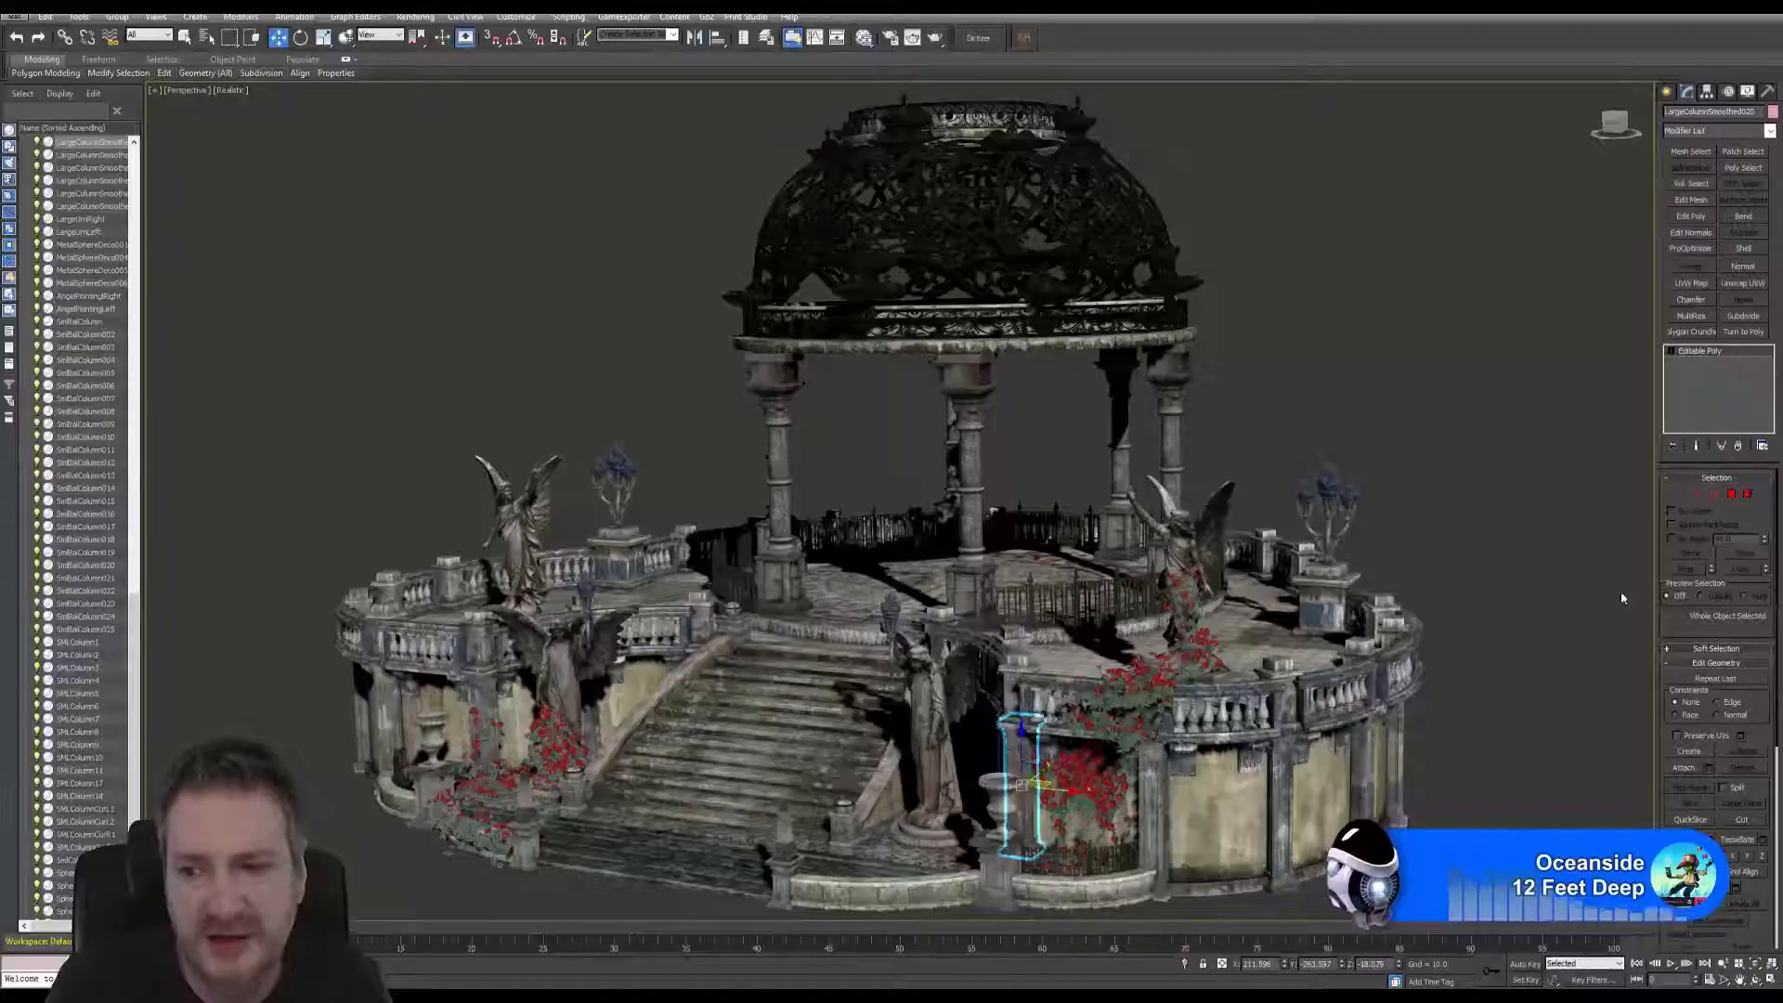
left_click(1682, 767)
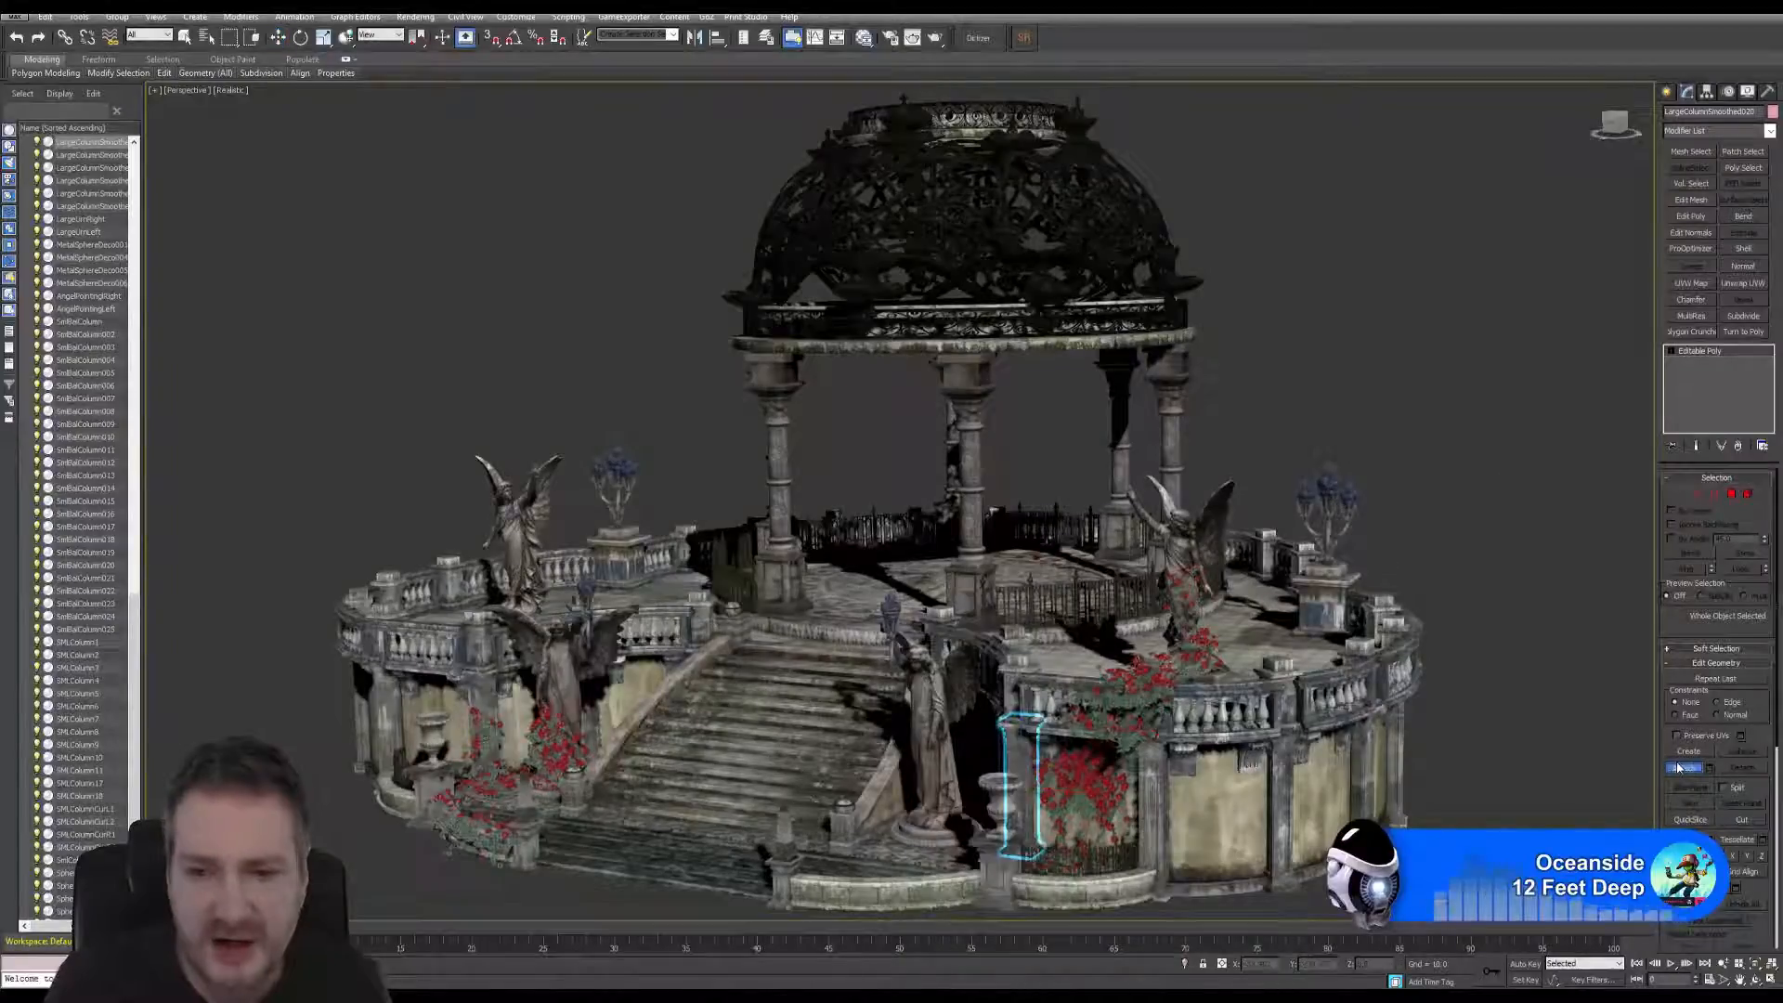
left_click(1152, 792)
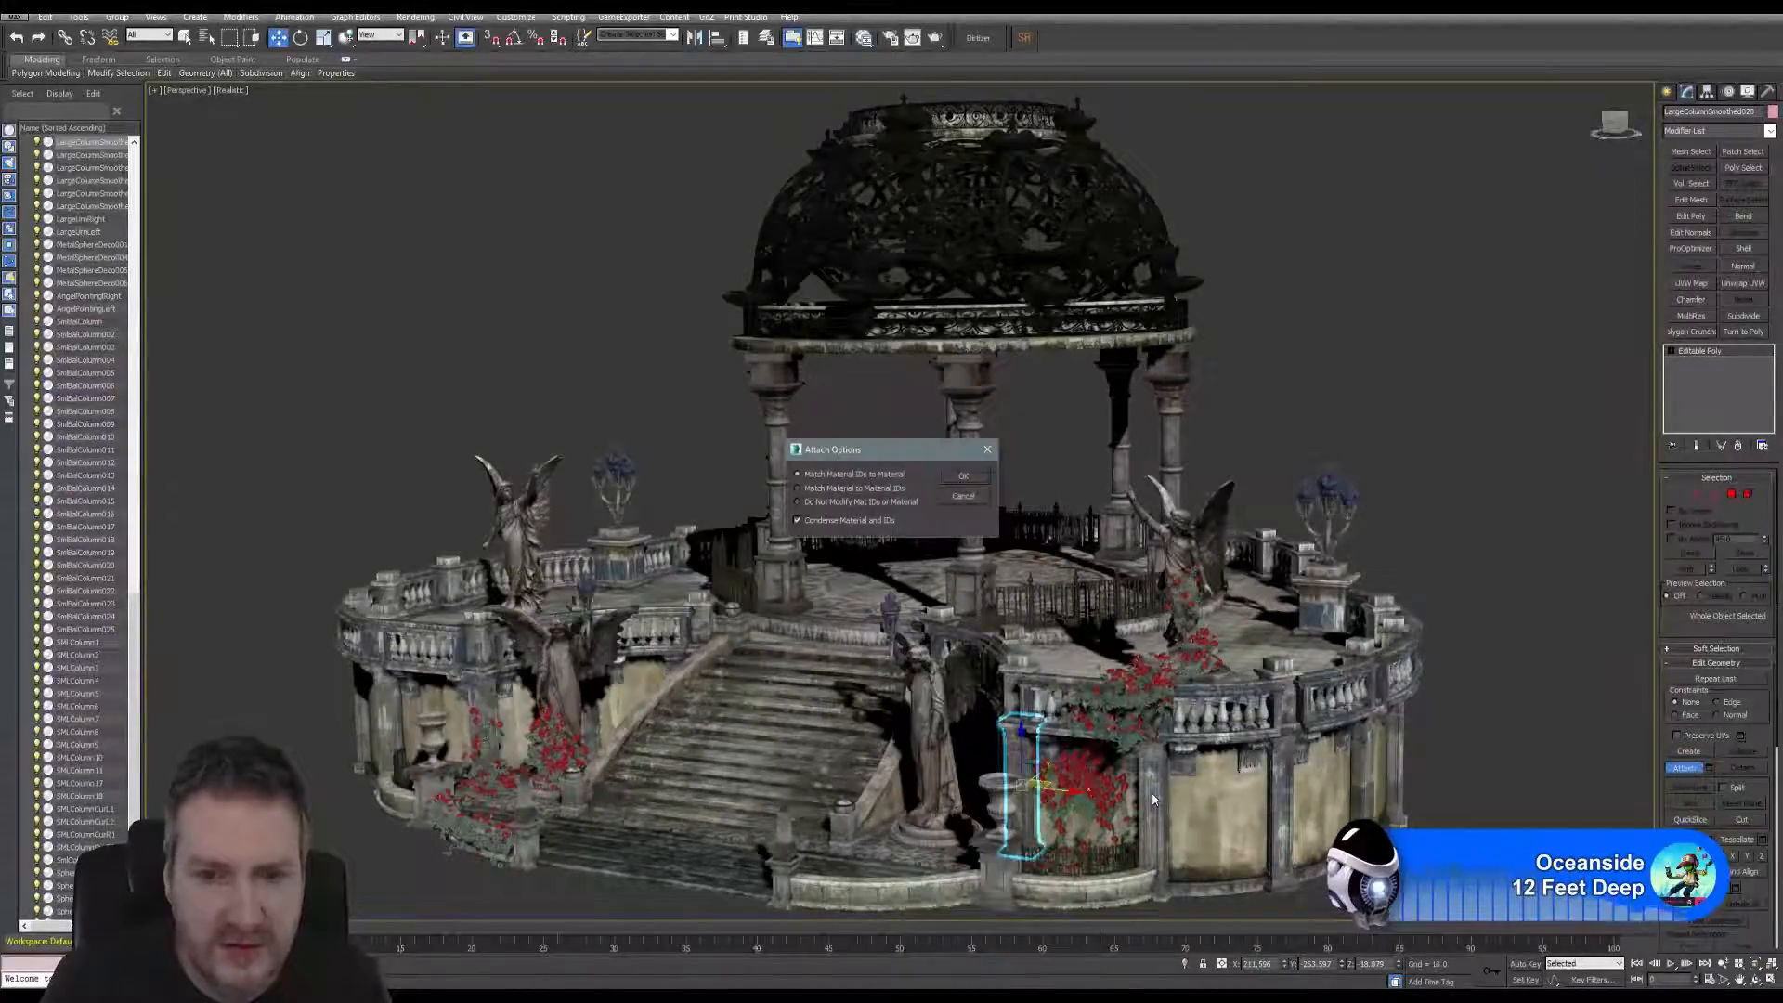
left_click(965, 478)
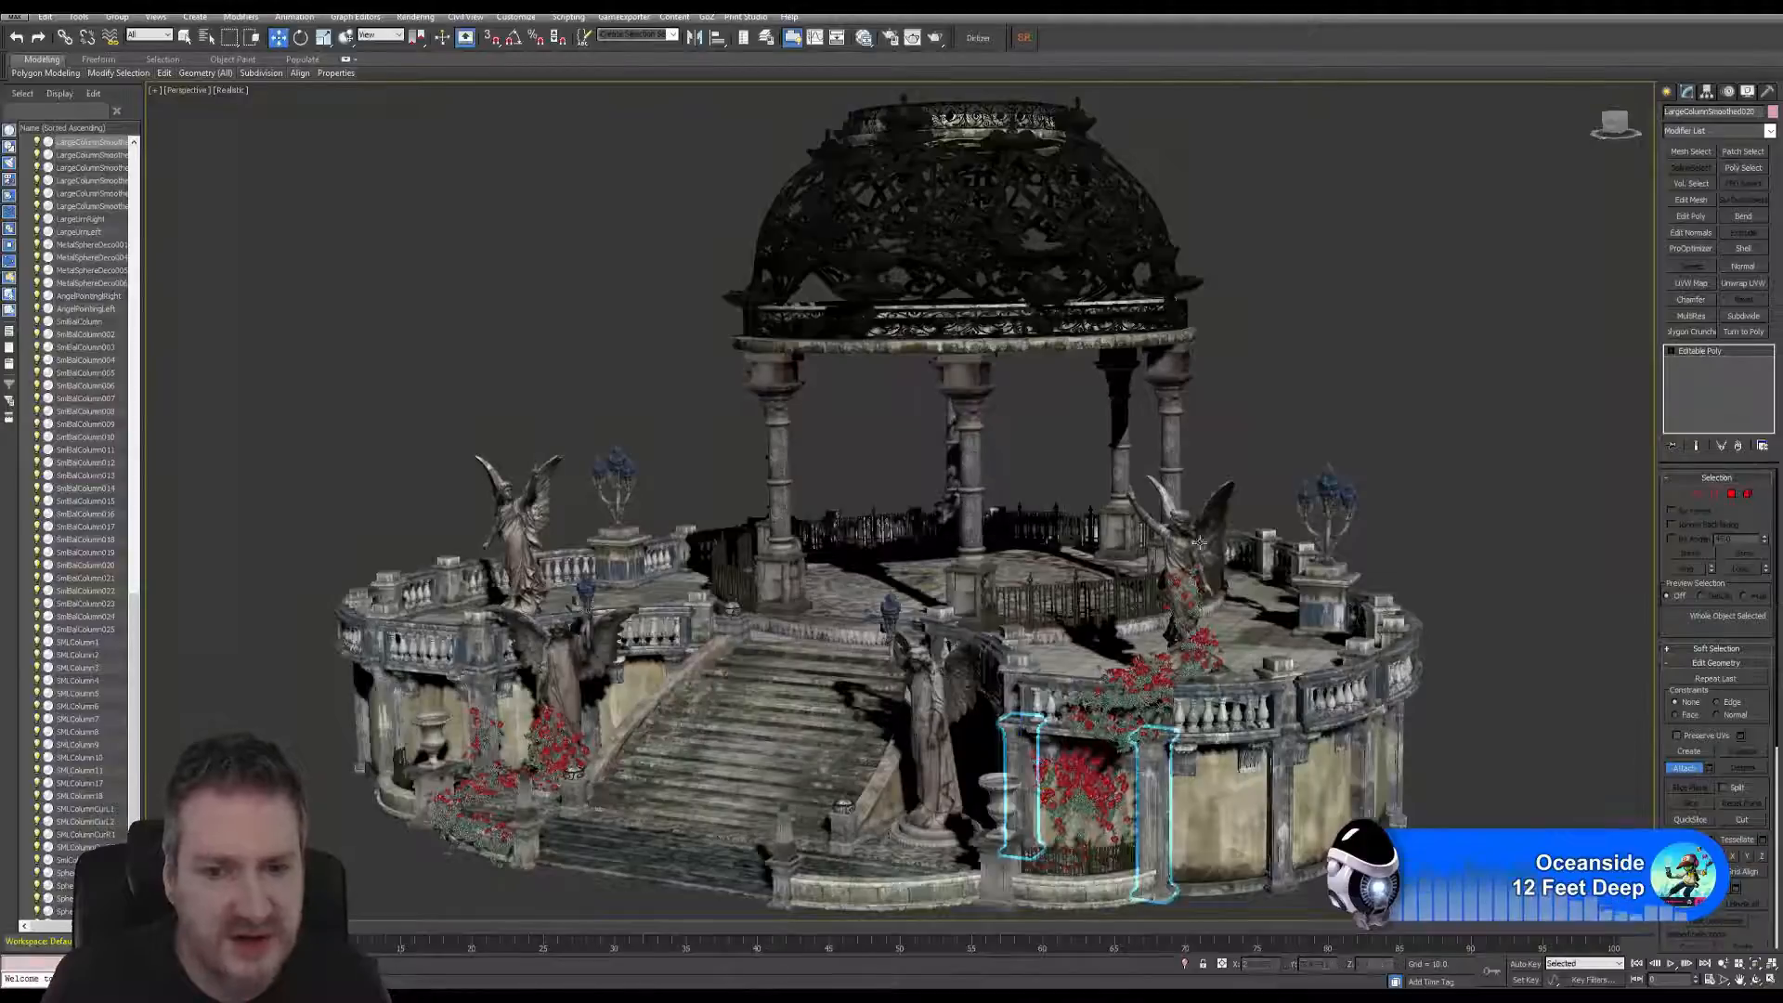
- Attach the next two columns along the front curve of the wall to the same object, matching material IDs to material
left_click(1283, 797)
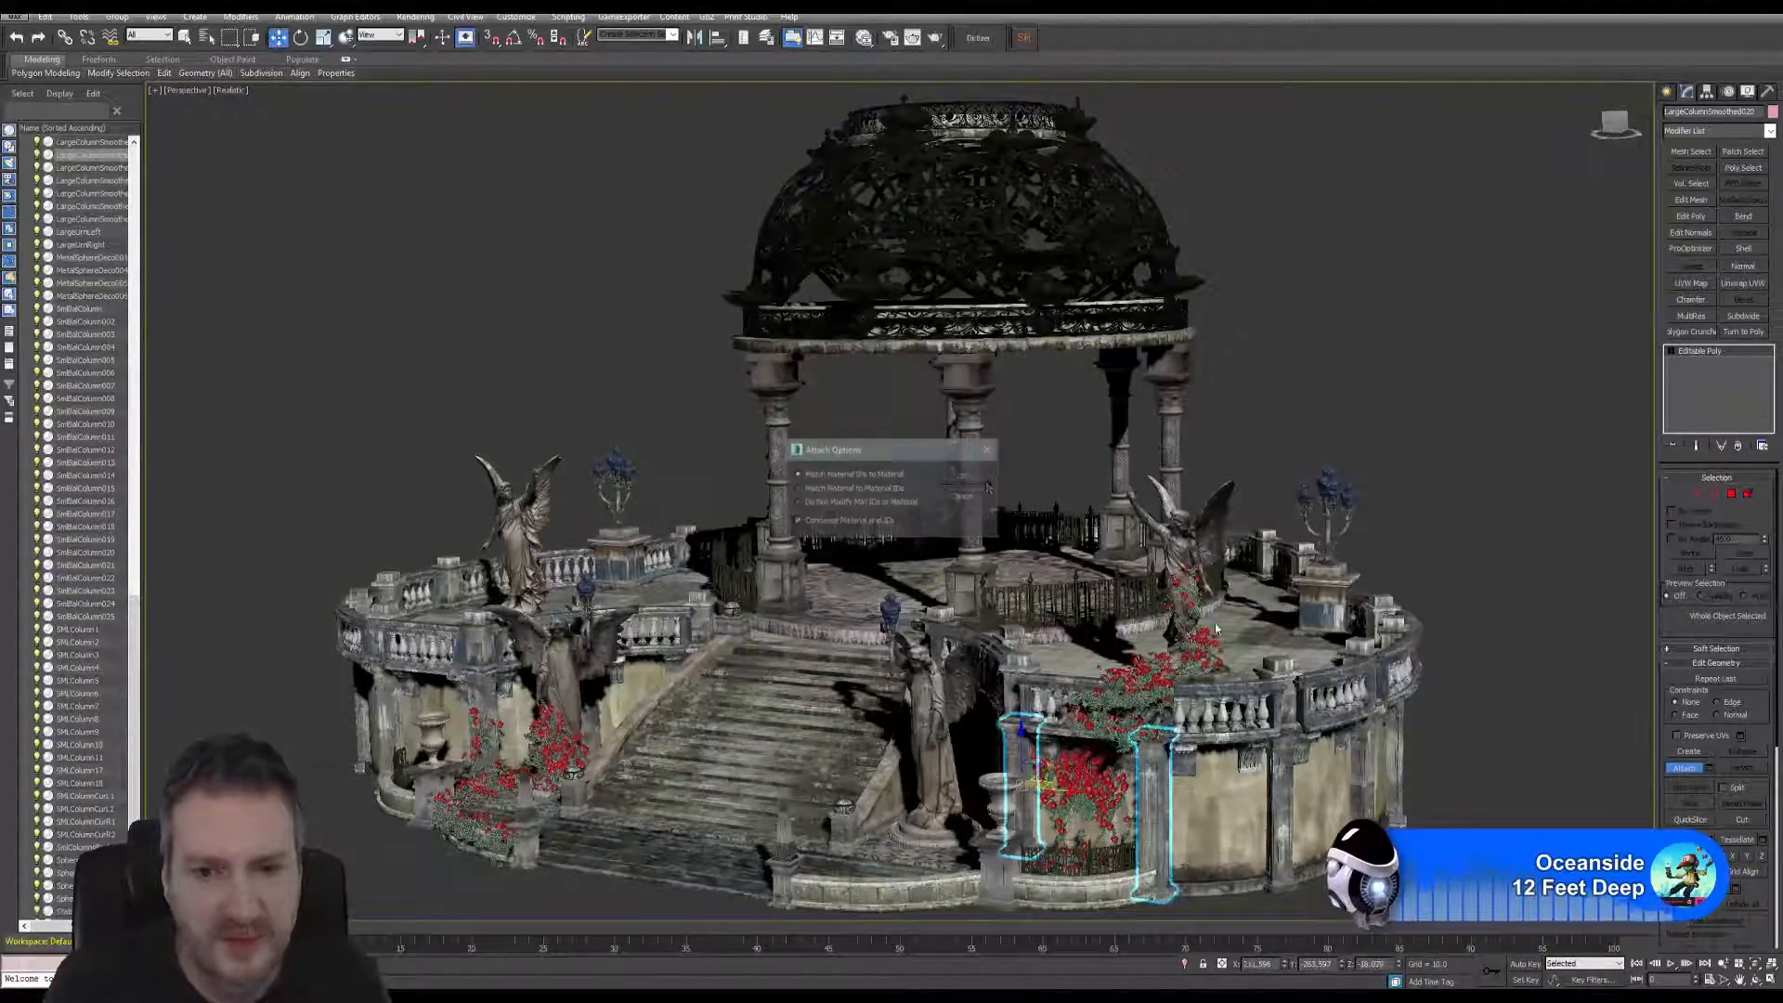
left_click(965, 479)
left_click(1278, 801)
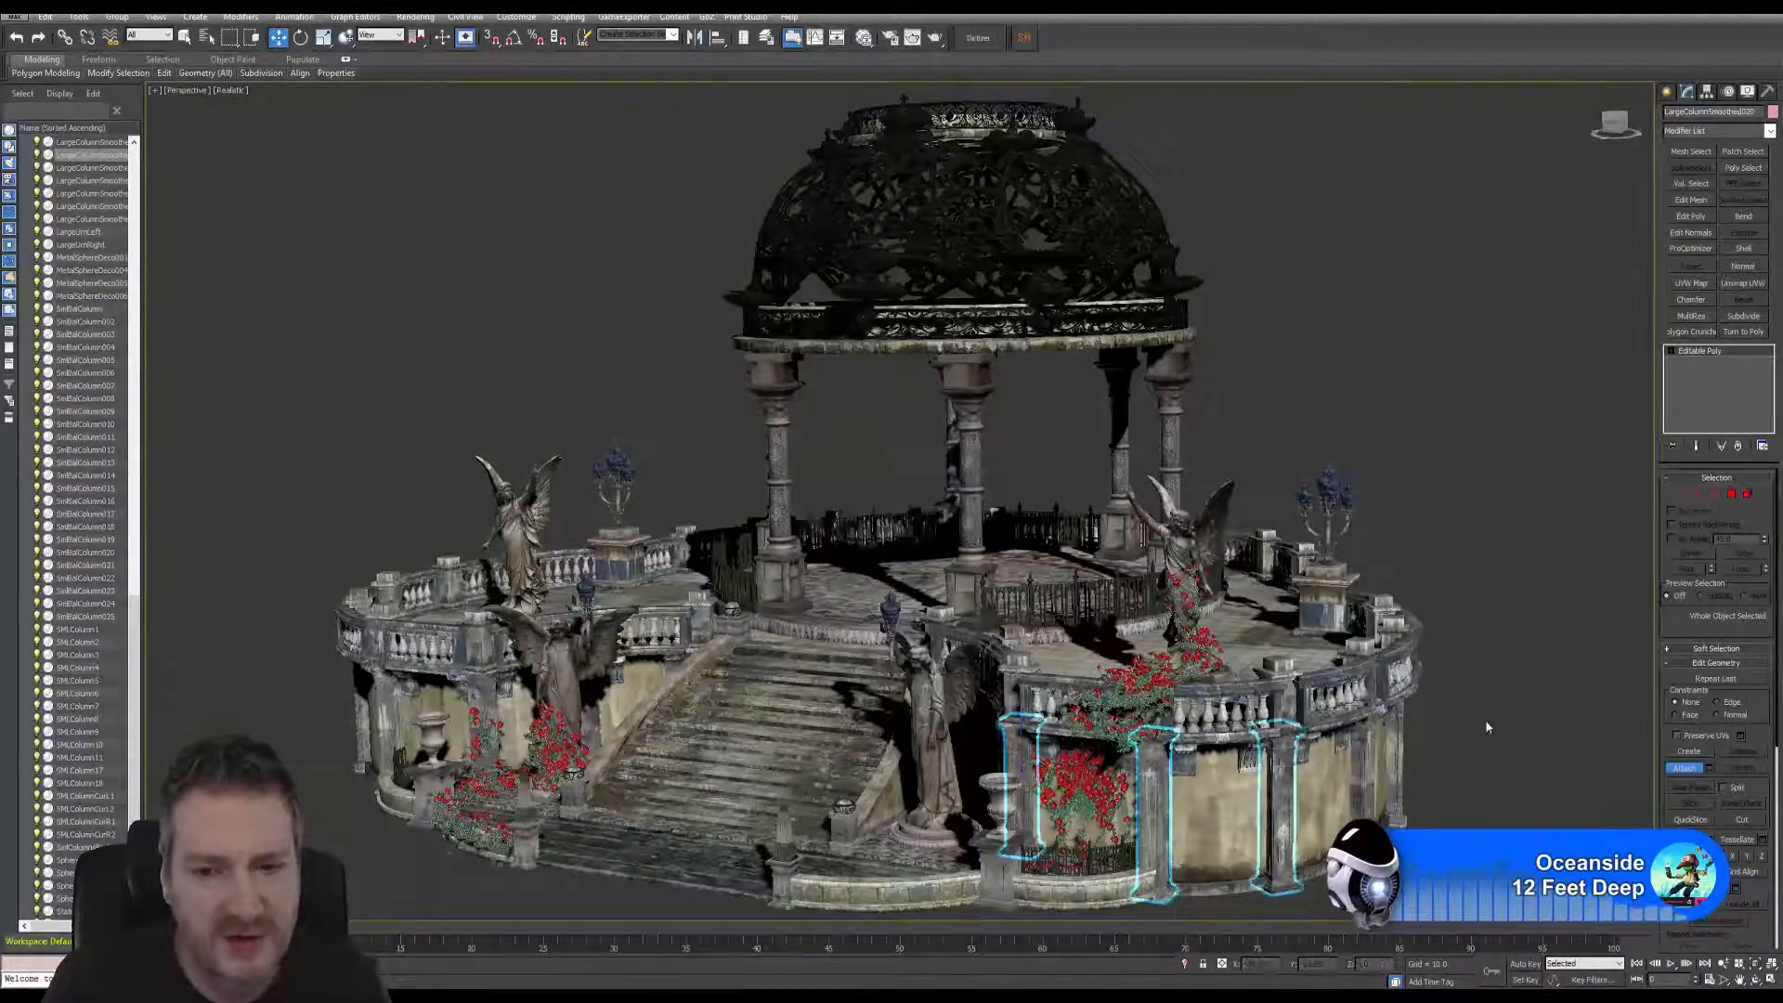
left_click(1366, 770)
left_click(965, 477)
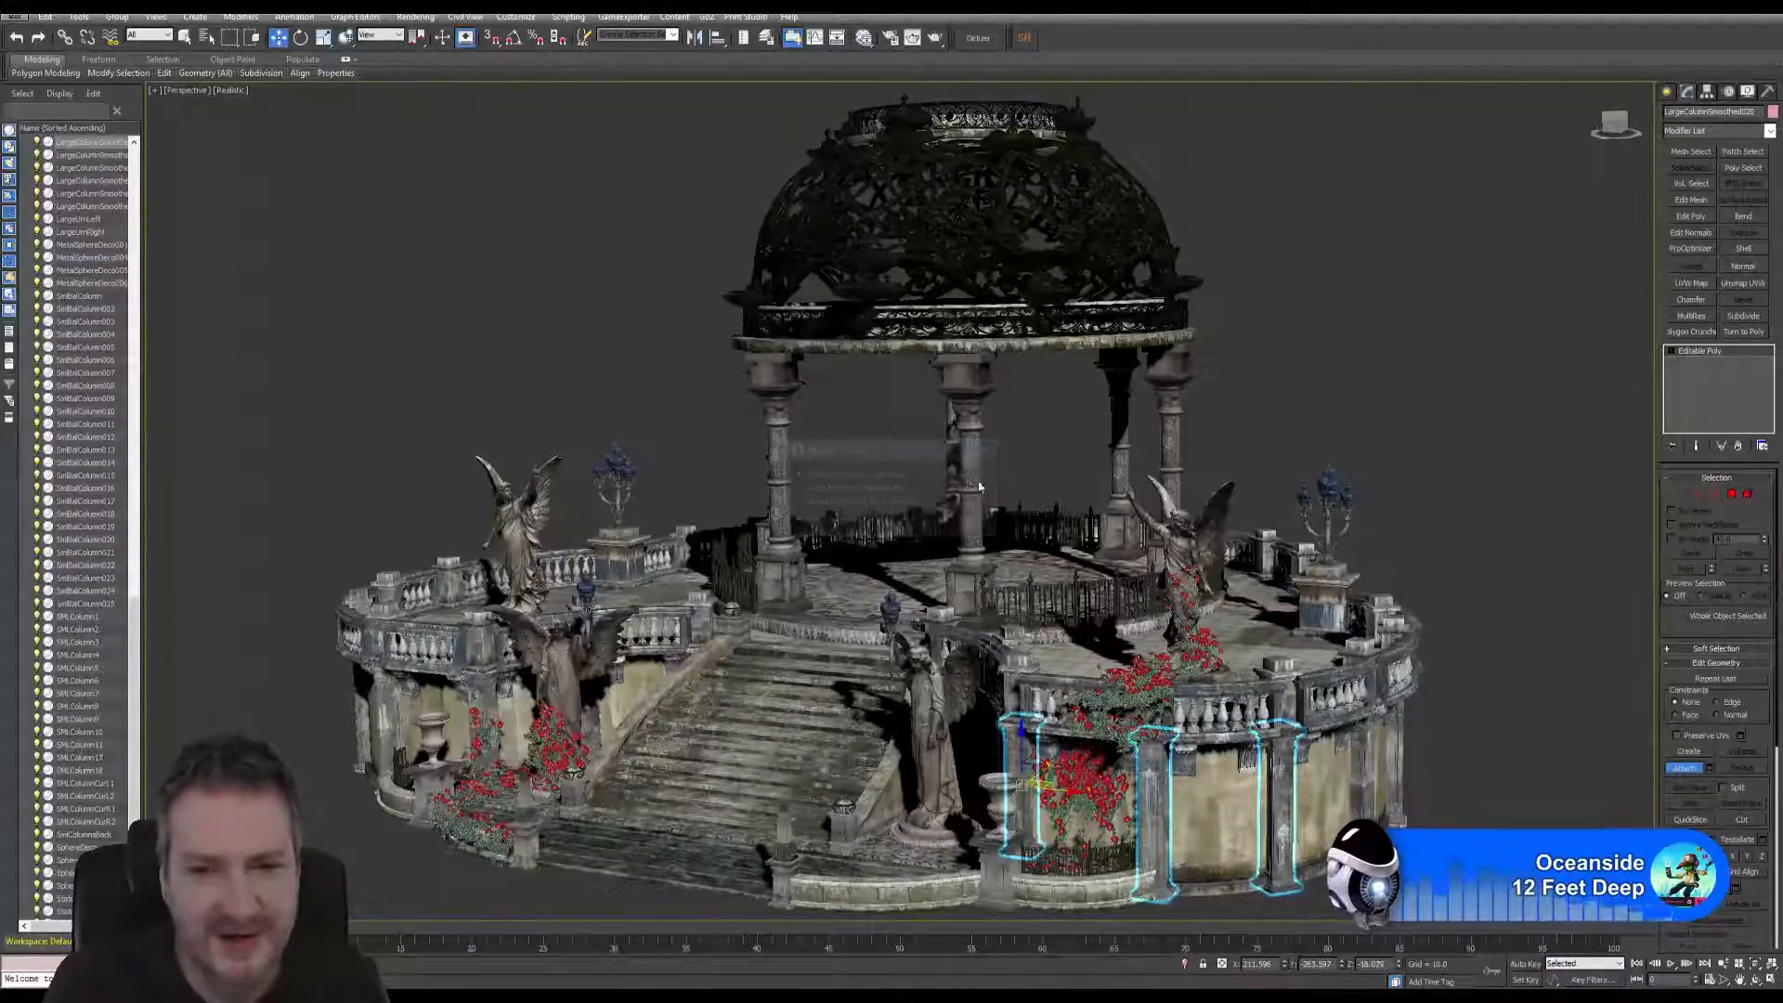
- Attach the two following columns on the side of the wall, up to the wide corner column, keeping the material ID matching
left_click(1756, 981)
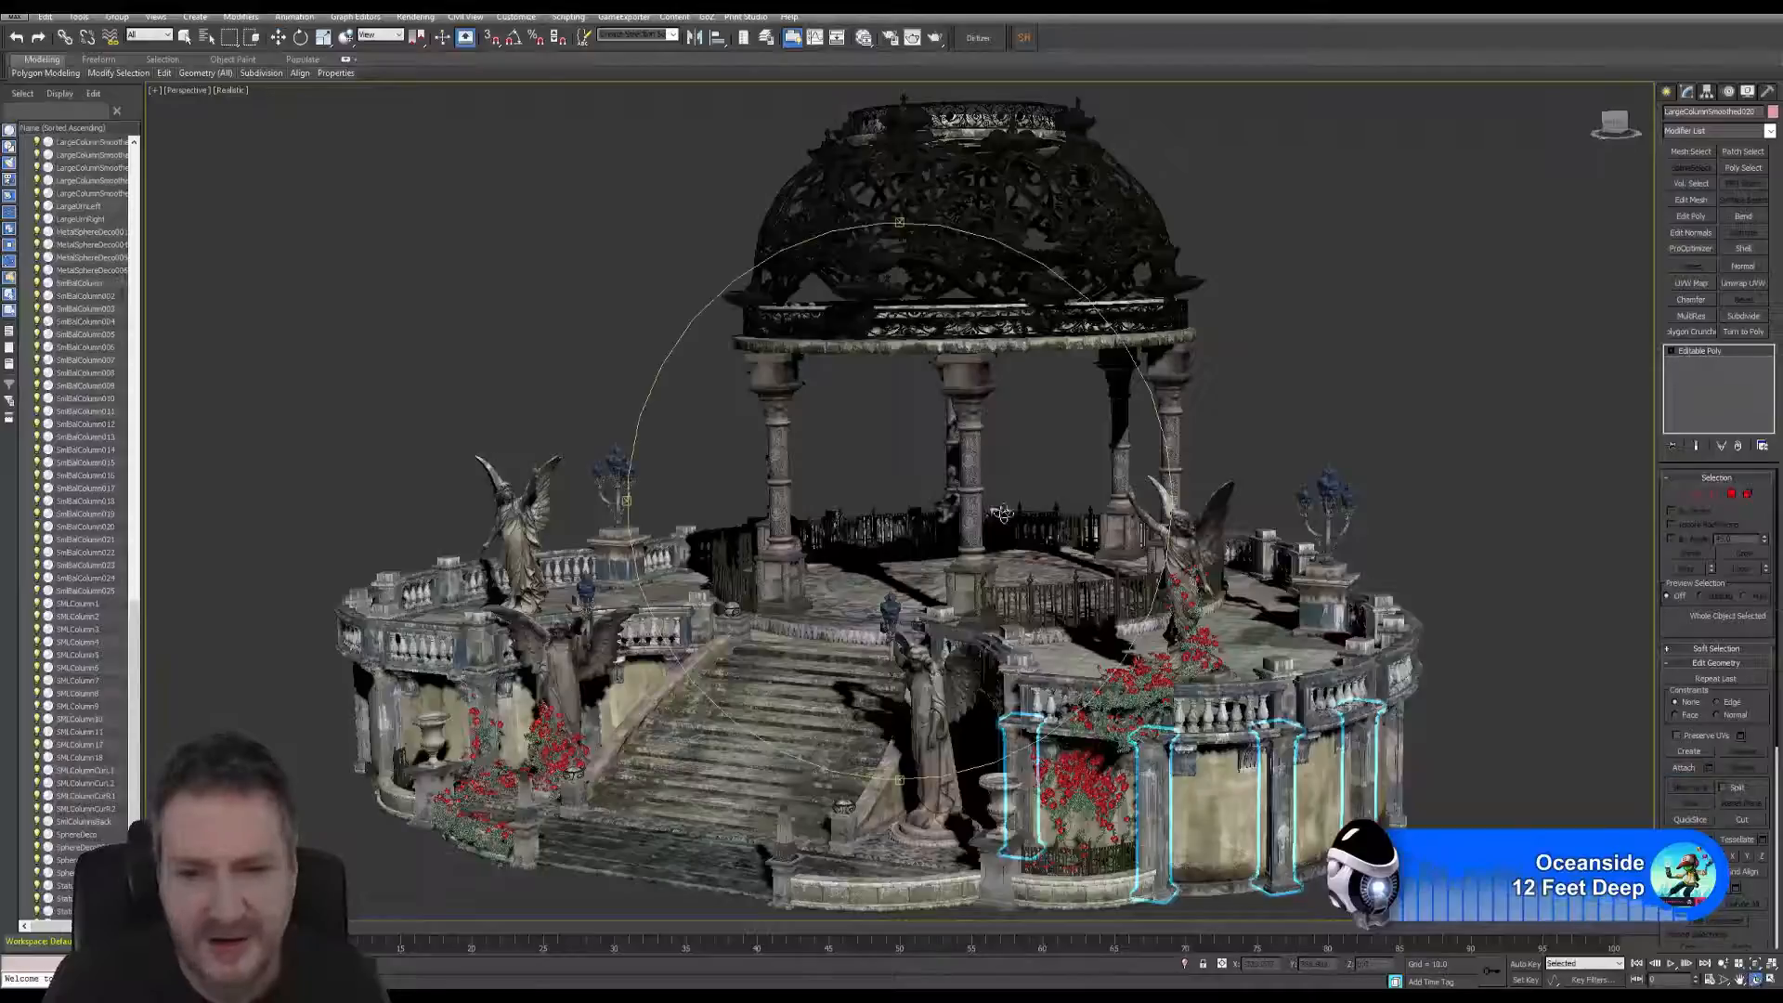
left_click_drag(1002, 515, 919, 550)
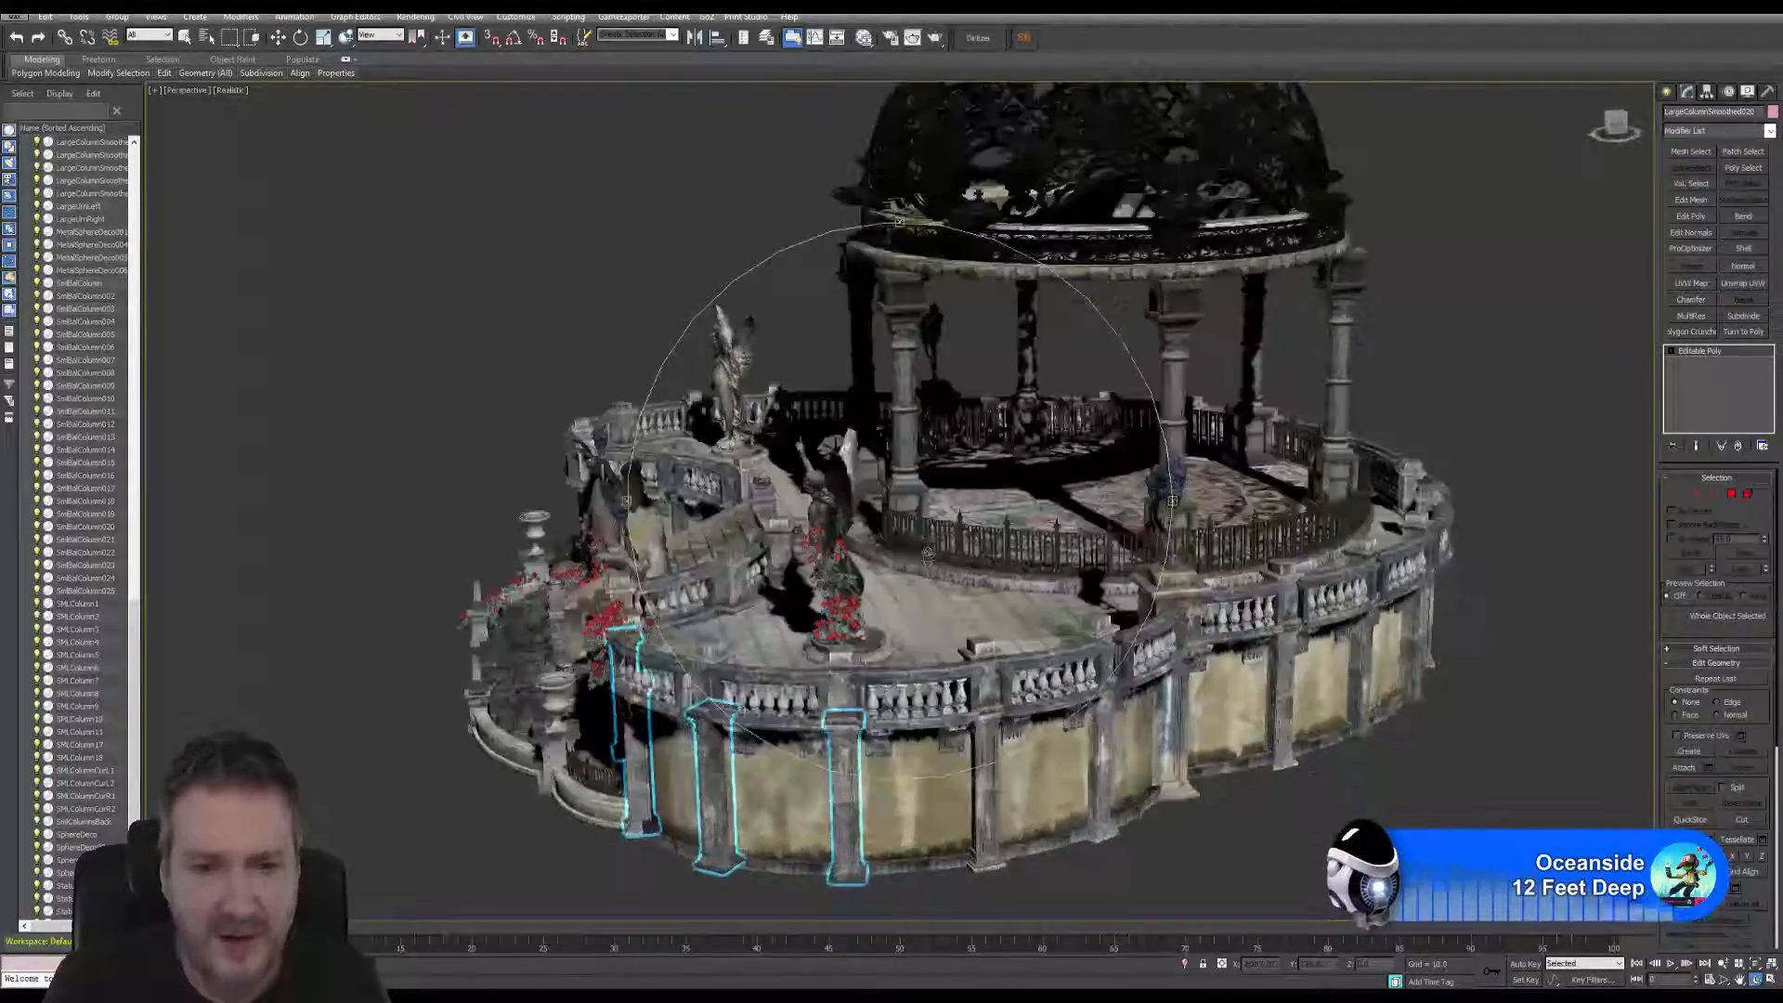
left_click(185, 37)
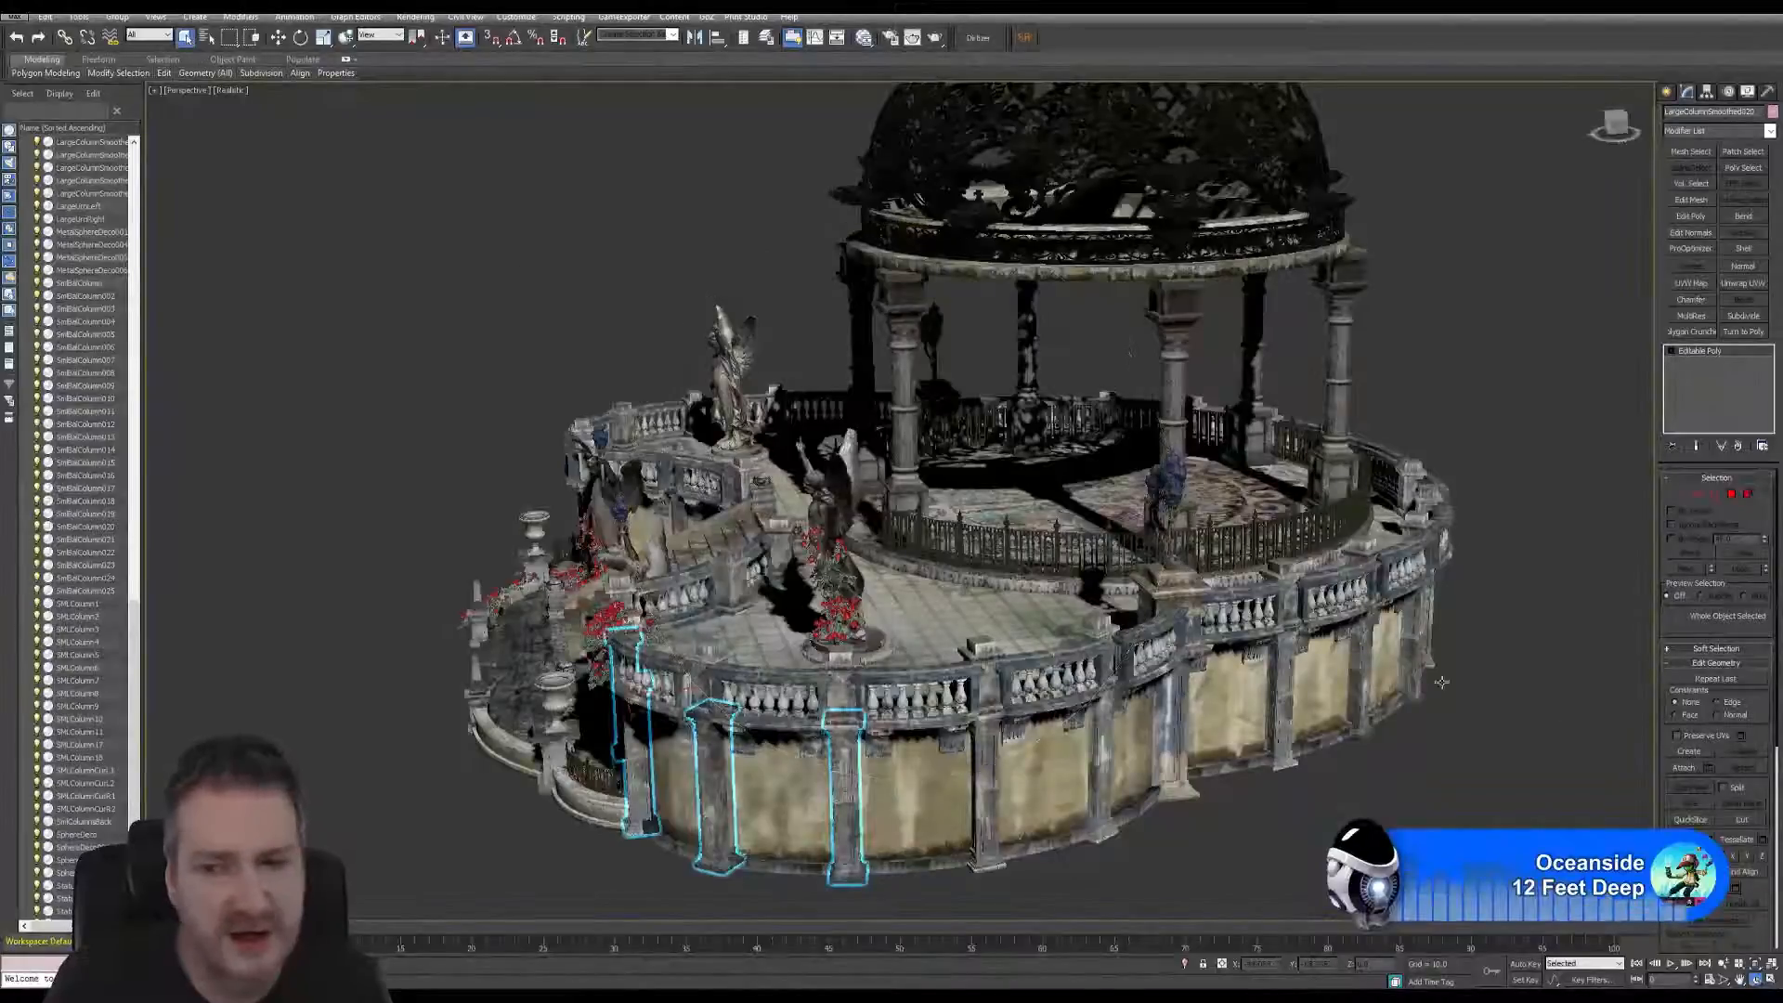
left_click(1684, 767)
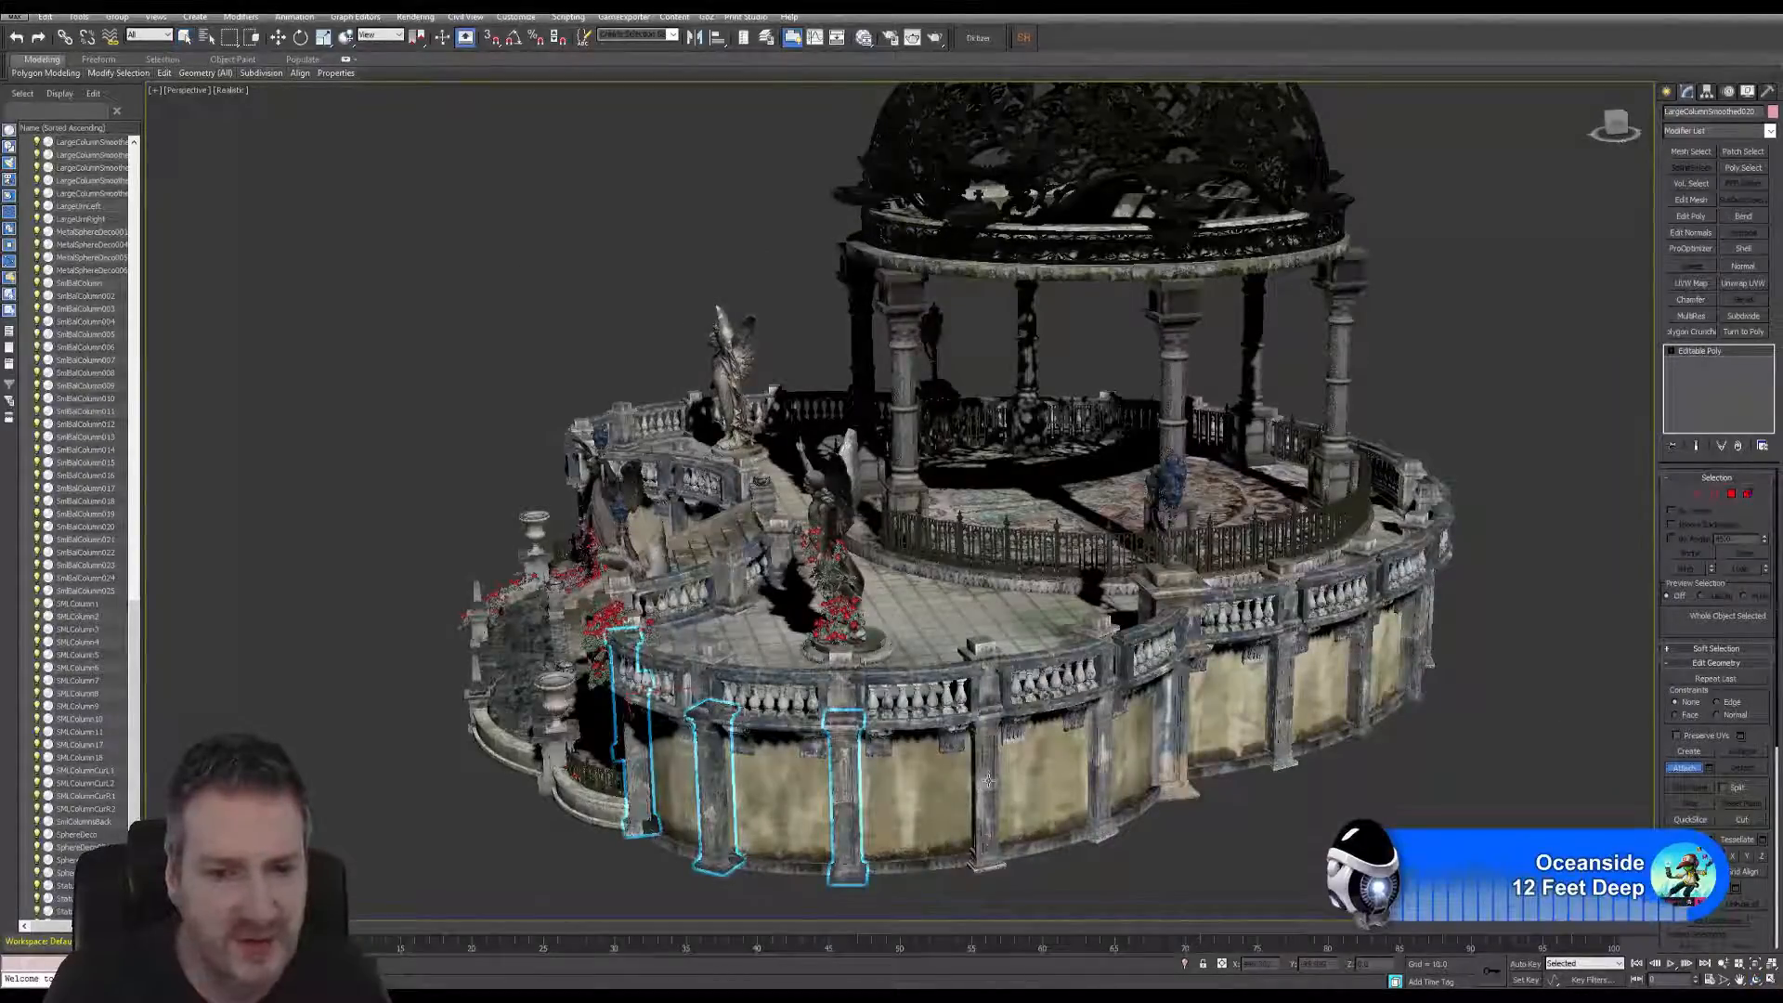
key("w")
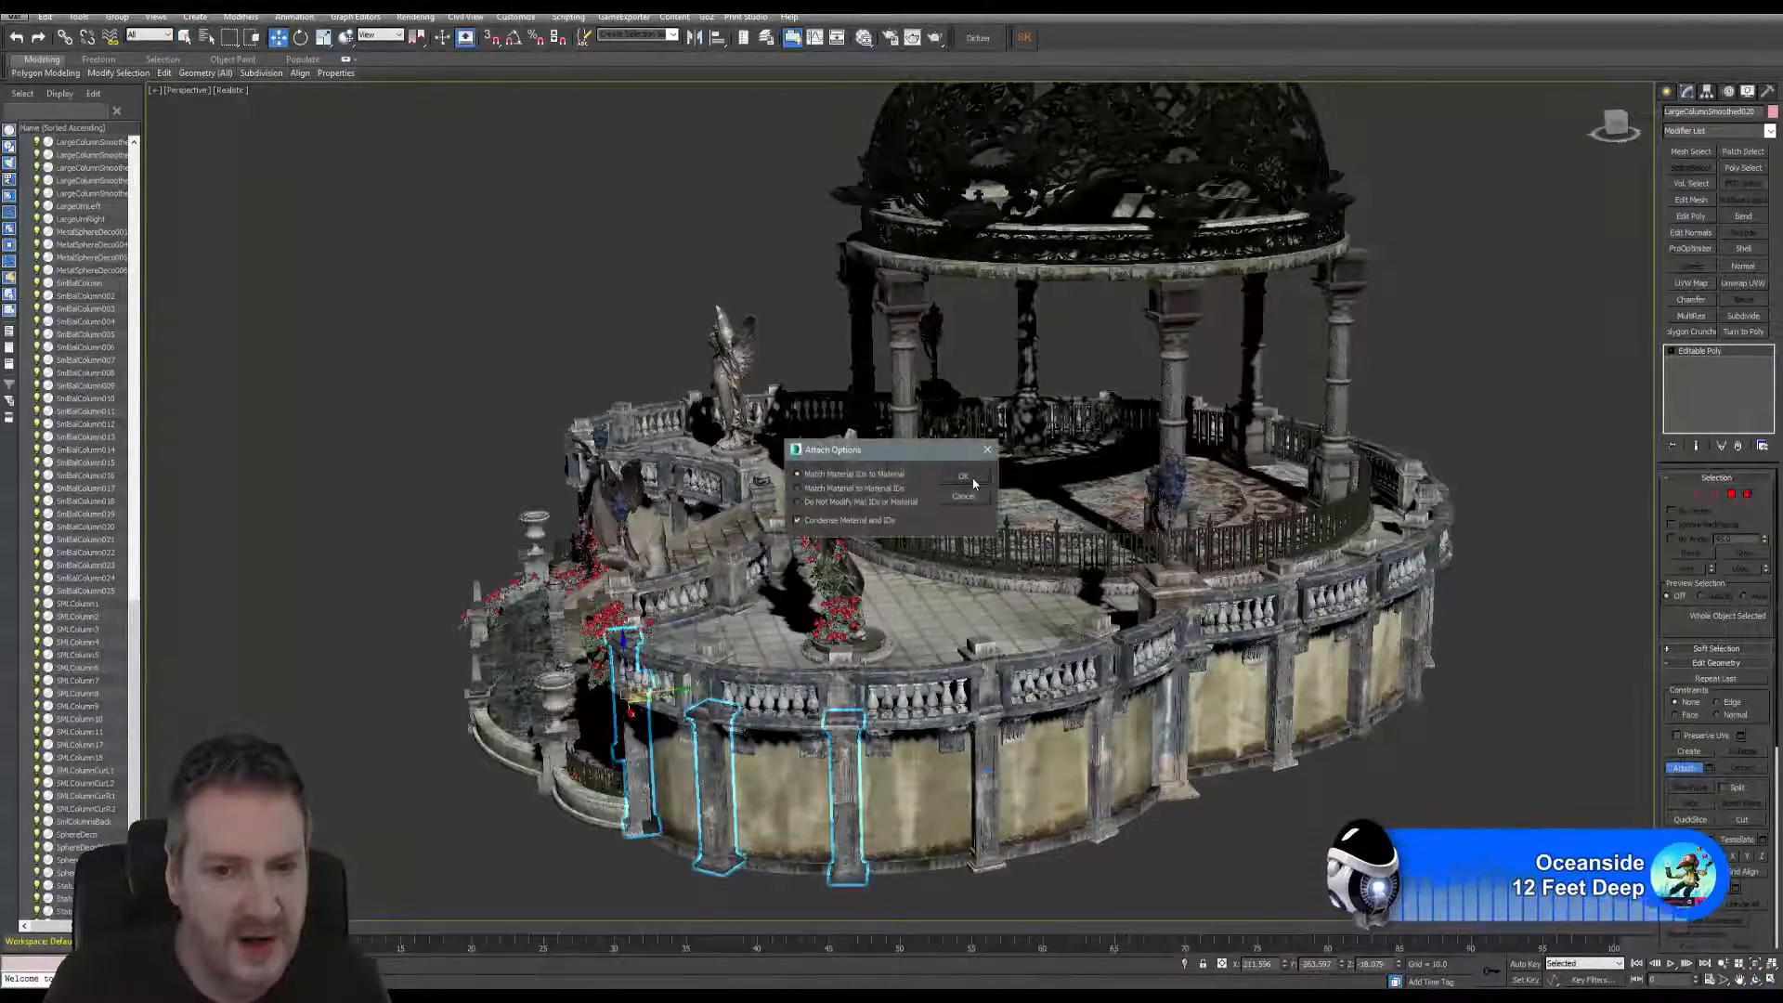
left_click(982, 780)
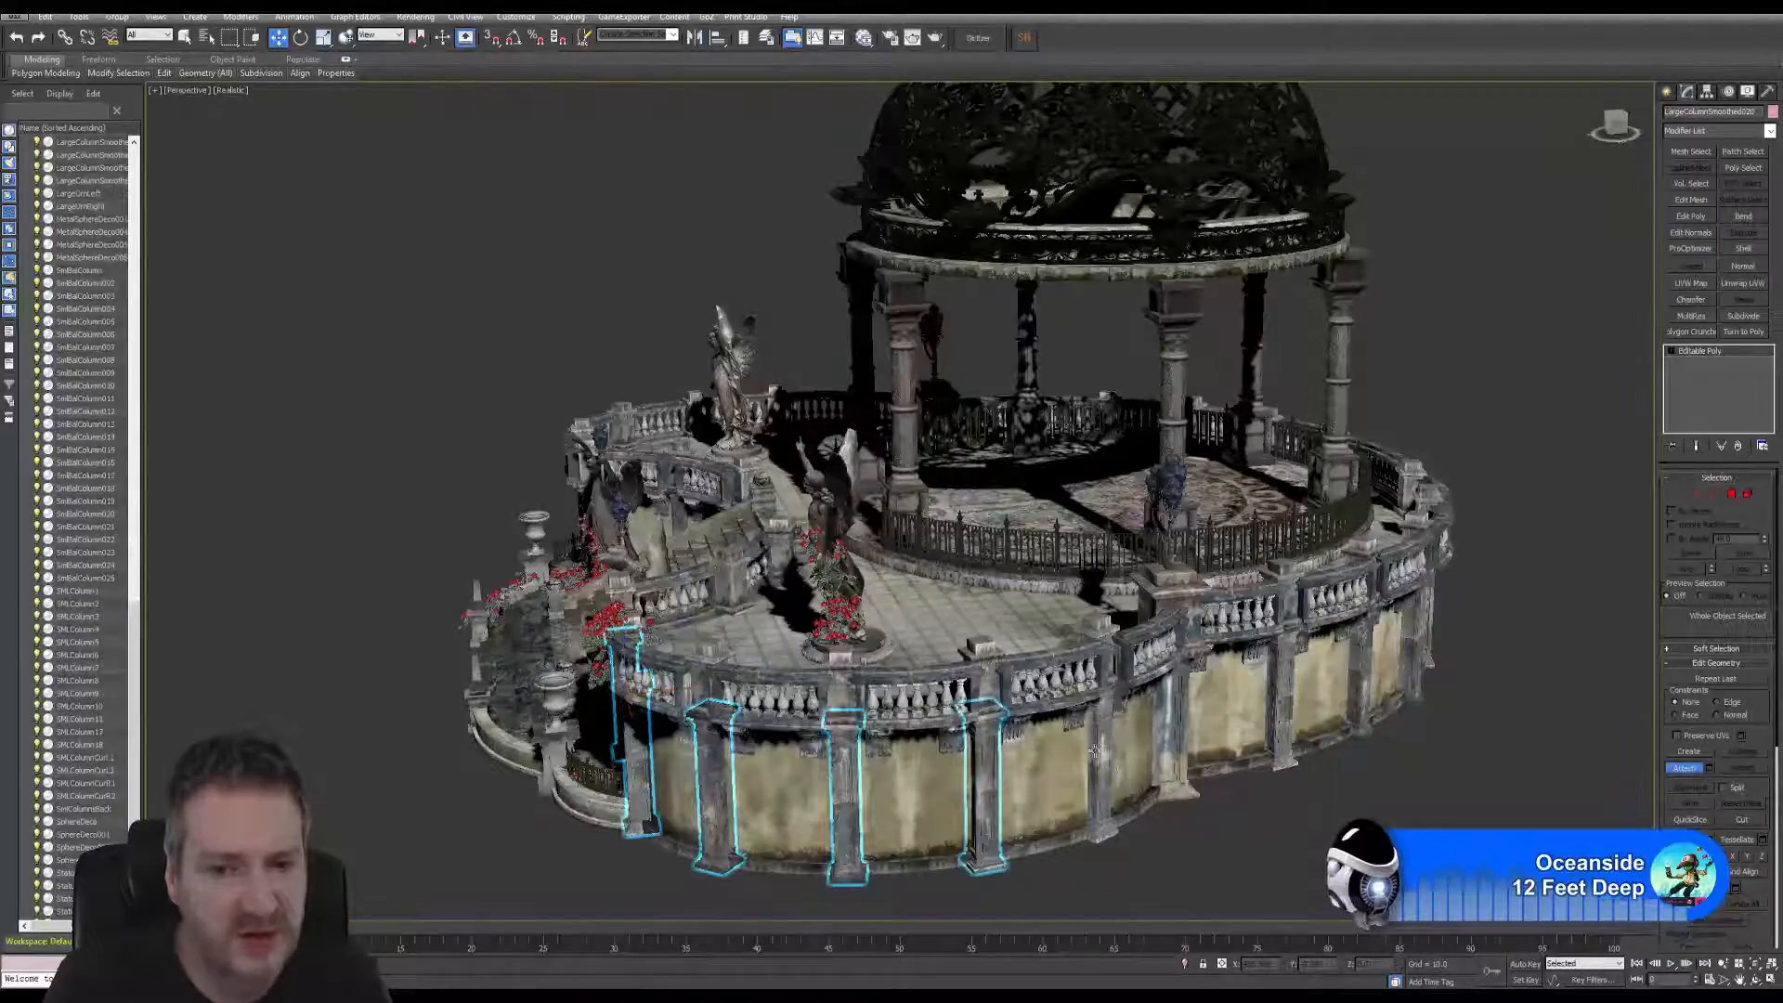
key("w")
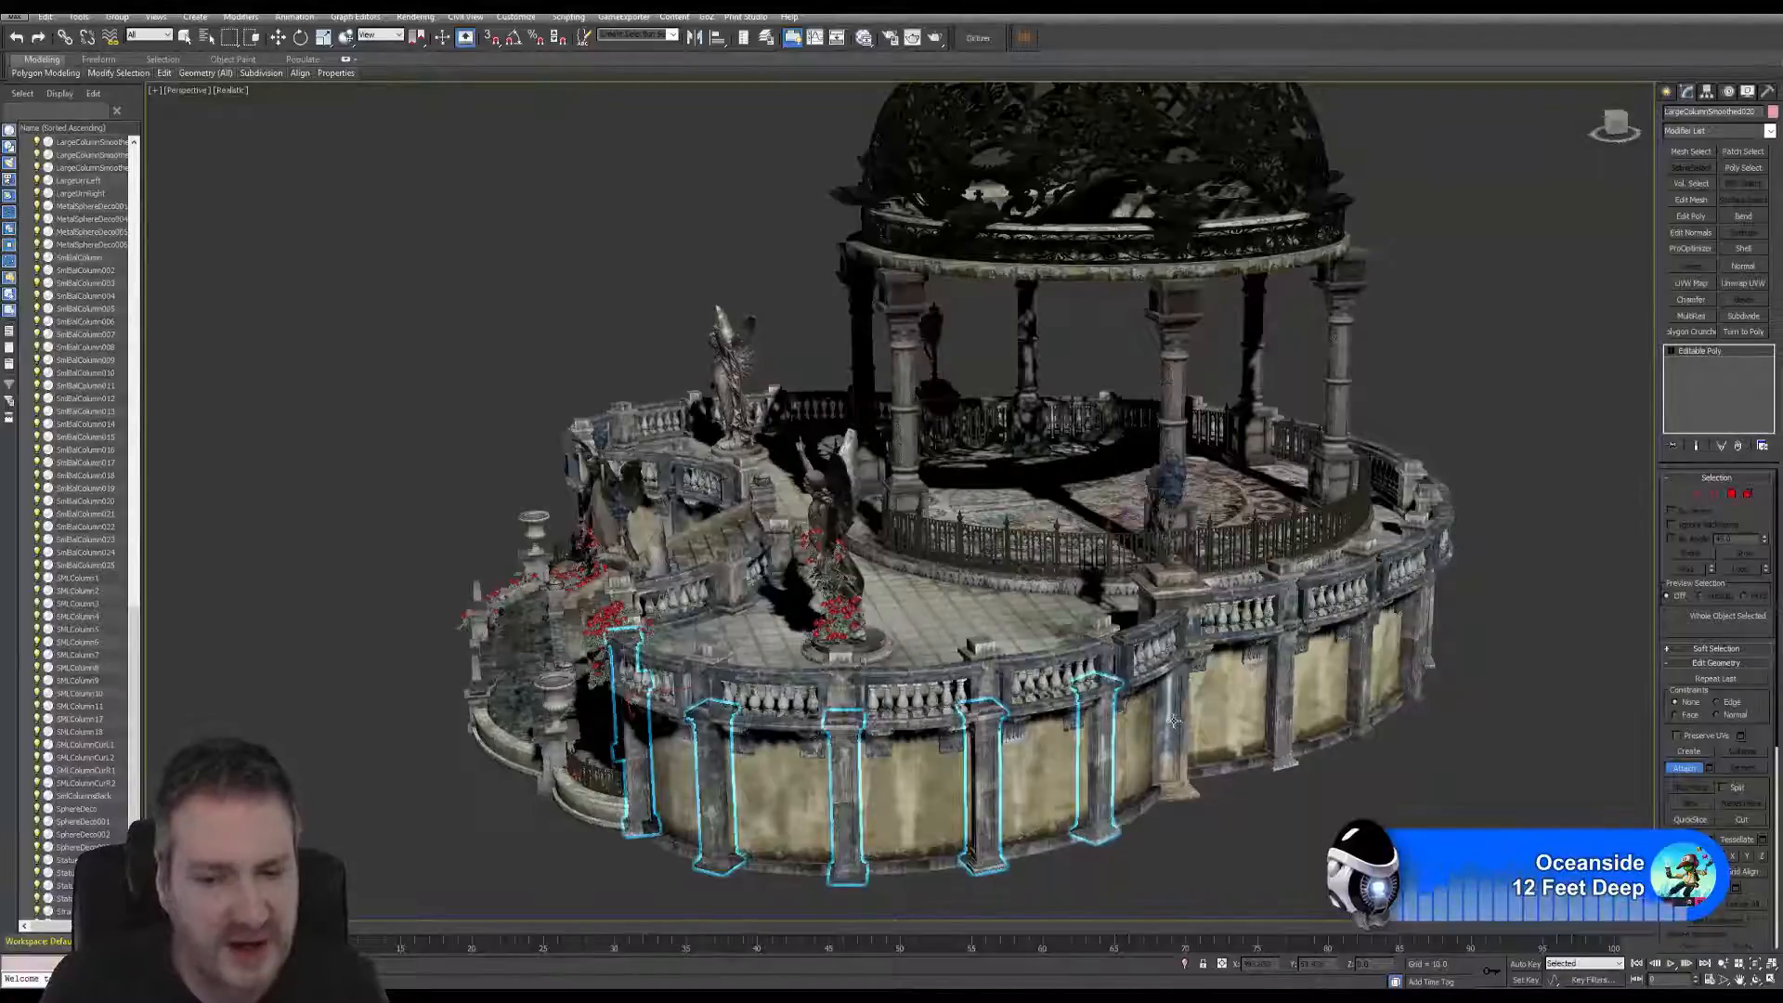
- Attach the wide corner column and the two columns beyond it to the combined column object, matching material IDs to material
key("w")
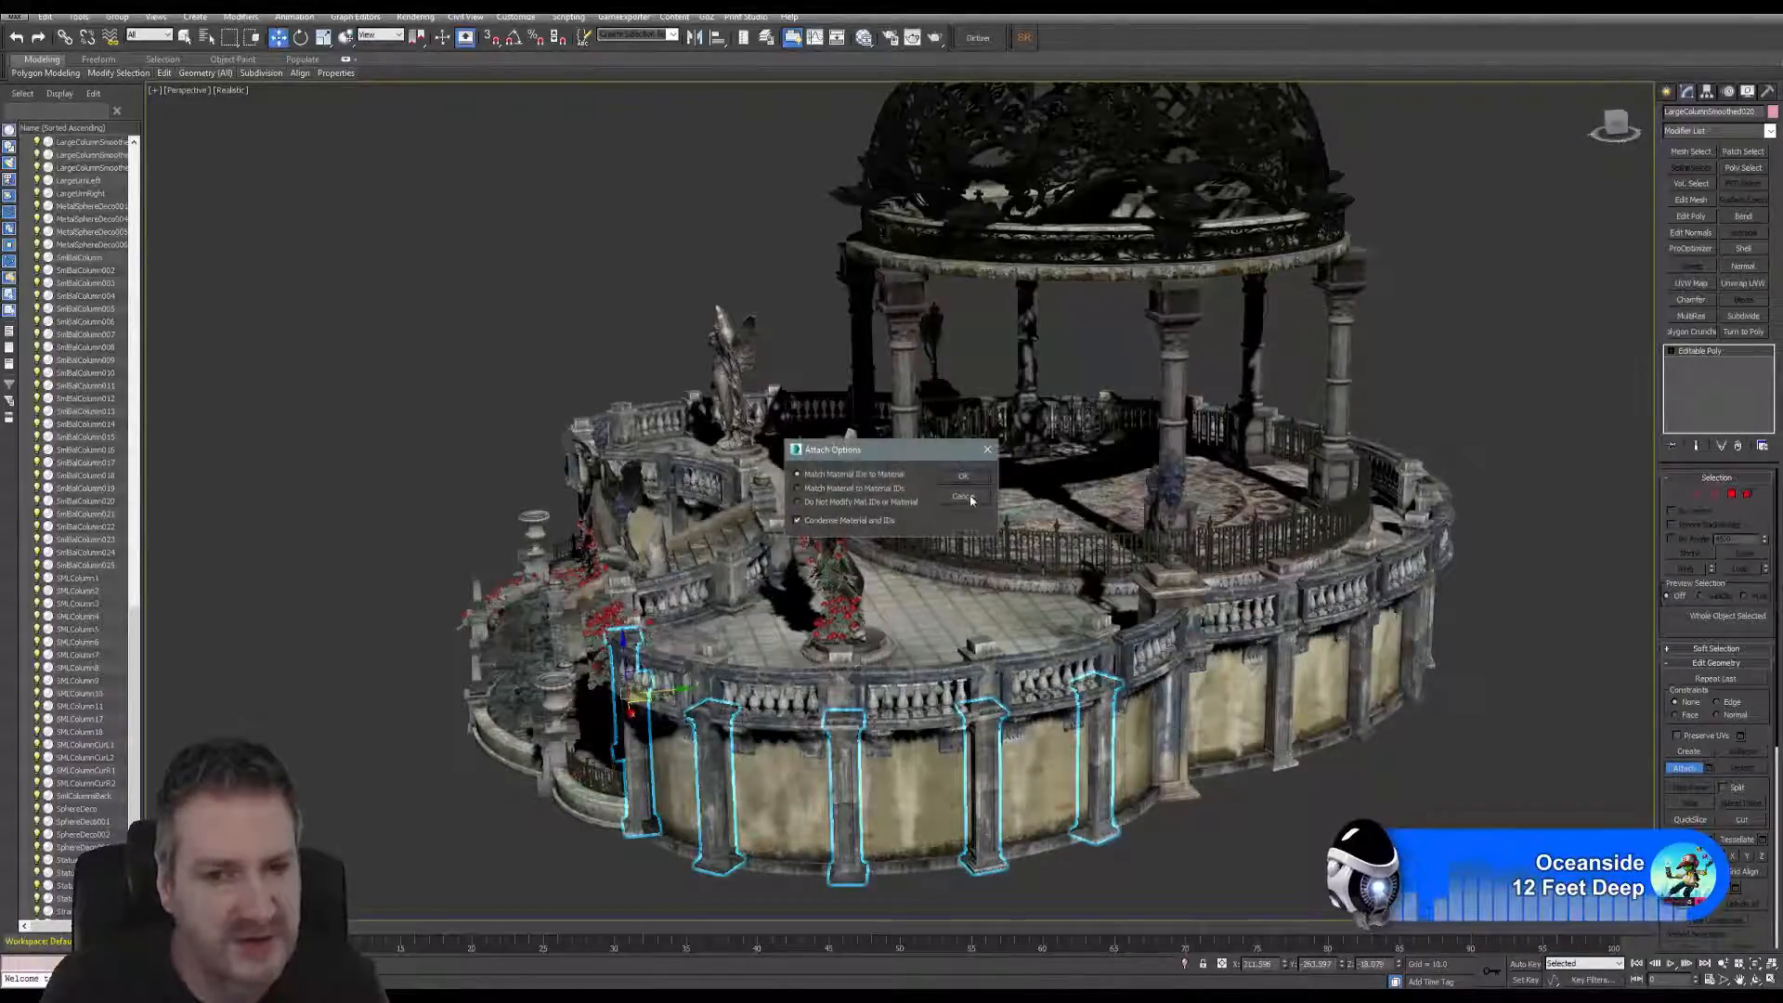
left_click(1163, 710)
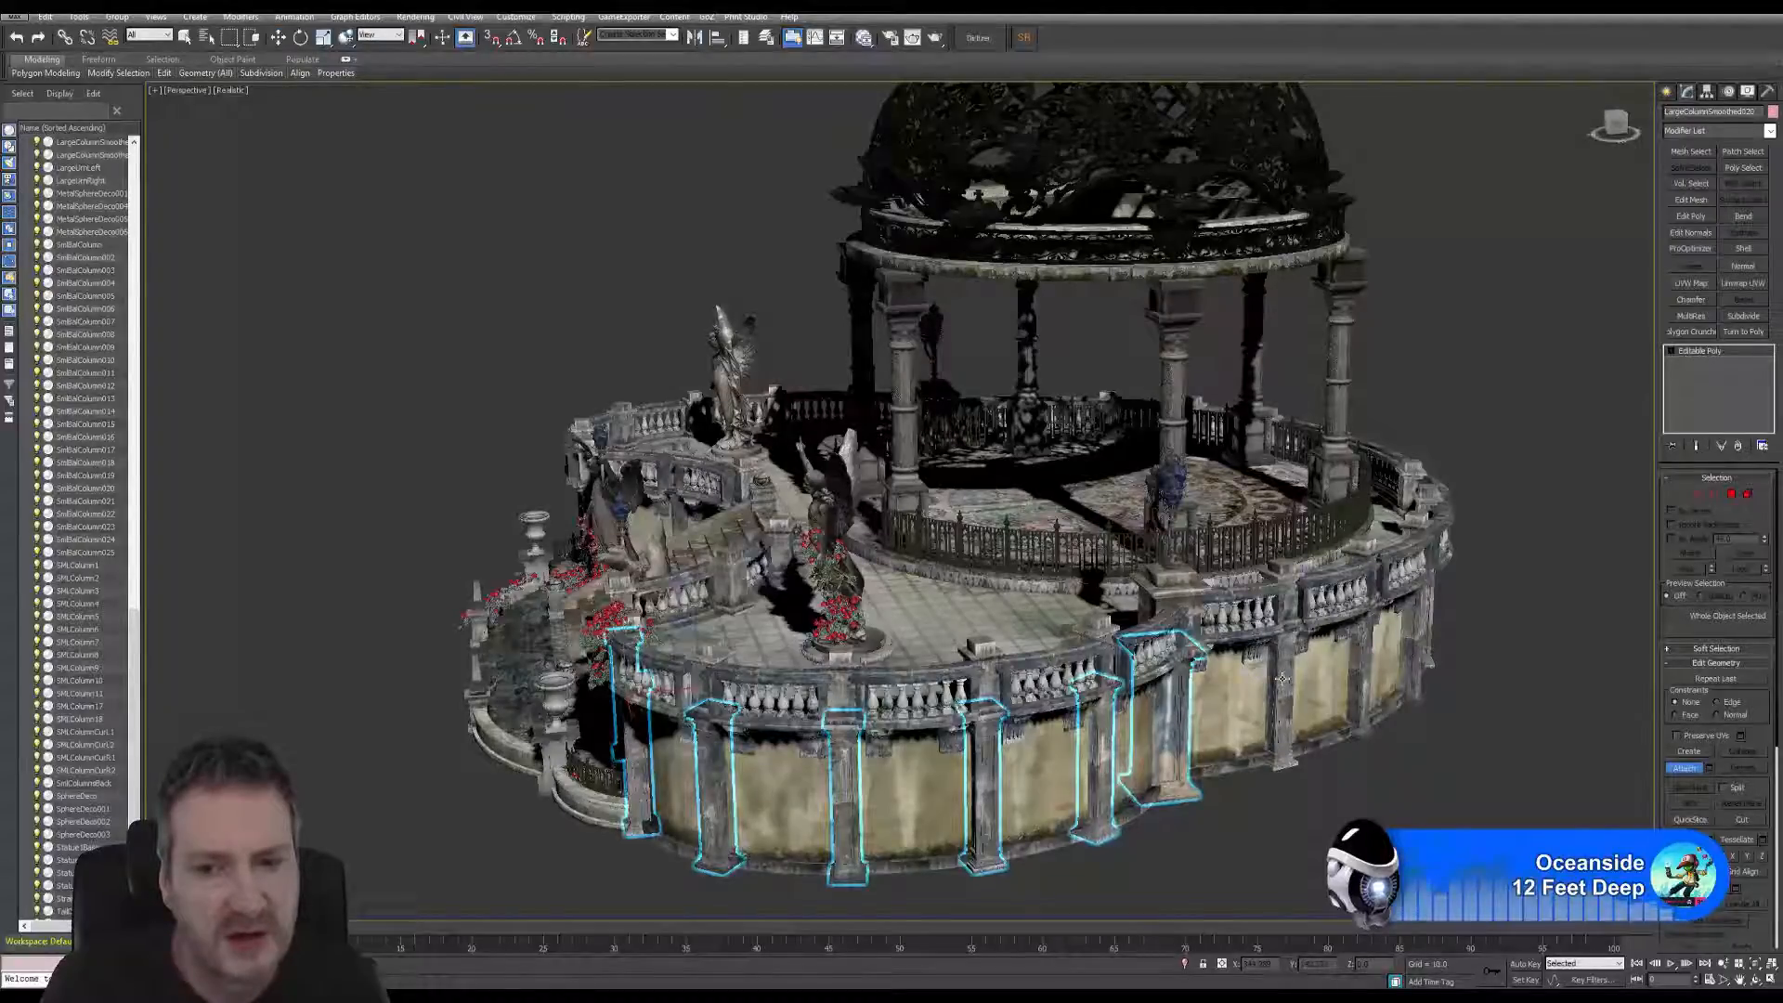
left_click(1085, 531)
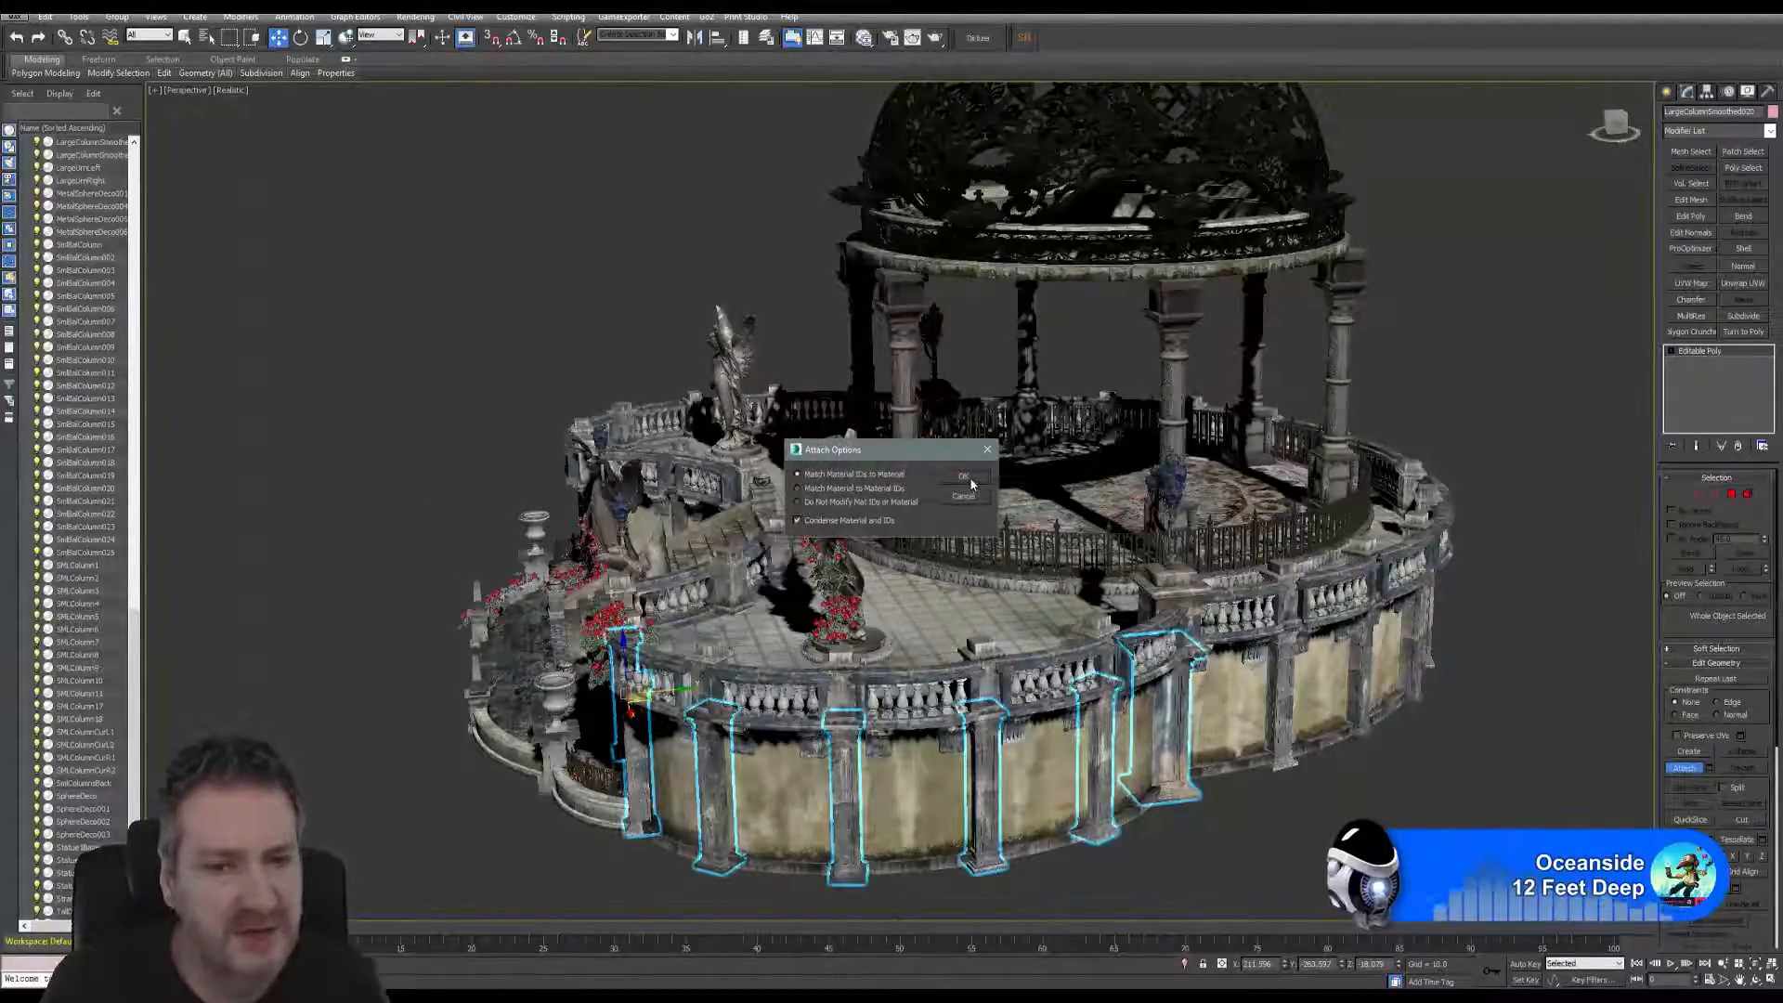
left_click(969, 479)
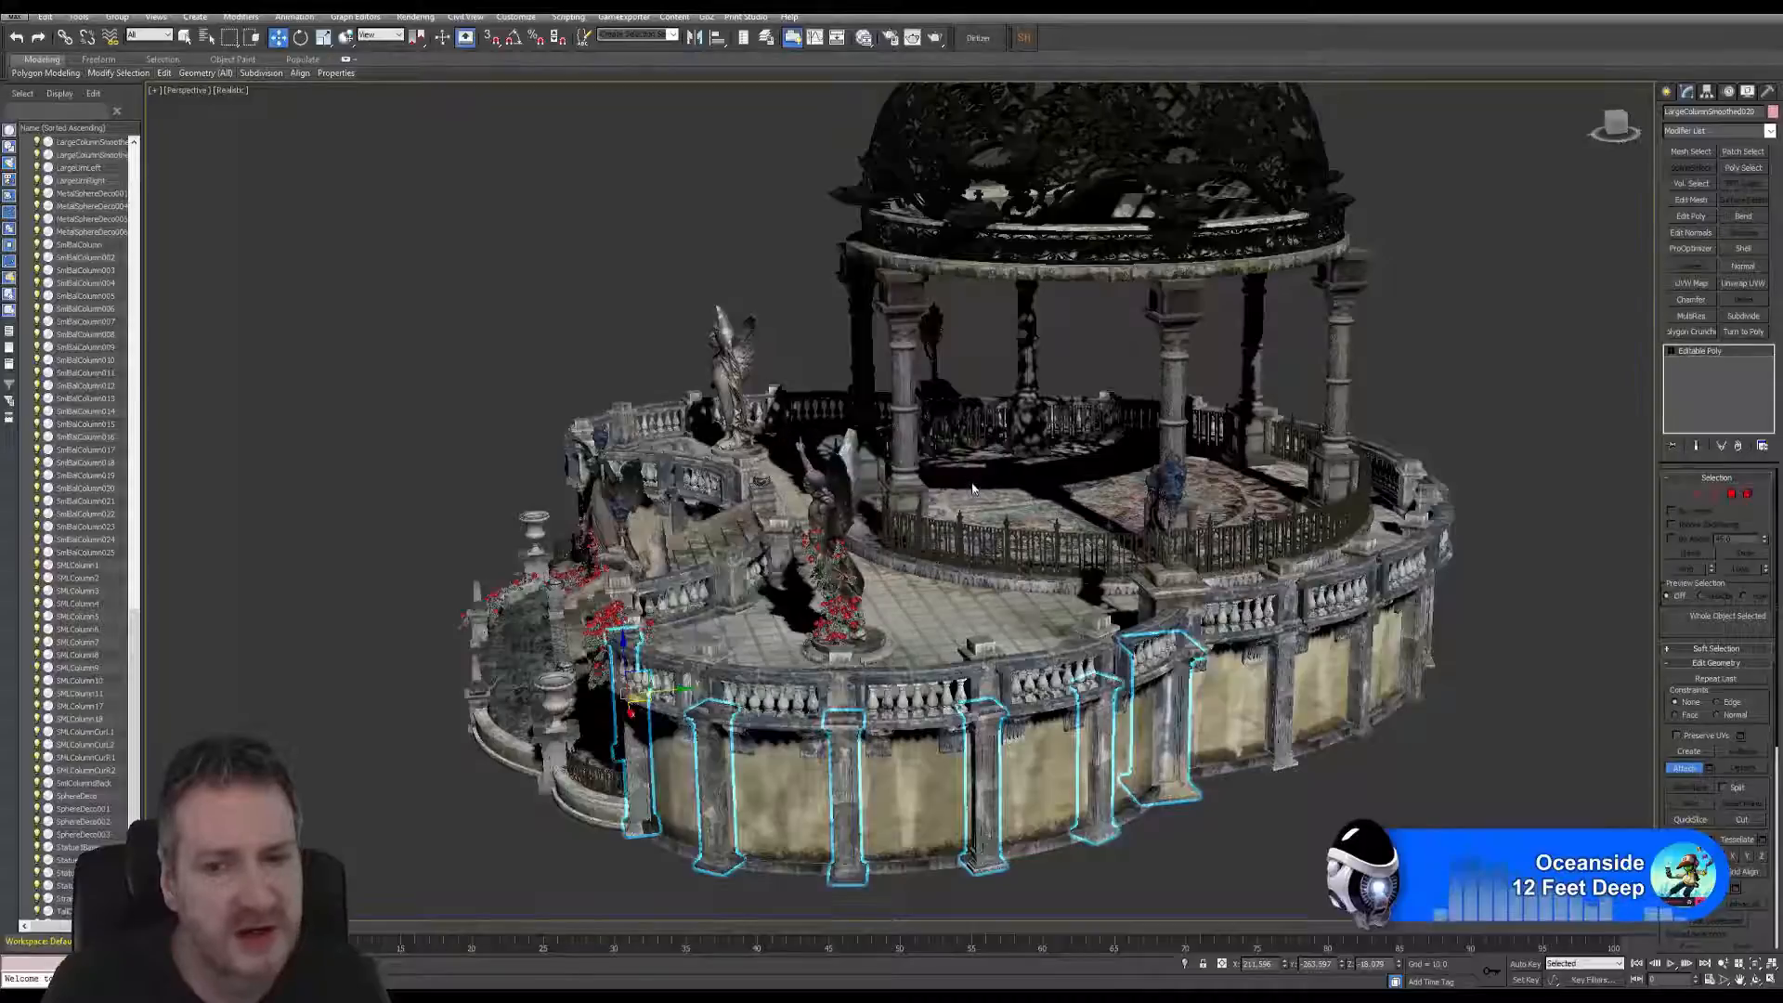
left_click(1294, 719)
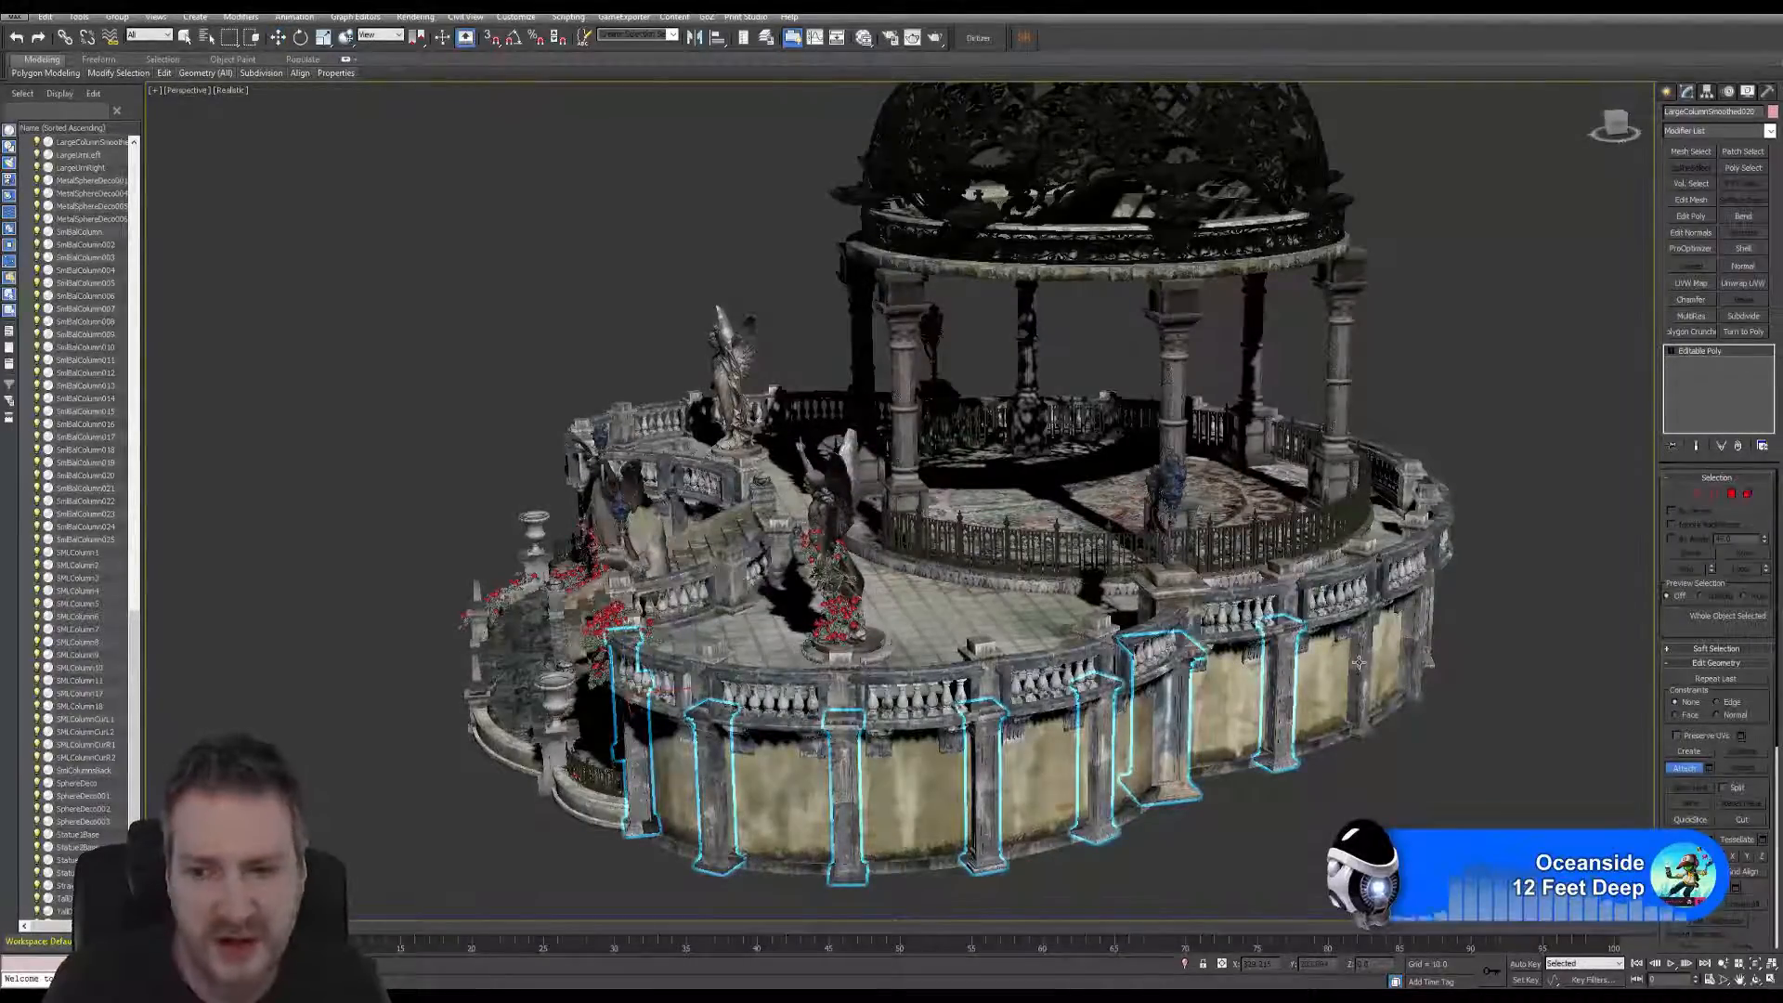
key("w")
left_click(1358, 661)
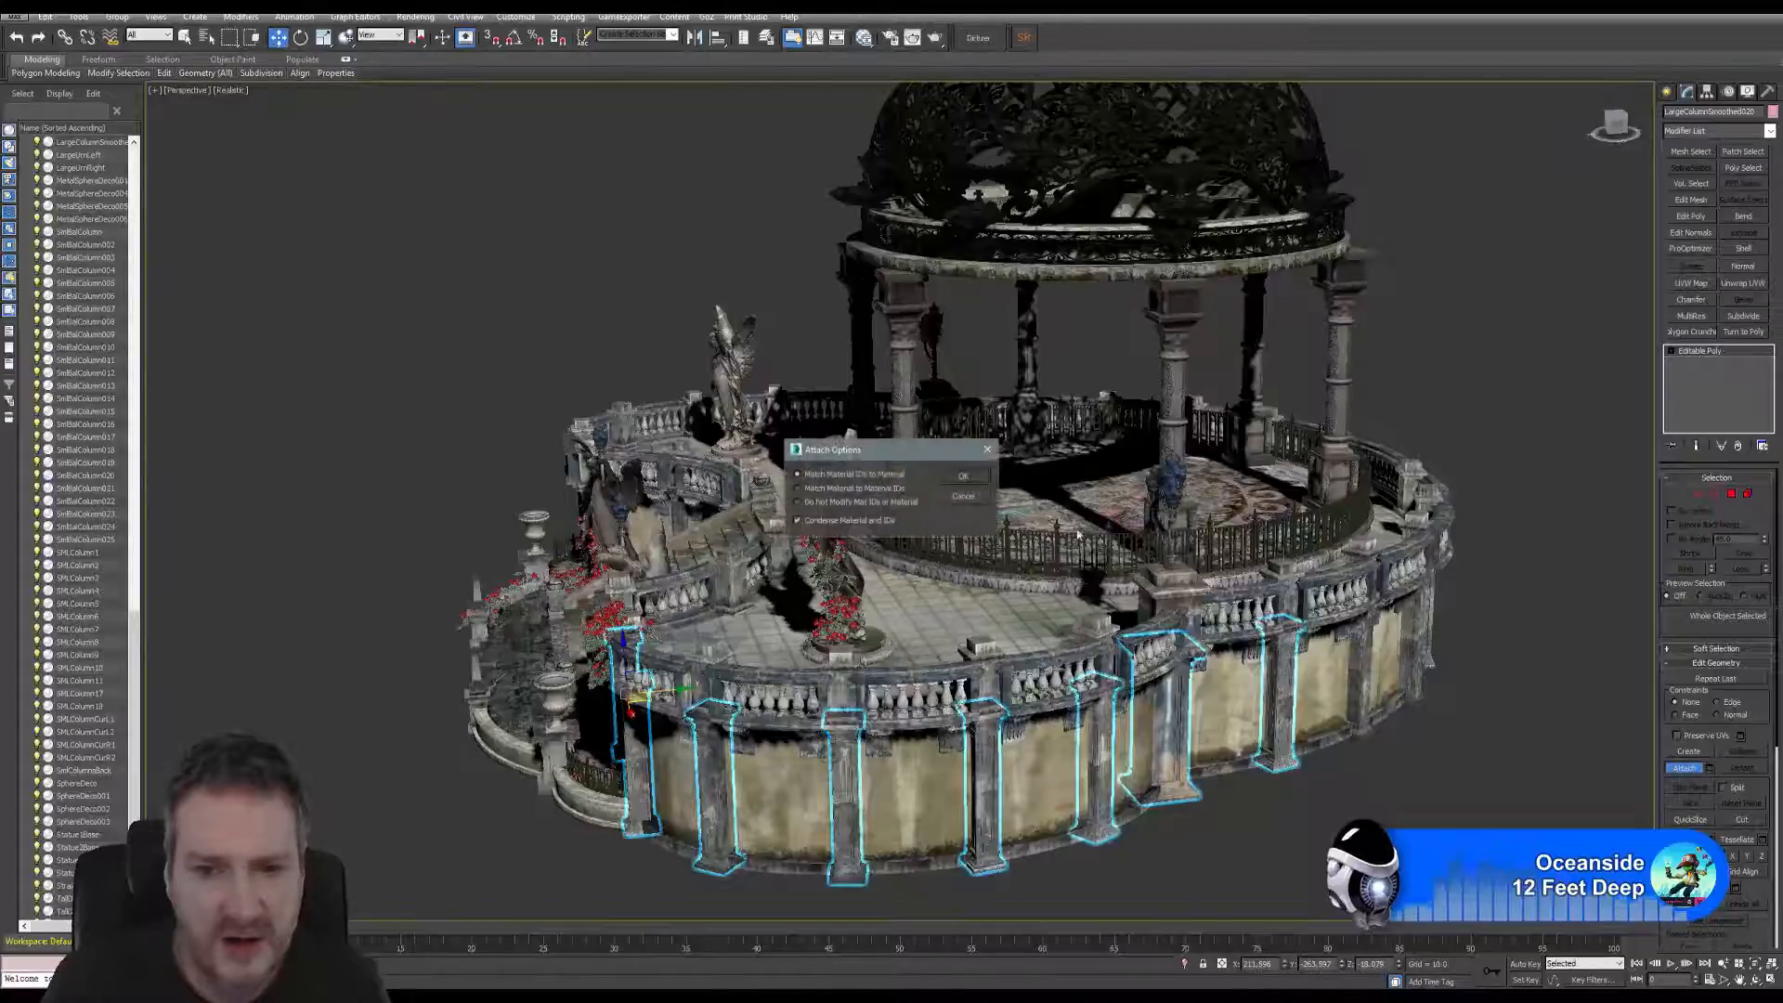
left_click(967, 484)
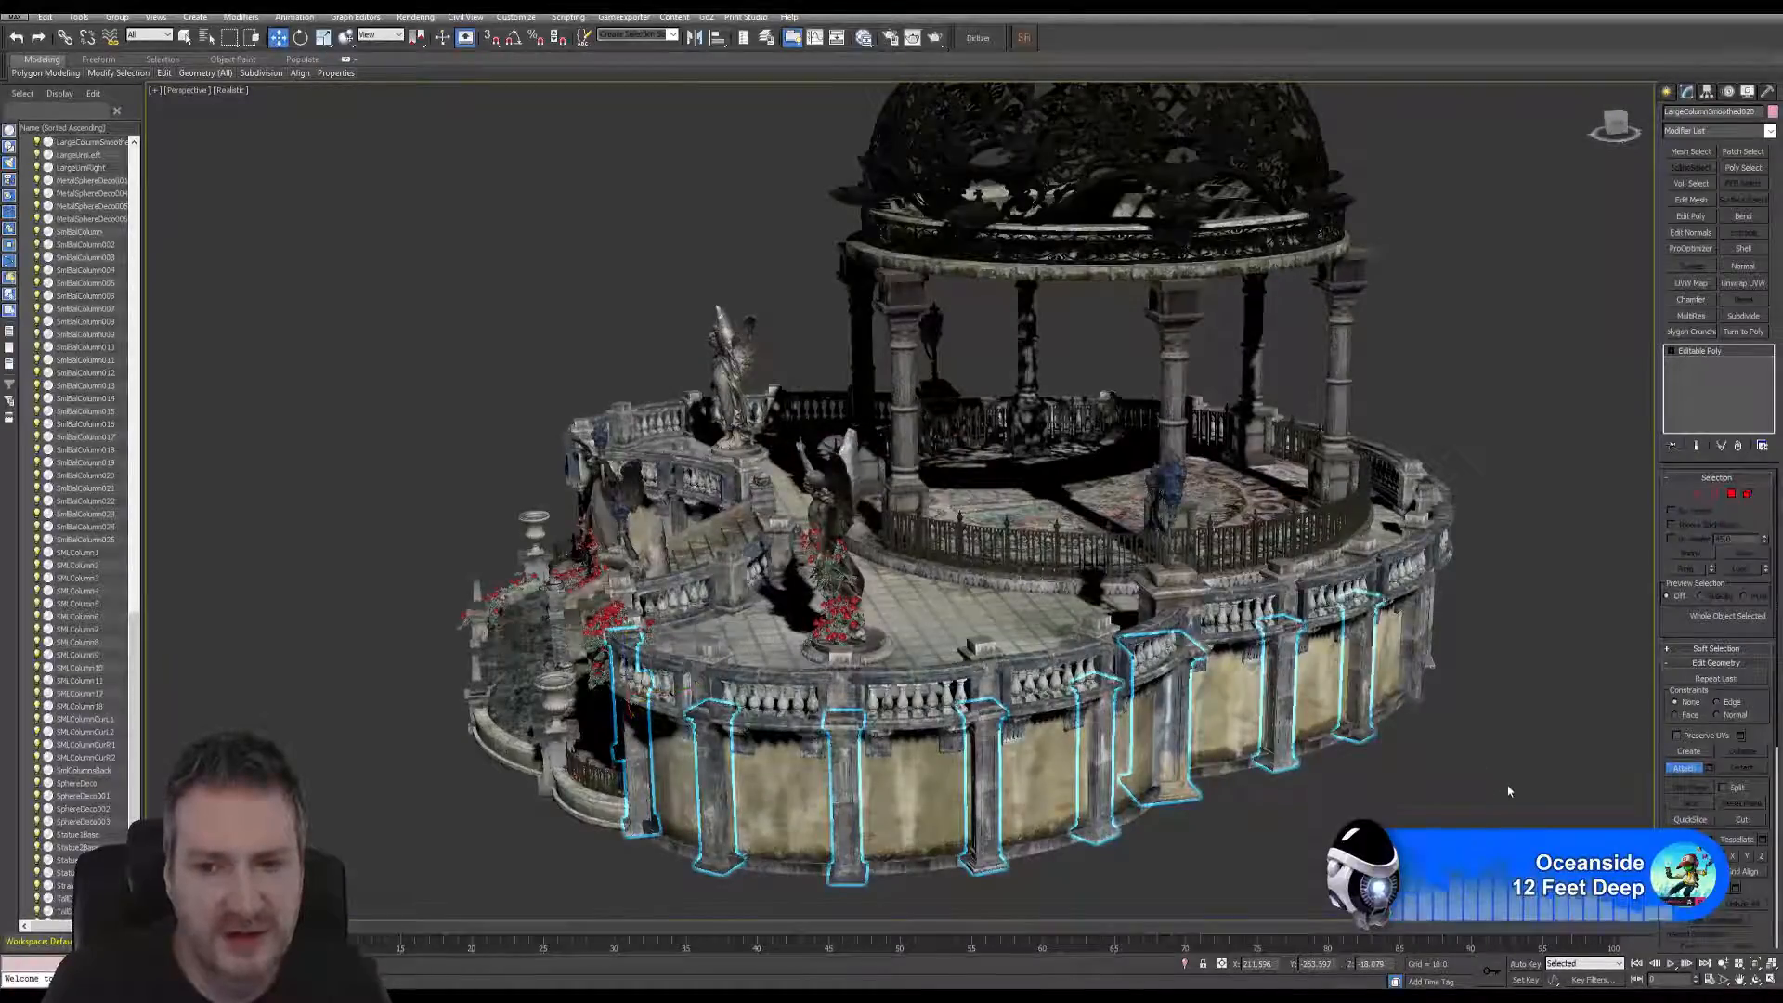
left_click(1360, 678)
- Attach the next unattached column further round the rear wall of the terrace with the same attach options
left_click(1756, 980)
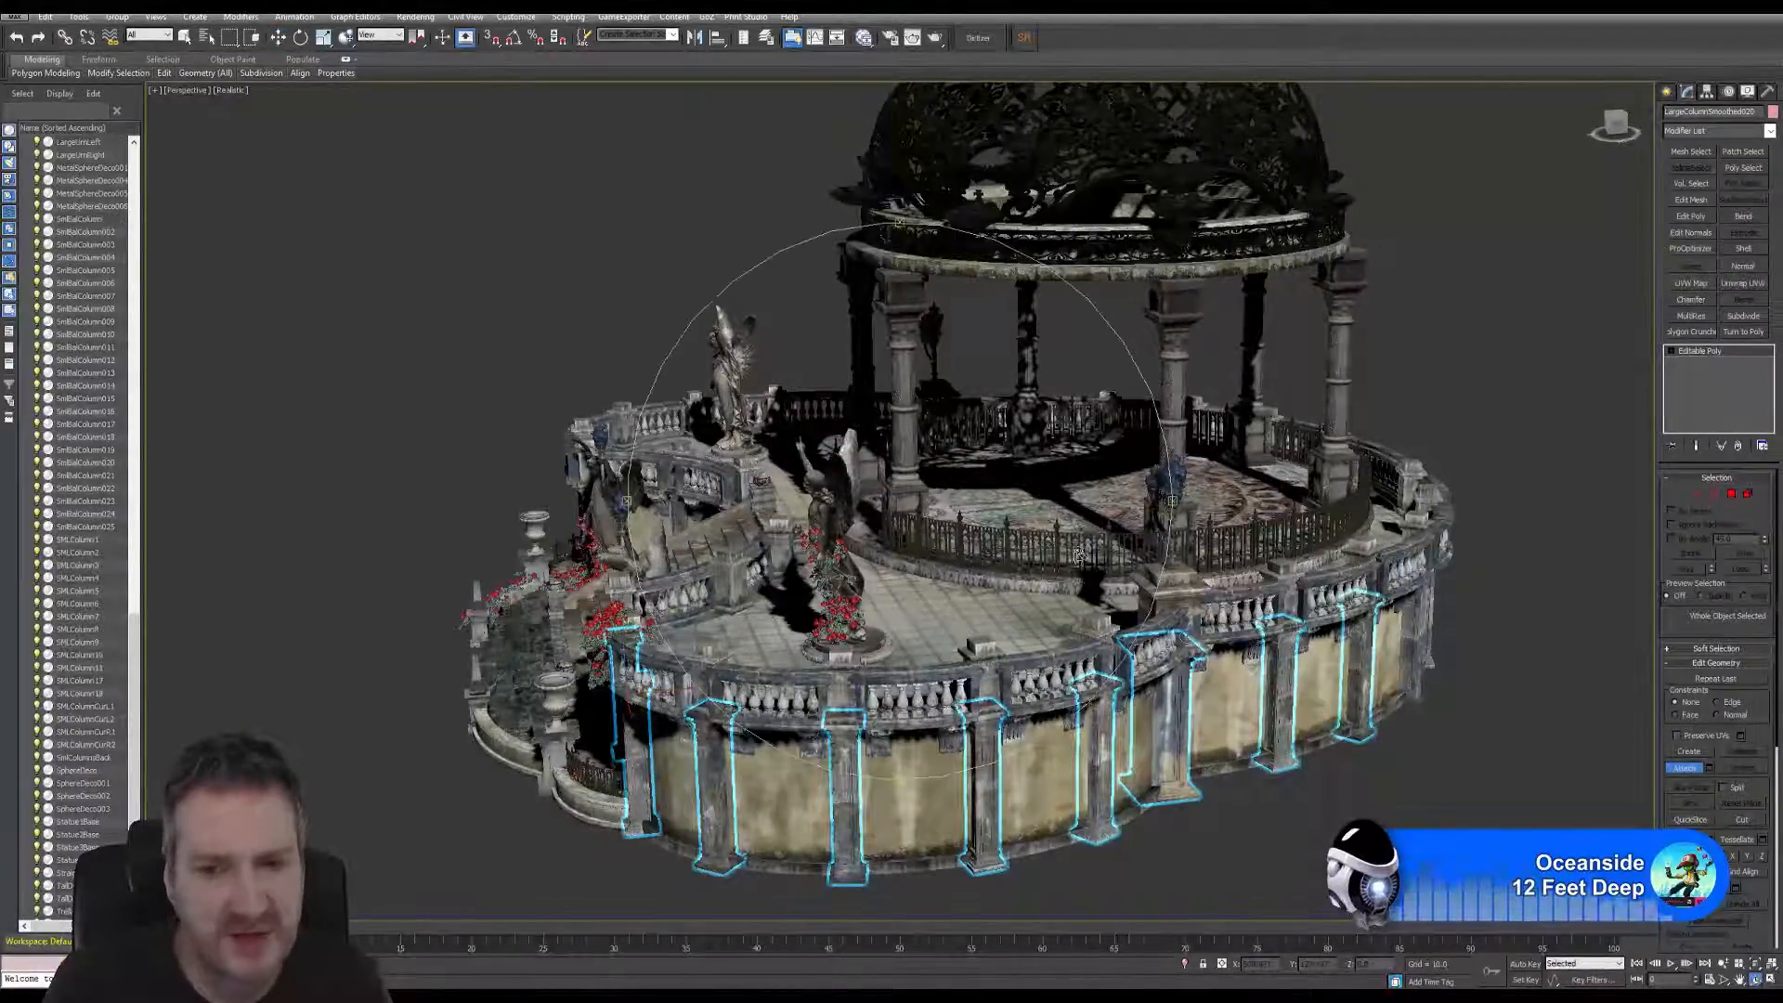
left_click_drag(1043, 533, 845, 535)
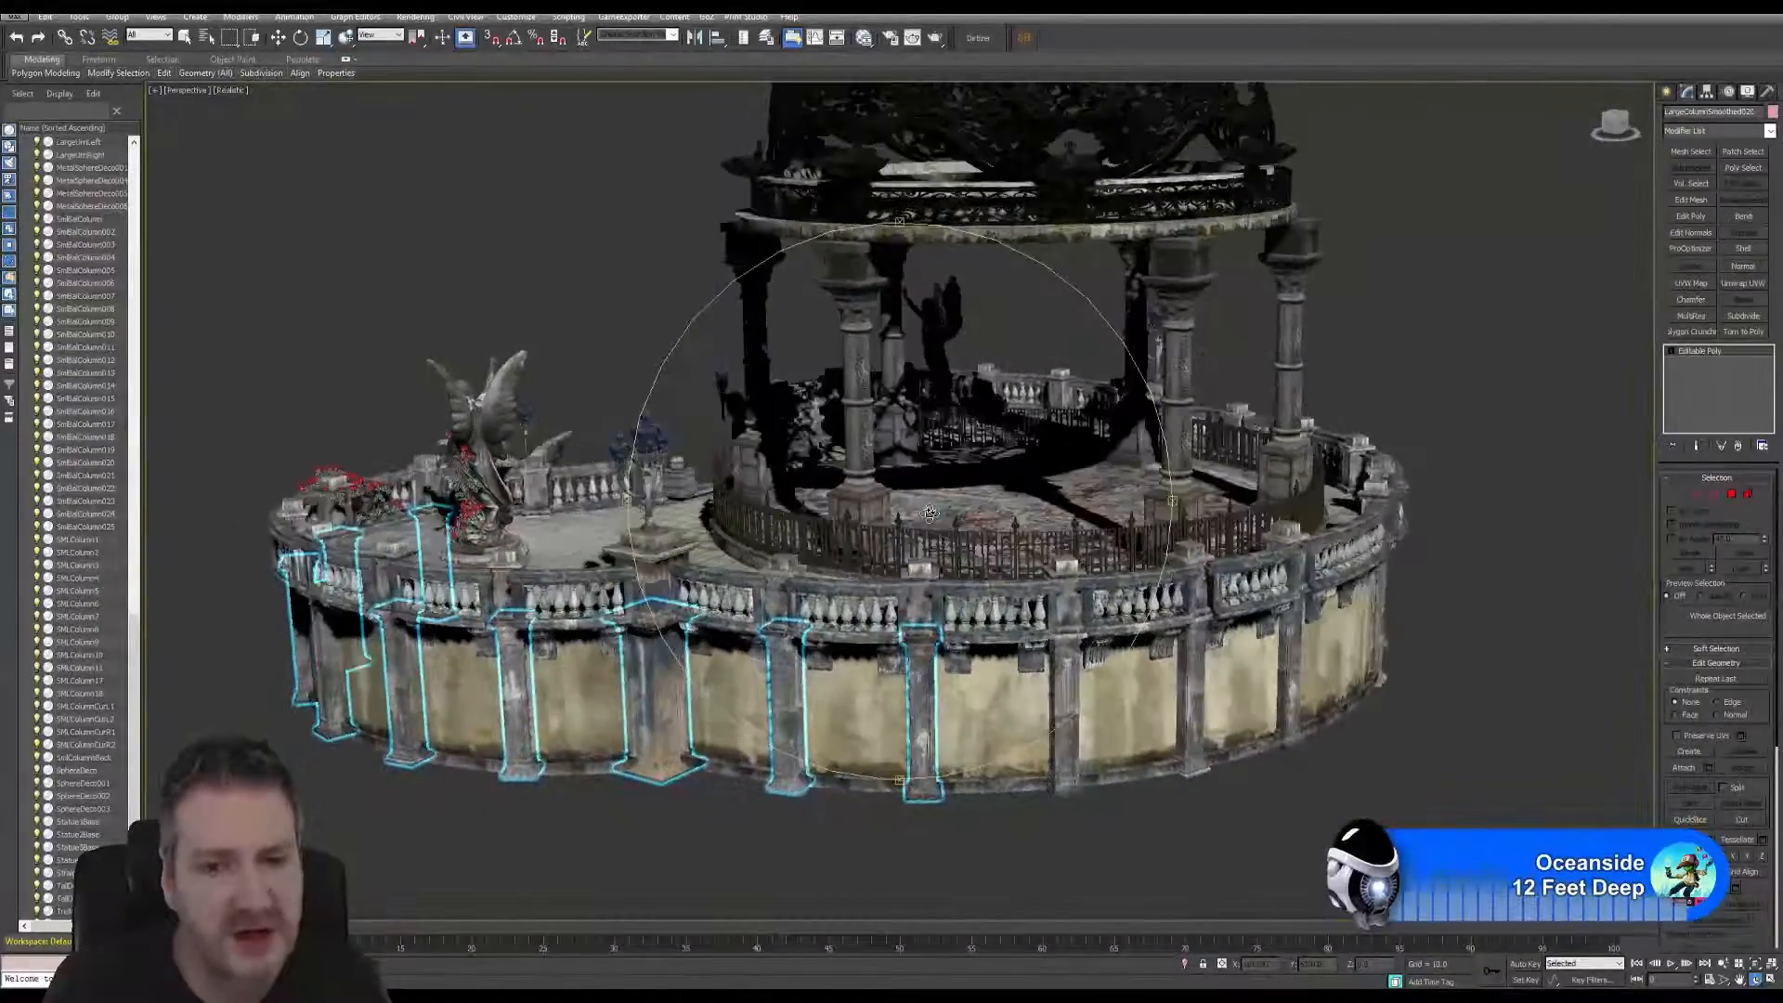
key("q")
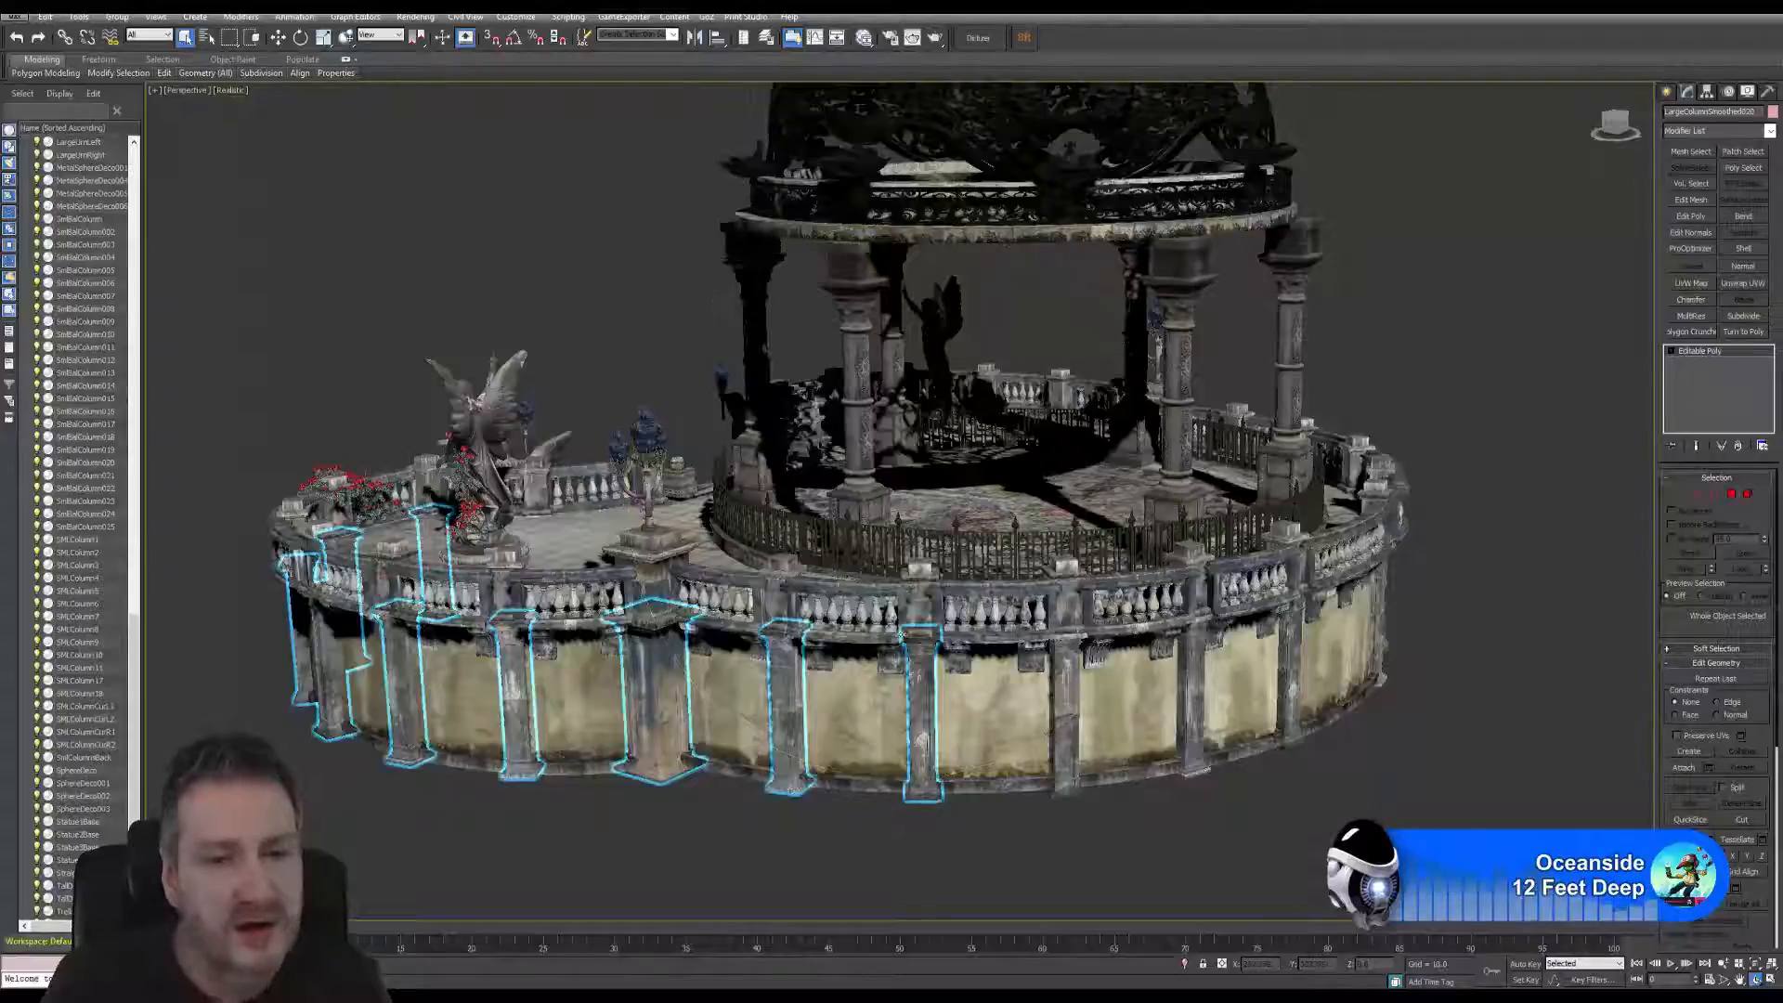
left_click(1683, 767)
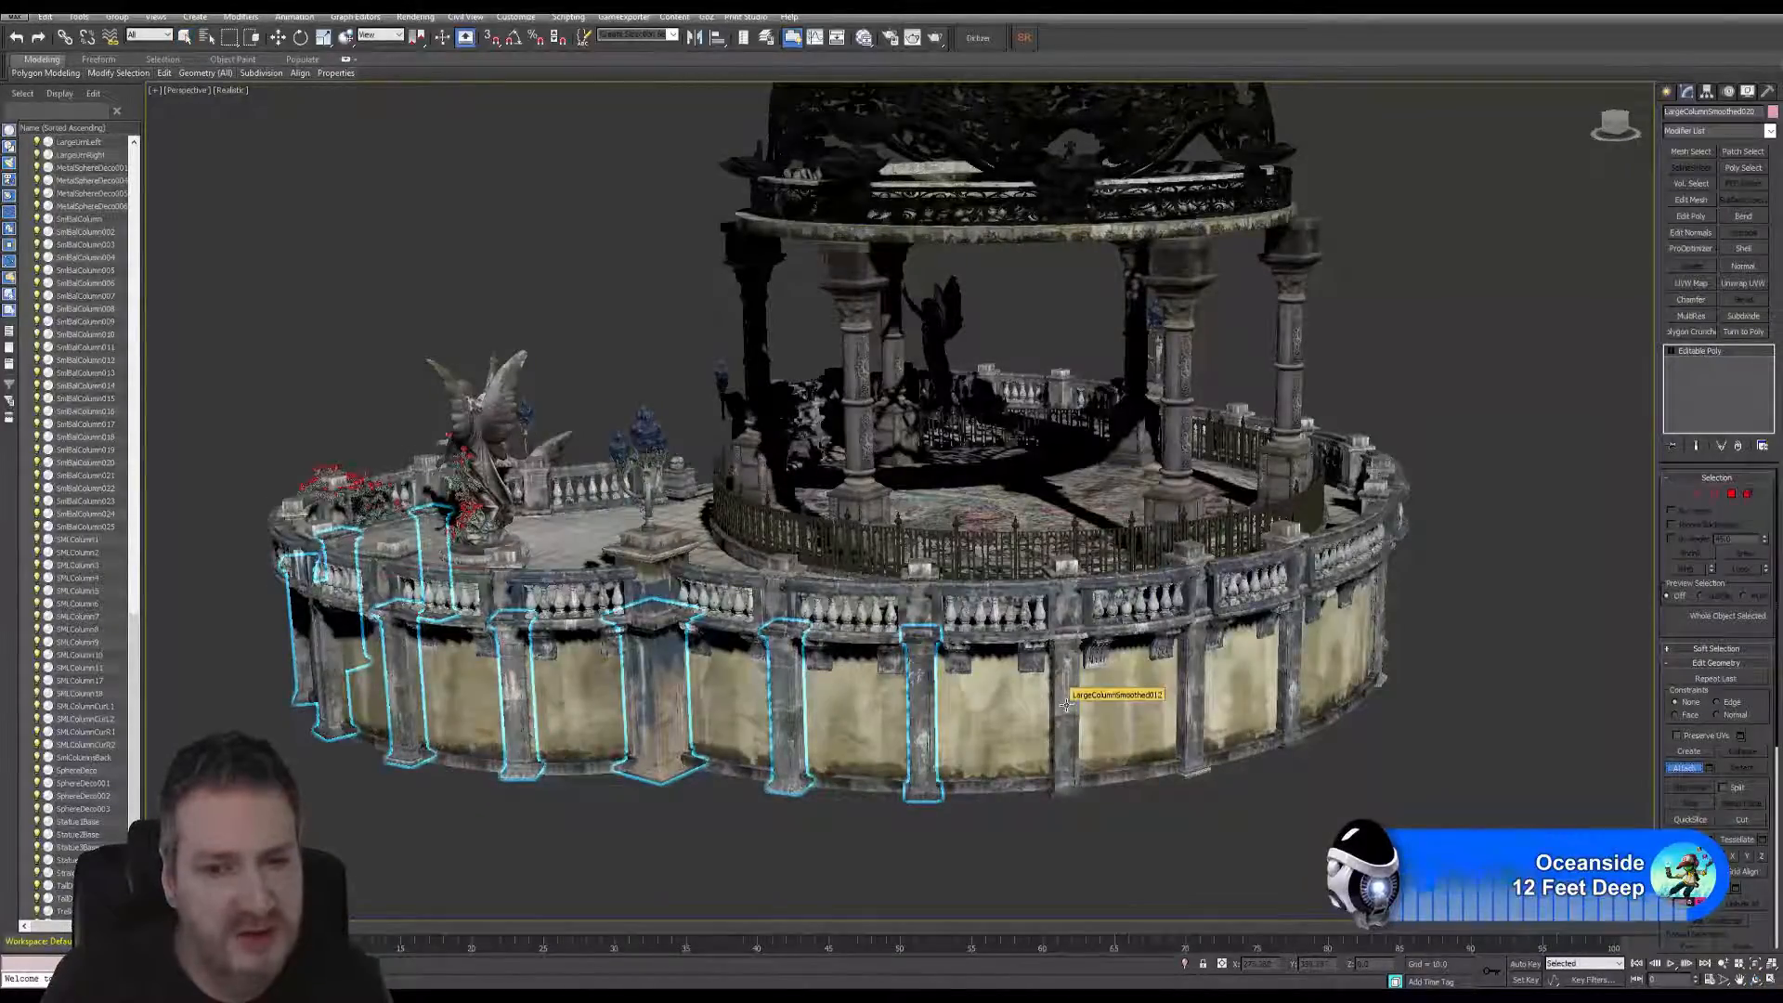
key("w")
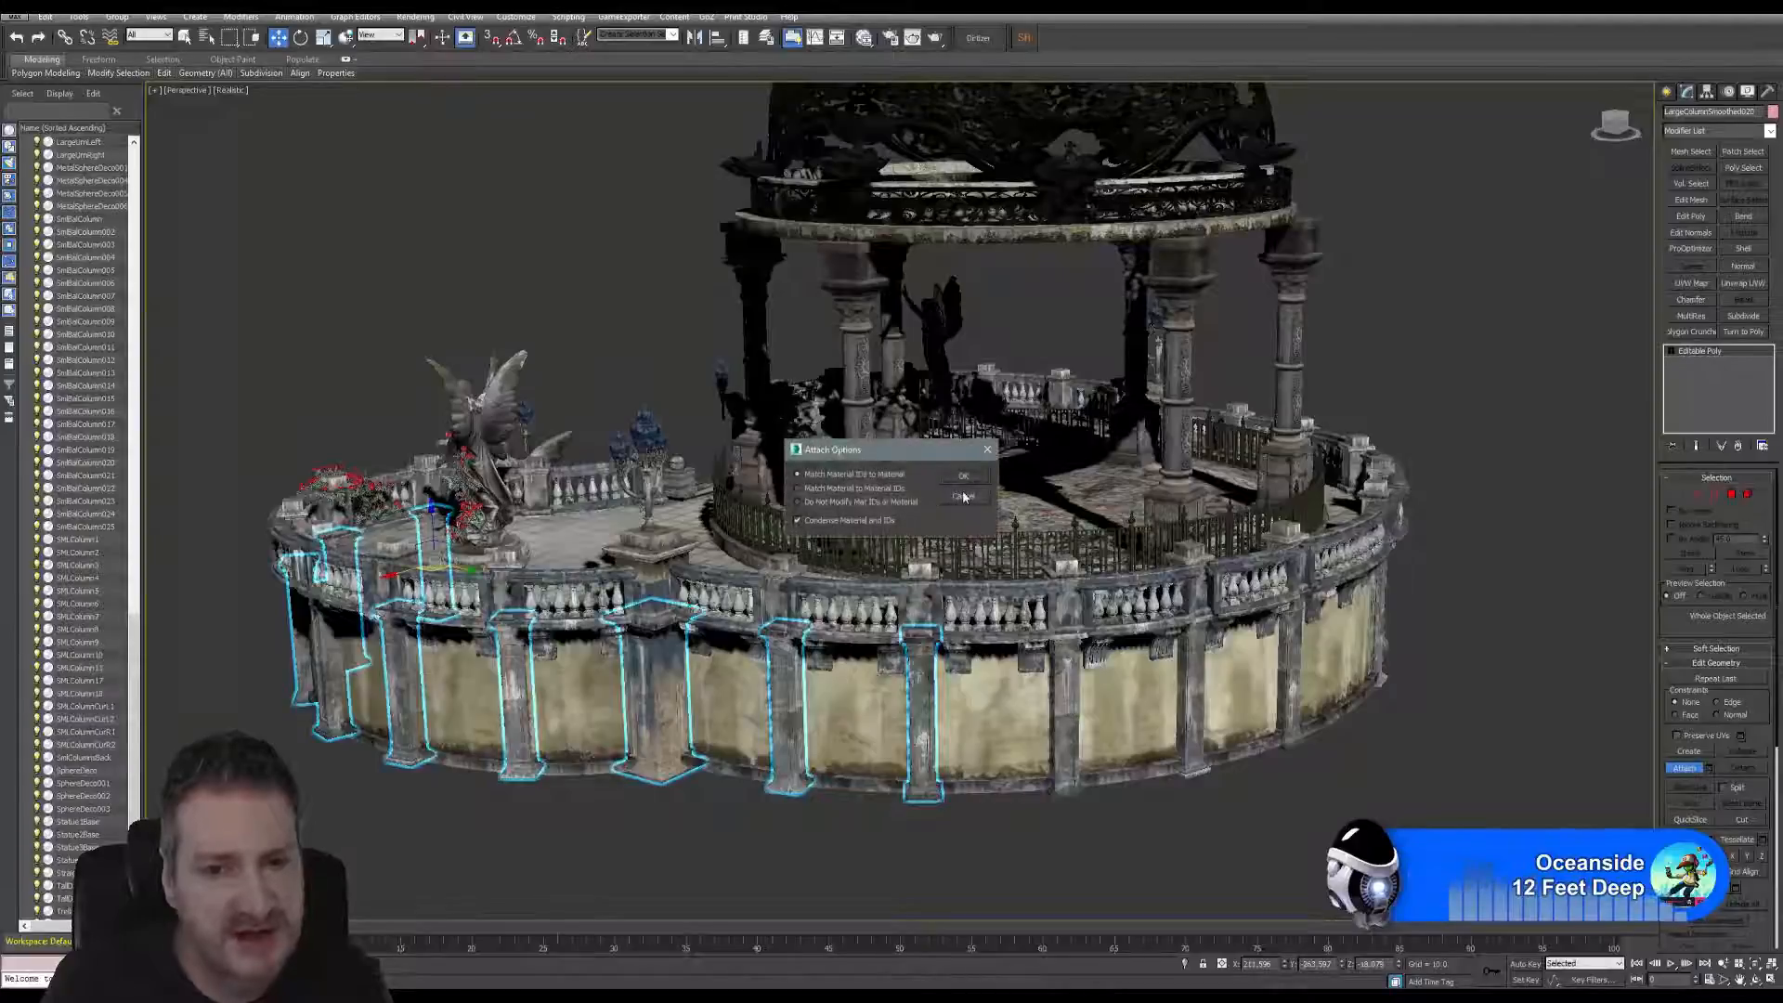
left_click(1198, 689)
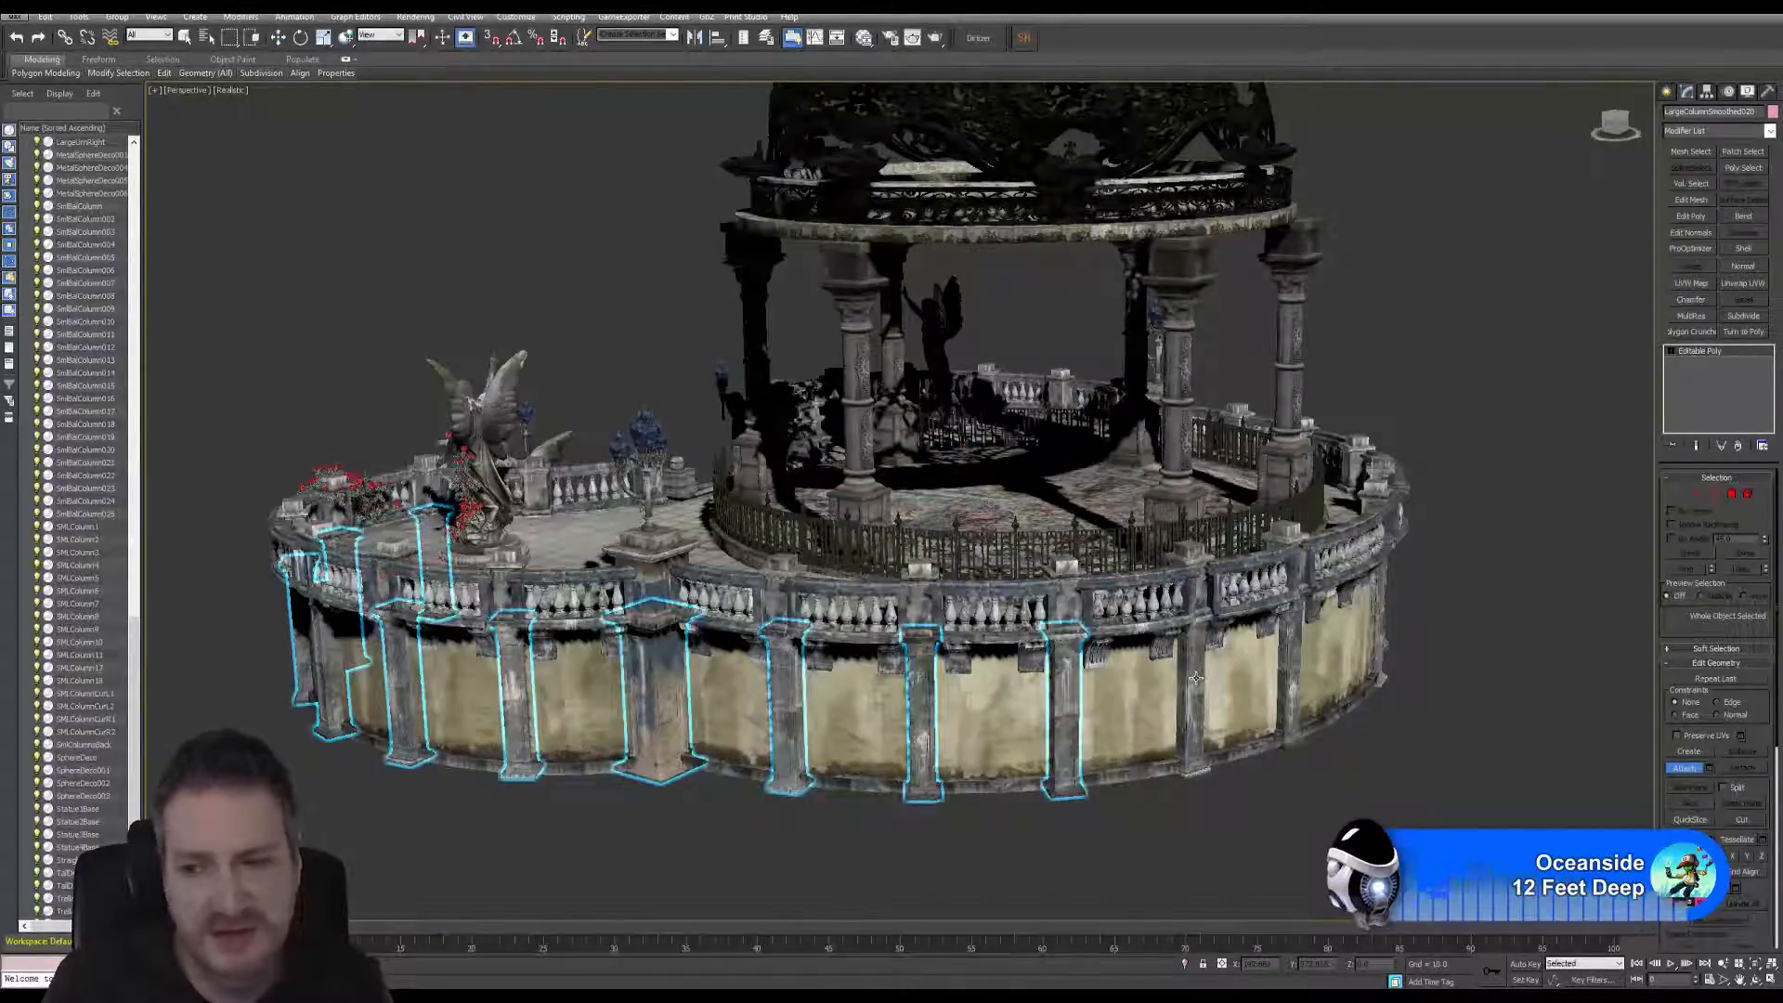
- Attach two more consecutive rear wall columns to the combined column object, matching material IDs to material
left_click(1198, 676)
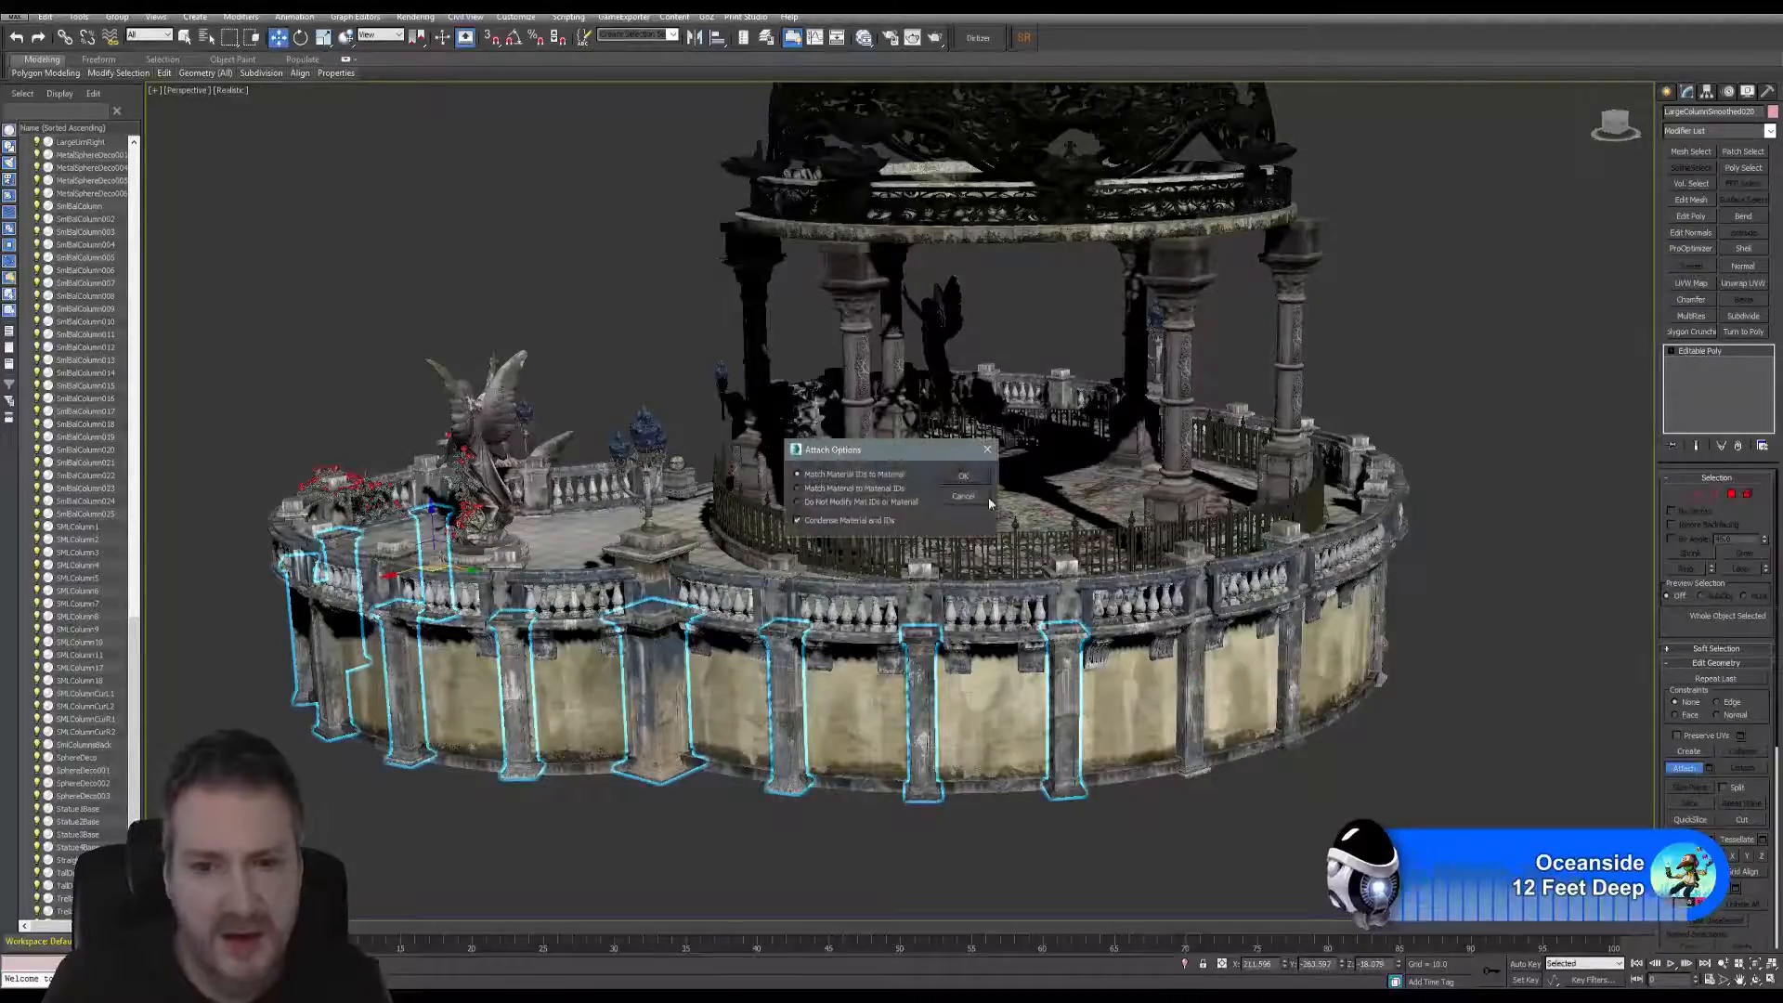
left_click(964, 477)
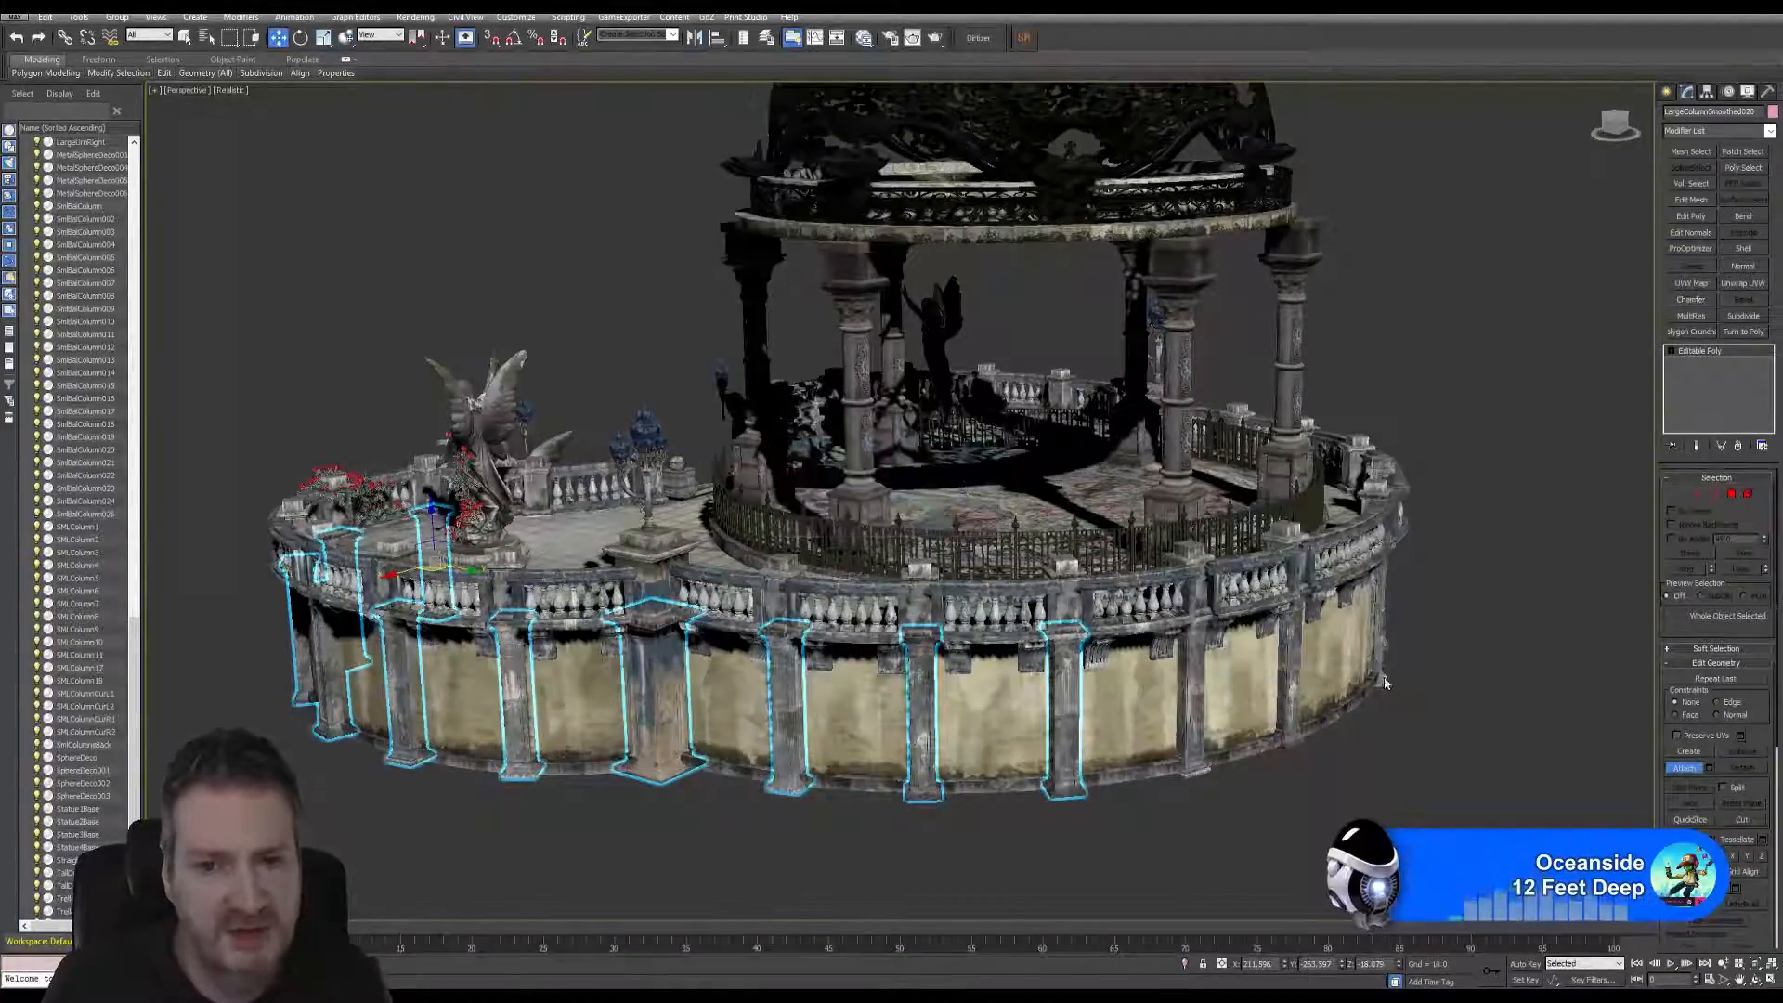
left_click(1292, 650)
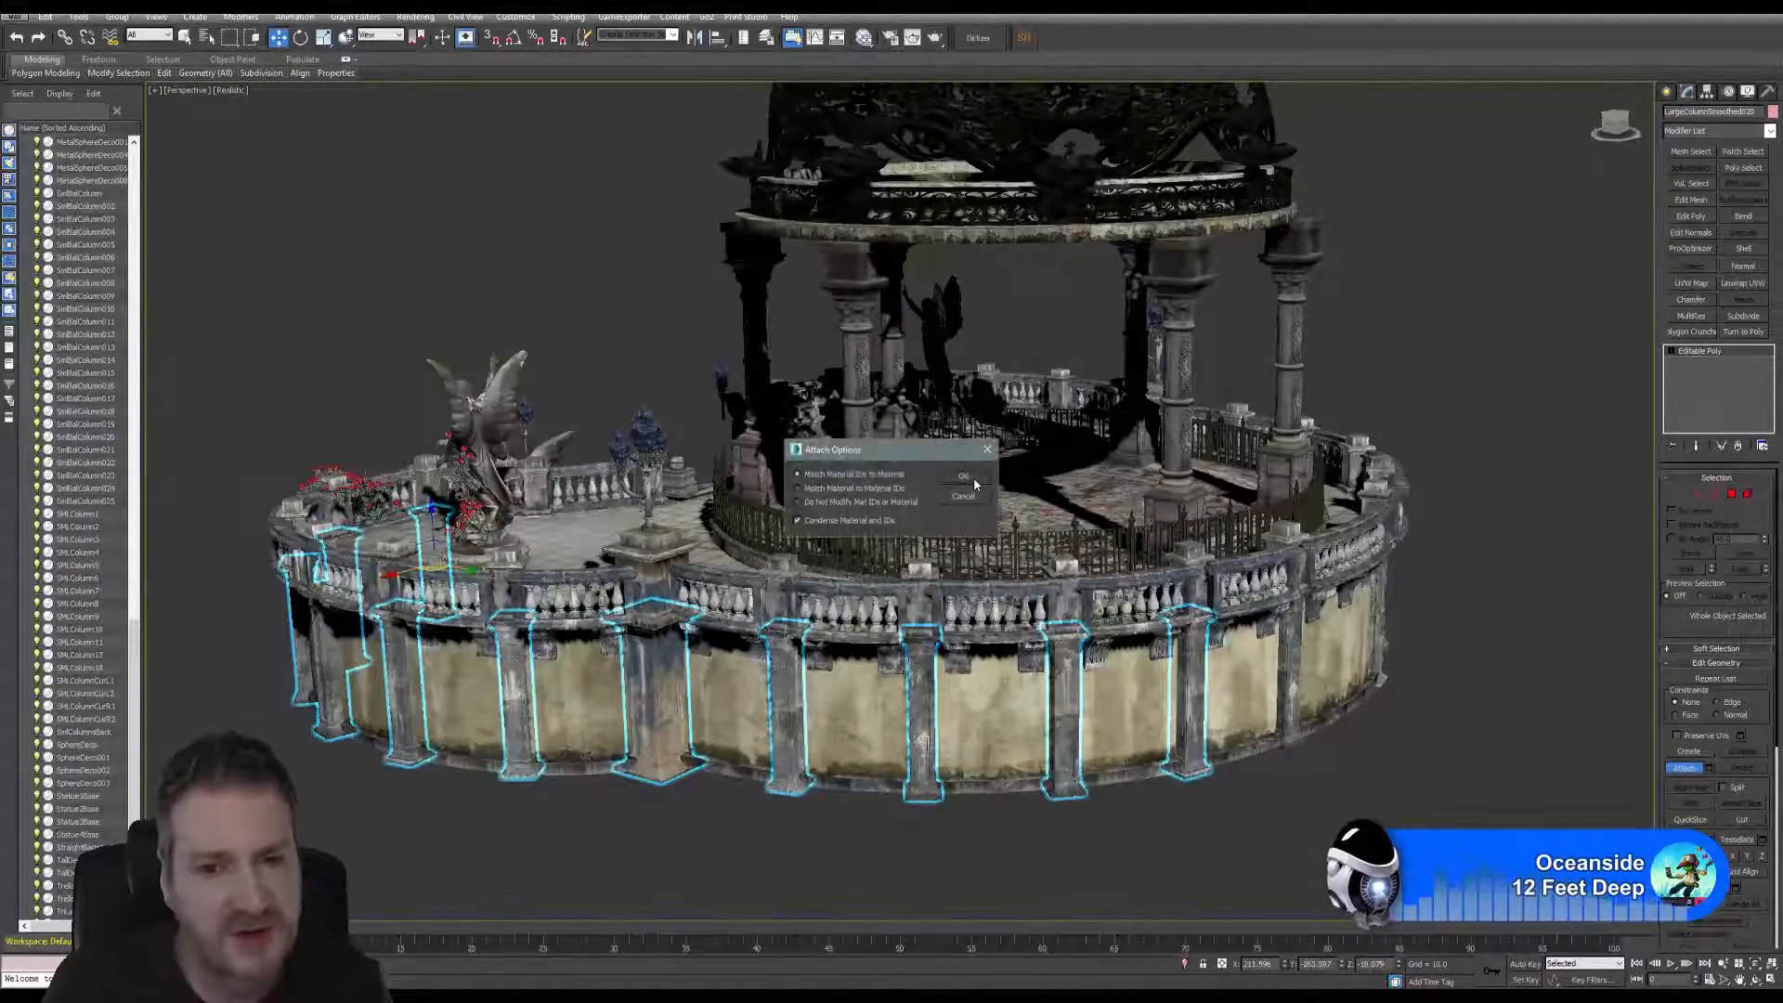
left_click(966, 477)
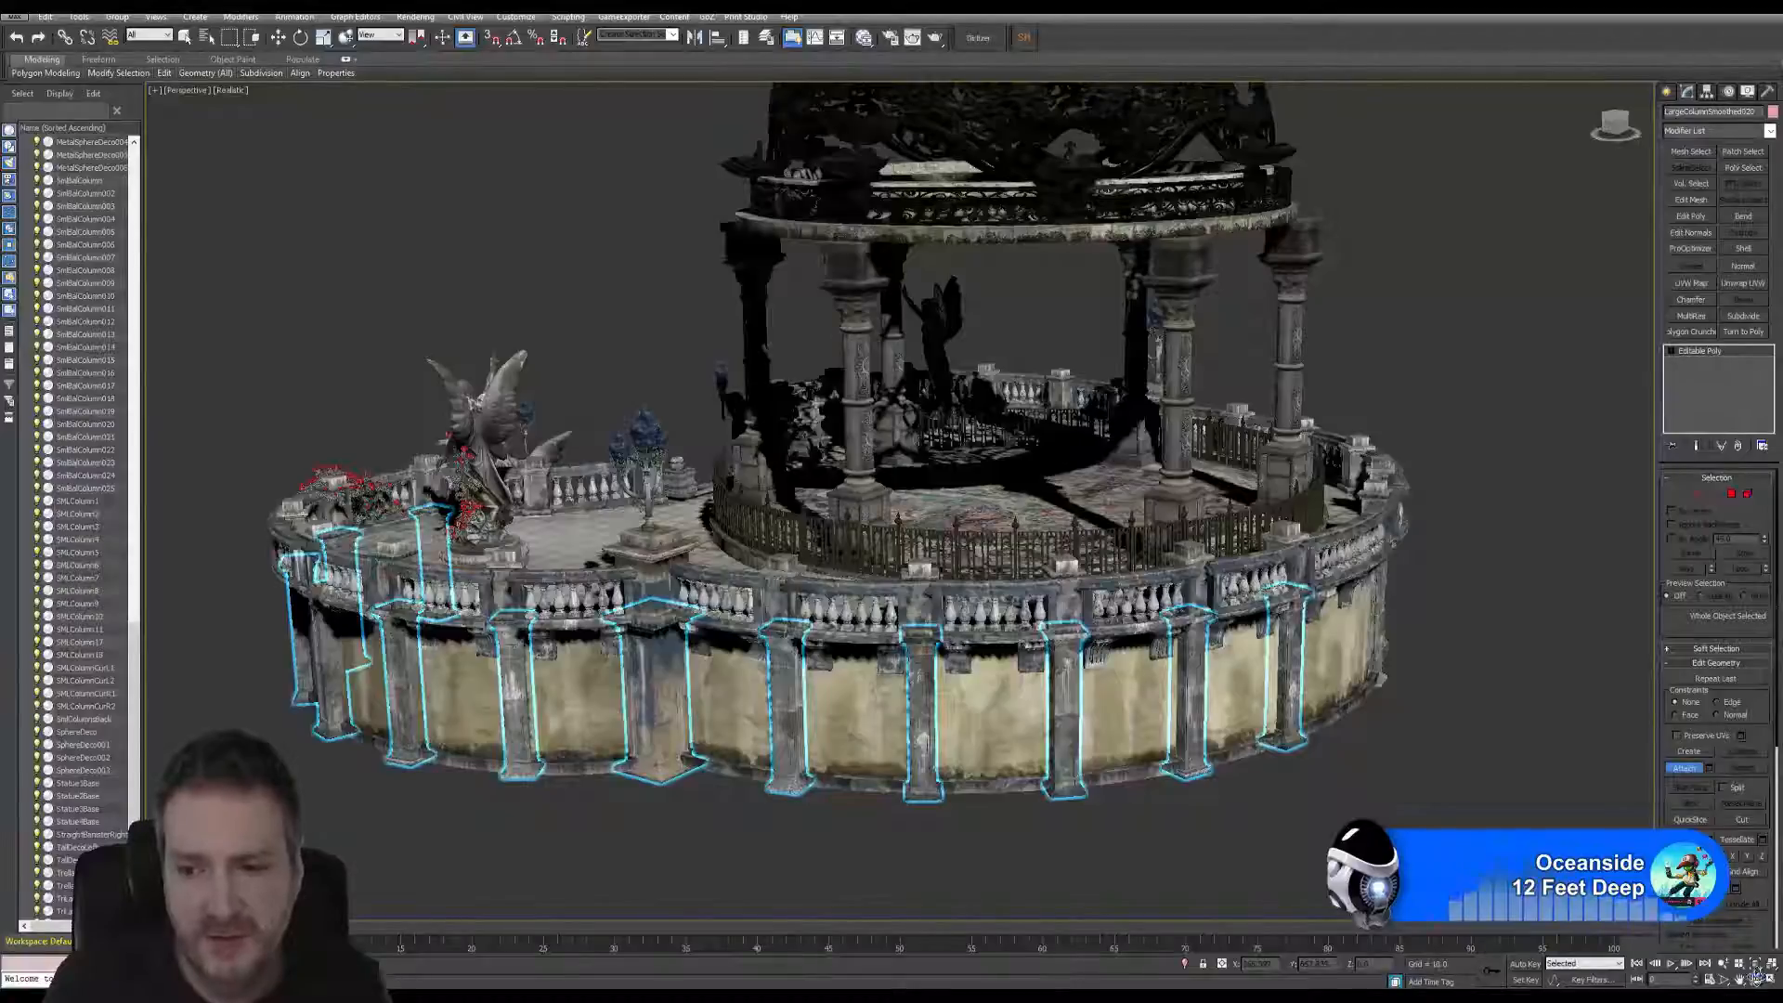
- Attach the next unattached column on the following stretch of curved outer wall, matching material IDs to material
left_click(1755, 978)
left_click_drag(1091, 534, 995, 557)
middle_click_drag(995, 557, 891, 463)
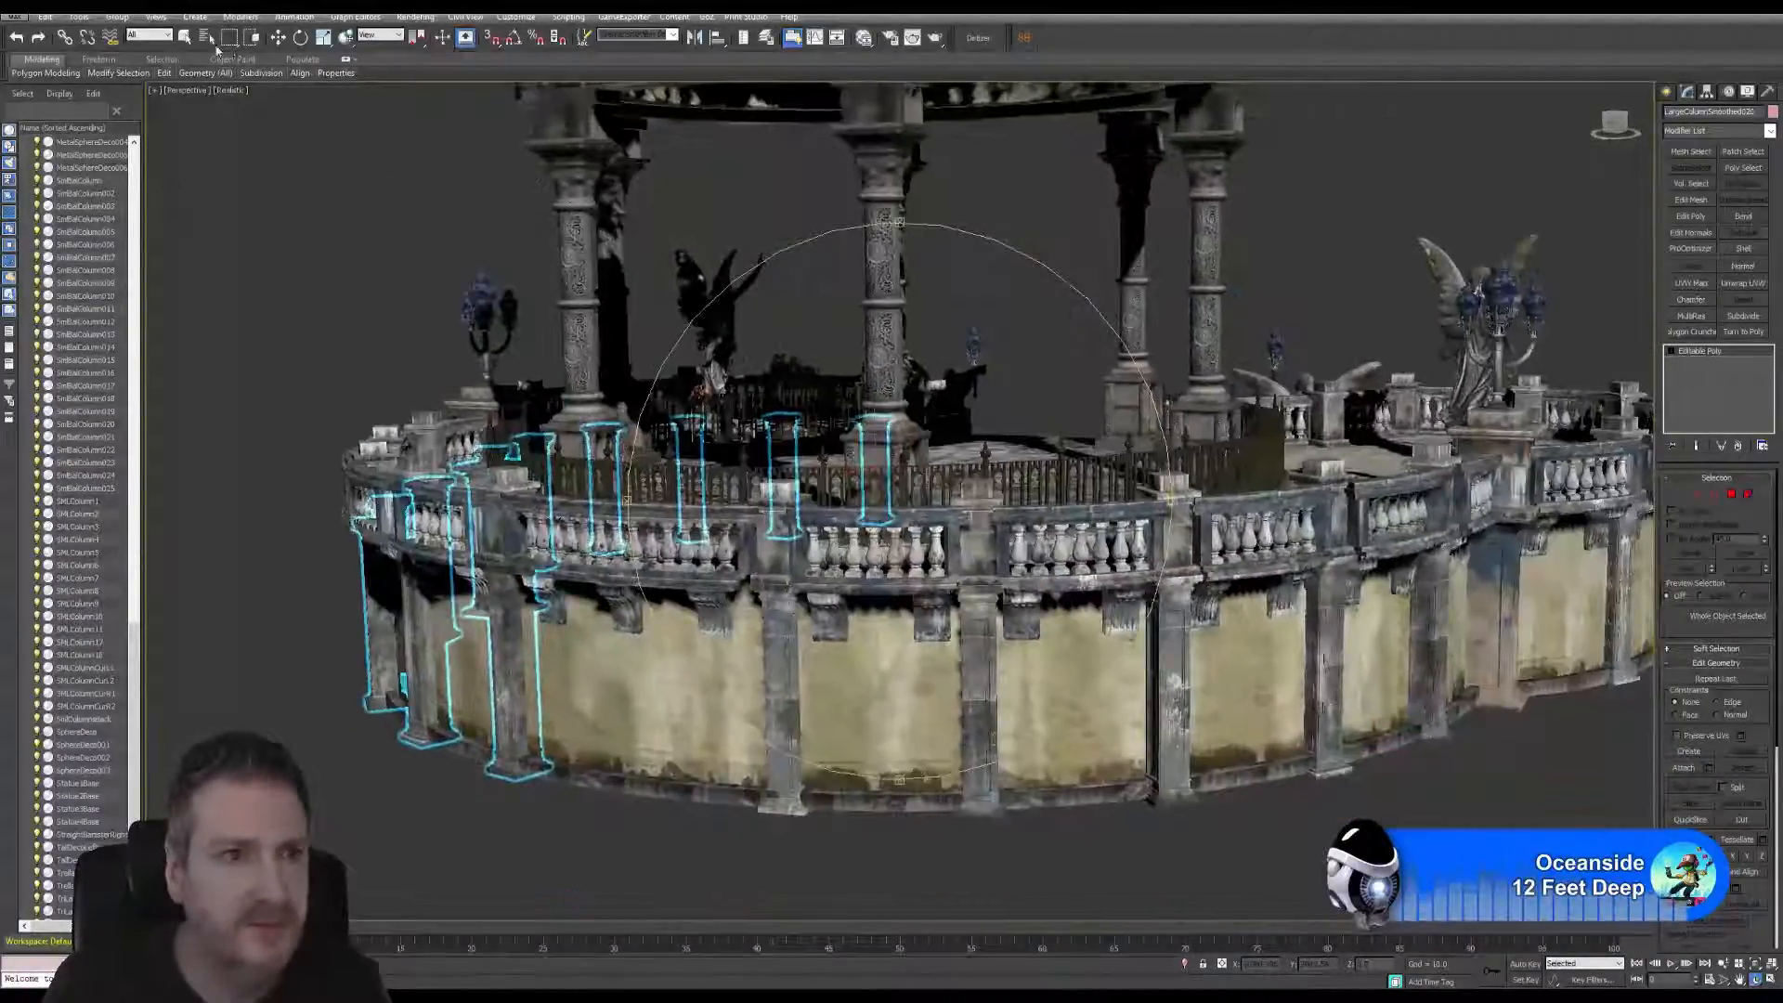
left_click(185, 37)
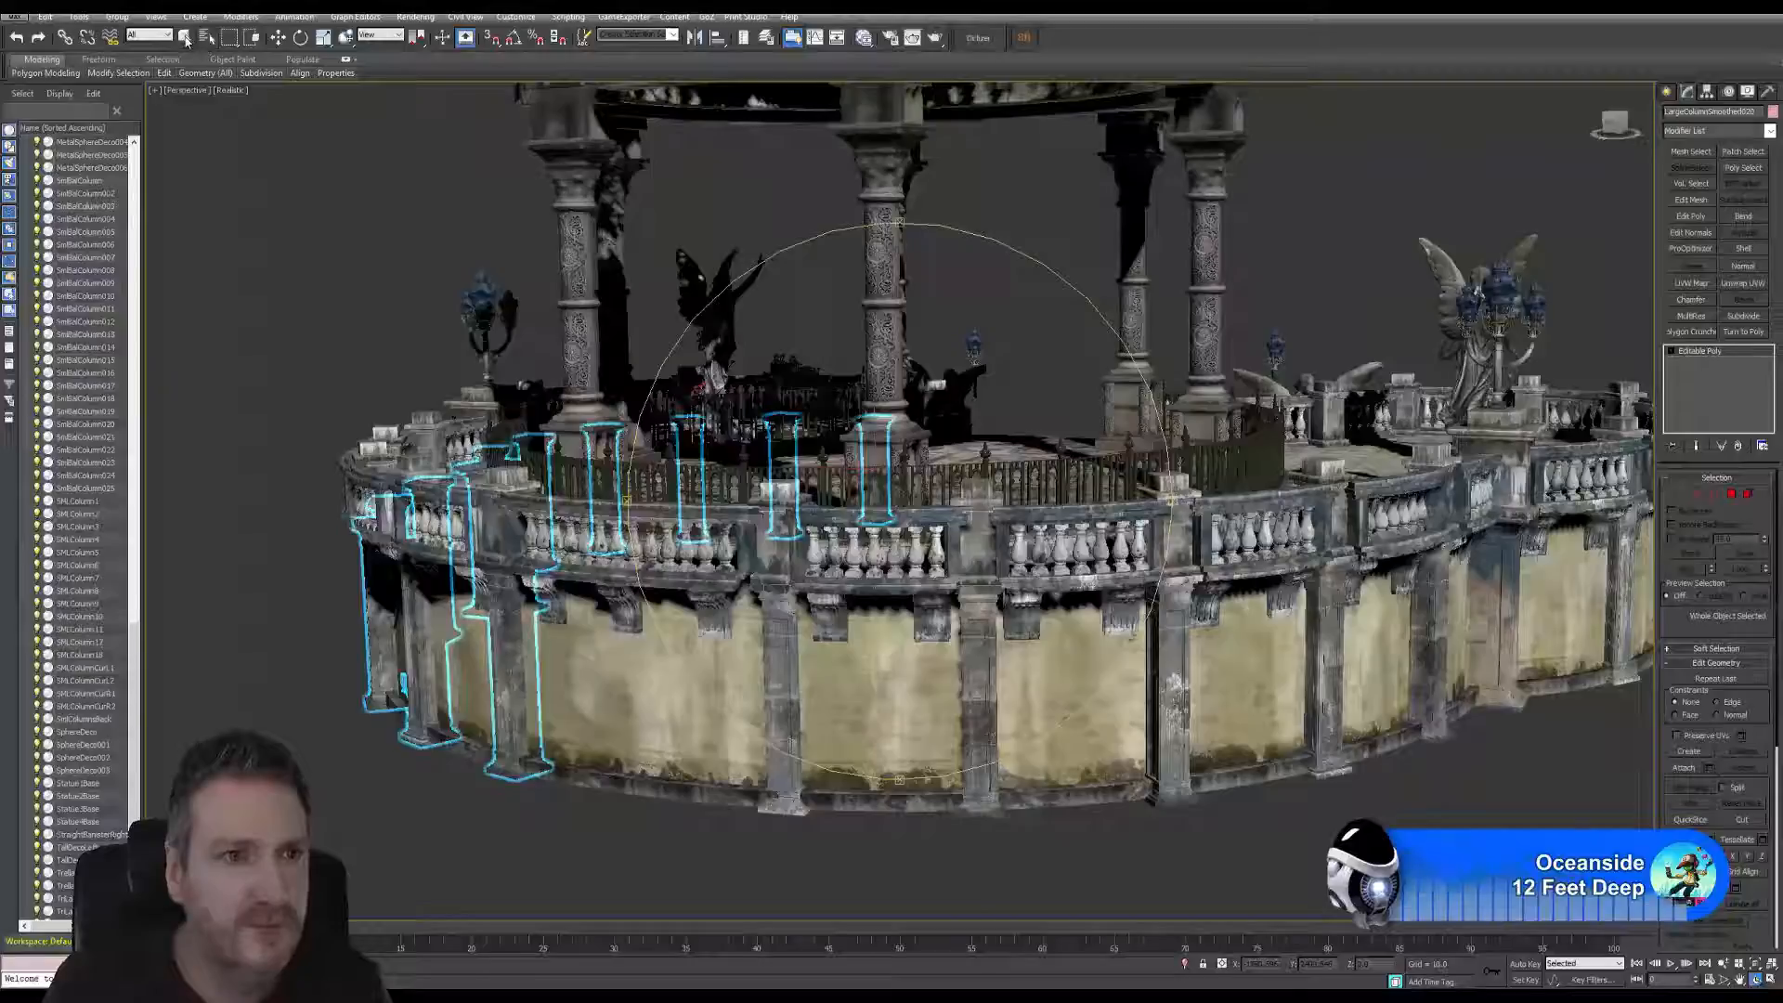
left_click(1685, 769)
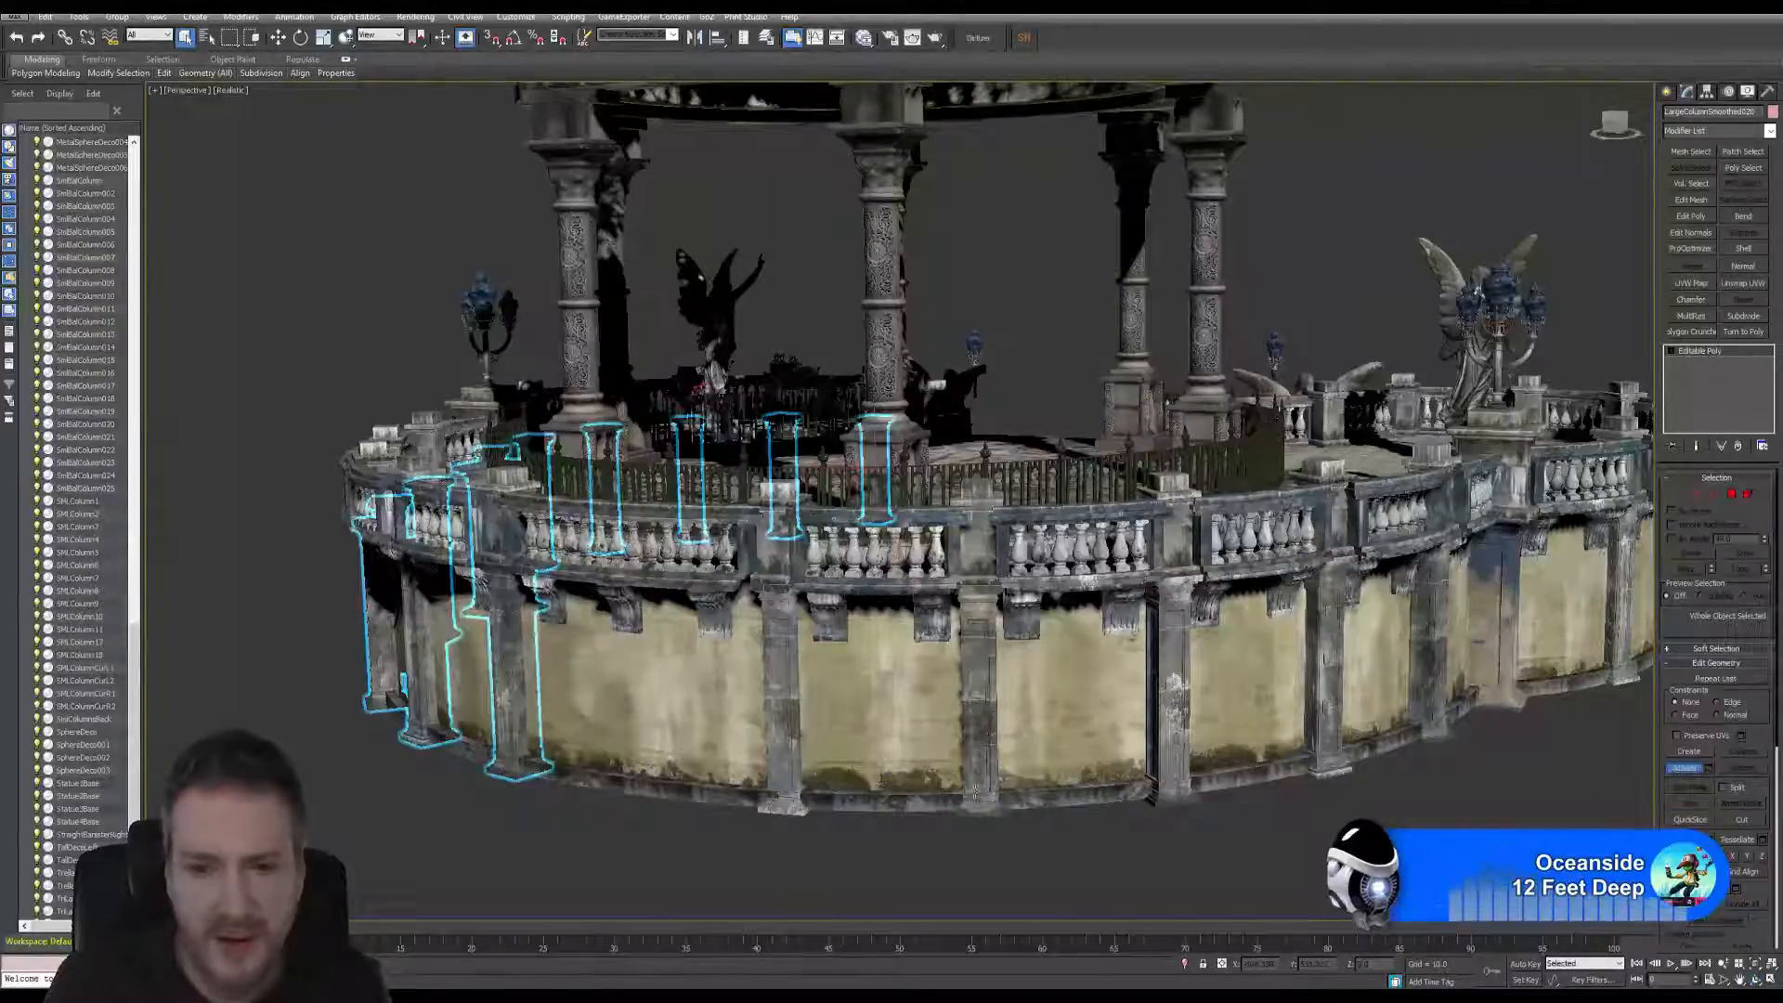
left_click(784, 658)
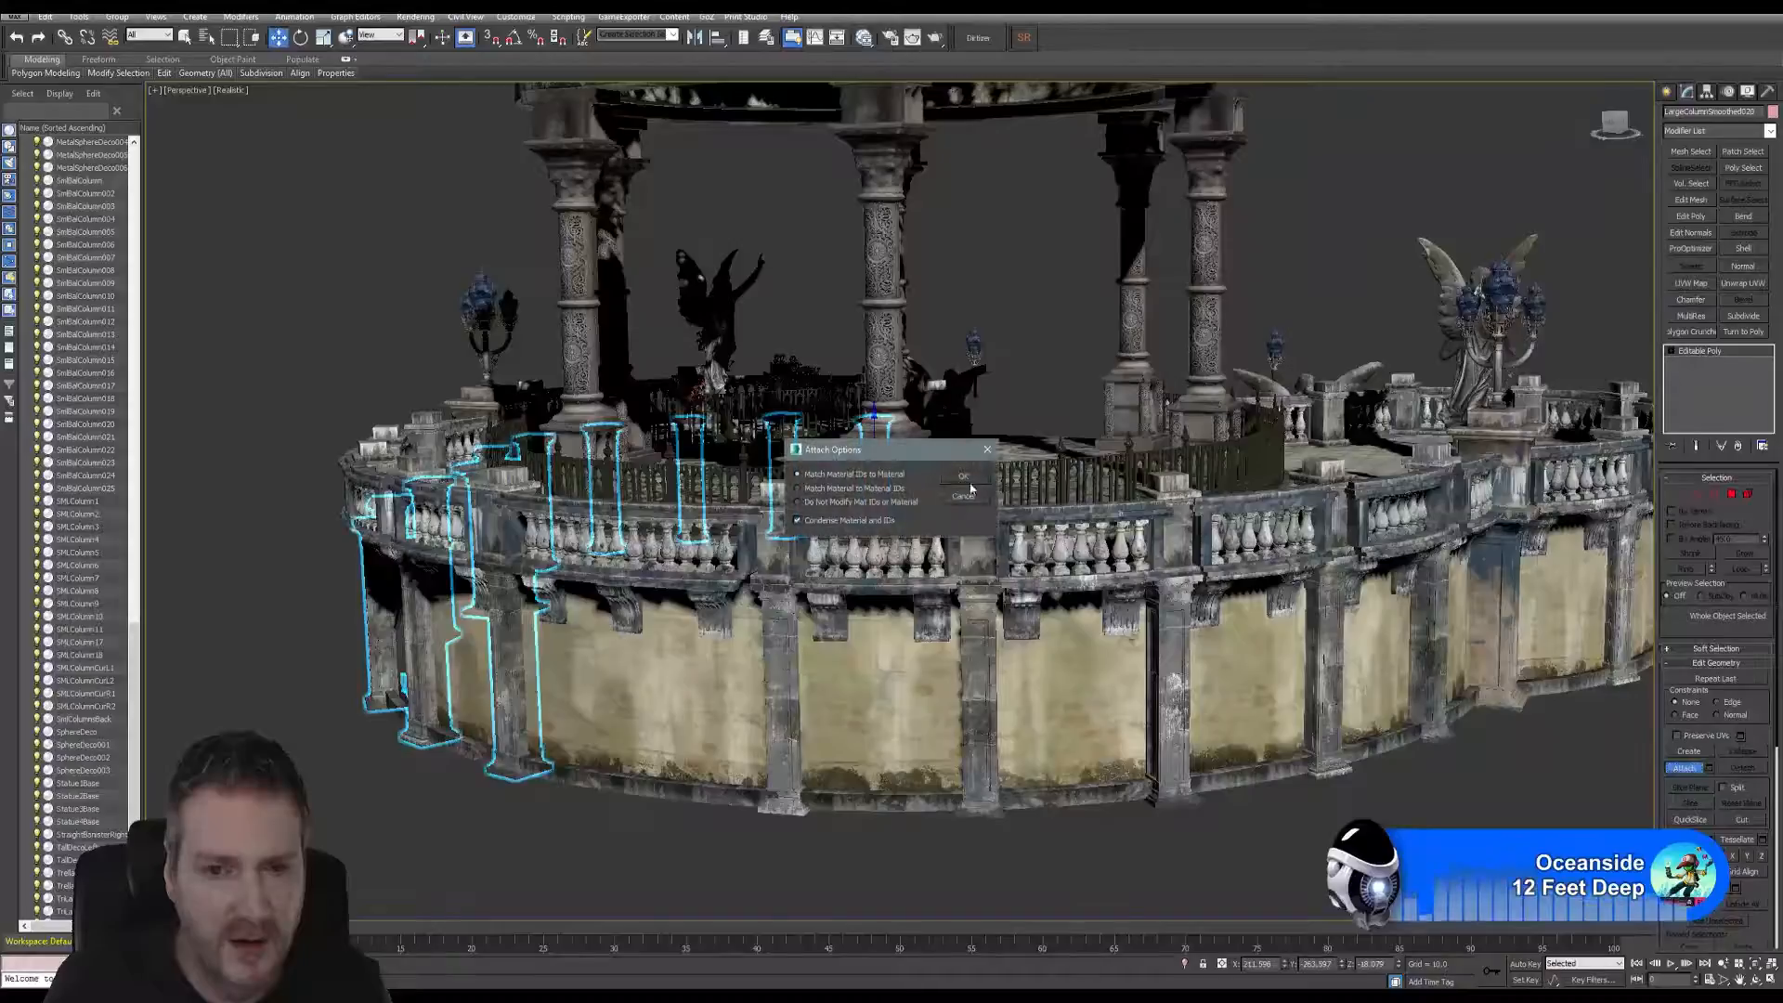
left_click(966, 476)
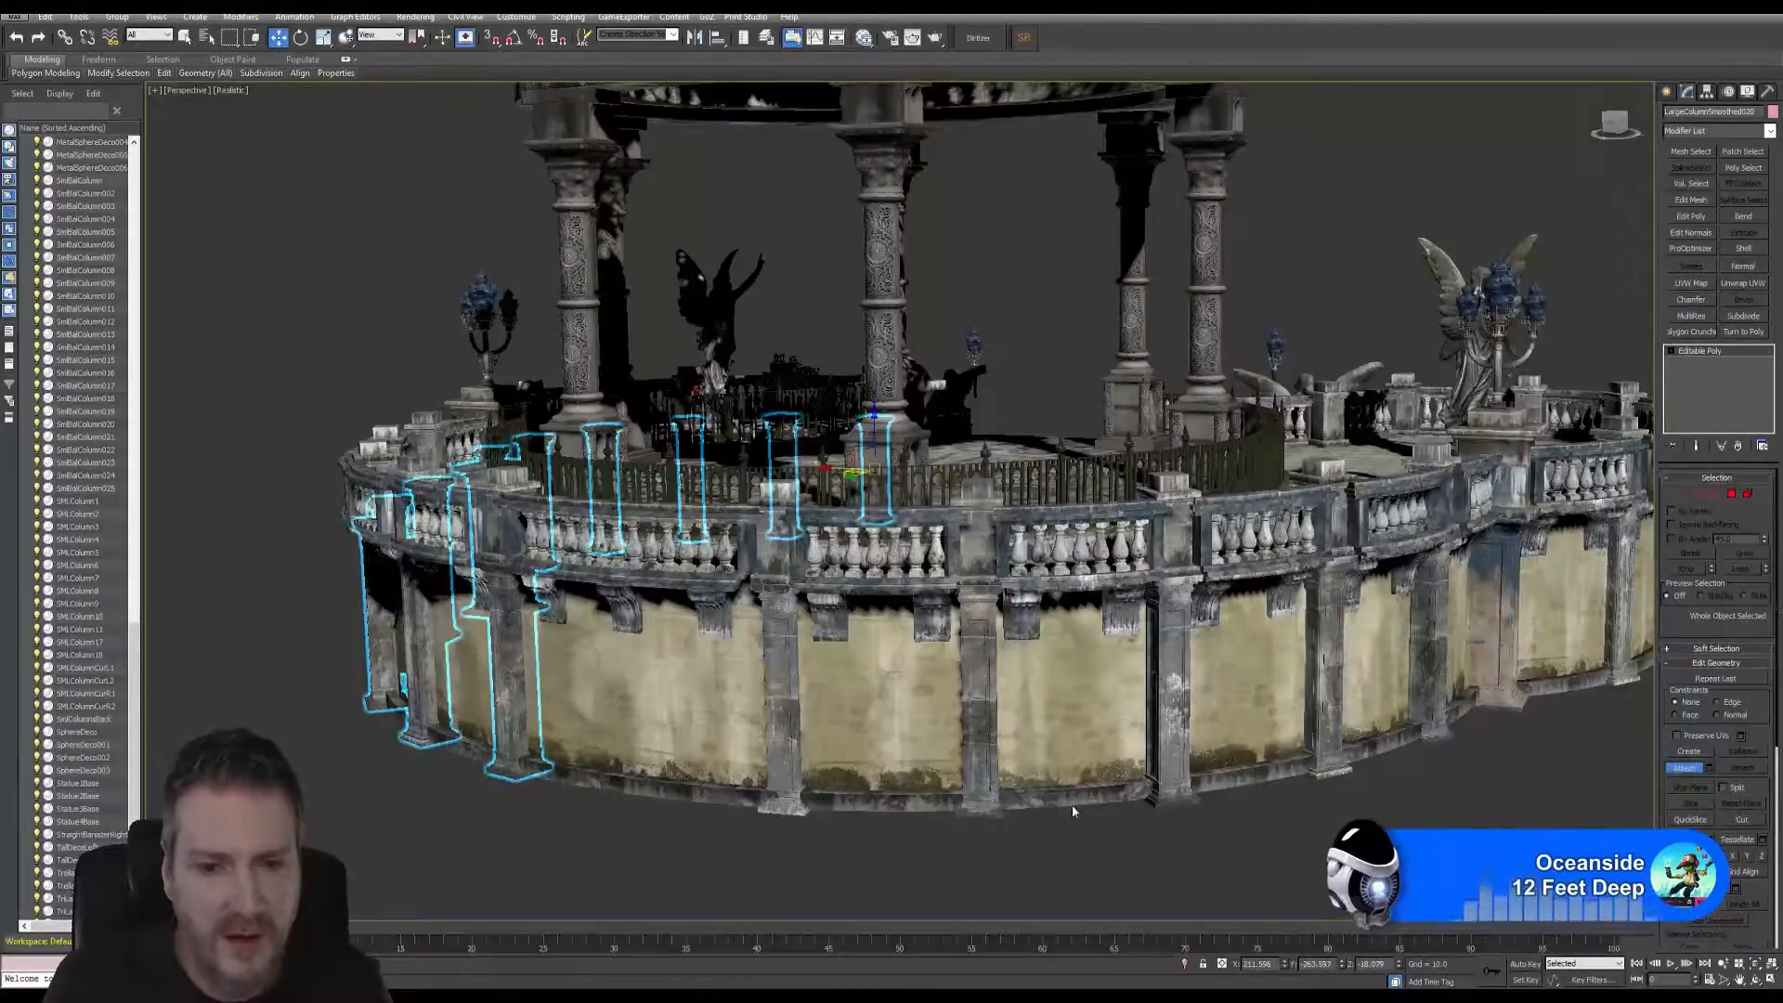
left_click(784, 692)
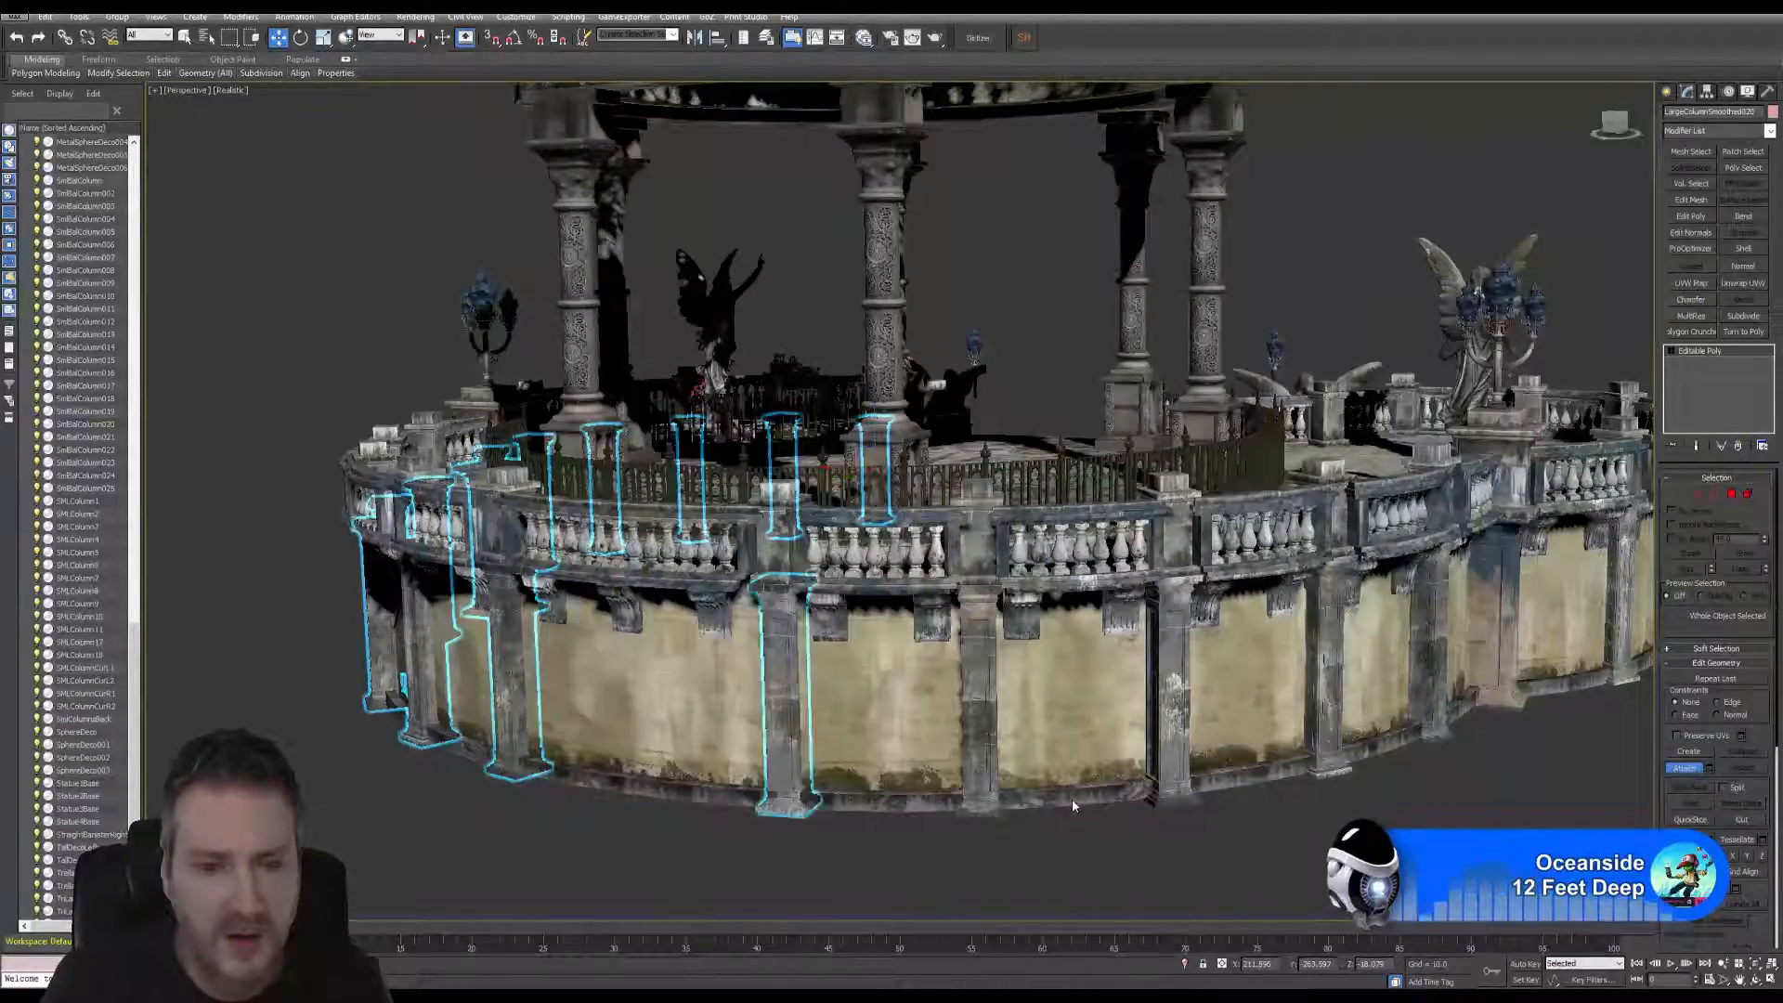
- Attach the two plain wall columns that follow it to the combined column object, keeping material IDs matched to material
left_click(980, 700)
left_click(966, 477)
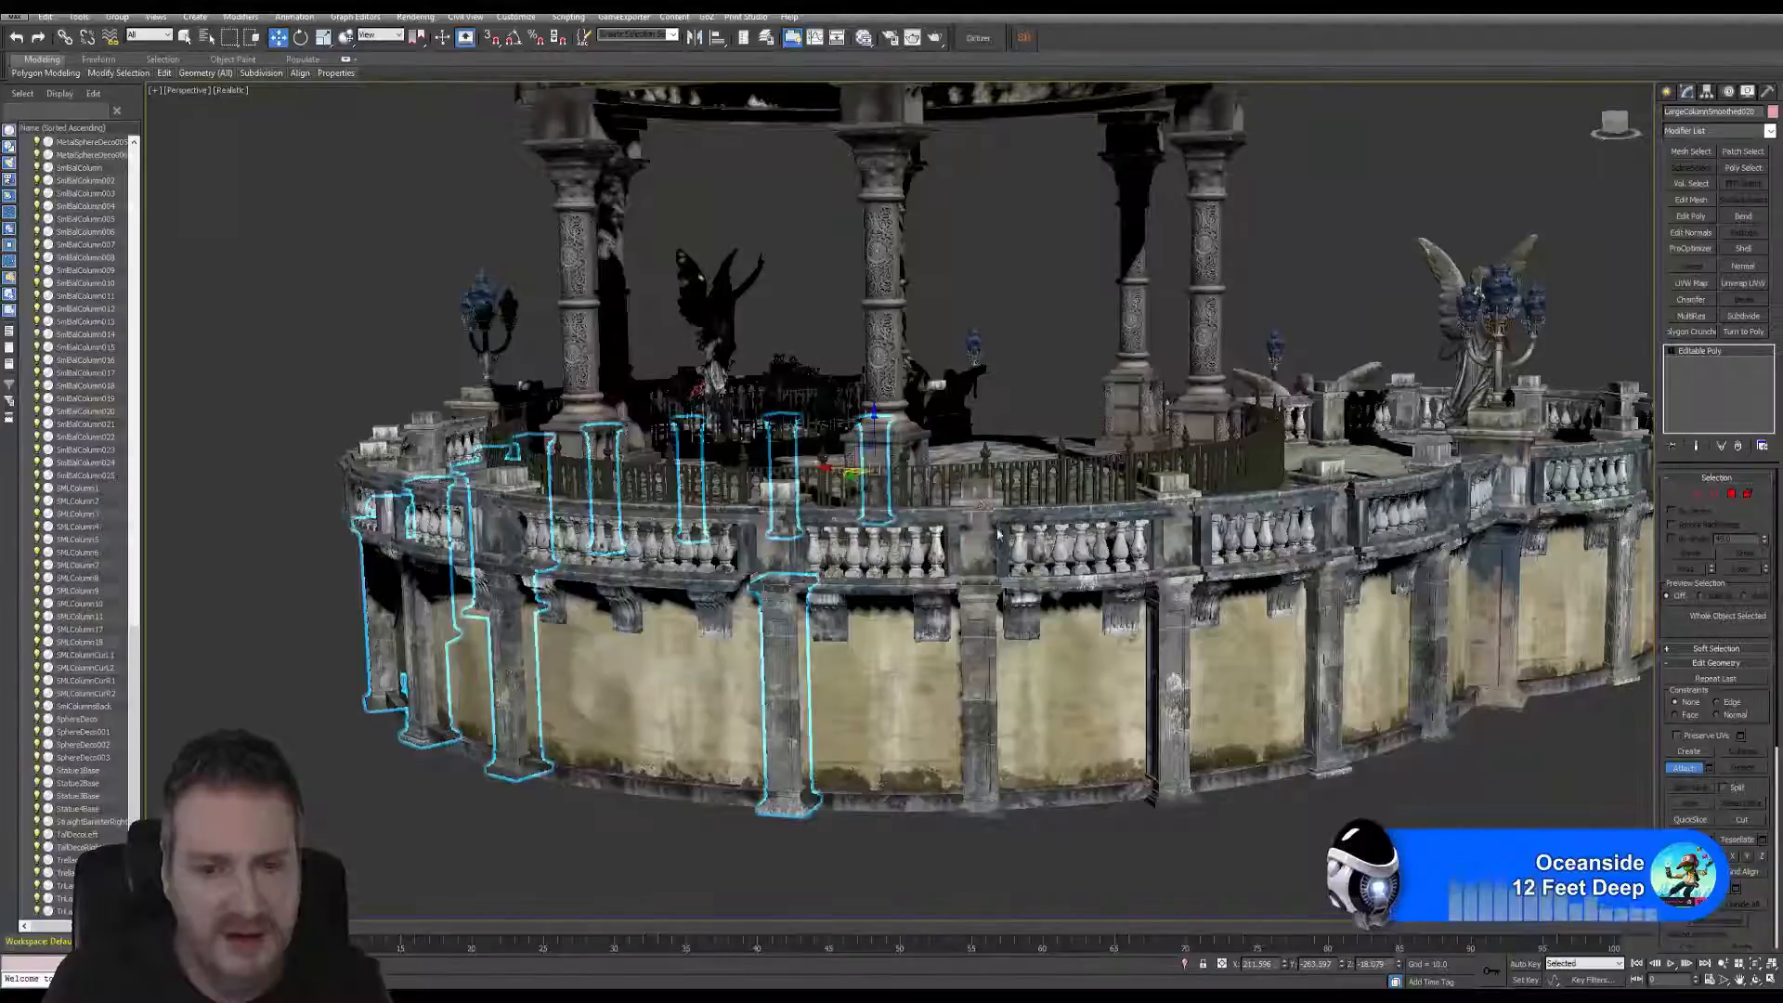
left_click(970, 637, "ctrl")
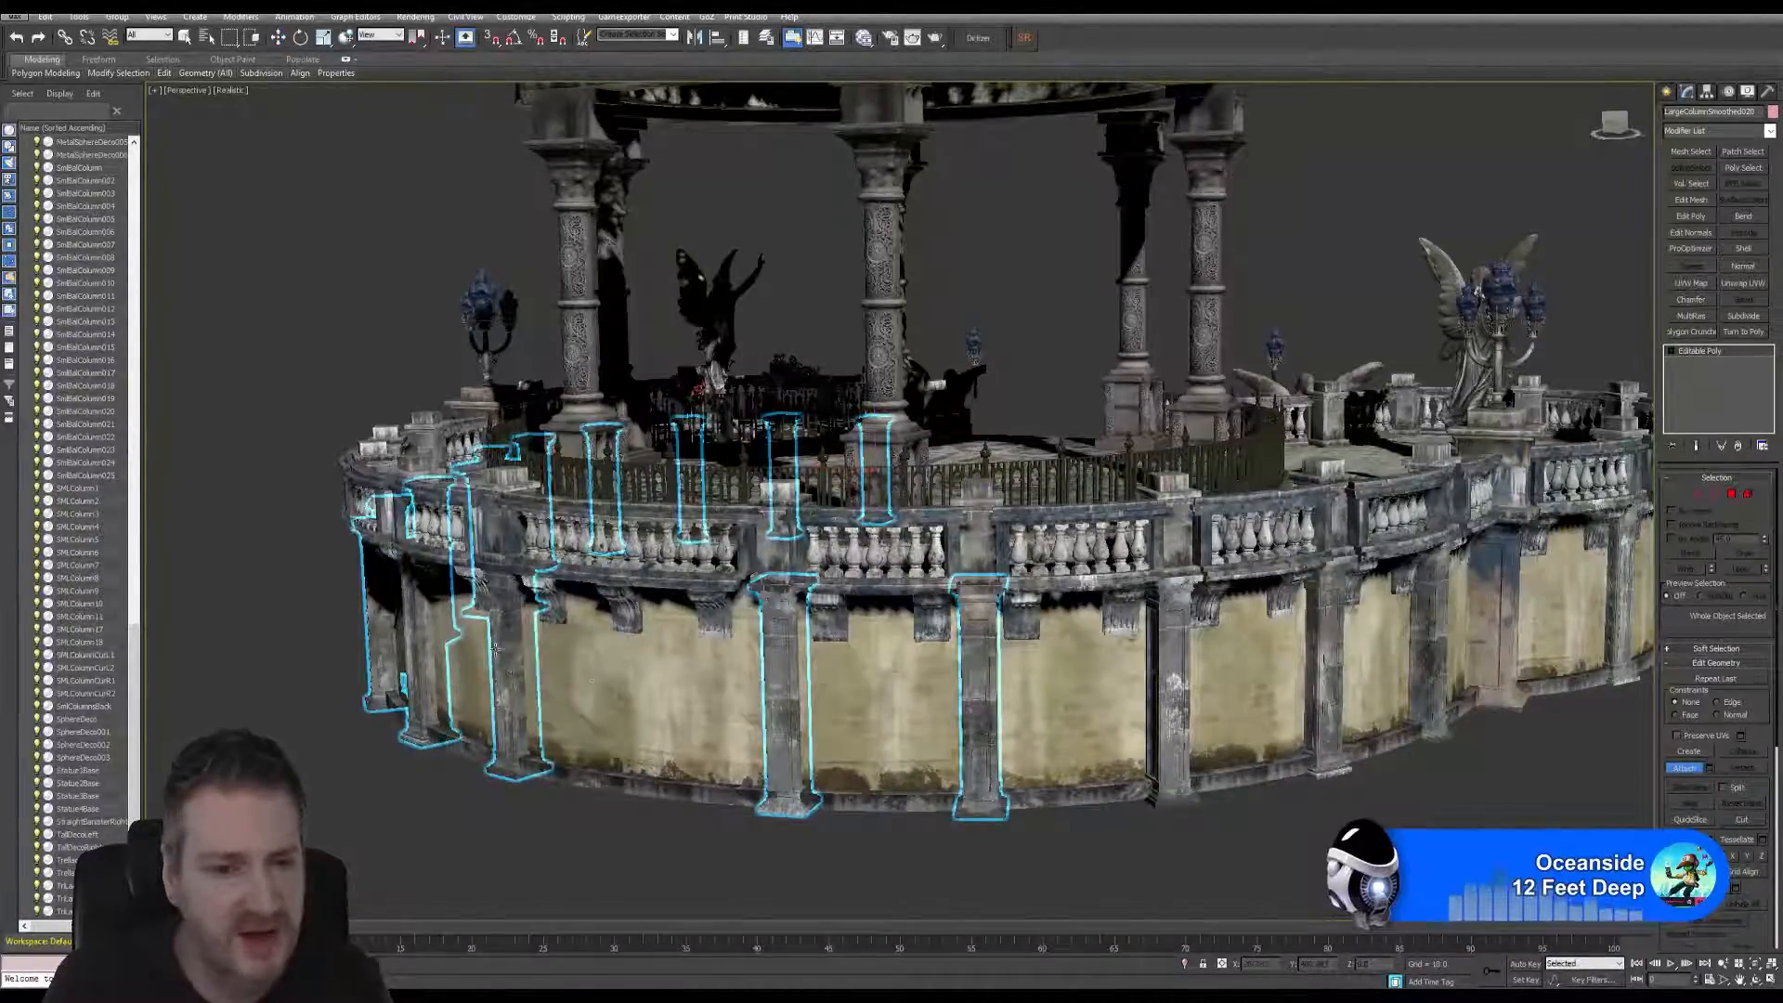
left_click(1179, 658)
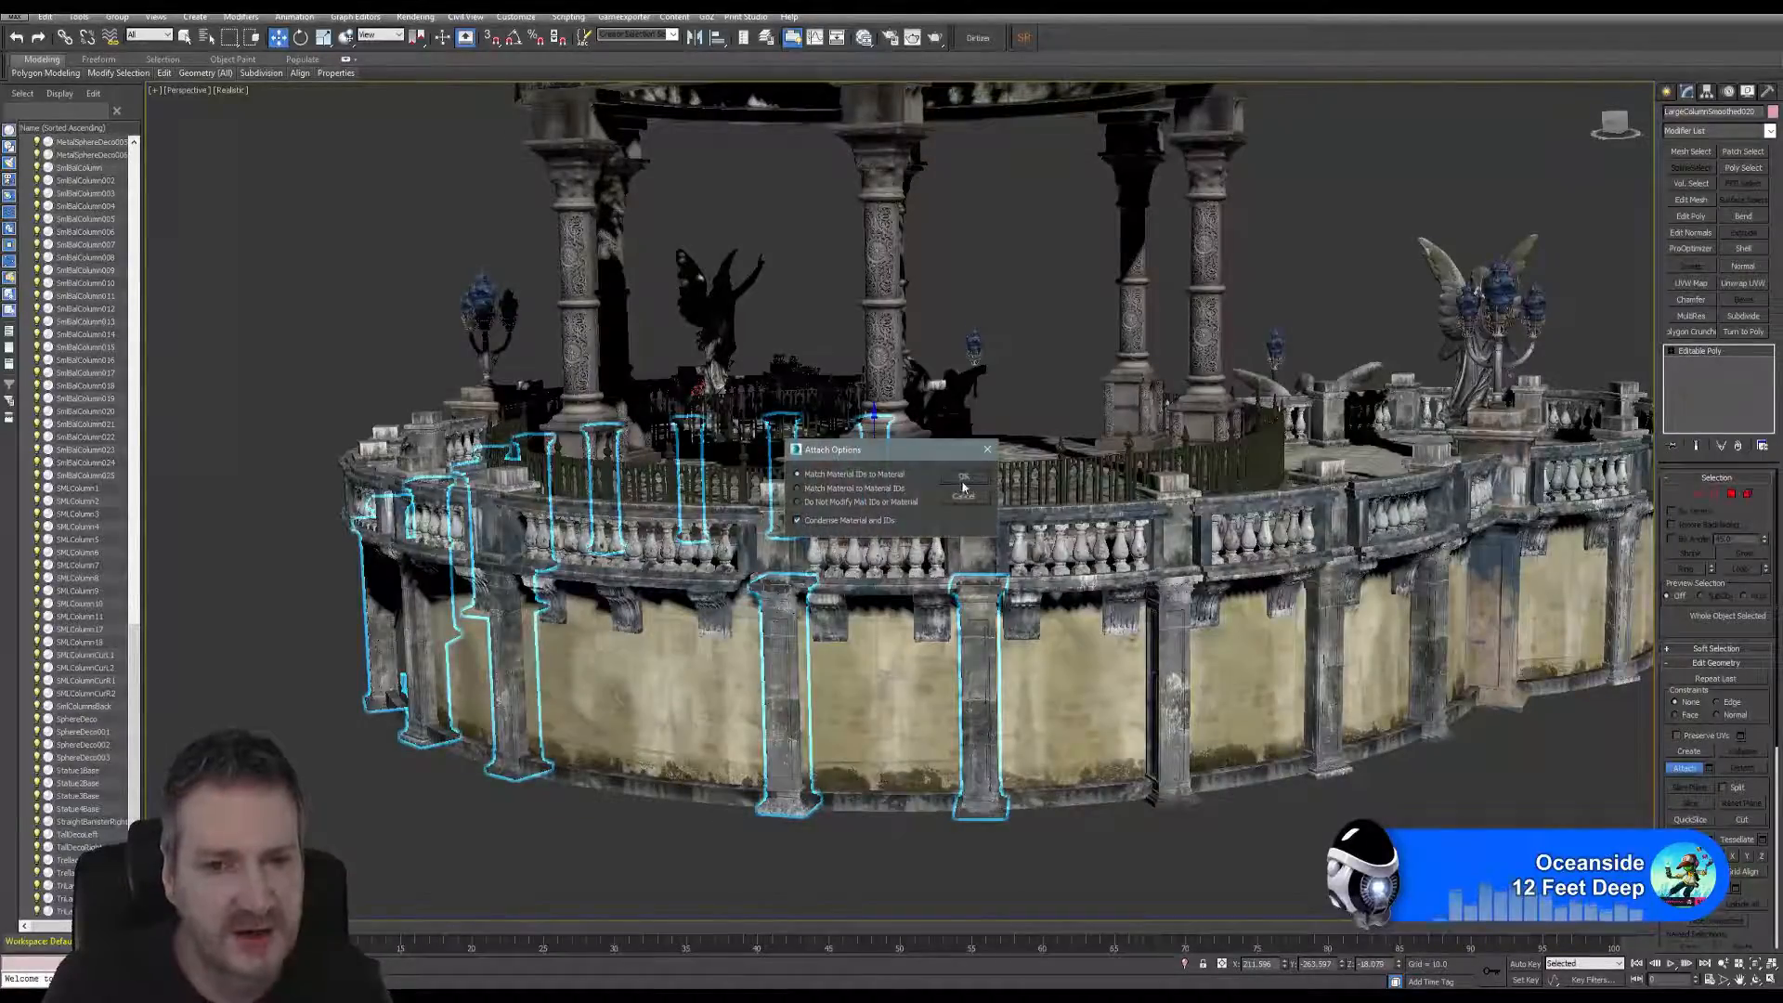
left_click(963, 479)
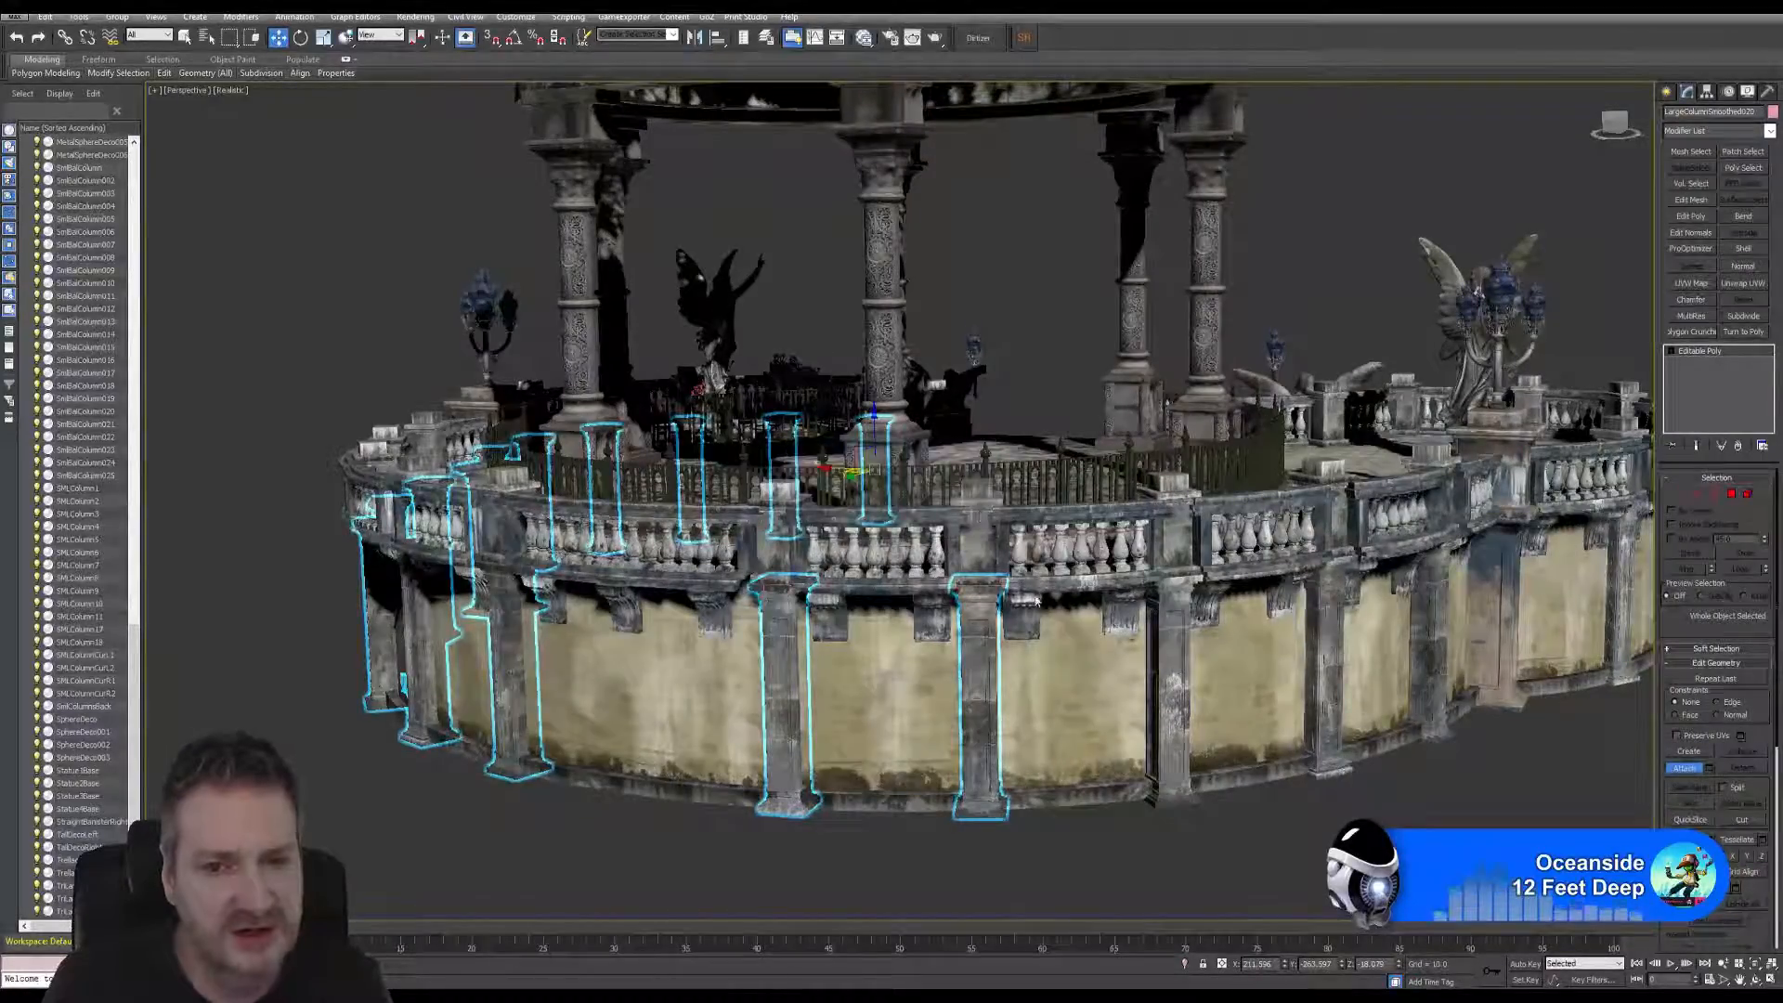
left_click(1234, 779)
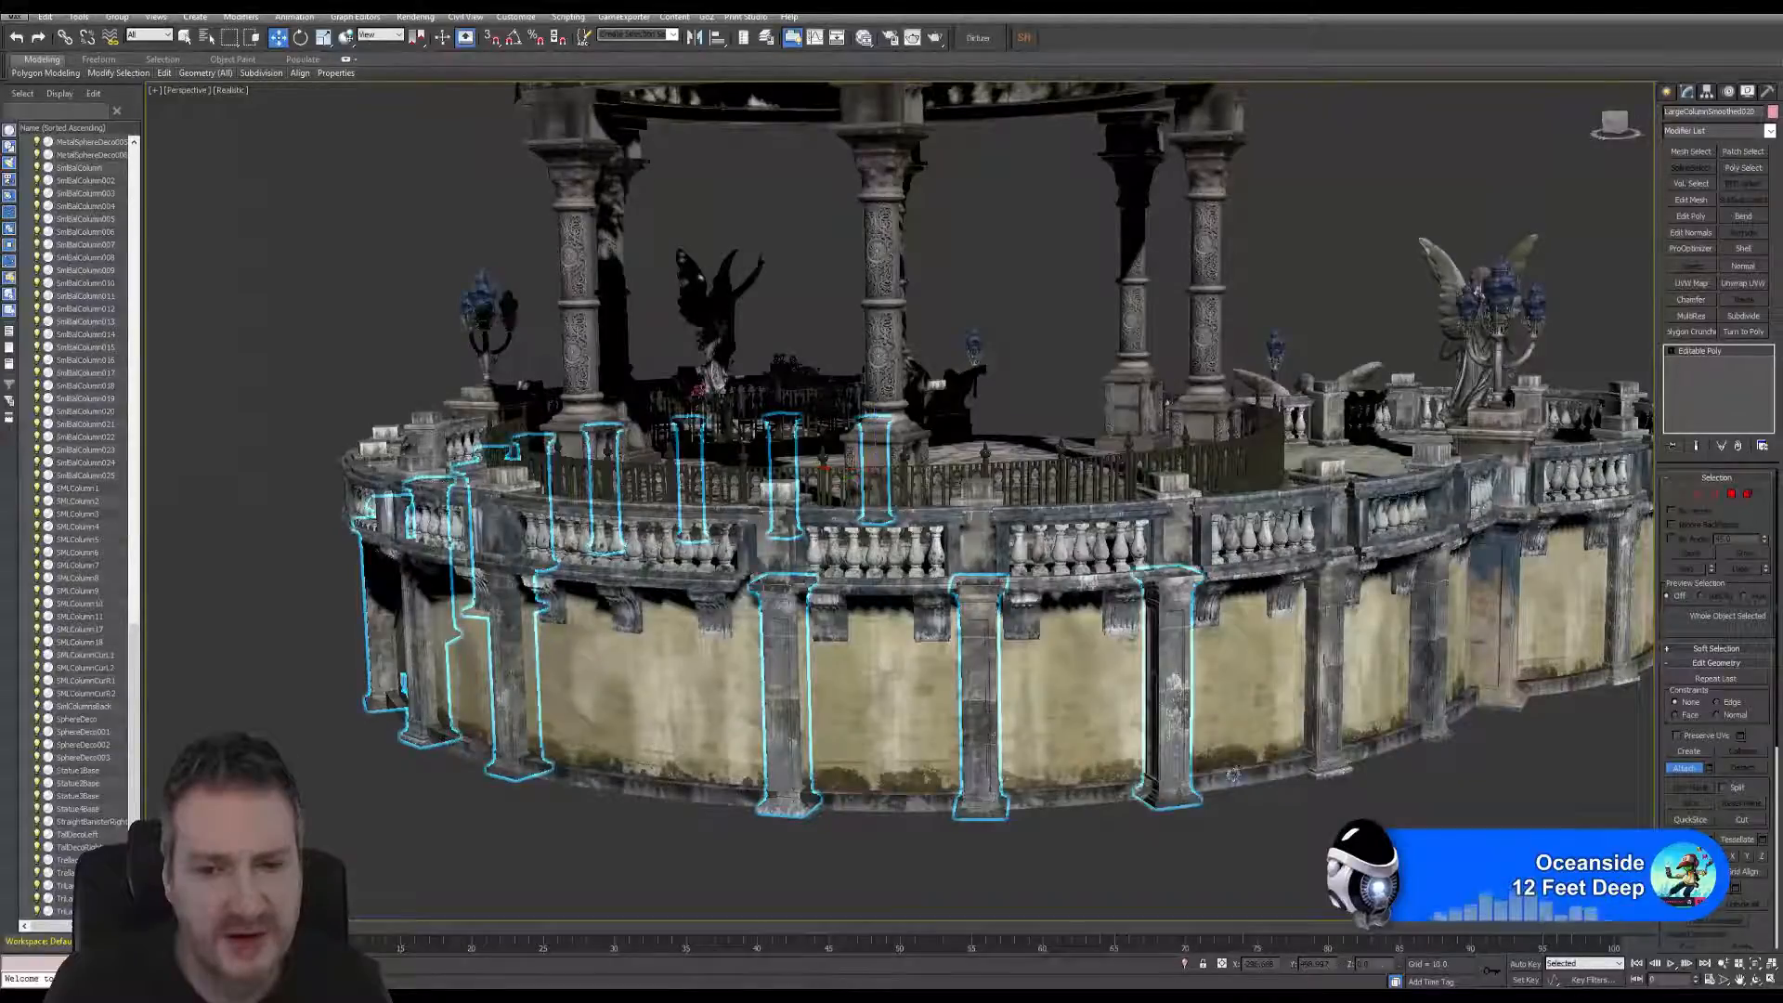
- Attach the next two plain columns and the wide column beneath the lamp pedestal, matching material IDs to material
left_click(1323, 665)
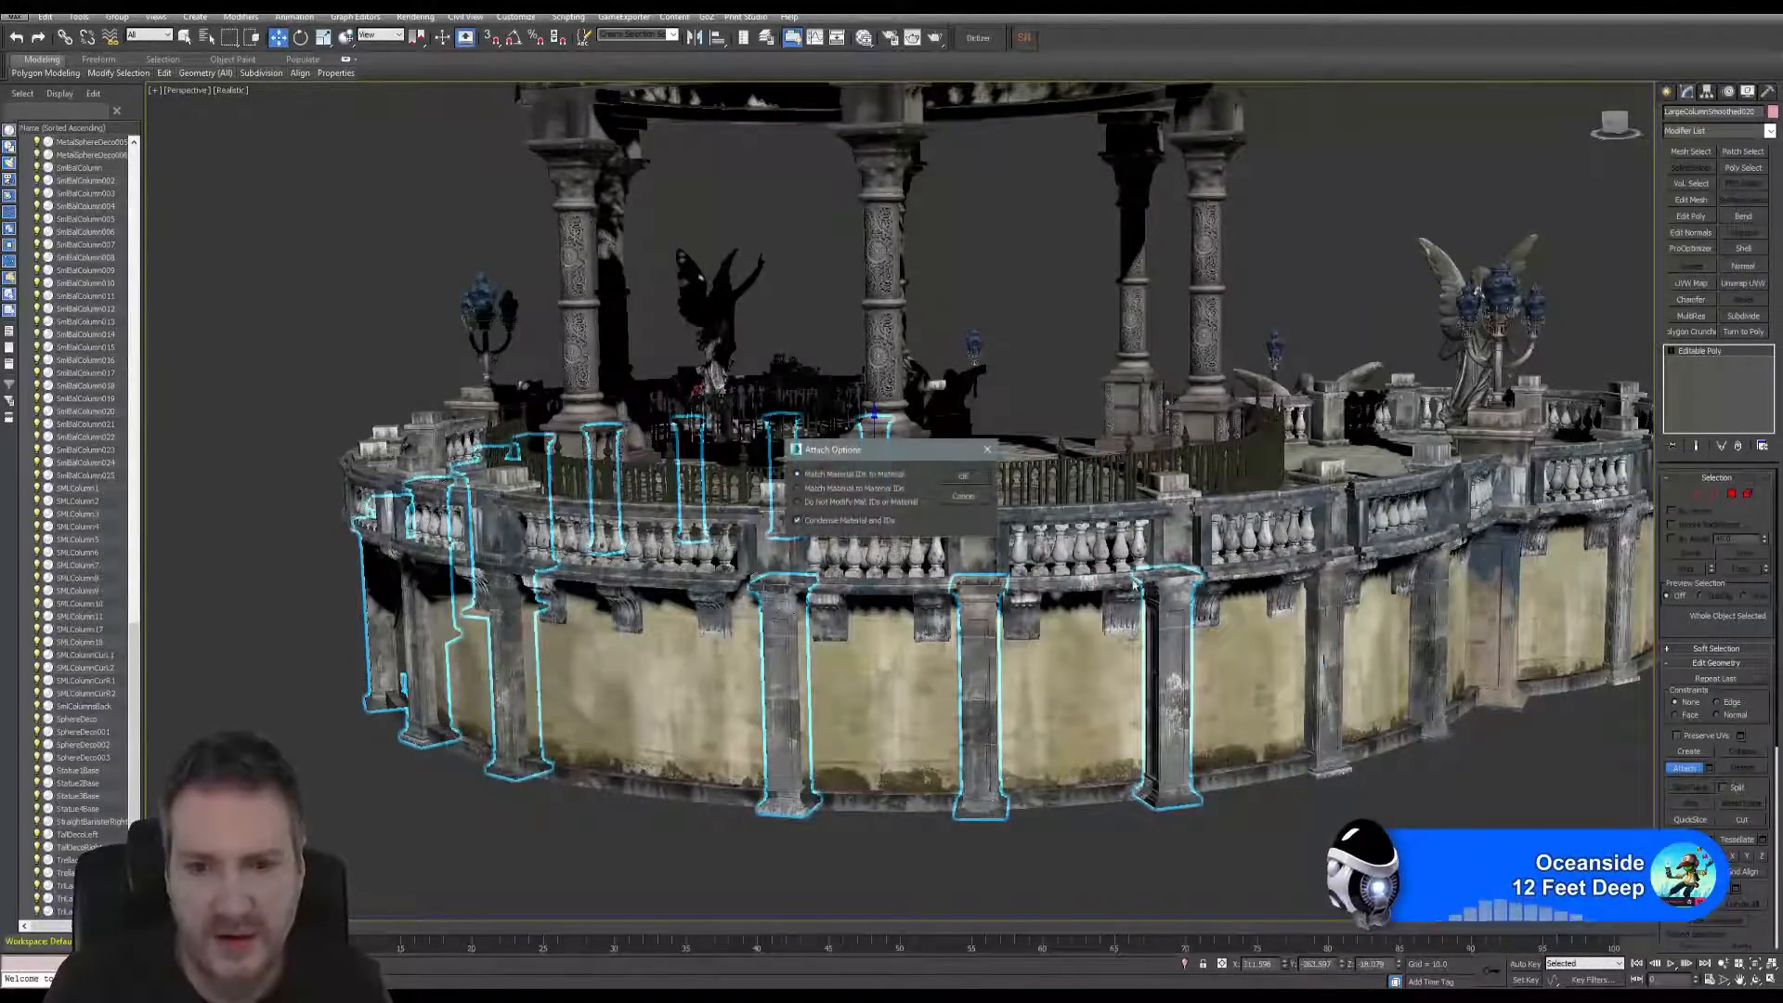
left_click(964, 477)
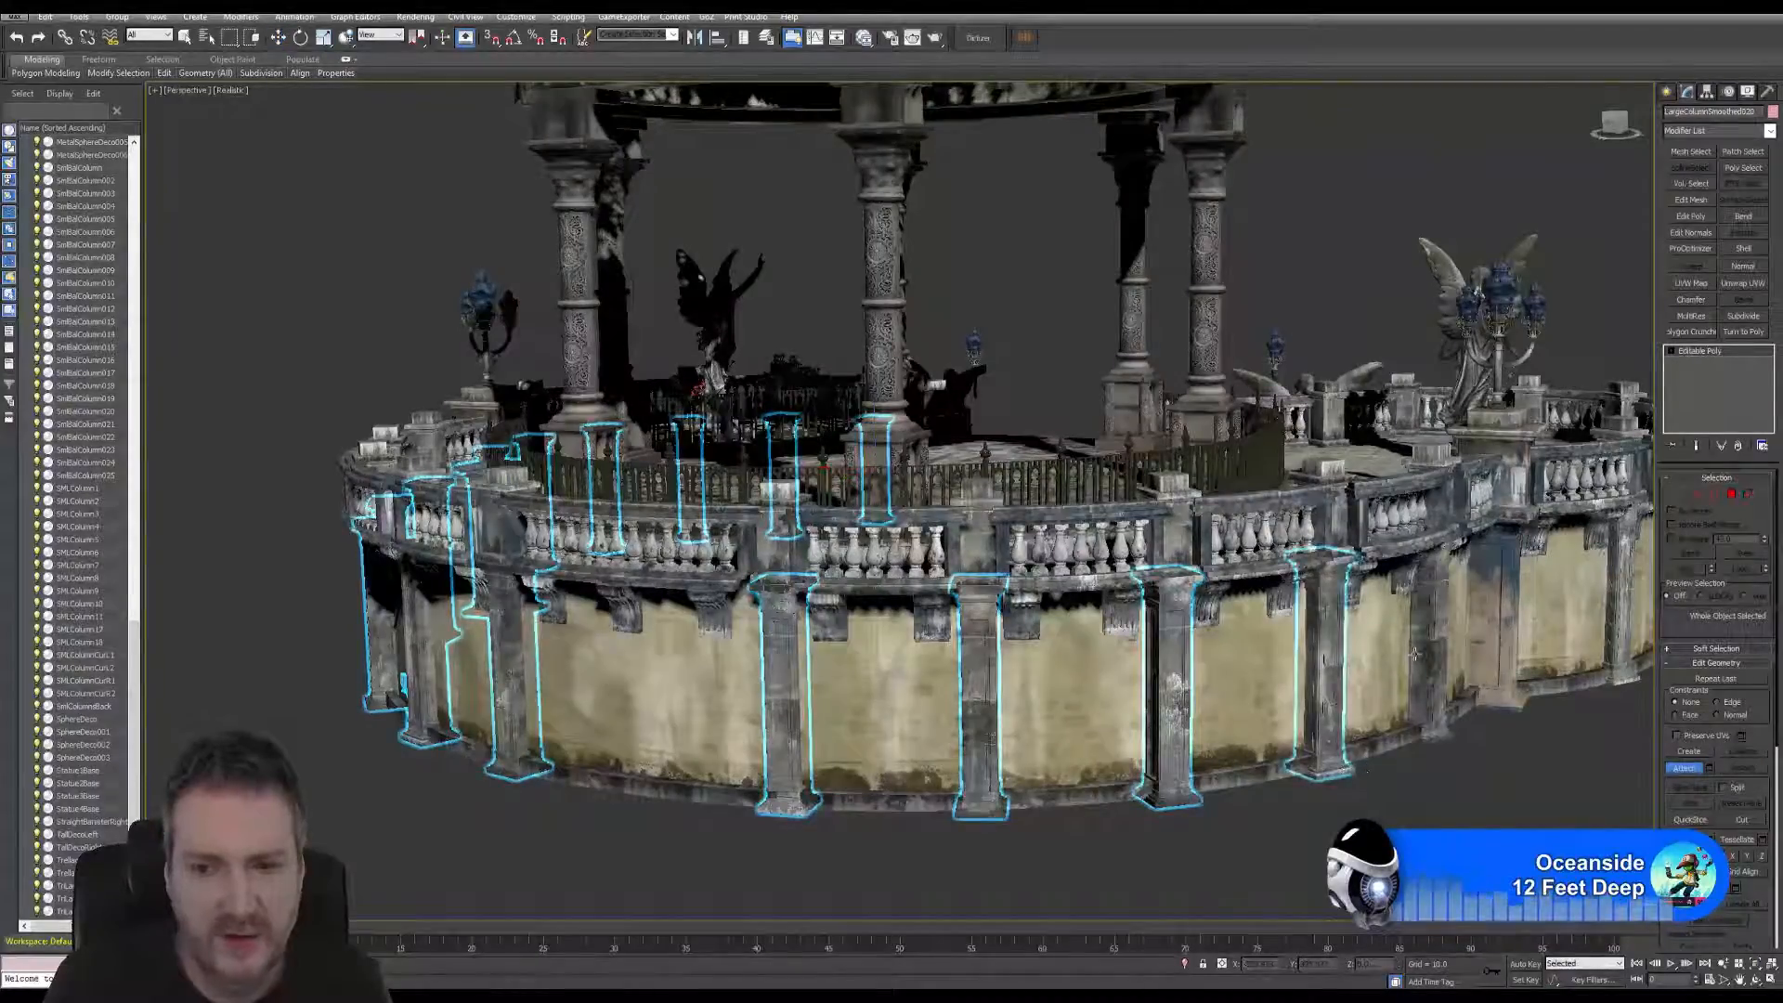
left_click(1427, 624)
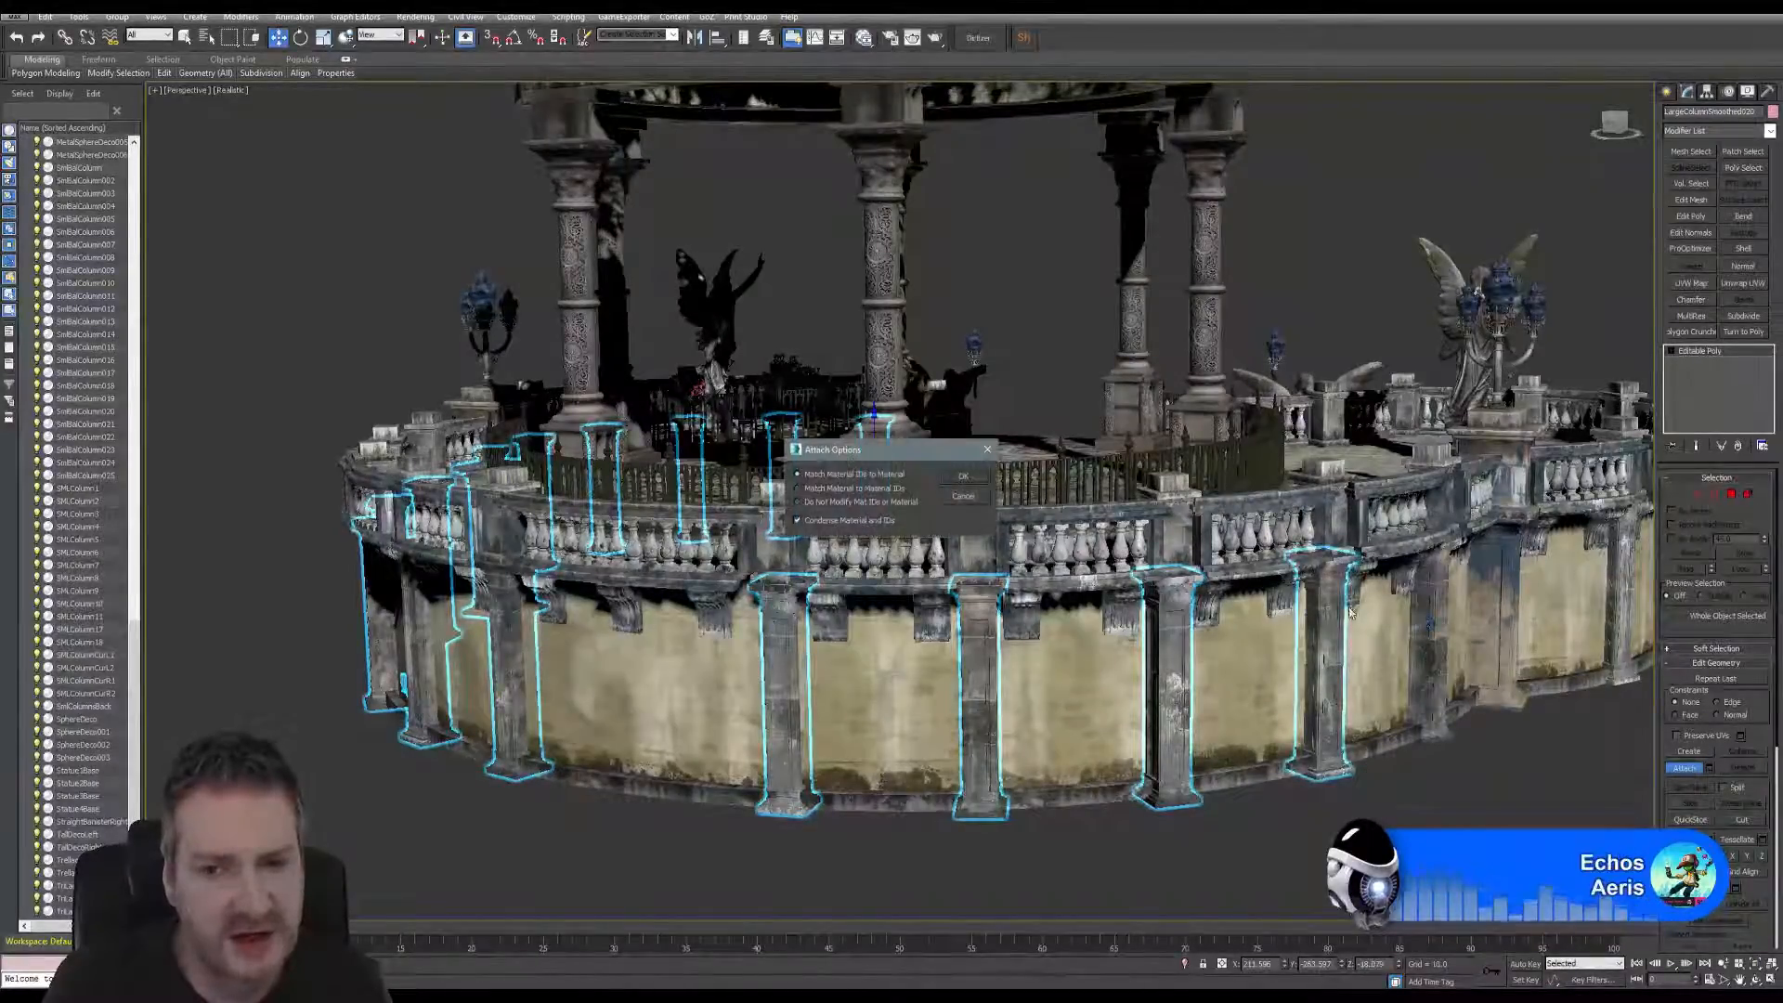
left_click(975, 478)
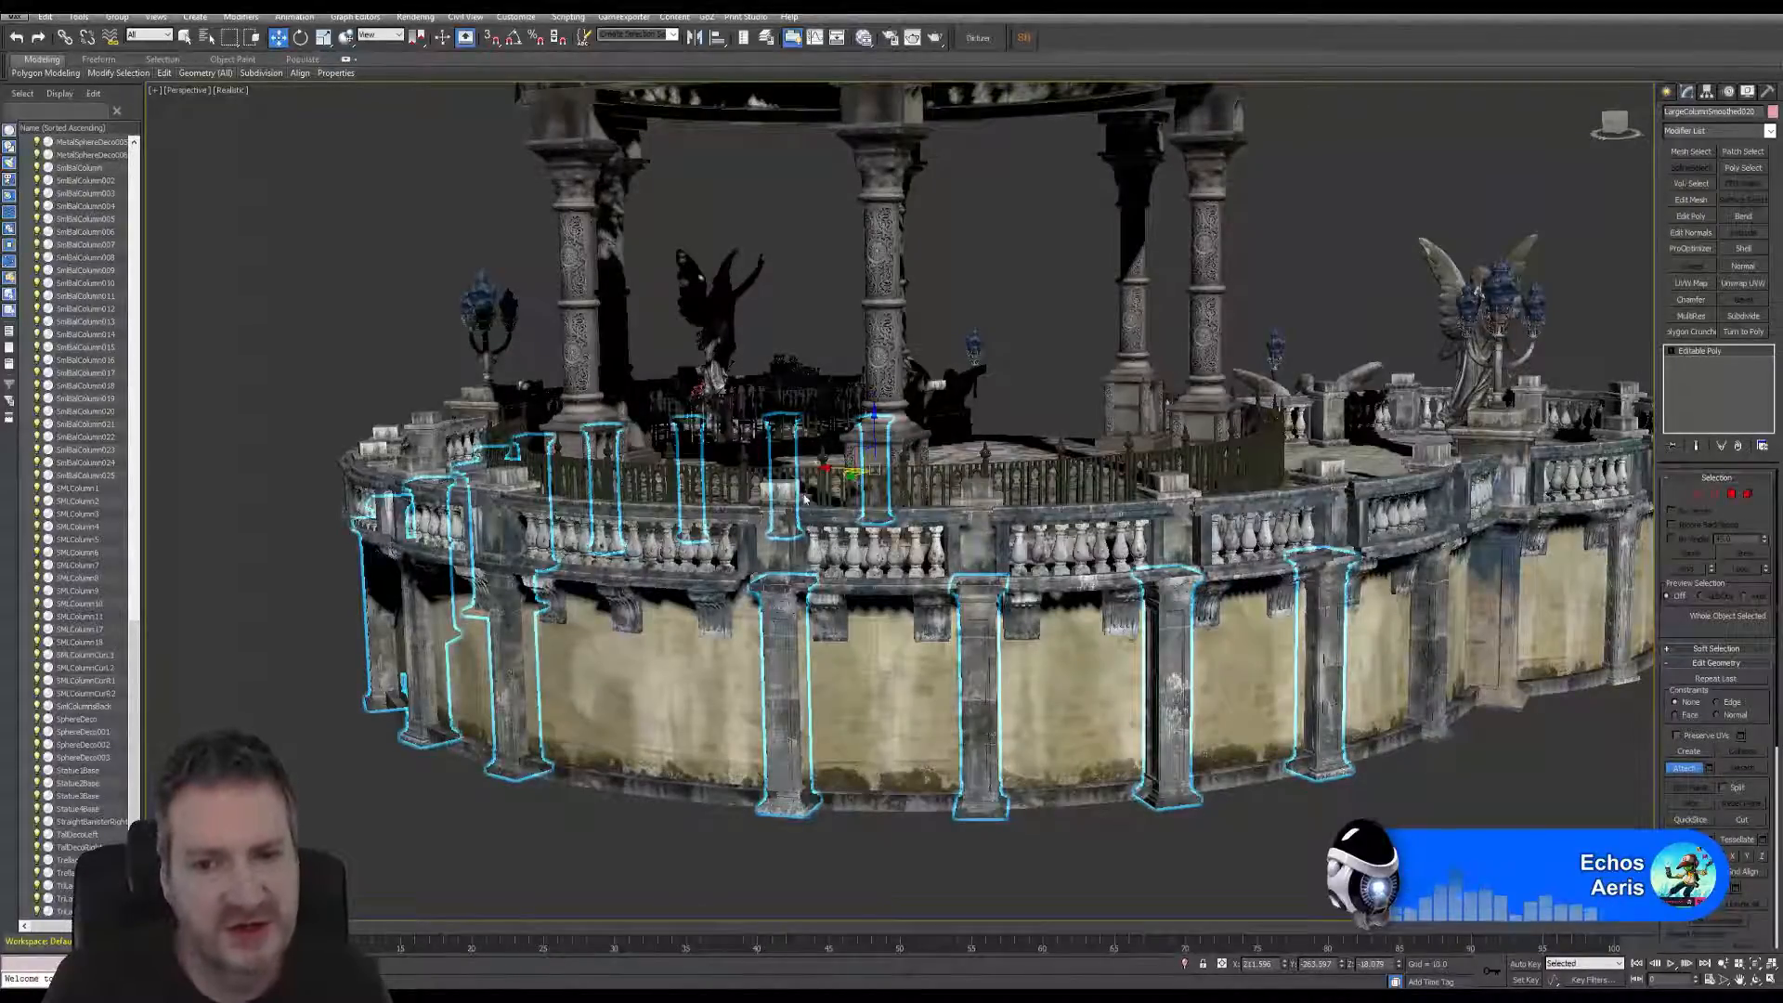
left_click(1431, 632)
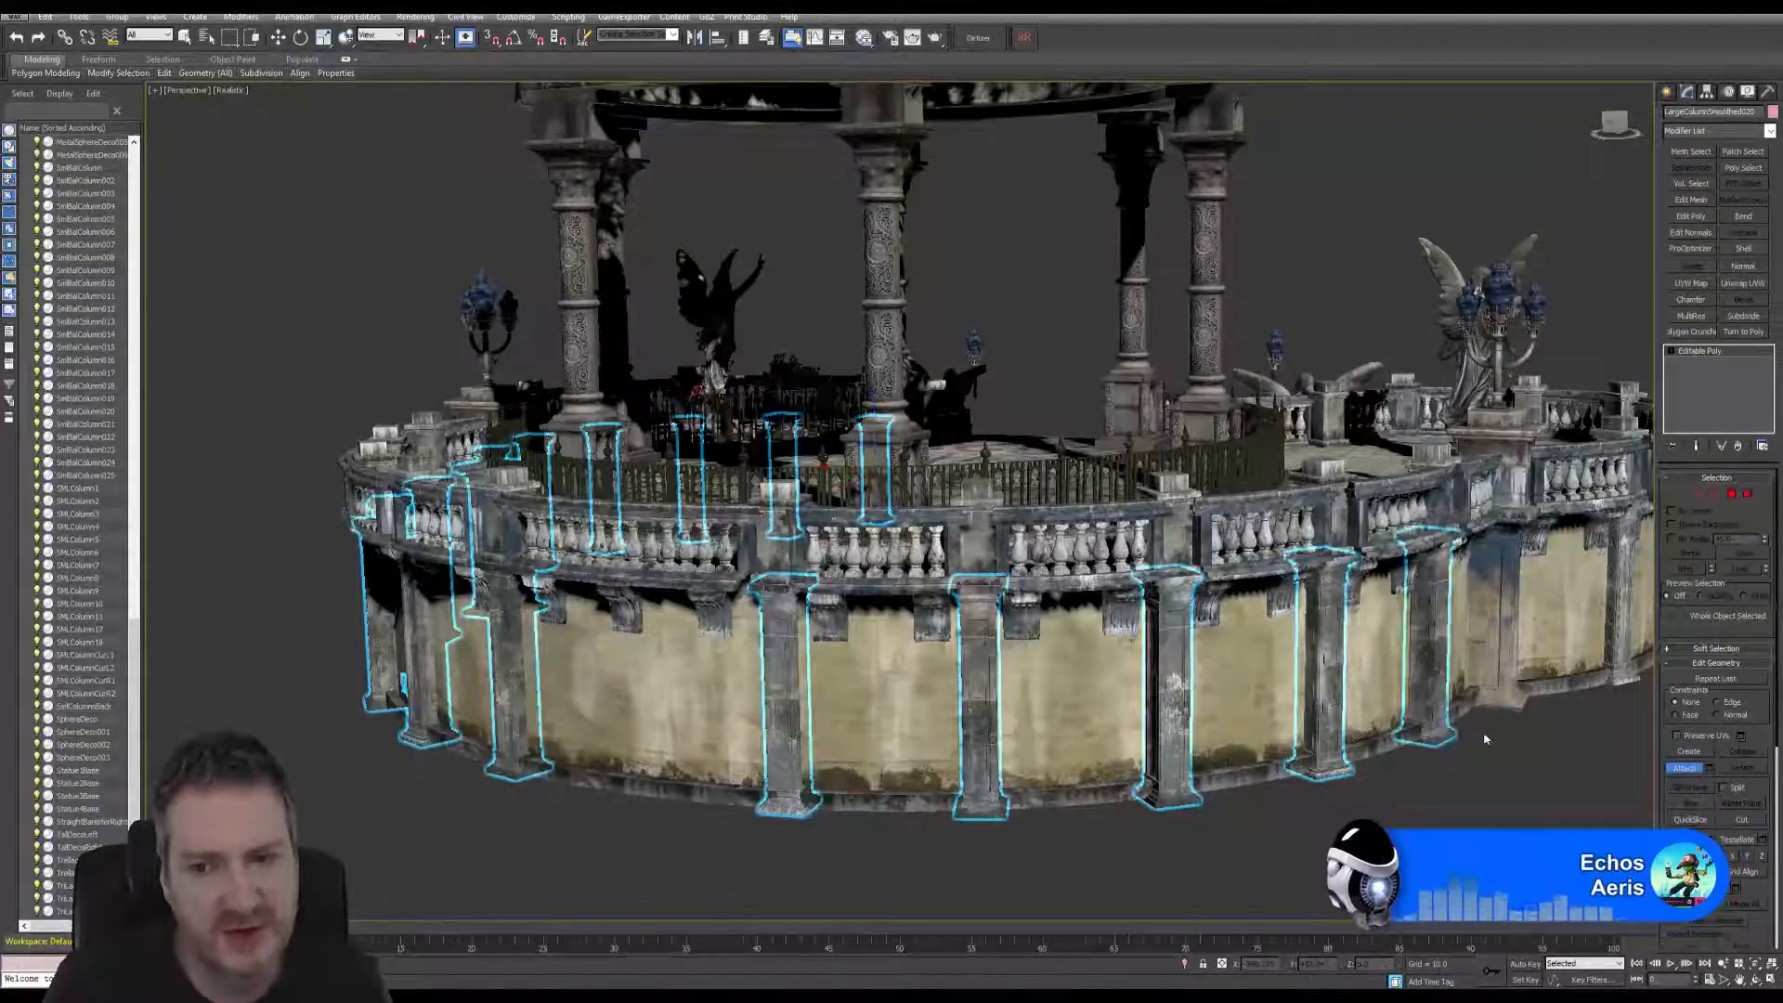
left_click(1488, 608)
left_click(971, 480)
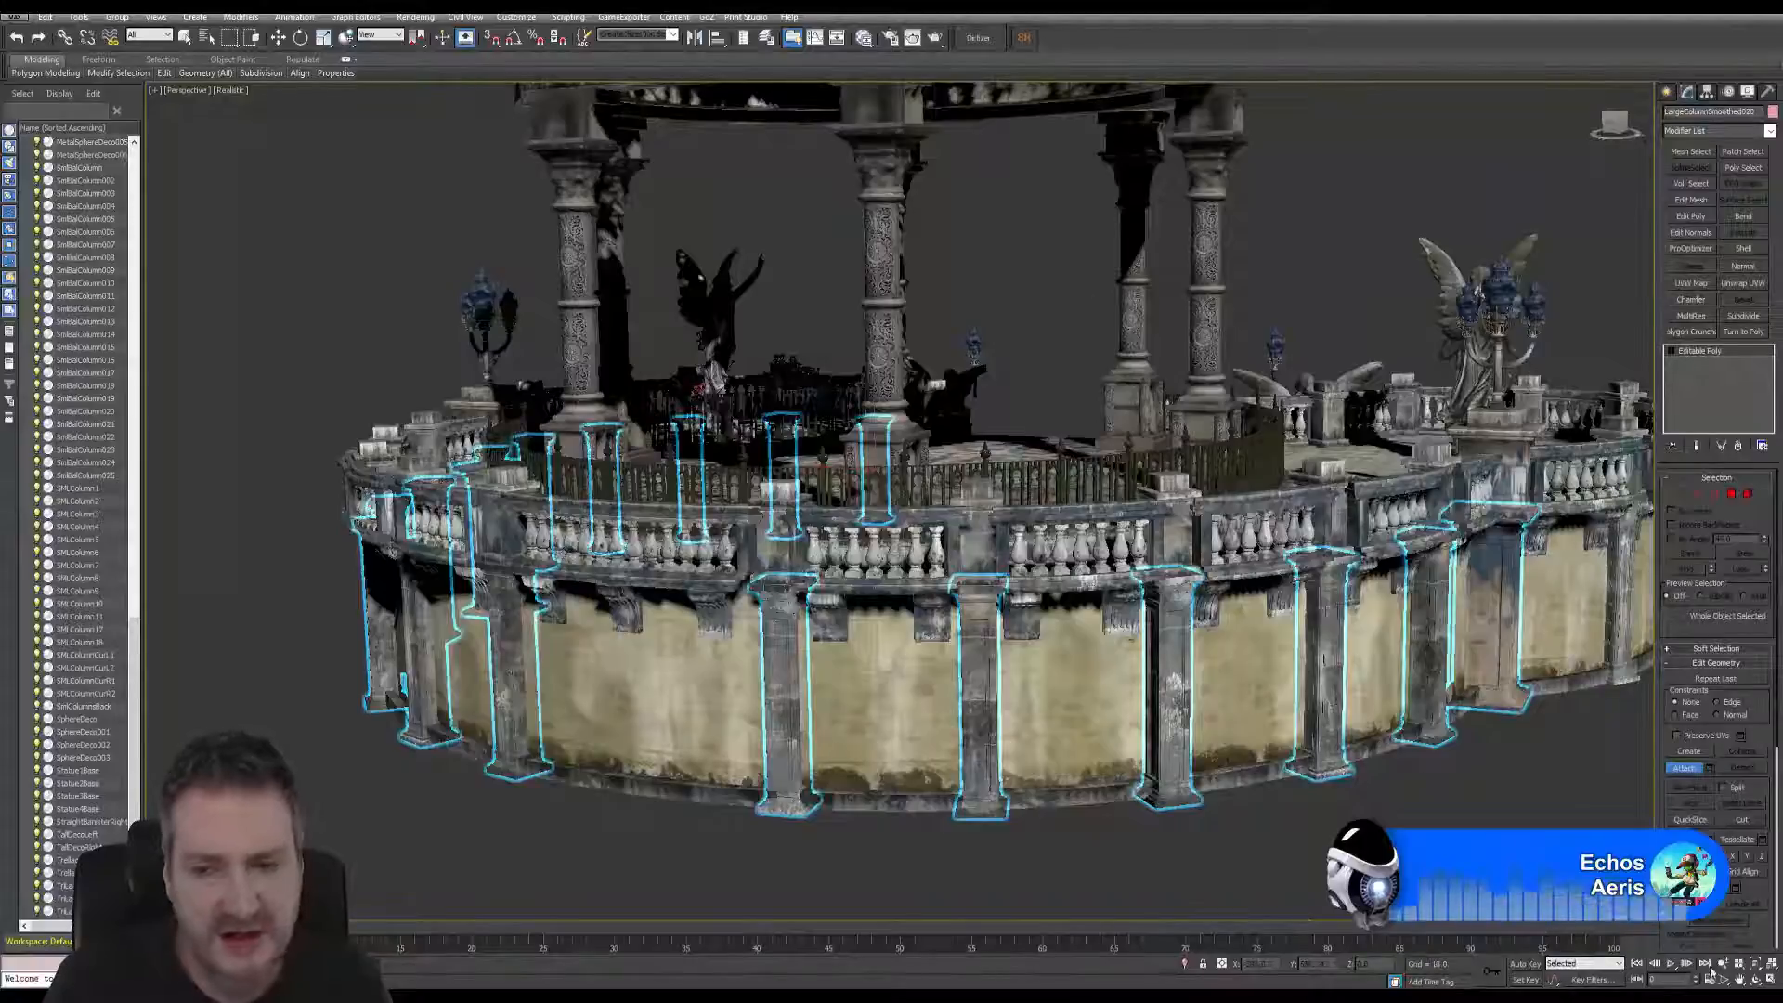
- Attach the first plain column beyond the wide lamp-pedestal column to the combined object, matching material IDs to material
left_click(1755, 983)
left_click_drag(1022, 557, 778, 555)
left_click(185, 37)
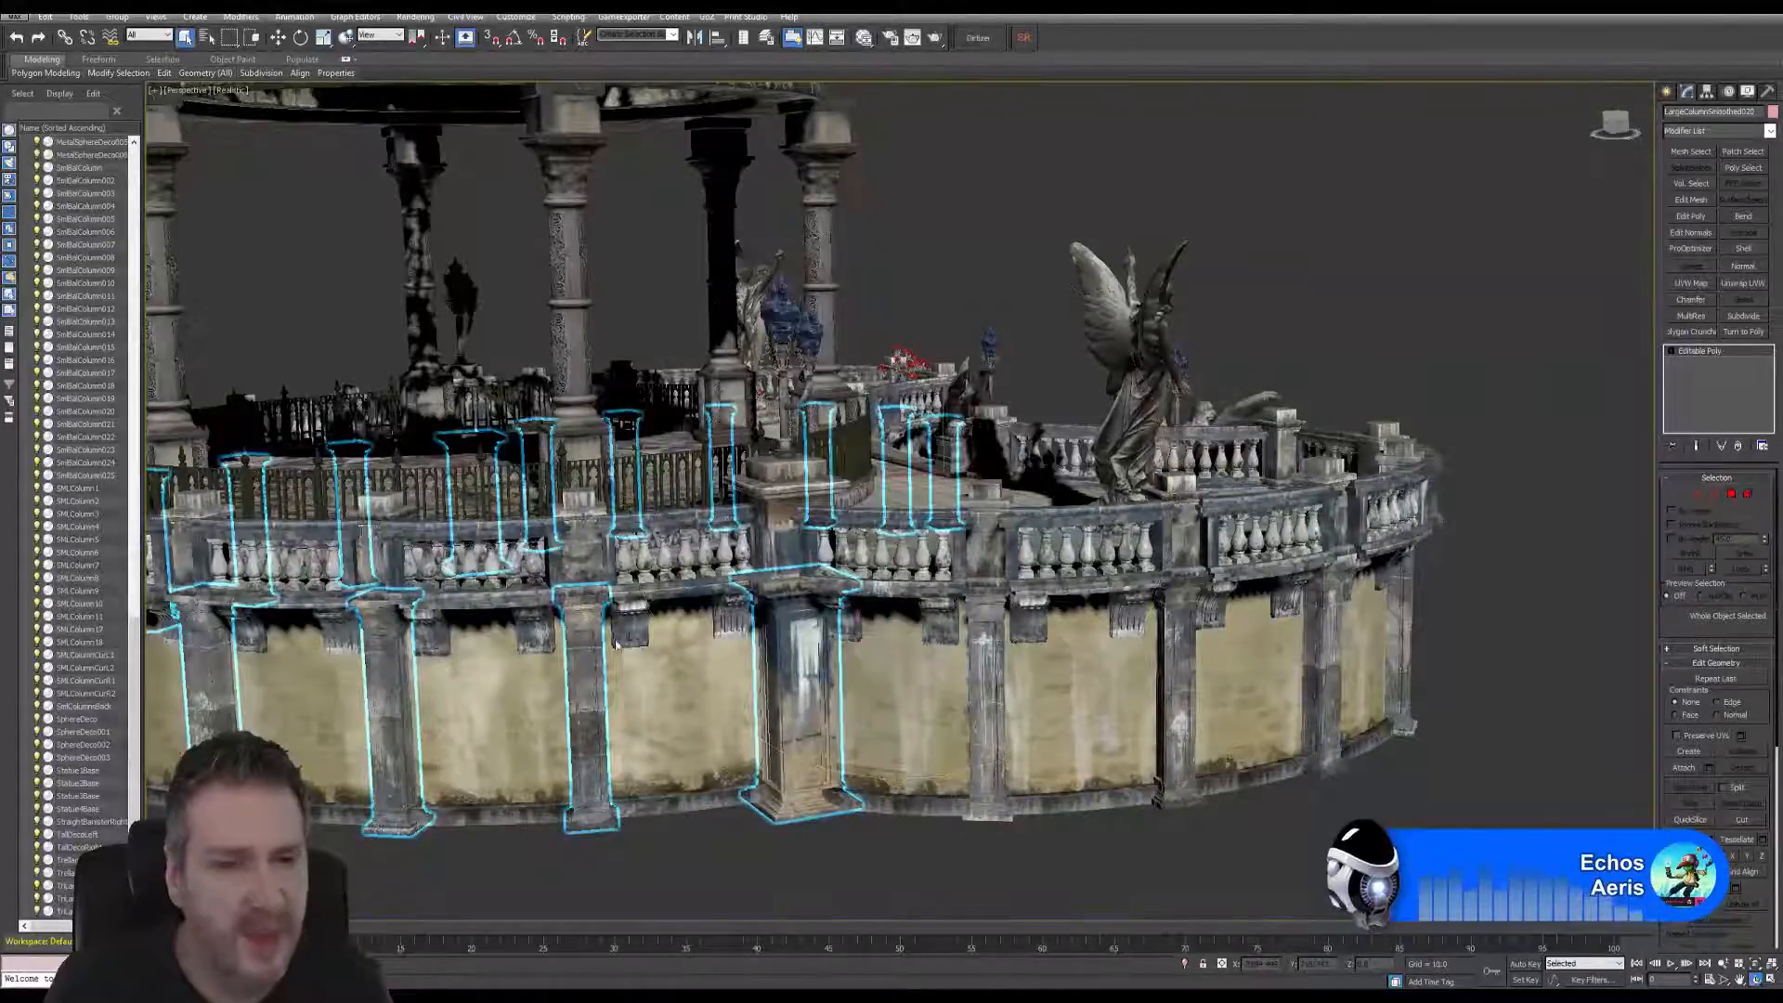
left_click(1686, 769)
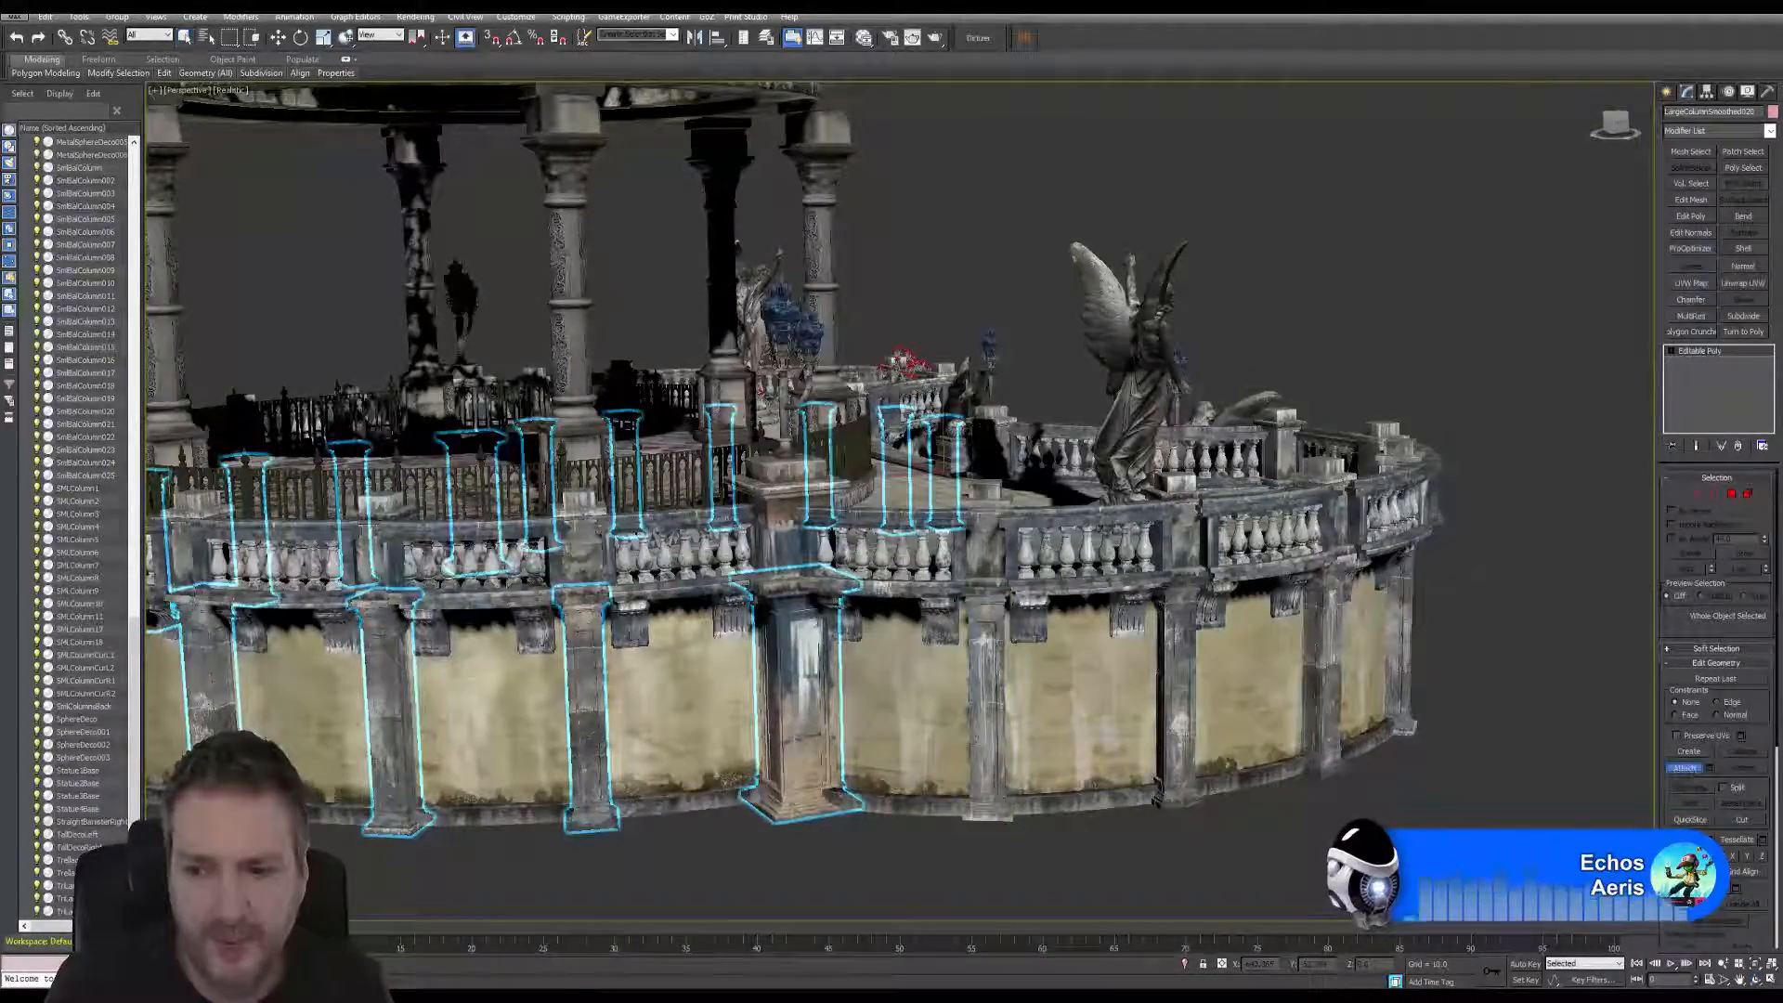
left_click(990, 692)
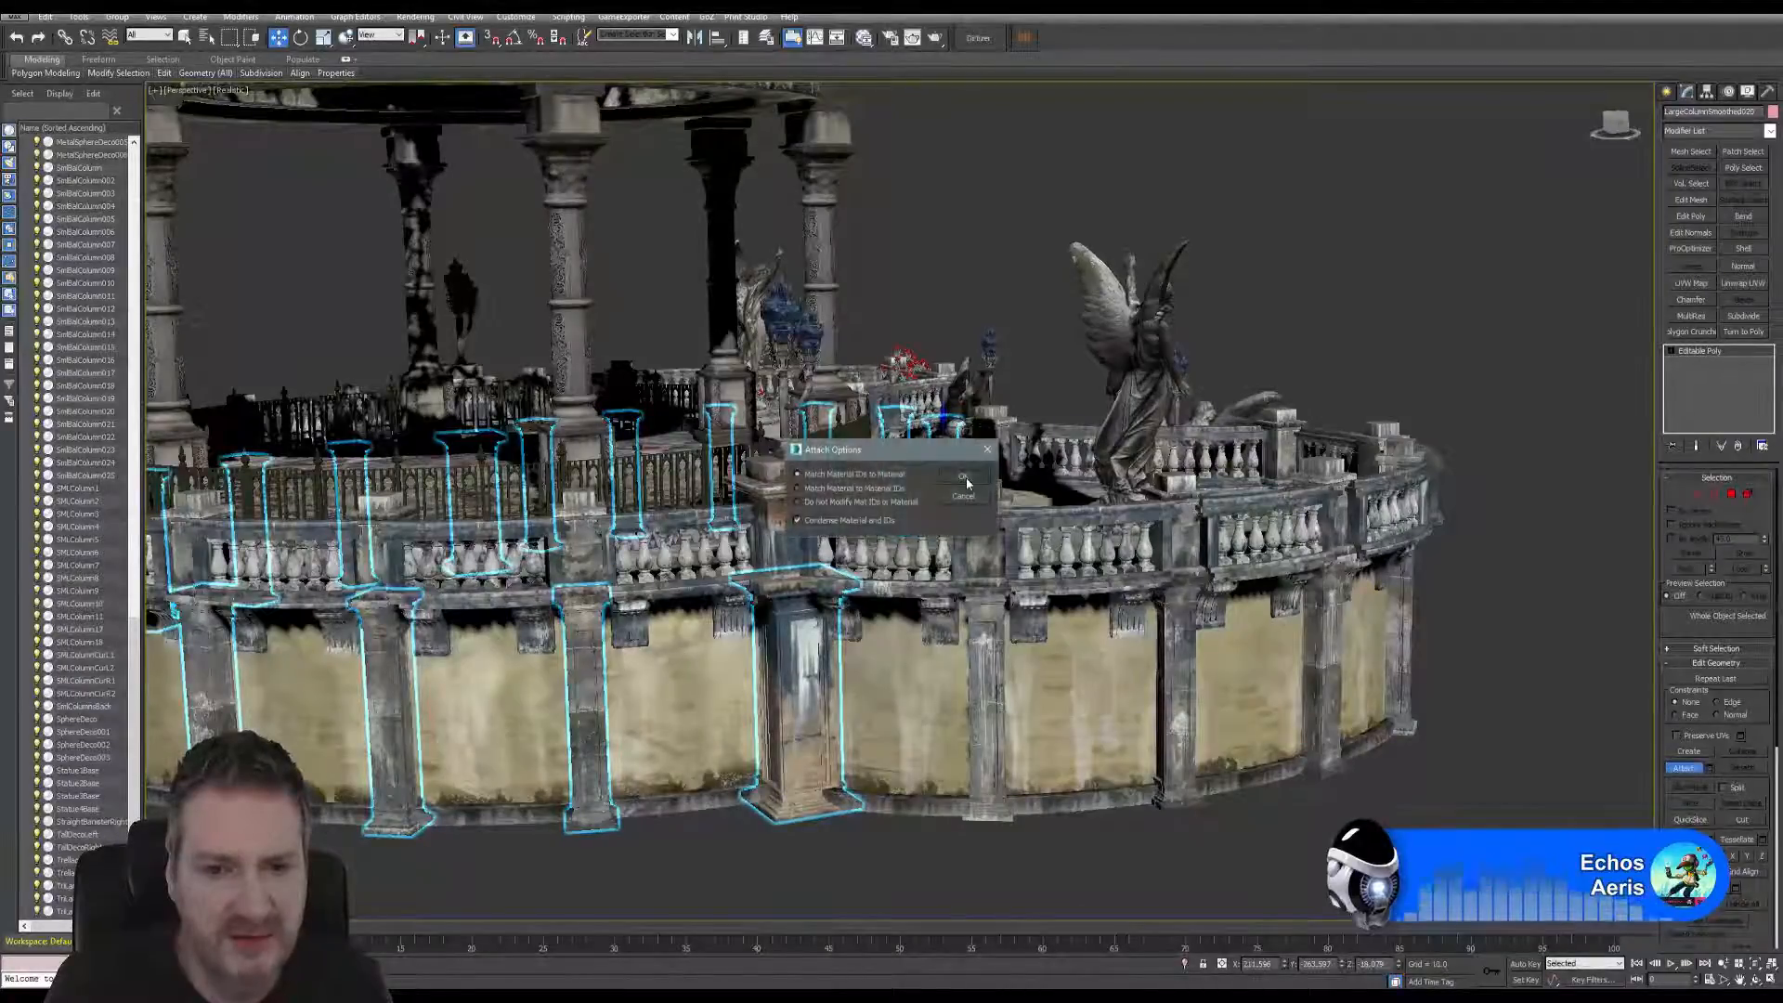
left_click(964, 478)
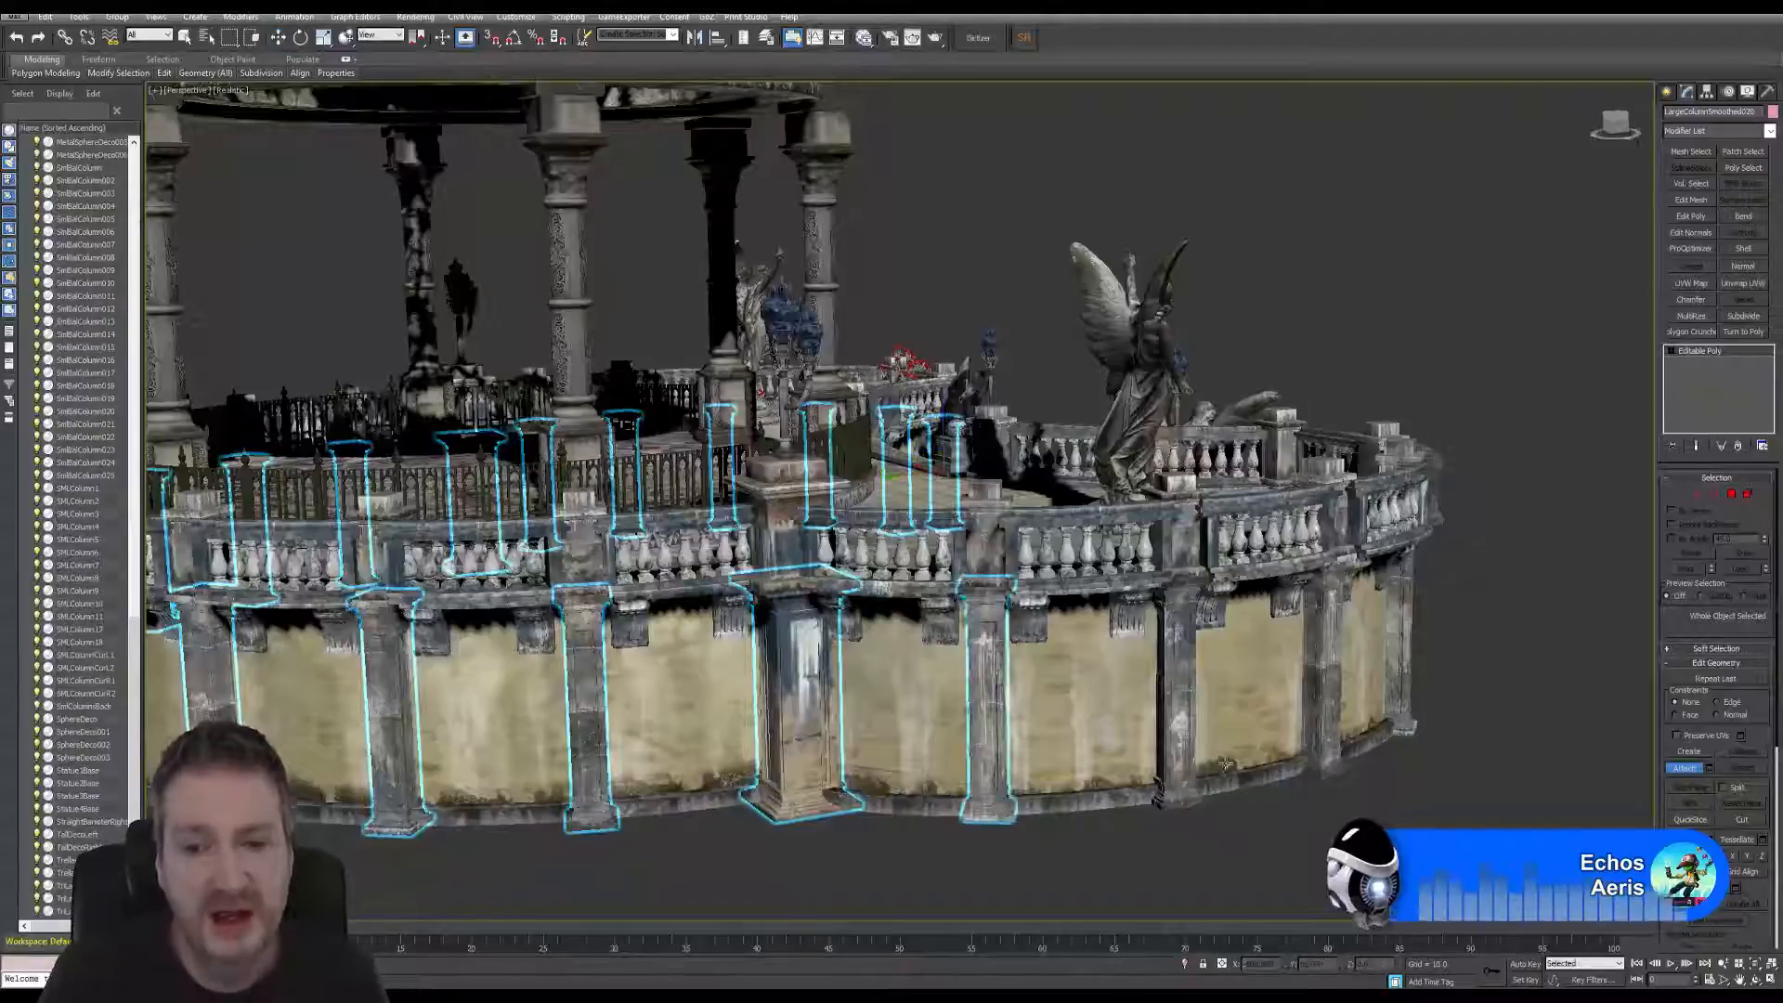
- Attach the next two columns along the wall below the winged statue with the same material ID matching
left_click(1180, 678)
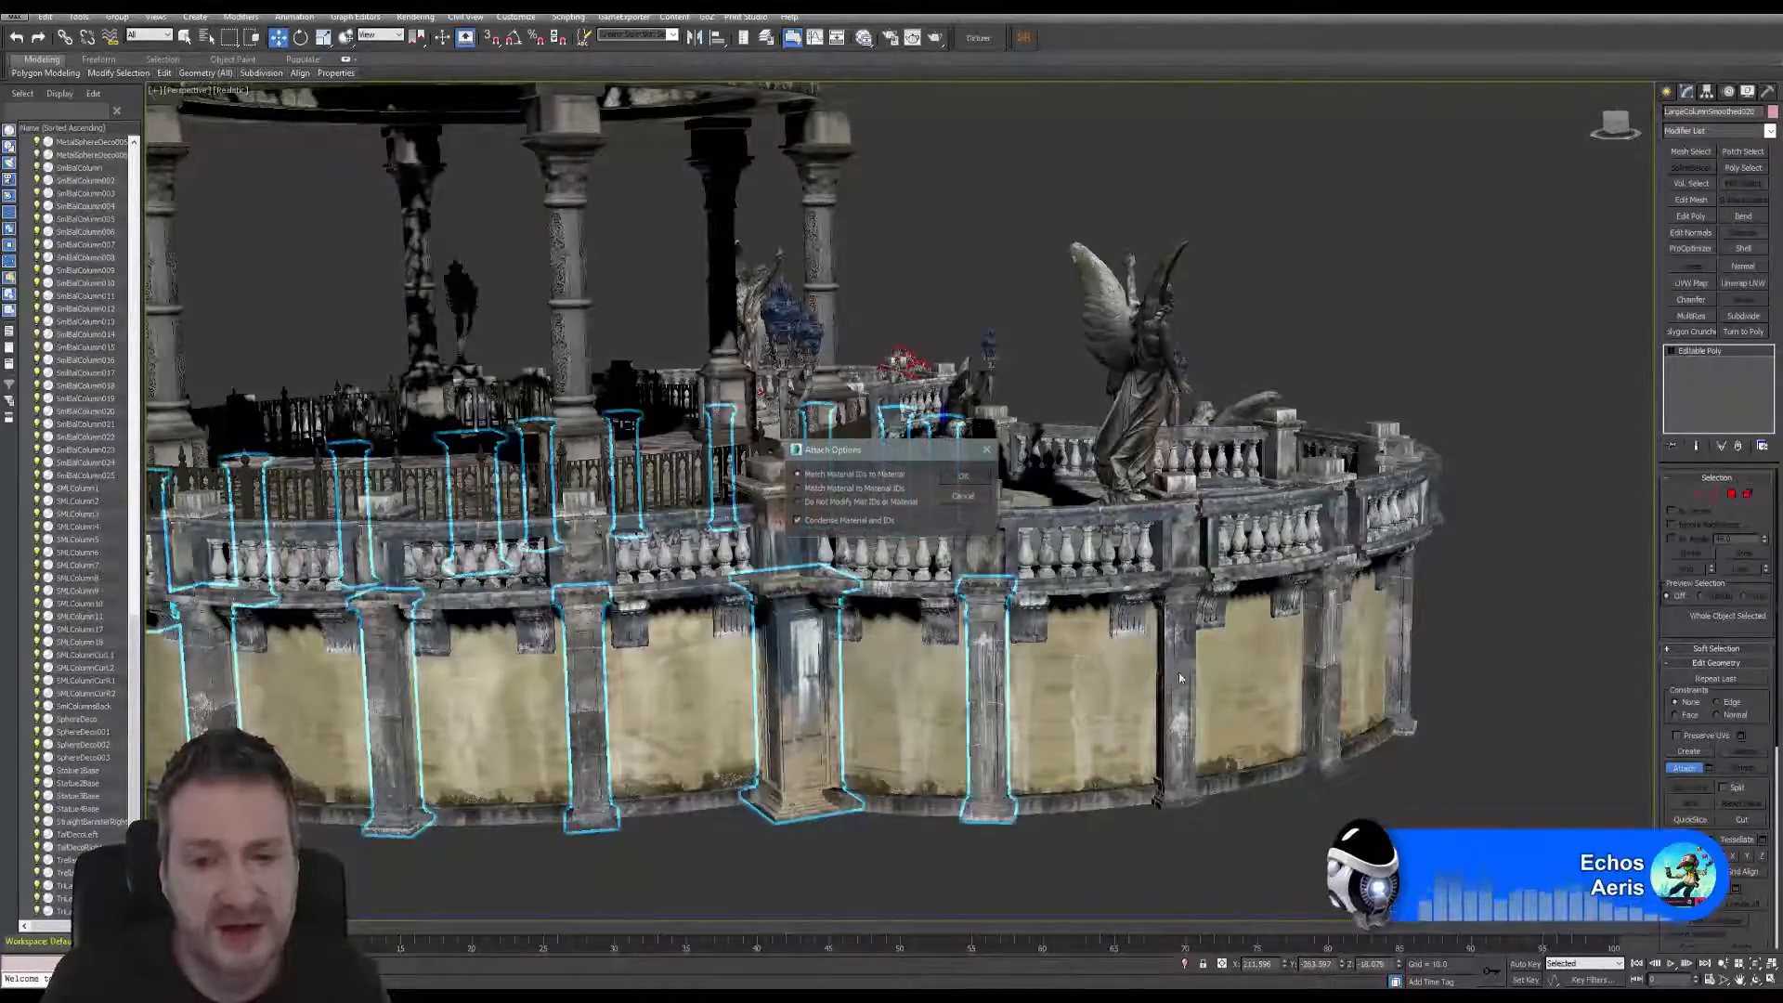
key("Return")
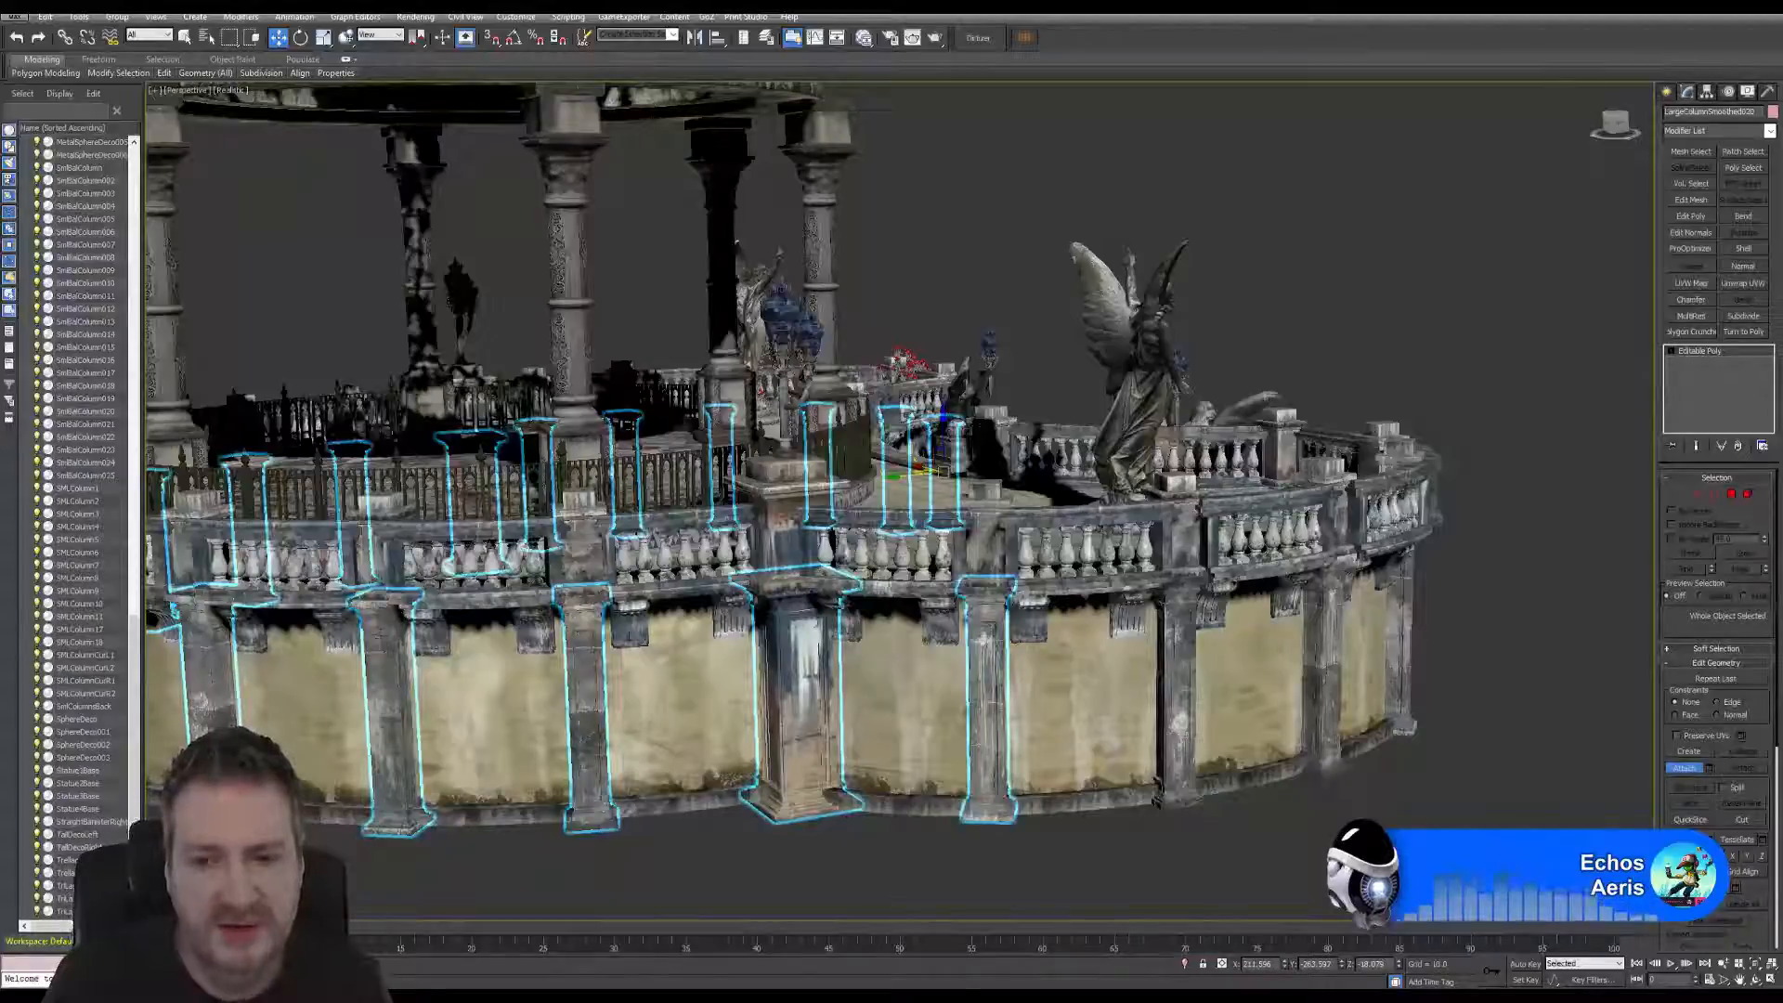
left_click(1175, 706)
left_click(1328, 653)
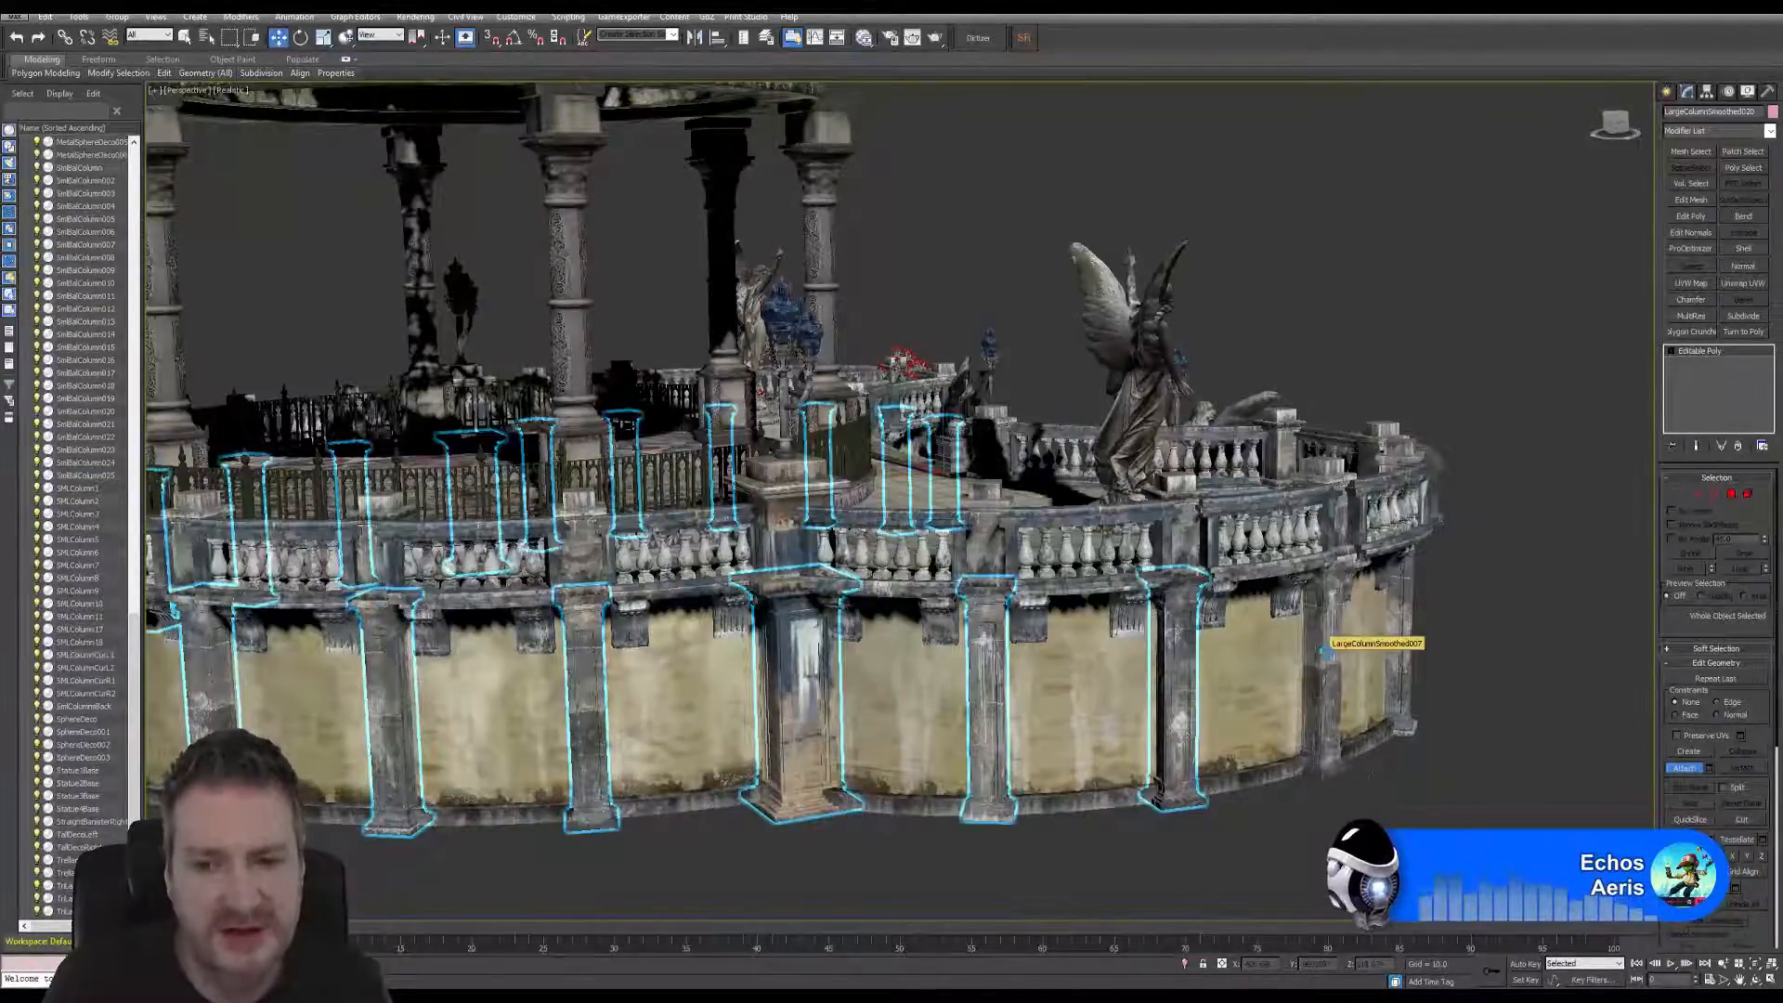
left_click(959, 478)
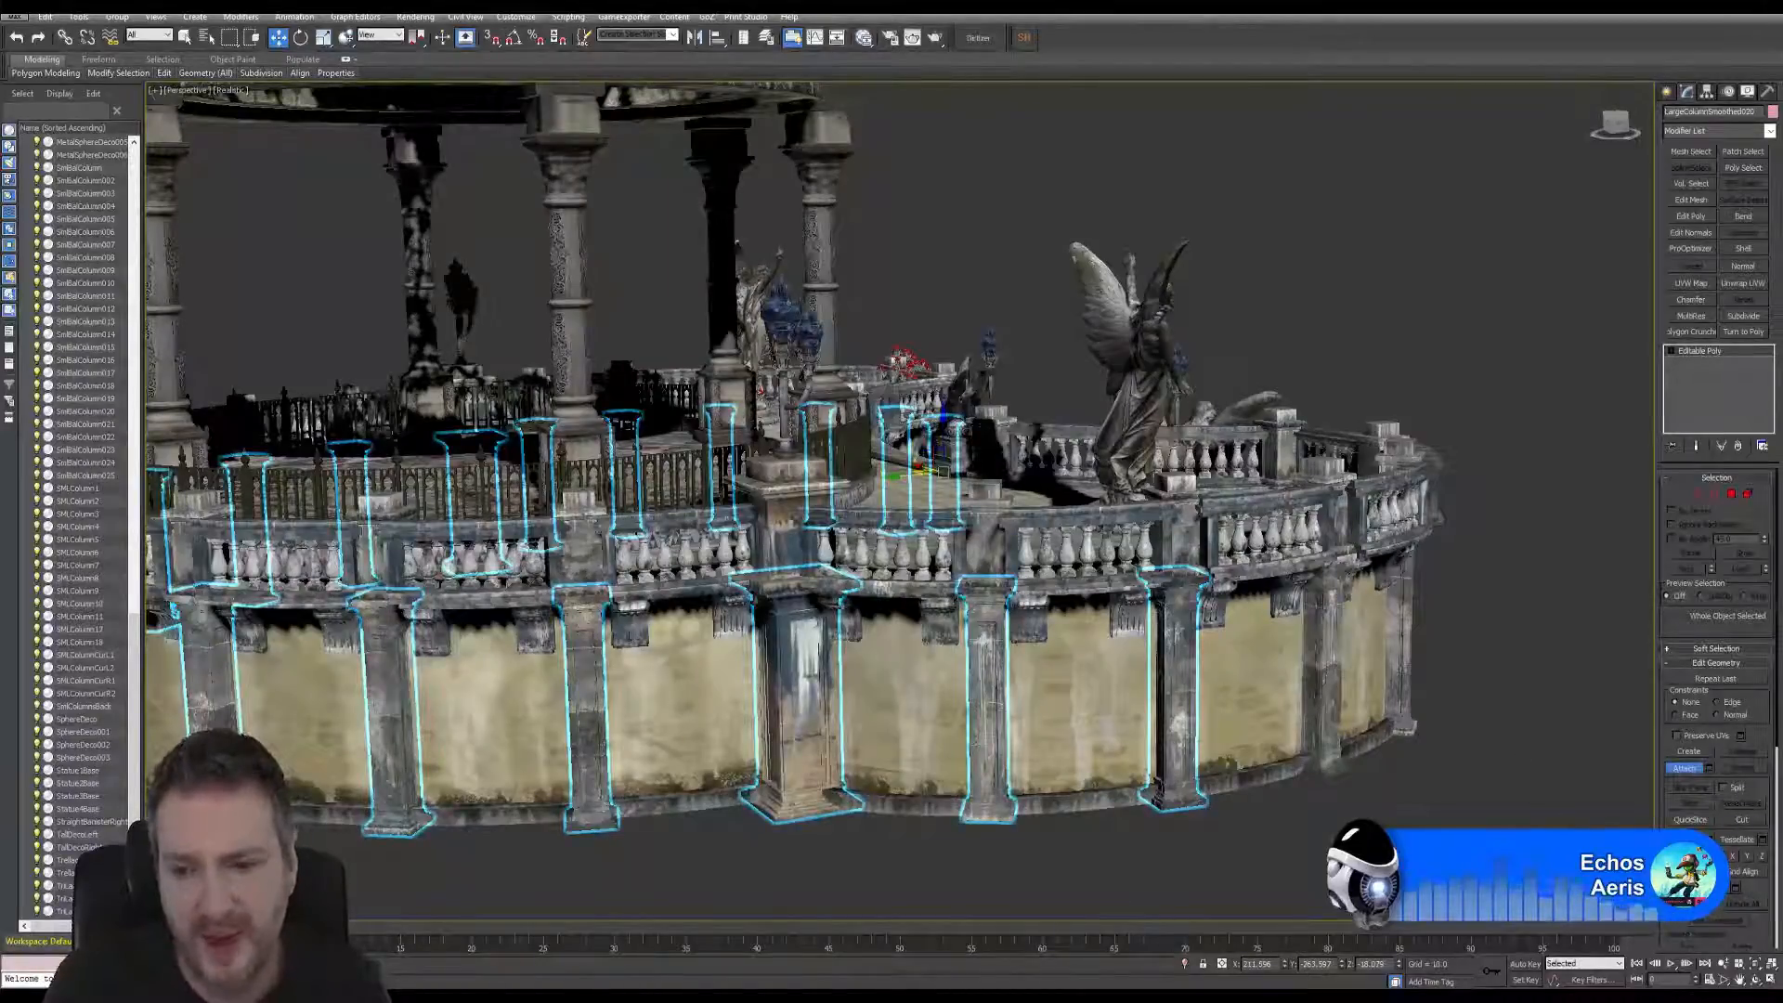
- Attach the remaining plain front column and the wider corner column beside the low planter, matching material IDs to material
left_click(1754, 980)
left_click_drag(966, 409, 485, 279)
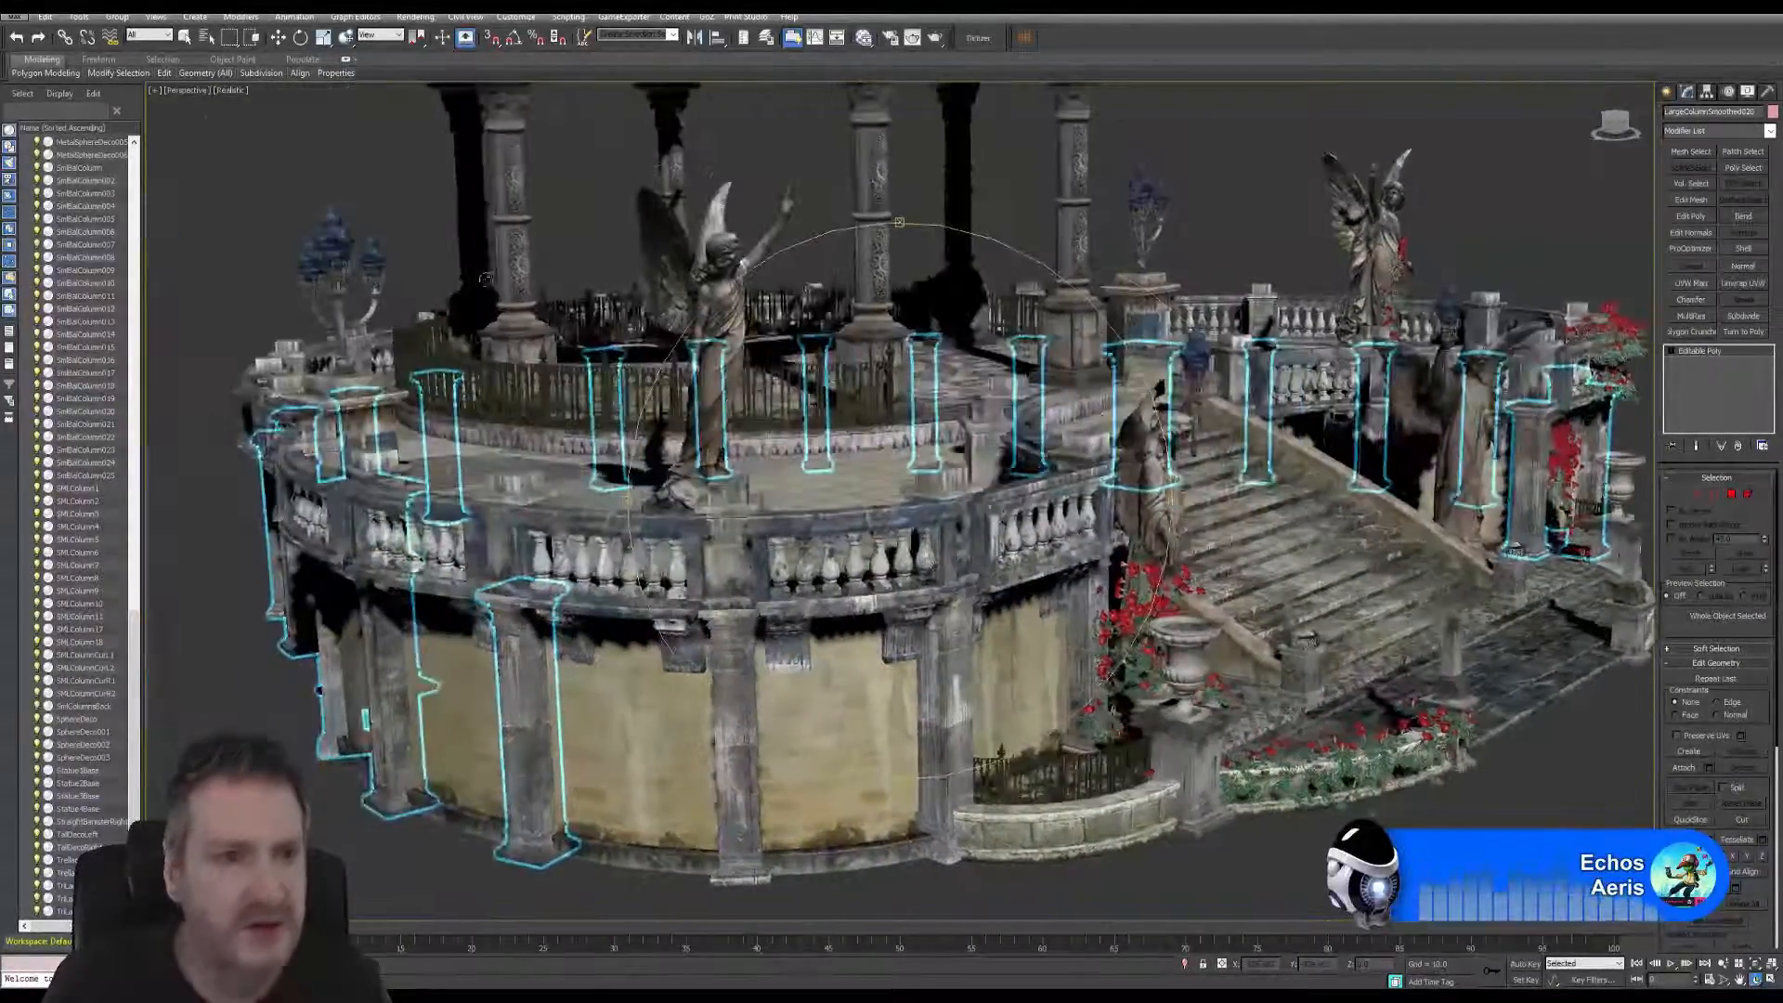
key("Escape")
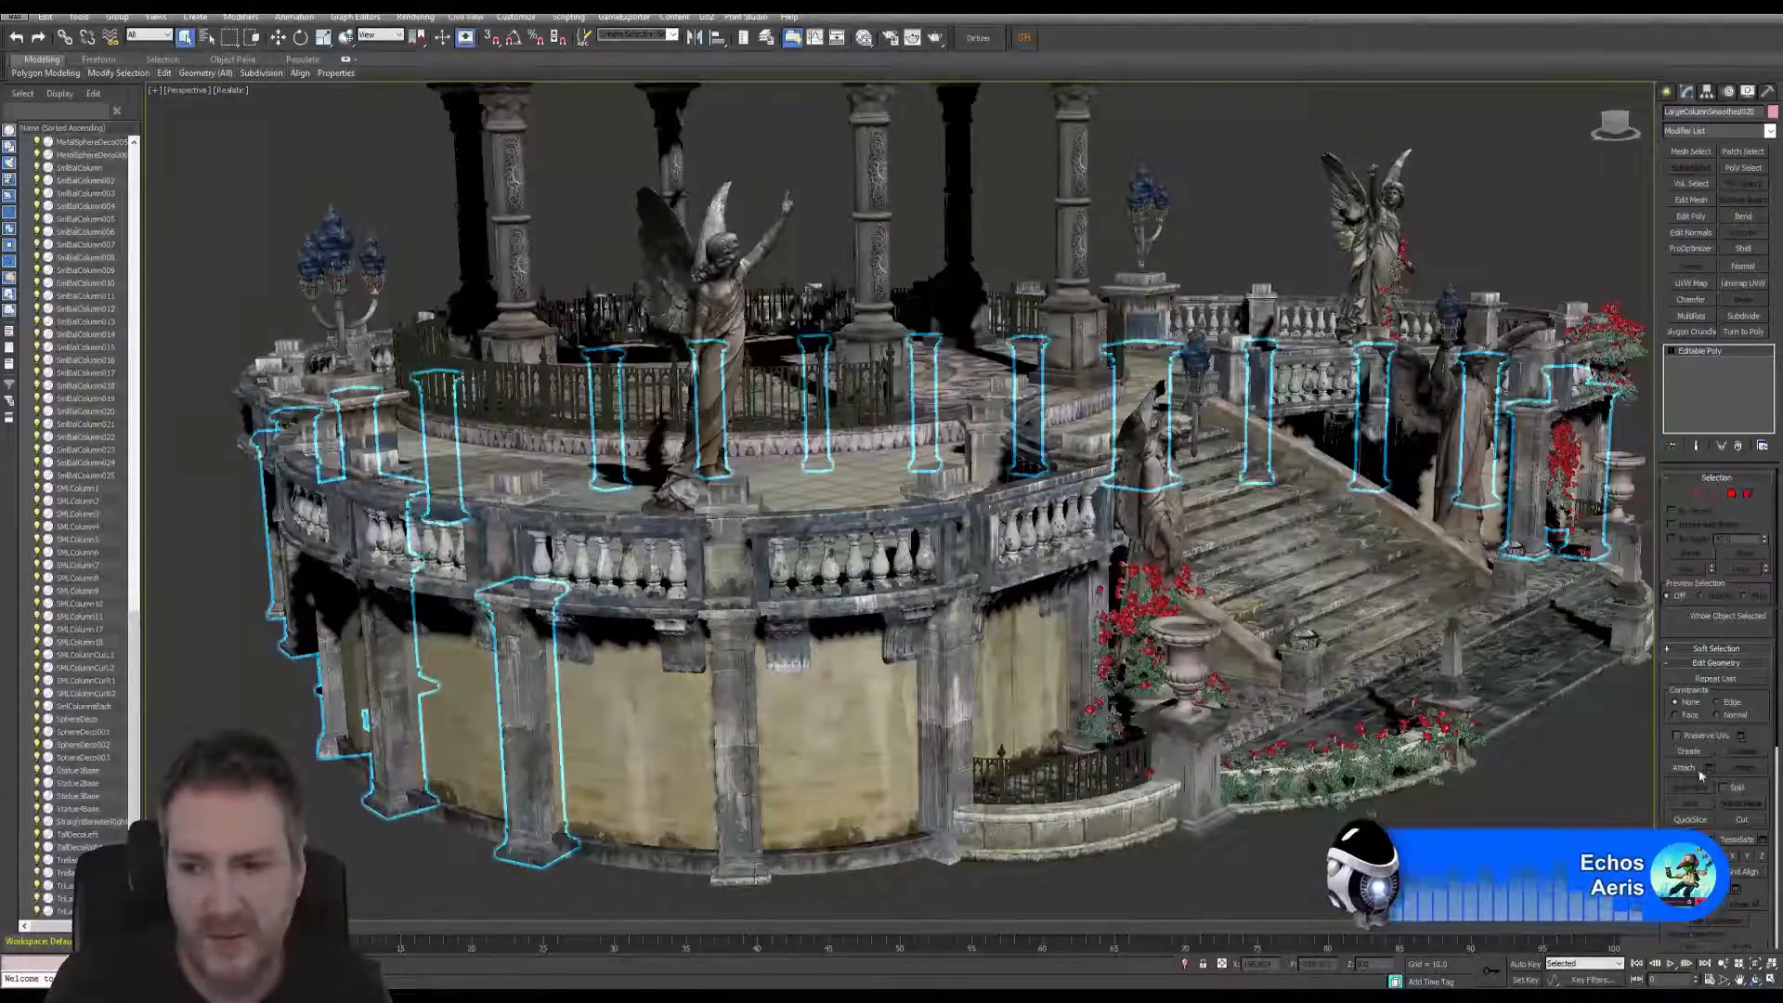
left_click(1685, 768)
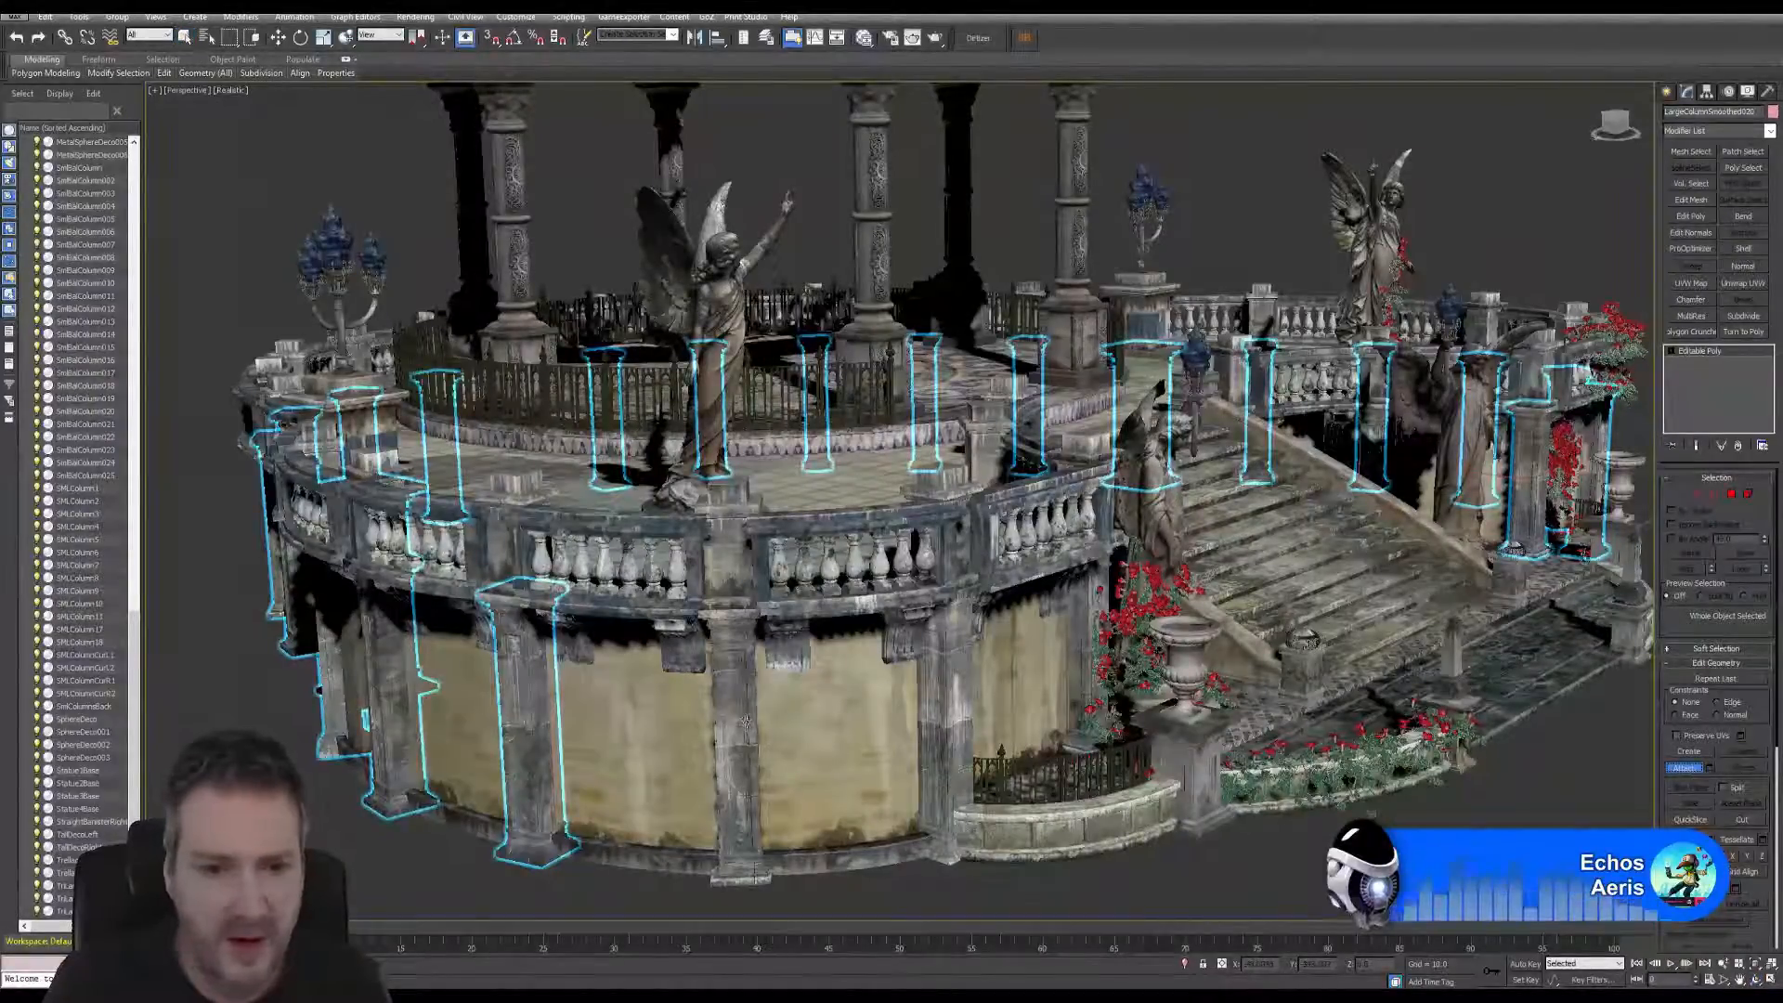
key("w")
left_click(847, 591)
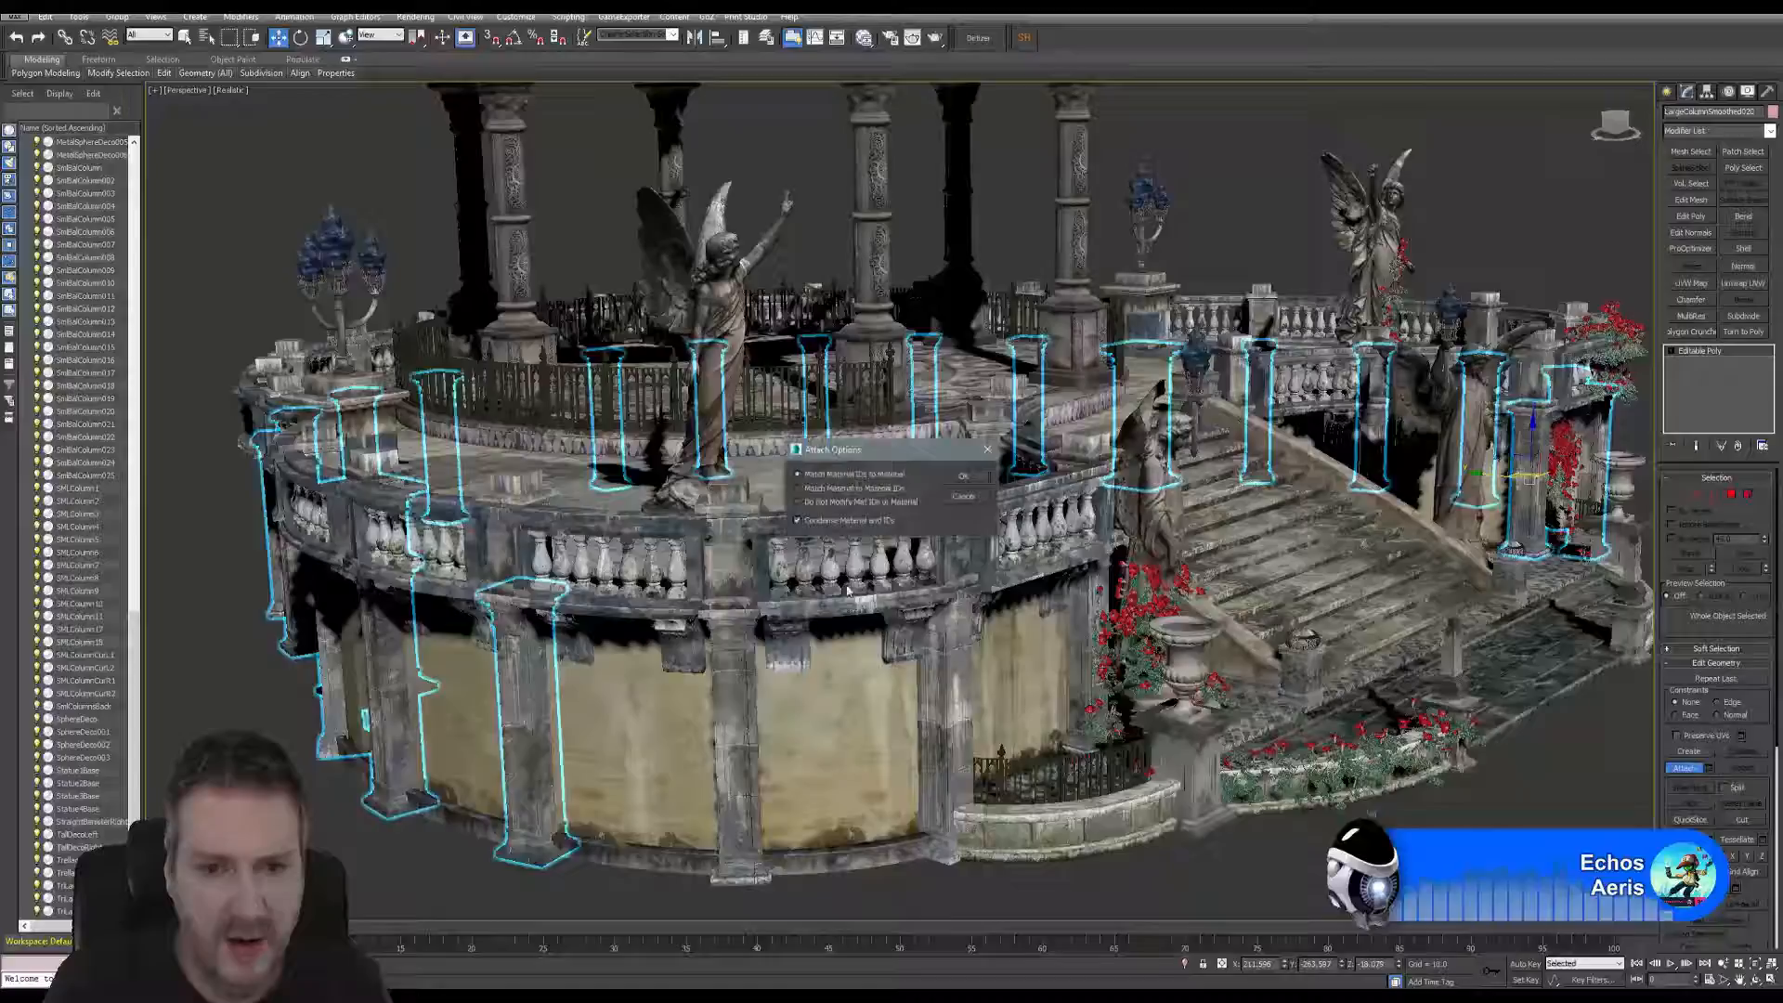
left_click(965, 482)
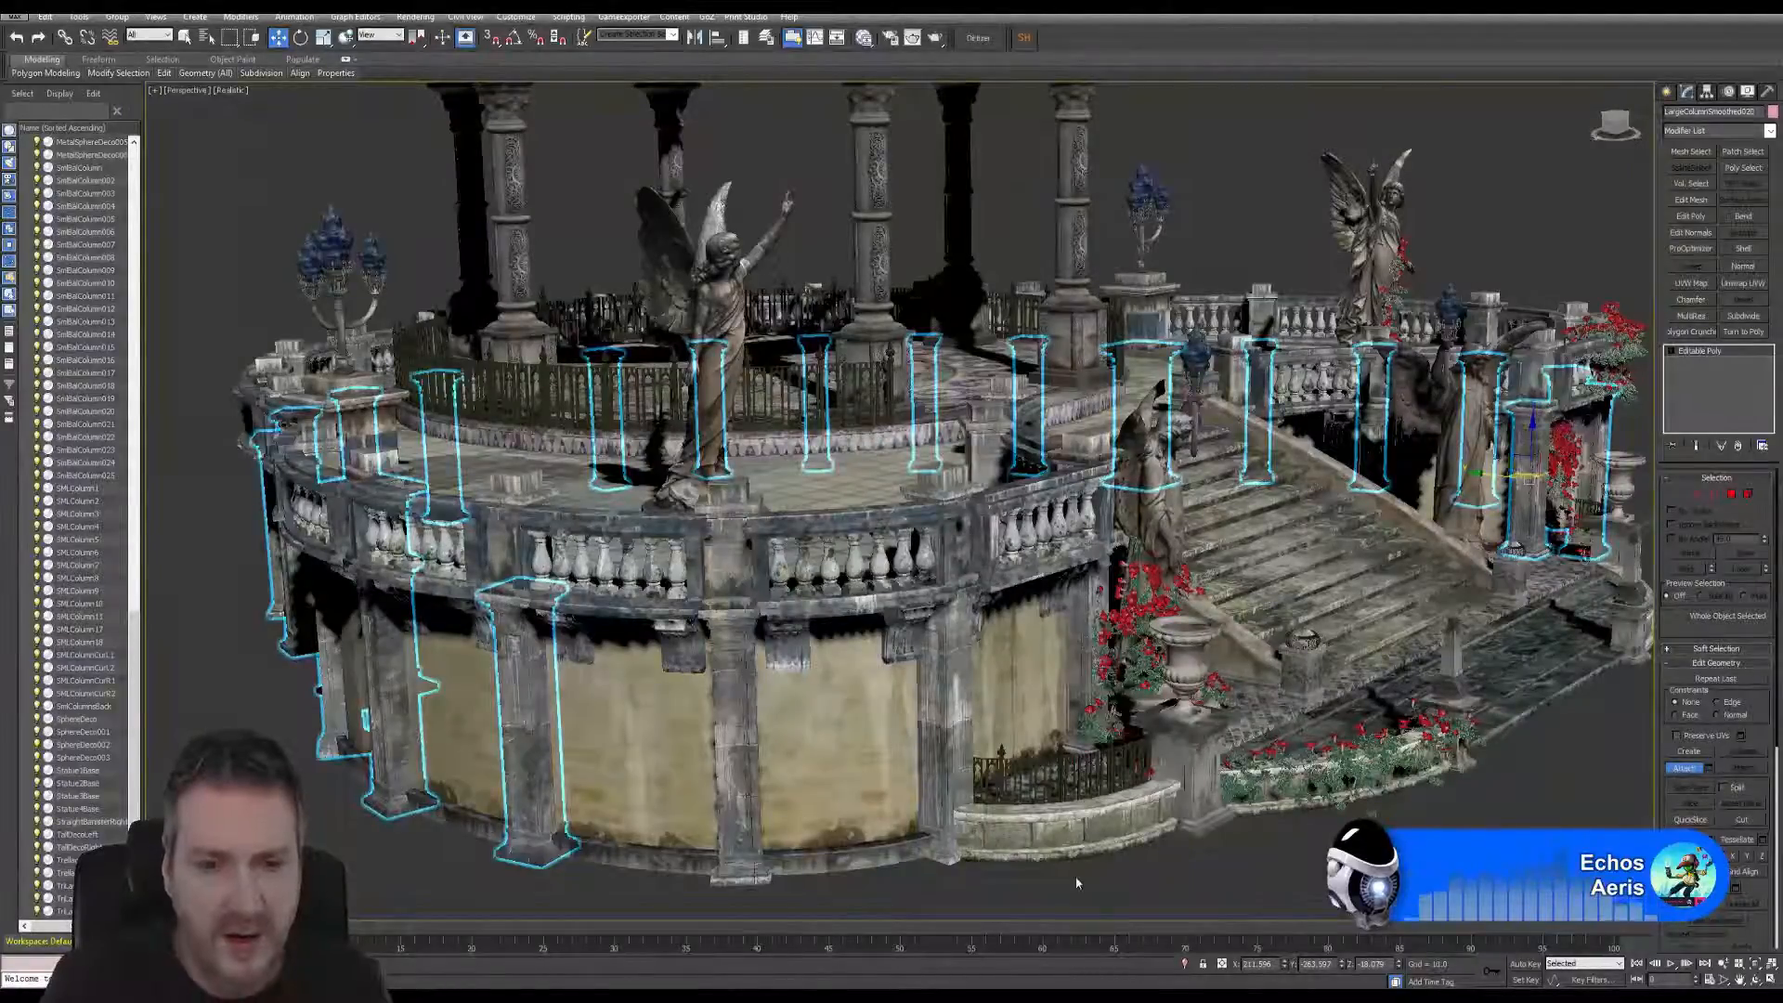
left_click(736, 743)
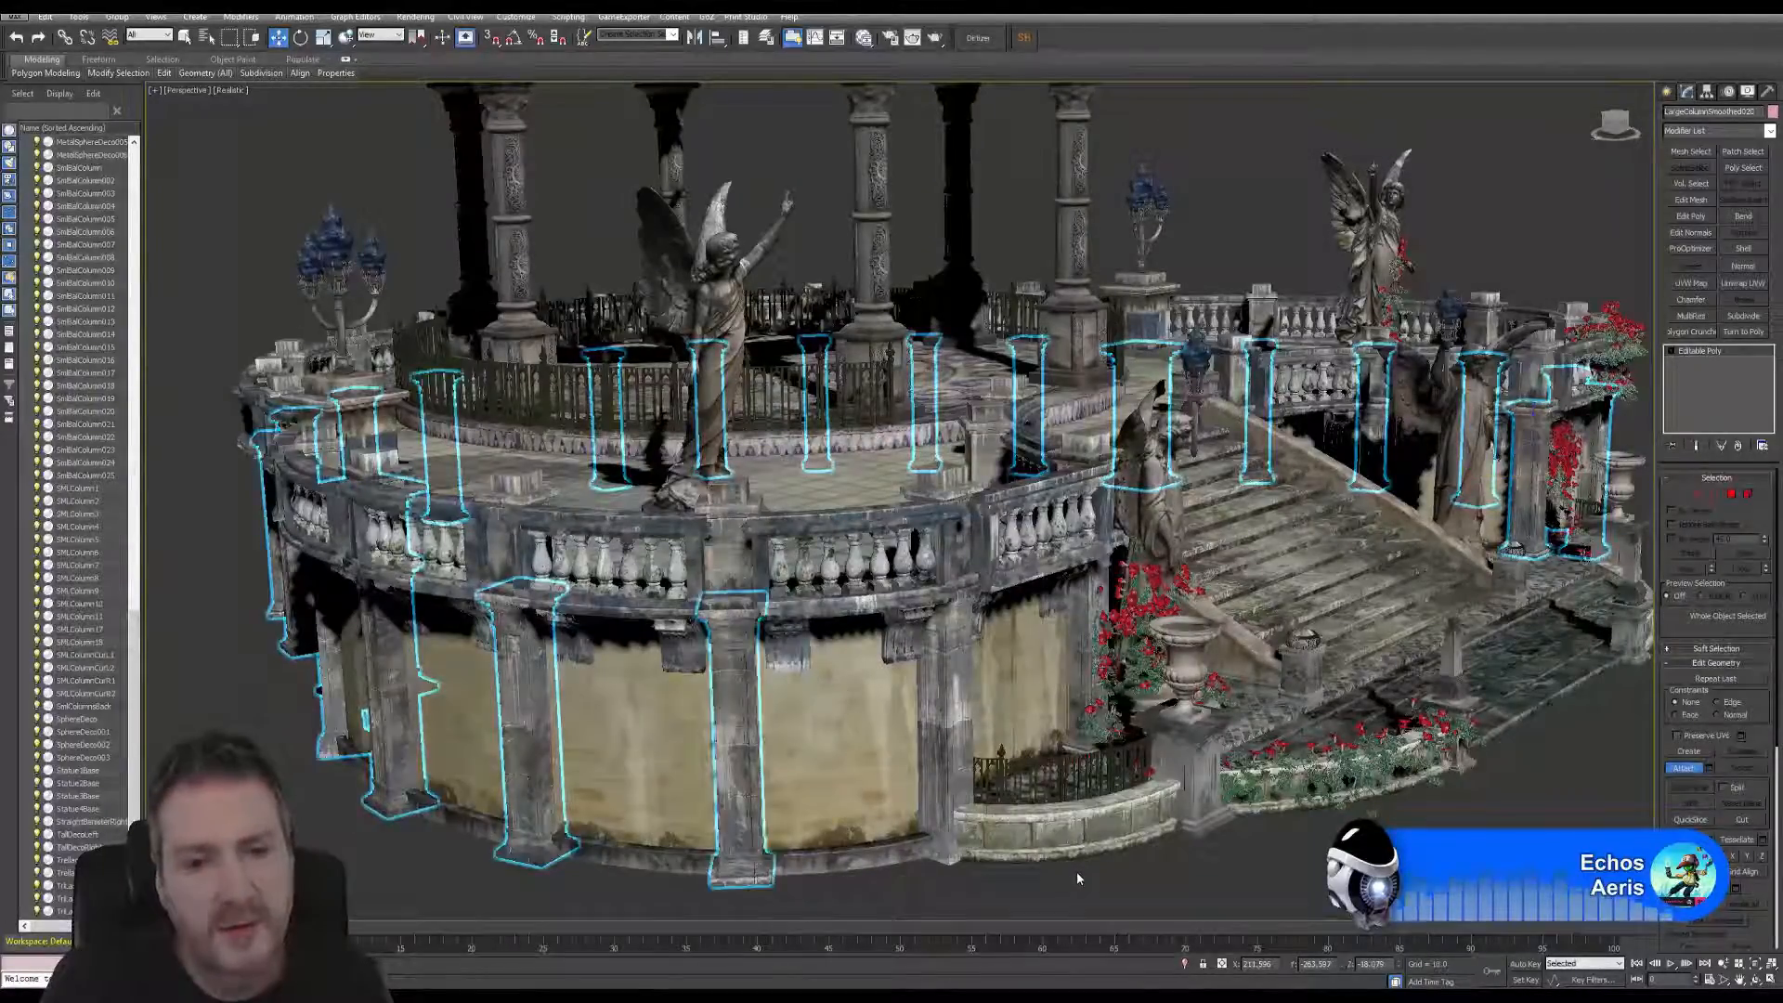
left_click(952, 693)
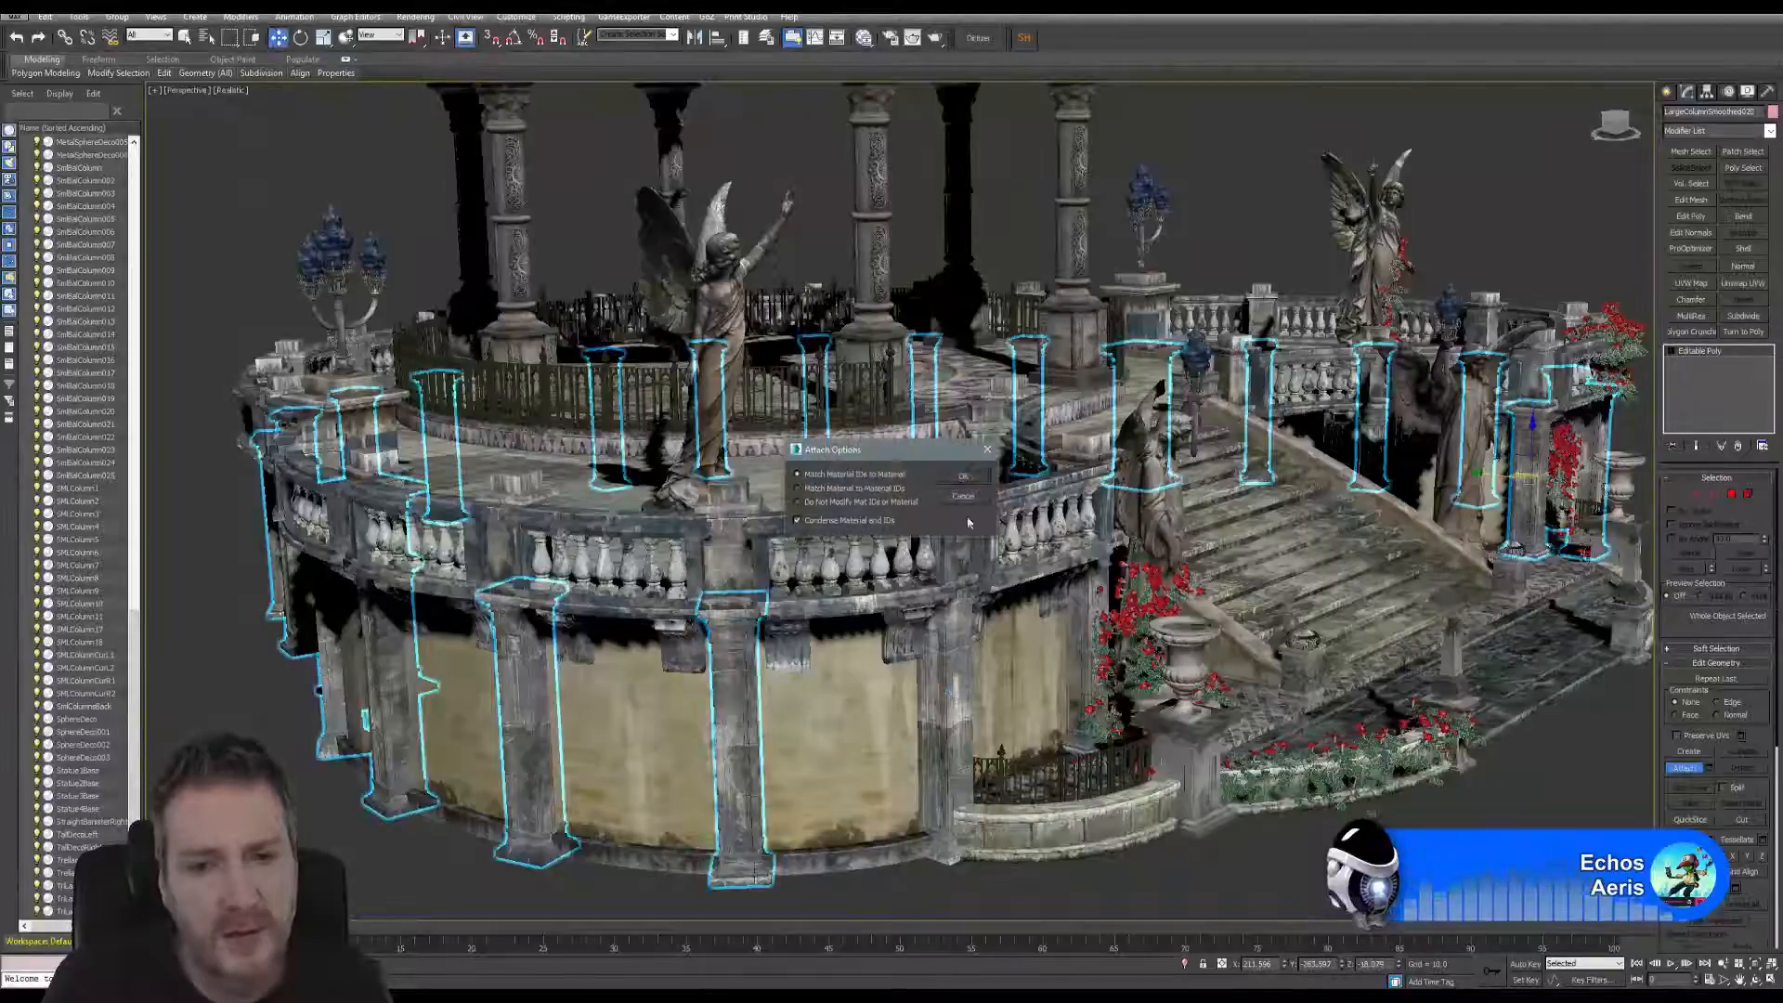
left_click(962, 484)
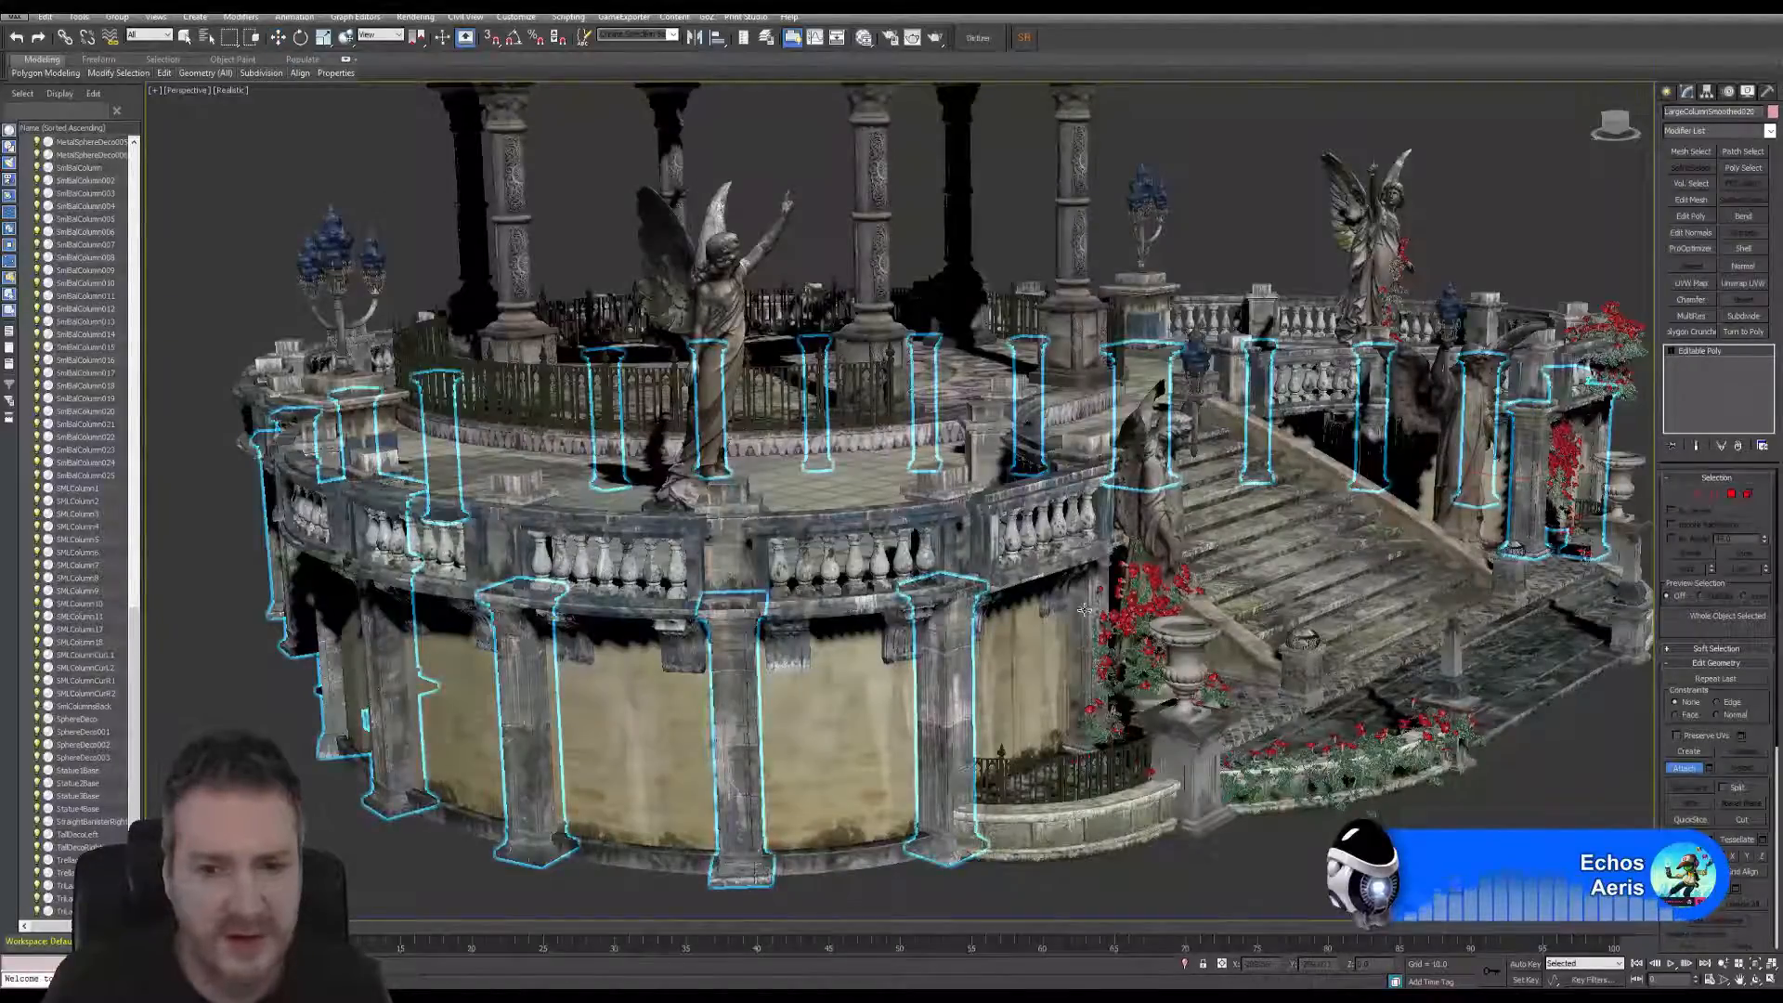
- Attach the column behind the red roses beside the staircase to the combined column object, matching material IDs to material
scroll(1057, 575, "up", 8)
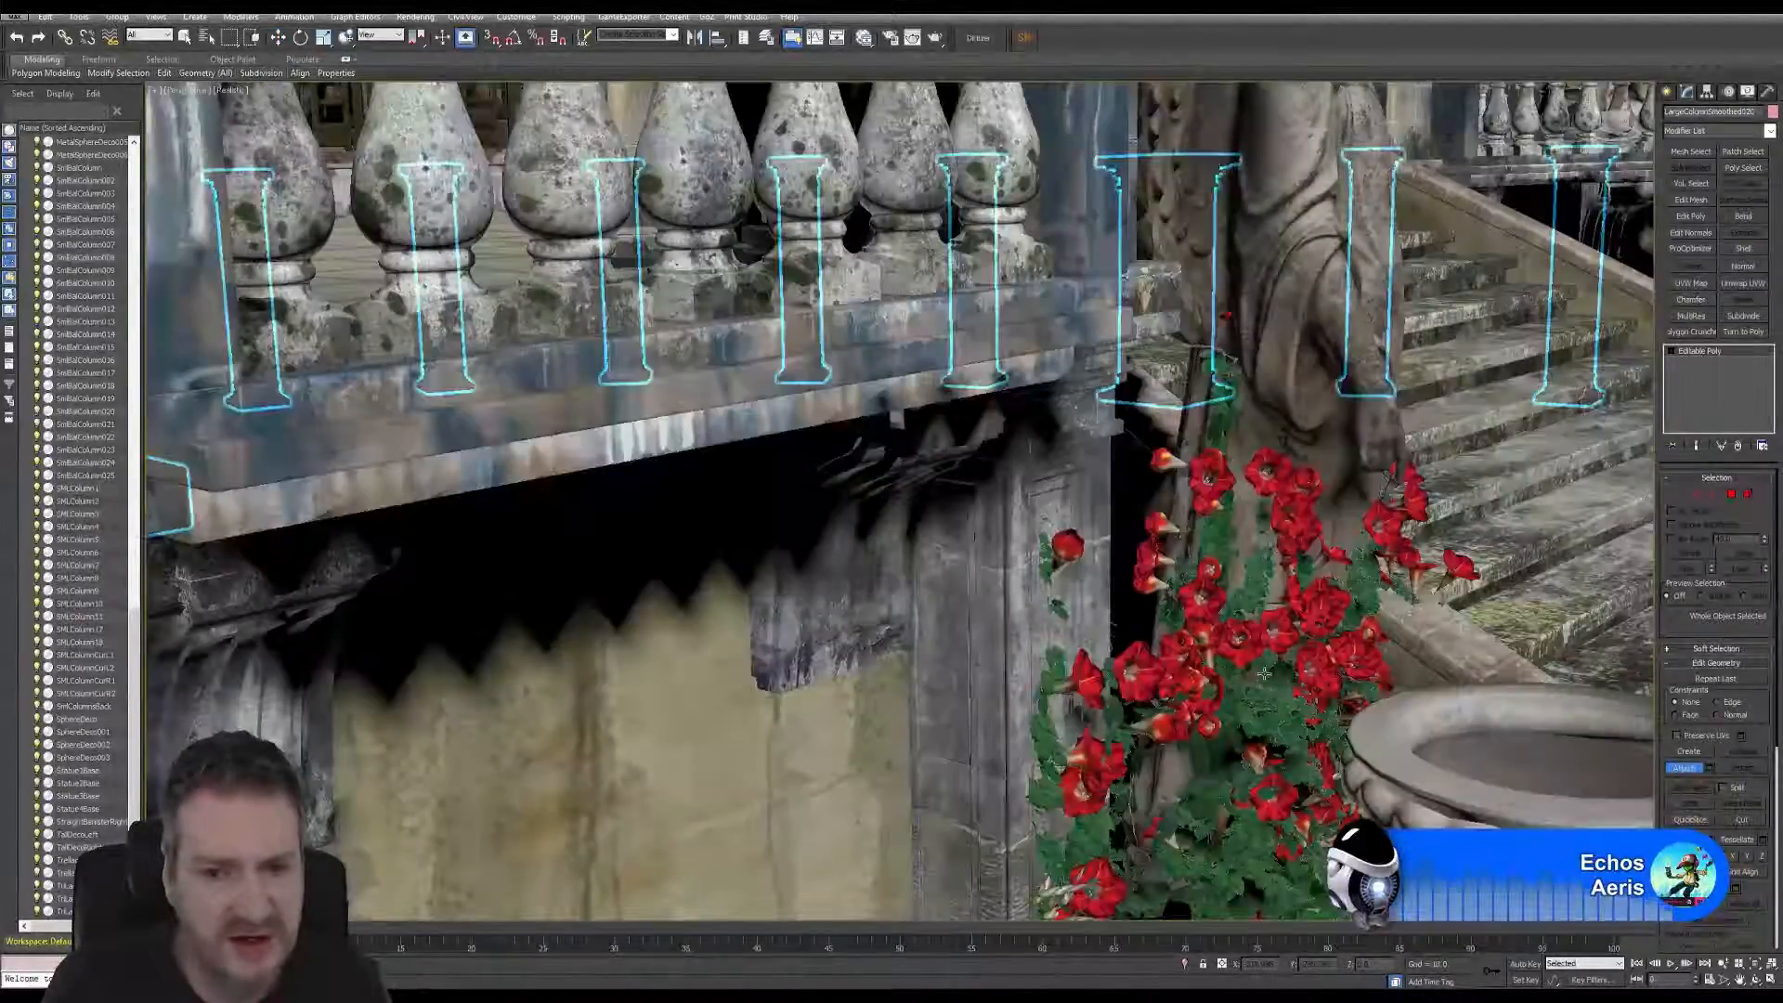
left_click(970, 612)
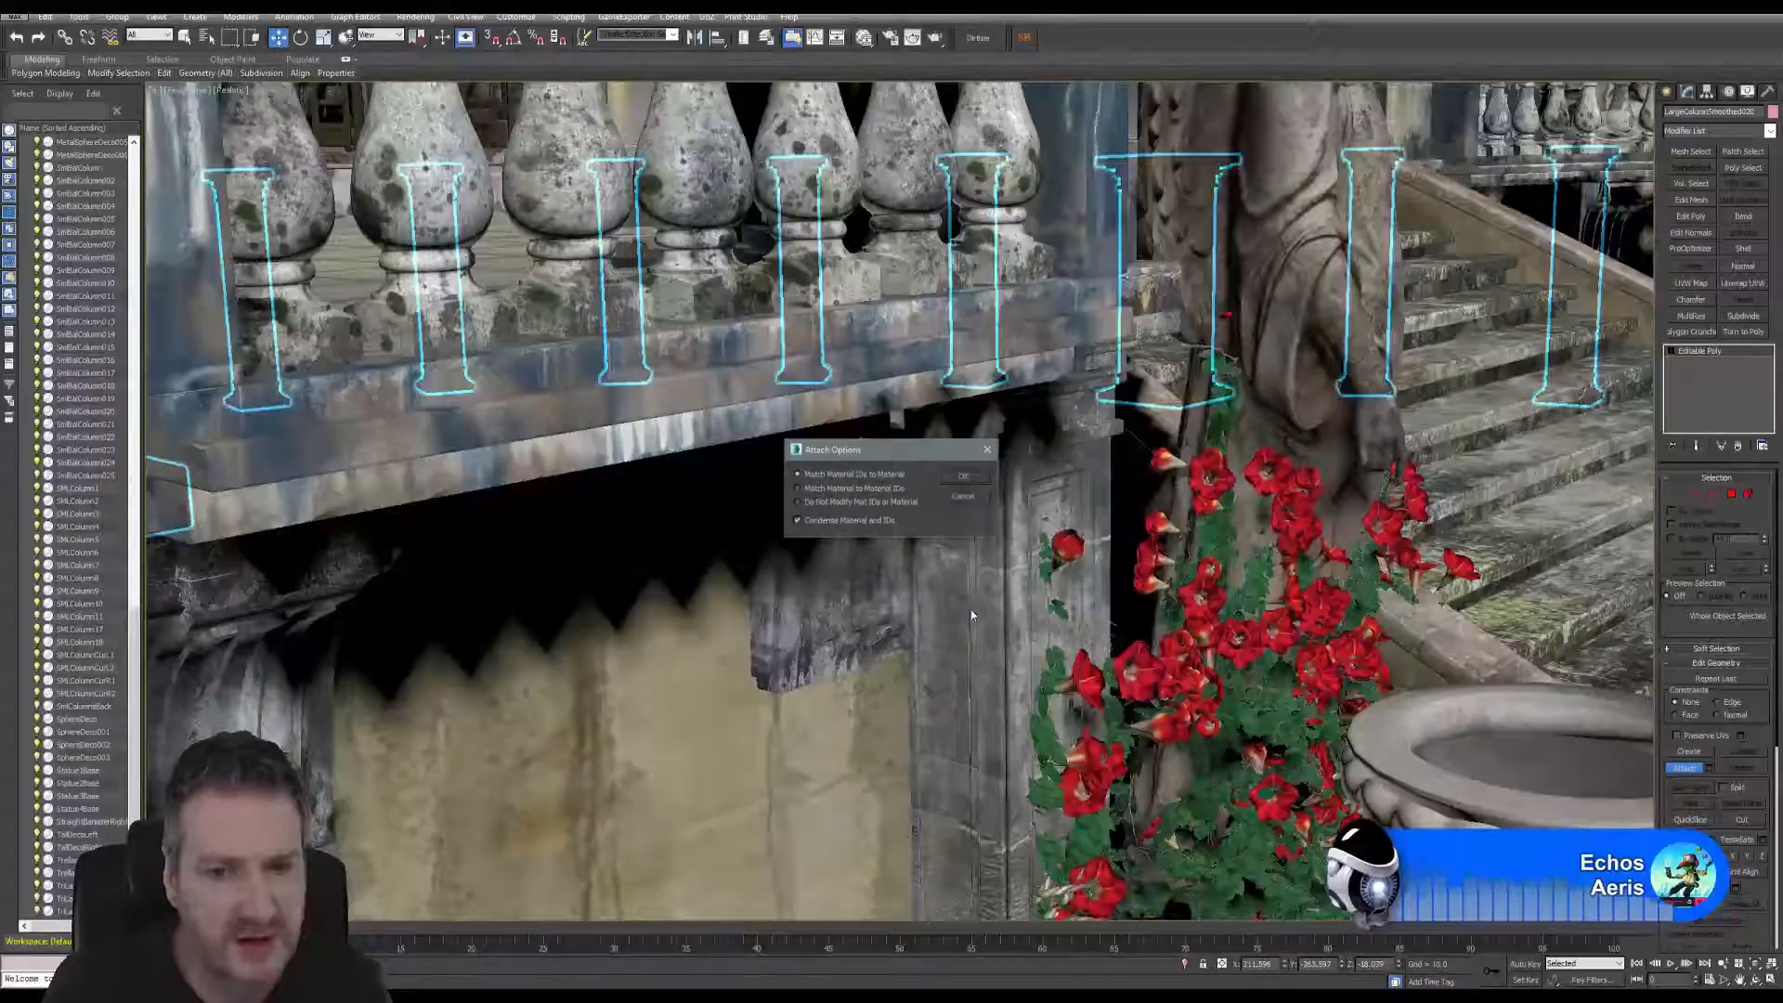
left_click(966, 477)
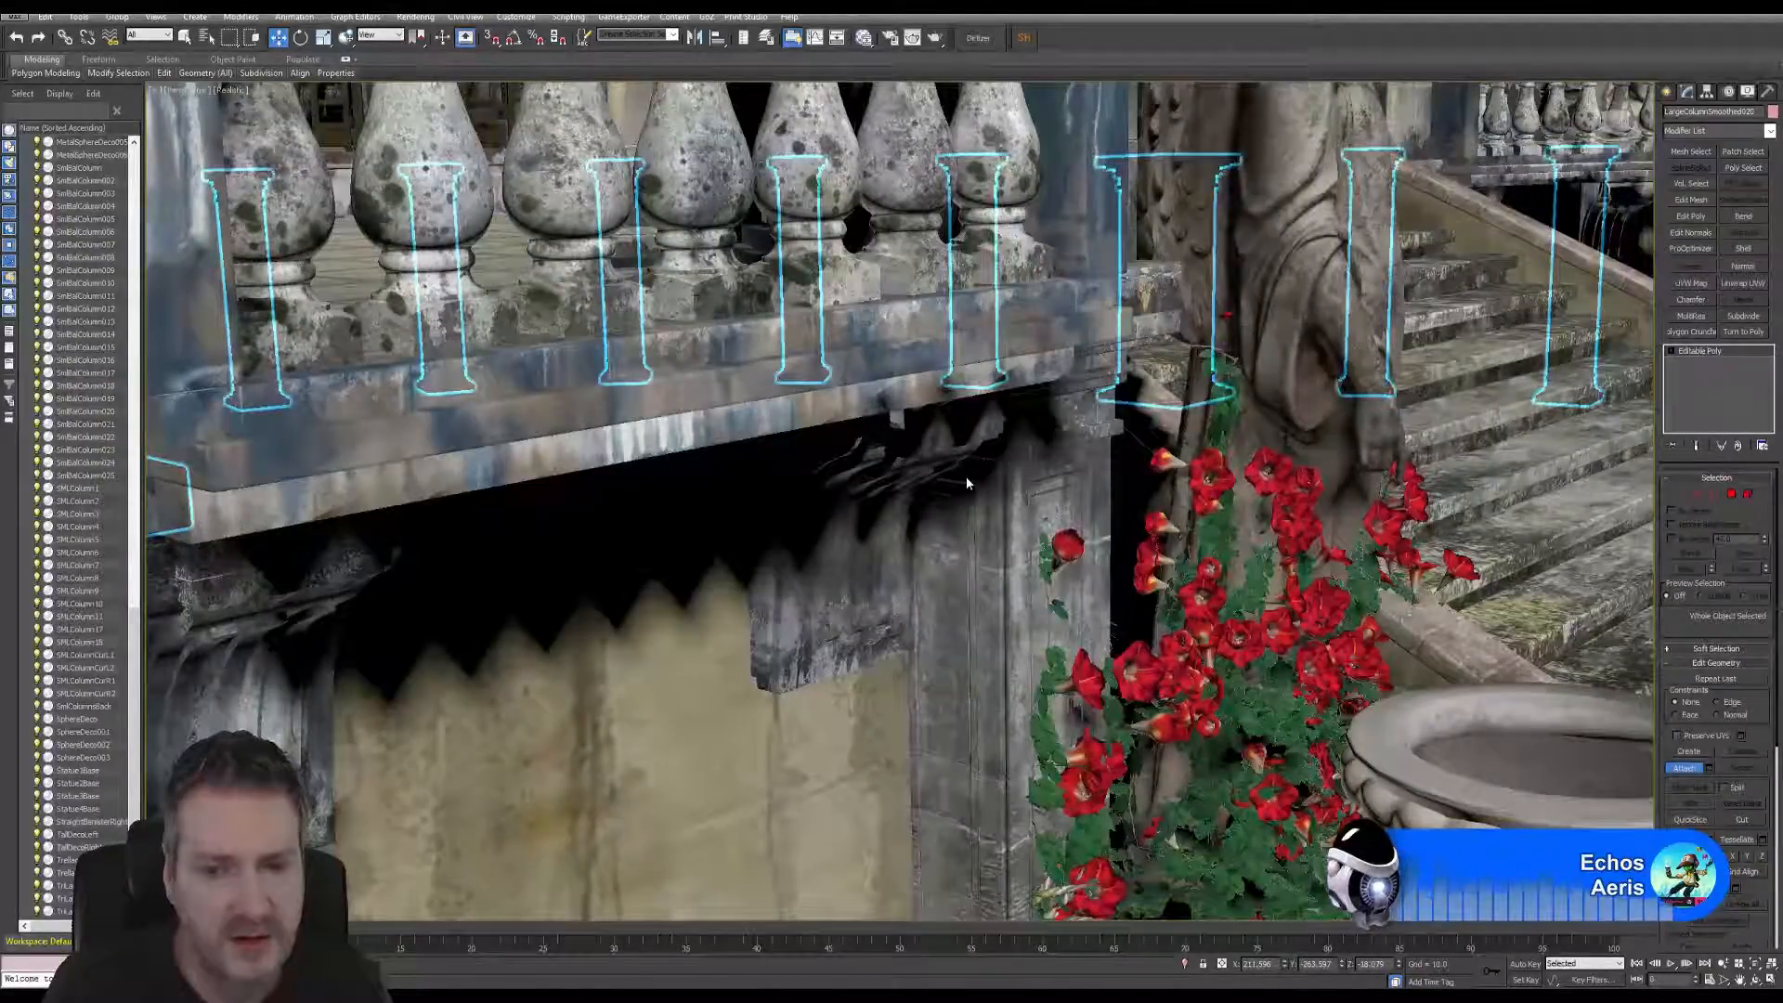
- Select the support bracket beside the column behind the stone urn and attach the bracket at the far end of the rose-covered bay, matching material IDs to material
scroll(971, 493, "down", 10)
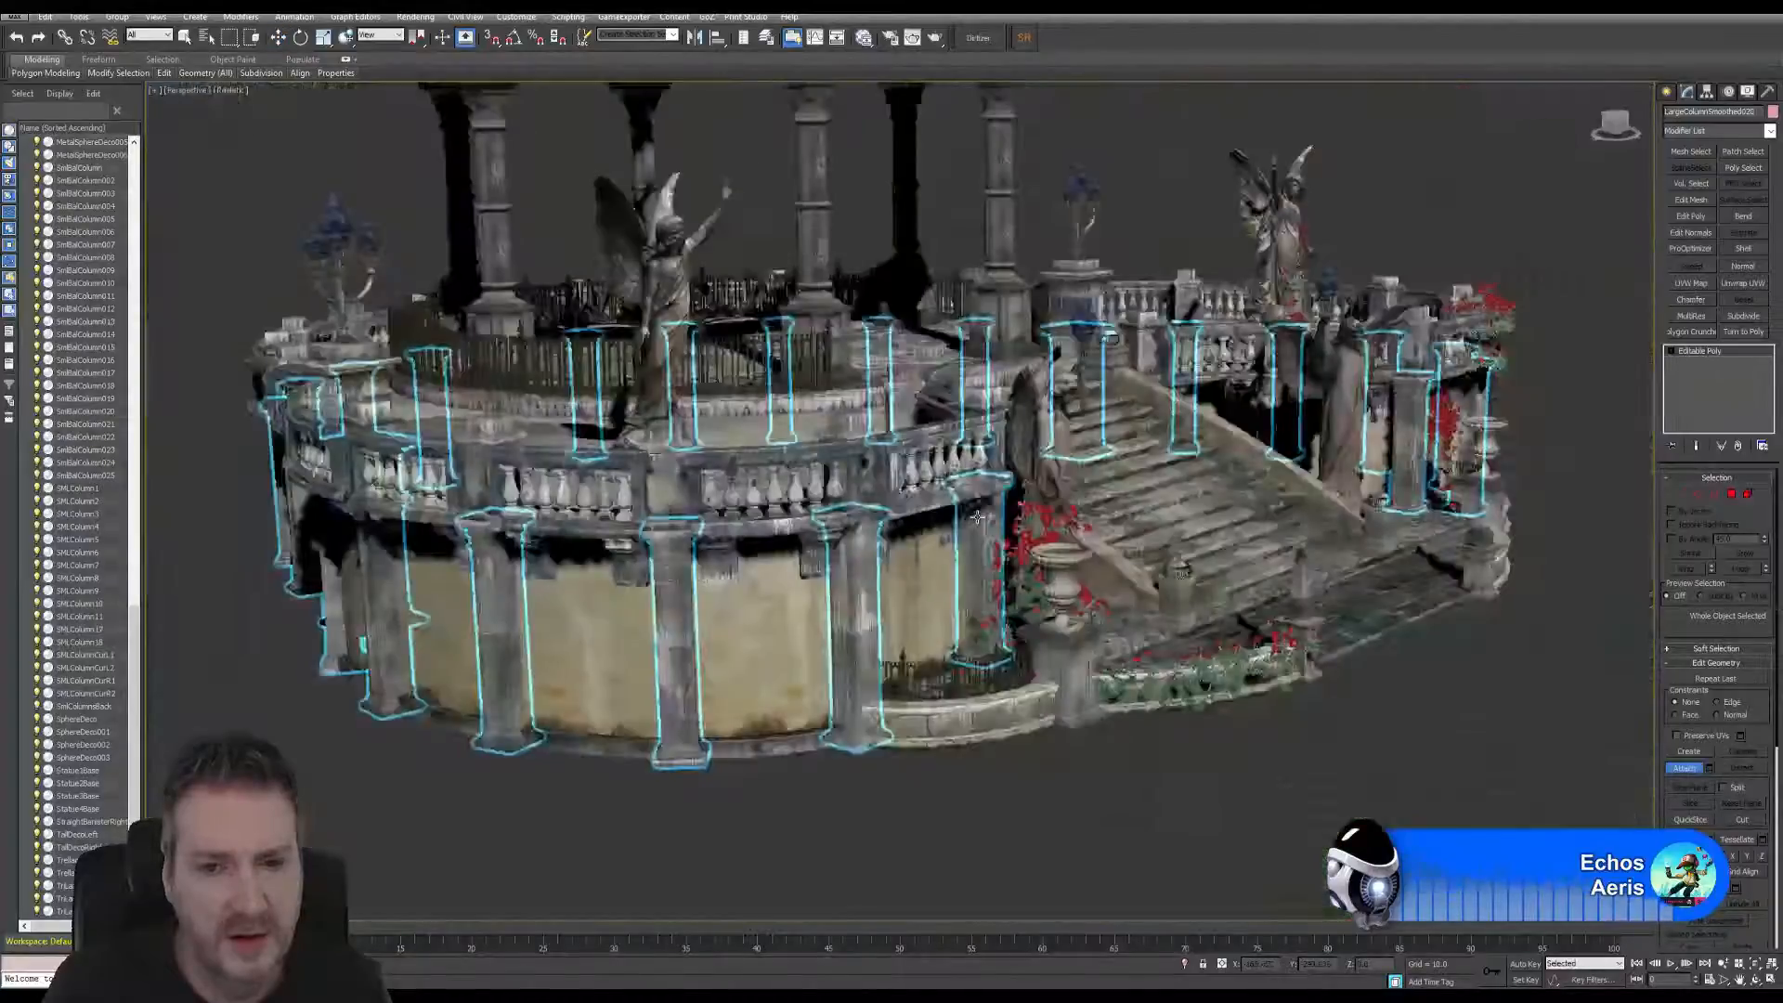
left_click(1755, 979)
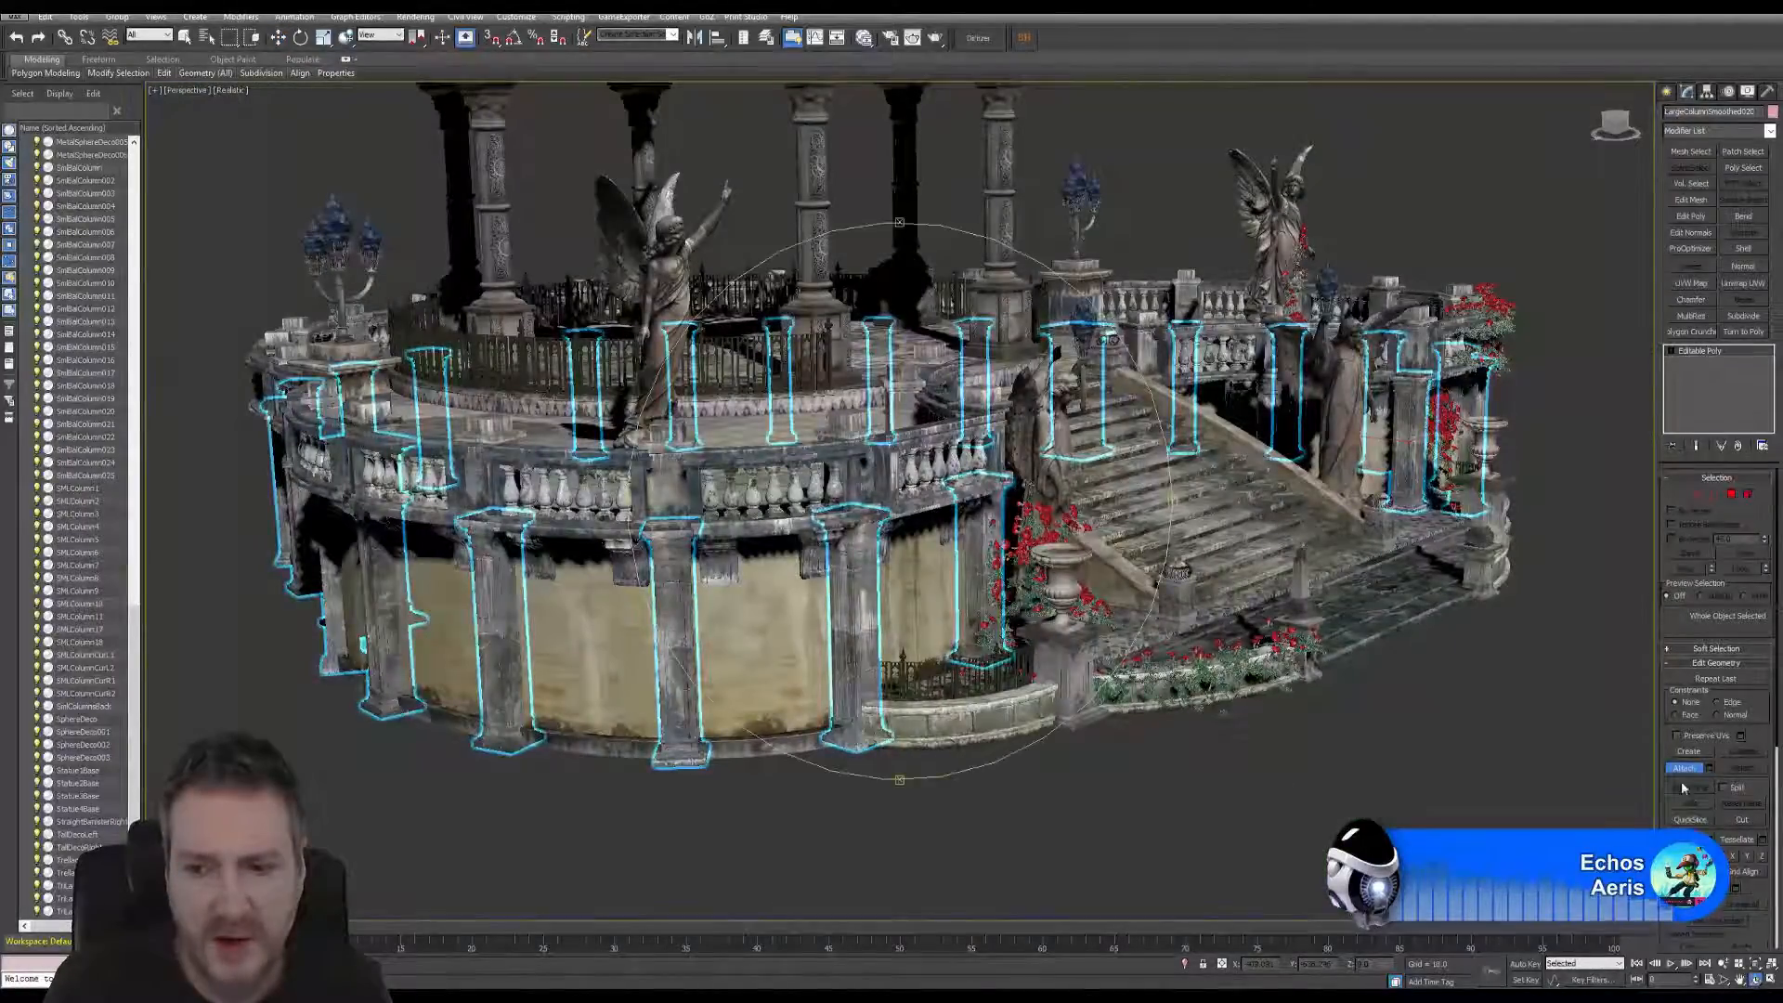
left_click_drag(986, 516, 936, 524)
scroll(1113, 520, "up", 3)
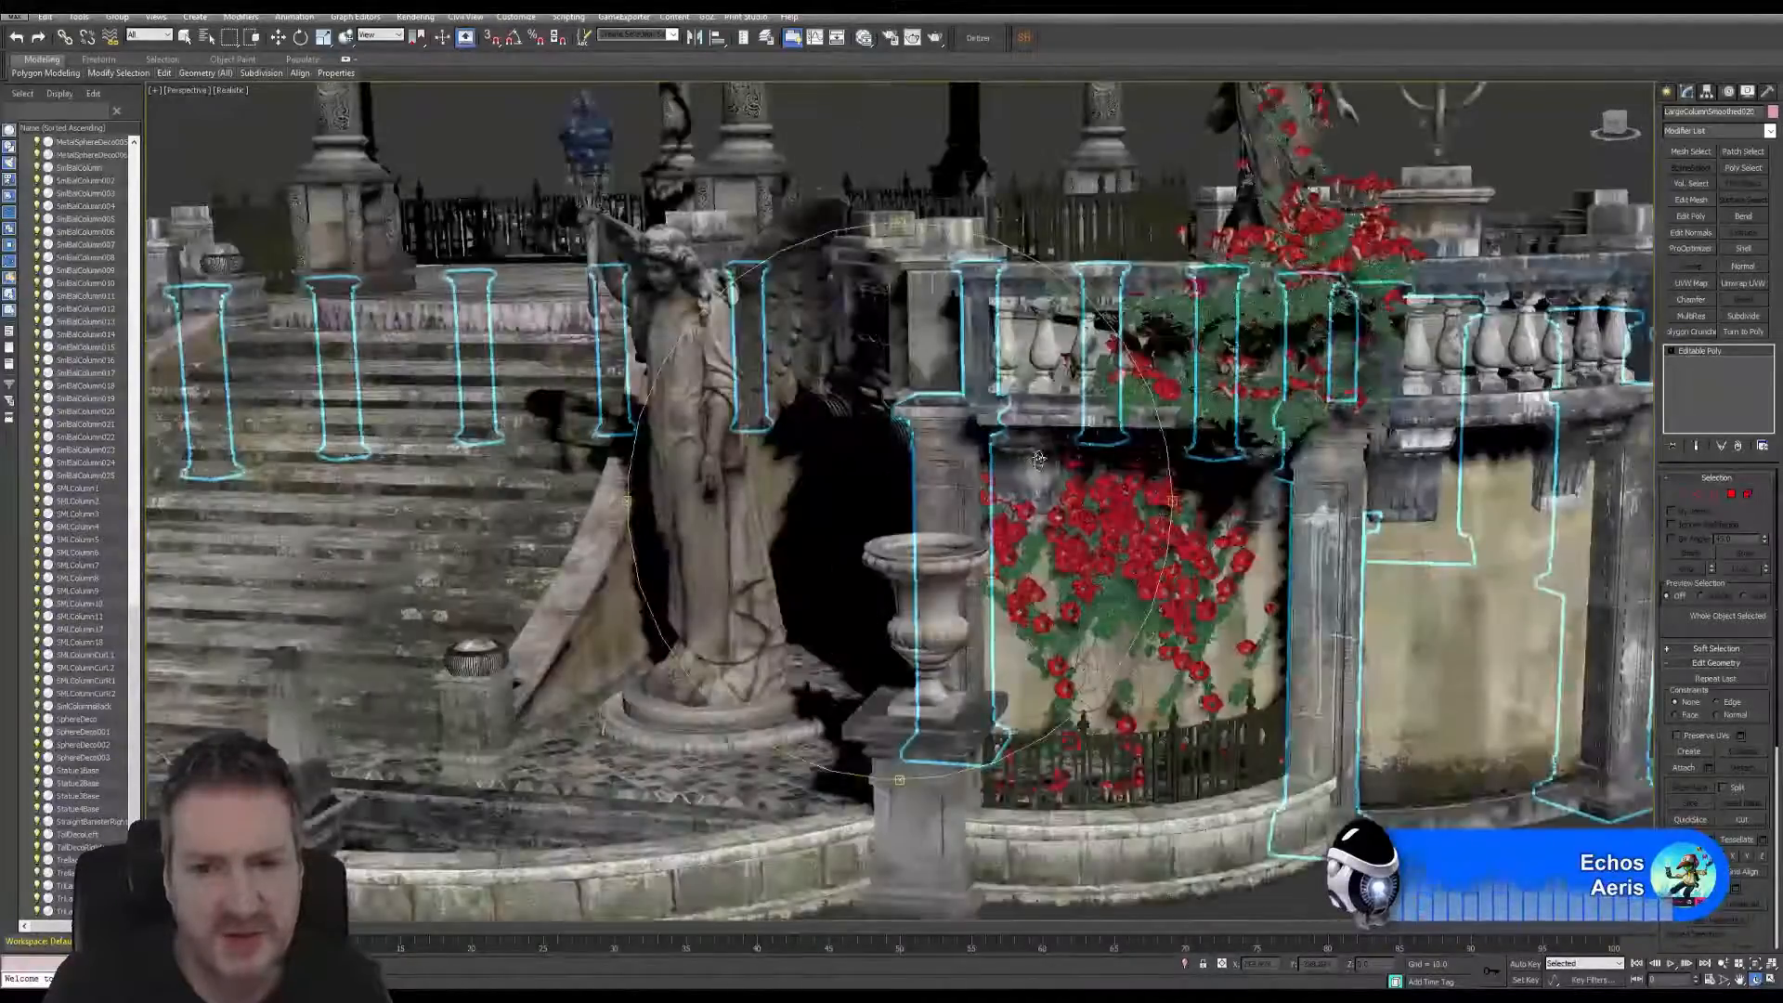
scroll(1059, 478, "up", 2)
middle_click_drag(1012, 455, 992, 452)
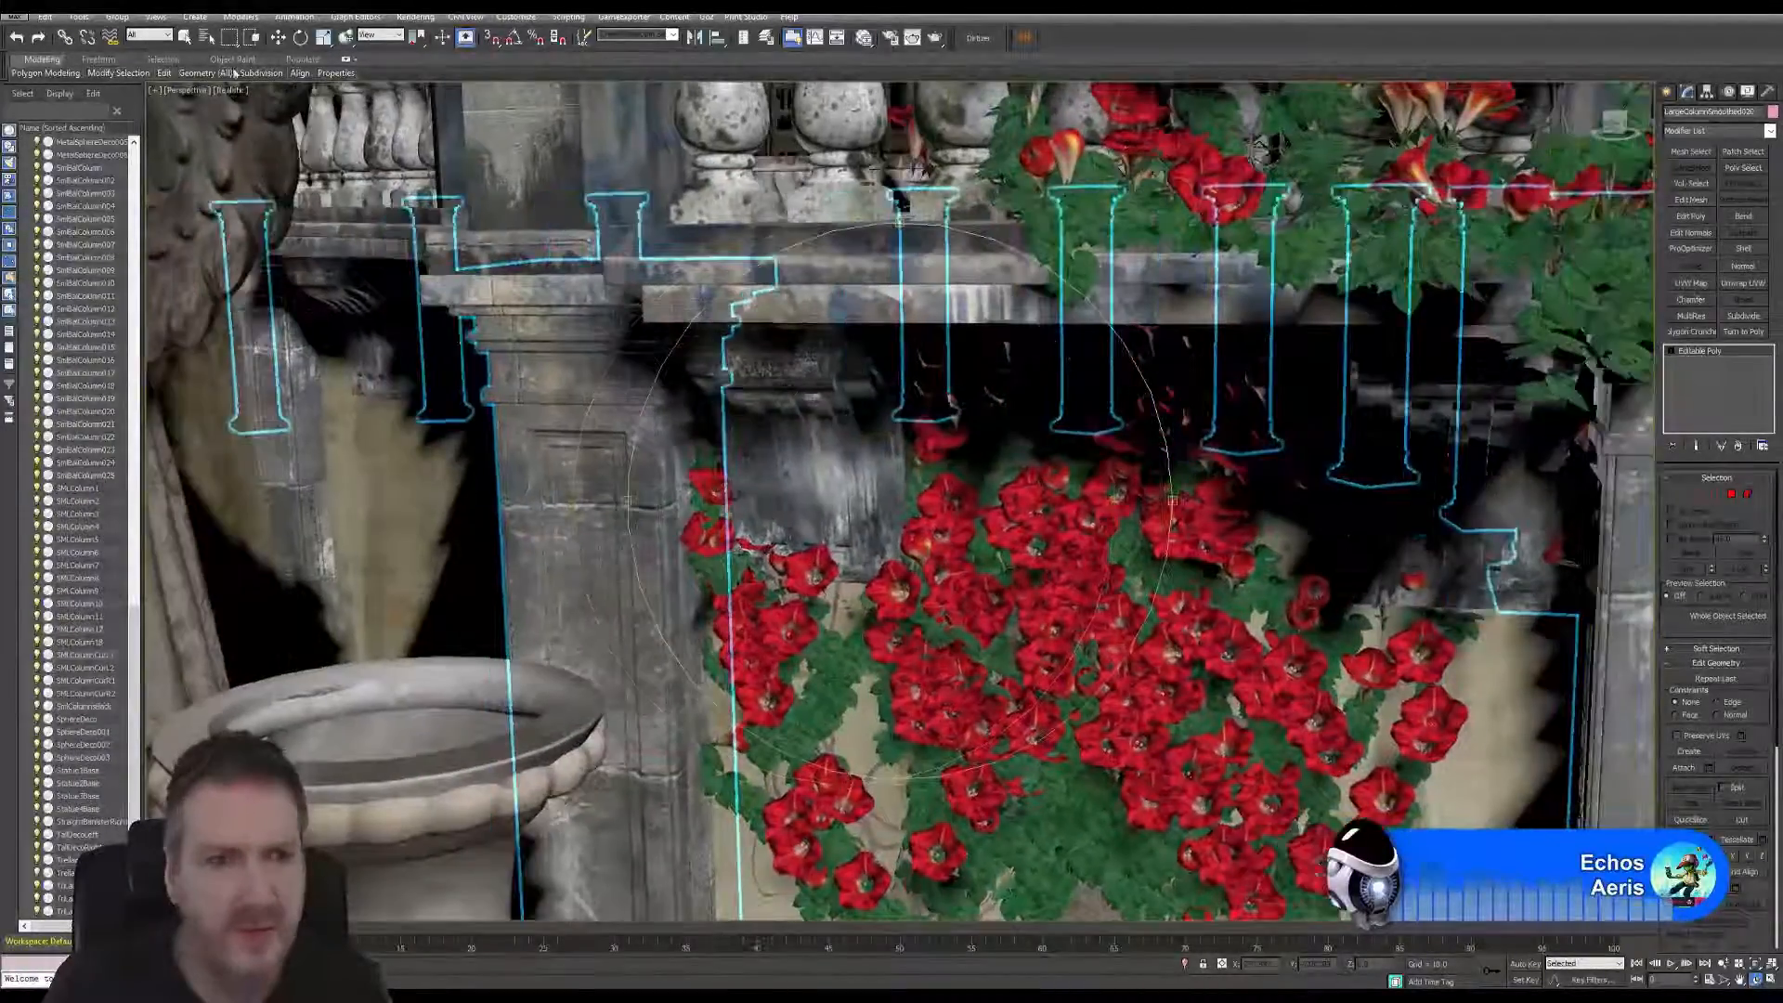
left_click(185, 37)
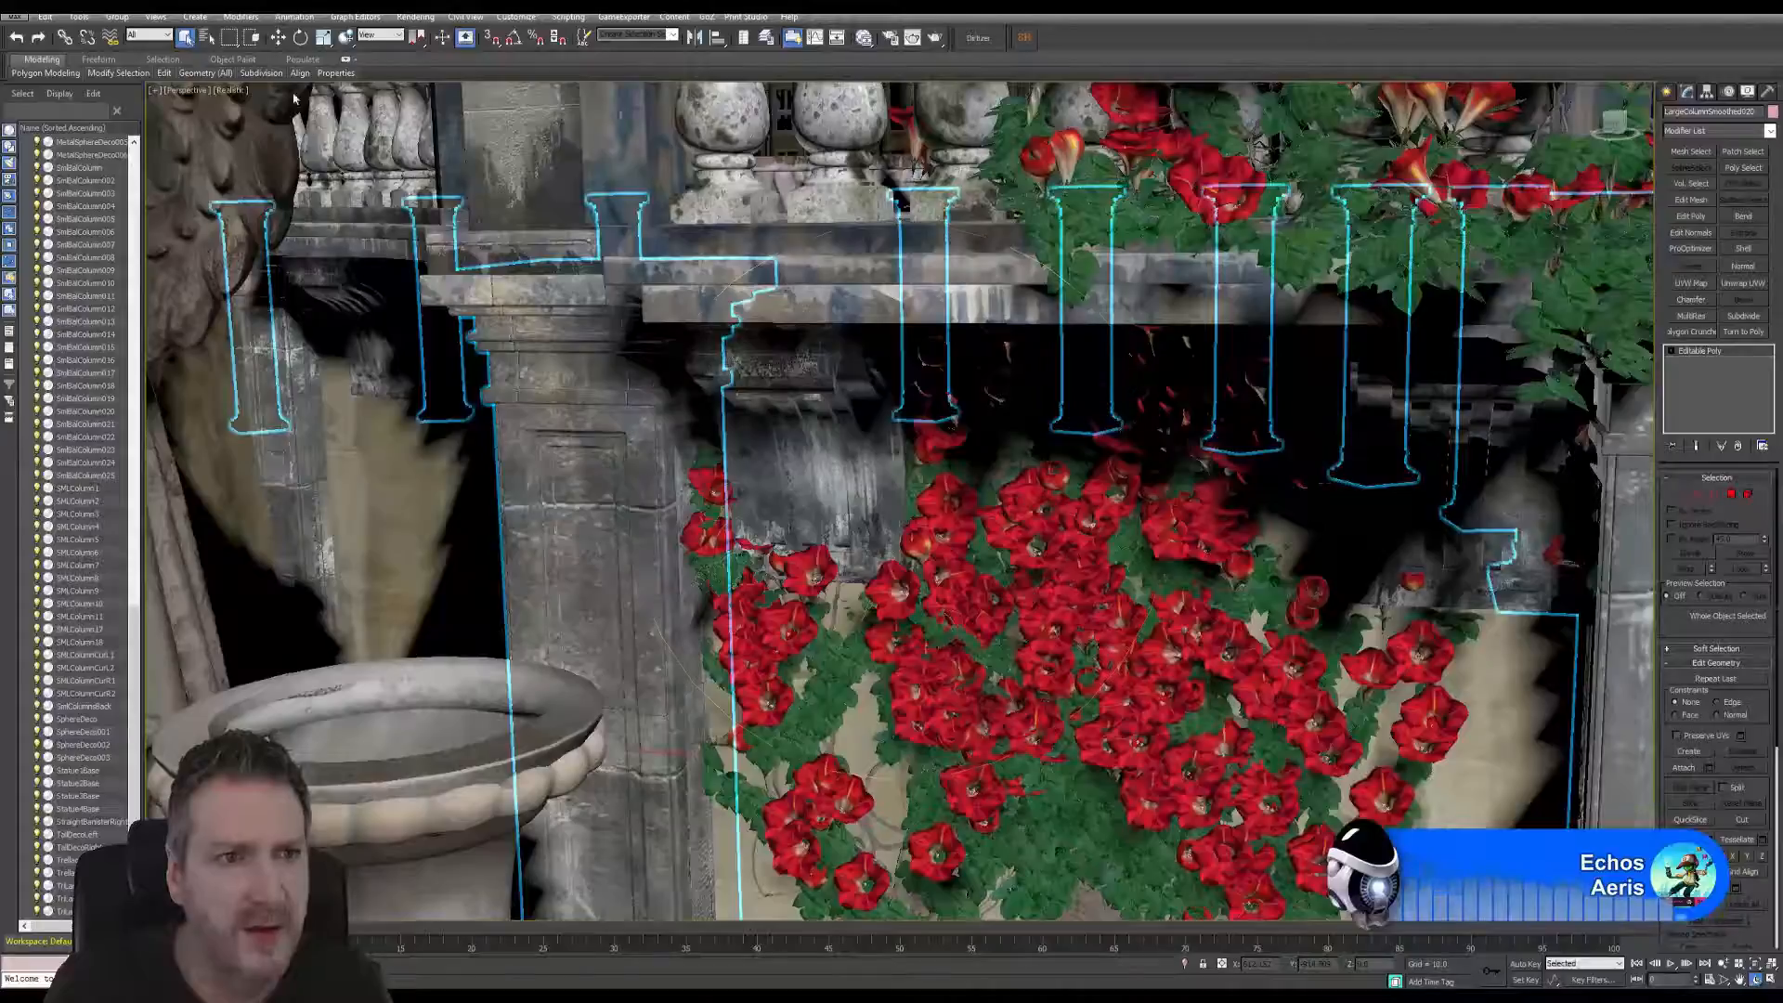
left_click(842, 408)
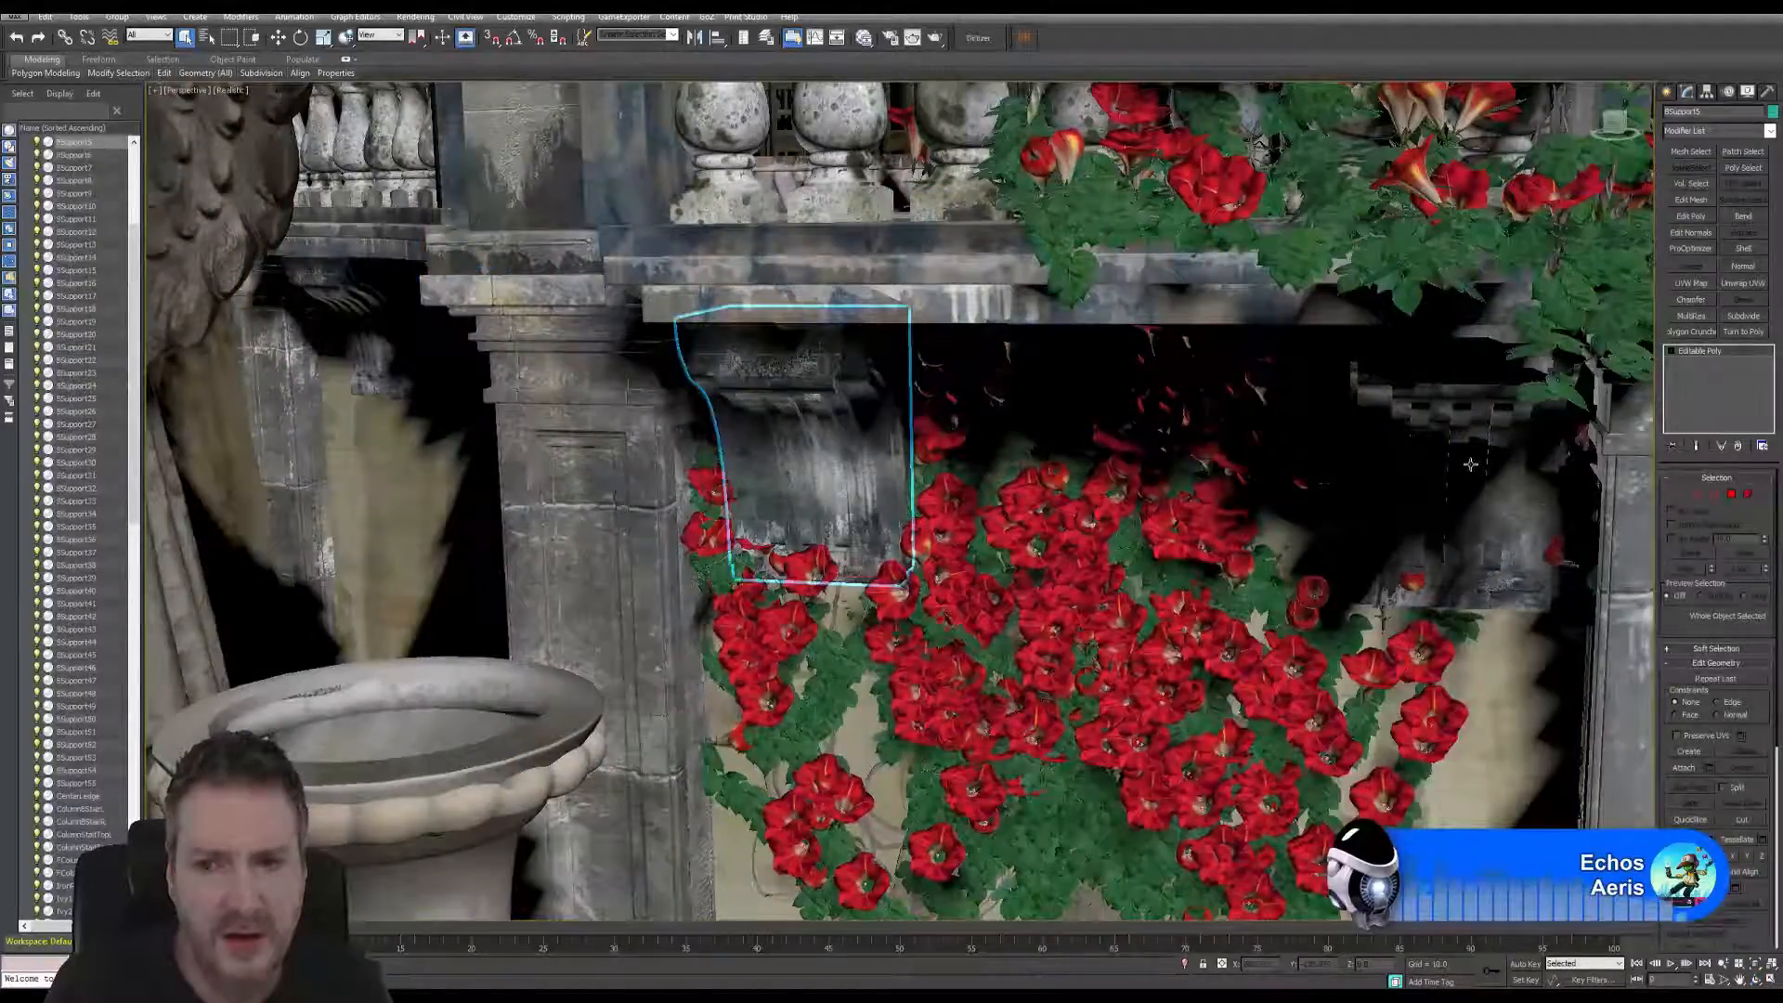
left_click(1684, 768)
left_click(1453, 406)
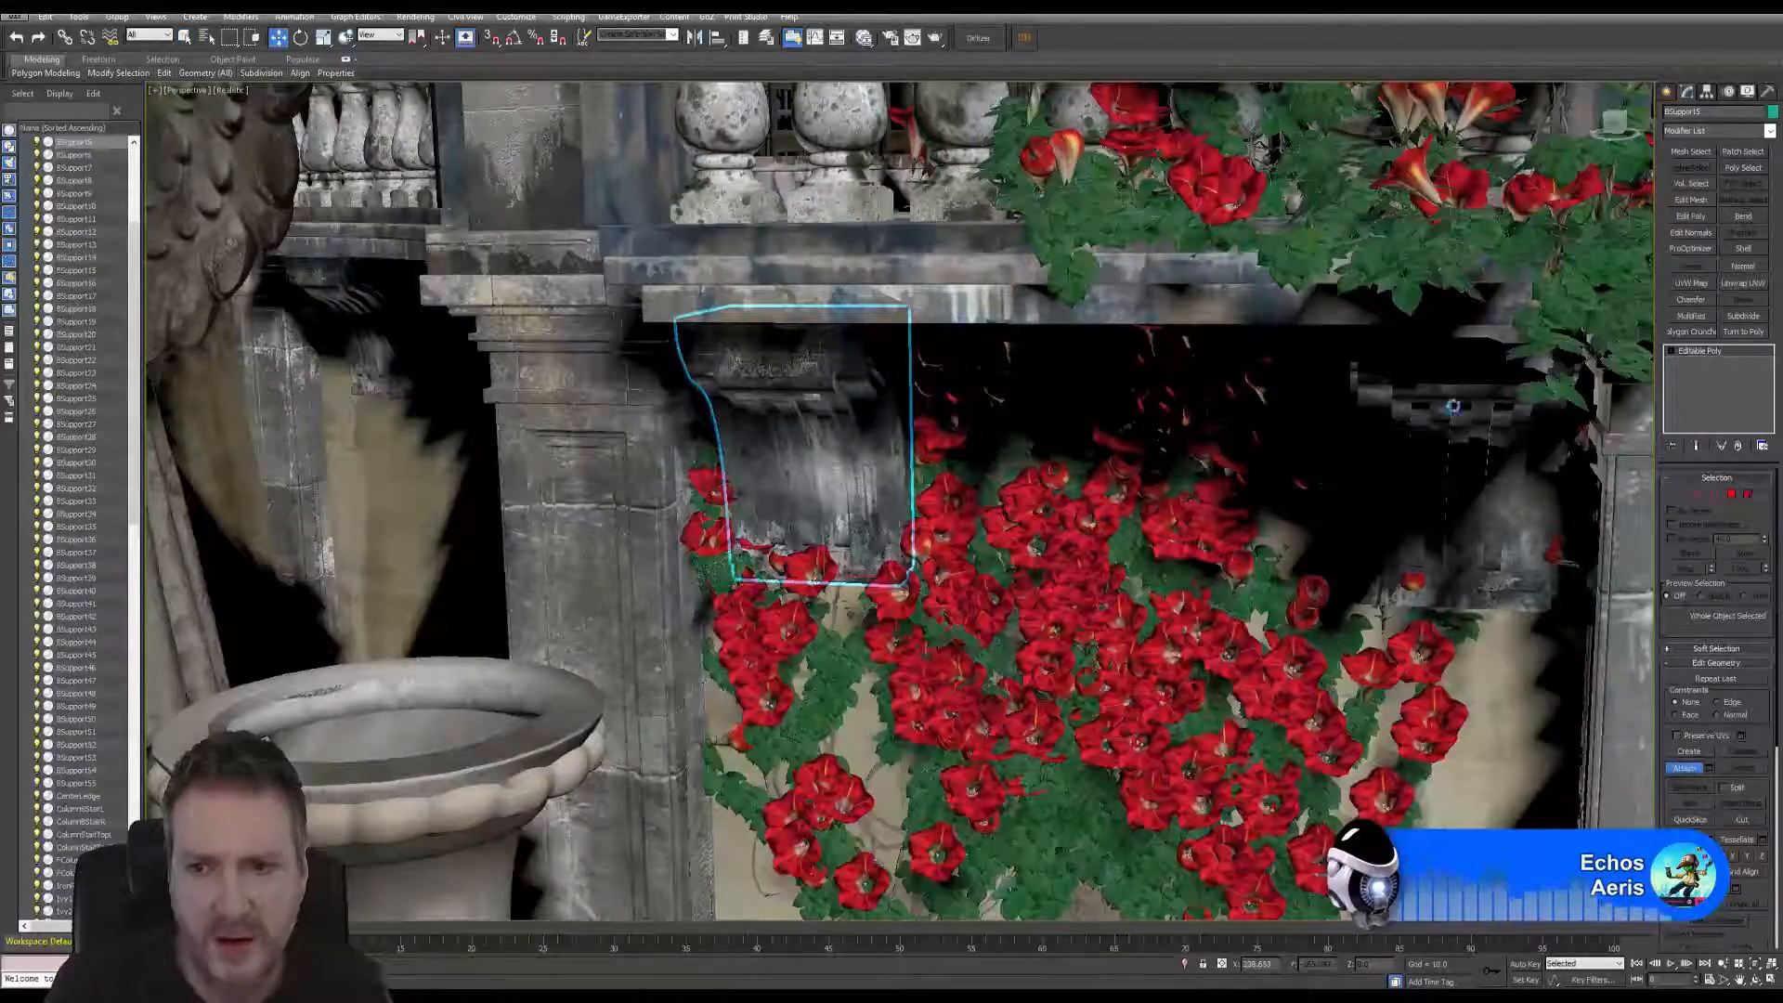
left_click(966, 476)
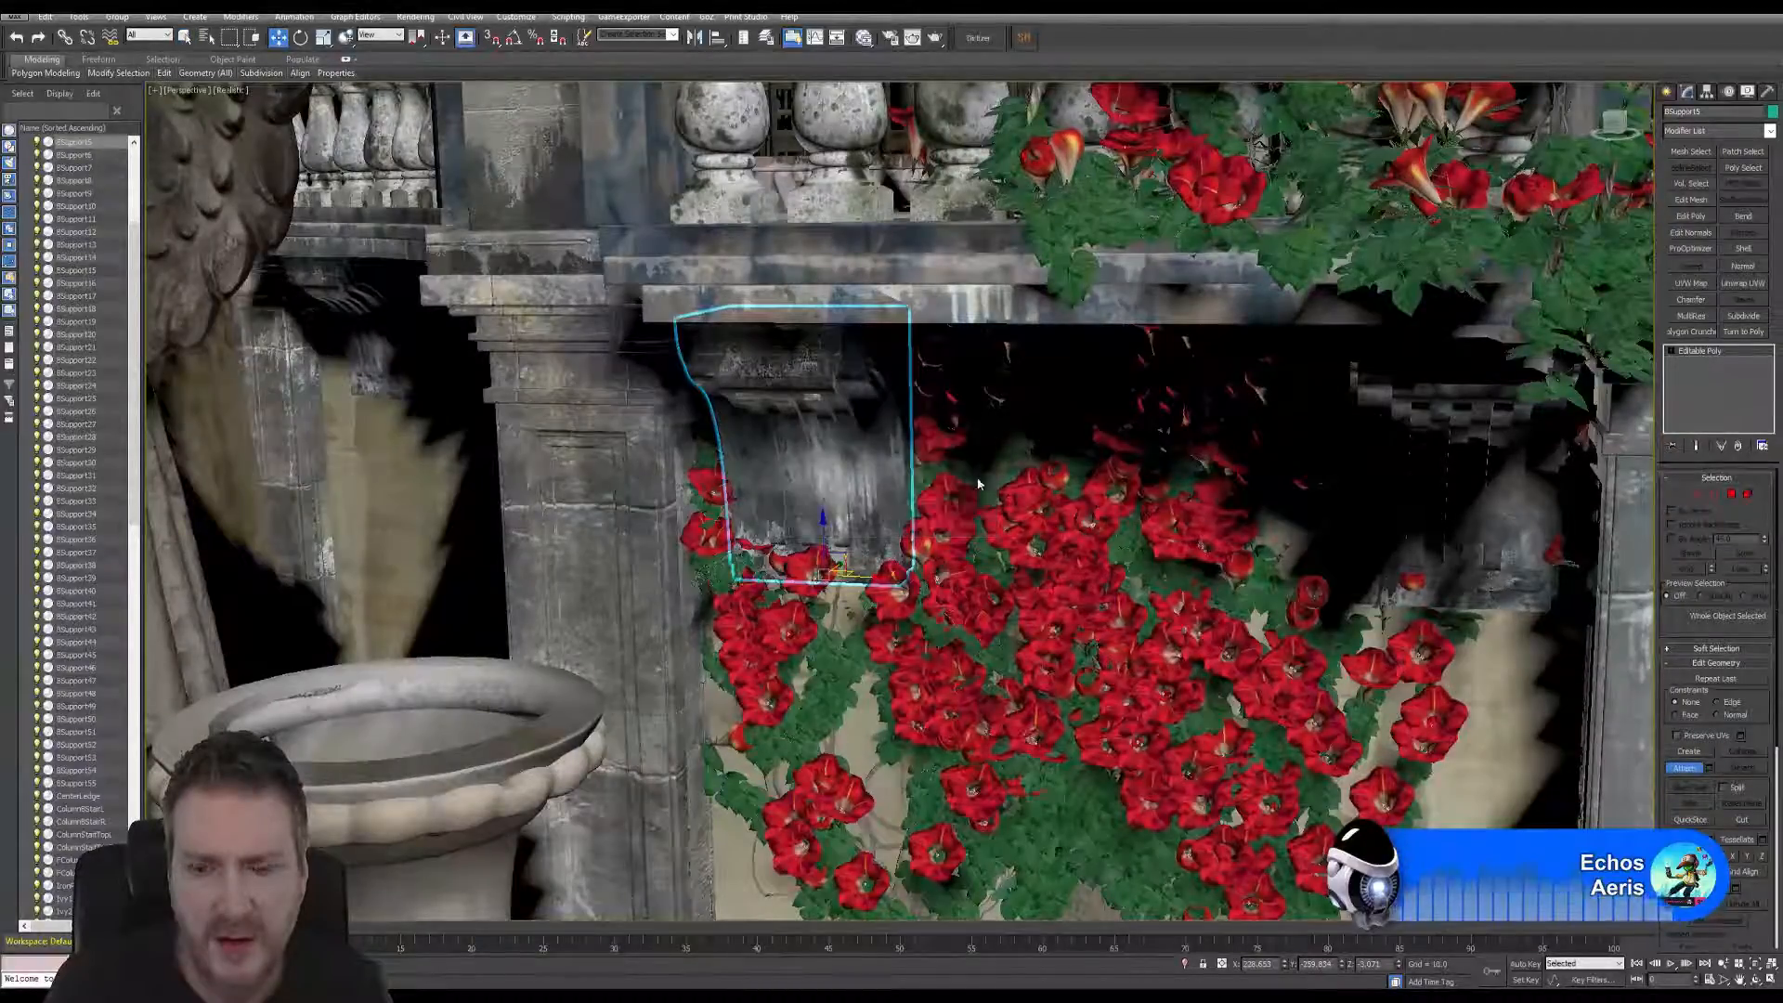
- Attach both support brackets of the first bay past the roses to the combined bracket object, matching material IDs to material
middle_click_drag(968, 478, 1152, 406, "alt")
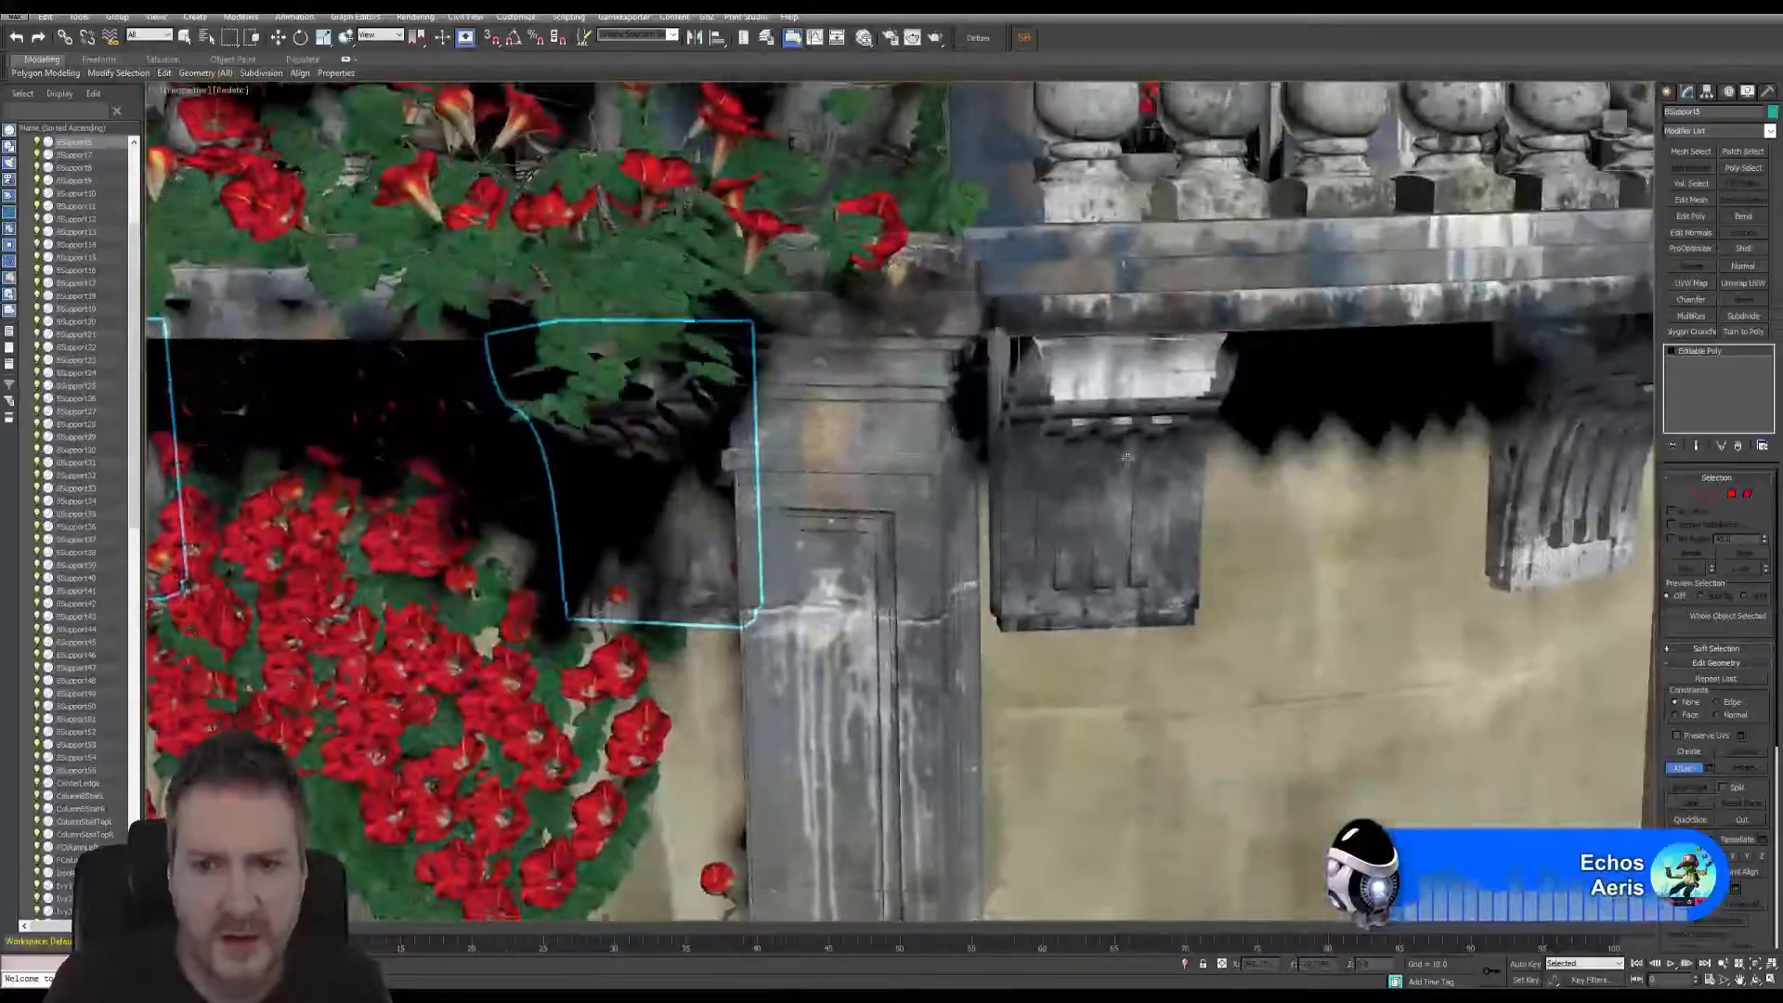
left_click(1152, 406)
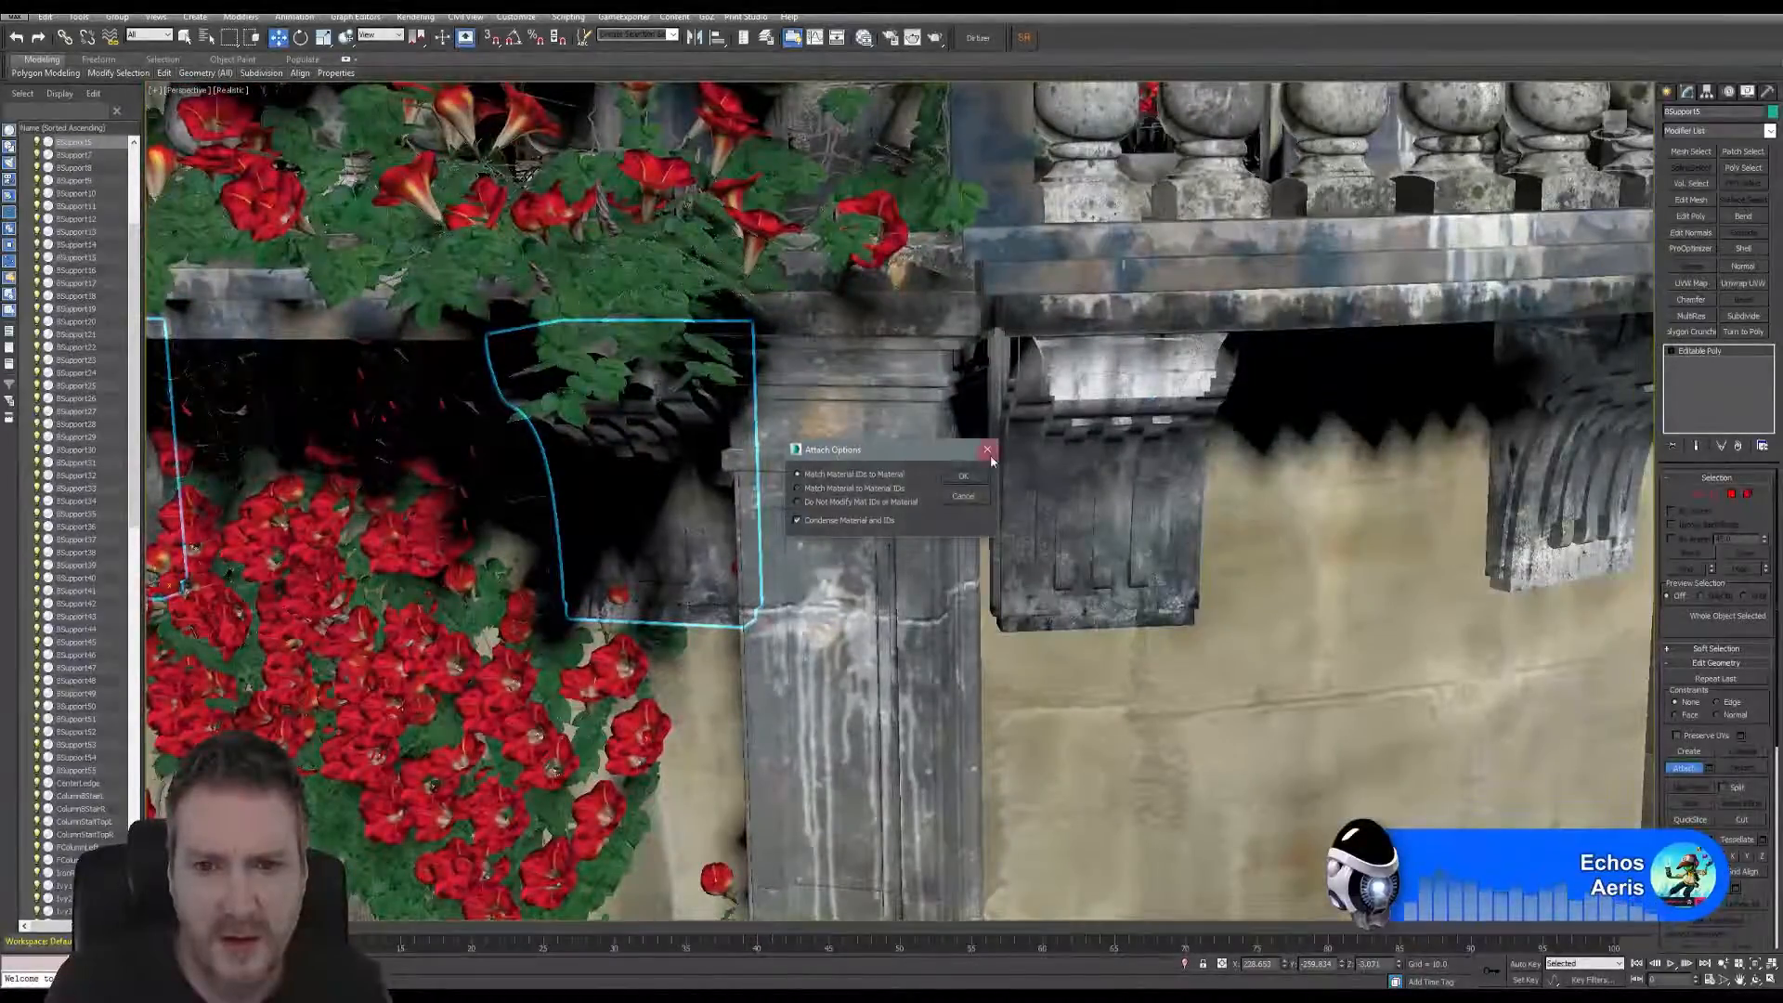
left_click(968, 476)
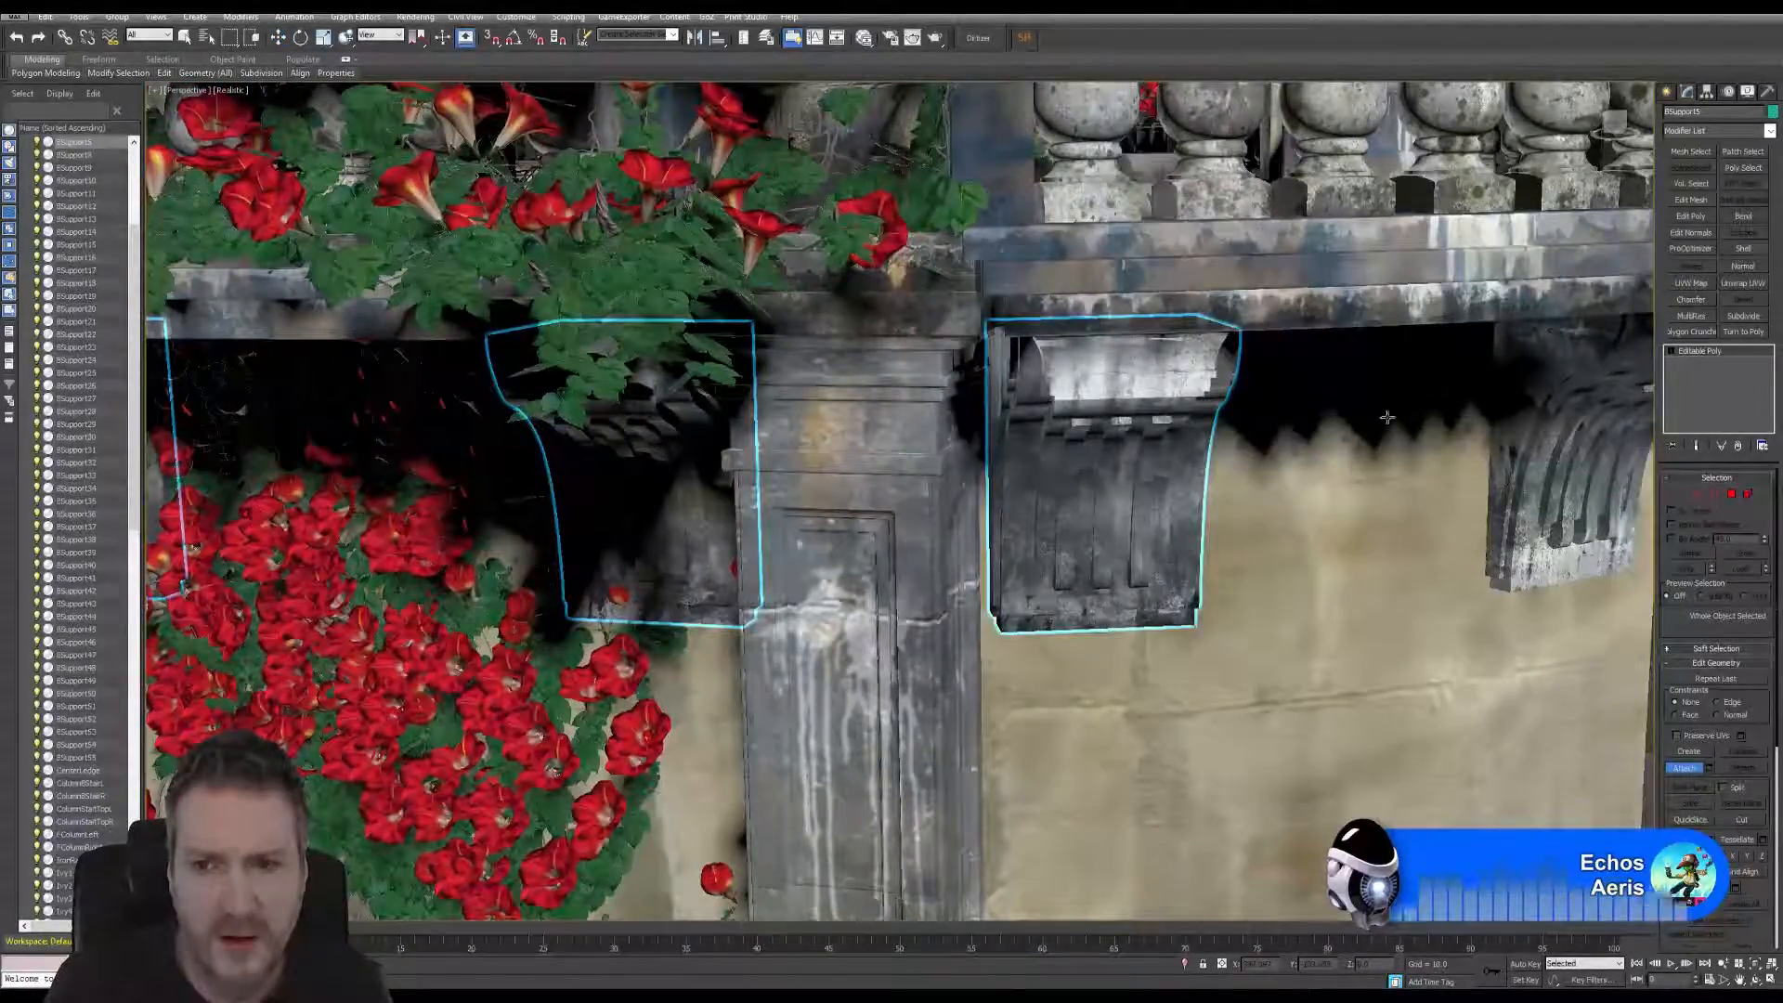
middle_click_drag(1350, 436, 1200, 399, "alt")
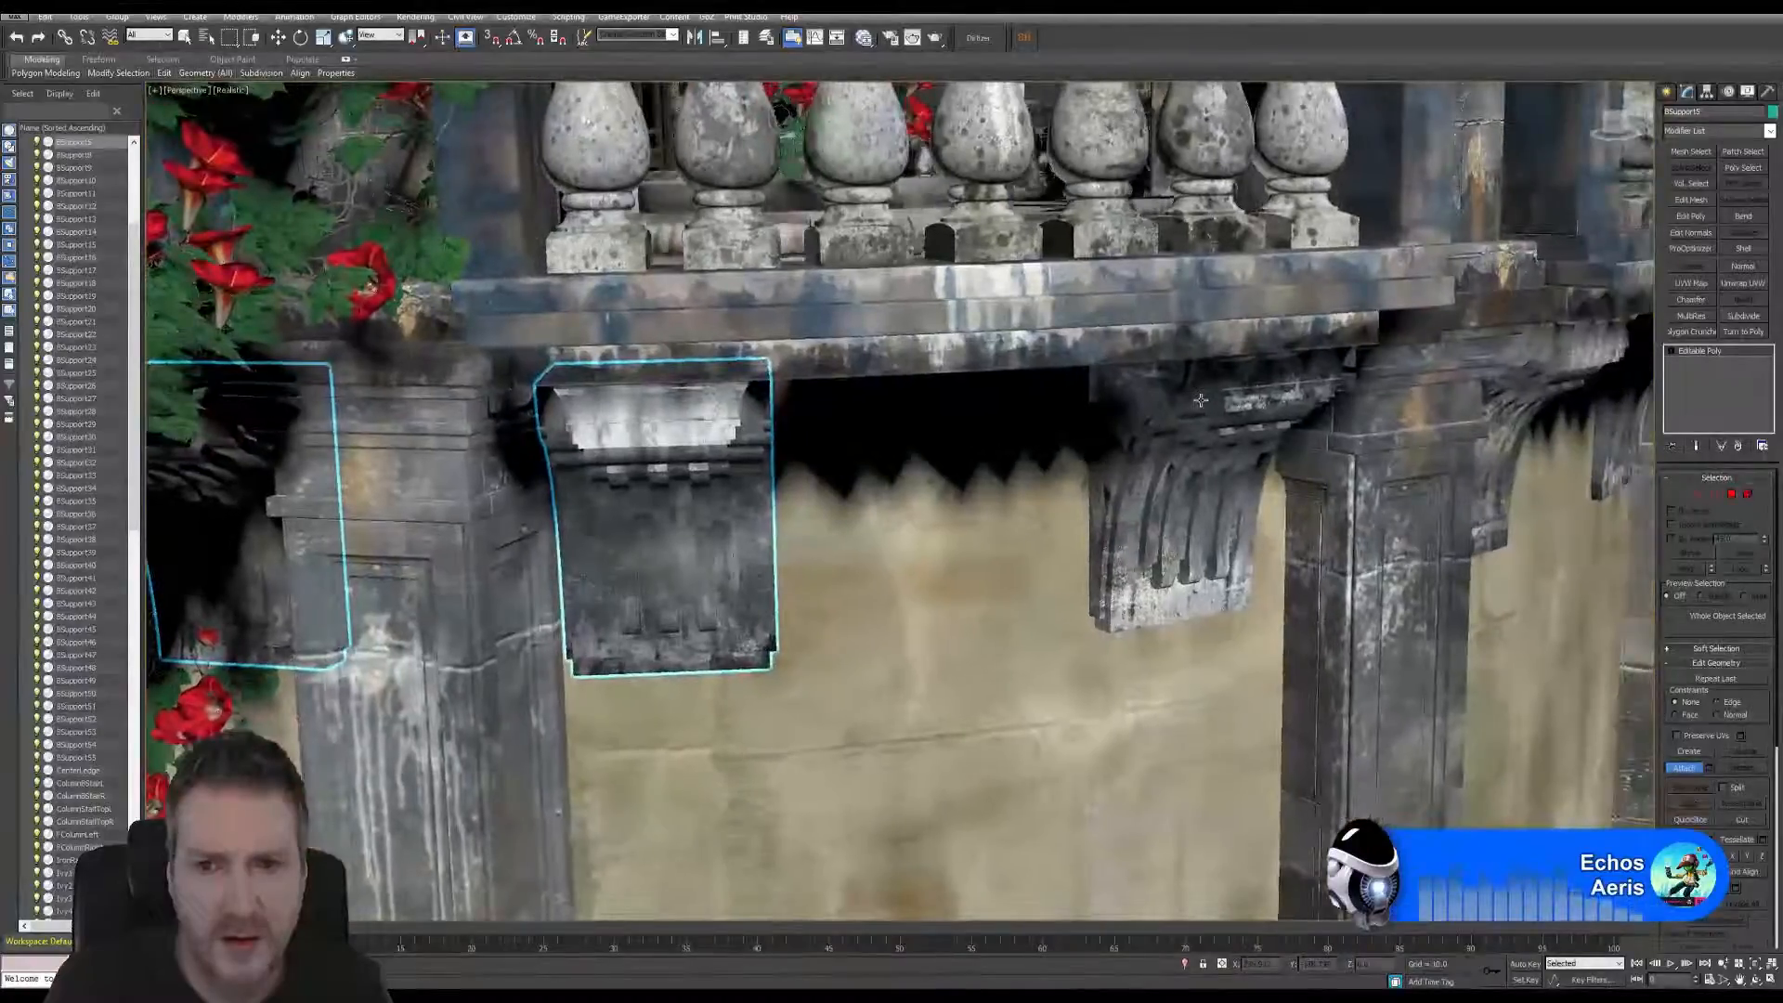
left_click(1200, 399)
left_click(971, 475)
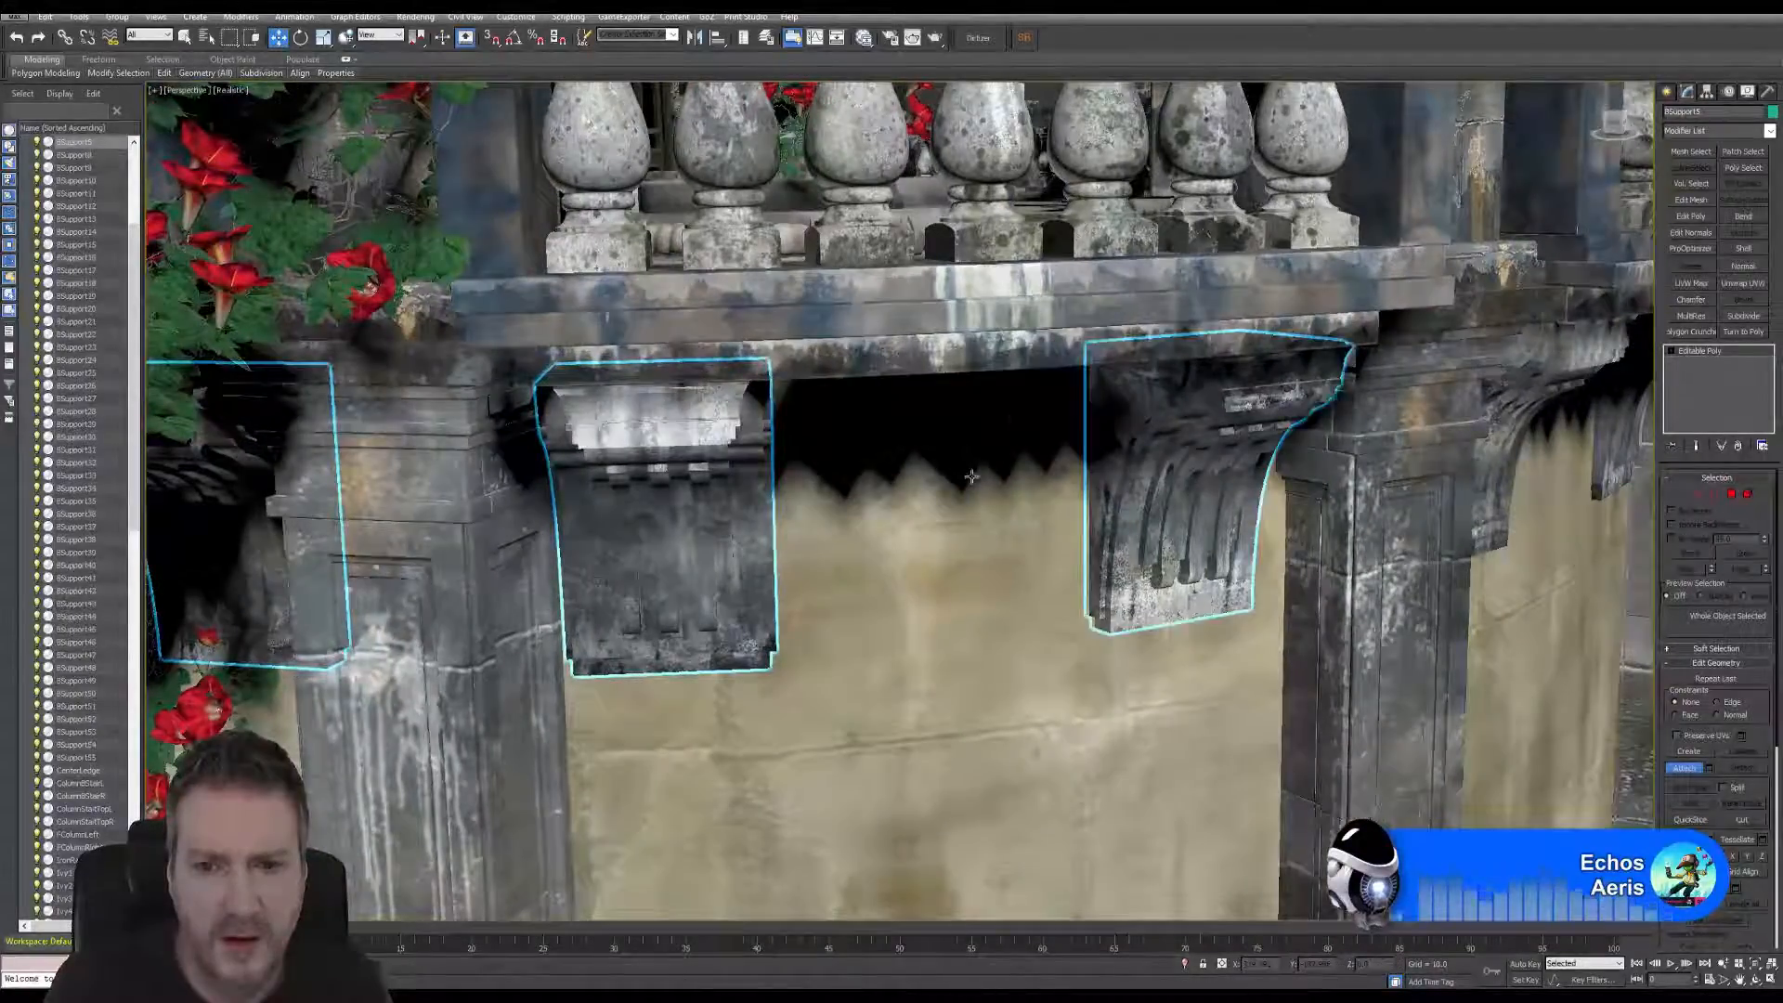
- Attach the two brackets under the ledge of the second bay past the roses, matching material IDs to material
middle_click_drag(971, 475, 1097, 401, "alt")
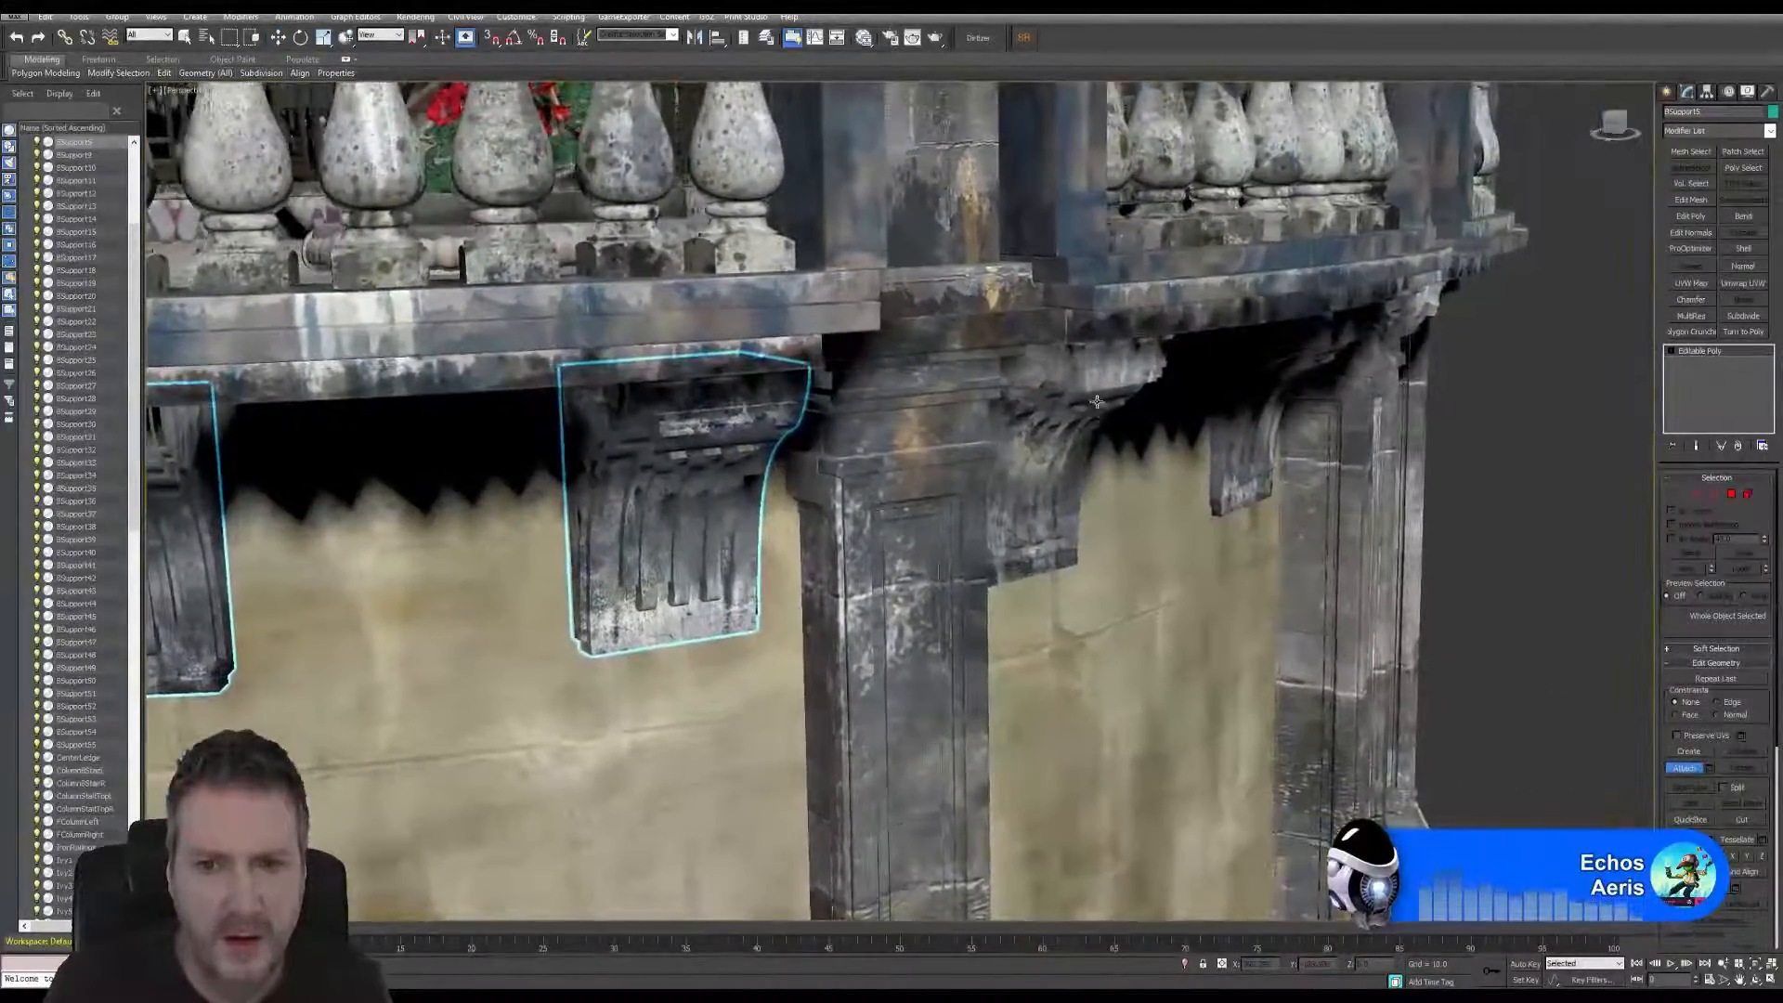
left_click(1103, 389)
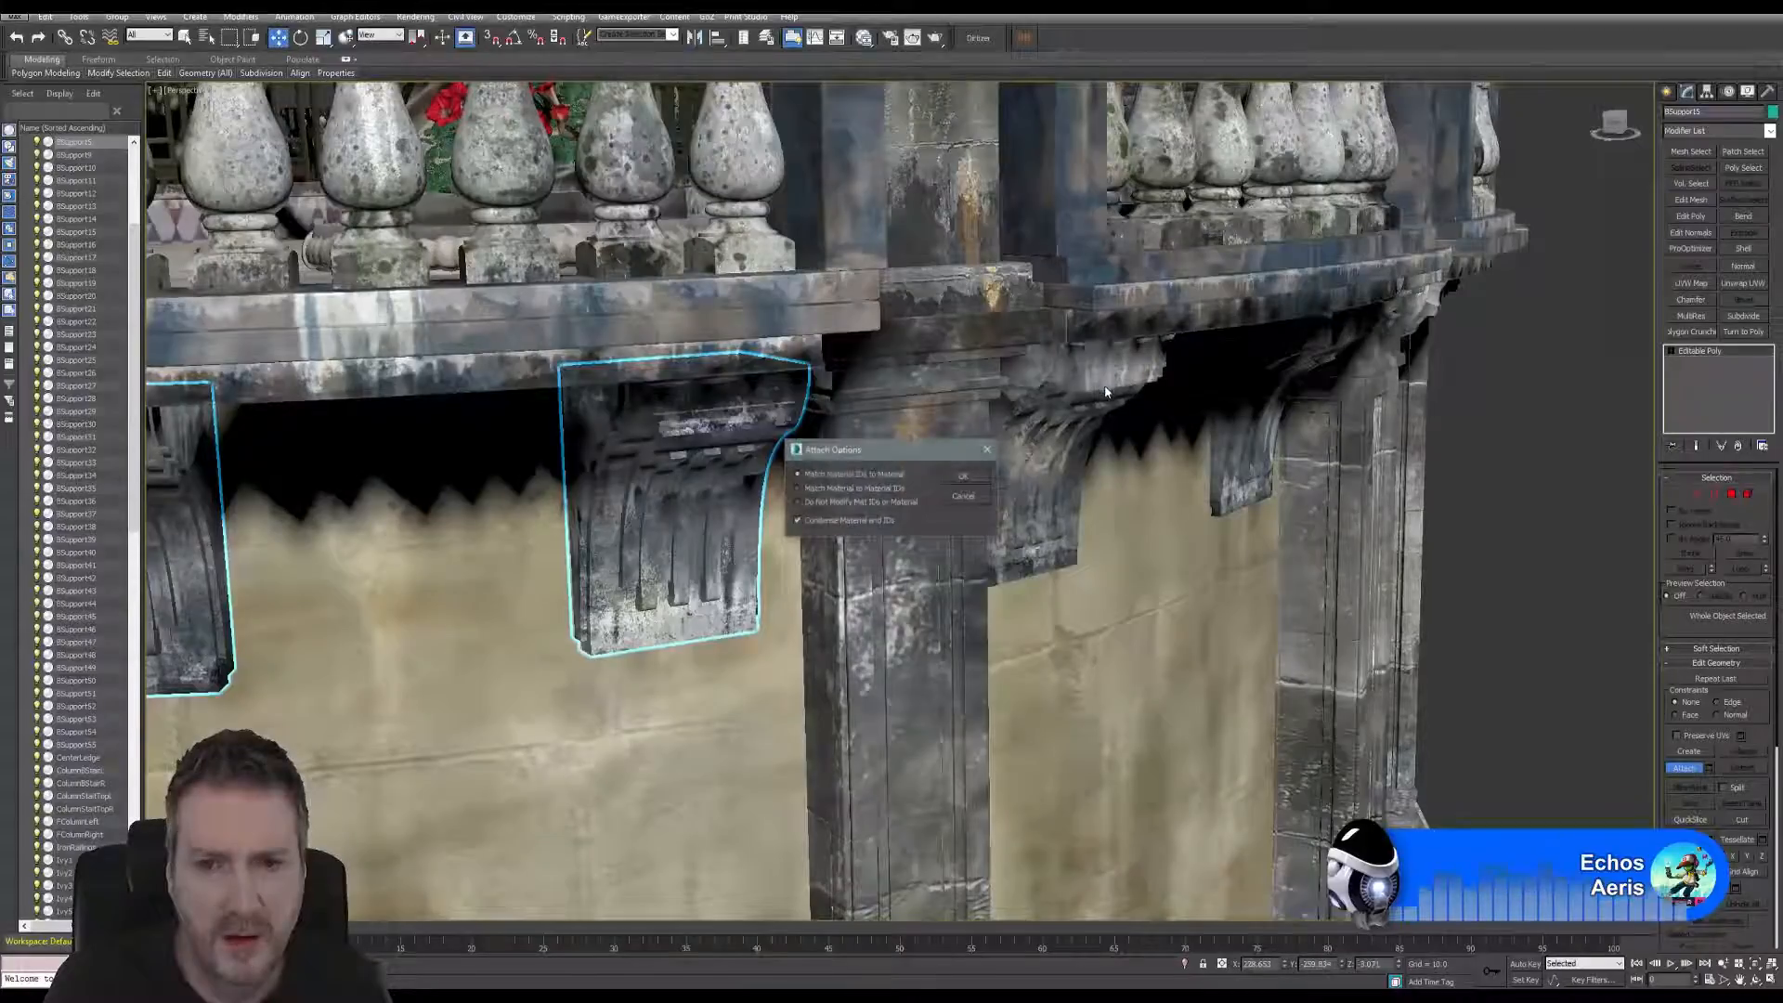
left_click(983, 475)
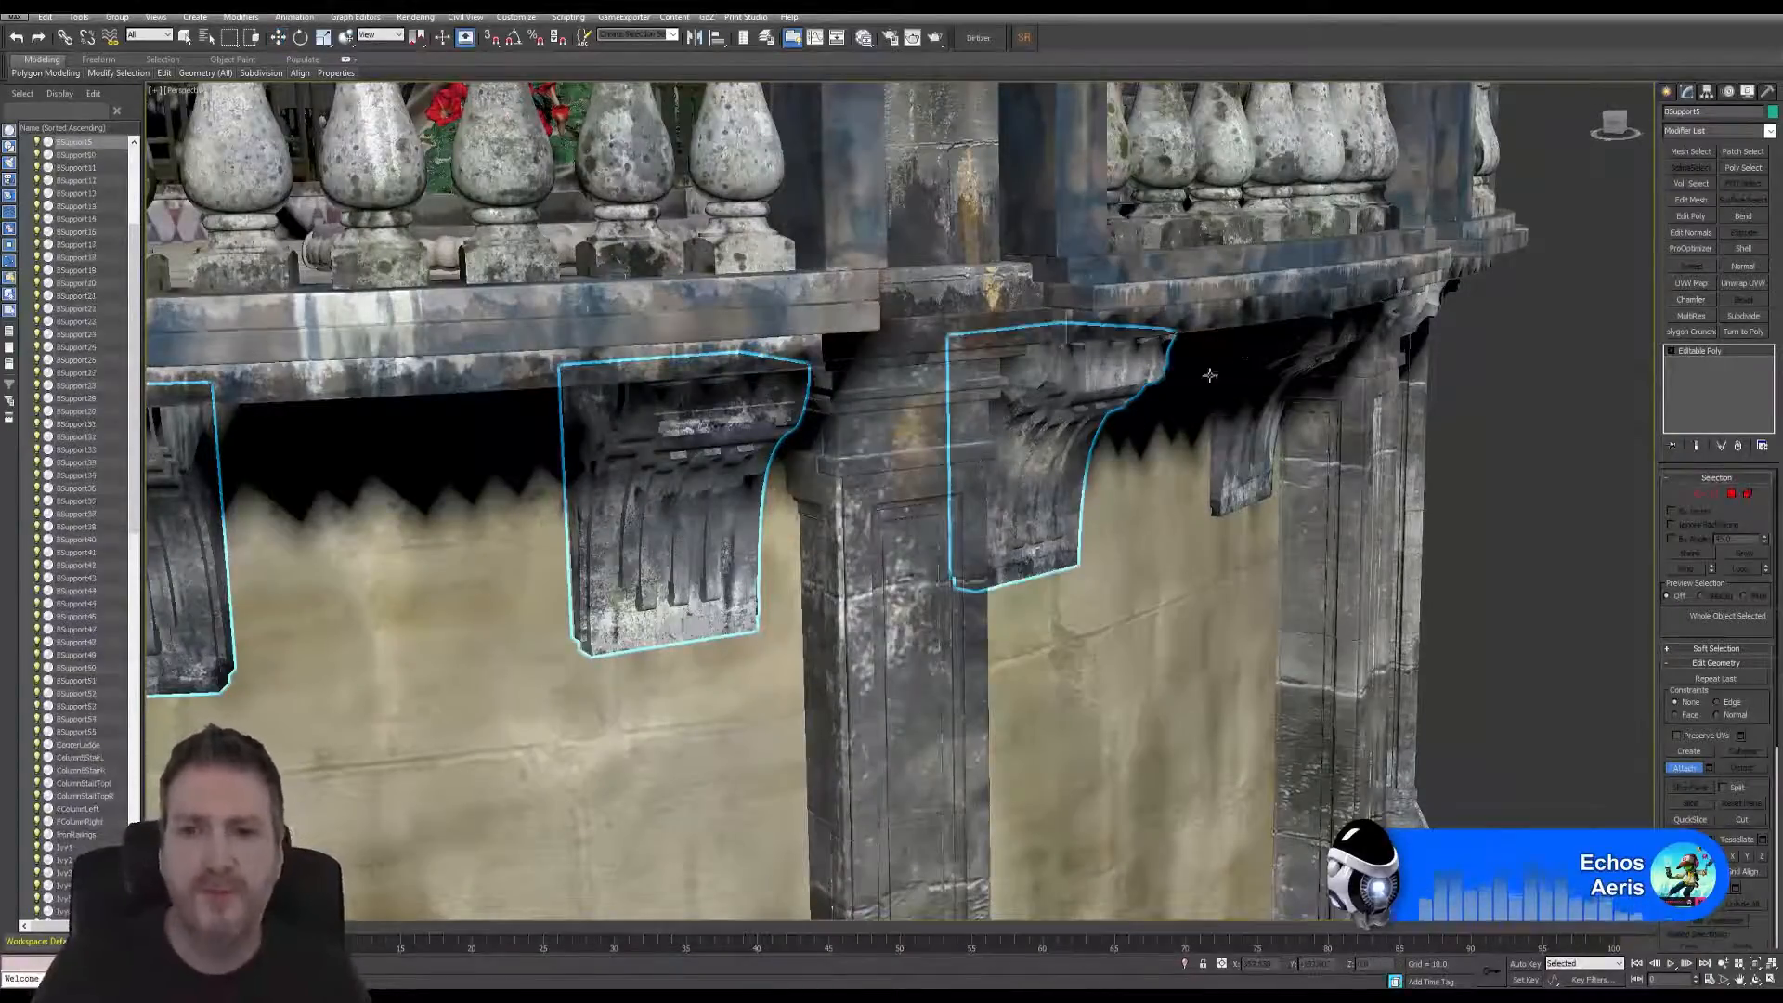
left_click(1281, 362)
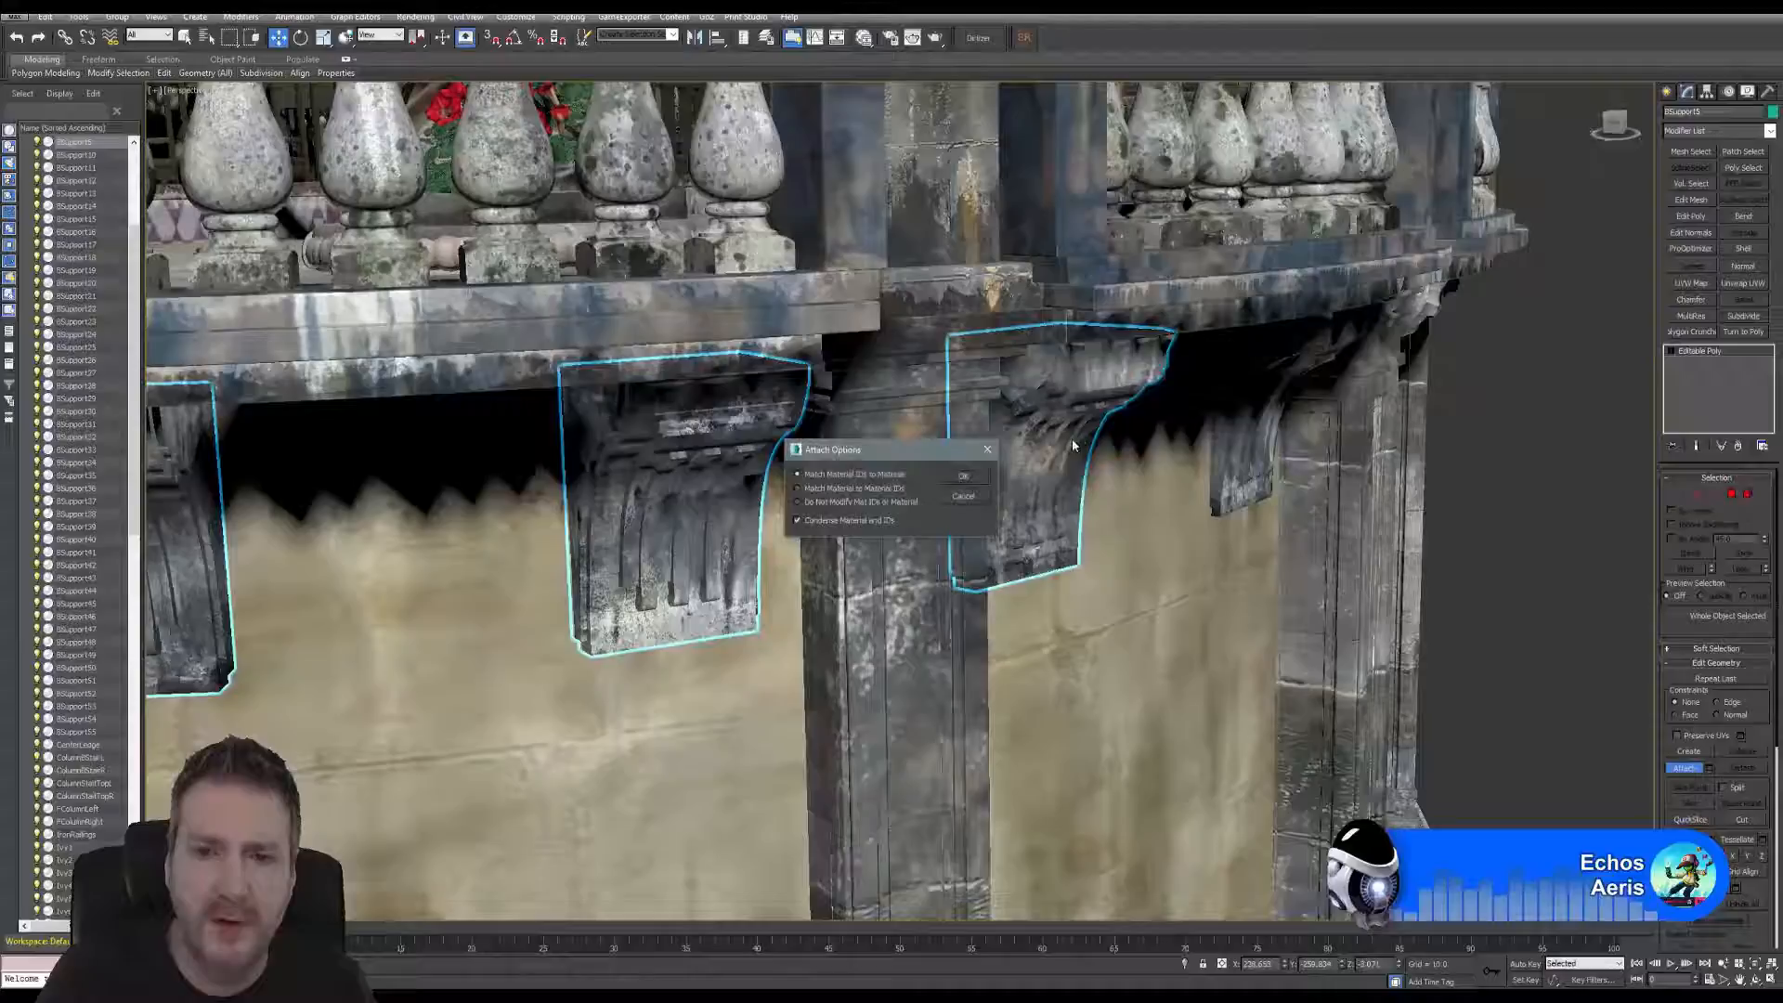
left_click(966, 477)
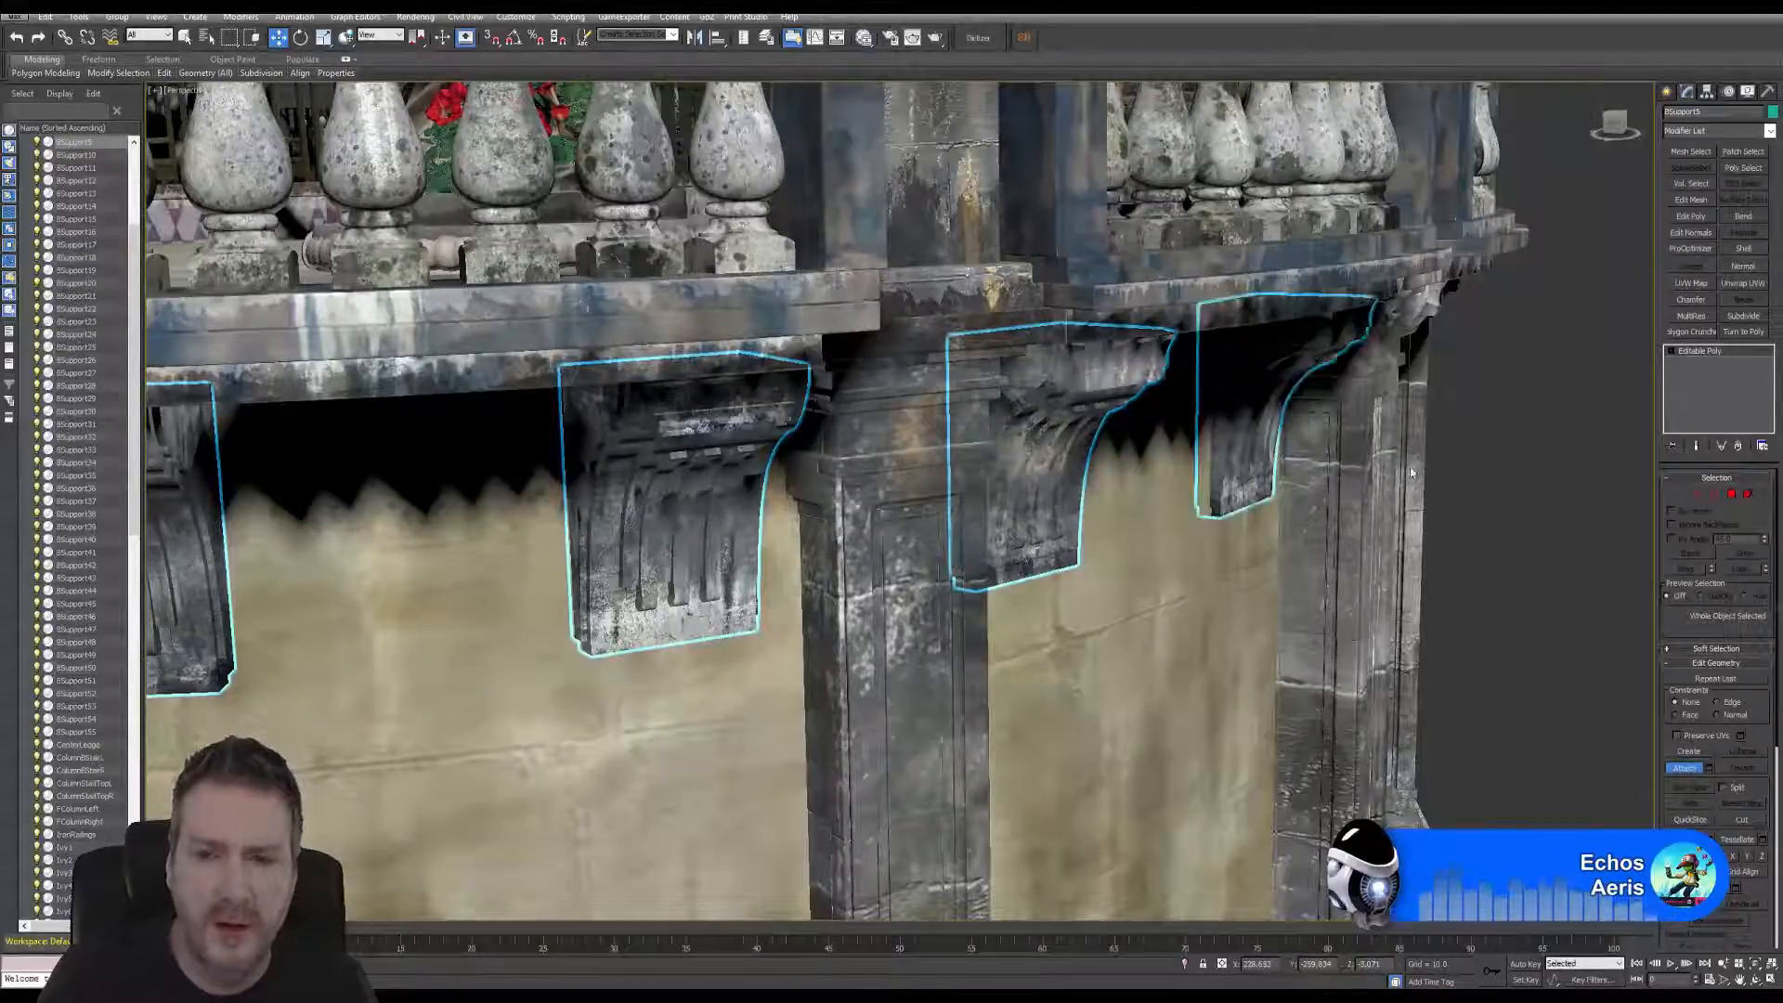
- Attach the two brackets in the third bay past the roses to the combined bracket object with the same material ID matching
left_click(1754, 979)
left_click_drag(886, 517, 1039, 489)
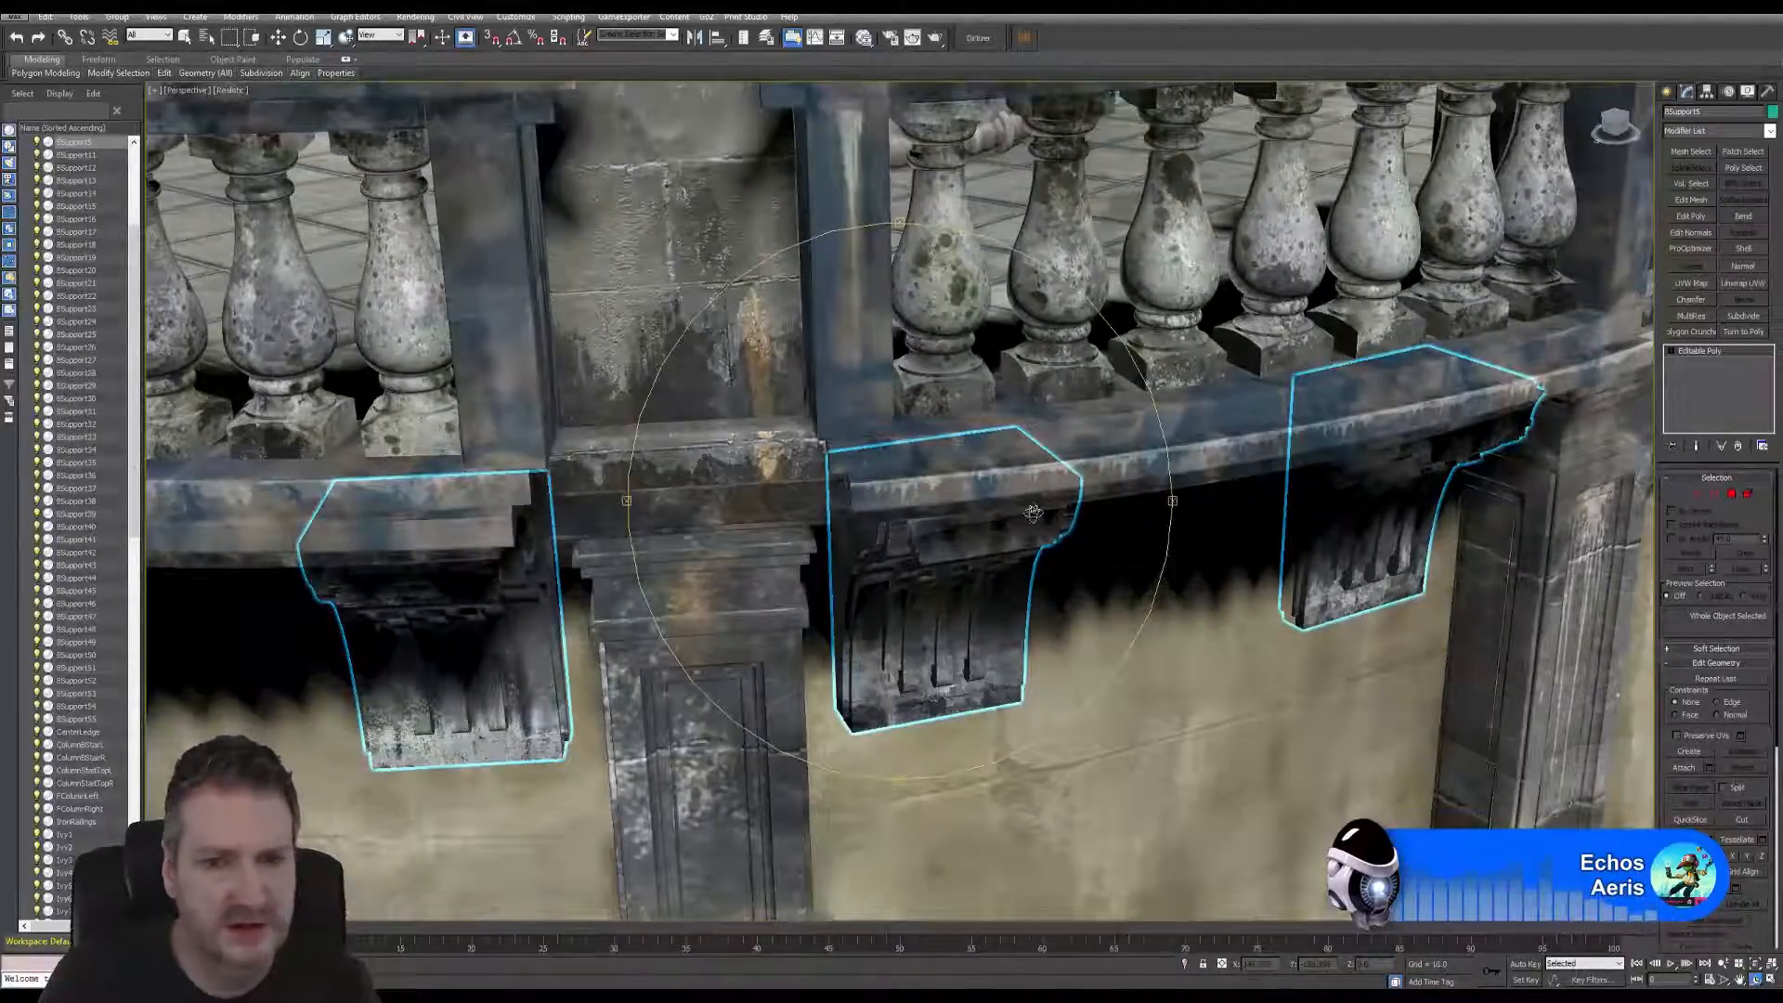
left_click_drag(1033, 513, 942, 453)
scroll(948, 464, "down", 4)
middle_click_drag(966, 494, 761, 457)
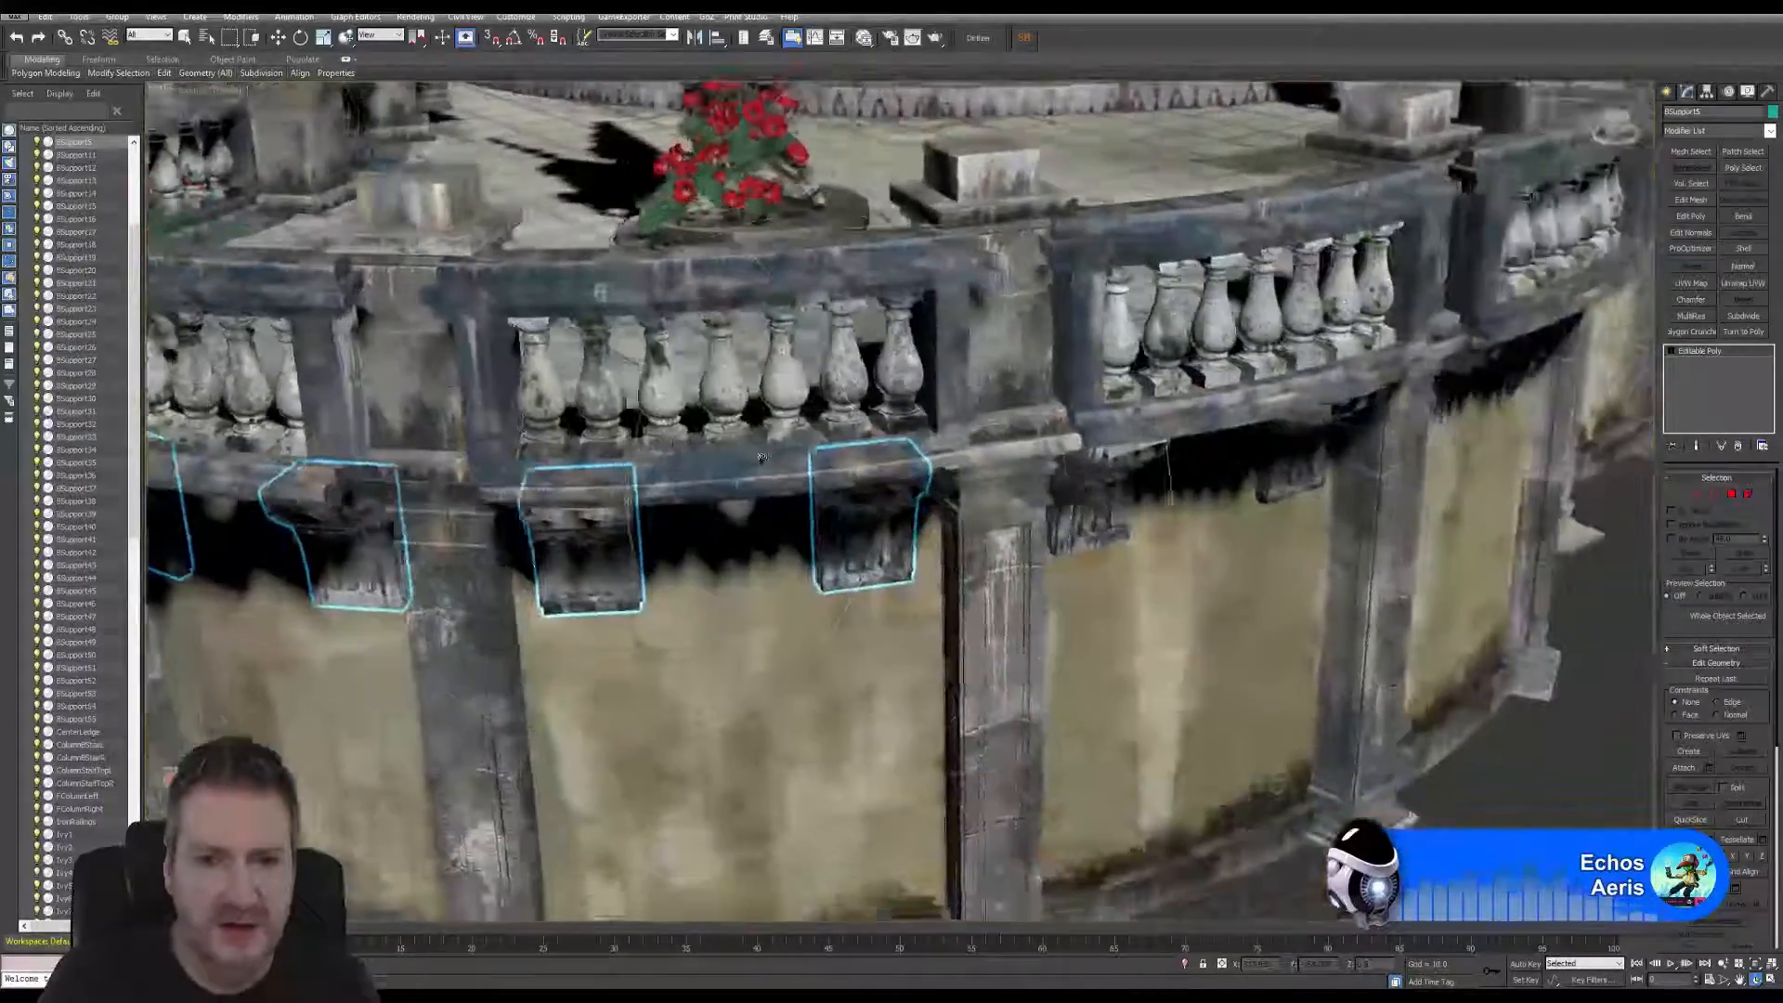
left_click_drag(762, 457, 932, 405)
key("Escape")
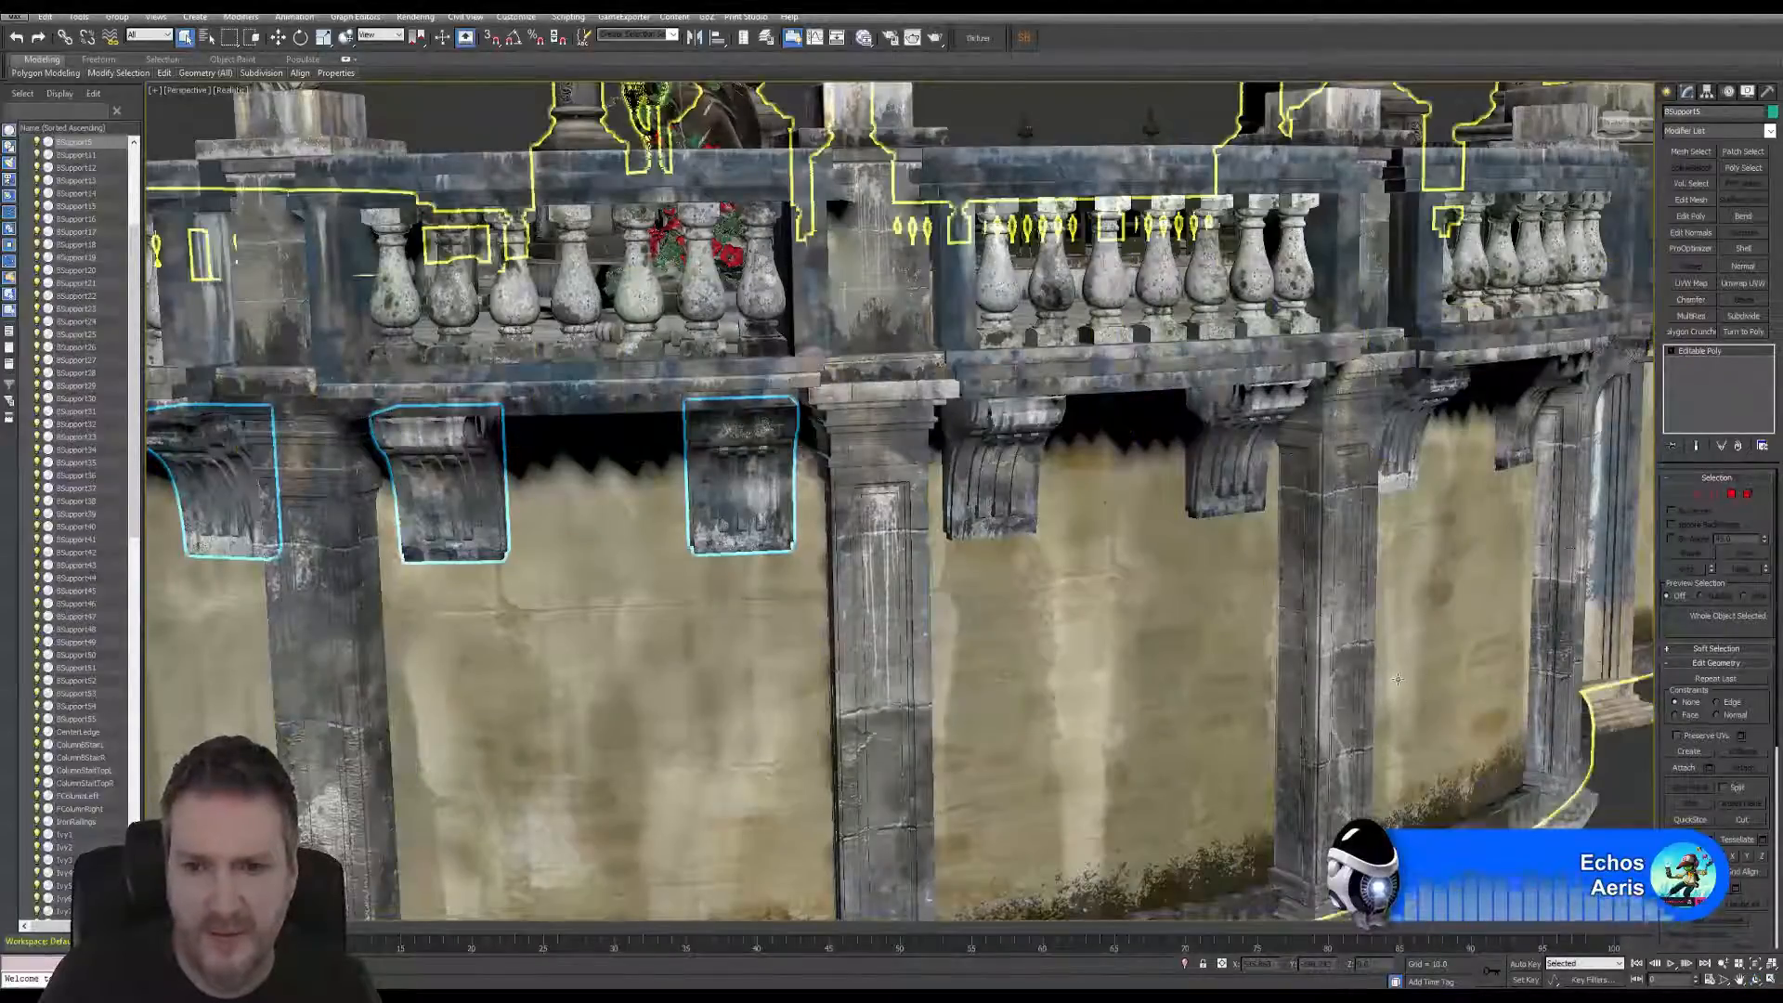
left_click(1686, 769)
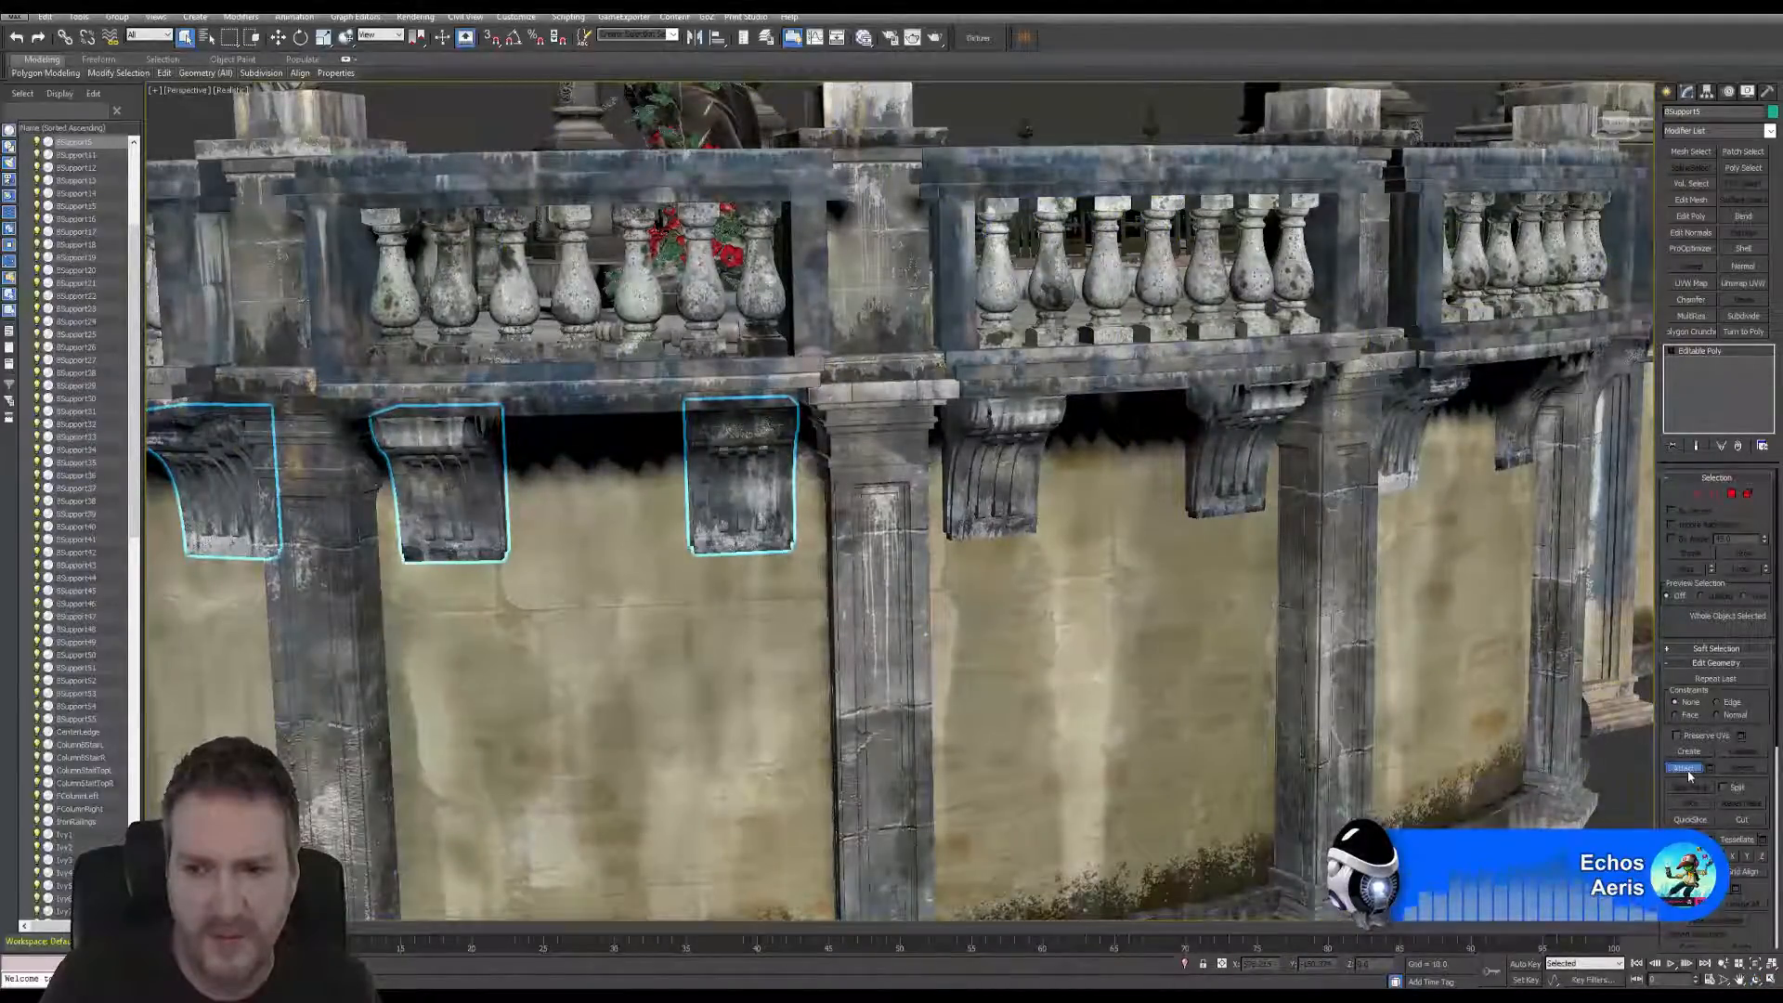
left_click(999, 456)
left_click(979, 476)
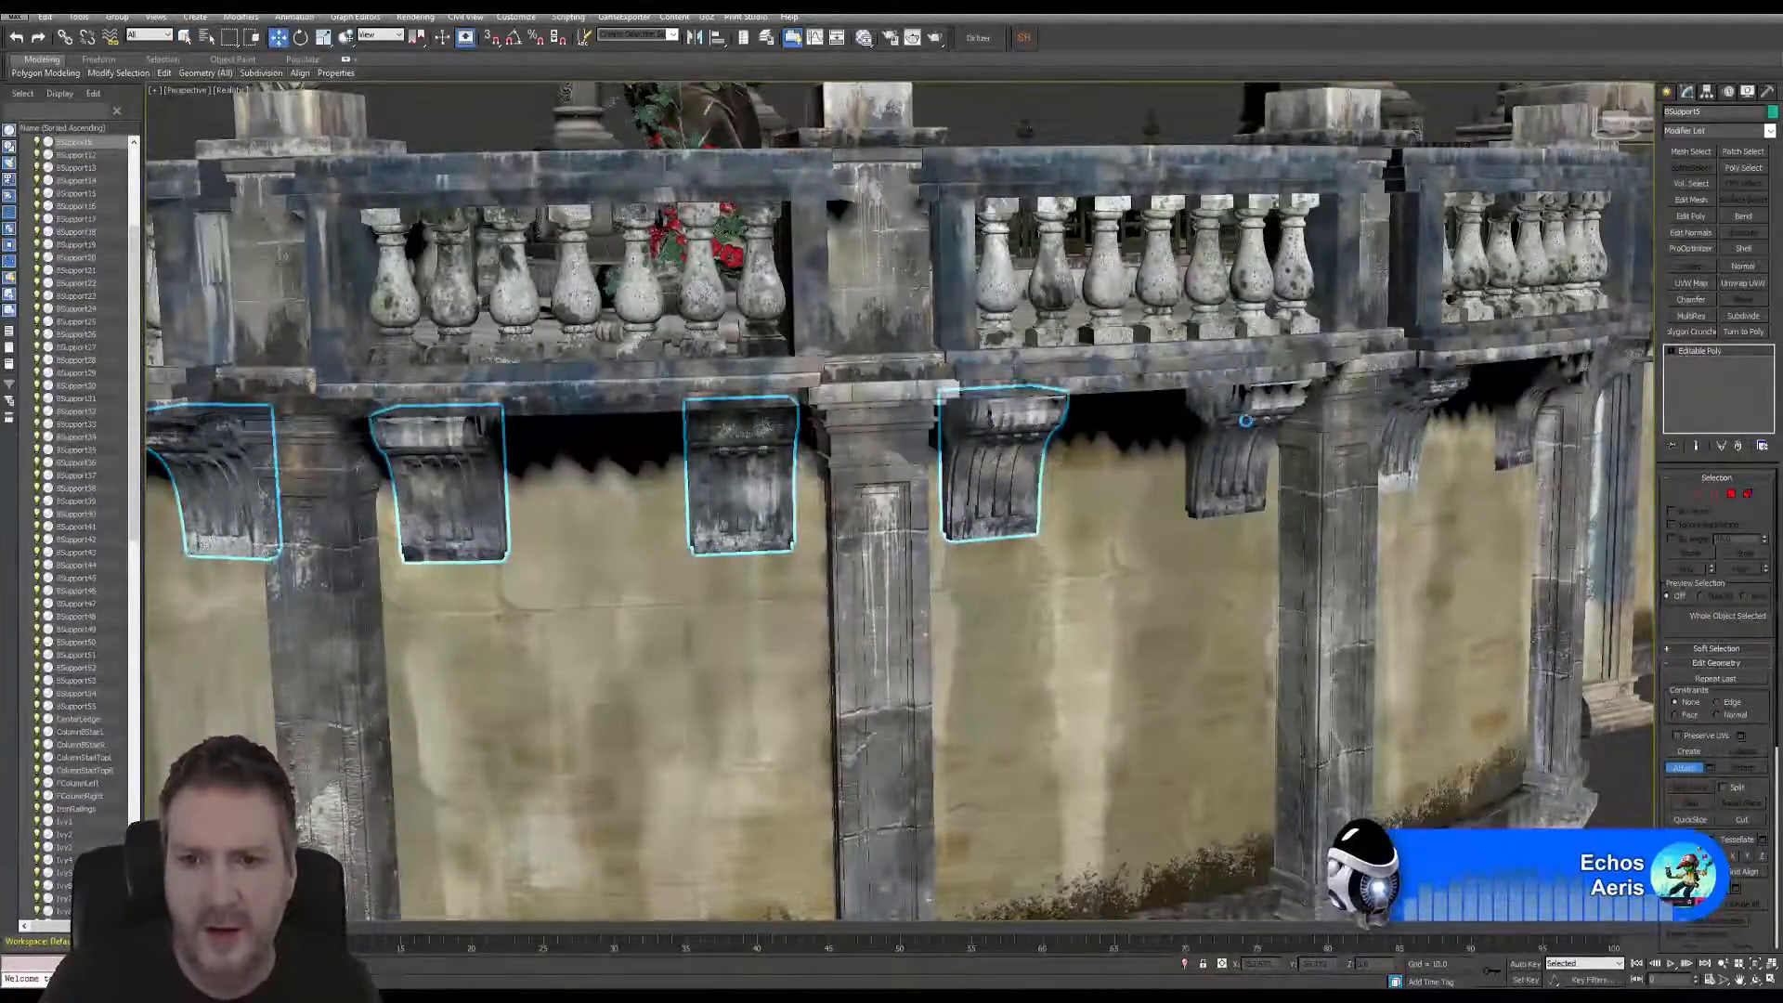
left_click(1246, 421)
left_click(979, 477)
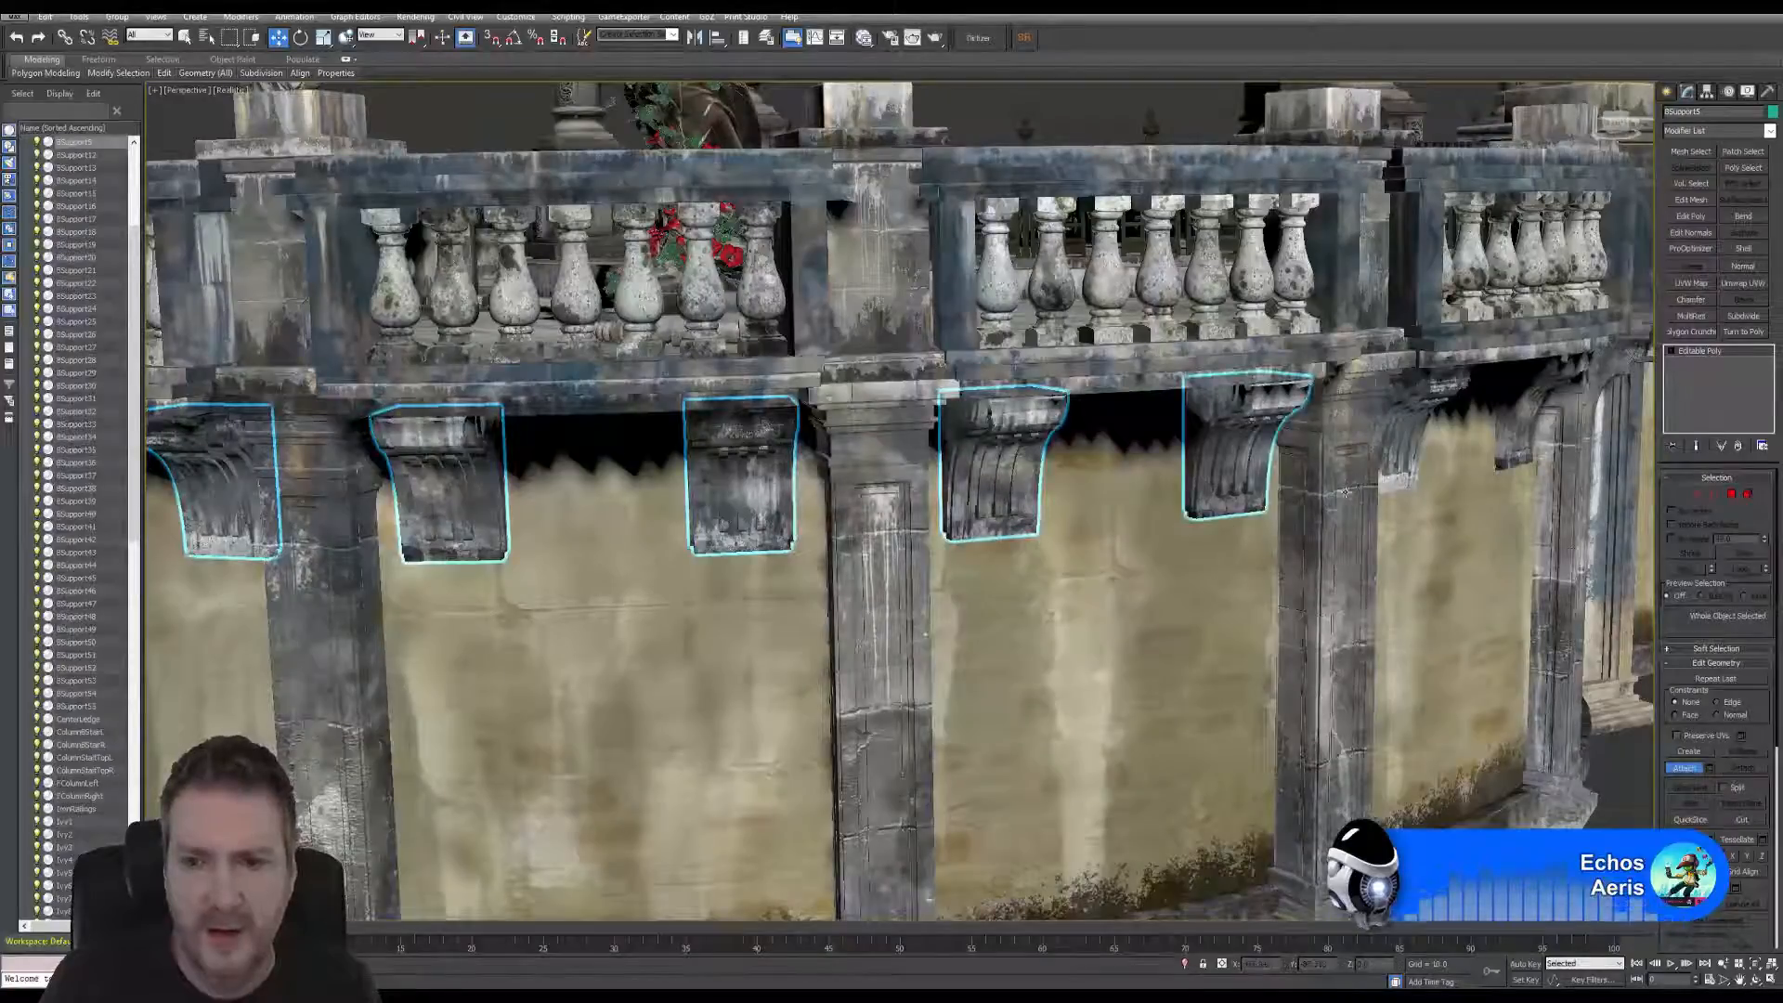
- Attach the two brackets in the fourth bay past the roses, keeping material IDs matched to material
left_click(1414, 417)
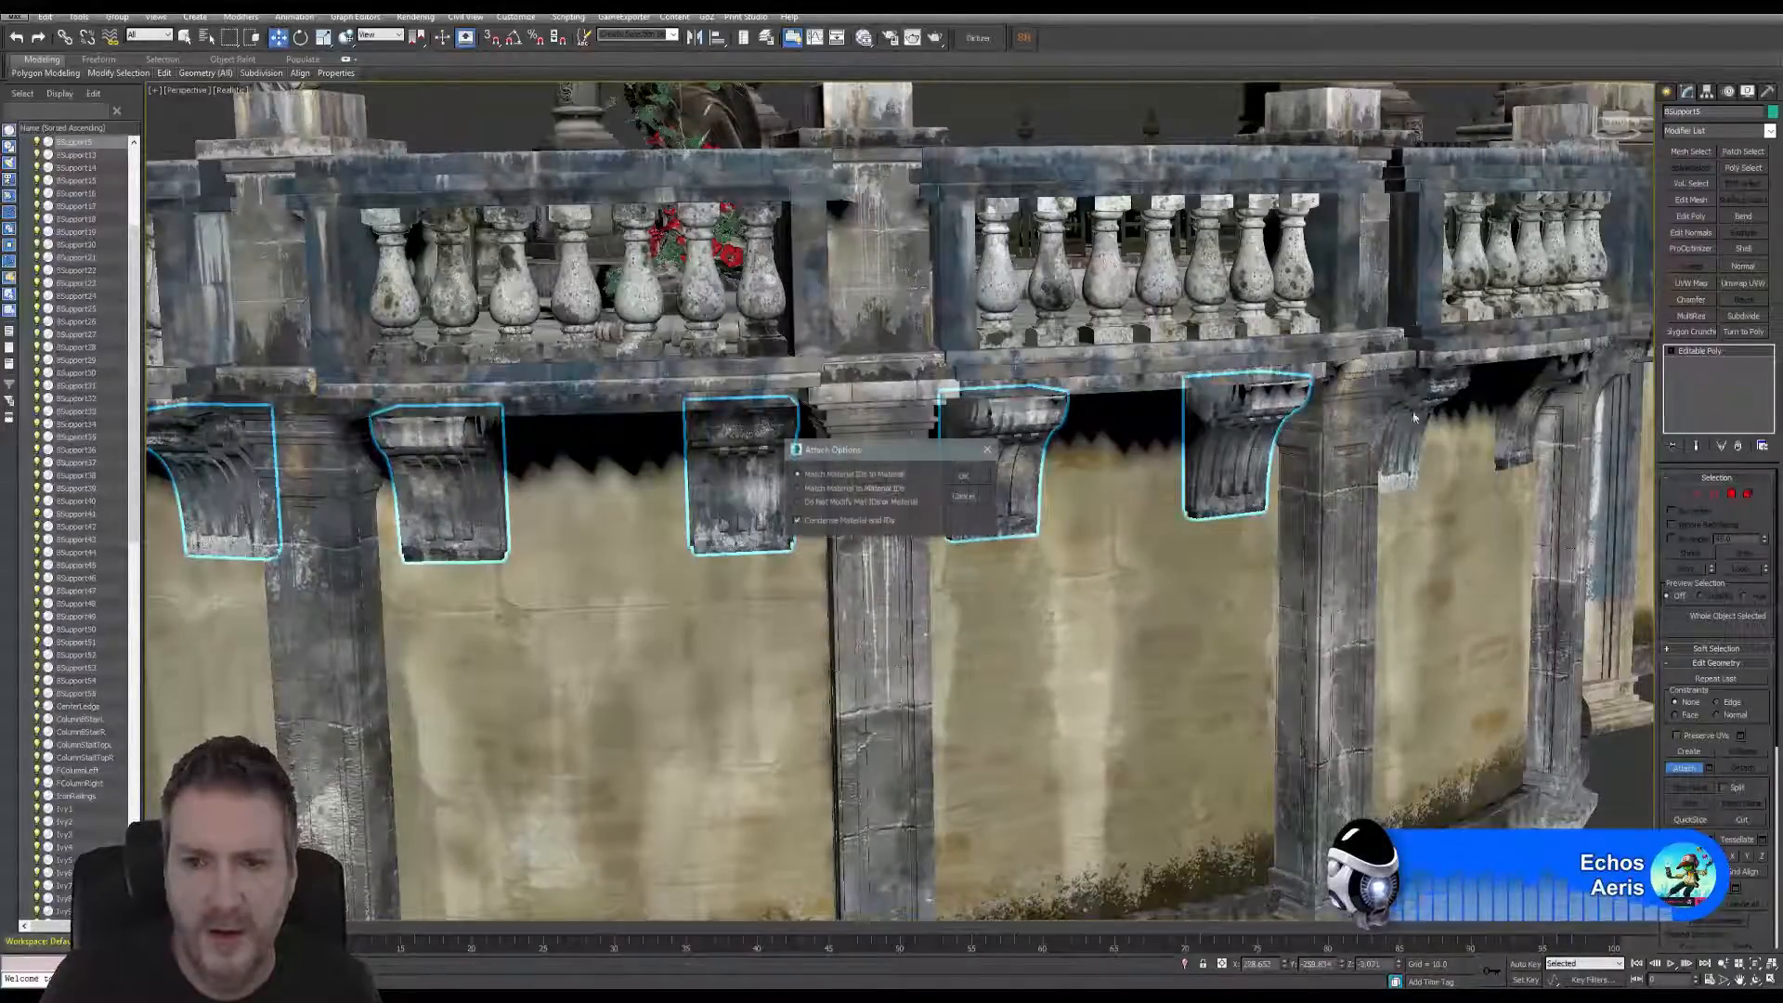
left_click(971, 477)
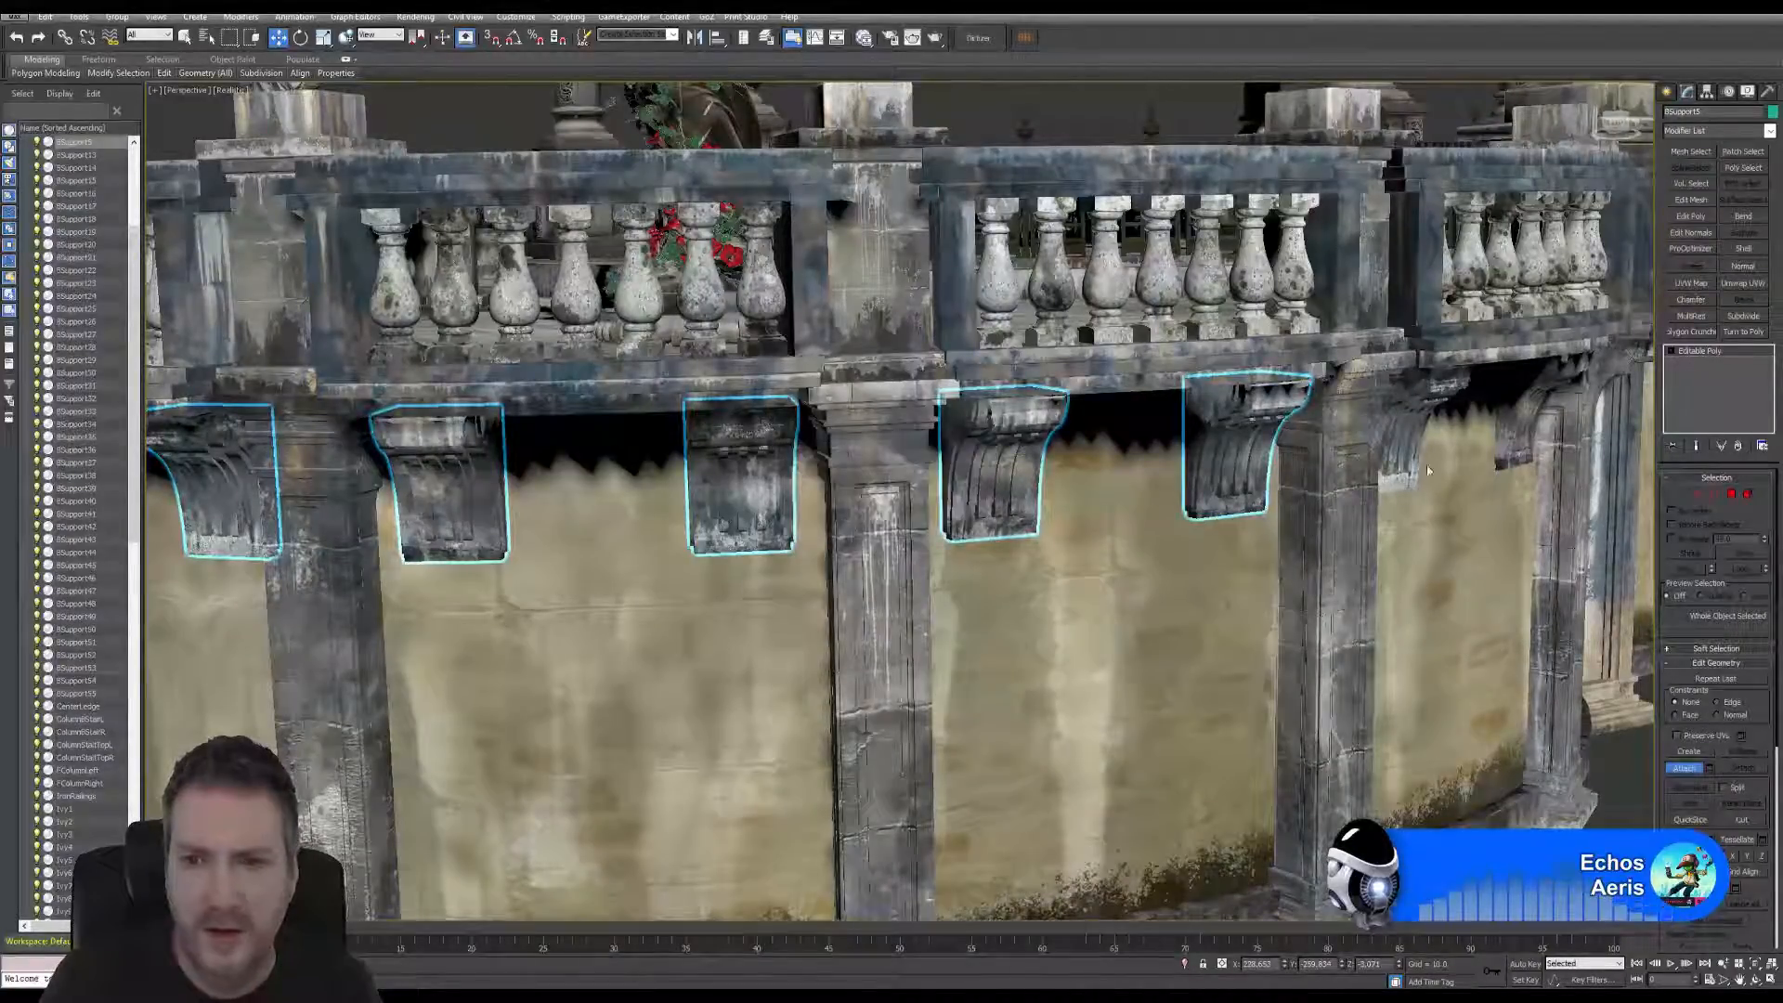
left_click(1526, 399)
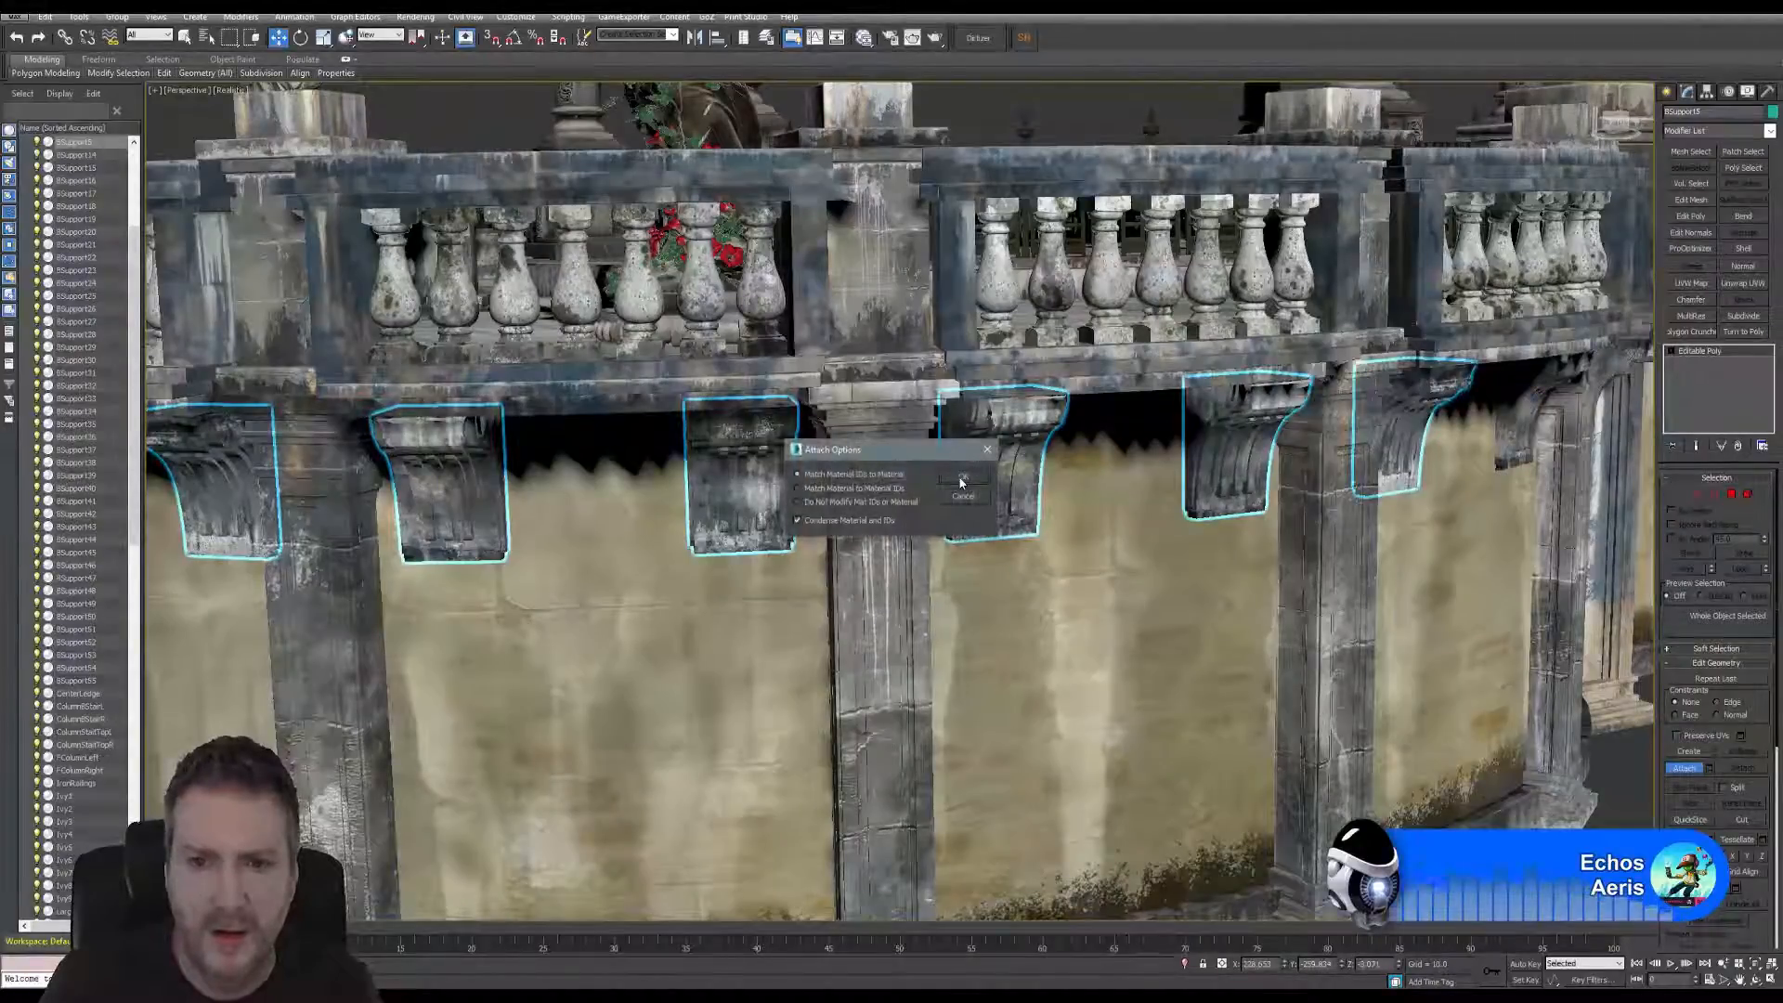
left_click(961, 481)
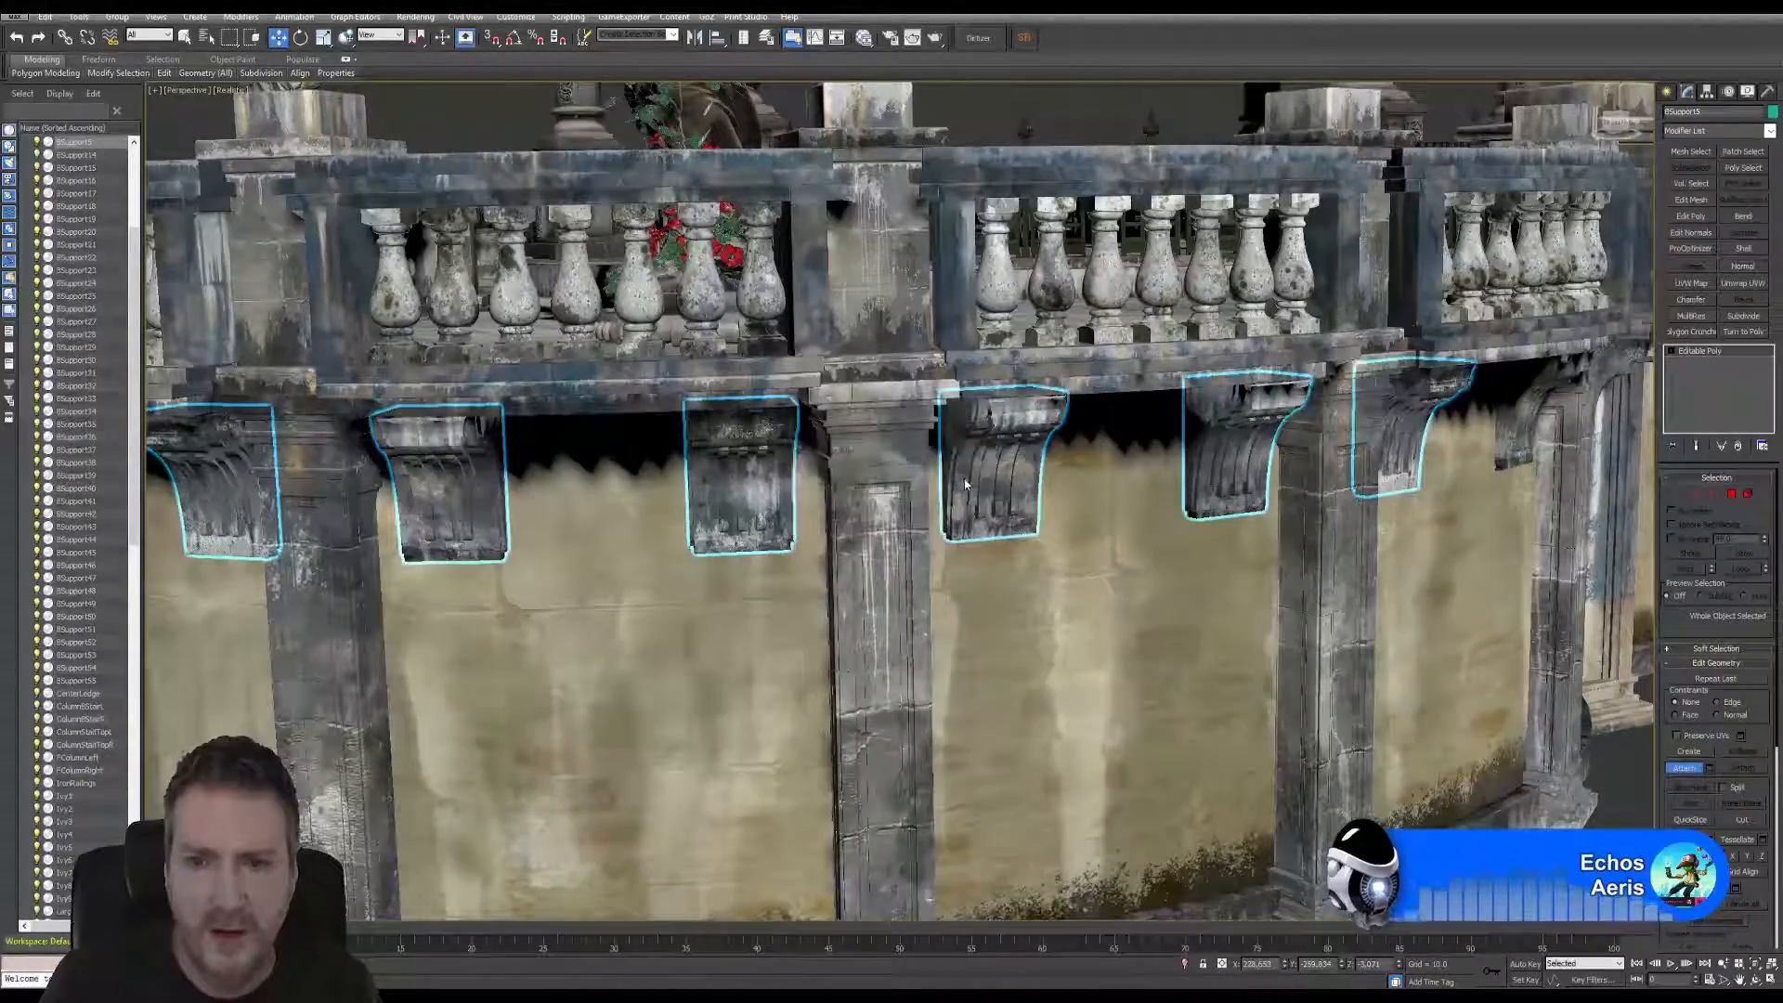
- Attach the two brackets in the bay just before the large blue-stained pillar to the combined bracket object, matching material IDs to material
left_click(1755, 981)
left_click_drag(1087, 520, 998, 515)
middle_click_drag(999, 516, 560, 557)
scroll(864, 532, "down", 4)
left_click_drag(887, 531, 932, 519)
middle_click_drag(942, 518, 870, 512)
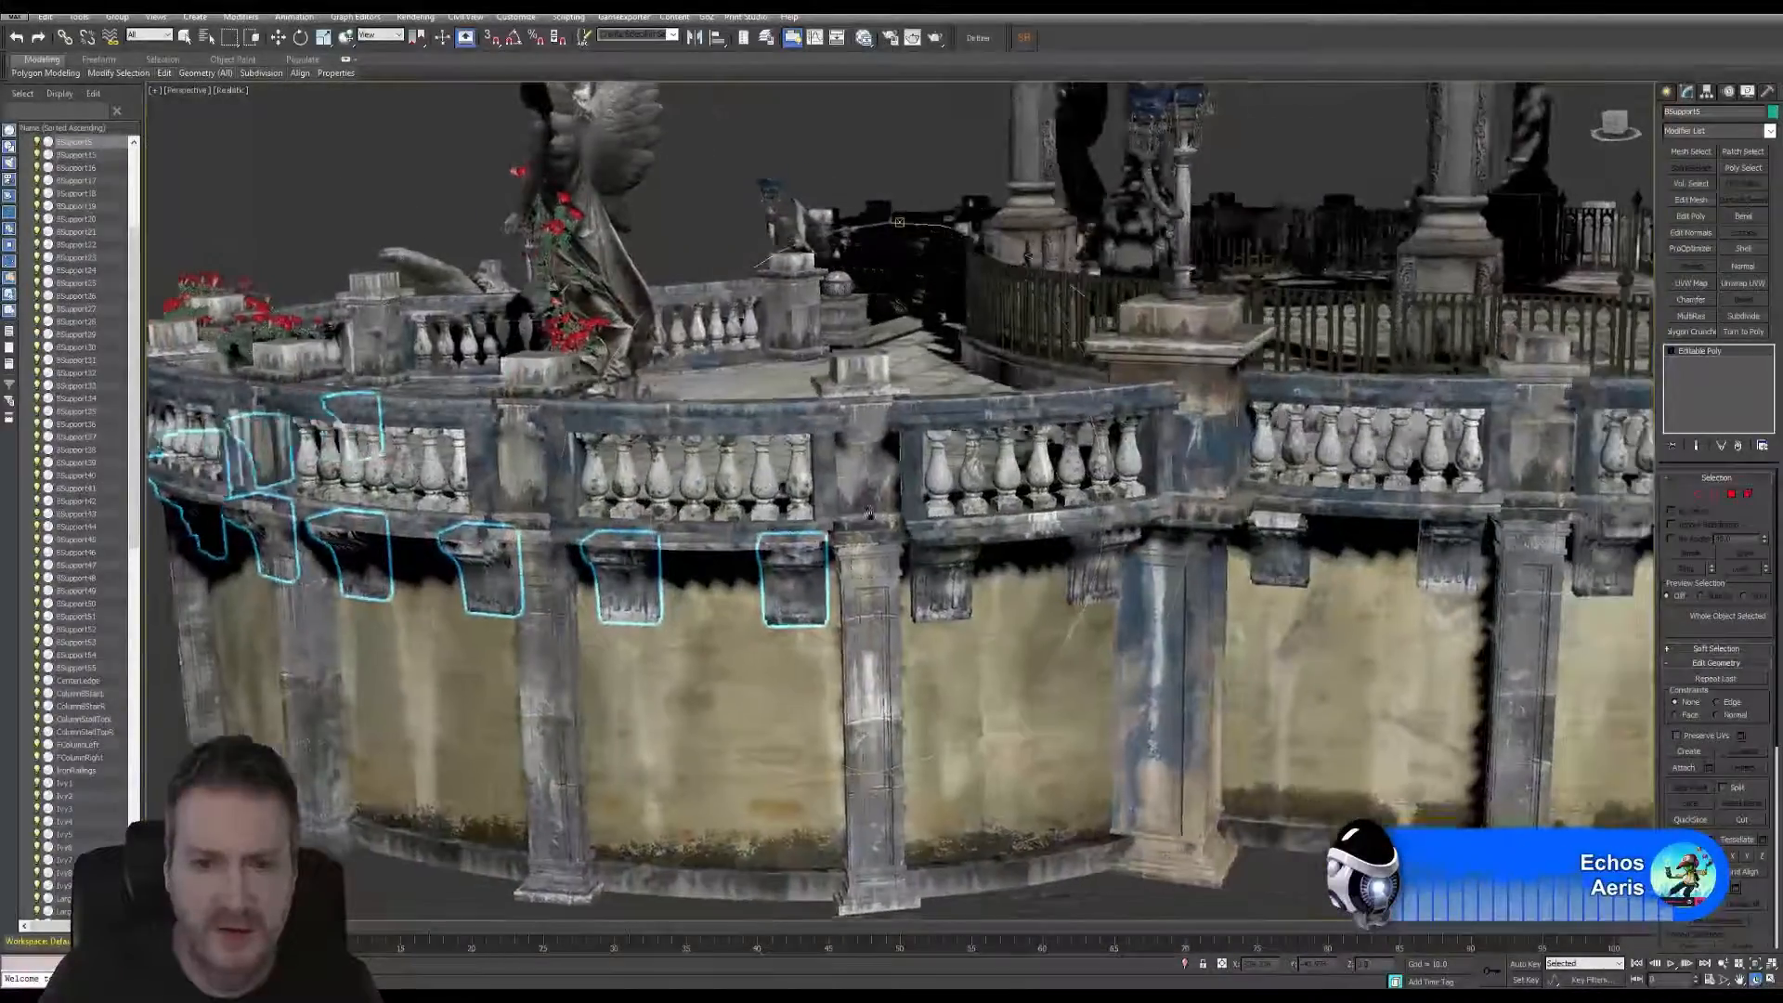
left_click_drag(869, 513, 997, 472)
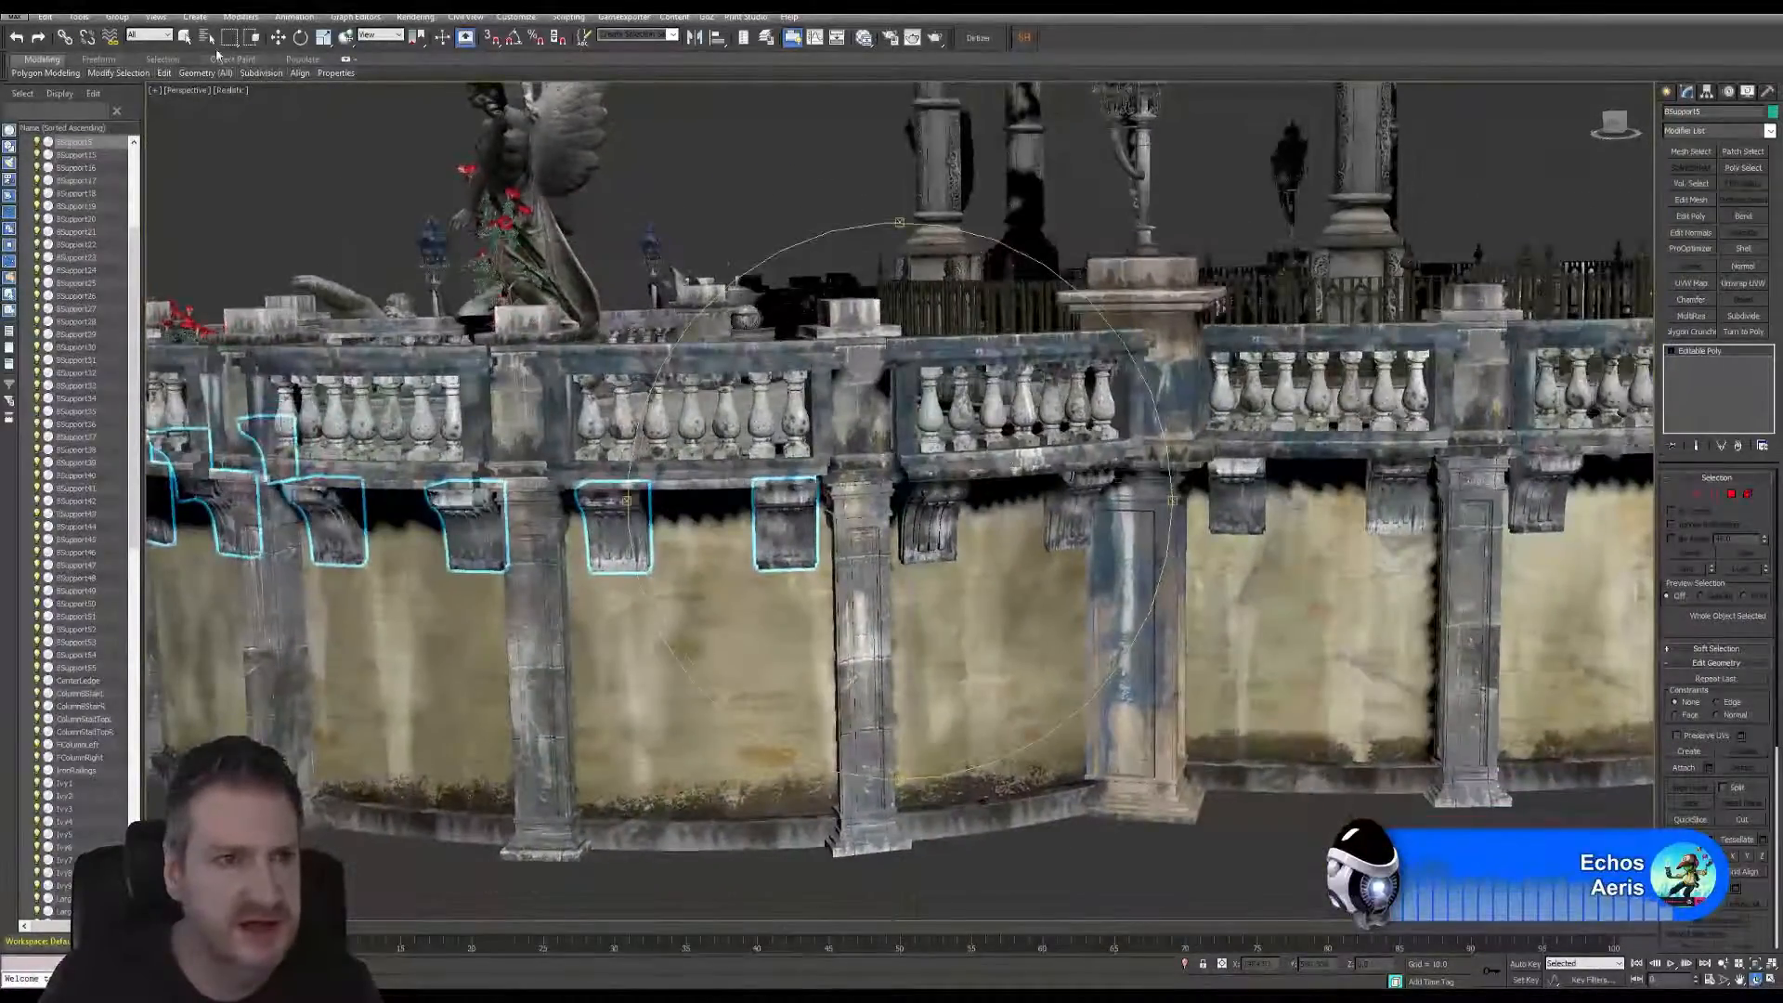
left_click(184, 37)
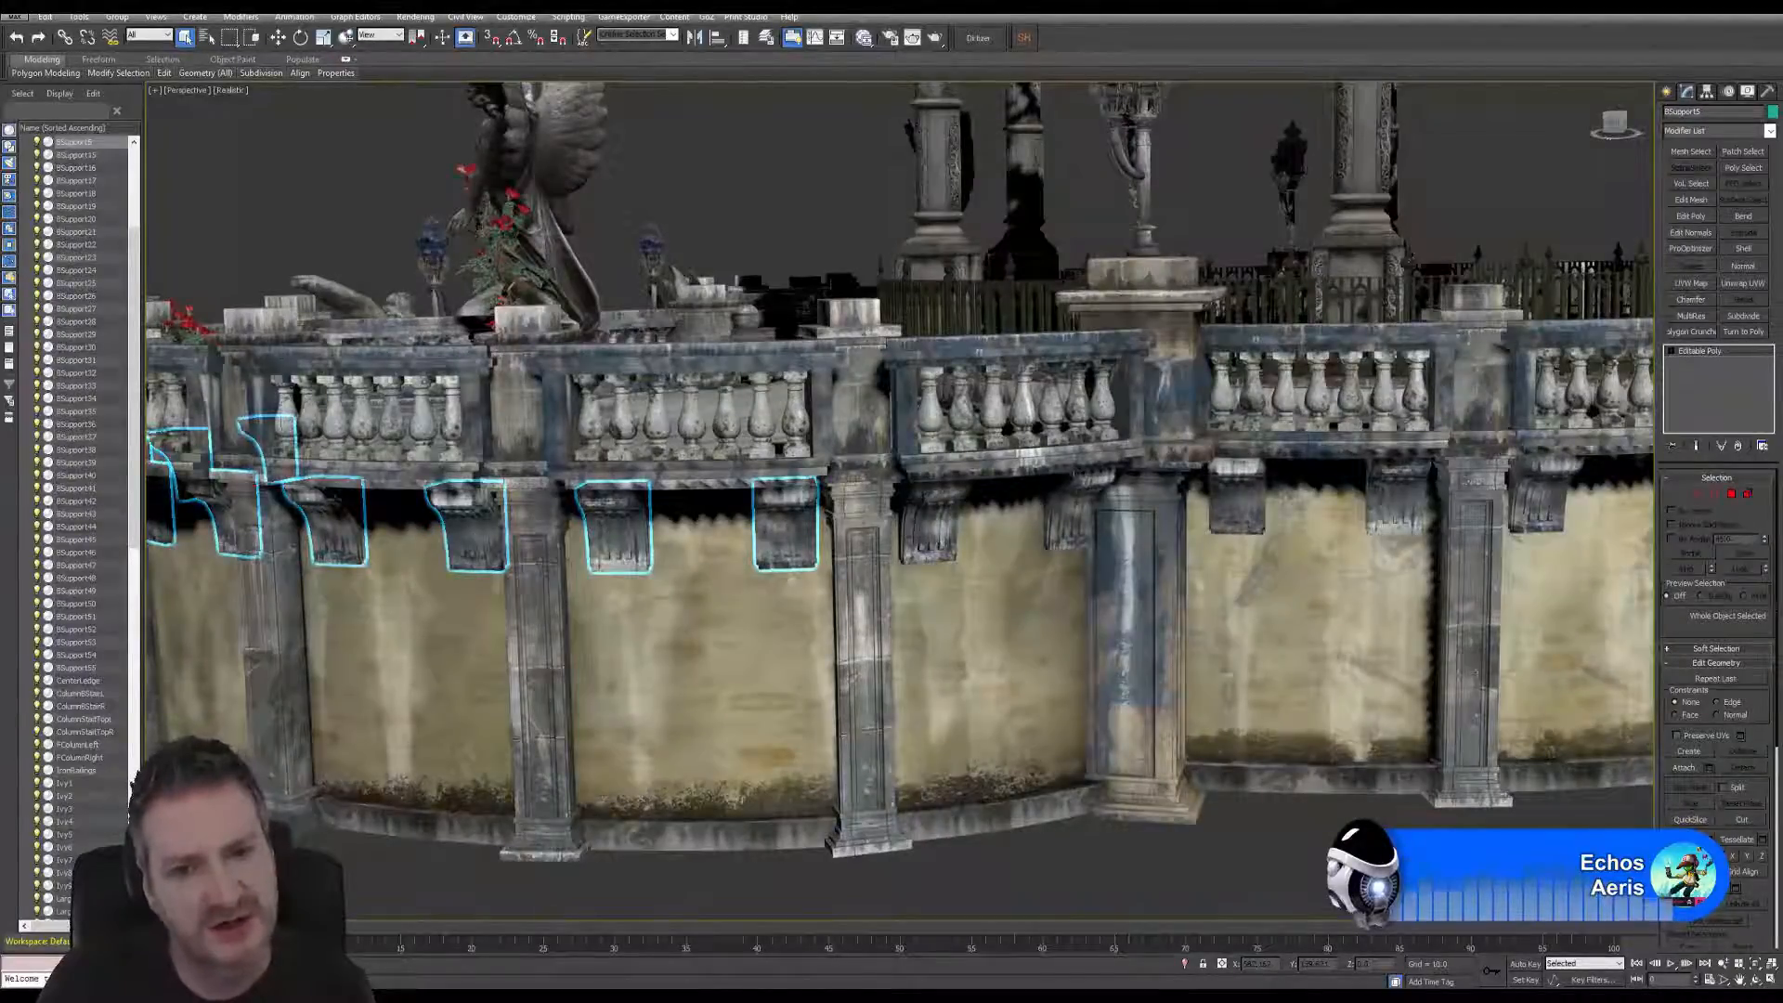
left_click(1687, 768)
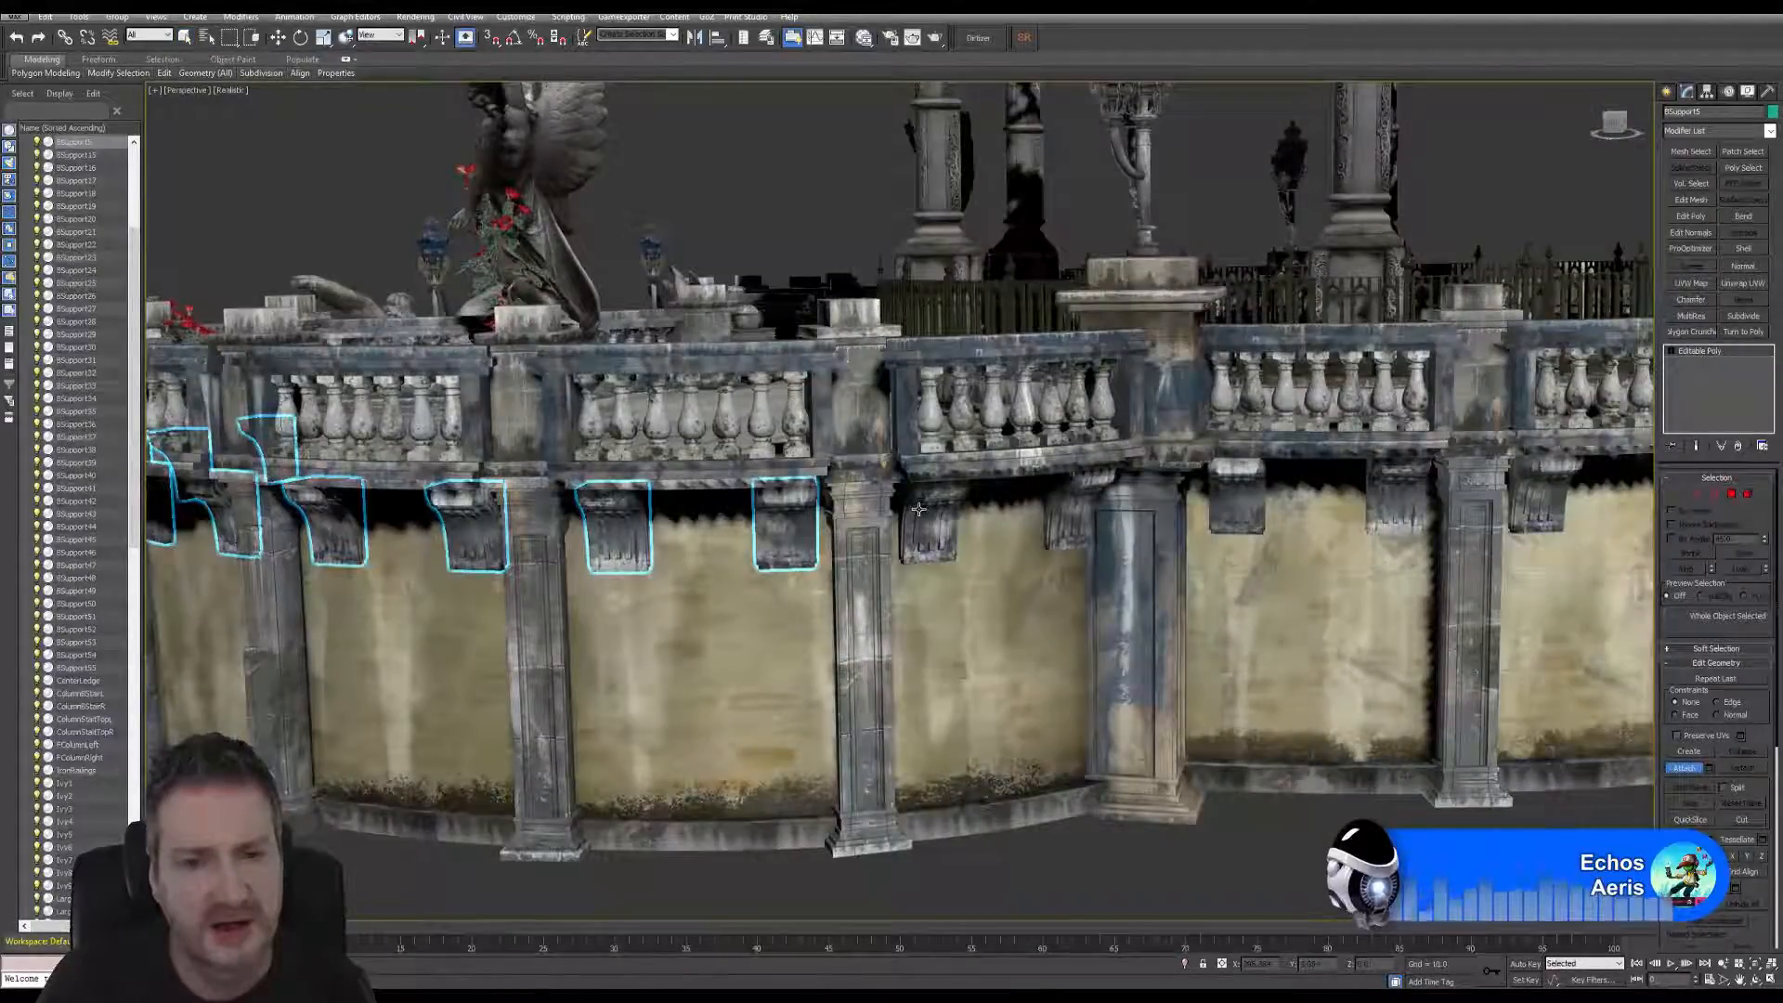
left_click(919, 509)
left_click(964, 480)
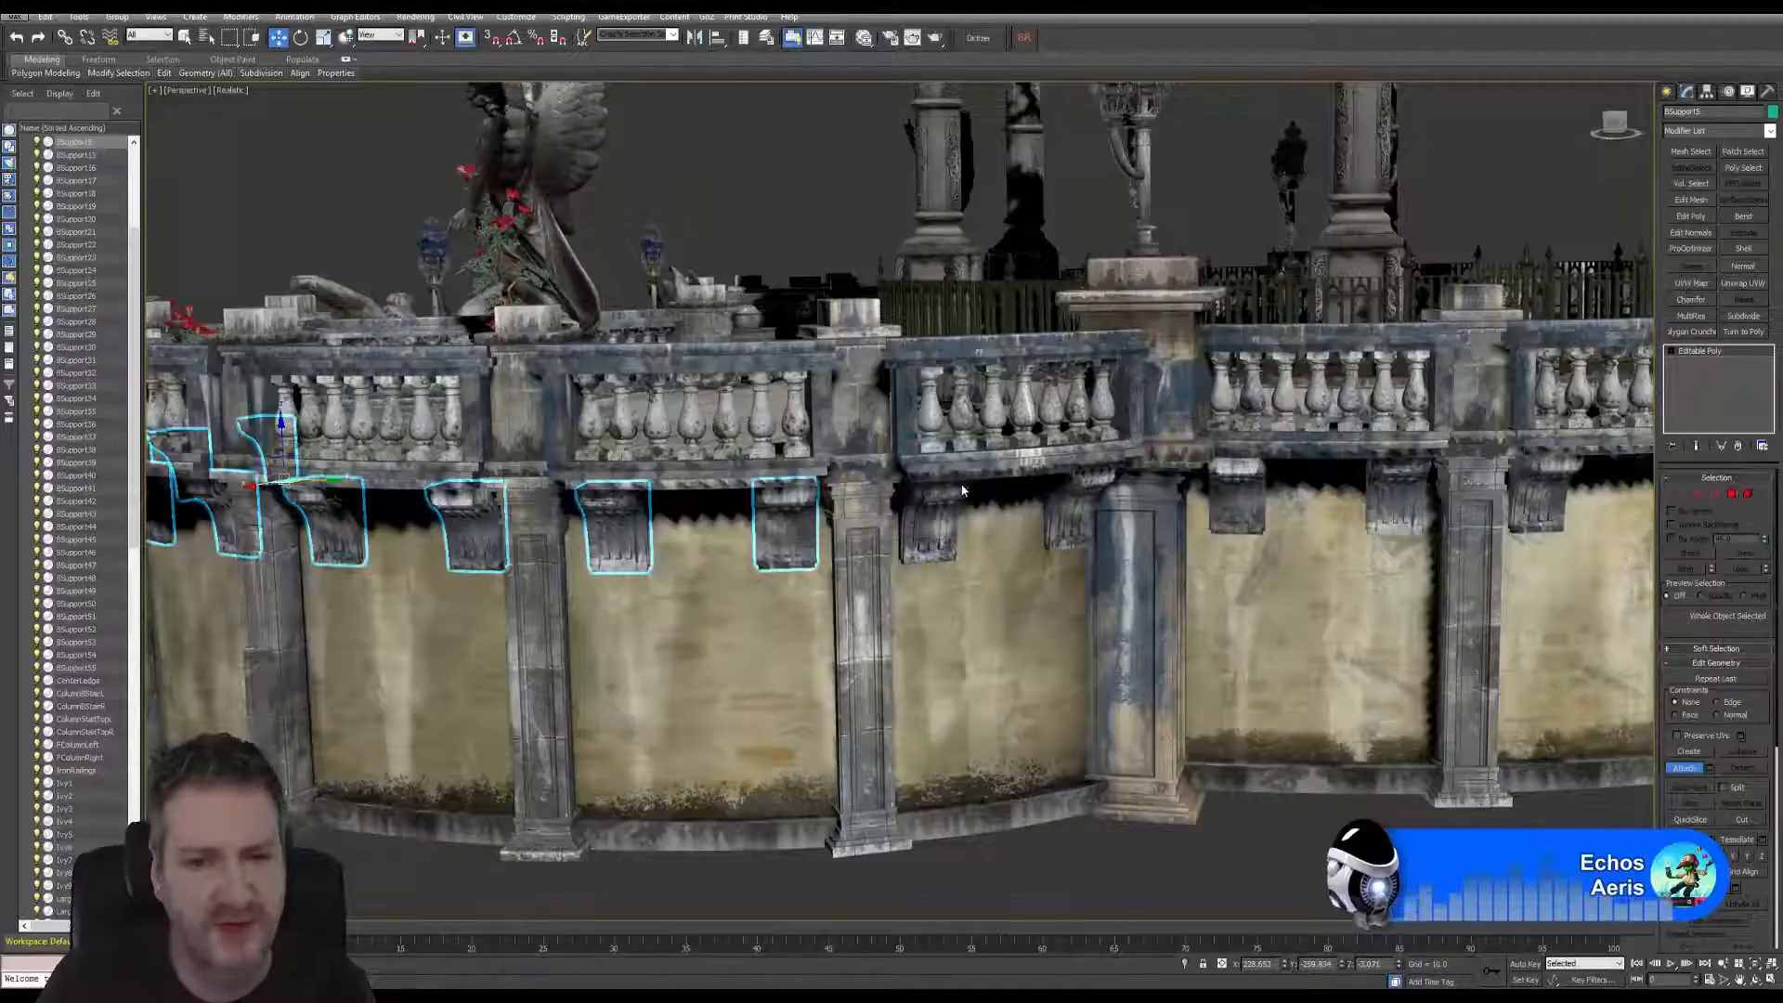
left_click(1075, 498)
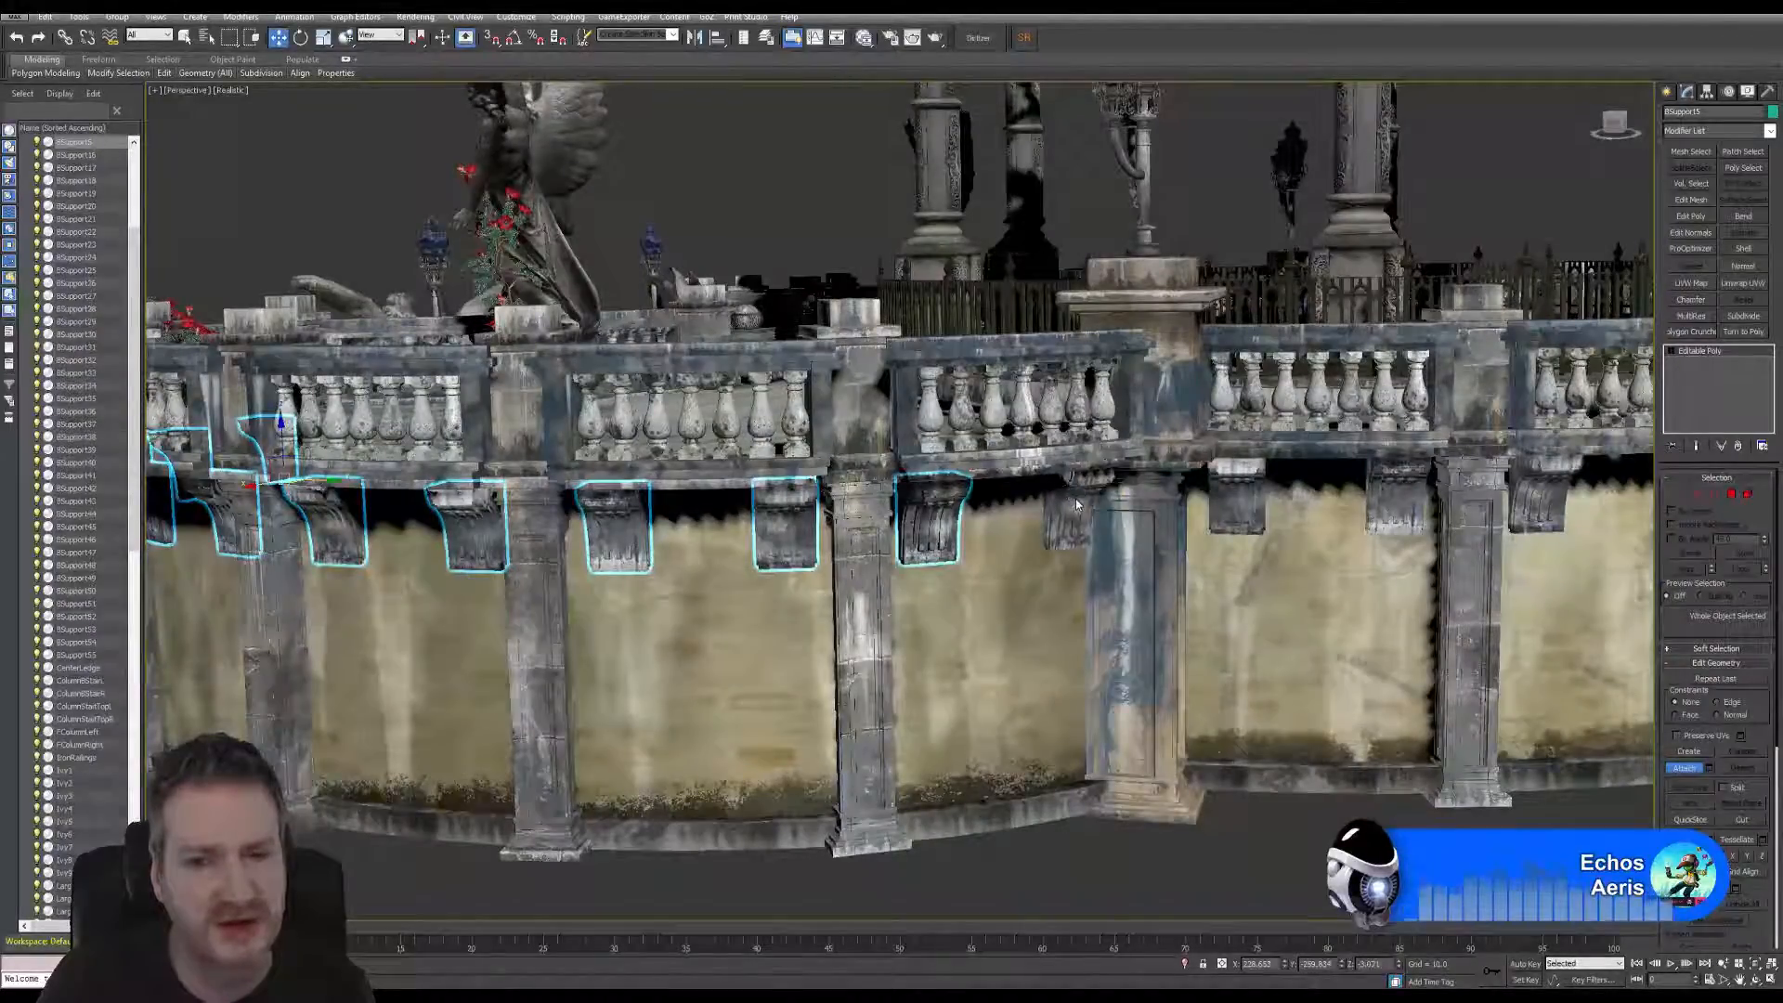
left_click(964, 478)
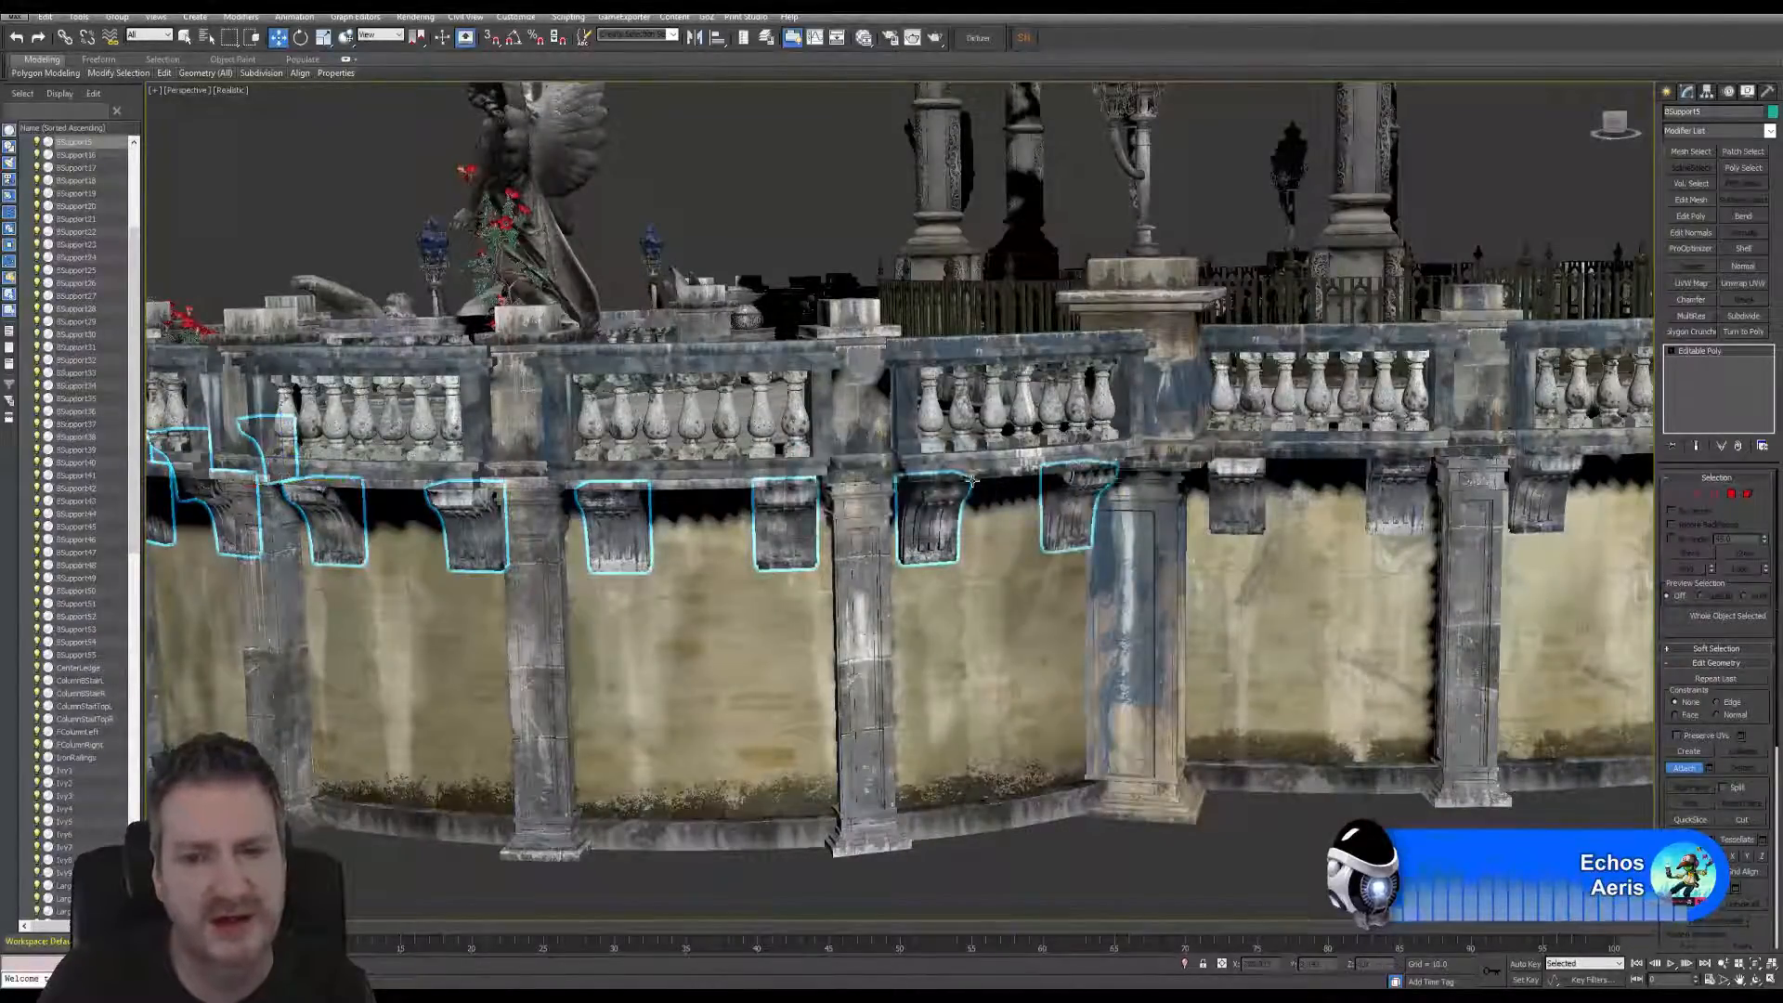
- Attach both brackets in the first bay past the large blue-stained pillar, matching material IDs to material
left_click(1229, 488)
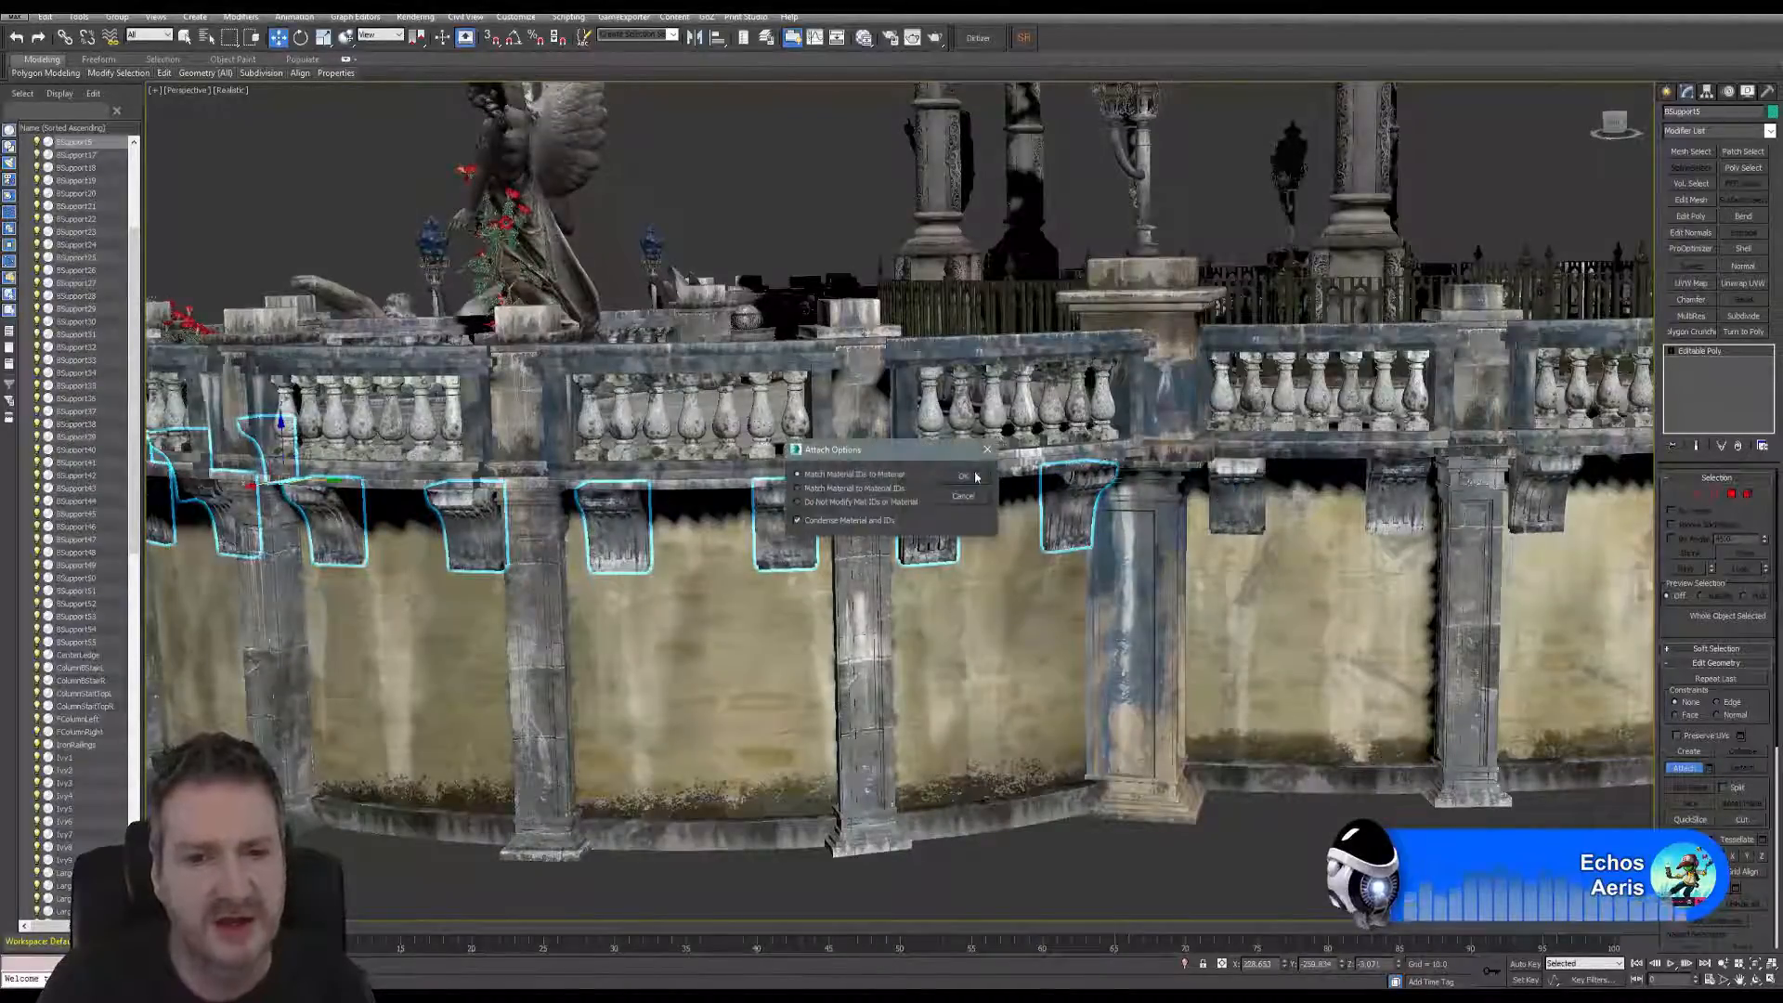
left_click(972, 476)
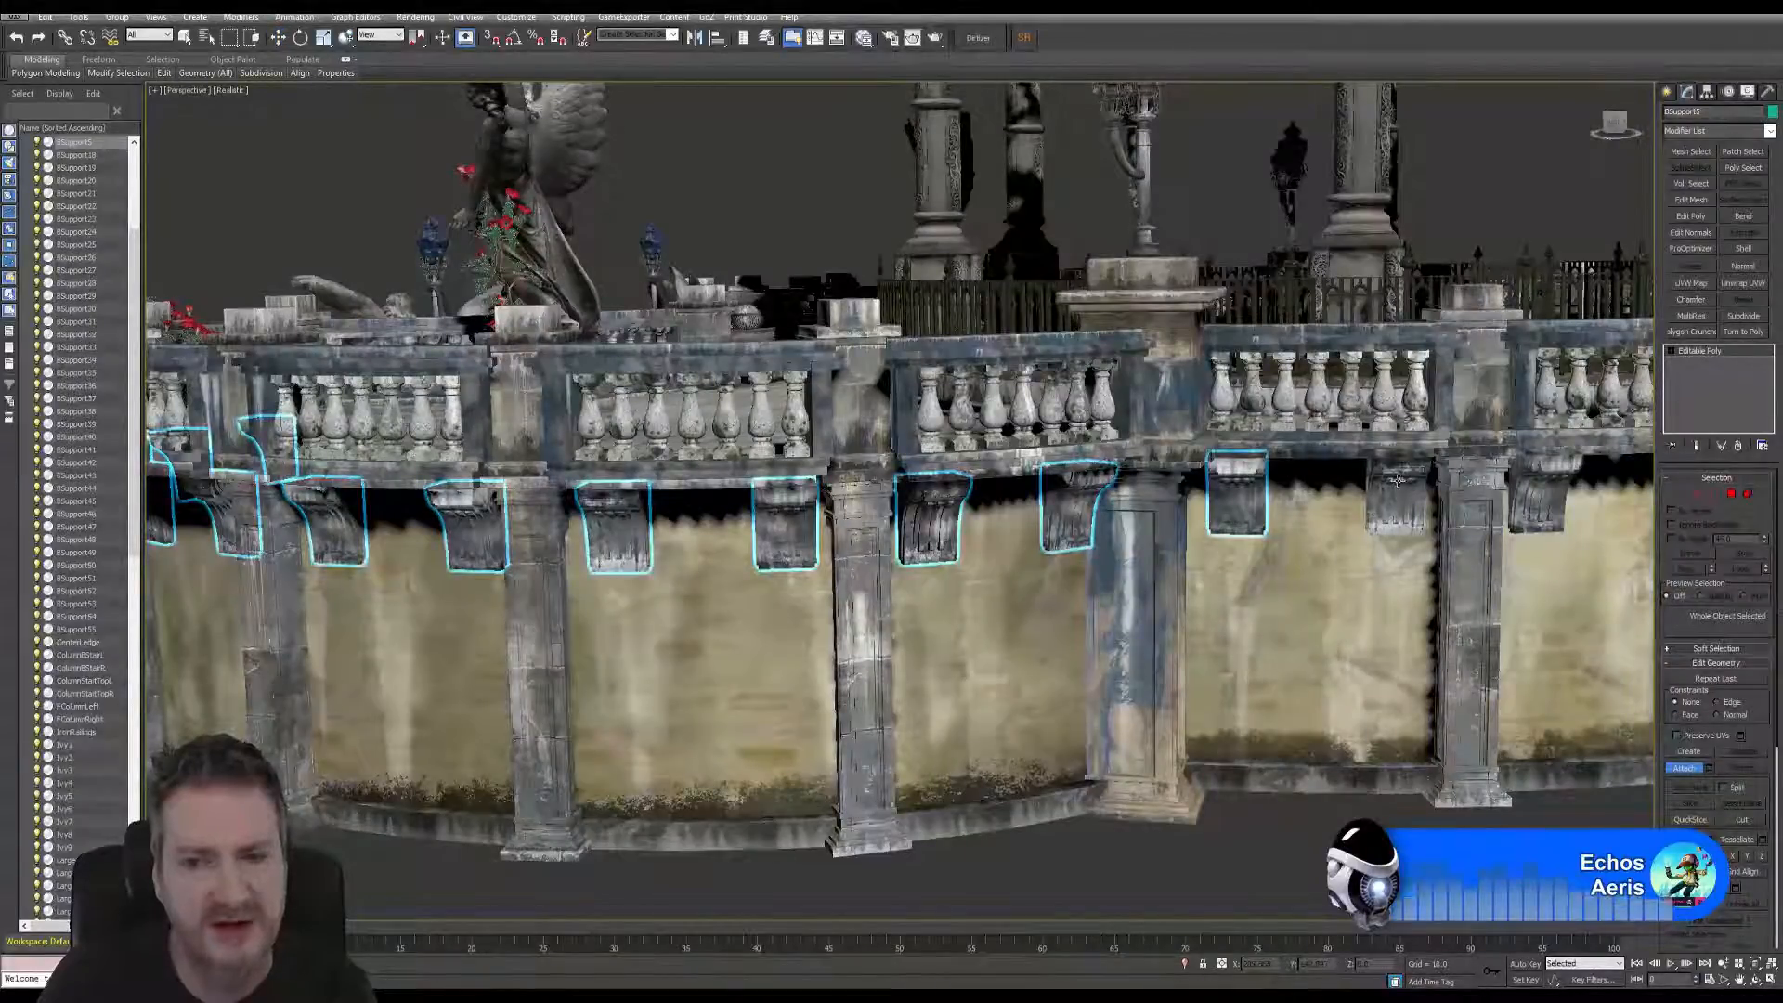
left_click(1397, 479)
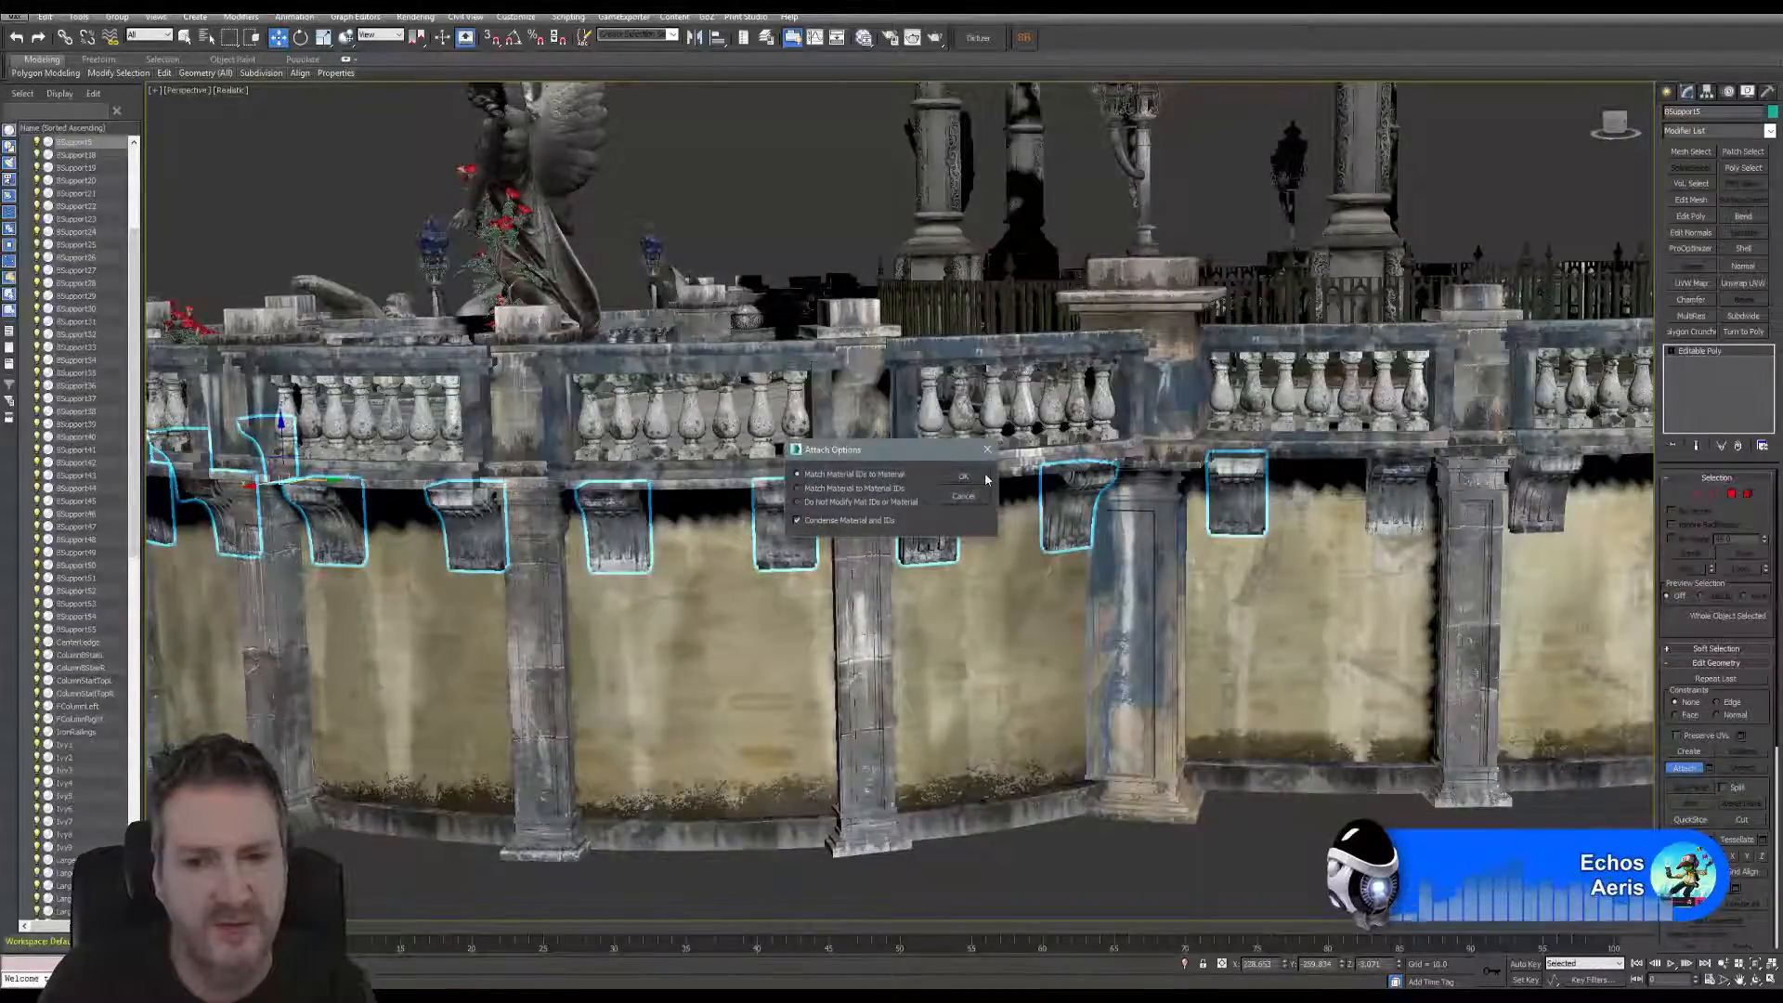
left_click(983, 478)
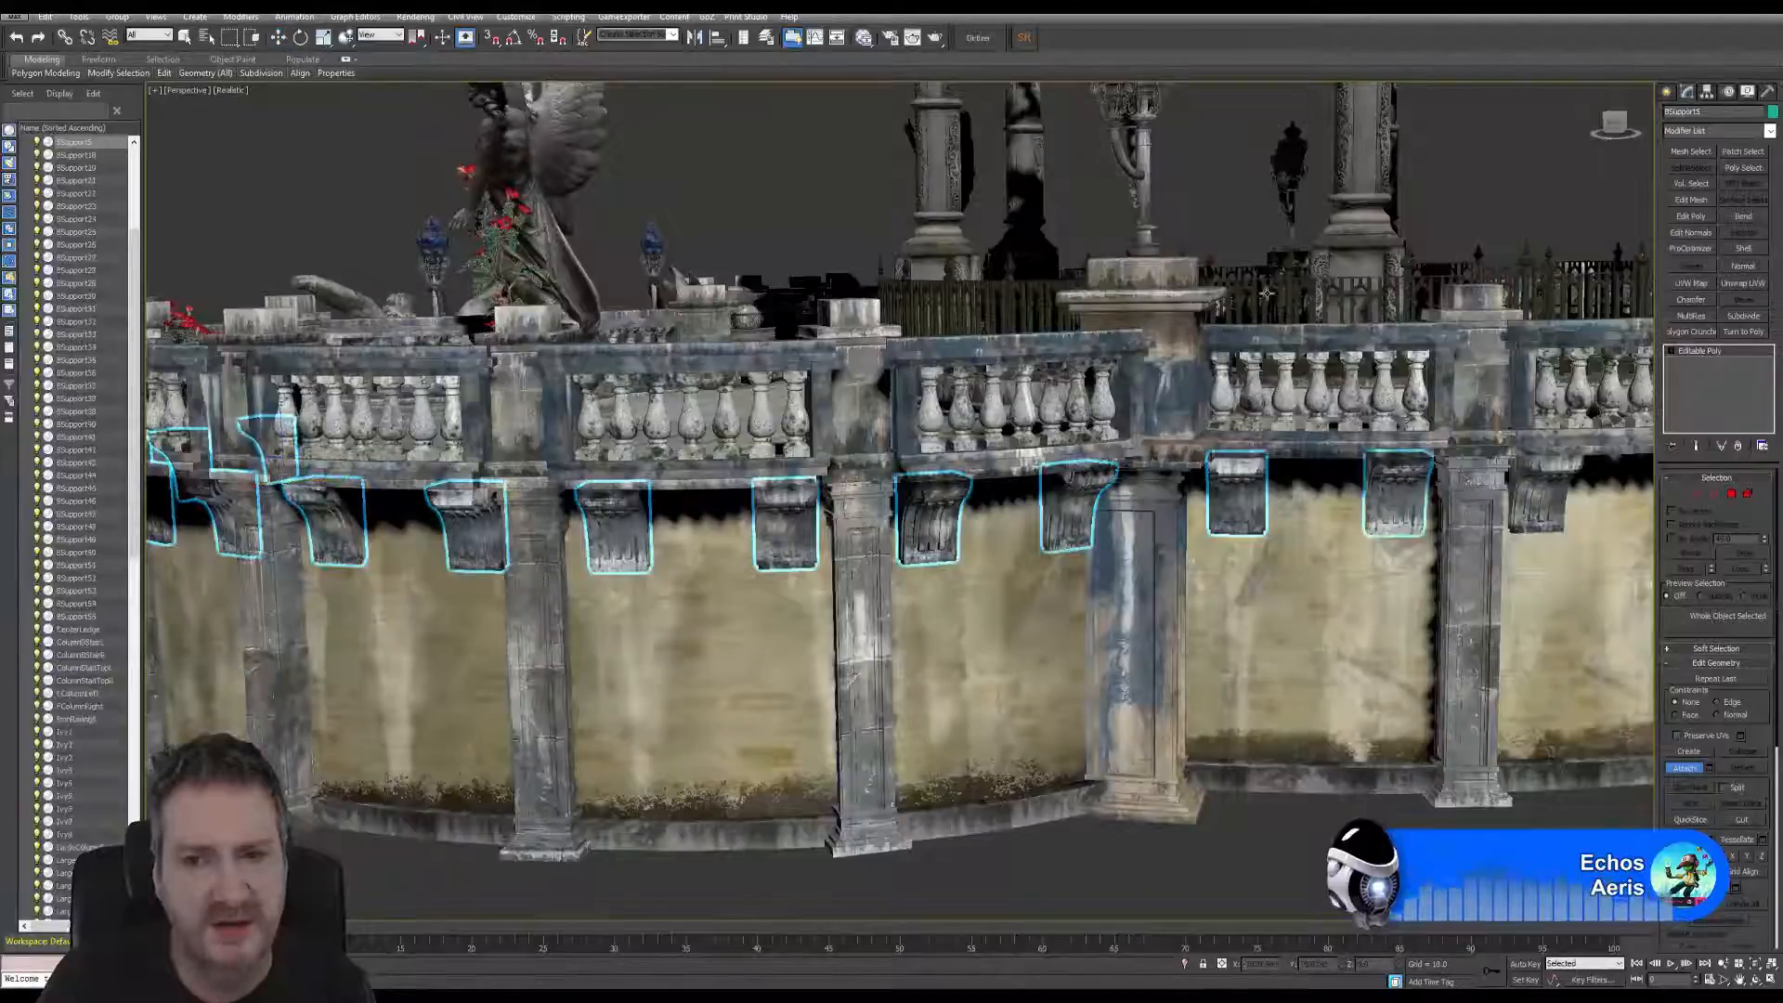
- Attach the two brackets in the second bay past the blue-stained pillar to the combined object, keeping material IDs matched to material
middle_click_drag(1266, 293, 1129, 358, "alt")
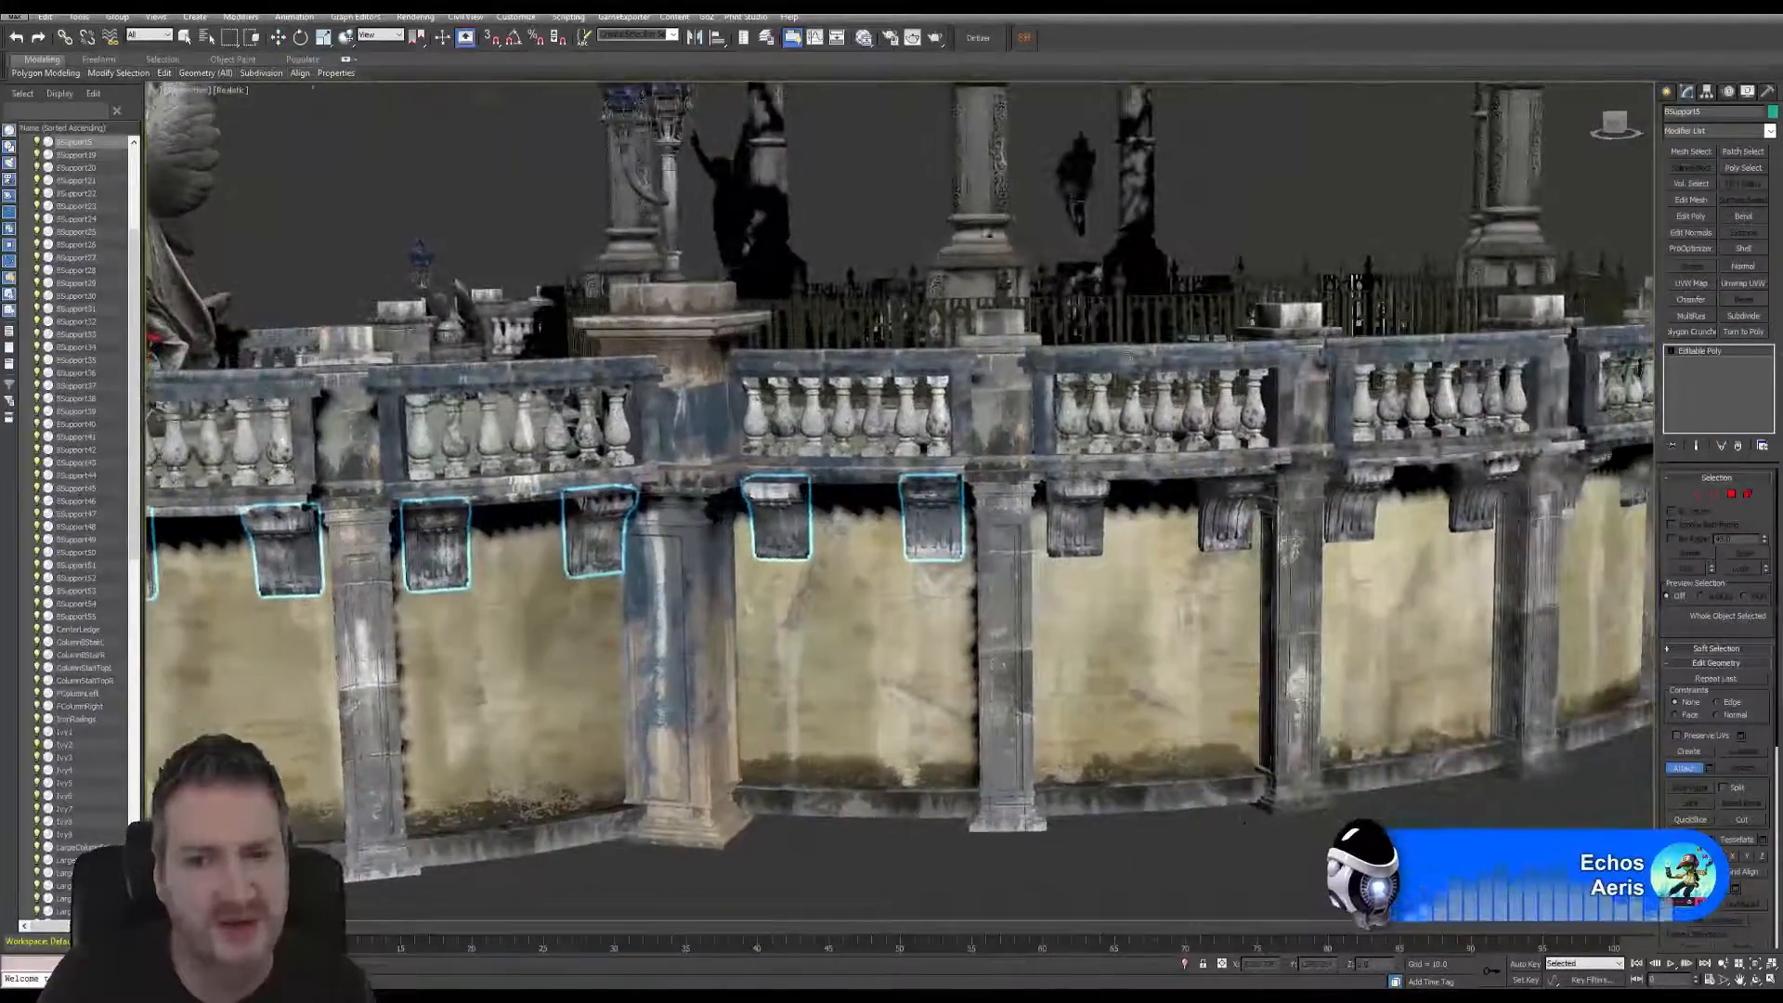
left_click(1088, 499)
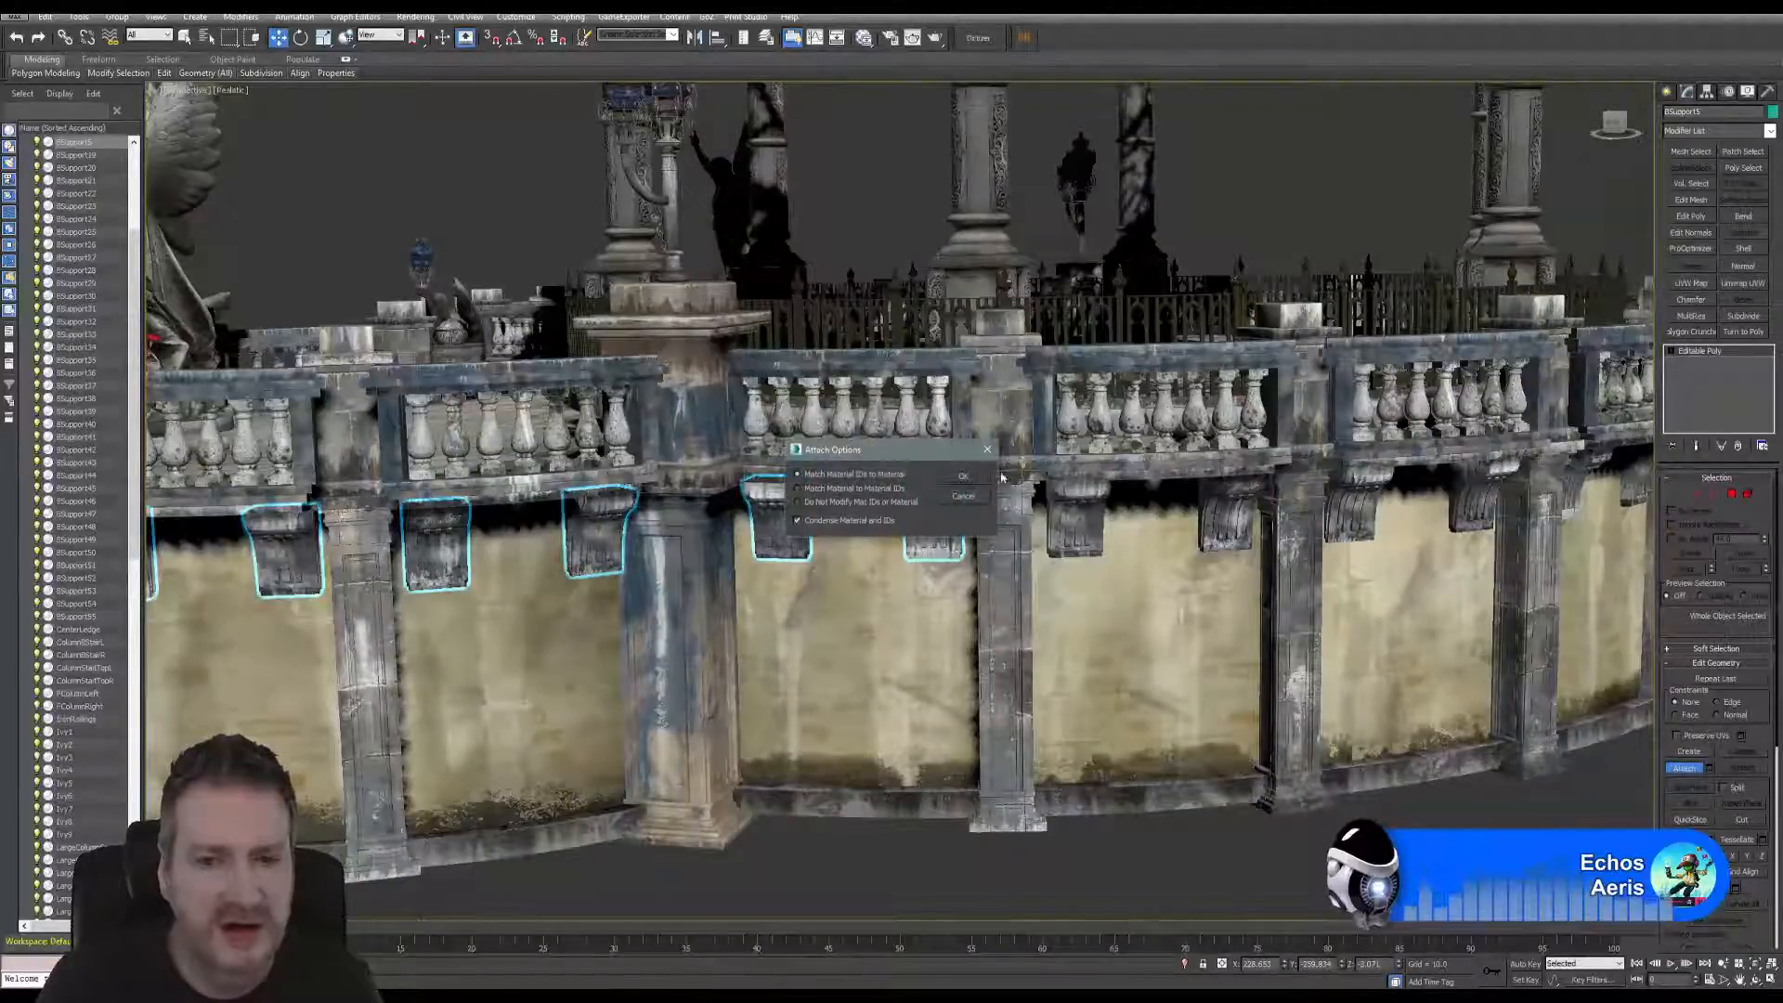
left_click(972, 477)
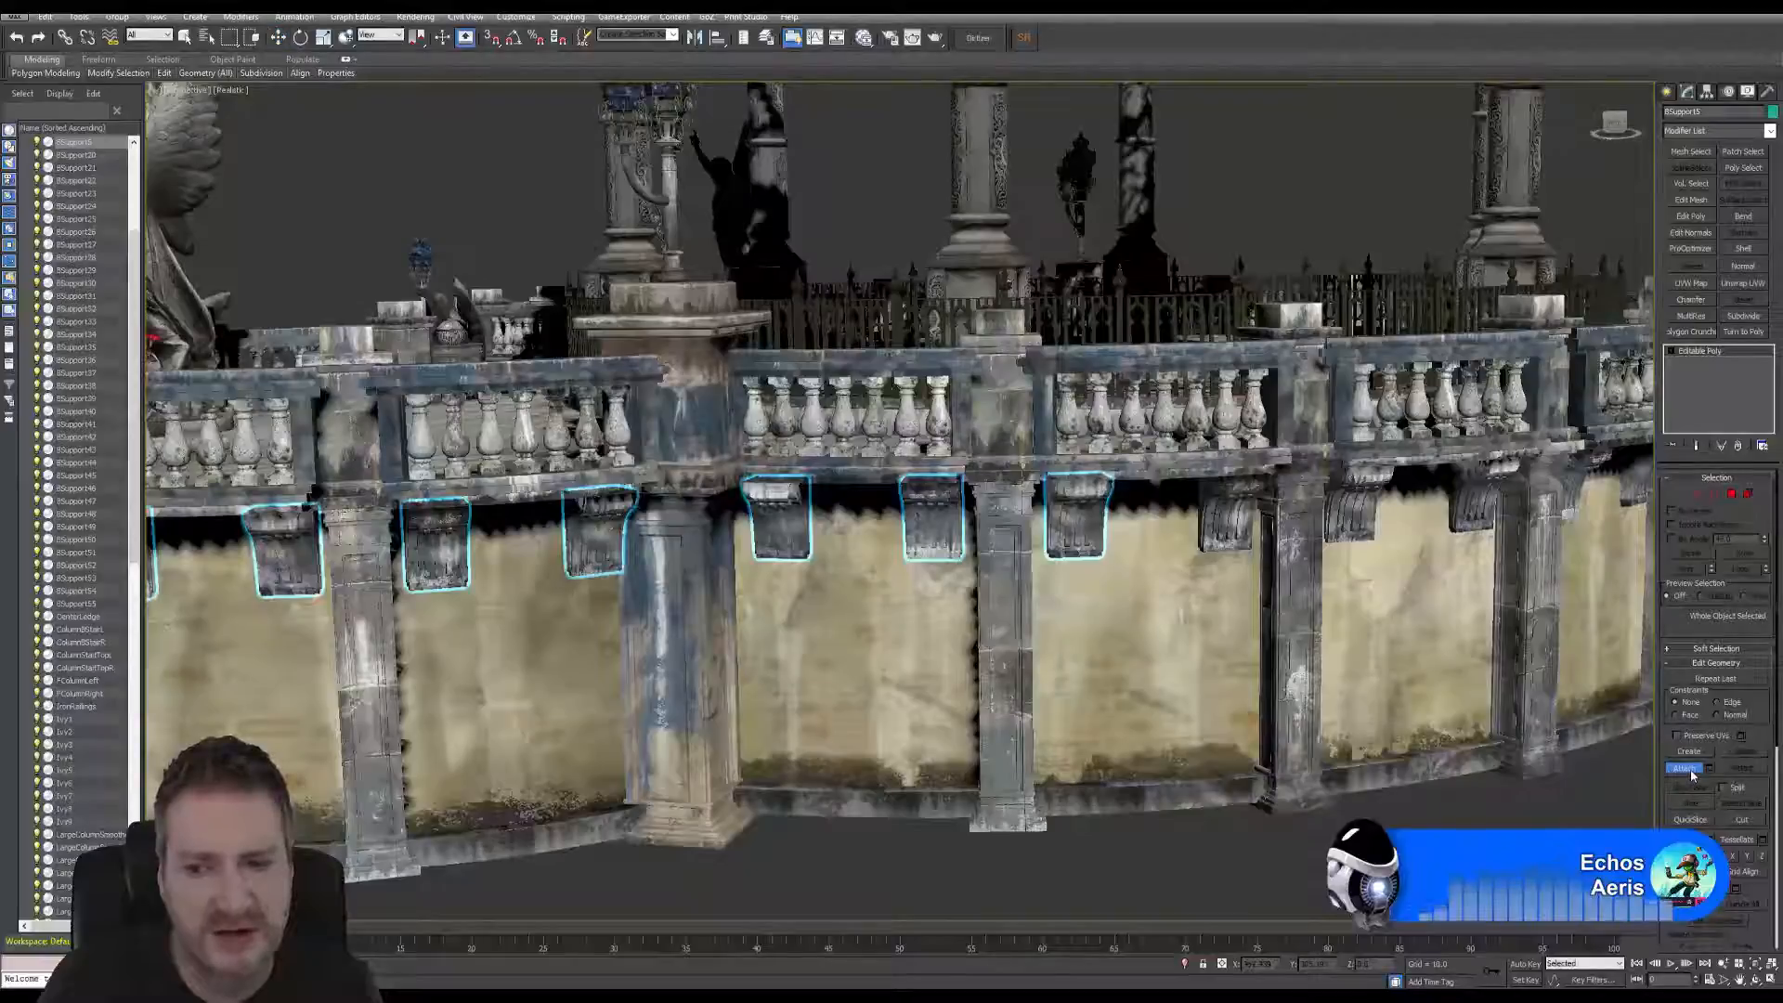
right_click(1228, 514)
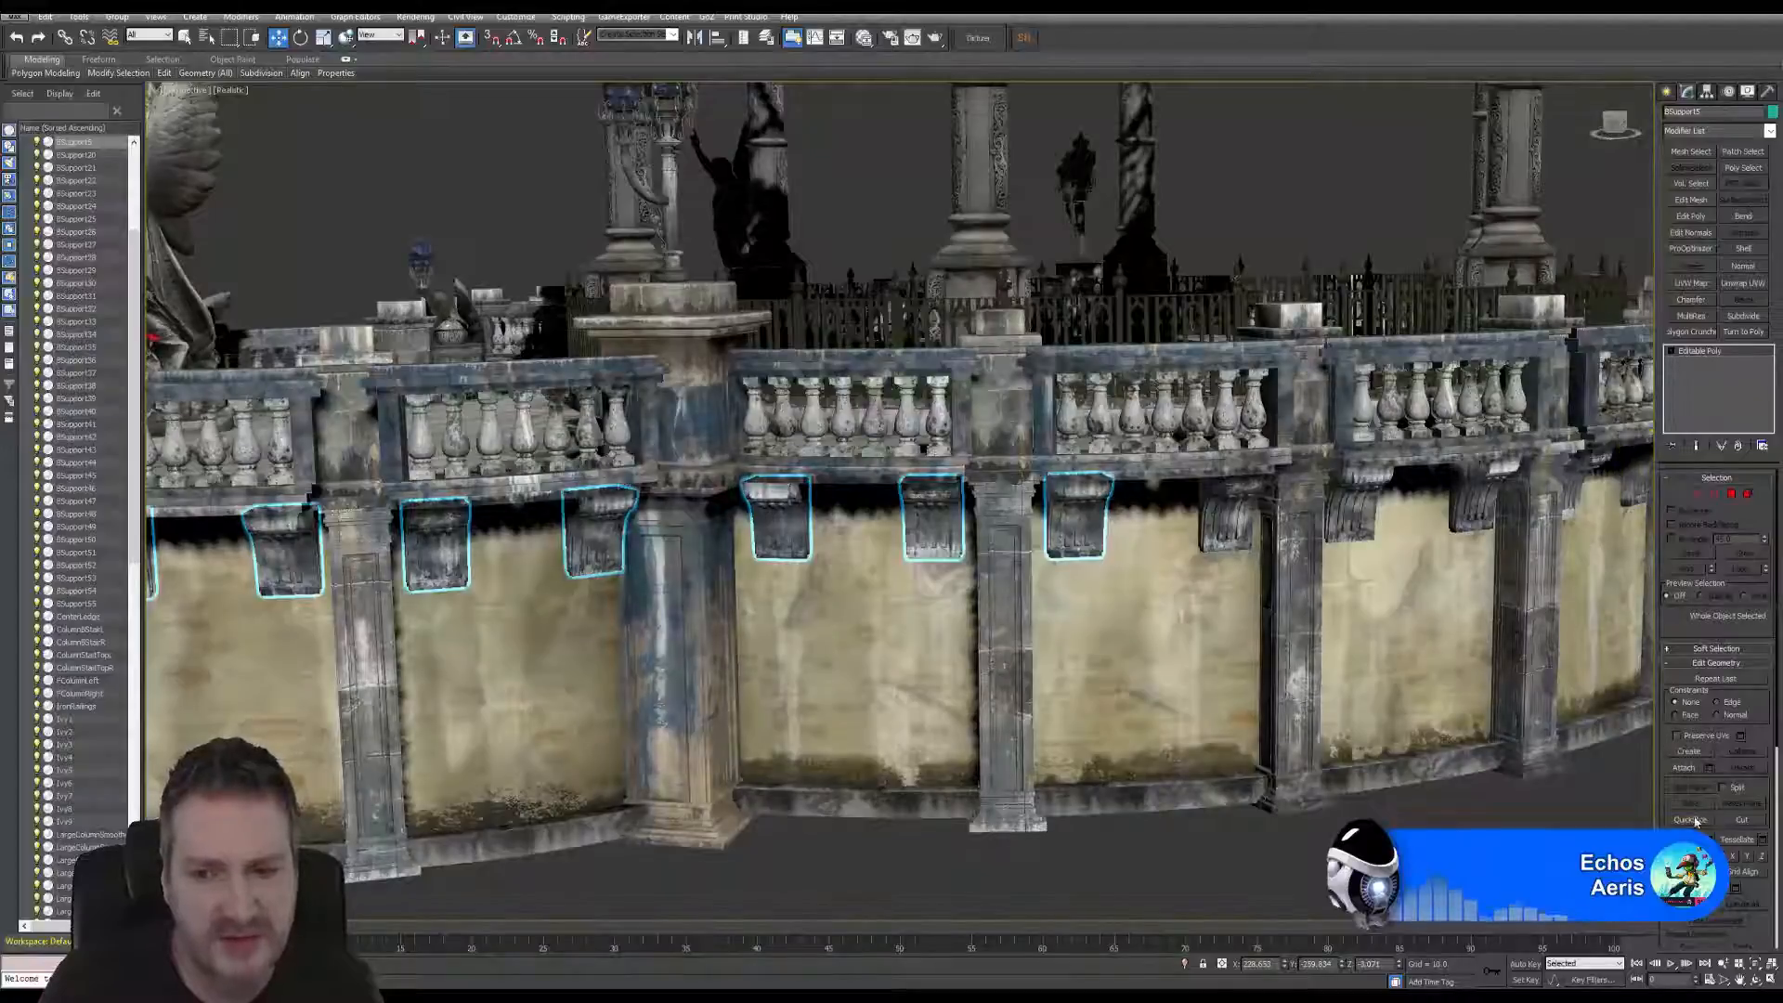
left_click(1685, 768)
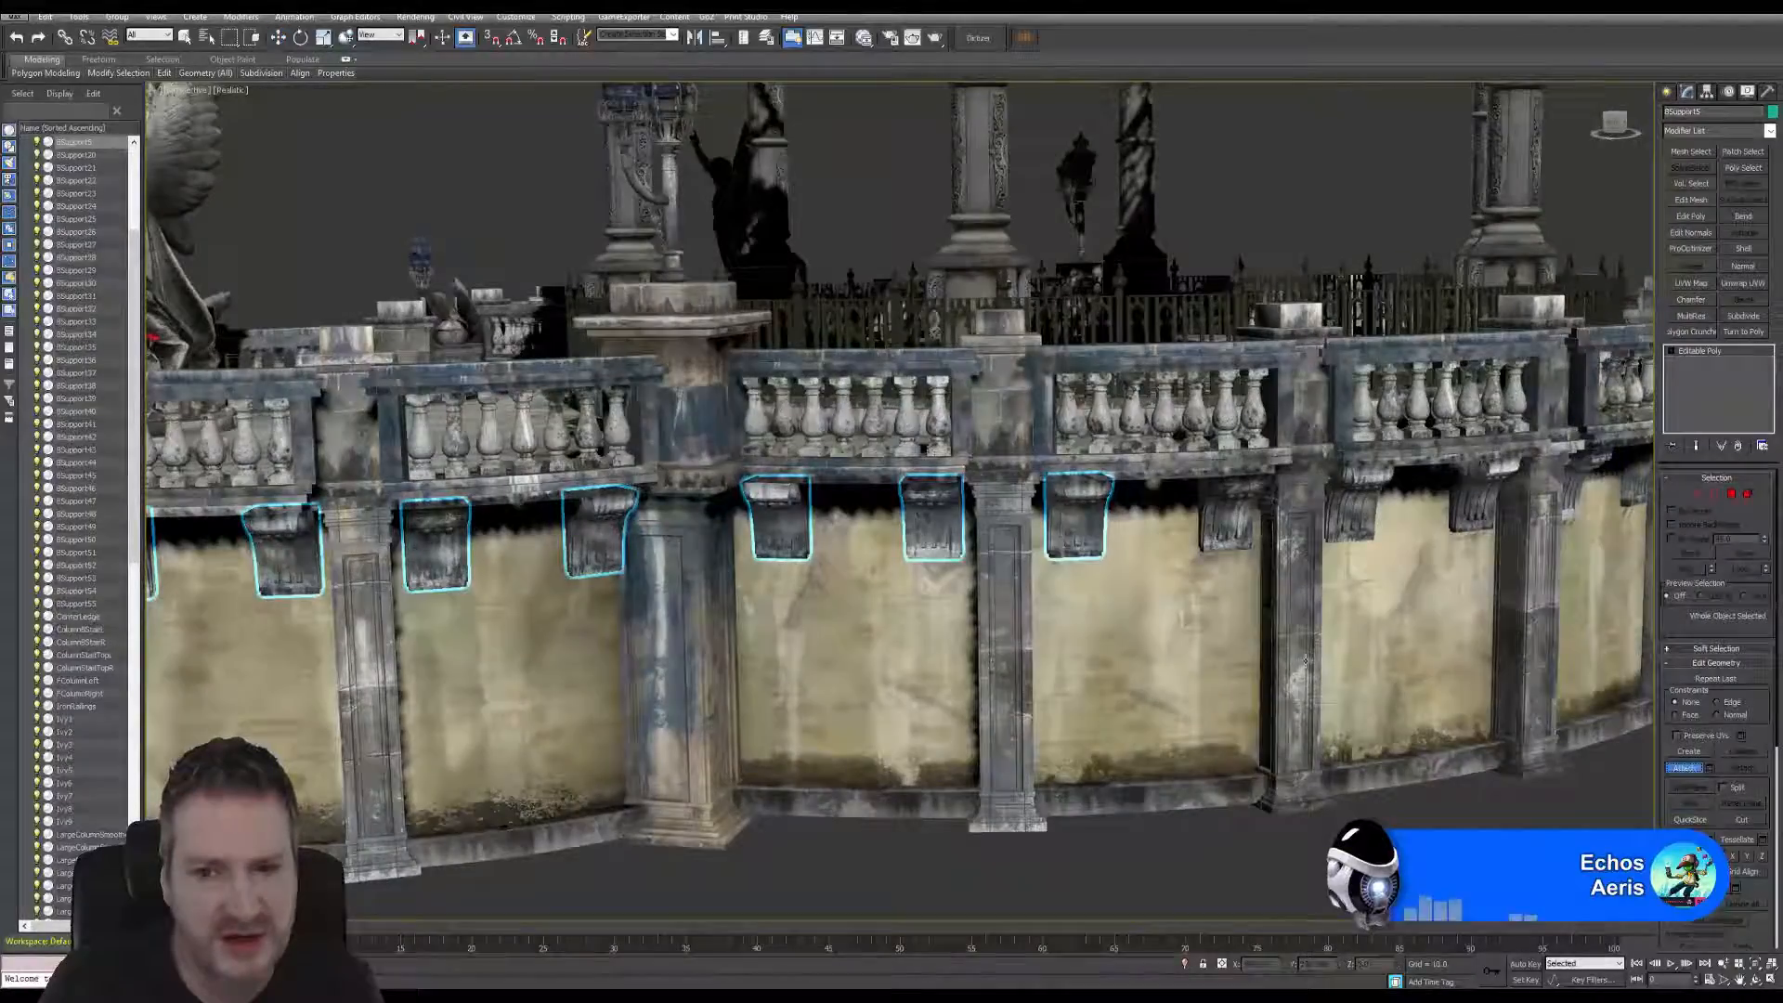
left_click(1240, 505)
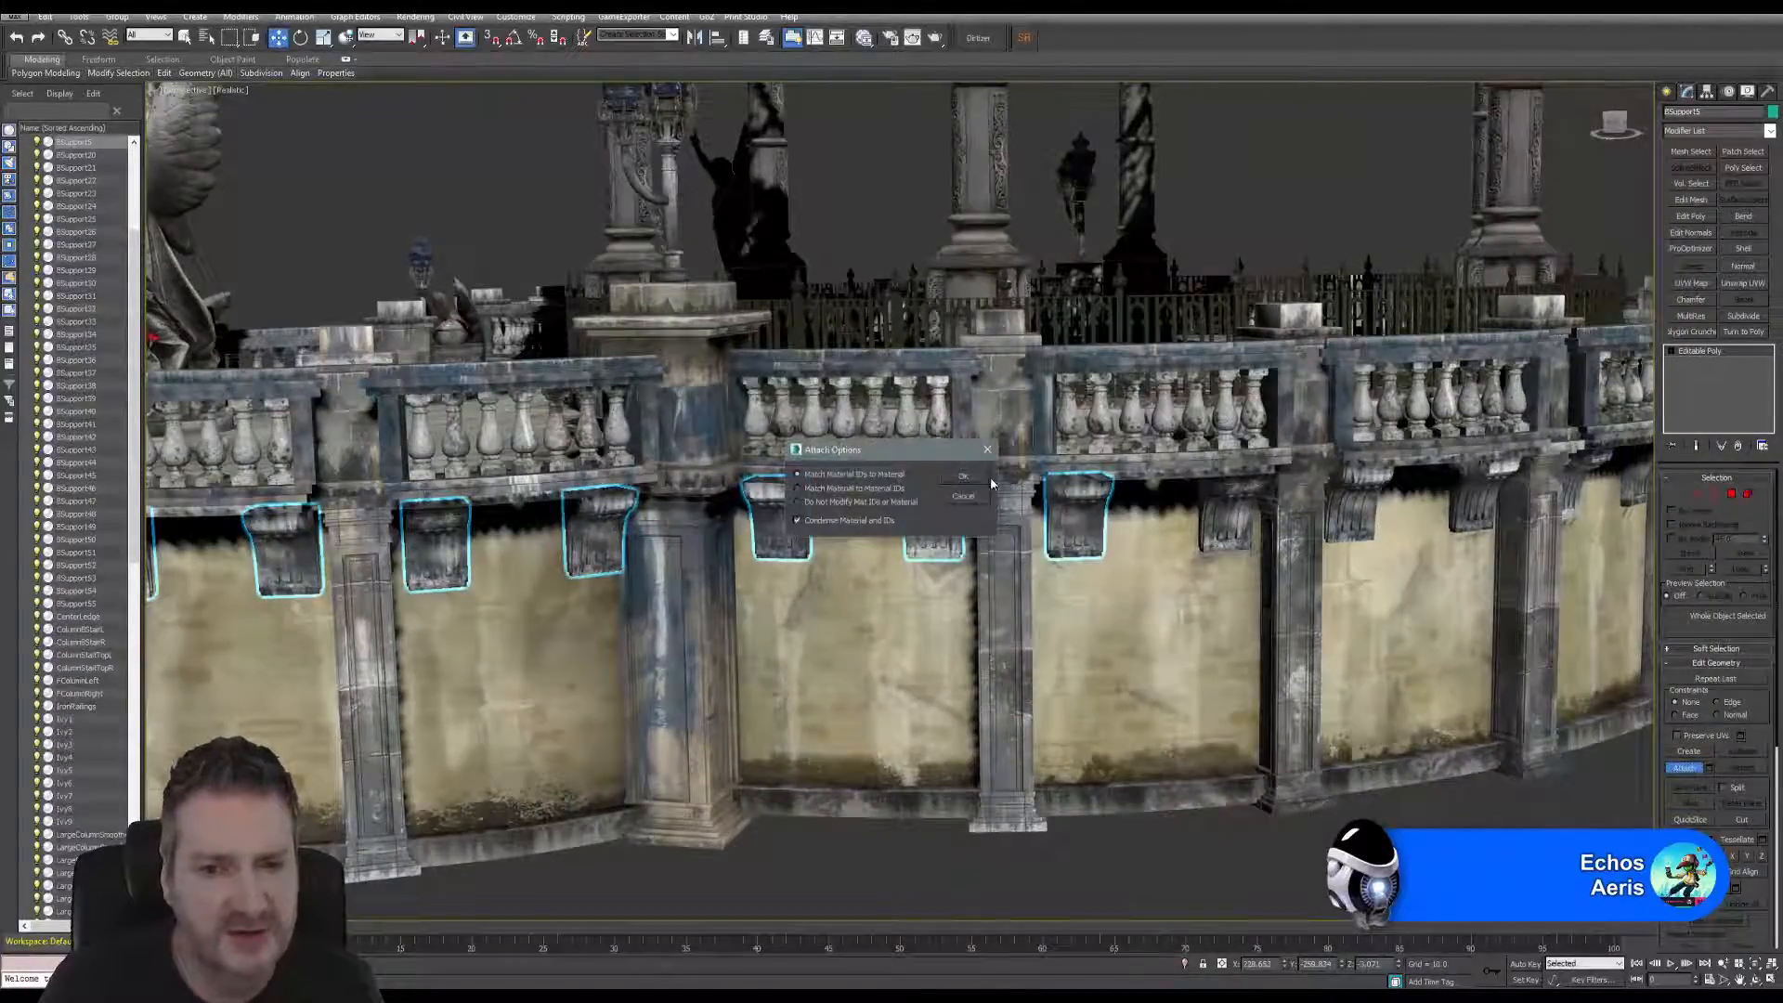
left_click(964, 475)
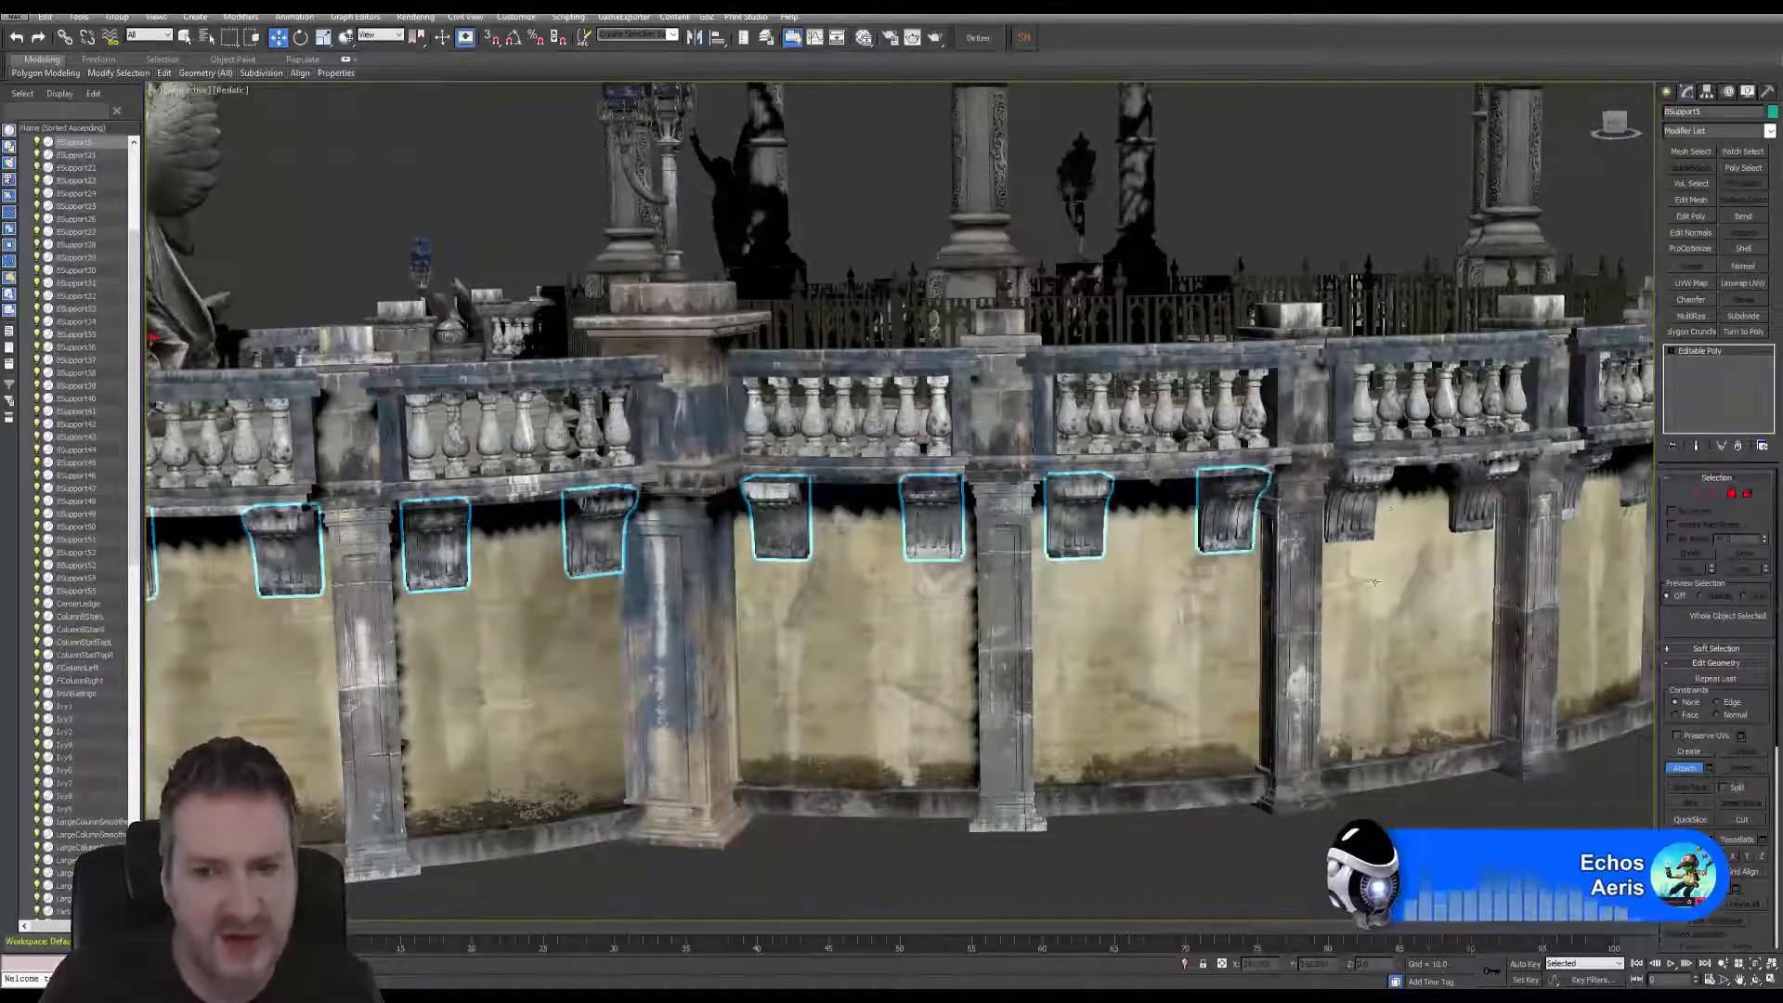
- Attach the two brackets in the third bay past the blue-stained pillar with material IDs matched to material
left_click(1357, 507)
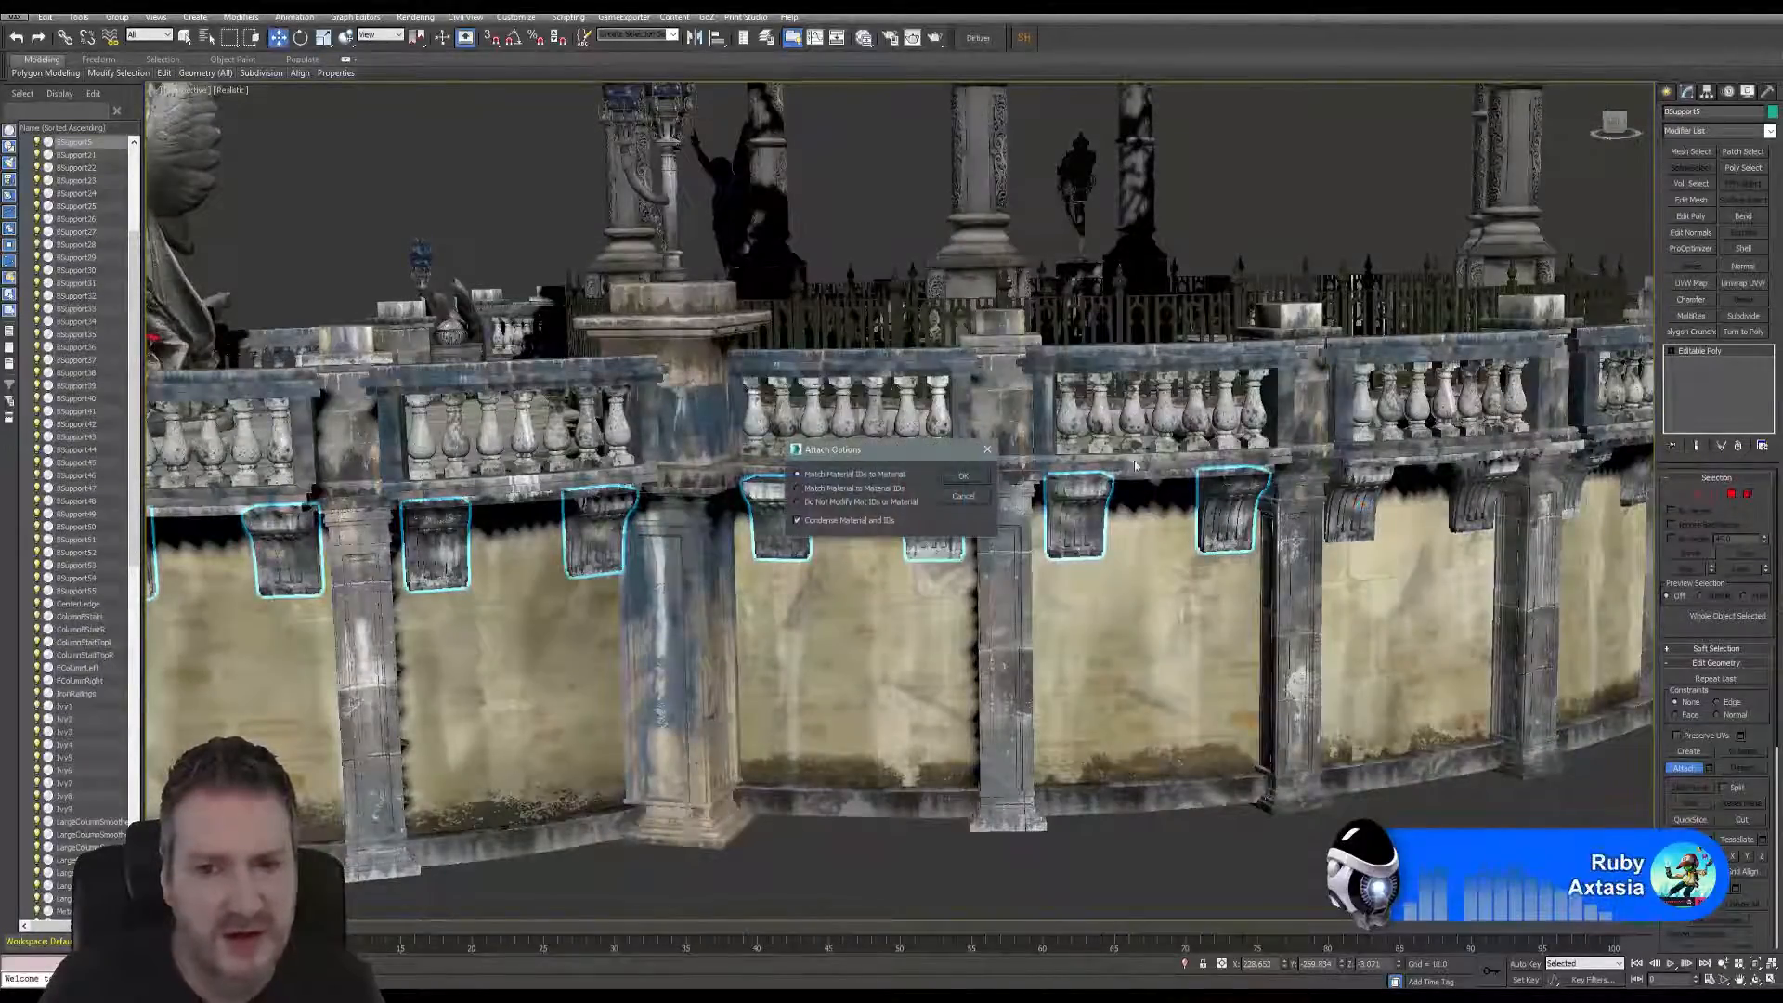
left_click(964, 477)
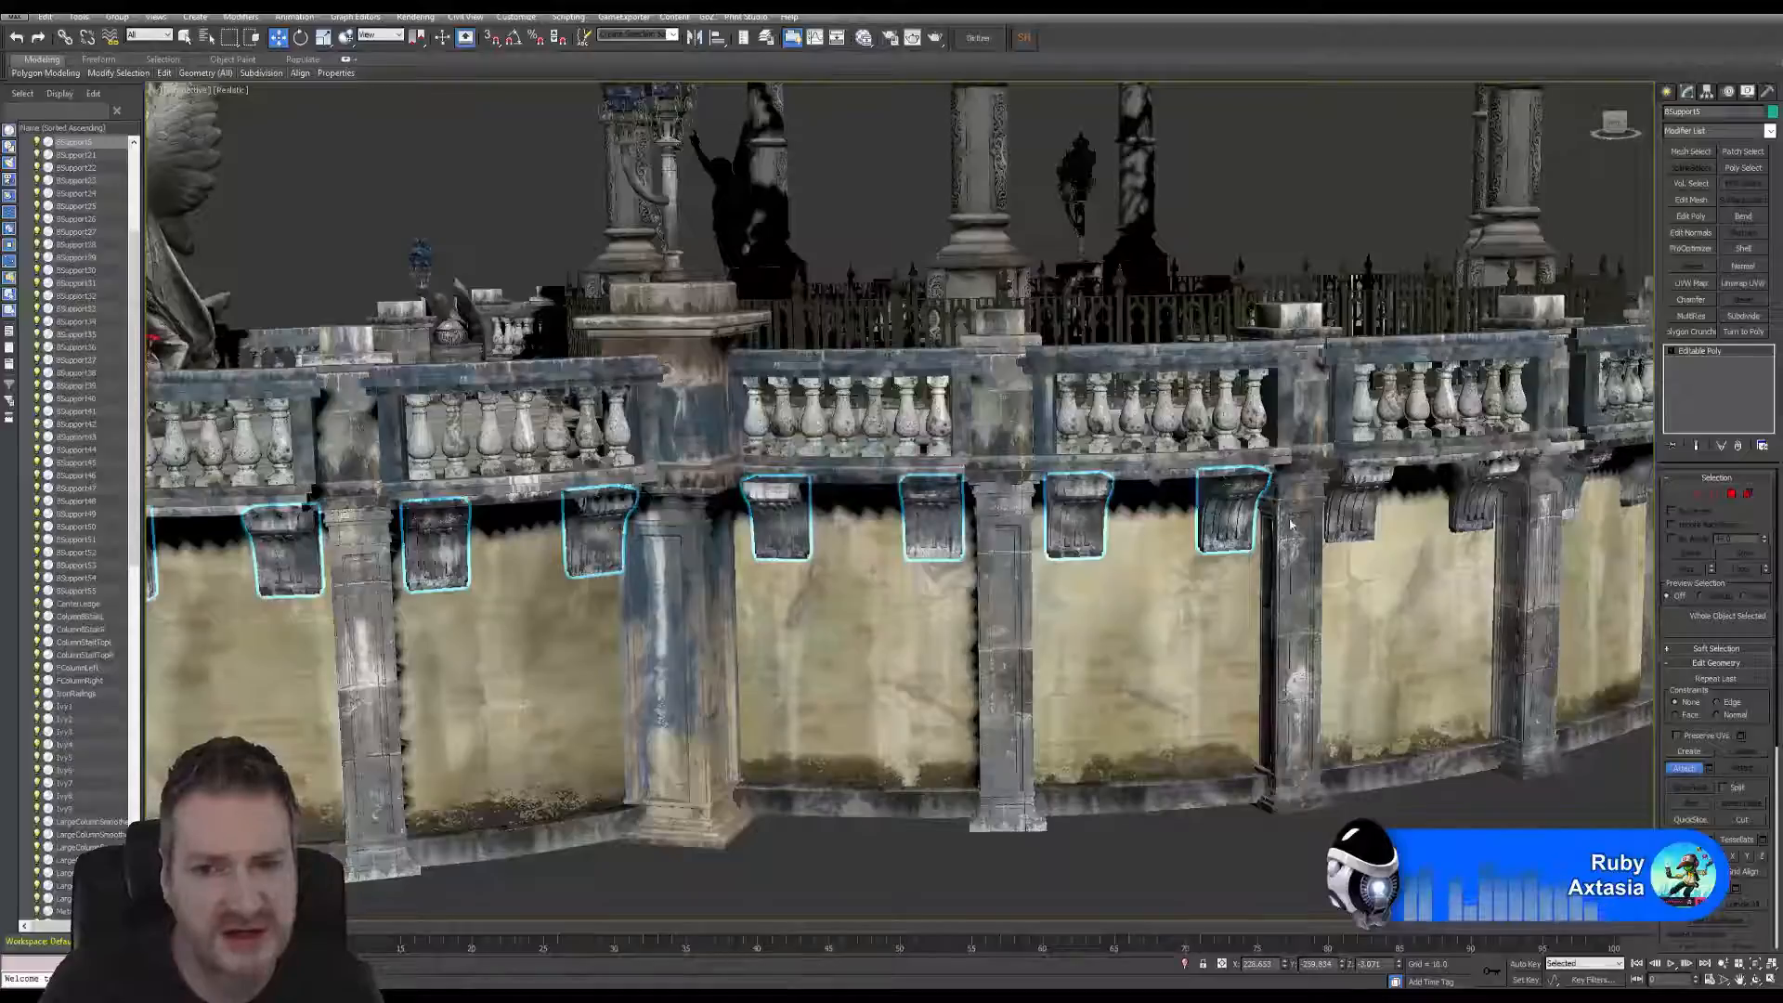
left_click(1356, 506)
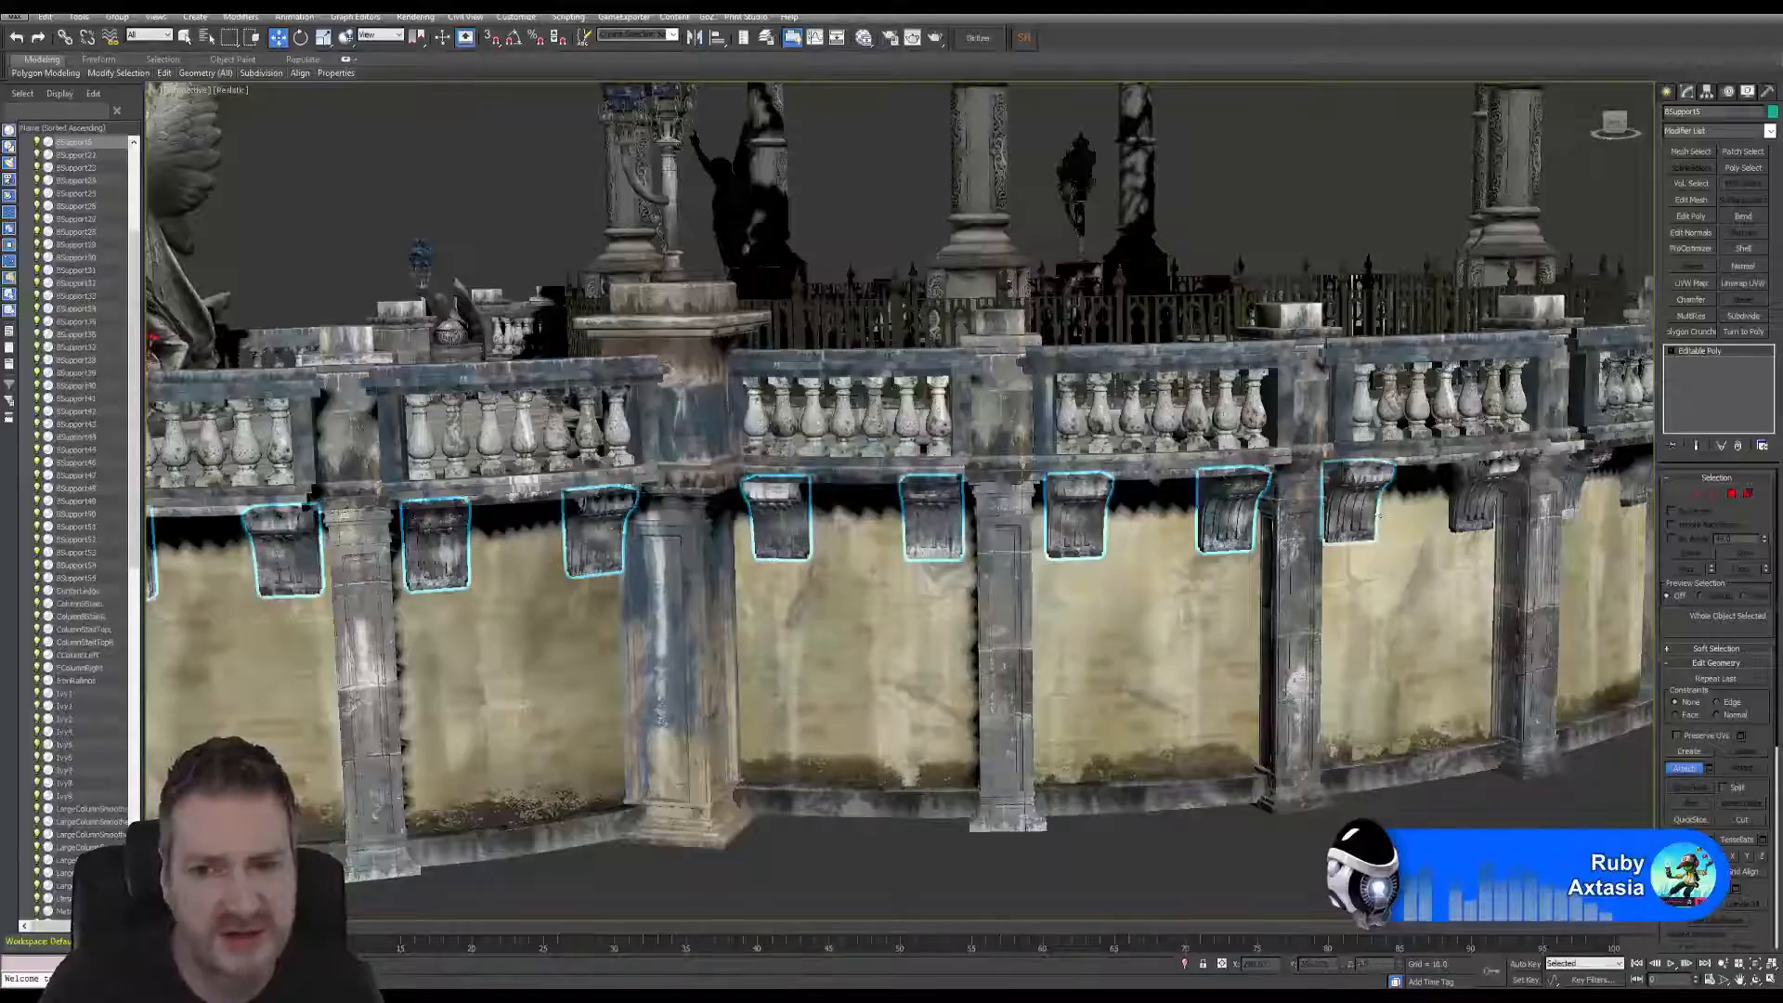
left_click(1479, 480)
left_click(975, 476)
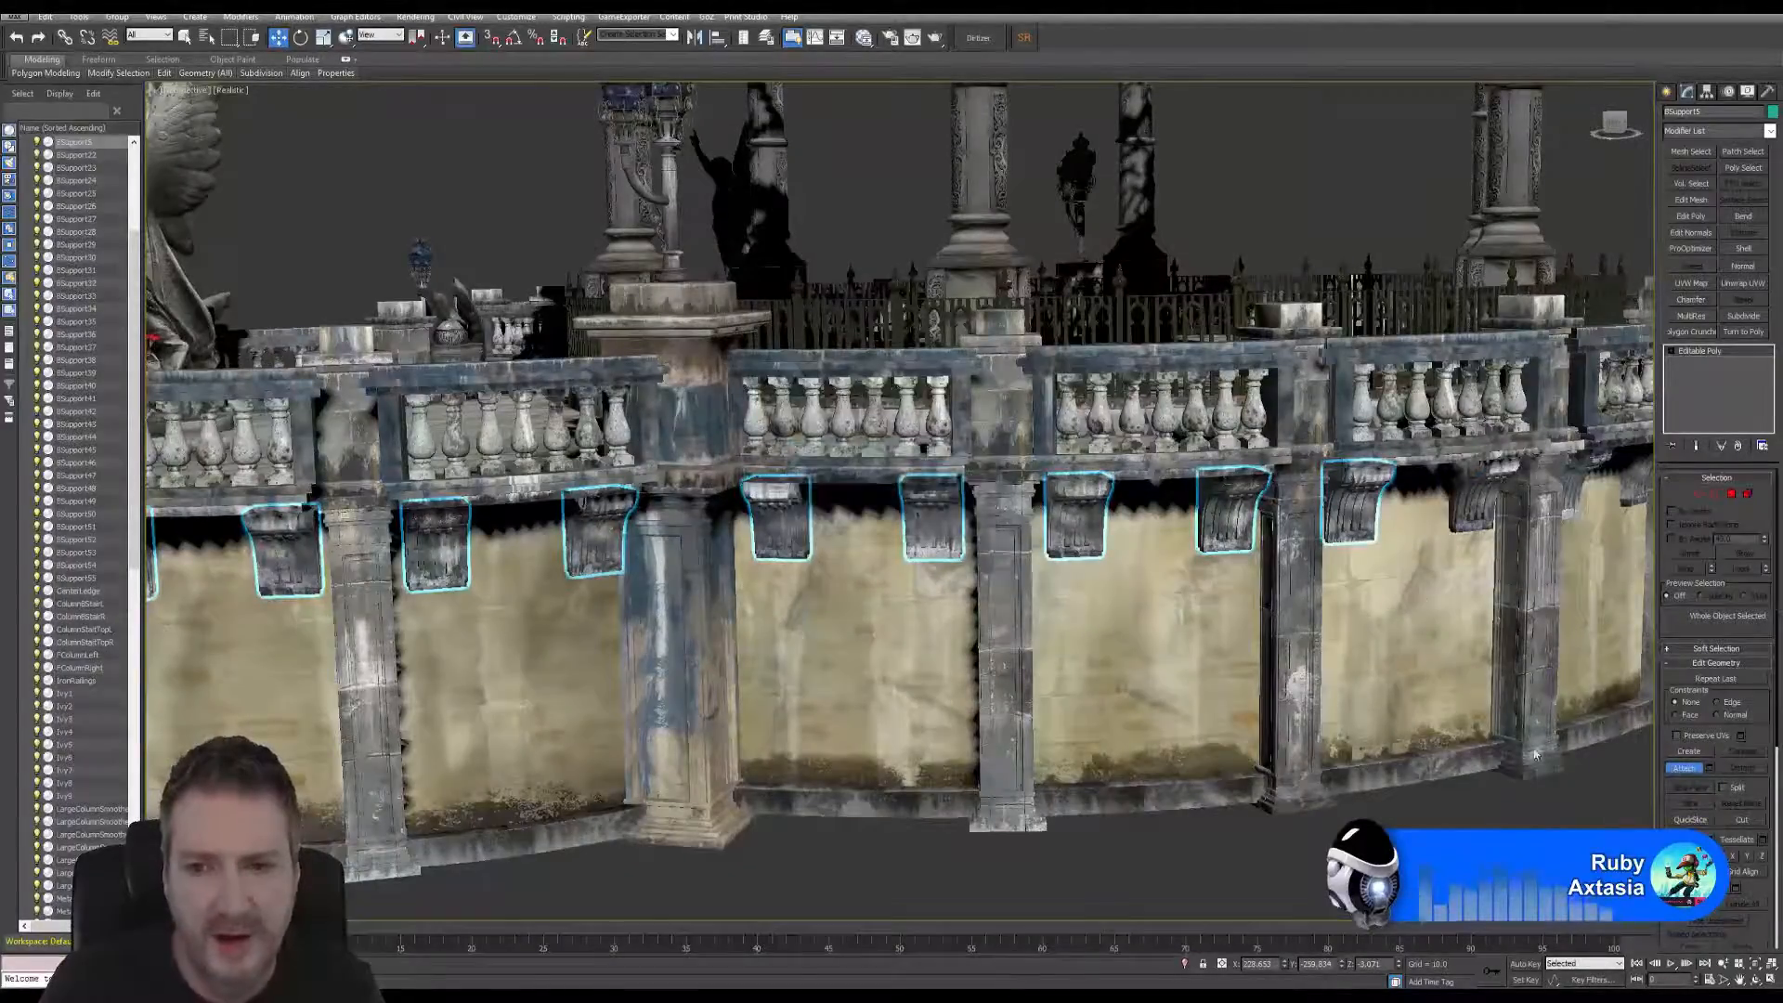
- Attach the two brackets under the ledge of the fourth bay past the blue-stained pillar, matching material IDs to material
left_click(1754, 981)
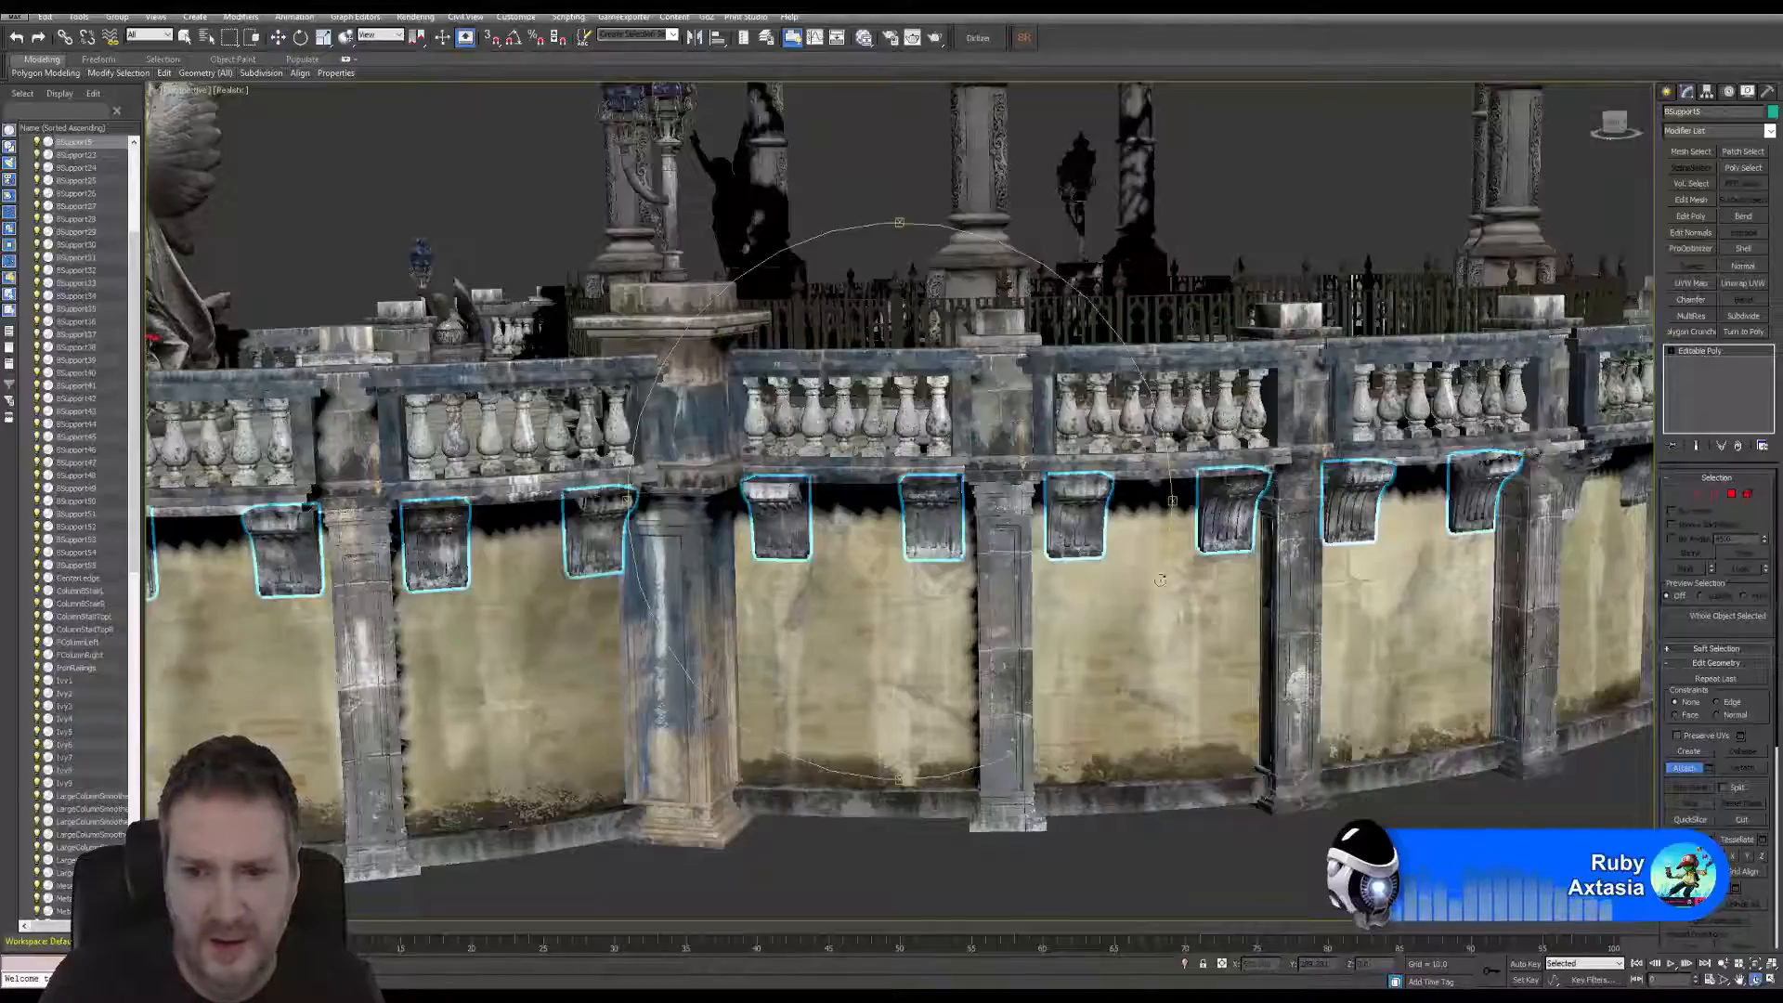
left_click_drag(984, 278, 495, 163)
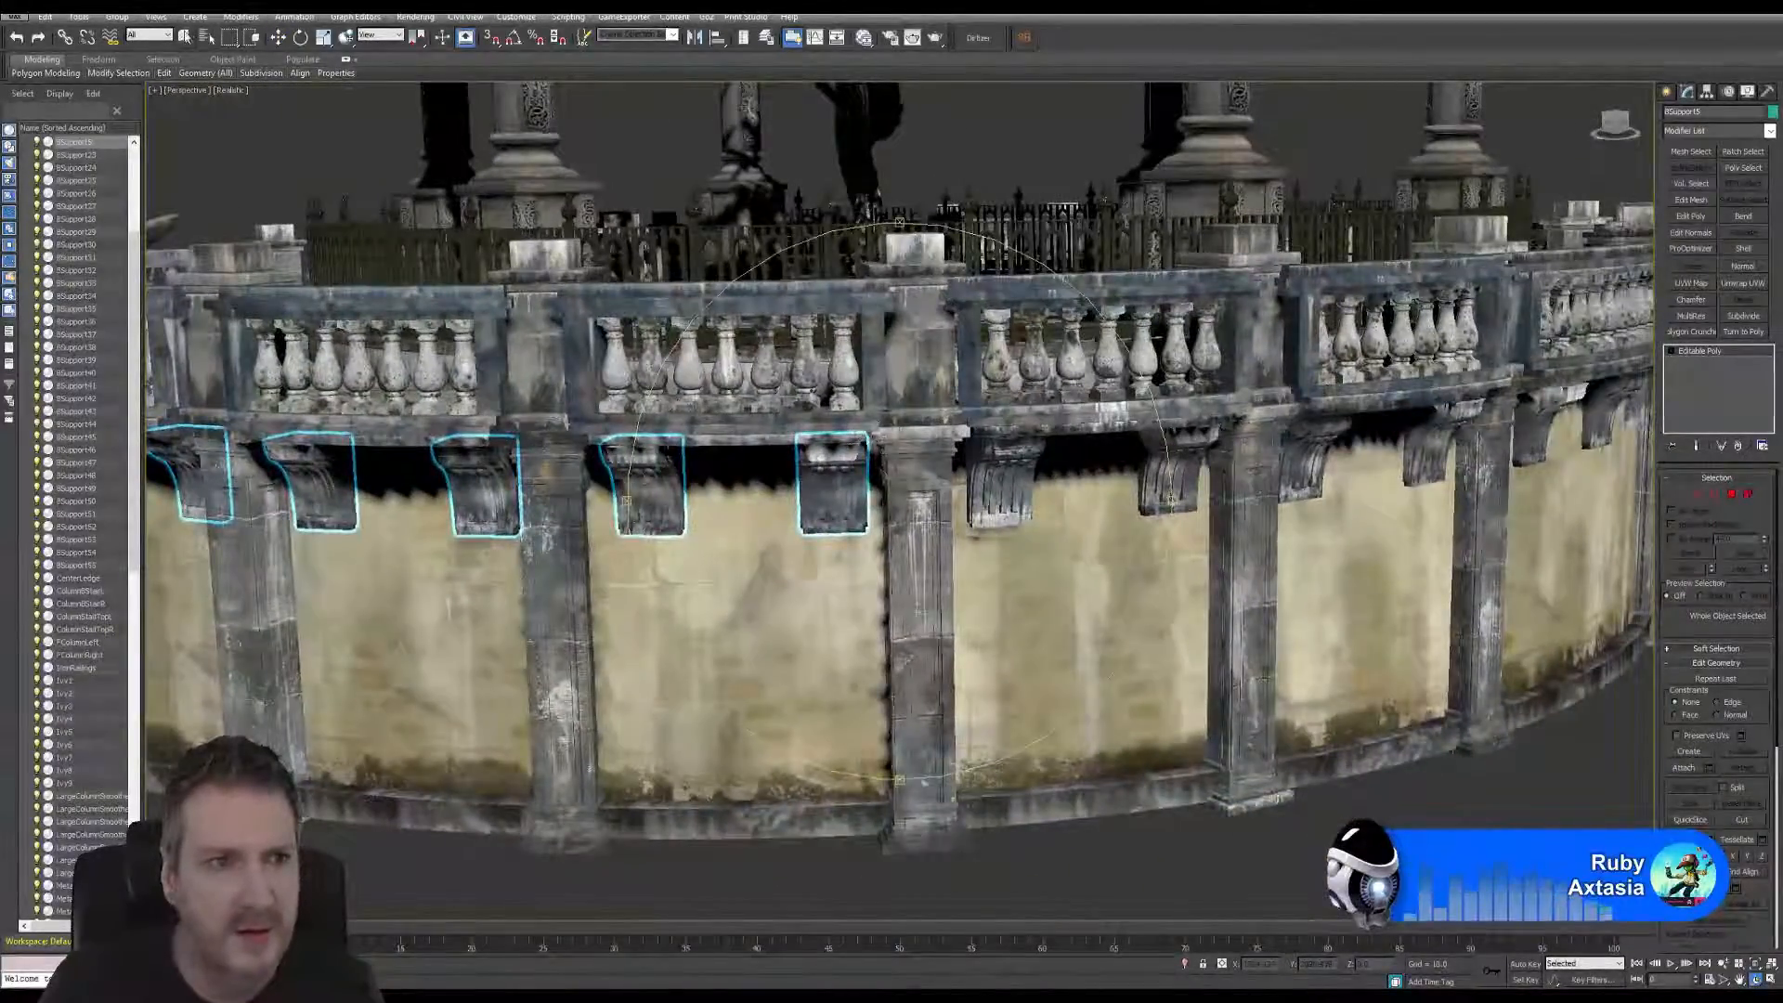
left_click(187, 37)
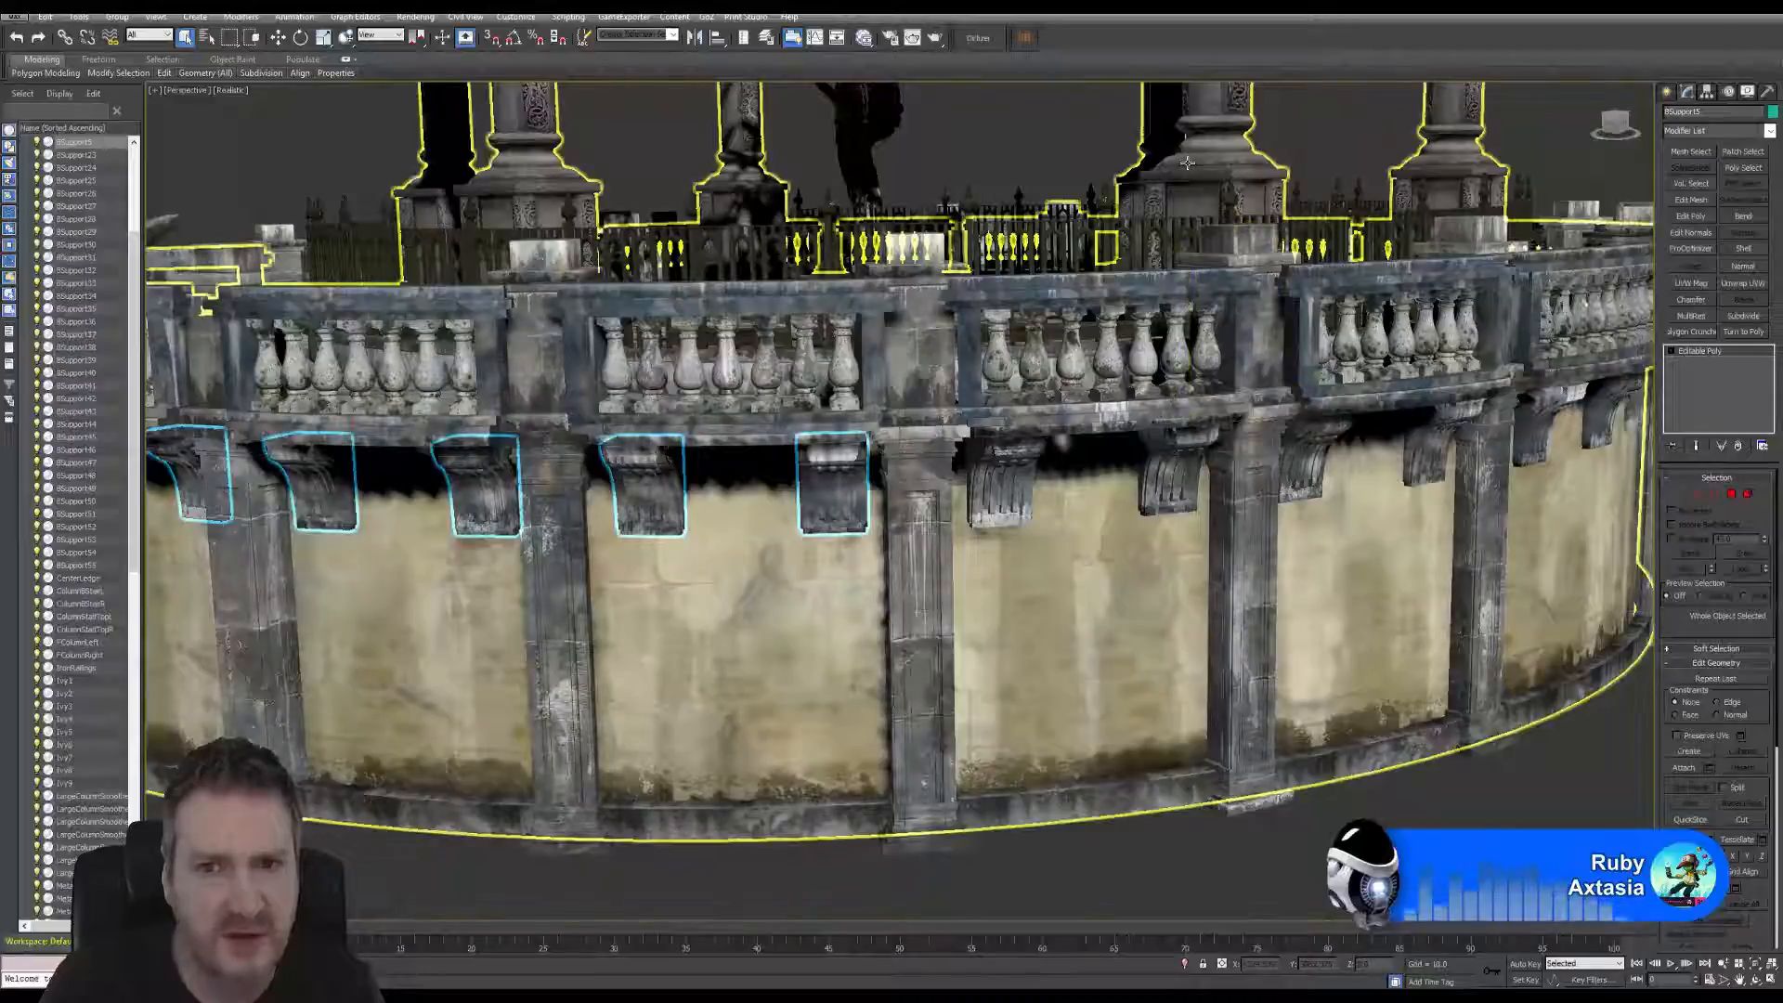
left_click(1684, 769)
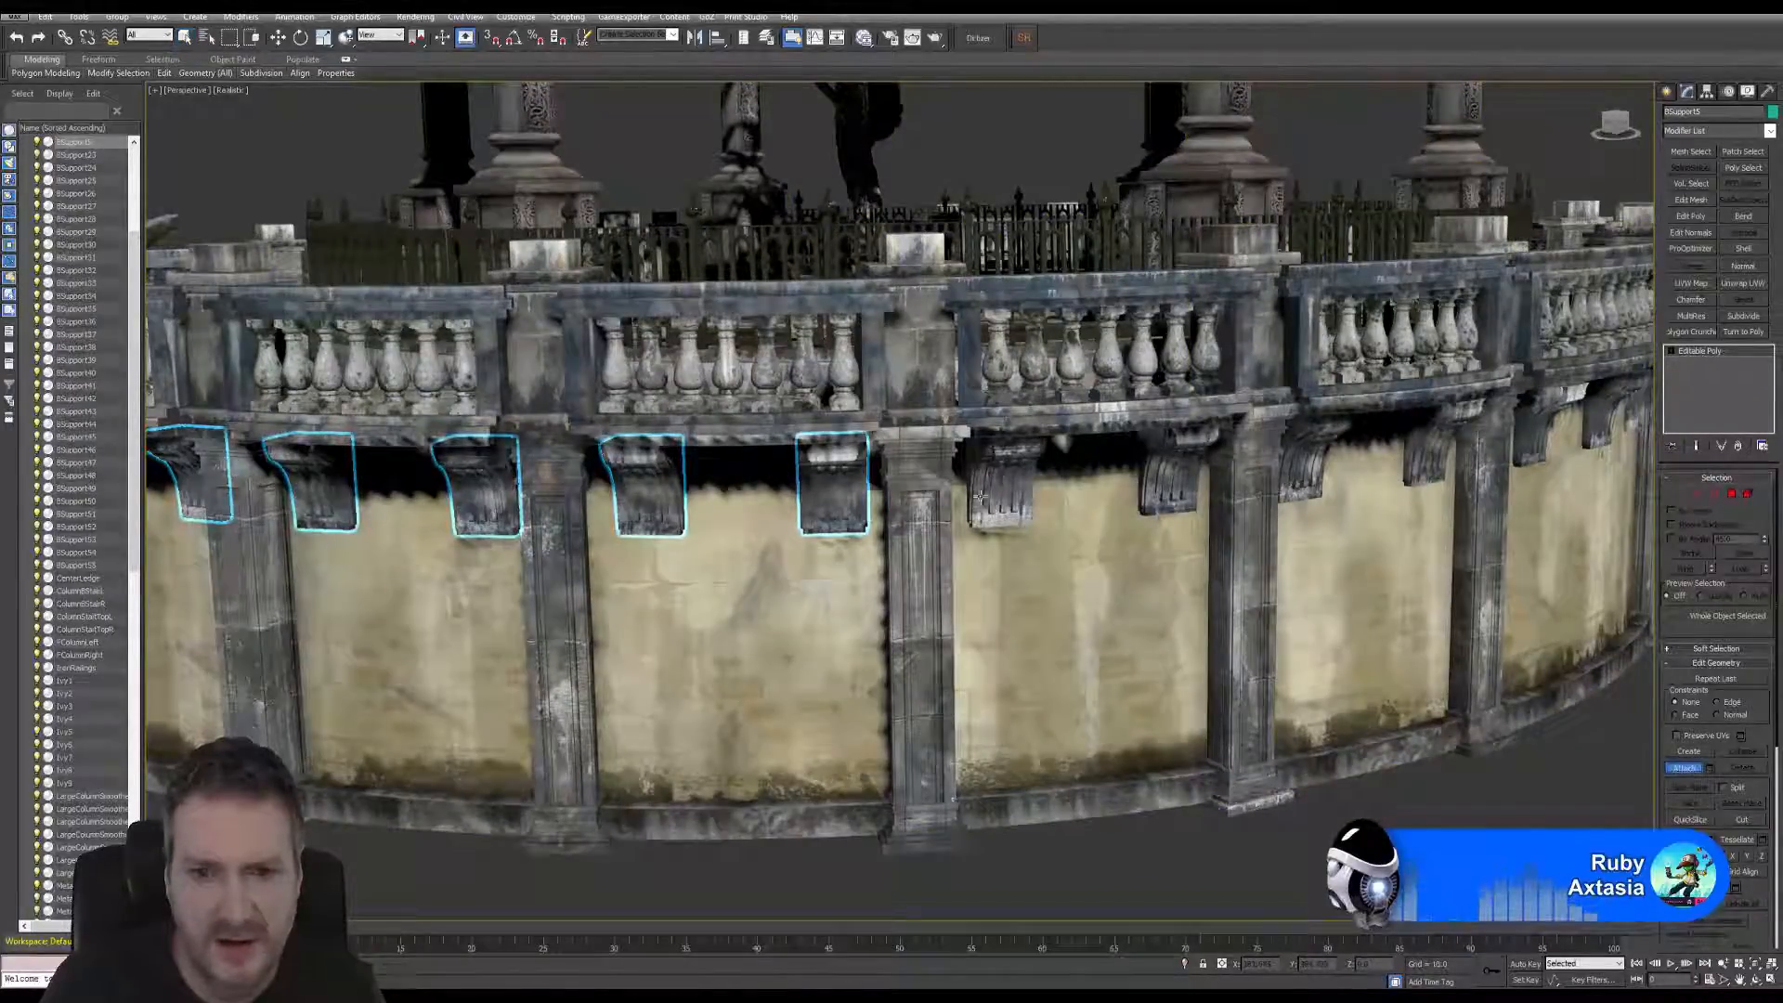
left_click(1003, 470)
key("Return")
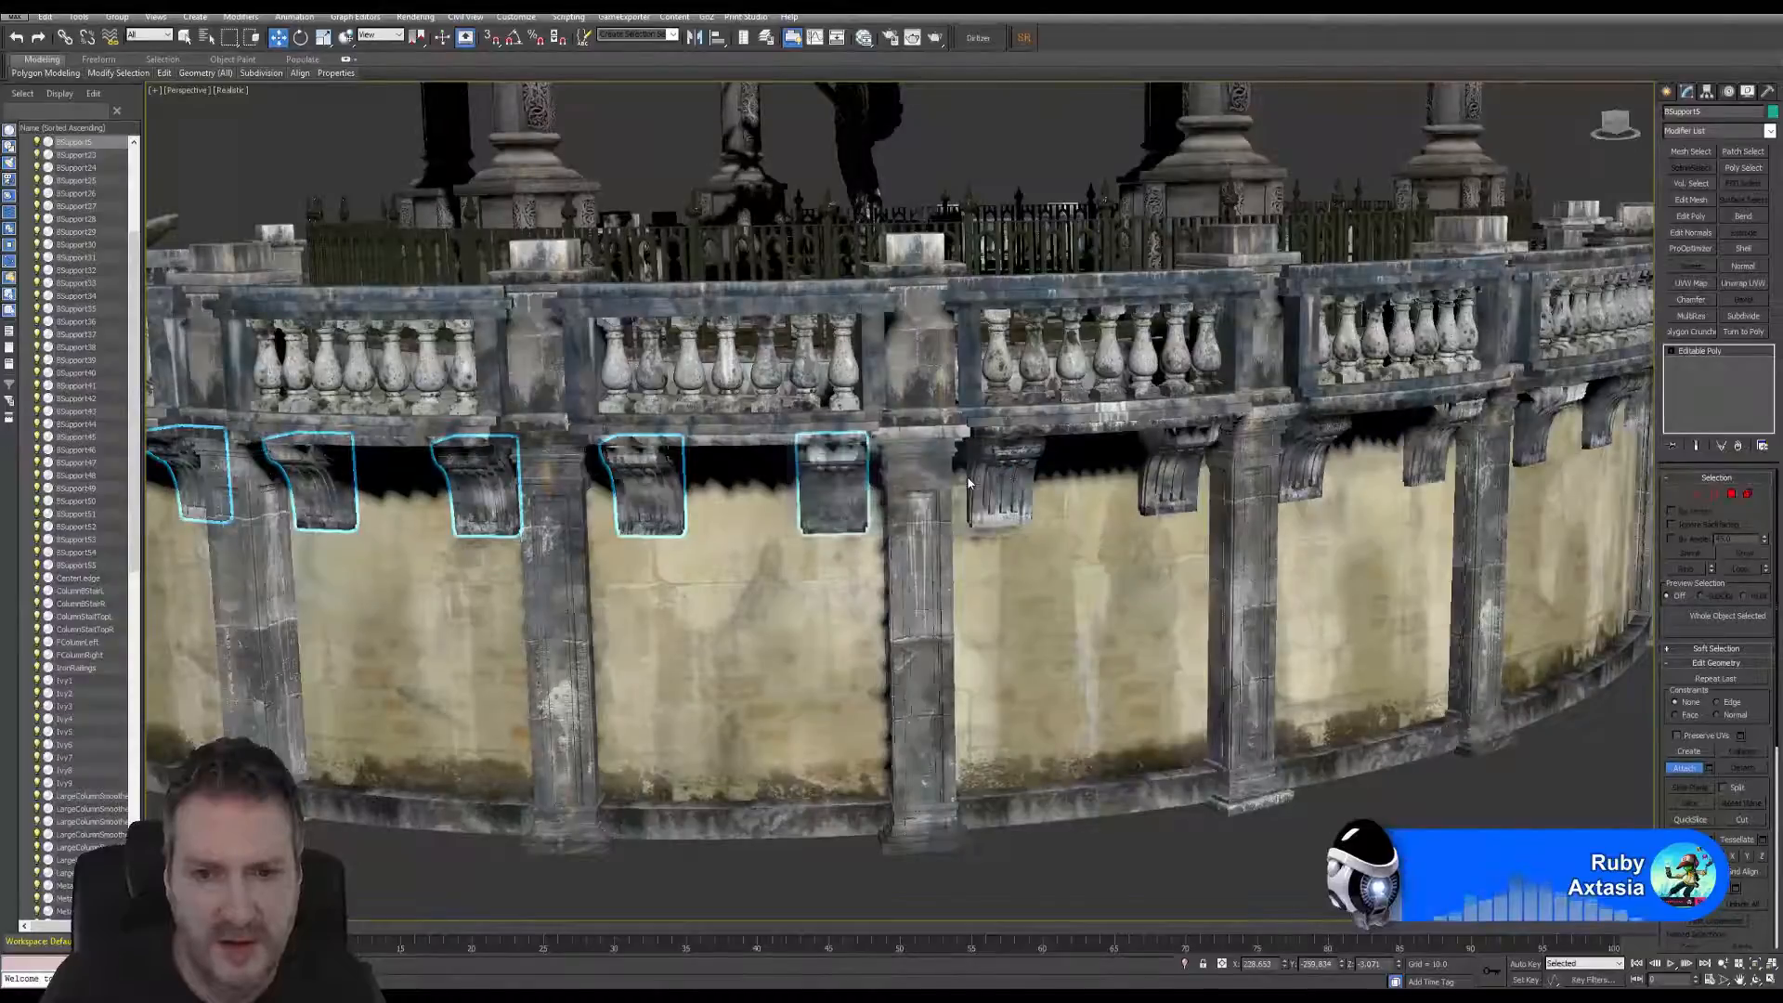
left_click(1007, 474)
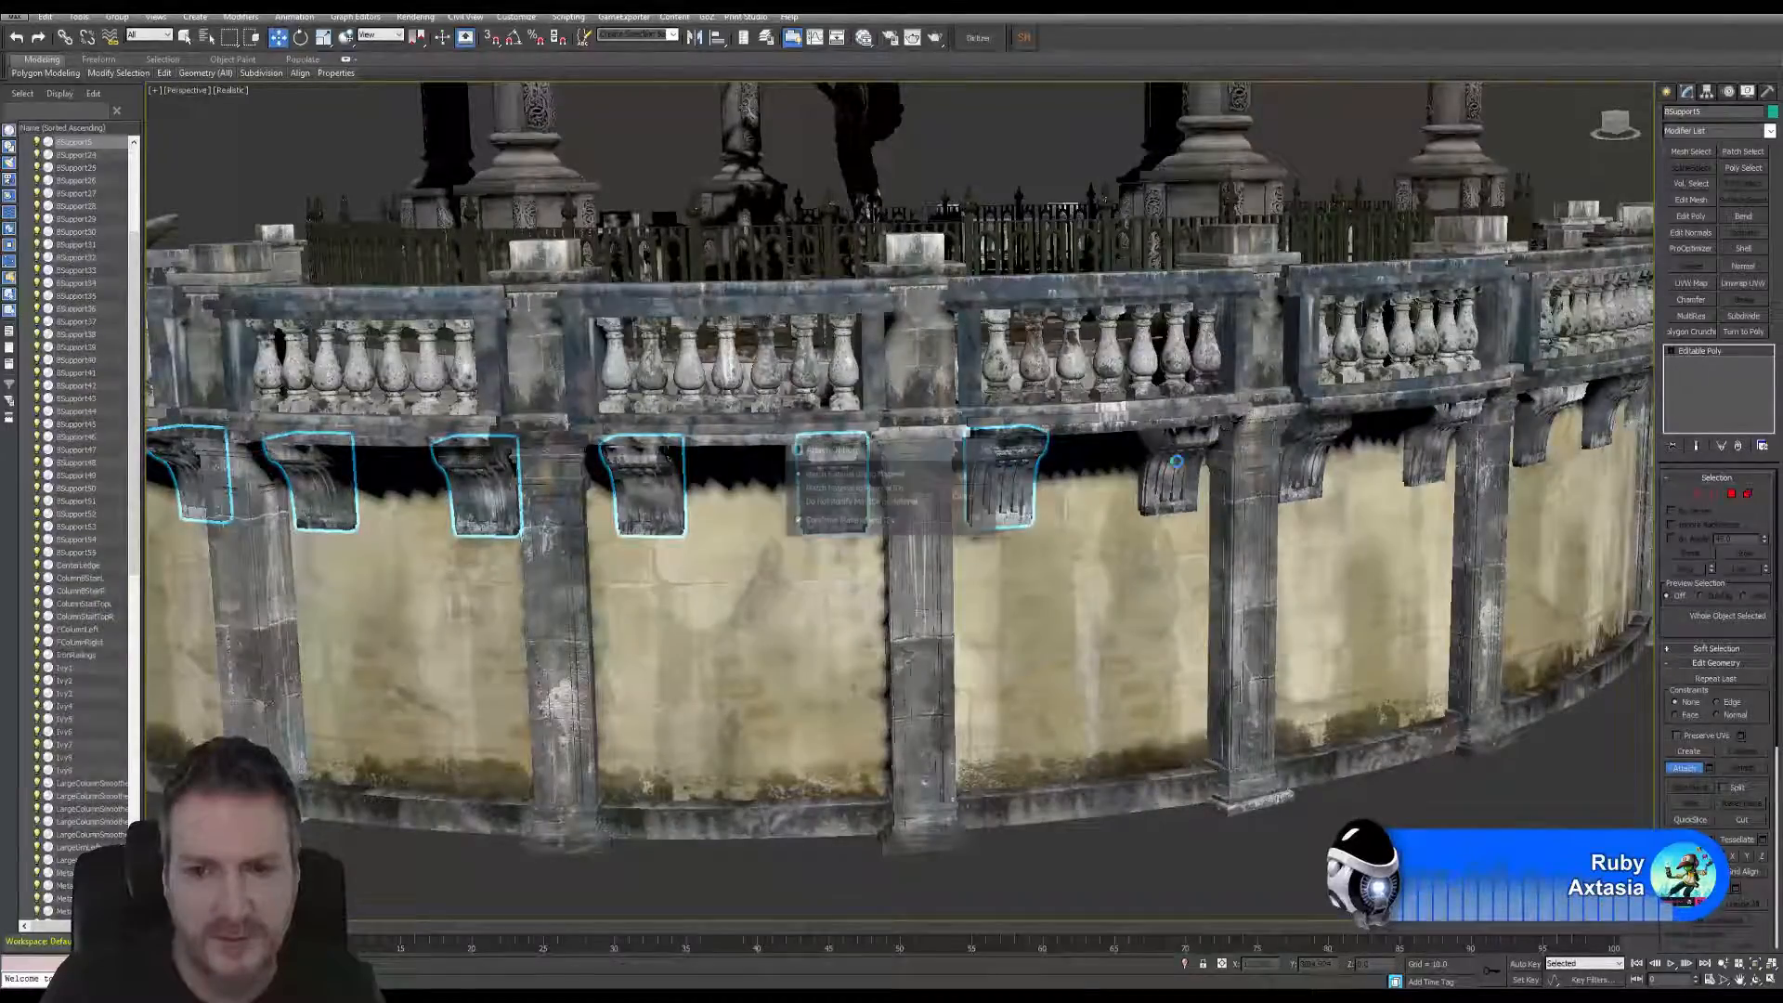
left_click(965, 476)
left_click(1177, 464)
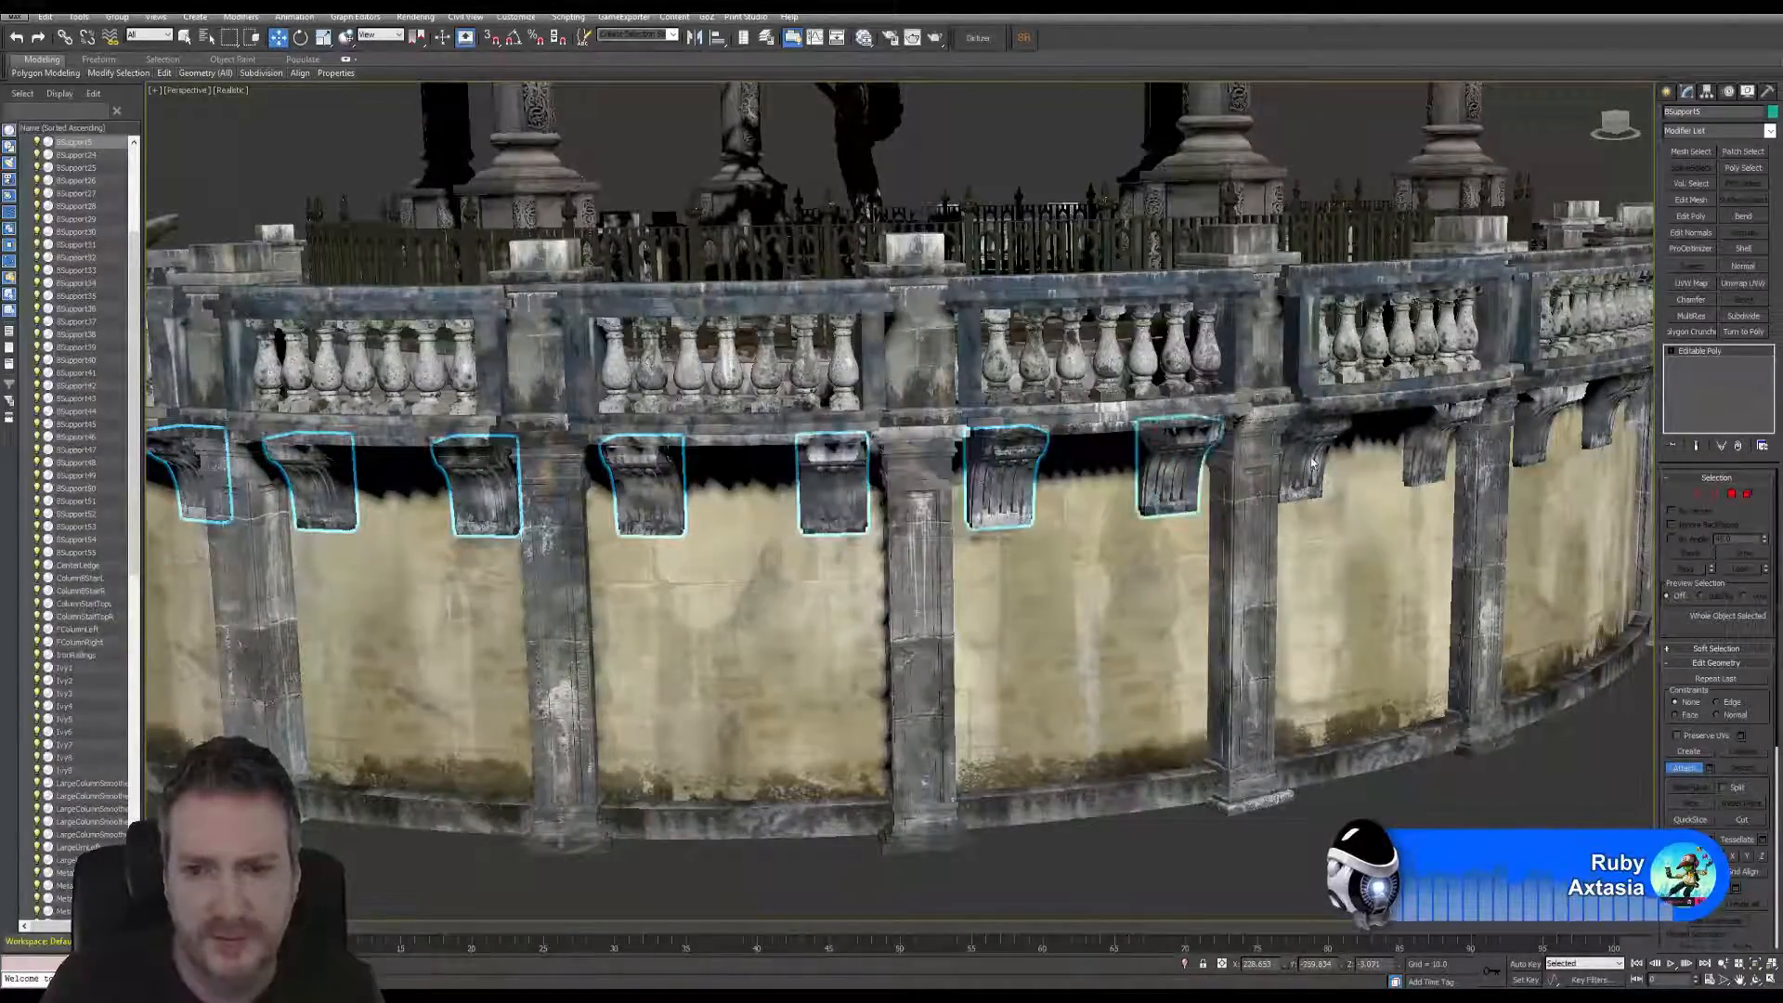
- Attach both brackets in the fifth bay past the blue-stained pillar to the combined bracket object with the same material ID matching
left_click(1306, 452)
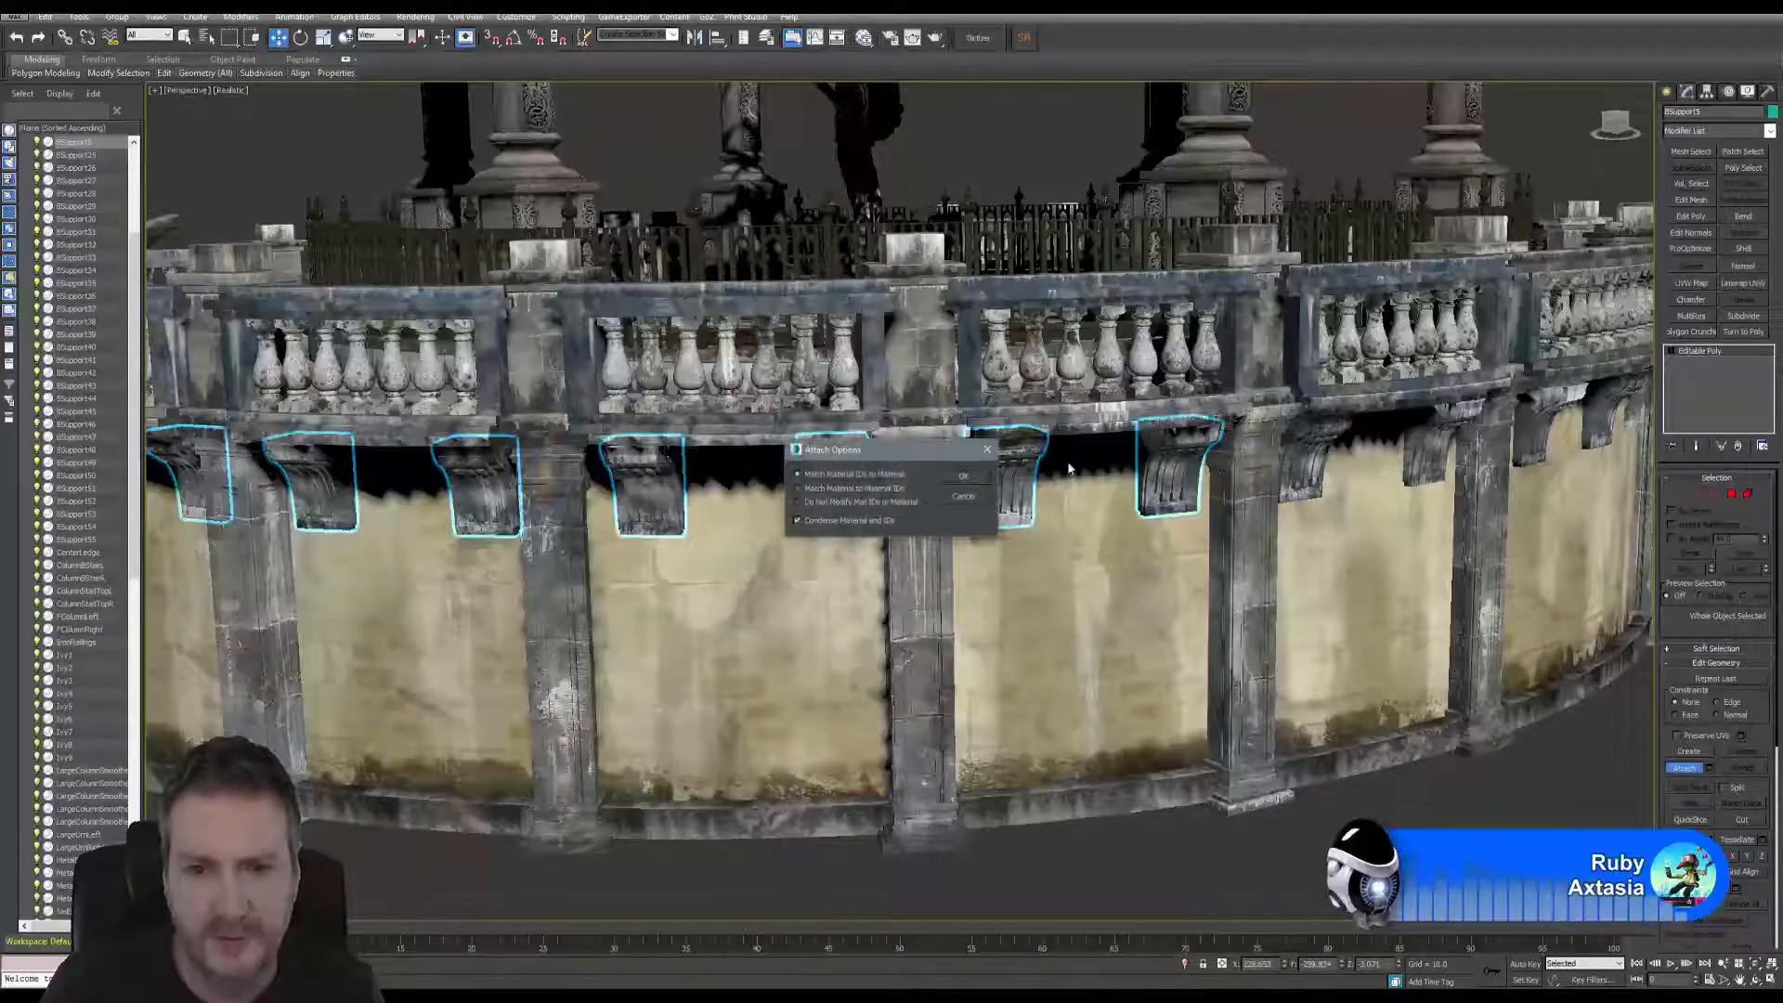
left_click(966, 476)
left_click(1310, 455)
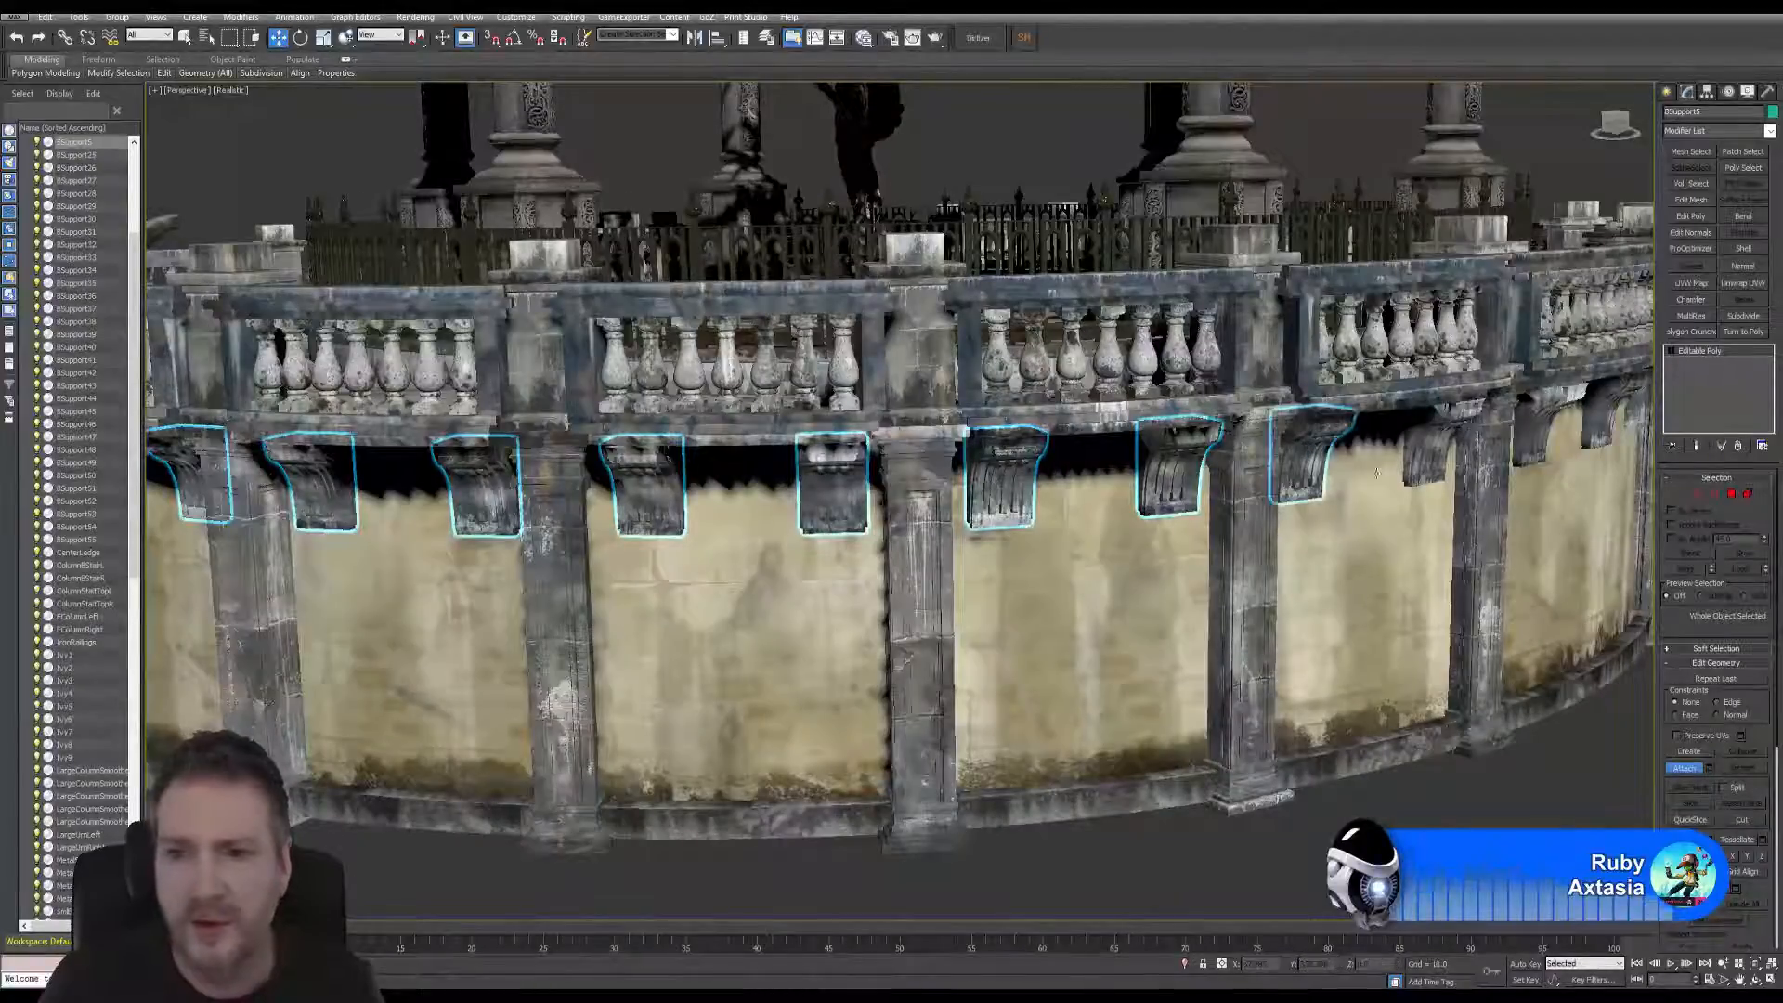
left_click(1440, 433)
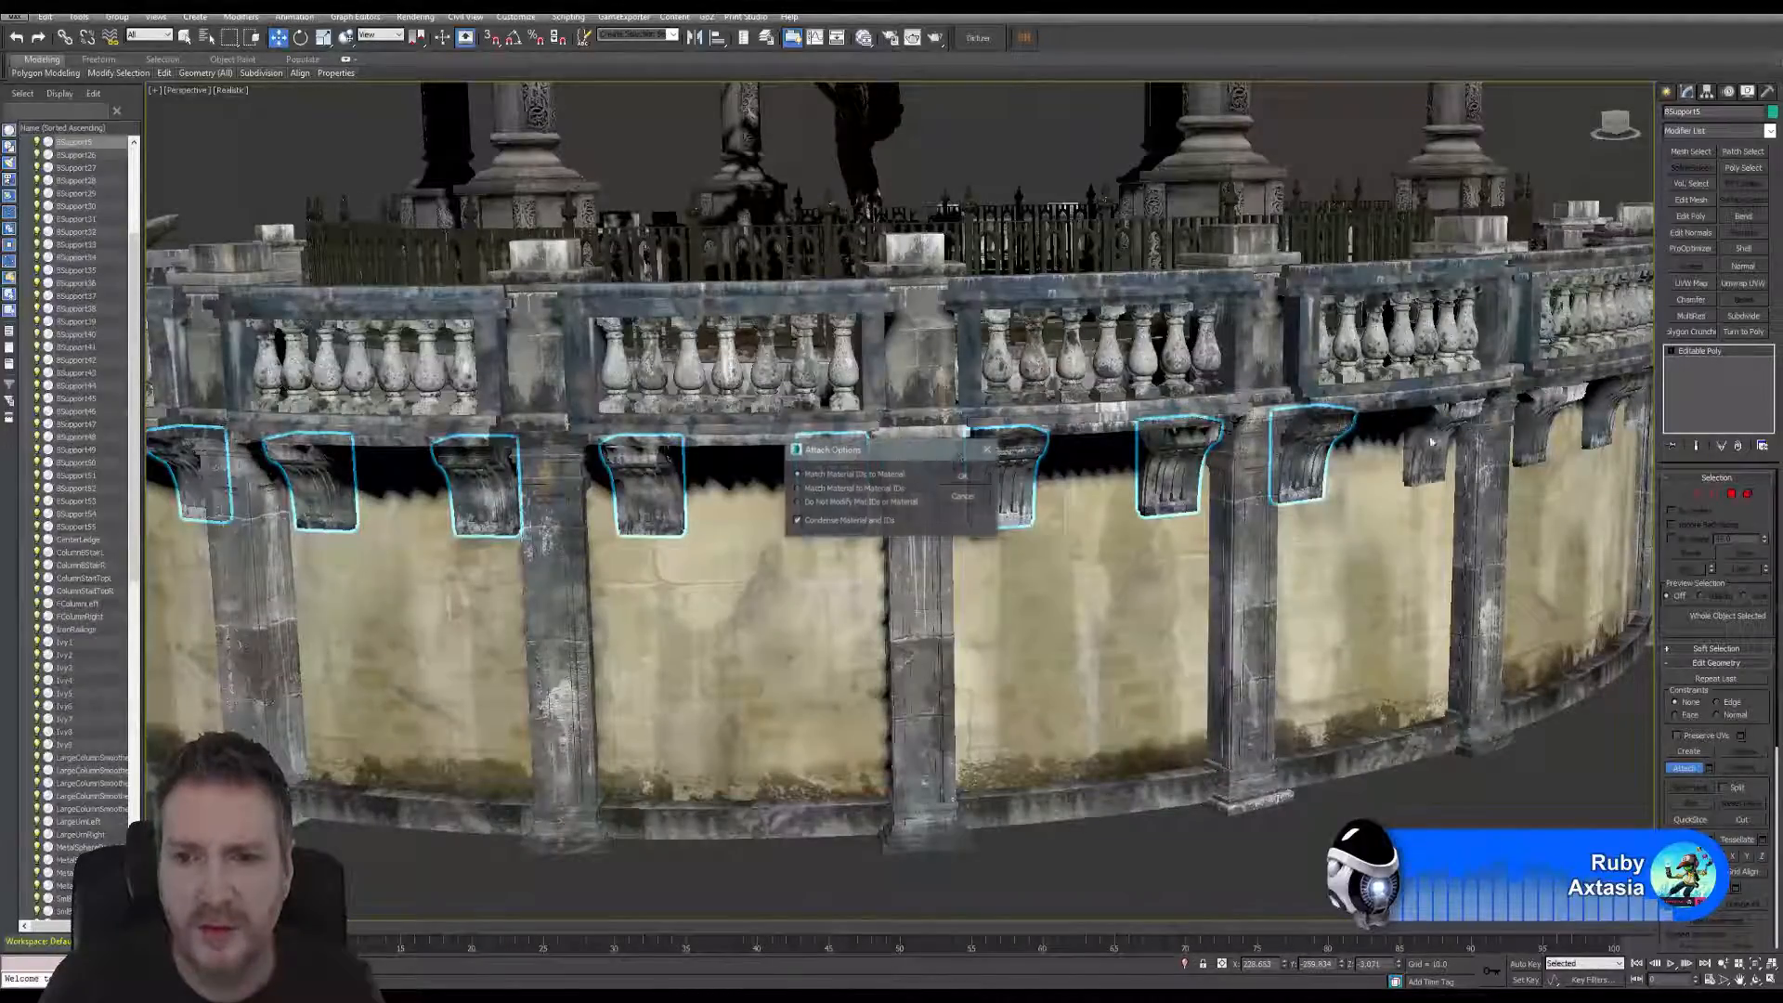
left_click(975, 477)
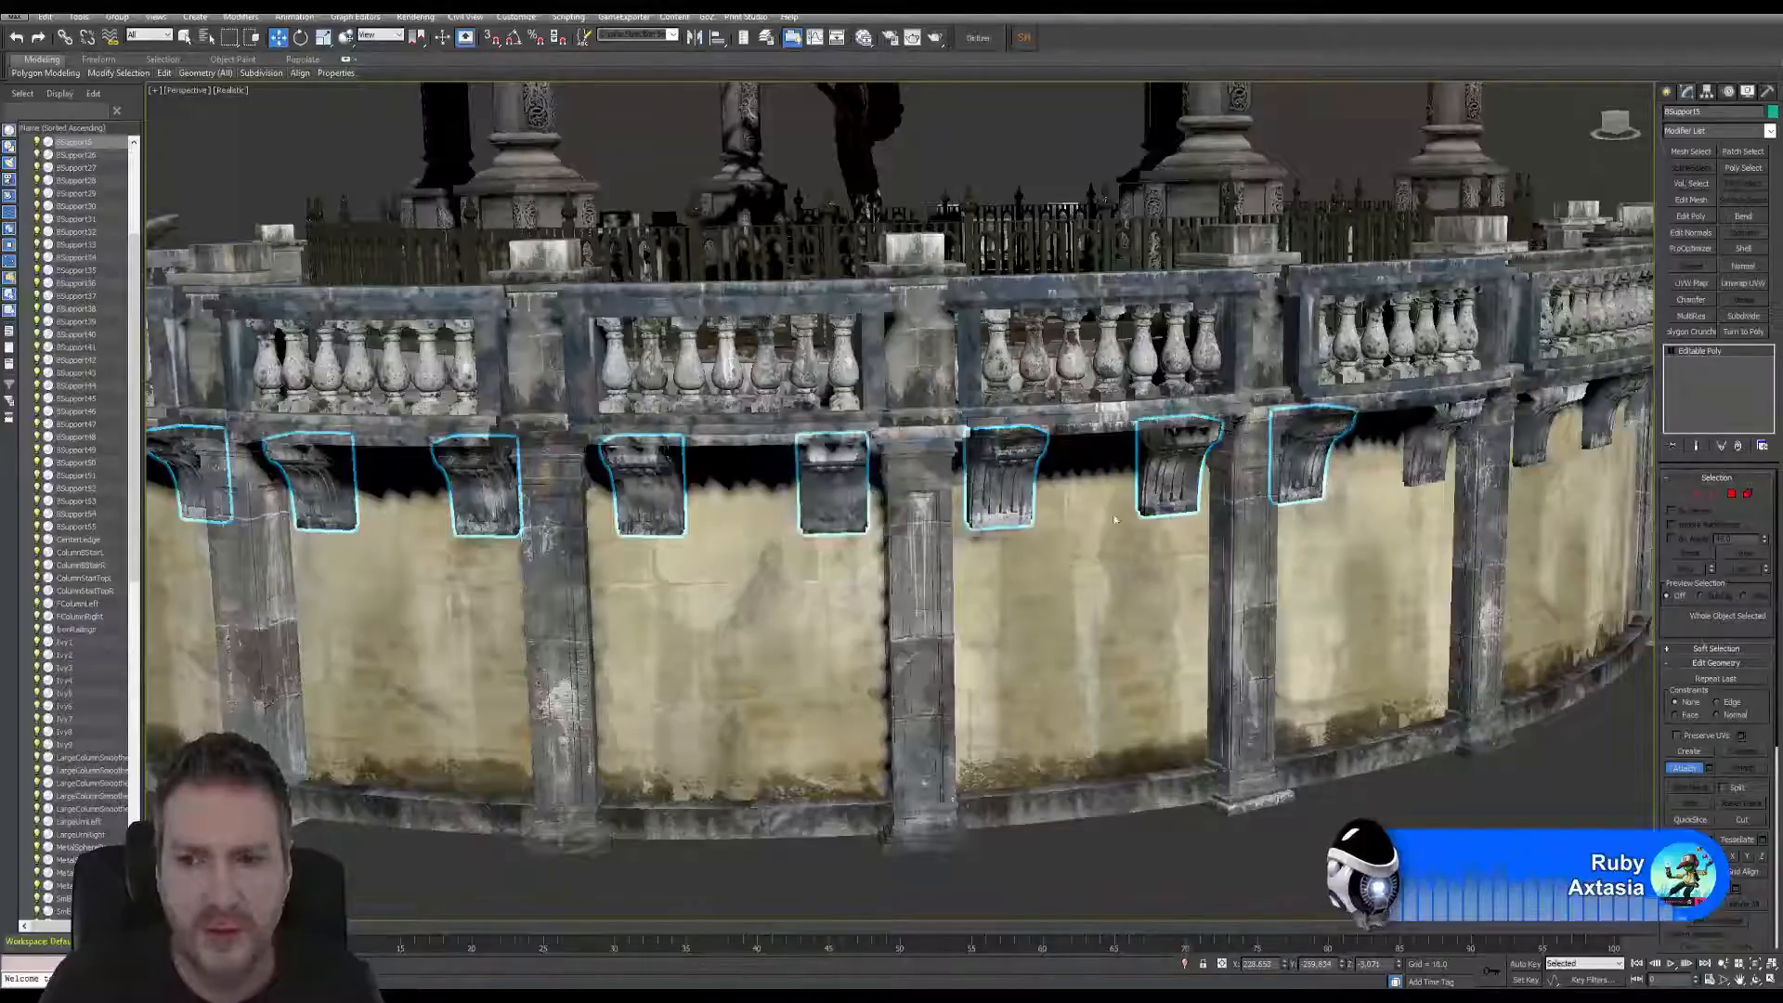
- Attach the three brackets in the wide middle bay of the curved wall to the combined bracket object, matching material IDs to material
left_click(1755, 981)
left_click_drag(961, 485, 929, 302)
scroll(945, 514, "down", 5)
scroll(1035, 290, "up", 5)
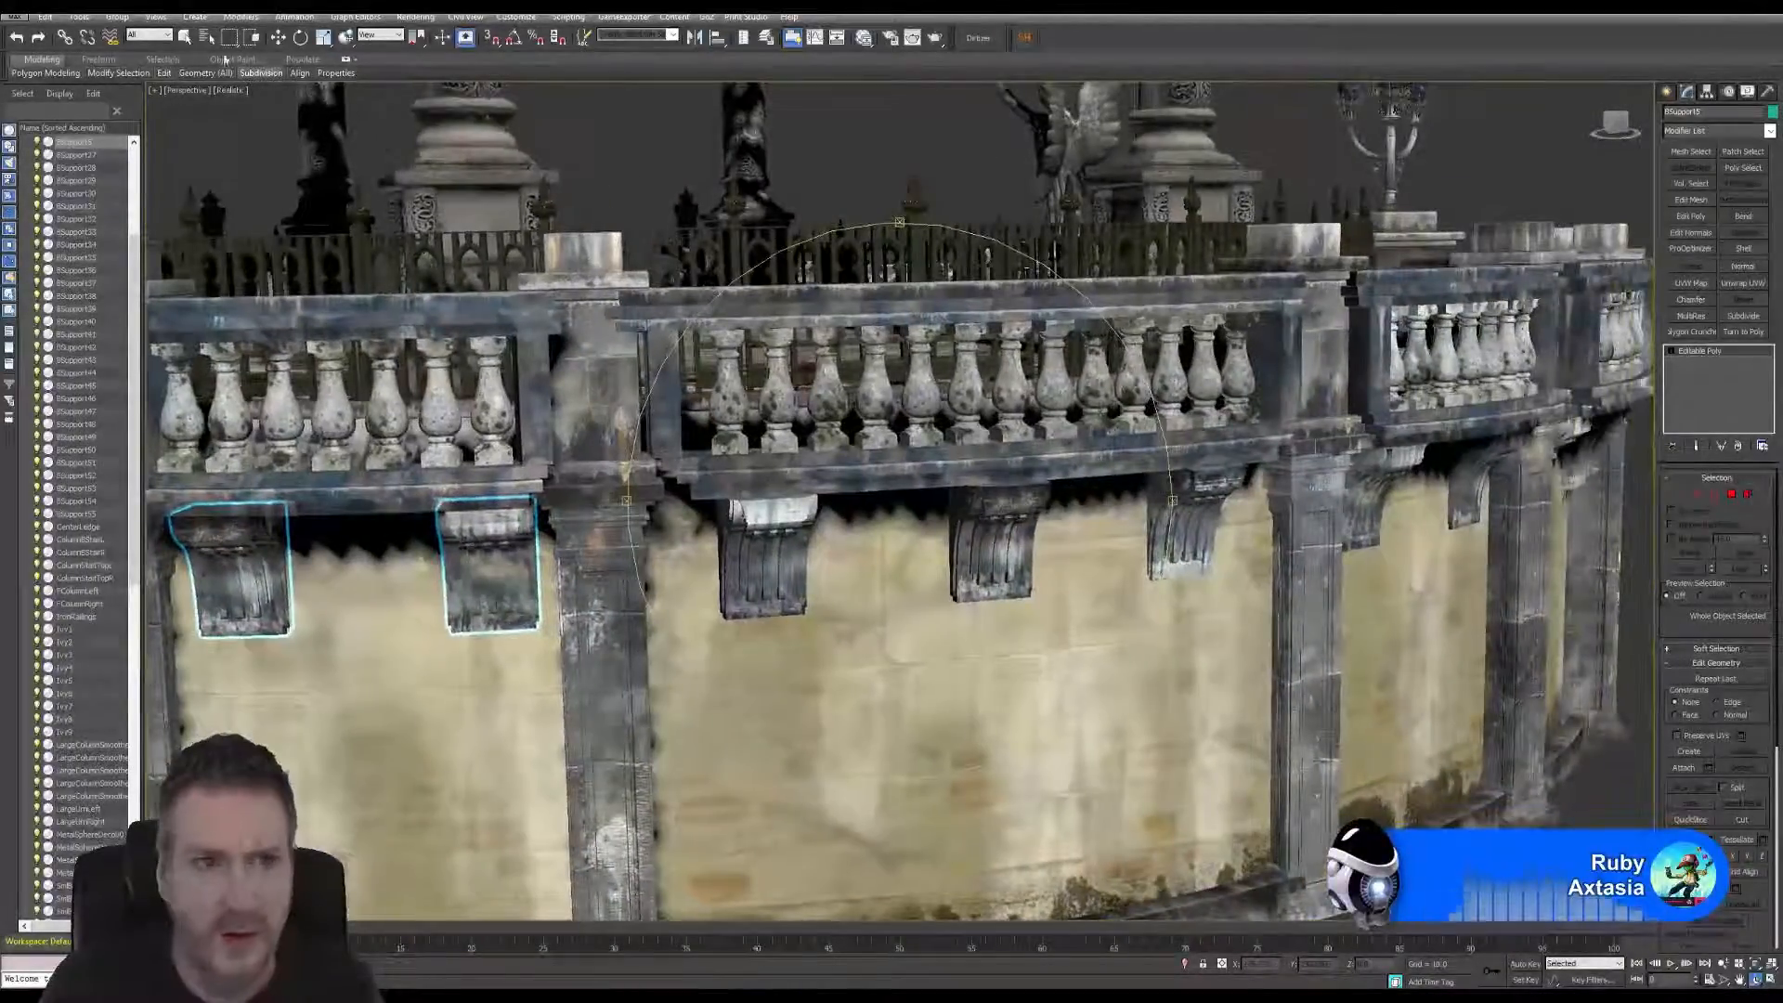
left_click(186, 37)
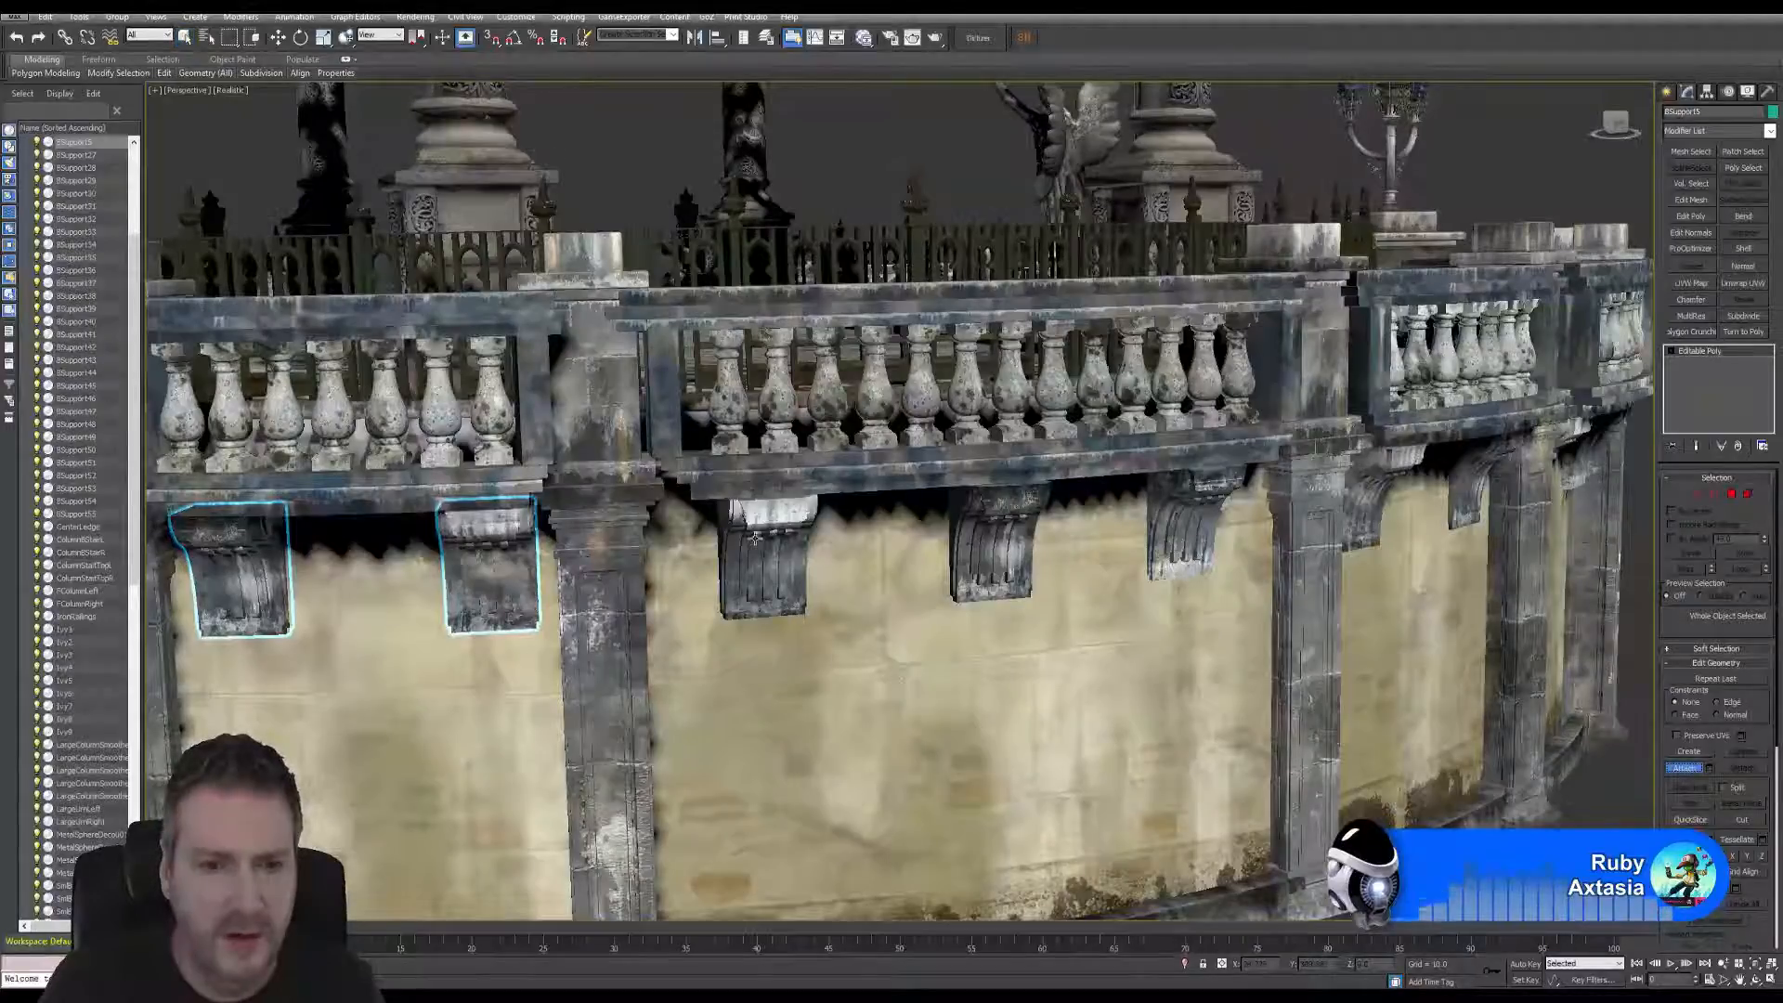
key("w")
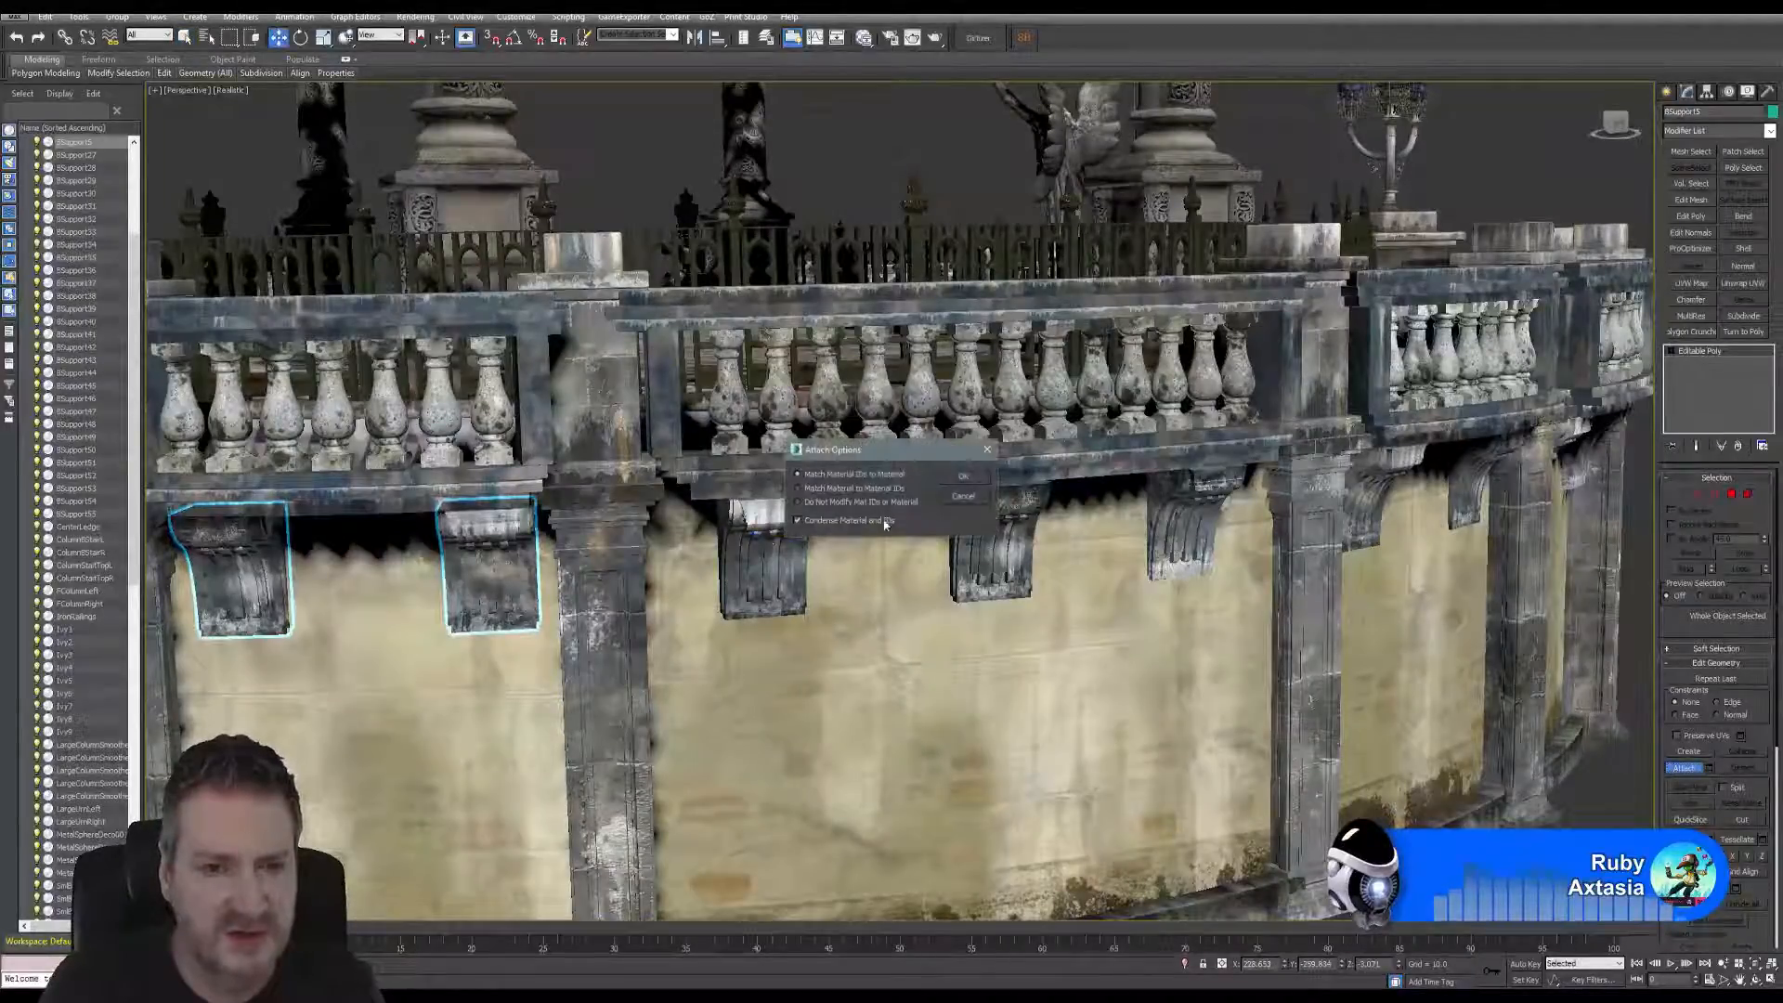
left_click(995, 517)
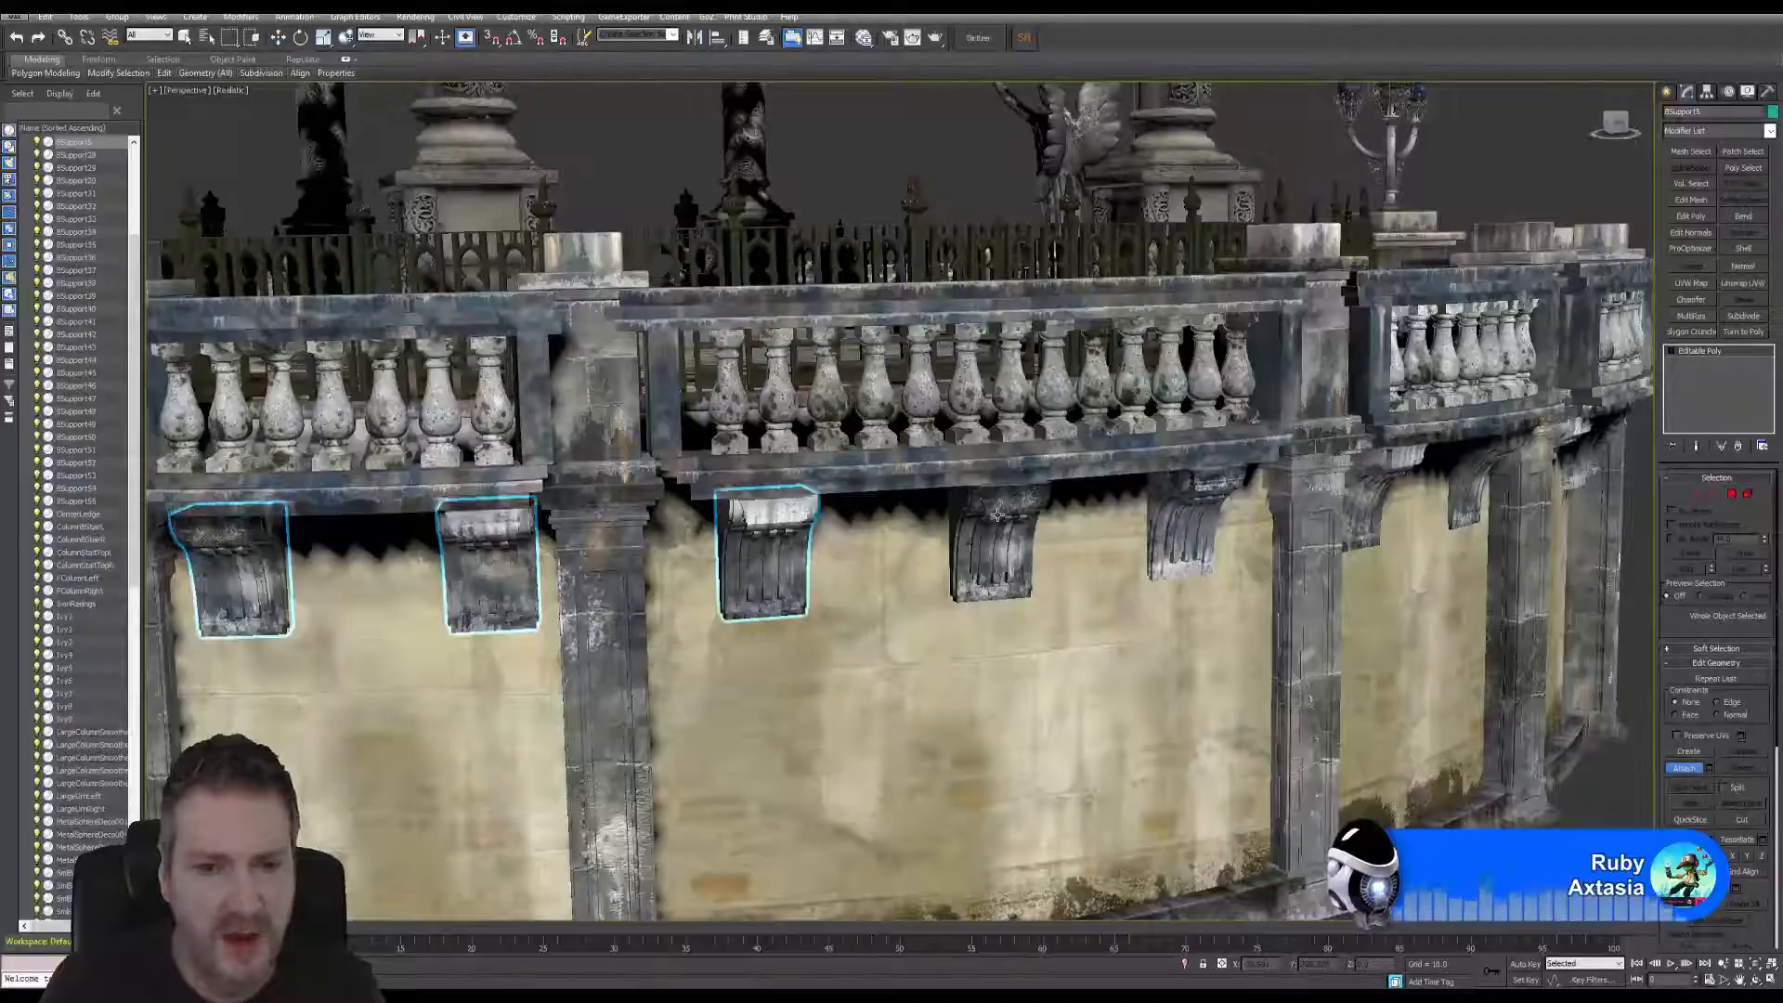
left_click(963, 476)
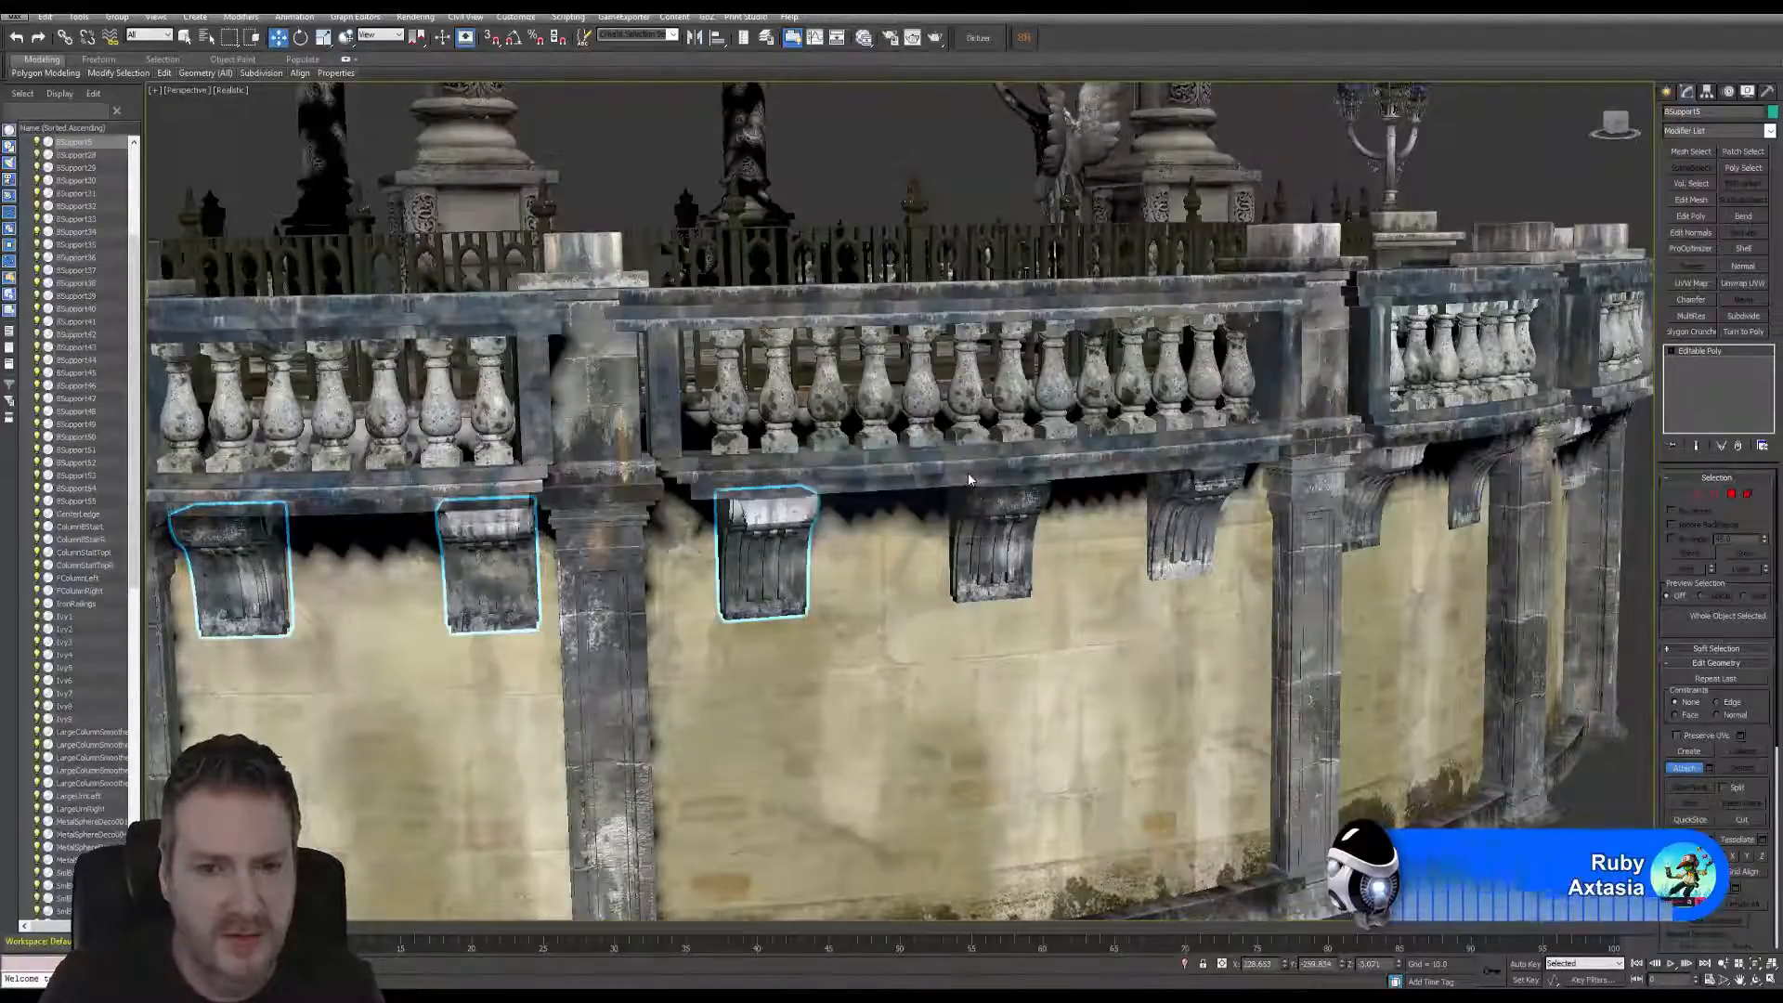
left_click(1198, 488)
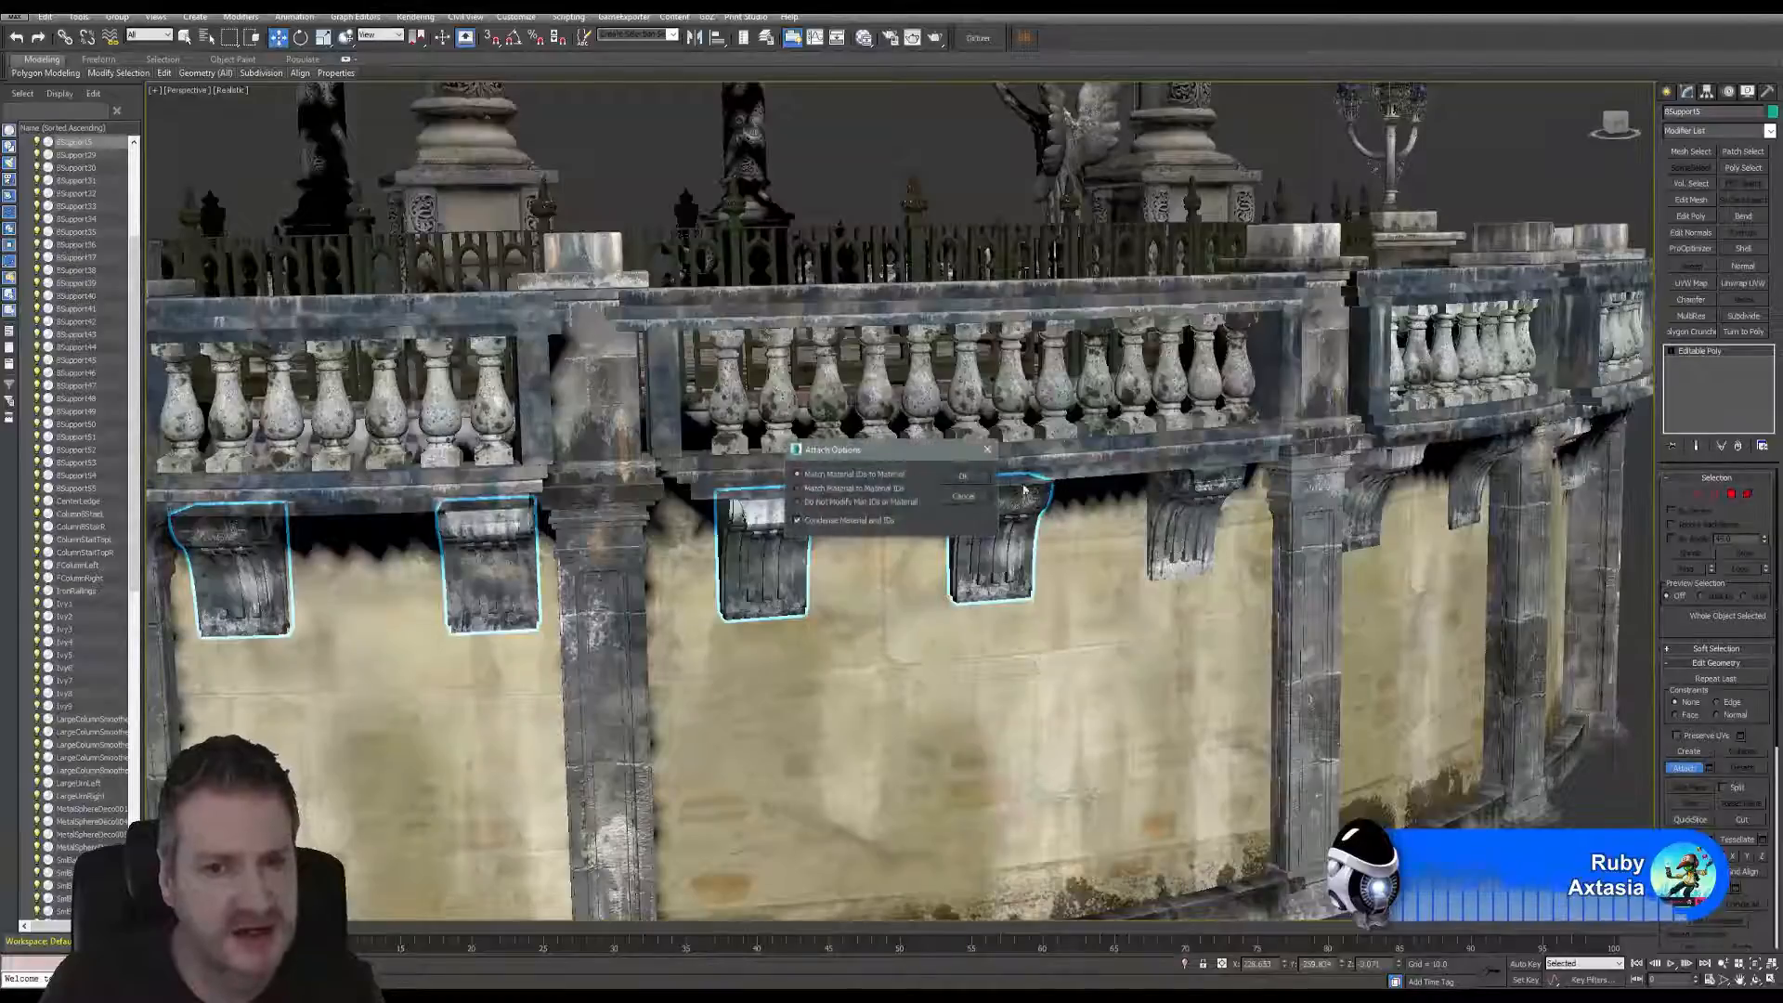
left_click(966, 477)
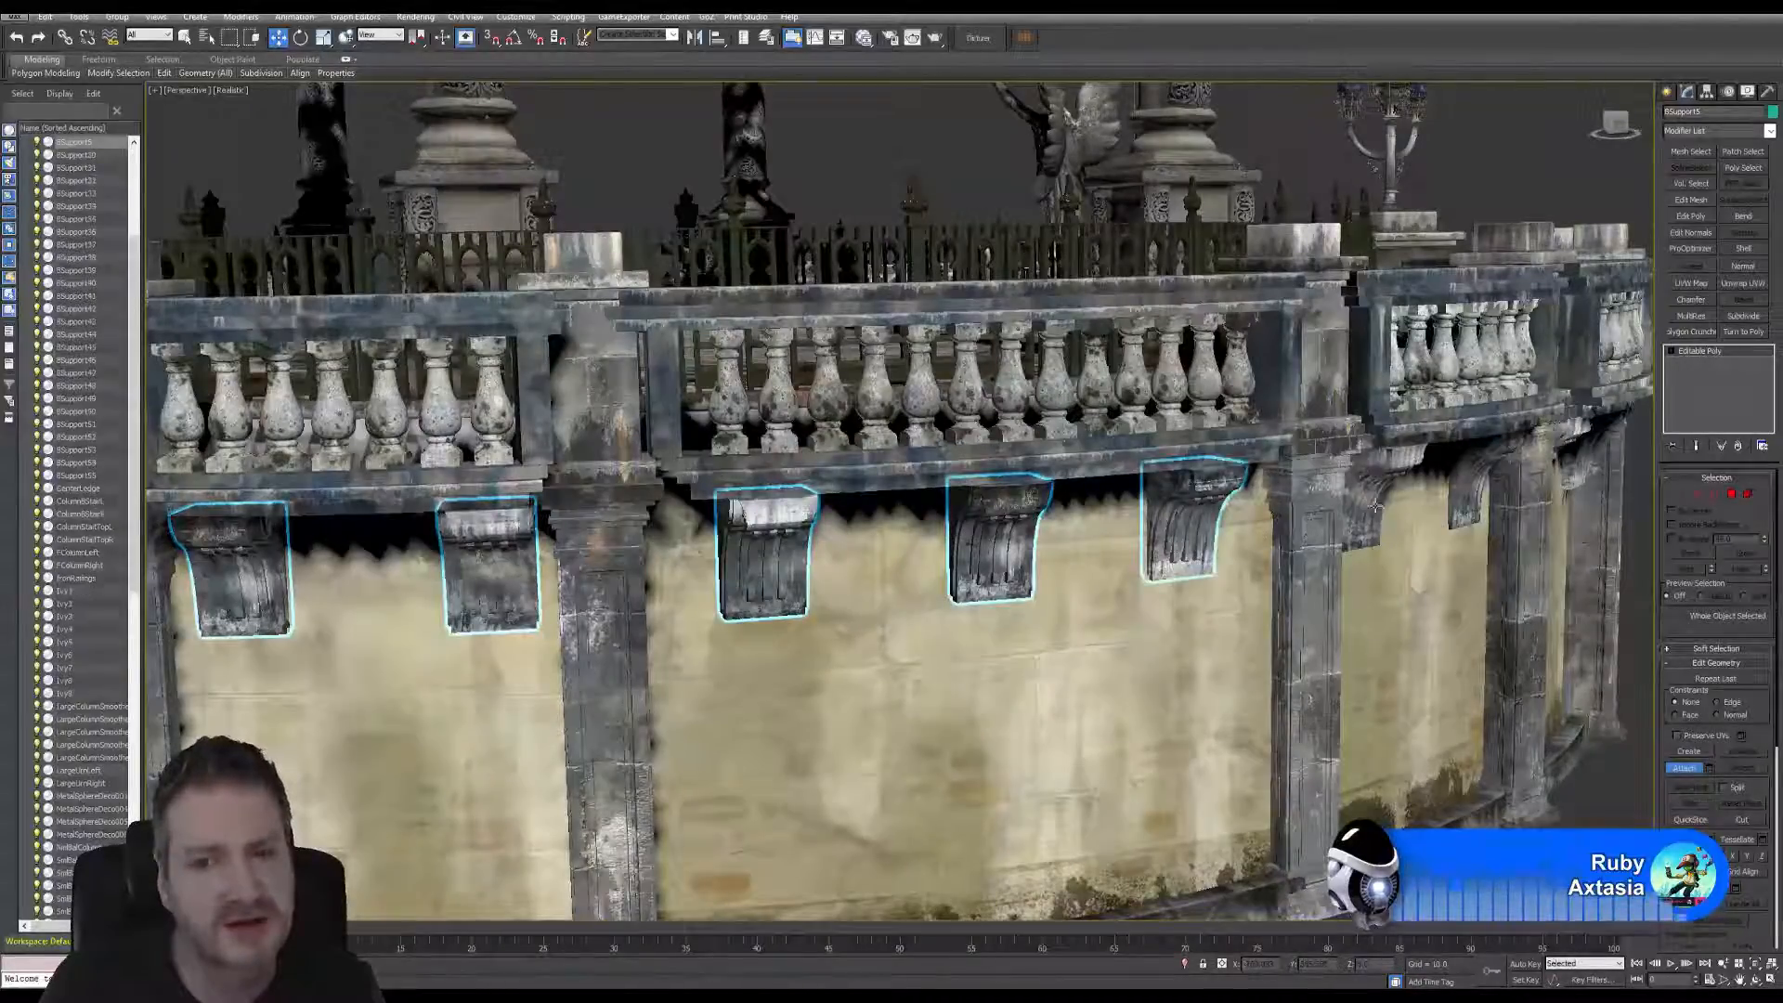
- Attach the two brackets in the first bay past the three-bracket bay with material IDs matched to material
left_click(1387, 471)
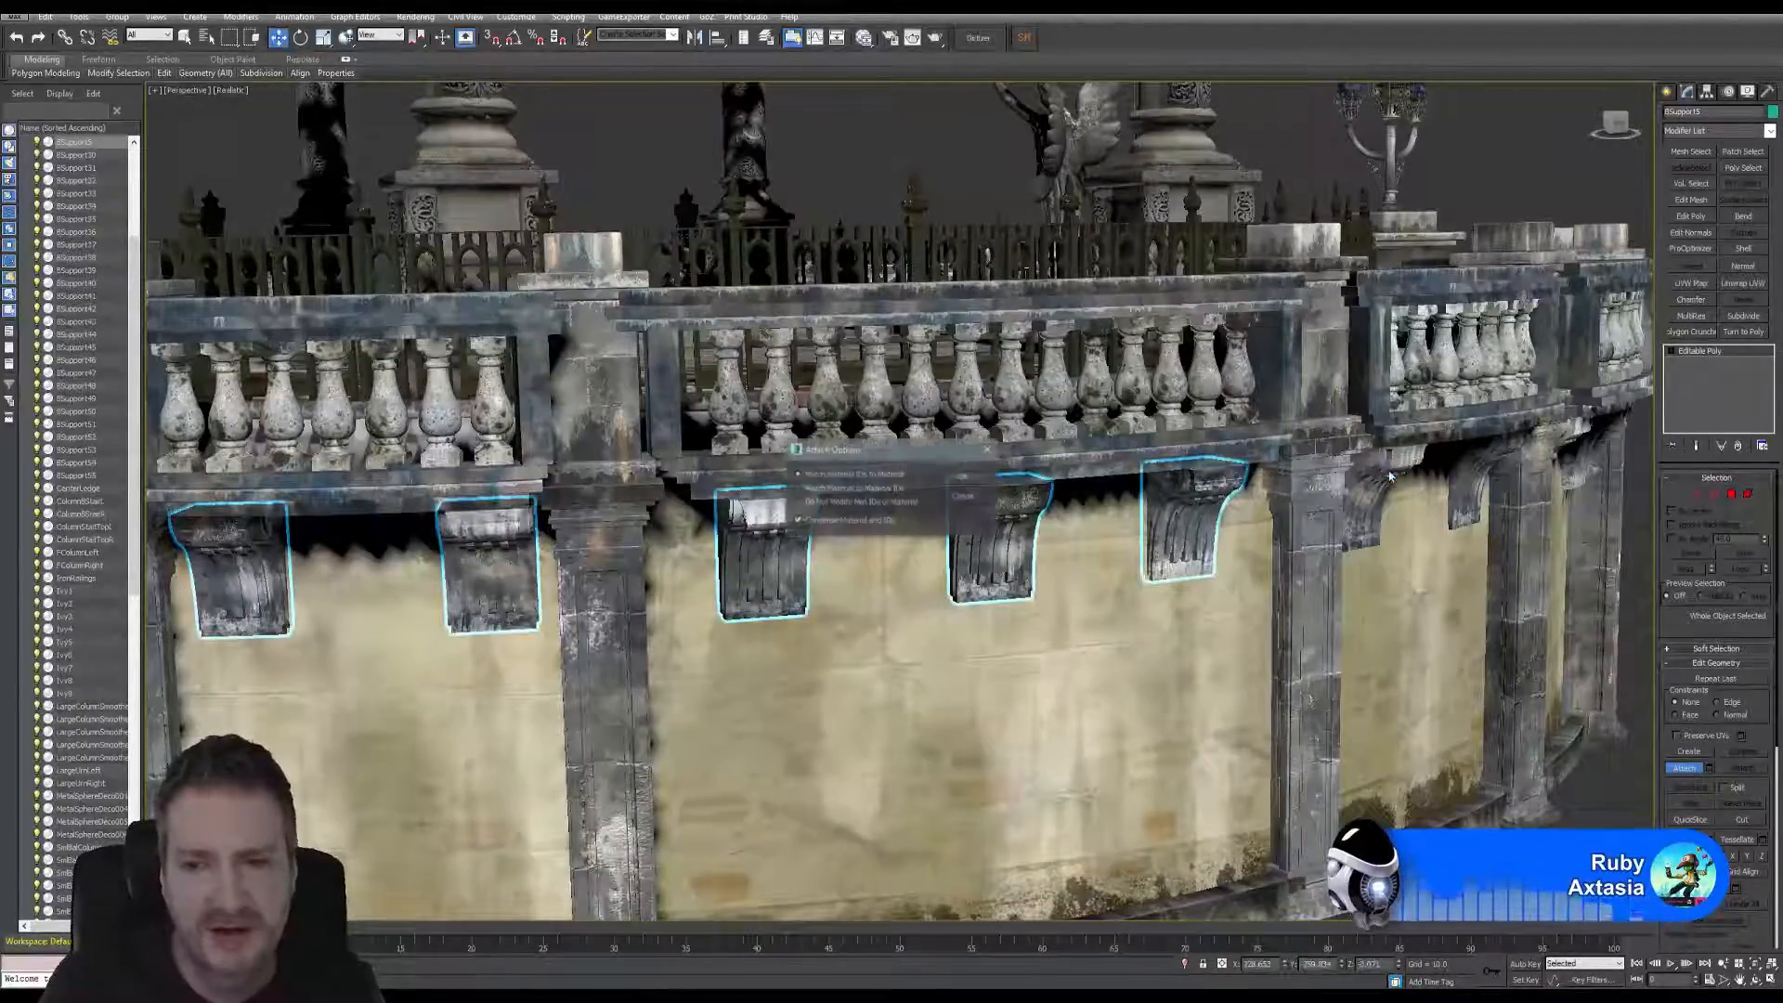
left_click(966, 477)
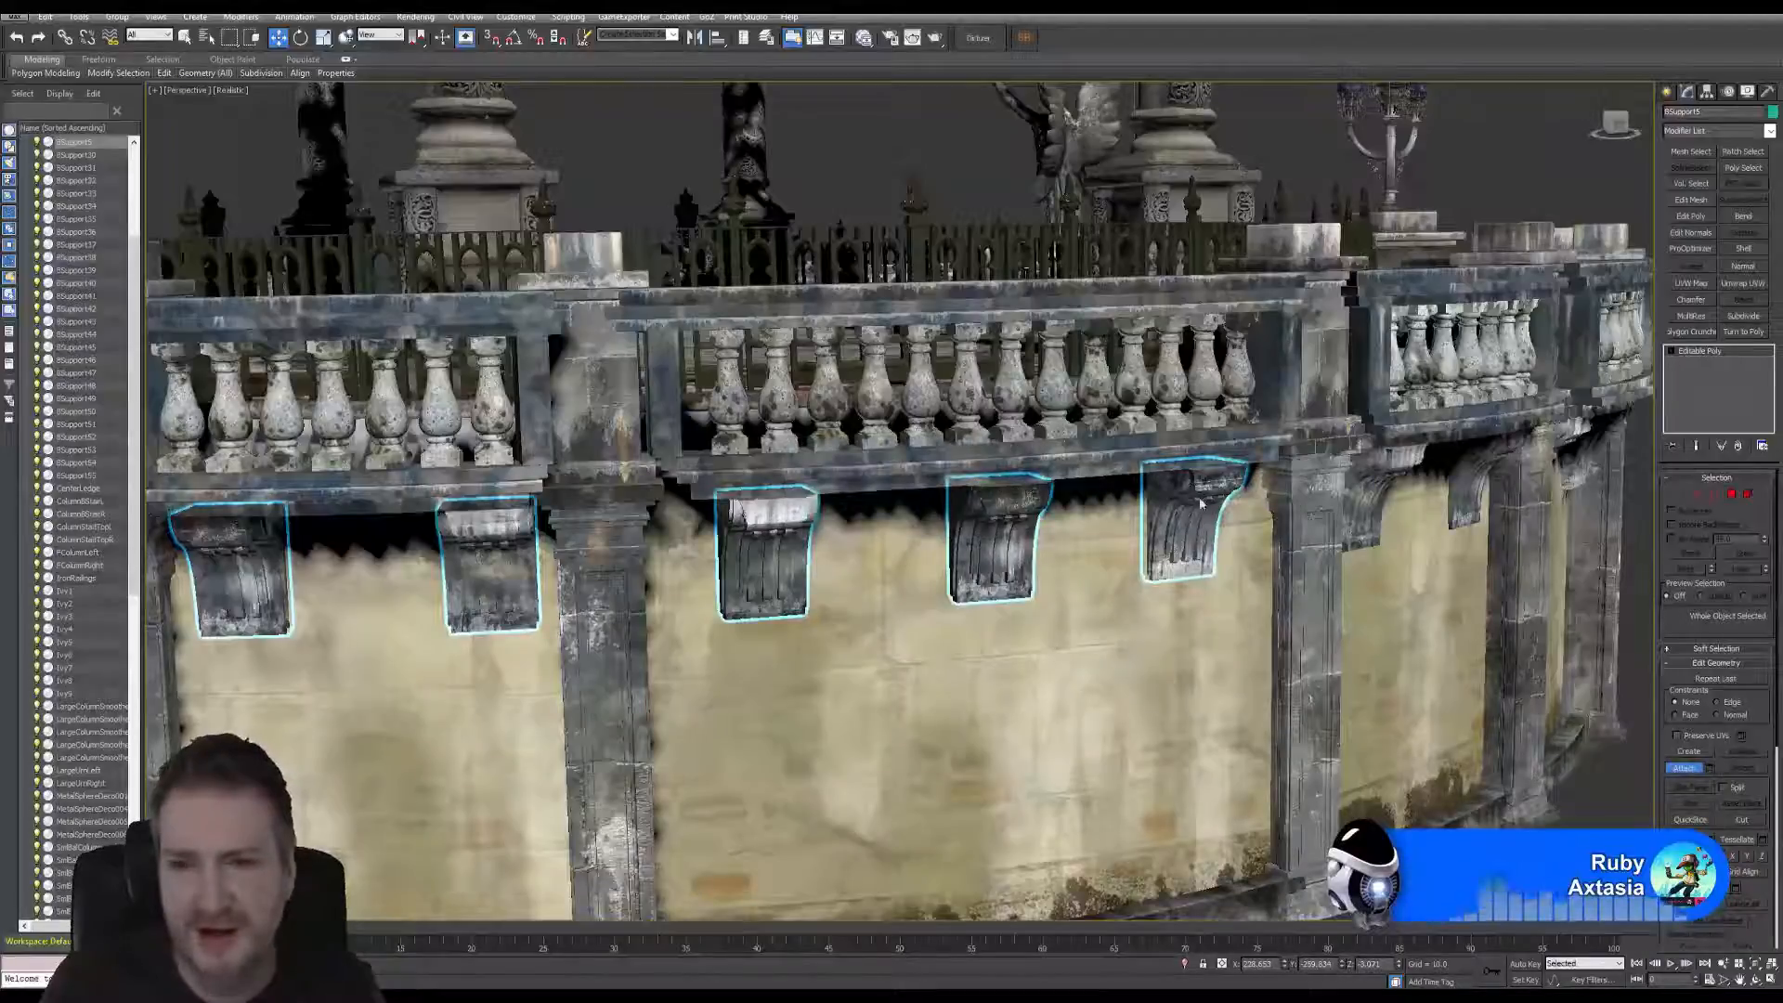
left_click(1469, 470)
left_click(964, 477)
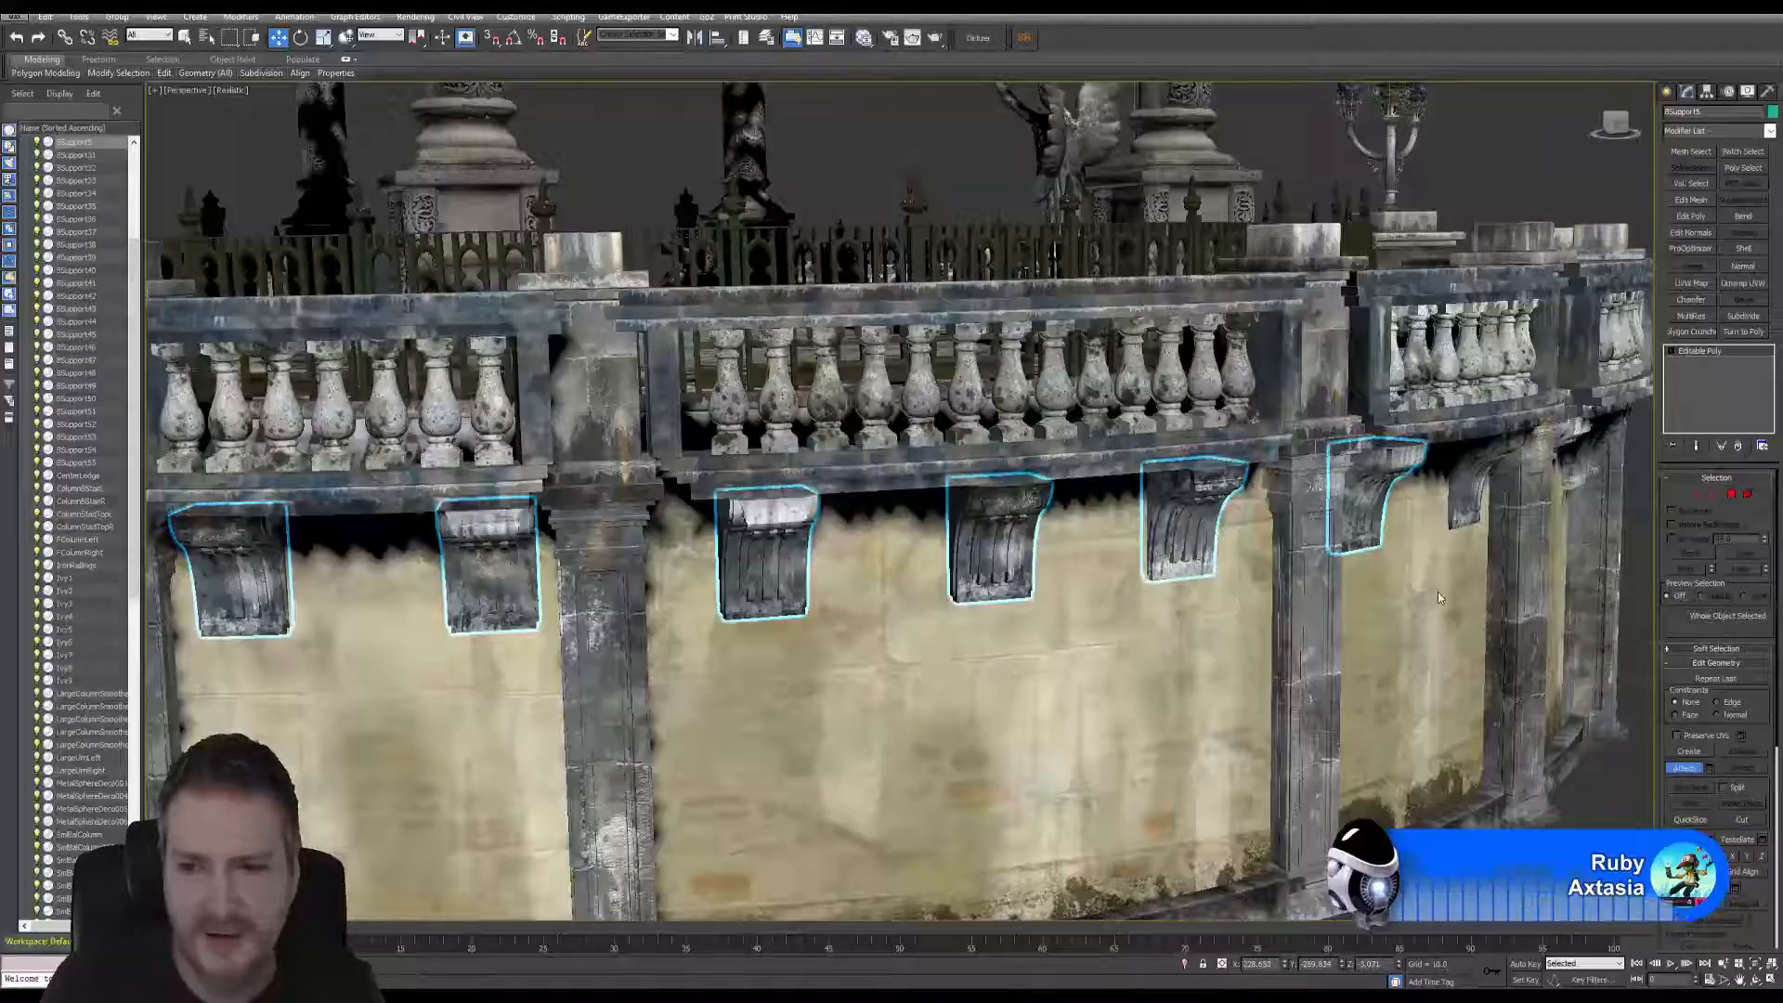
- Attach both brackets in the second bay past the three-bracket bay to the combined object, matching material IDs to material
left_click(1758, 980)
left_click_drag(1031, 534, 864, 493)
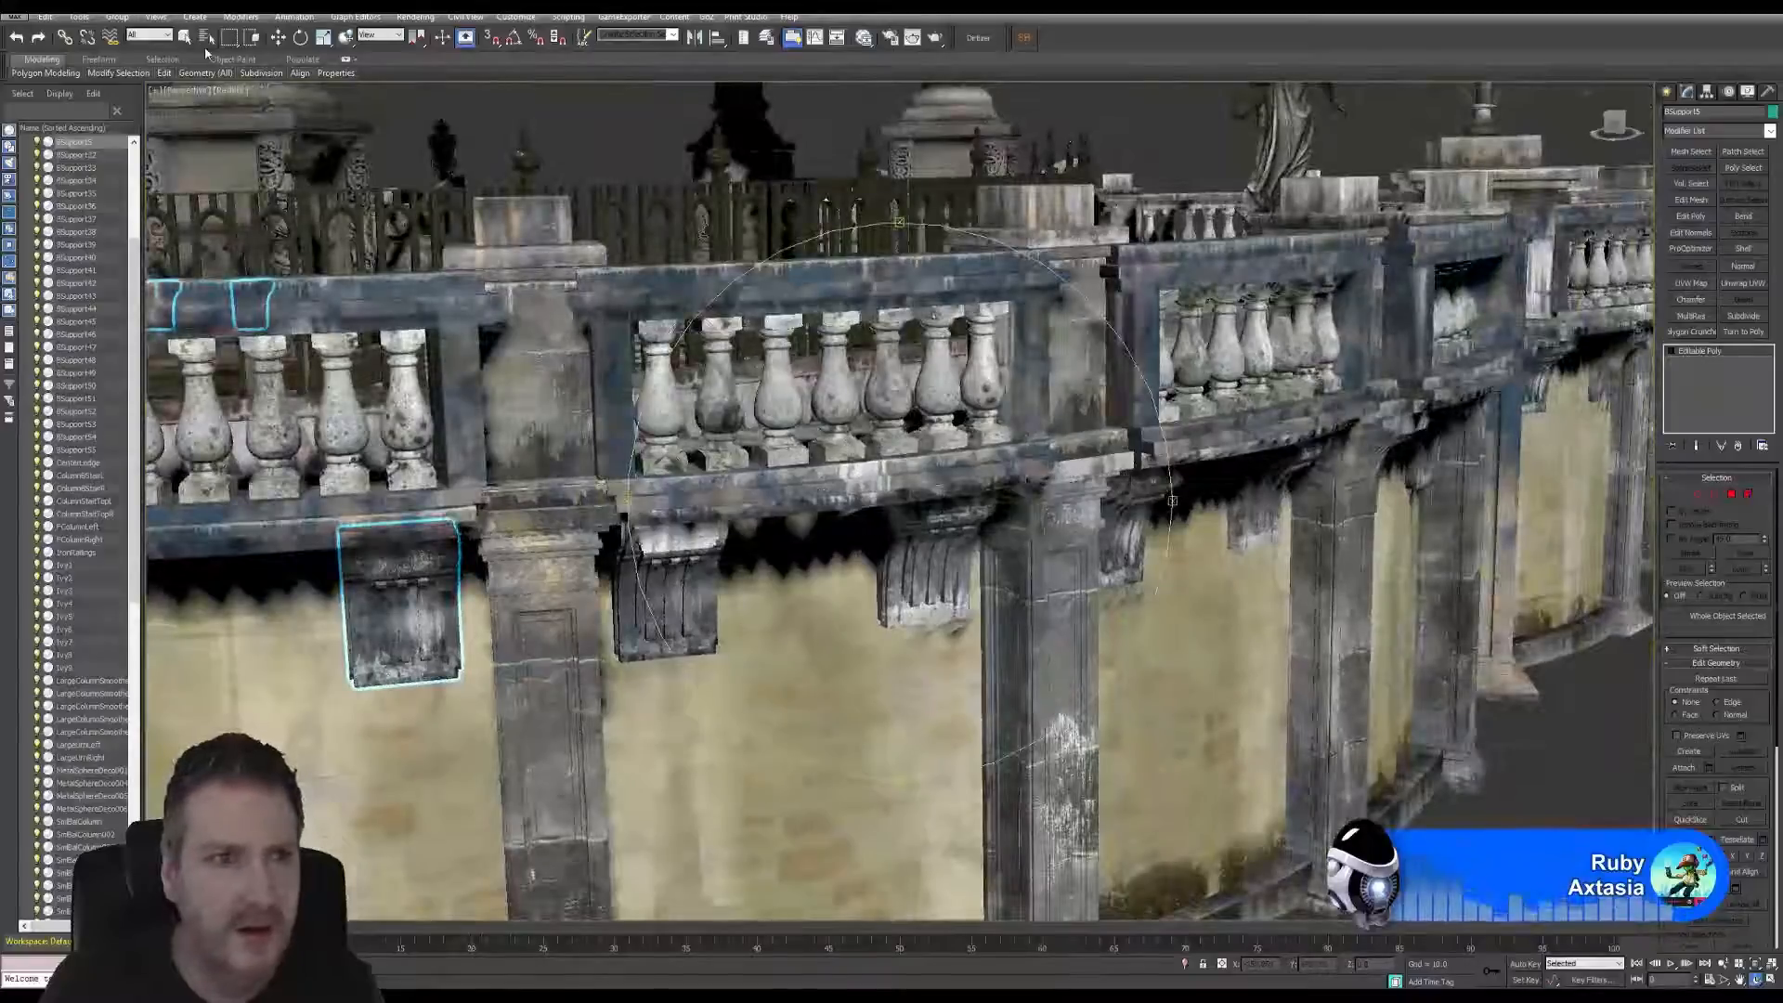
key("q")
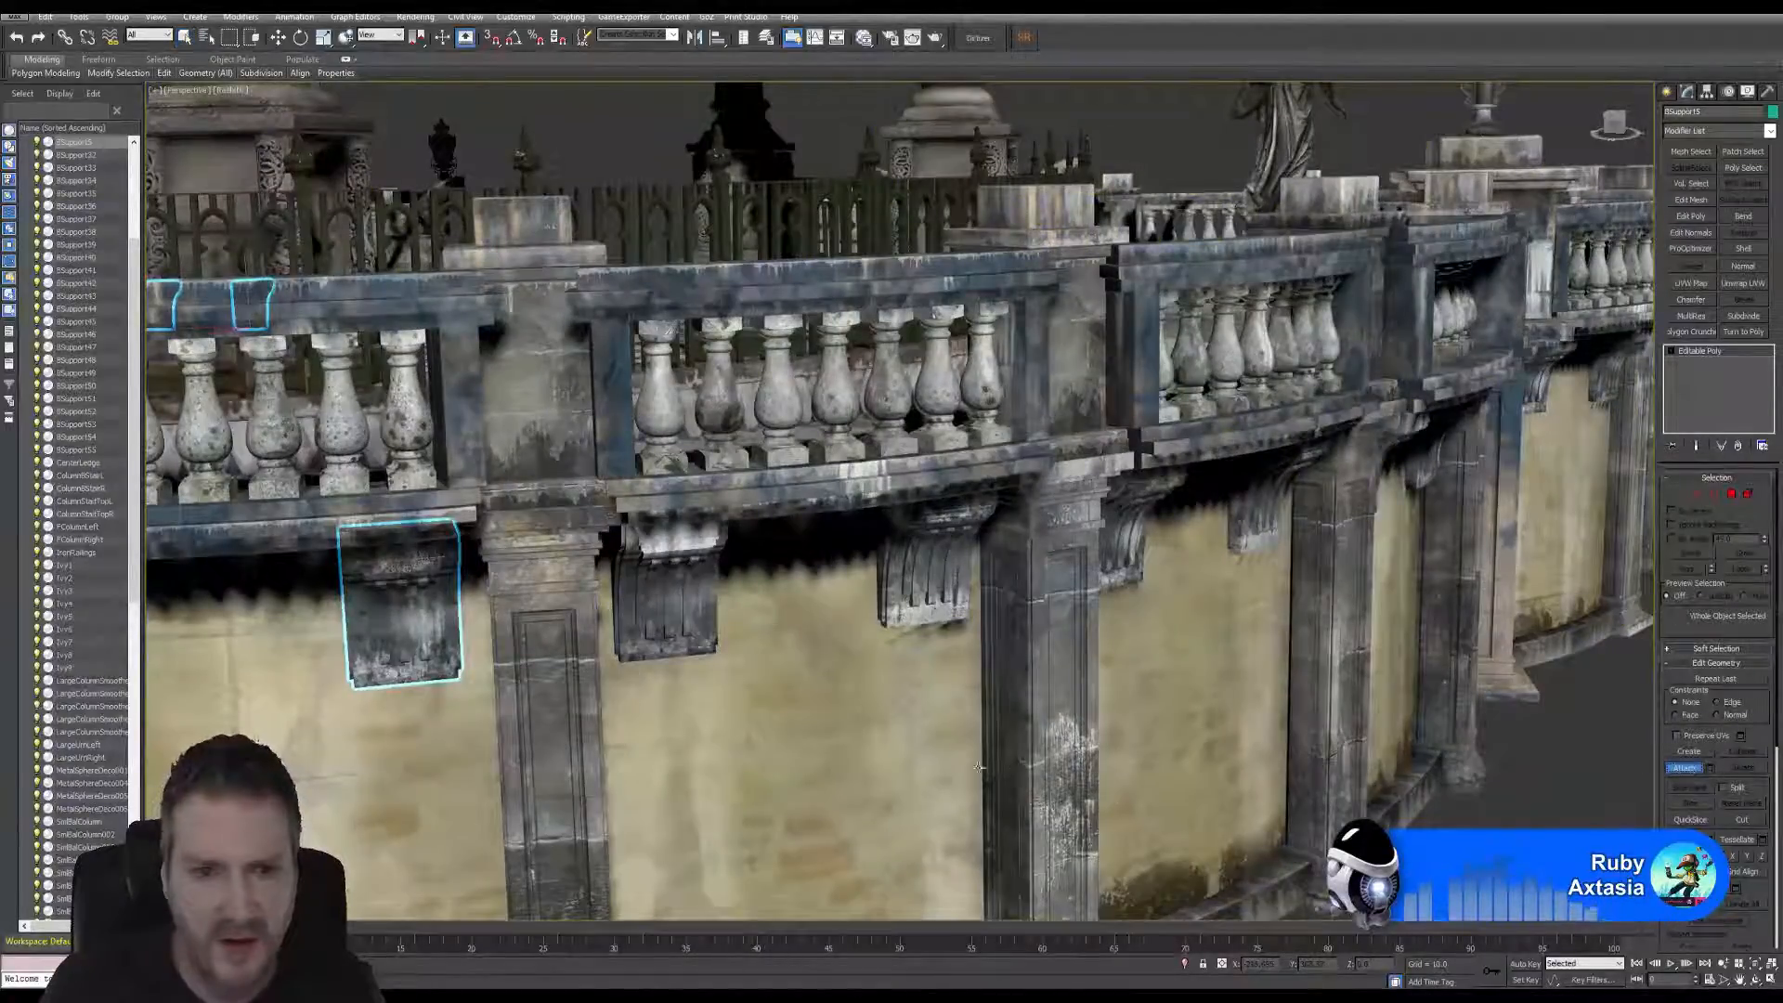
left_click(674, 566)
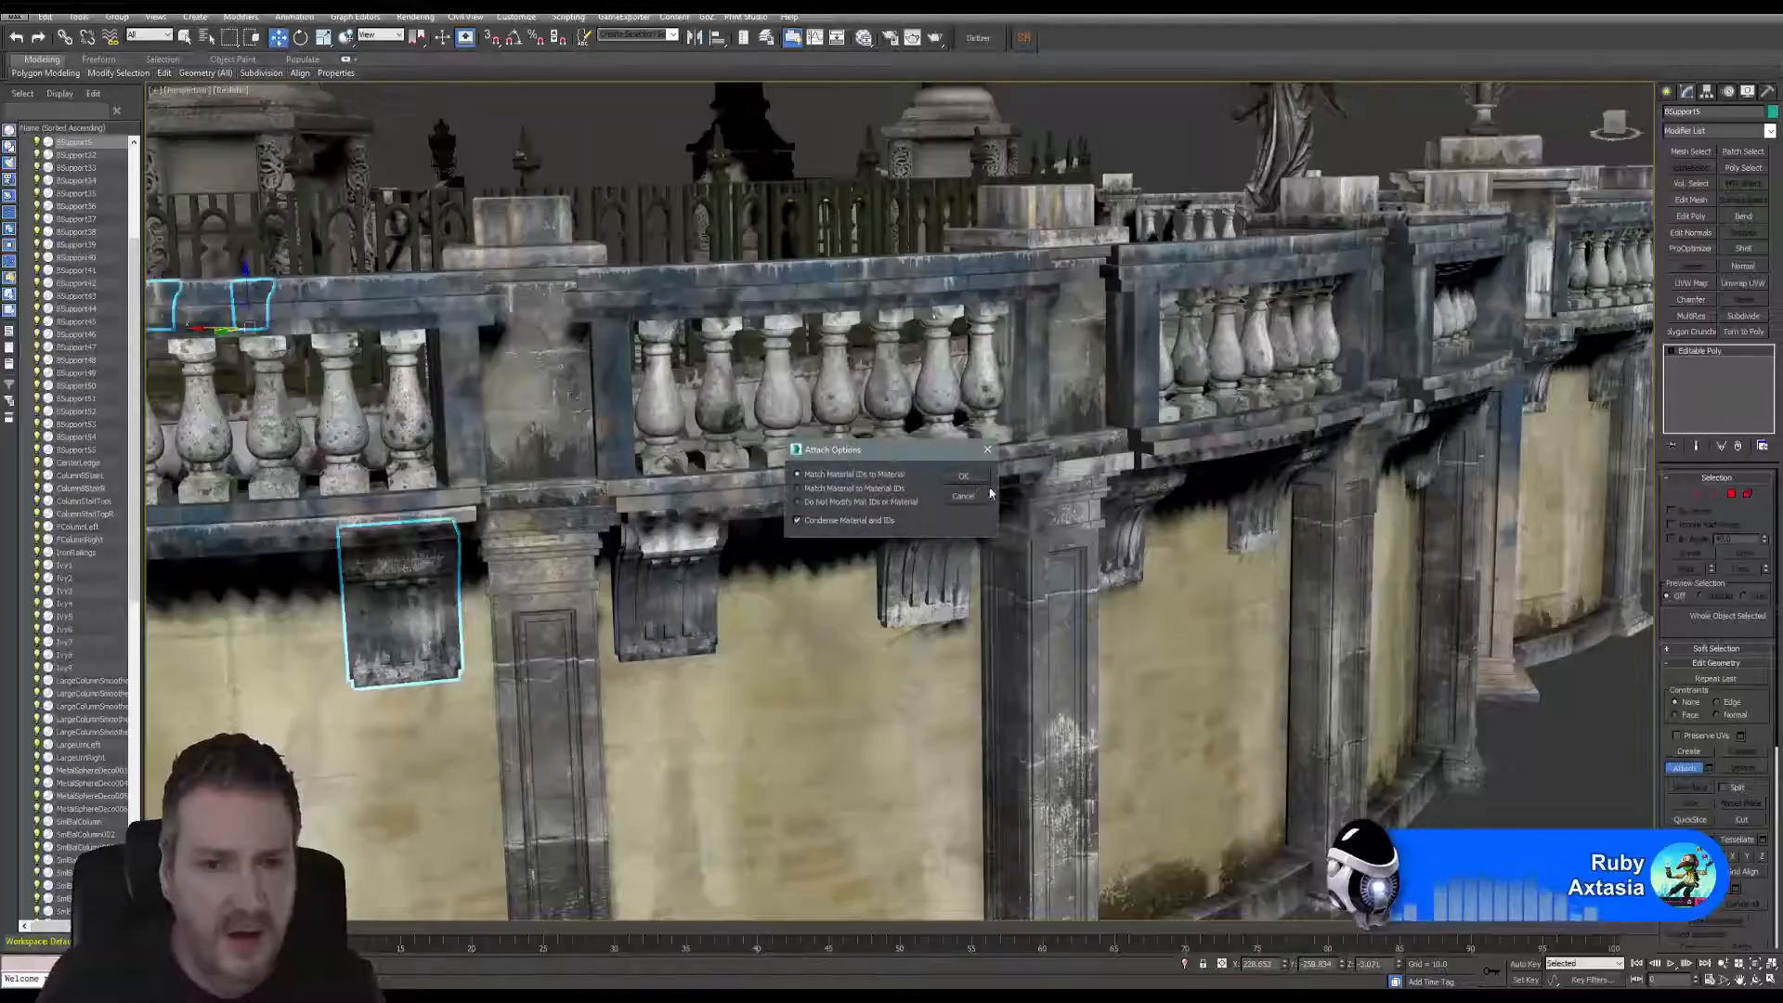
left_click(971, 479)
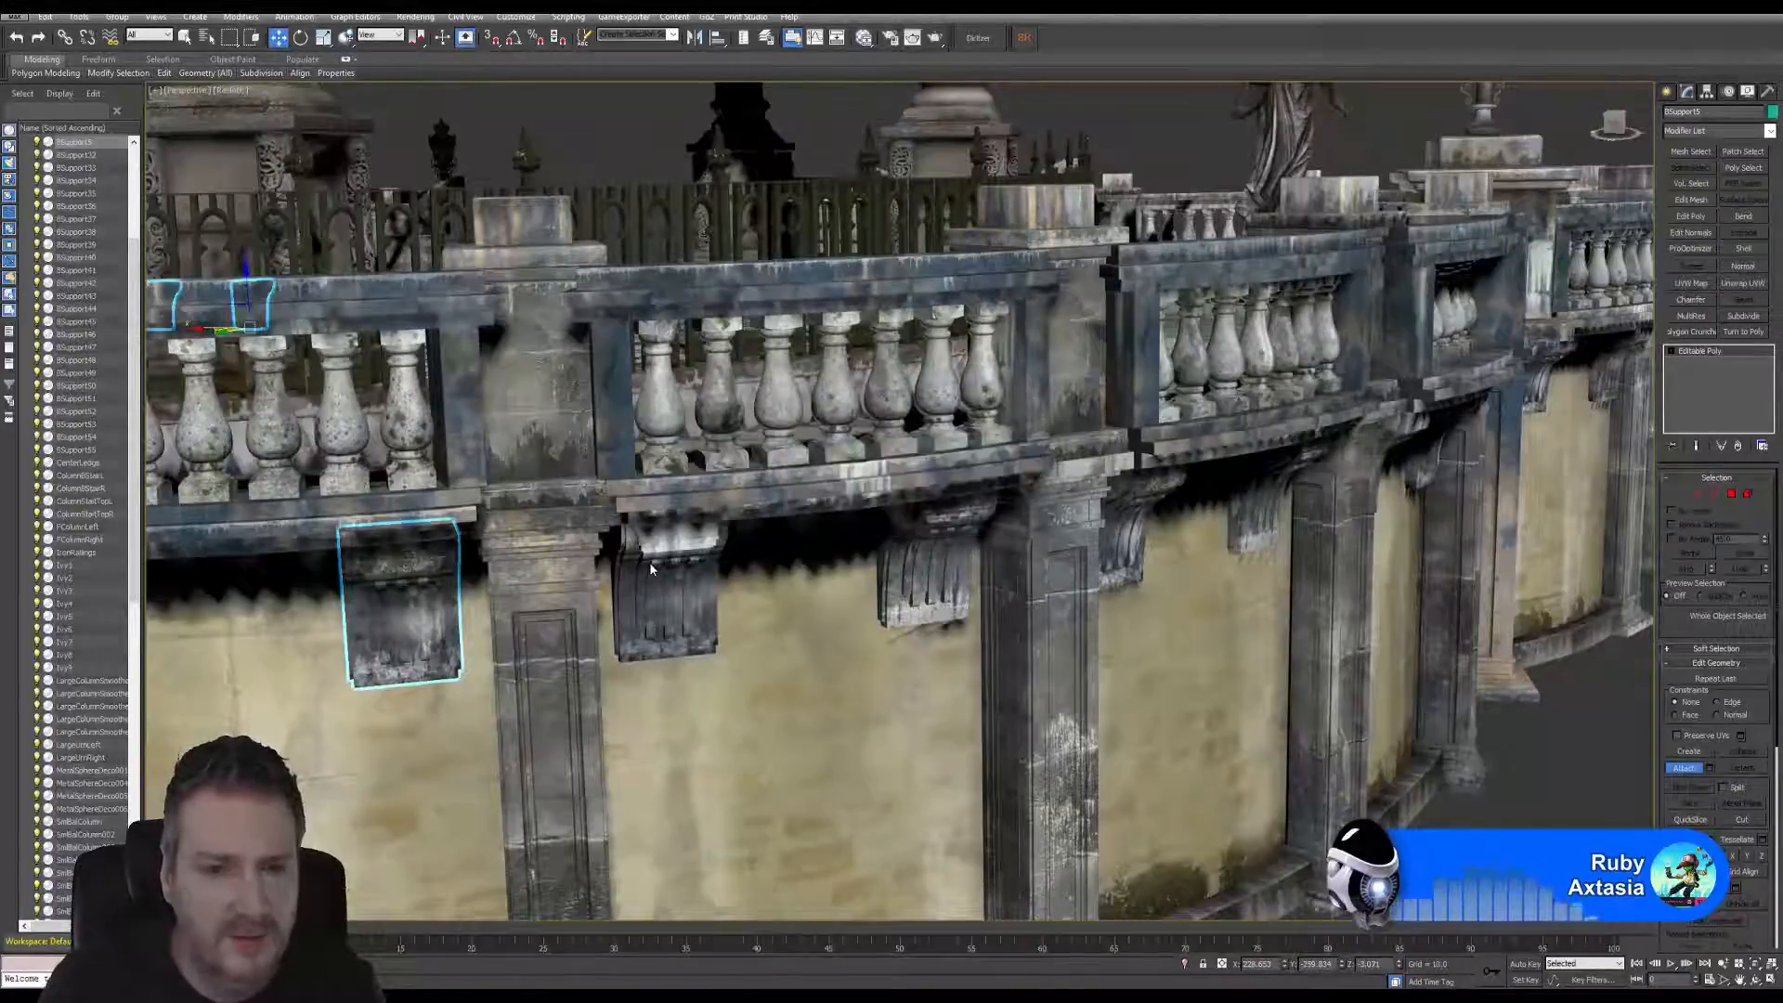
left_click(959, 531)
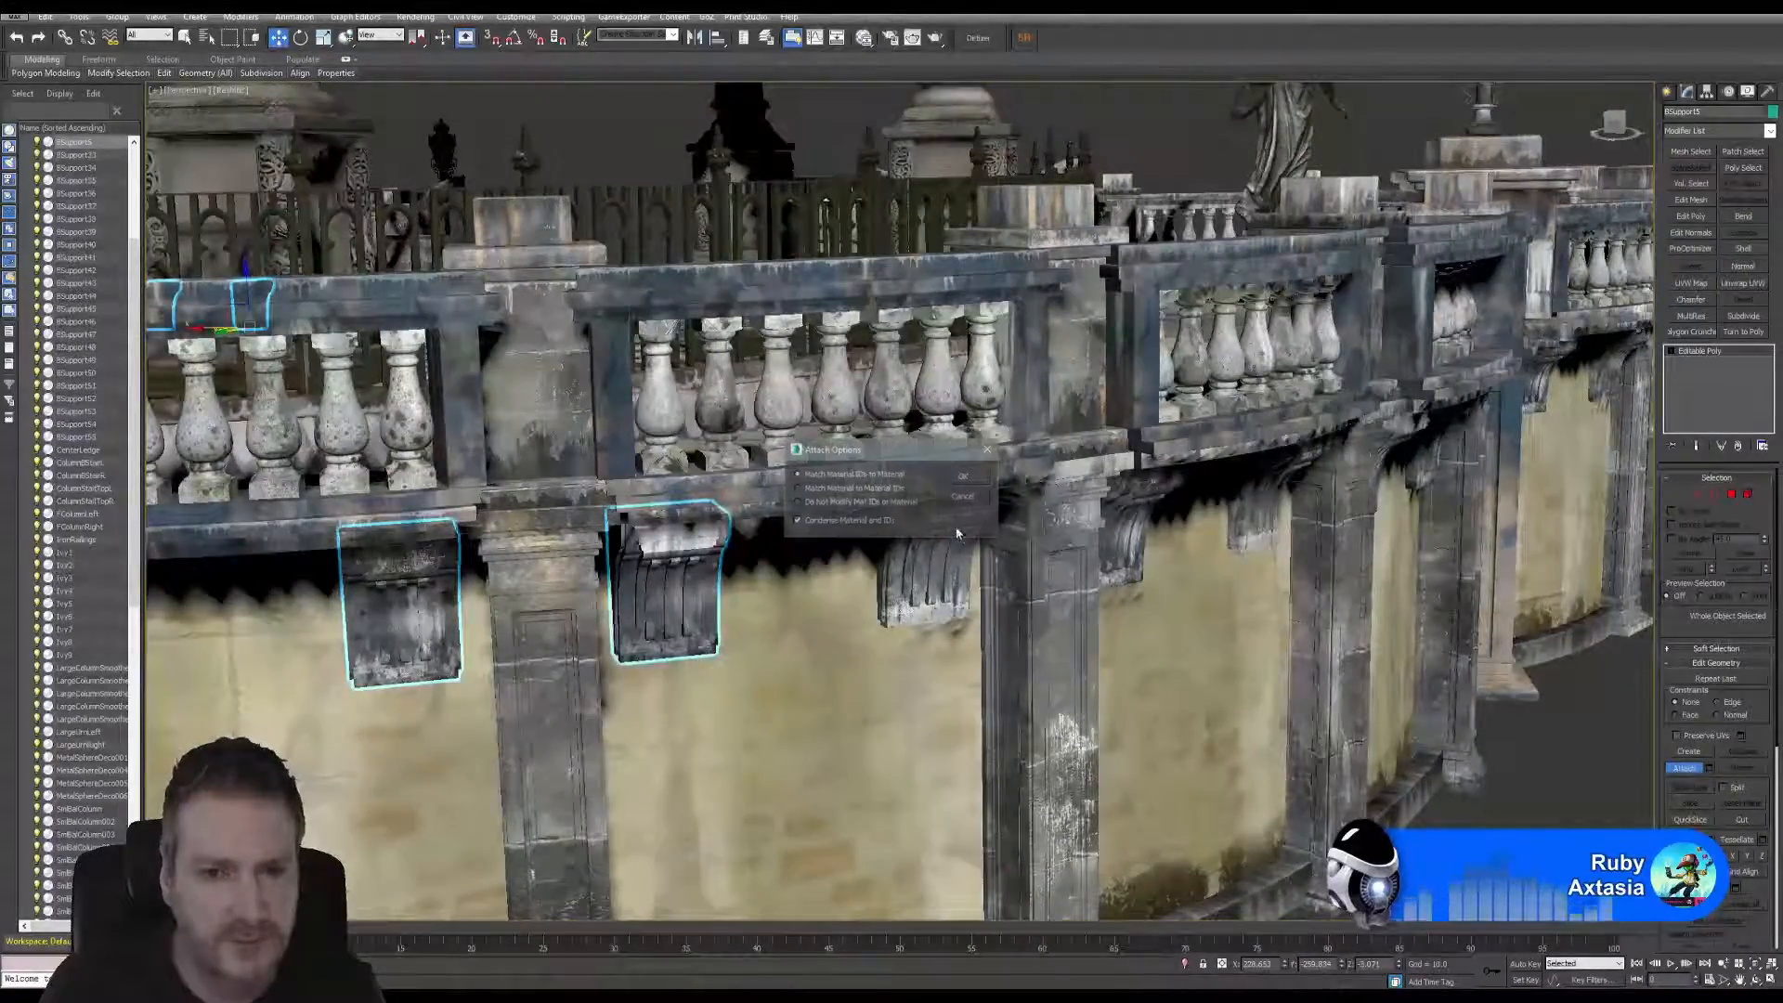
left_click(951, 502)
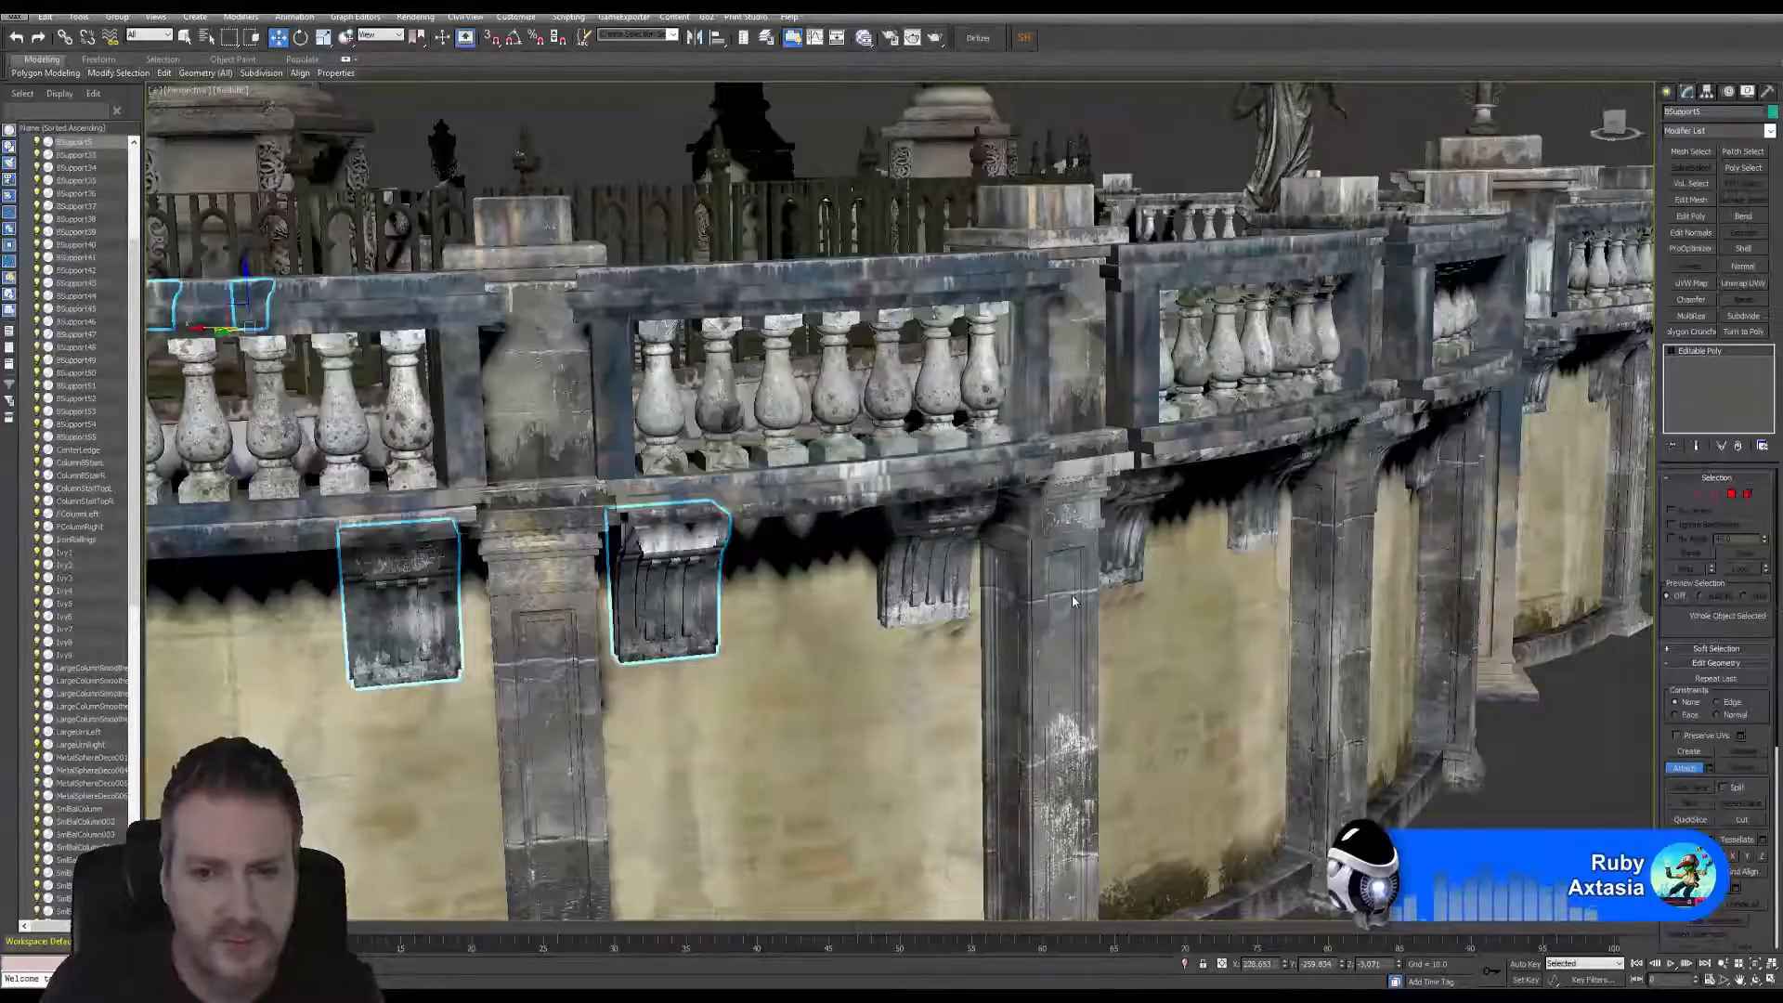
left_click(933, 557)
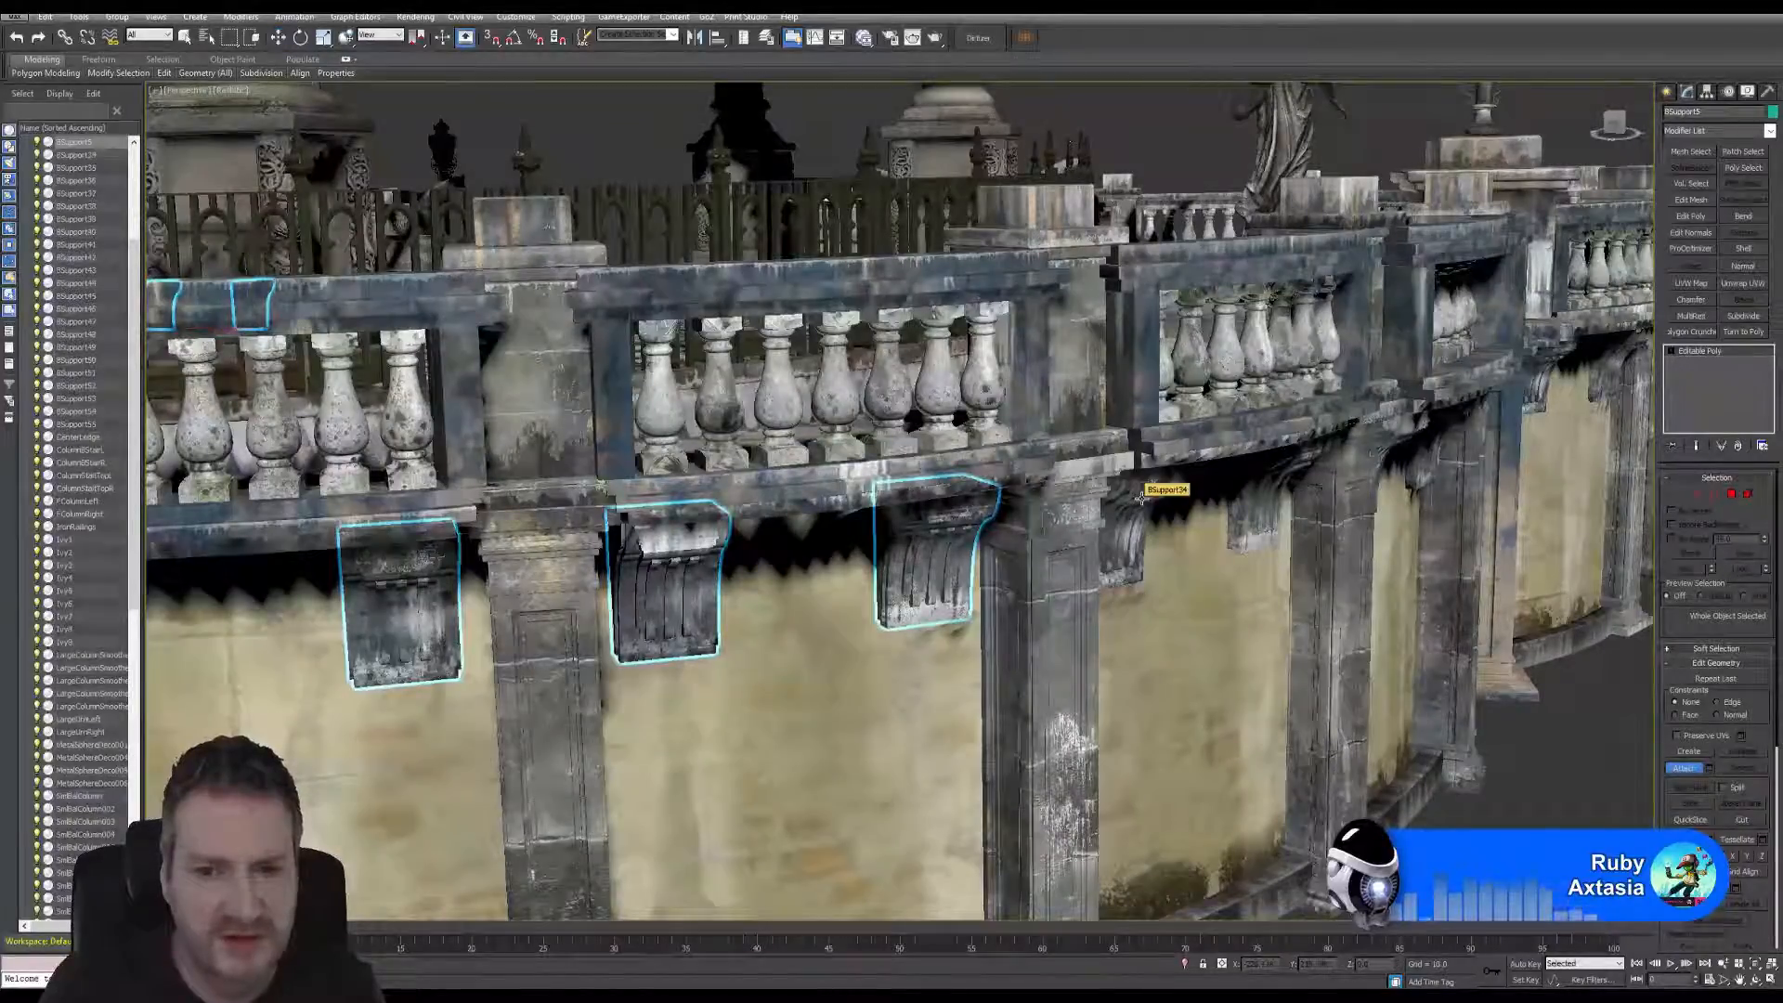
- Attach the two brackets under the ledge of the third bay past the three-bracket bay, keeping material IDs matched to material
left_click(1141, 498)
left_click(966, 511)
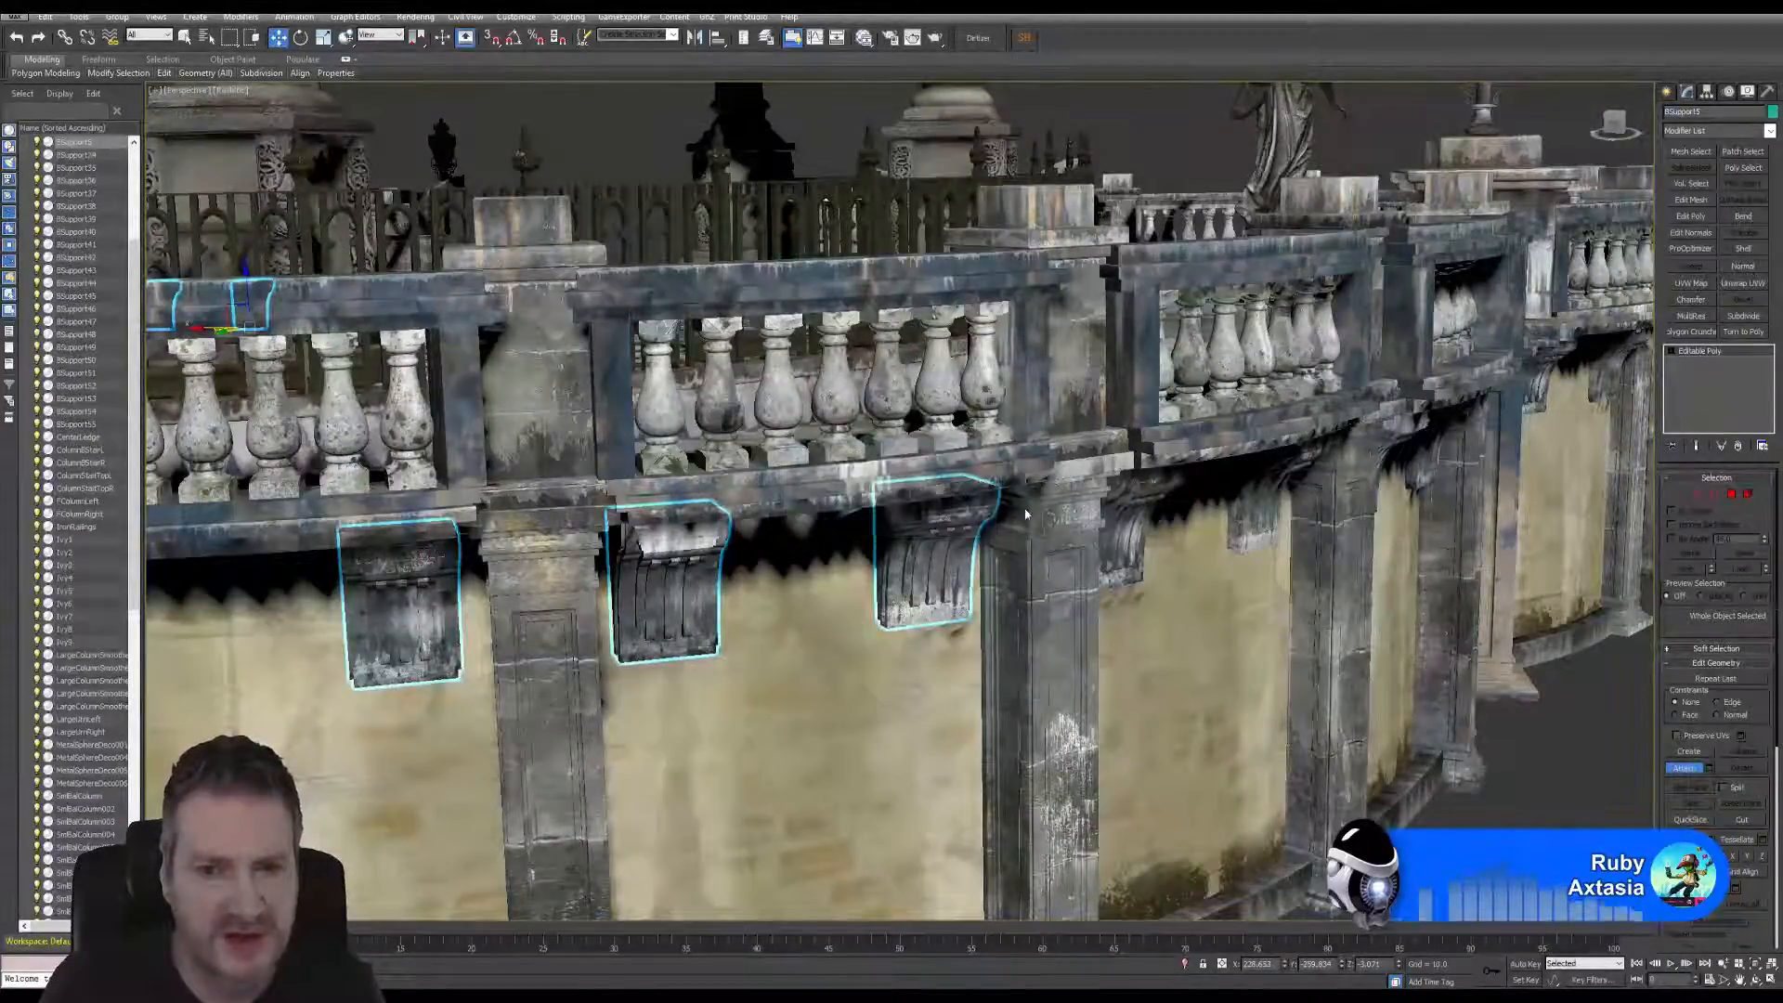
left_click(1133, 501)
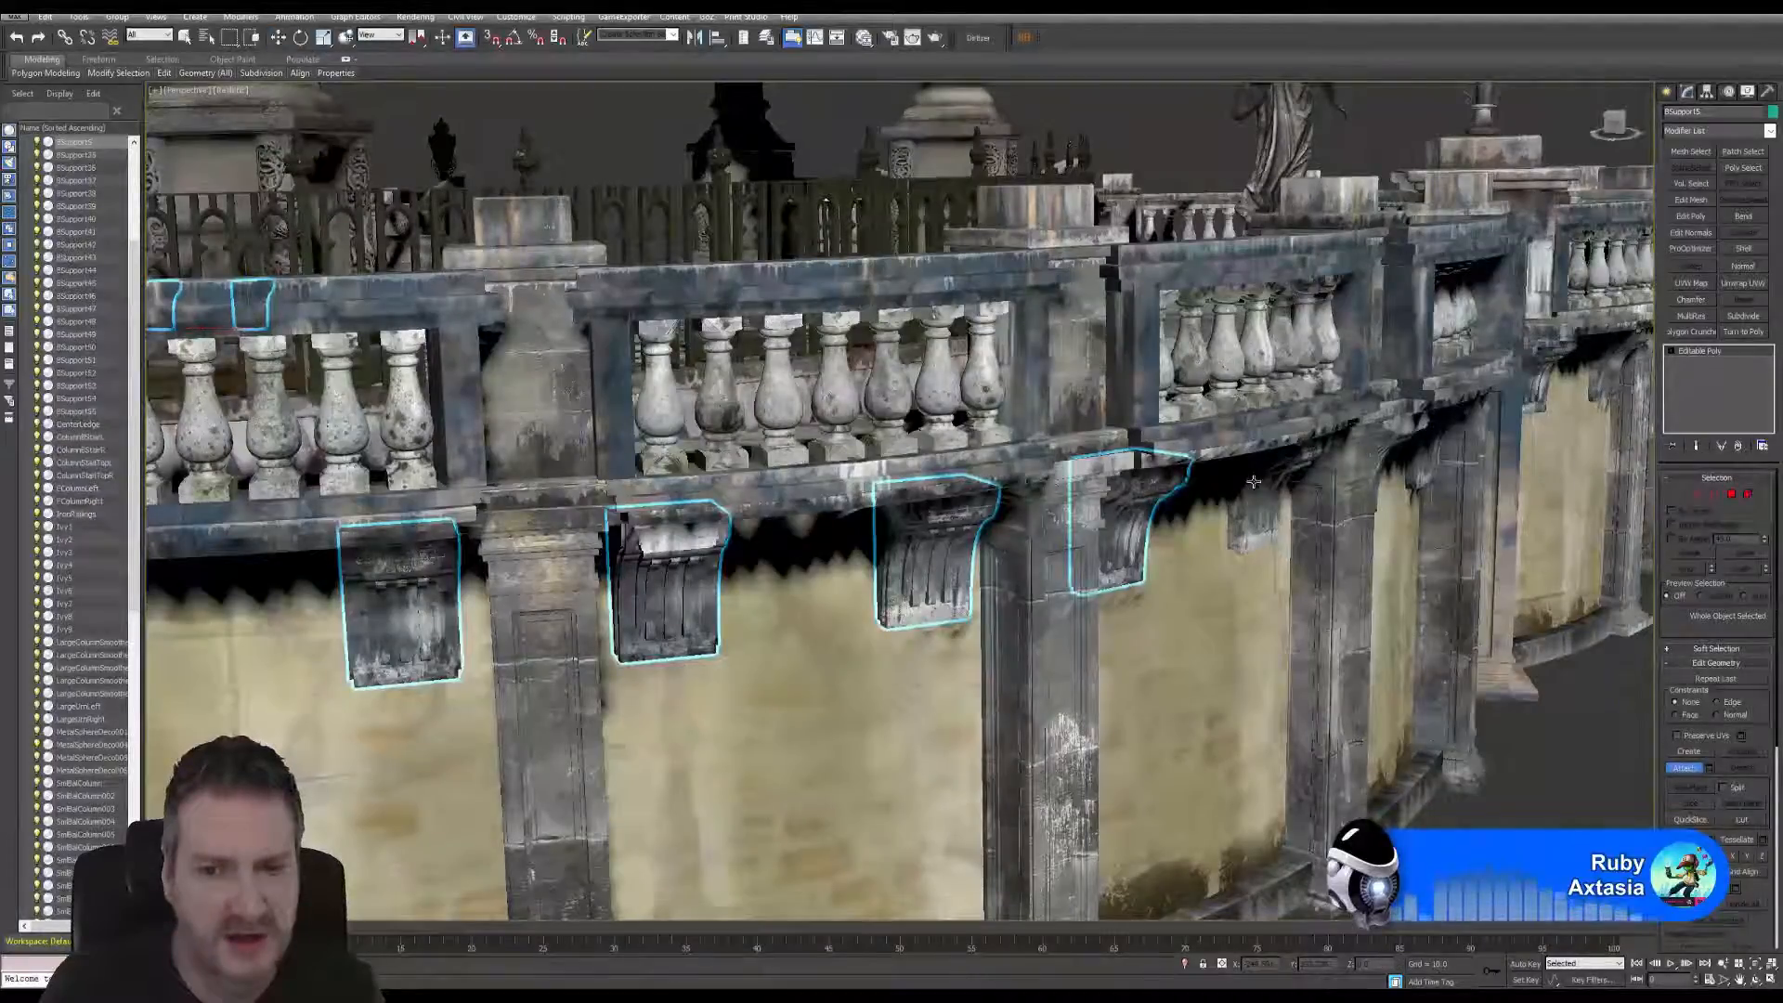
left_click(1254, 481)
left_click(966, 478)
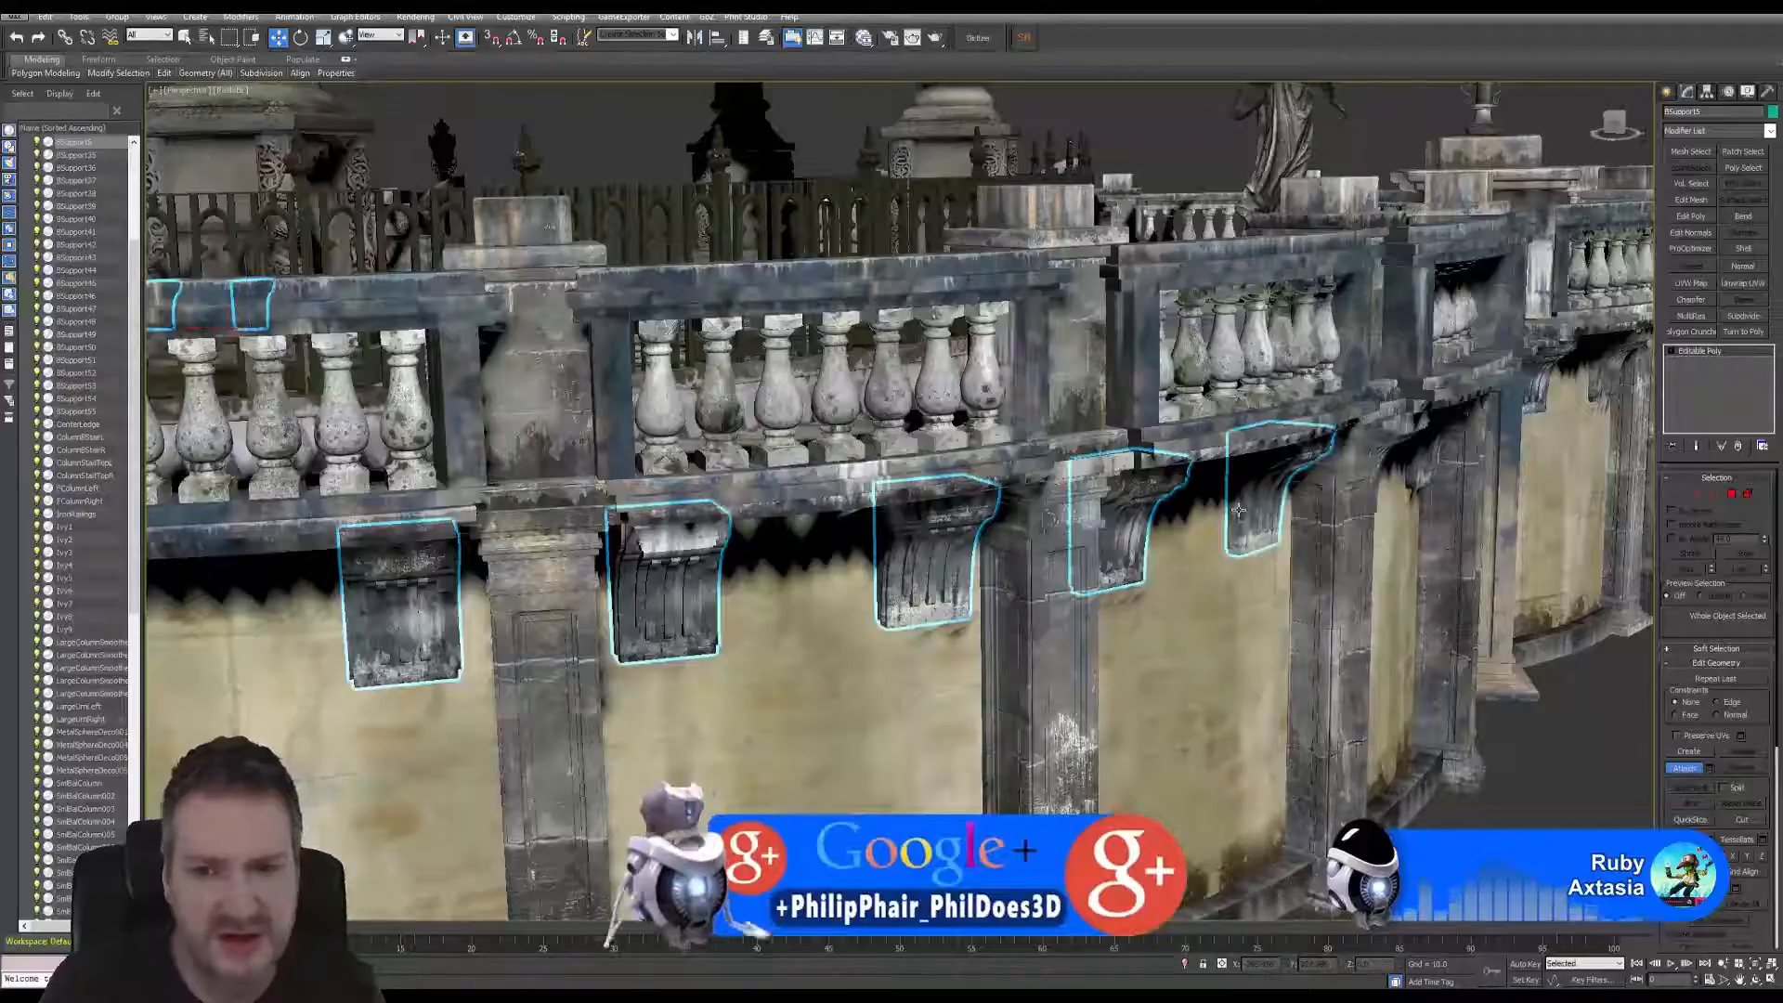
- Attach the two brackets in the fourth bay past the three-bracket bay, using the same material ID matching
left_click(1755, 978)
left_click_drag(1017, 511, 804, 390)
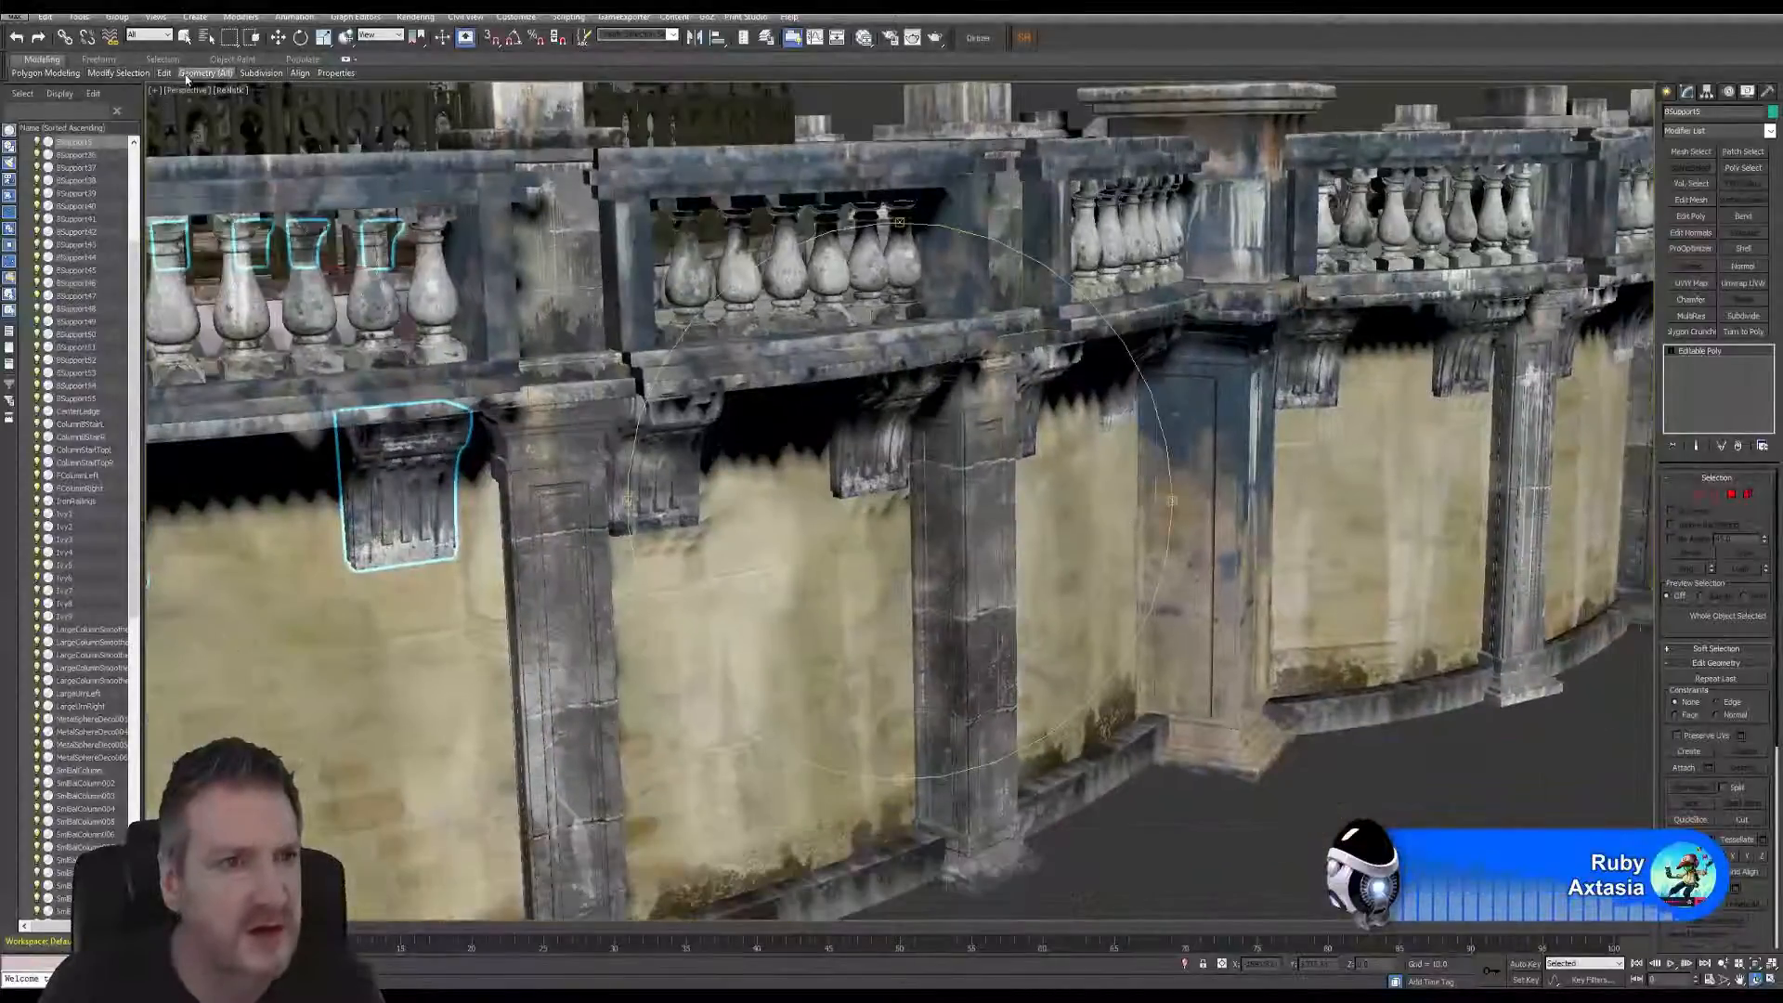
left_click_drag(822, 449, 816, 427)
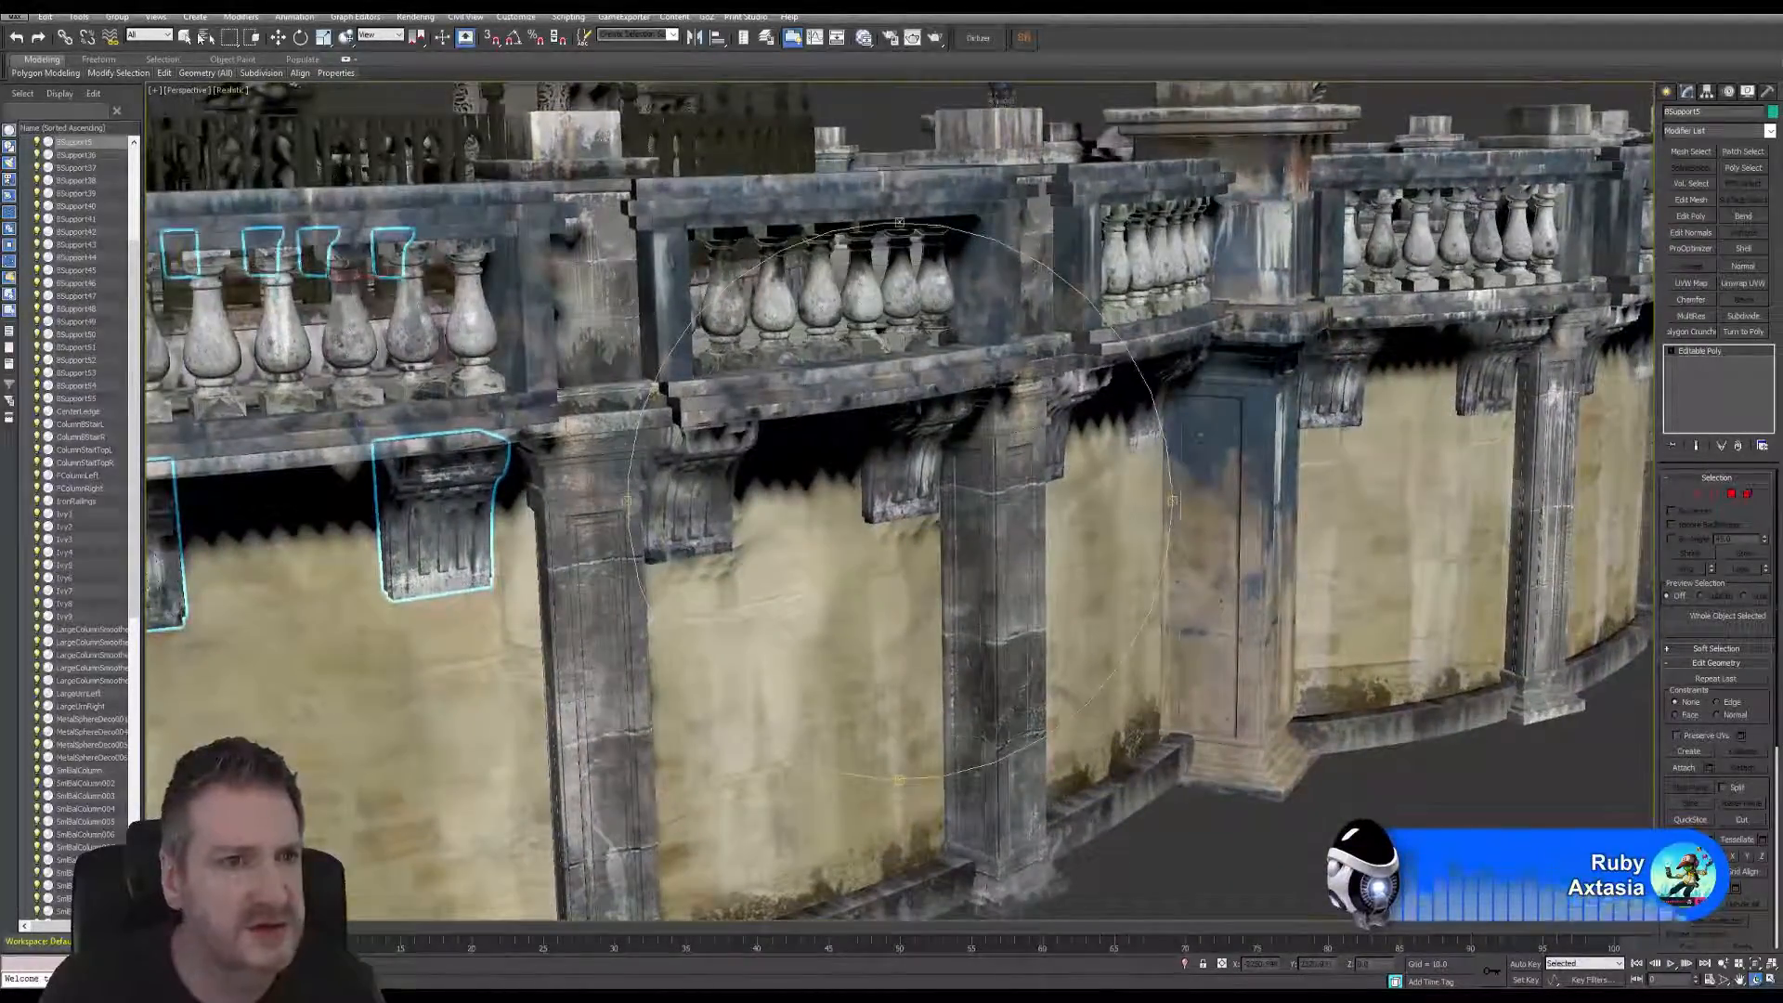
left_click(186, 37)
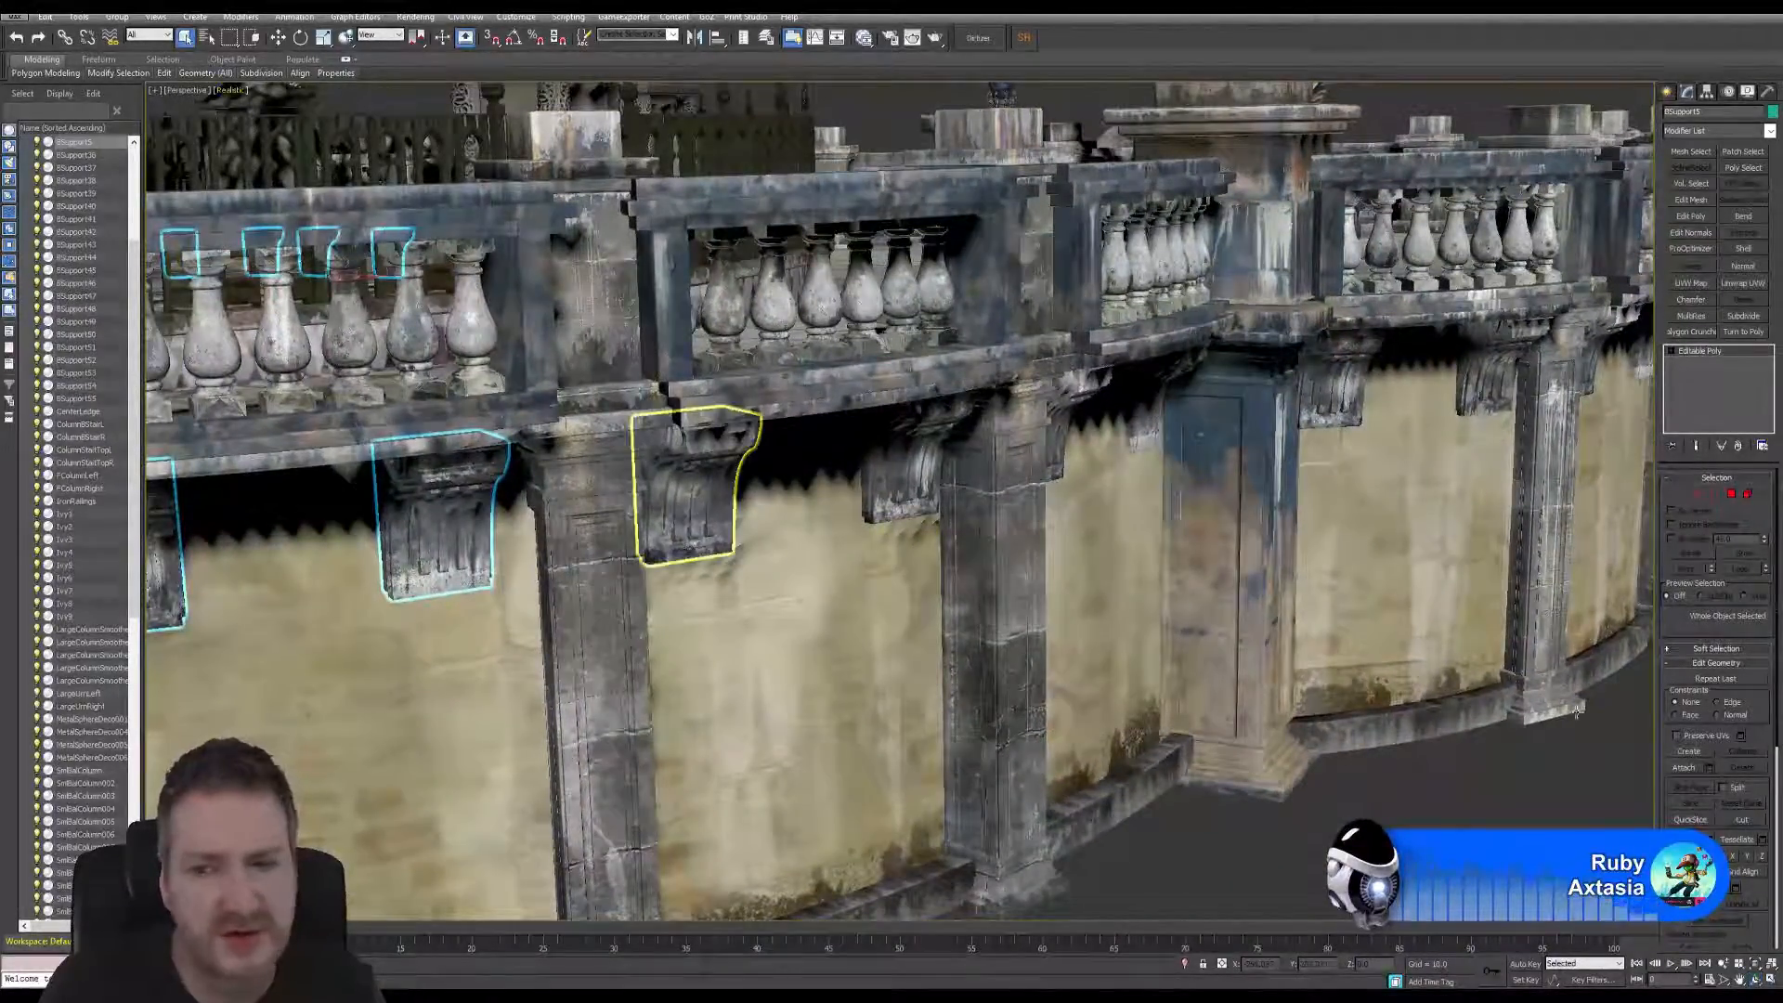
left_click(1683, 768)
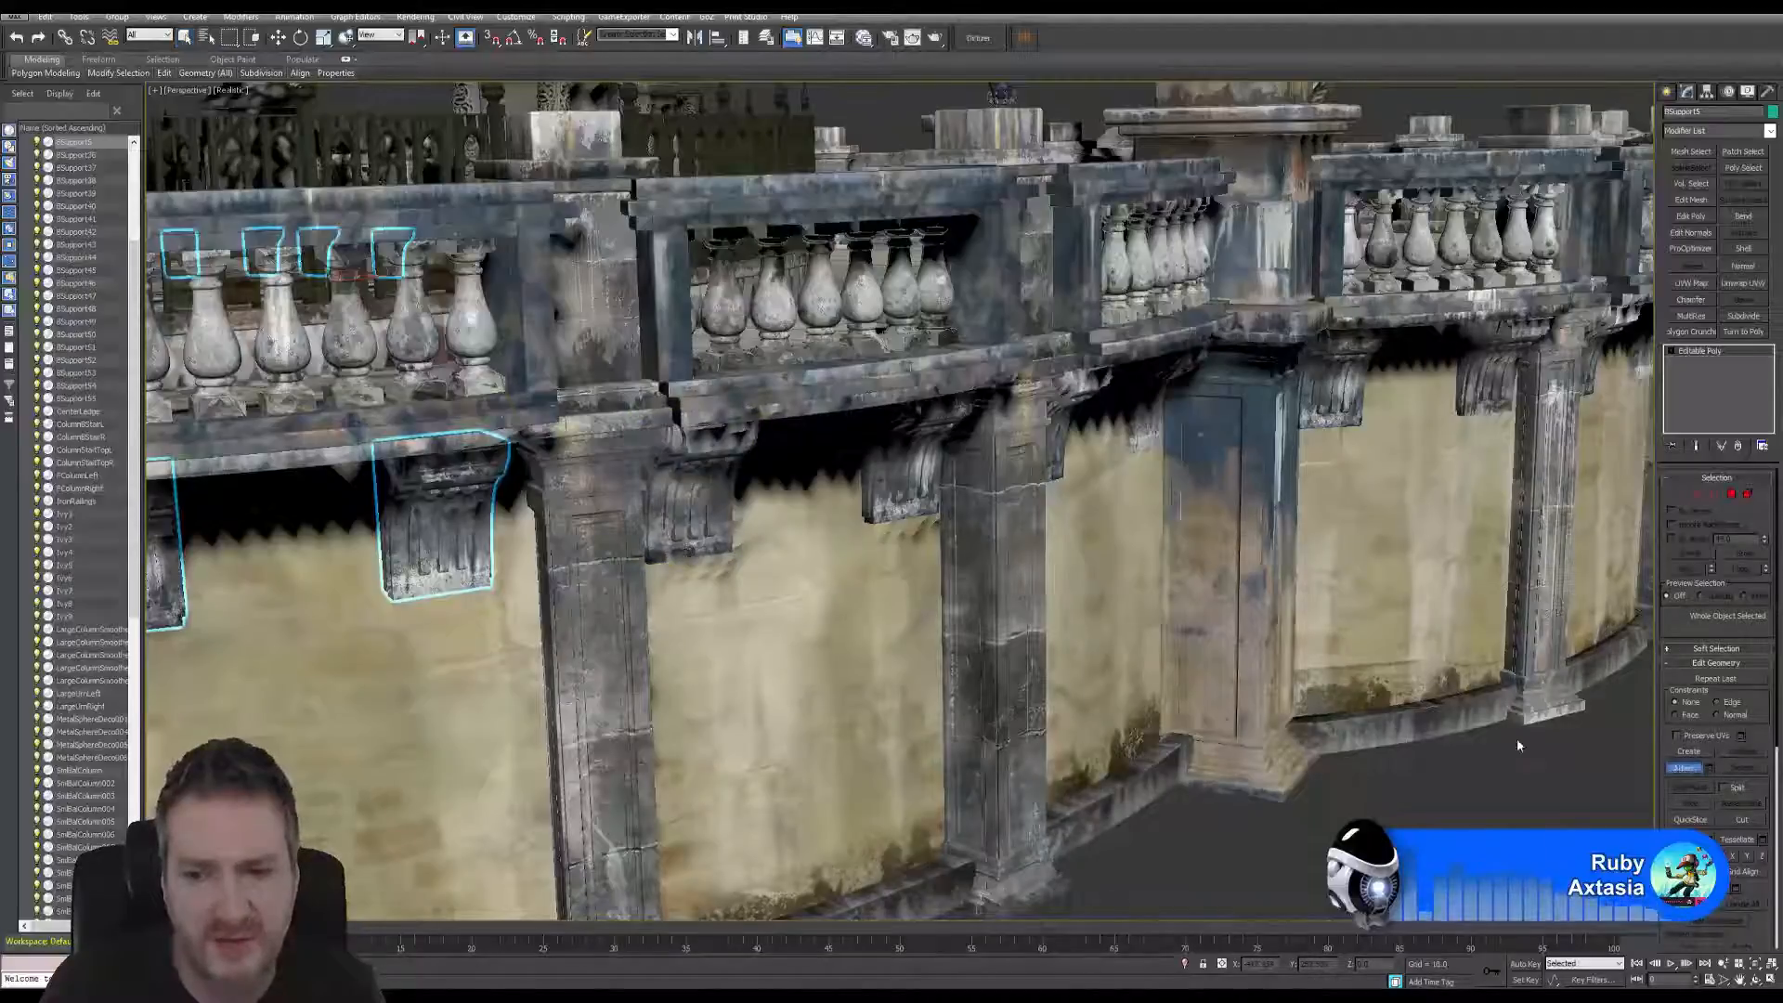
left_click(693, 457)
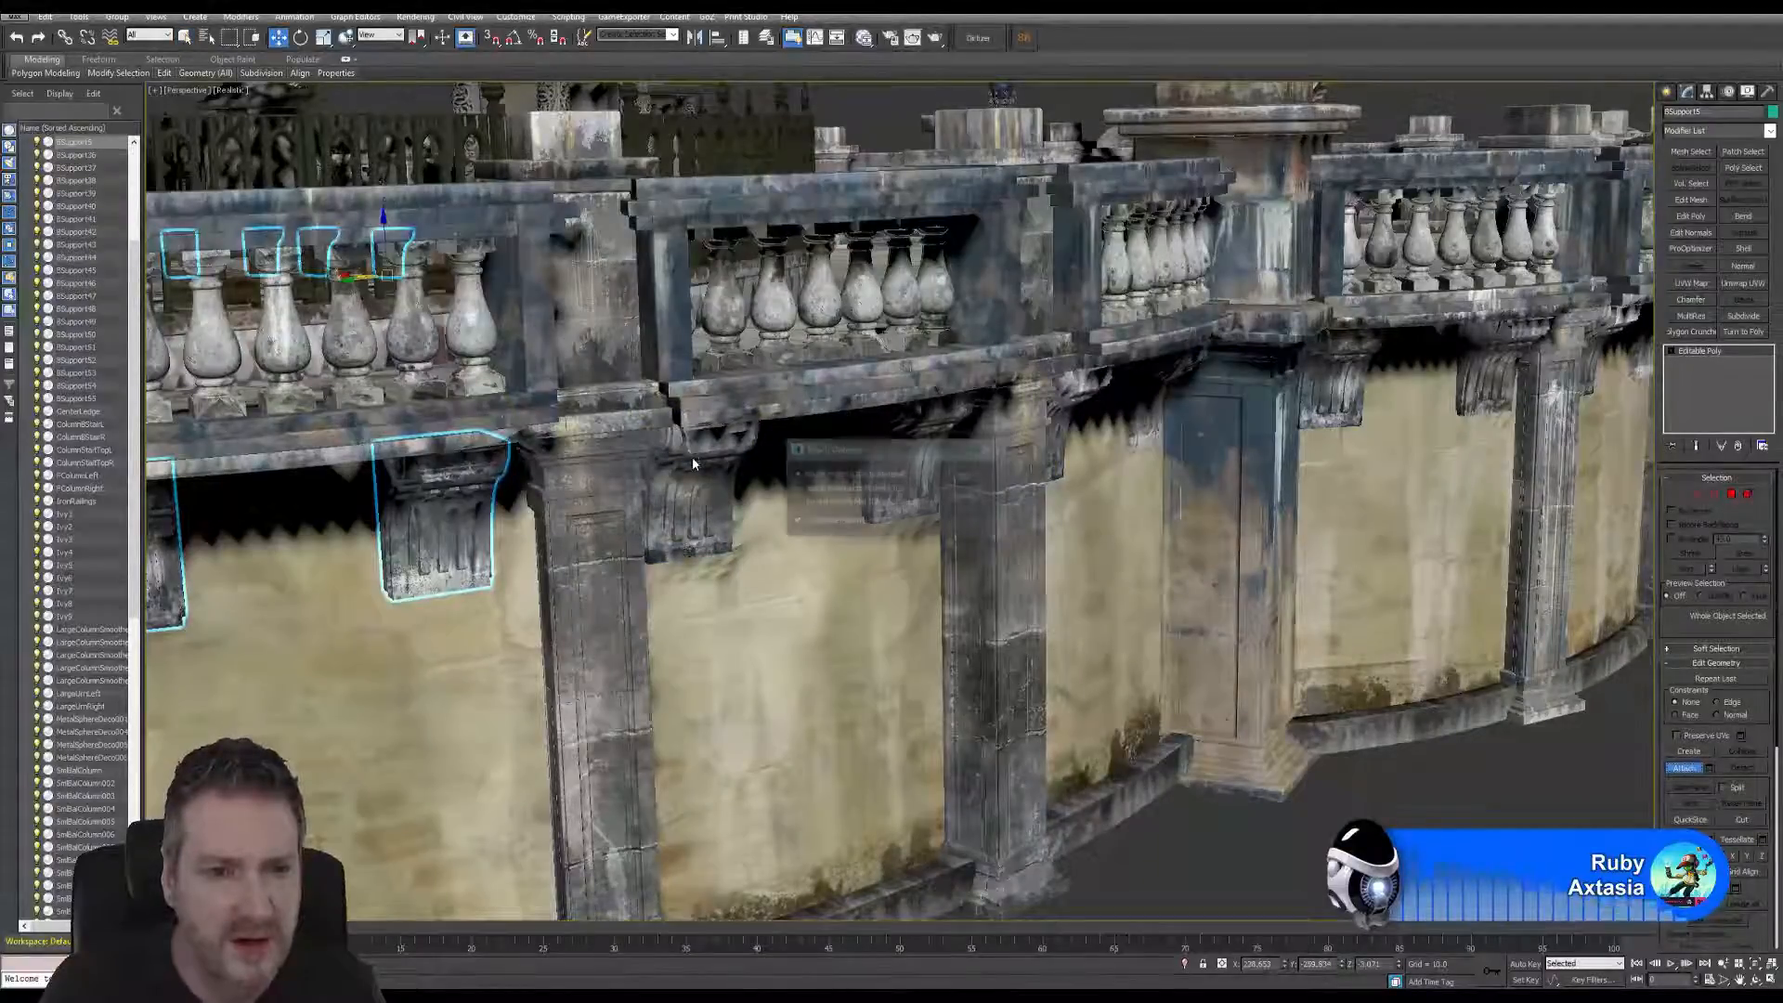
left_click(967, 477)
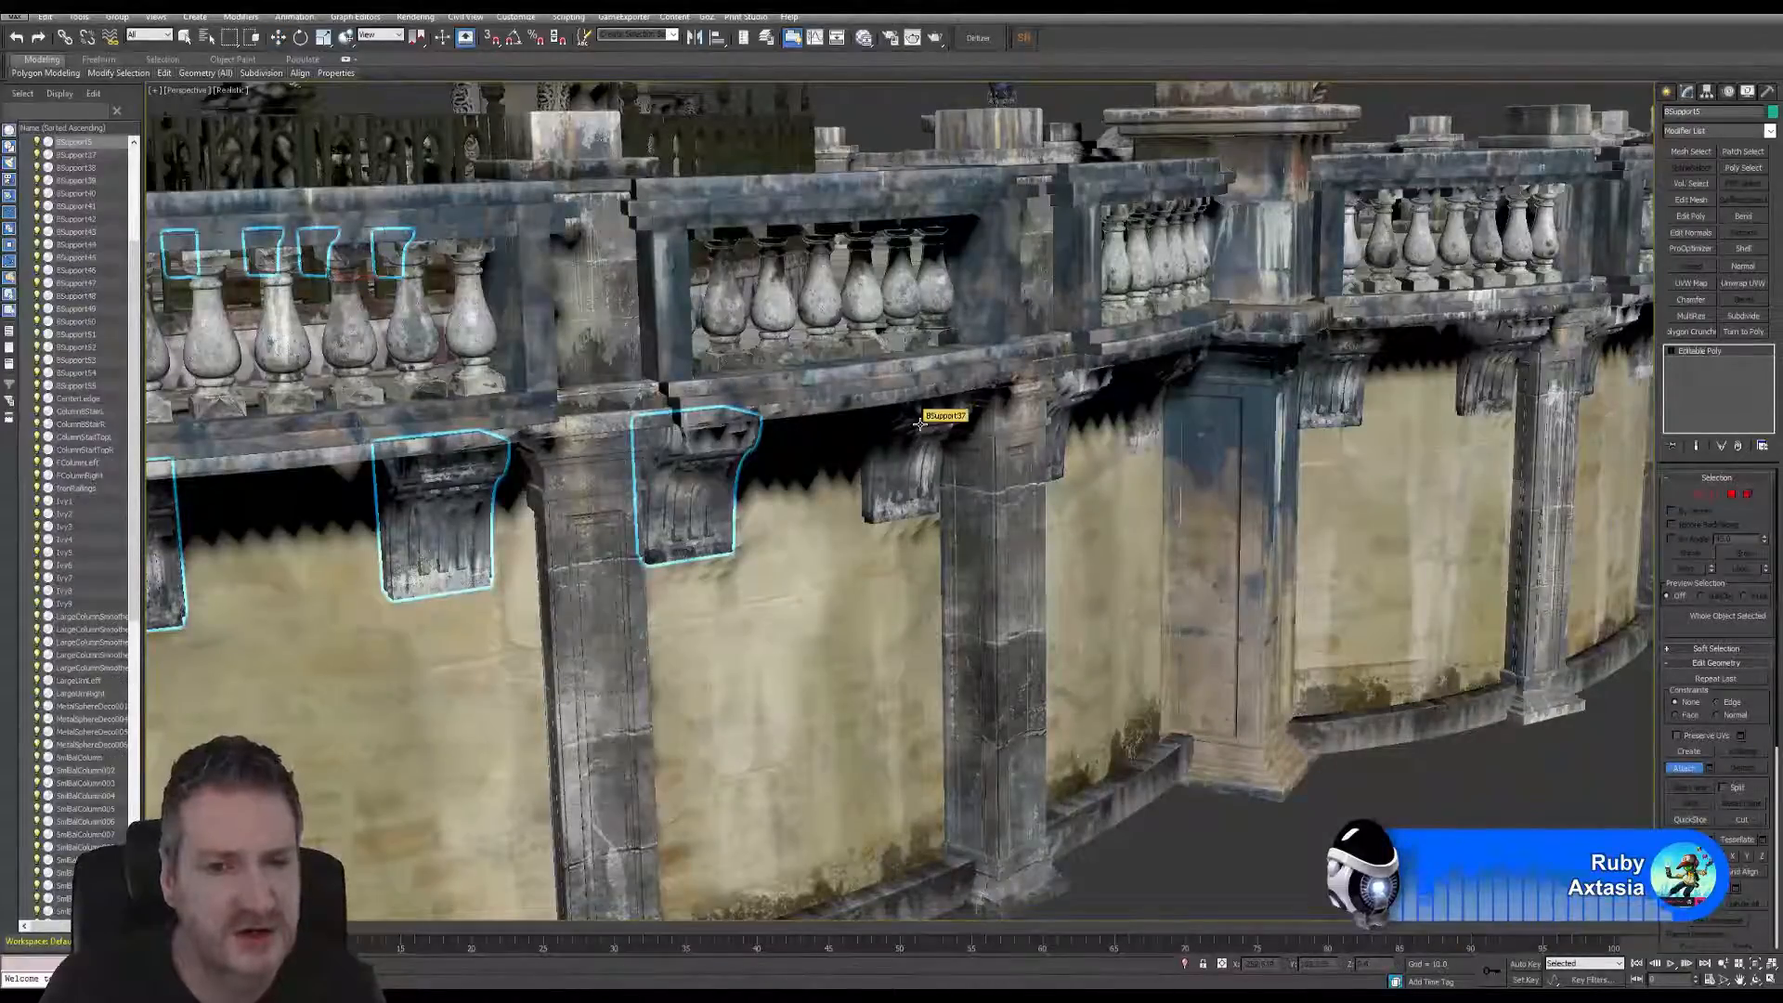
left_click(920, 424)
left_click(971, 477)
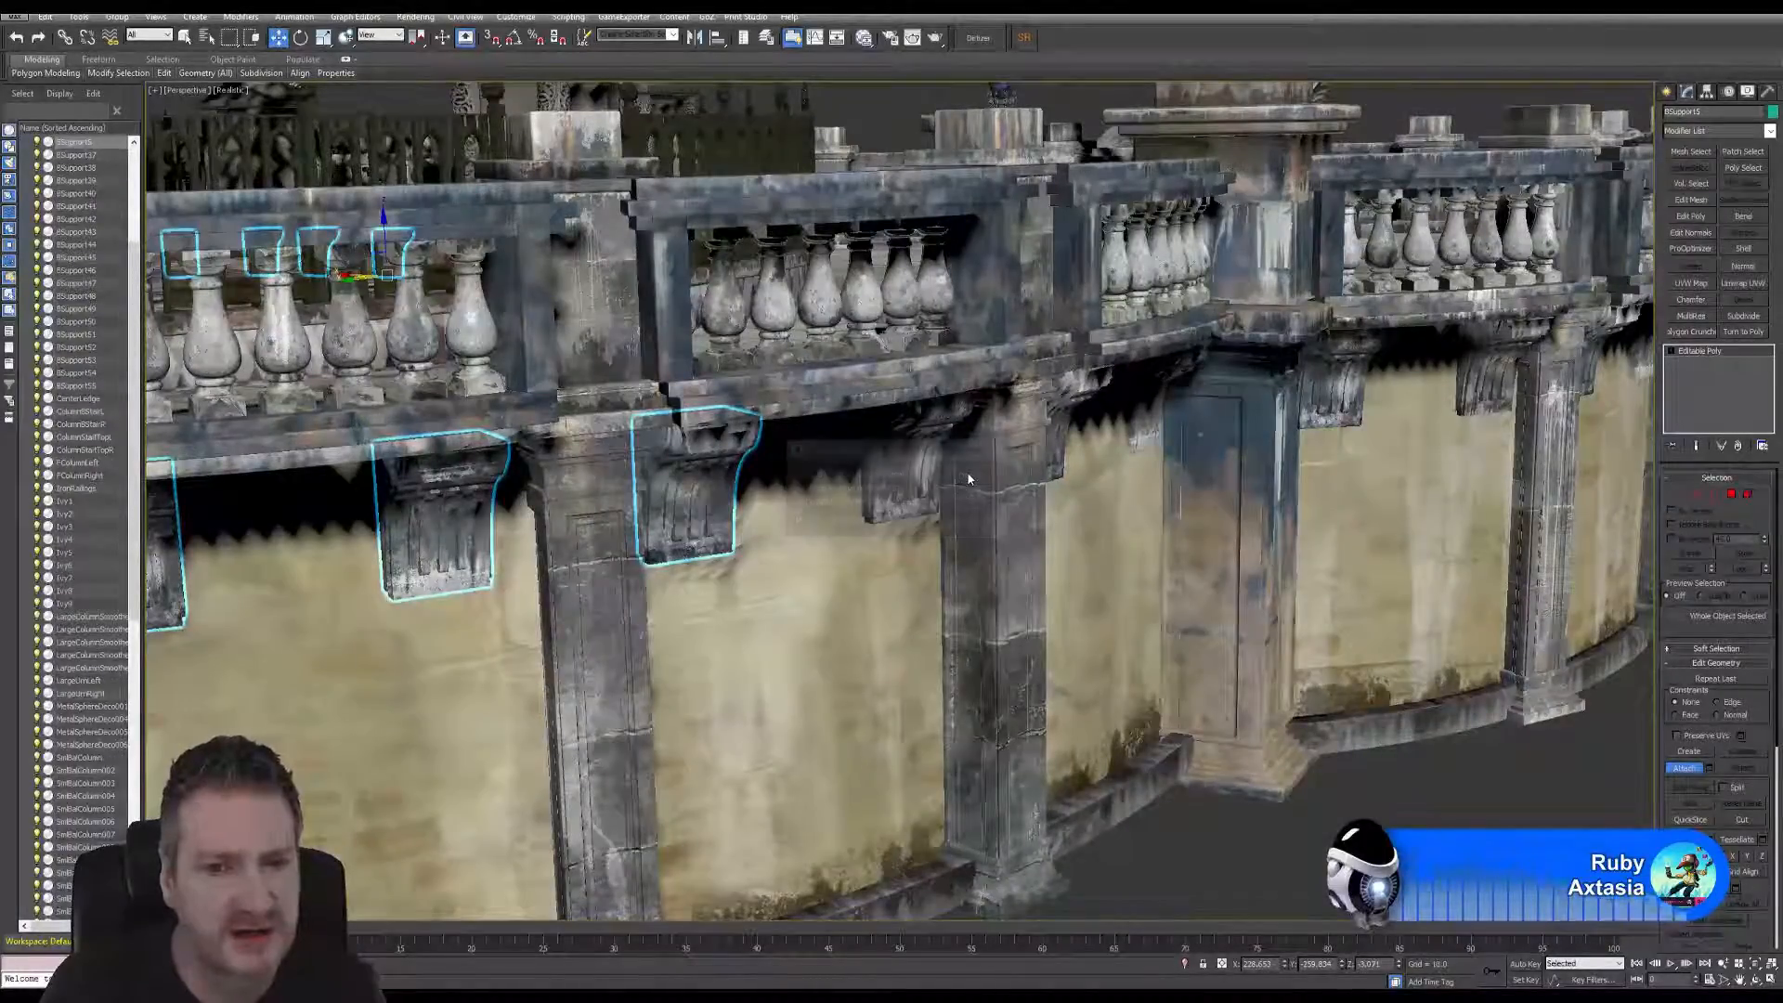
- Attach the two brackets in the last bay before the next blue-stained pillar, matching material IDs to material
left_click(1075, 392)
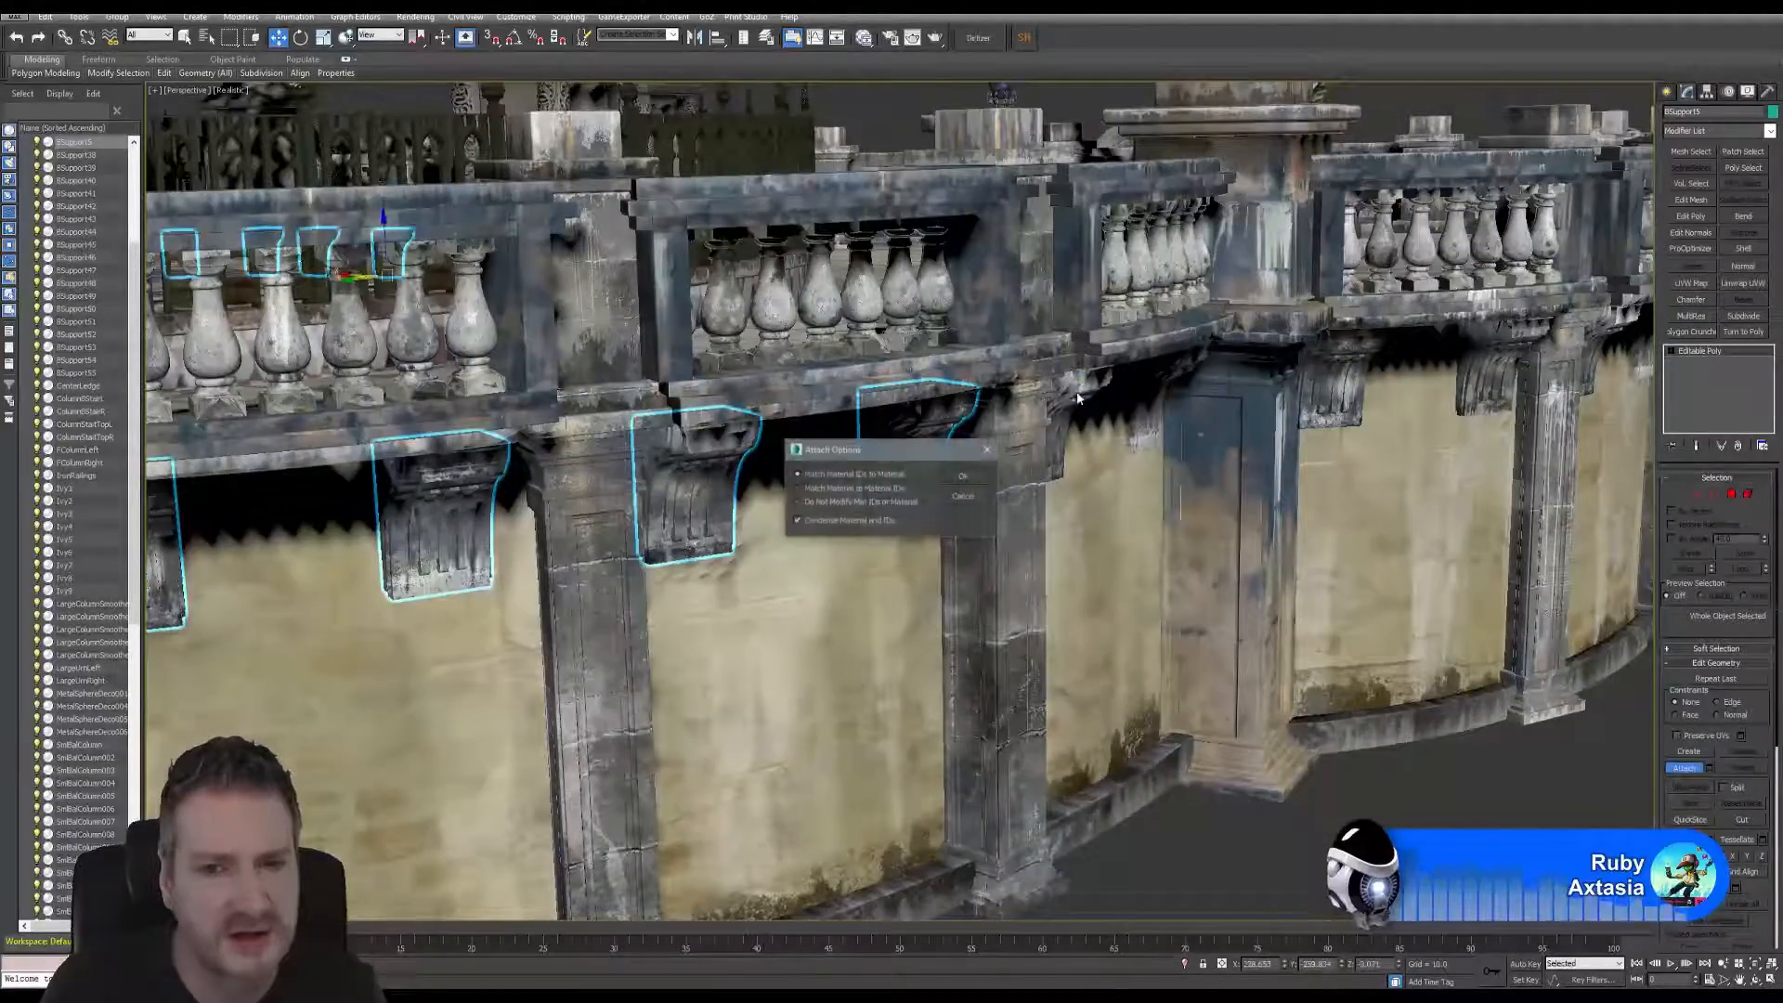
left_click(965, 475)
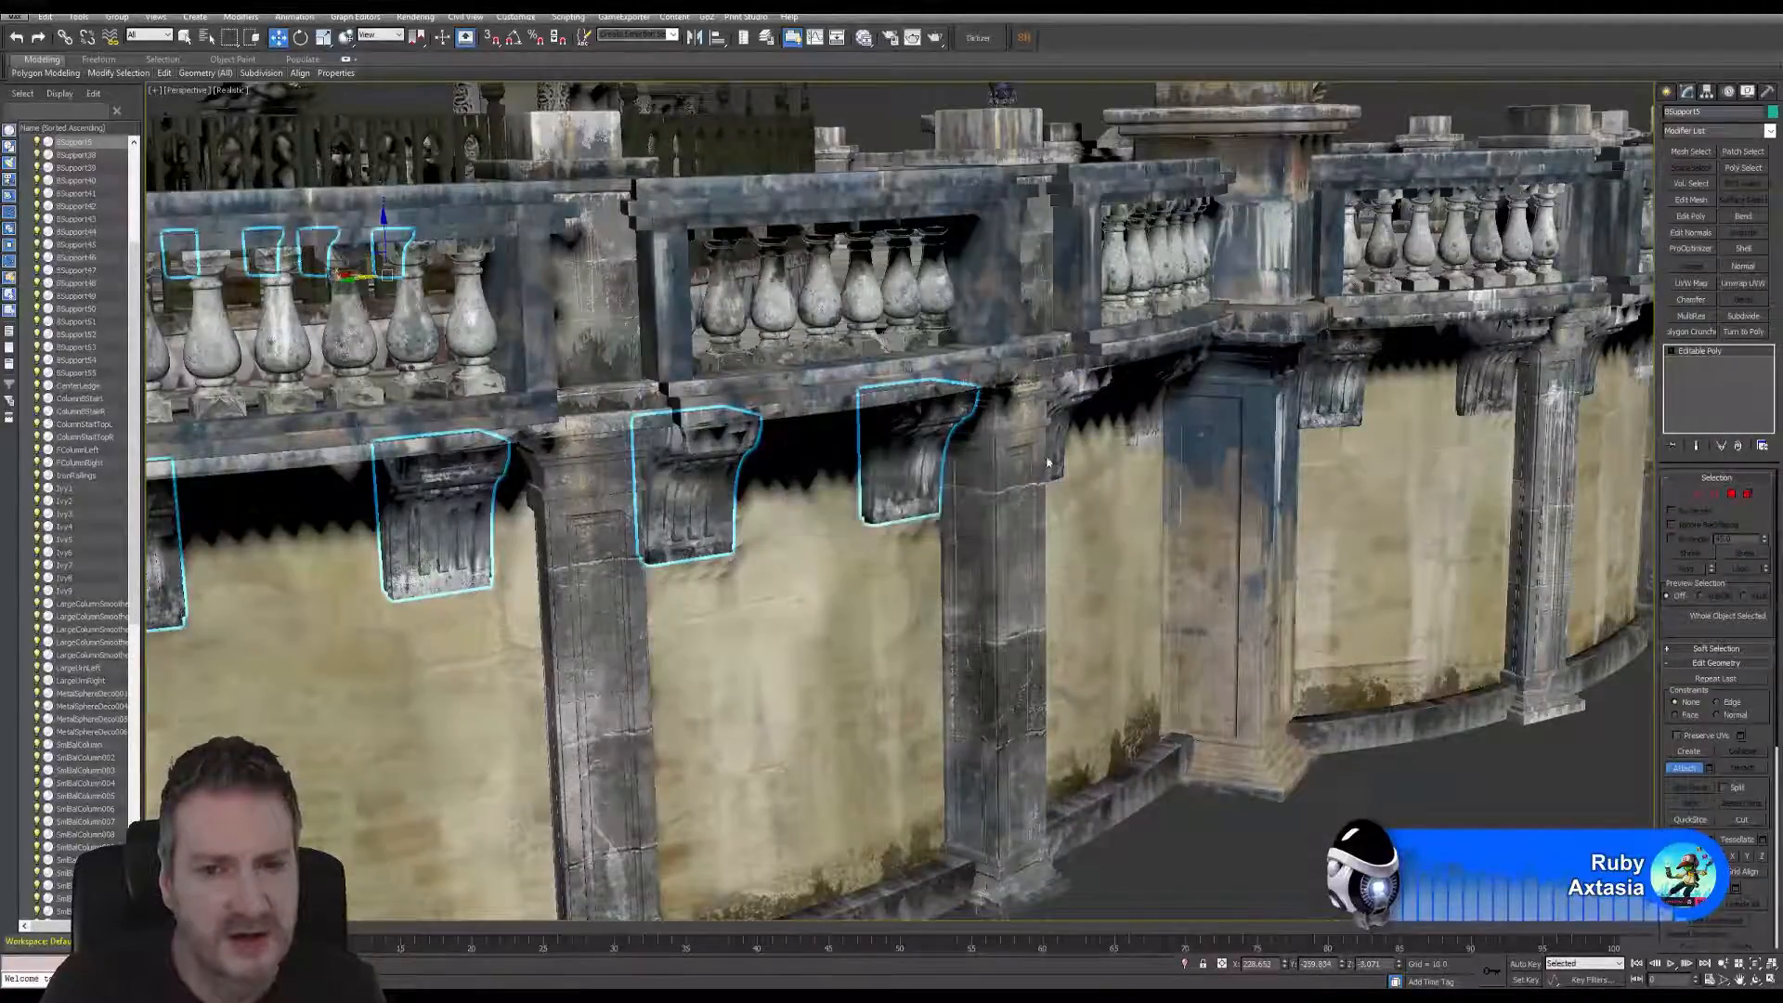
left_click(1153, 395)
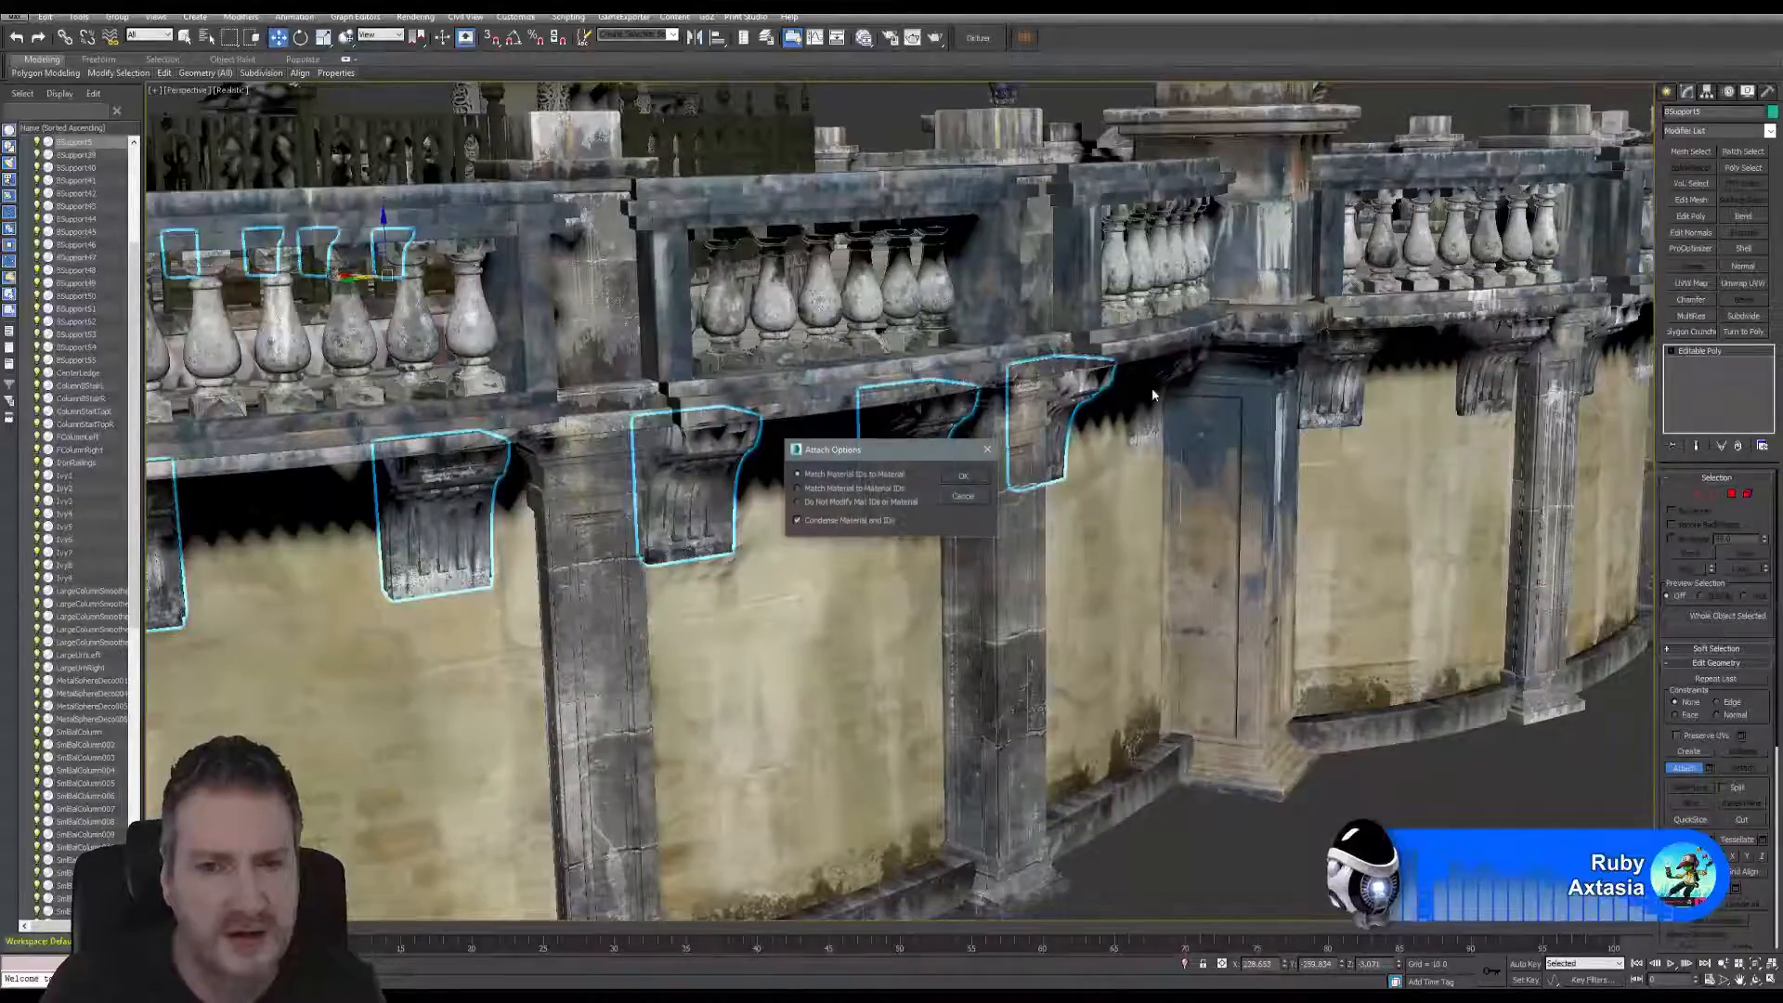
left_click(964, 477)
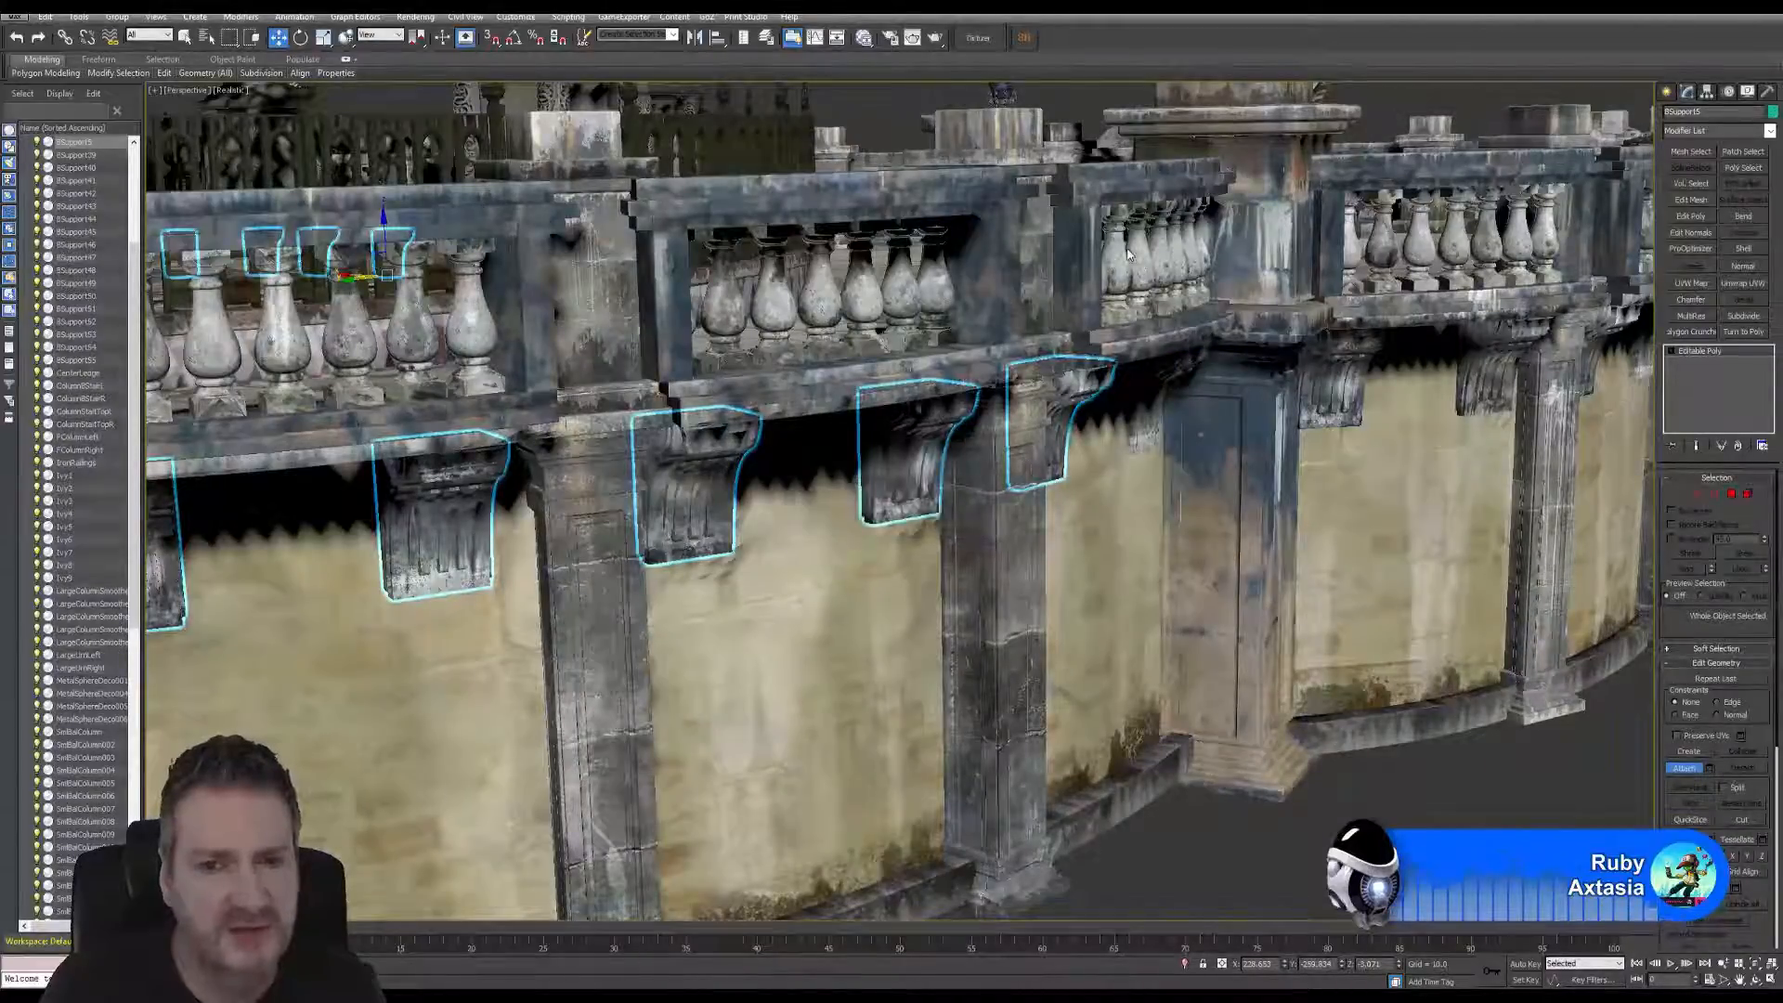
- Attach the two brackets in the first bay beyond this blue-stained pillar to the combined bracket object with material IDs matched to material
middle_click_drag(1152, 243, 1167, 88, "alt")
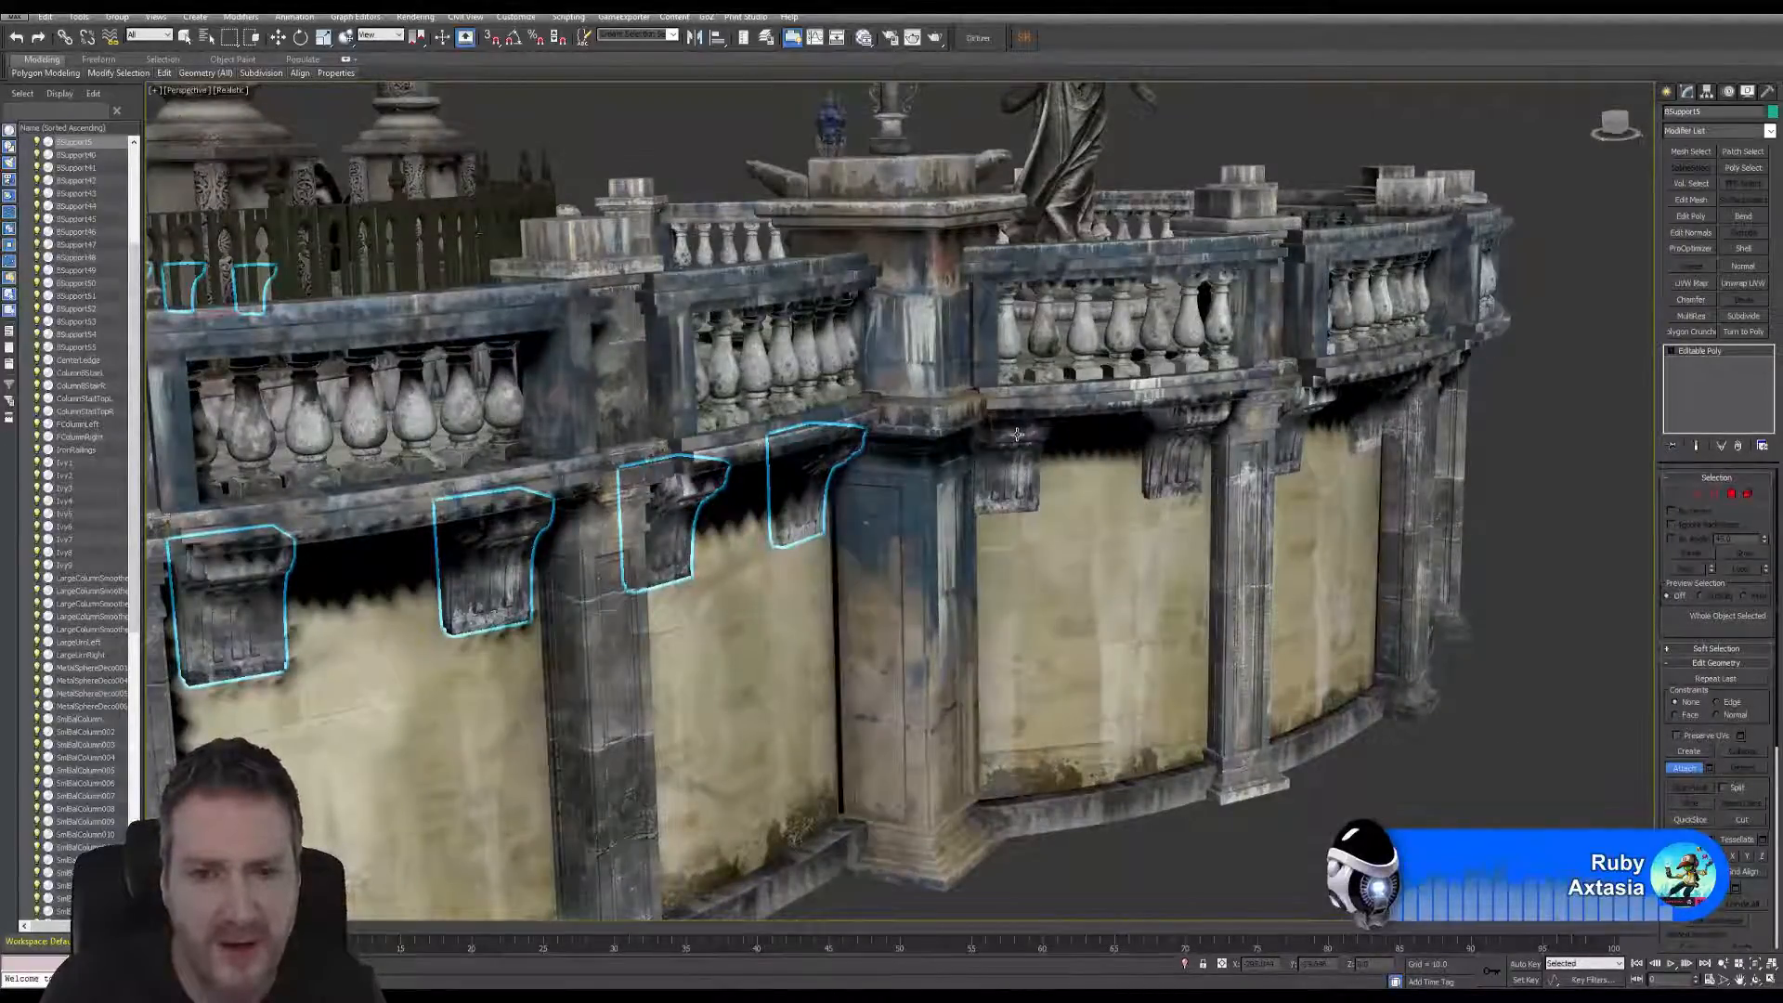
key("w")
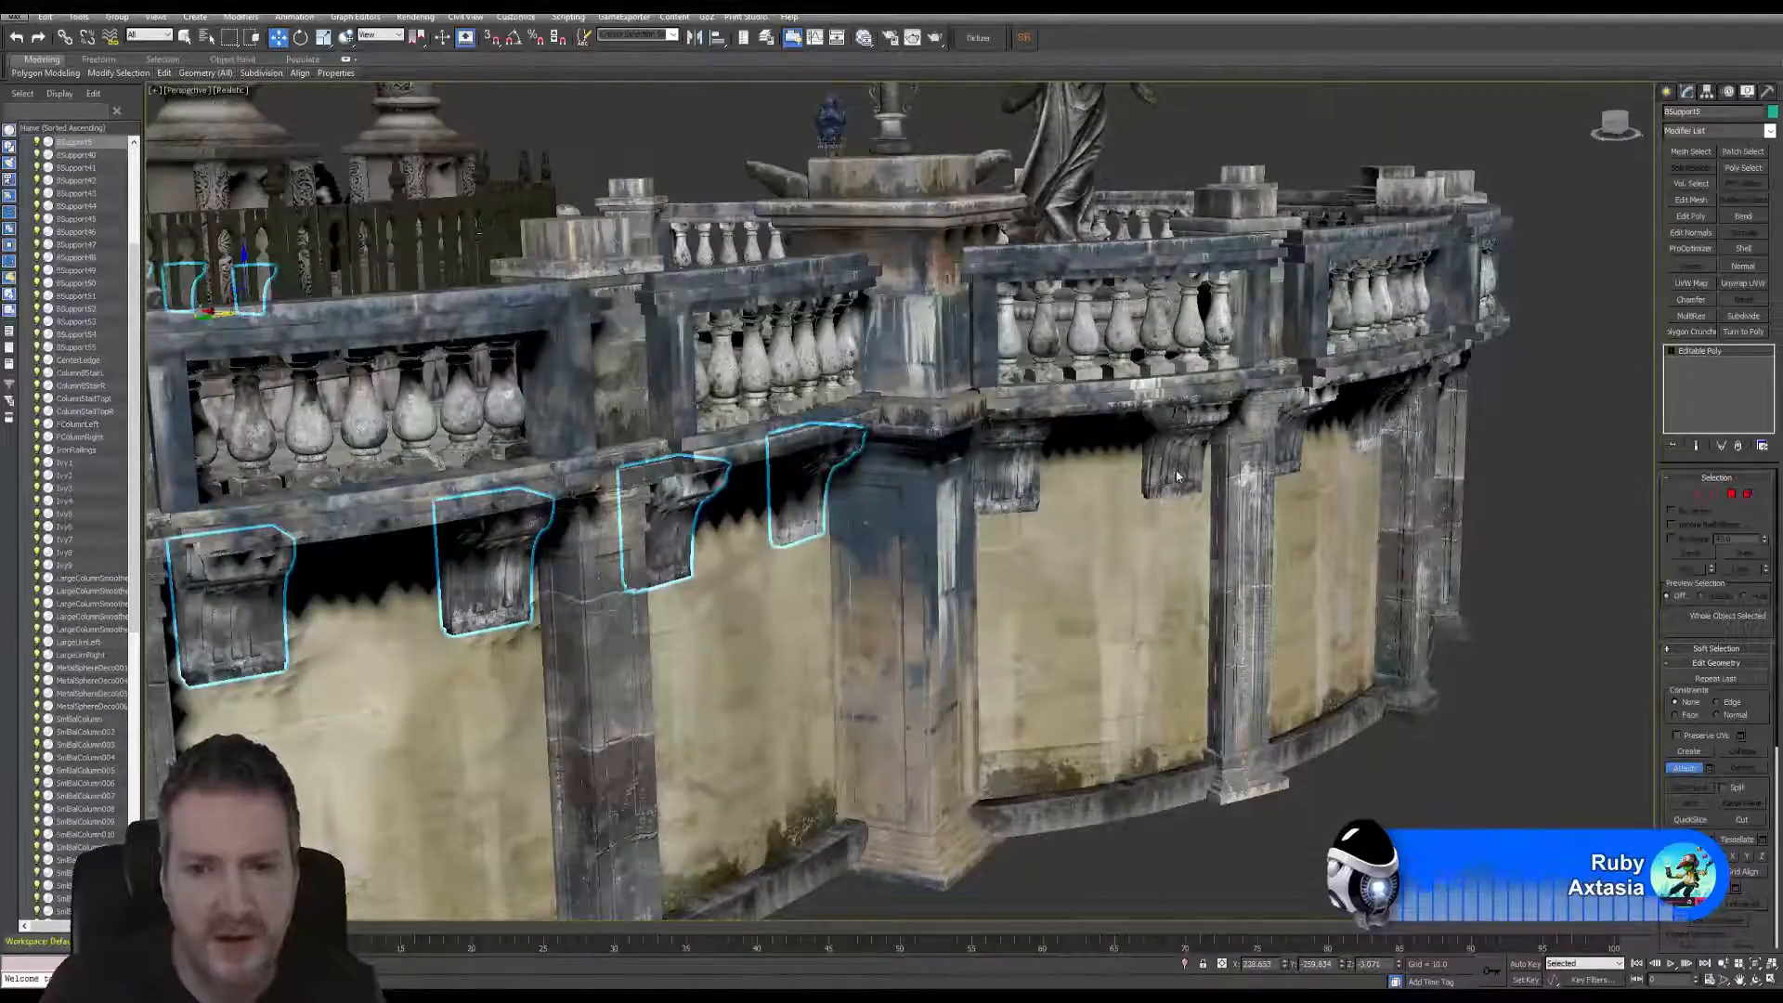
left_click(1188, 422)
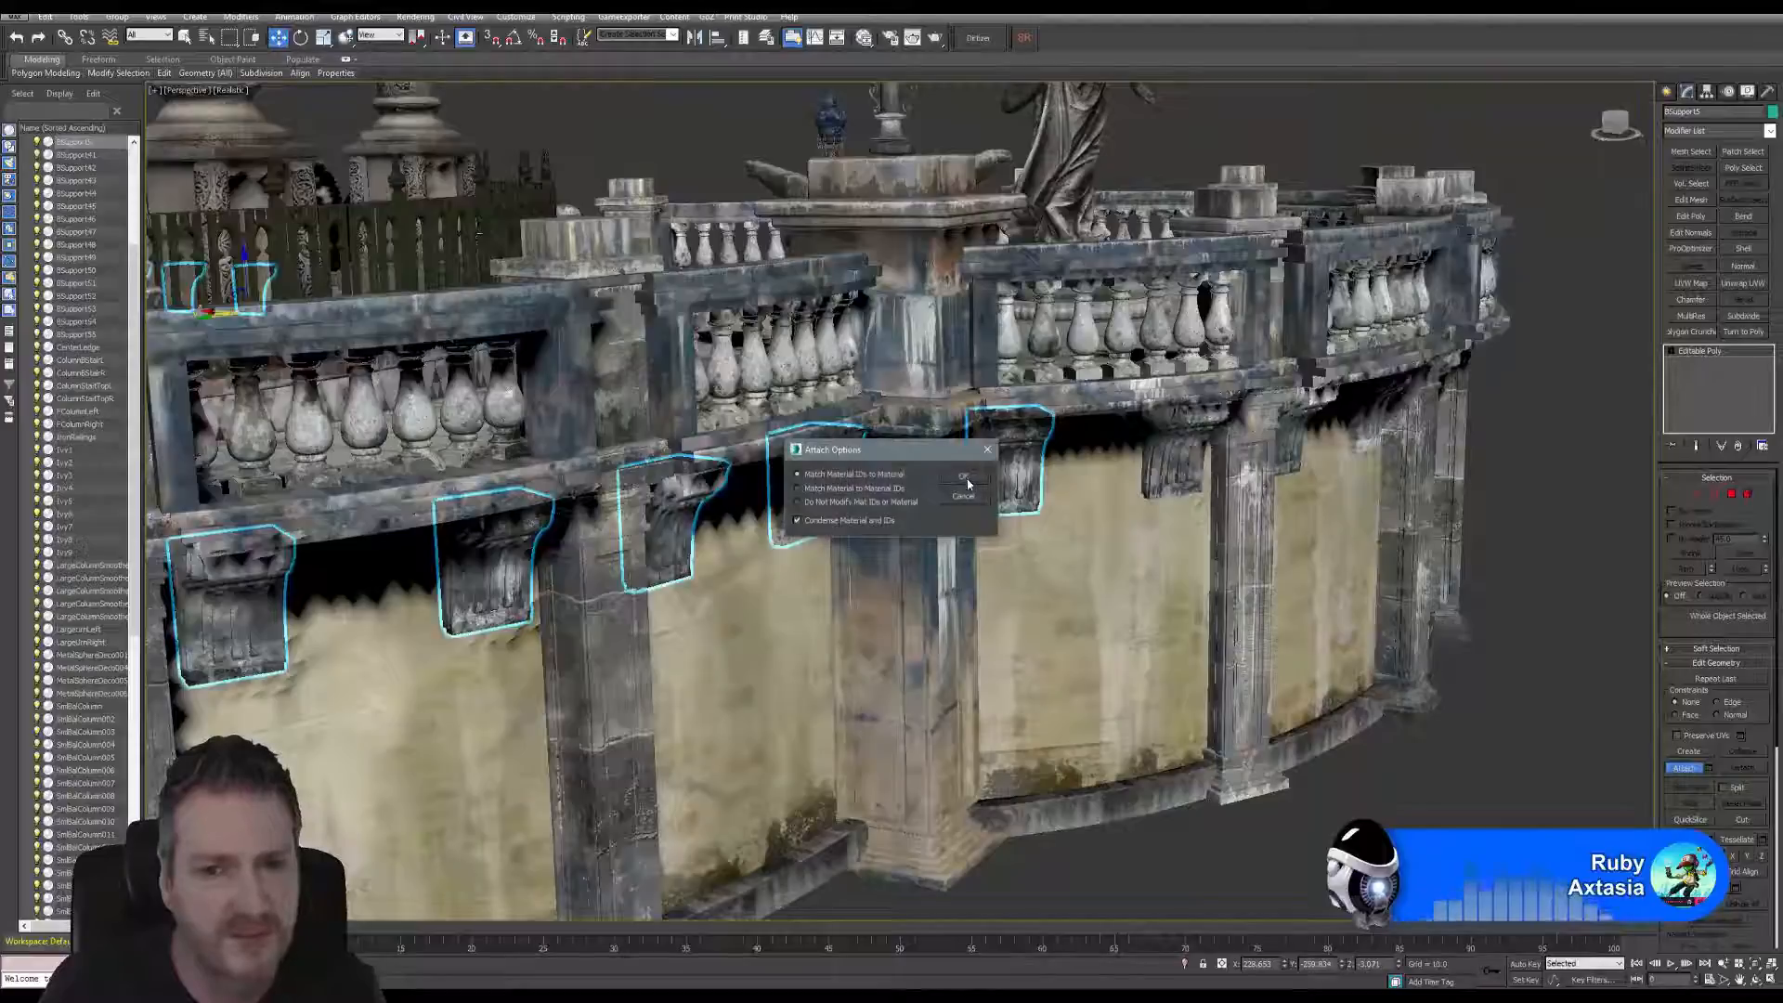
left_click(966, 478)
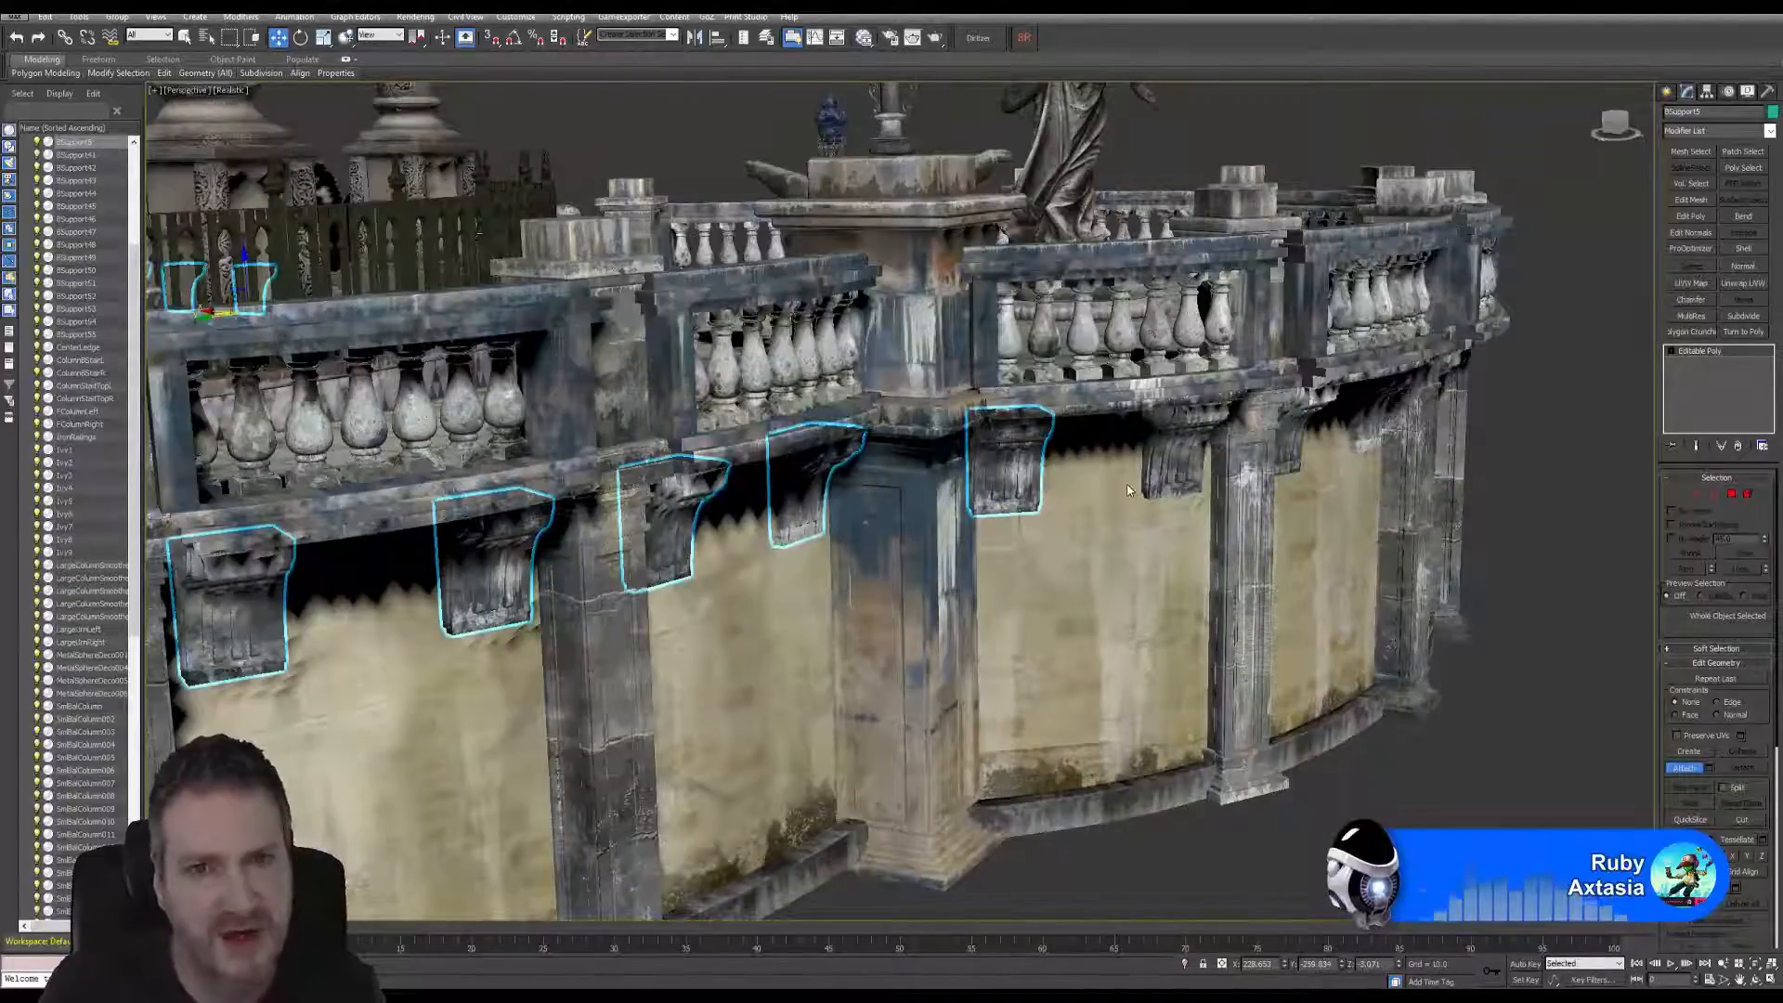
- Attach the second bracket in the bay beyond the blue-stained pillar and both brackets in the following bay, matching material IDs to material
left_click(1172, 469)
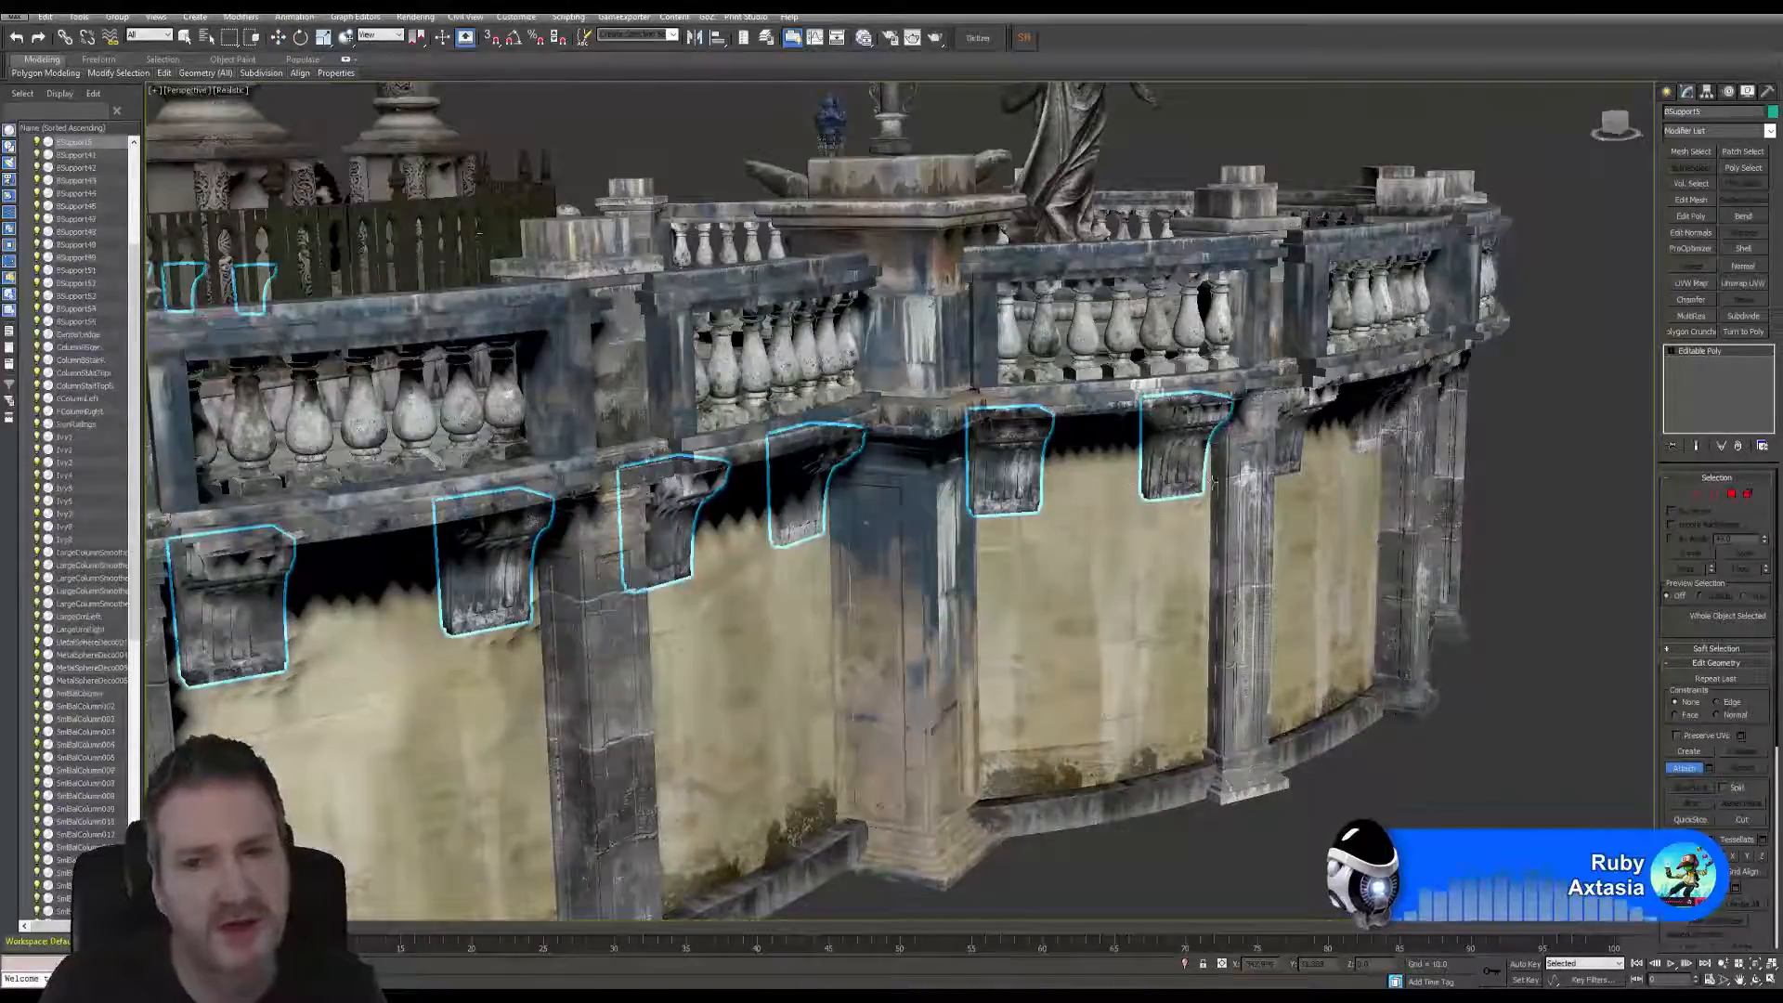
left_click(1758, 983)
left_click_drag(996, 502, 962, 522)
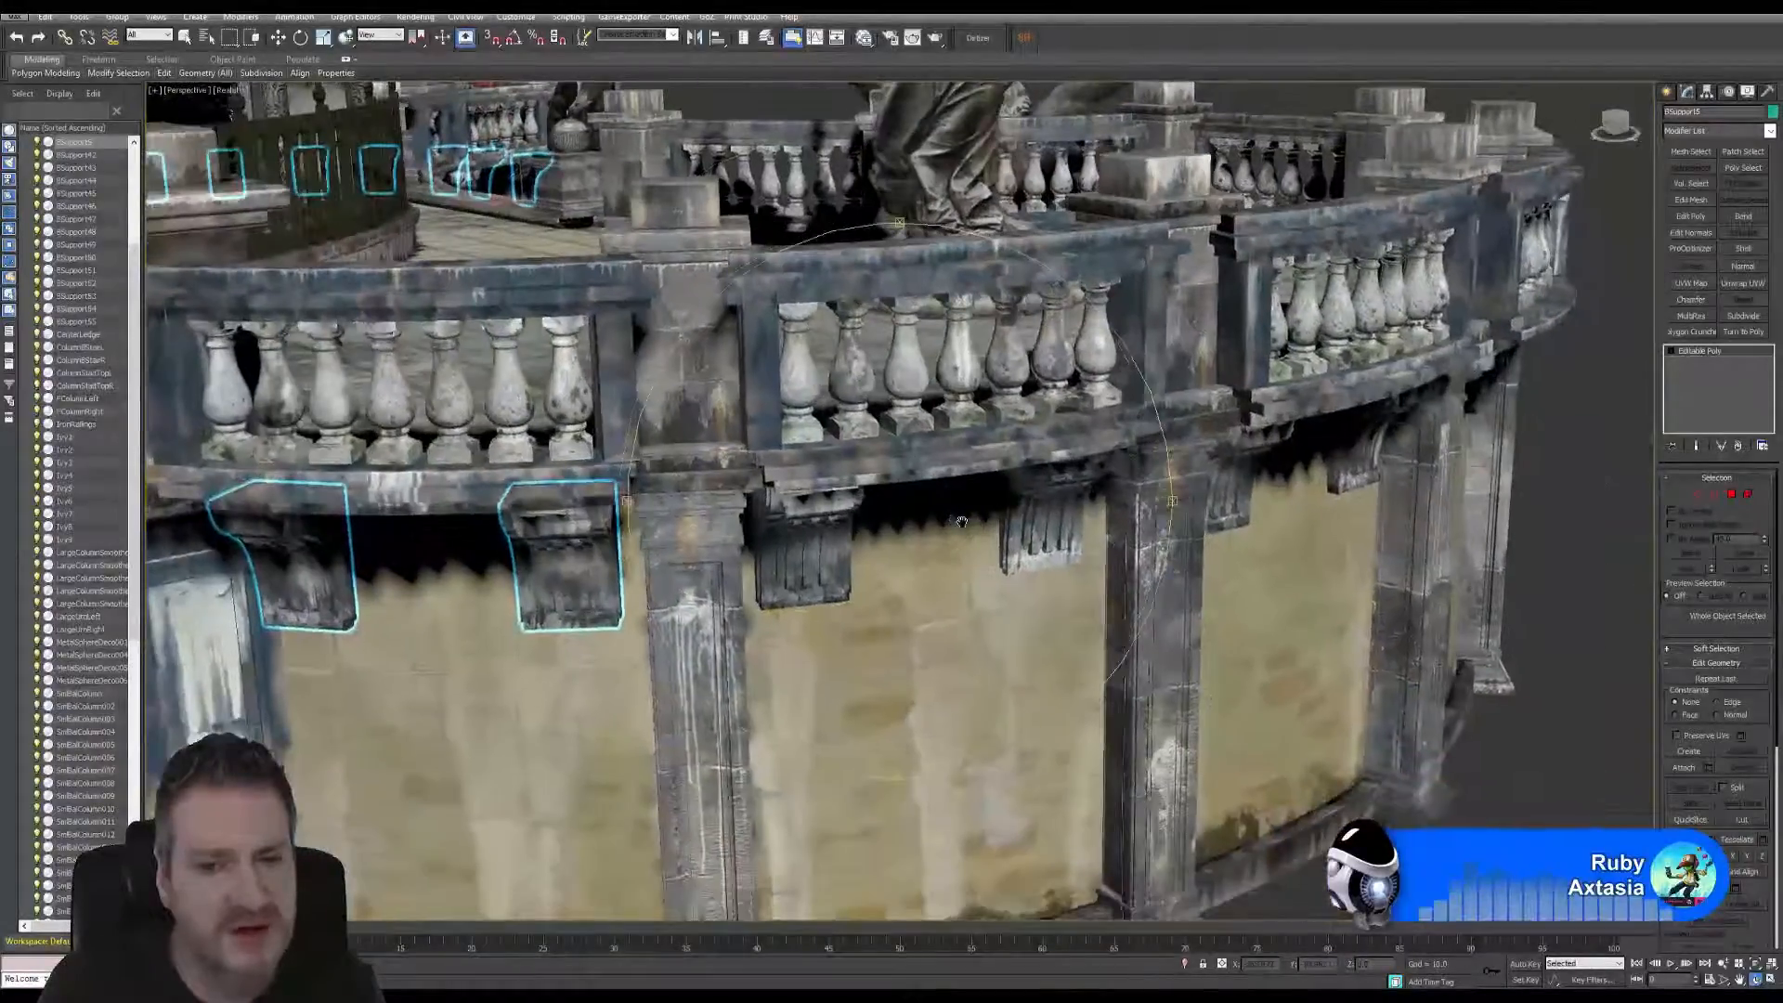
left_click(185, 37)
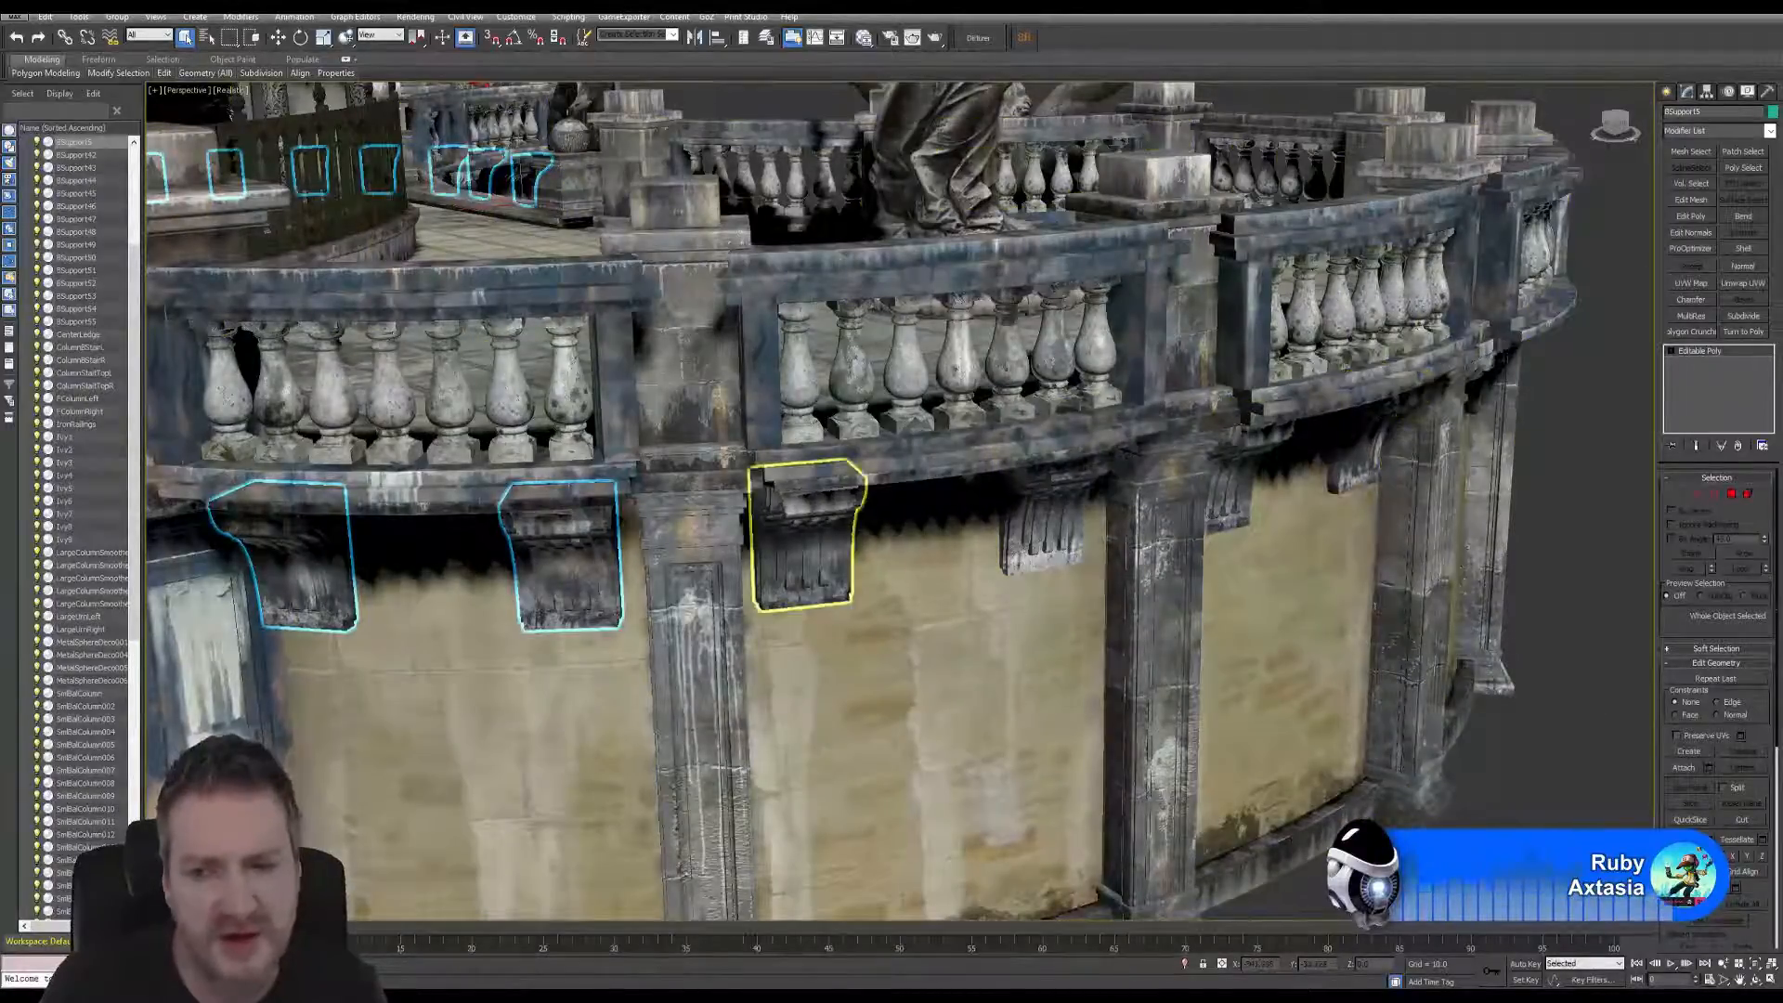
left_click(1686, 768)
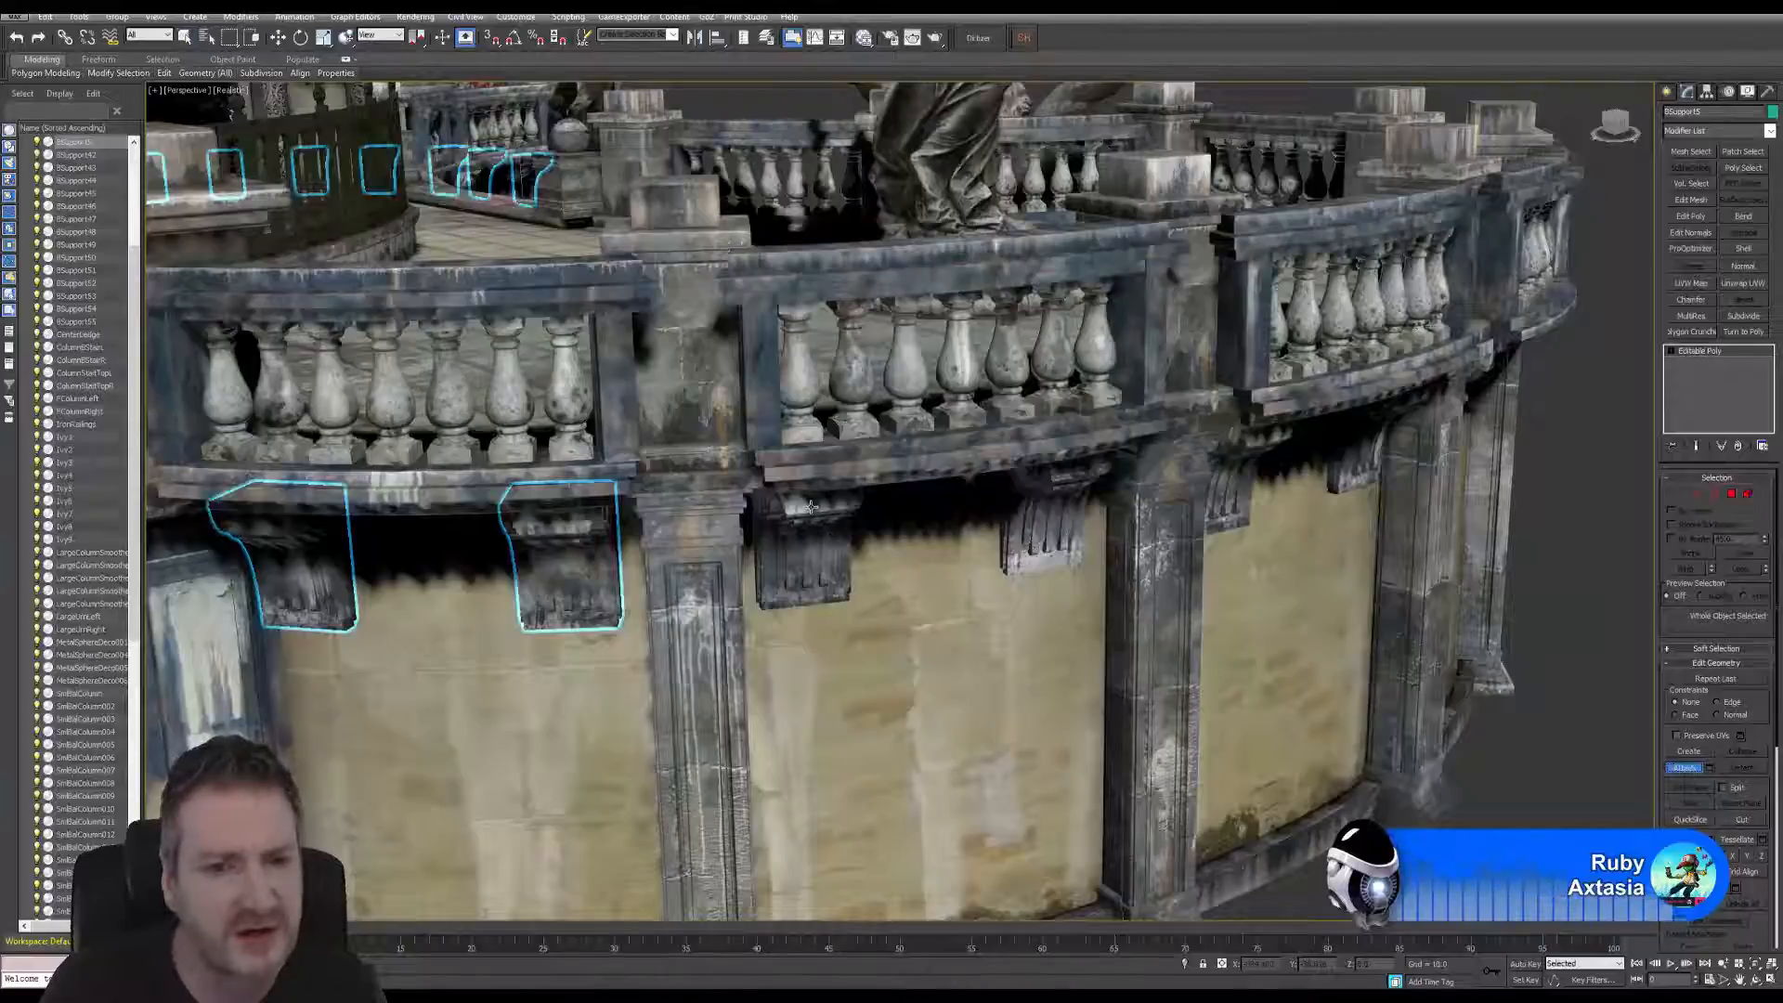
key("w")
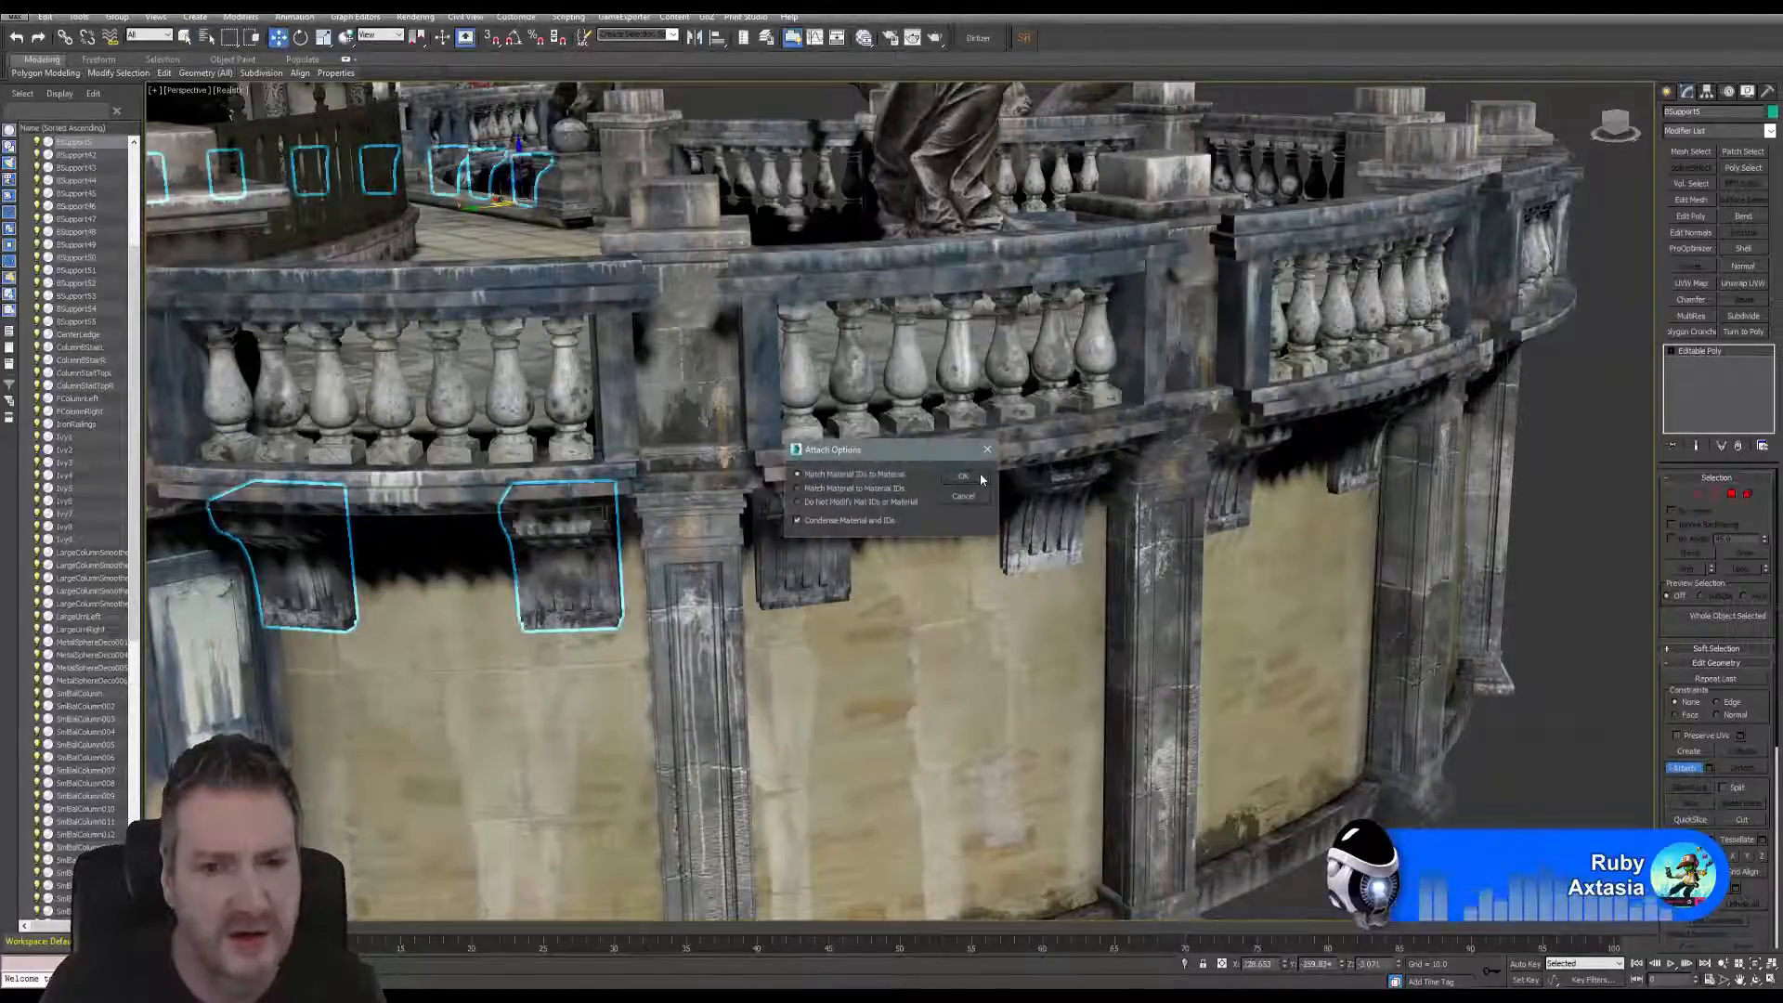
left_click(1059, 525)
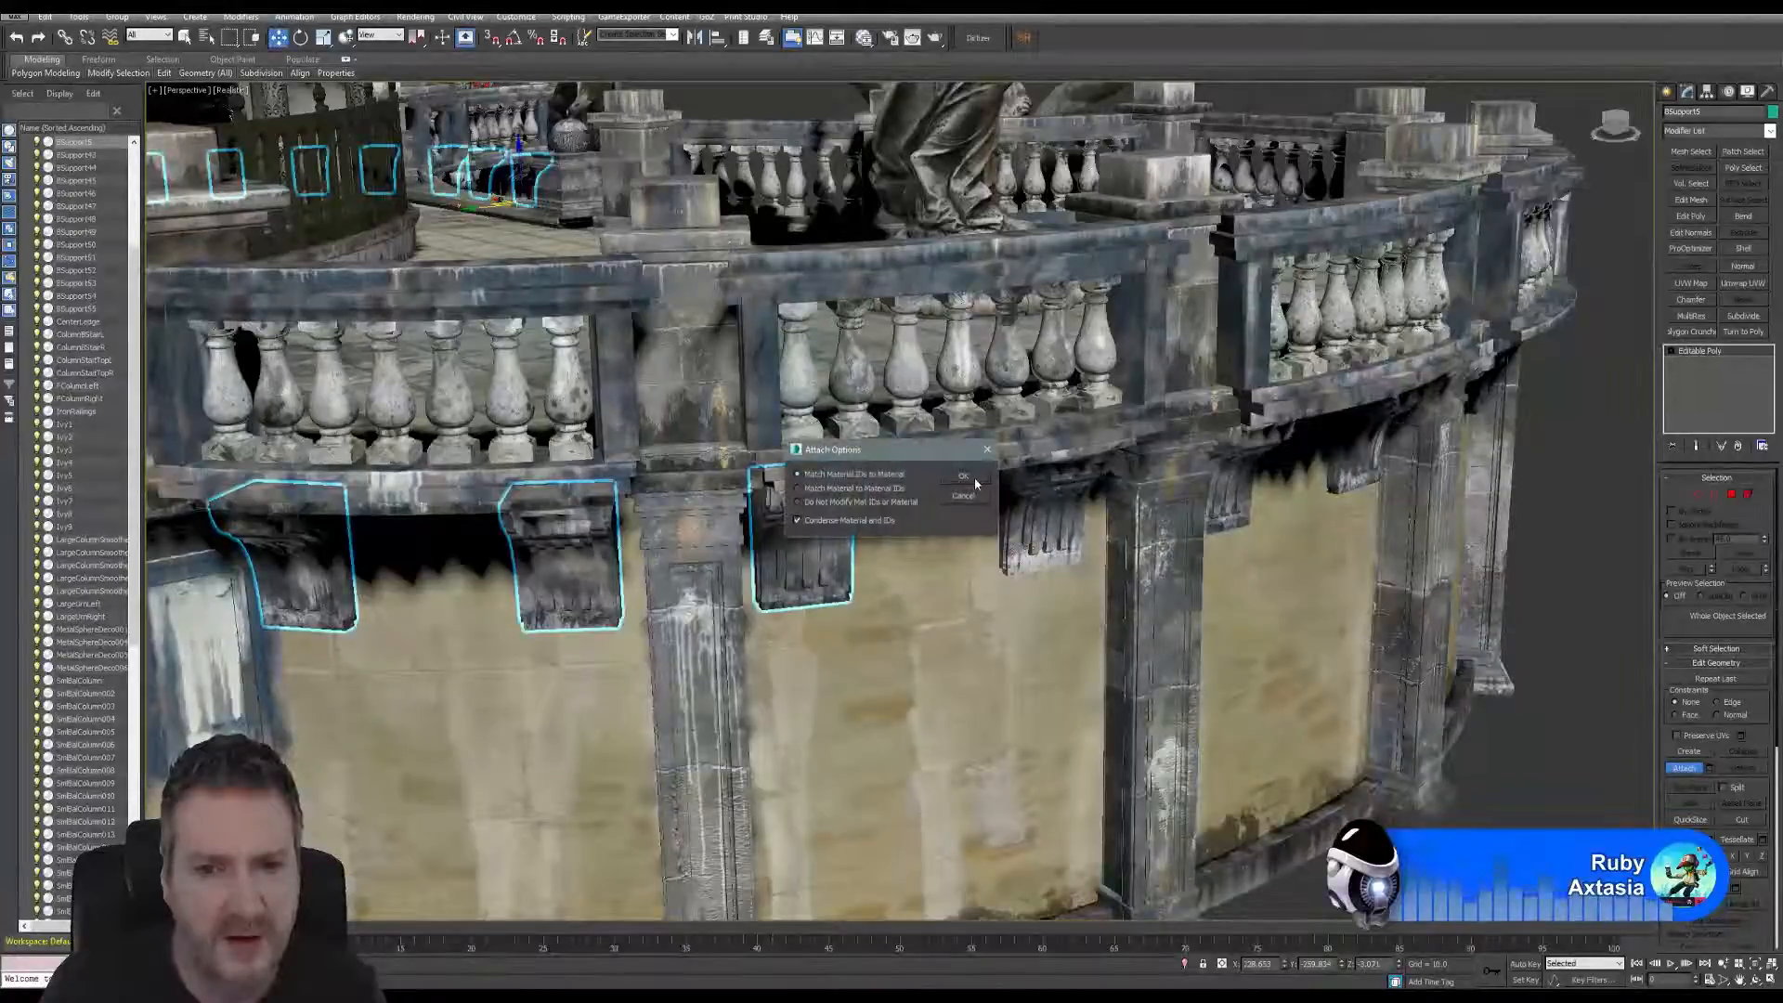
left_click(974, 478)
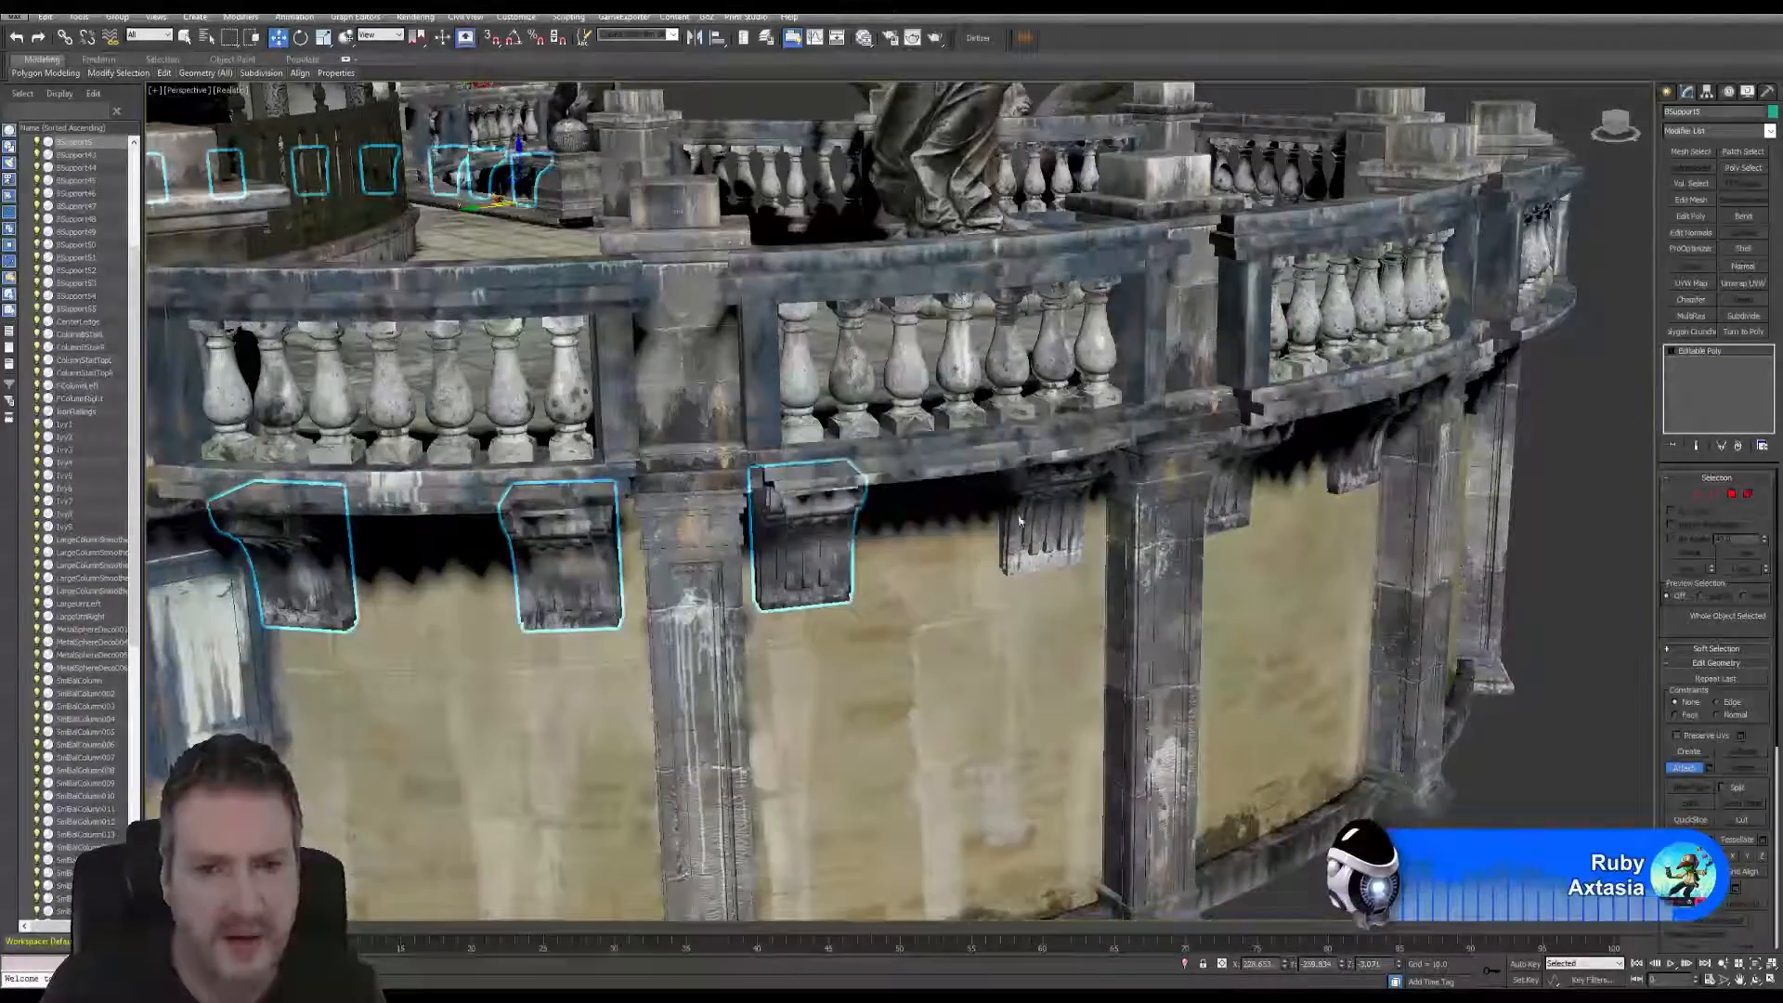
left_click(1244, 470)
left_click(1247, 456)
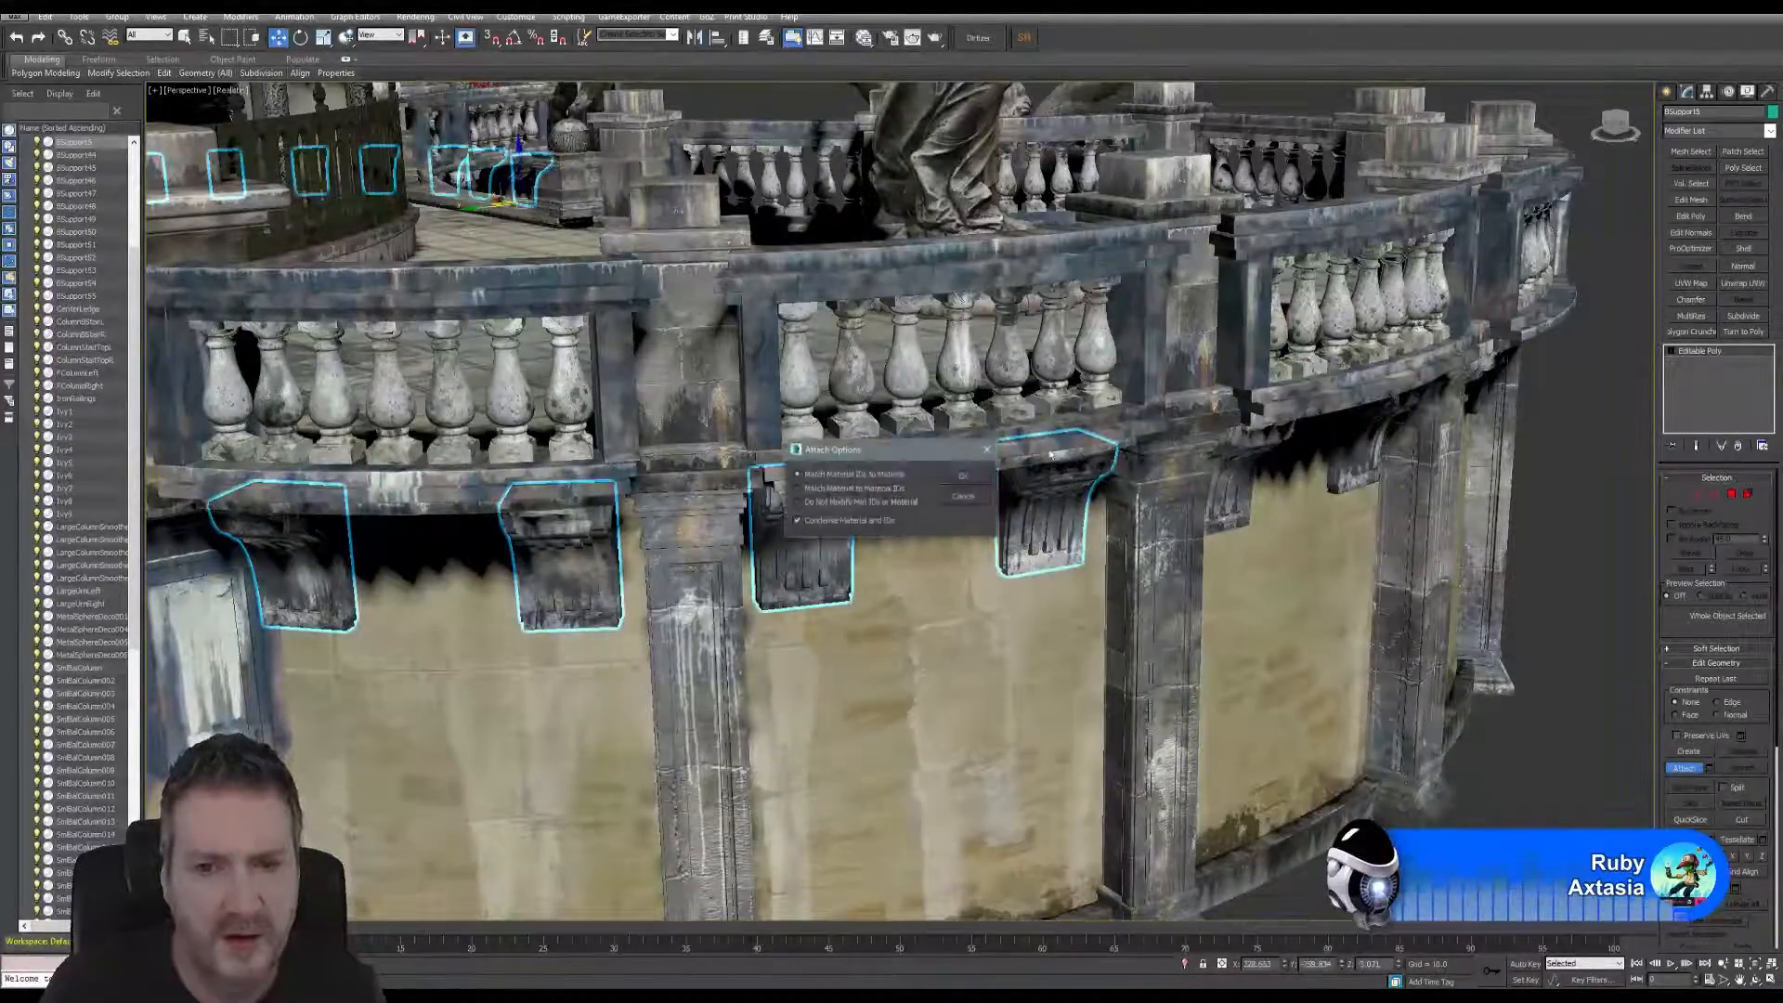
left_click(964, 477)
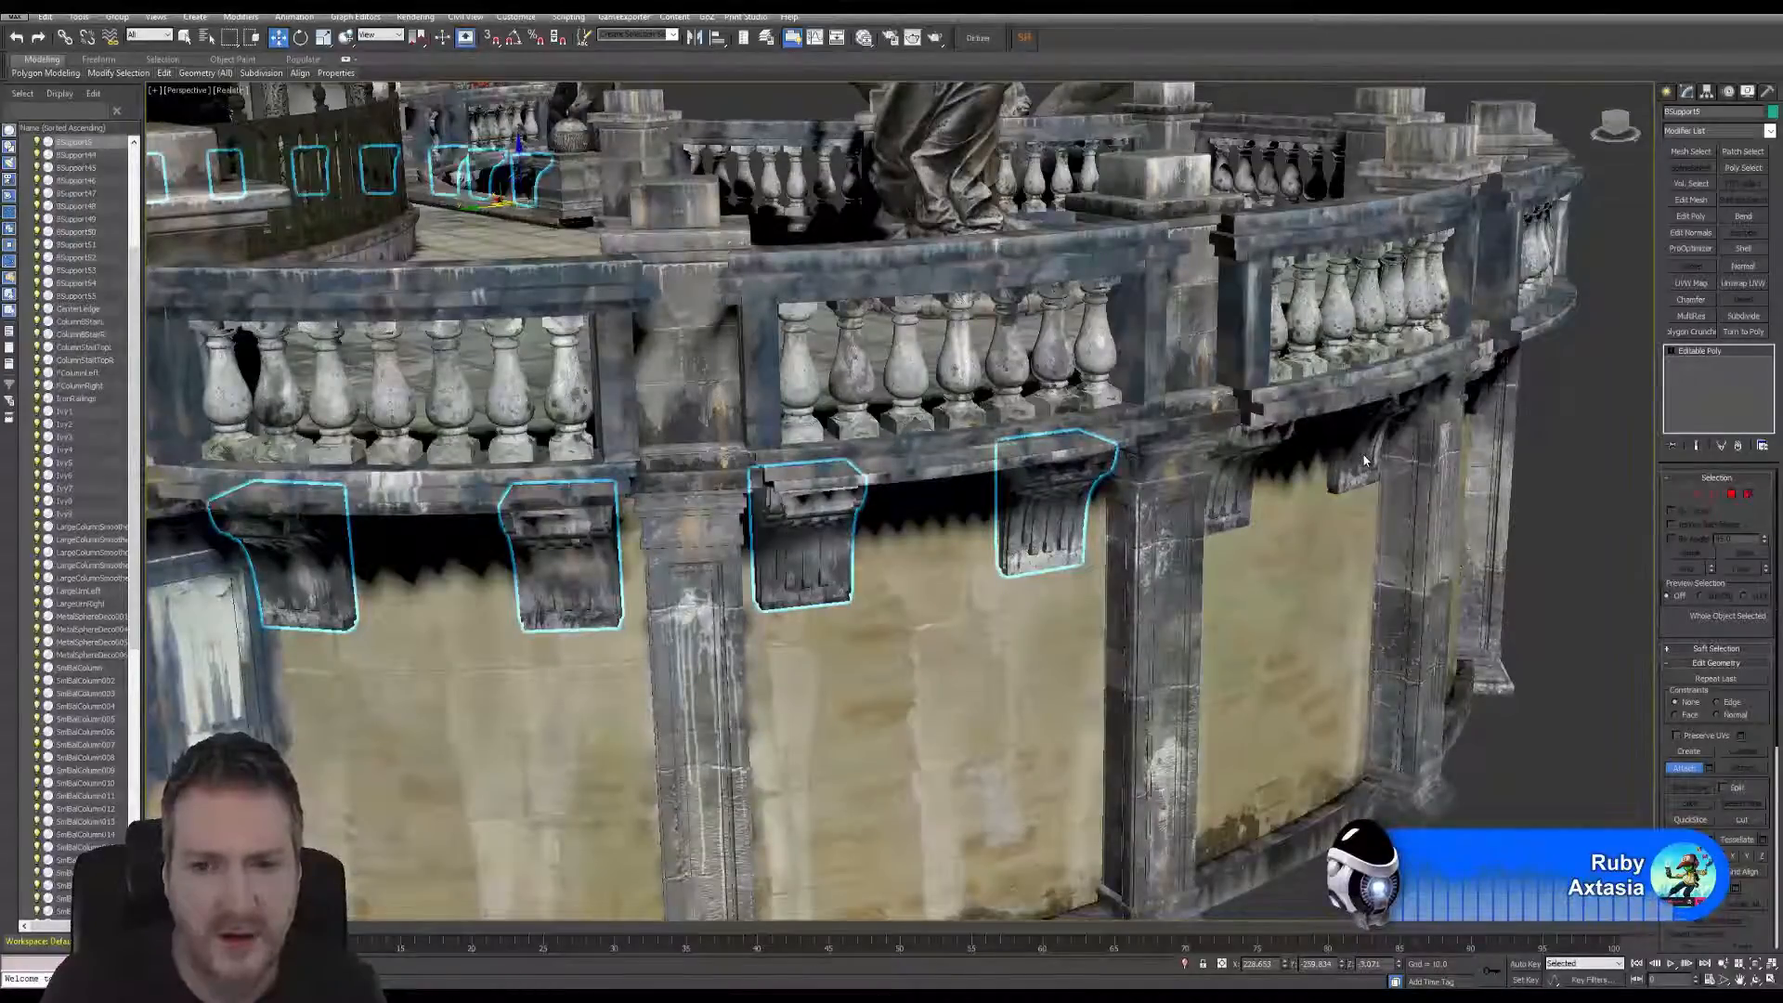
- Attach the two brackets in the third bay beyond the blue-stained pillar with material IDs matched to material
left_click(1240, 464)
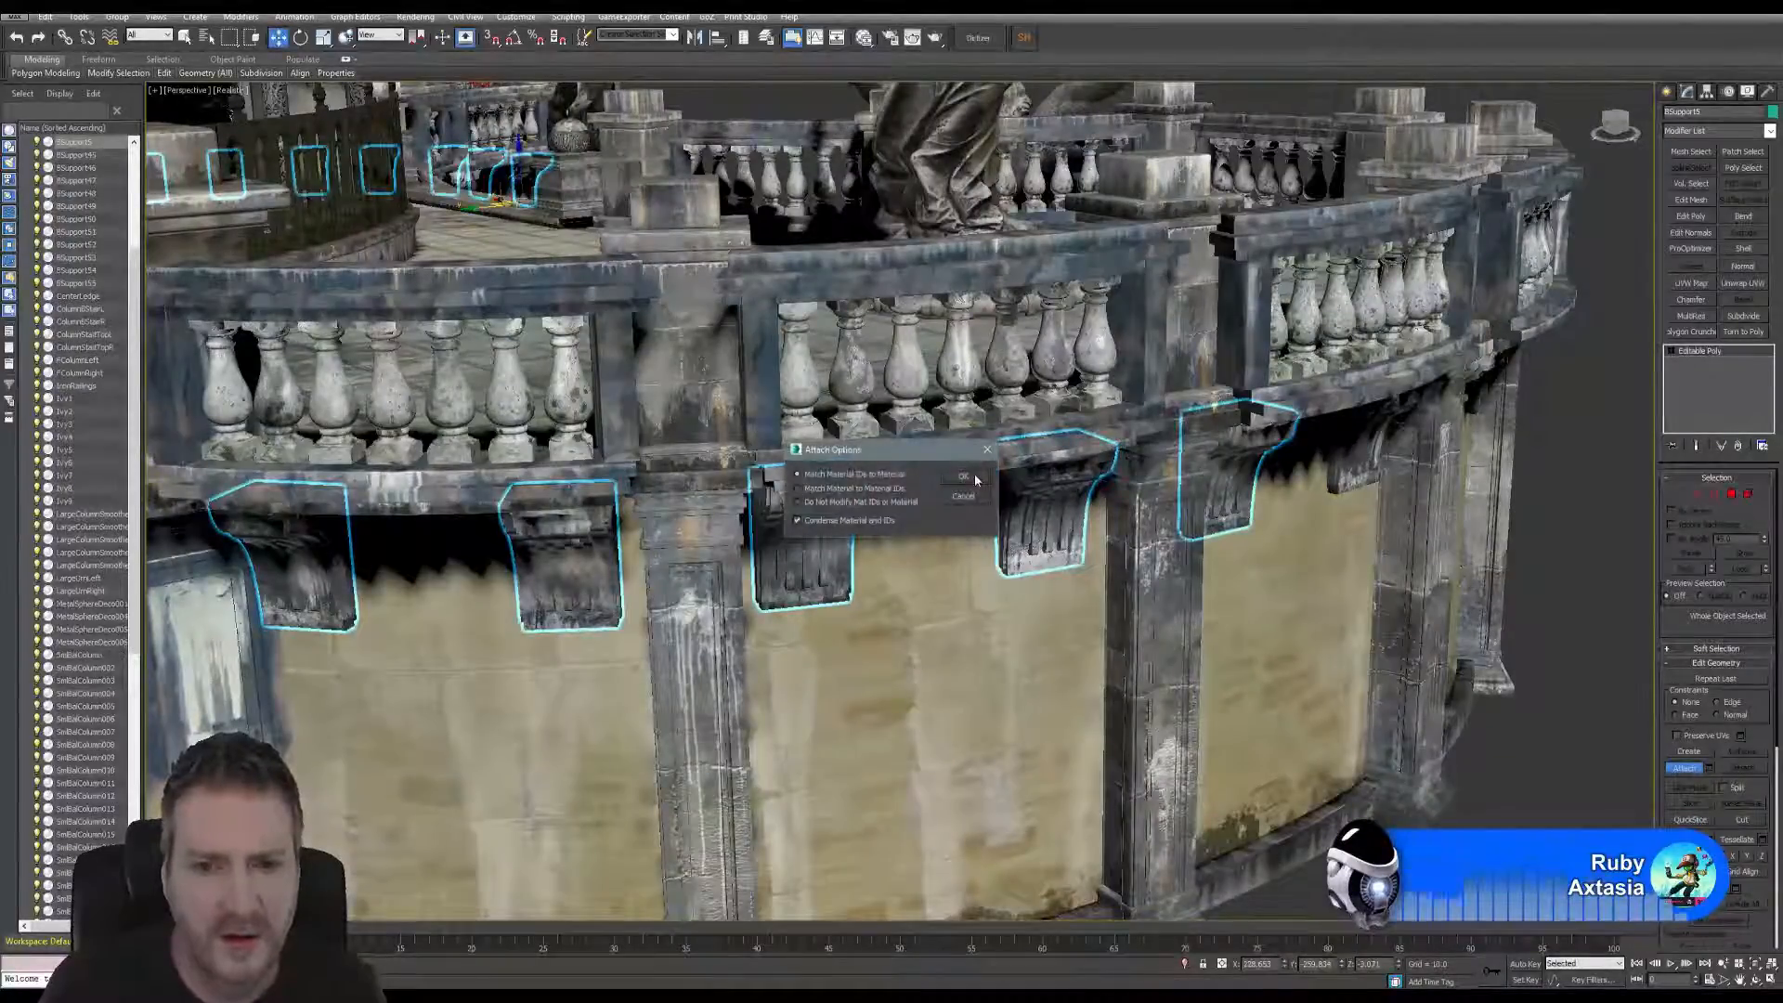
left_click(971, 476)
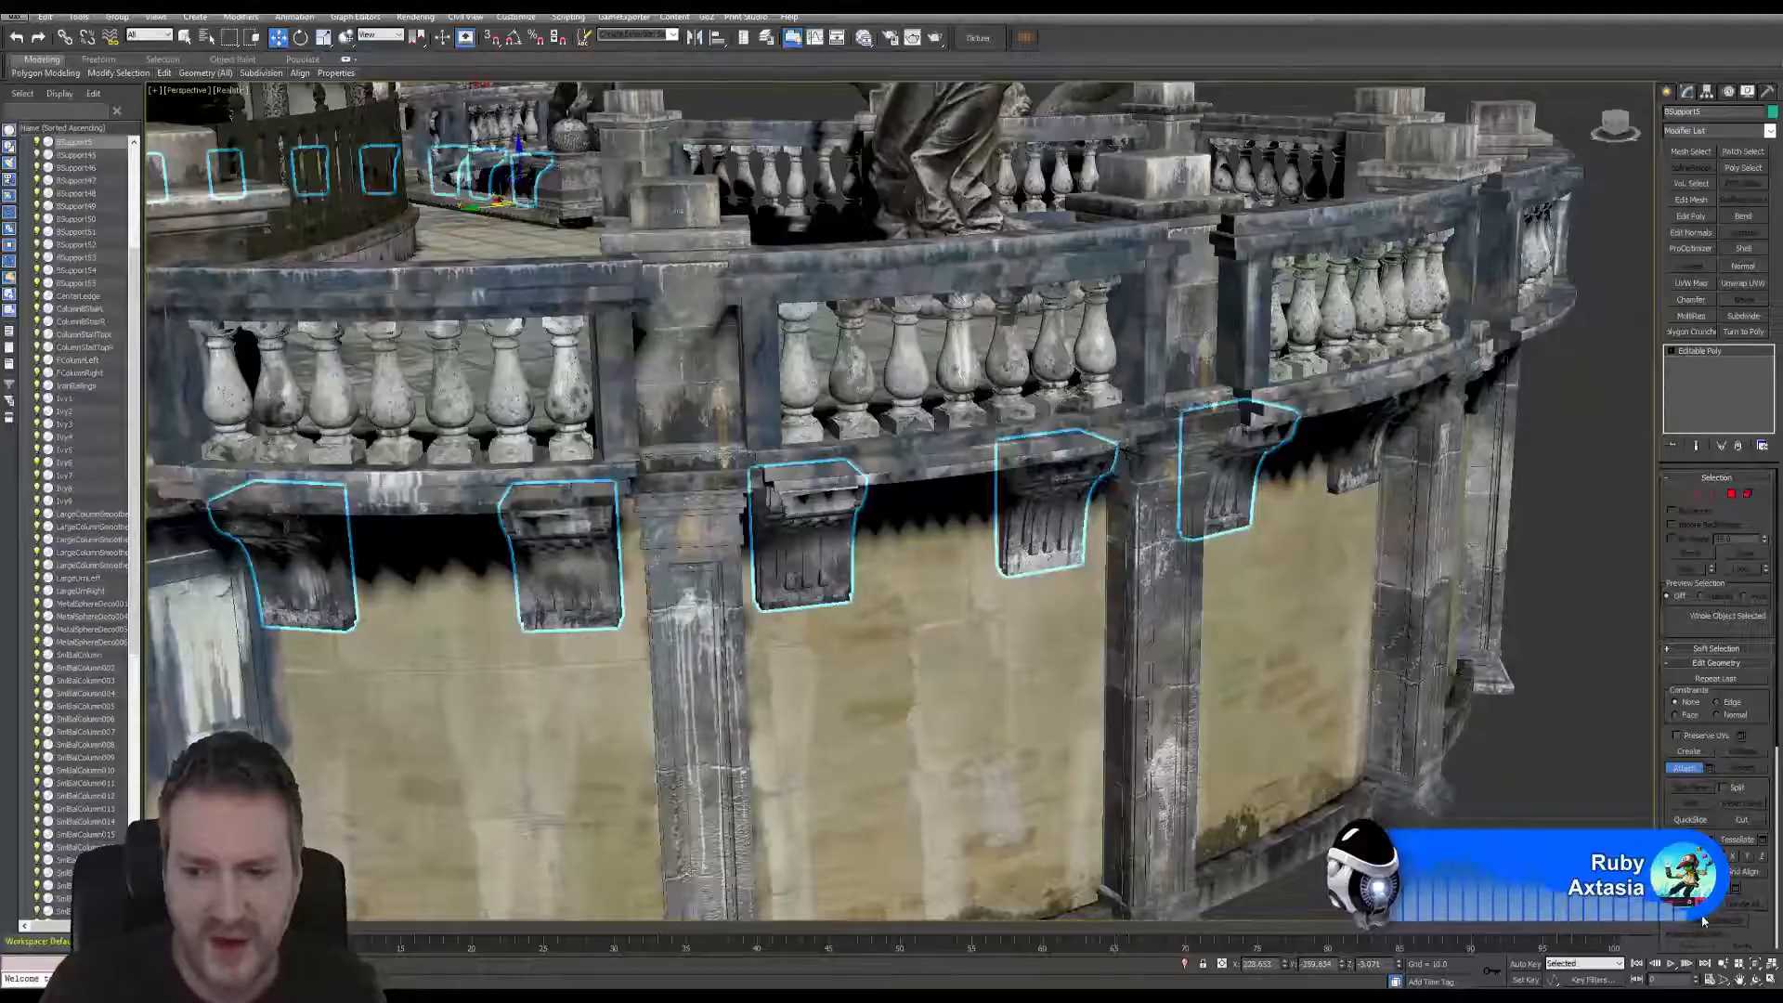
left_click(1373, 444)
right_click(1049, 520)
- Attach the two brackets in the fourth bay beyond the blue-stained pillar, keeping material IDs matched to material
middle_click_drag(1049, 520, 747, 528, "alt")
mouse_move(992, 534)
middle_mouse_down("alt")
mouse_move(954, 520)
mouse_move(985, 520)
middle_mouse_up("alt")
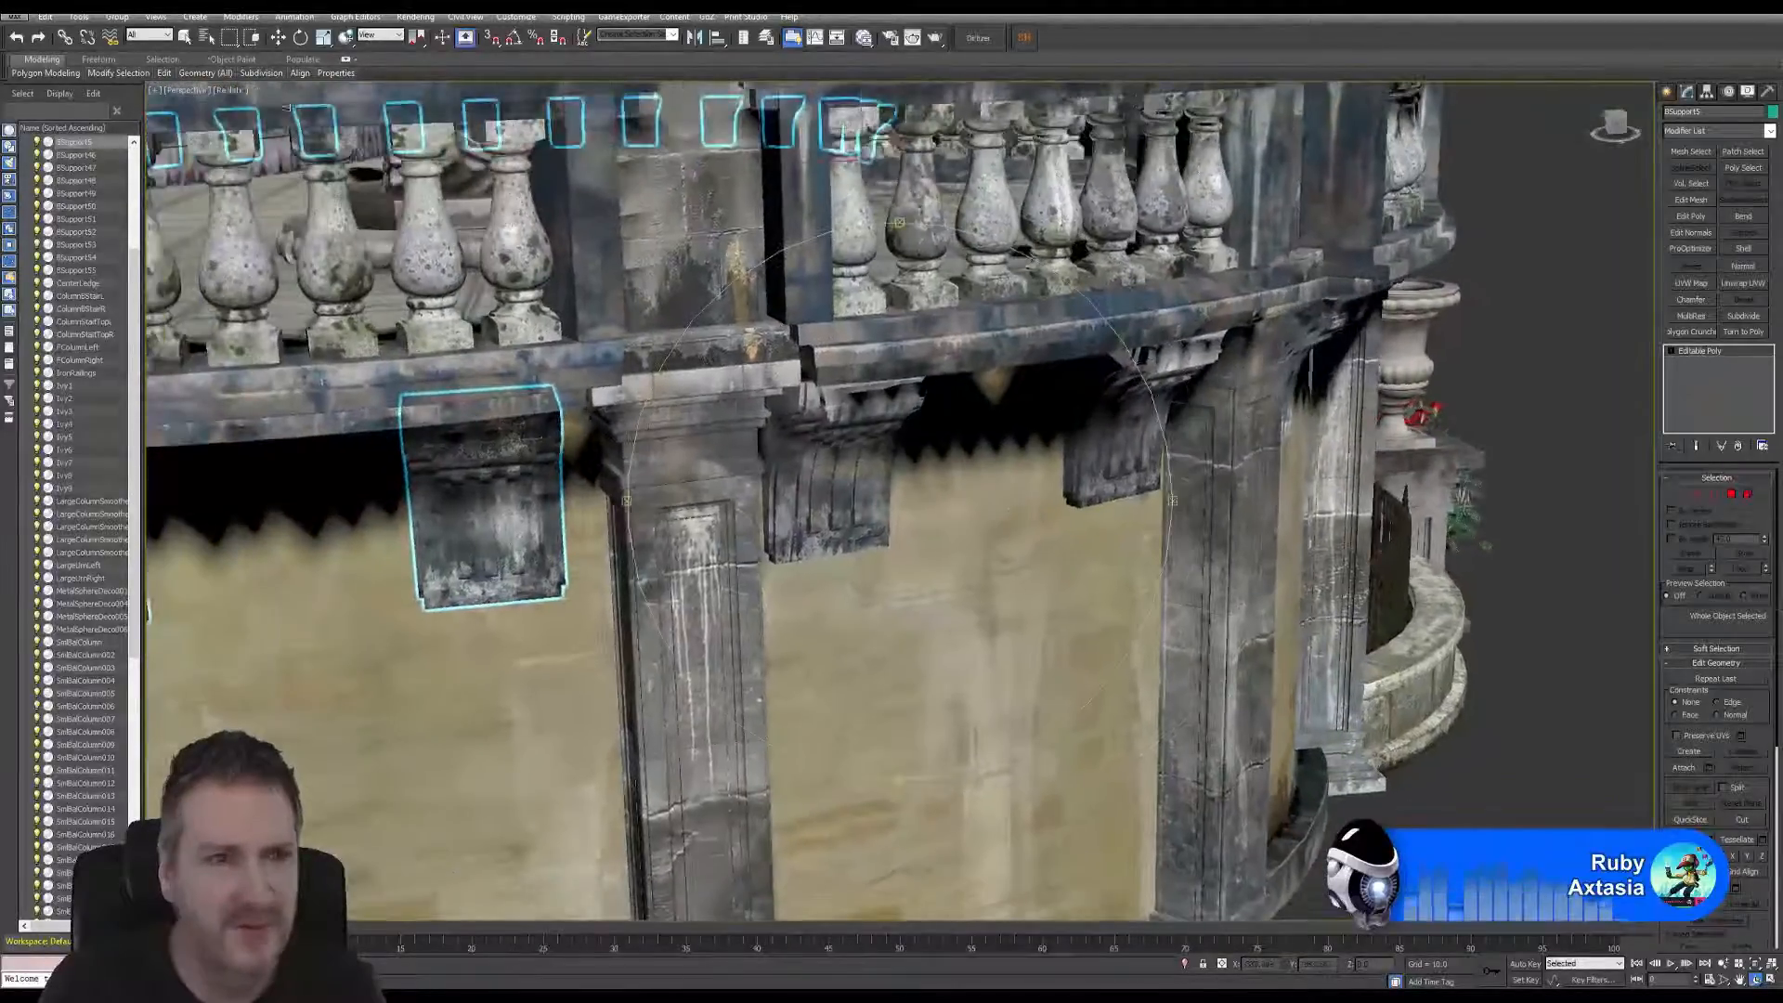
left_click(184, 35)
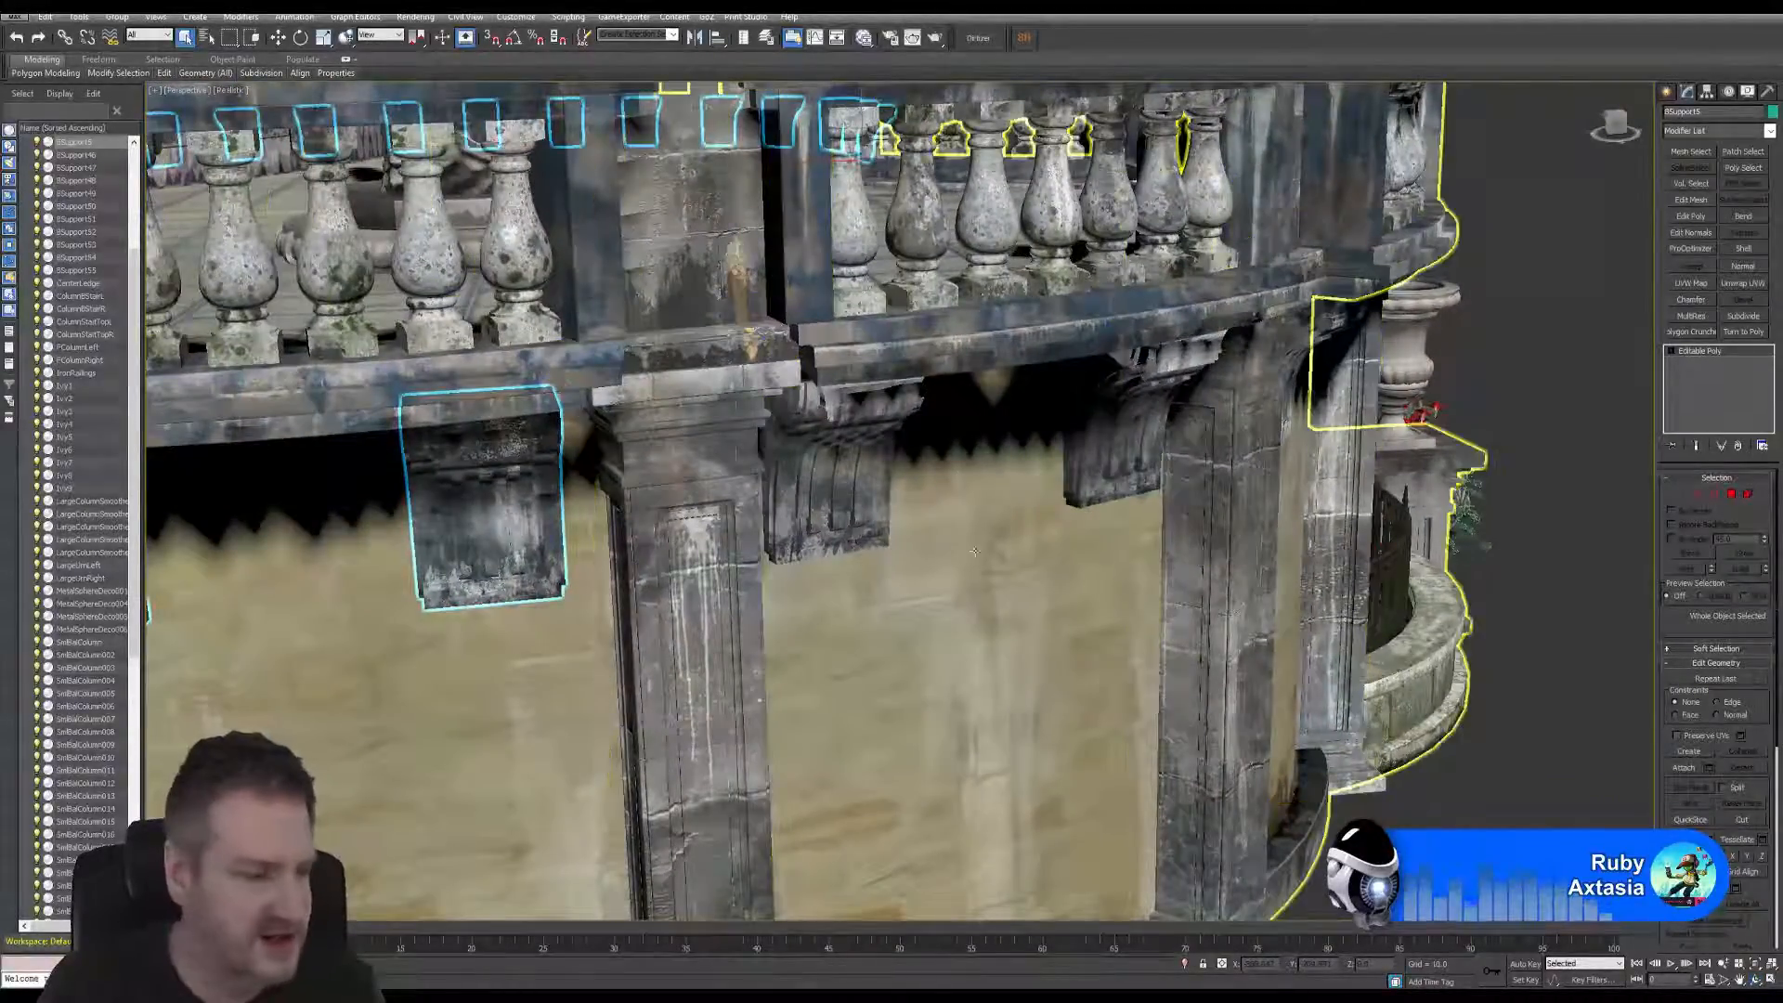
left_click(1683, 769)
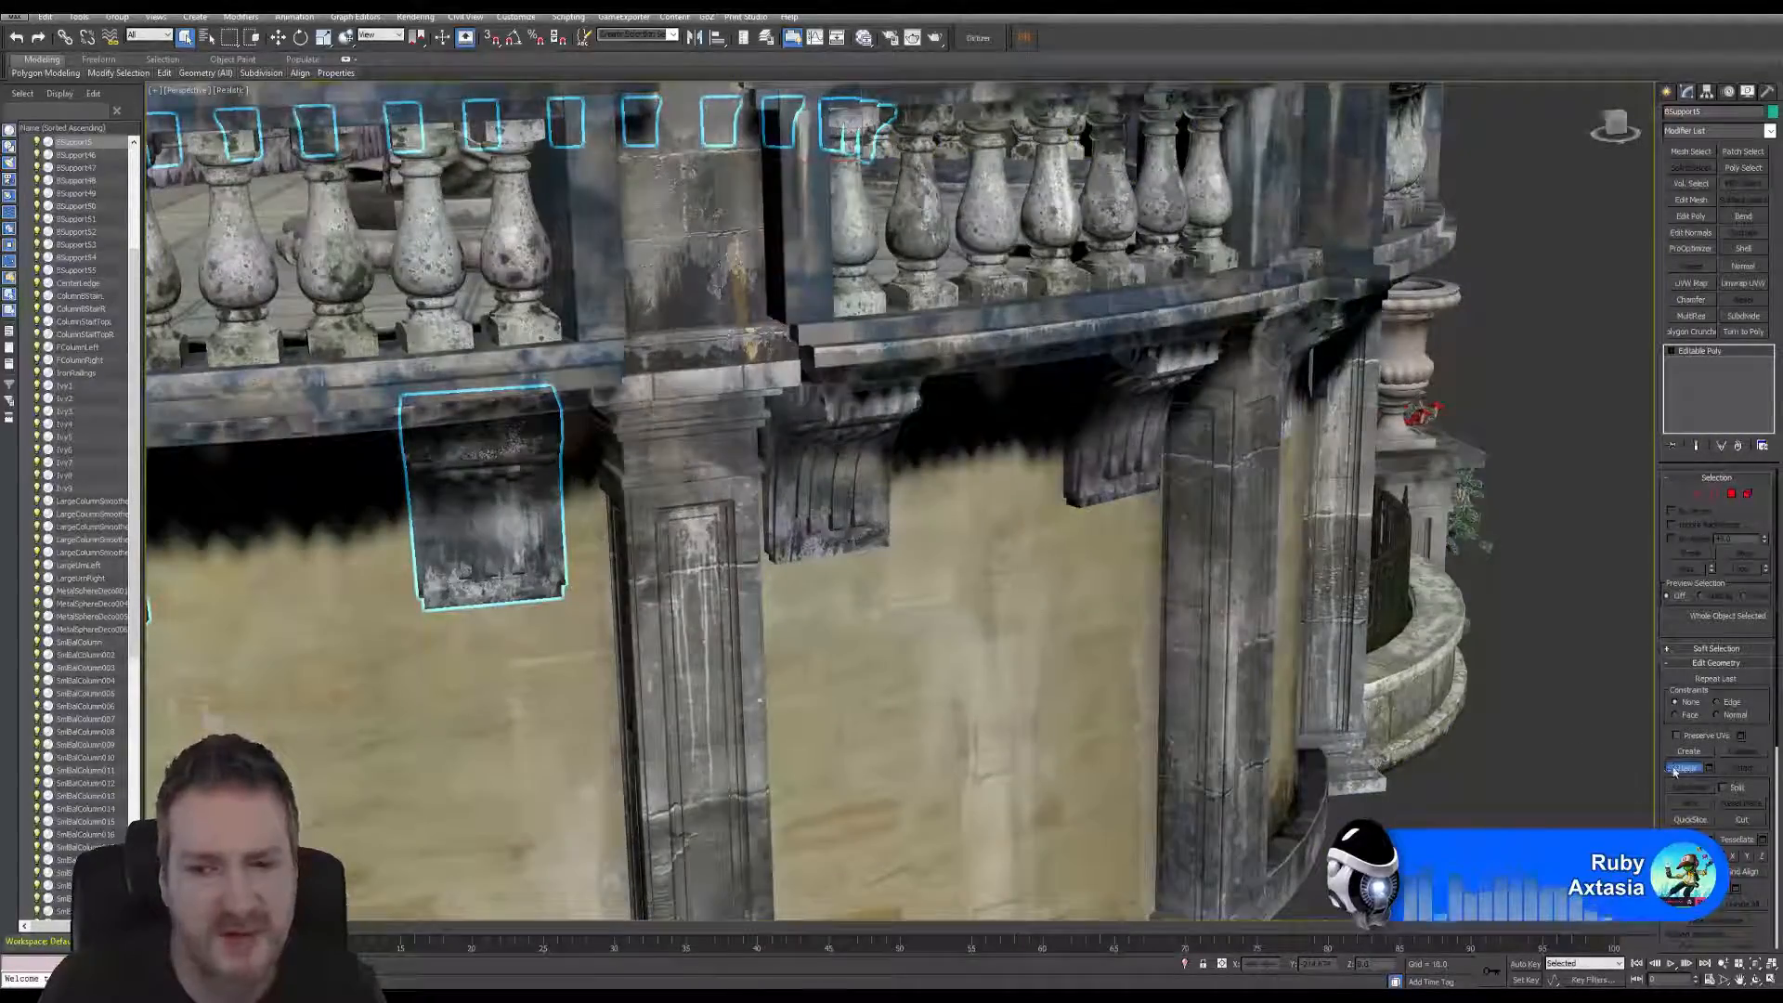
left_click(841, 428)
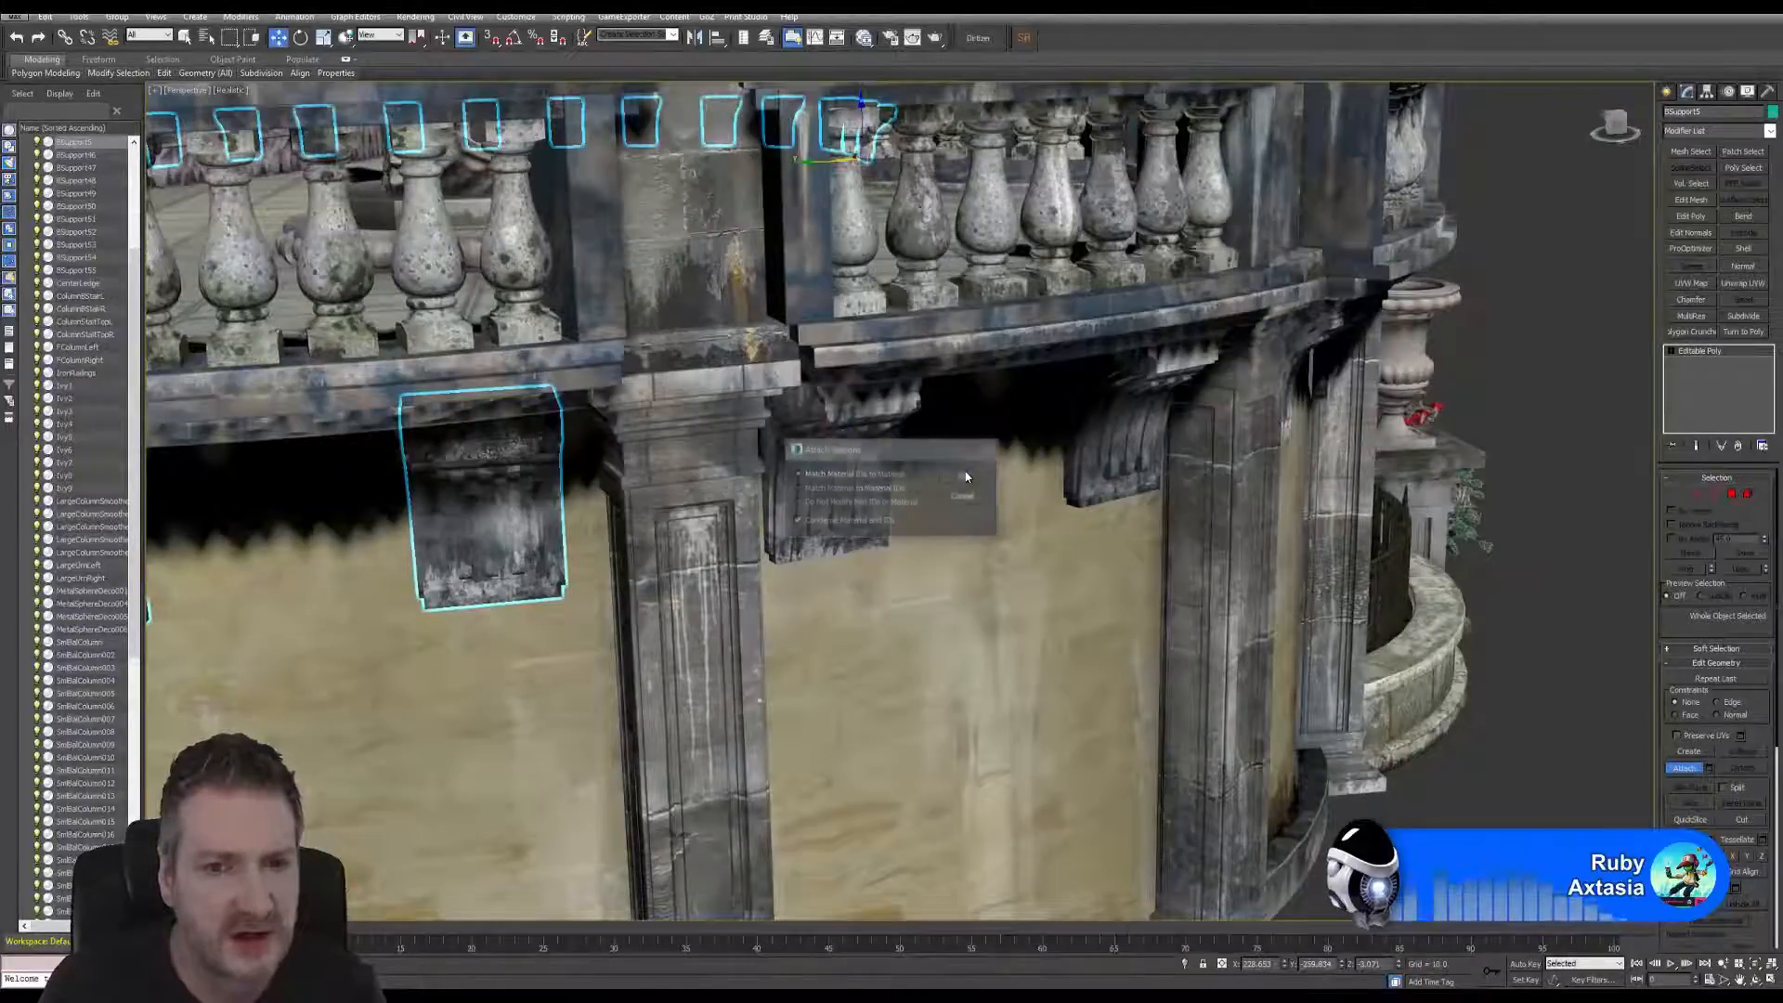
left_click(968, 480)
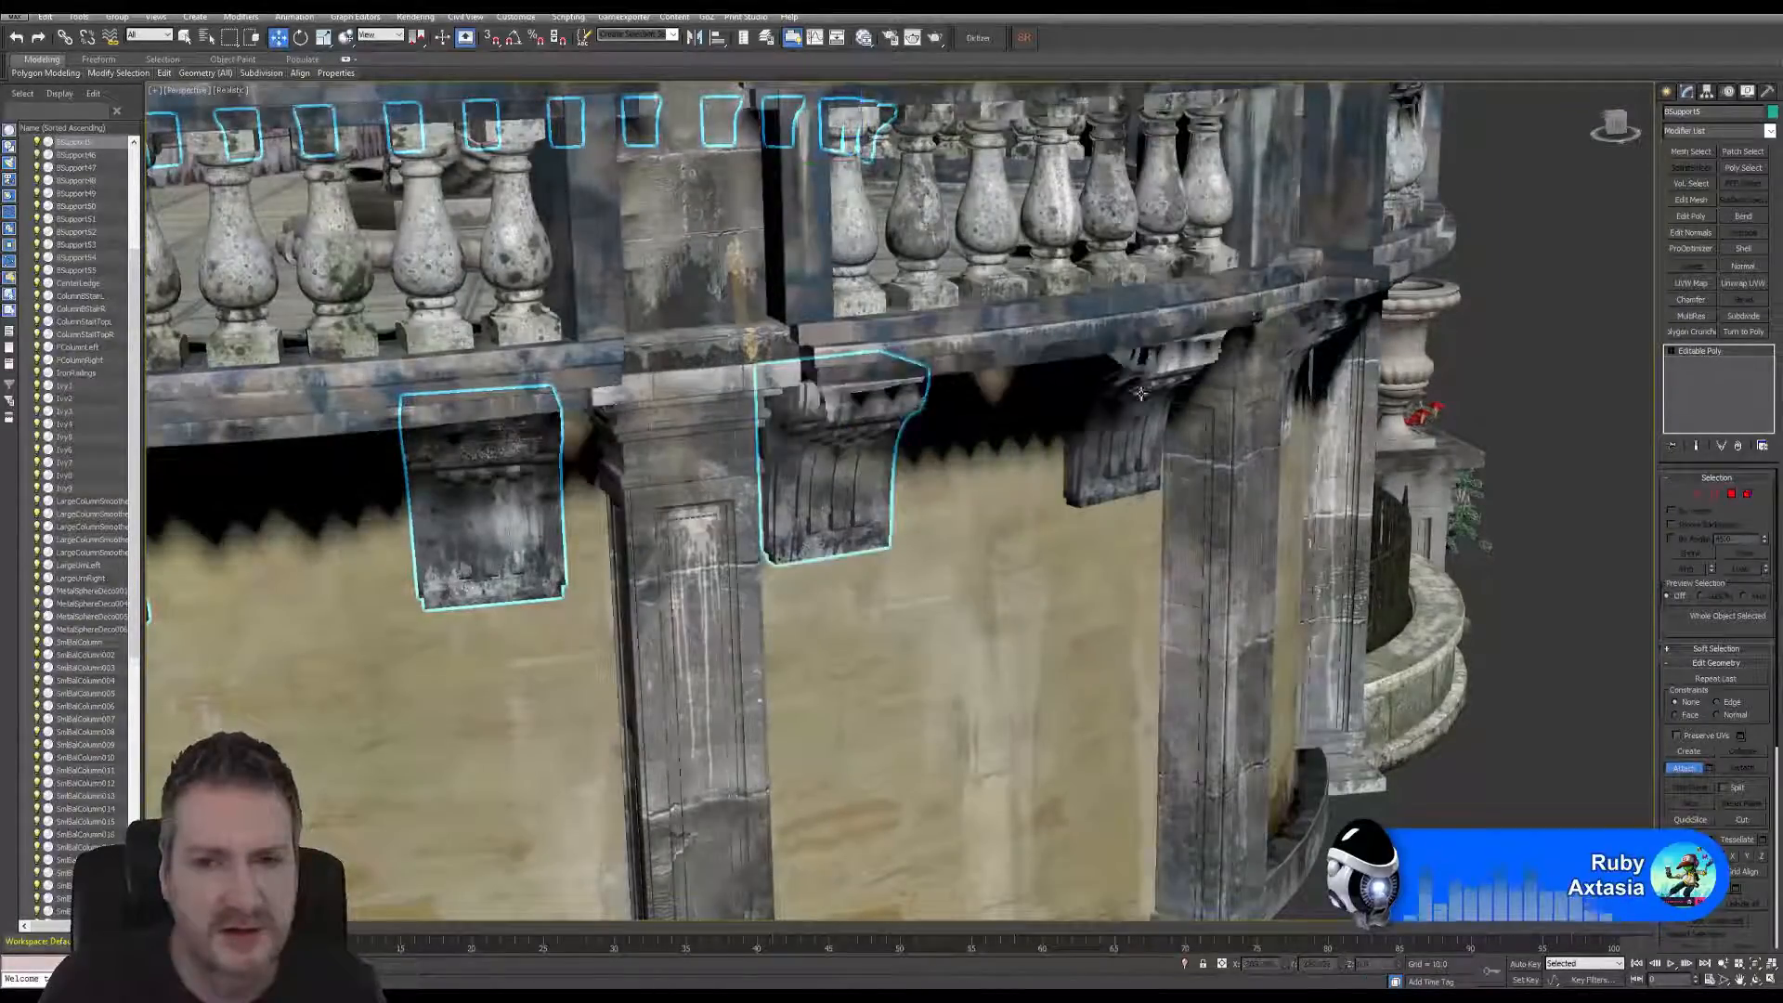
left_click(1141, 376)
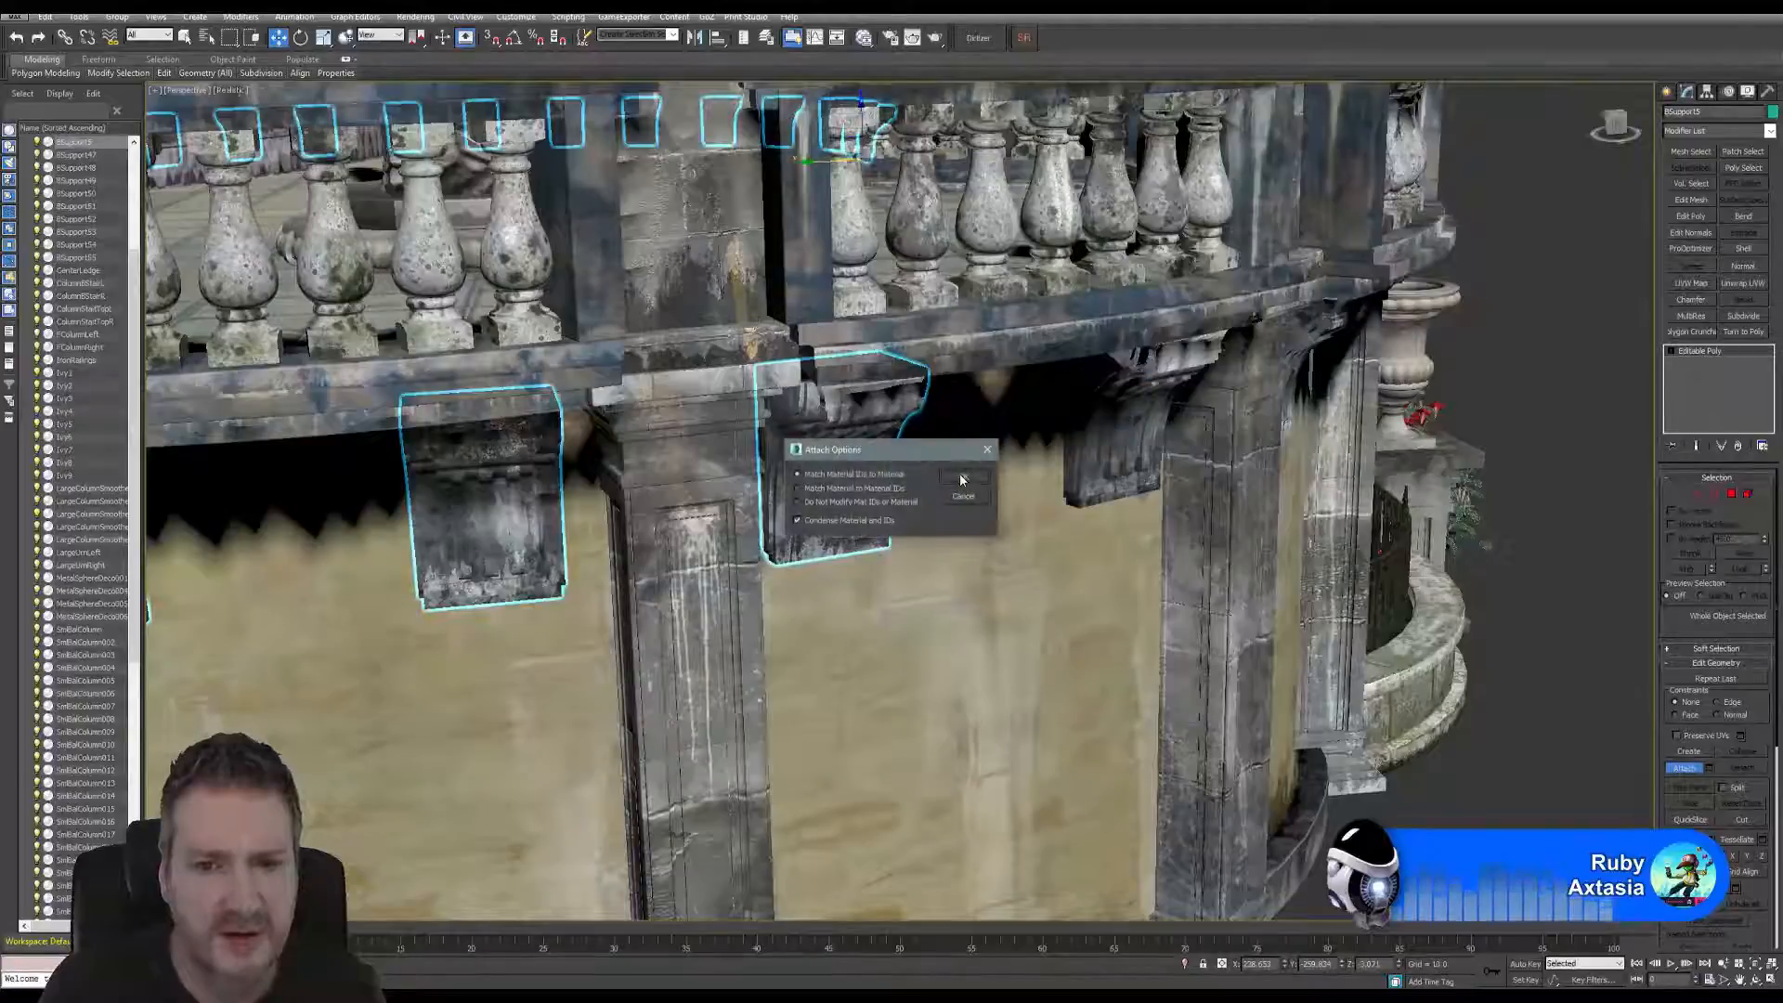
left_click(965, 483)
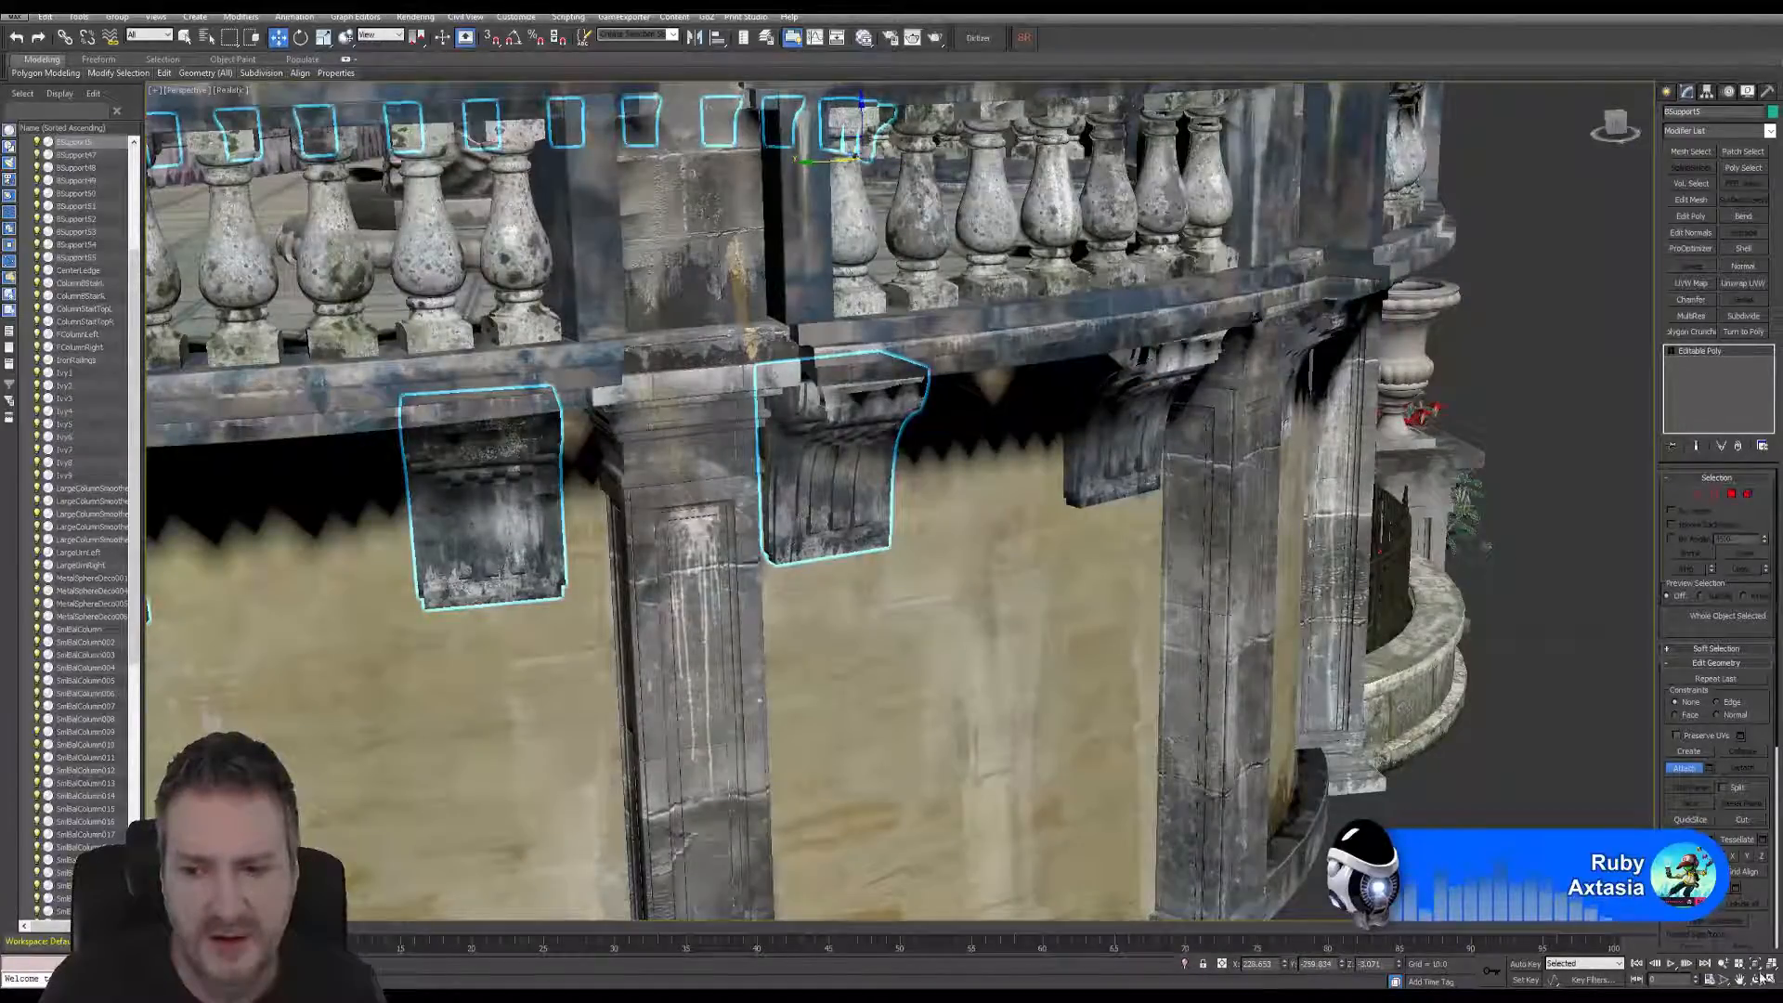
- Attach the two brackets in the fifth bay beyond the blue-stained pillar, using the same material ID matching
left_click(1758, 977)
left_click_drag(929, 520, 959, 513)
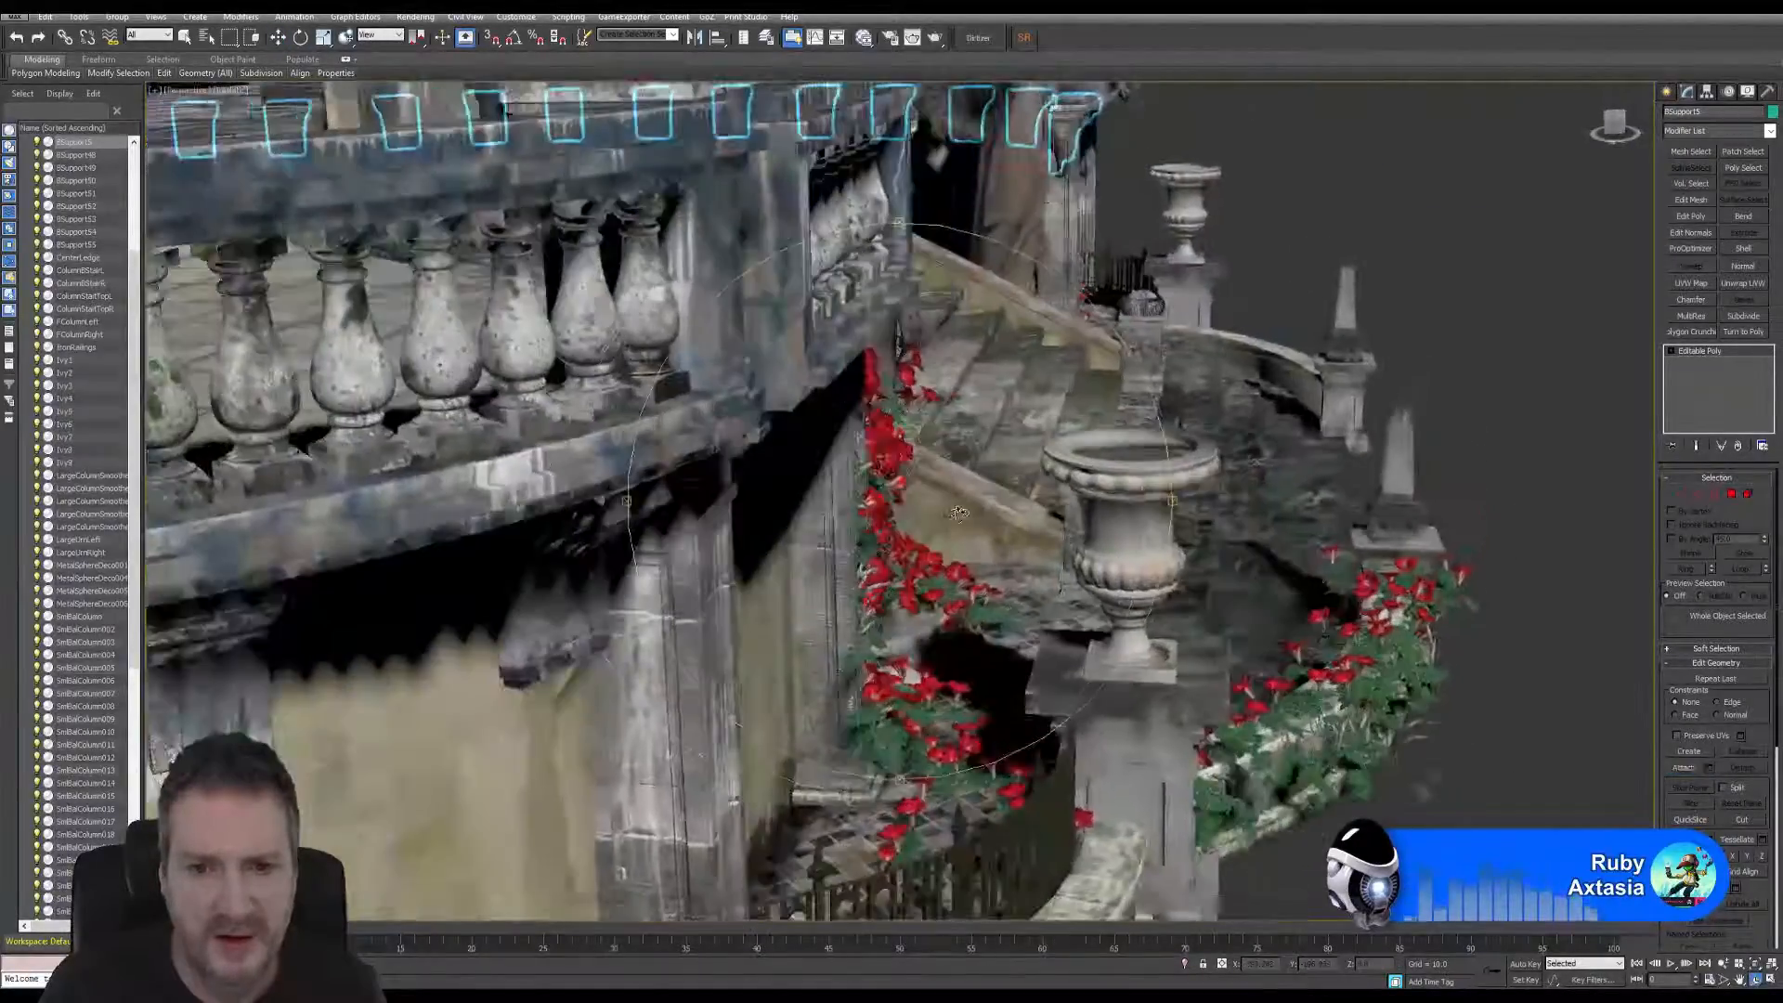
left_click_drag(771, 515, 706, 353)
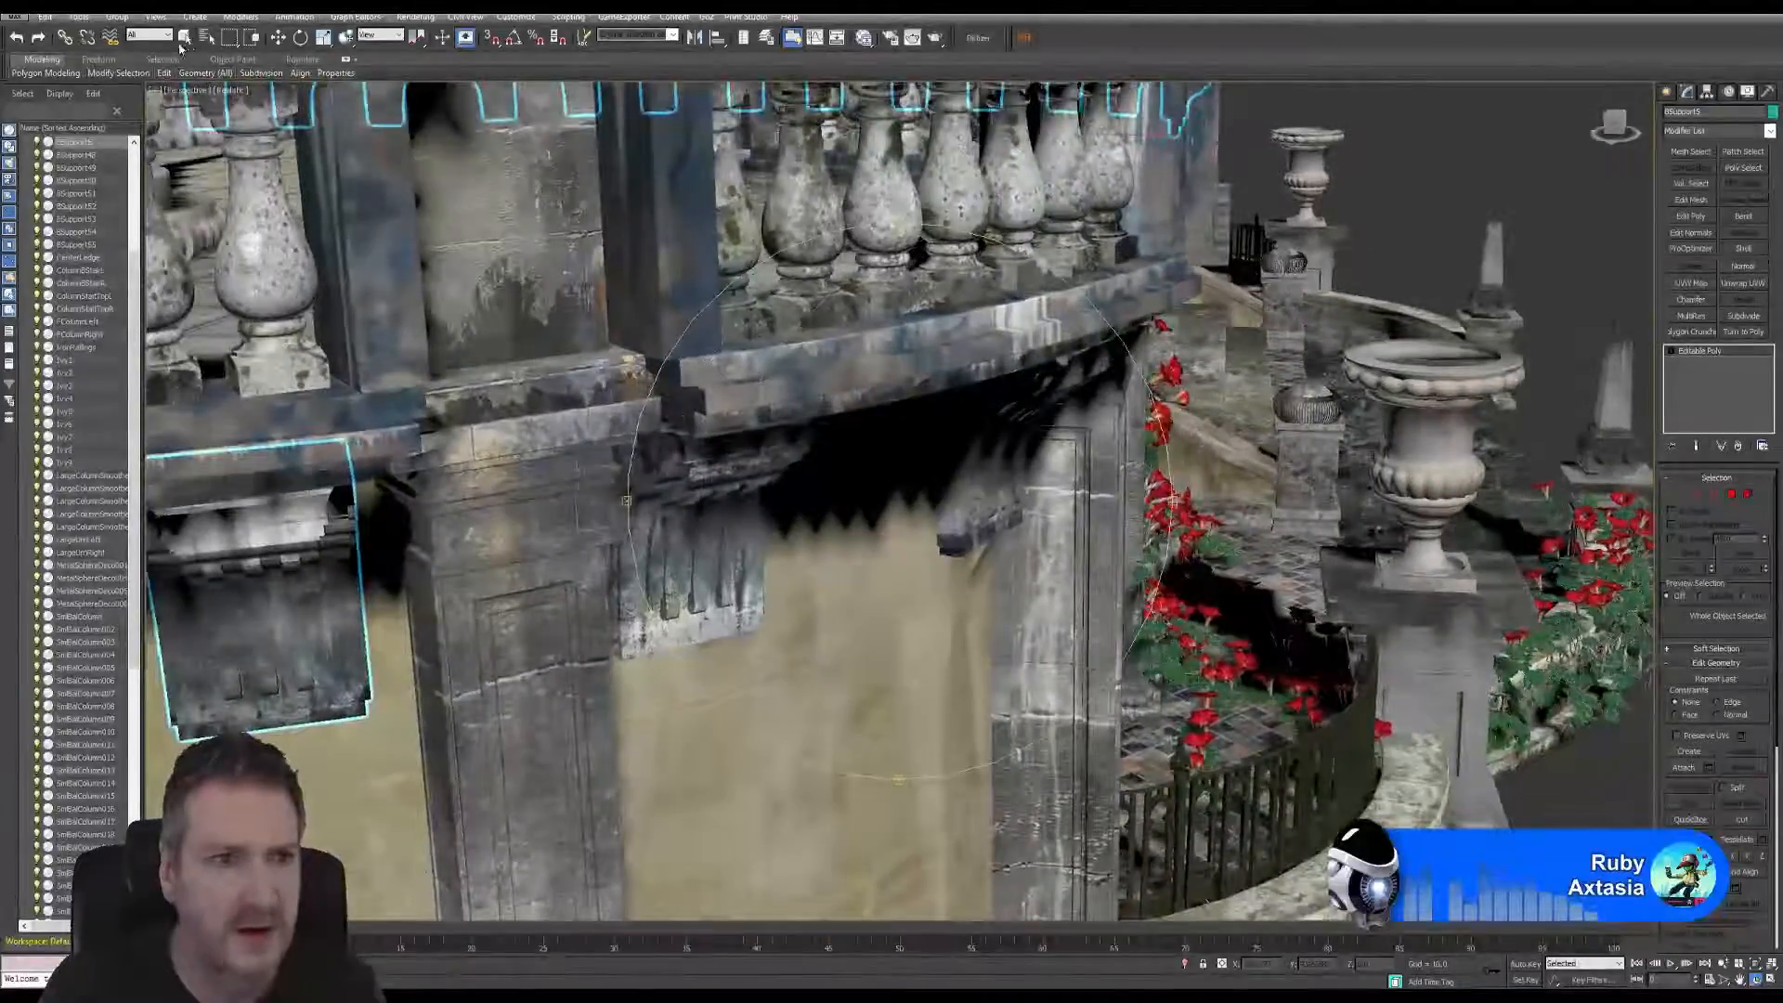
left_click(185, 37)
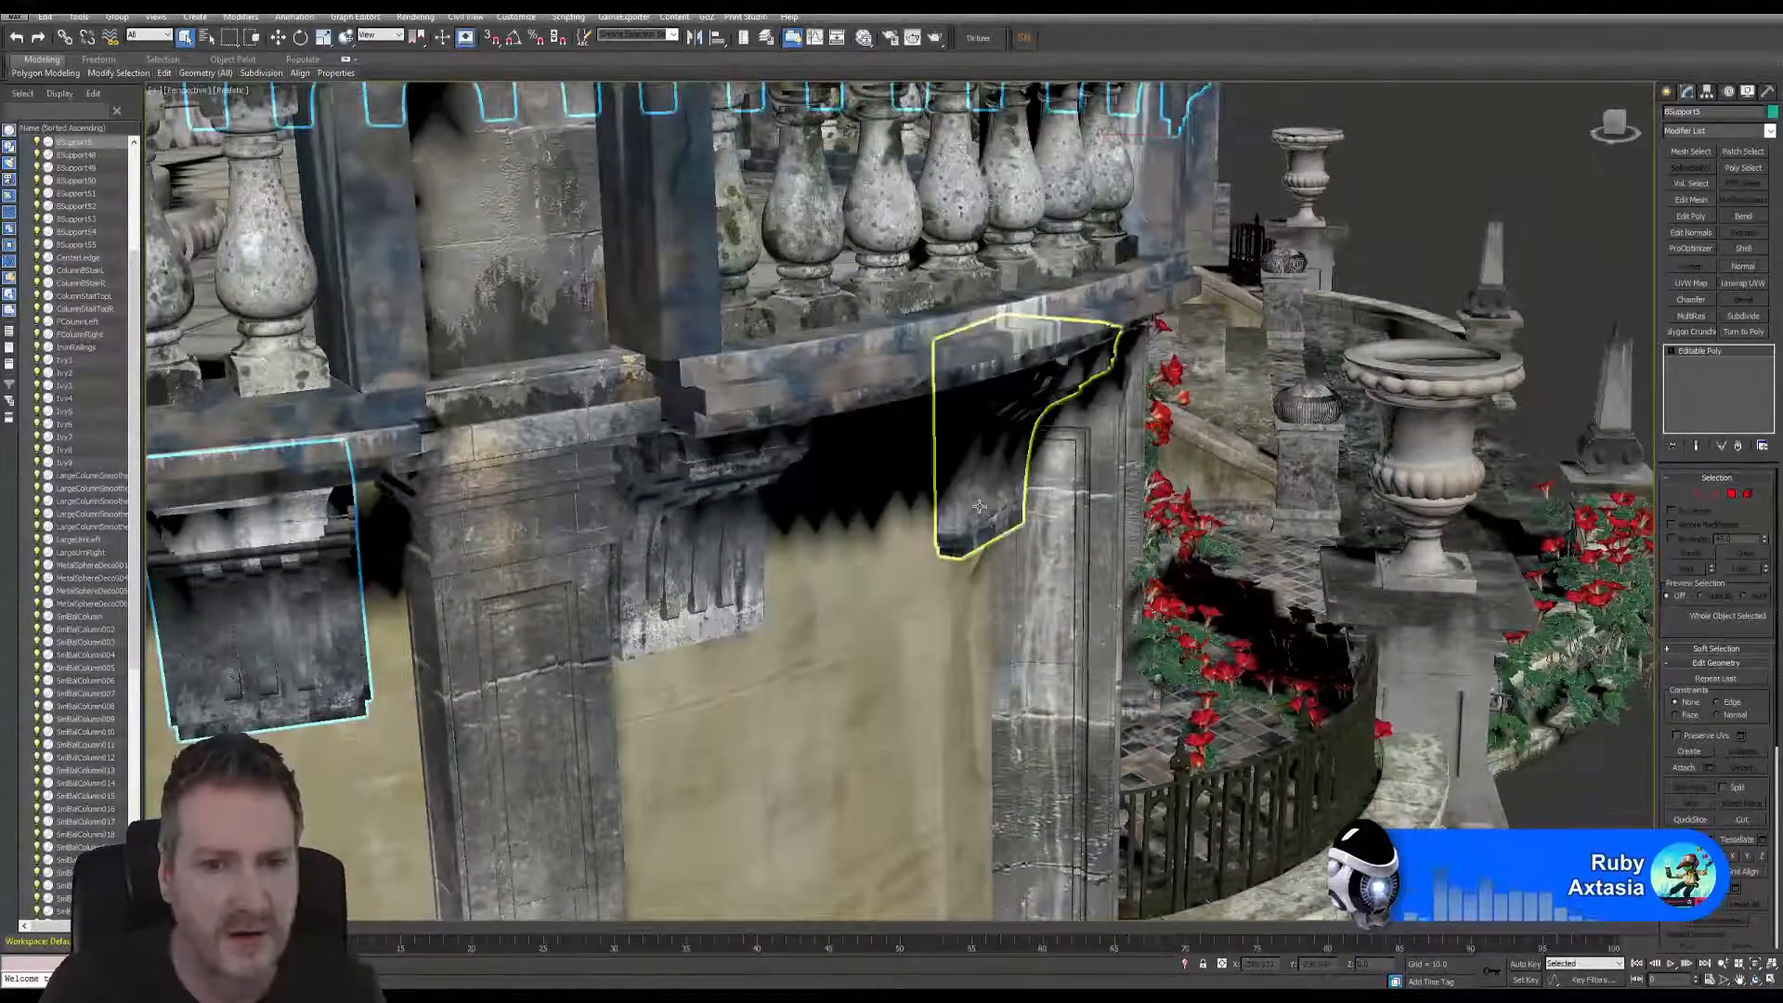
left_click(1683, 768)
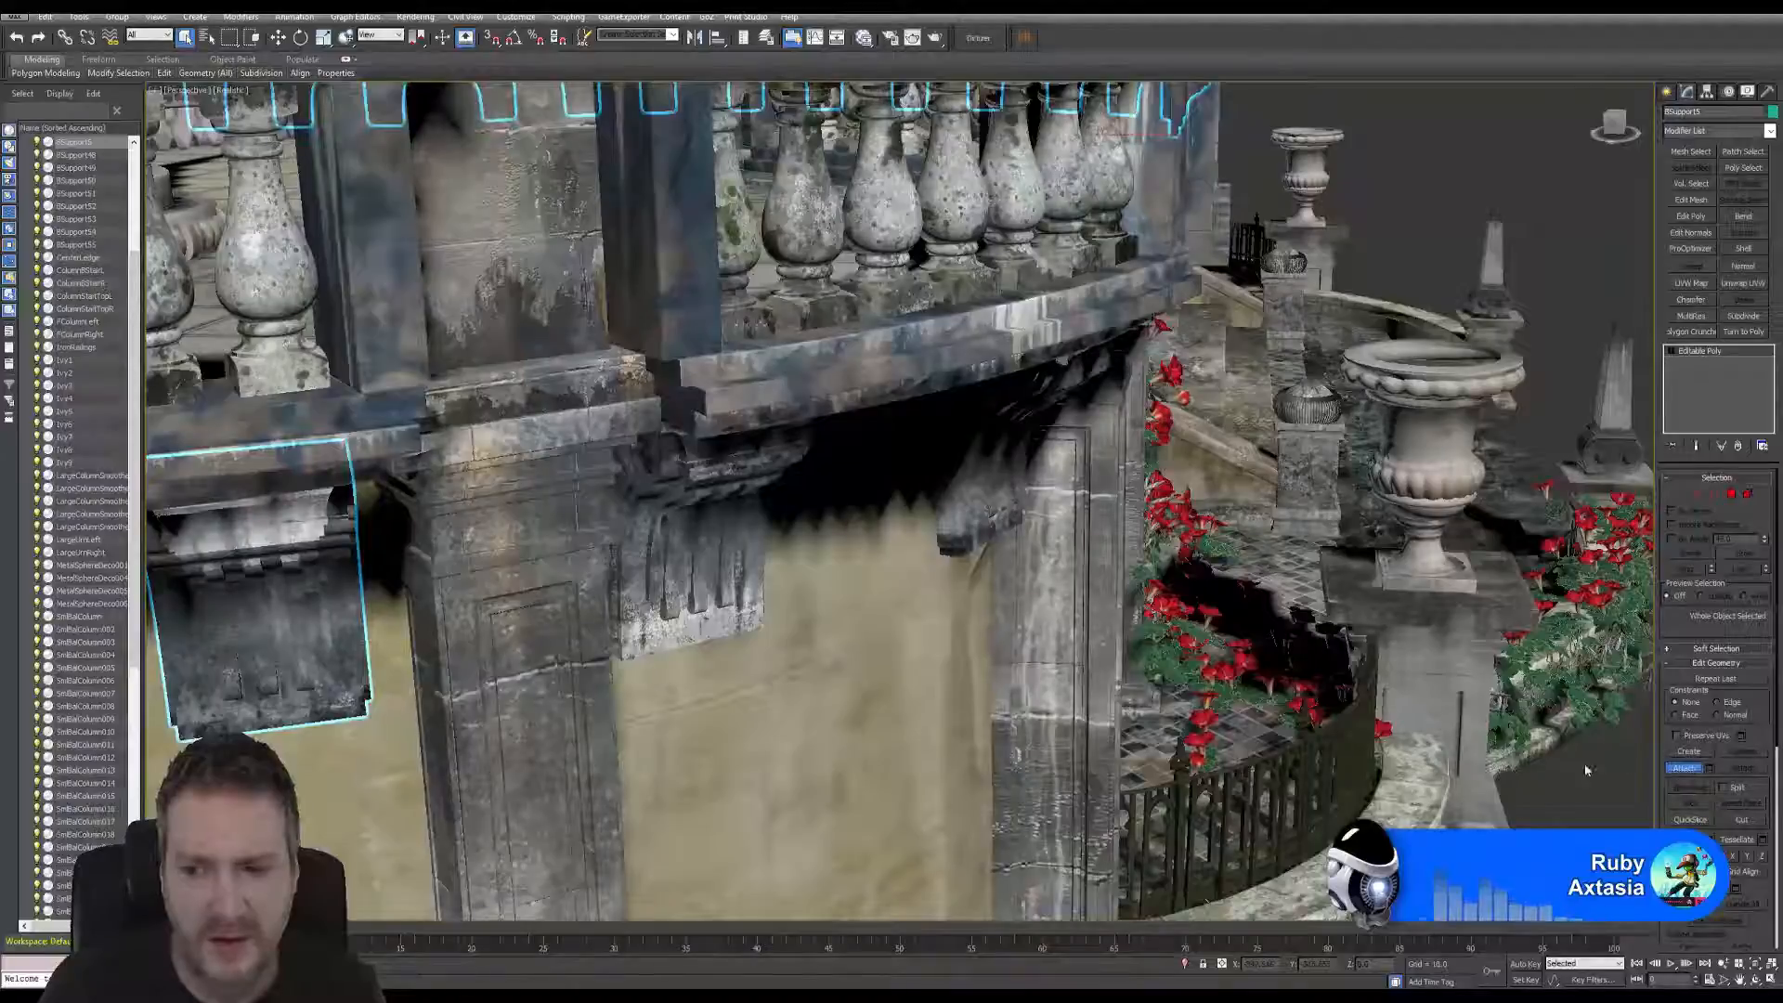
left_click(725, 494)
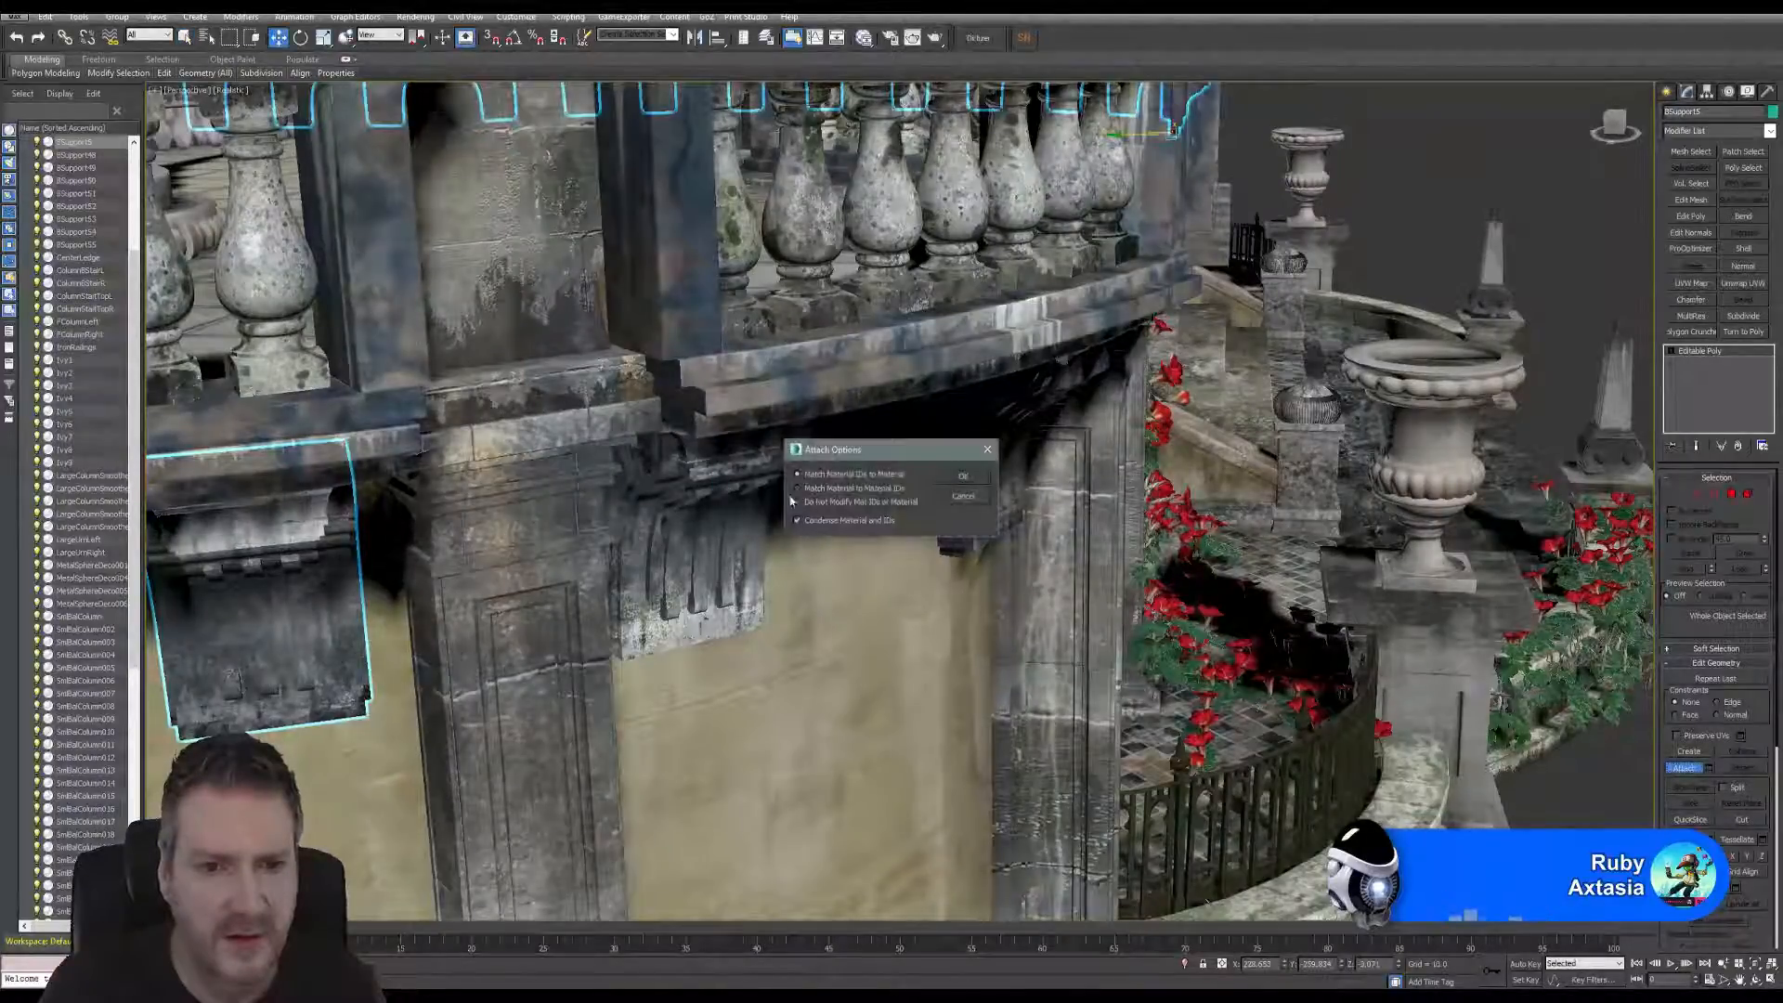
left_click(982, 477)
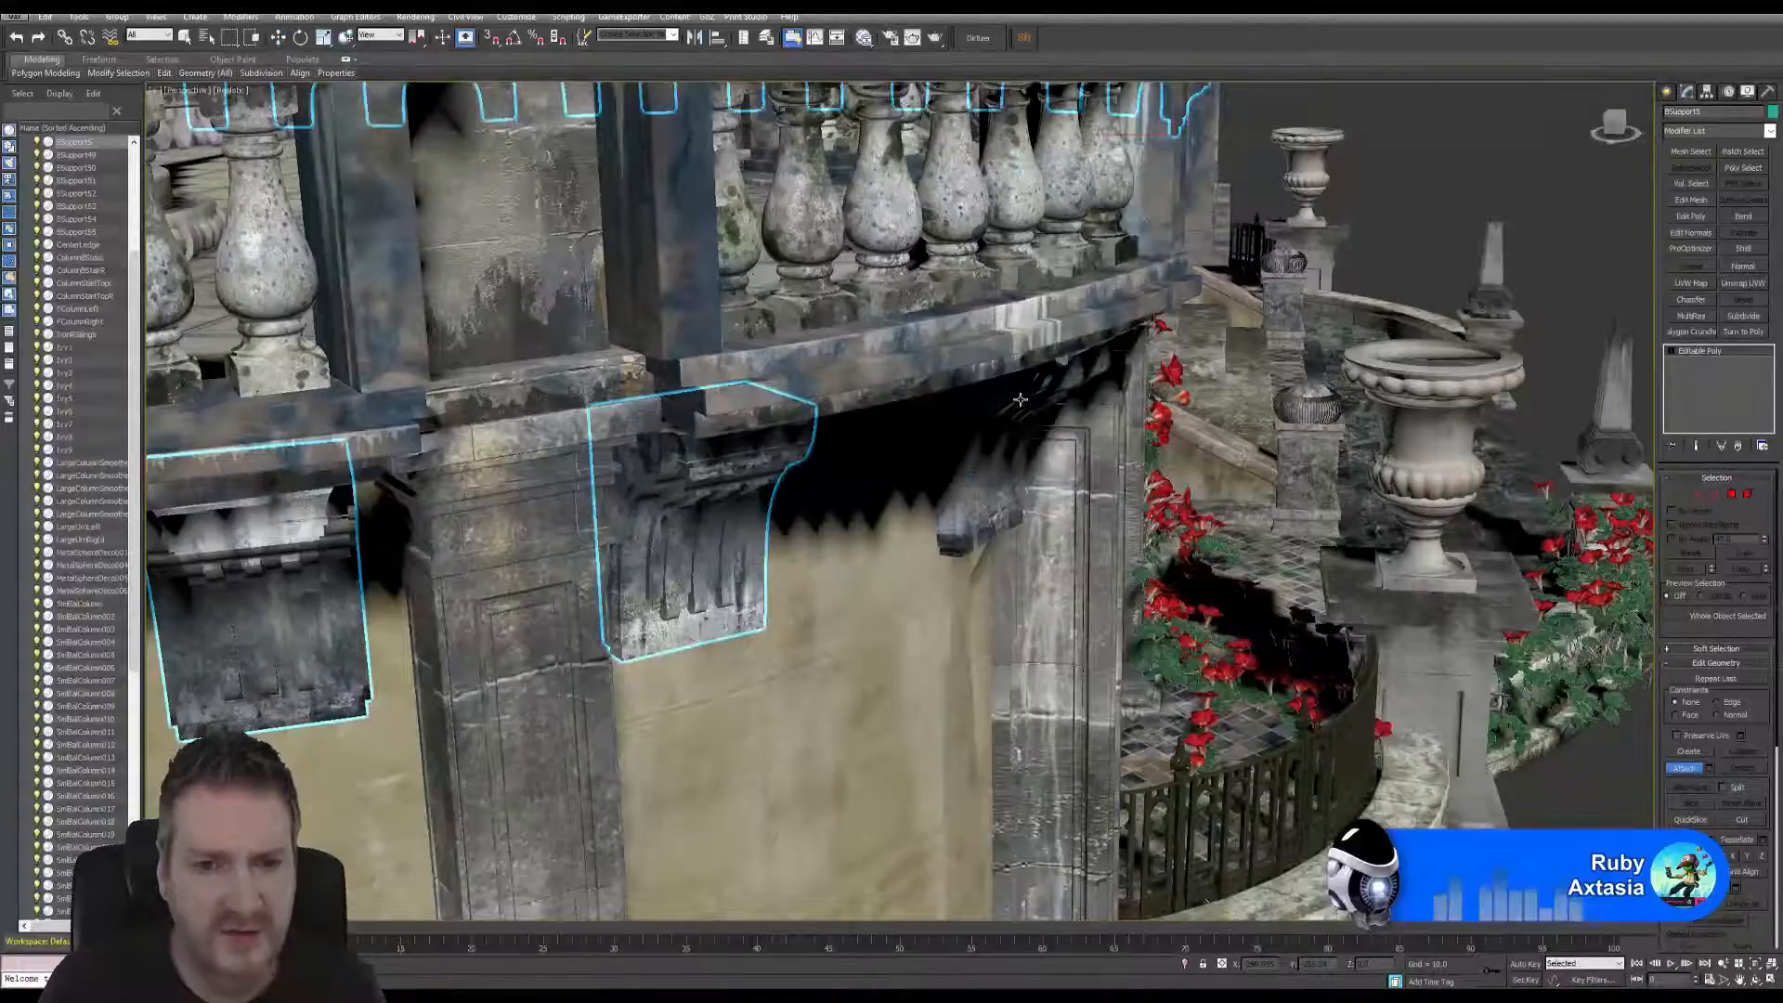
left_click(1019, 399)
left_click(966, 475)
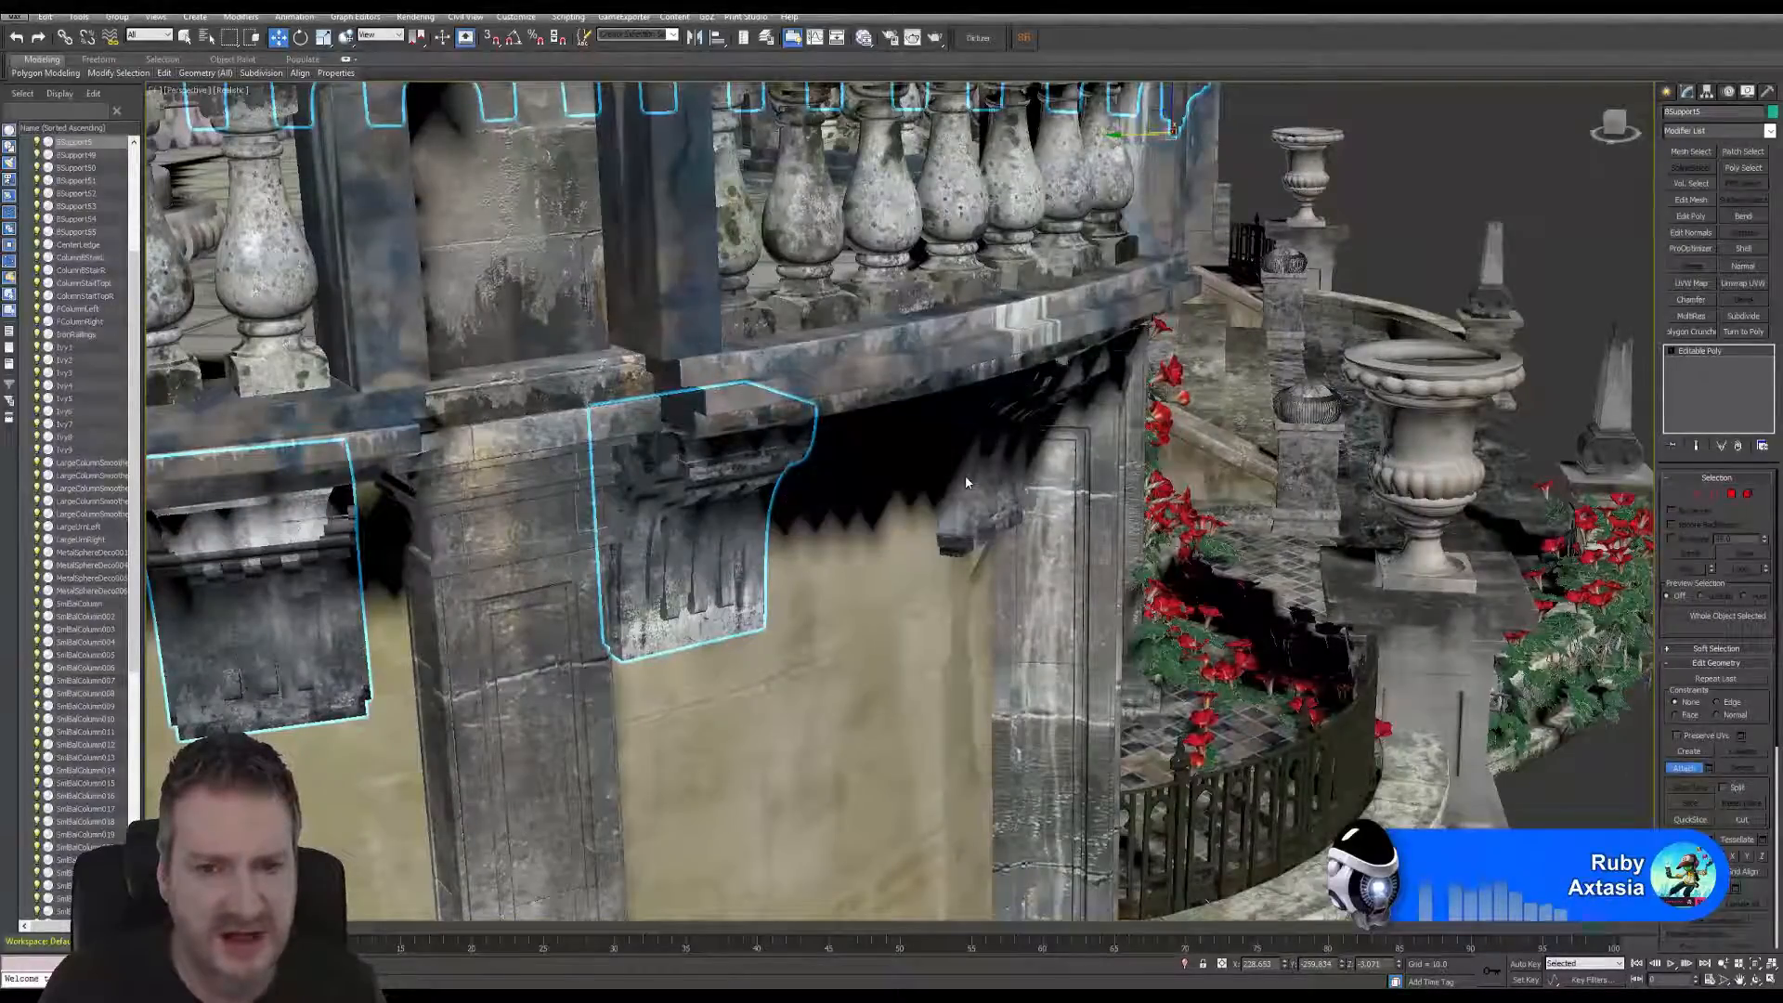
left_click(1021, 484)
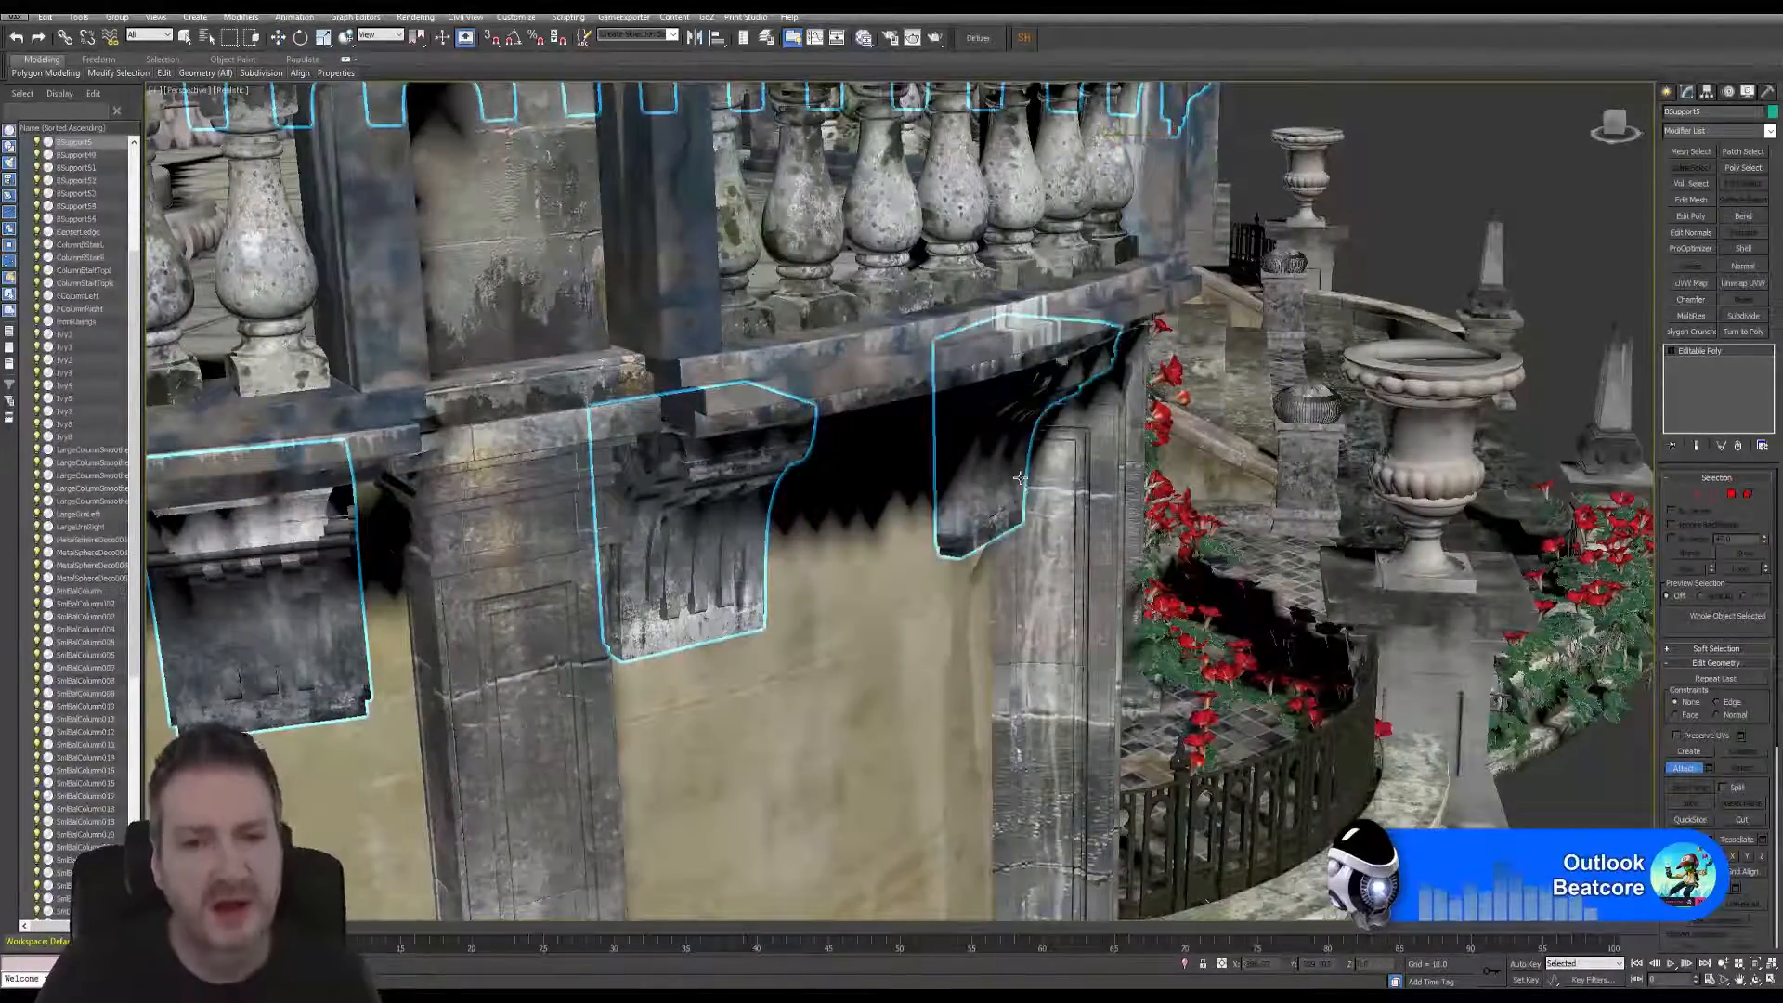
- Attach the two brackets in the last bay, above the iron fence beside the staircase, with material IDs matched to material, and end attaching
left_click(1756, 980)
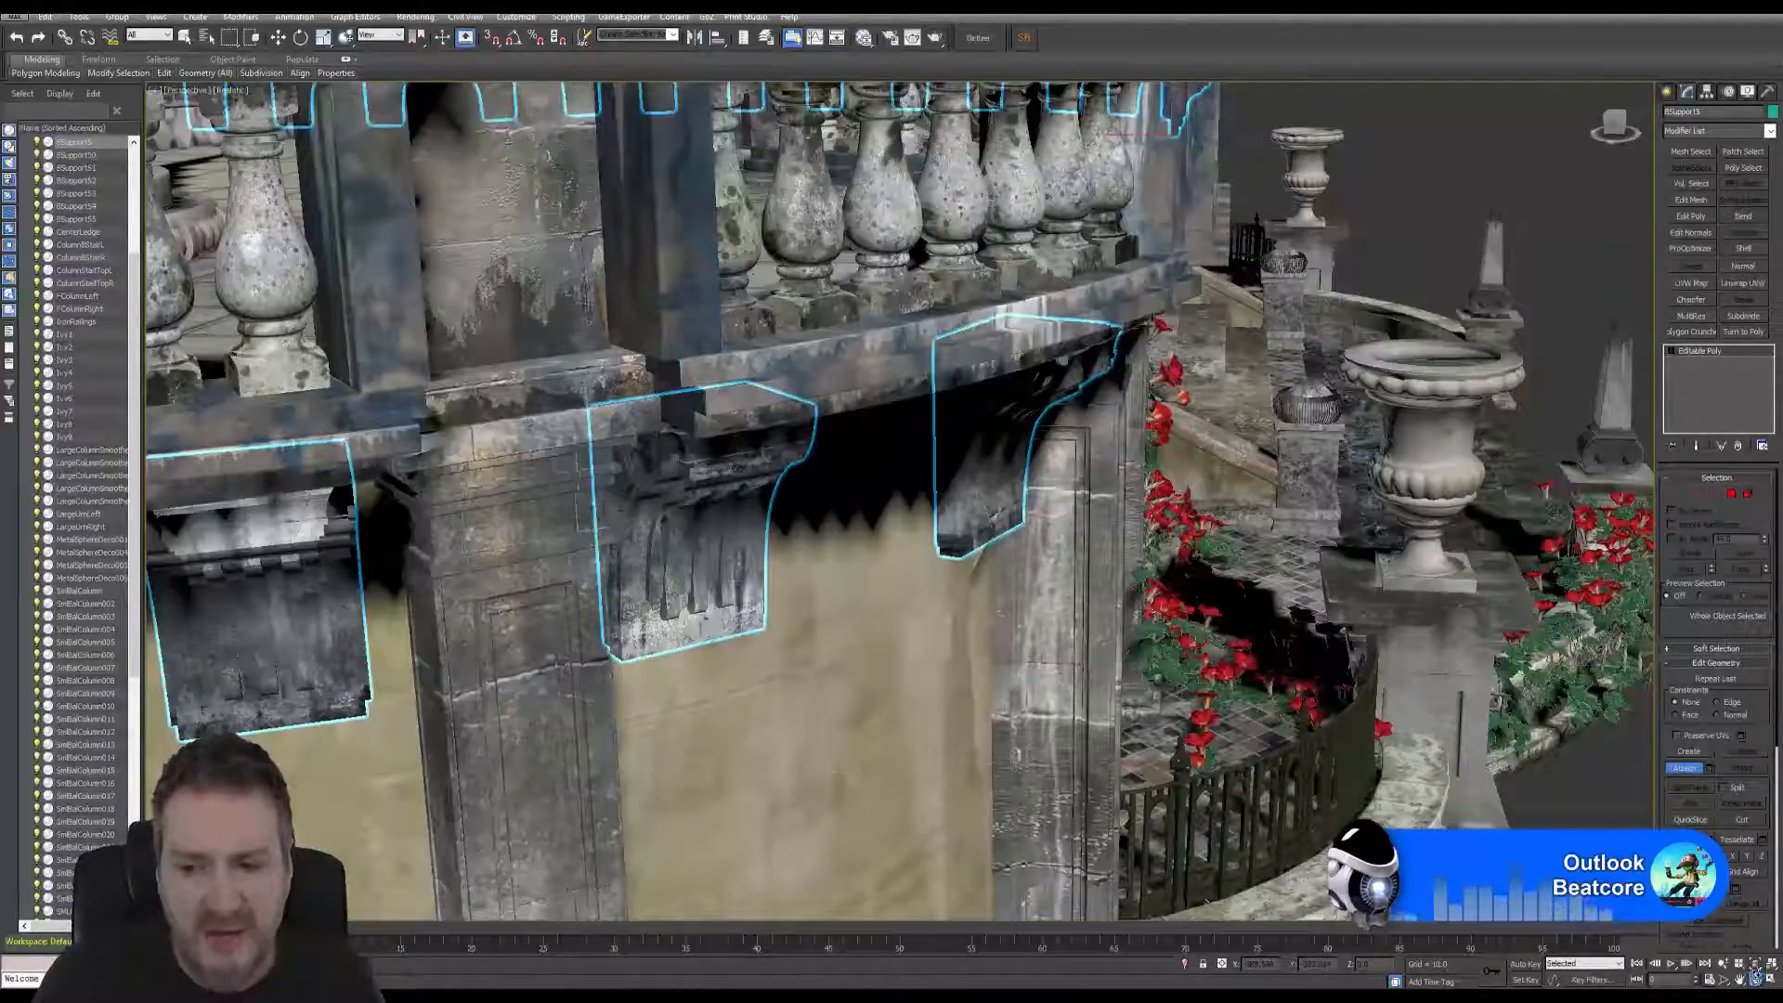
left_click_drag(956, 507, 873, 428)
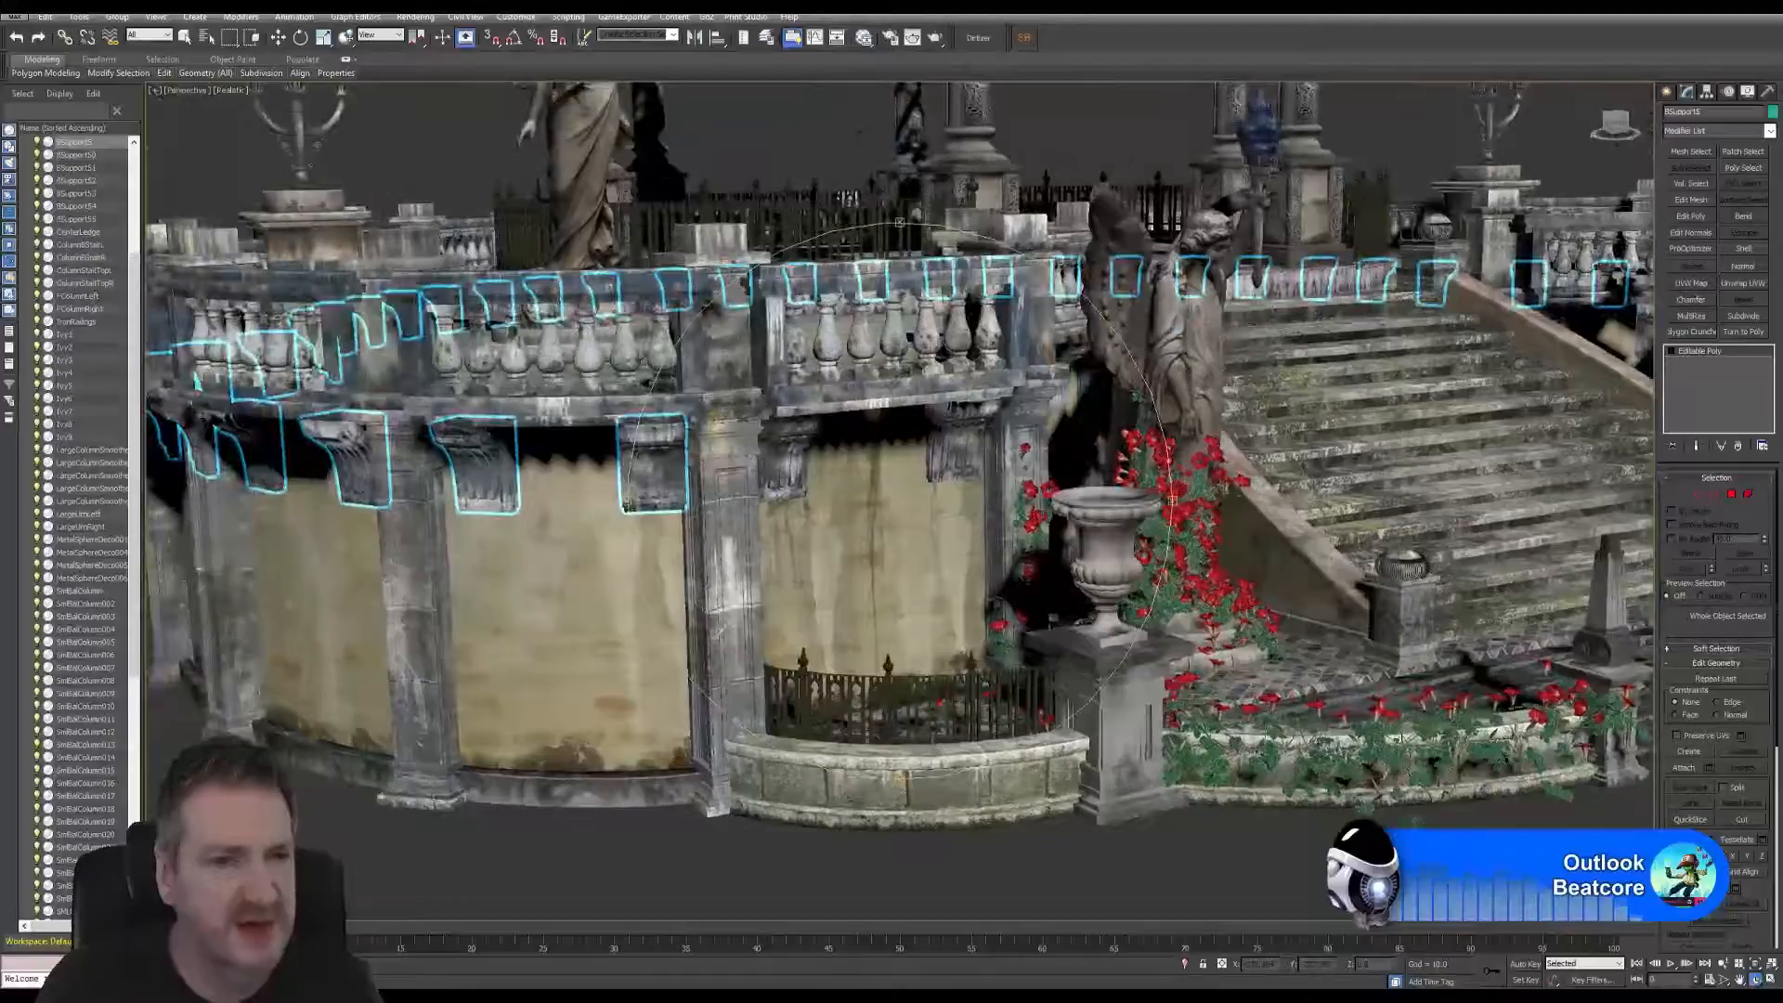
left_click(185, 37)
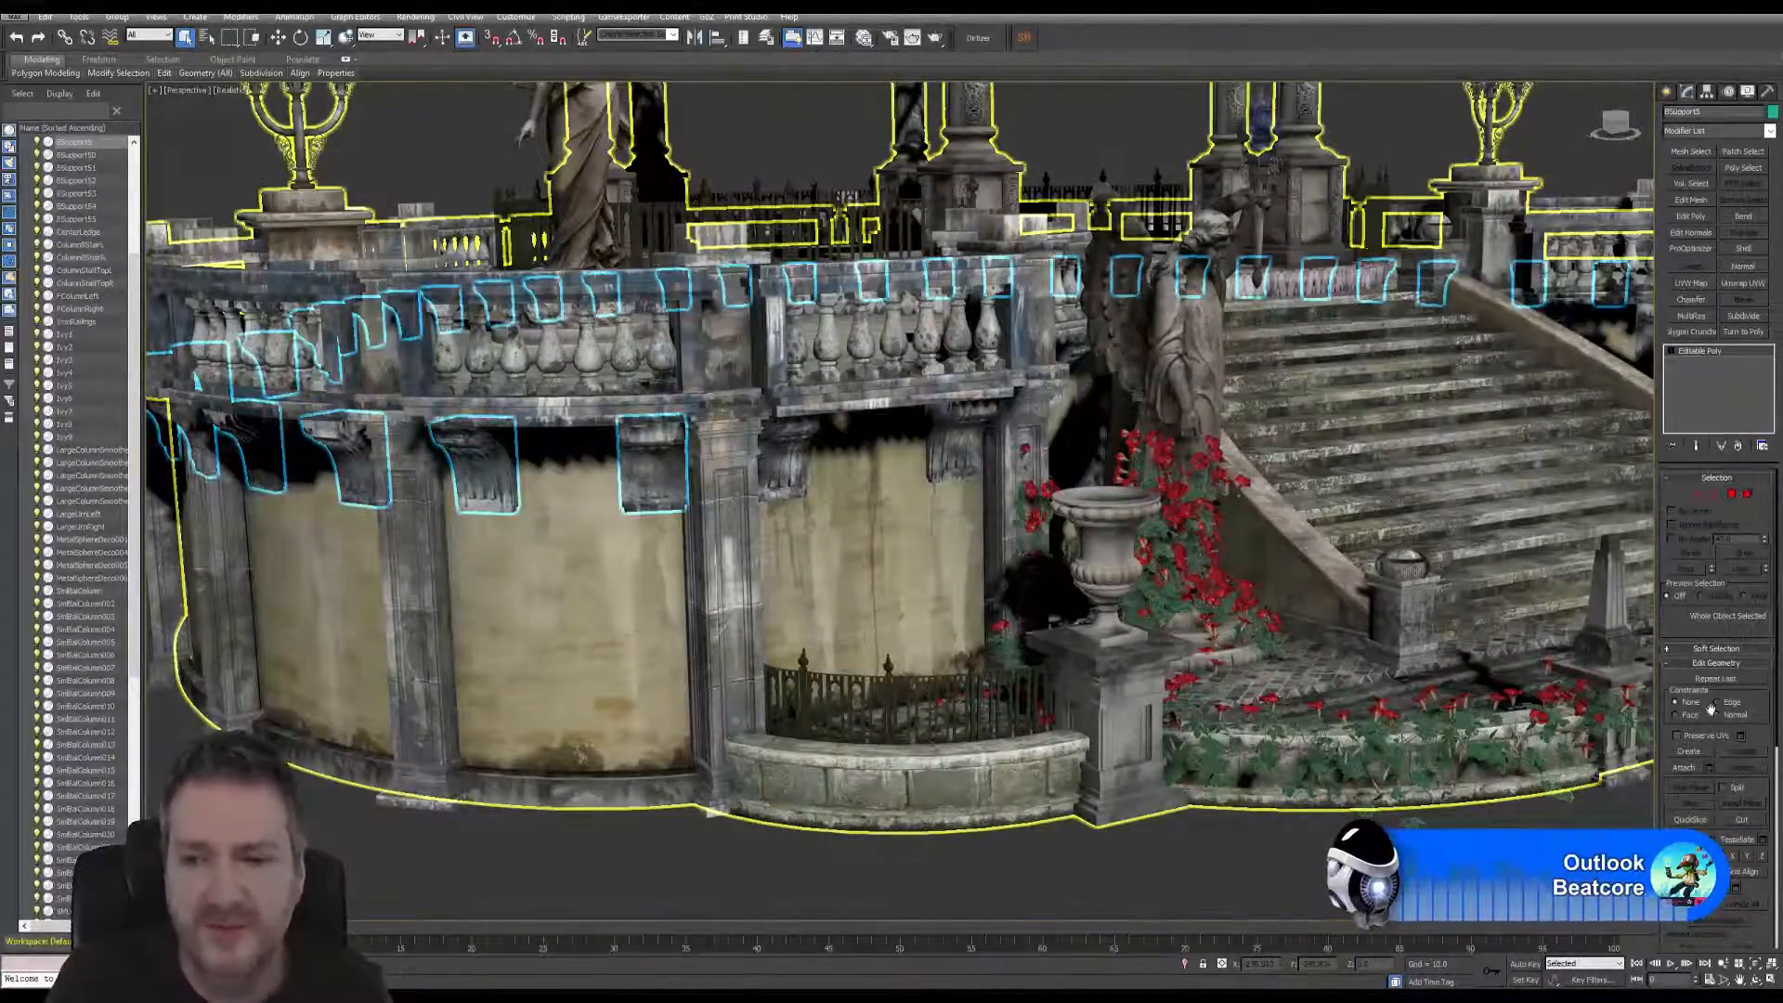
left_click(1682, 769)
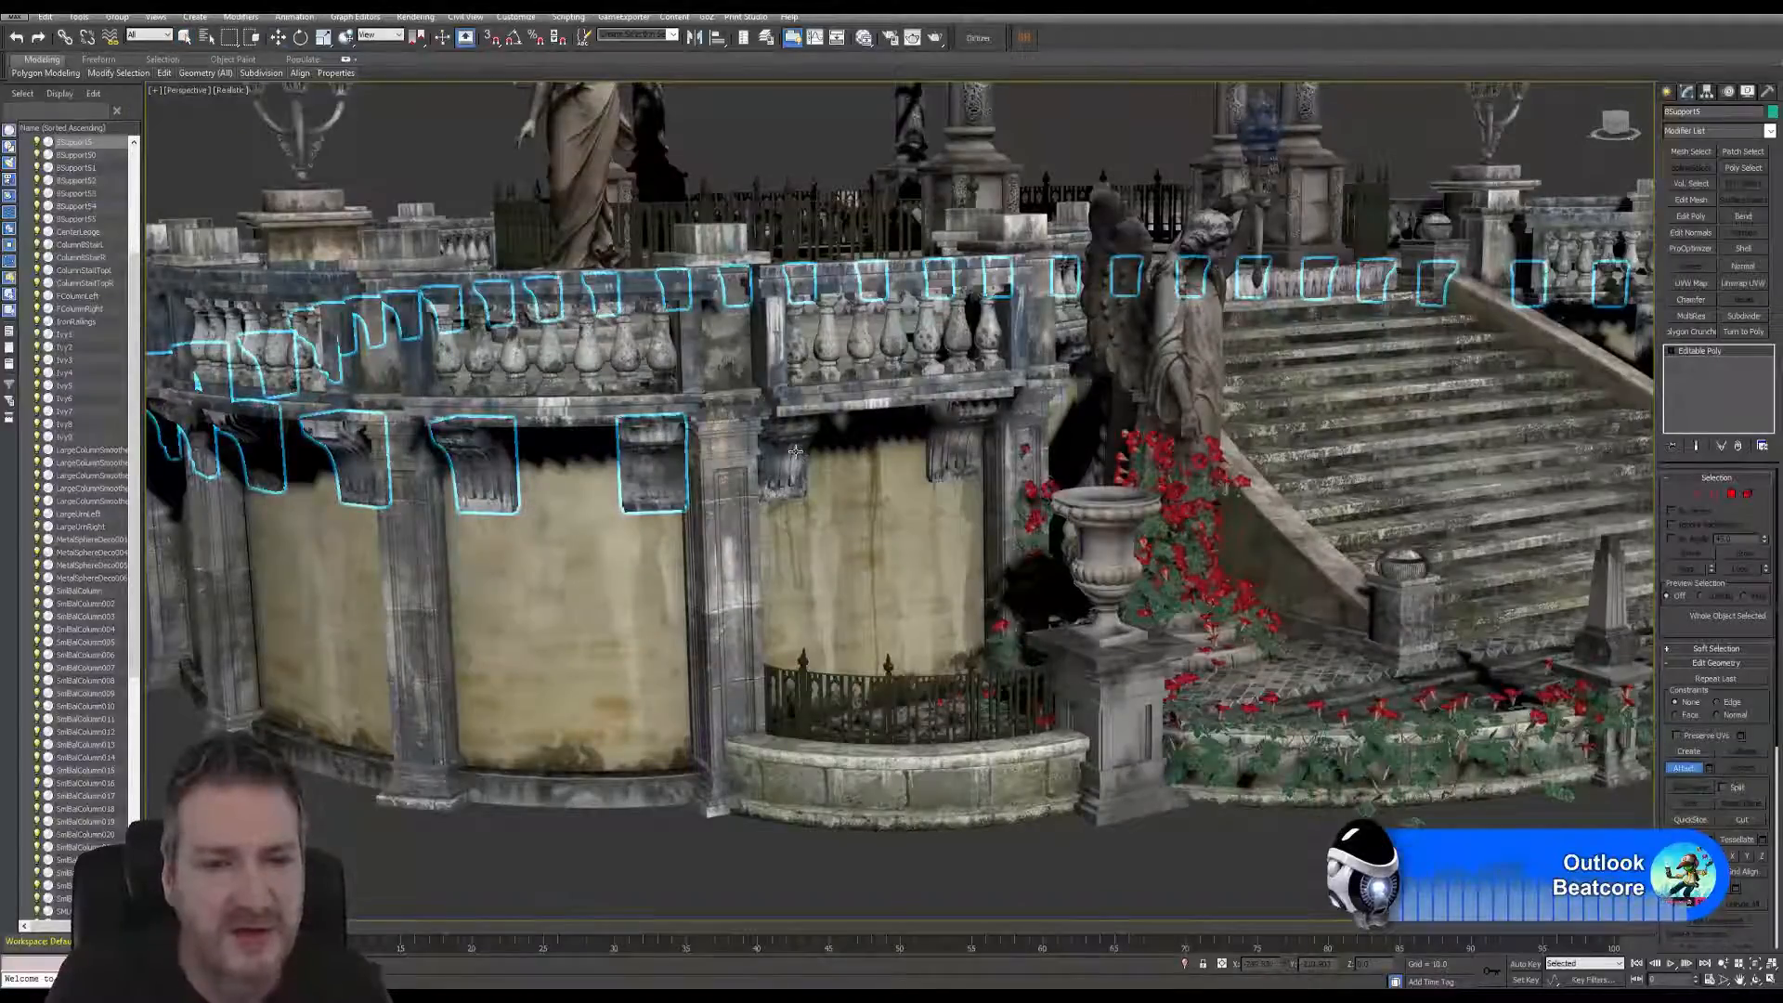
left_click(965, 481)
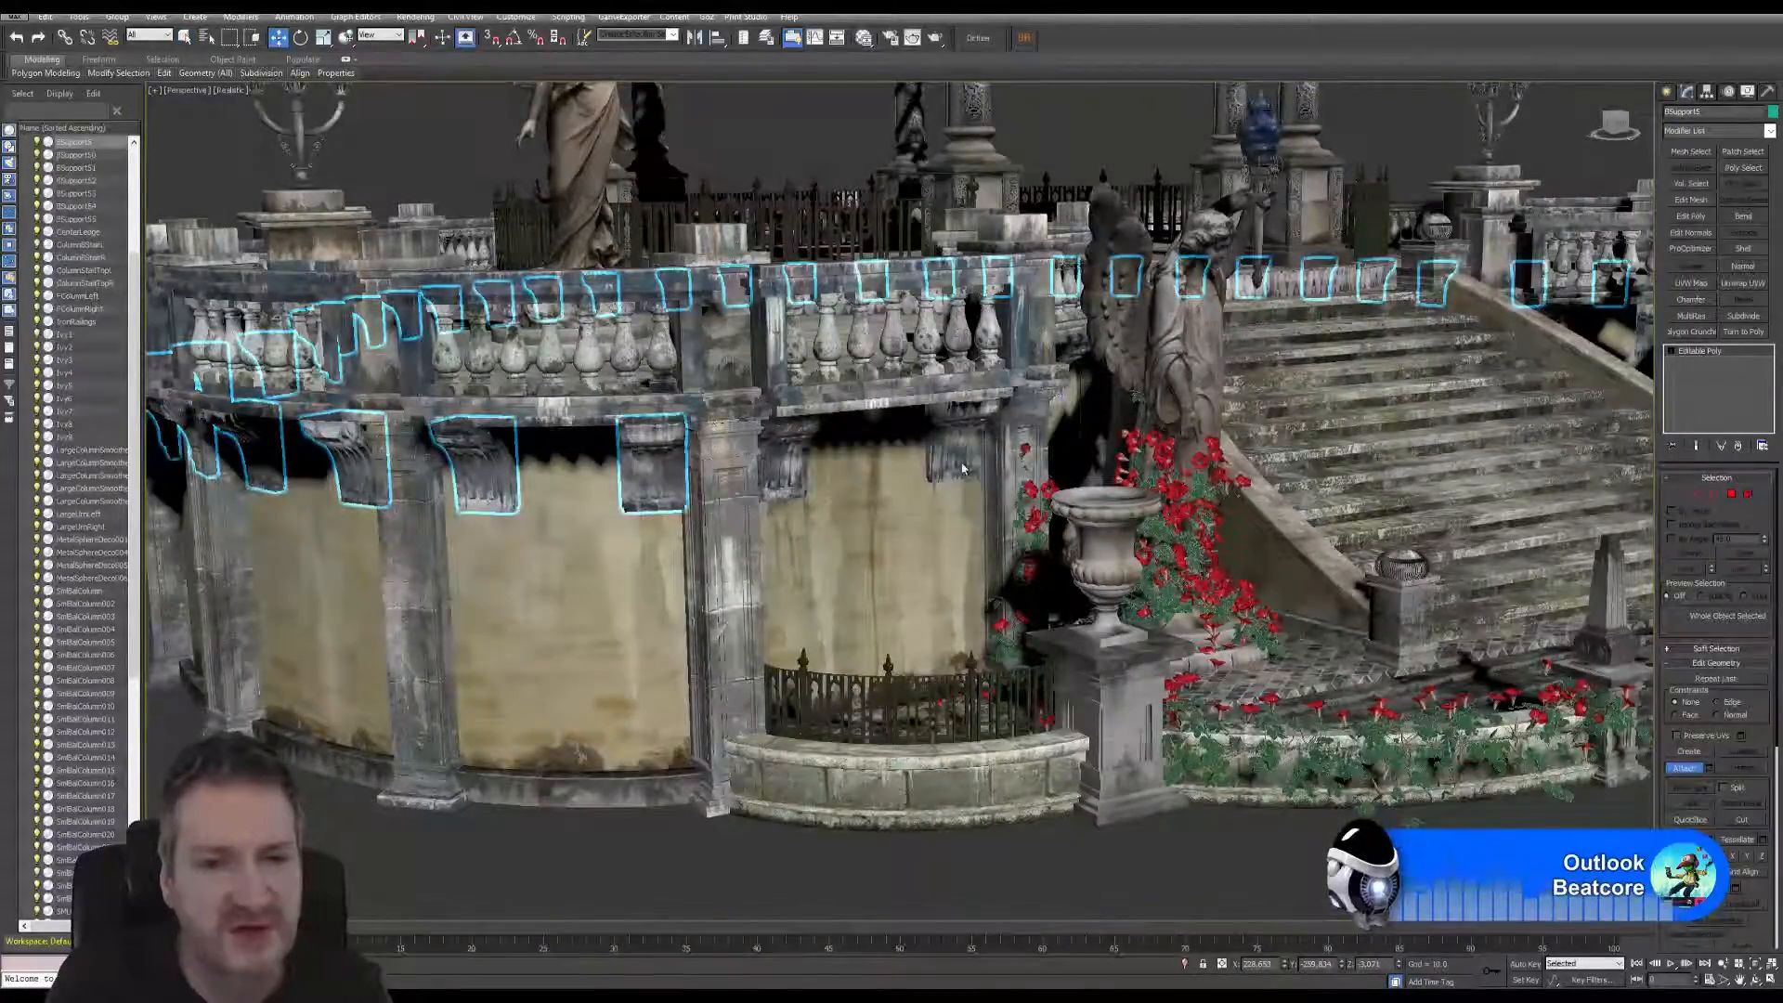
left_click(980, 455)
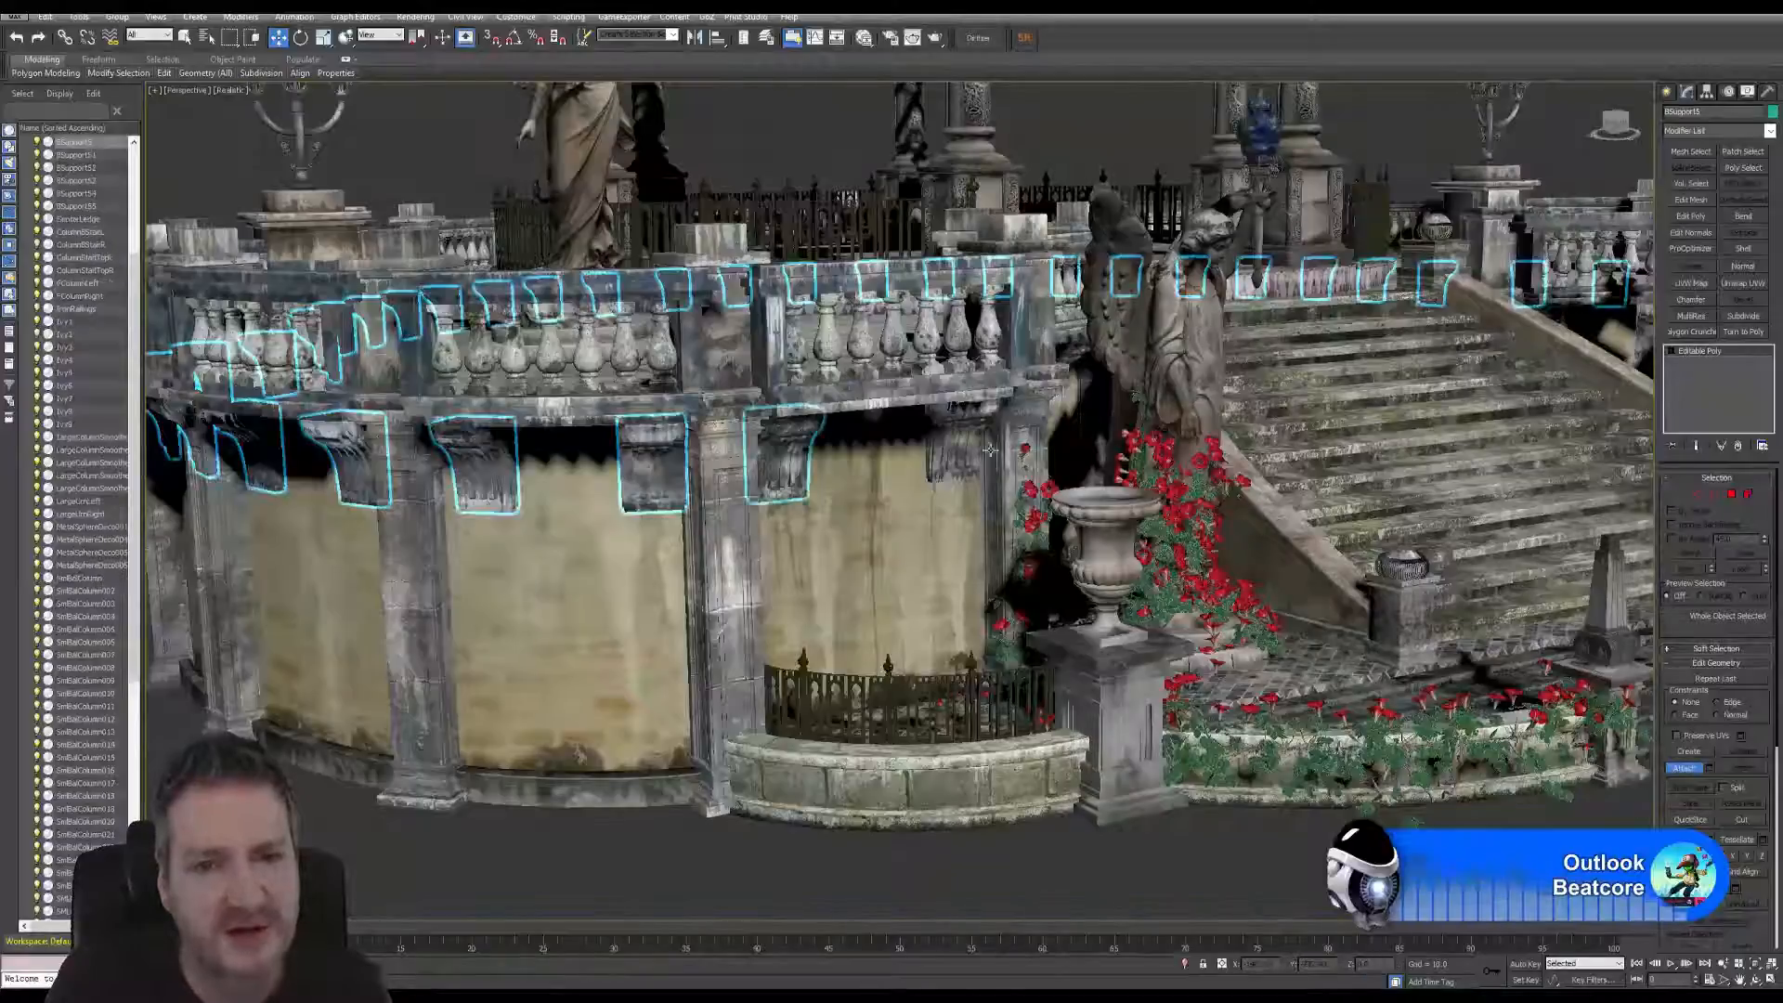
left_click(952, 432)
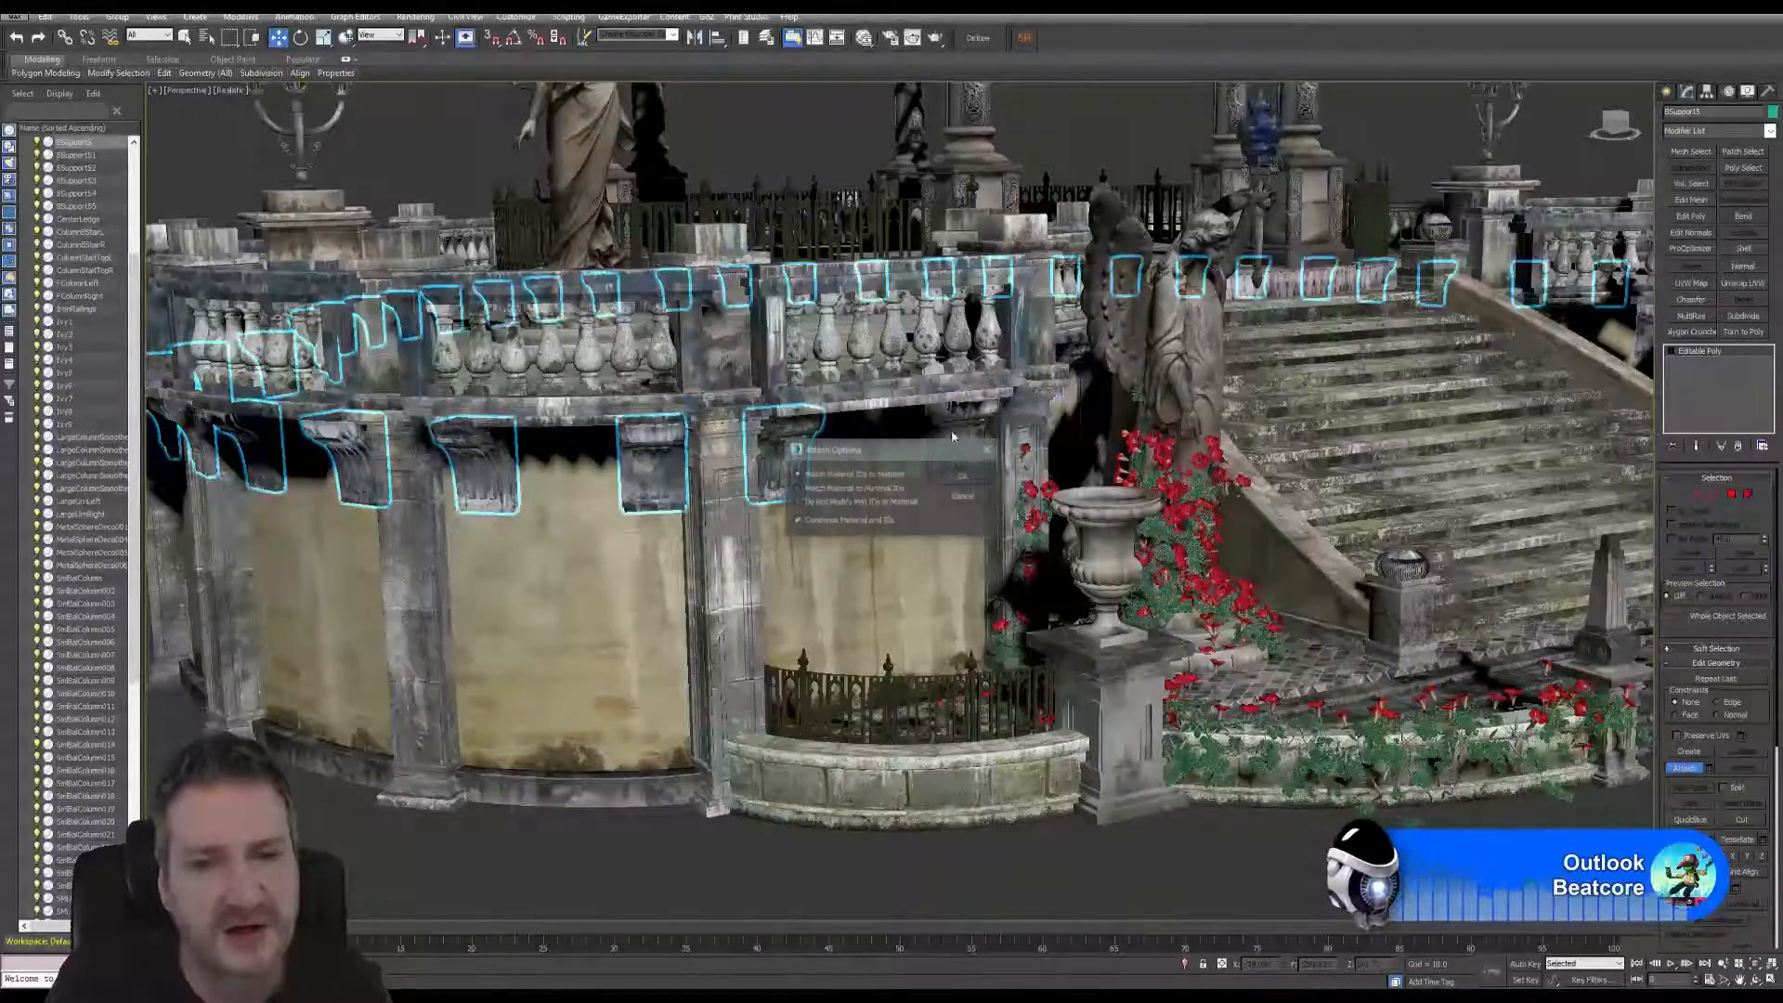
left_click(969, 481)
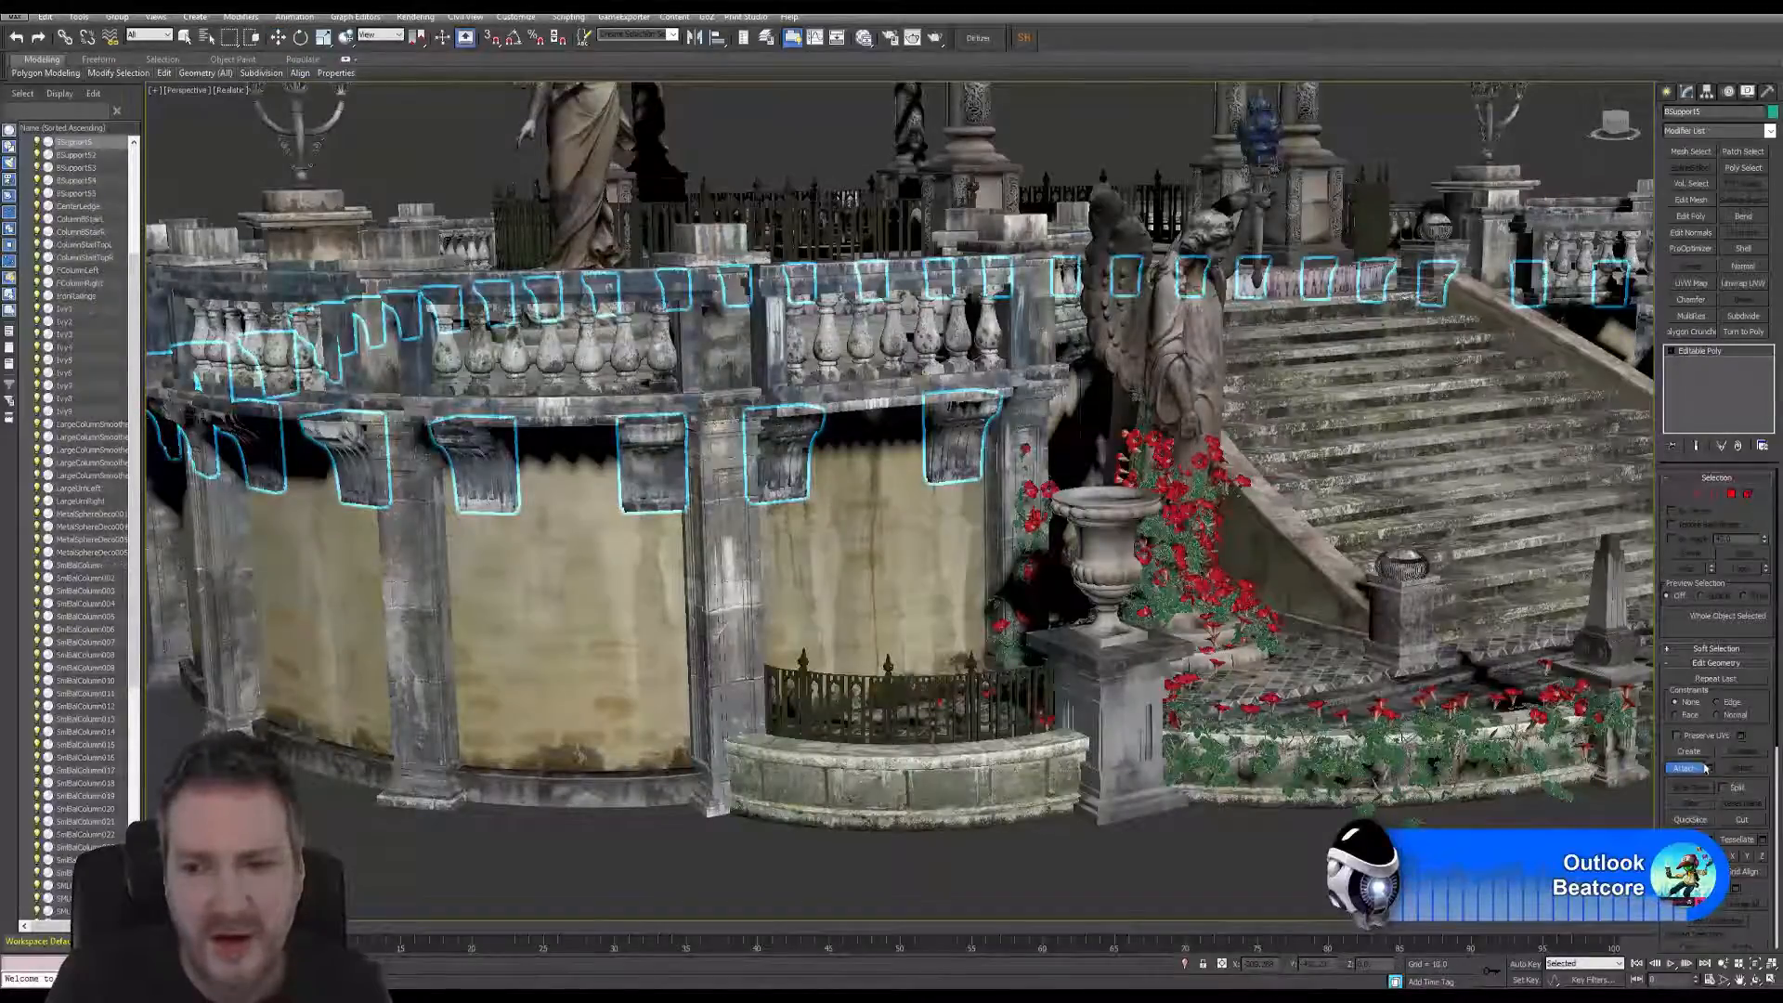
right_click(929, 600)
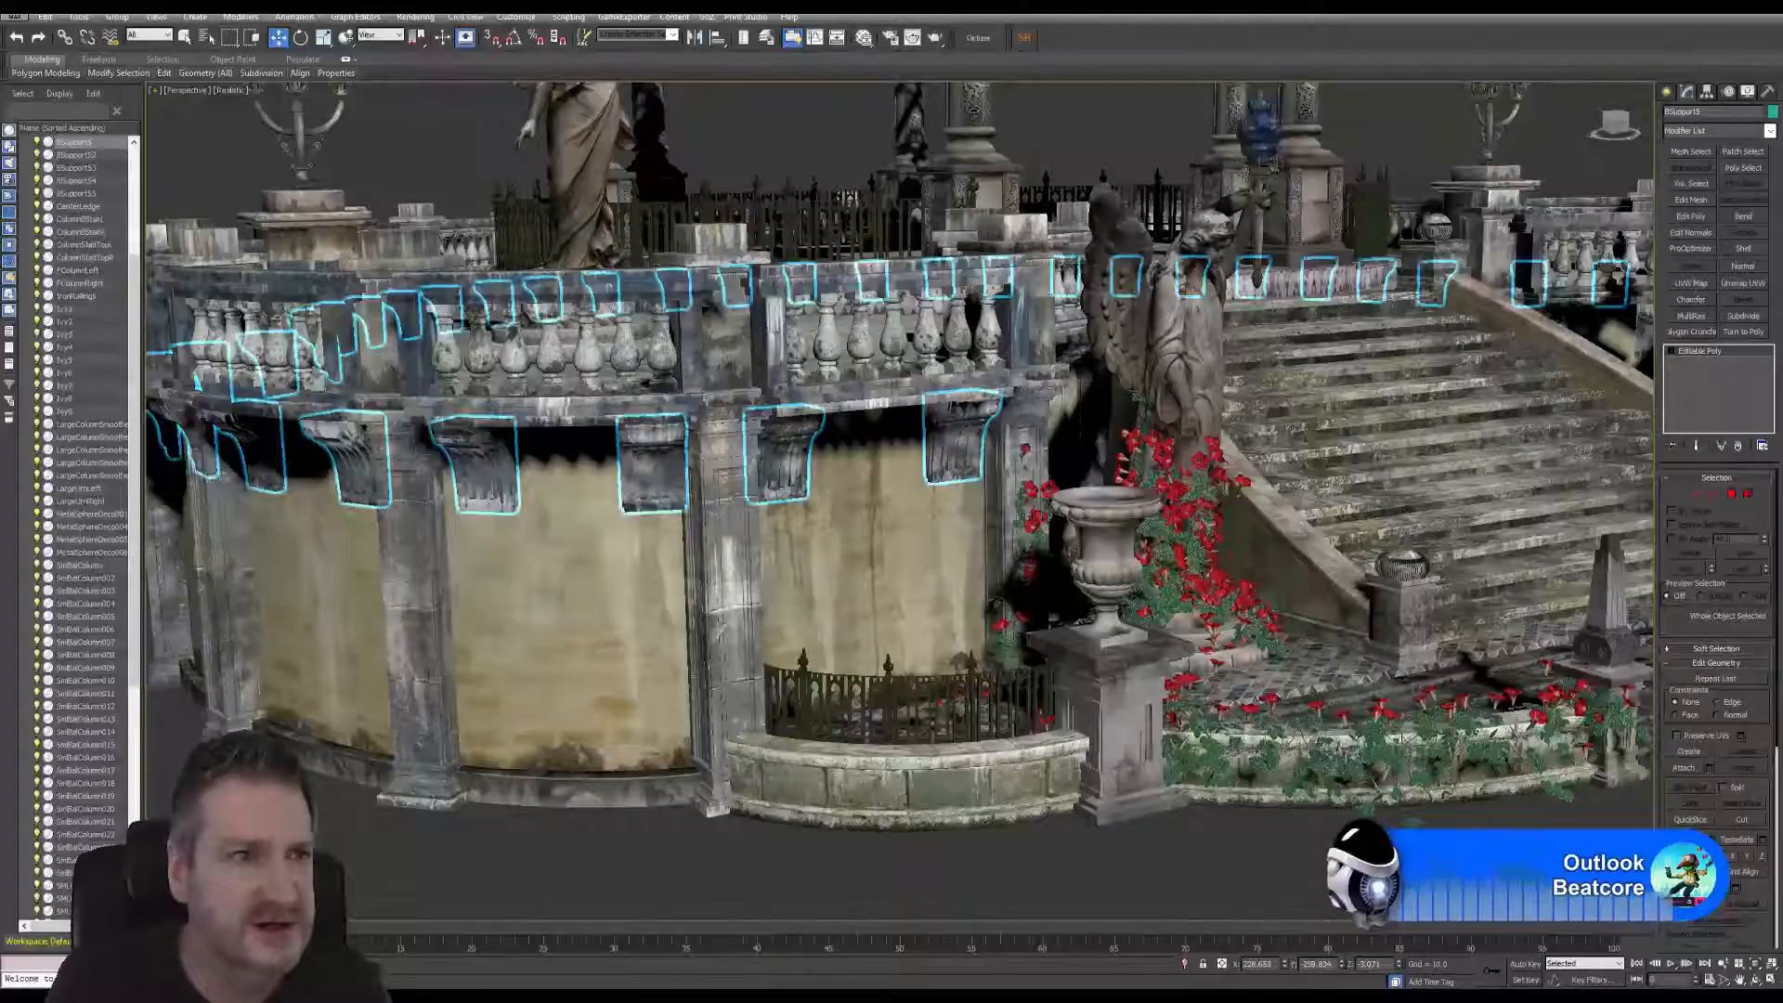
- Clear the bracket selection with the whole gazebo terrace in view and save the scene
key("z")
middle_click_drag(599, 390, 705, 370, "alt")
left_click(454, 250)
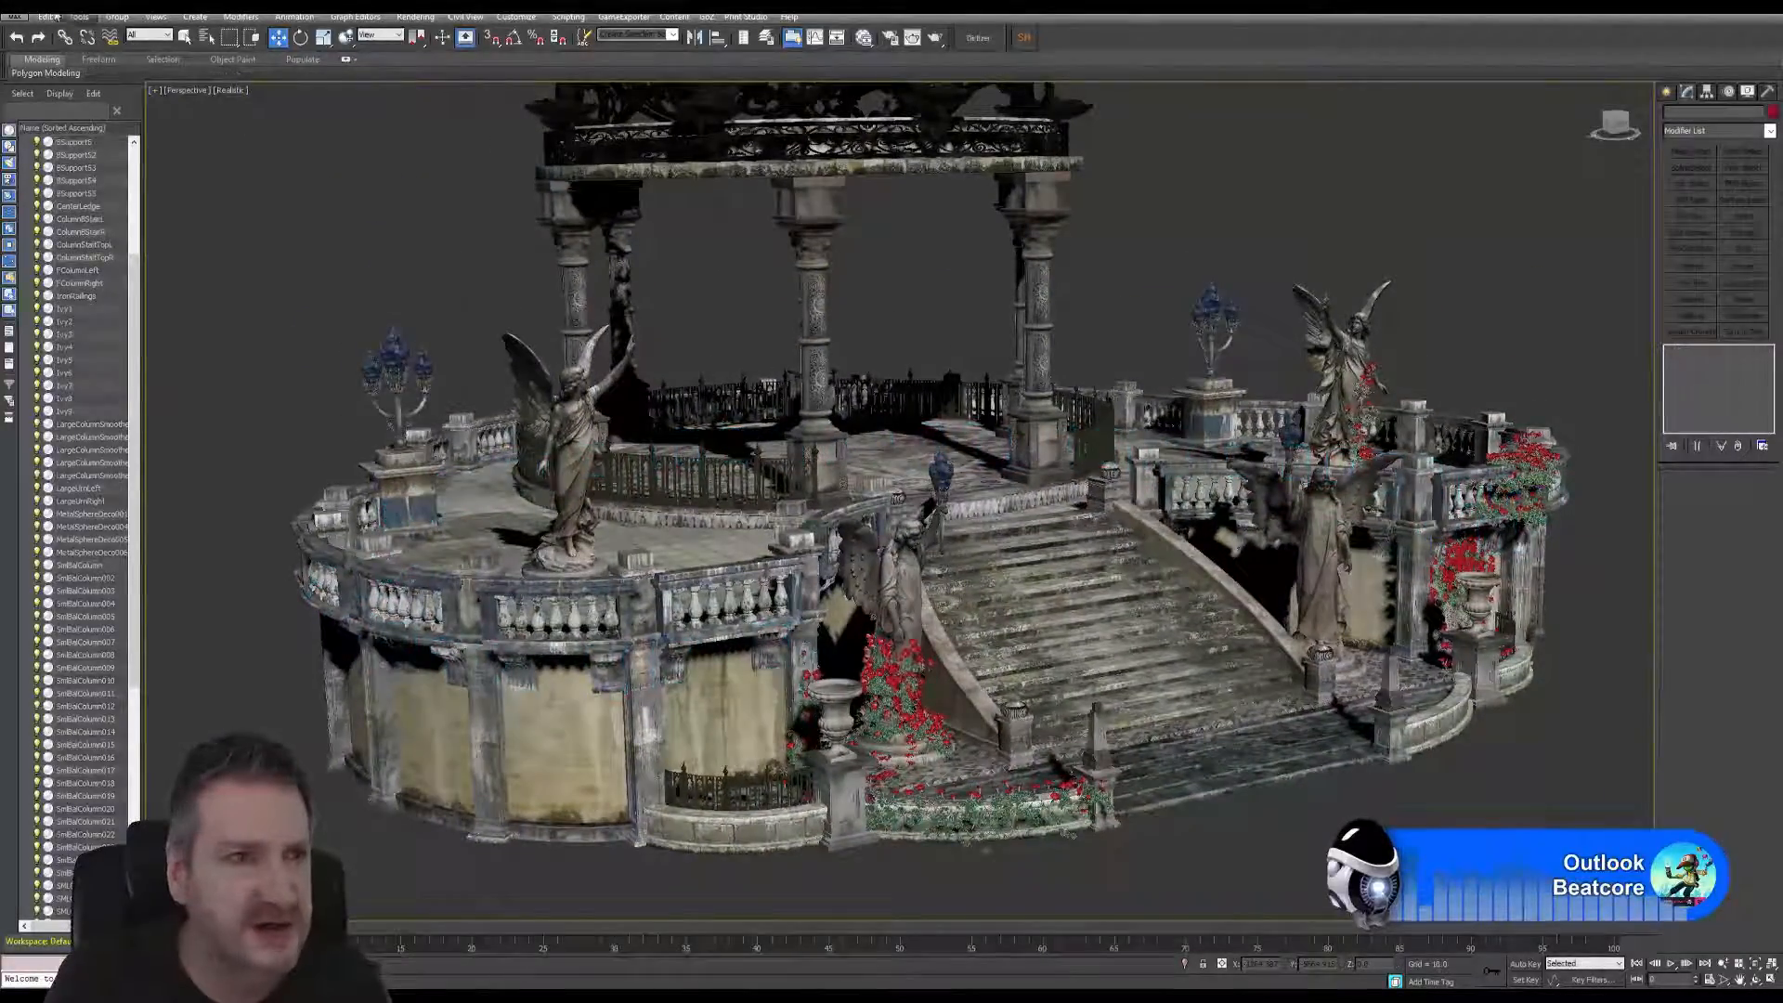
left_click(17, 15)
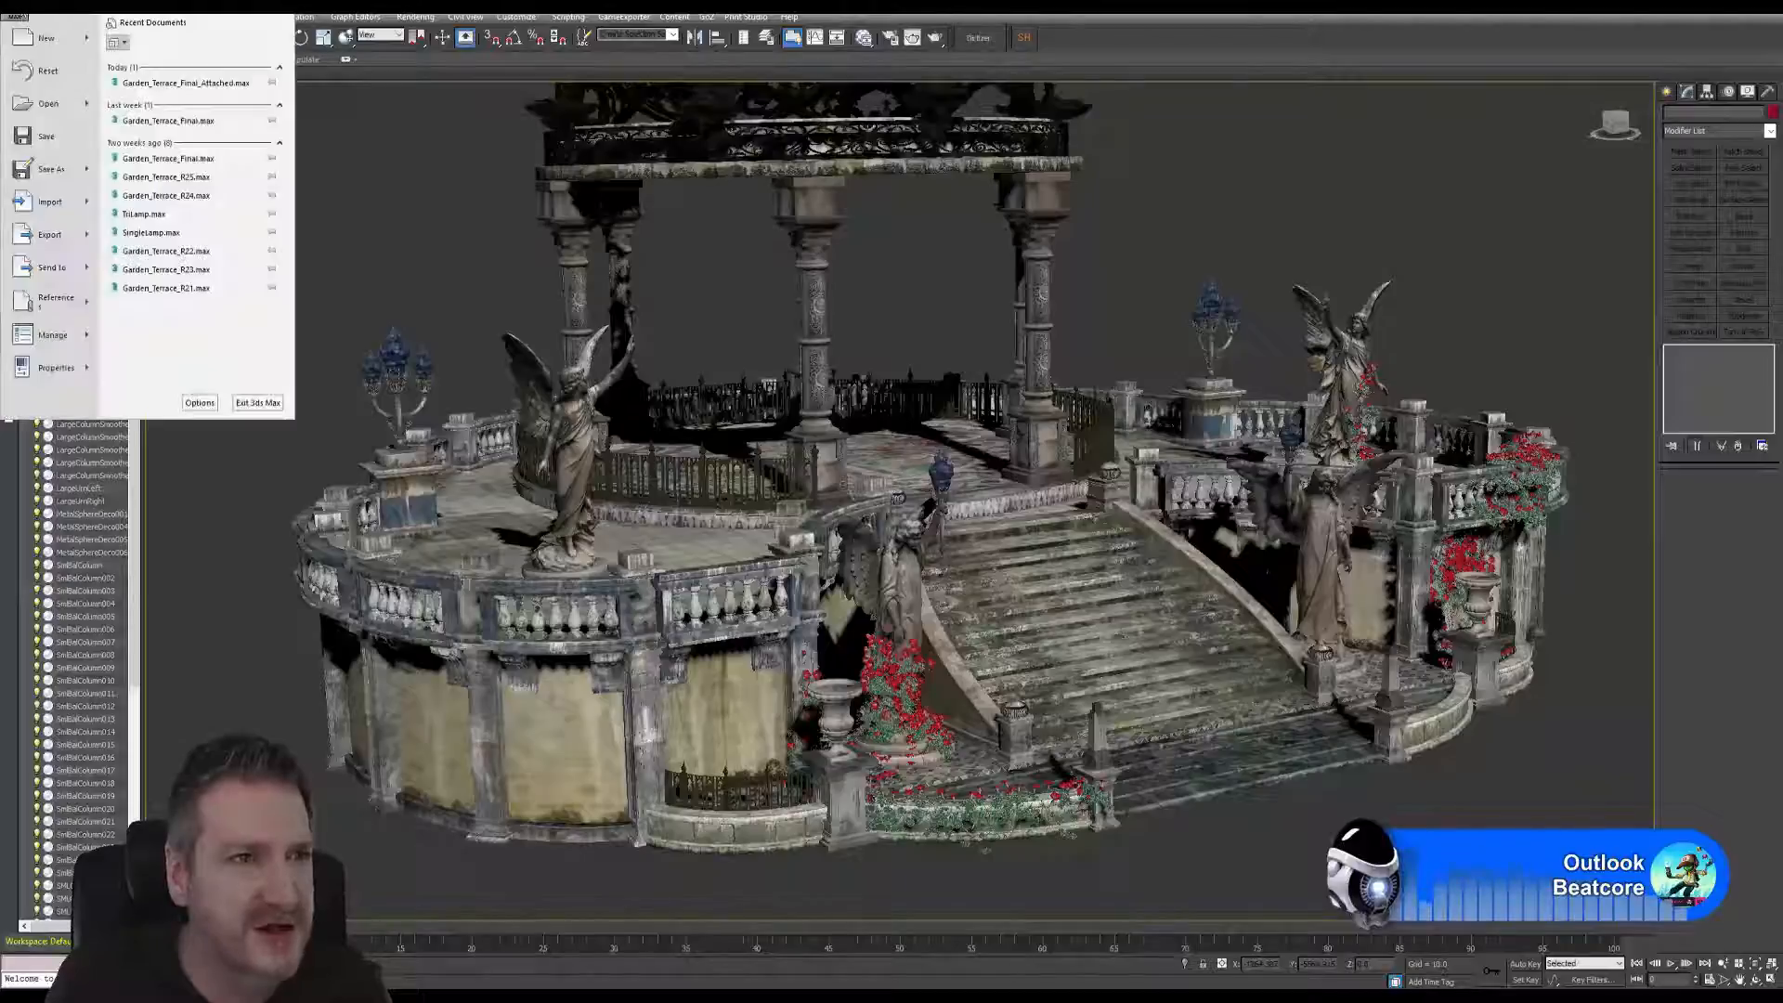
left_click(49, 141)
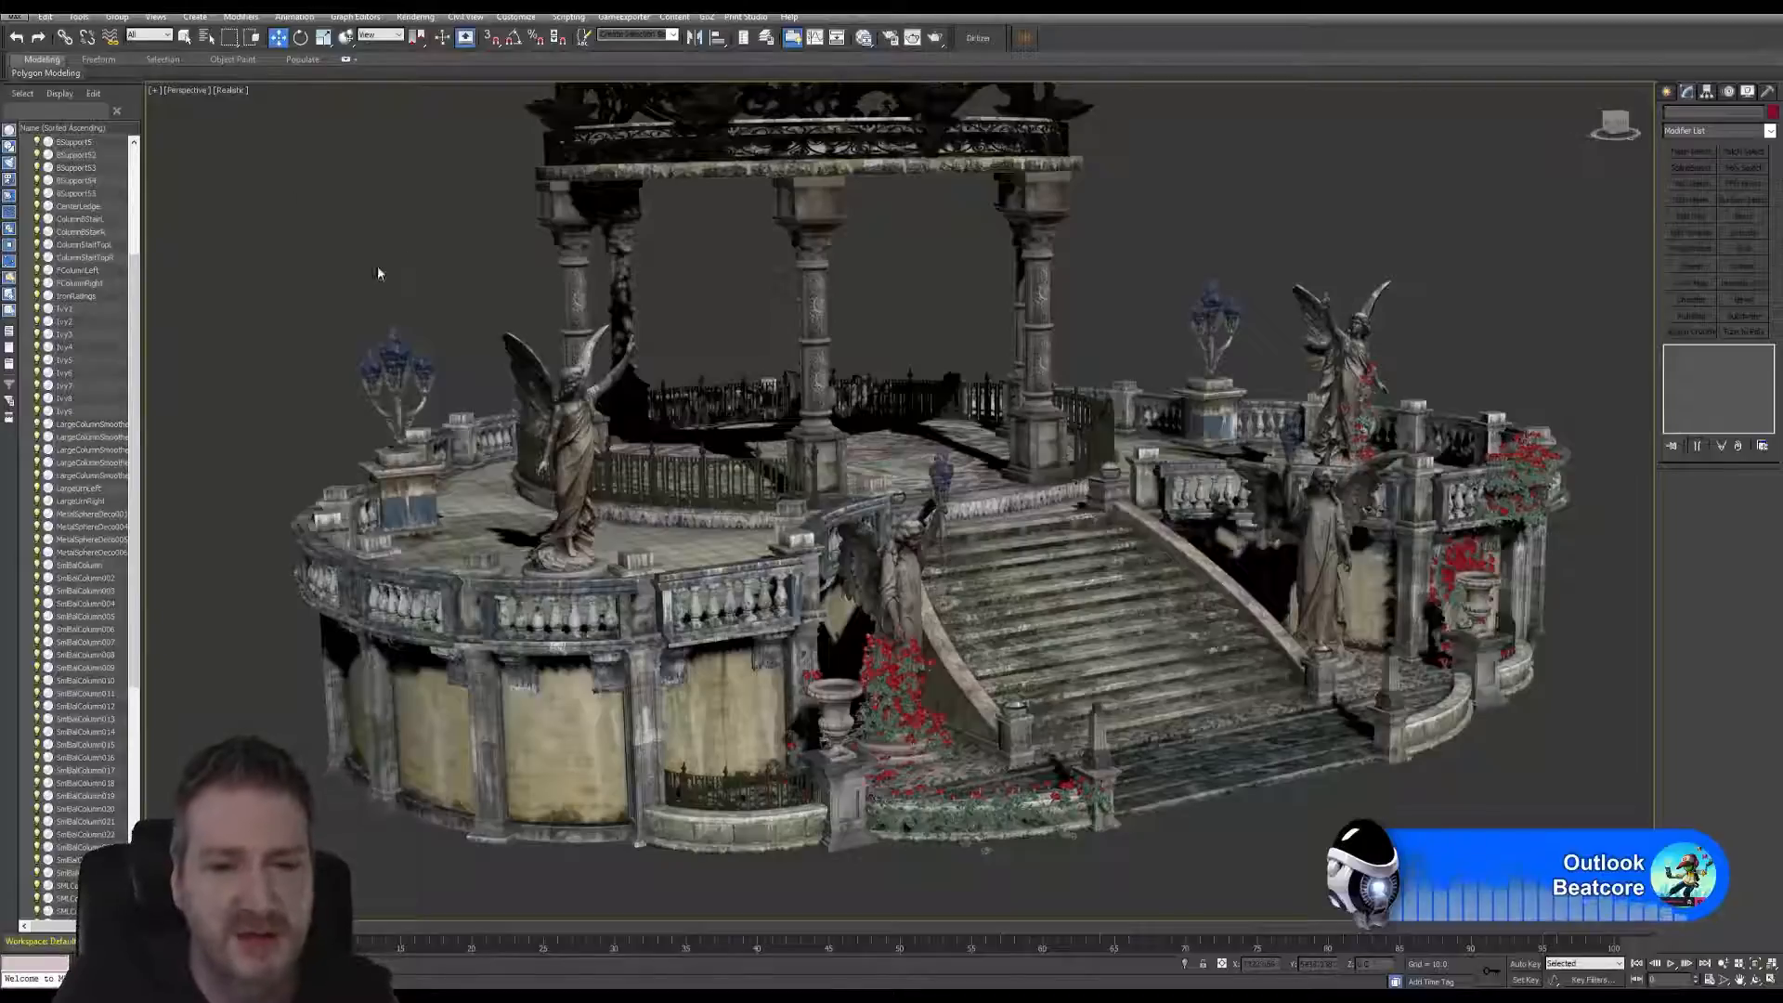
- Examine the balustrade panels around the terrace's outer edge, including those near the rose-covered end and behind the winged statue
left_click(745, 561)
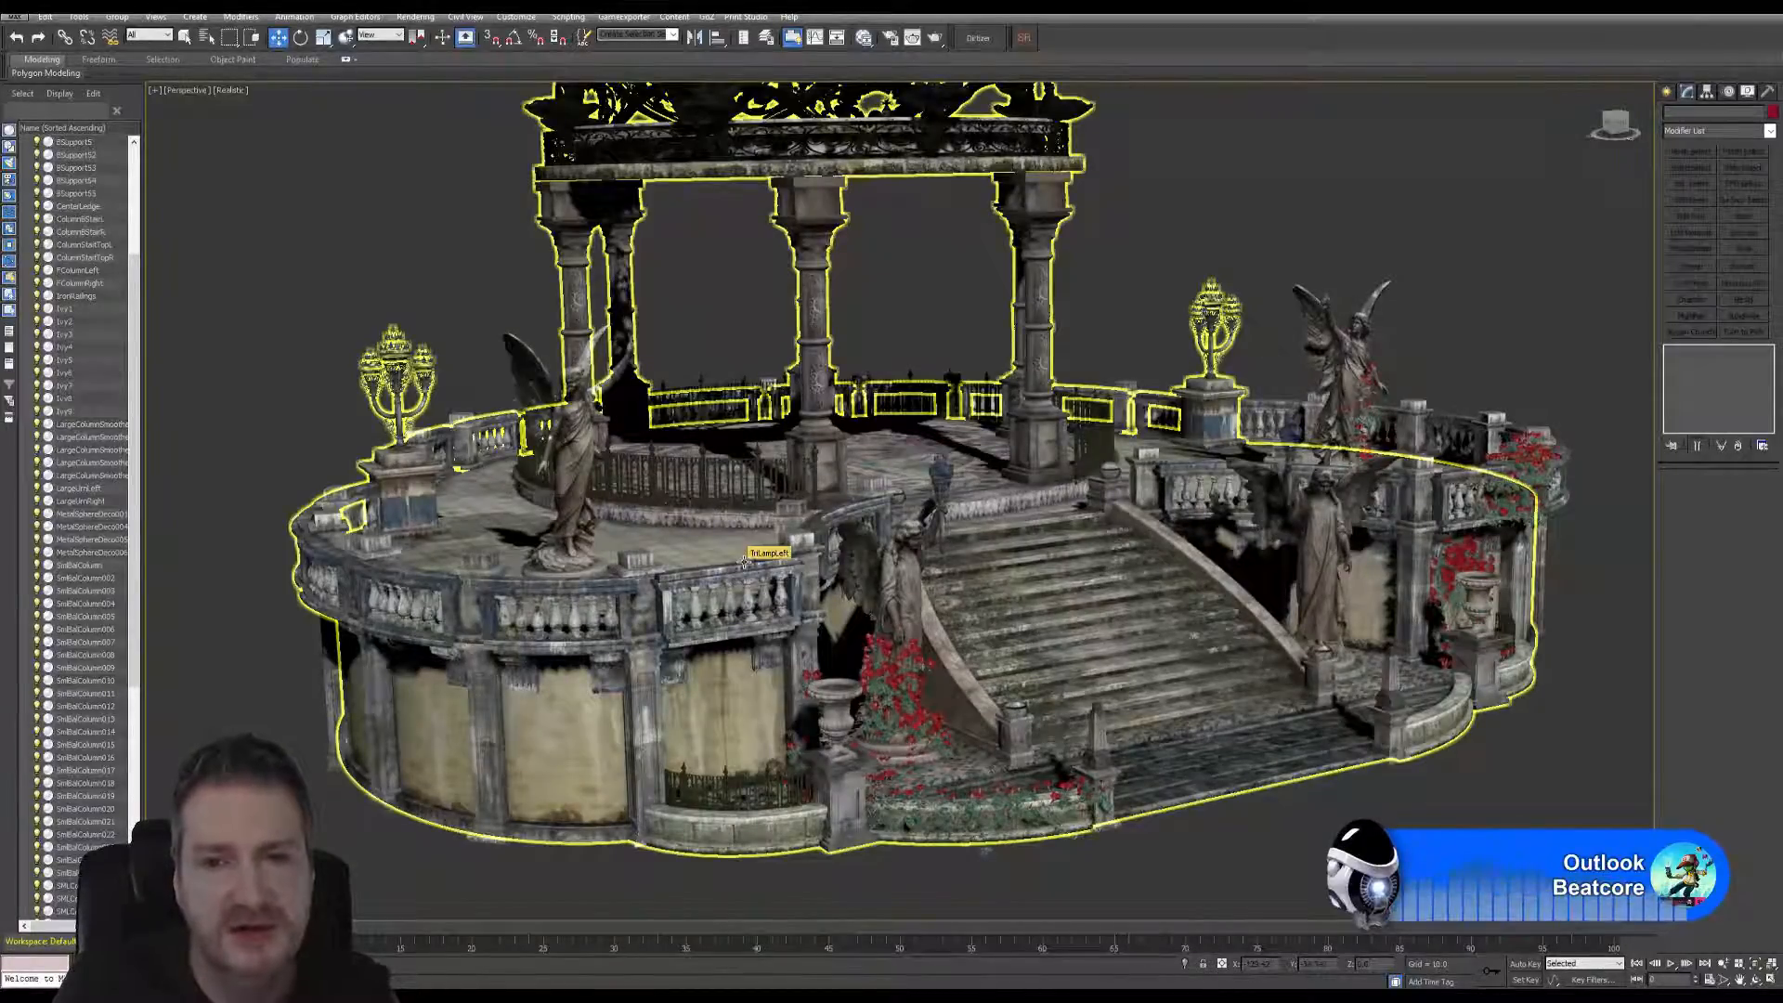
left_click(1328, 302)
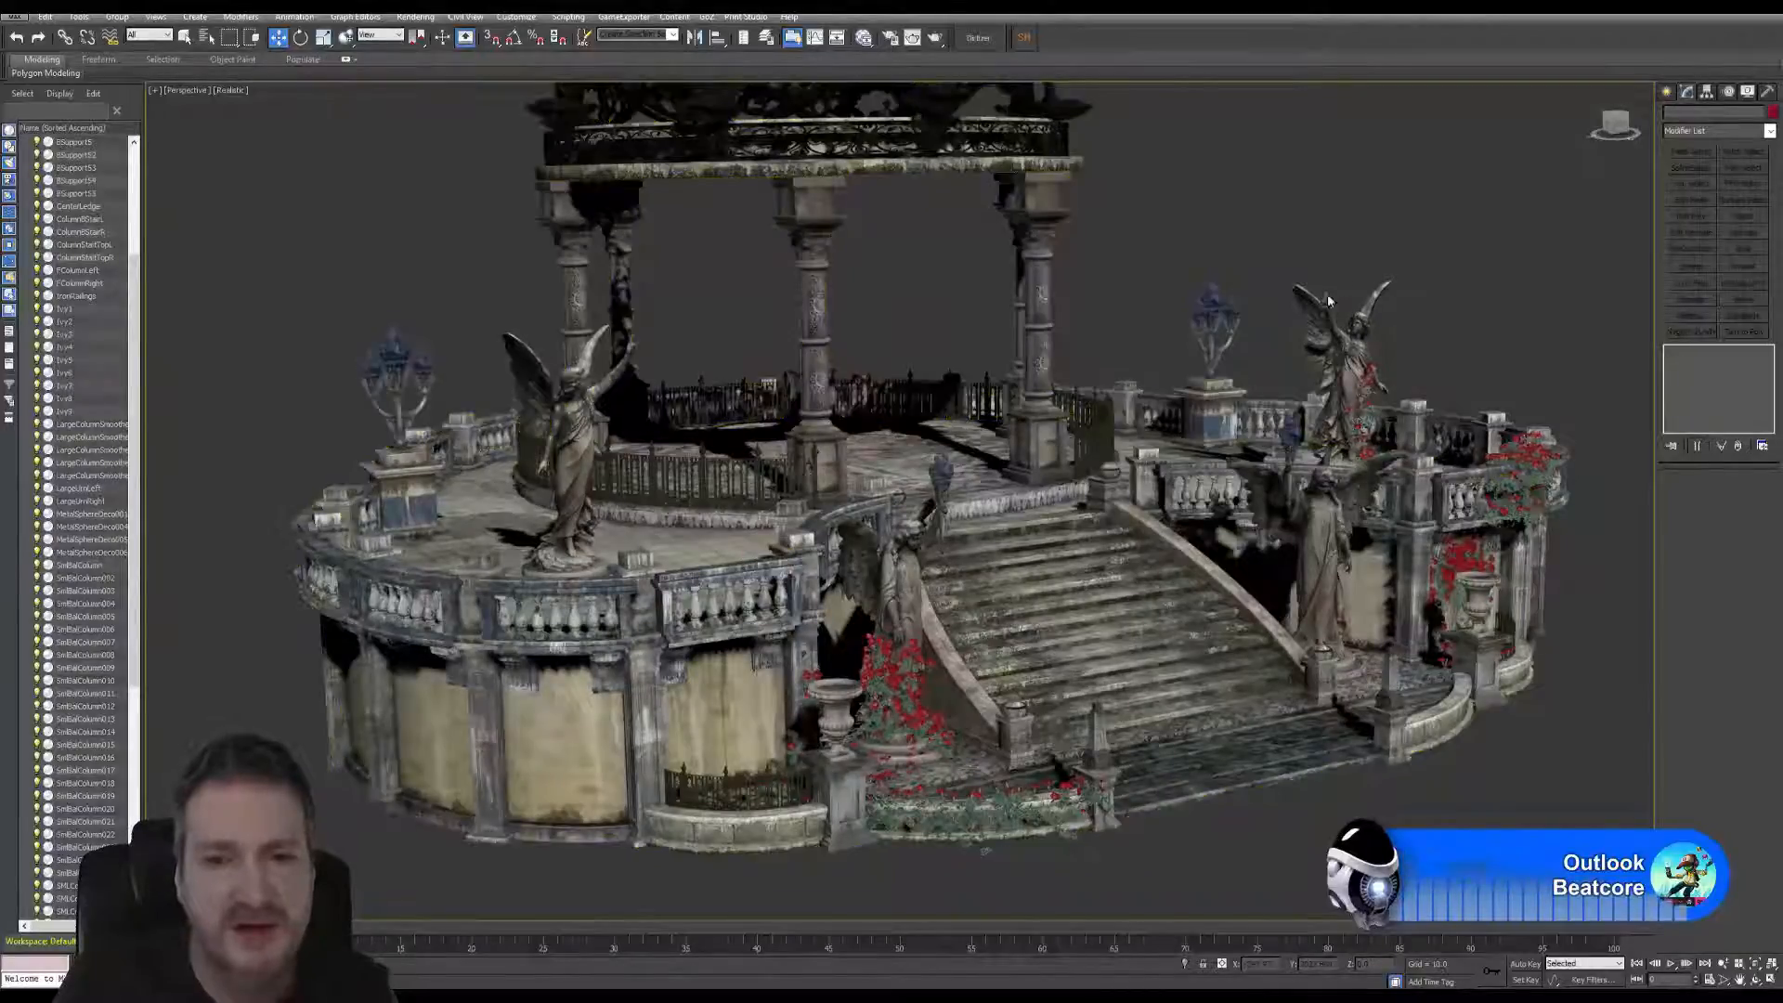
left_click(1197, 474)
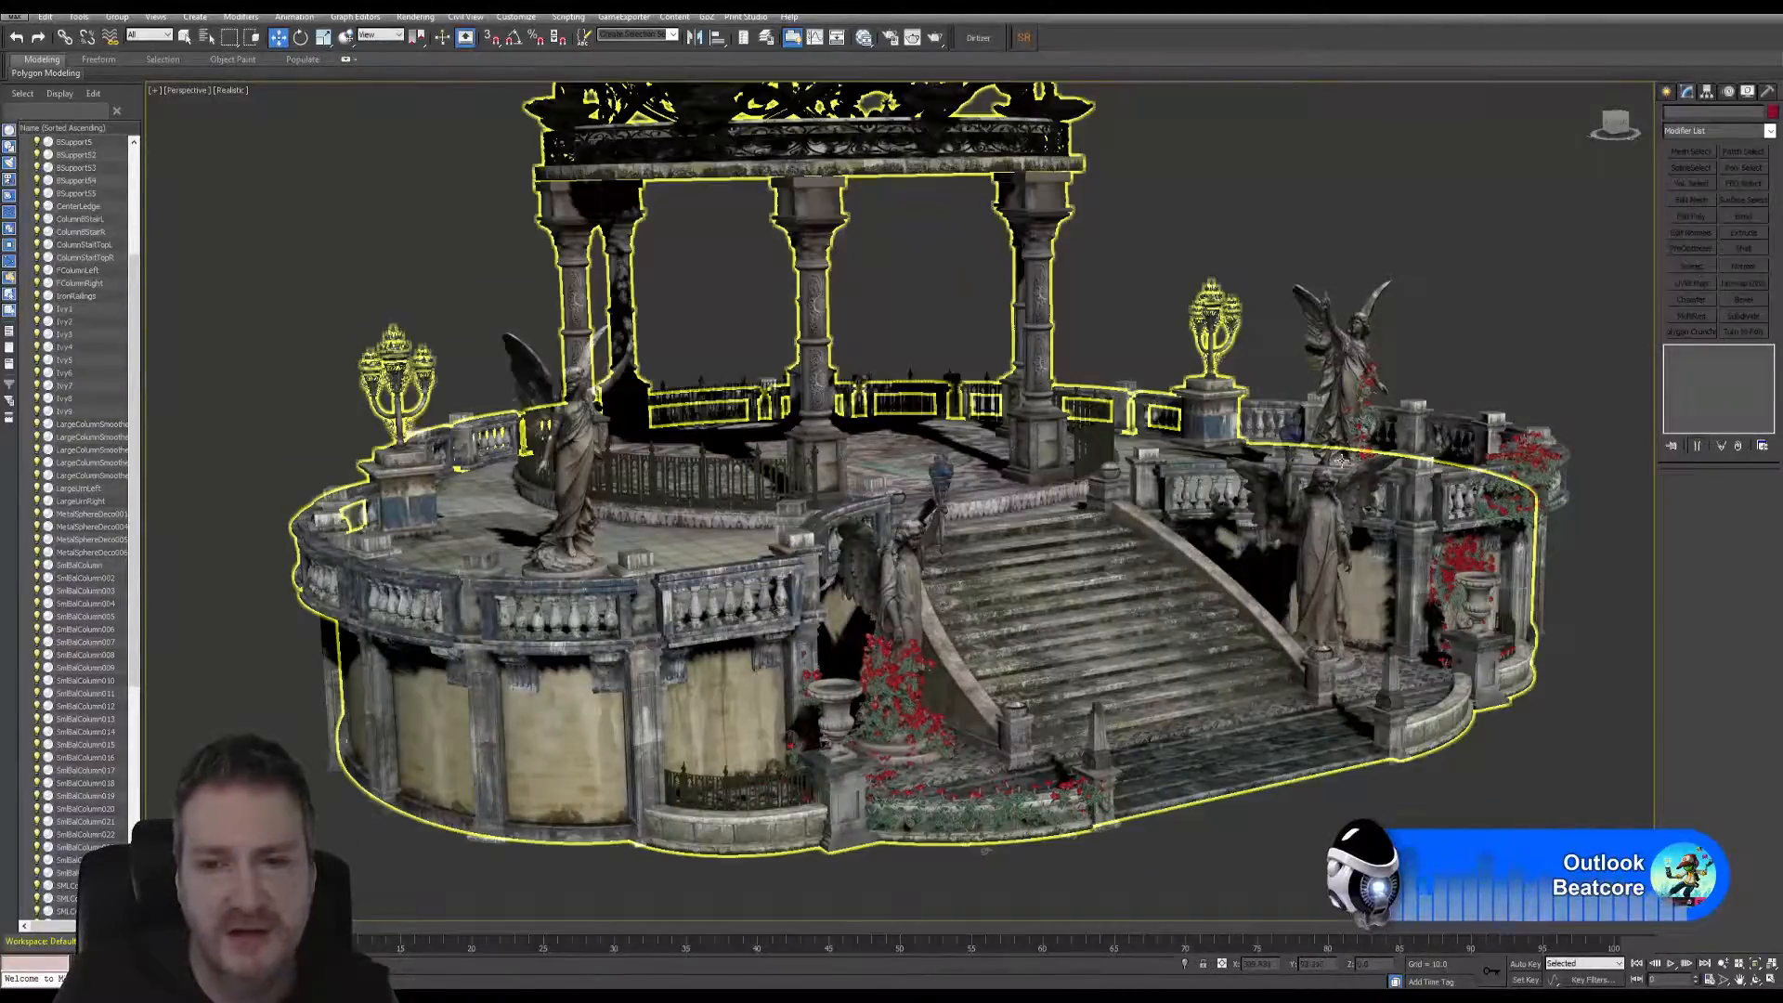
left_click(1421, 477)
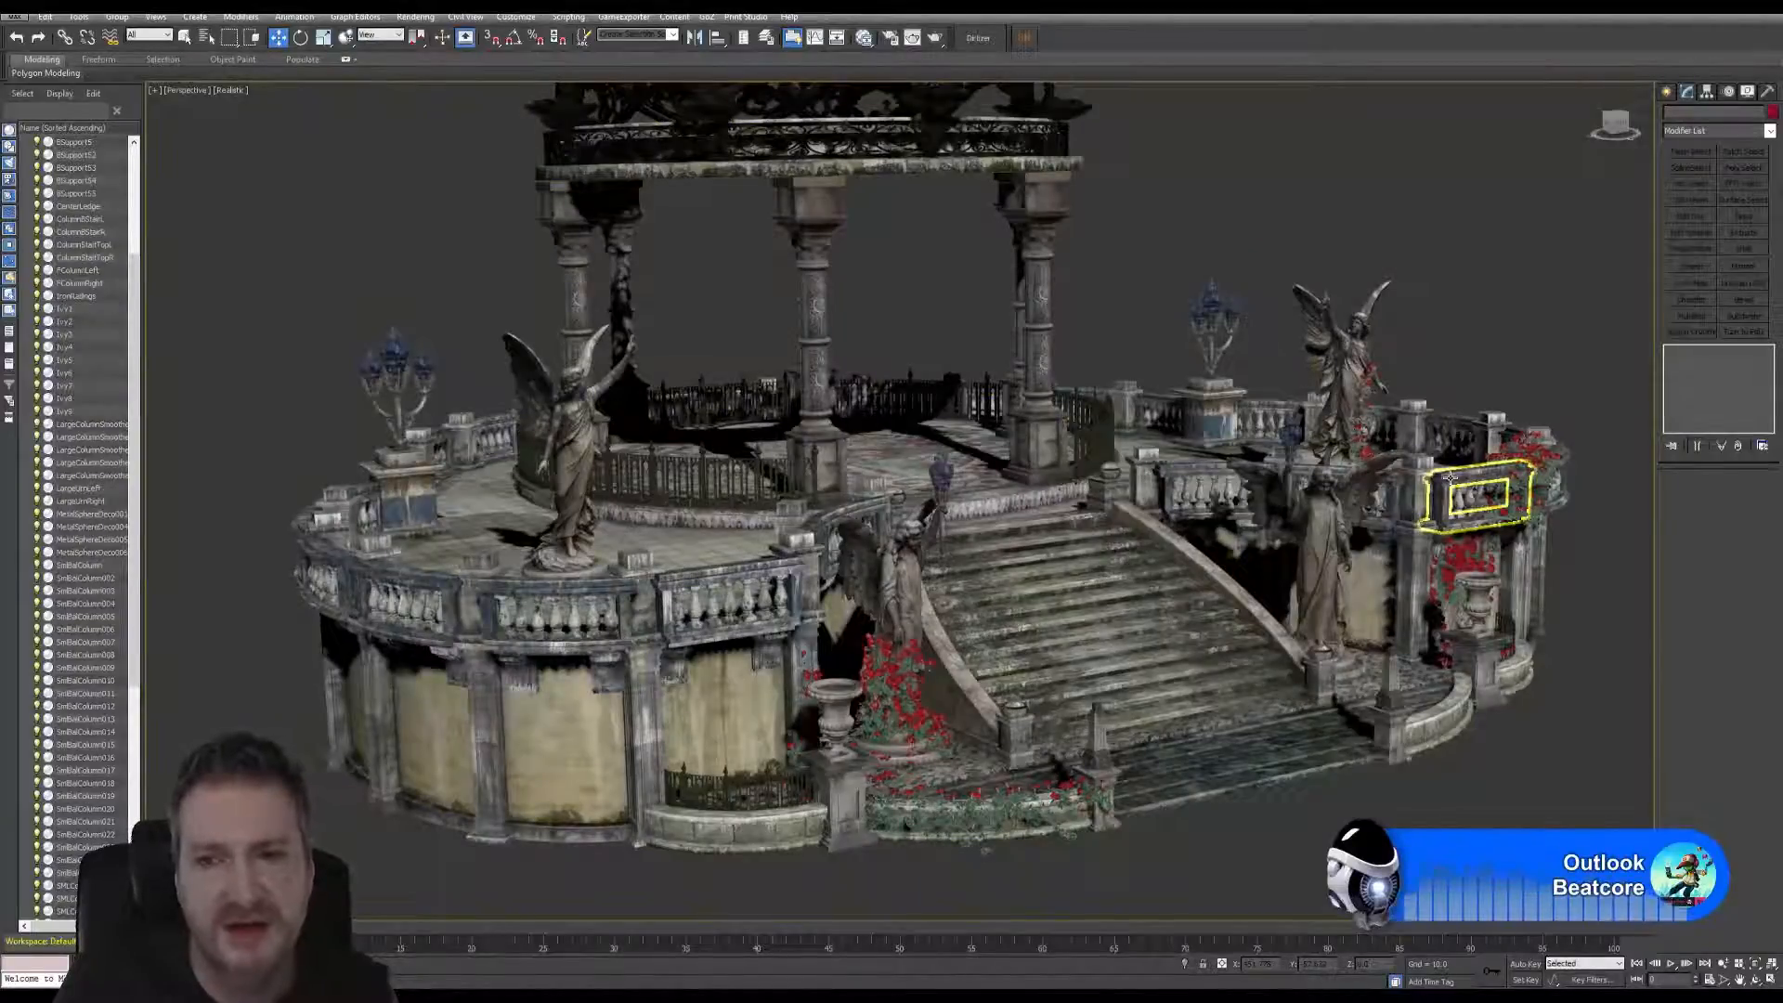
left_click(1561, 454)
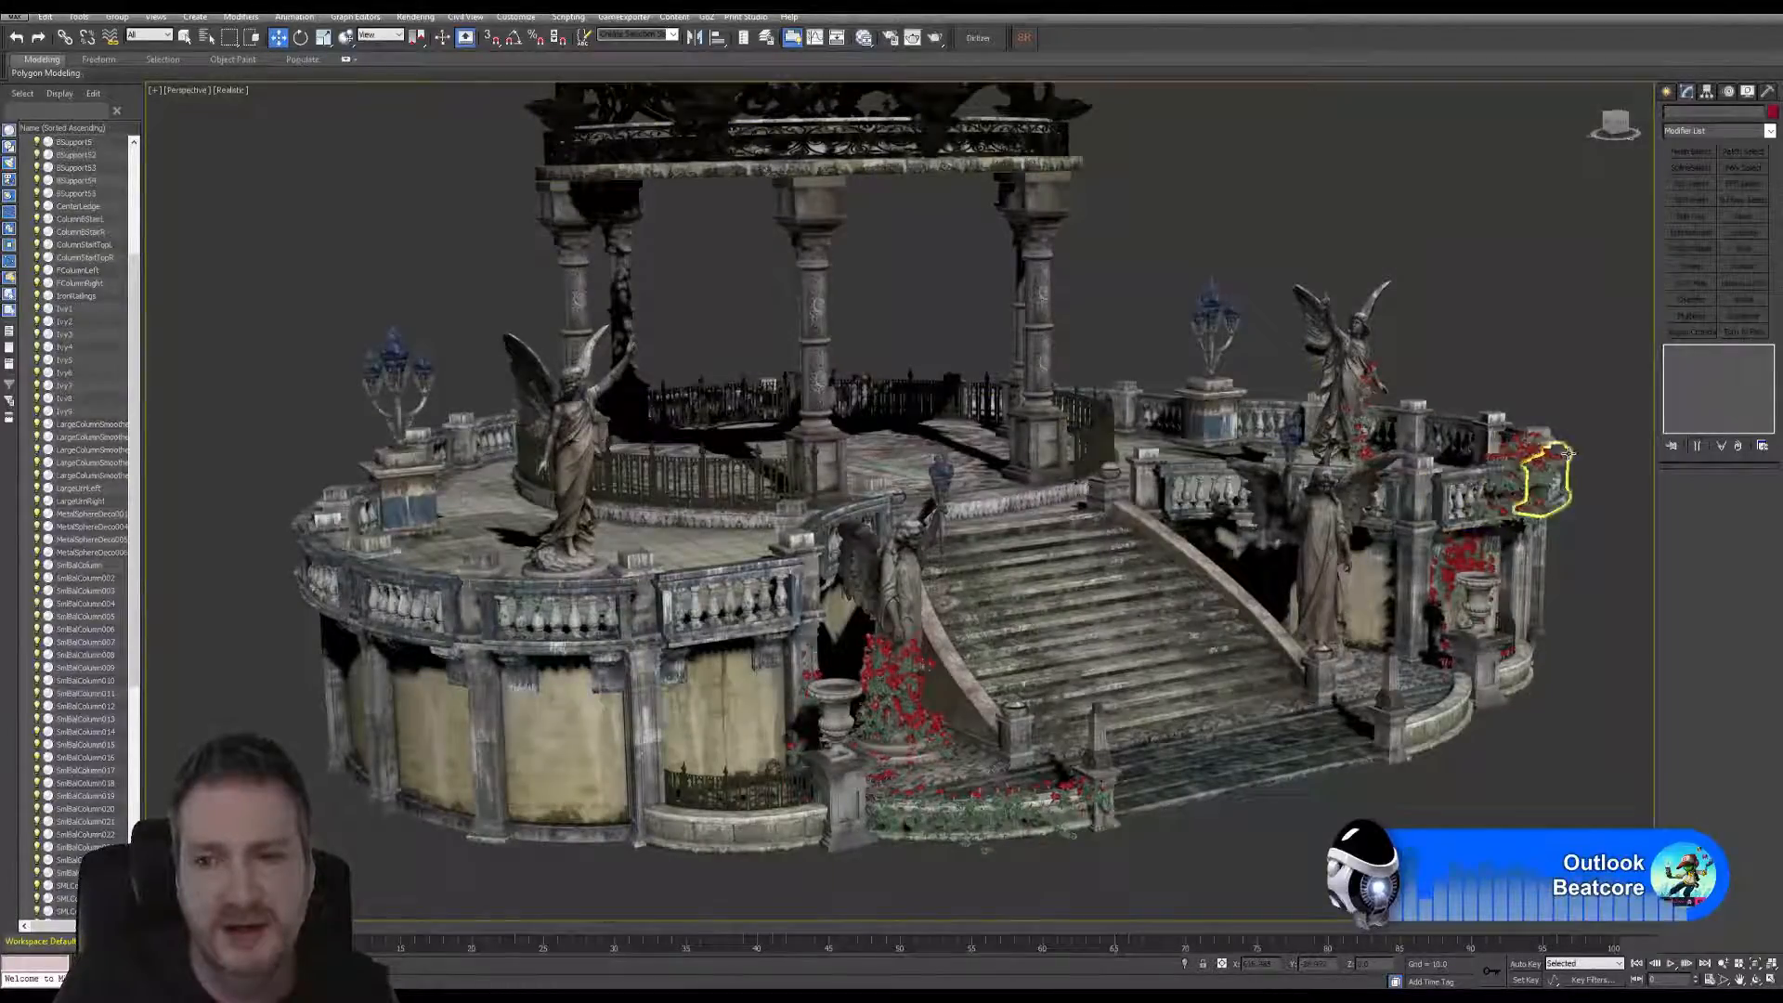
left_click(1515, 435)
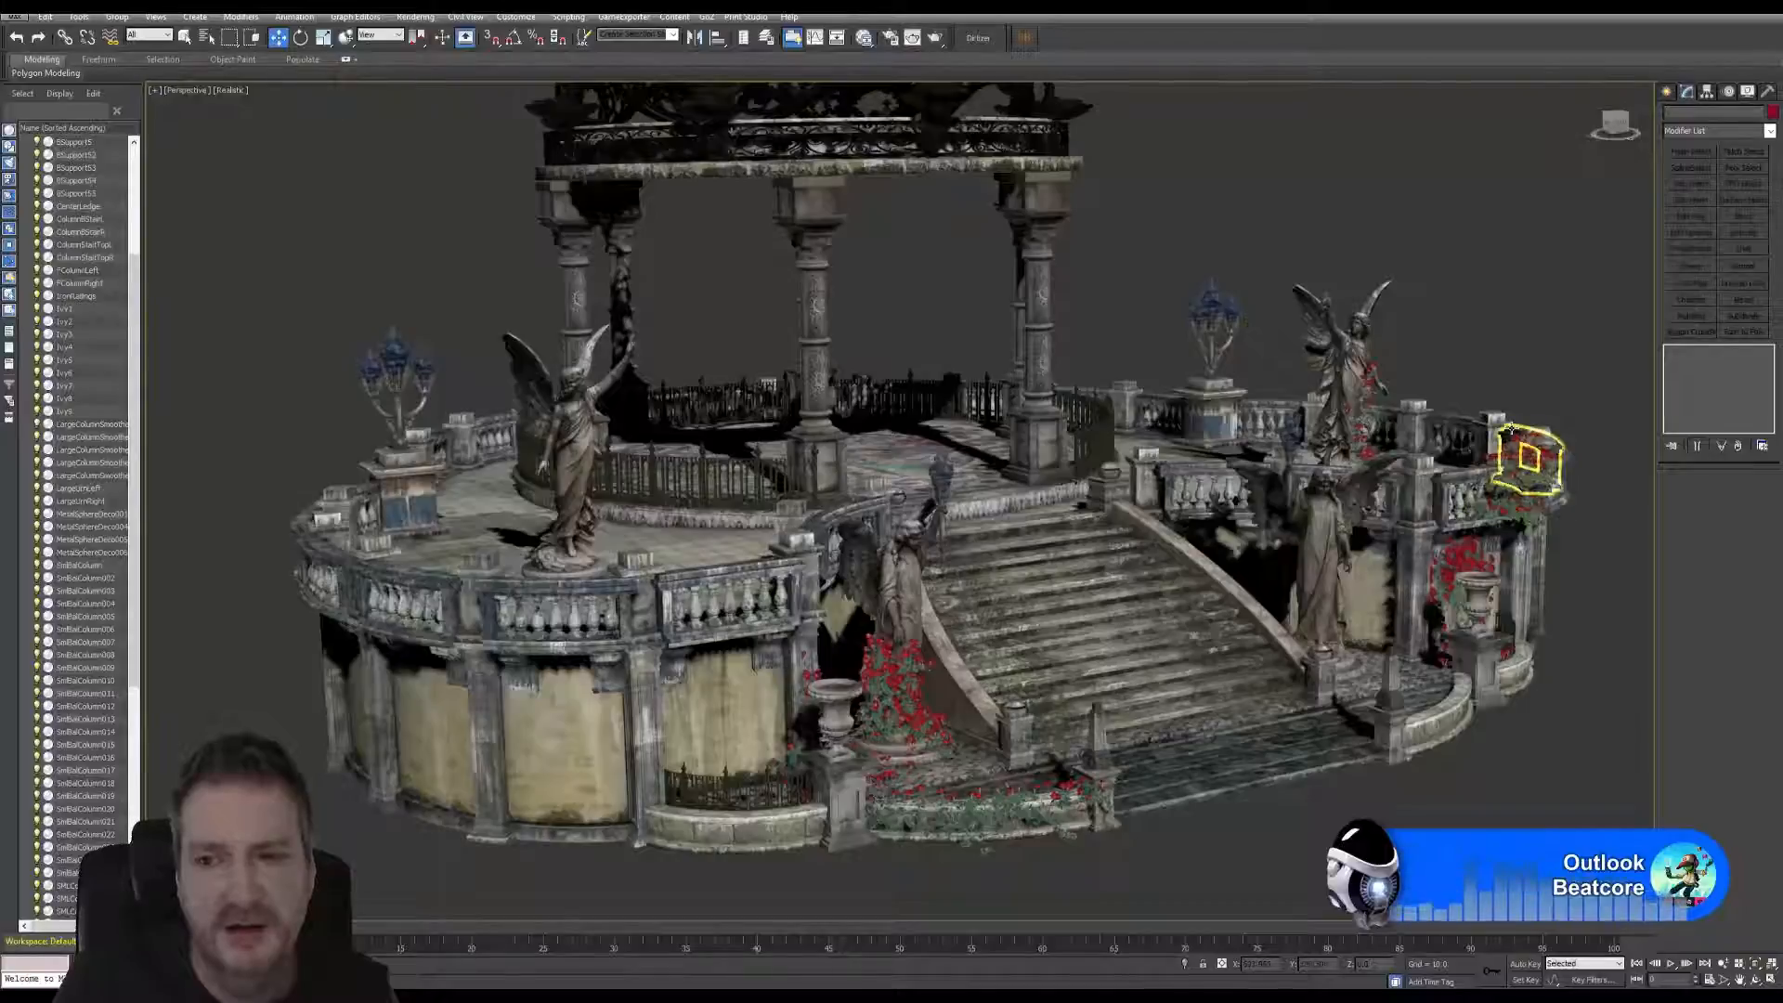
left_click(1460, 436)
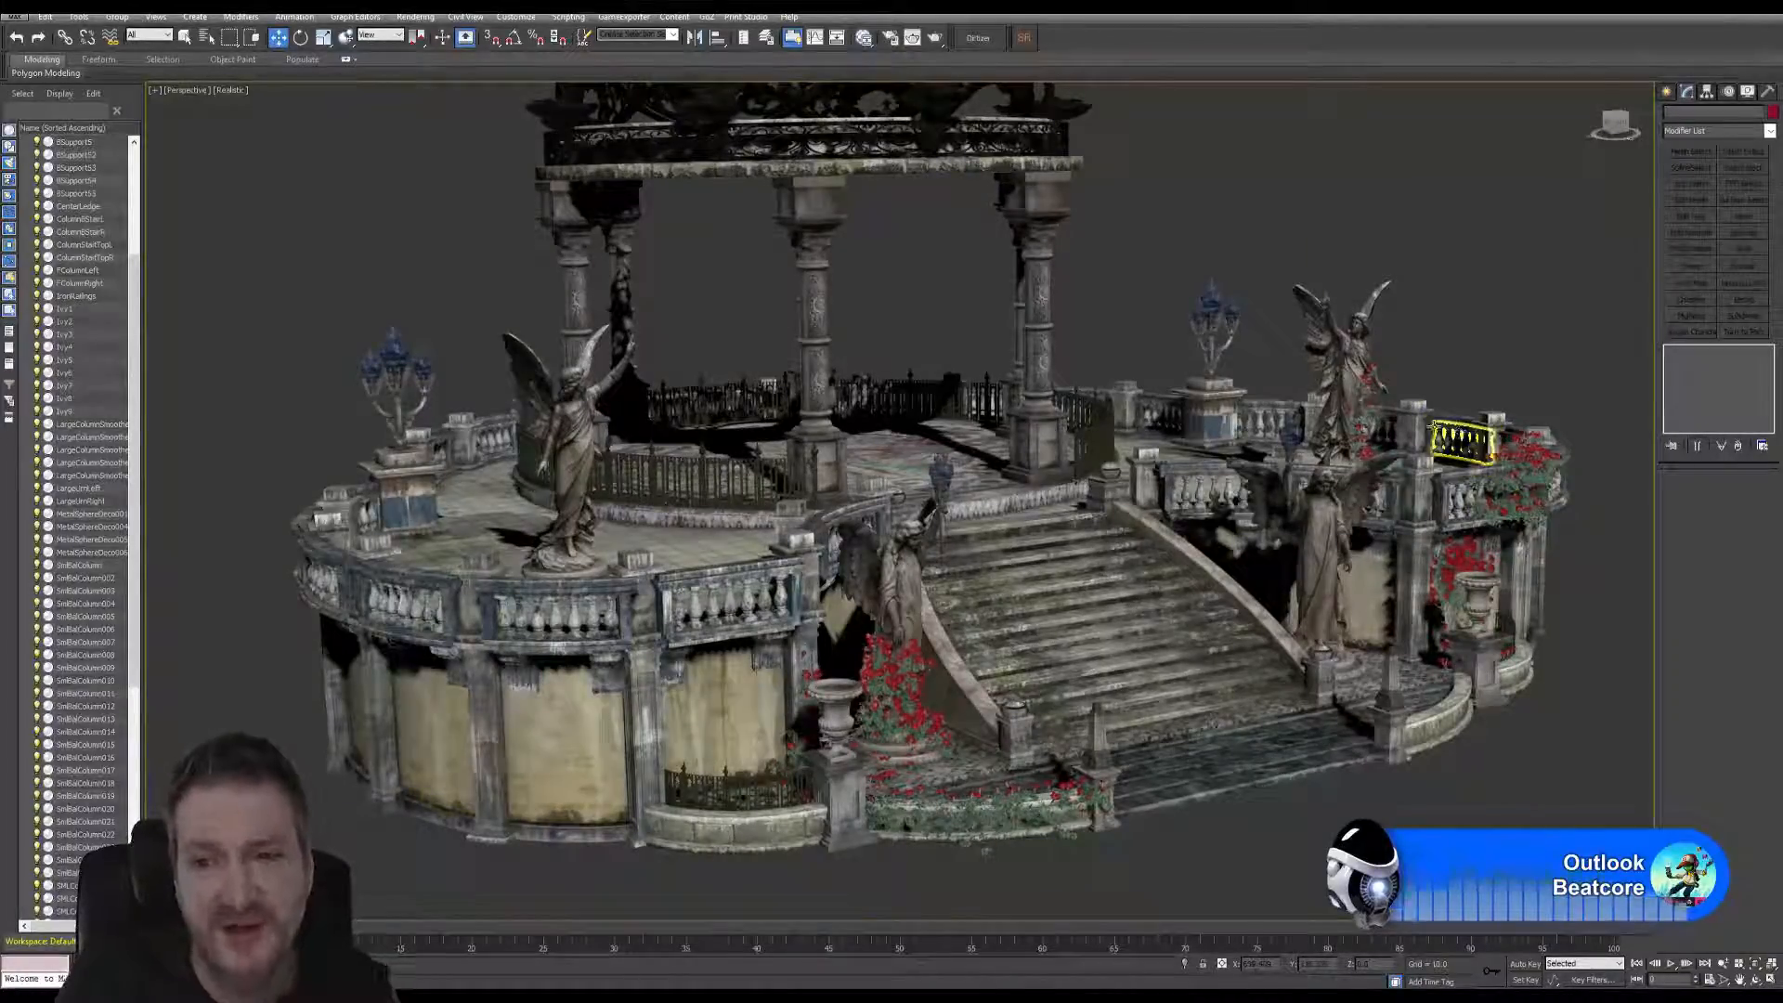
left_click(1329, 397)
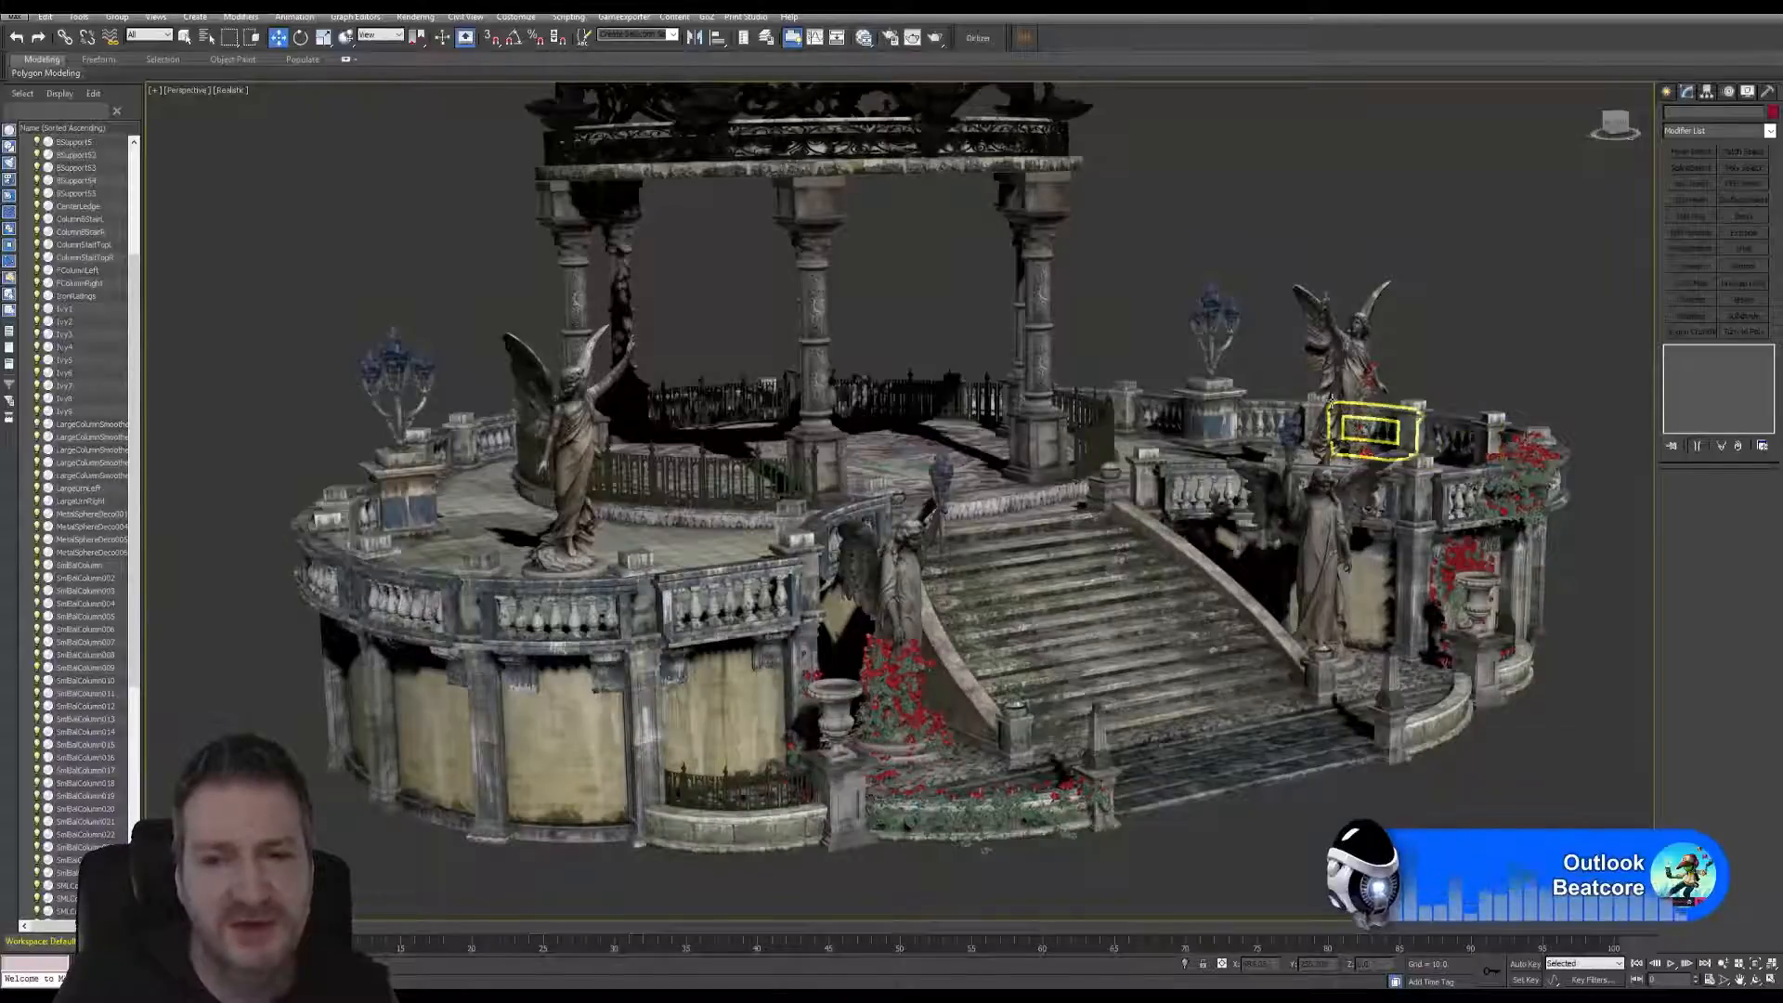
left_click(1280, 403)
left_click(1174, 398)
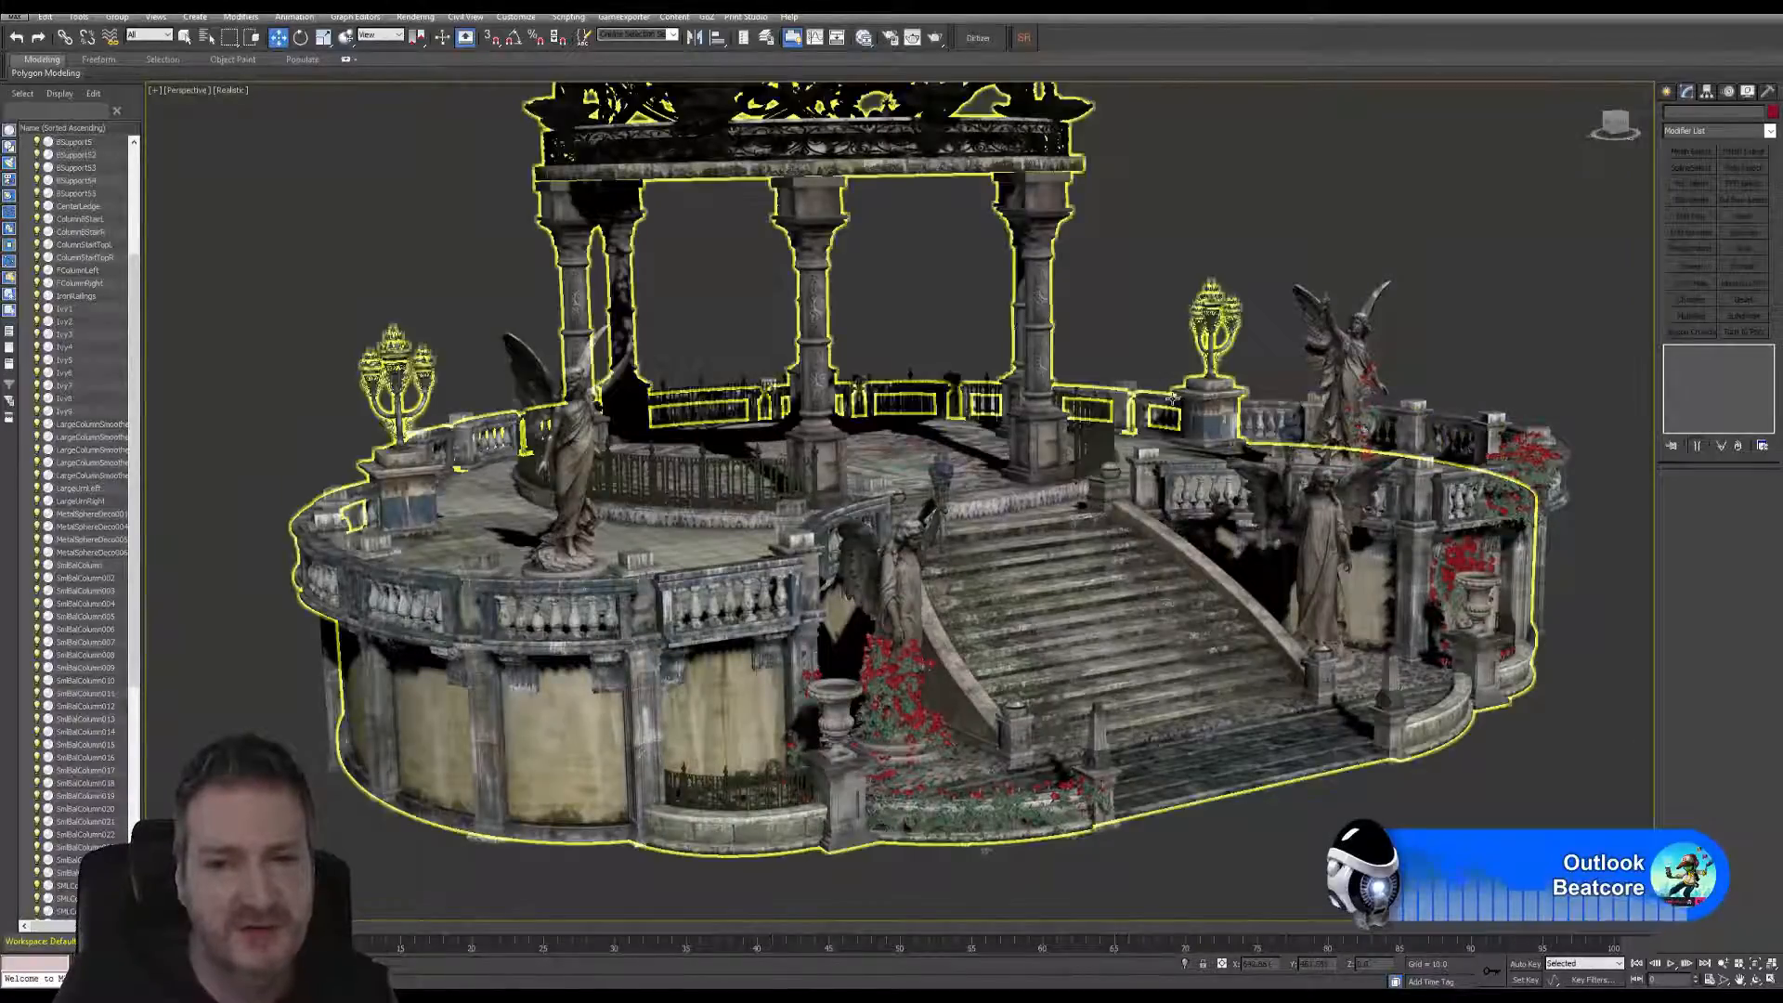
left_click(1149, 189)
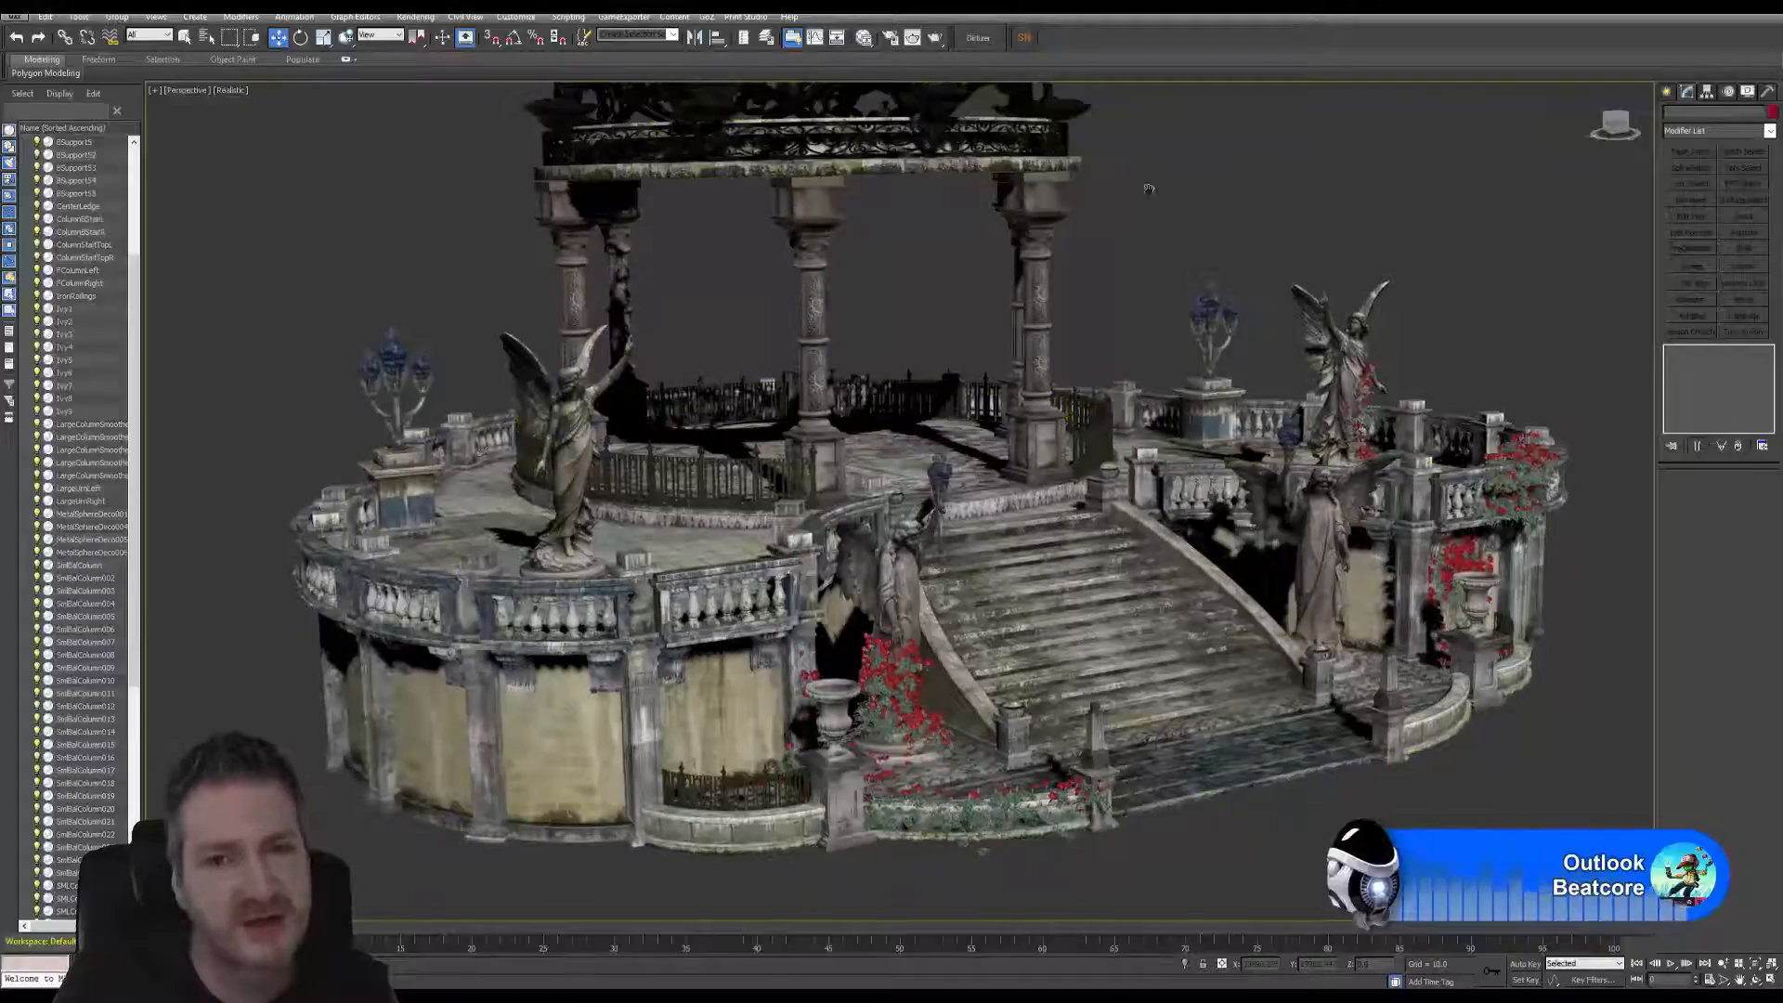
- Examine the small square balustrade pillars on both sides of the staircase and beside the blue lamp pedestals
middle_click_drag(1149, 188, 1031, 436, "alt")
scroll(1150, 275, "up", 4)
left_click(1019, 546)
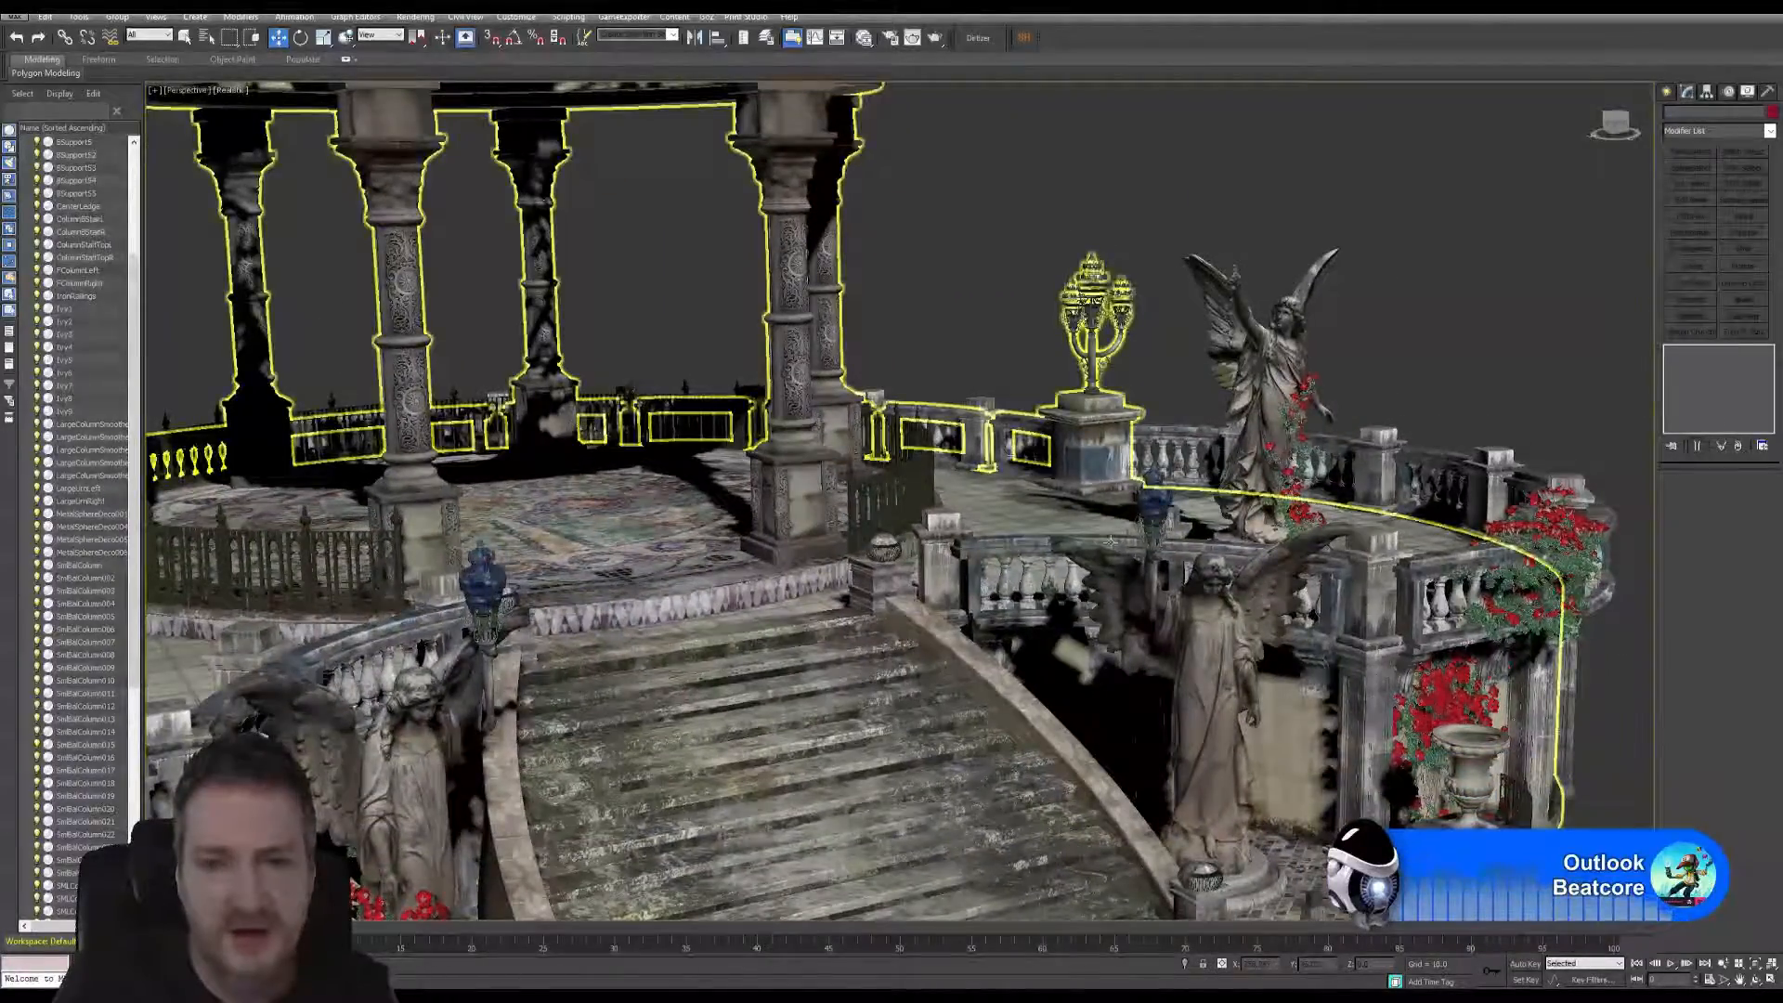
left_click(1362, 573)
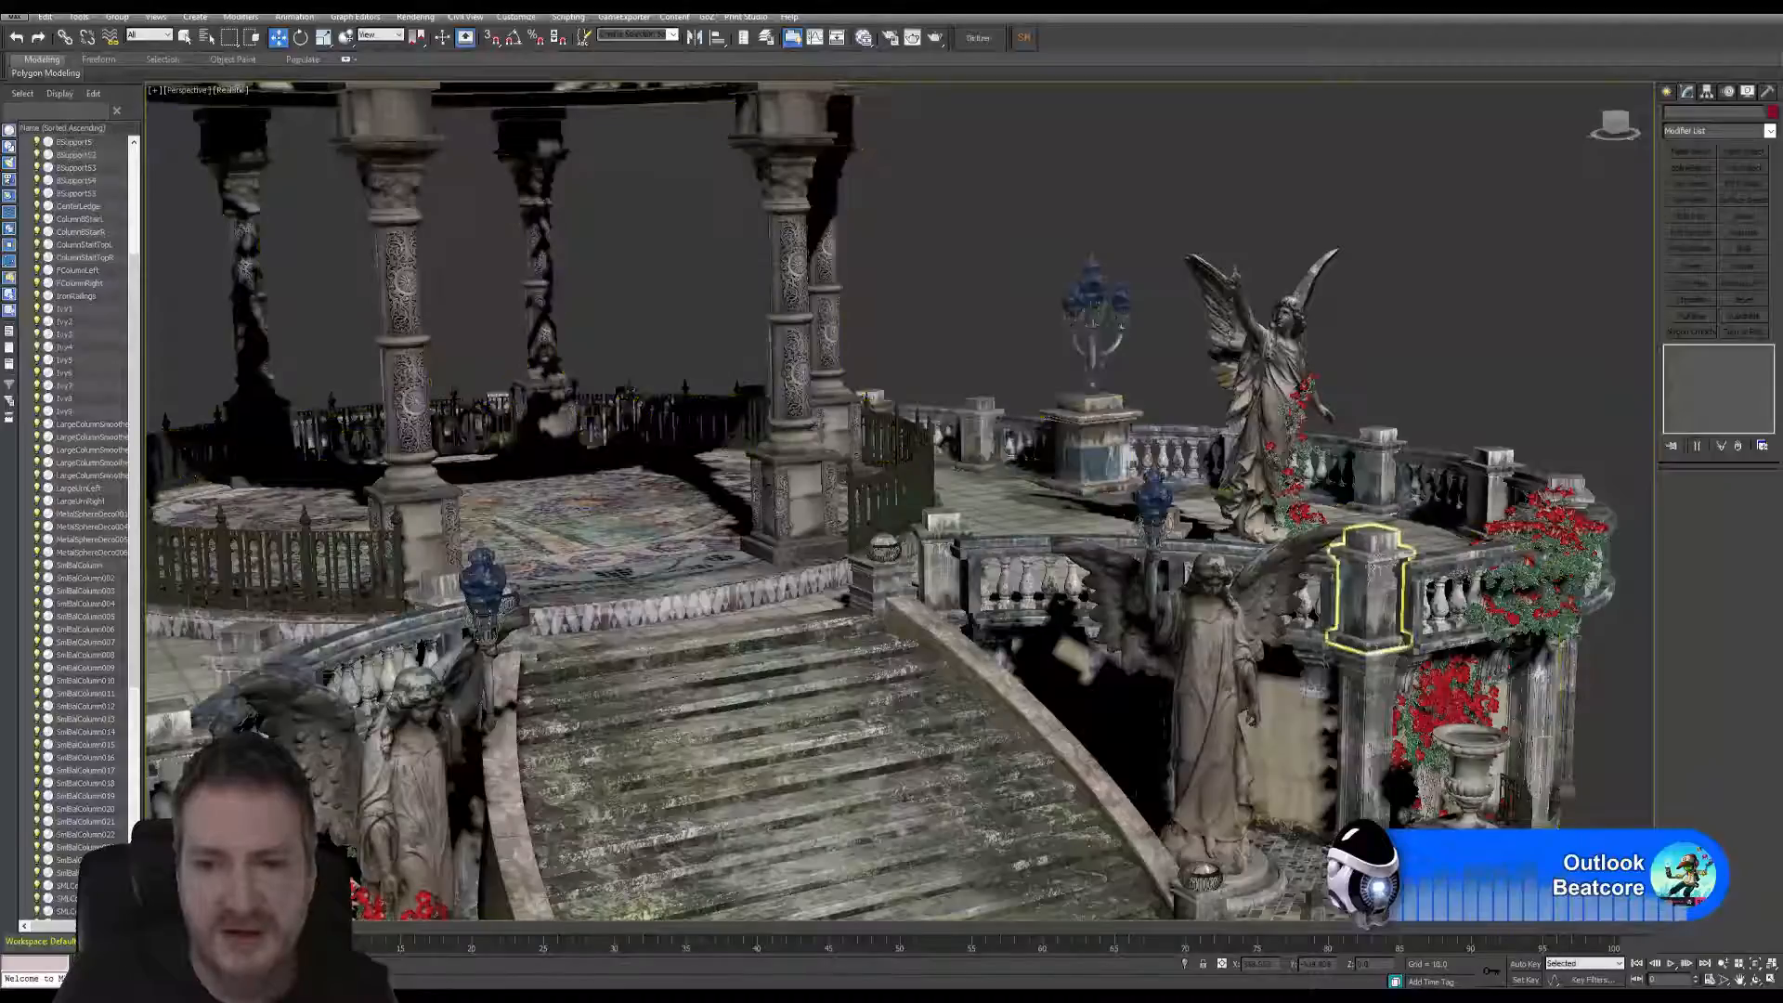
left_click(1483, 476)
left_click(1563, 482)
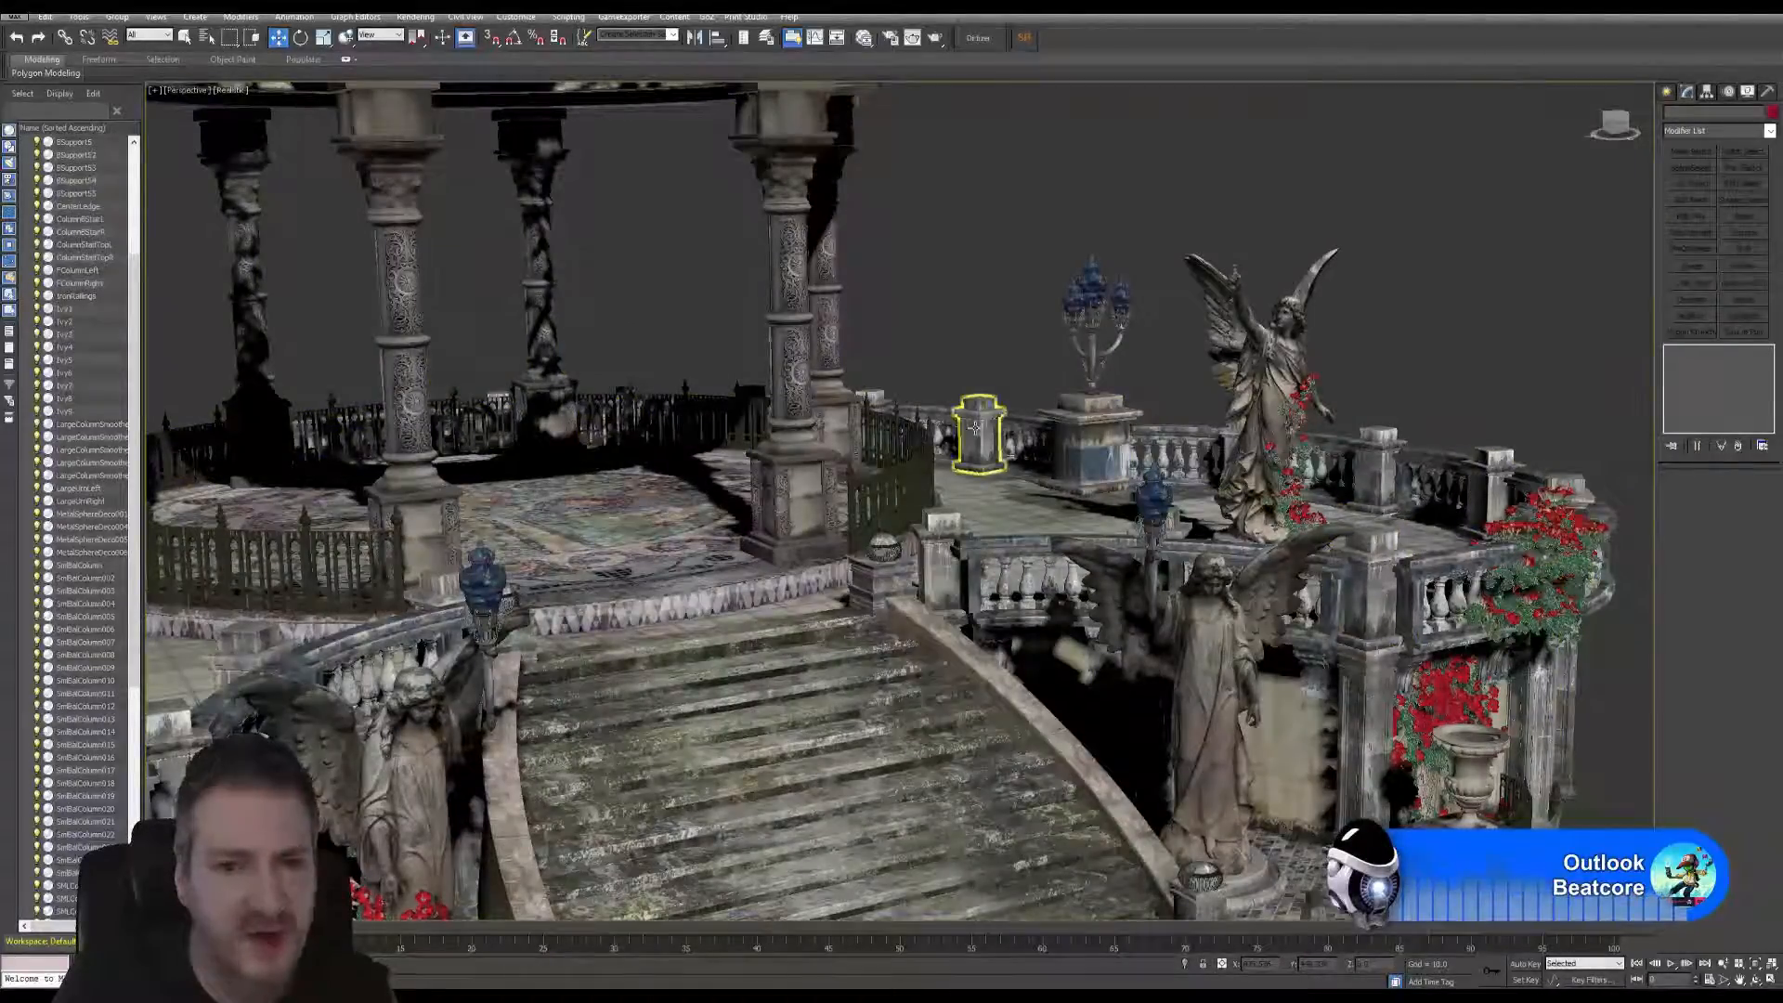
middle_click_drag(979, 408, 703, 635, "alt")
left_click(645, 641)
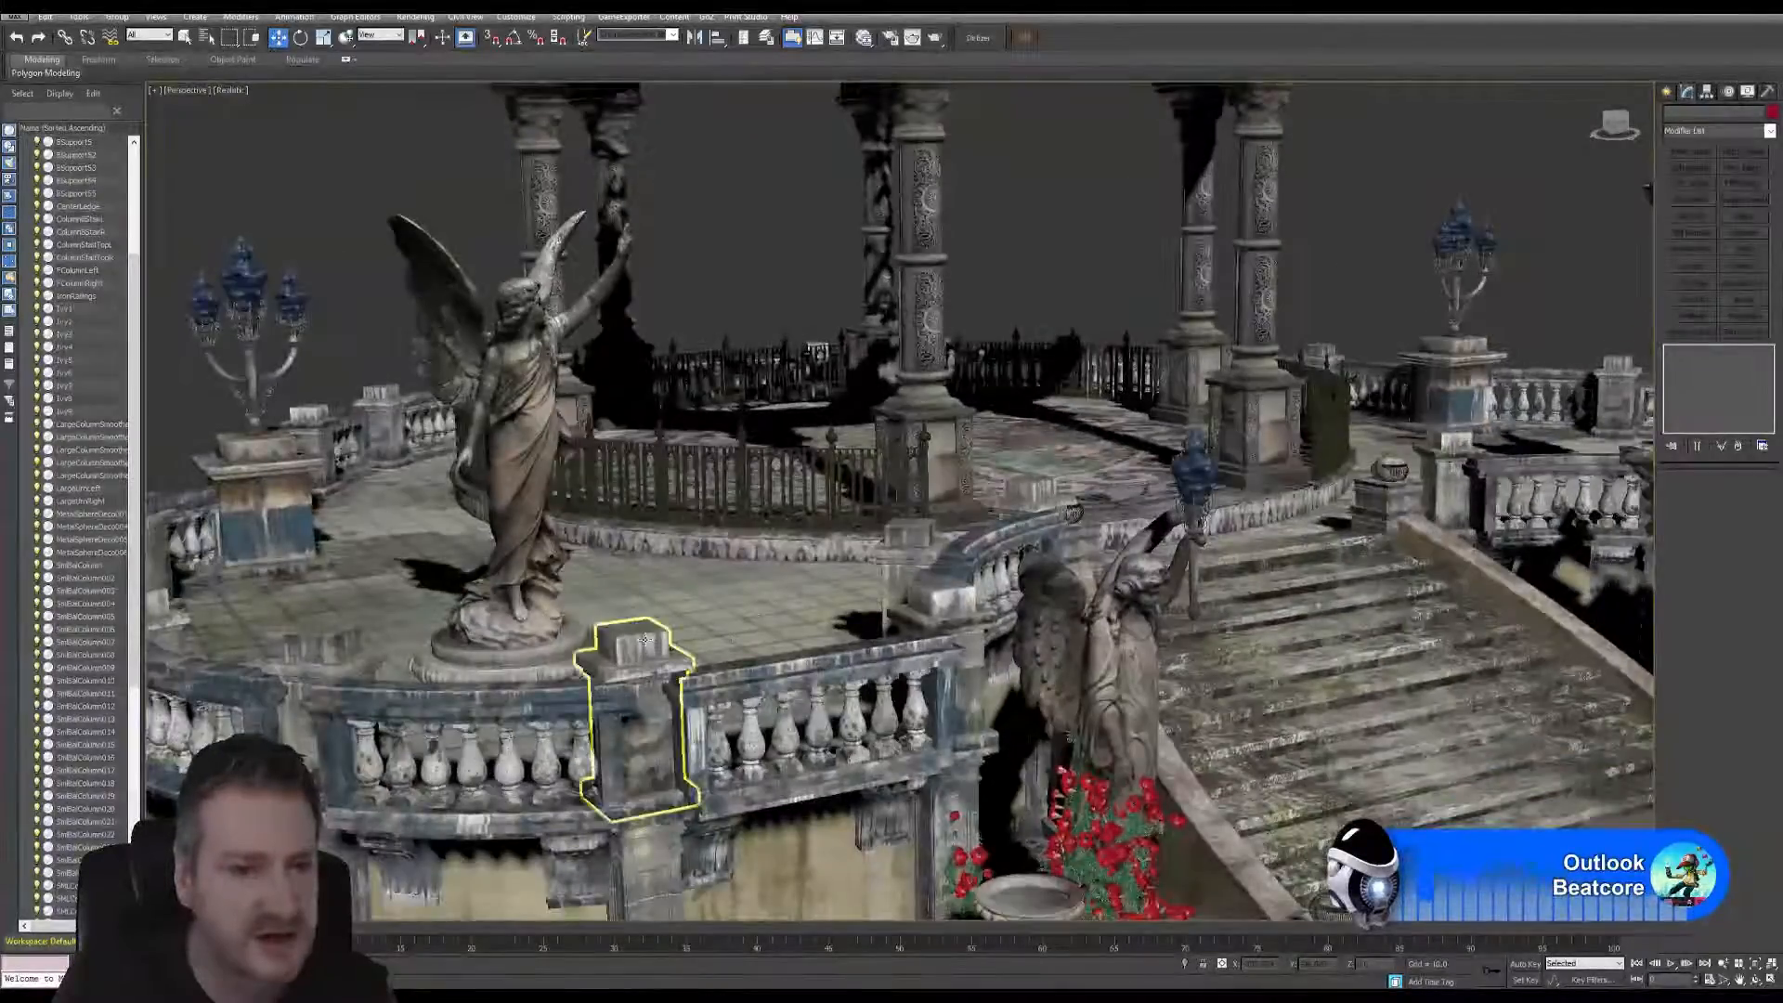
left_click(298, 650)
left_click(908, 613)
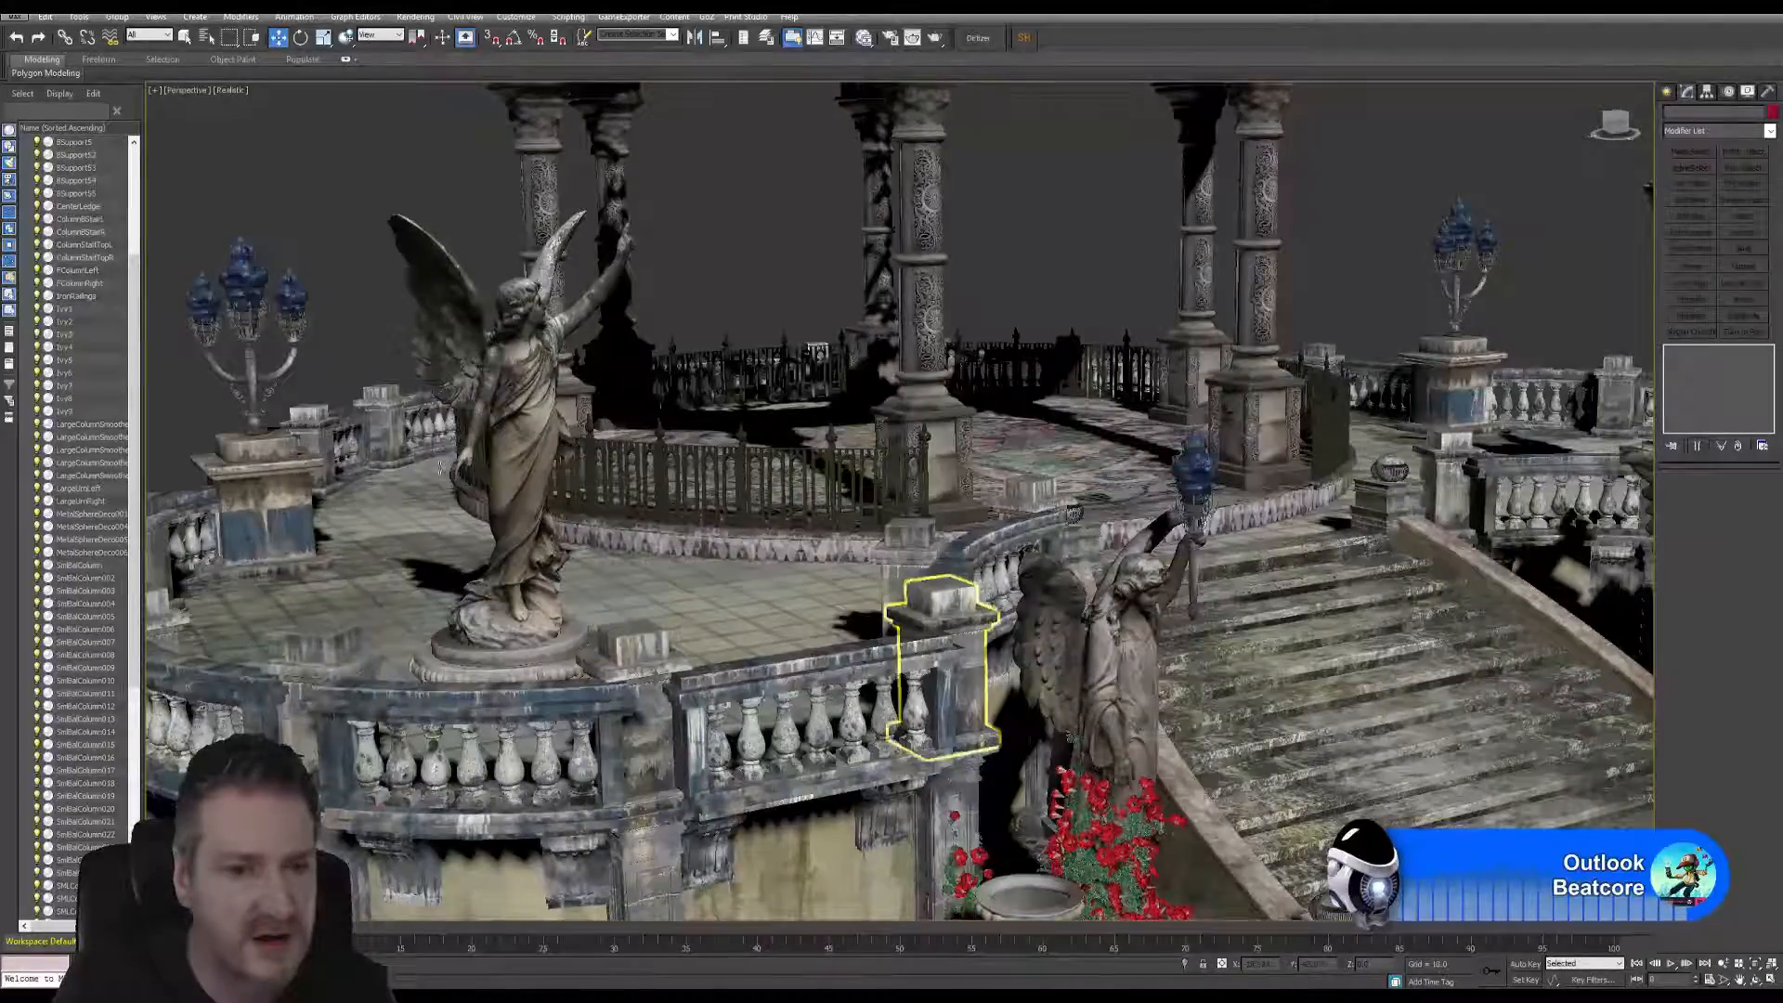
middle_click_drag(441, 469, 620, 478, "alt")
left_click(620, 478)
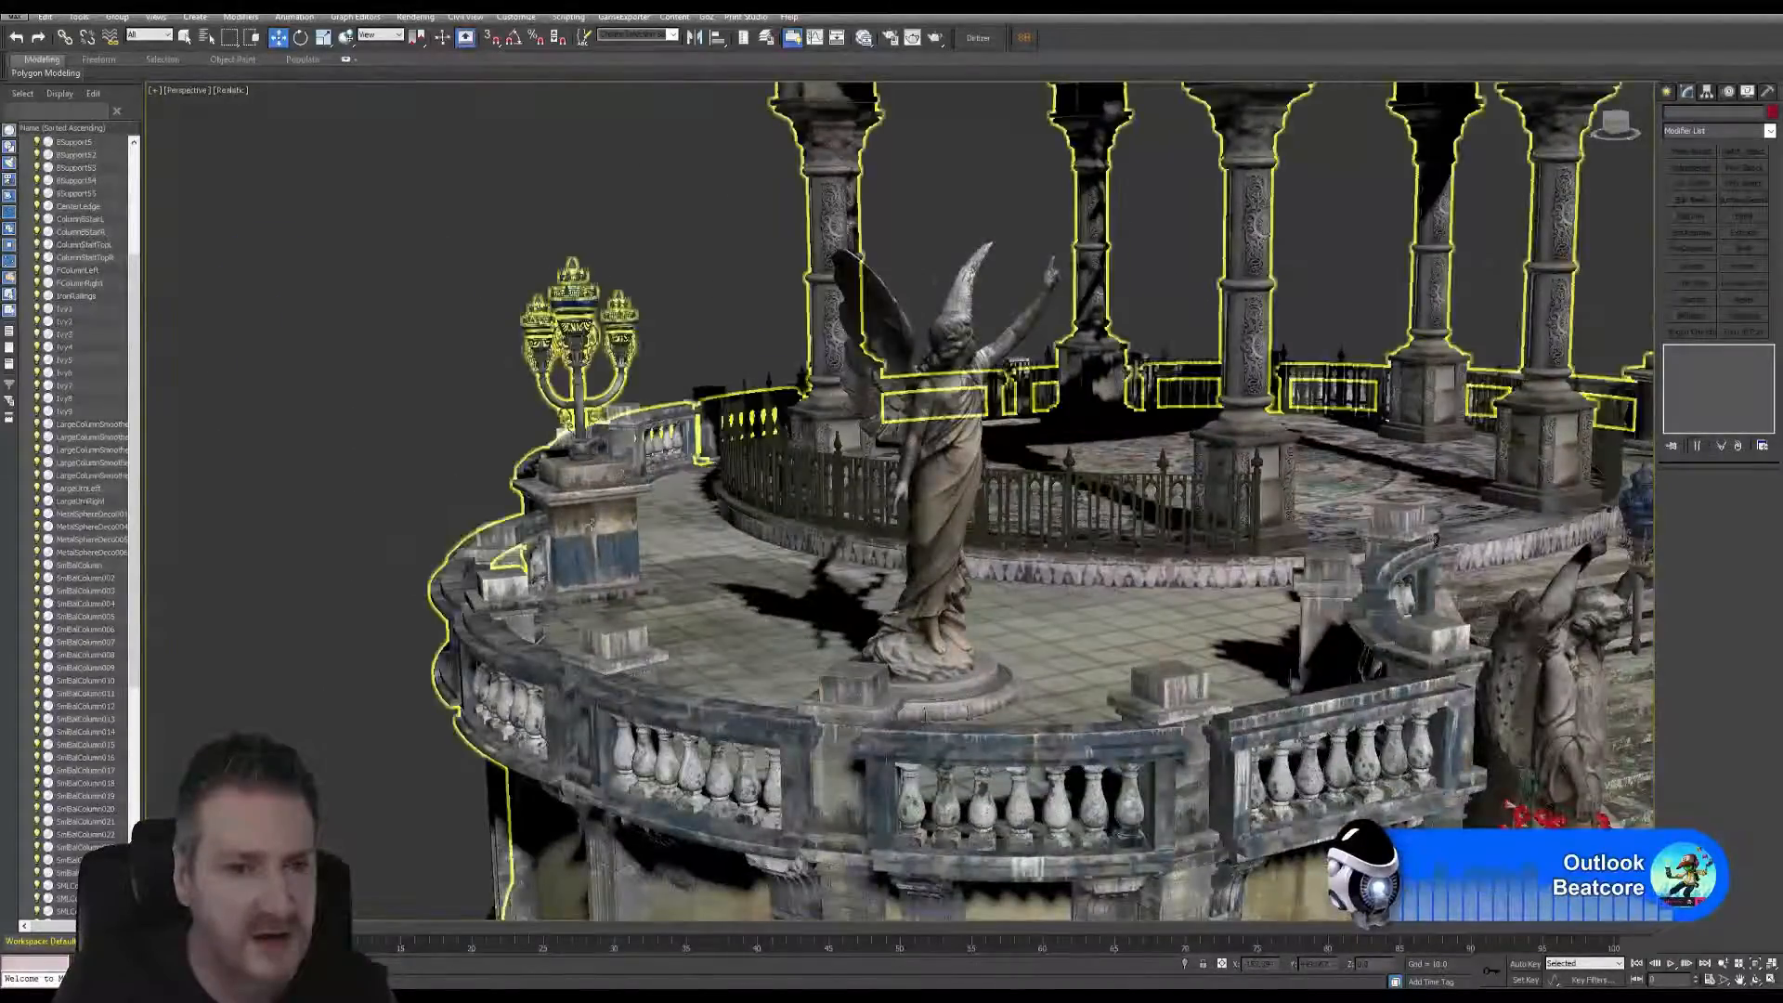
left_click(593, 643)
left_click(509, 588)
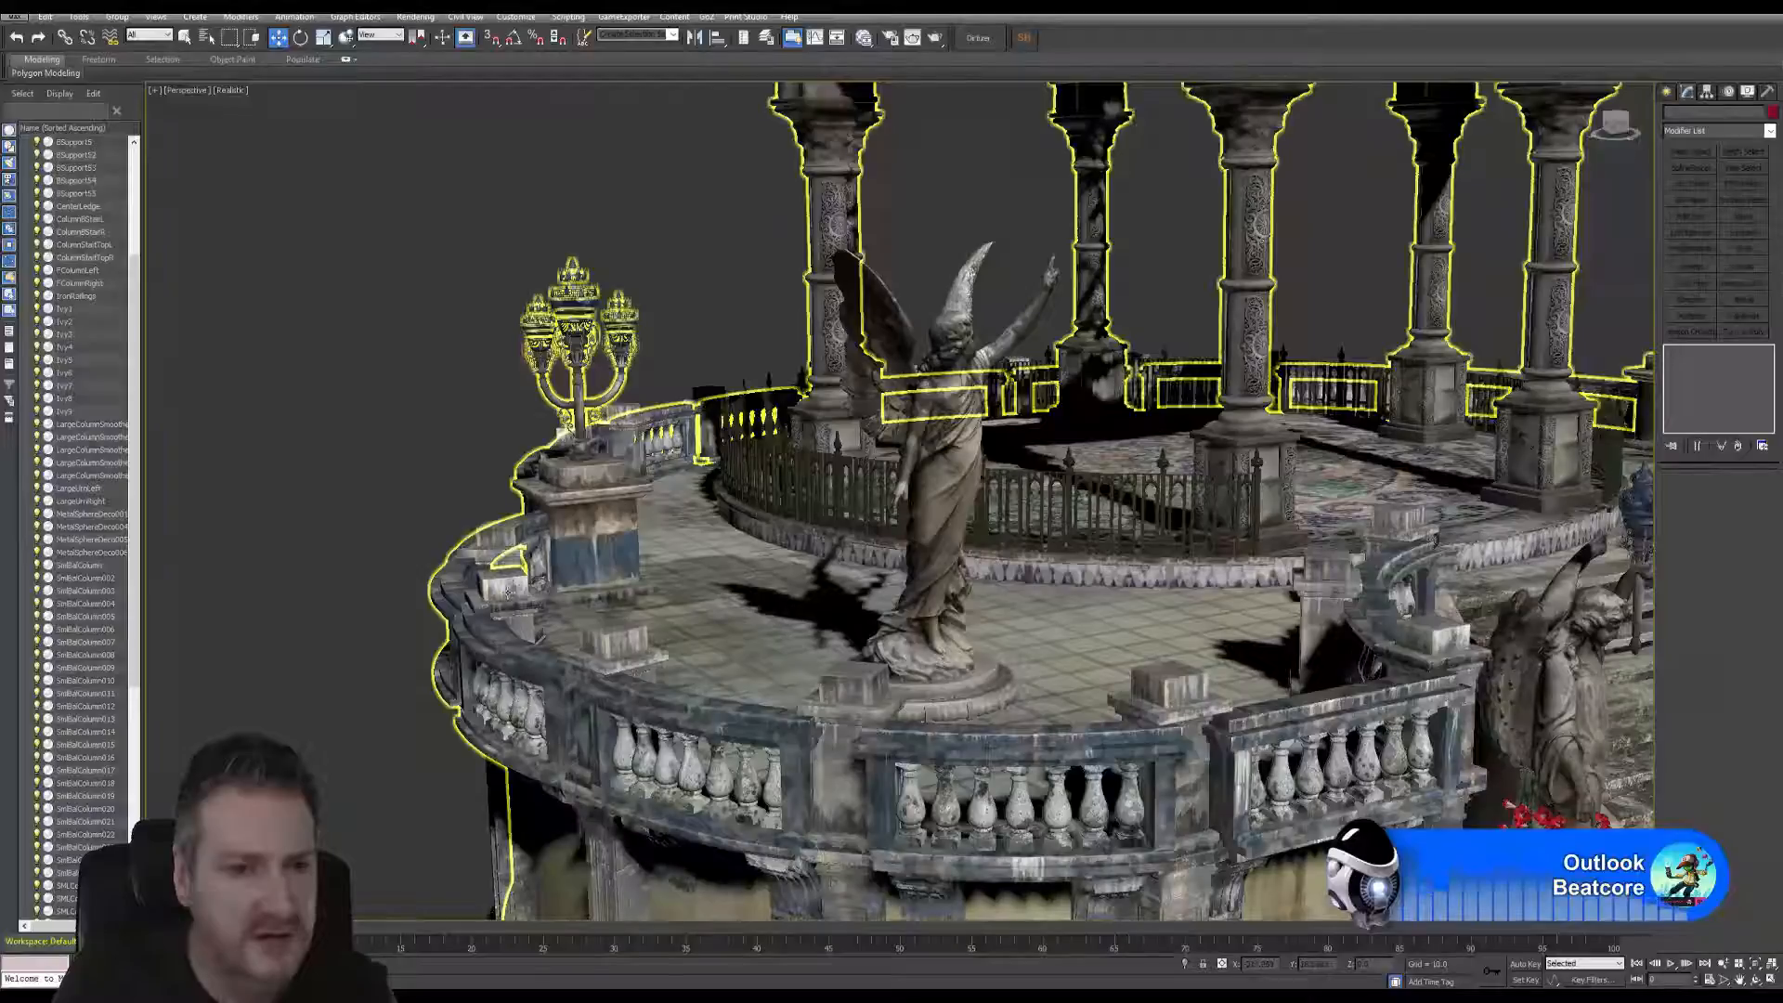
left_click(503, 589)
left_click(499, 609)
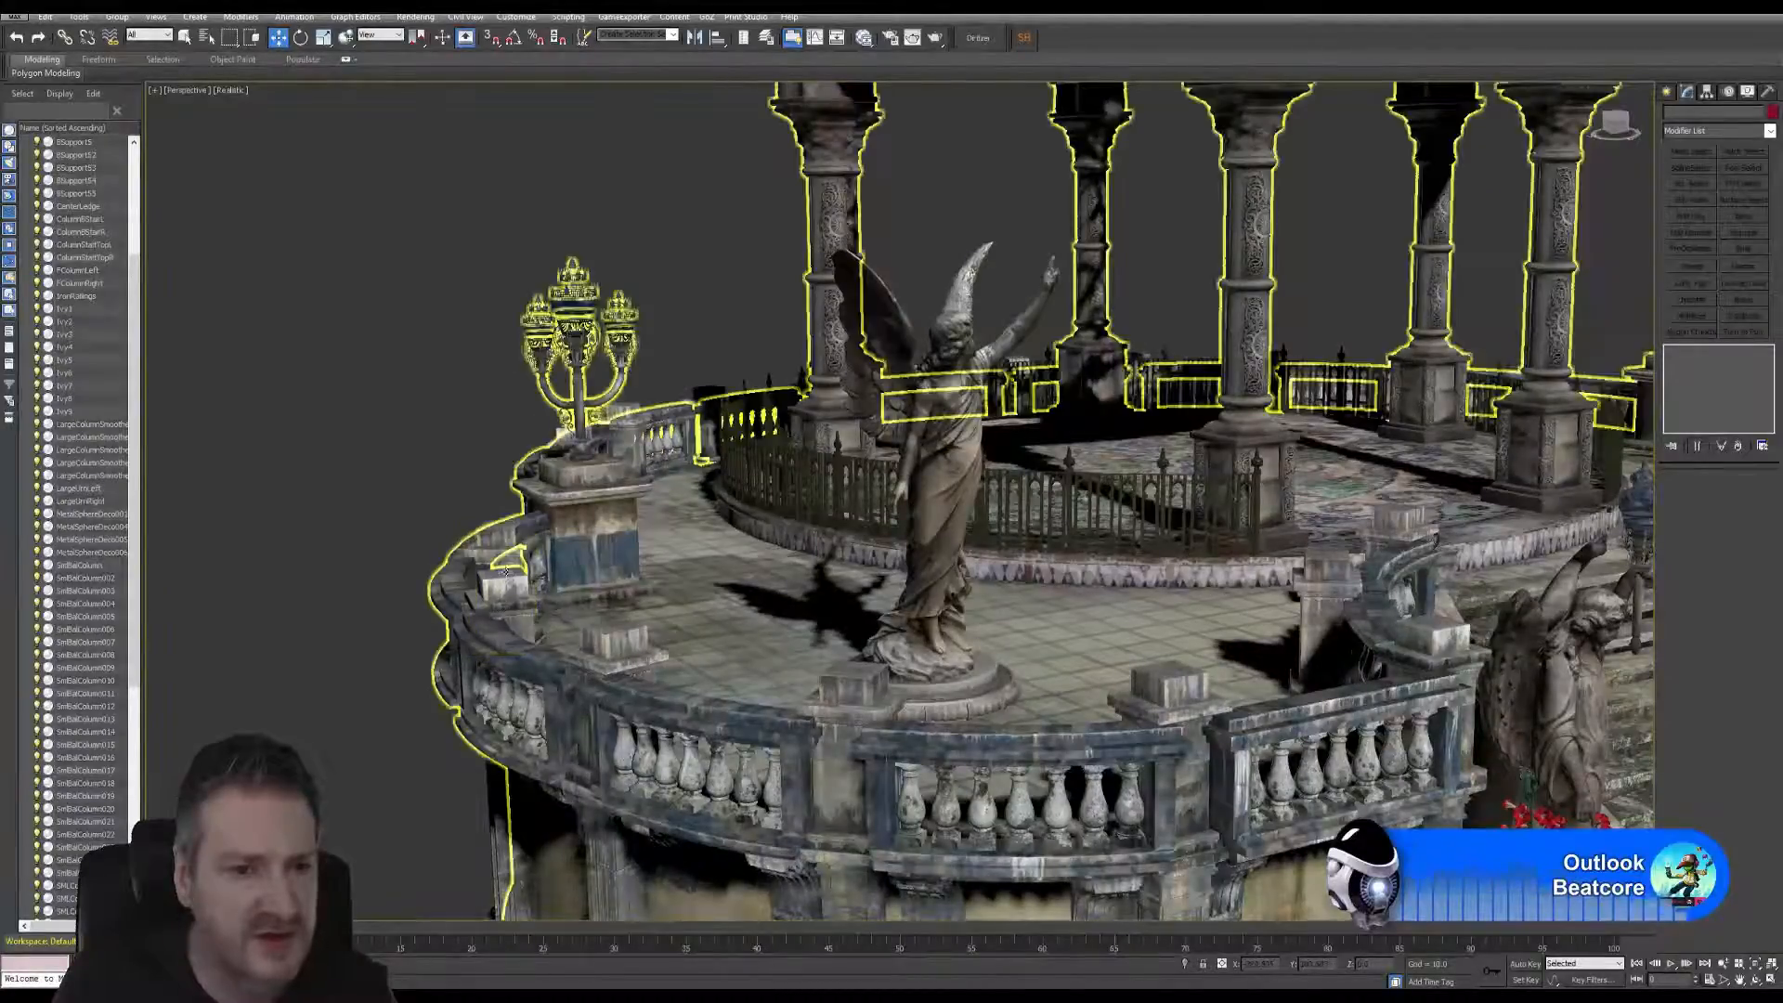
left_click(509, 594)
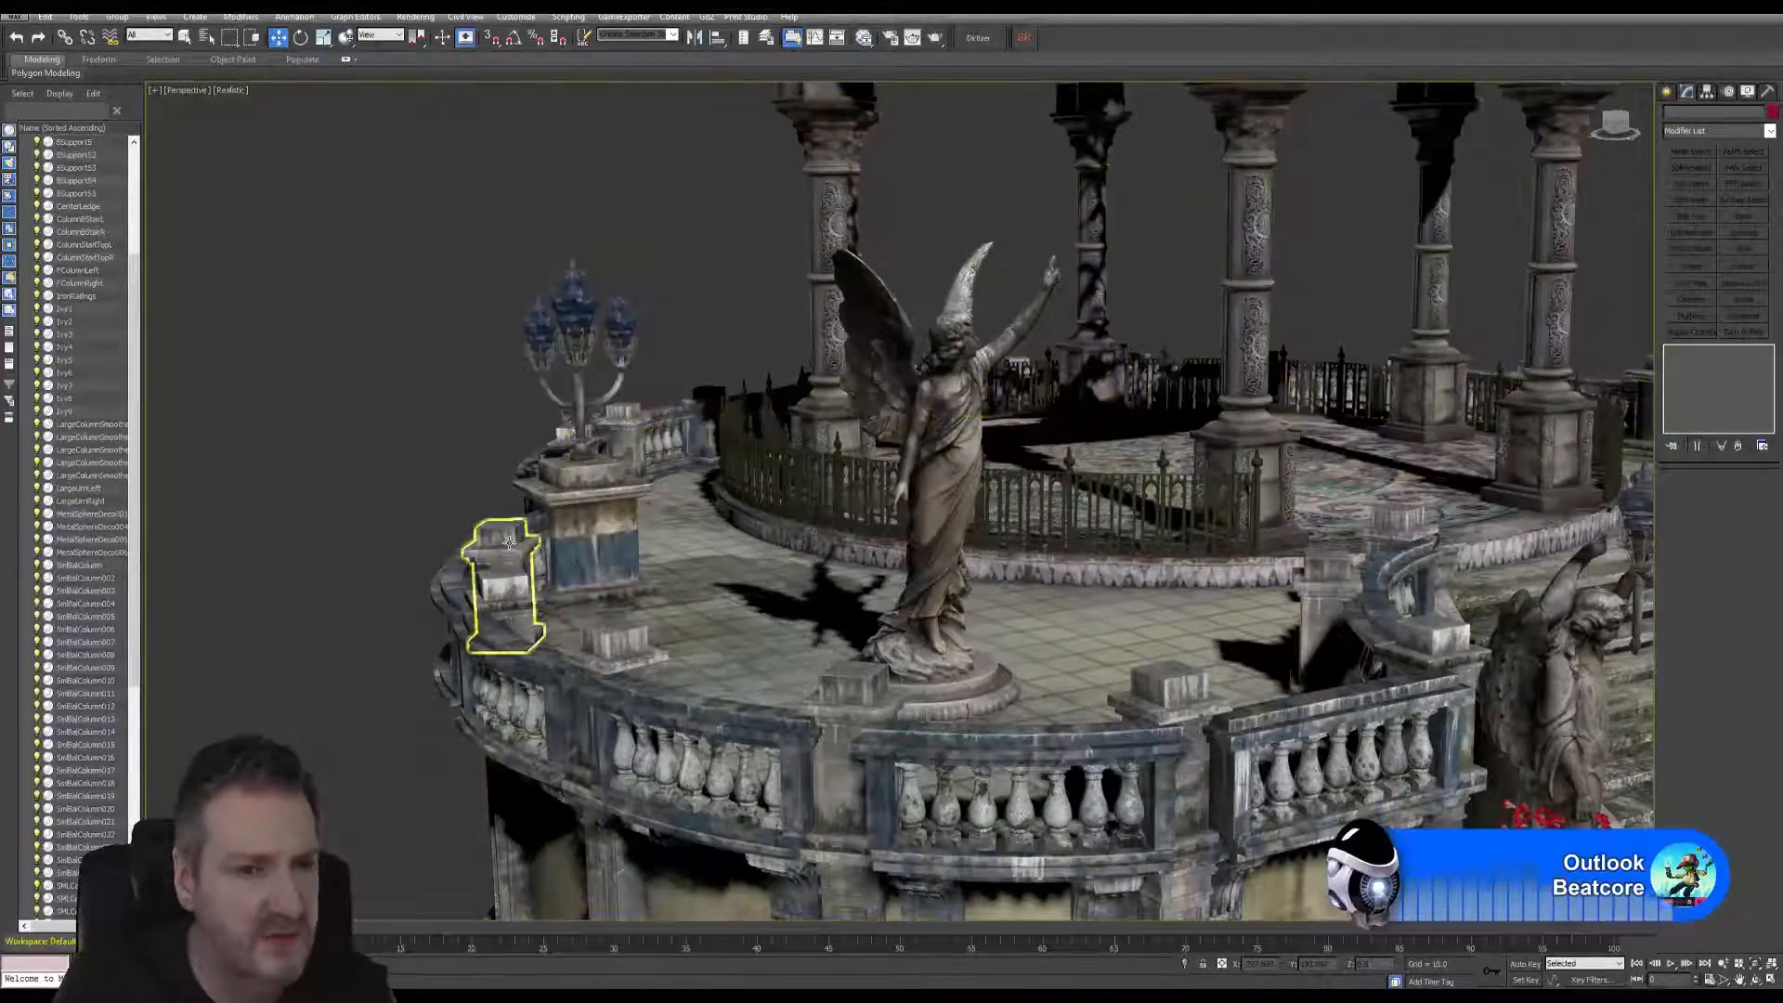
key("ctrl+d")
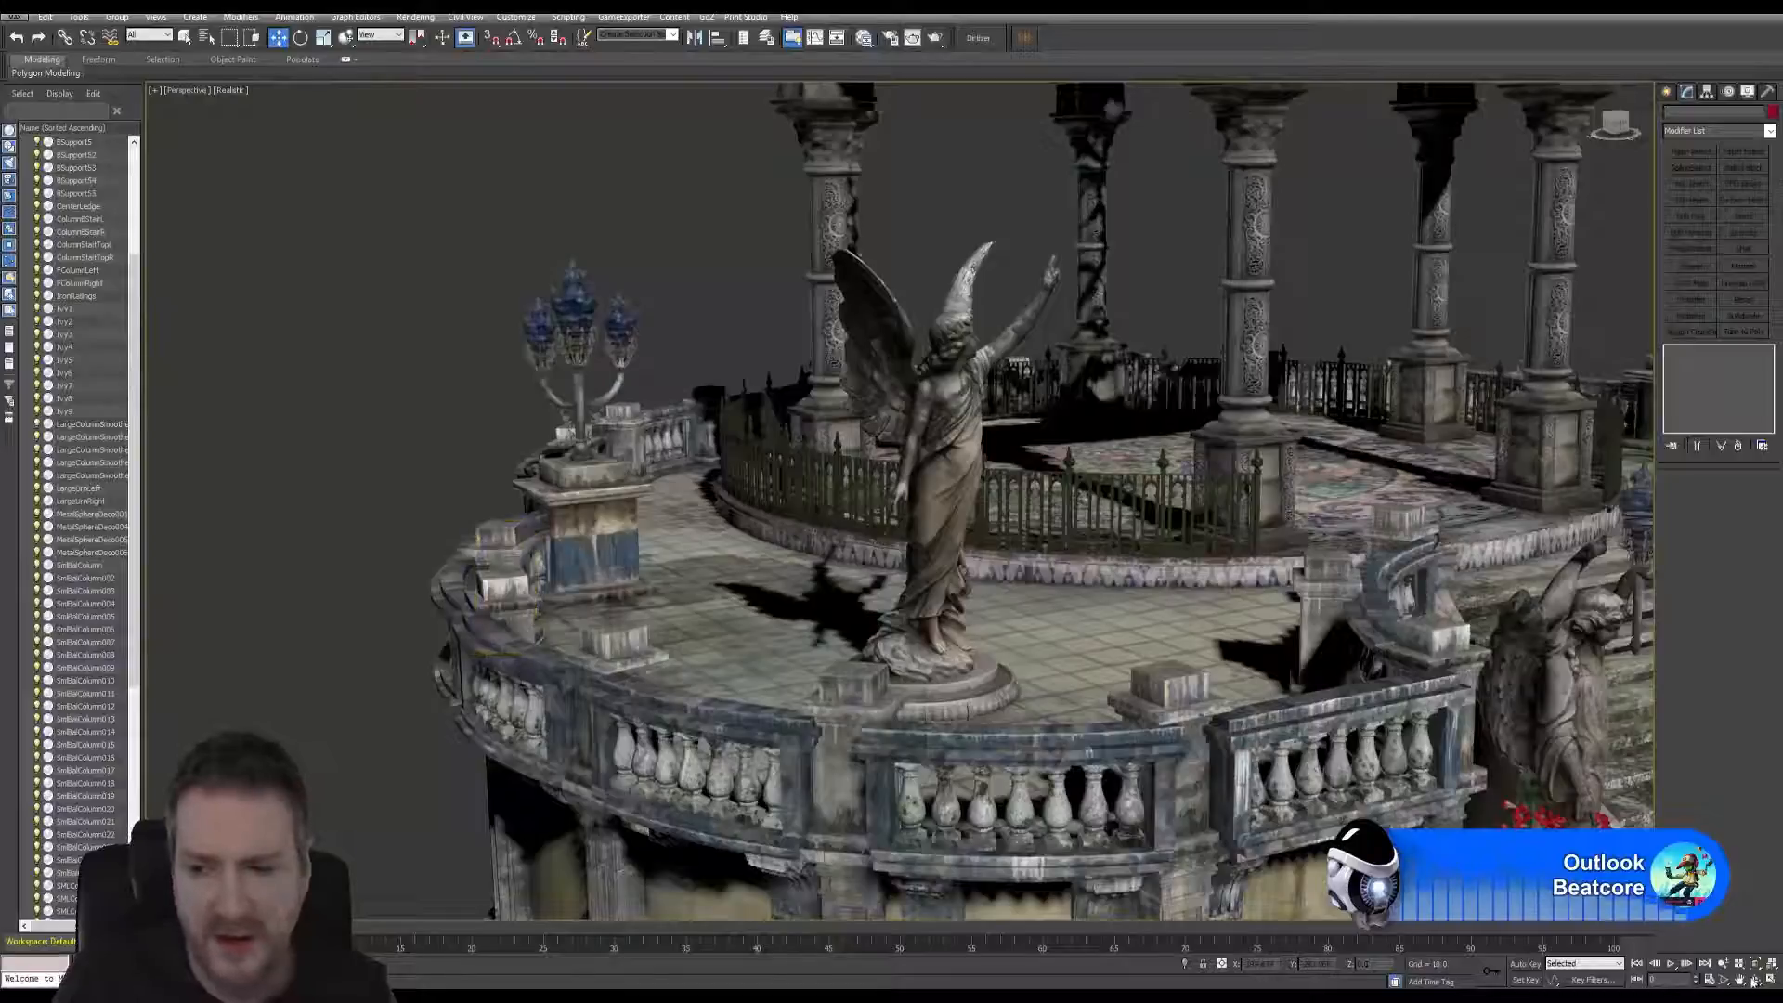
- Inspect from above how the small balustrade pillars repeat behind the gazebo, around both statues and along the curved stair walls
left_click(1755, 981)
left_click_drag(810, 408, 716, 349)
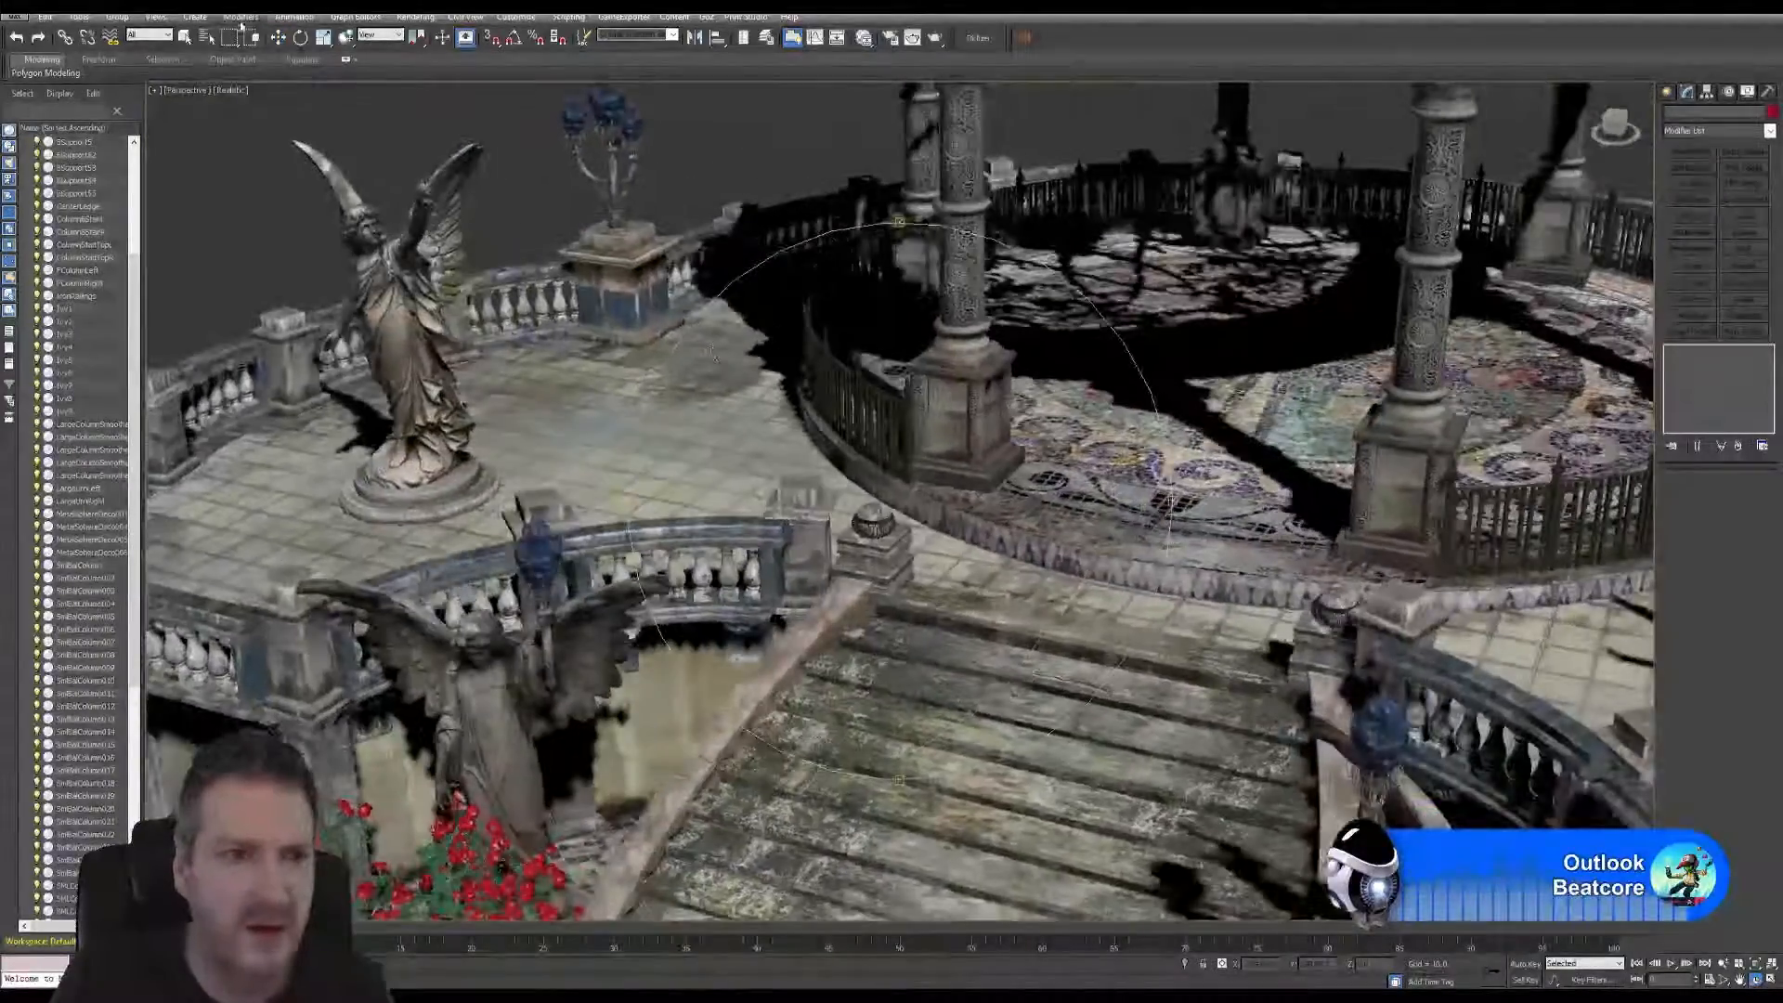
left_click(185, 38)
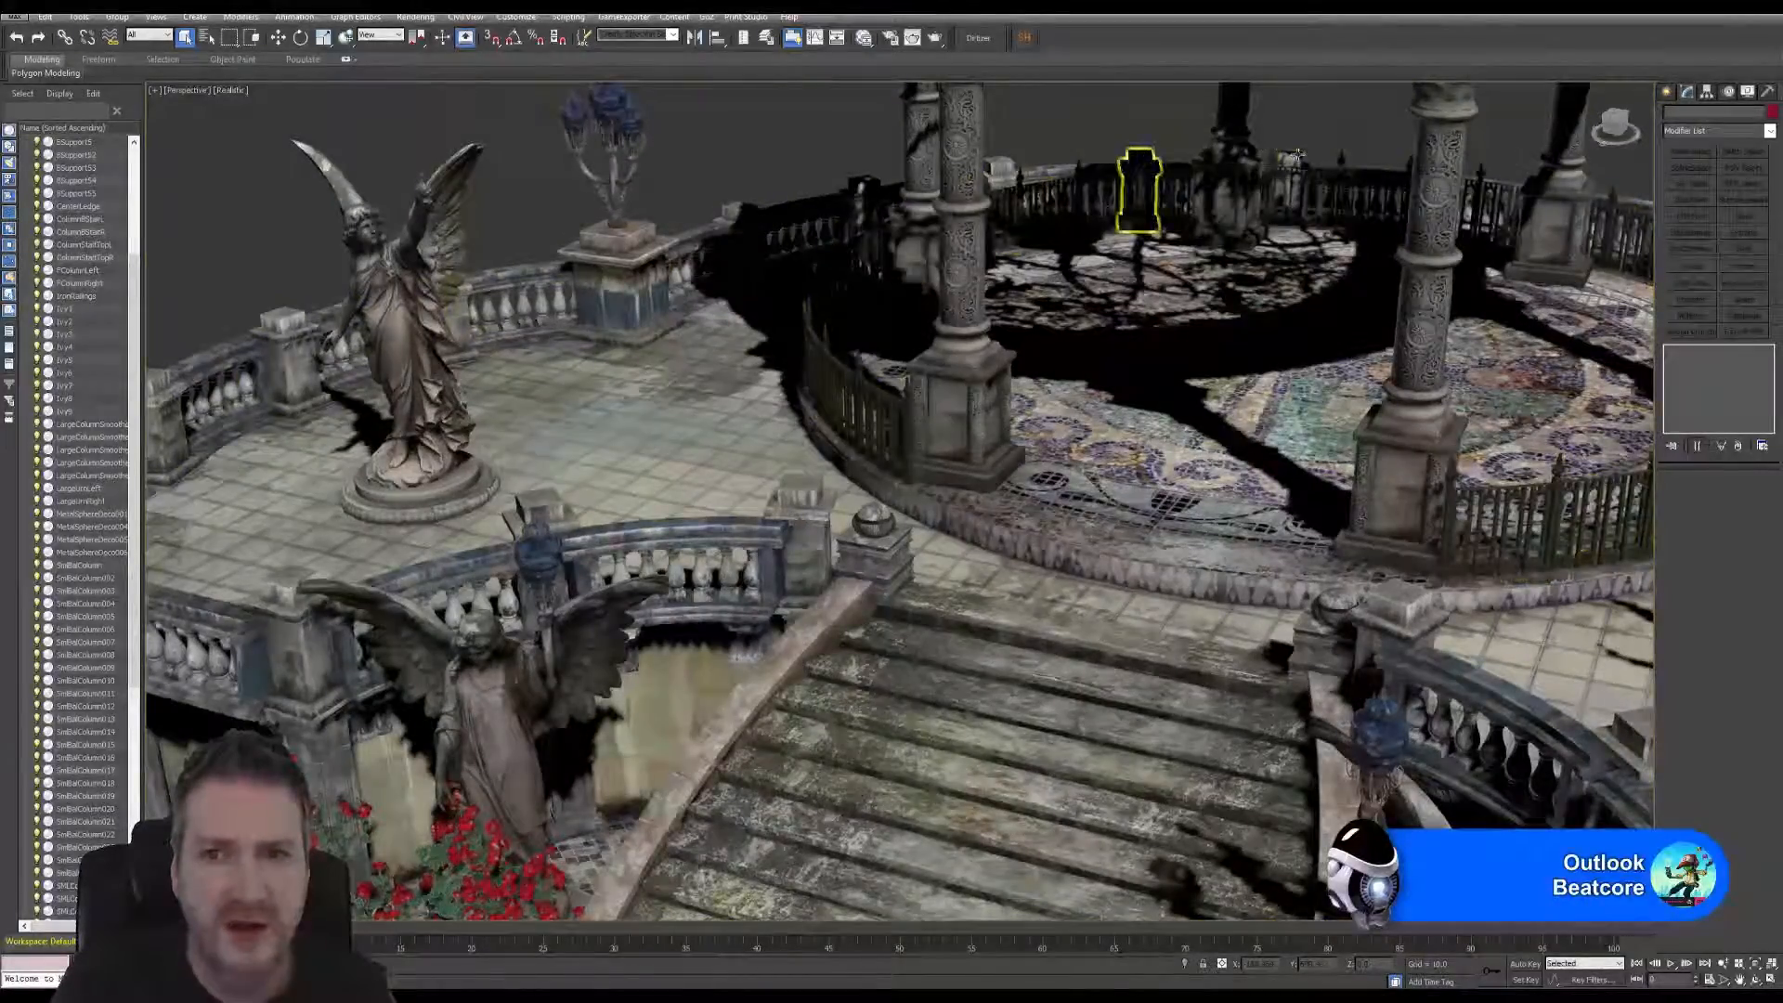
middle_click_drag(1296, 156, 1008, 158, "alt")
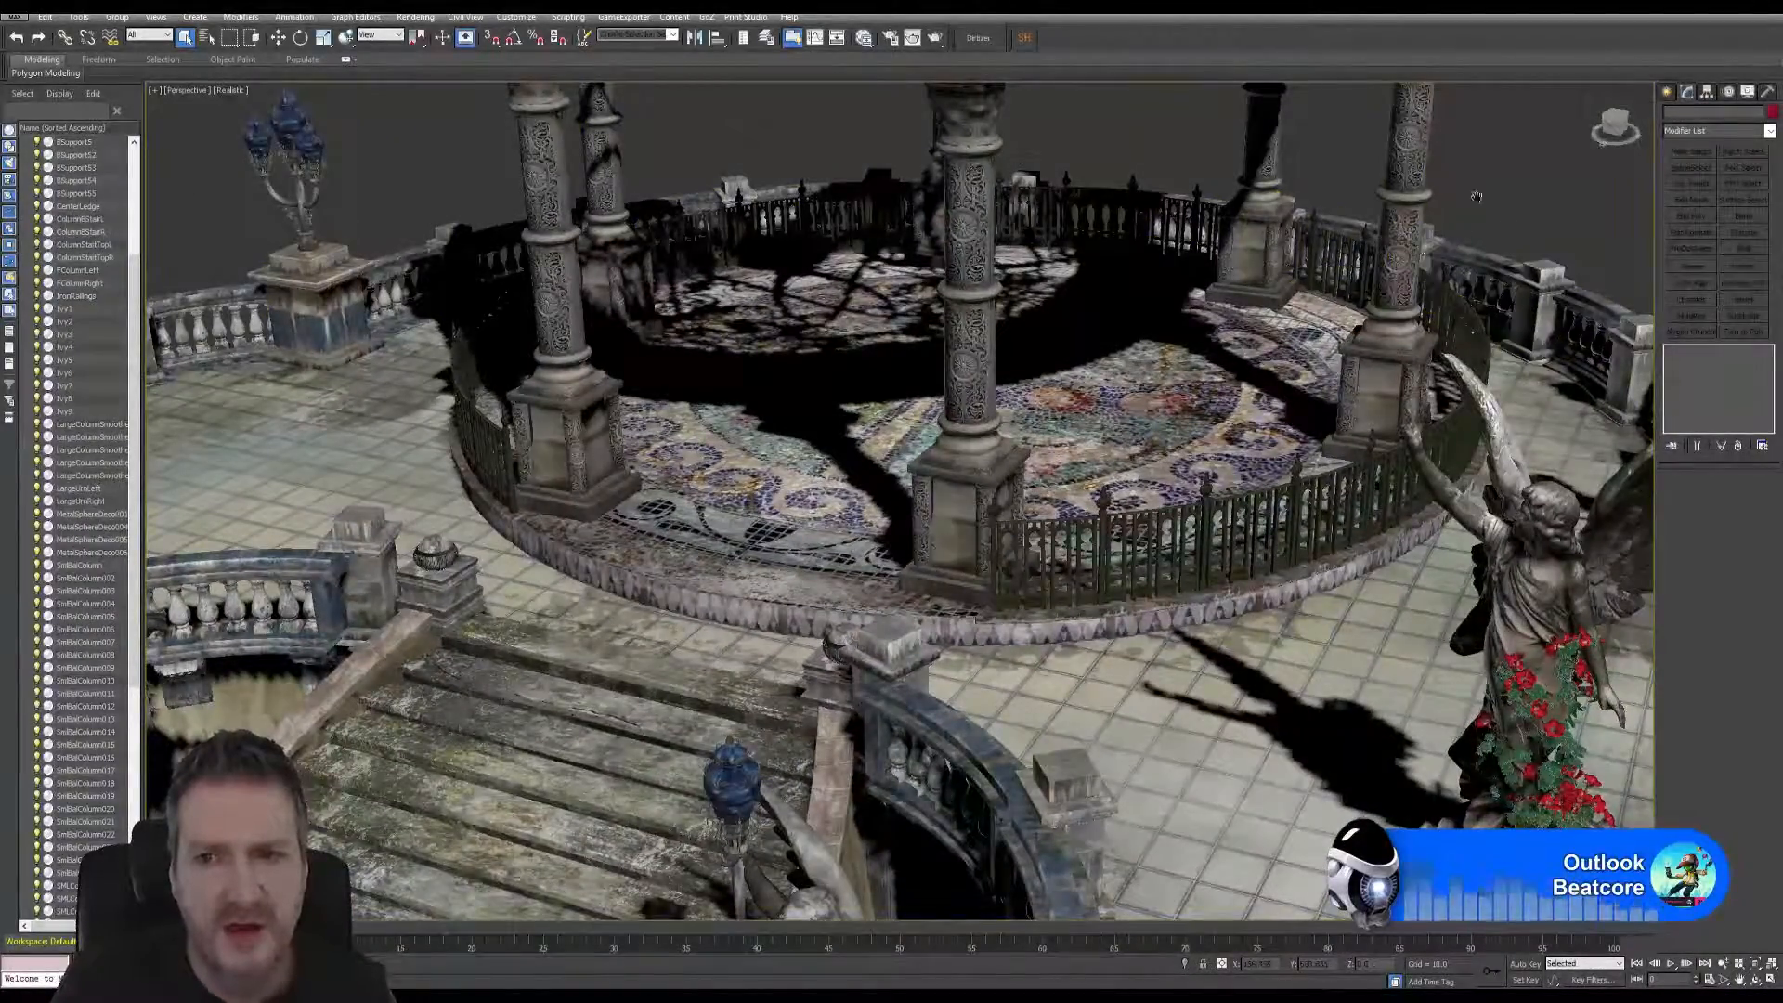
middle_click_drag(1022, 158, 1263, 154, "alt")
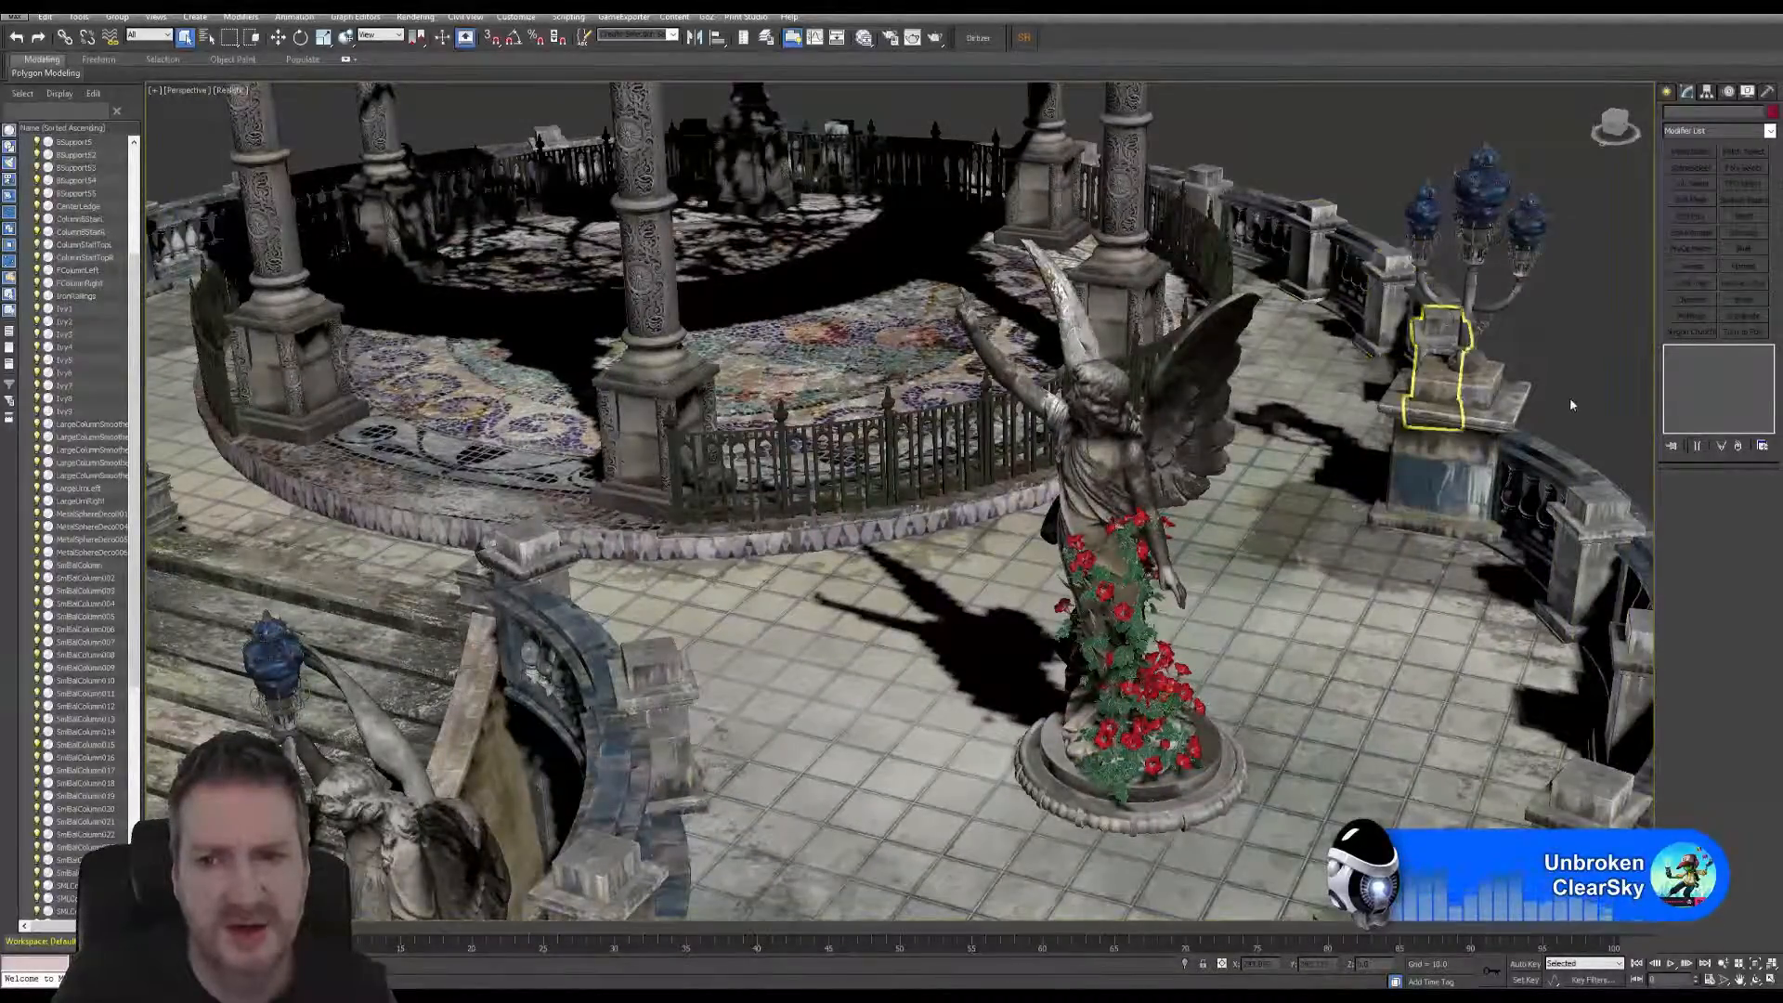
middle_click_drag(1571, 405, 1486, 492, "alt")
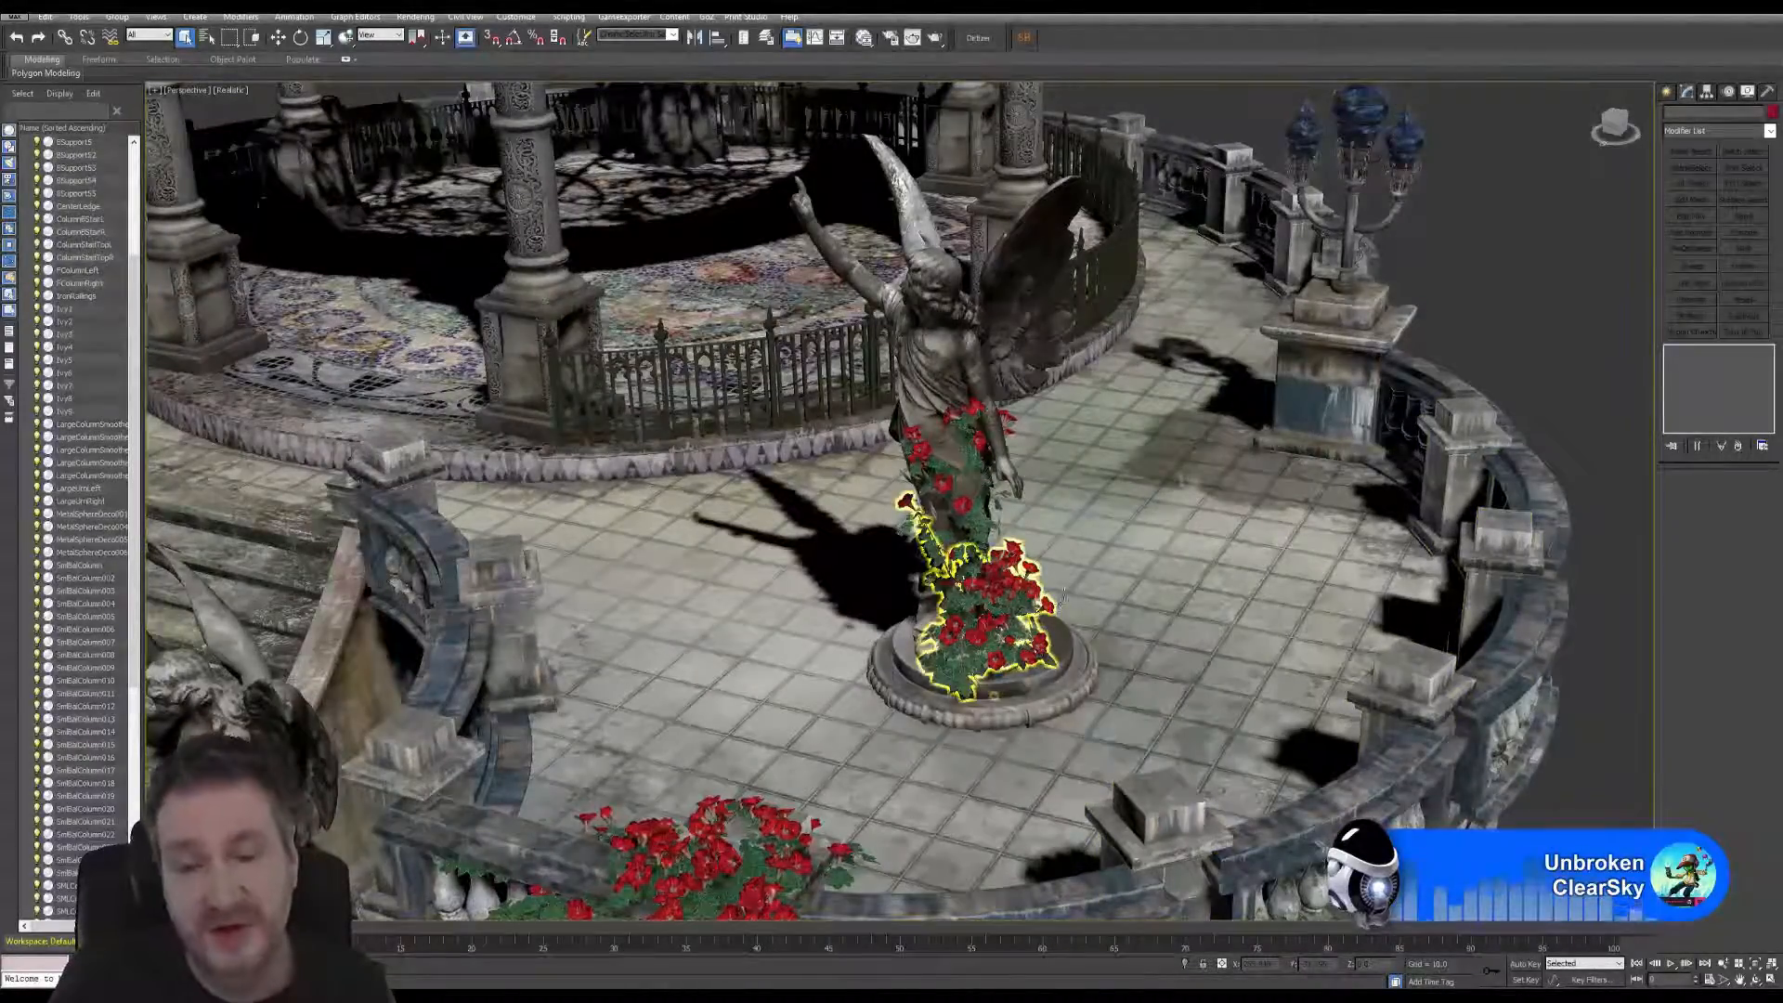
middle_click_drag(1145, 566, 1287, 401)
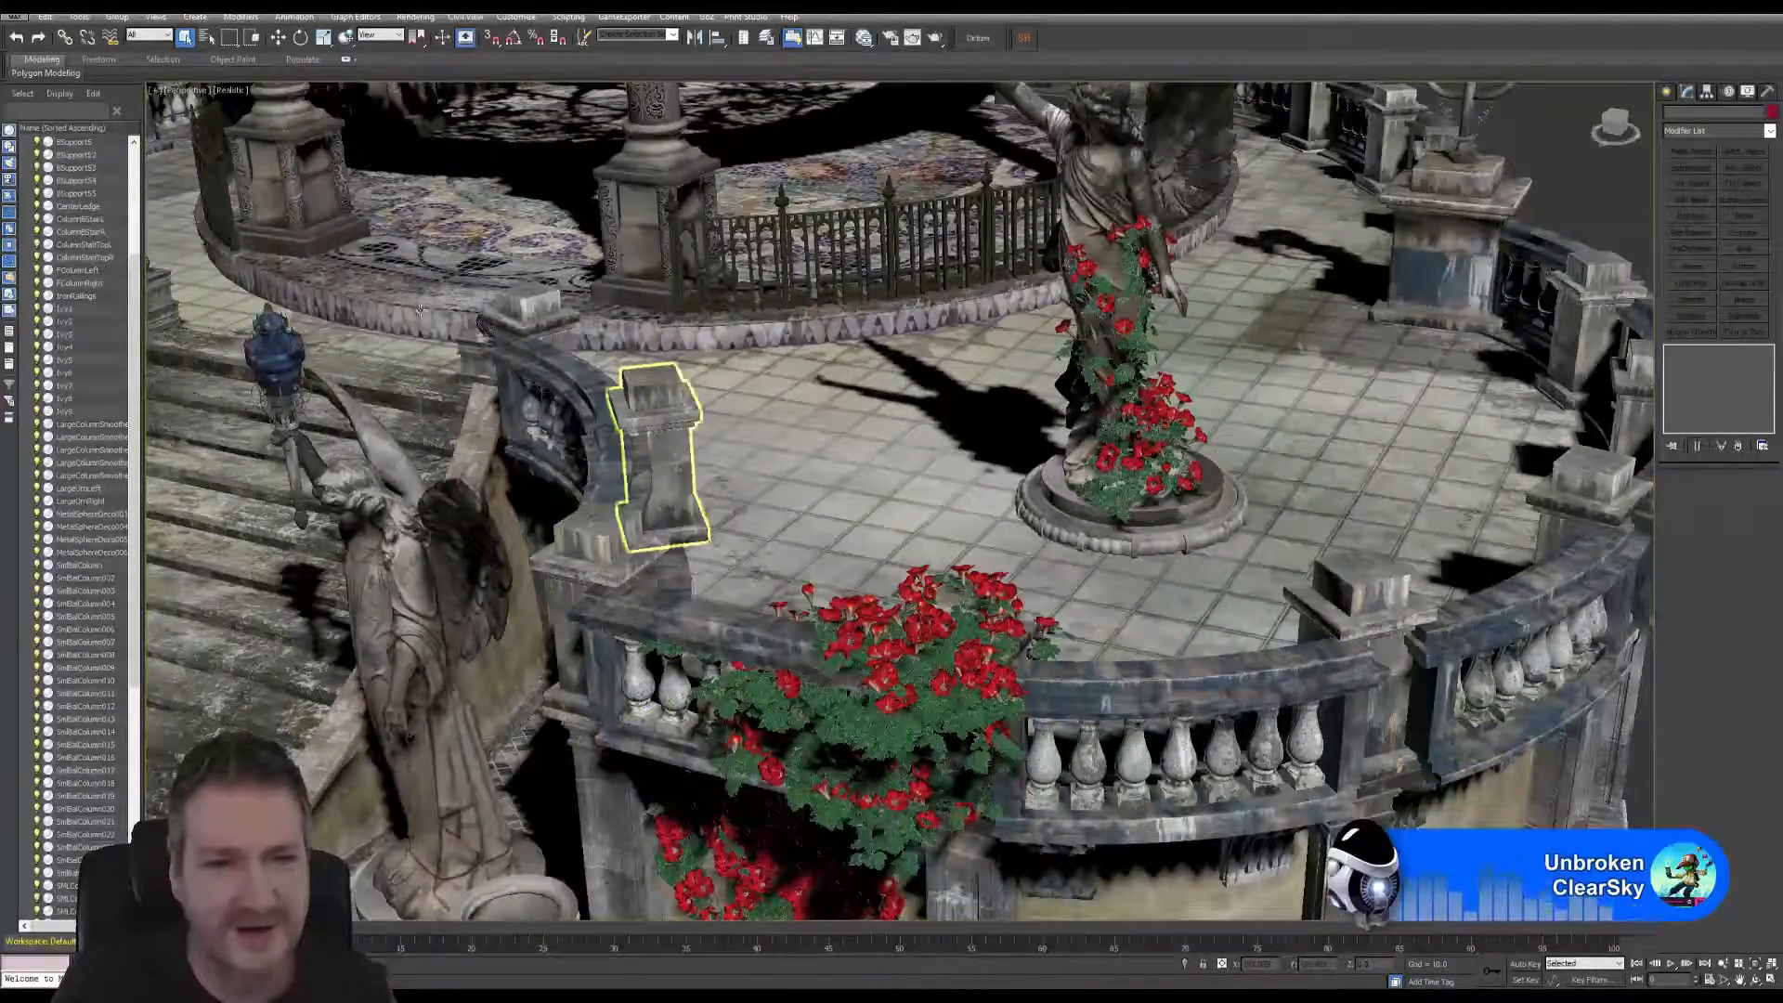
middle_click_drag(647, 434, 743, 435, "alt")
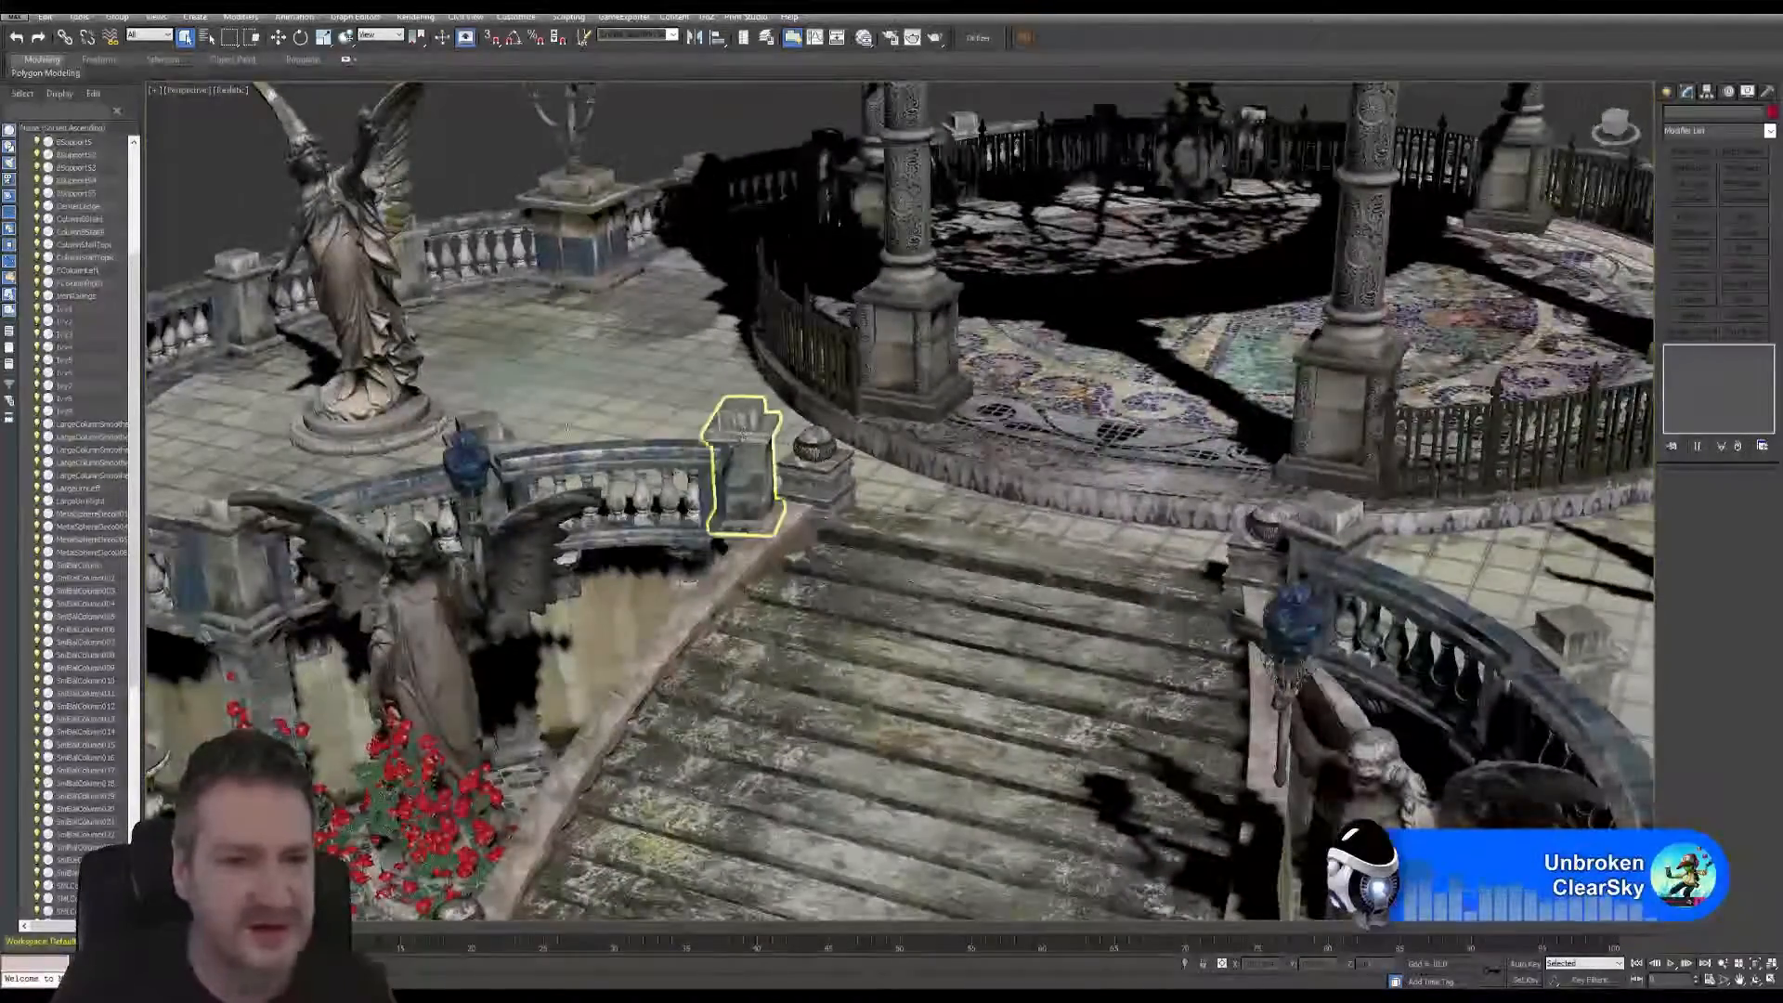
middle_click_drag(643, 339, 579, 477, "alt")
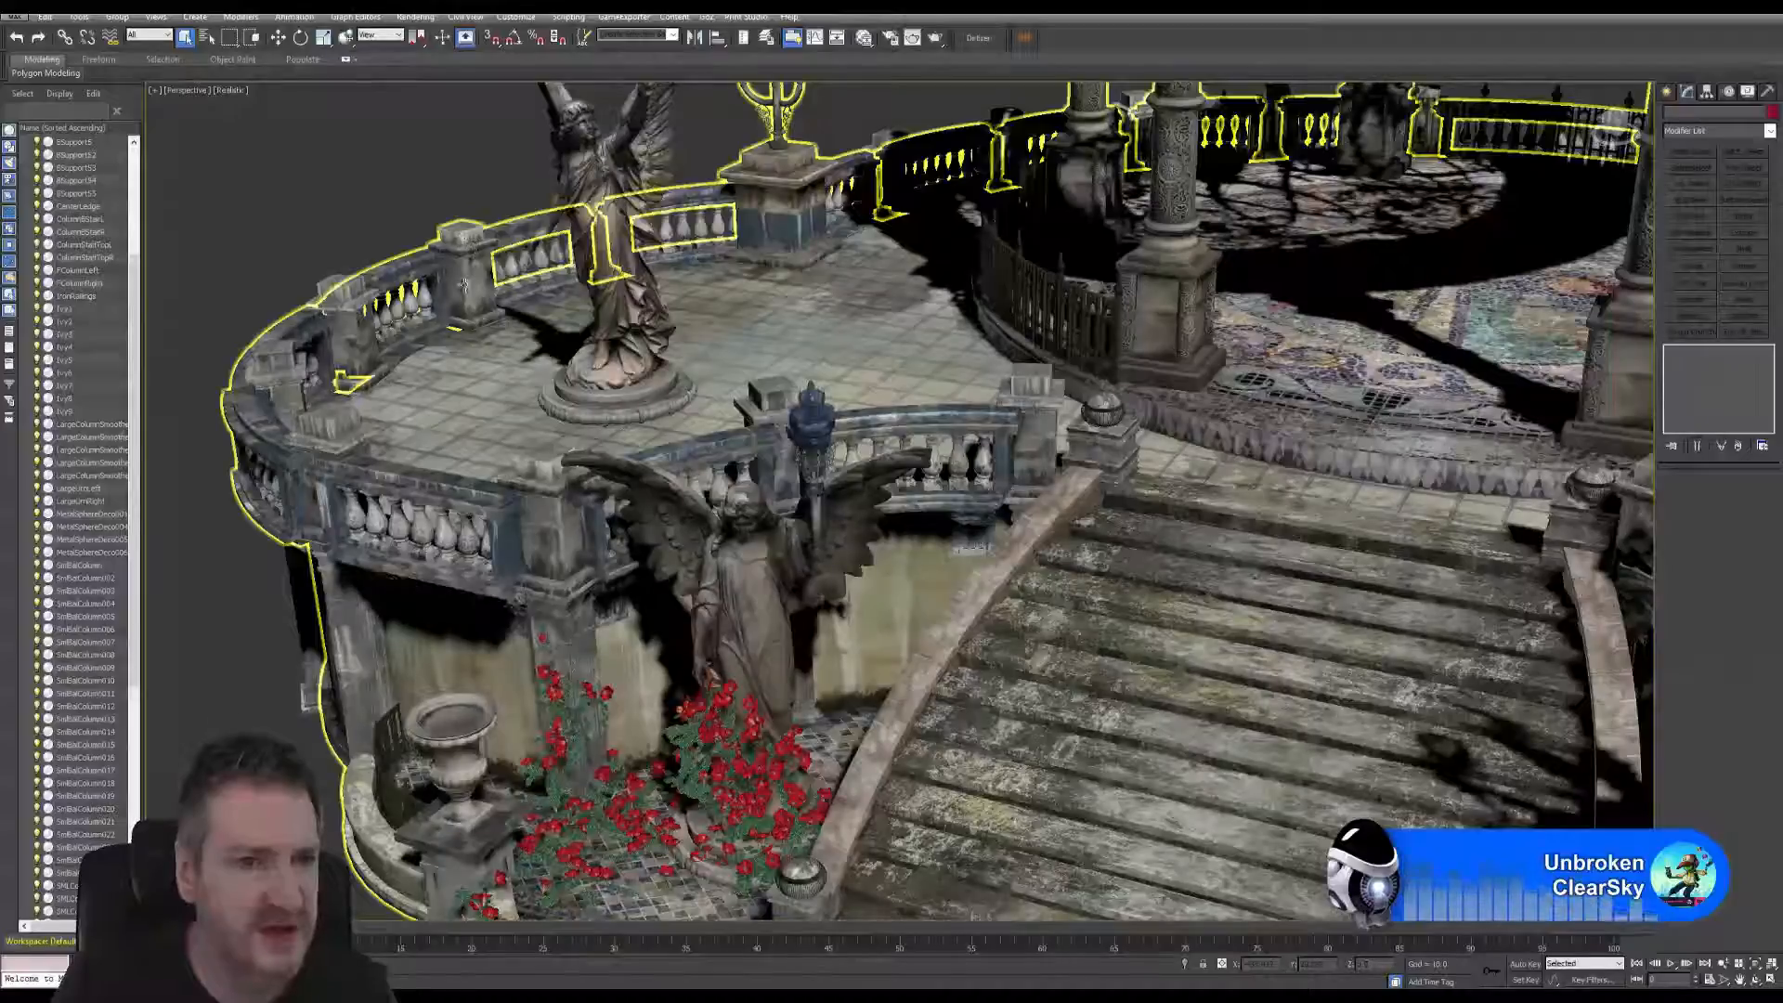
middle_click_drag(580, 266, 1153, 391)
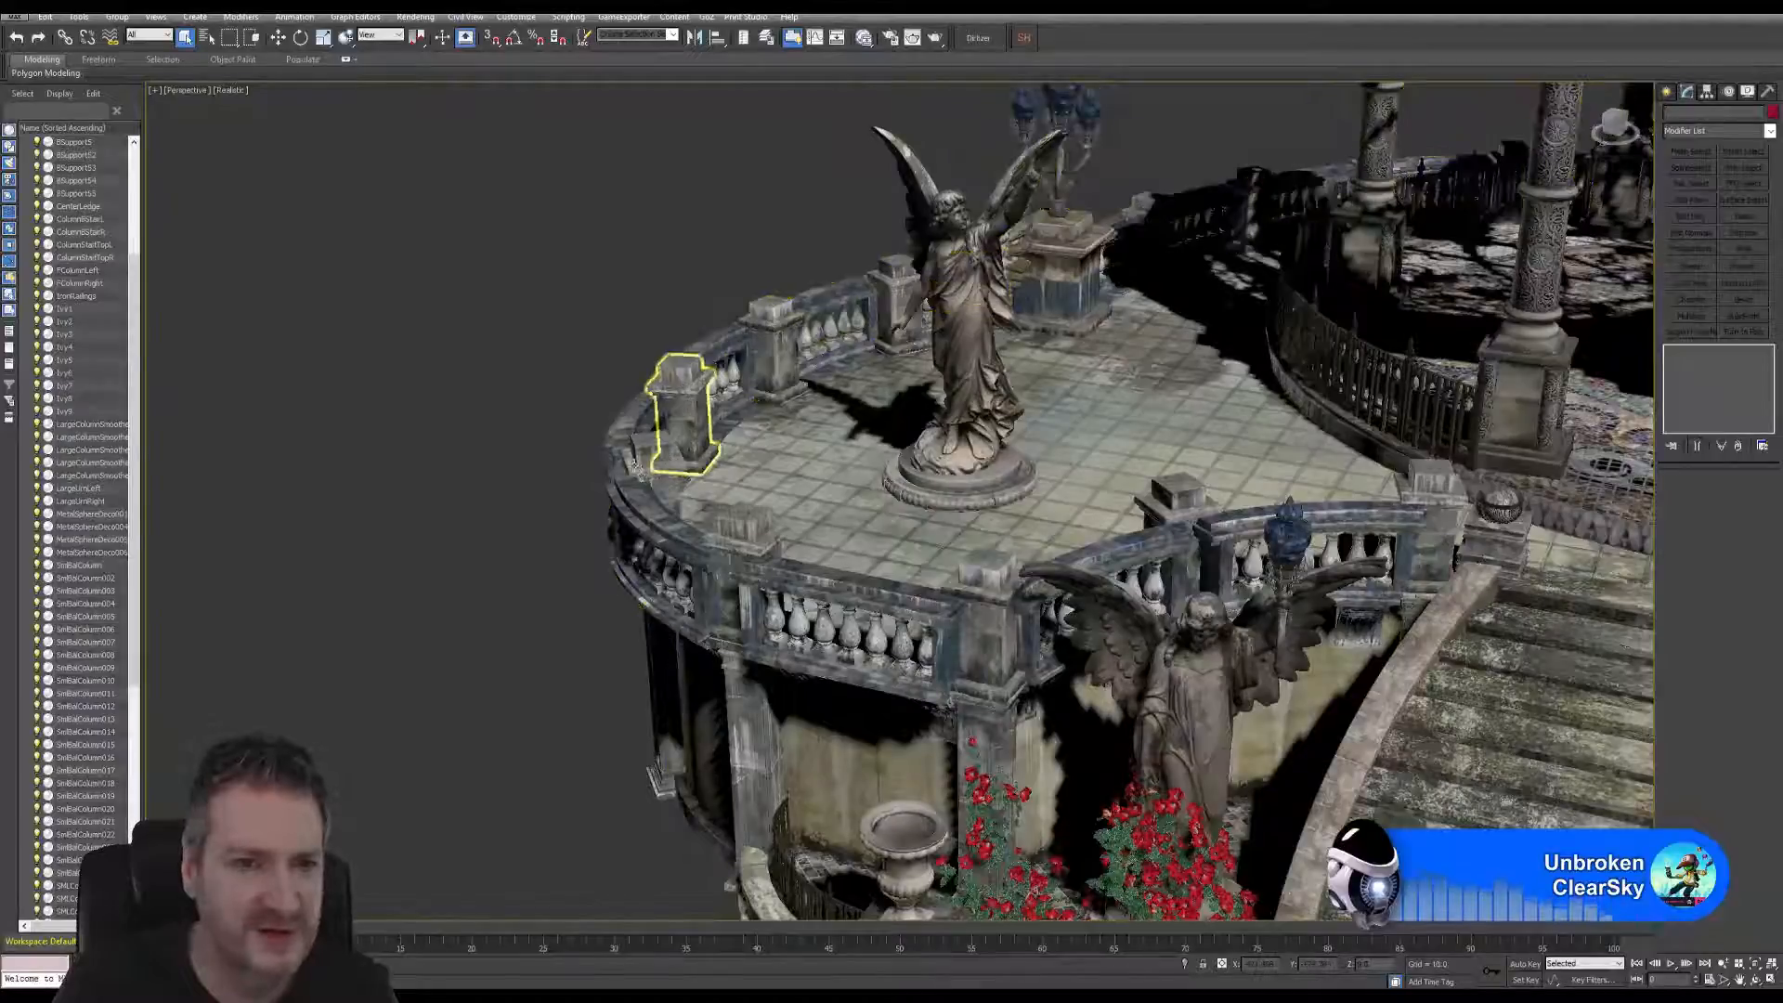
- Attach the next two small balustrade pillars to the one at the head of the stairs, using Match Material IDs to Material
left_click(1426, 486)
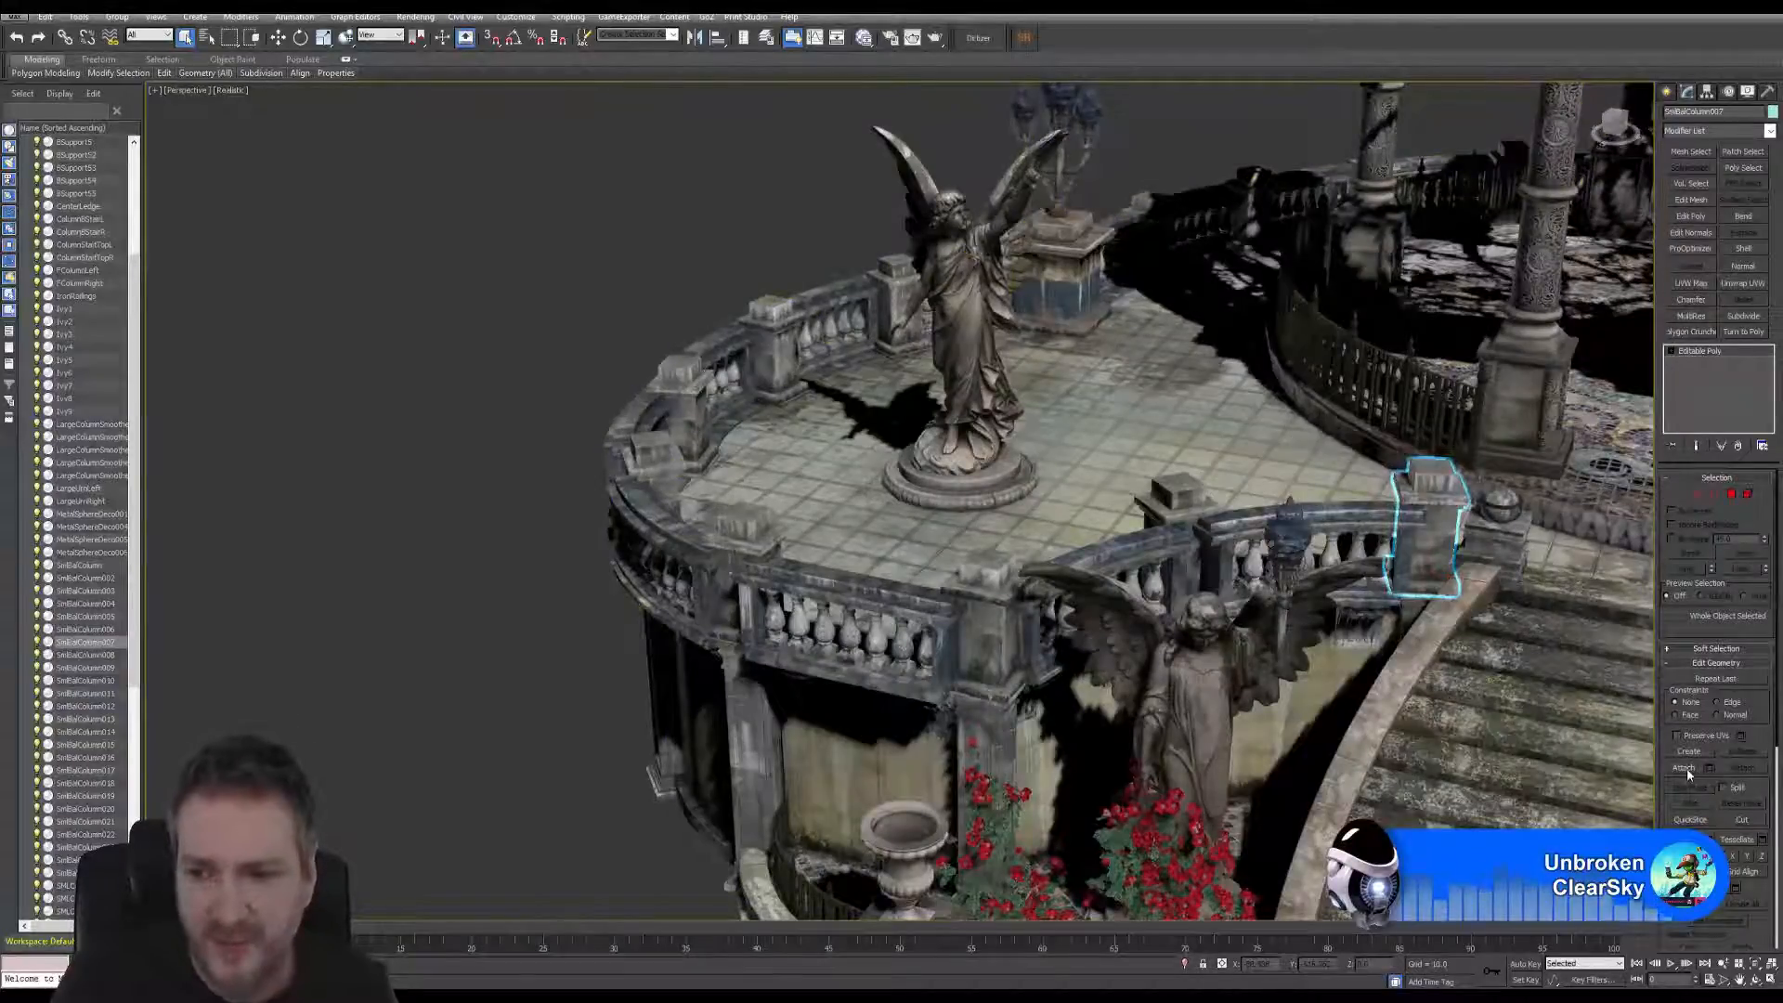
left_click(1685, 767)
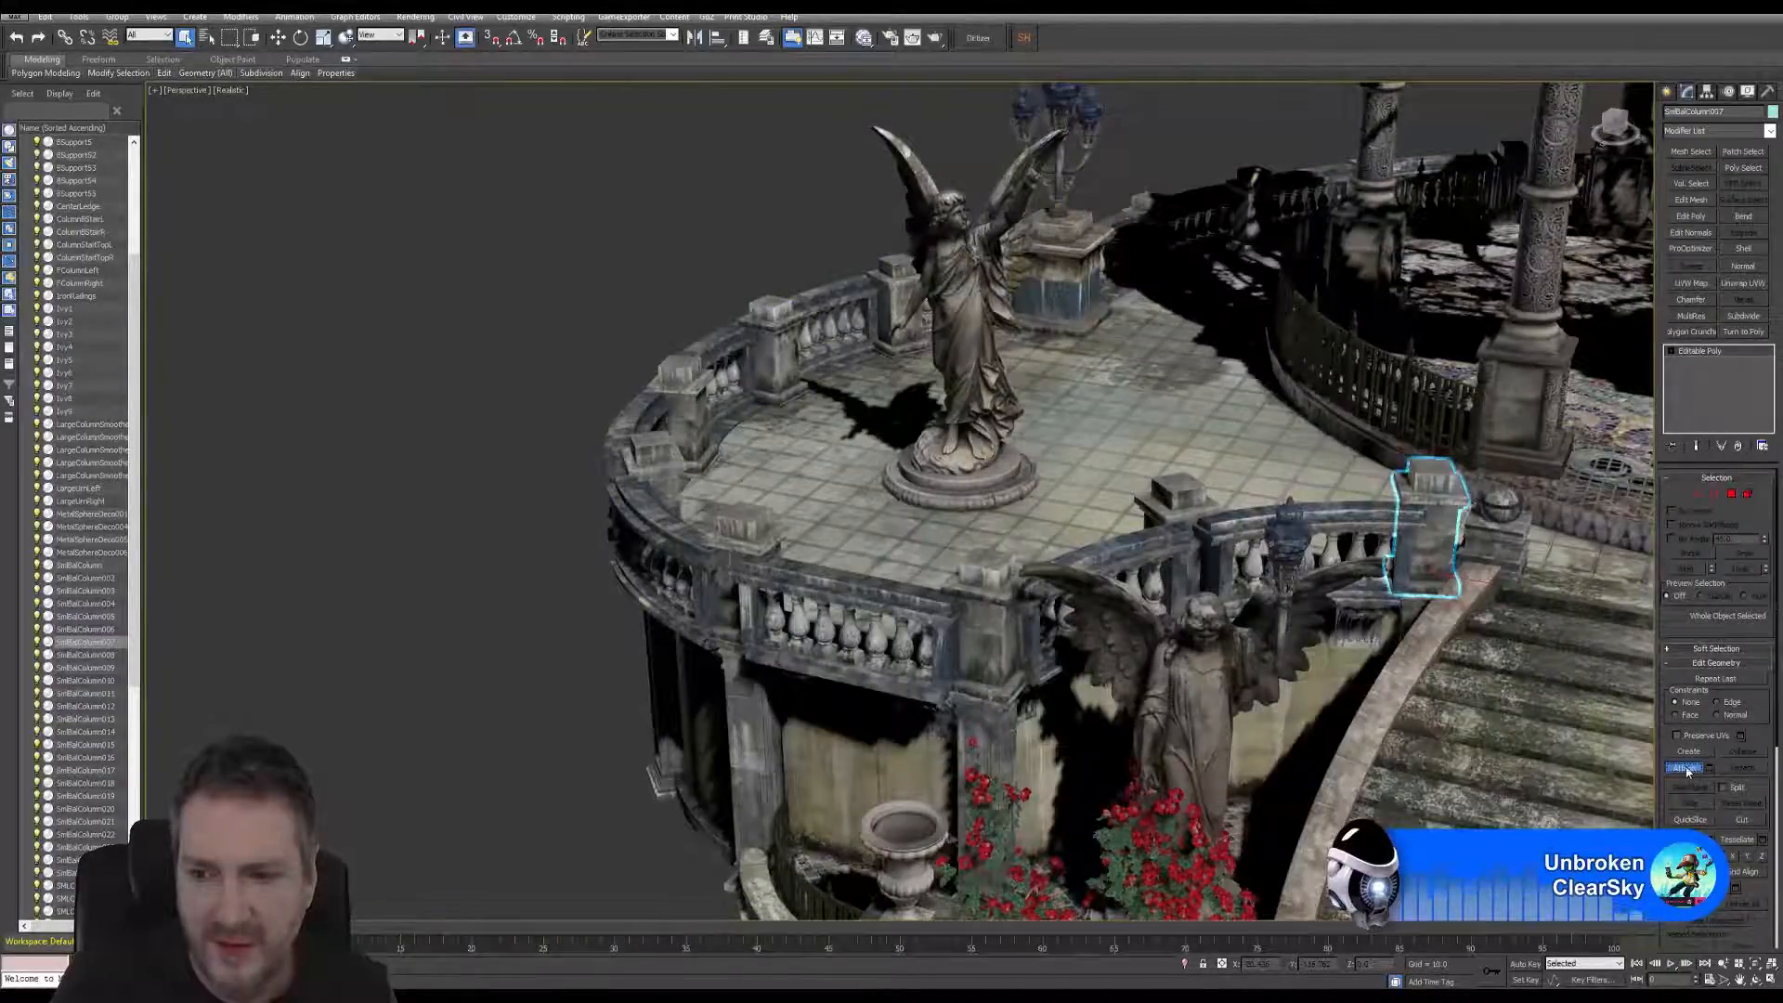
left_click(1189, 502)
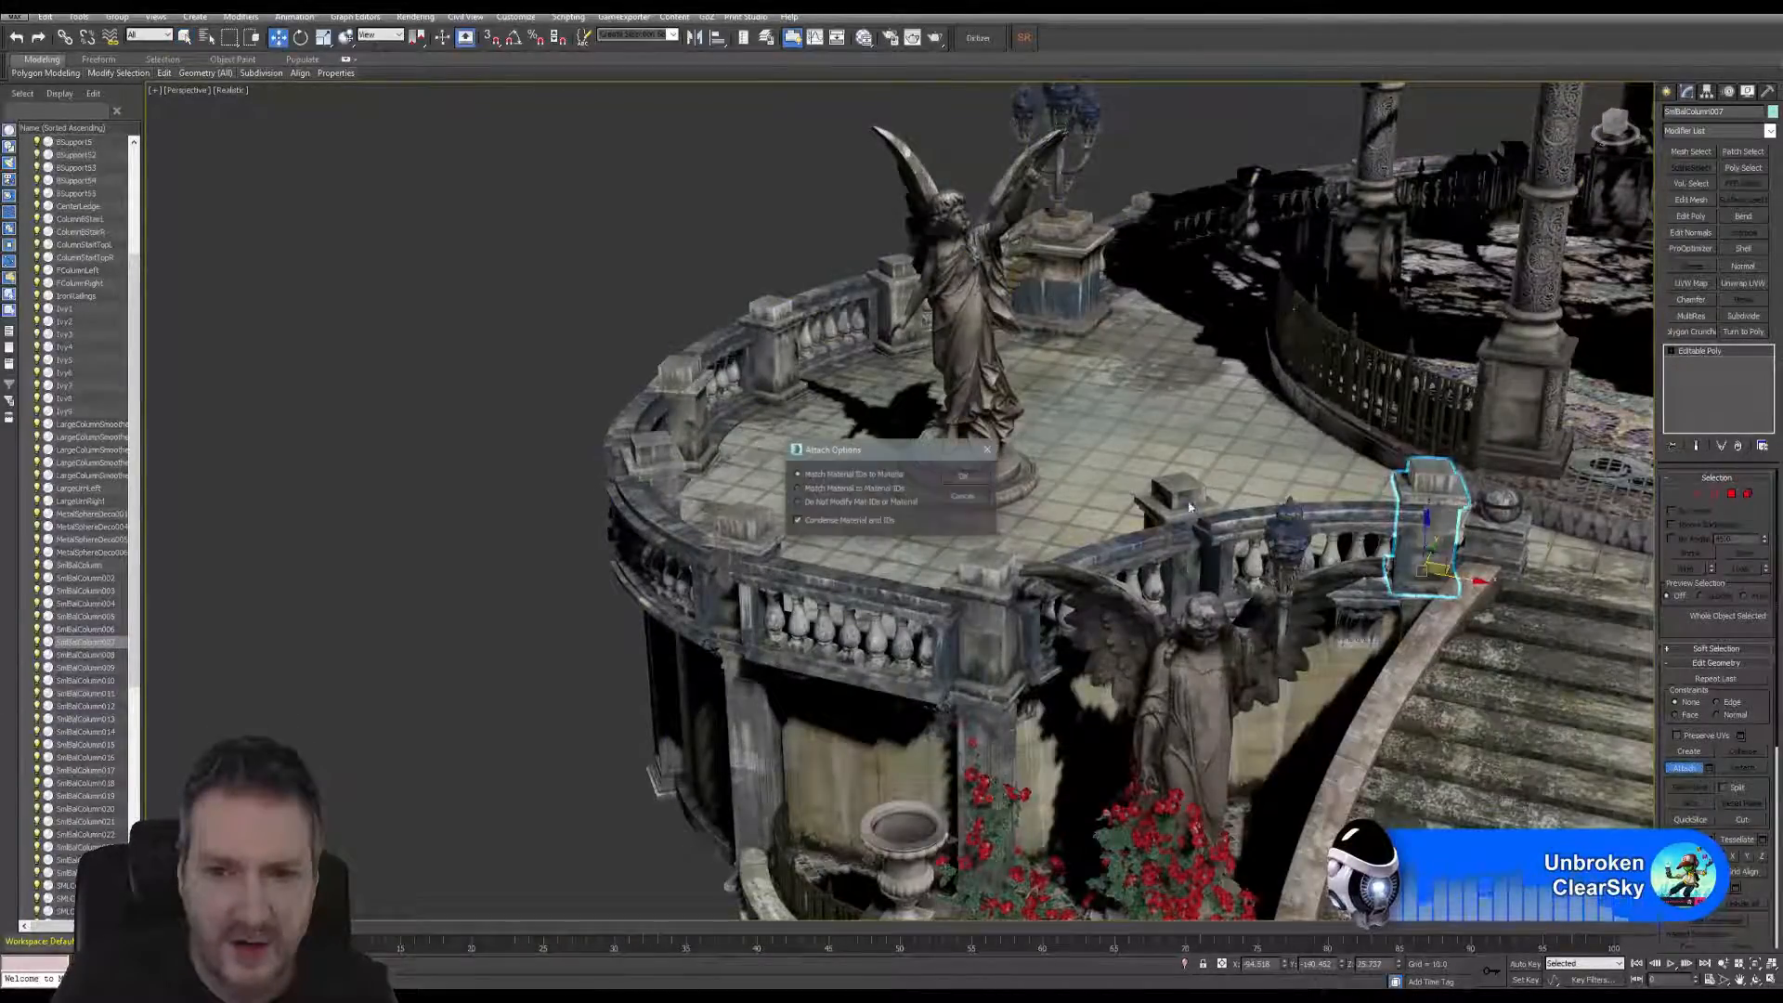
left_click(963, 477)
left_click(990, 574)
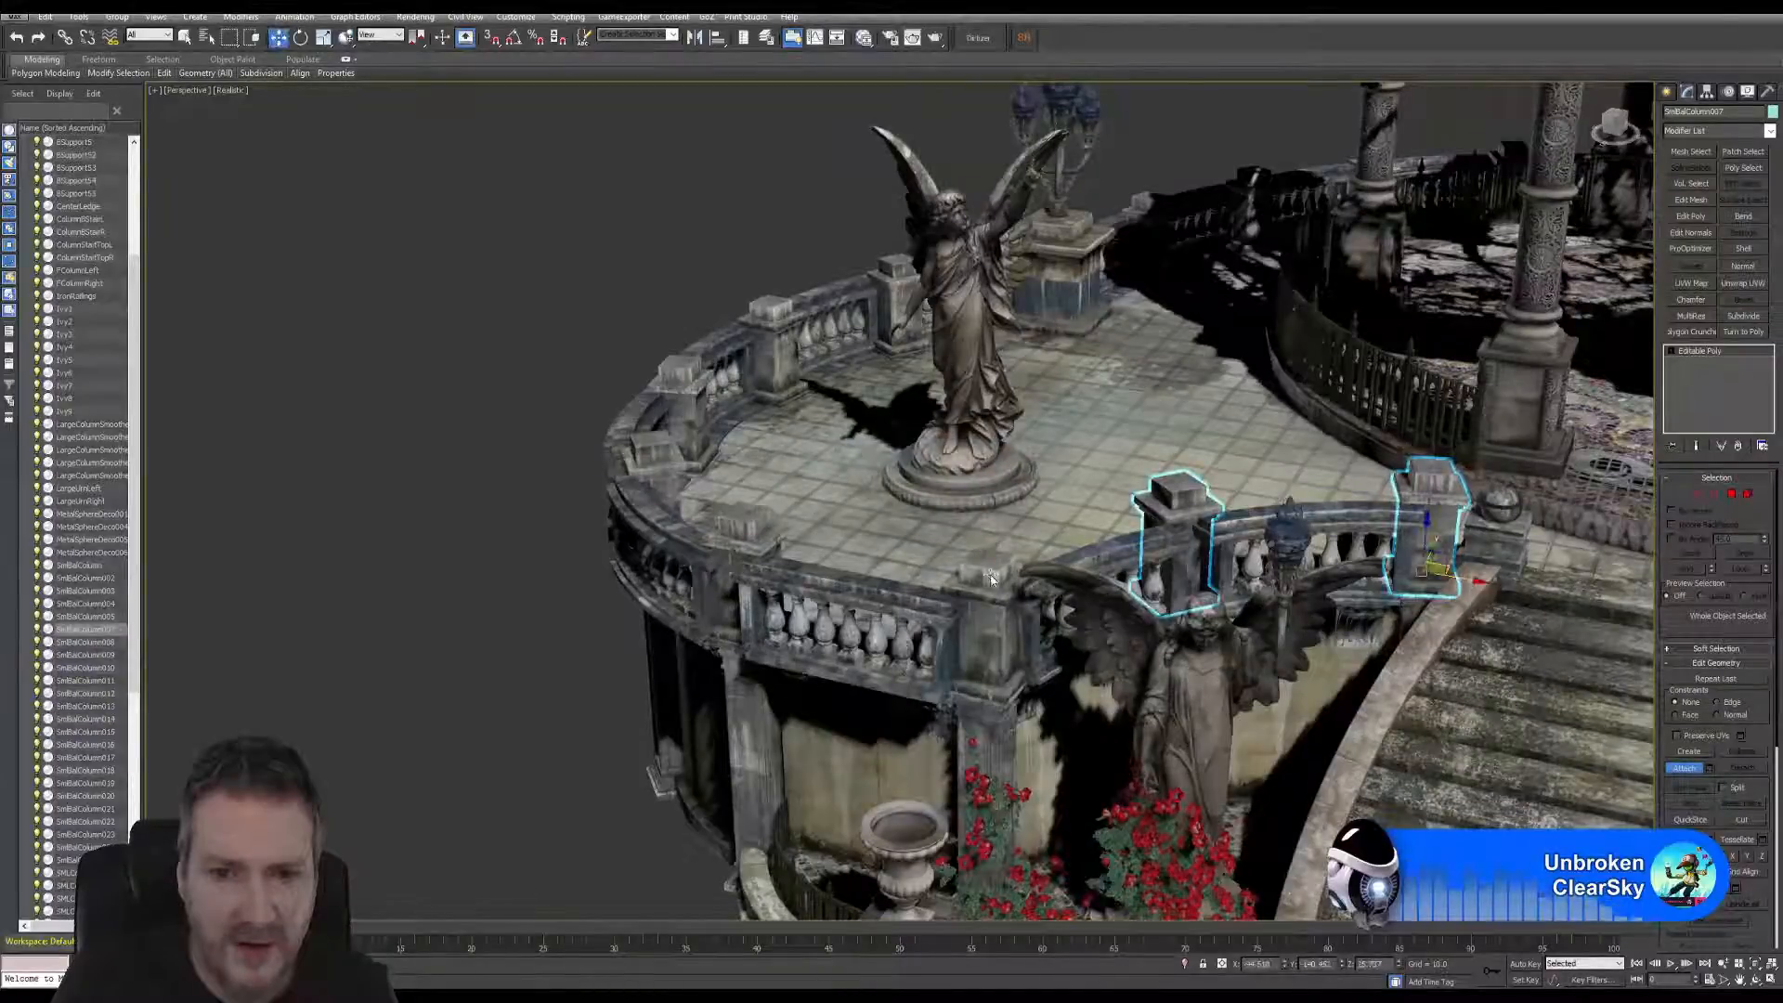
left_click(964, 477)
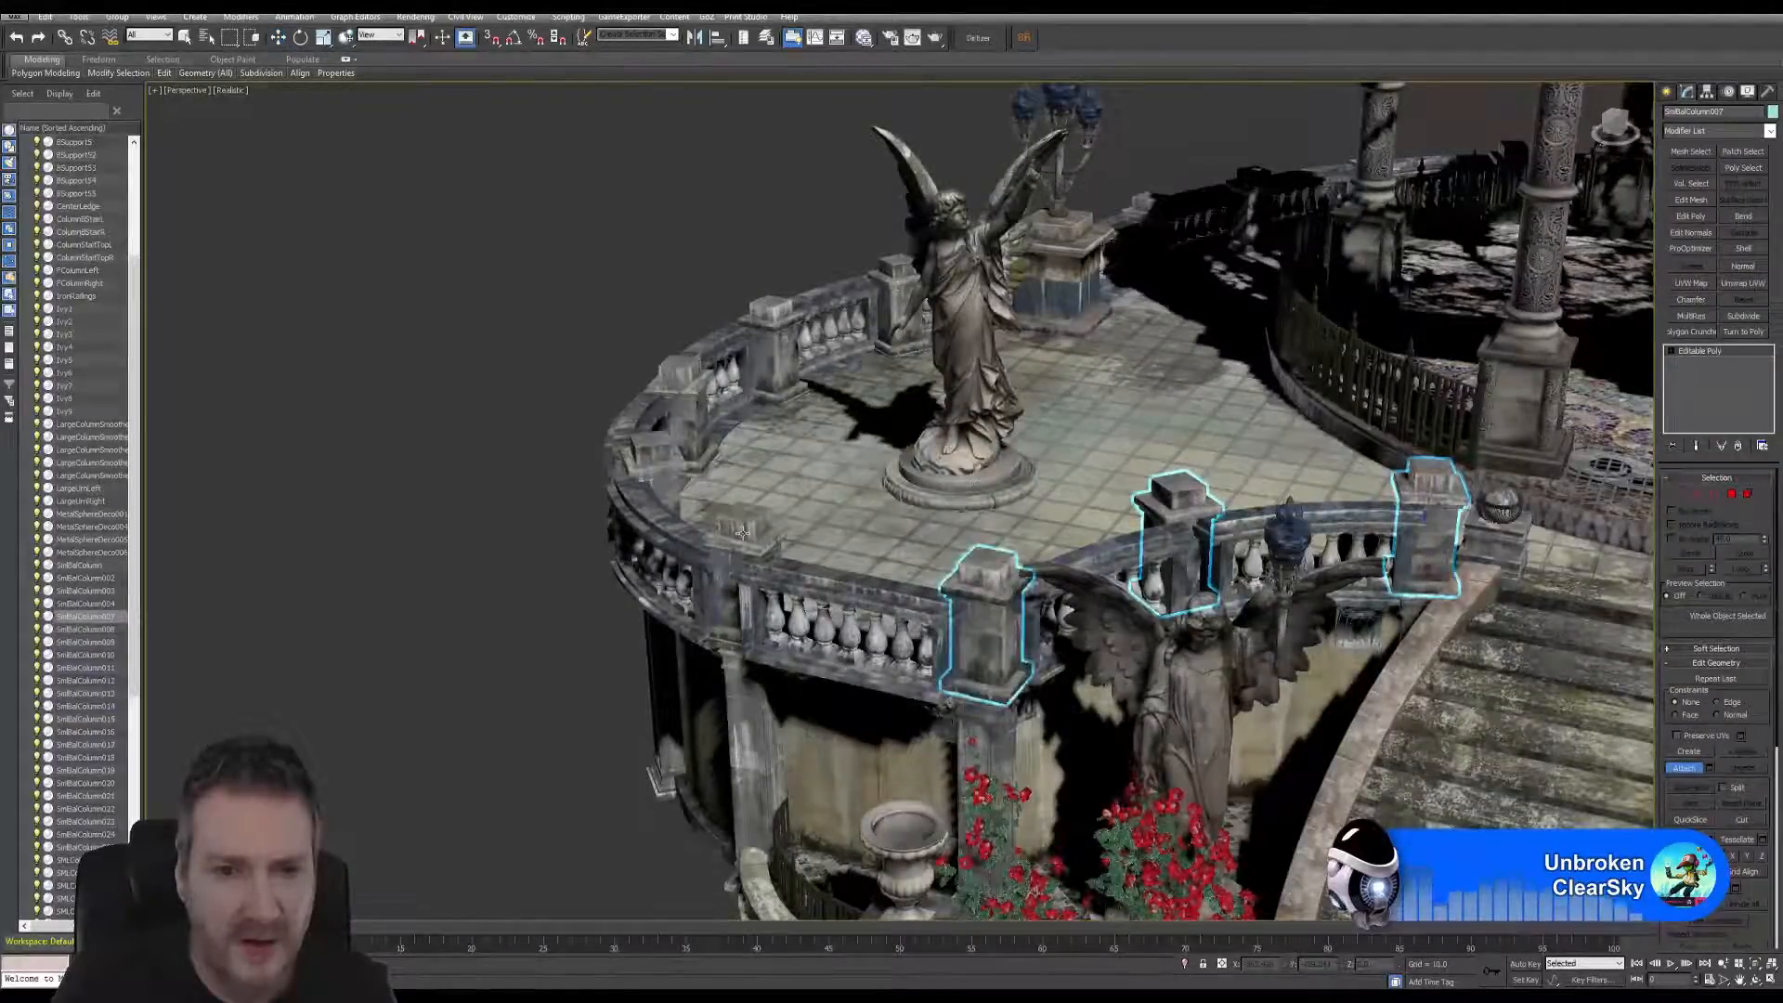
- Attach the next three small pillars around the terrace's outer curve to the combined pillars, matching material IDs to material
left_click(742, 531)
left_click(965, 476)
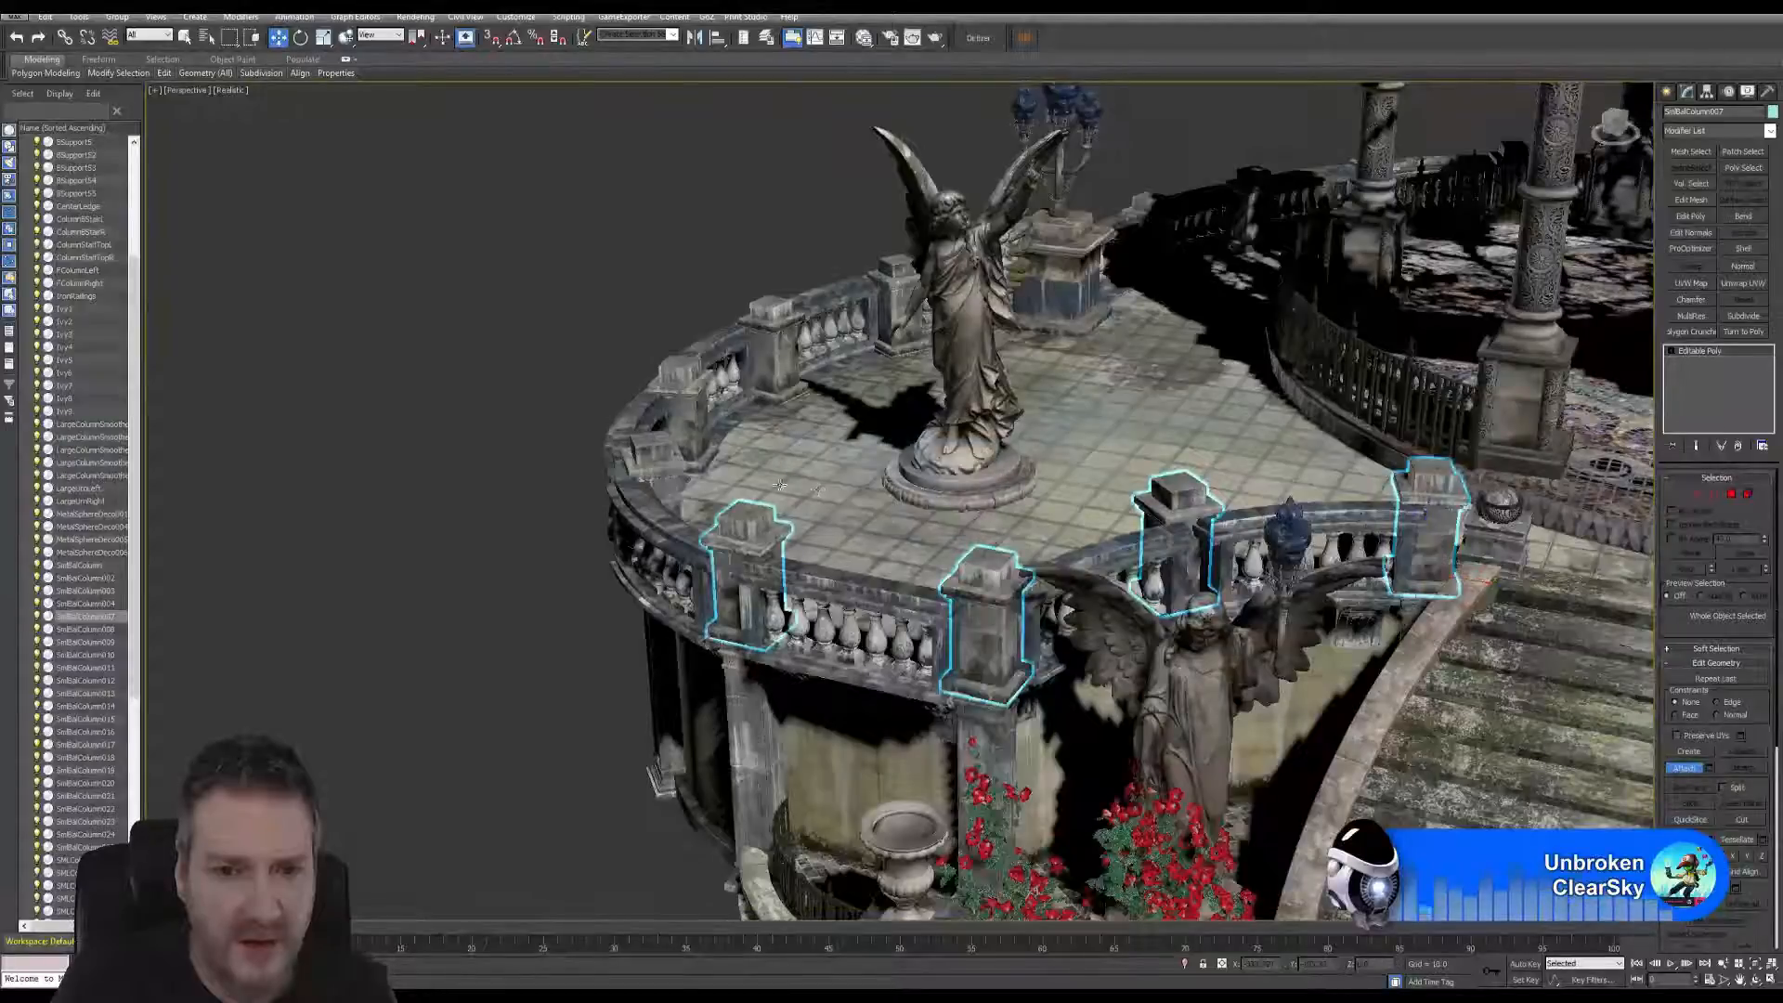
left_click(999, 473)
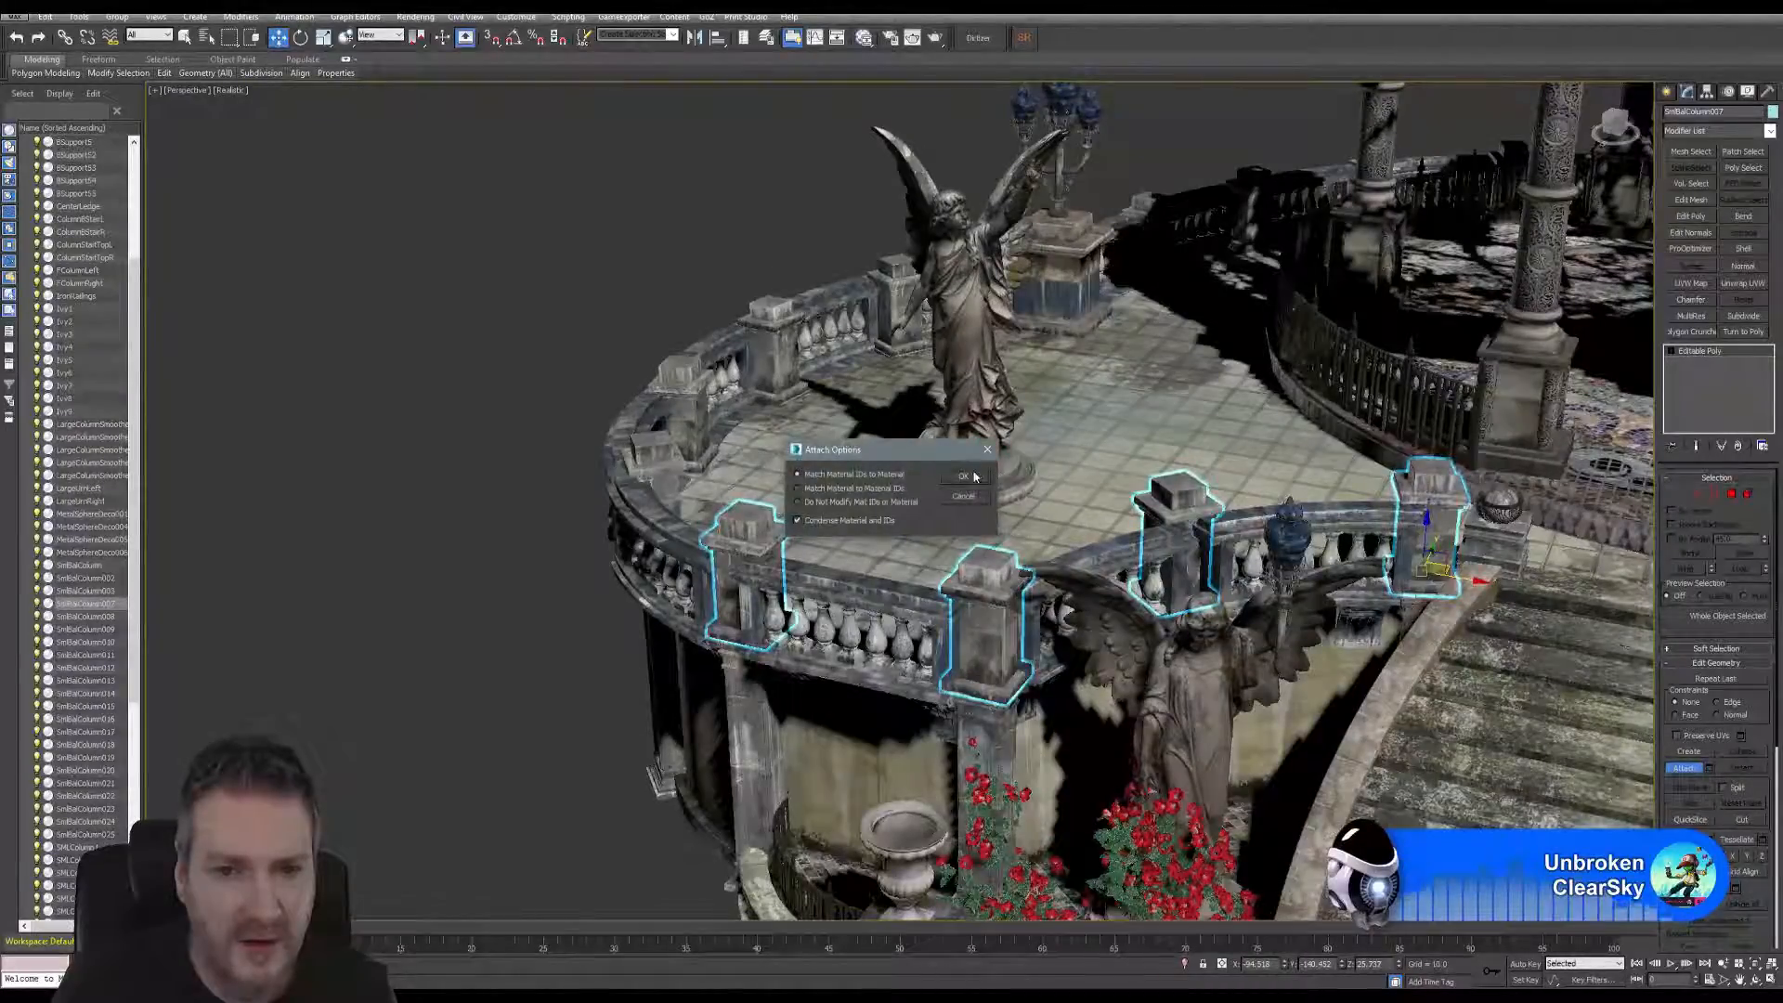
left_click(964, 476)
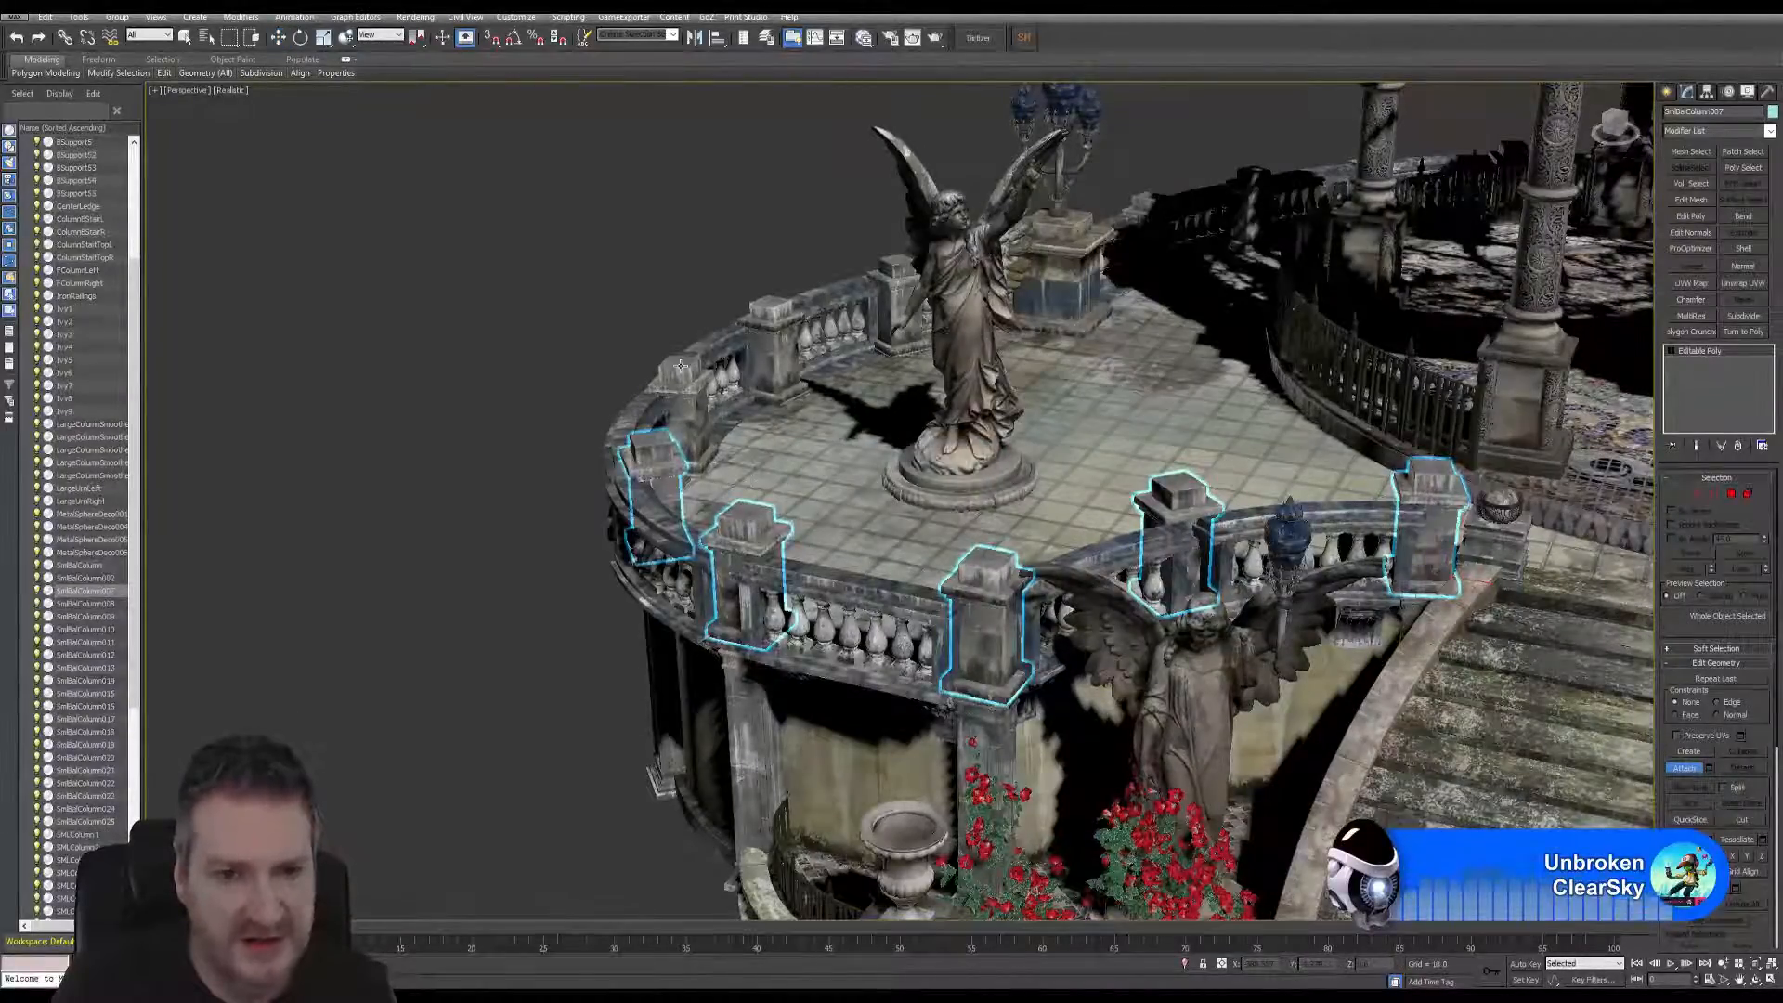
left_click(682, 400)
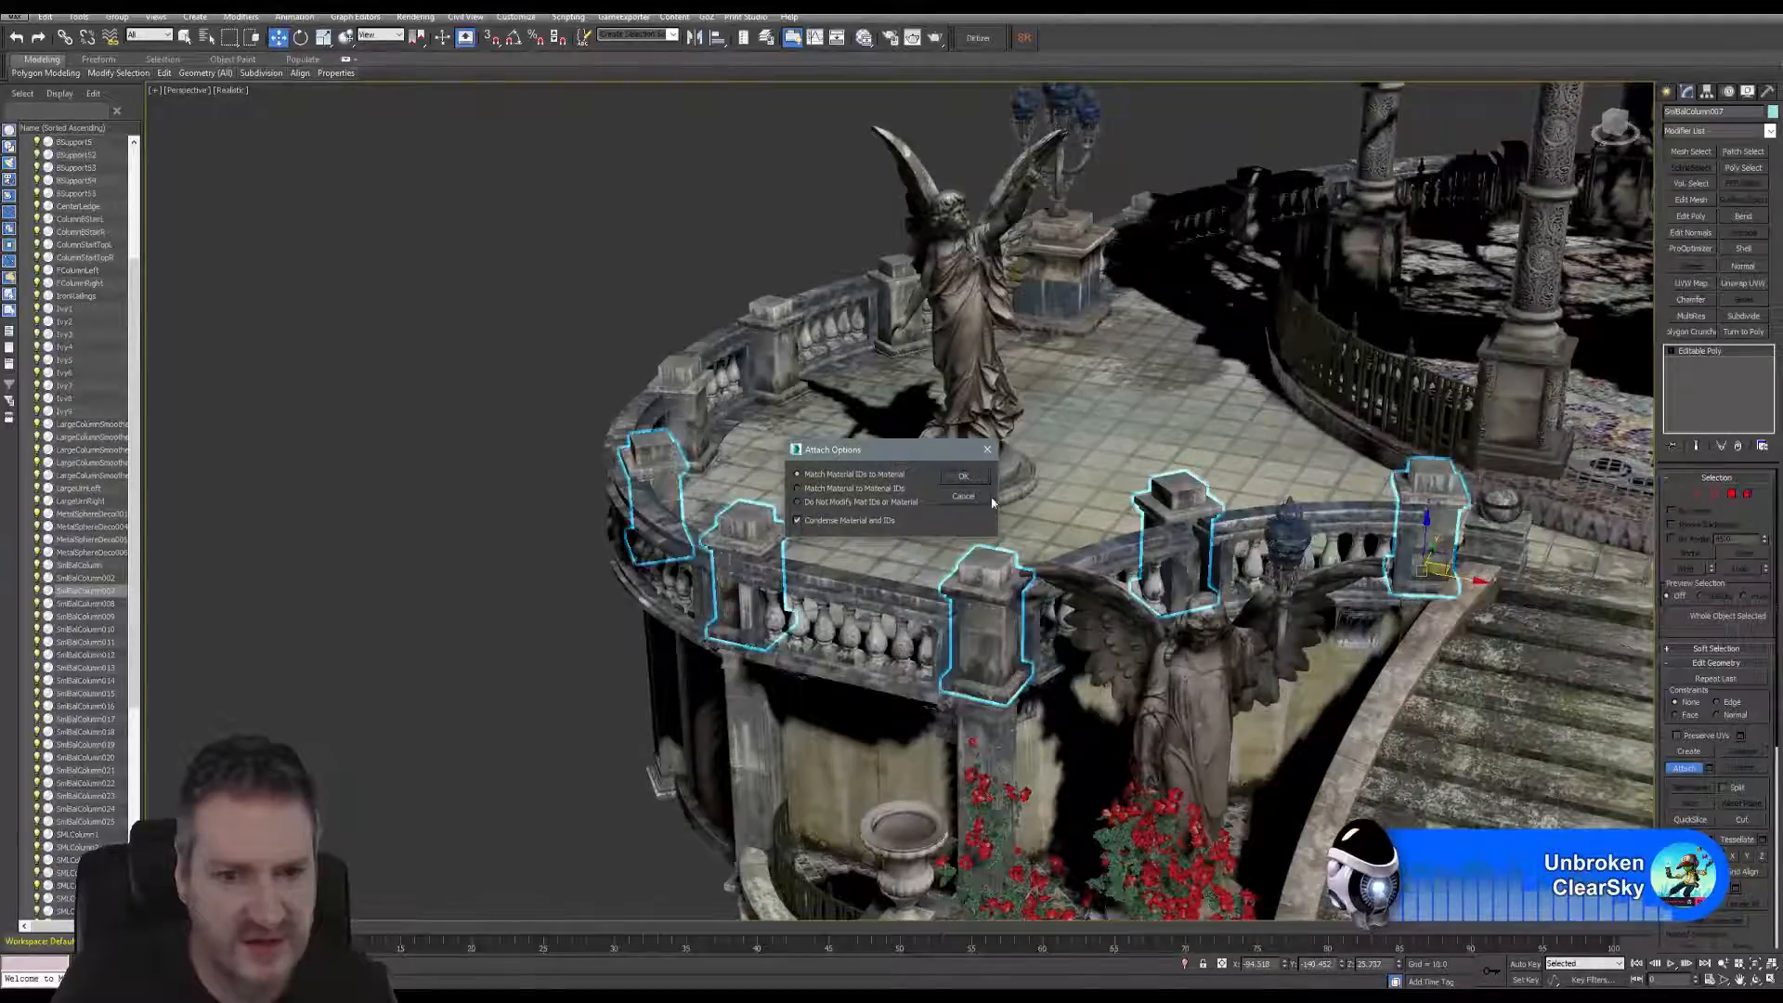
left_click(969, 481)
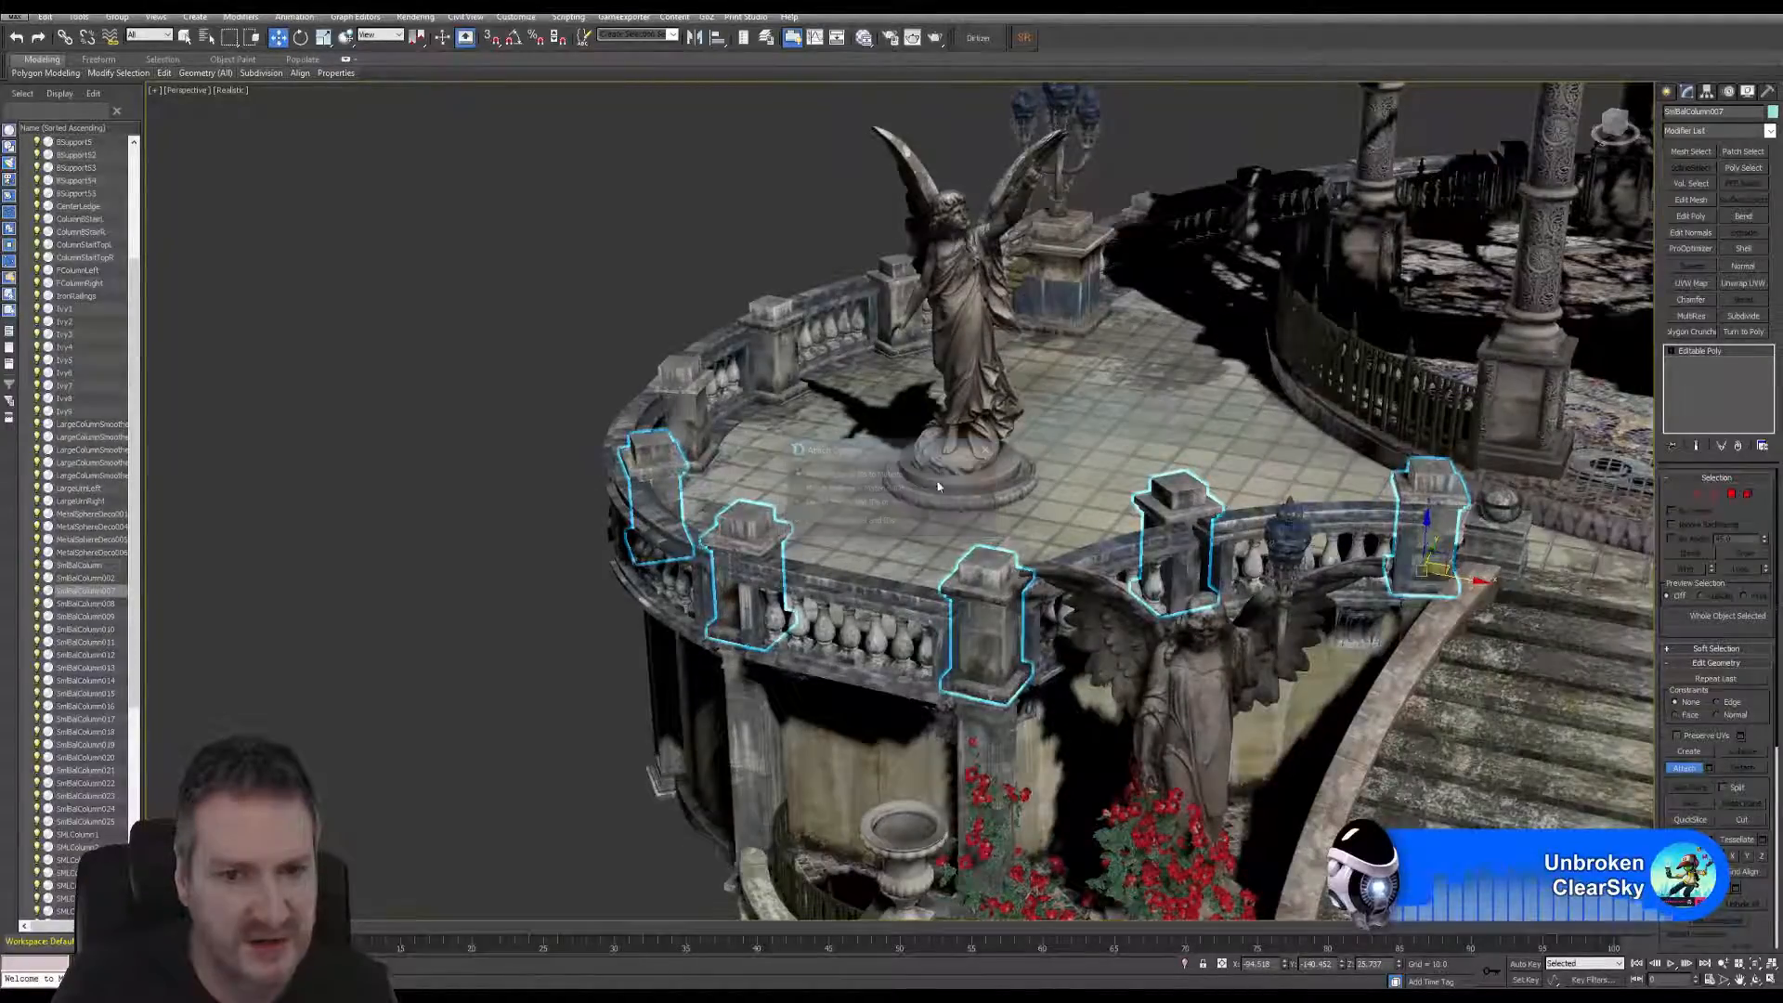
- Attach the small balustrade pillar directly behind the upper winged statue to the combined pillars, matching material IDs to material
left_click(773, 305)
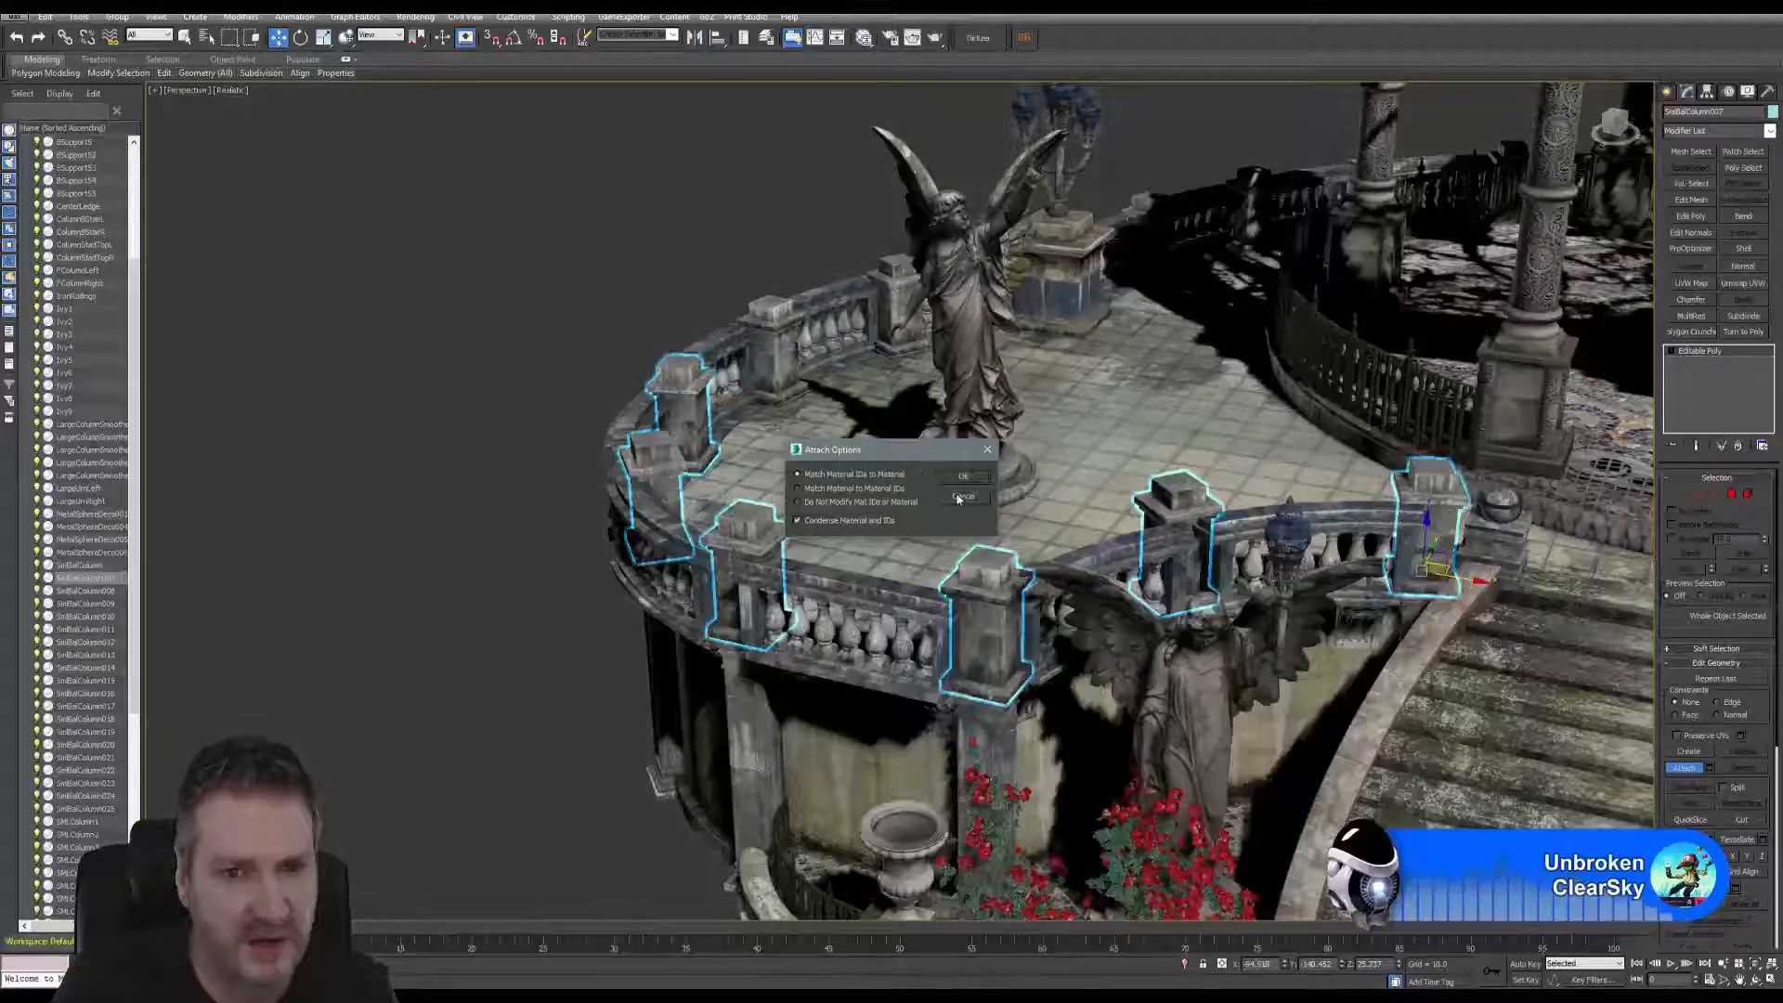
left_click(959, 501)
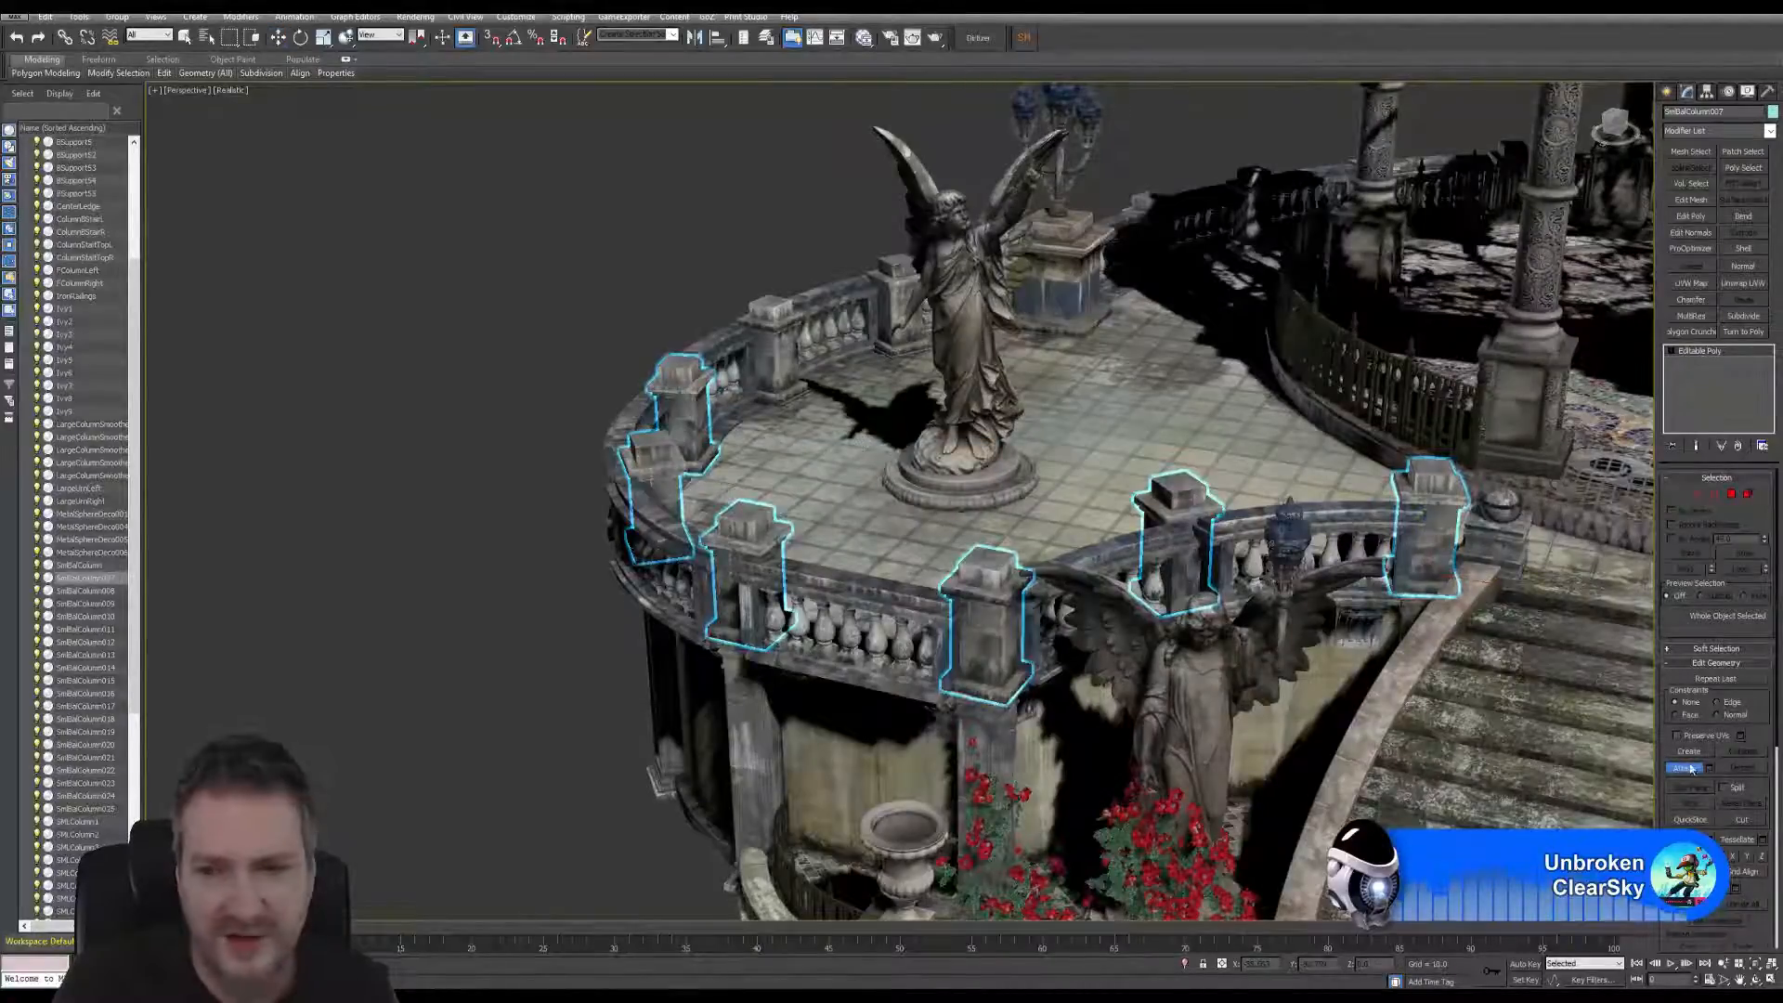
key("w")
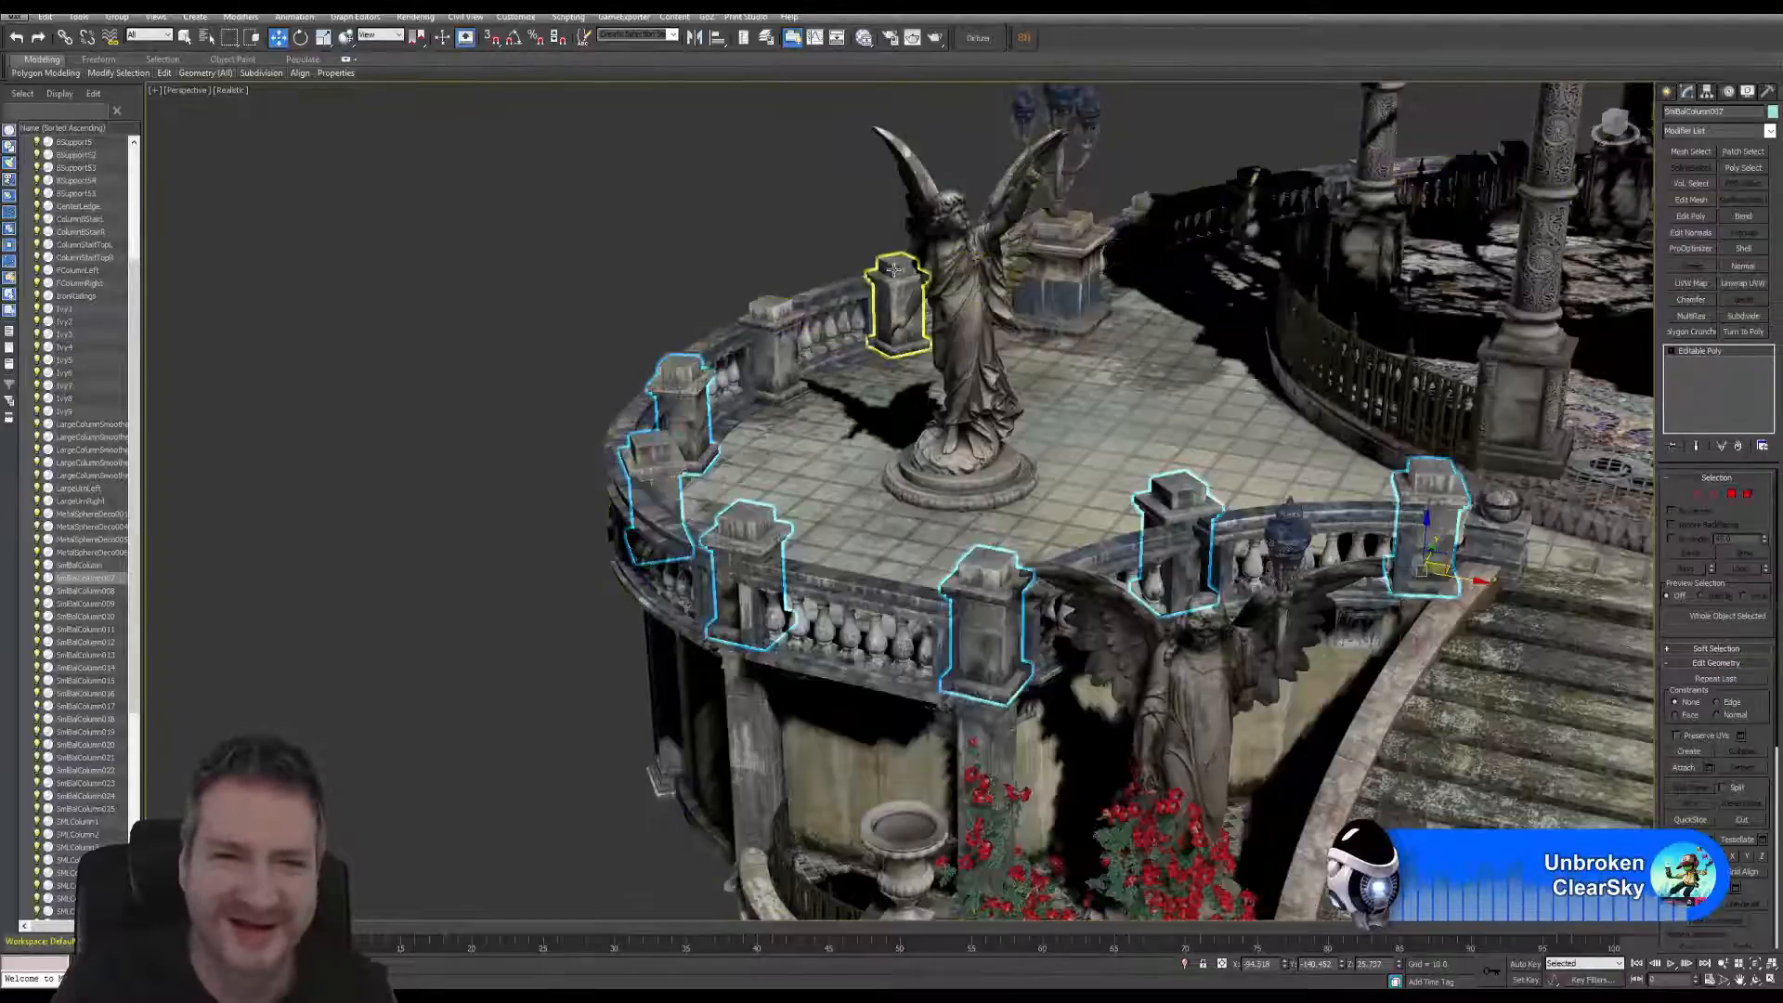
left_click(1684, 768)
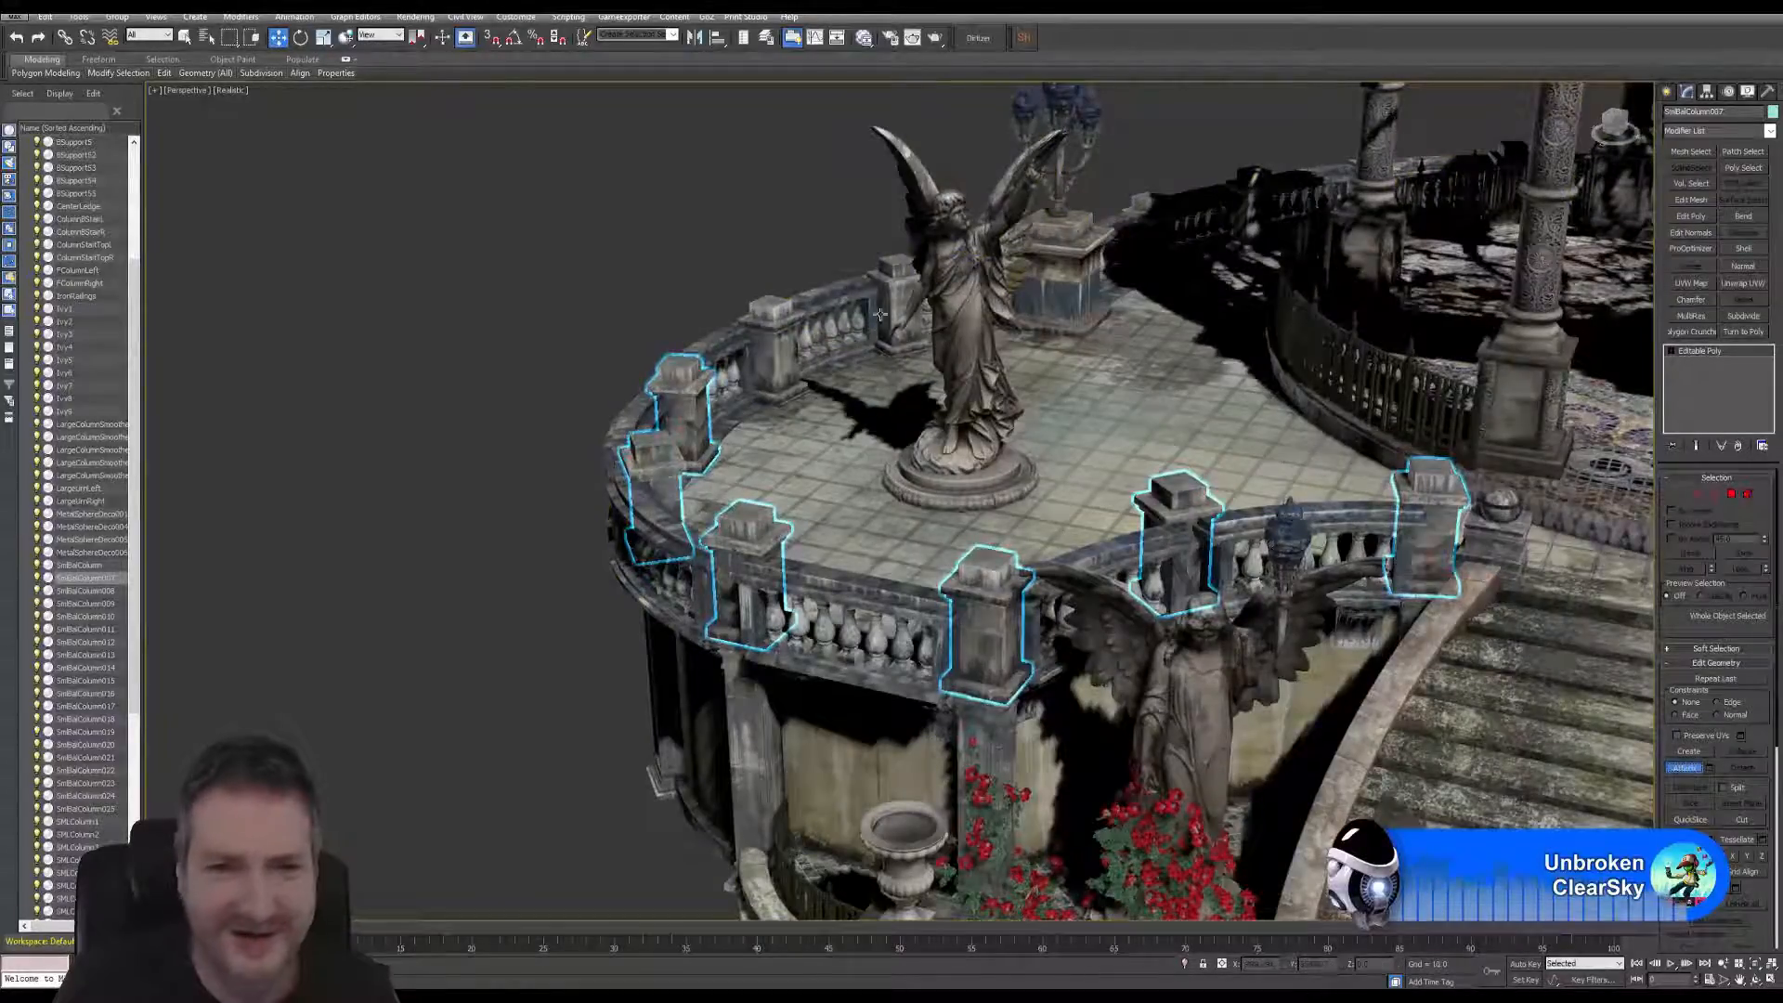
left_click(944, 501)
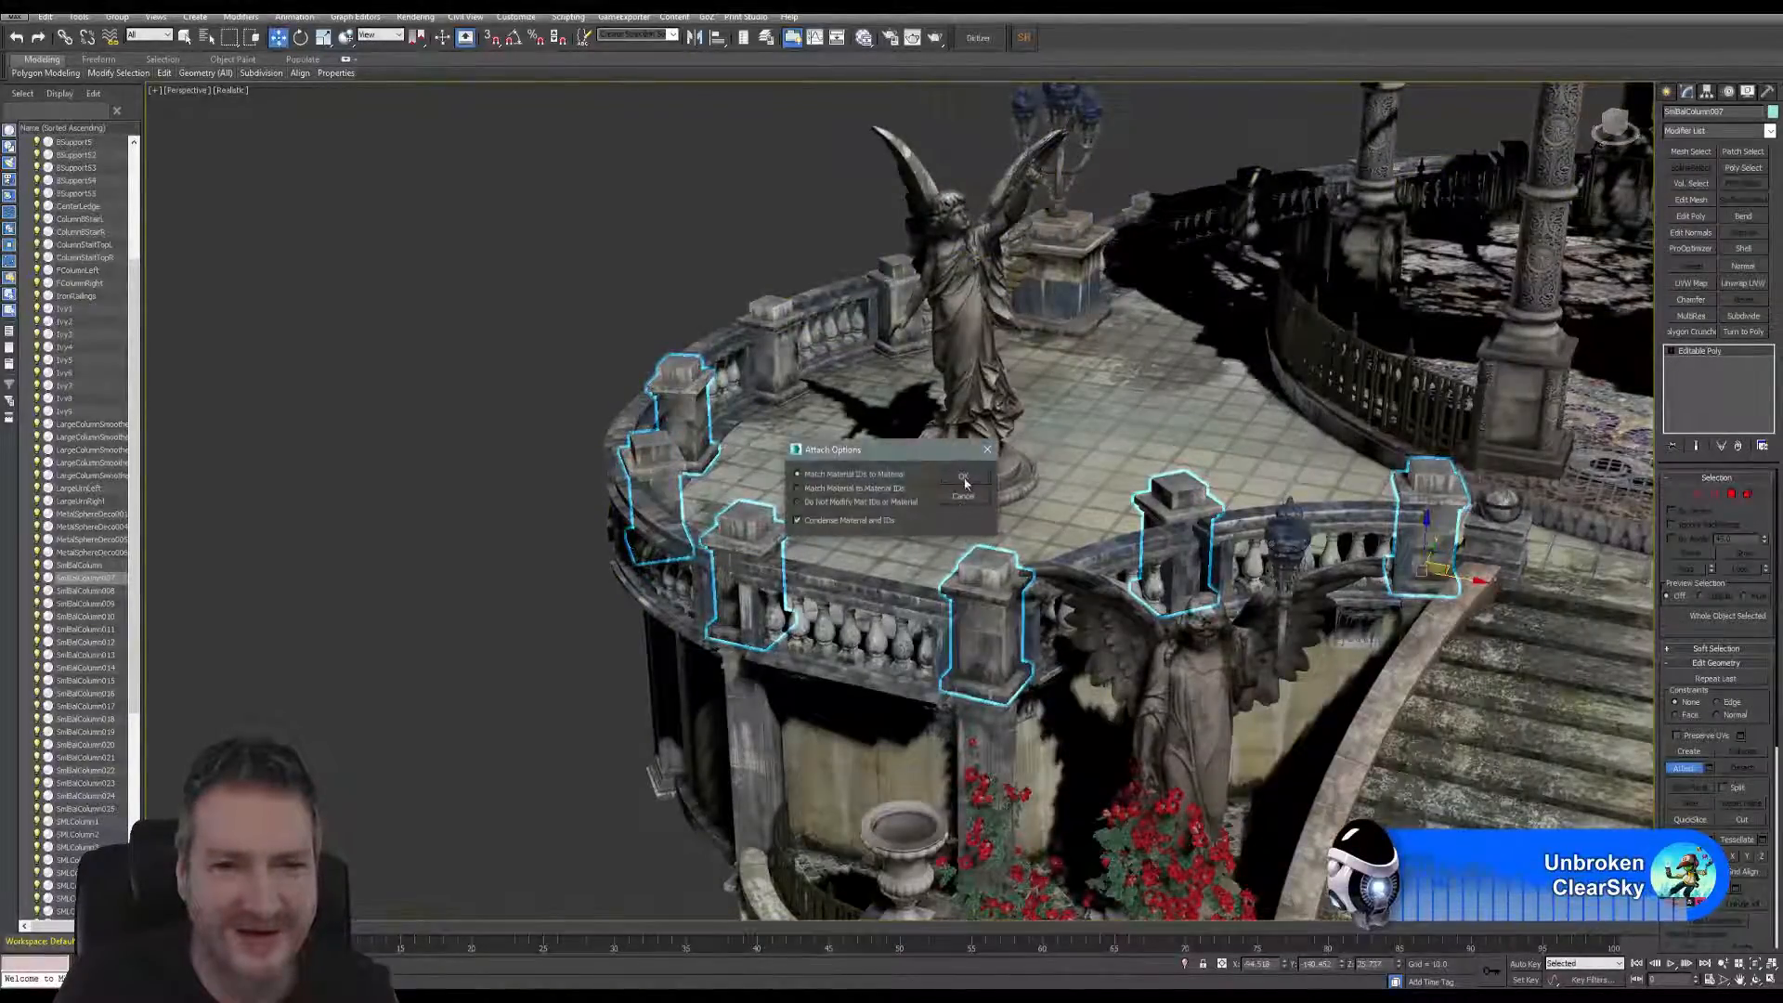
left_click(963, 477)
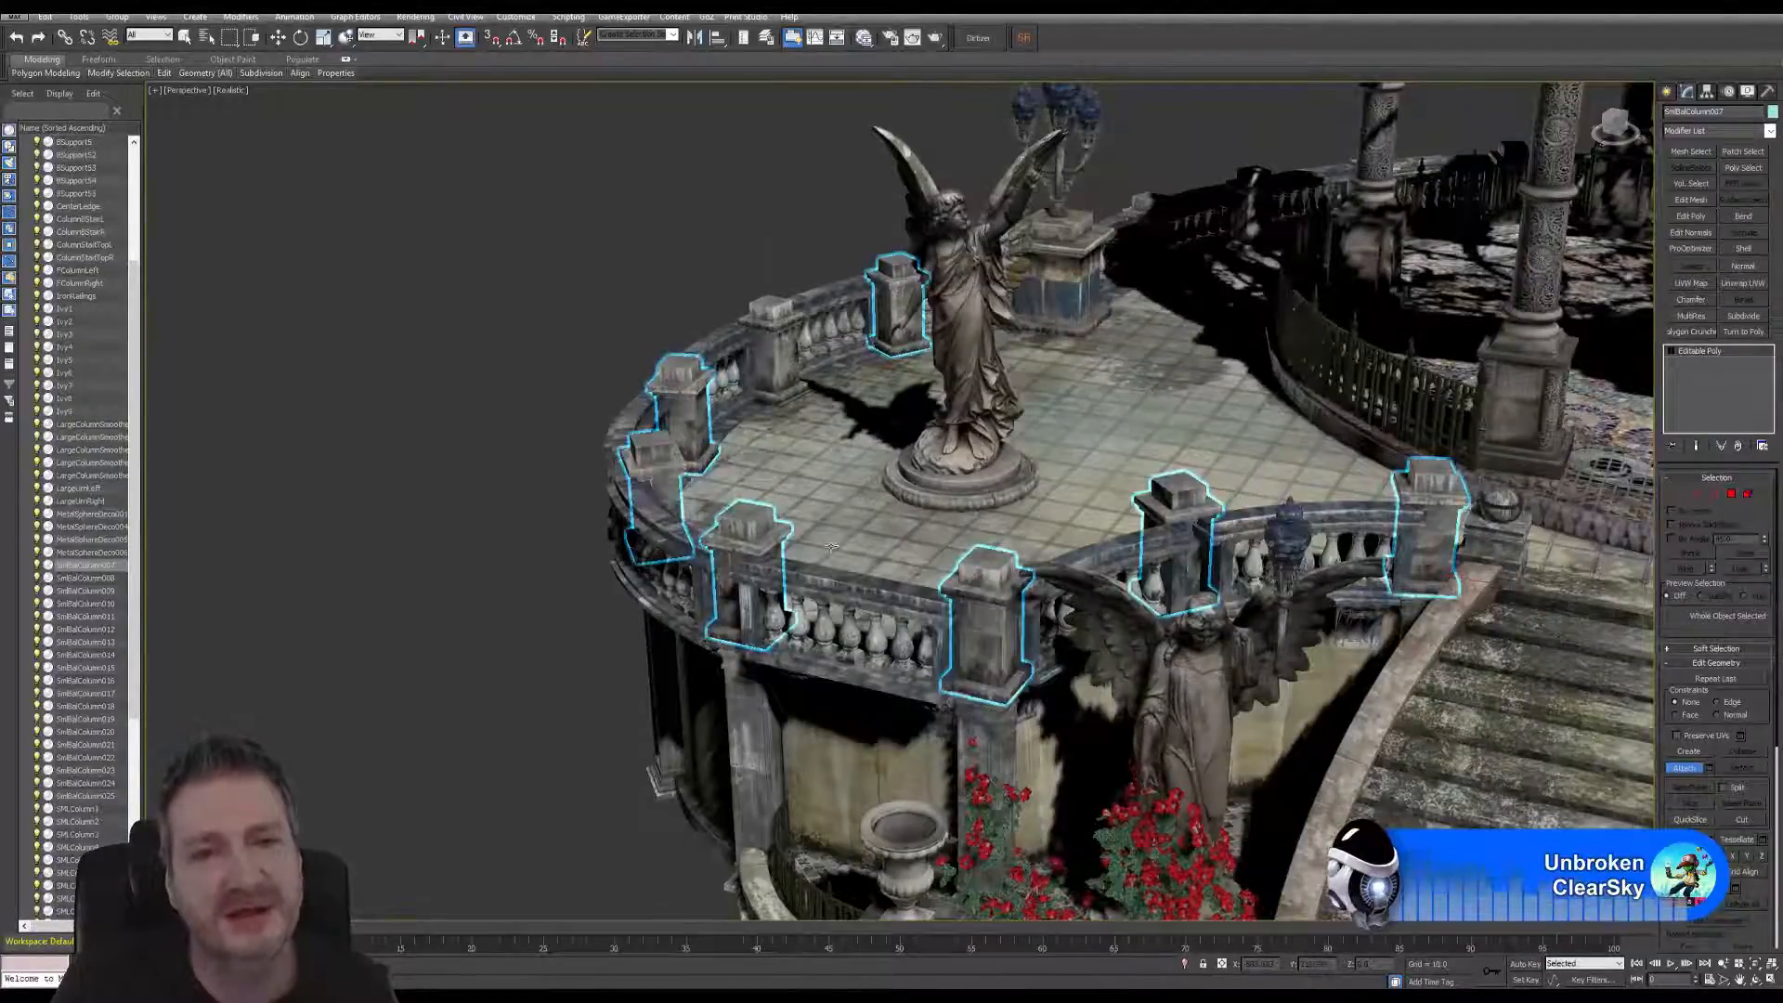
- Resume attaching small pillars to the combined object along the curved balustrade behind the gazebo
middle_click_drag(1169, 150, 883, 475, "alt")
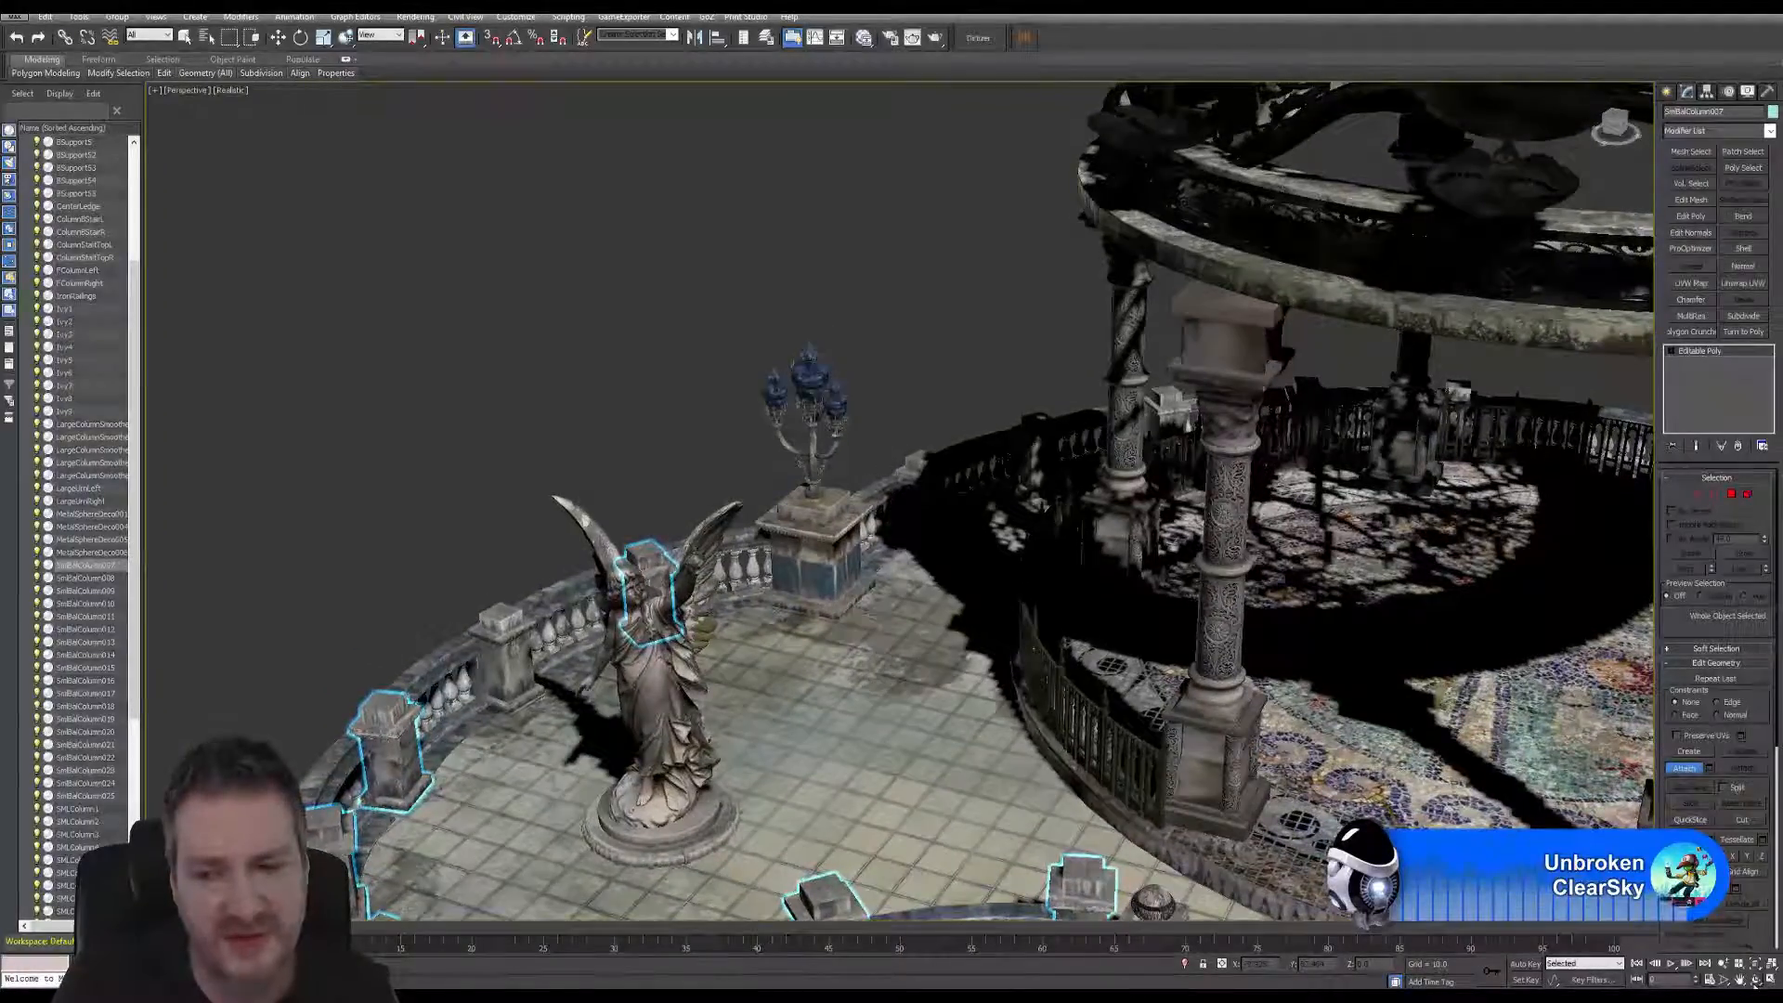
middle_click_drag(850, 548, 1138, 453, "alt")
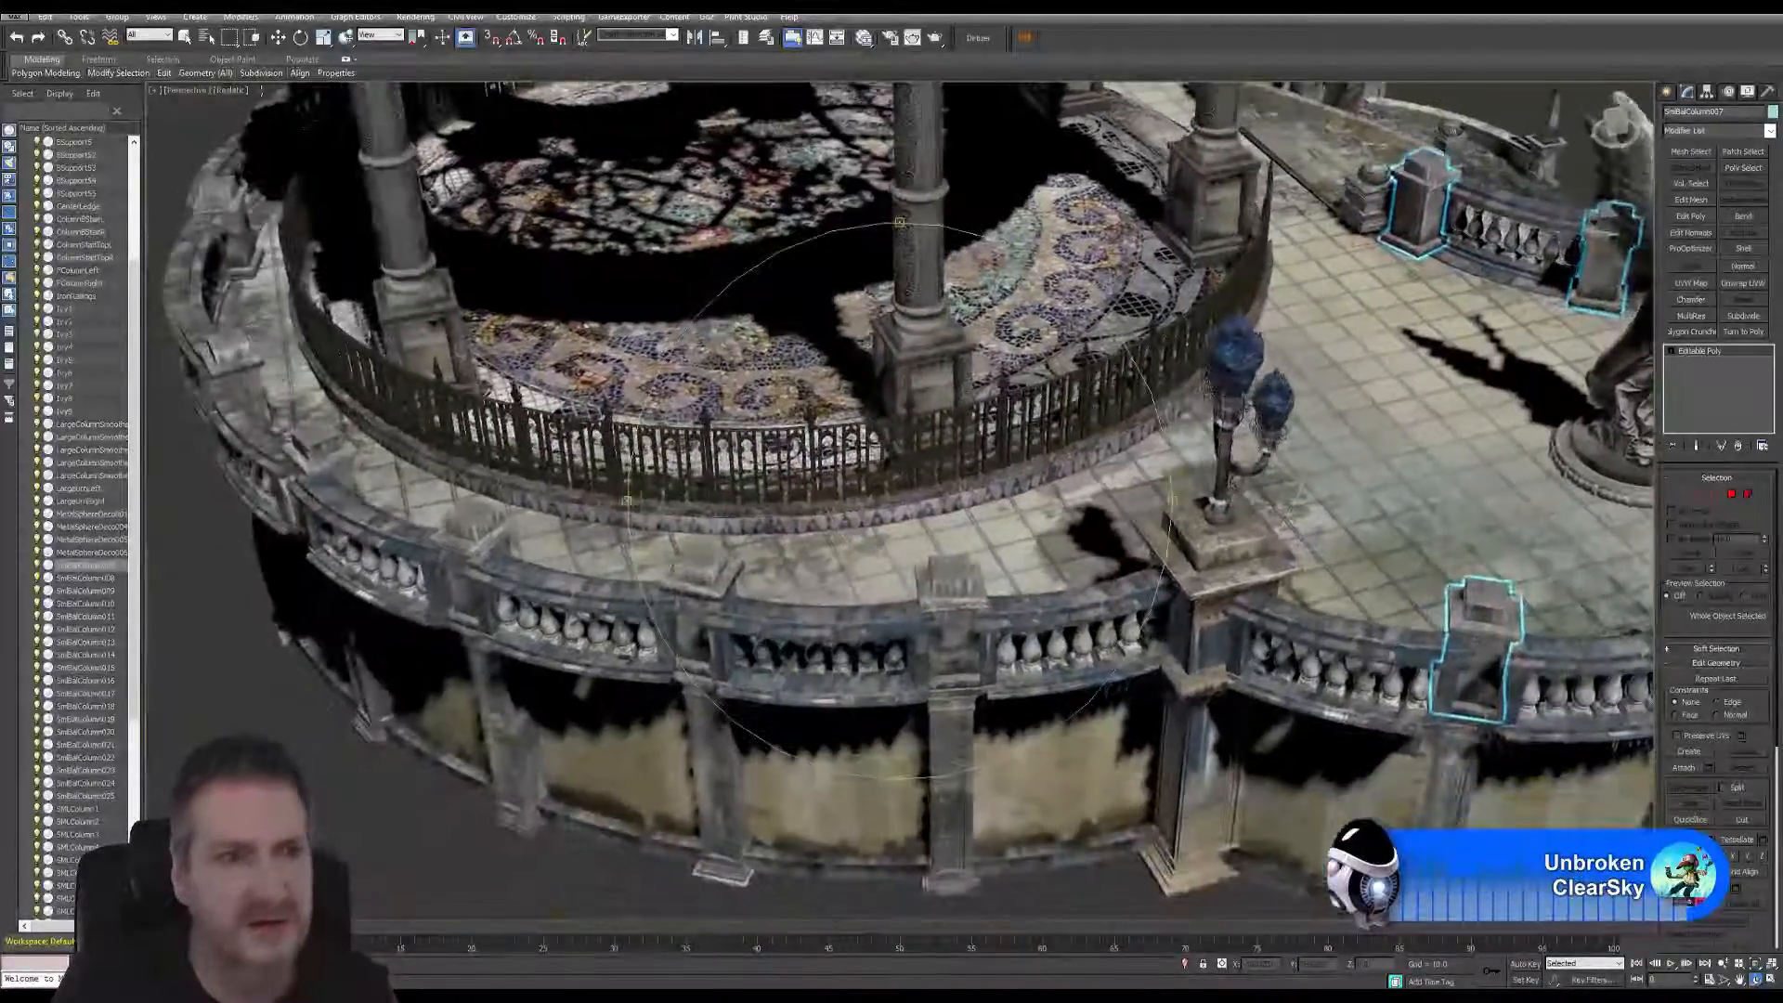
key("q")
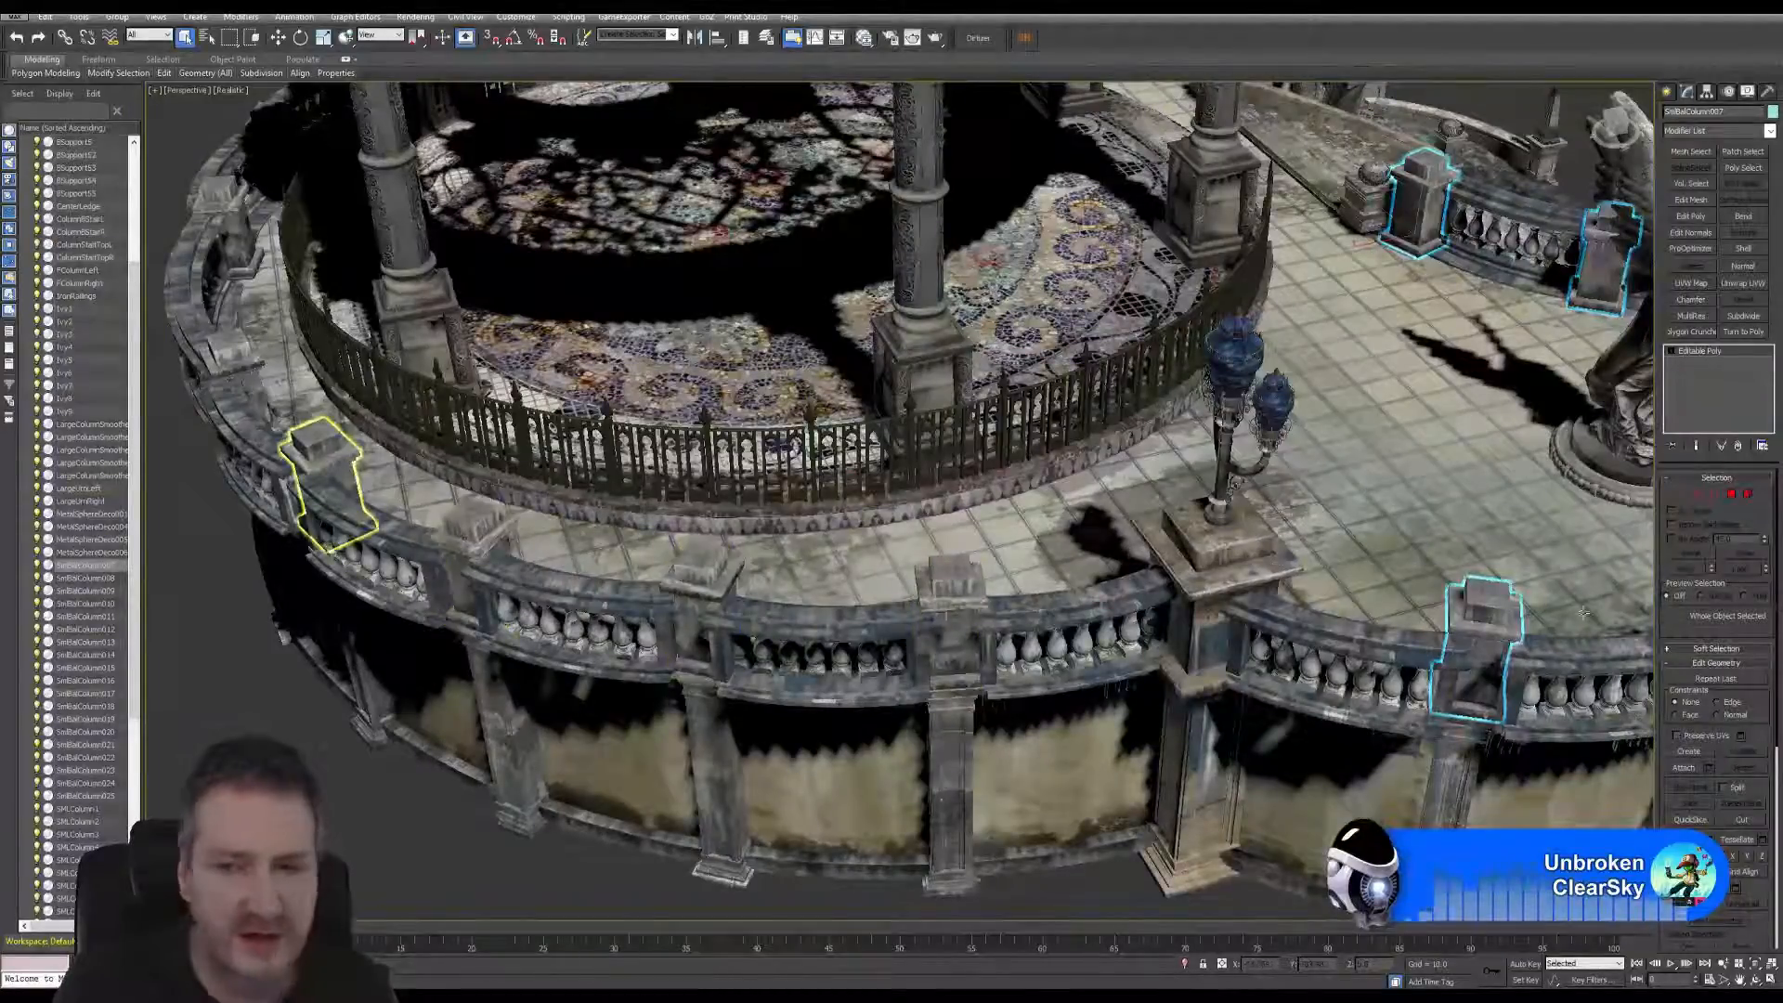
left_click(1683, 767)
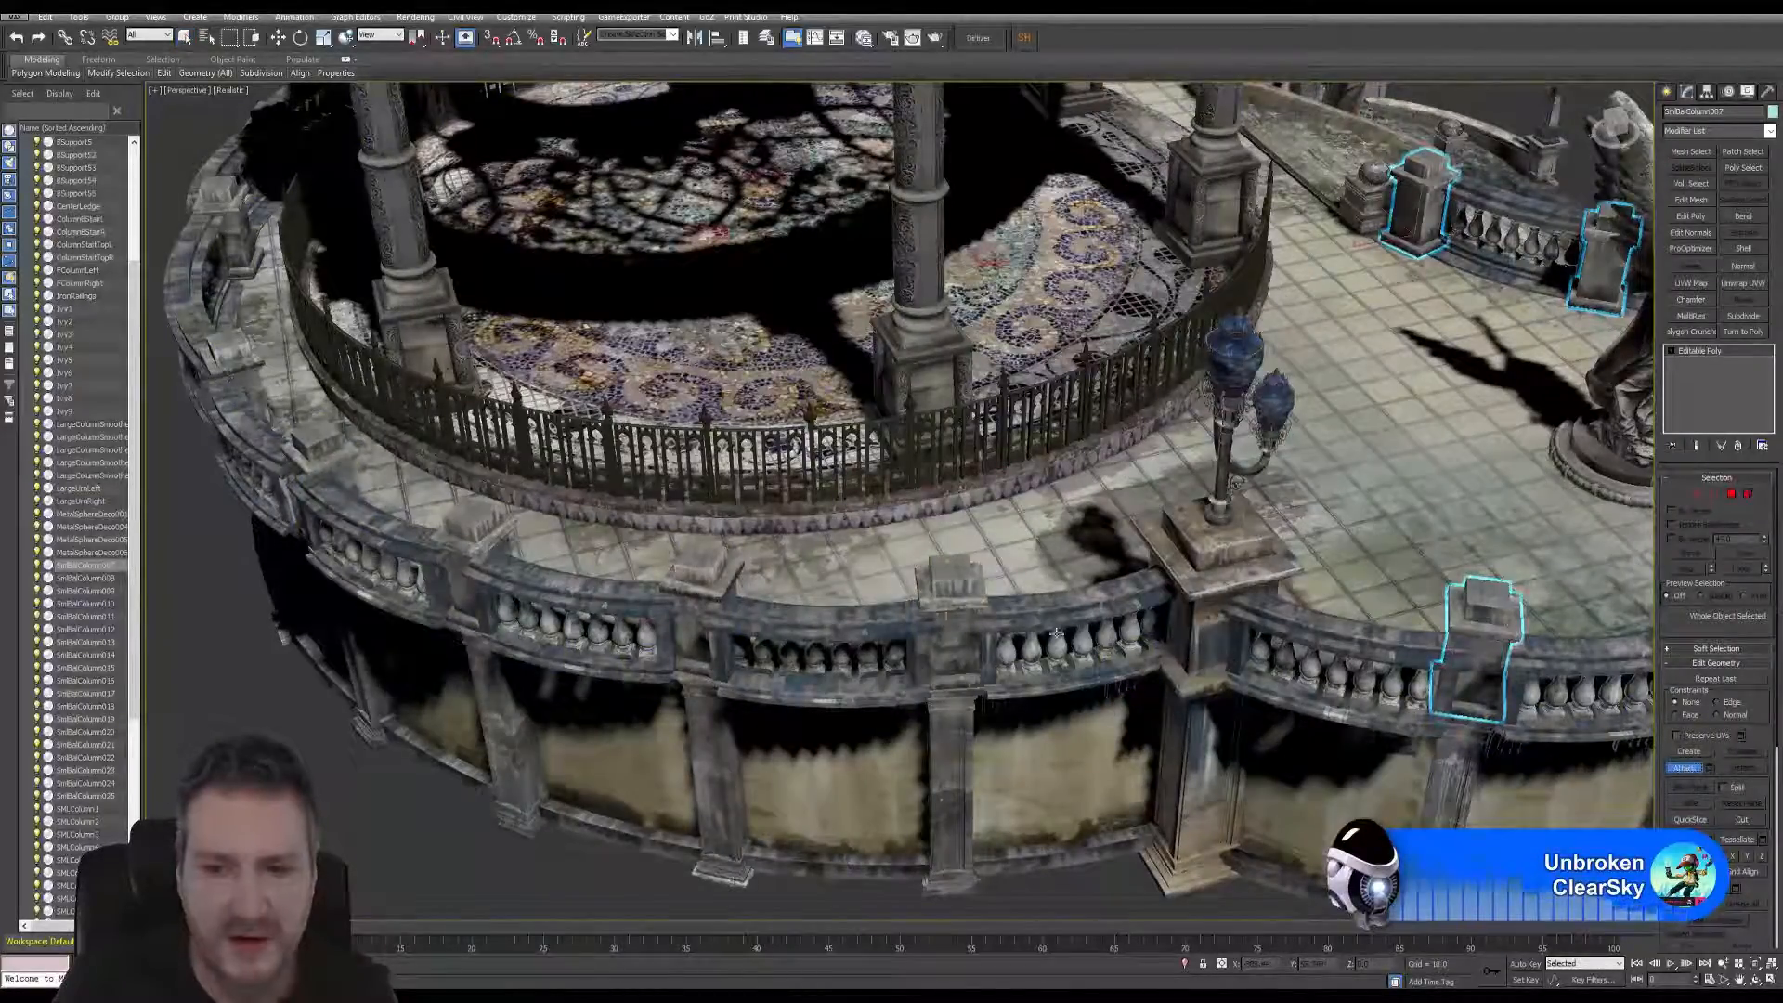
- Attach the four consecutive small balustrade posts beyond the lamp pedestal to the selected column mesh, matching material IDs to material
key("w")
left_click(963, 587)
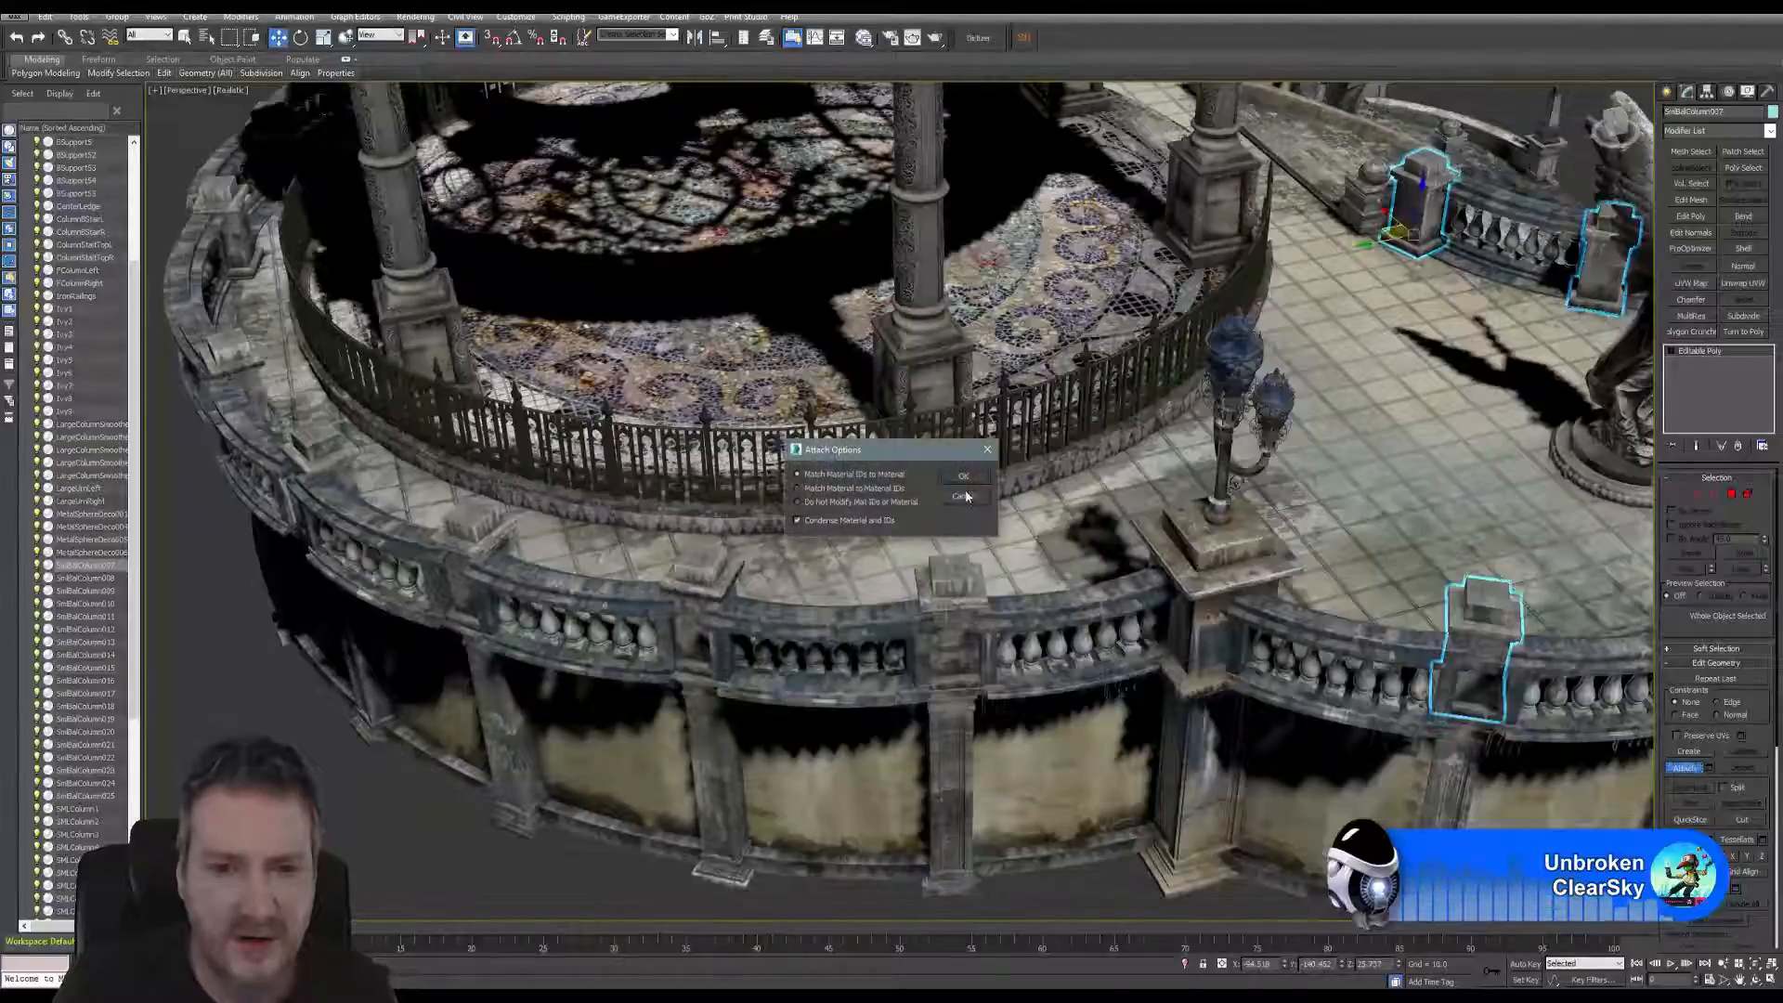
left_click(963, 477)
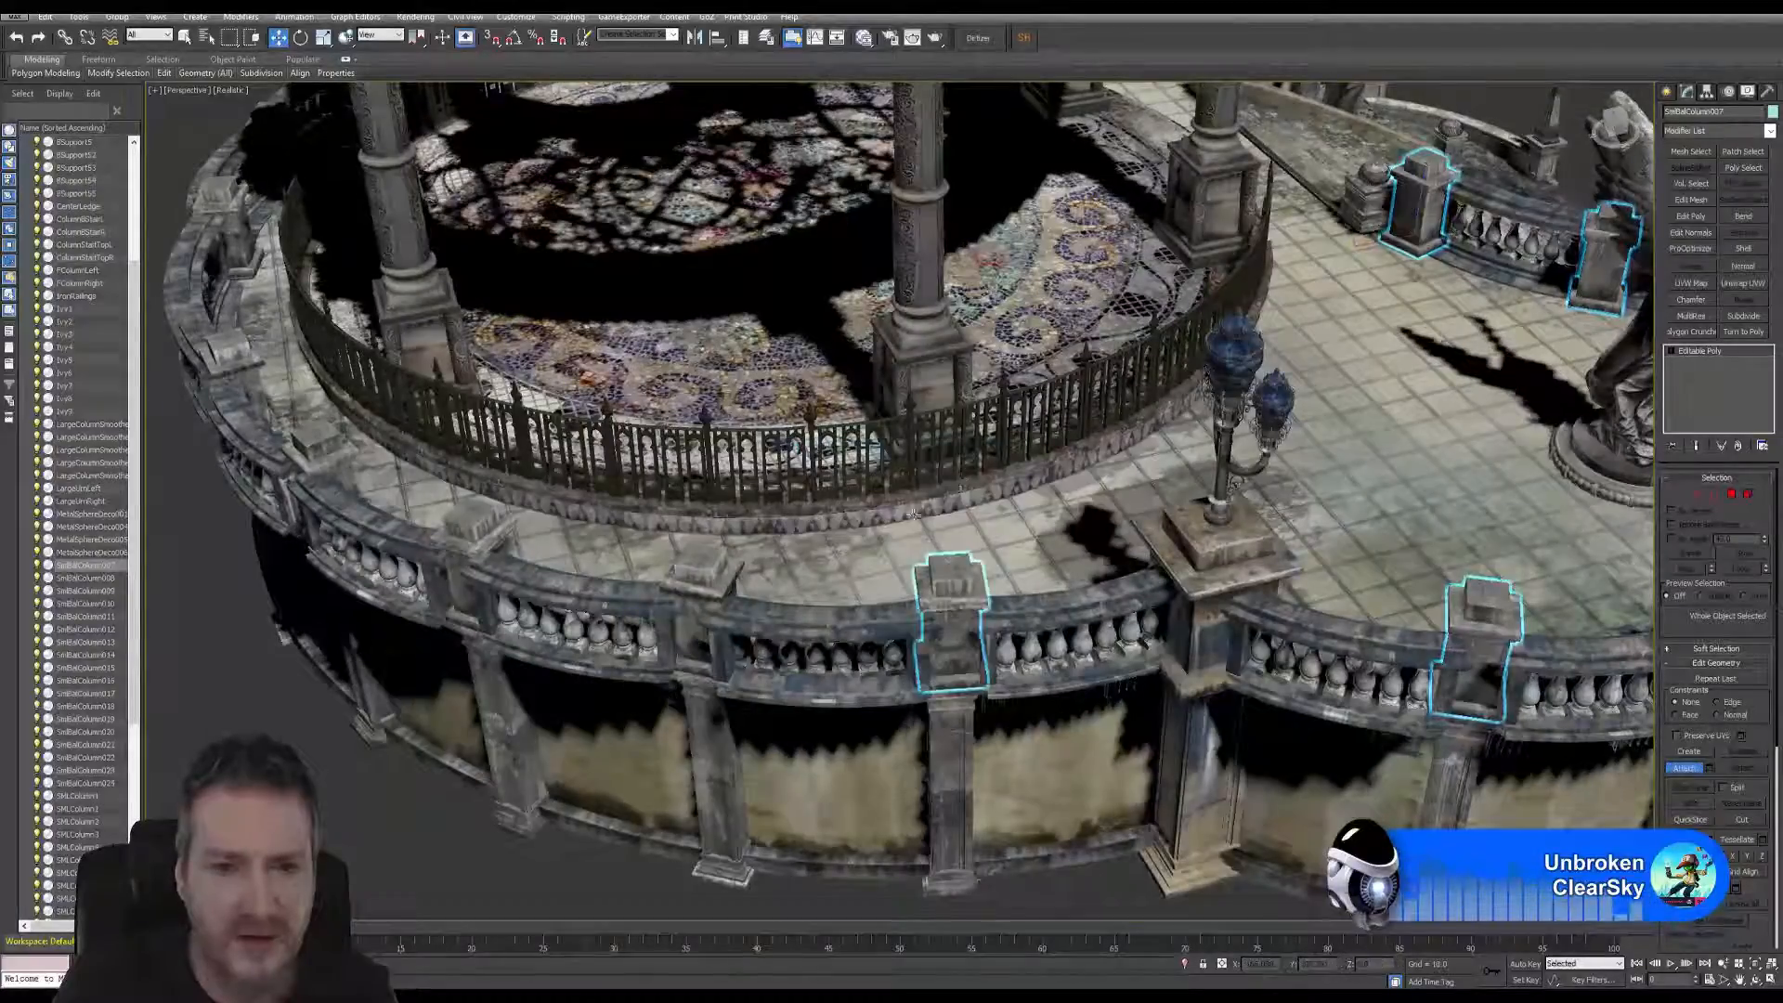
left_click(698, 573)
left_click(961, 480)
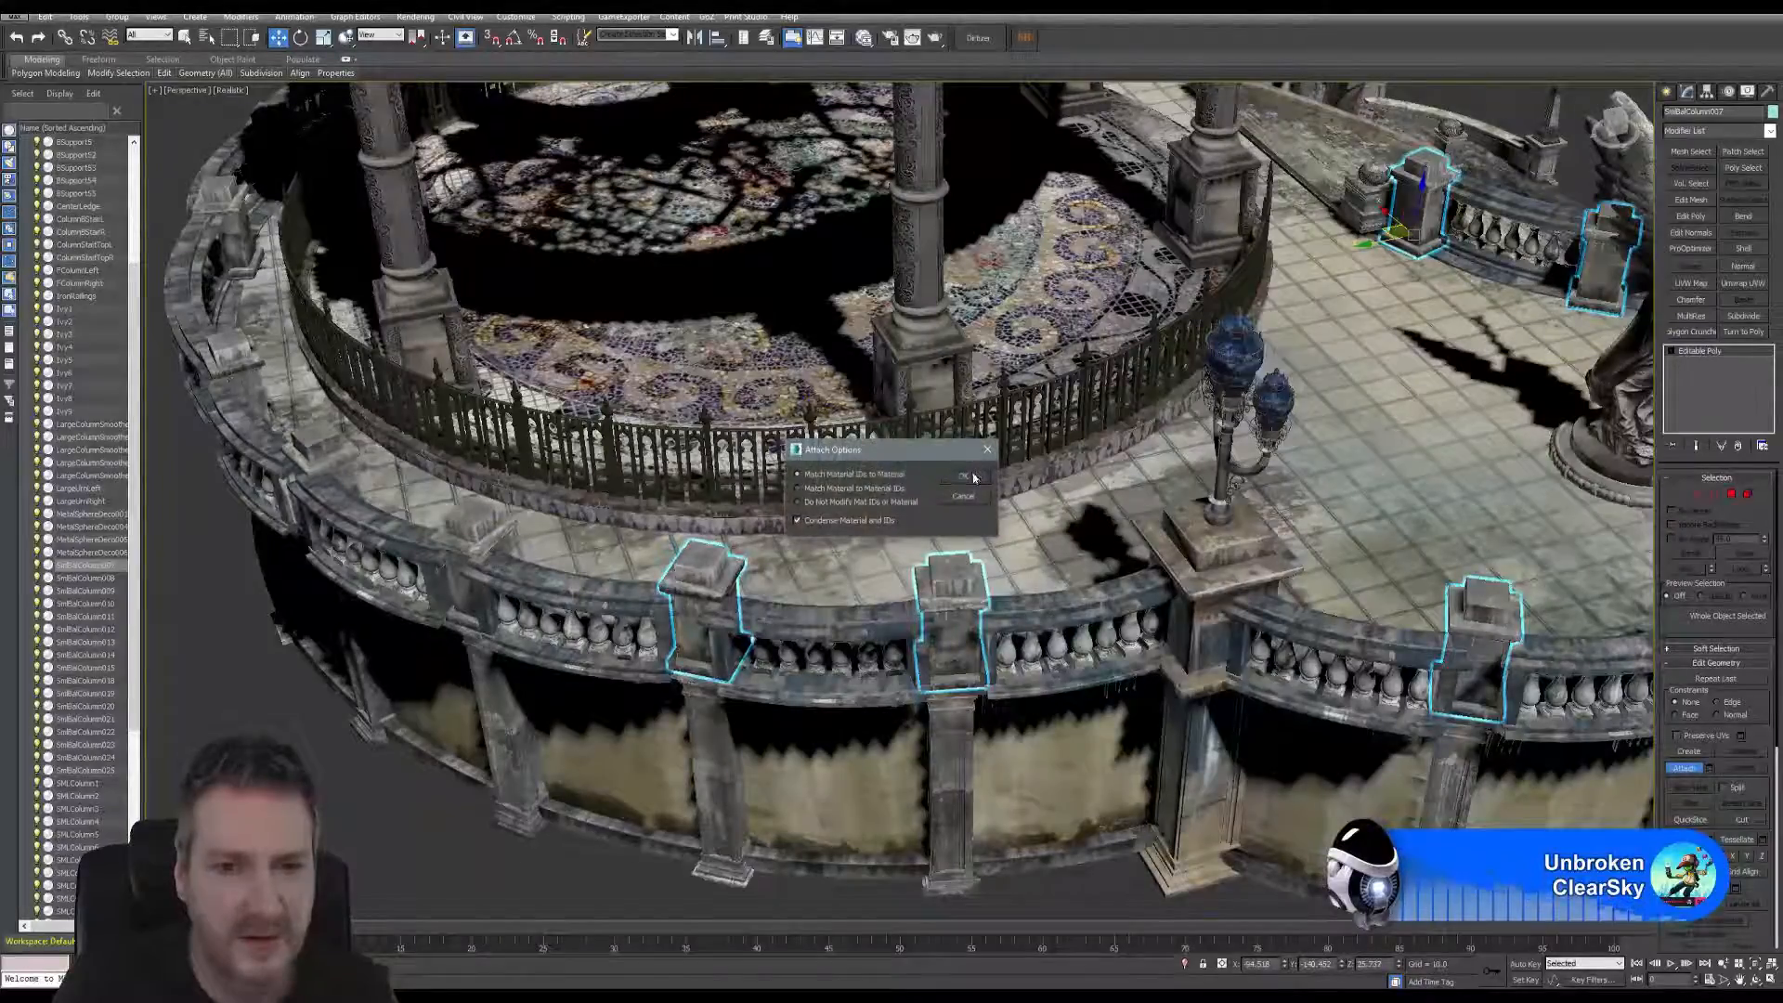
left_click(966, 476)
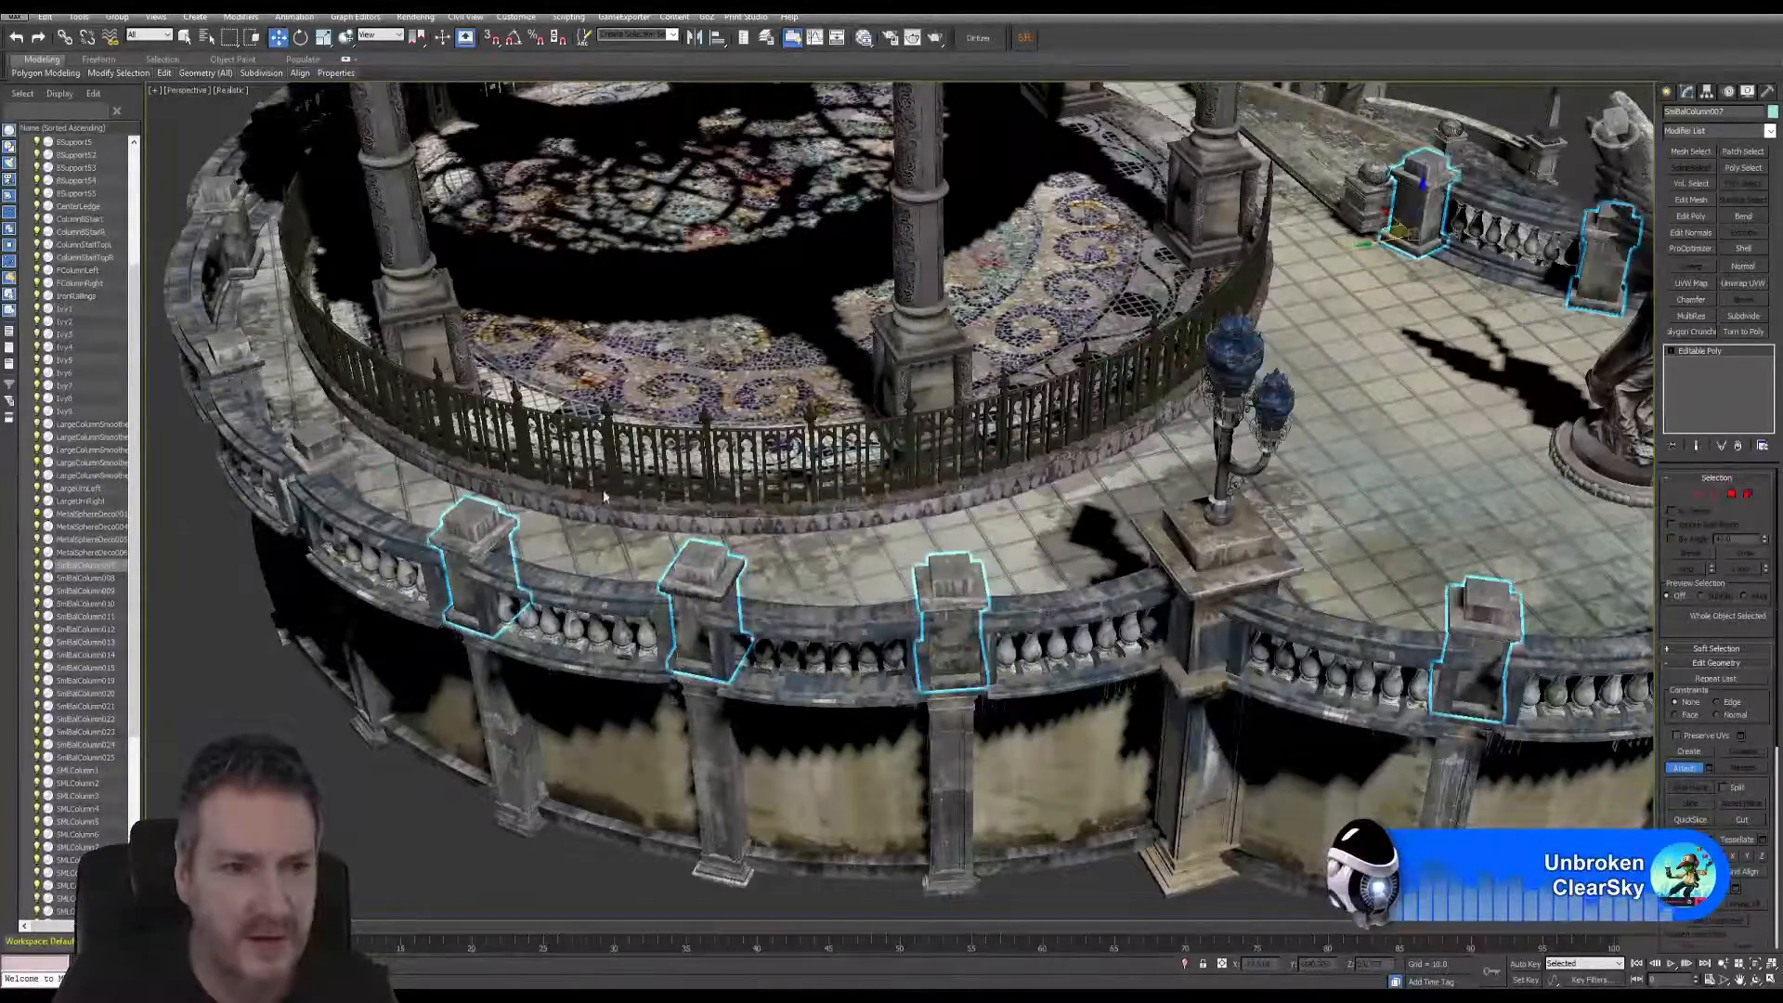
left_click(965, 477)
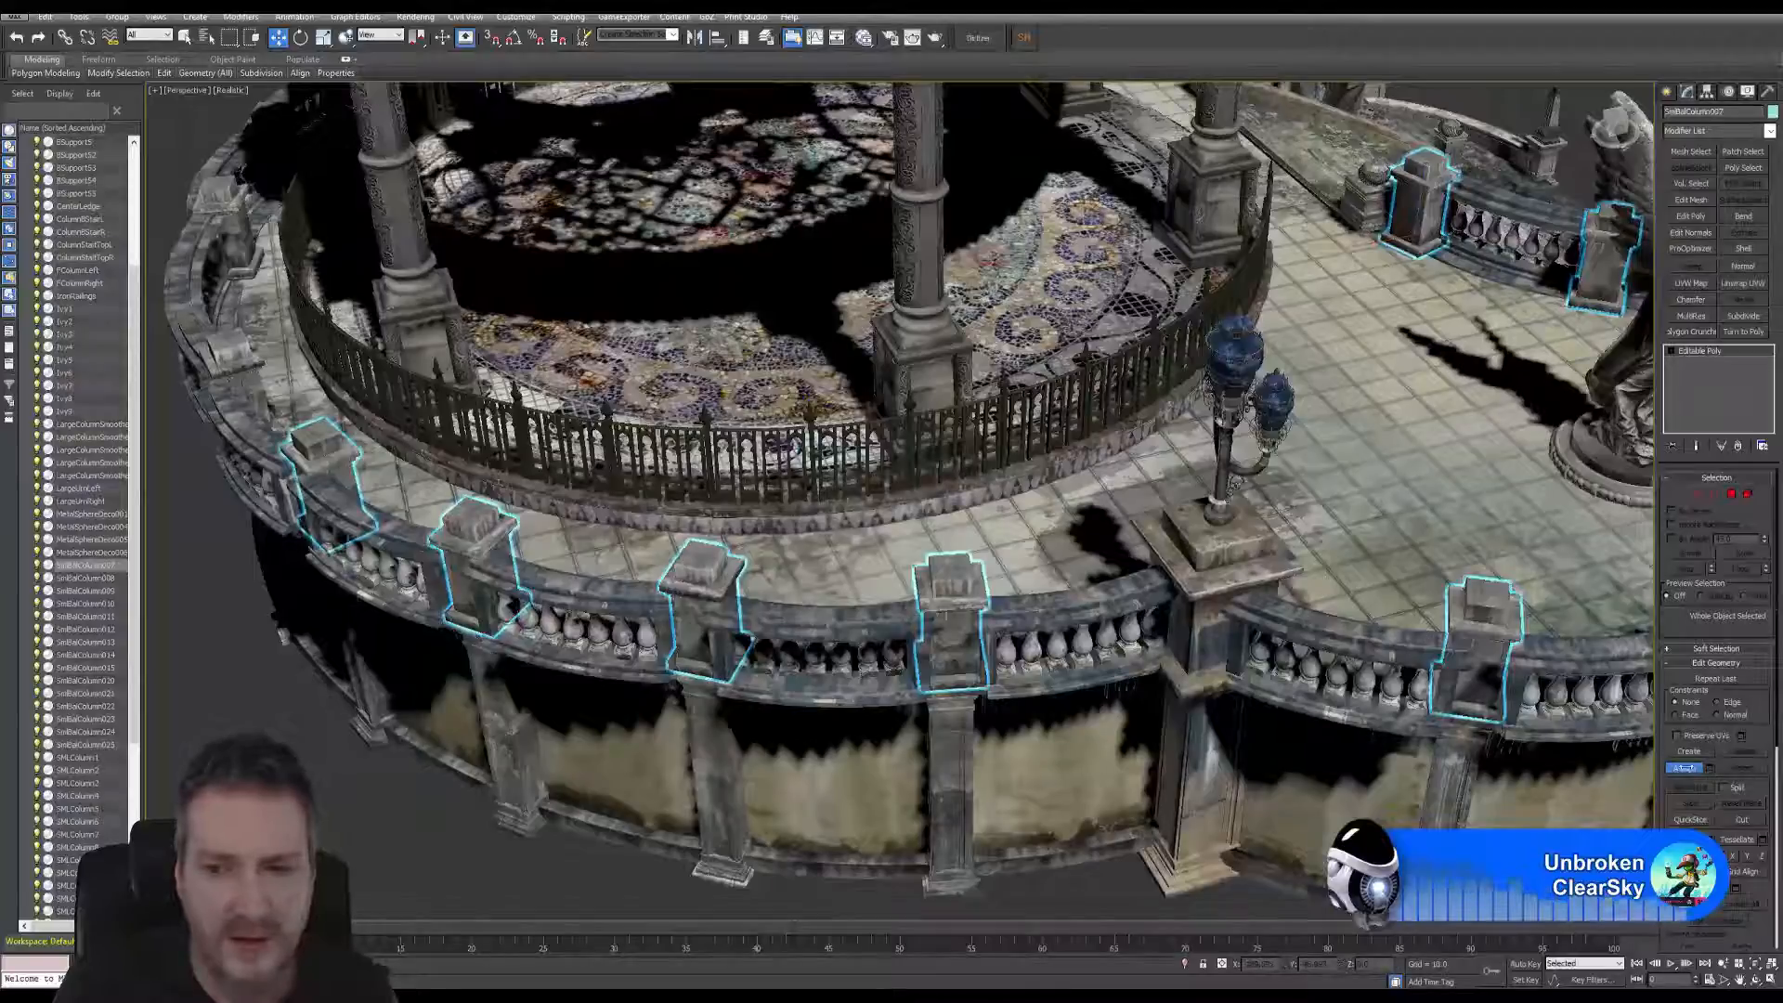
- Attach the next three small posts around the outer curve of the balustrade, matching material IDs to material and condensing materials
left_click(1686, 769)
left_click(1756, 981)
left_click_drag(789, 557, 956, 399)
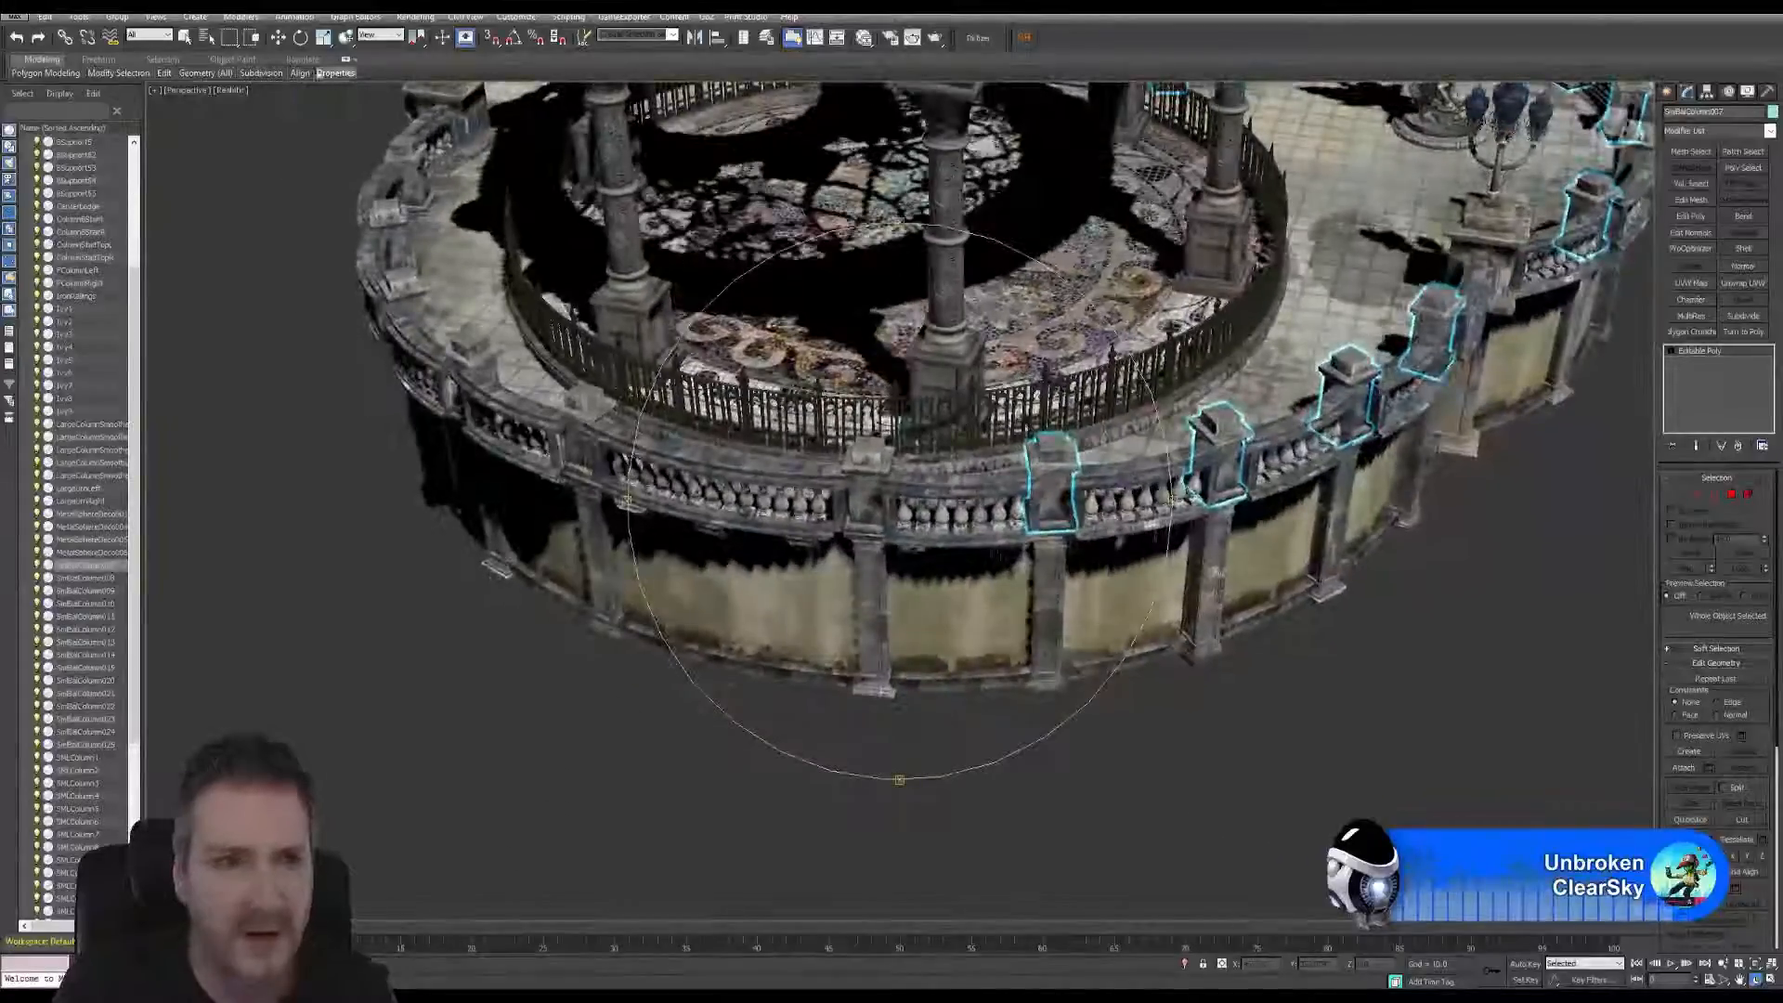
left_click(185, 37)
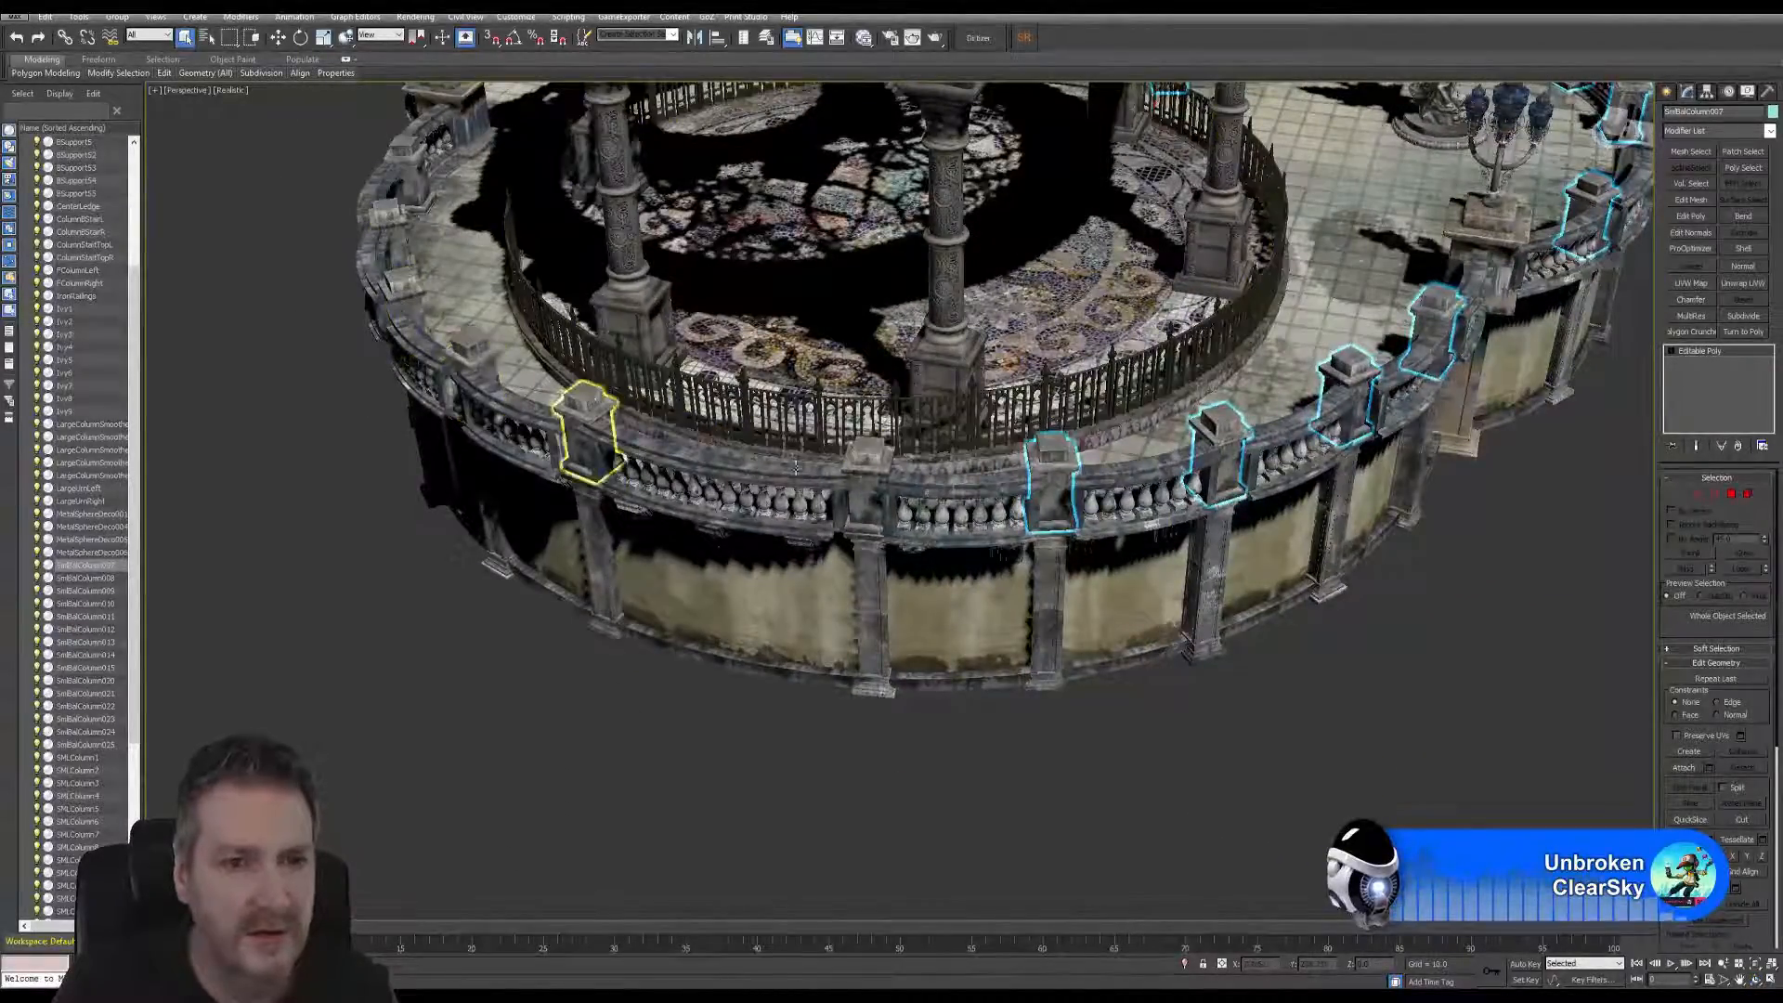
left_click(1681, 769)
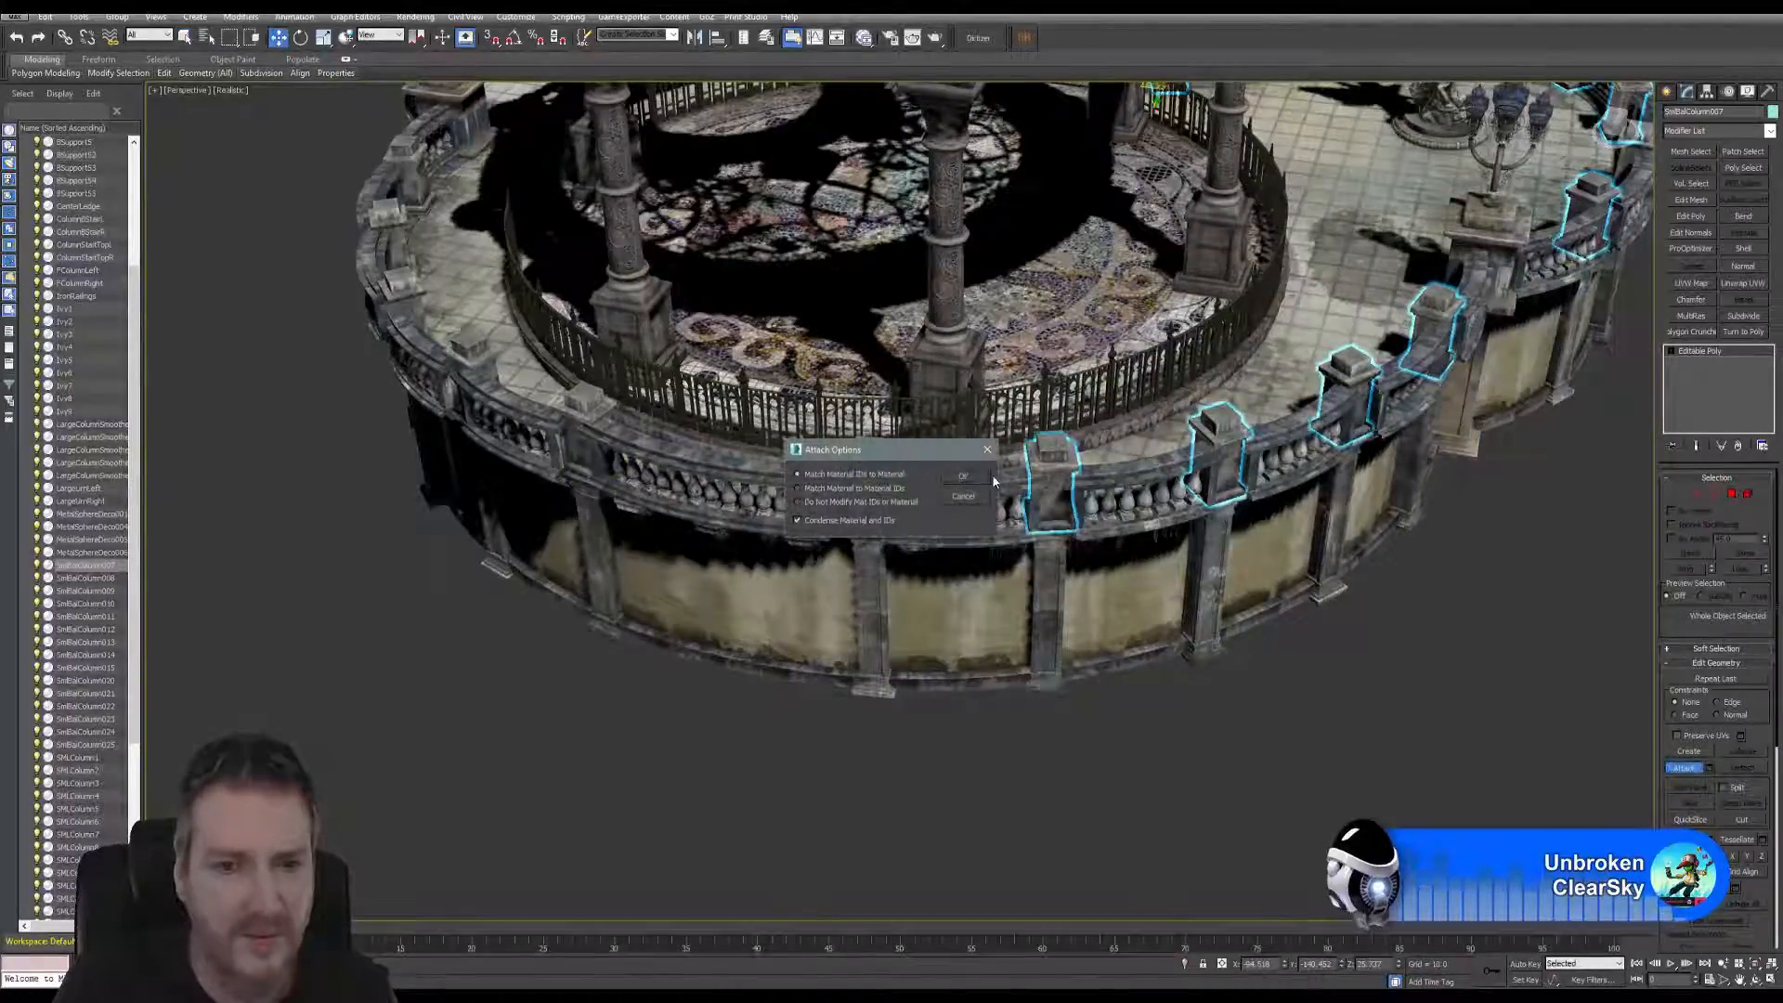
left_click(866, 464)
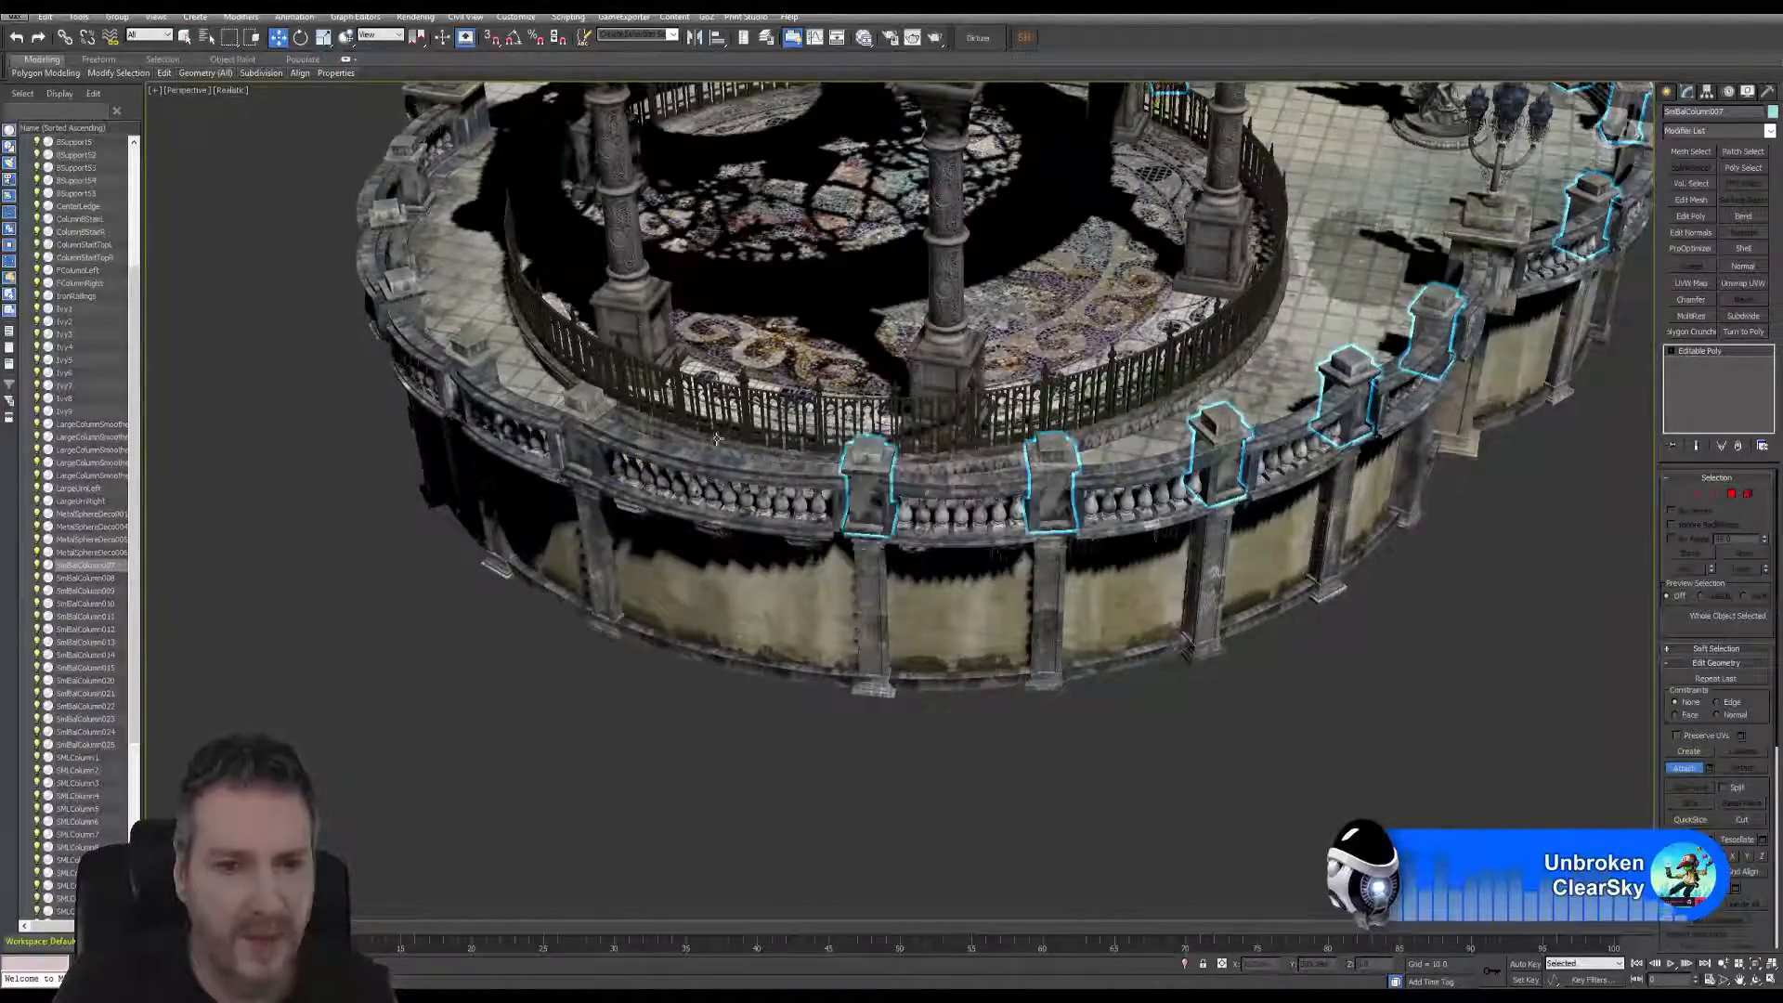
left_click(587, 403)
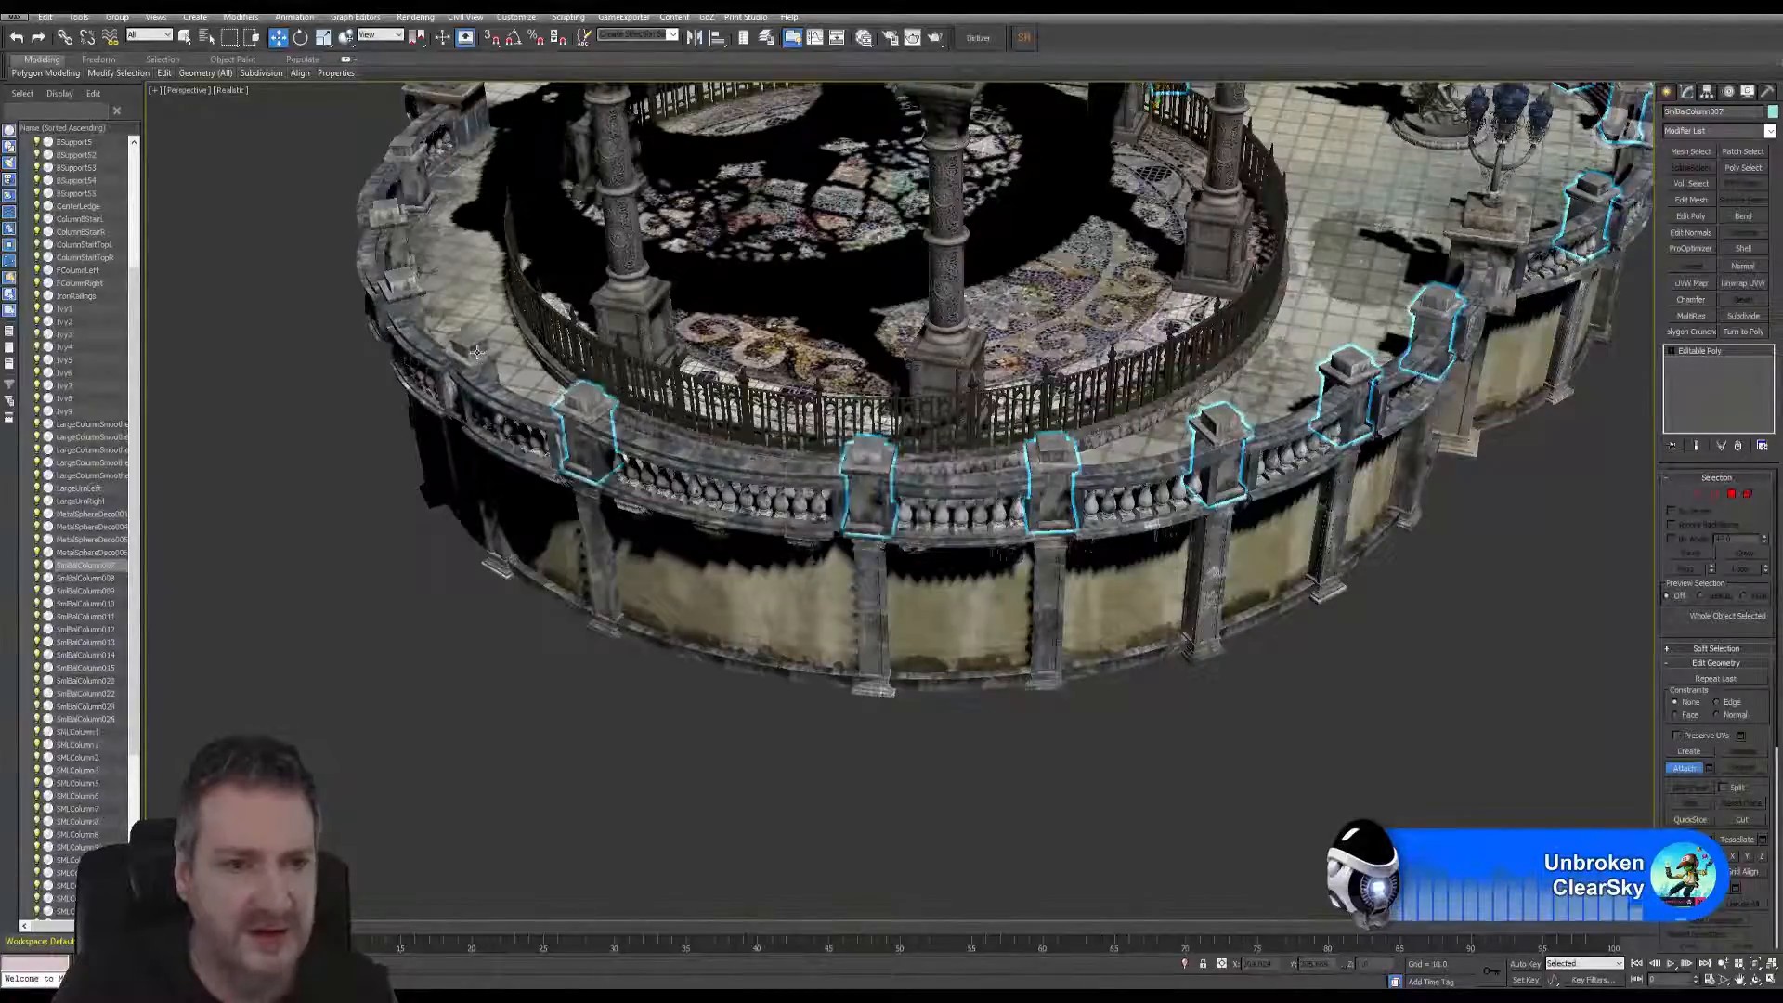
left_click(849, 486)
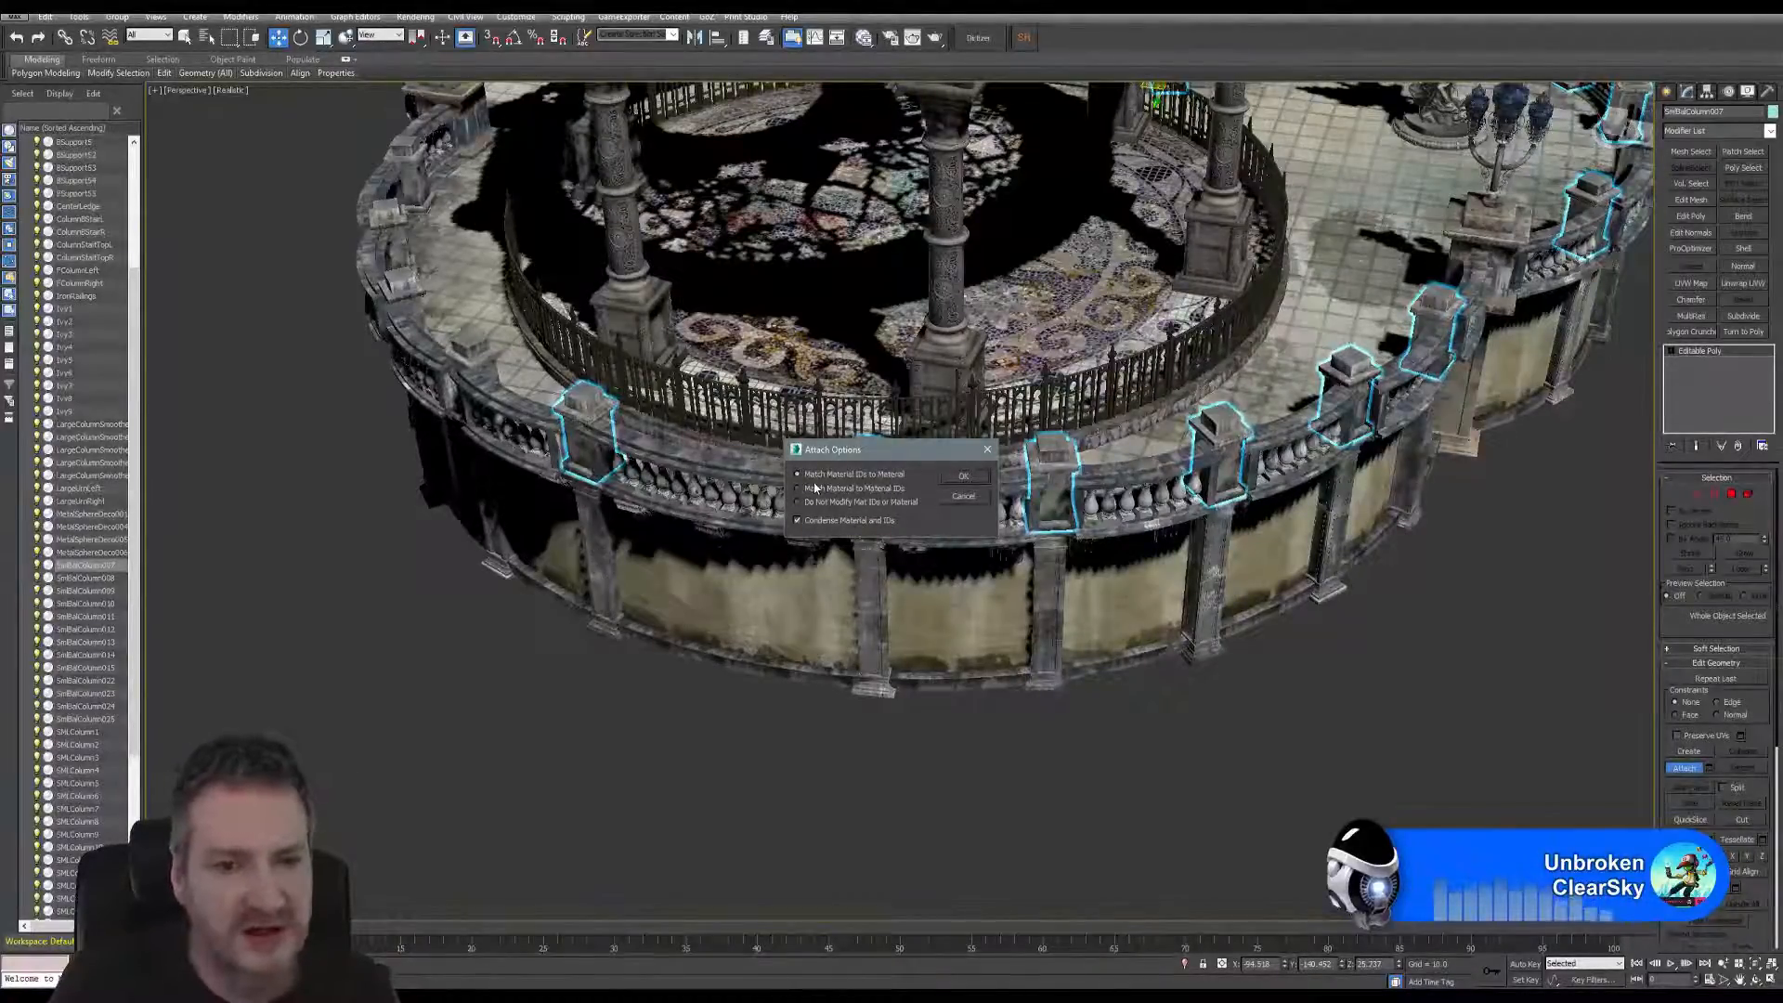
left_click(964, 476)
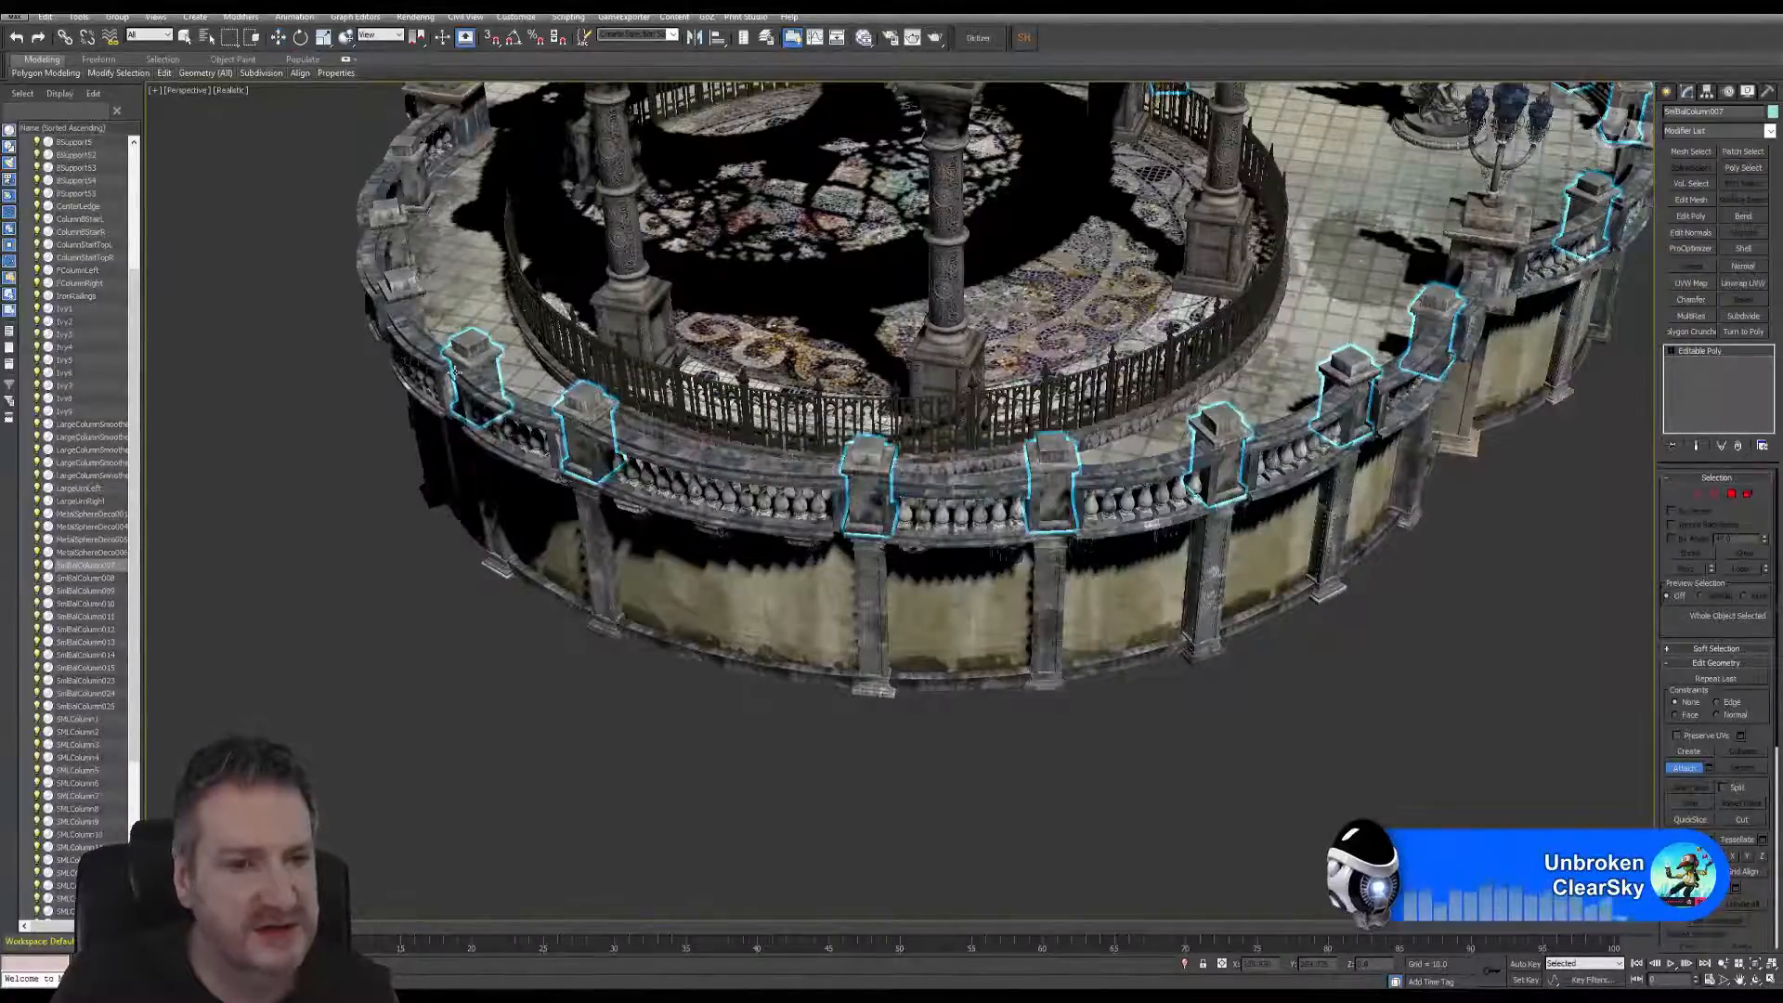
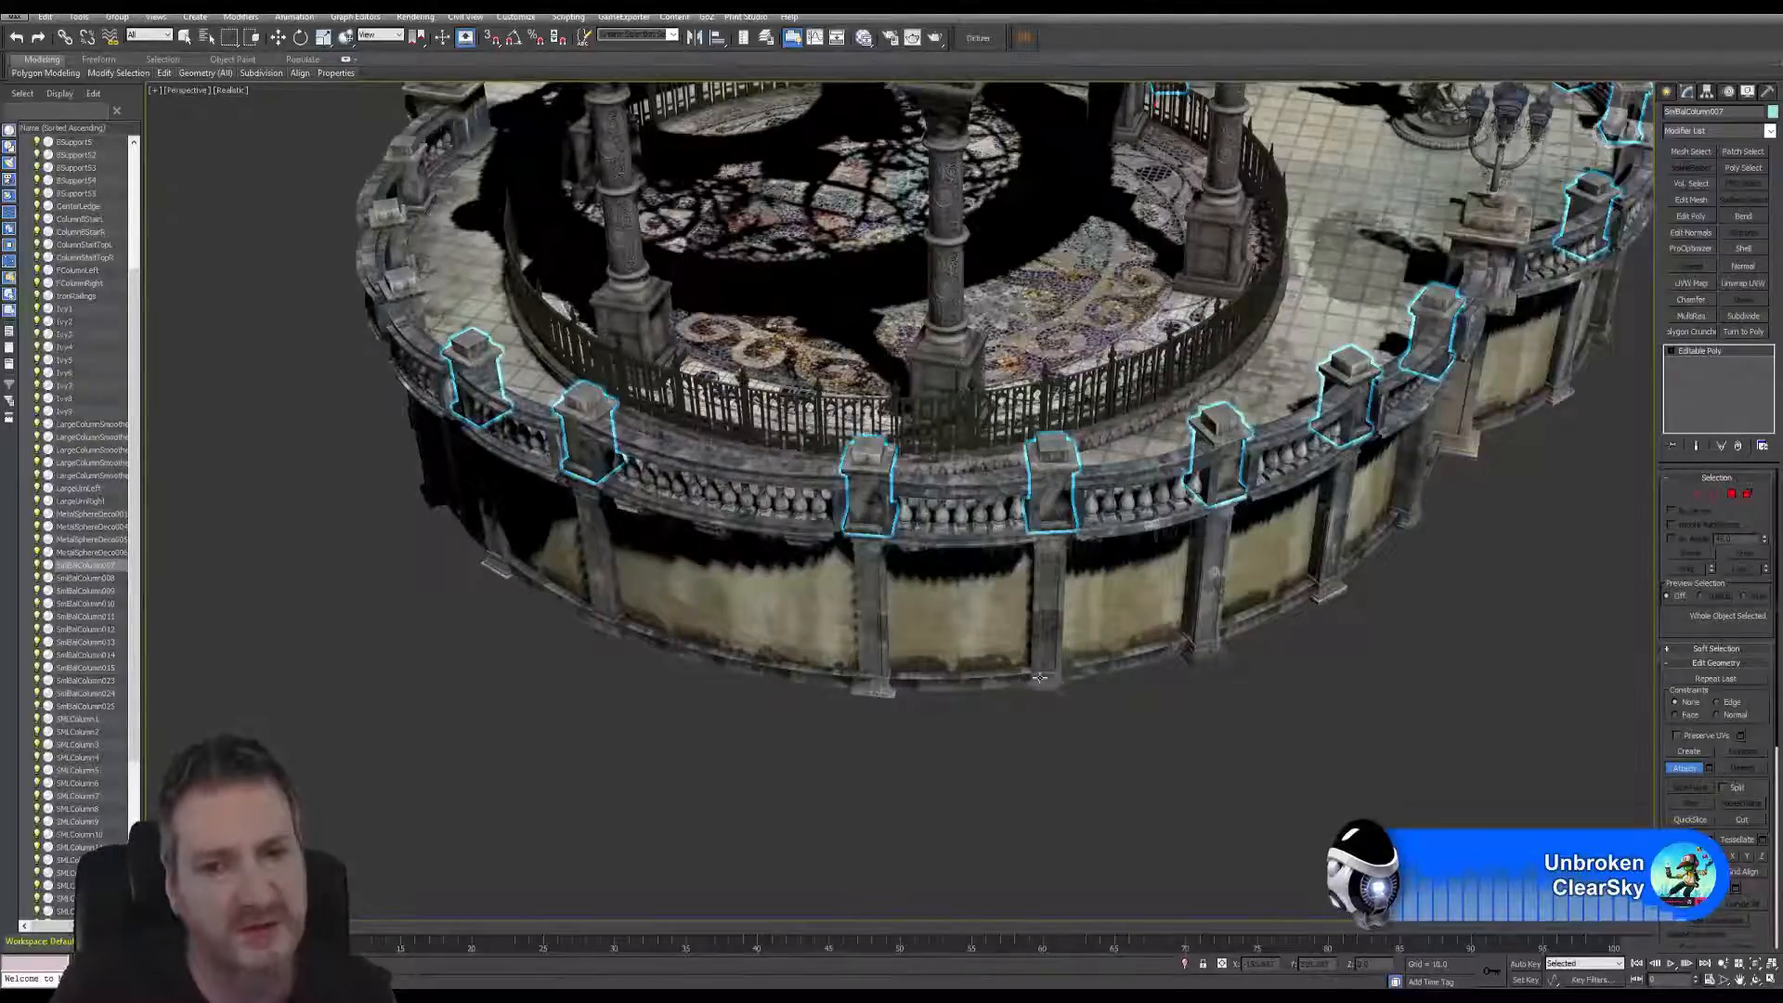
- Attach the three remaining posts leading up to the second lamp pedestal to the column mesh, matching material IDs to material
middle_click_drag(844, 724, 916, 759)
left_click(1754, 981)
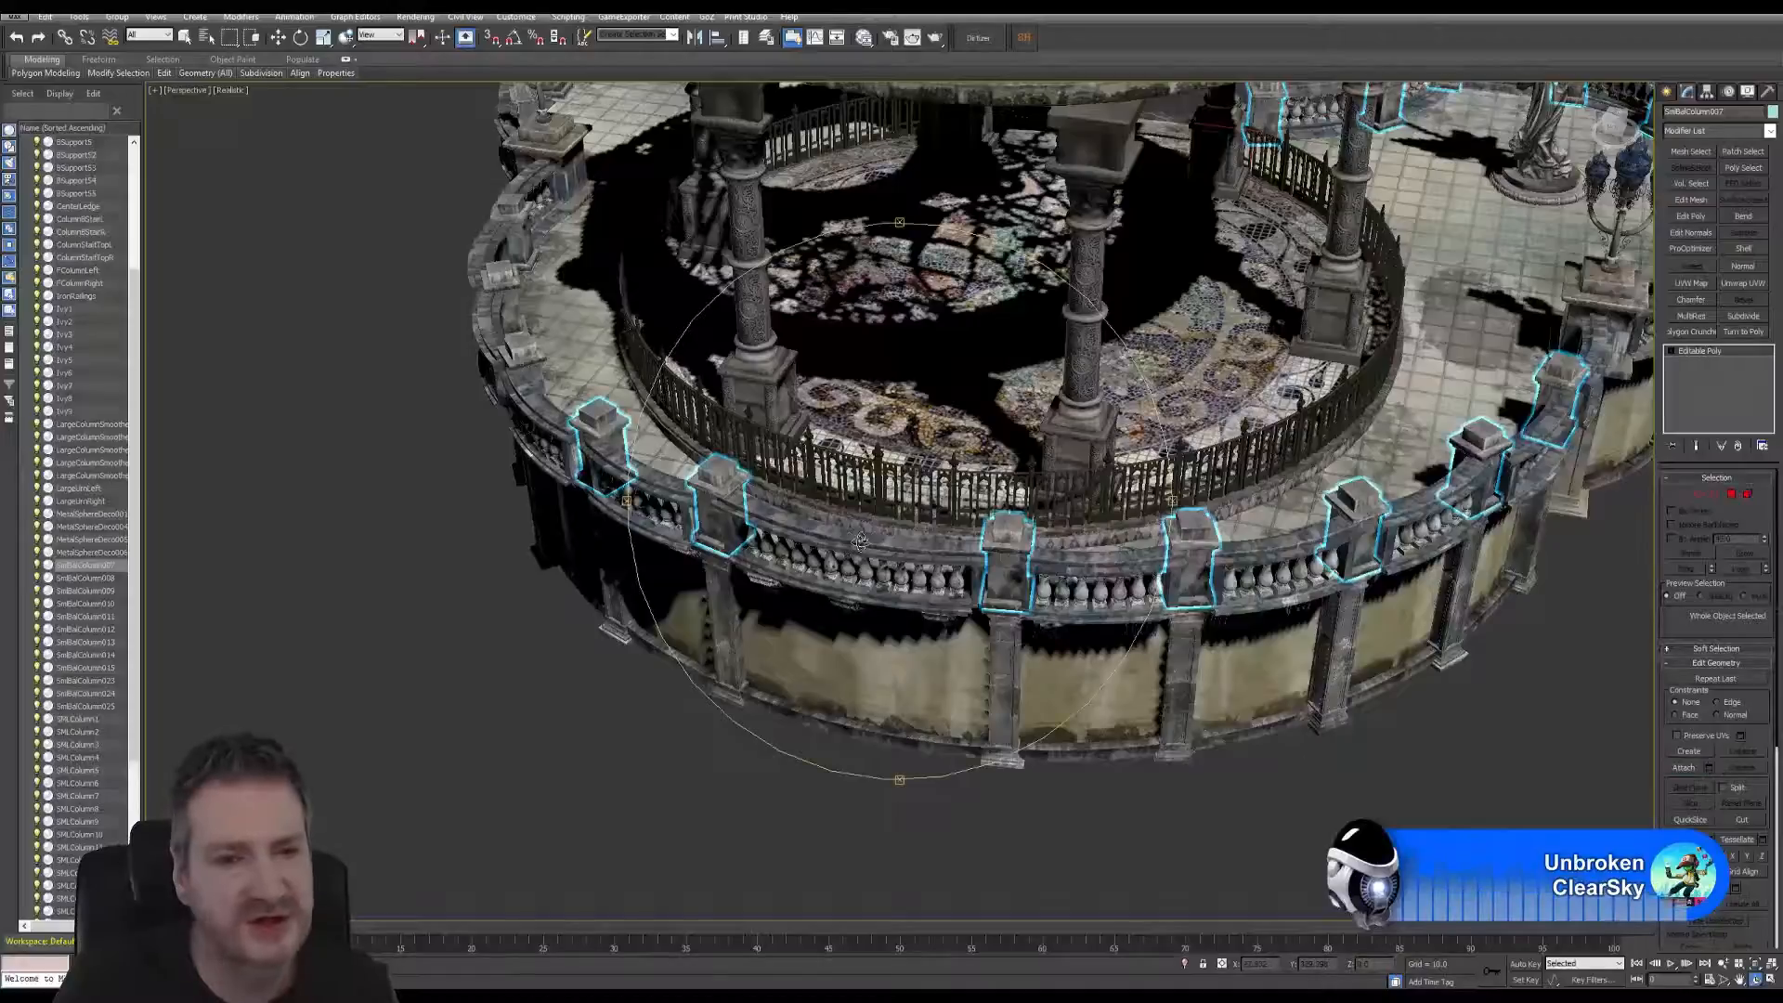
left_click_drag(859, 541, 889, 492)
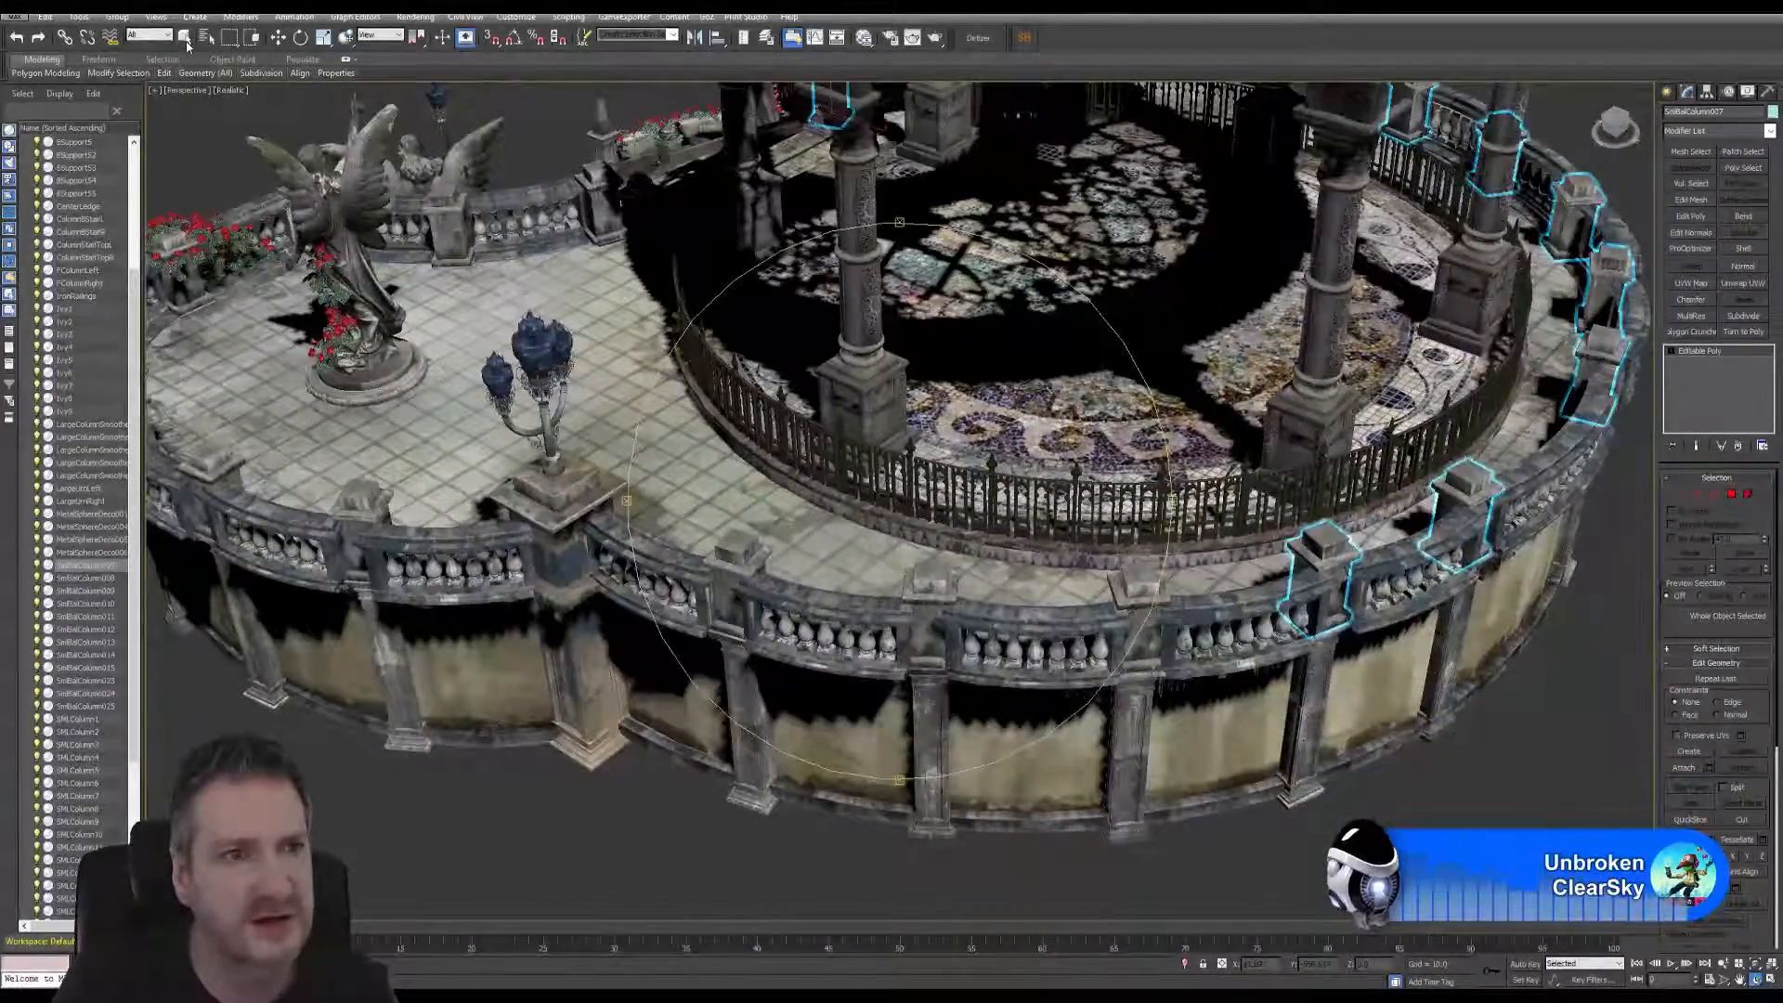
left_click(185, 37)
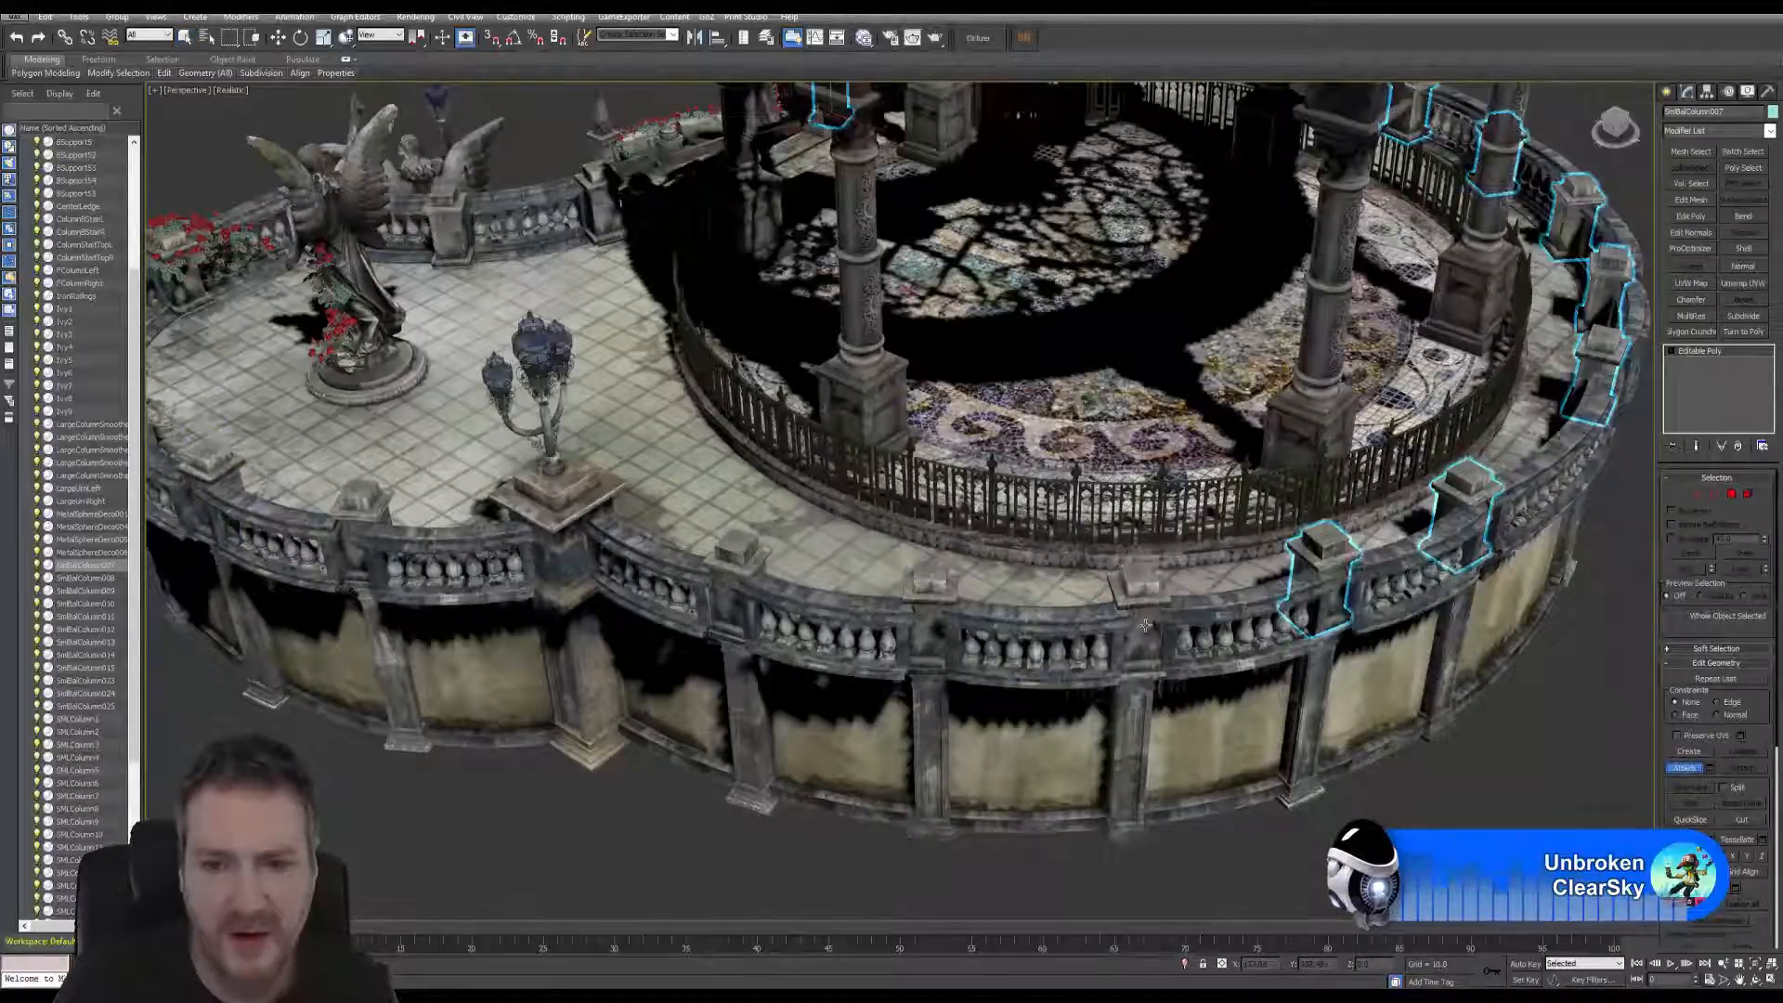
left_click(1134, 587)
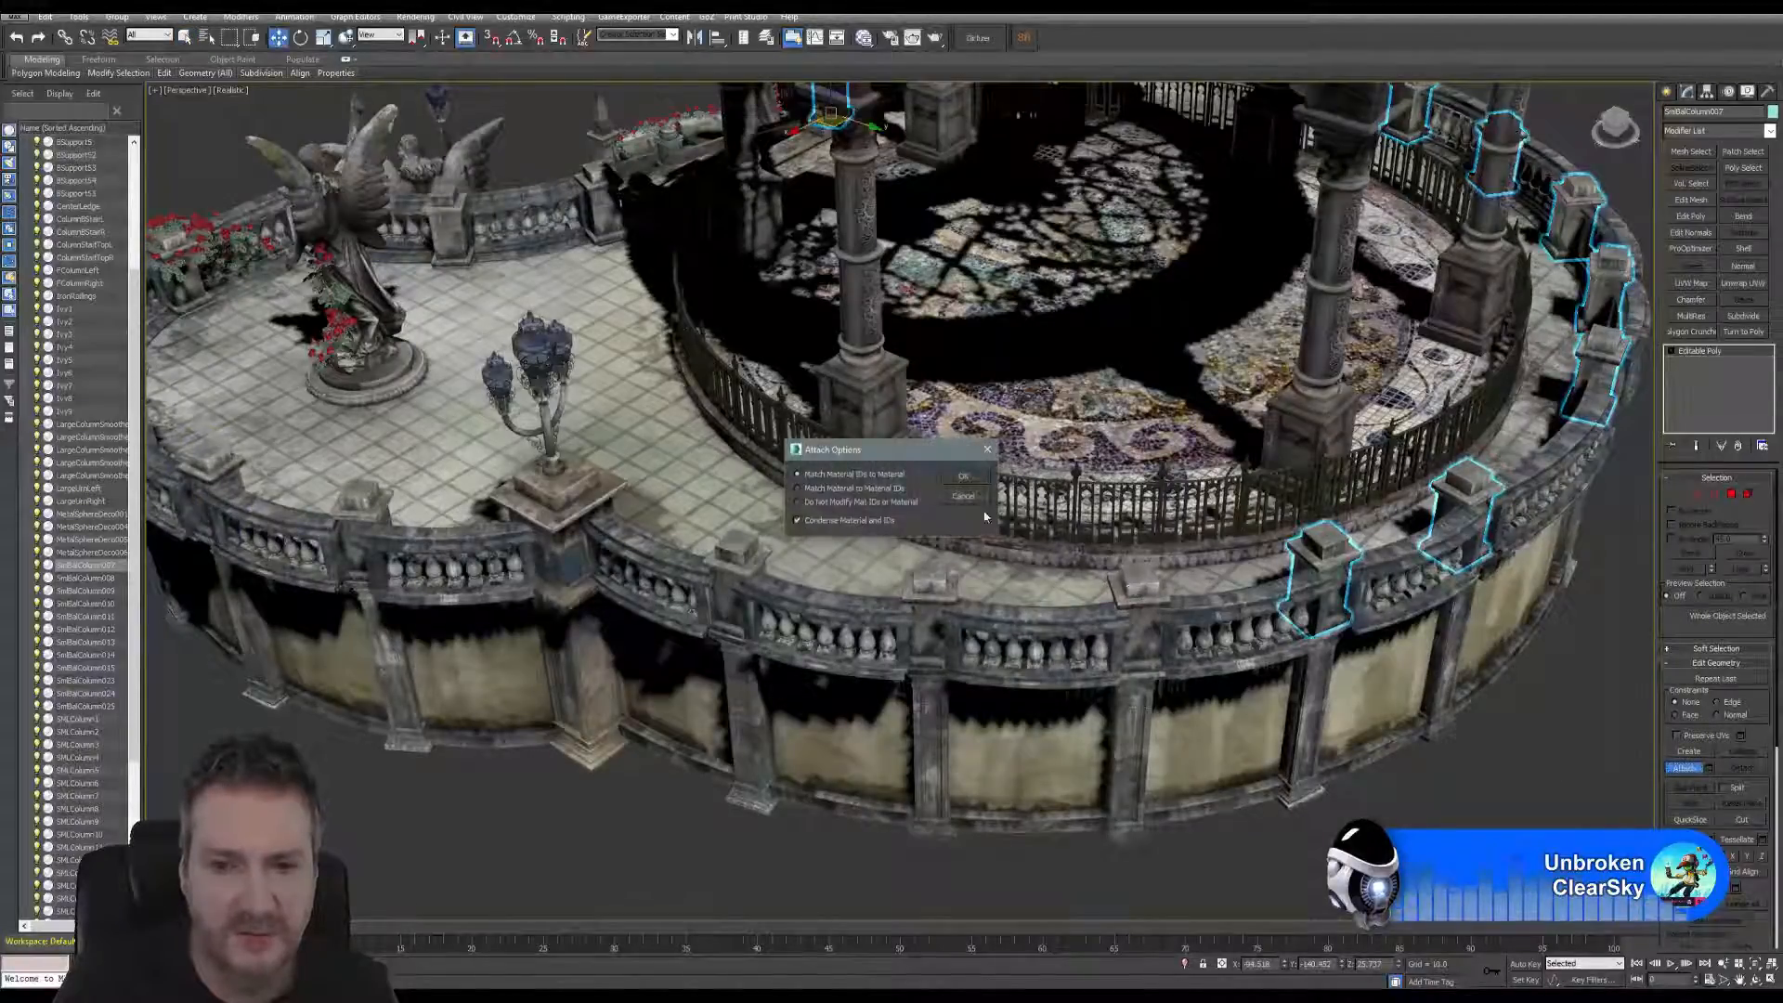
left_click(962, 477)
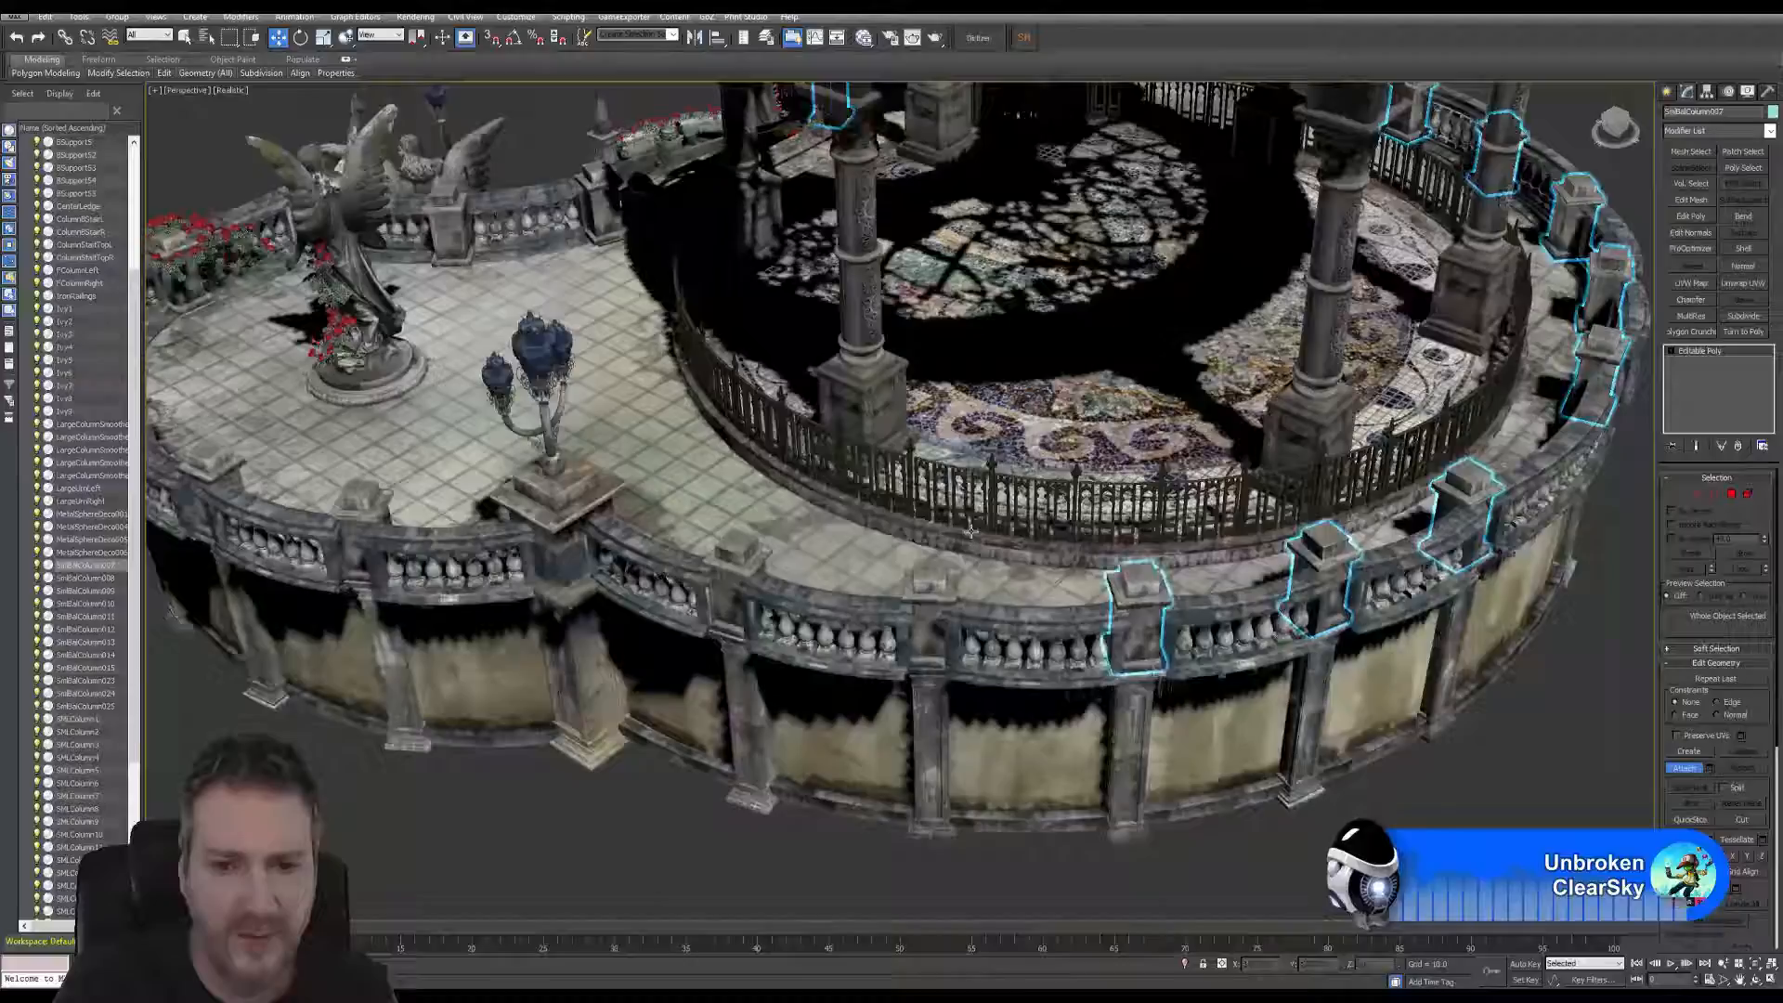
left_click(940, 576)
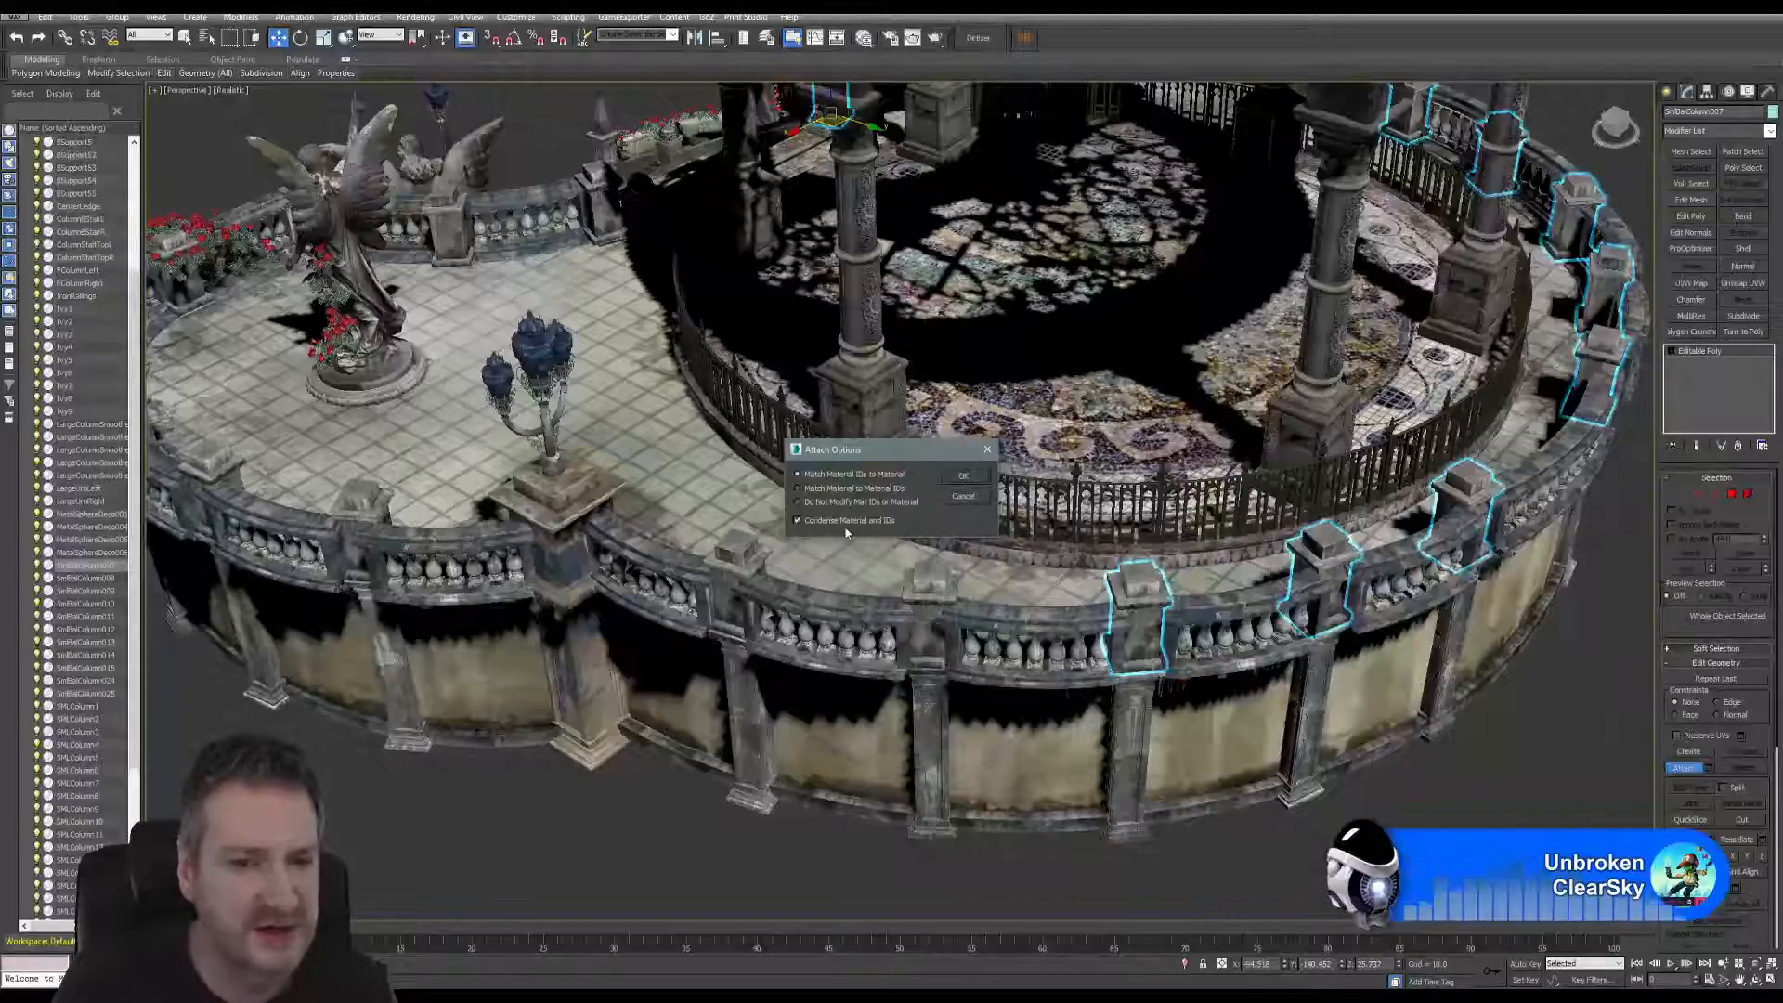
left_click(973, 479)
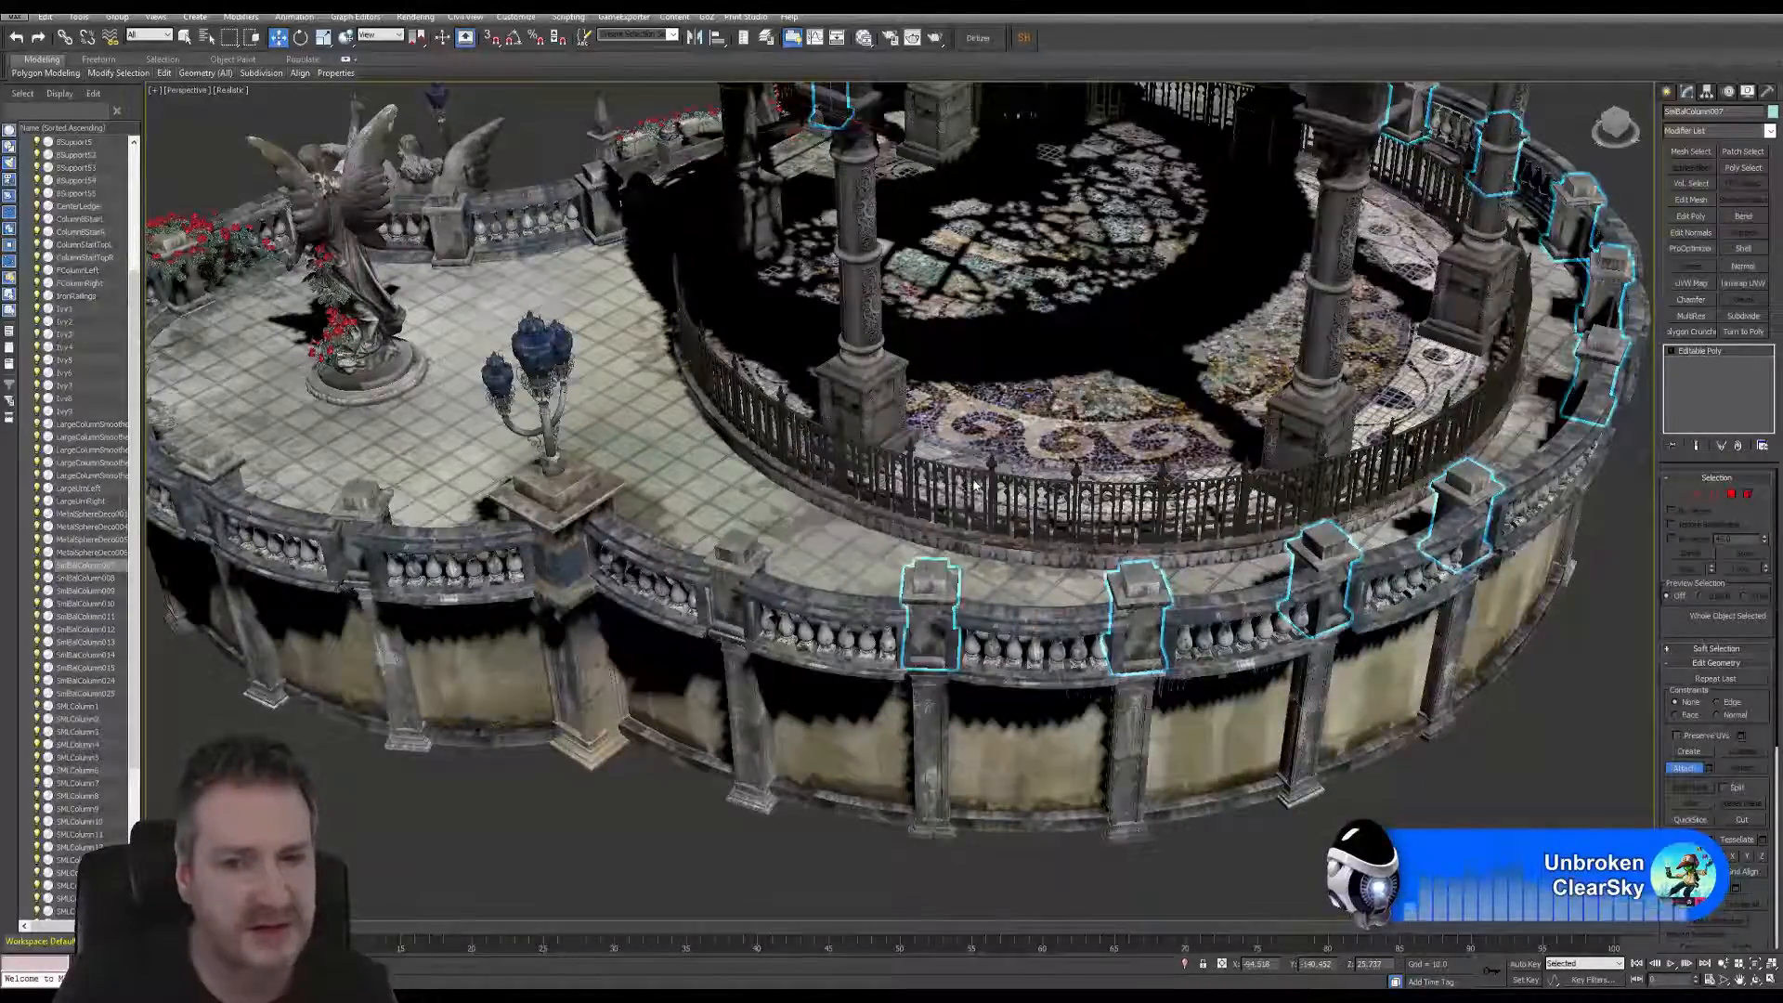
left_click(975, 480)
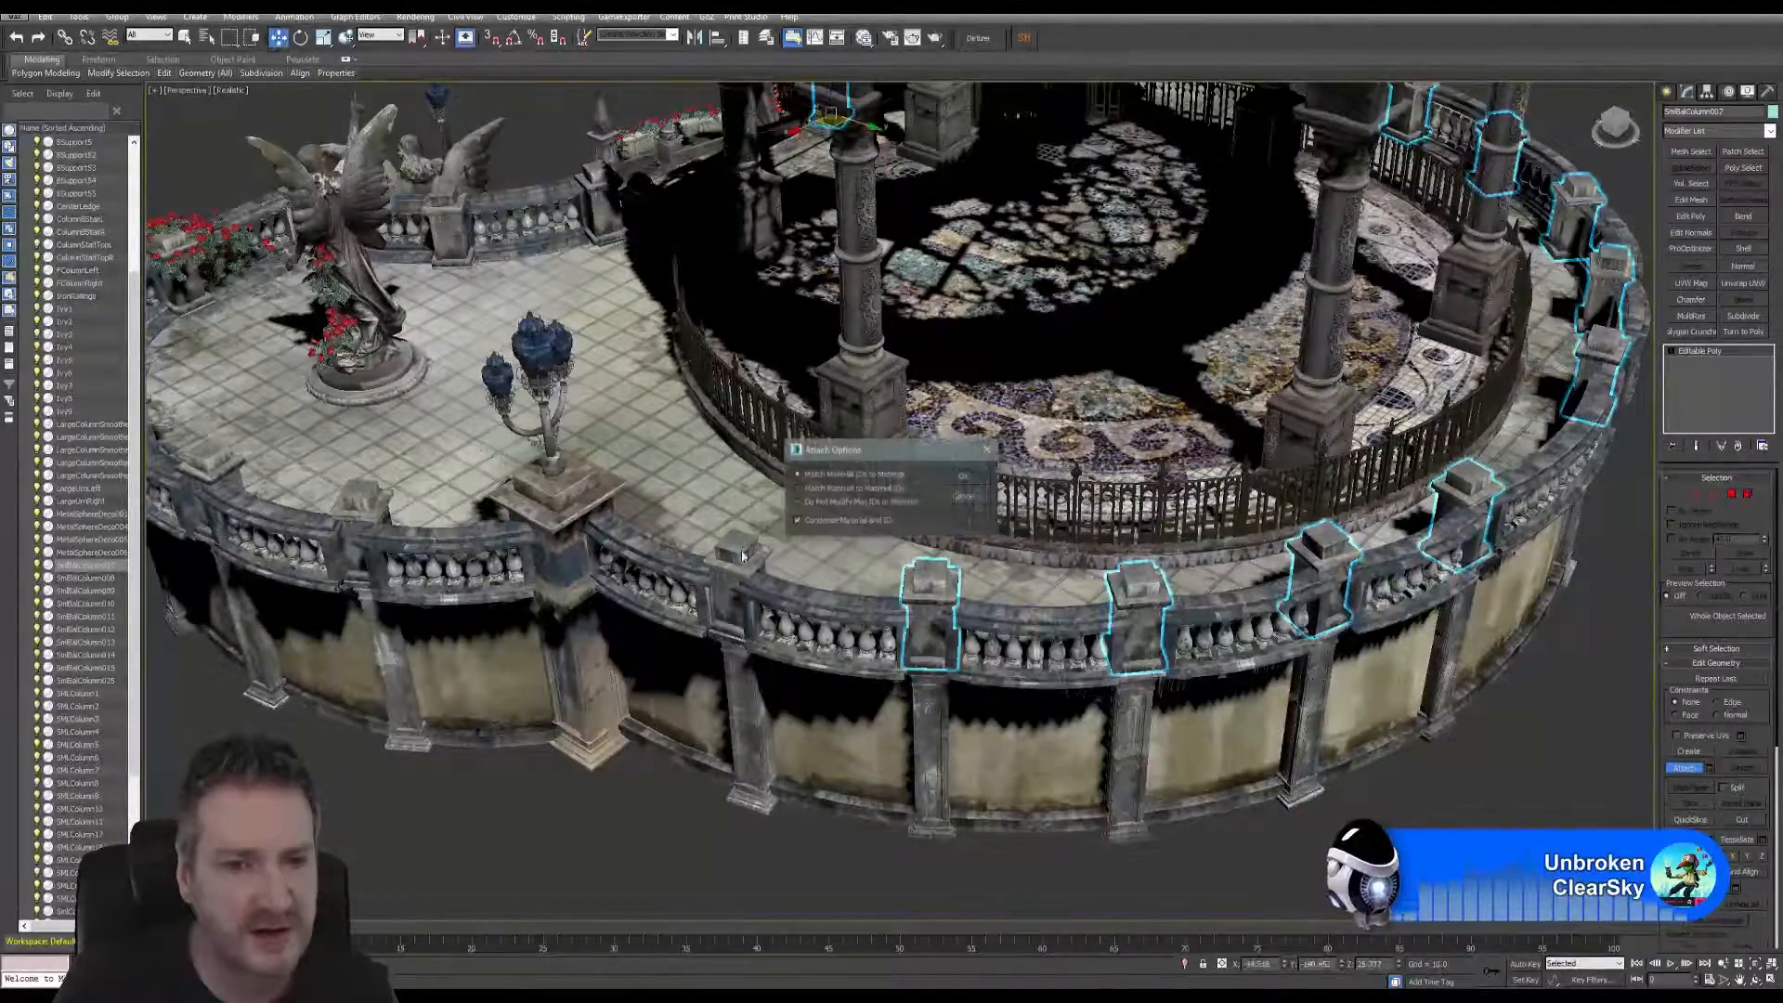
left_click(976, 476)
- Attach the three small posts past the second lamp pedestal around the statue terrace, matching material IDs to material, and end attaching
middle_click_drag(975, 476, 847, 526, "alt")
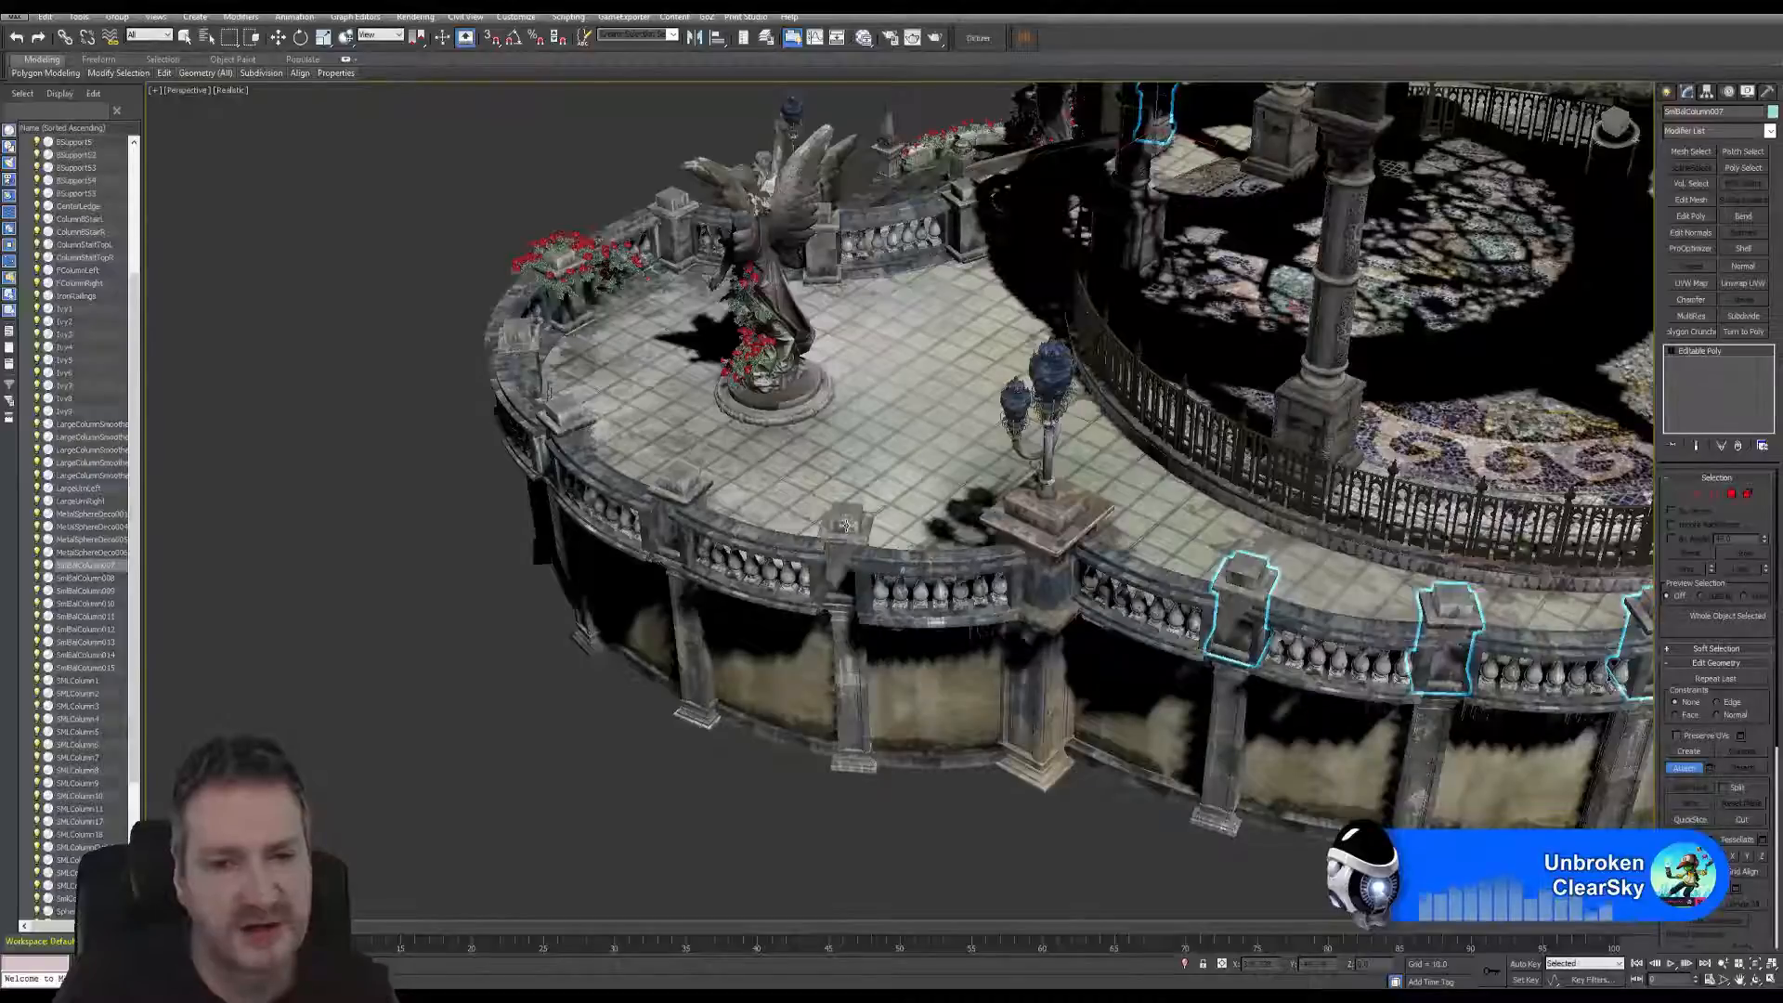
left_click(845, 526)
left_click(964, 477)
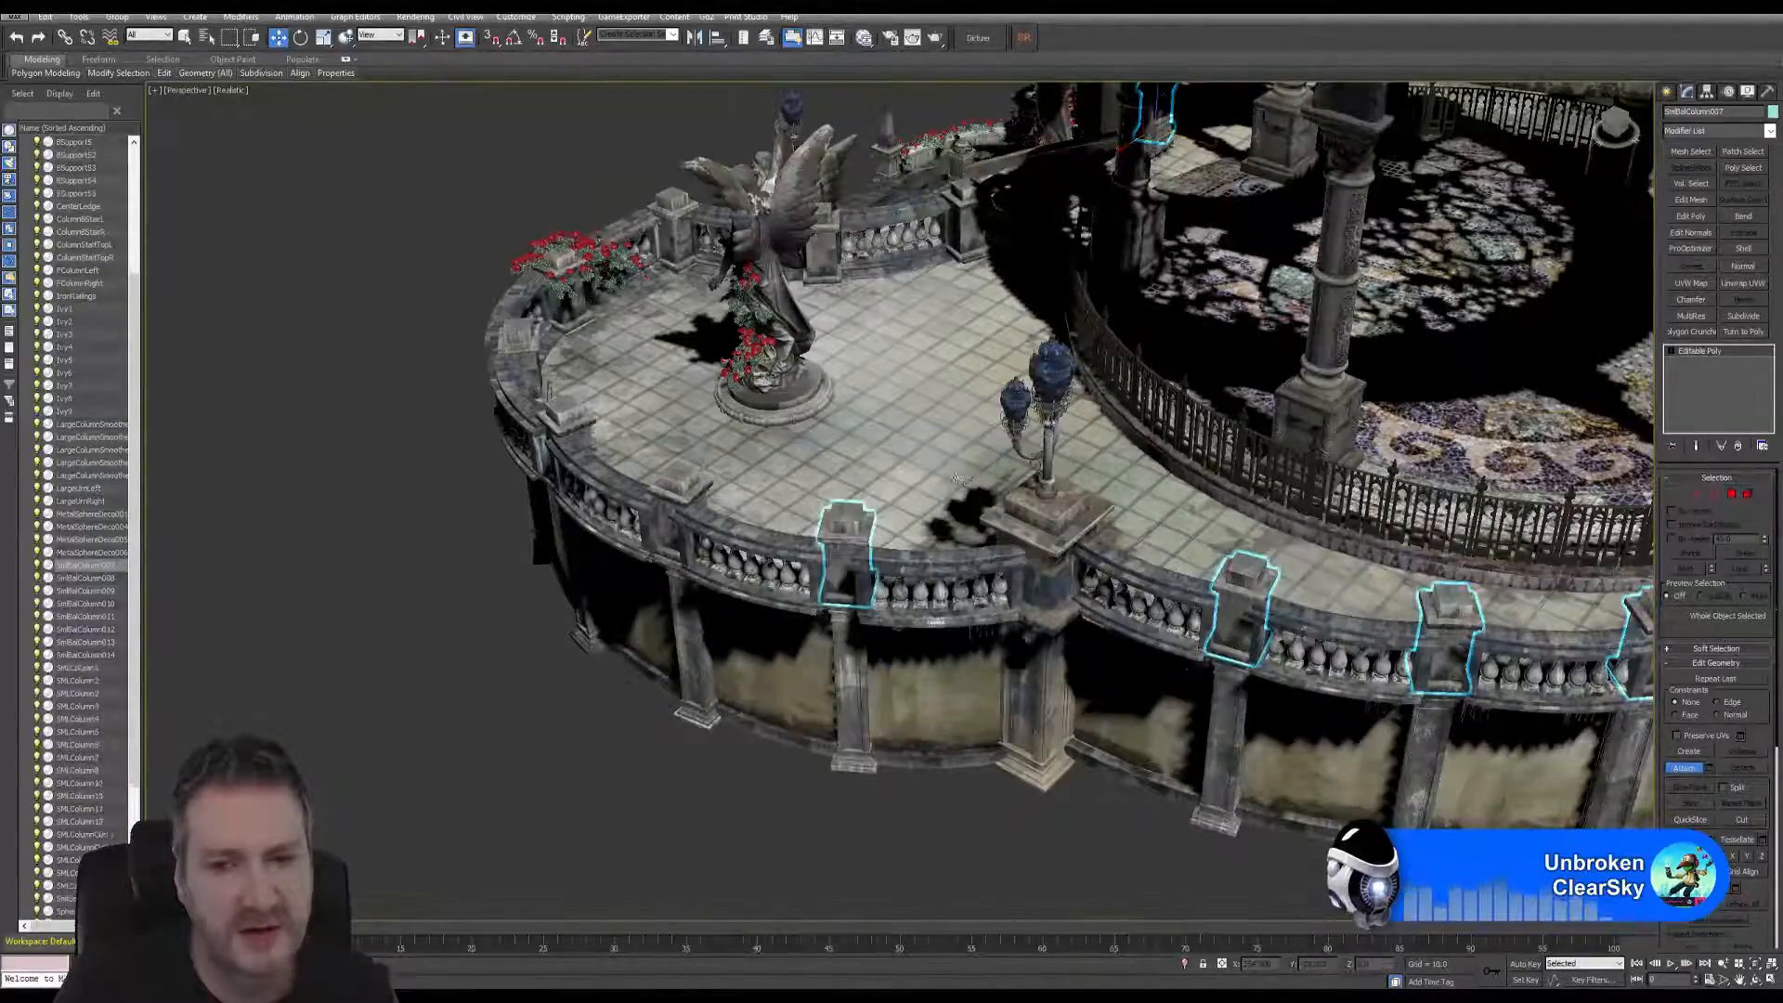
left_click(755, 501)
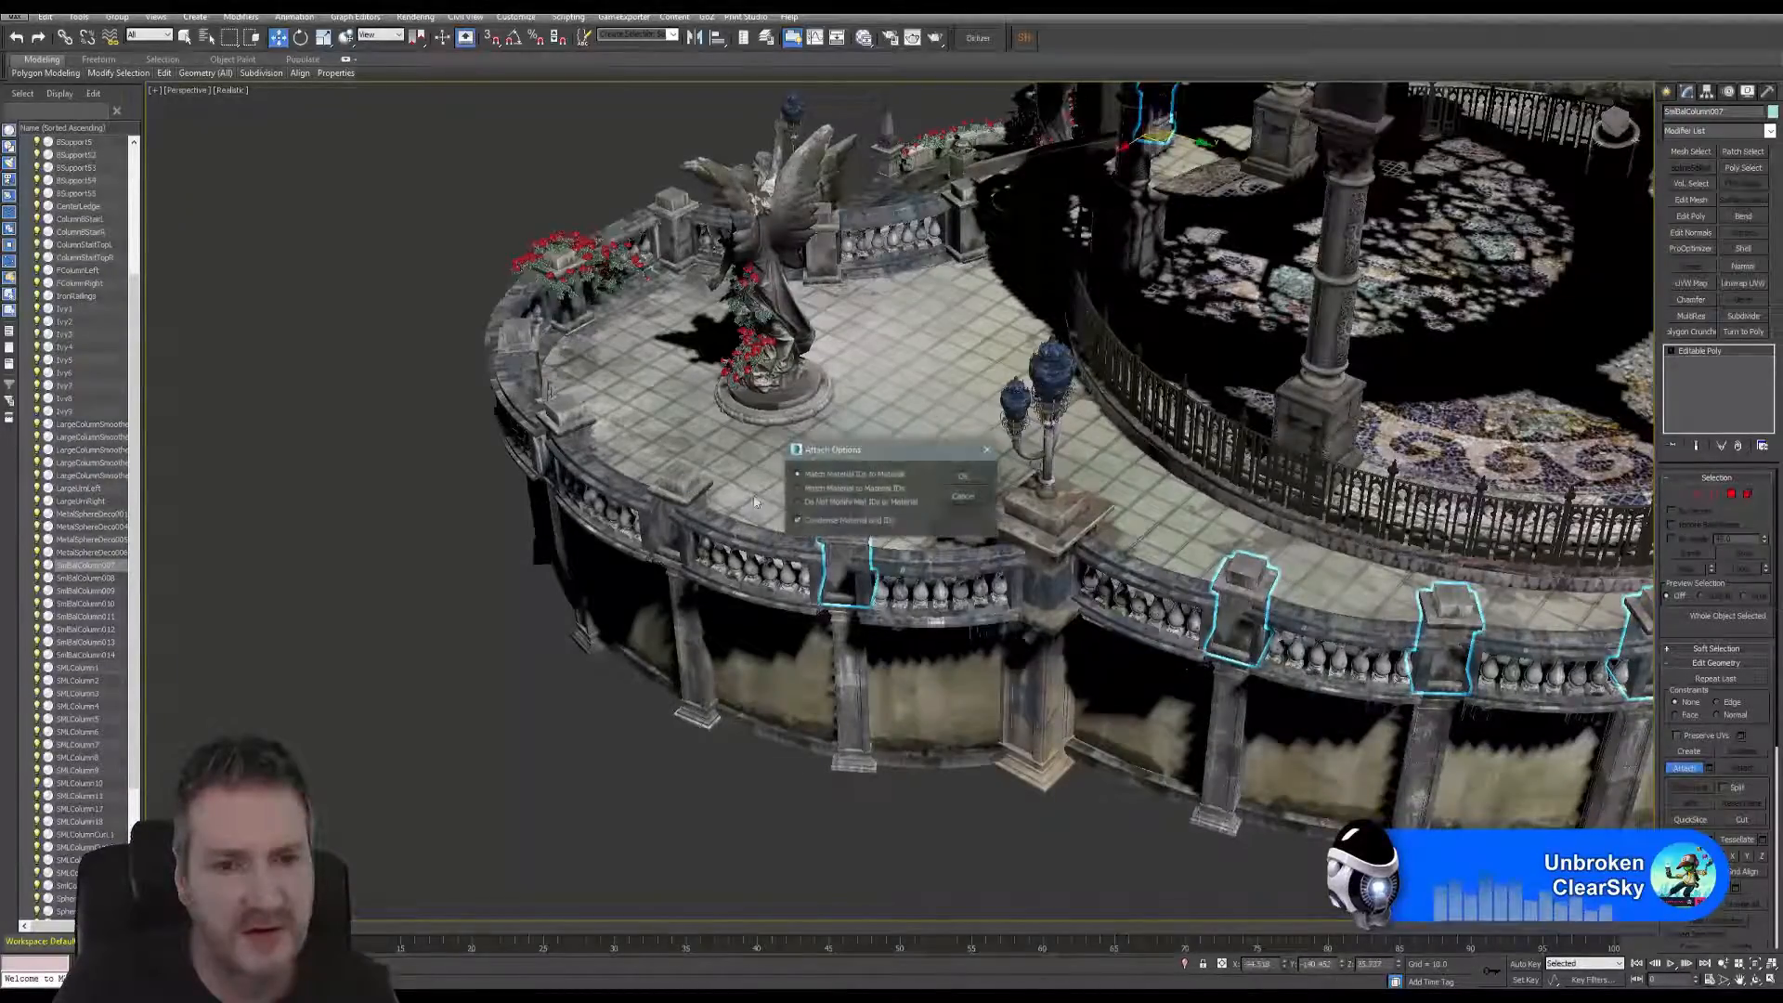
left_click(964, 477)
left_click(576, 418)
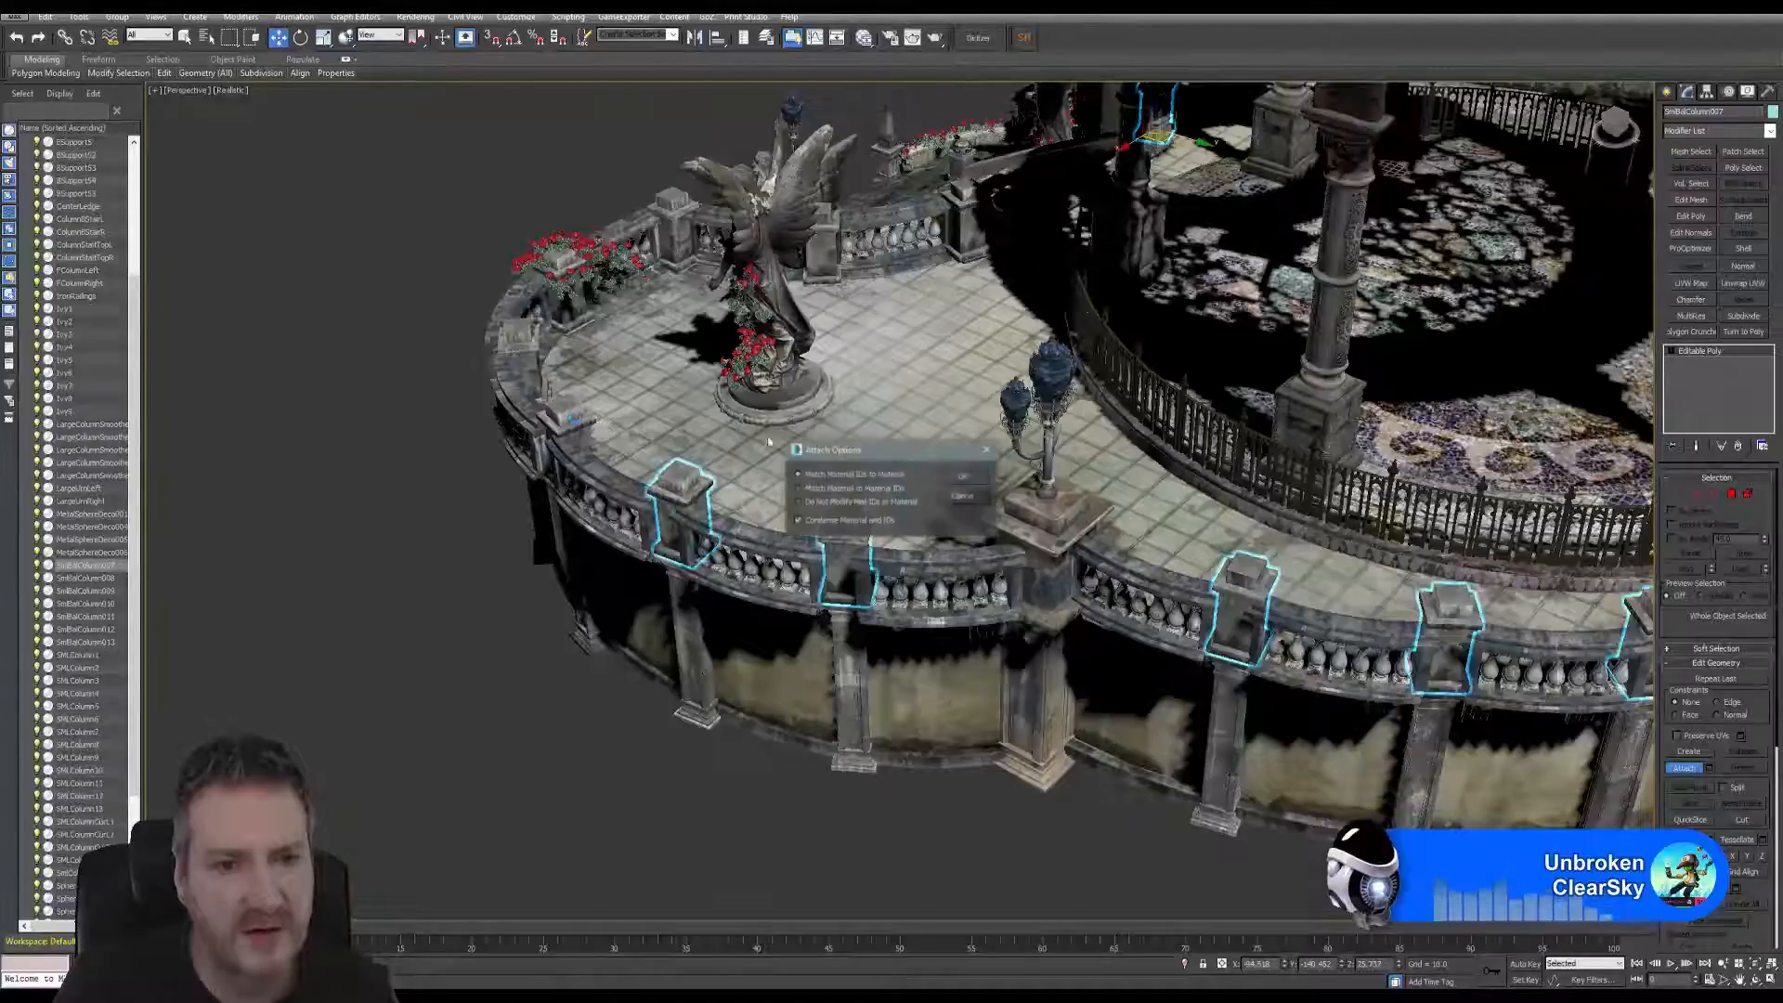
left_click(964, 477)
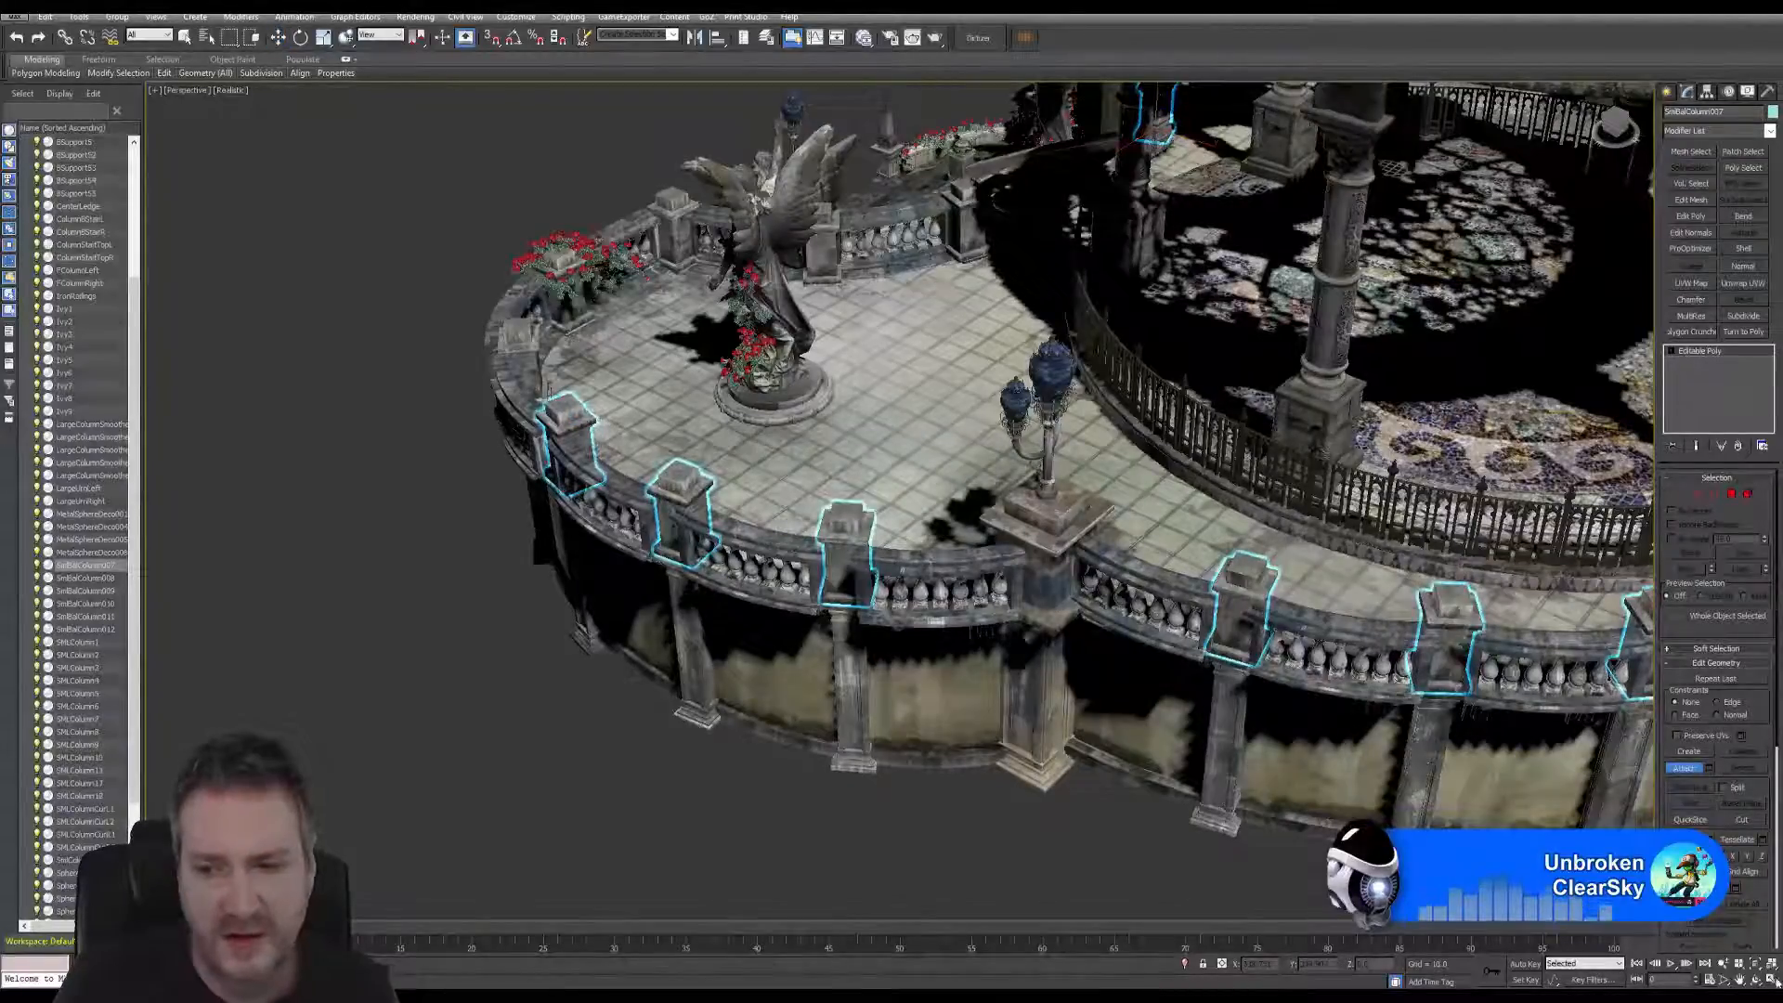
left_click(1683, 767)
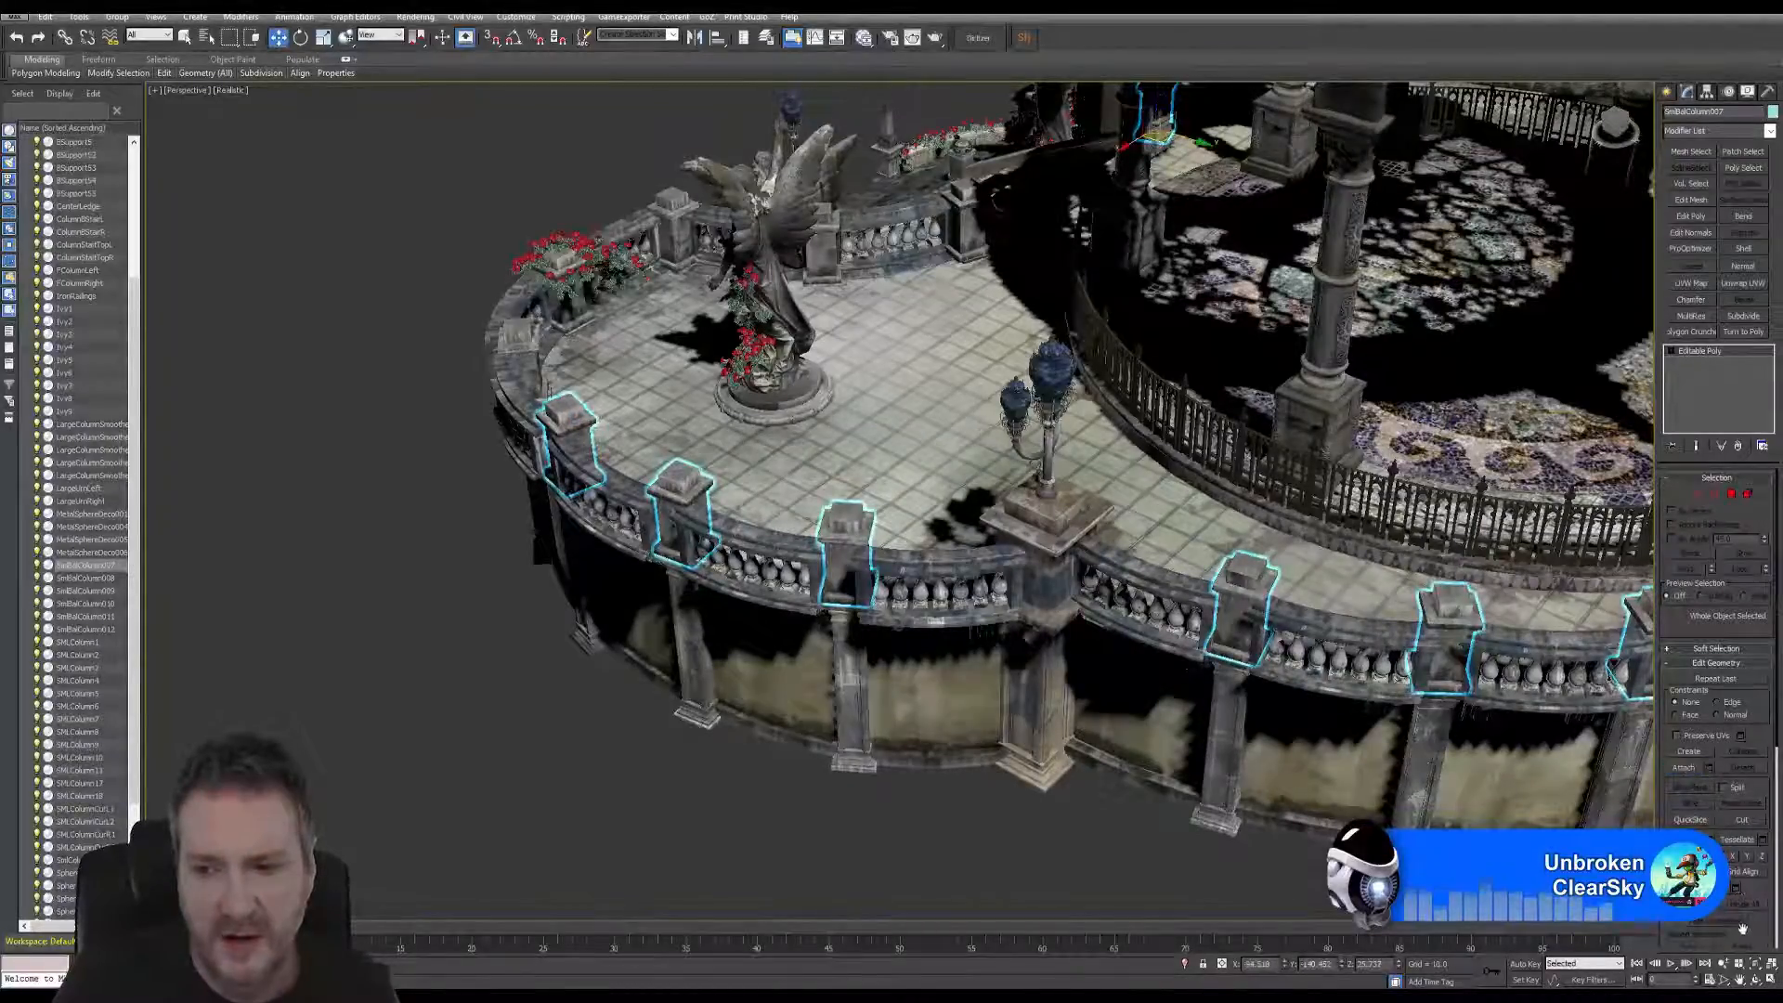
- Attach the small balustrade post nearest the red flowers by the stairs to the column mesh, matching material IDs to material
left_click(1754, 982)
left_click_drag(883, 446, 669, 321)
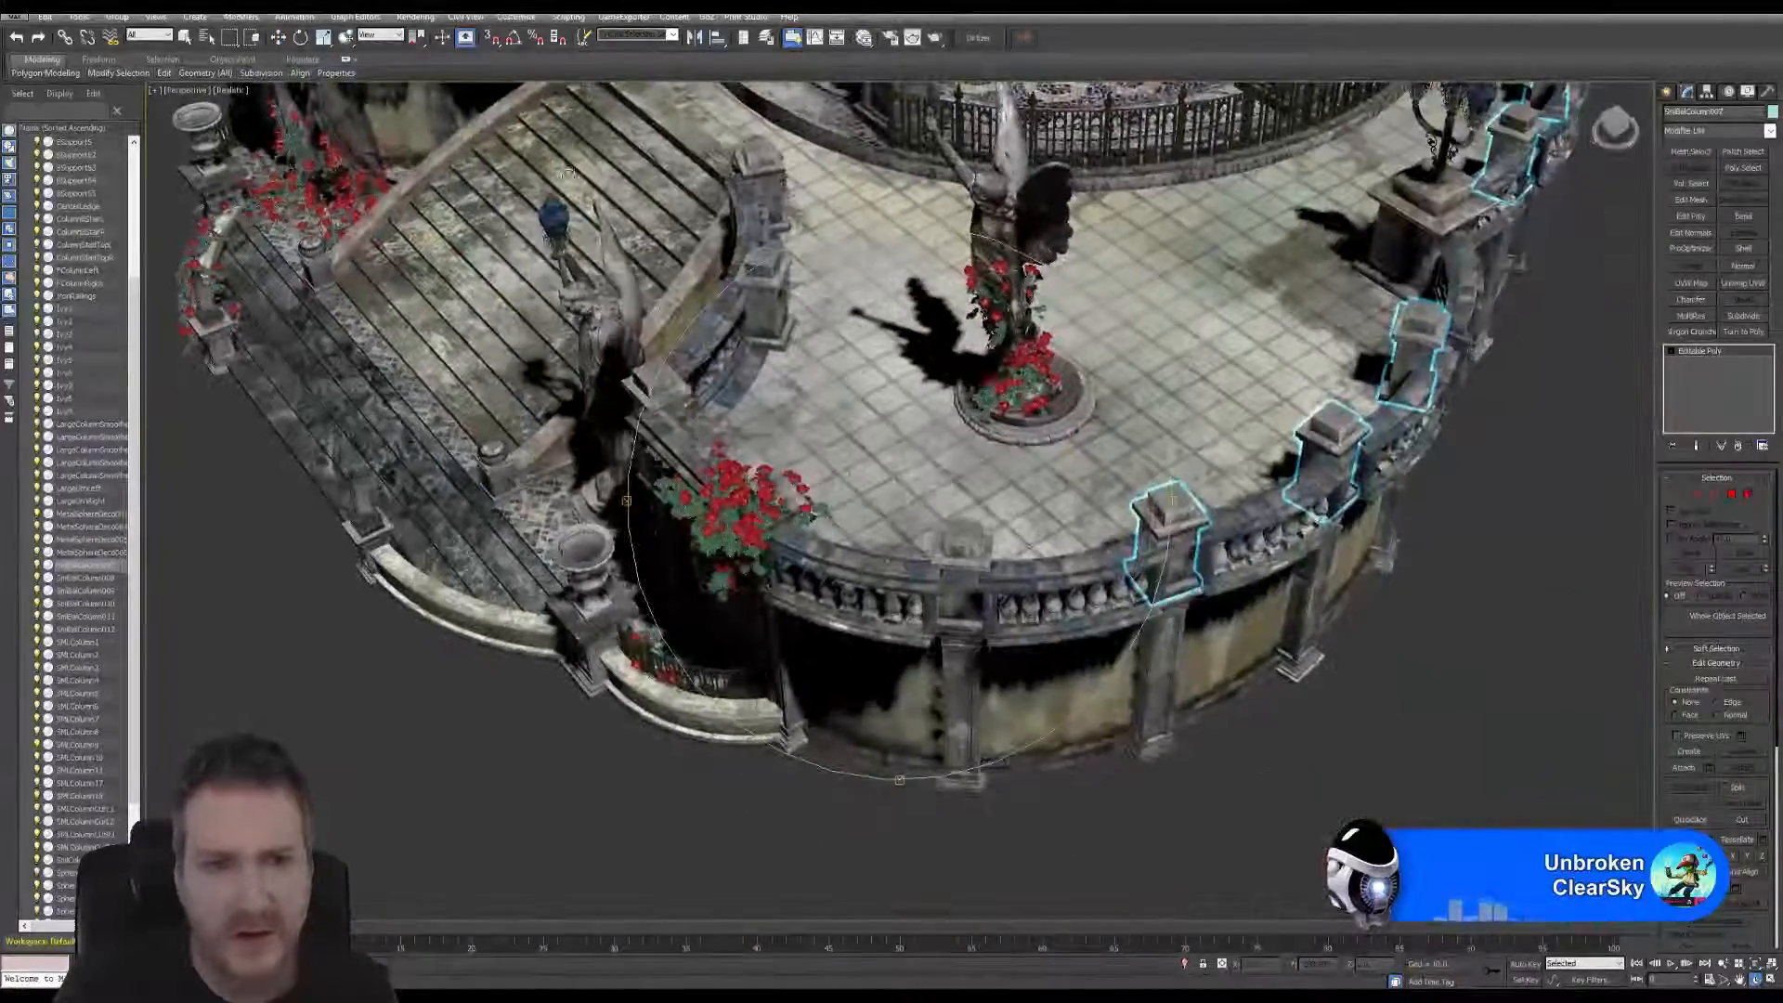
left_click(186, 37)
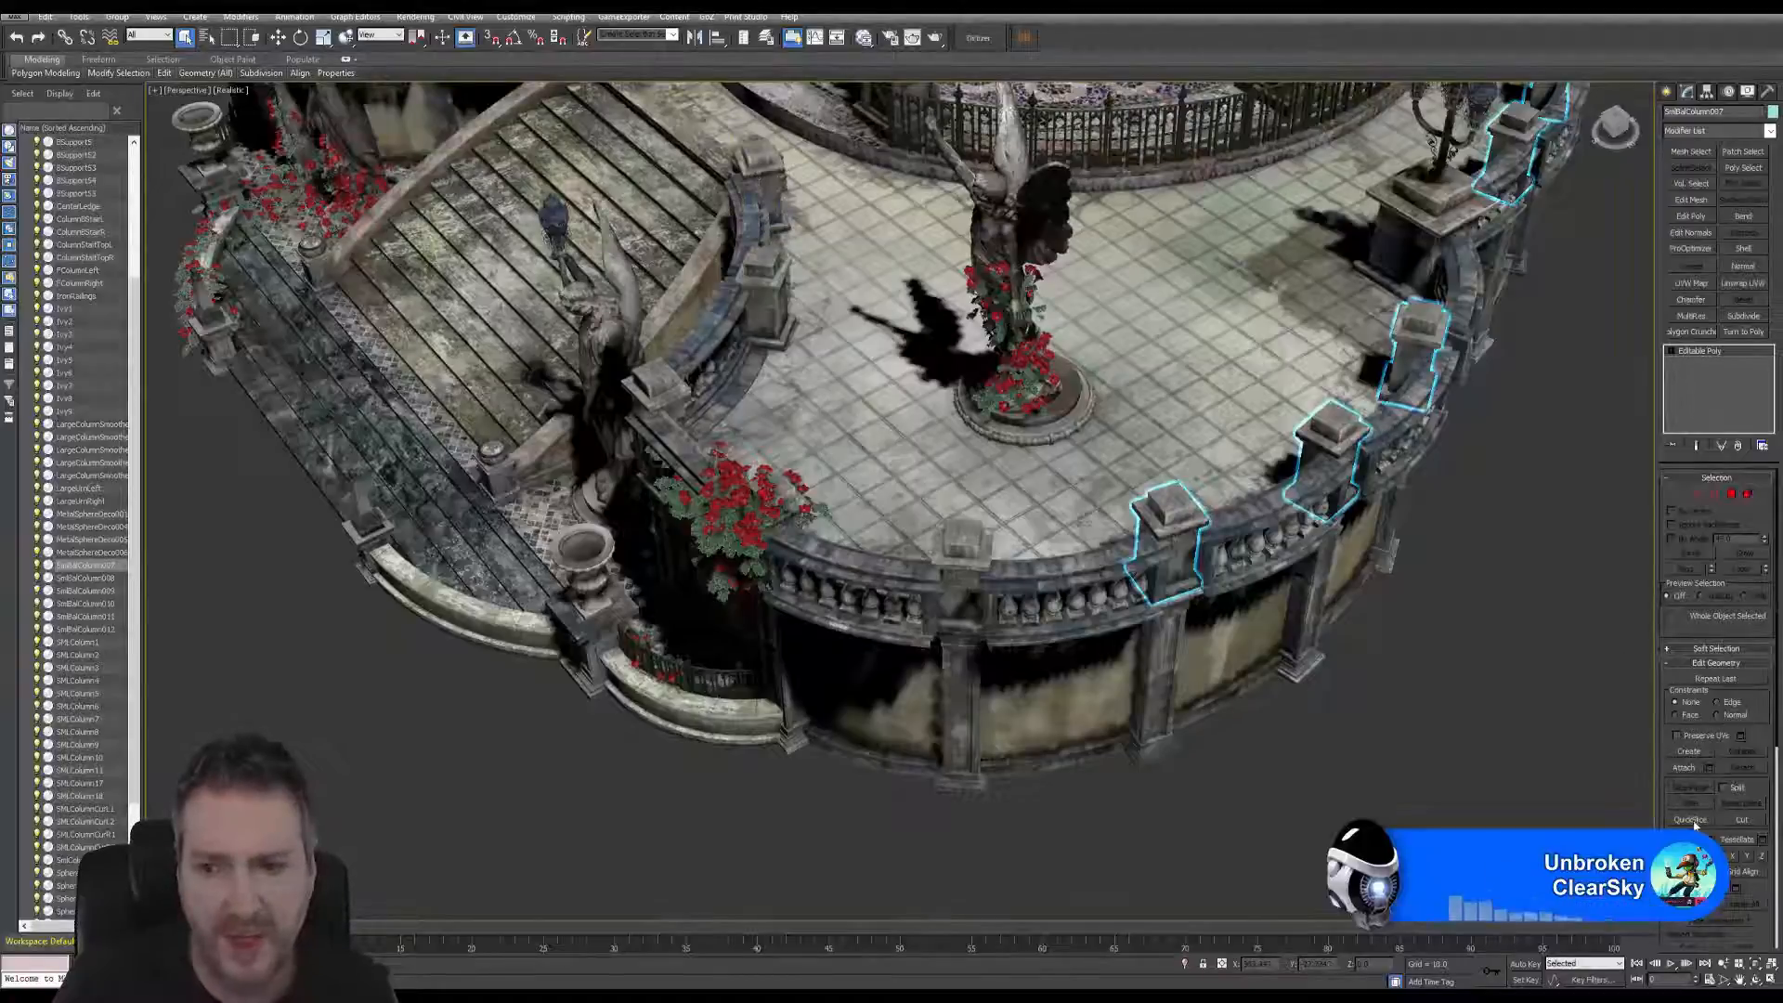
left_click(1684, 768)
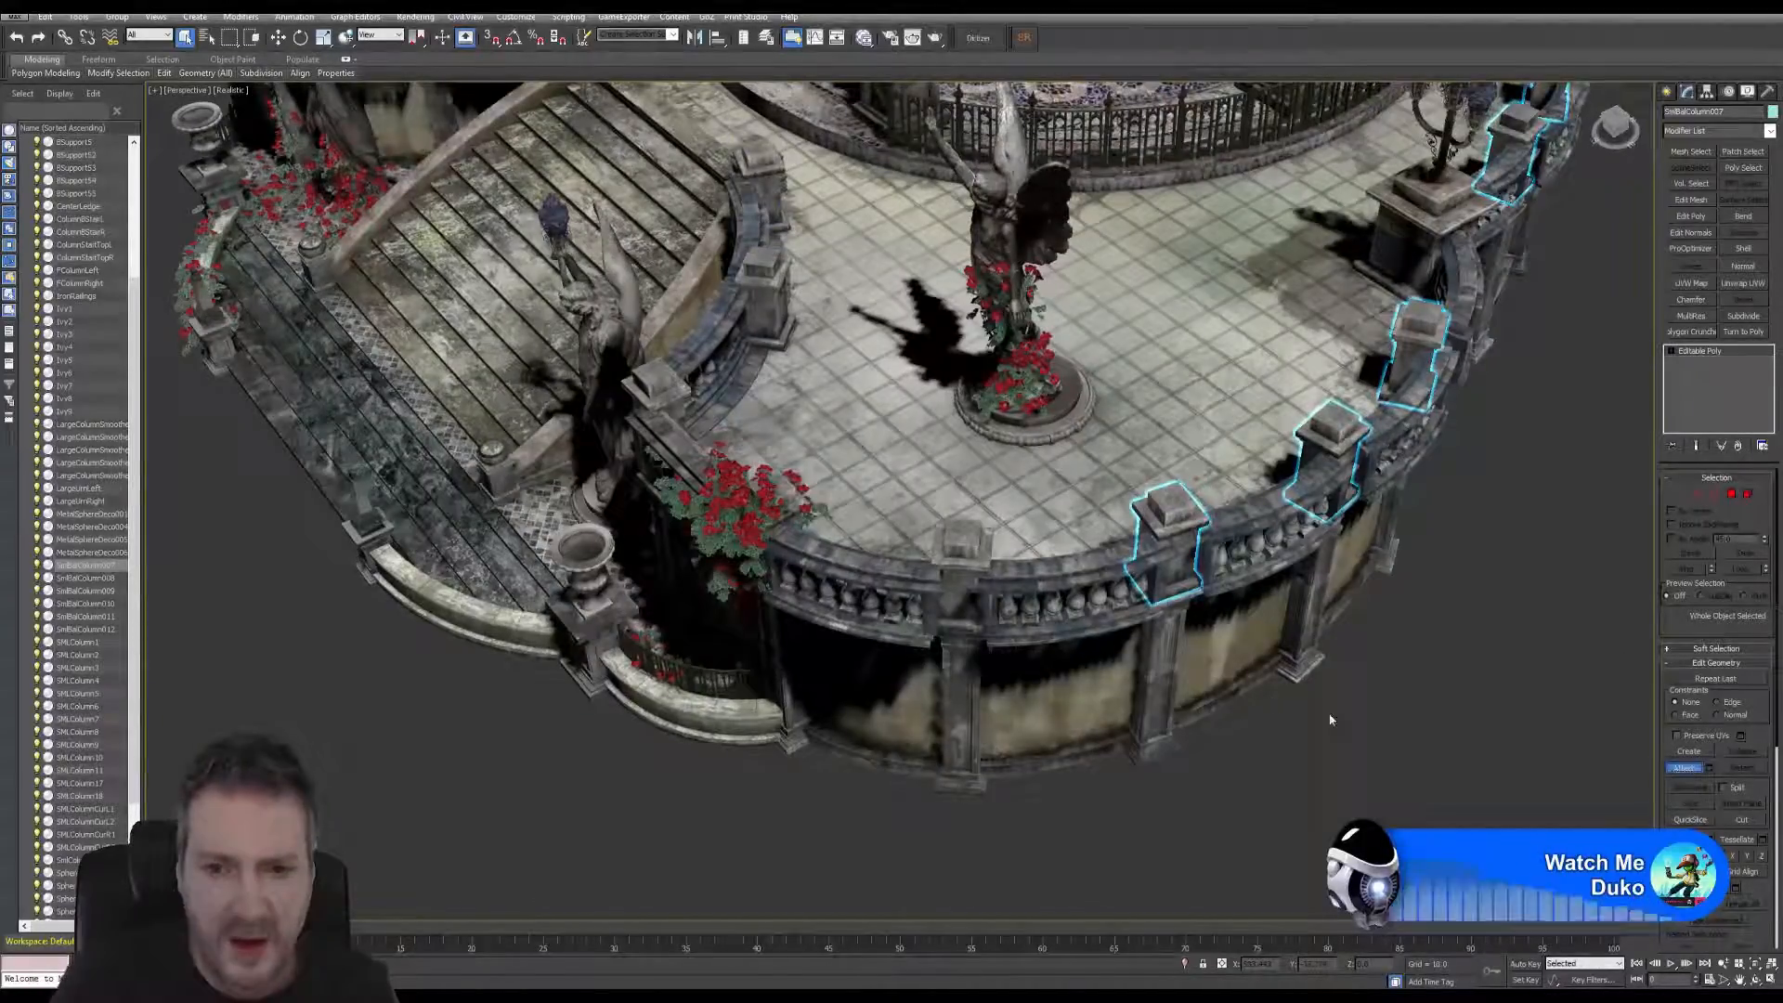
left_click(961, 536)
left_click(969, 479)
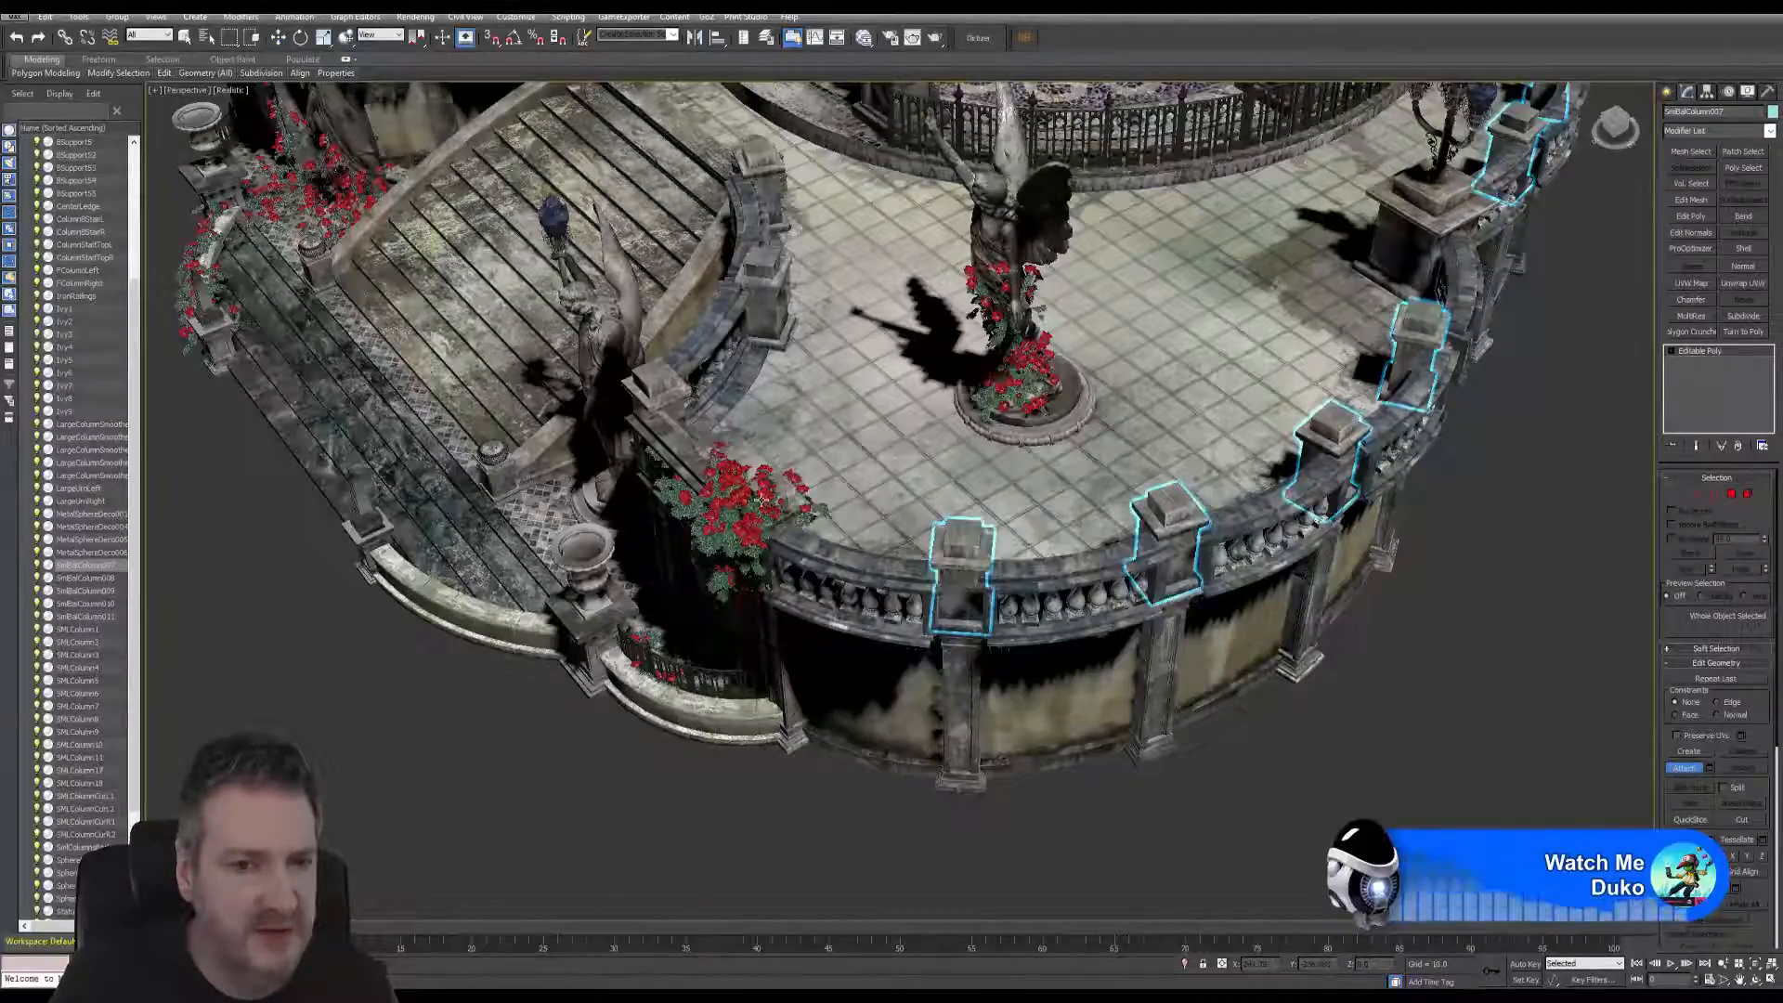
- Examine the post beneath the red flowers at the balustrade's end and the urn pedestal beside the stairs from several angles
scroll(741, 513, "up", 5)
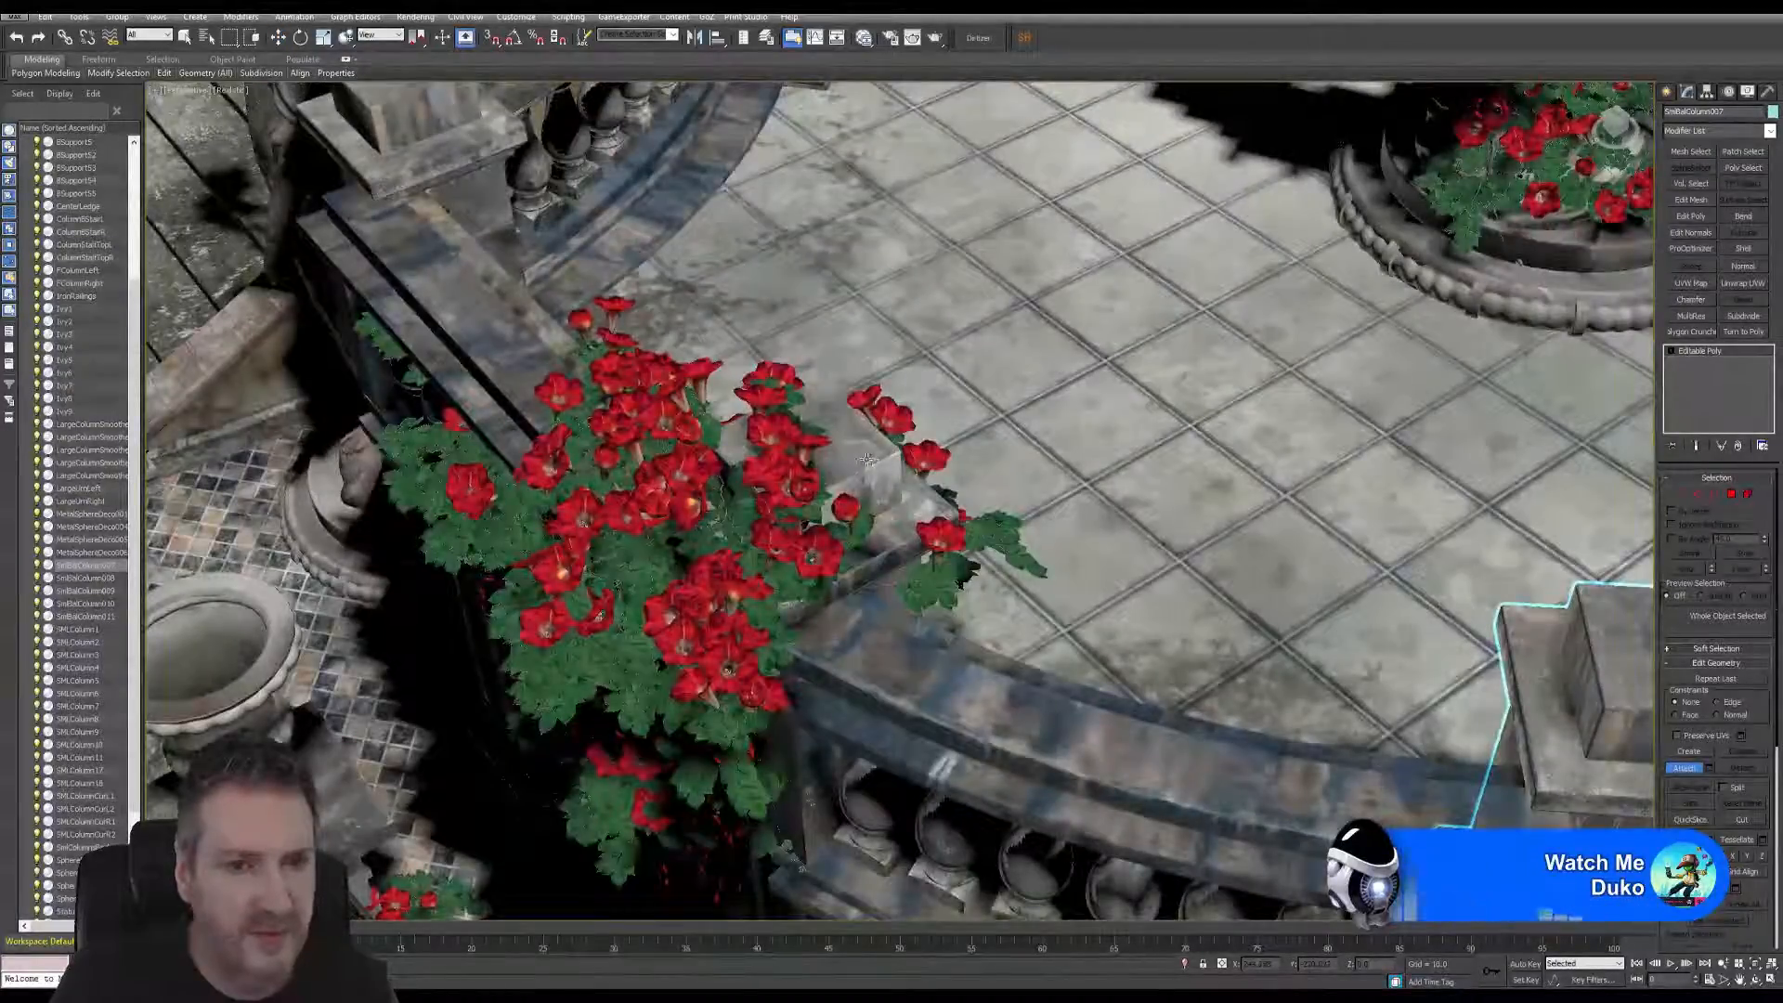
left_click(1756, 981)
left_click_drag(920, 578, 854, 597)
middle_click_drag(781, 576, 1300, 390)
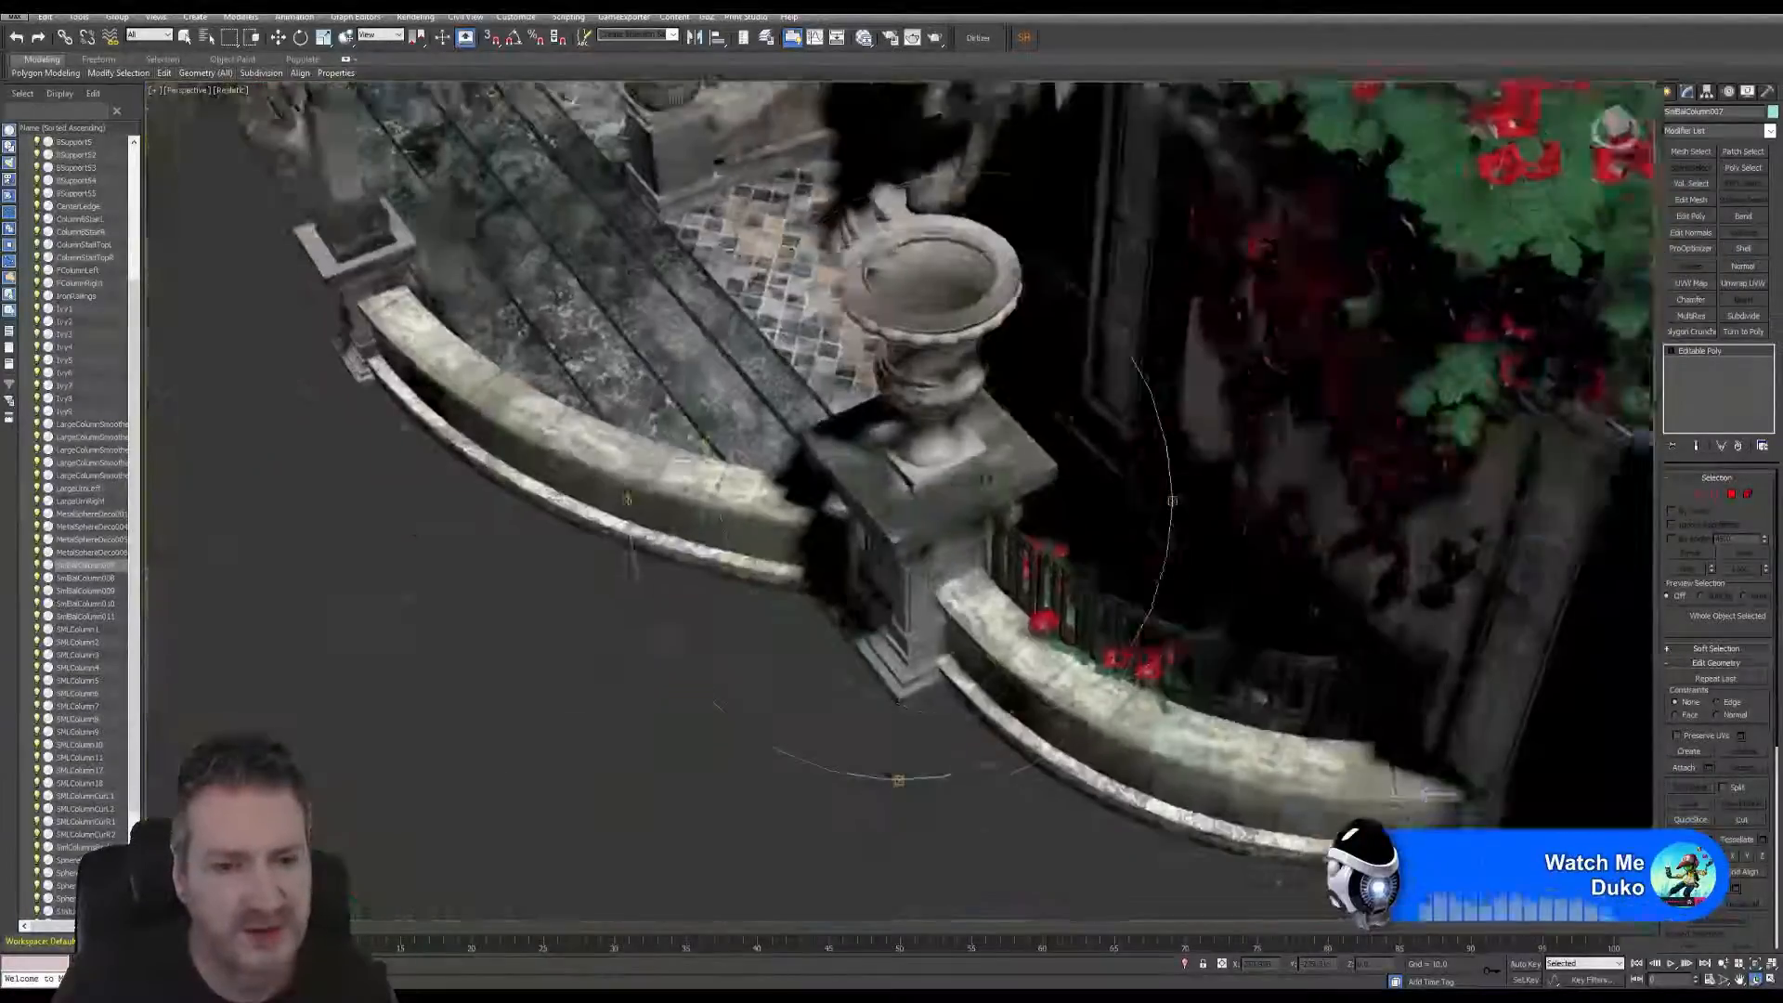
left_click_drag(984, 479, 903, 502)
scroll(762, 425, "up", 3)
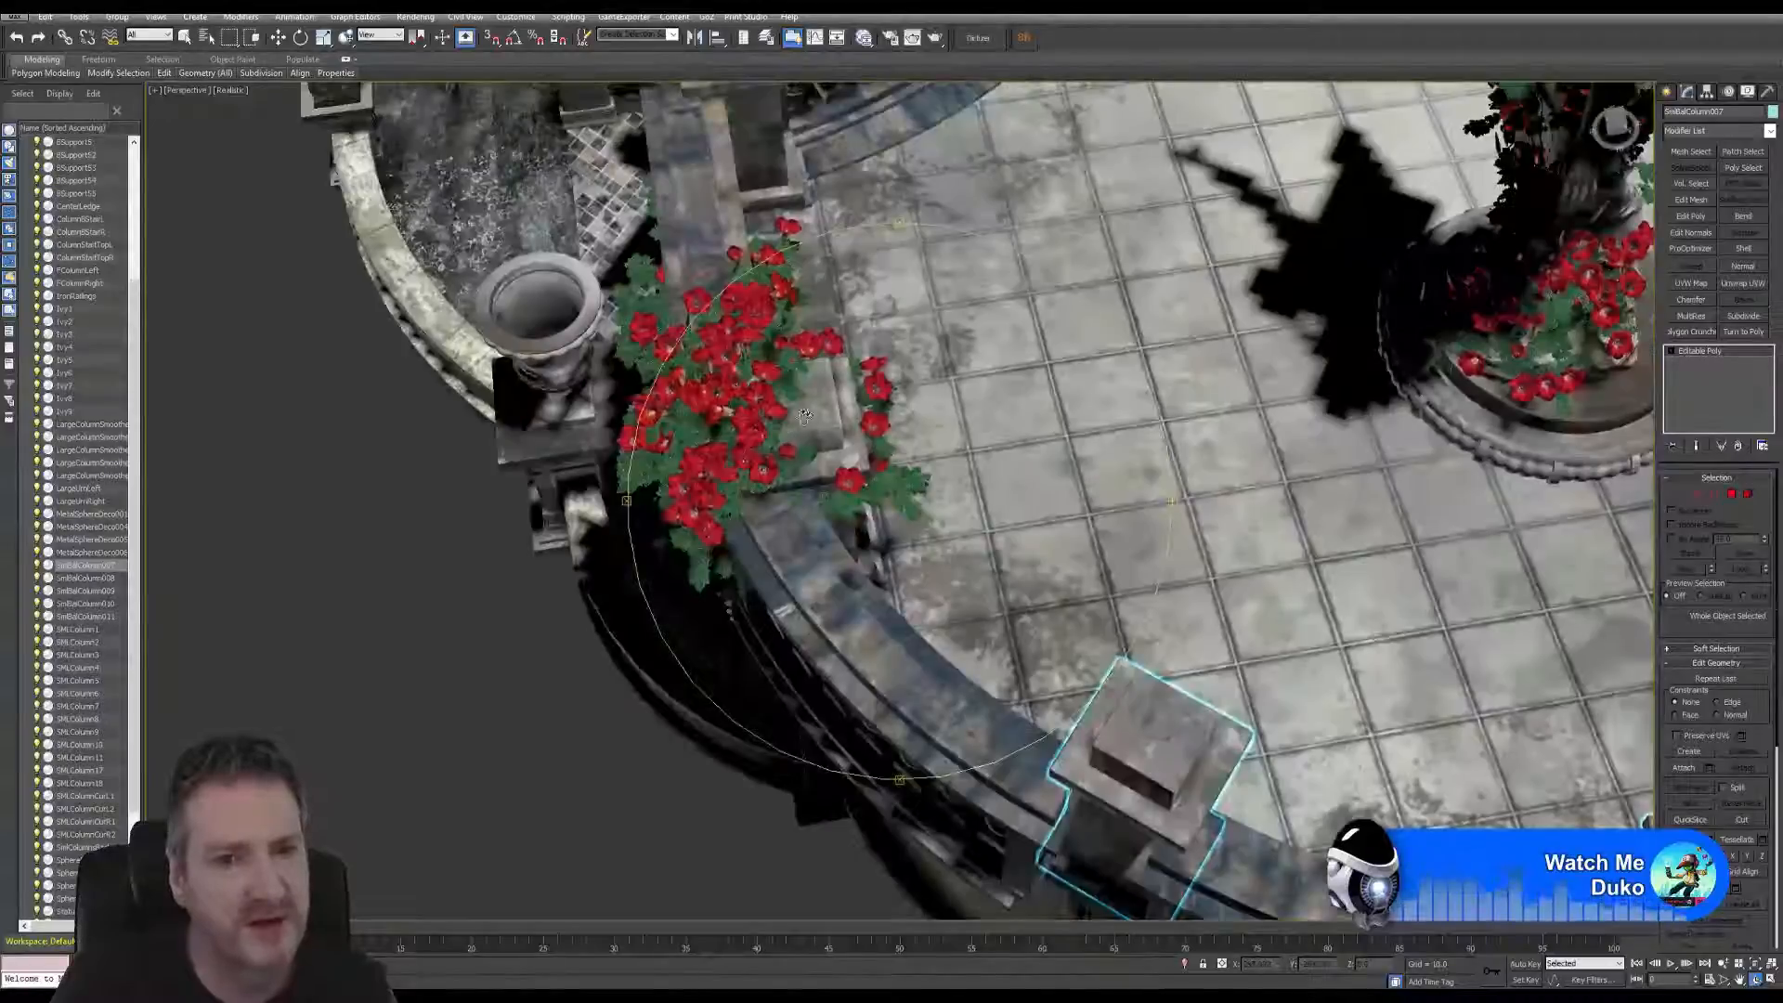
left_click_drag(771, 429, 759, 399)
left_click_drag(724, 477, 847, 349)
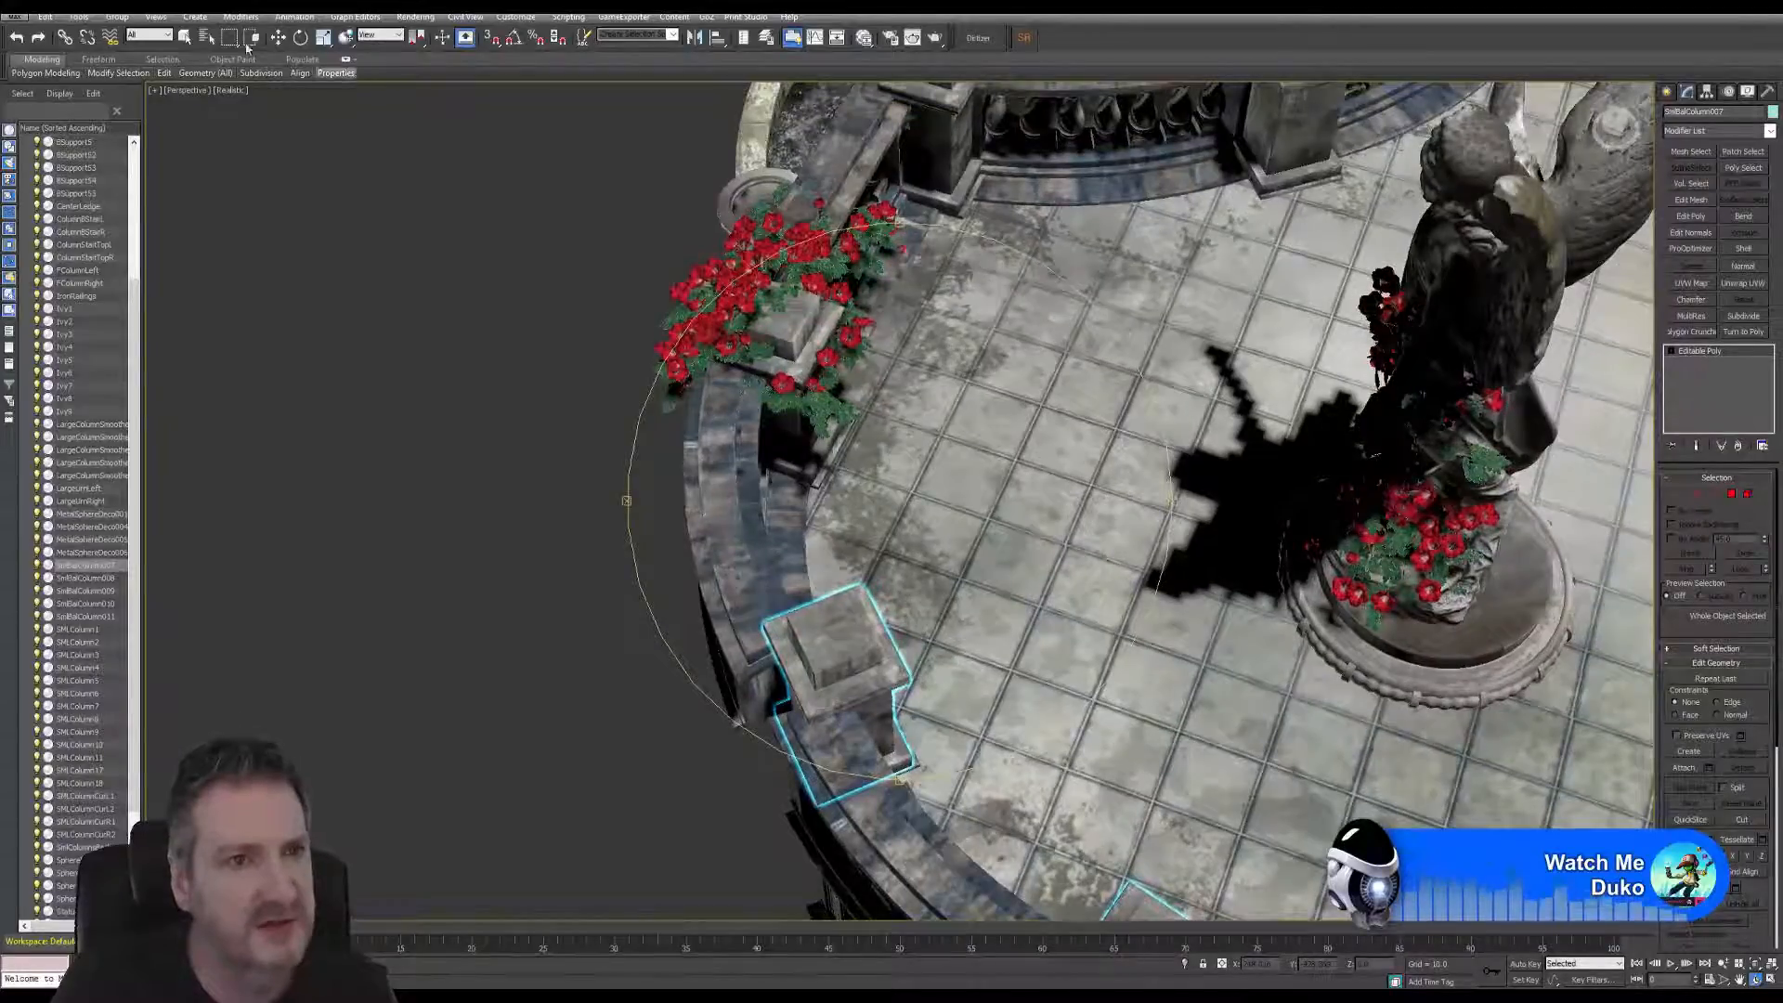
- Attach the post beneath the red flowers and the next corner post to the column mesh, matching material IDs to material
left_click(184, 39)
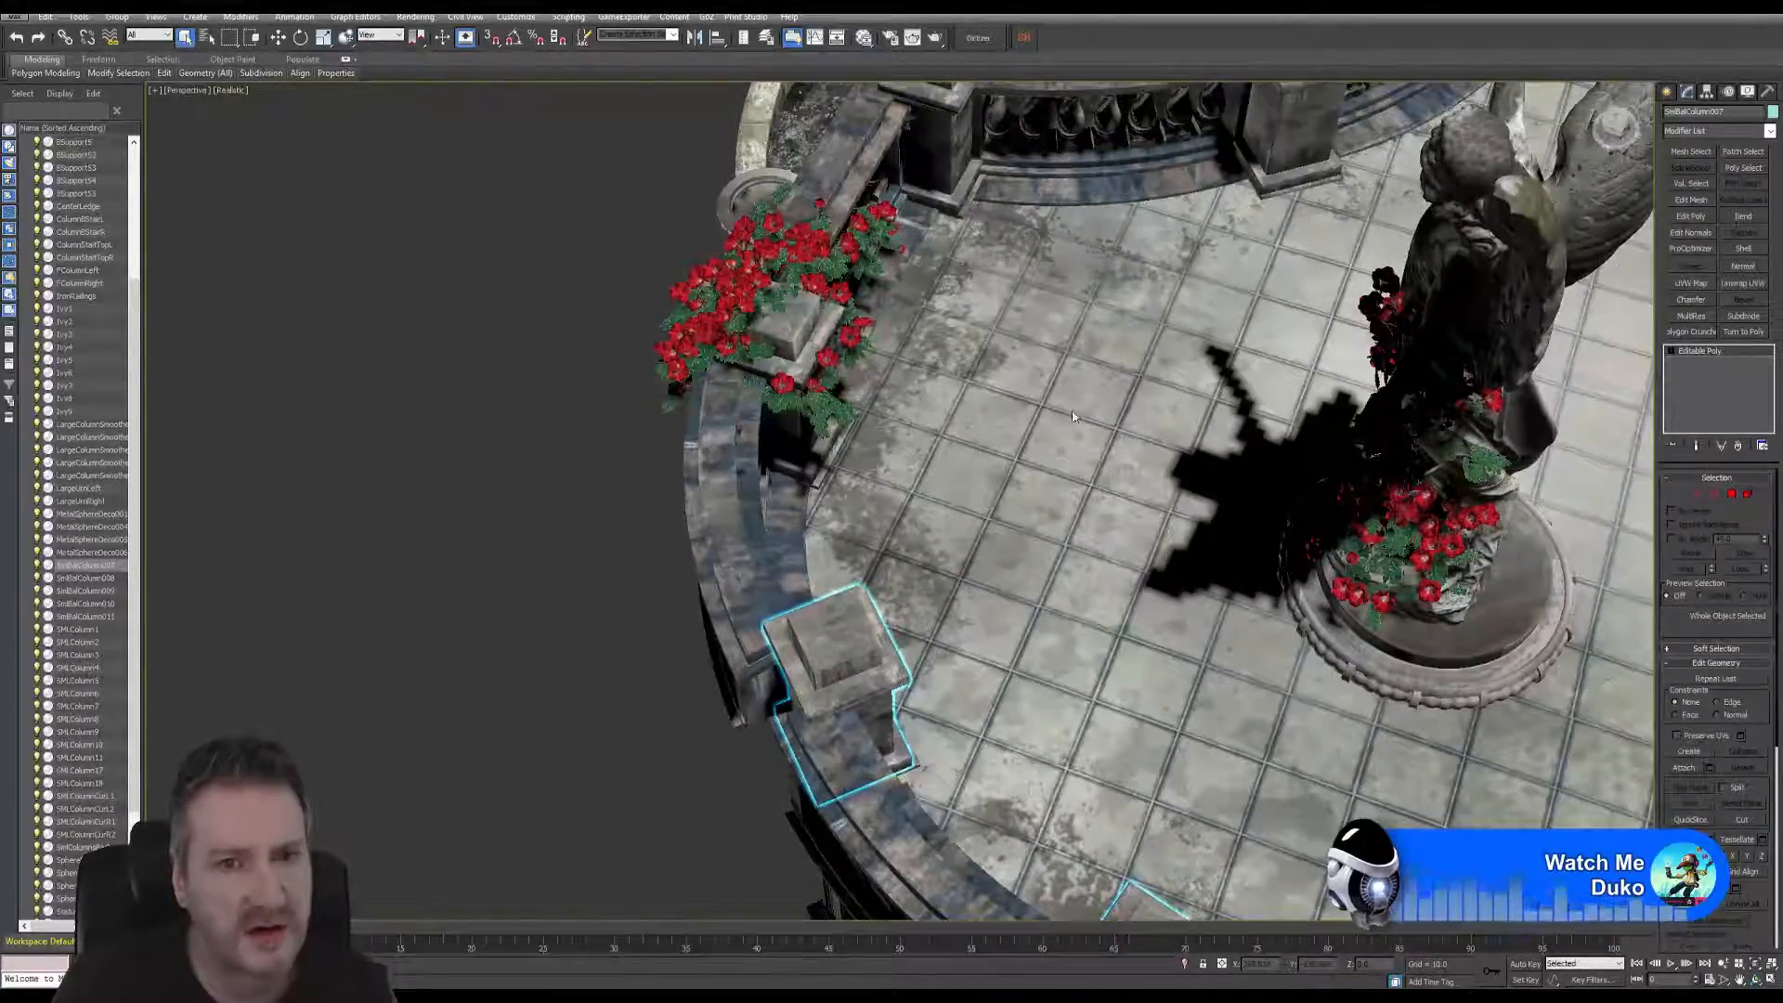
left_click(1692, 771)
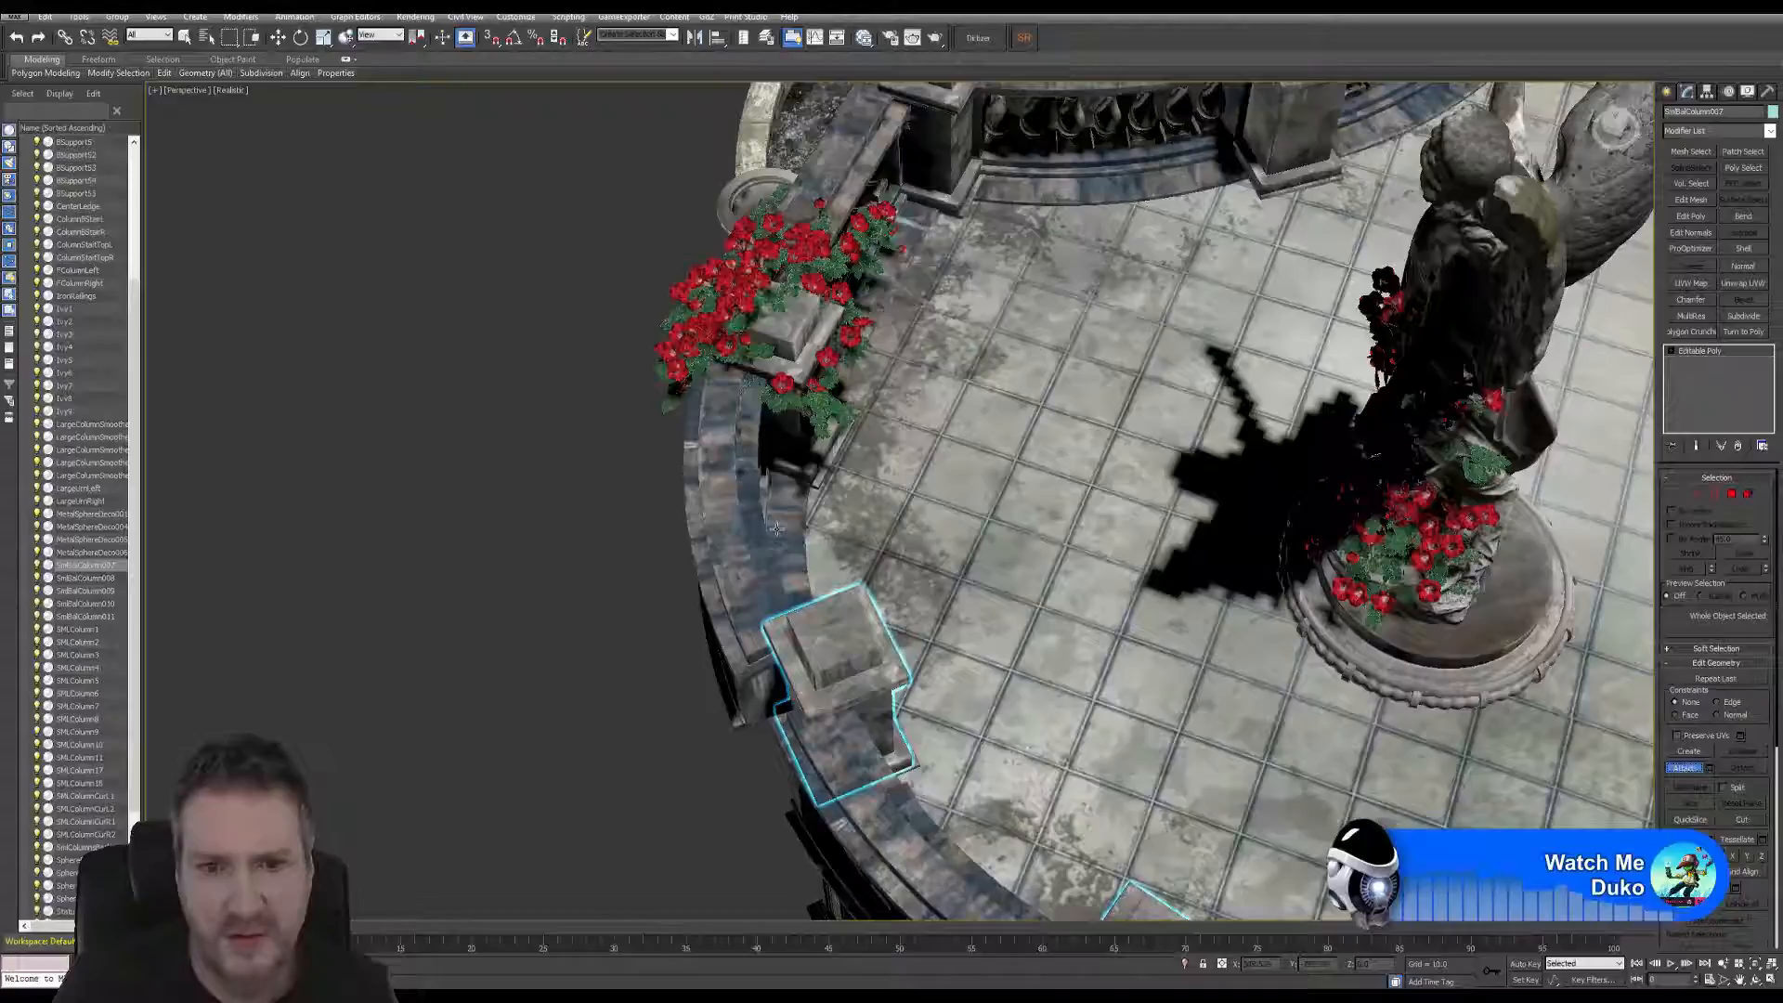
left_click(792, 334)
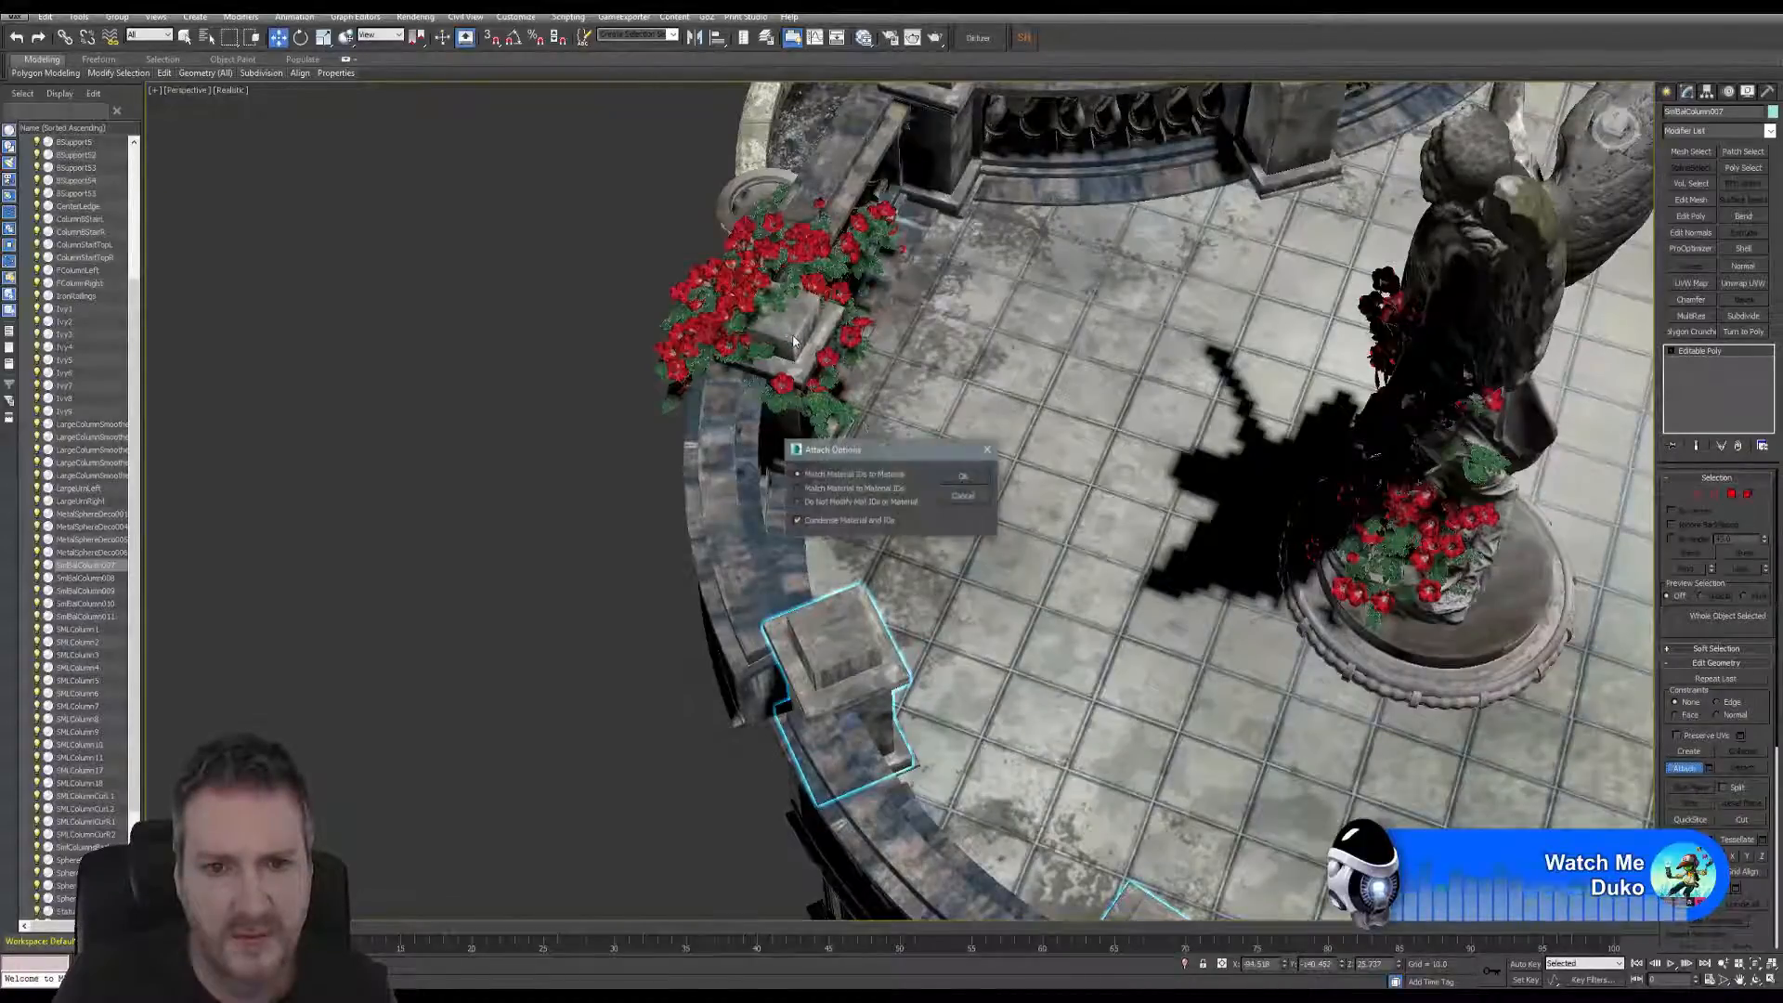
left_click(962, 477)
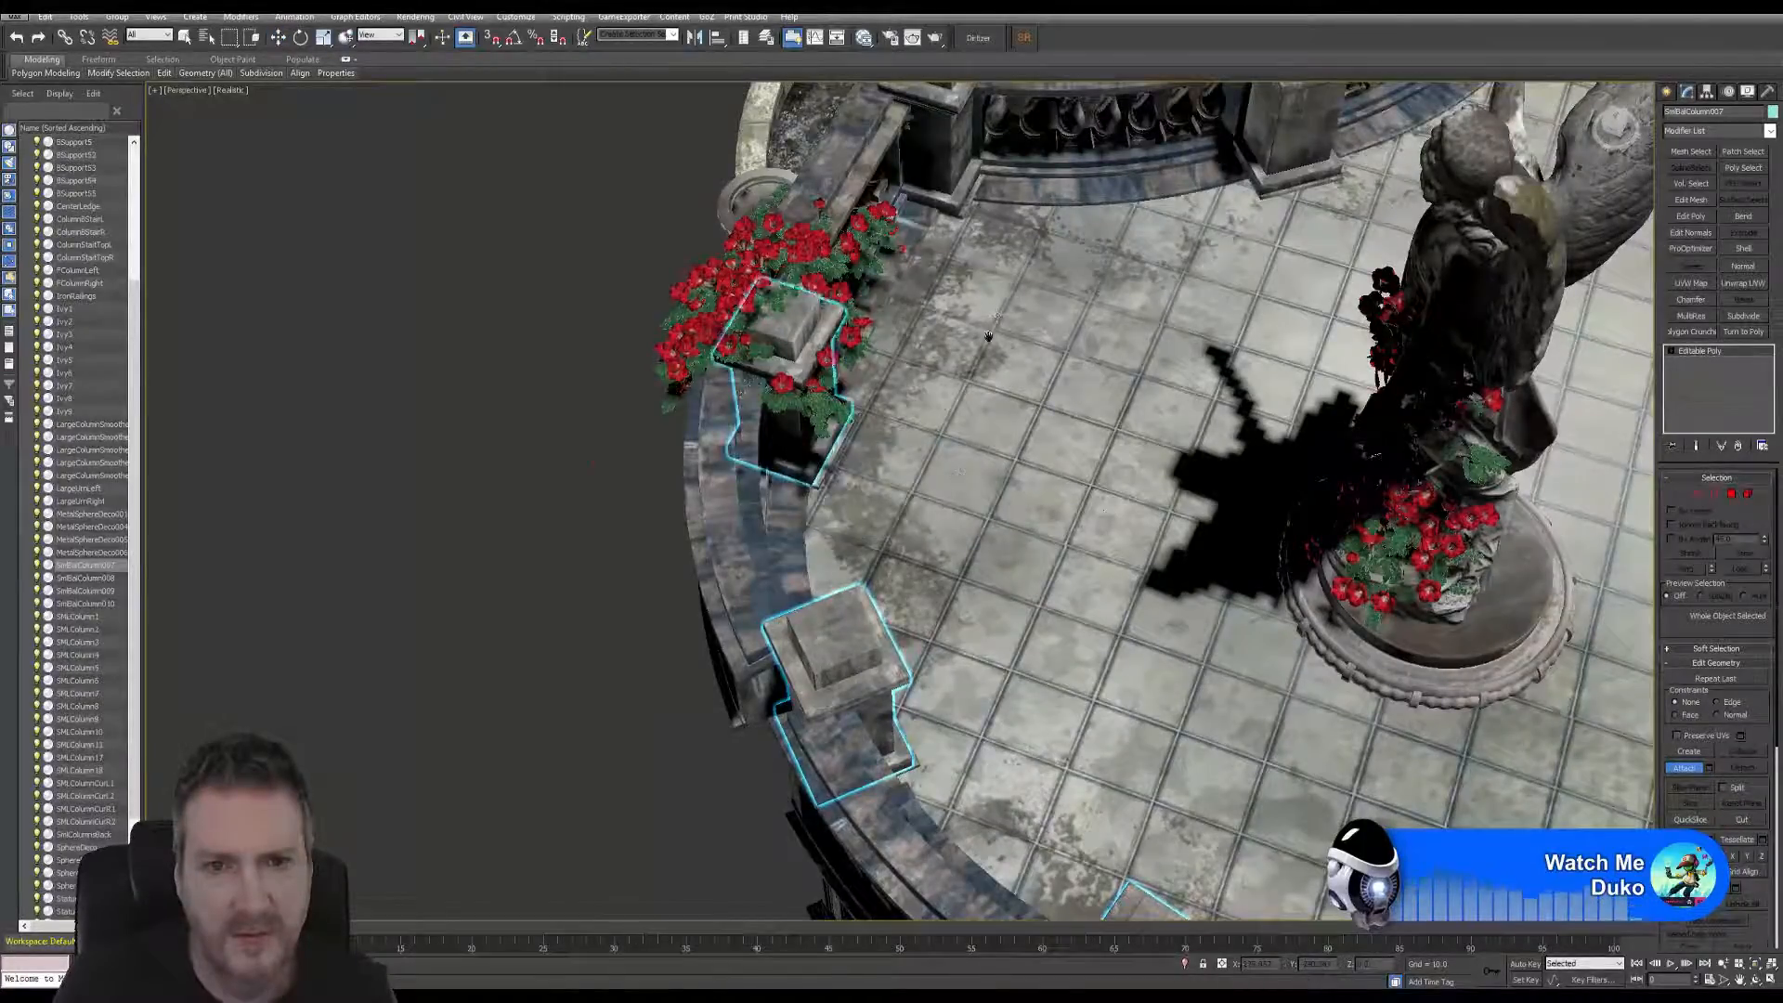
middle_click_drag(988, 336, 897, 557, "alt")
left_click(785, 434)
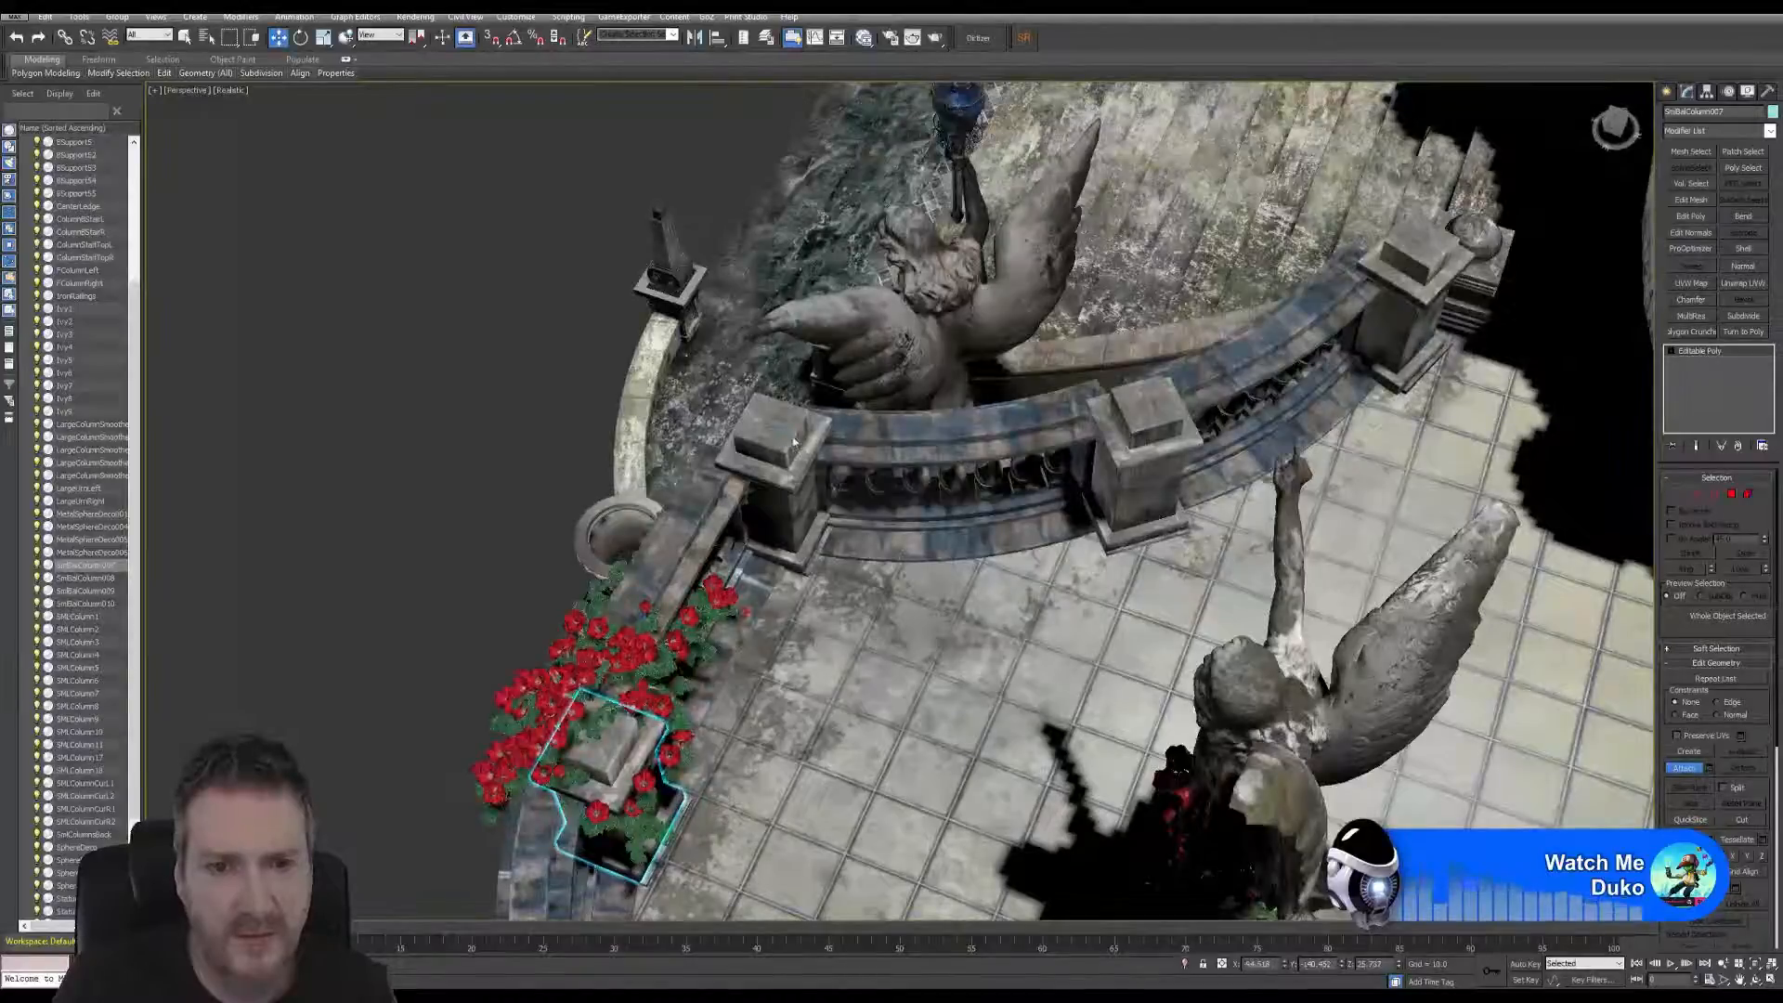
left_click(964, 478)
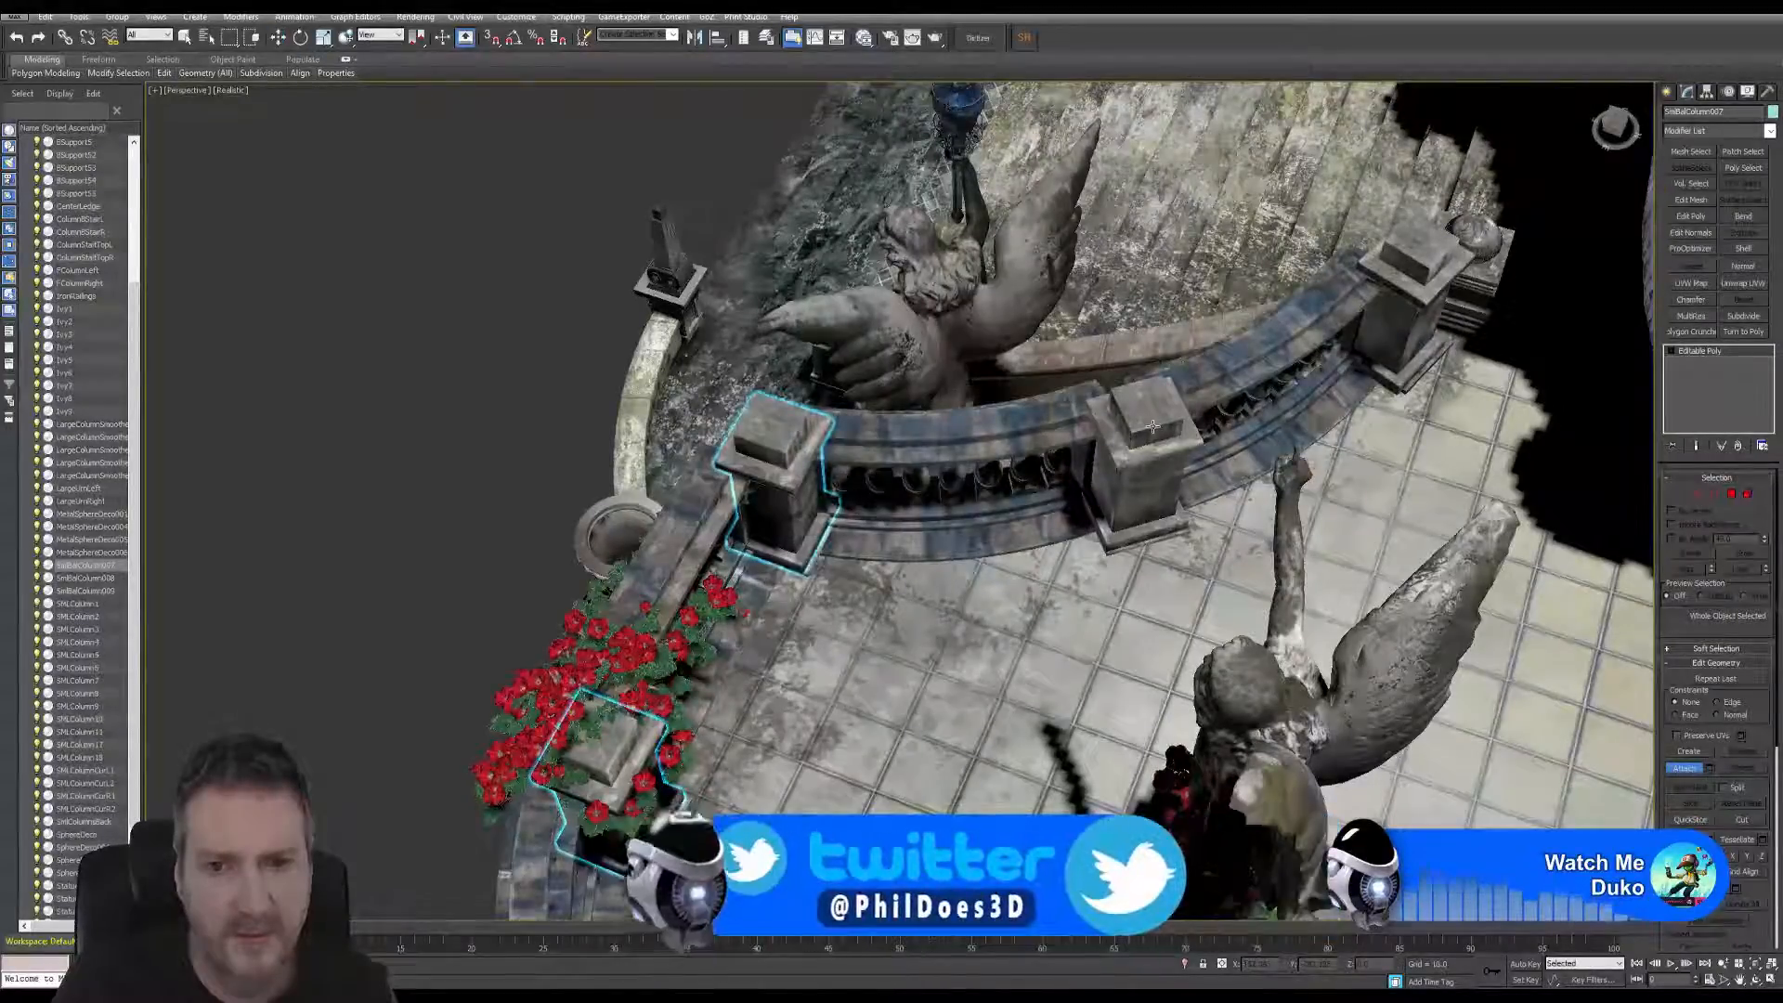
- Attach the remaining middle and stair-side posts of the curved balustrade to the column mesh, matching material IDs to material, and end attaching
left_click(1089, 498)
left_click(966, 478)
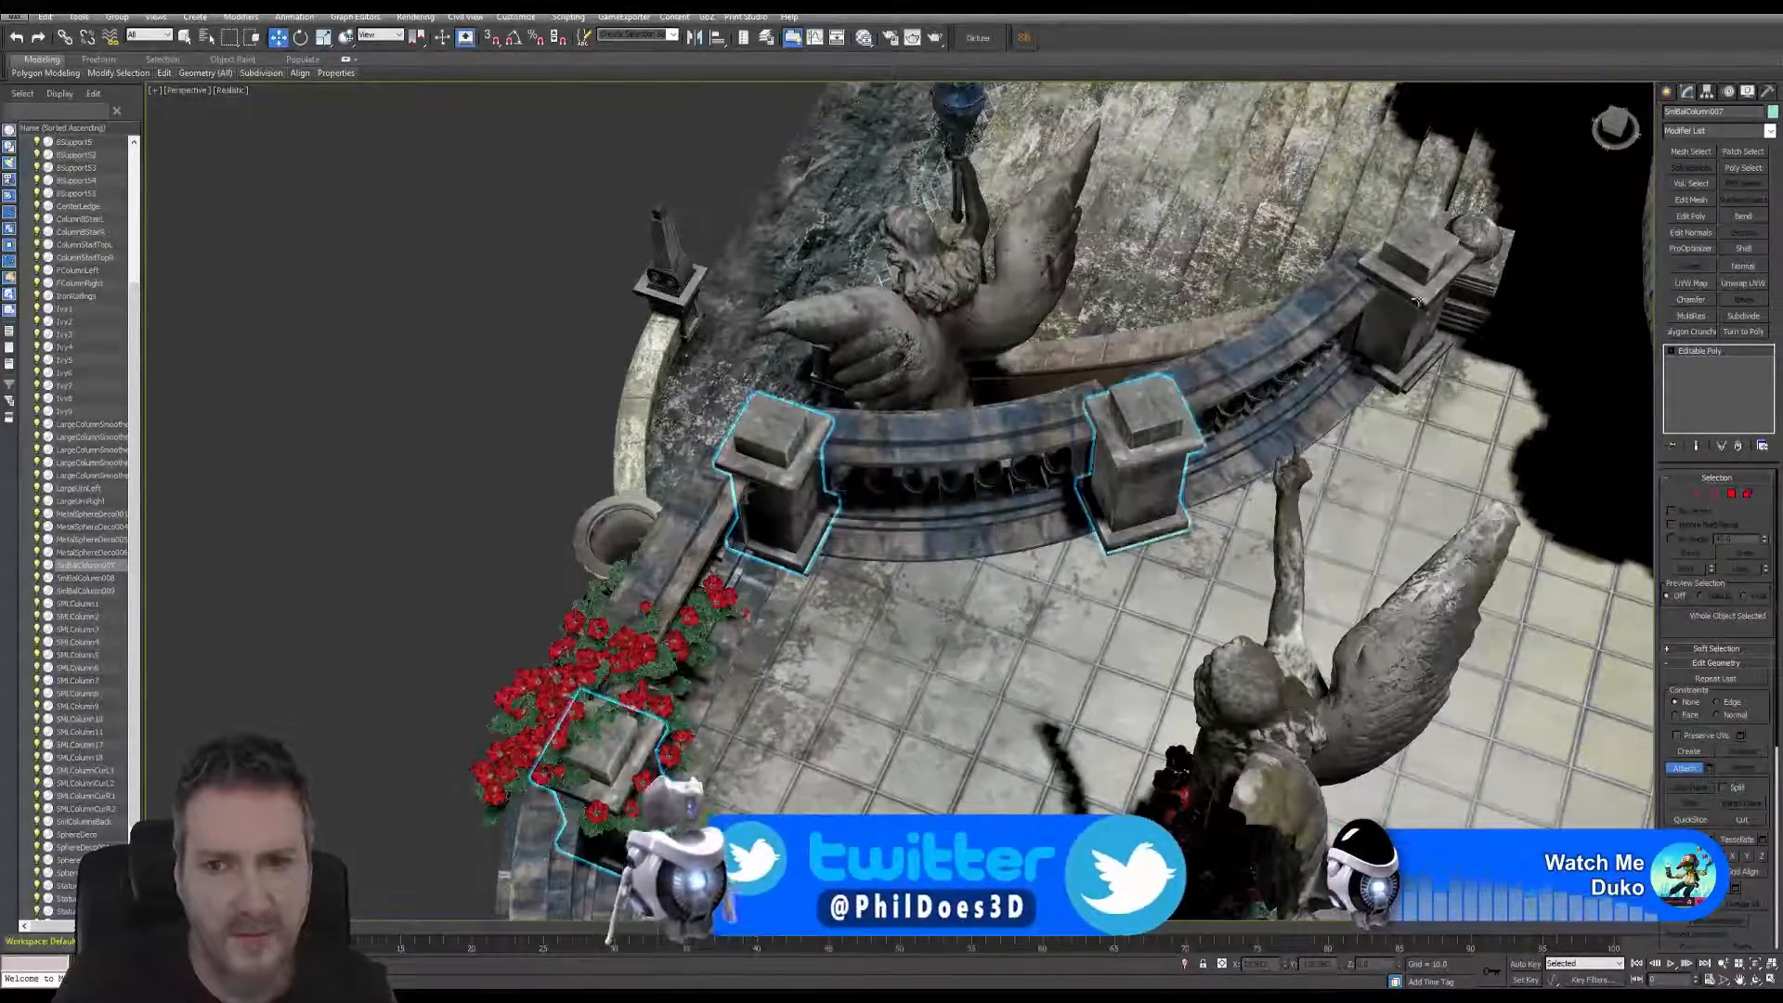
left_click(1138, 436)
left_click(964, 478)
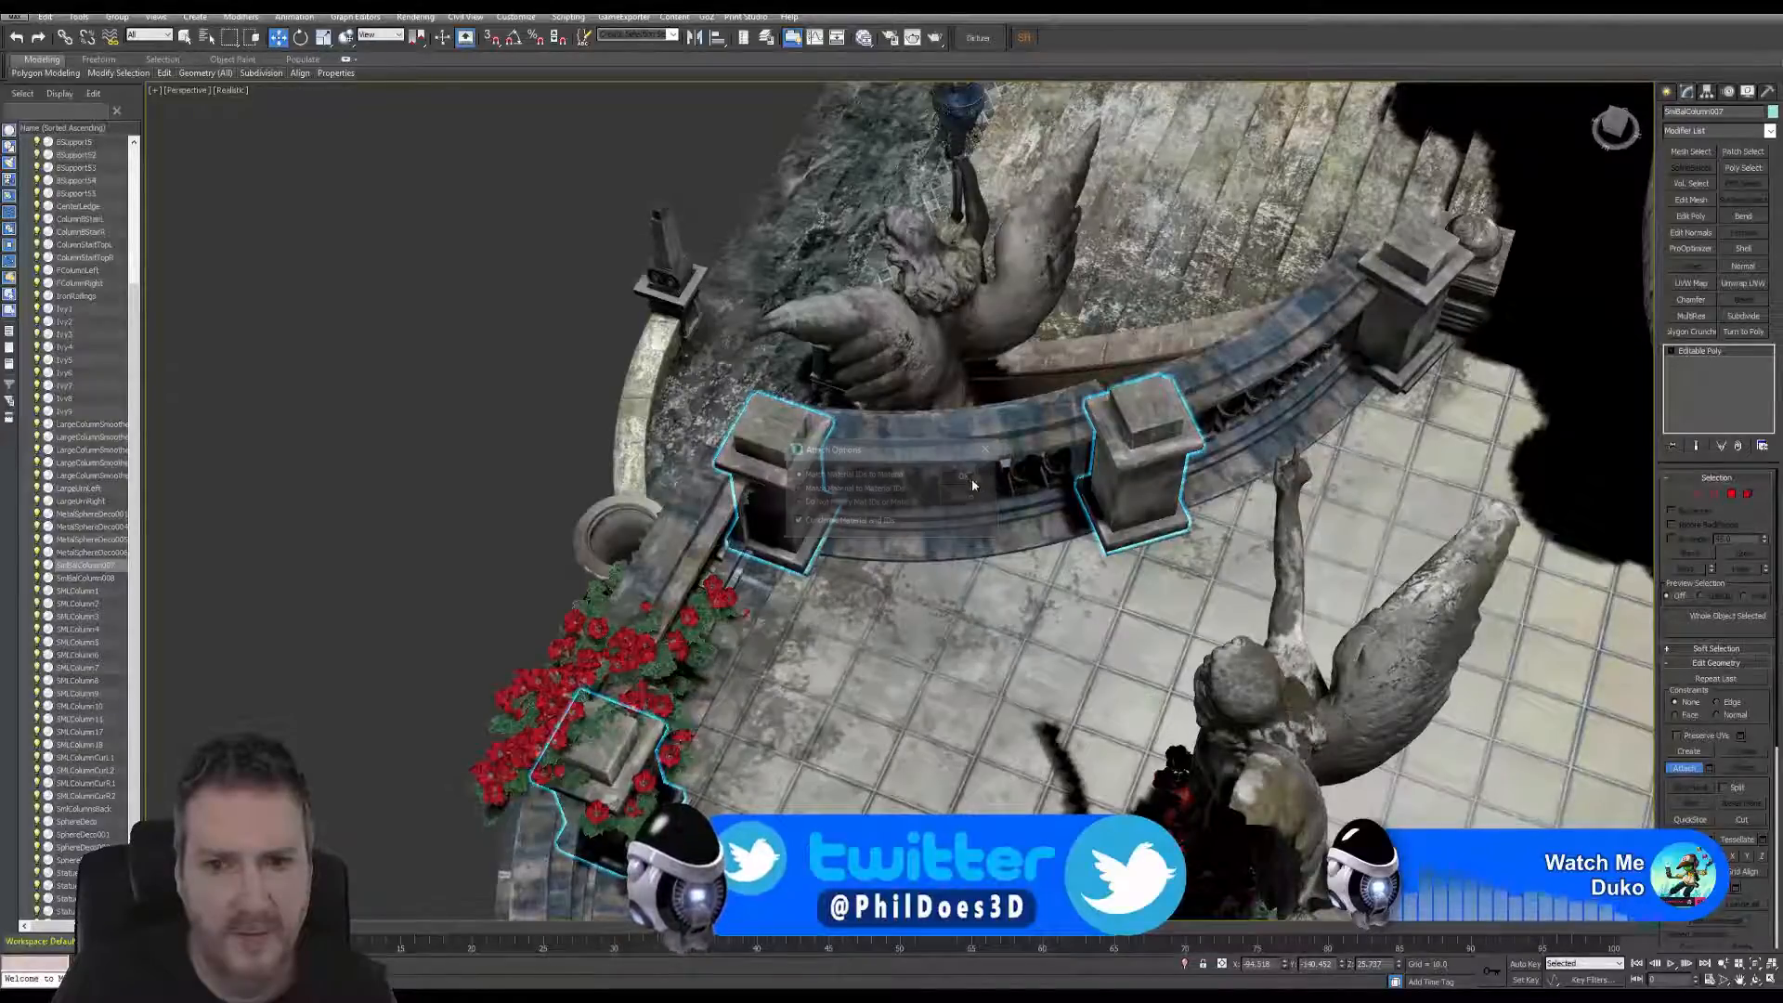
left_click(1407, 288)
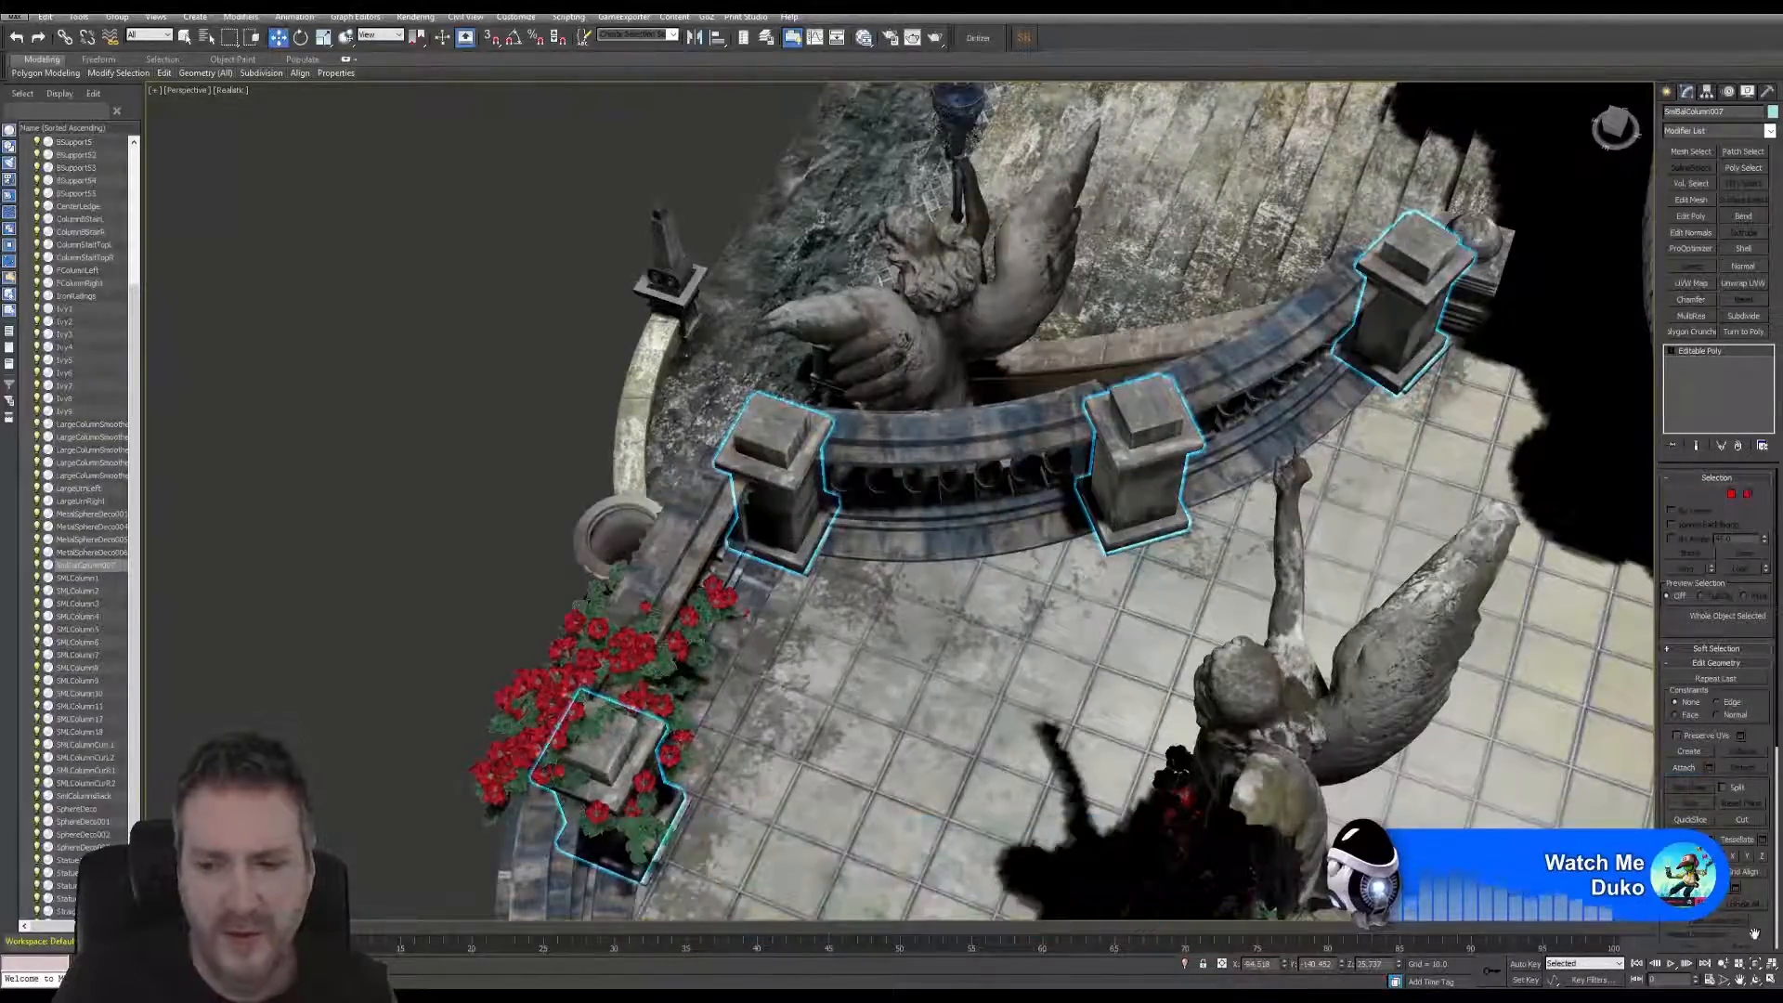
key("e")
- Examine the combined columns around the terrace and the lantern held by the angel statue beside the stairs, and clear the selection
middle_click_drag(987, 526, 887, 497, "alt")
scroll(761, 490, "down", 5)
scroll(777, 497, "down", 3)
scroll(827, 497, "up", 3)
scroll(887, 497, "up", 2)
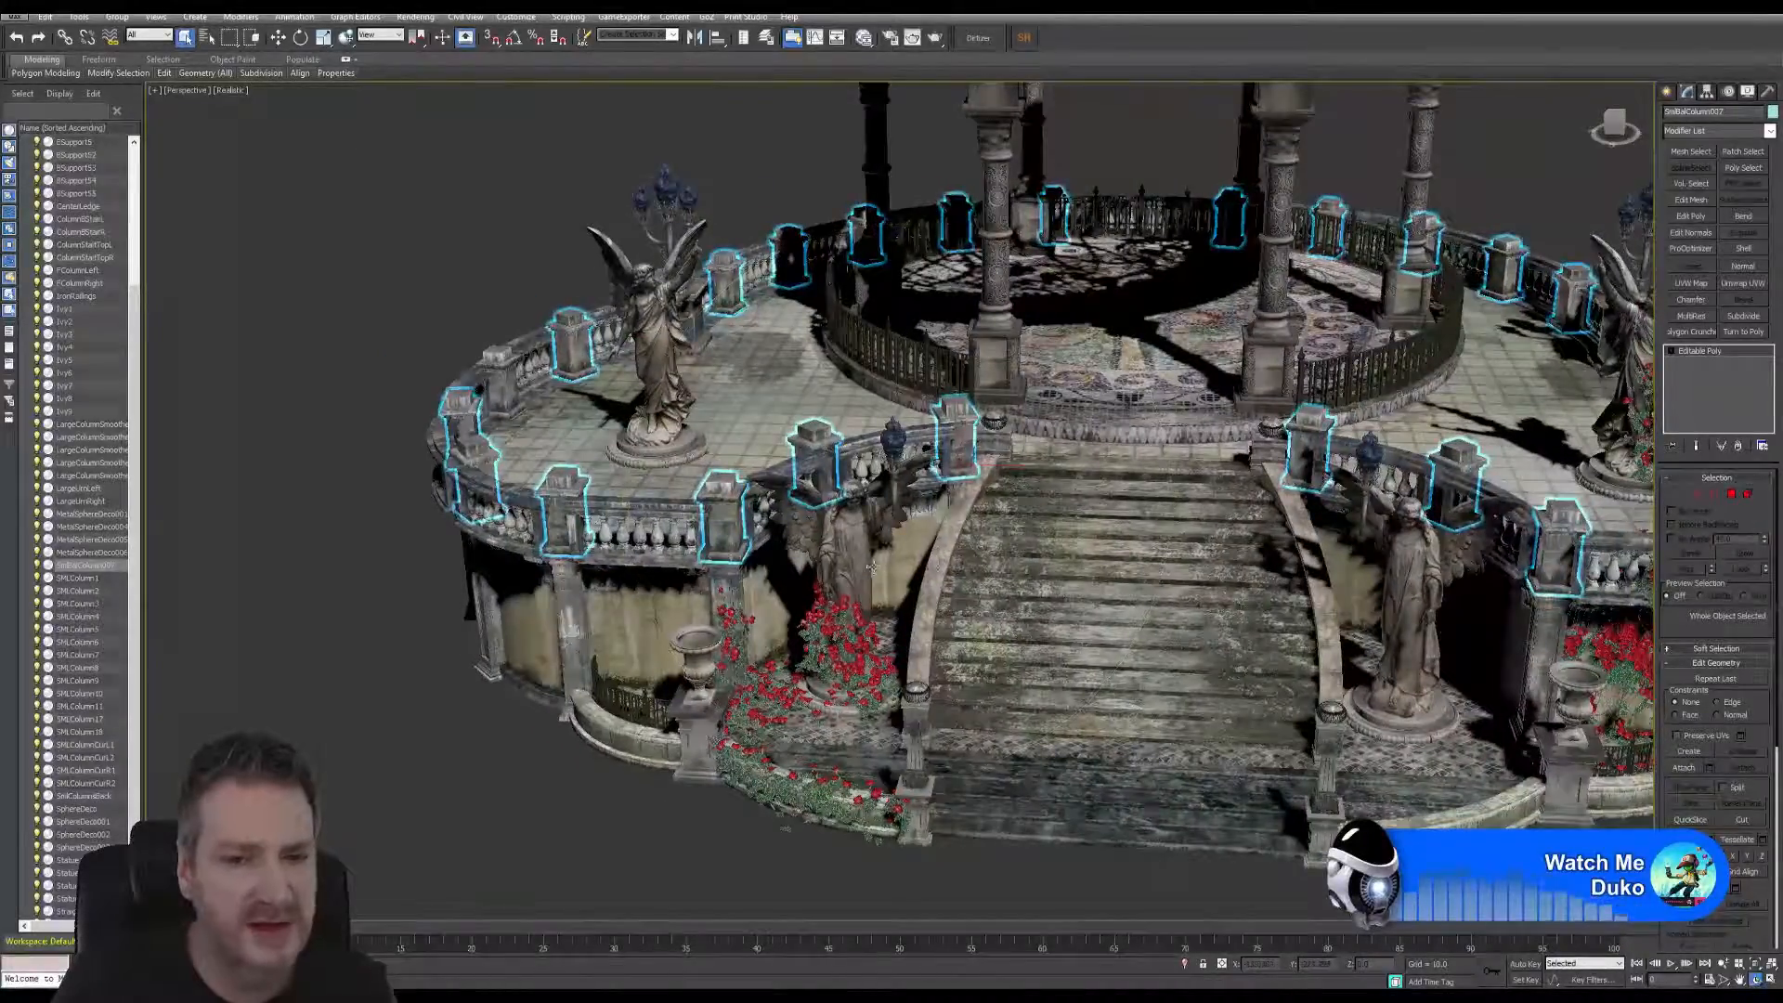
scroll(836, 520, "up", 4)
left_click(856, 510)
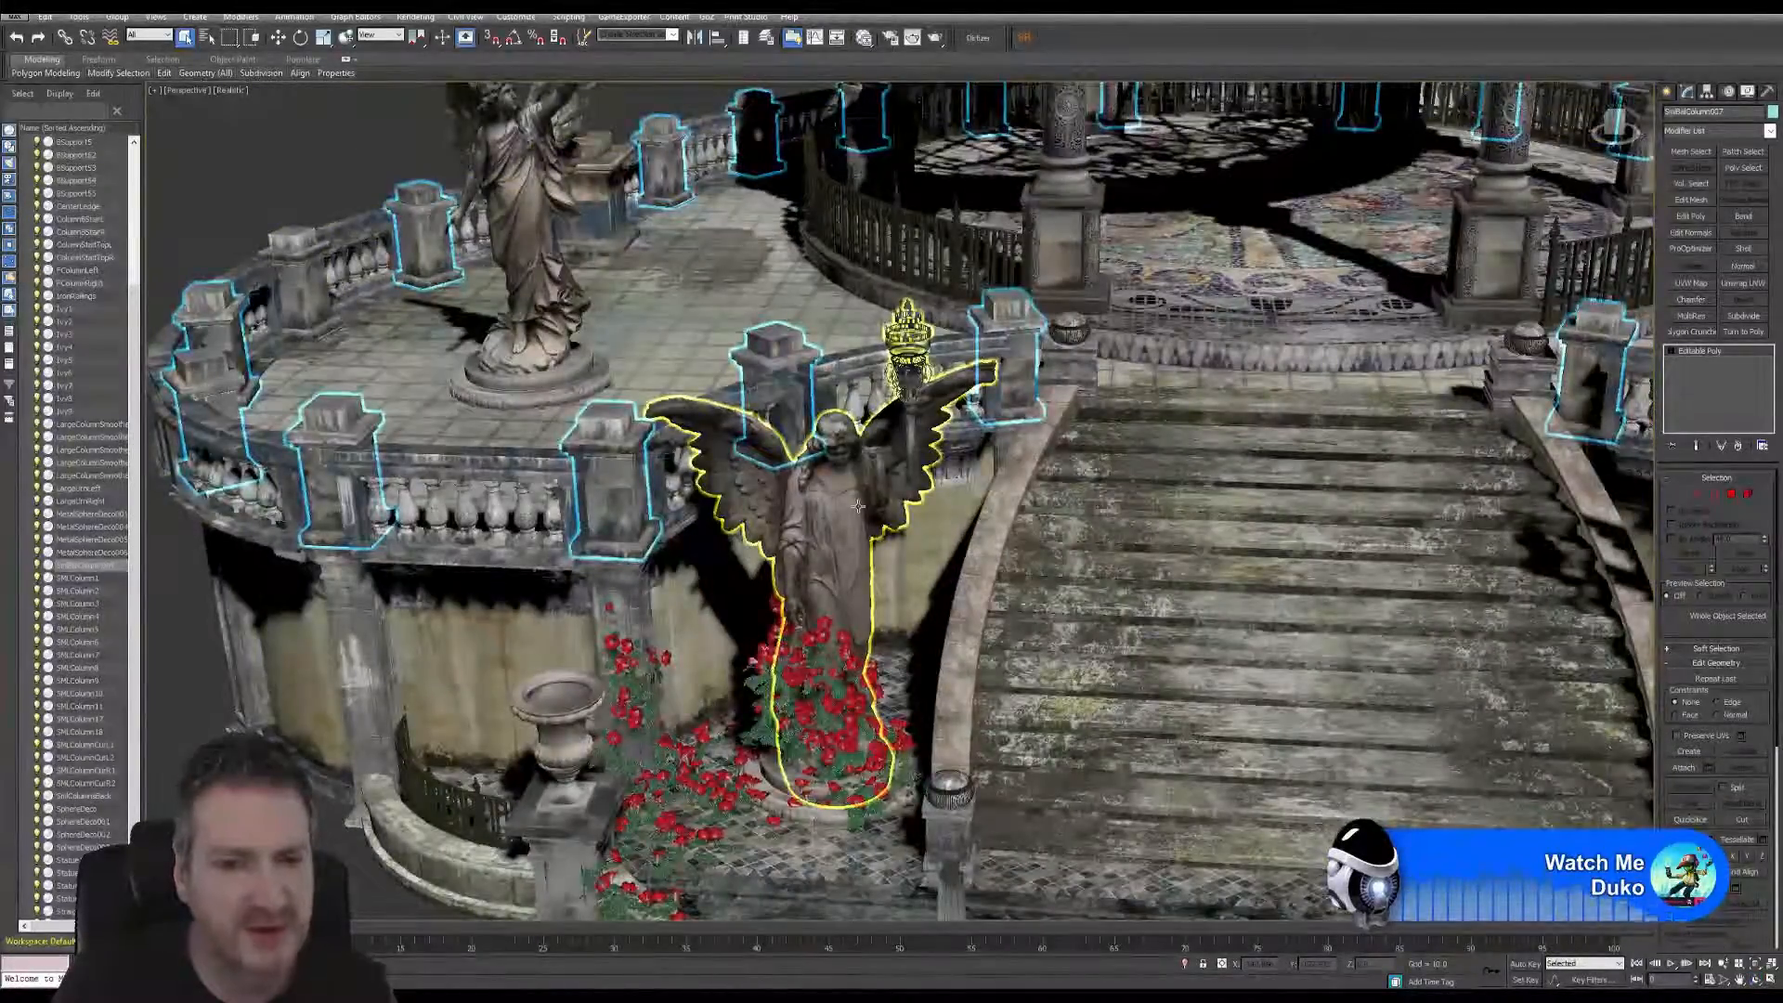
left_click(859, 506)
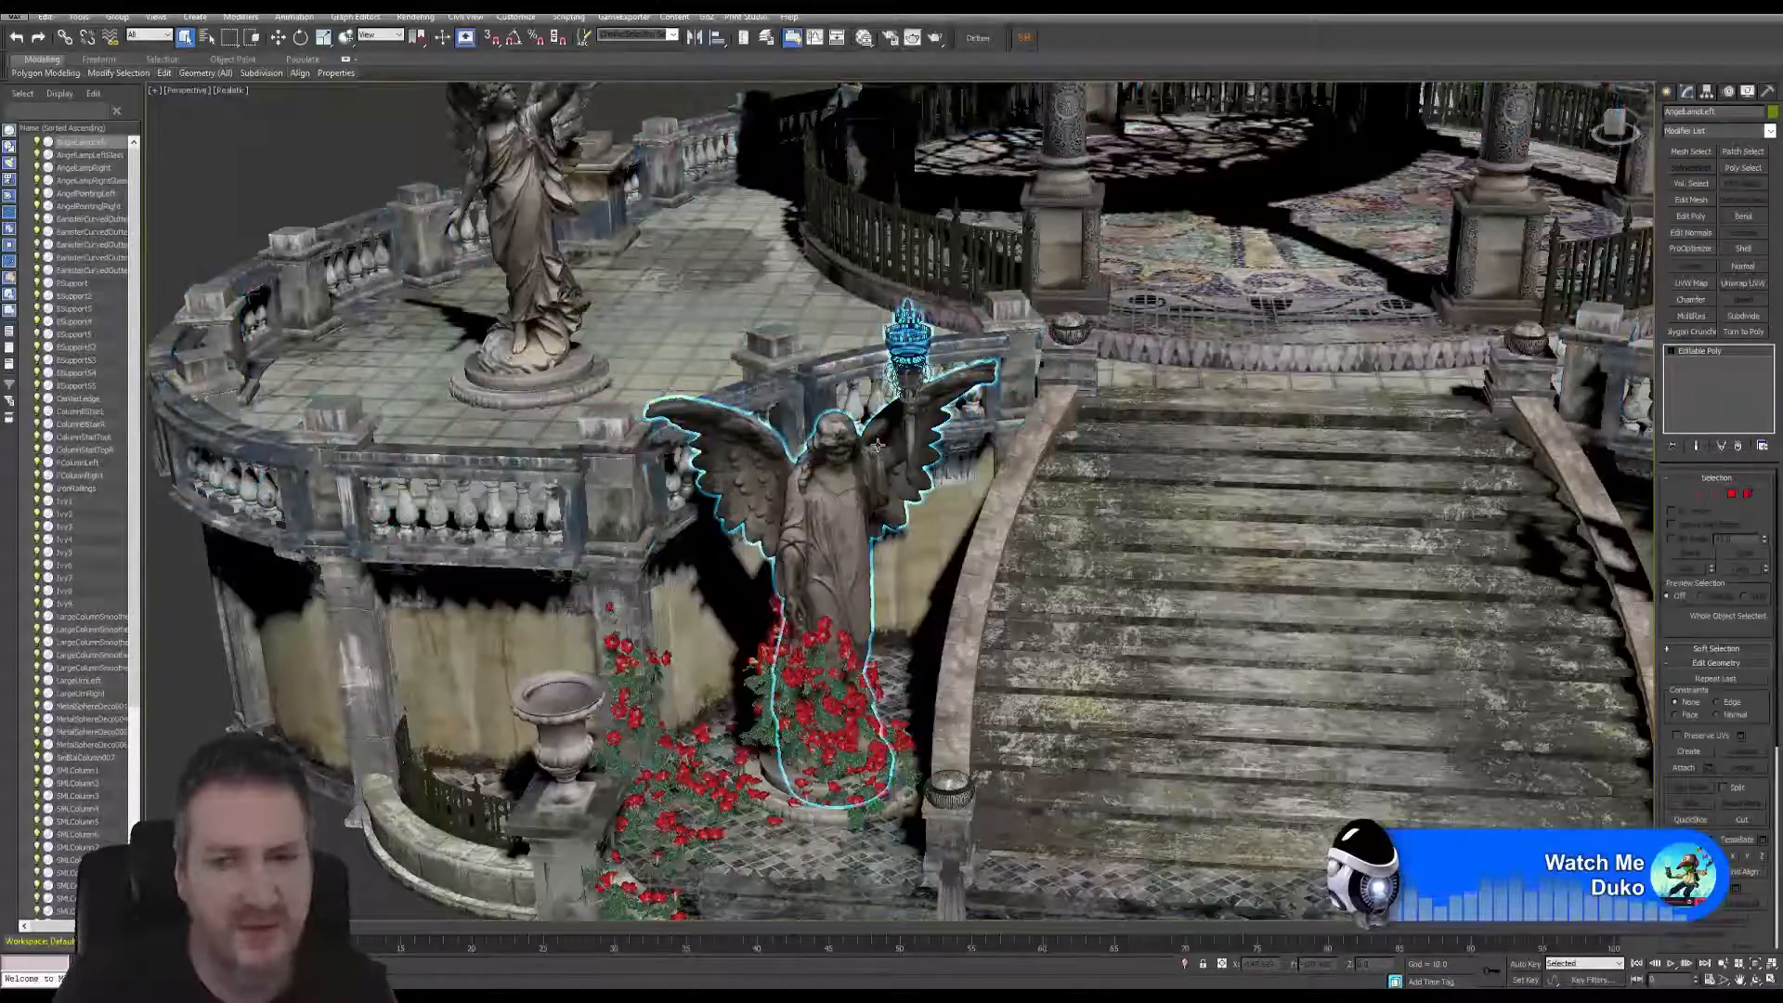
scroll(903, 472, "up", 4)
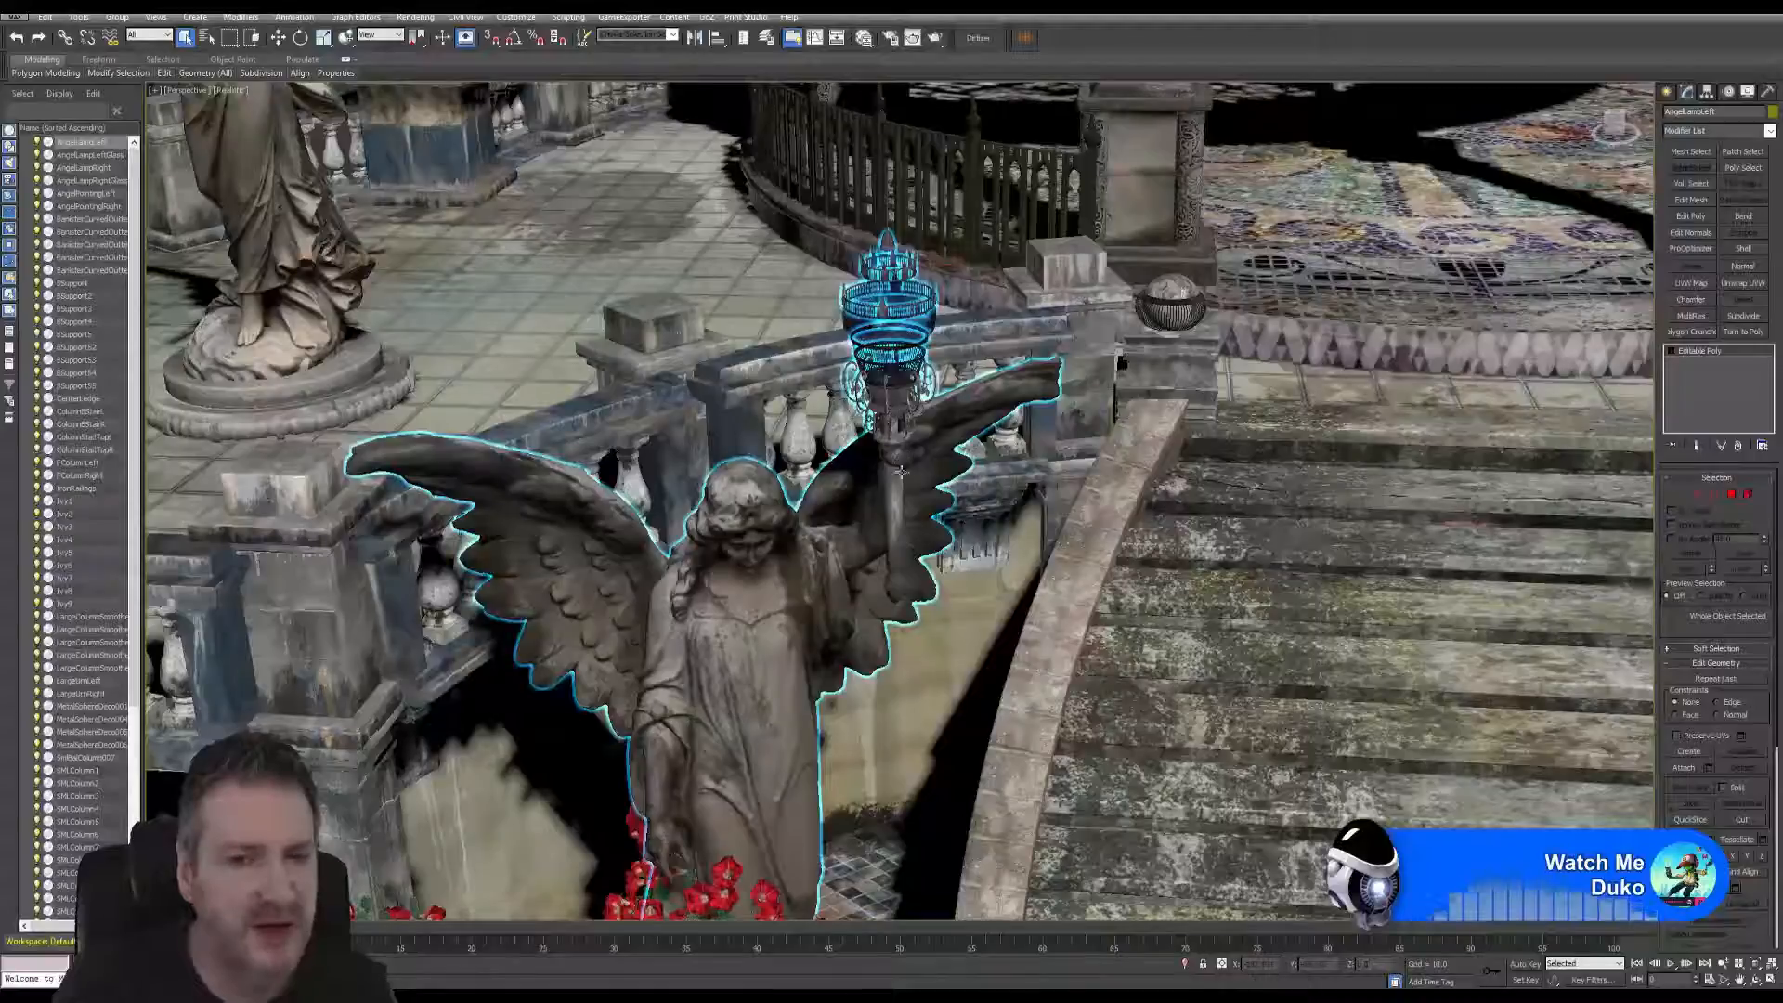
scroll(900, 382, "up", 5)
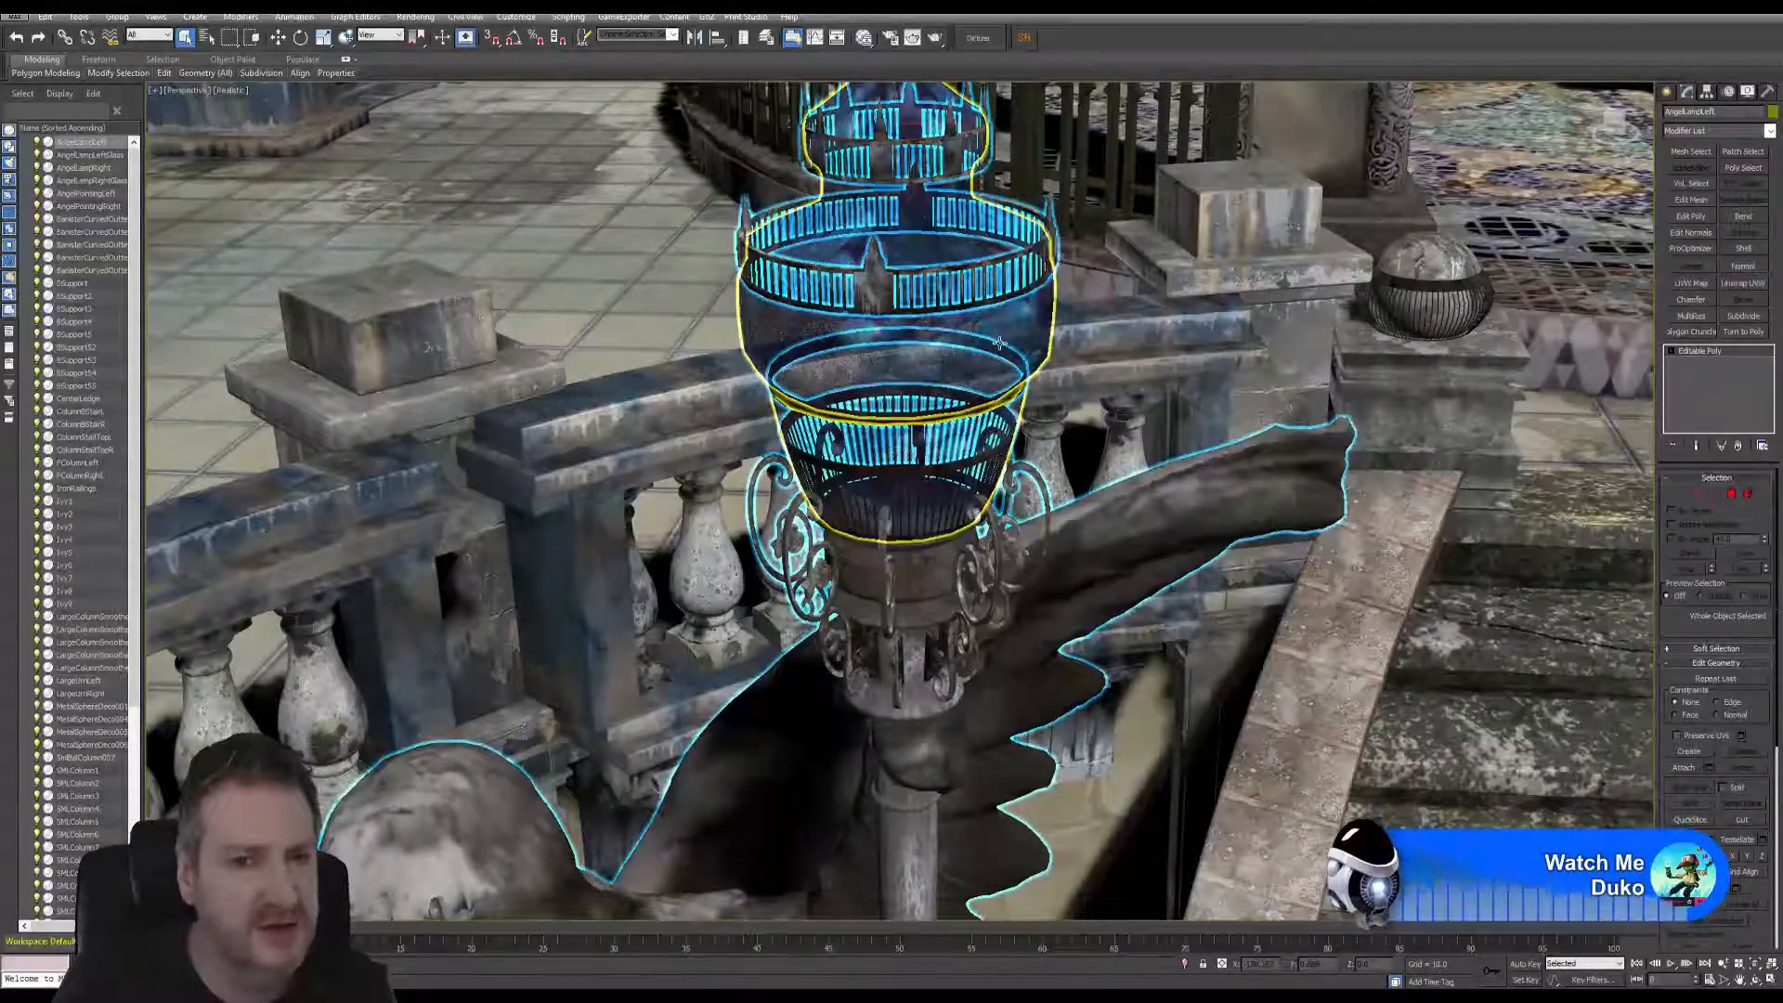
scroll(999, 343, "down", 8)
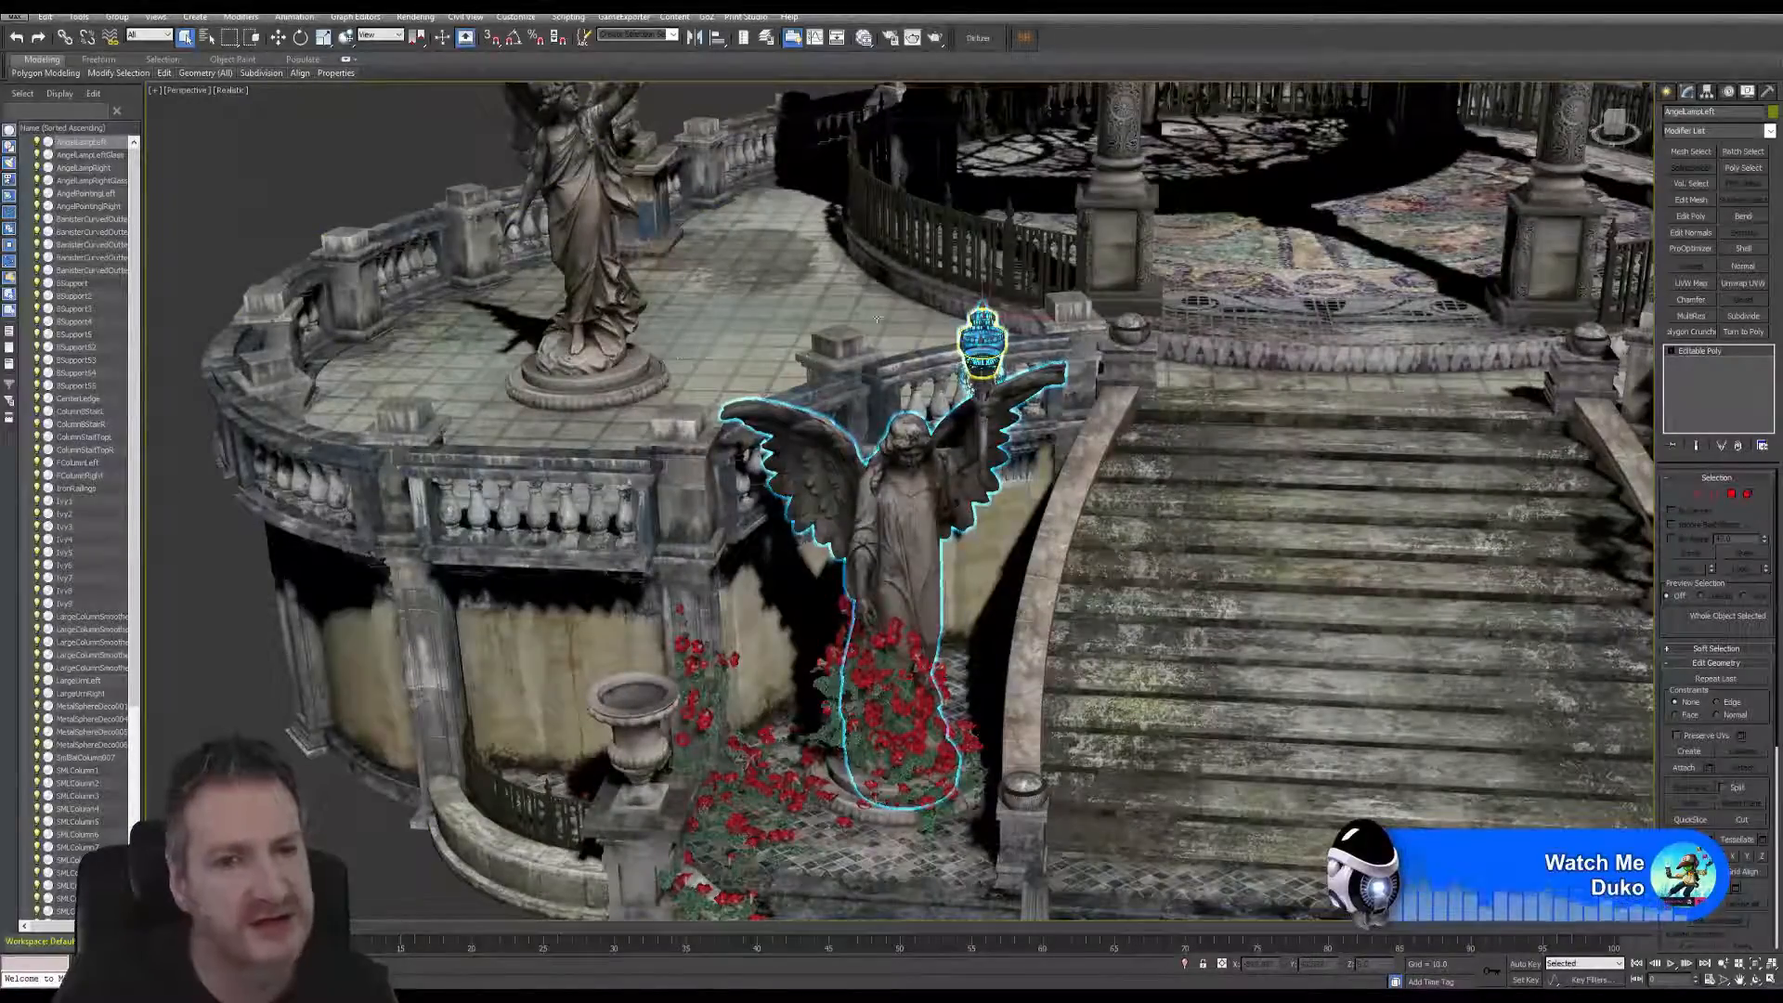
middle_click_drag(877, 318, 641, 375, "alt")
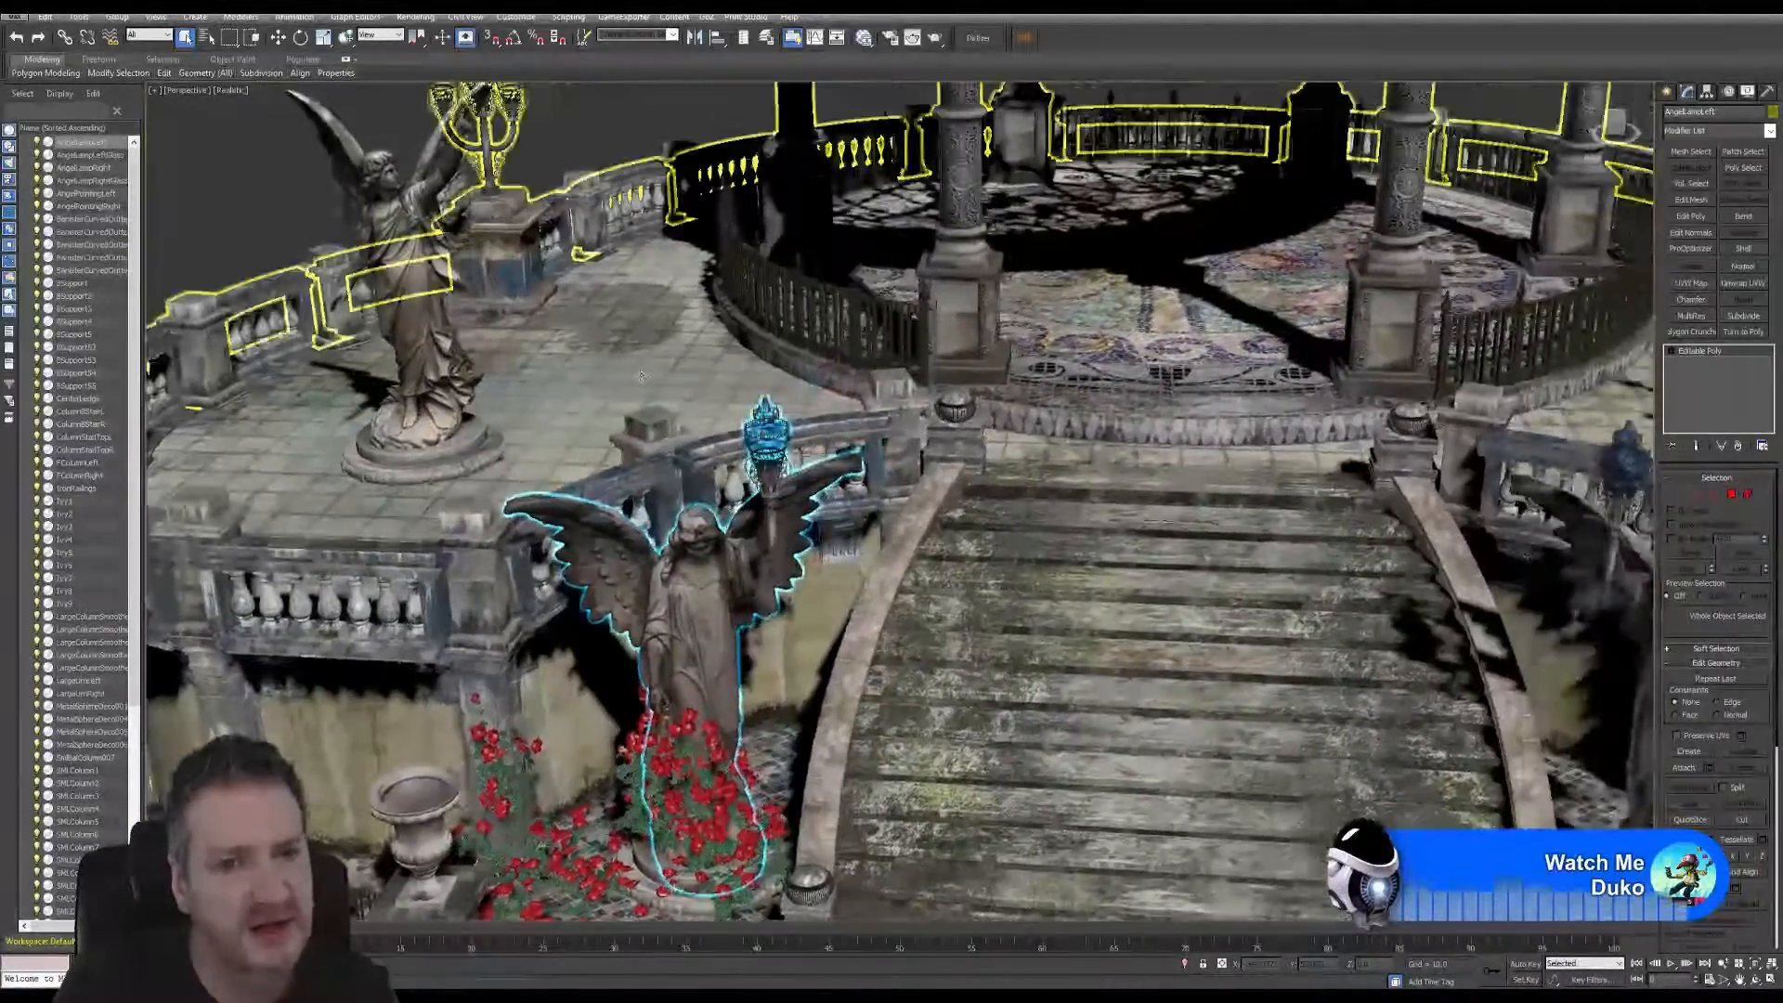
scroll(641, 376, "down", 5)
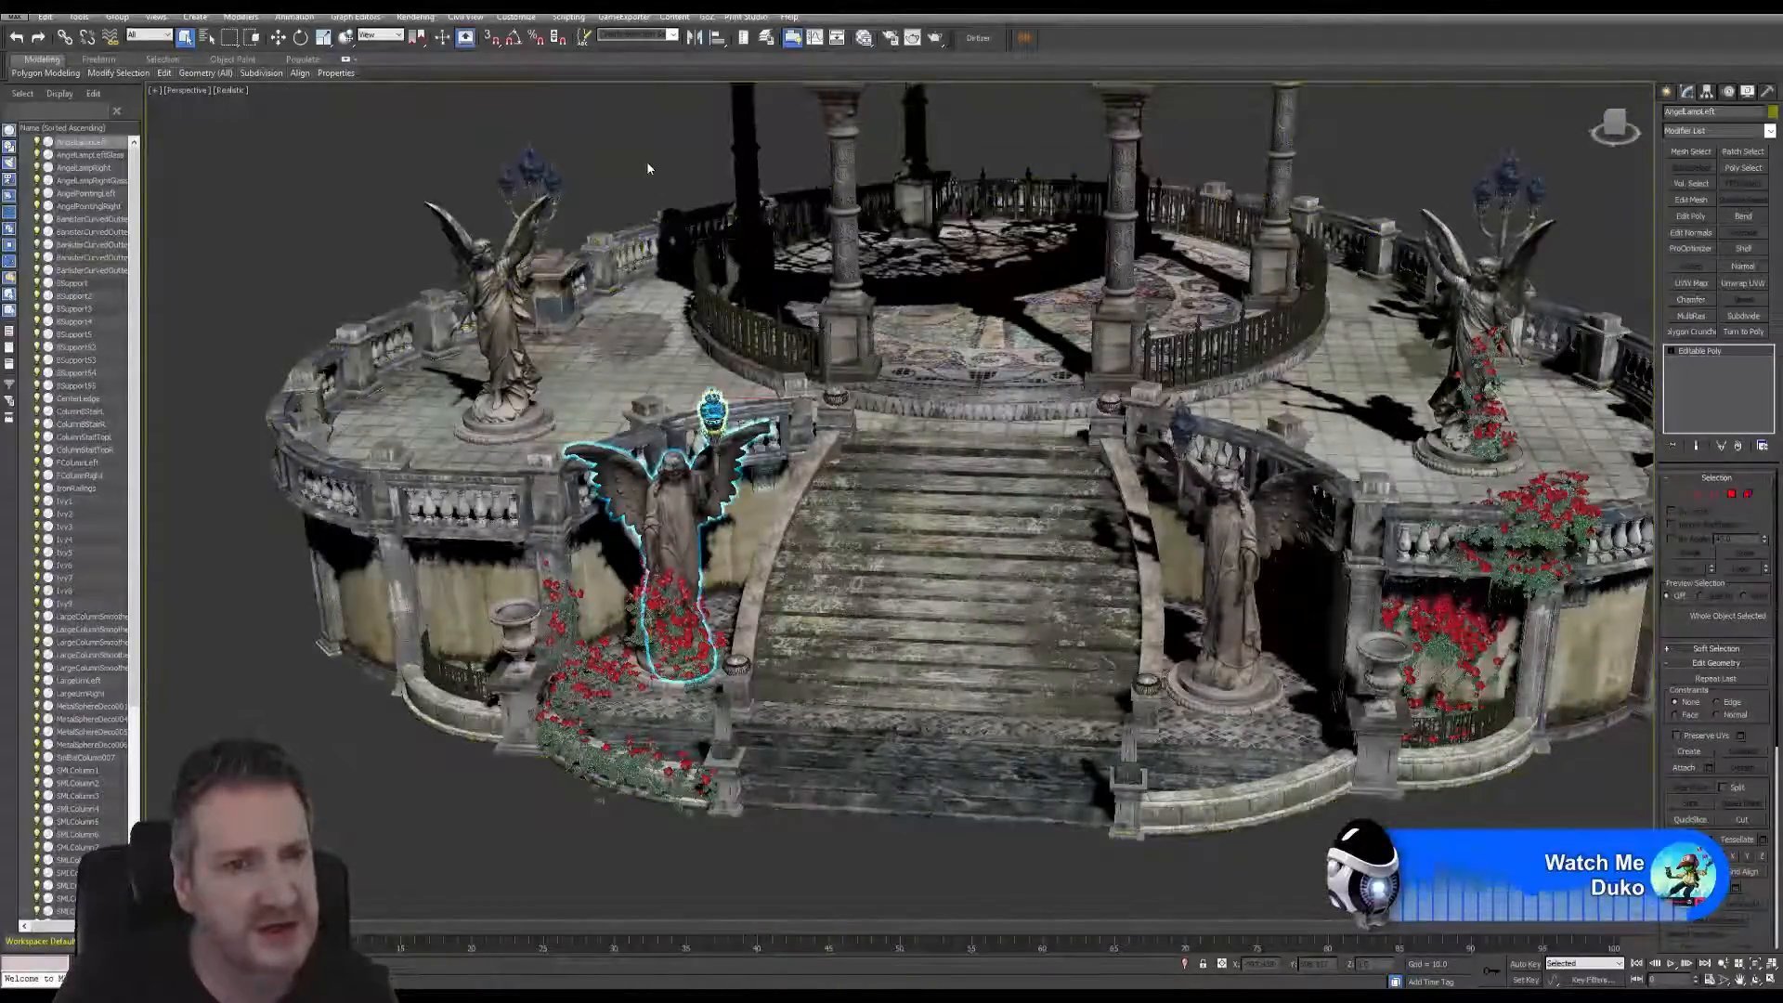
left_click(691, 226)
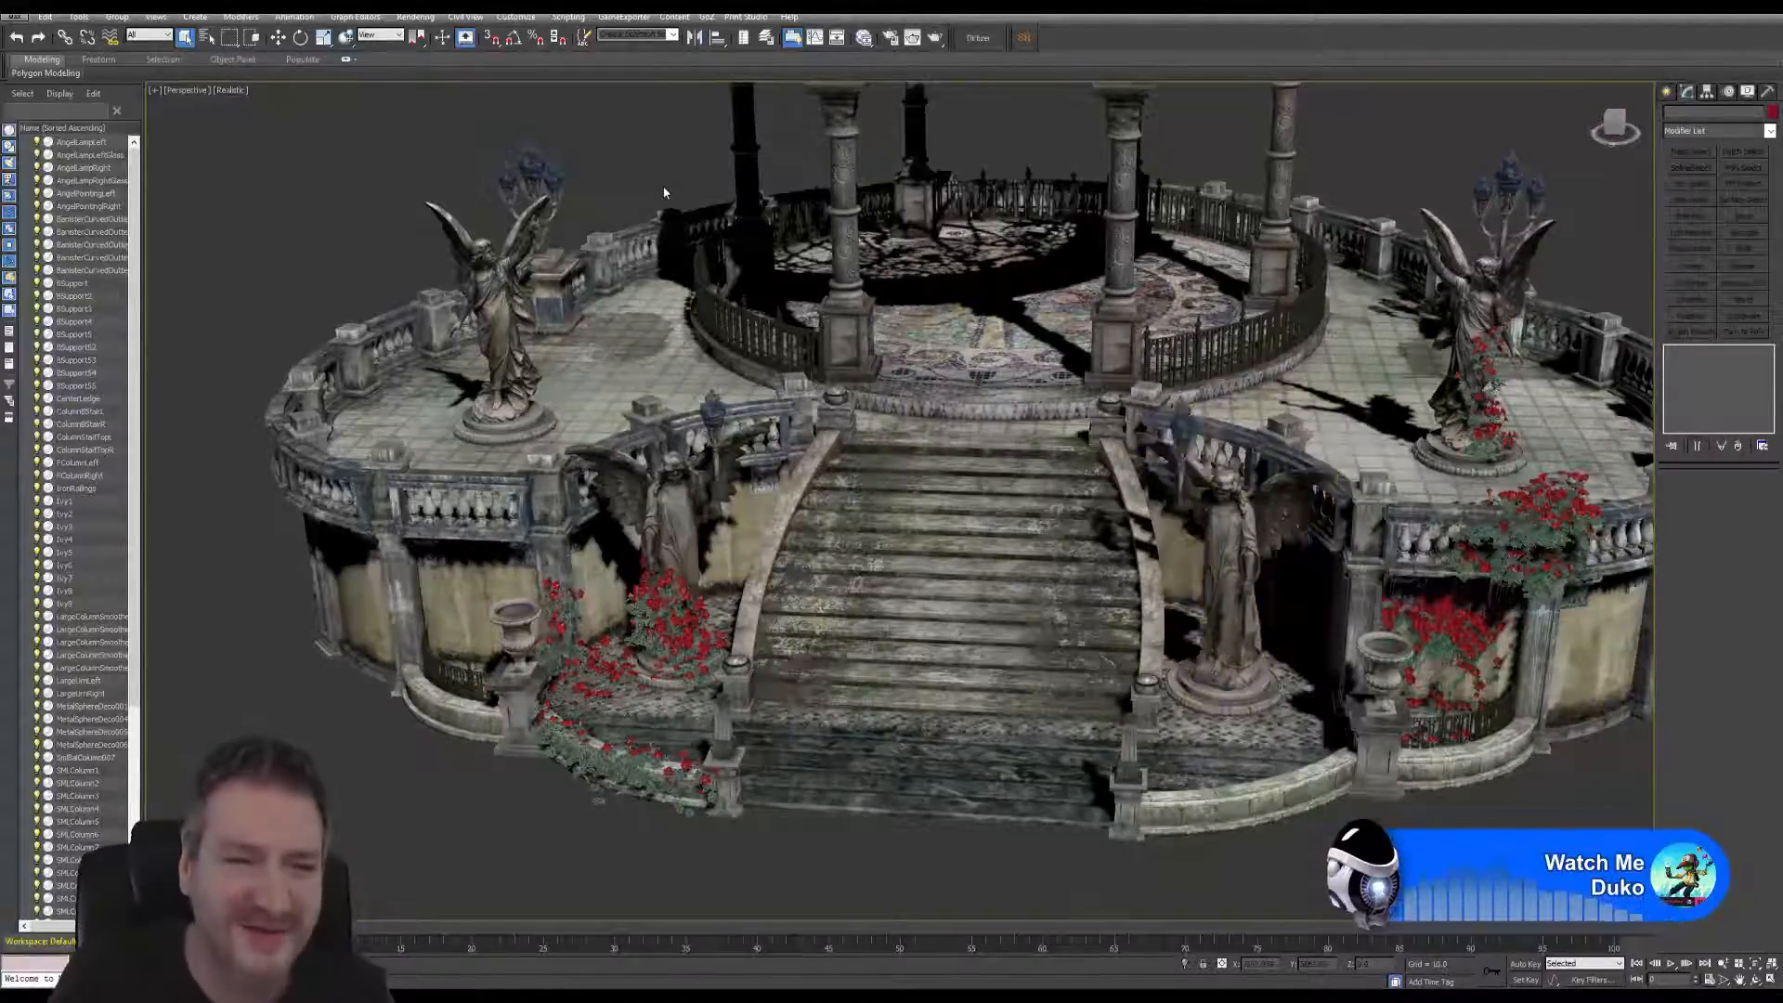
- Attach the obelisk to the front pedestal at the right foot of the stairs, matching material IDs to material
middle_click_drag(672, 173, 606, 254)
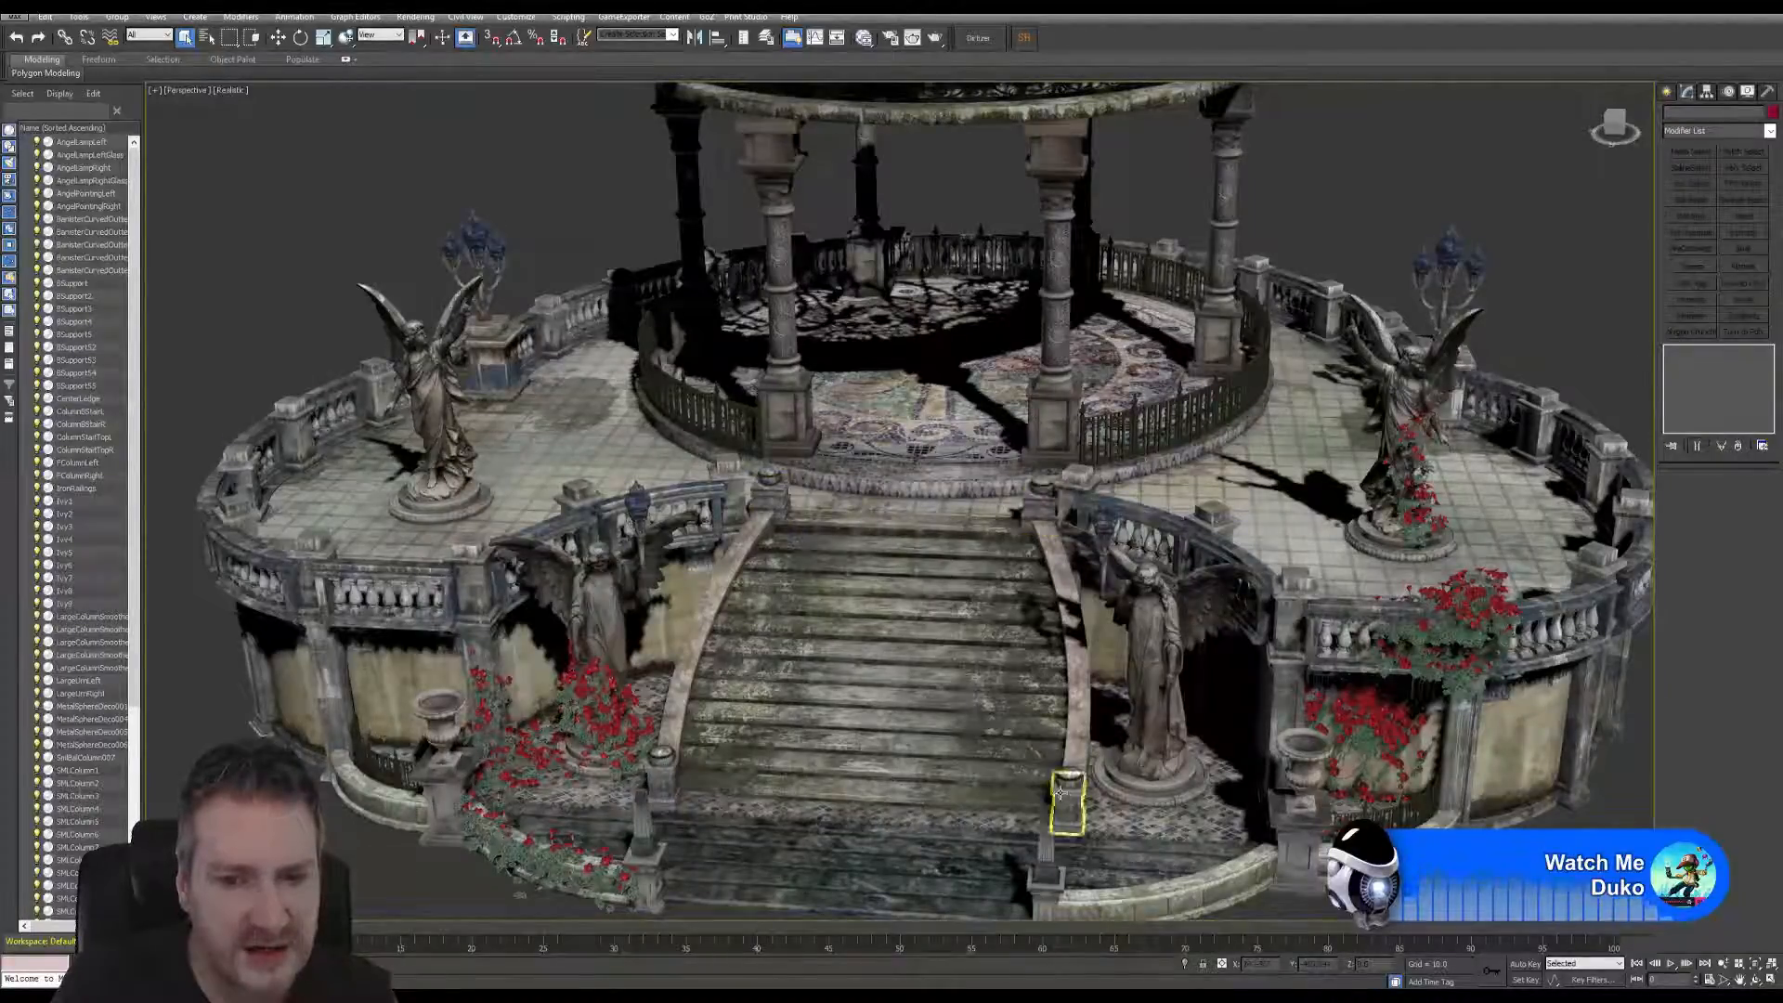
middle_click_drag(1063, 794, 1043, 731, "alt")
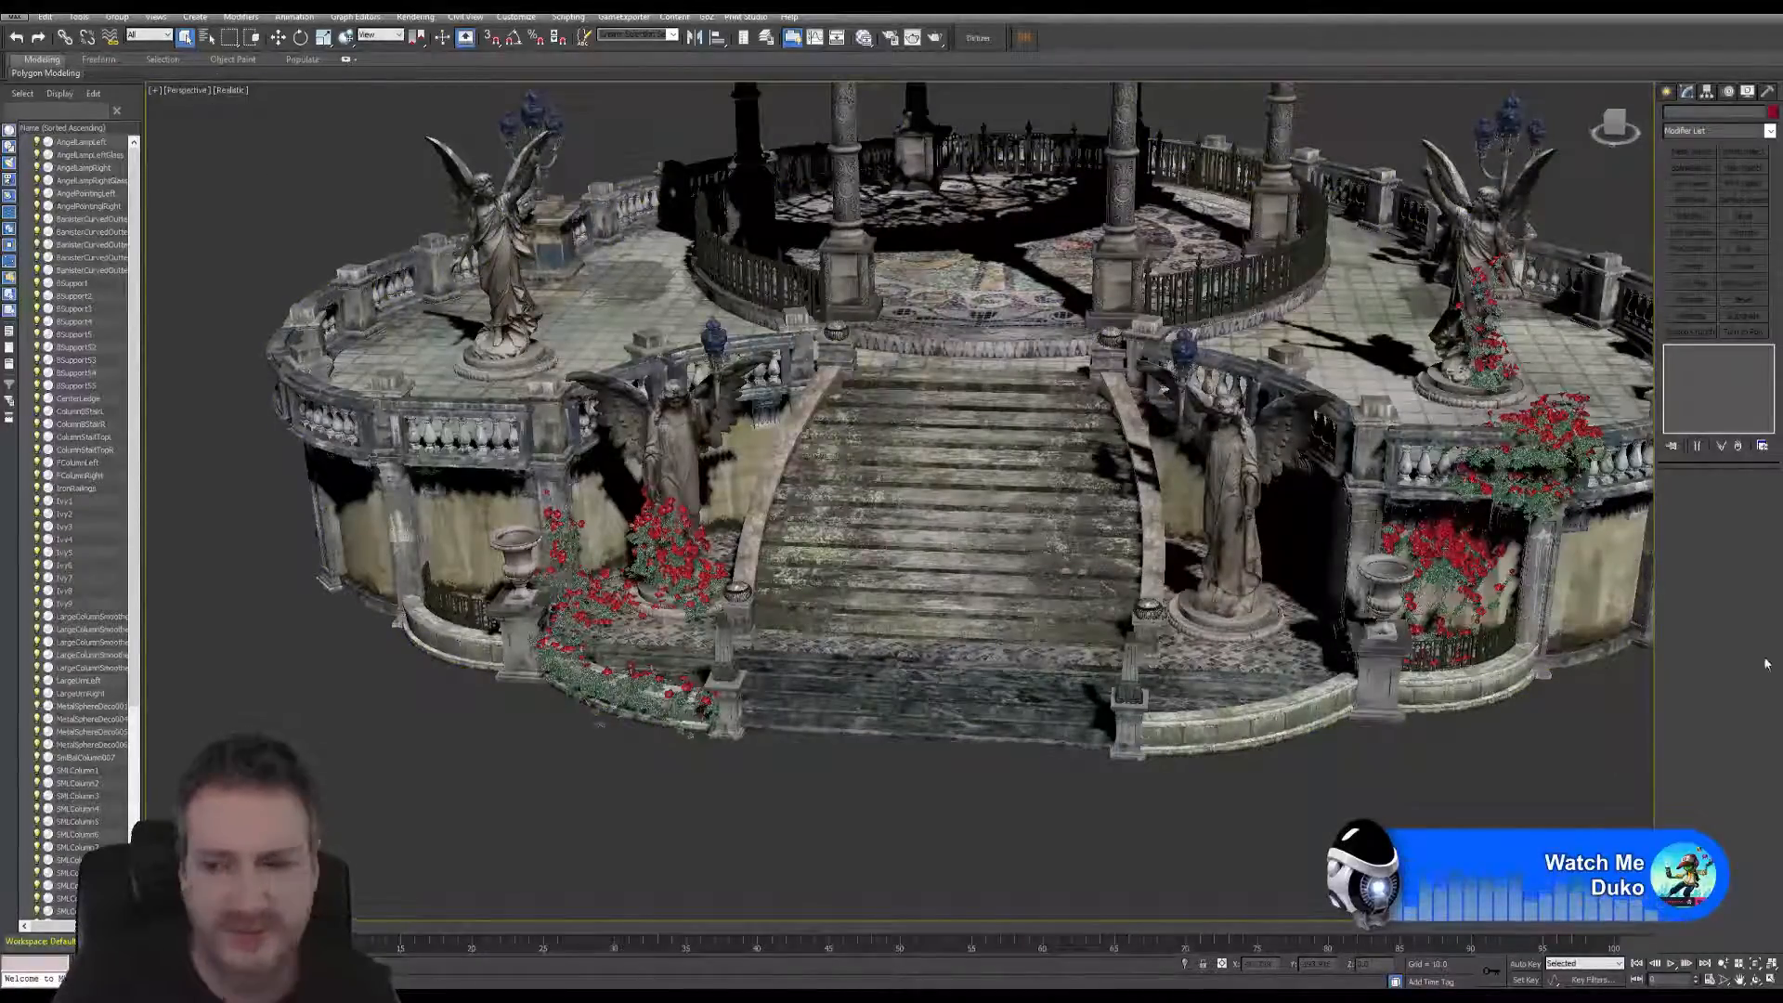
left_click(1120, 736)
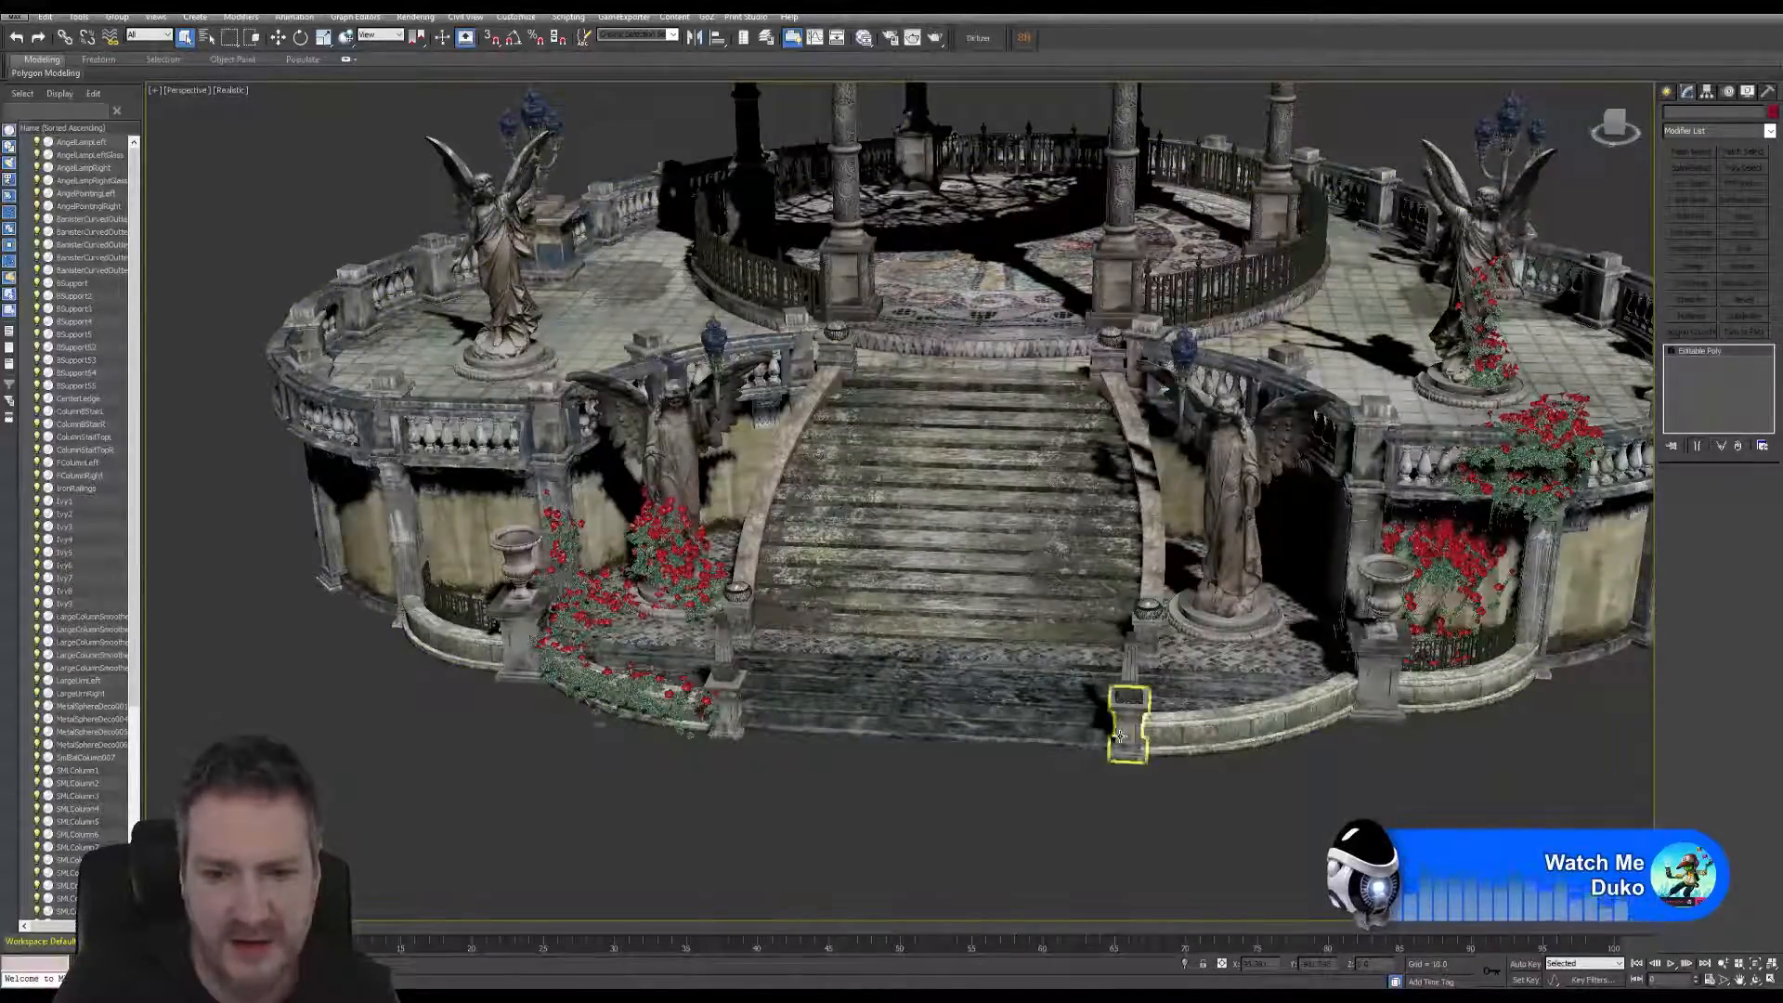
left_click(1120, 737)
scroll(1110, 752, "up", 4)
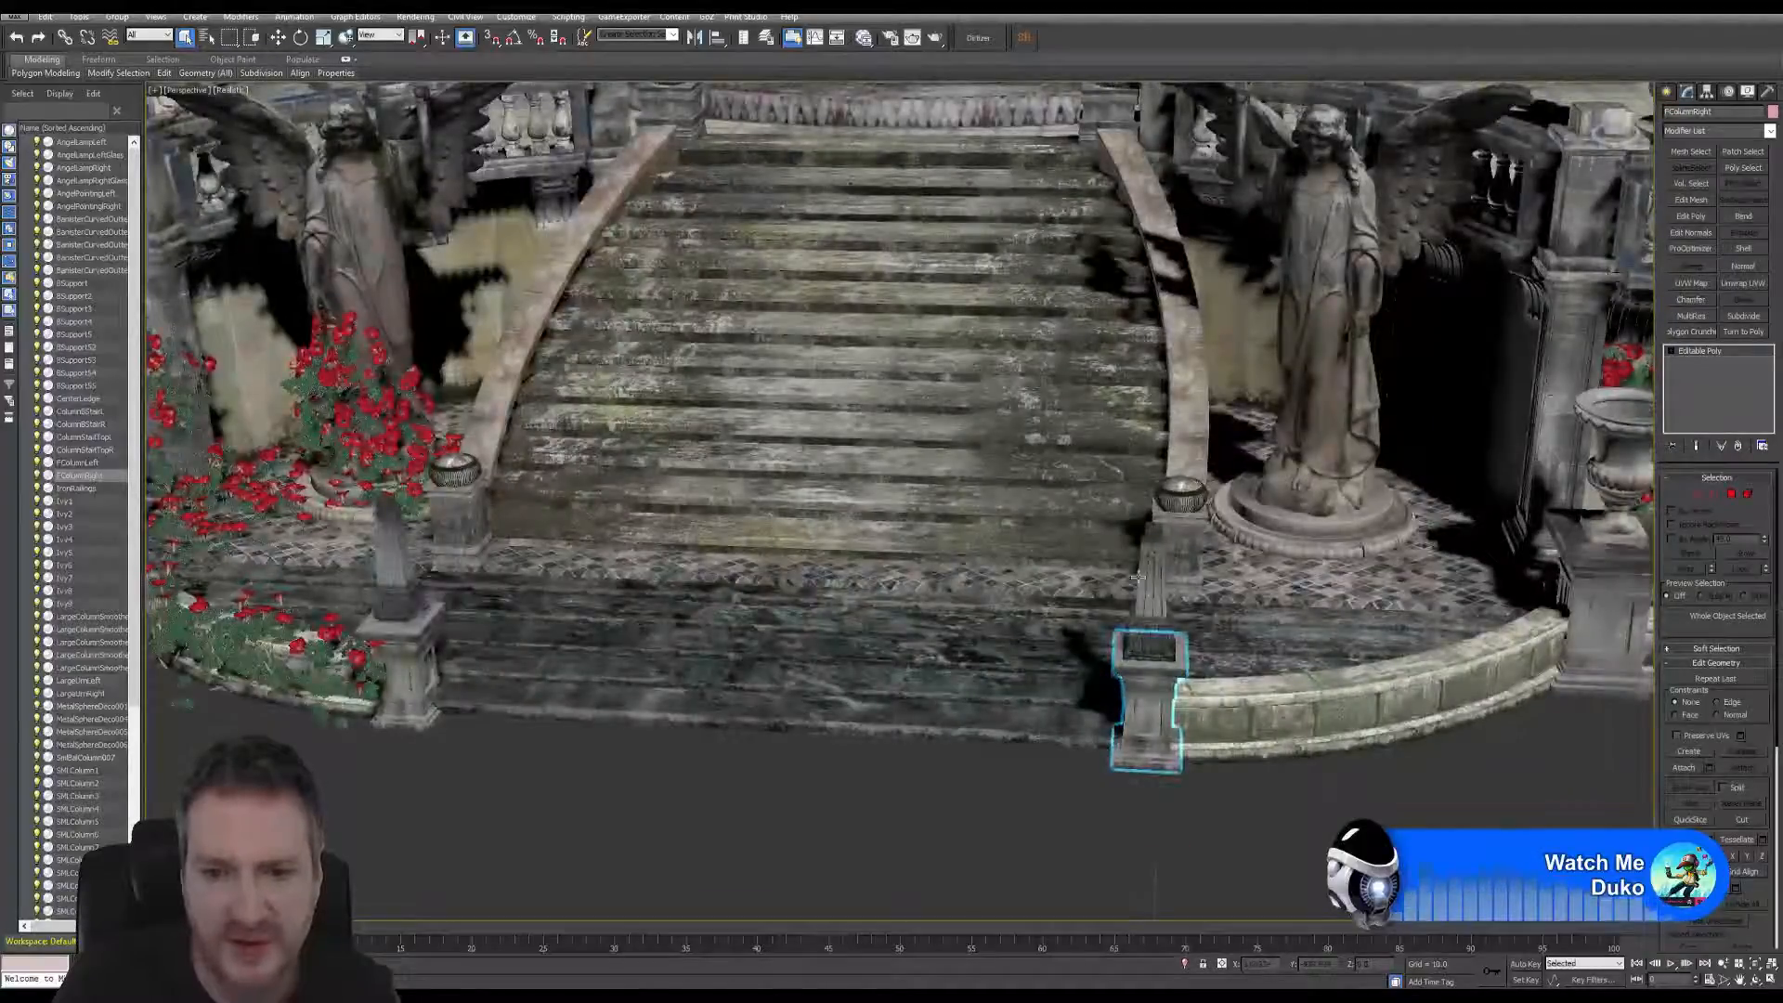
middle_click_drag(1137, 577, 1068, 613, "alt")
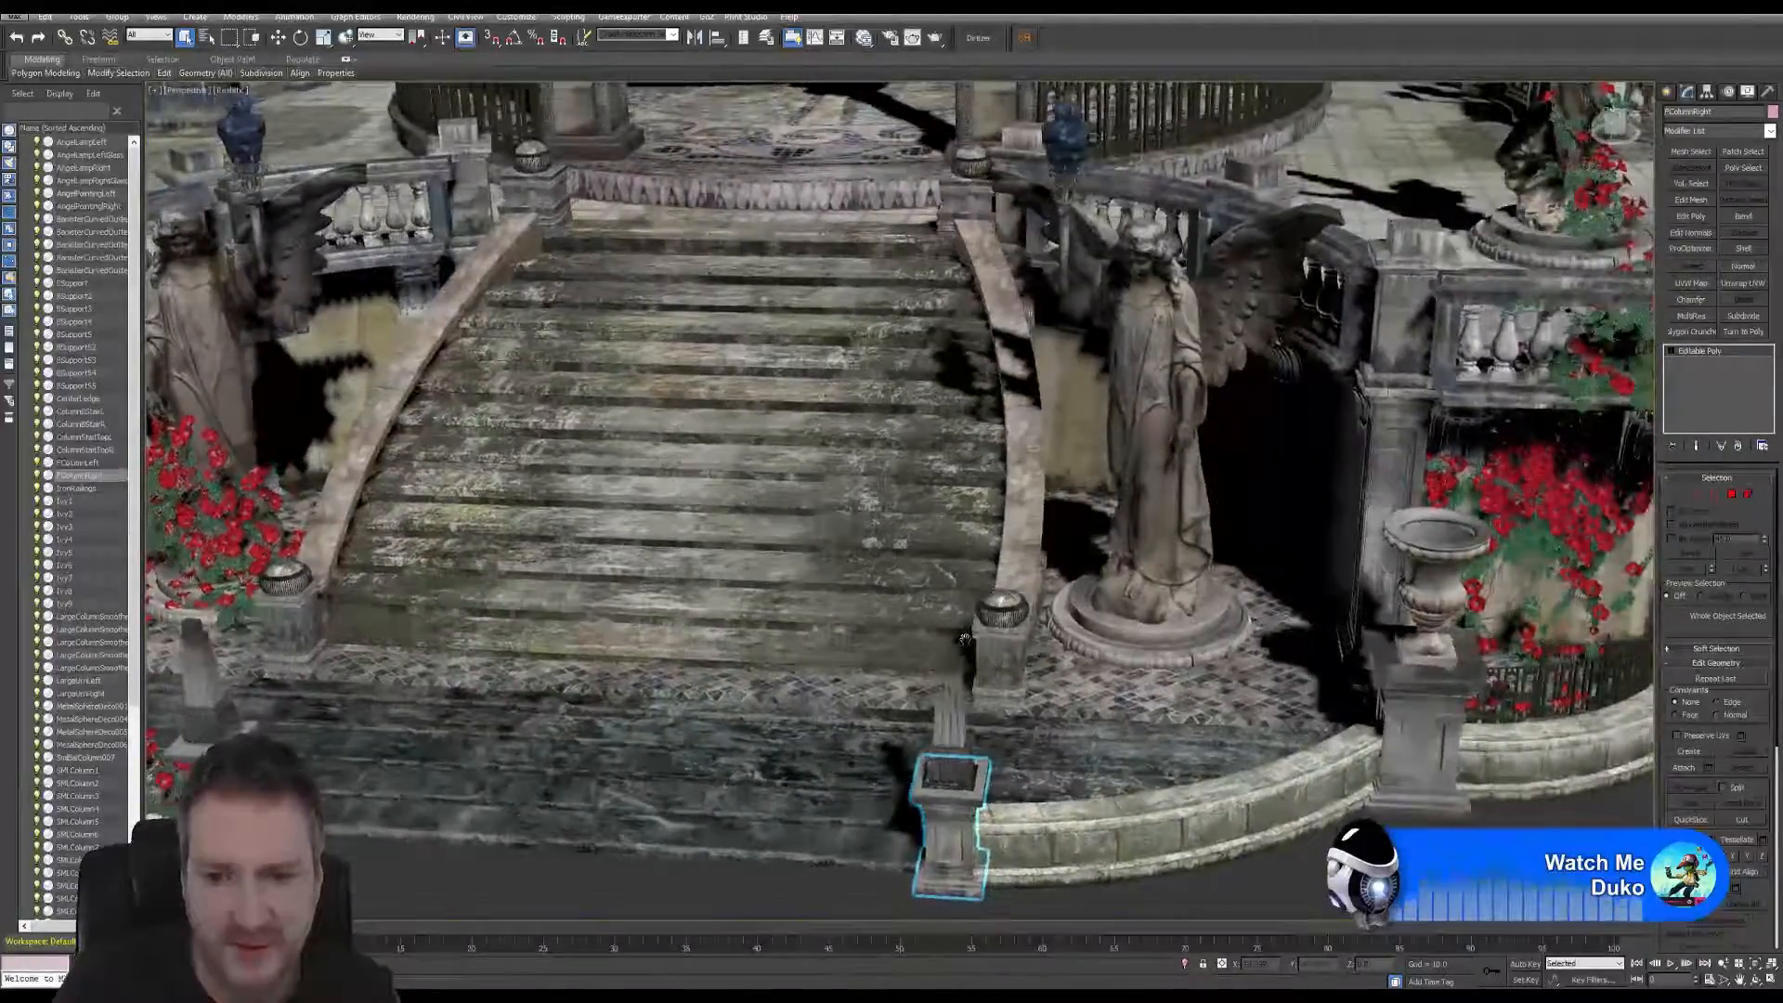
left_click(1685, 768)
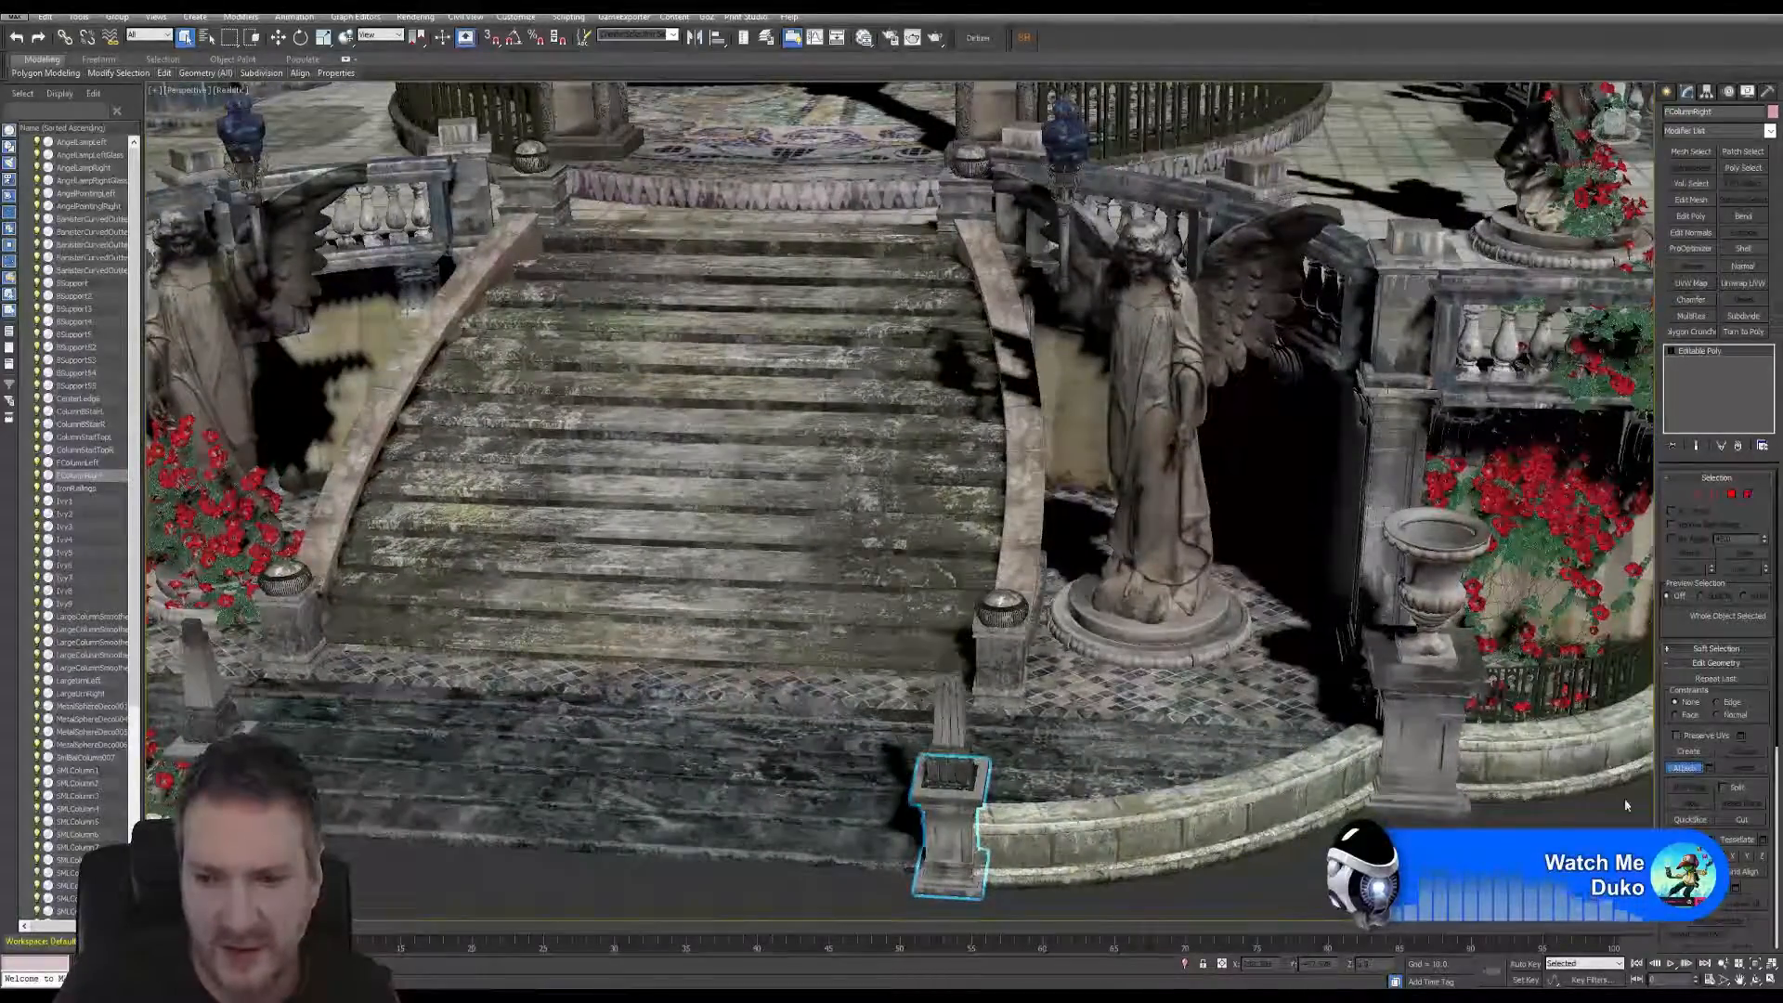
left_click(946, 742)
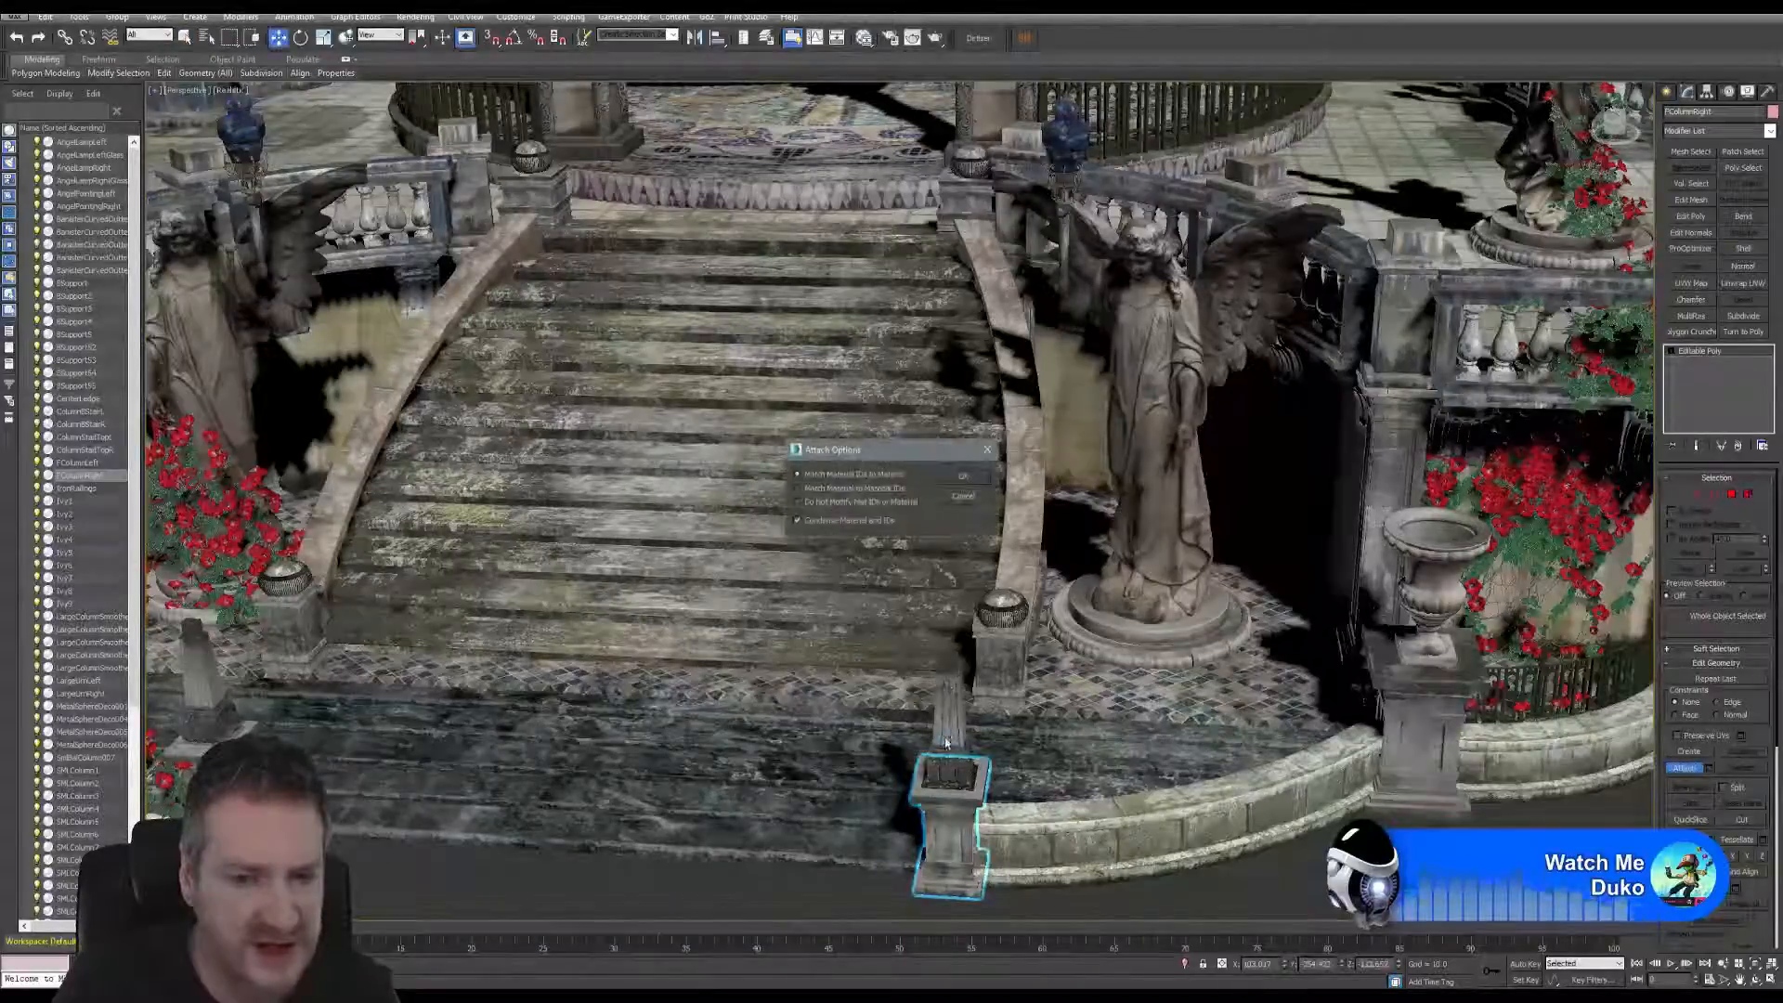
left_click(966, 476)
- Attach the opposite front pedestal and its obelisk by the red flowers to the same mesh, matching material IDs to material
middle_click_drag(468, 761, 470, 770, "alt")
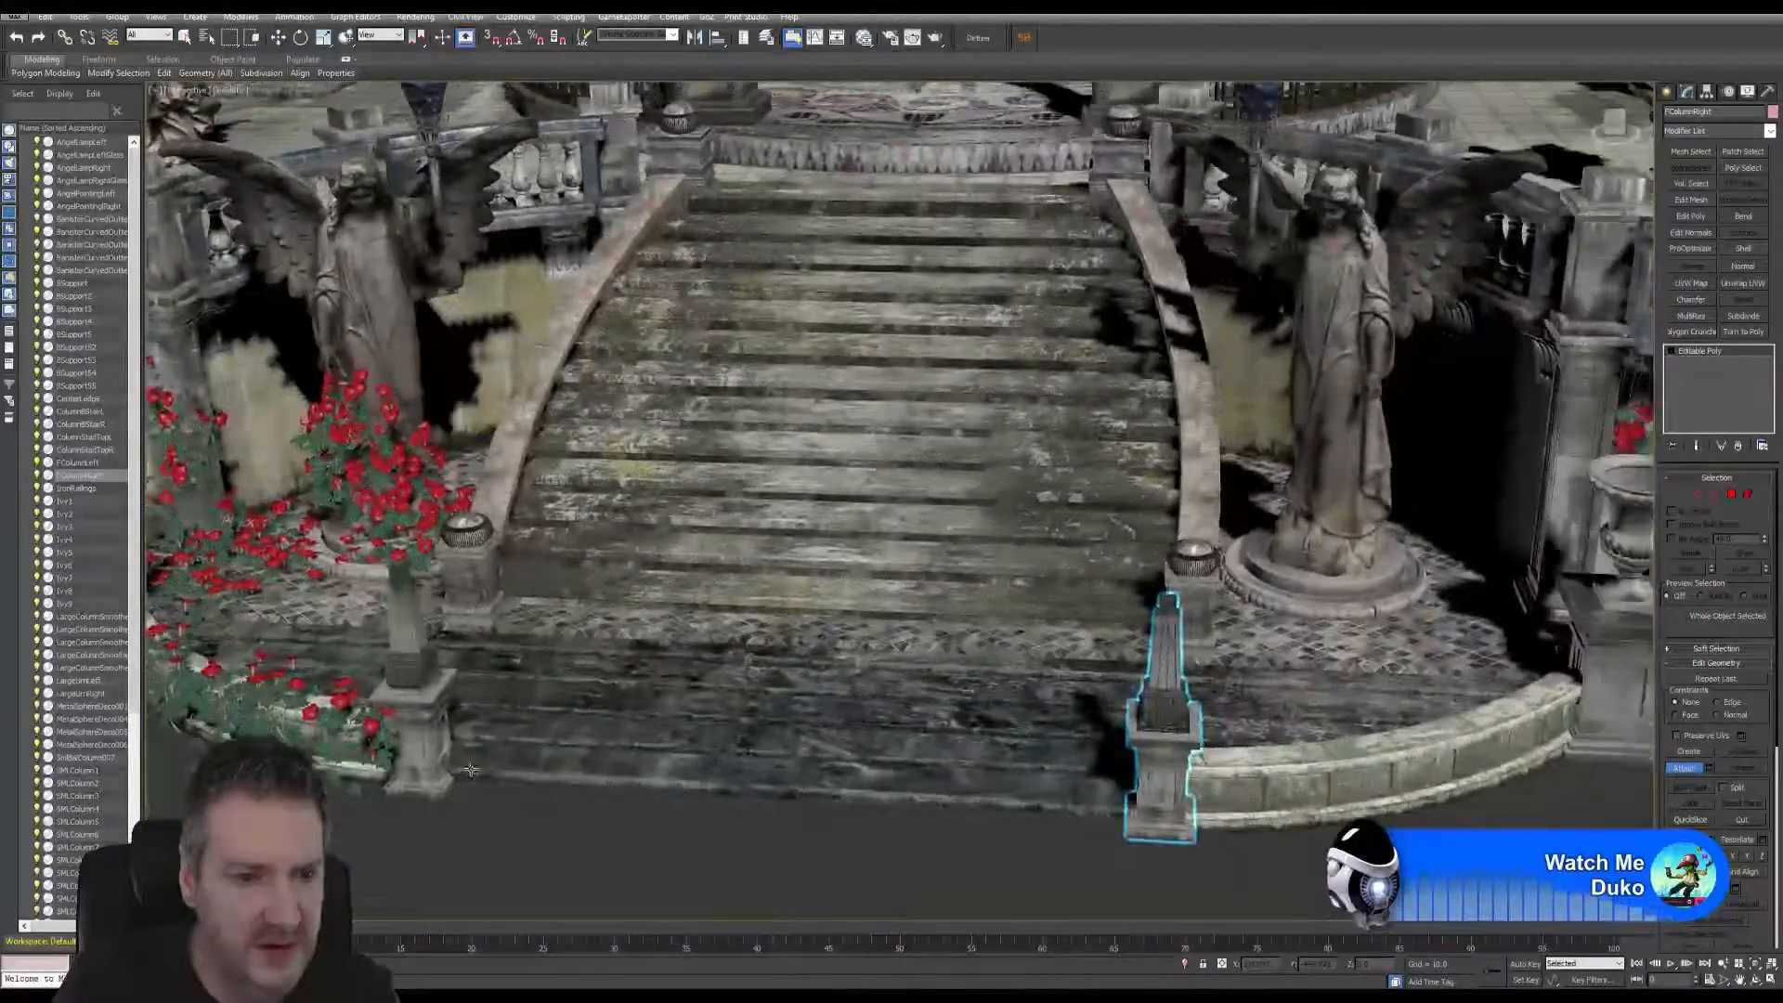
left_click(433, 774)
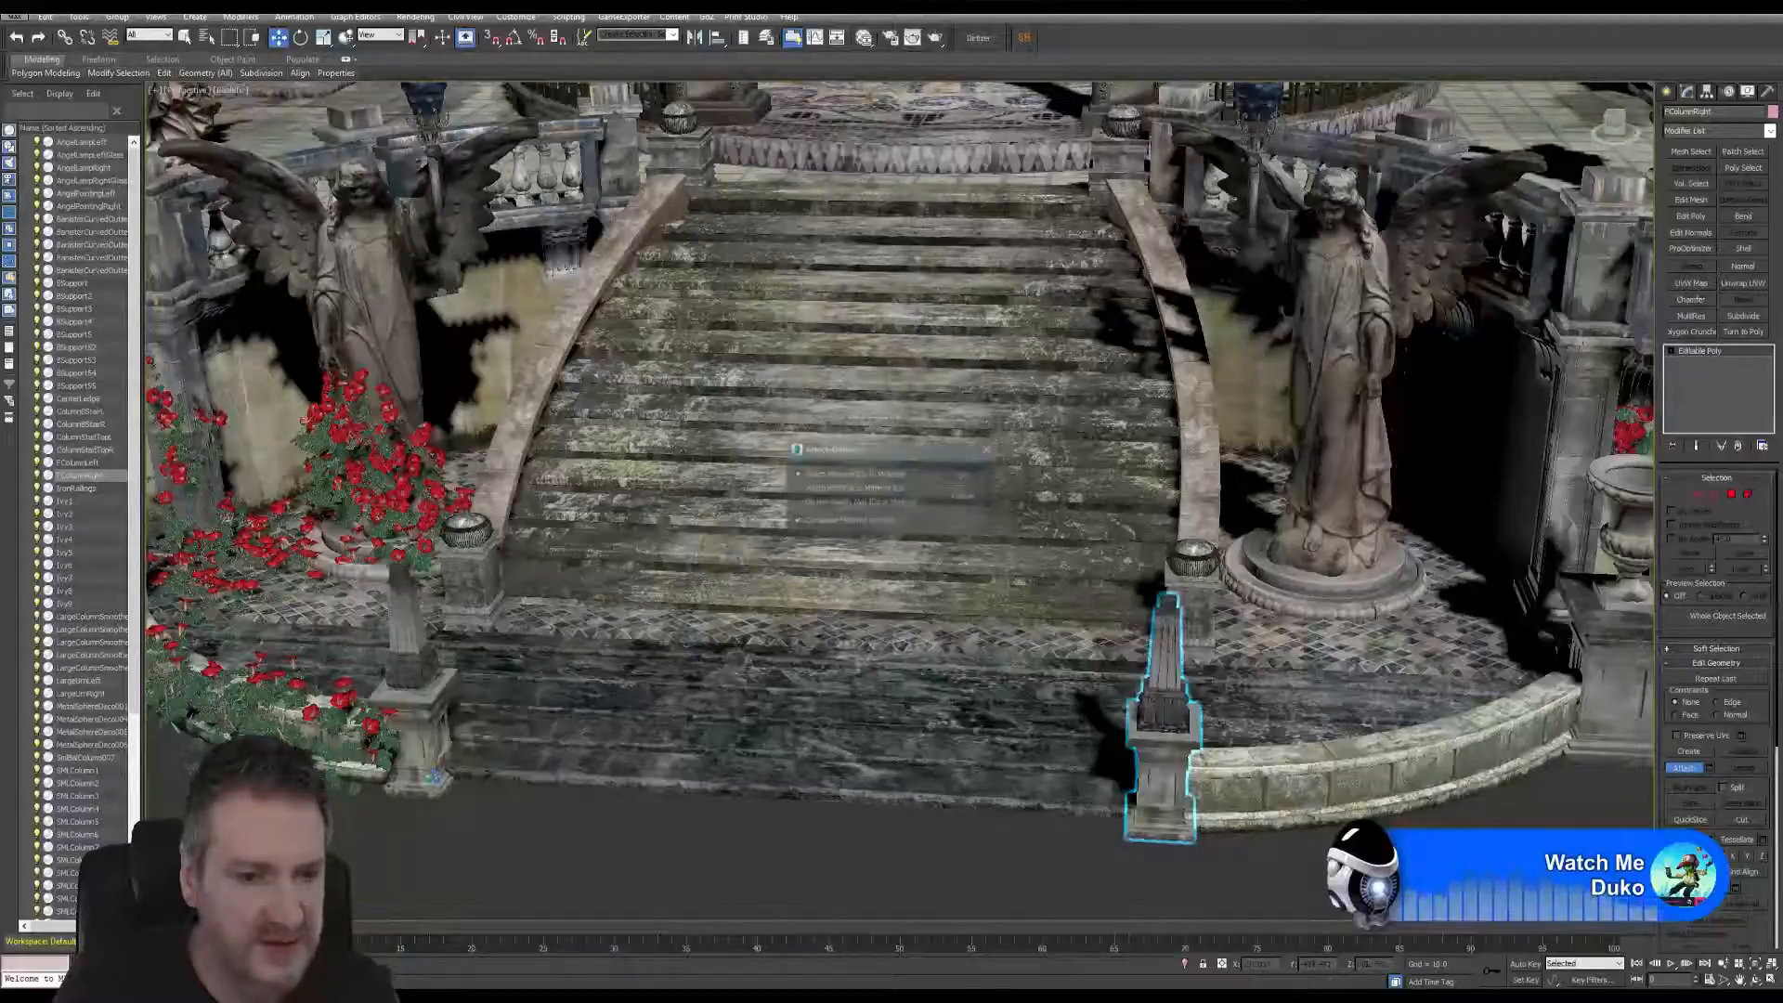
left_click(963, 479)
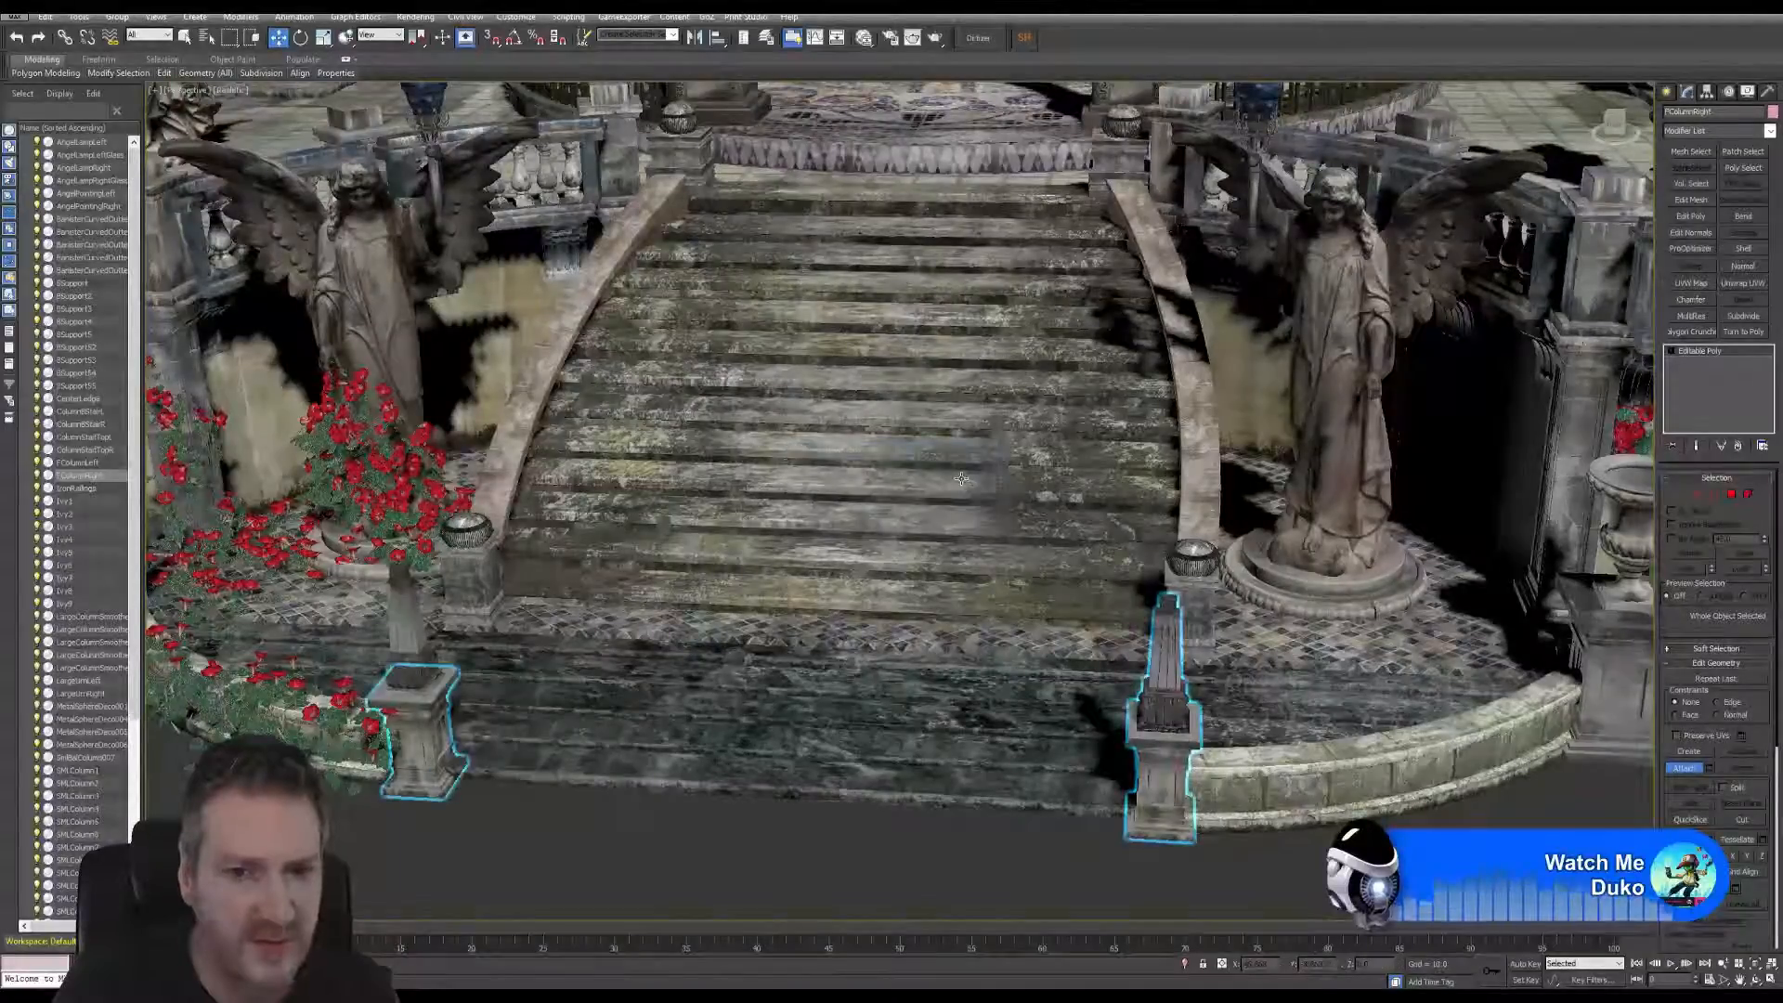
left_click(401, 629)
left_click(964, 477)
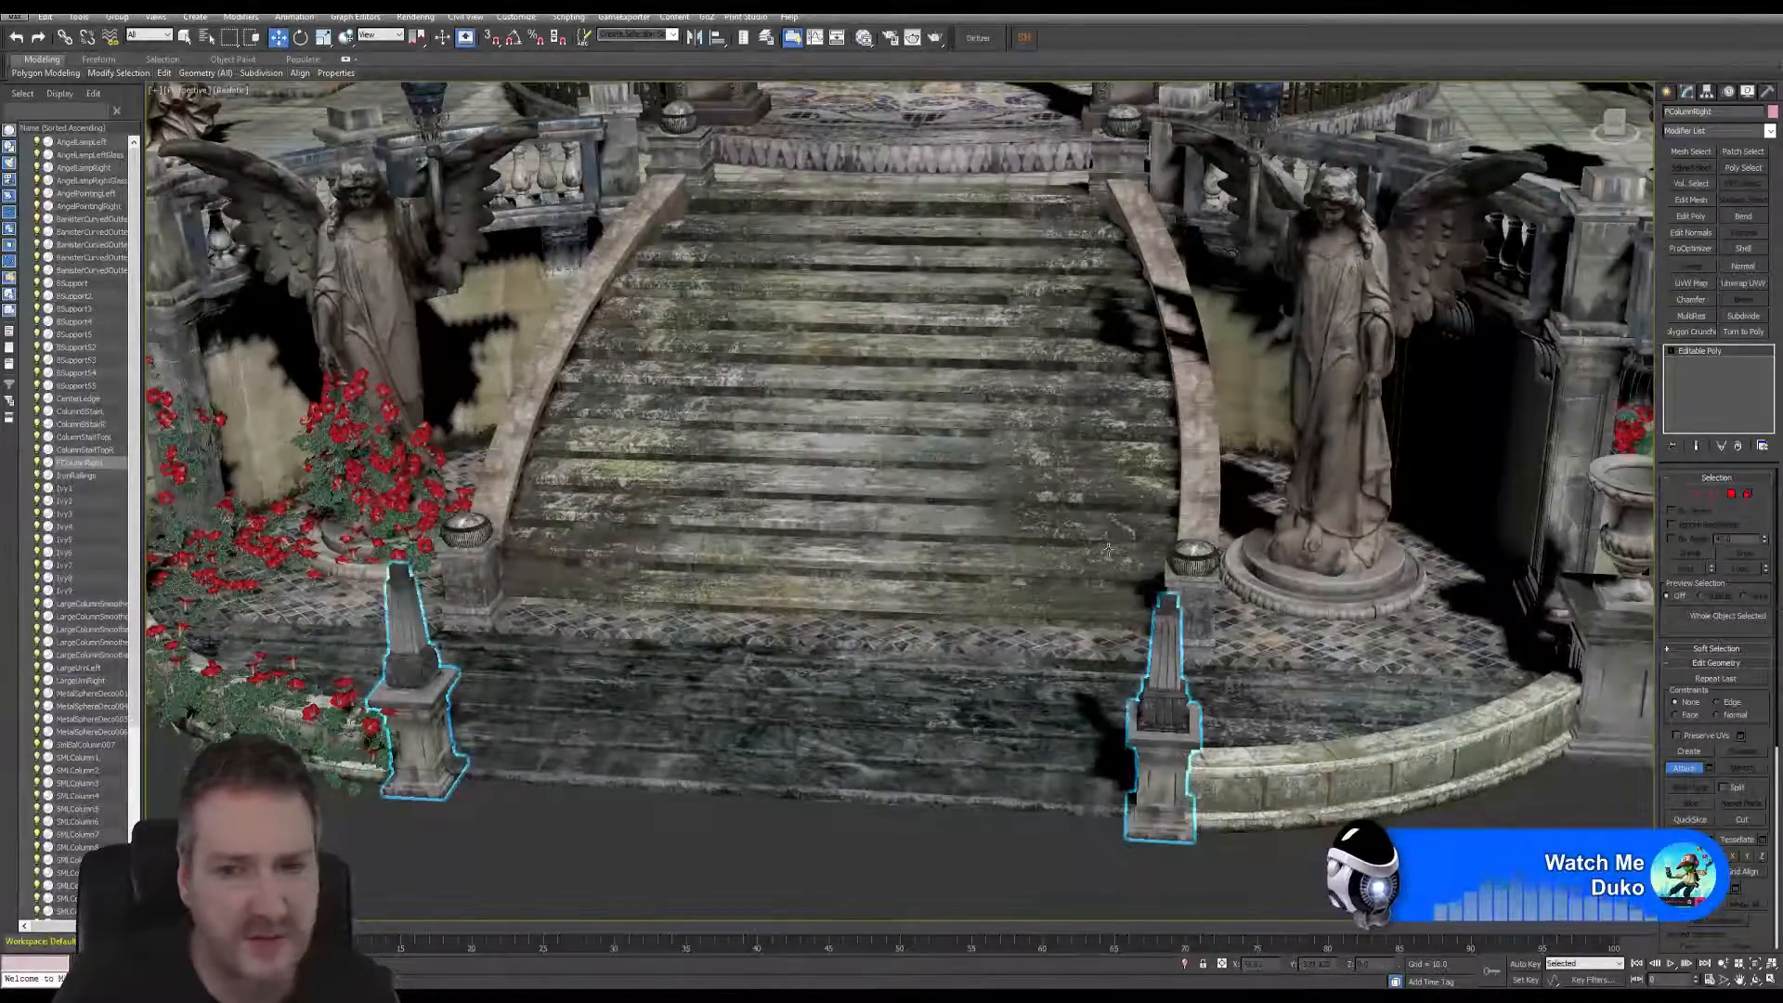
- Attach the right stair-end pedestal and the parts of its round metal ornament to the front column mesh, matching material IDs to material
scroll(1162, 643, "up", 5)
left_click(1161, 642)
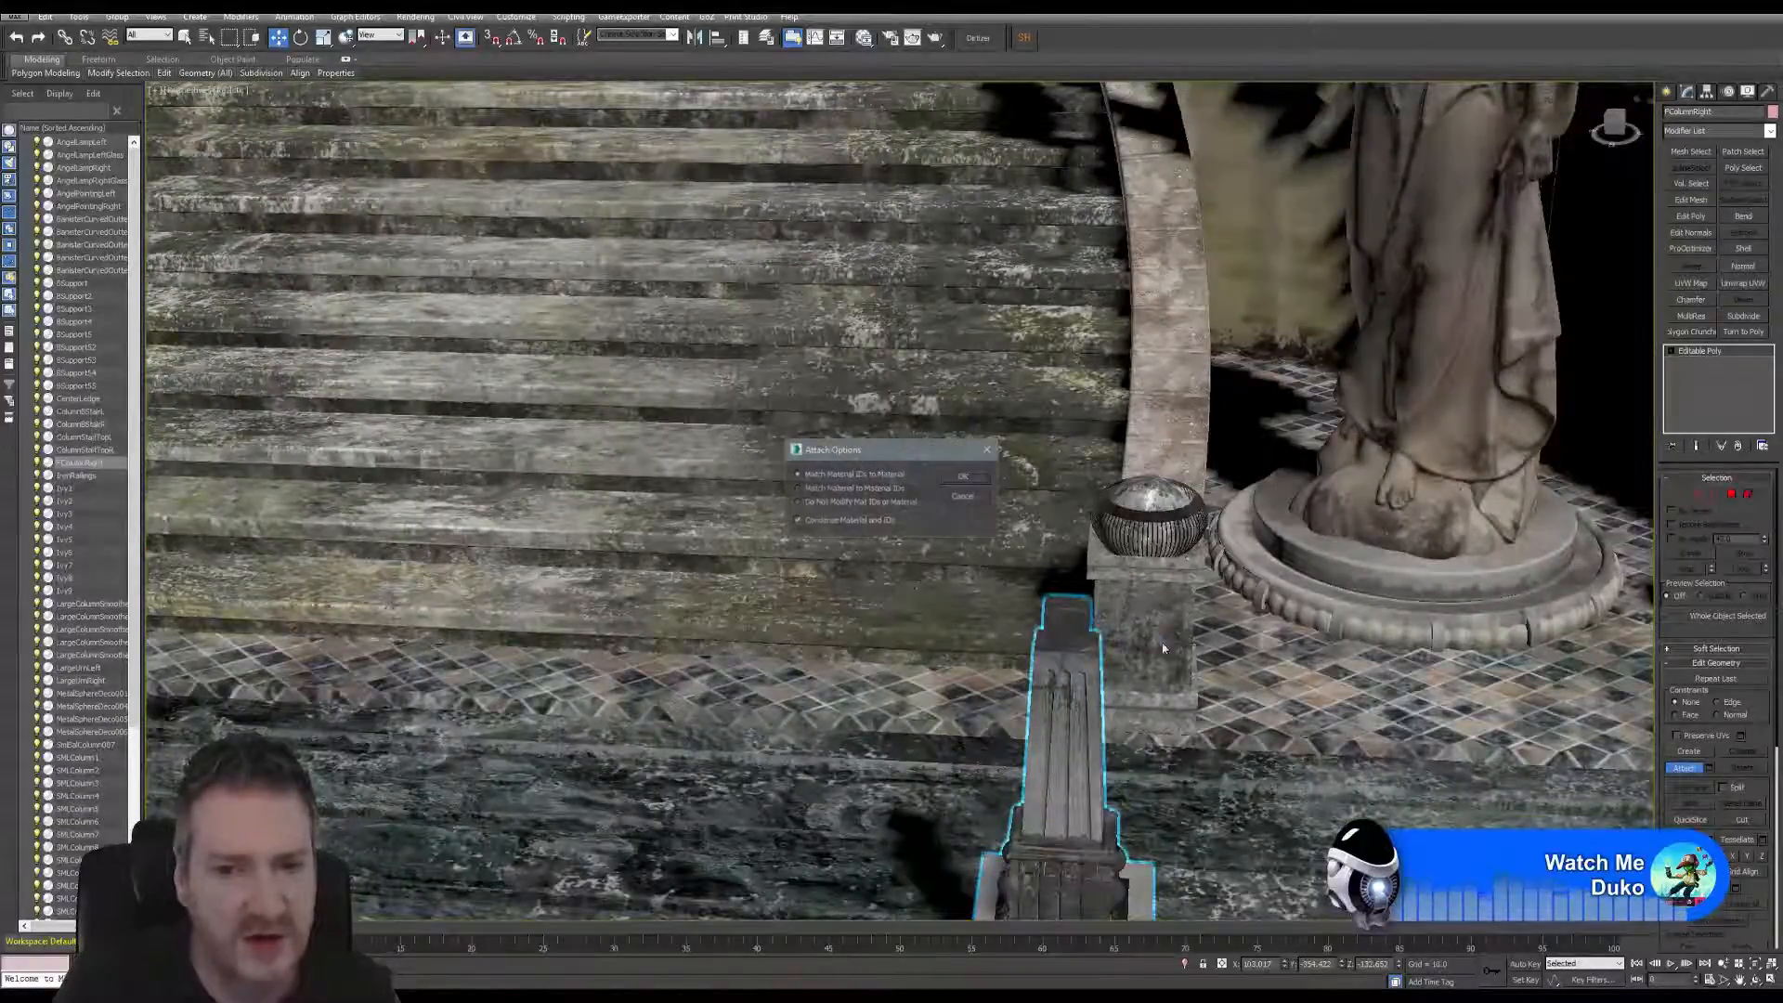
left_click(976, 475)
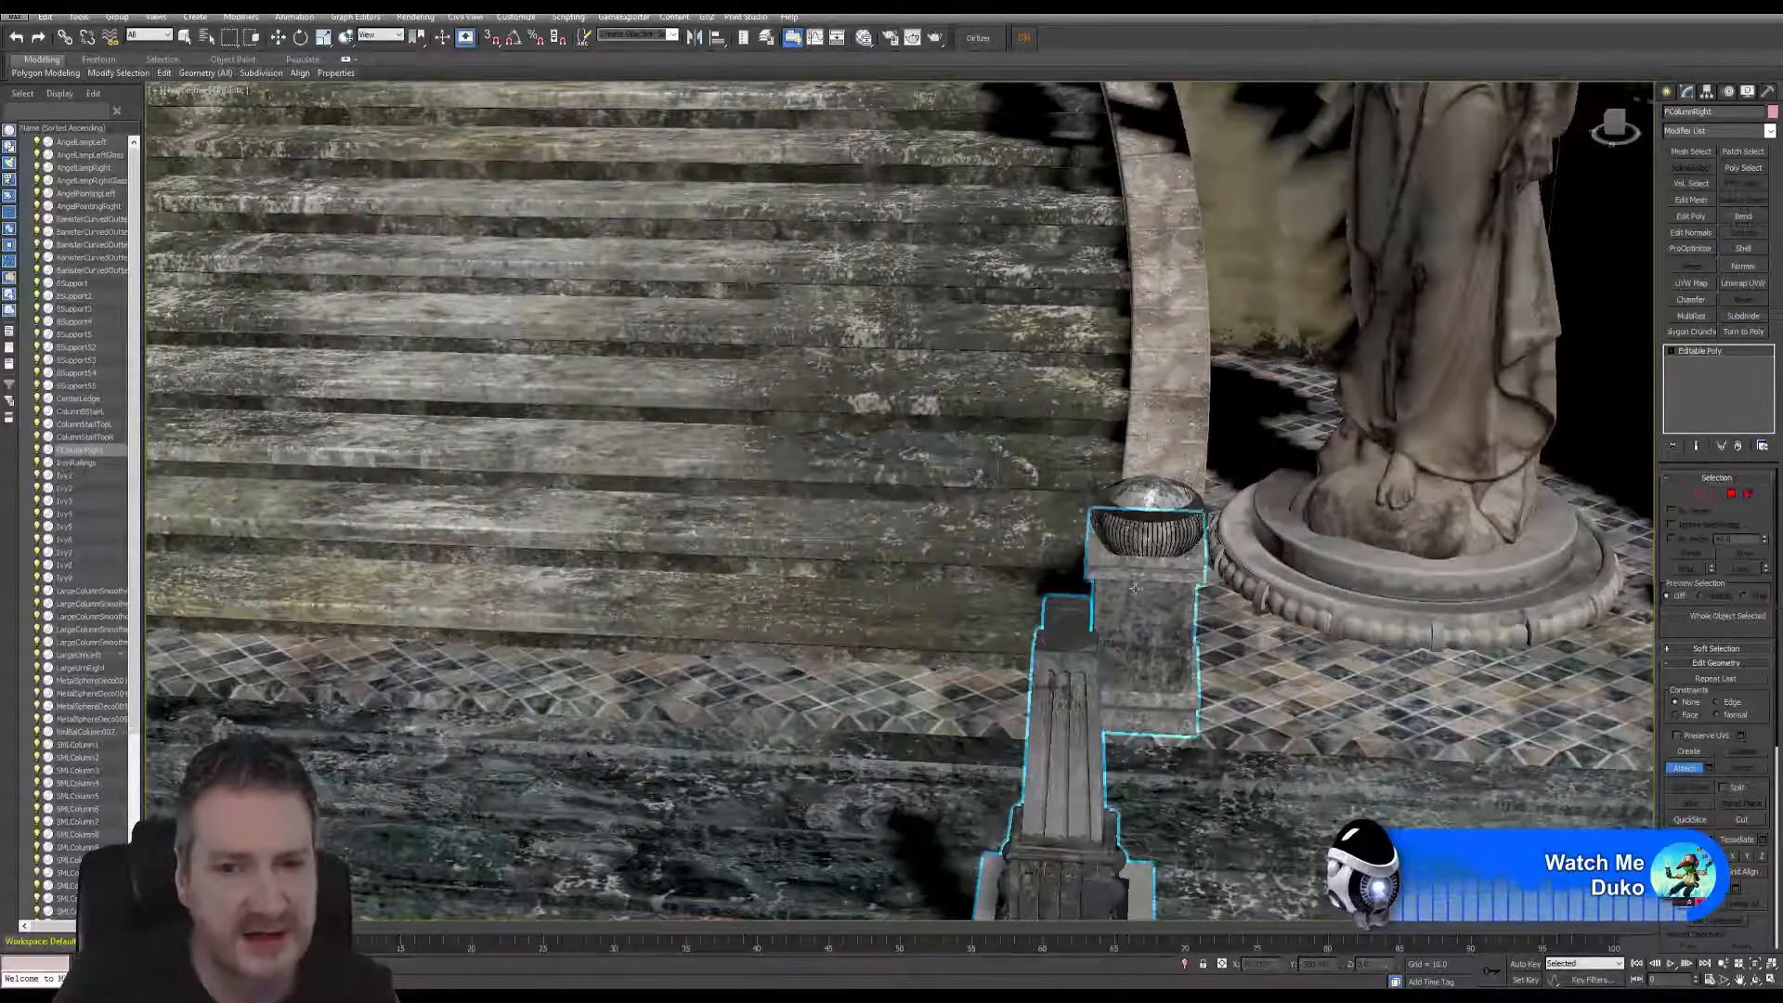
left_click(1156, 520)
left_click(966, 477)
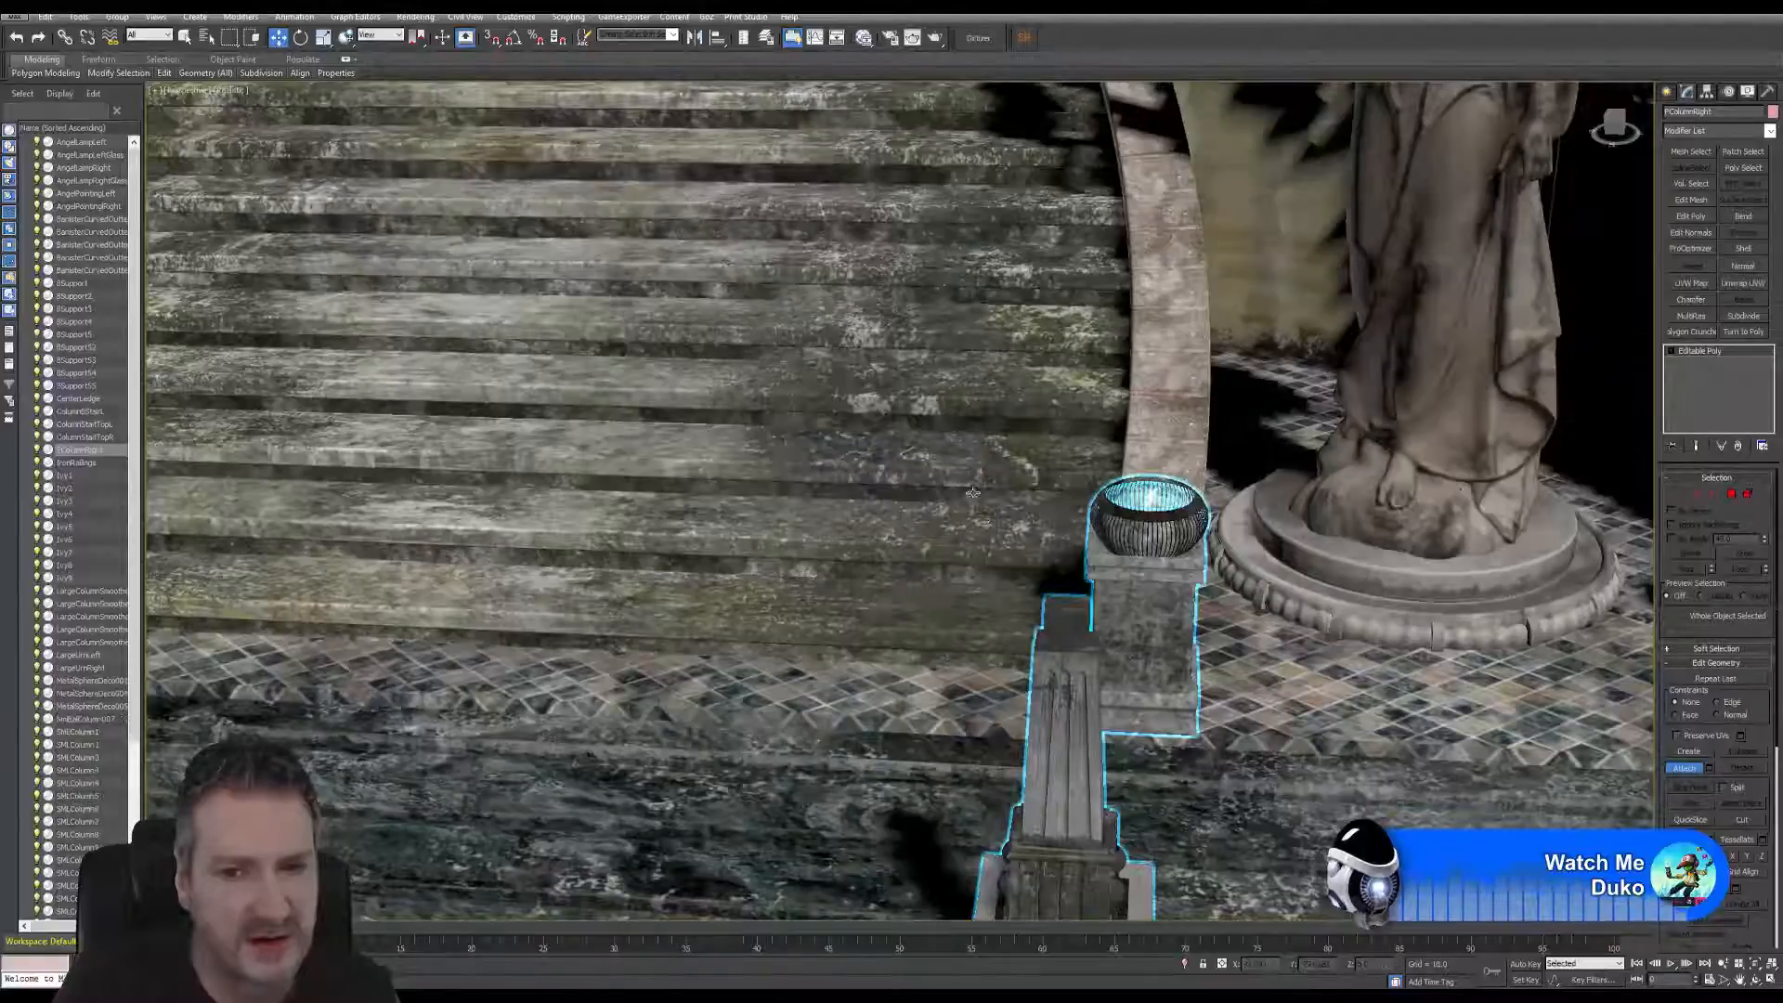
left_click(1148, 505)
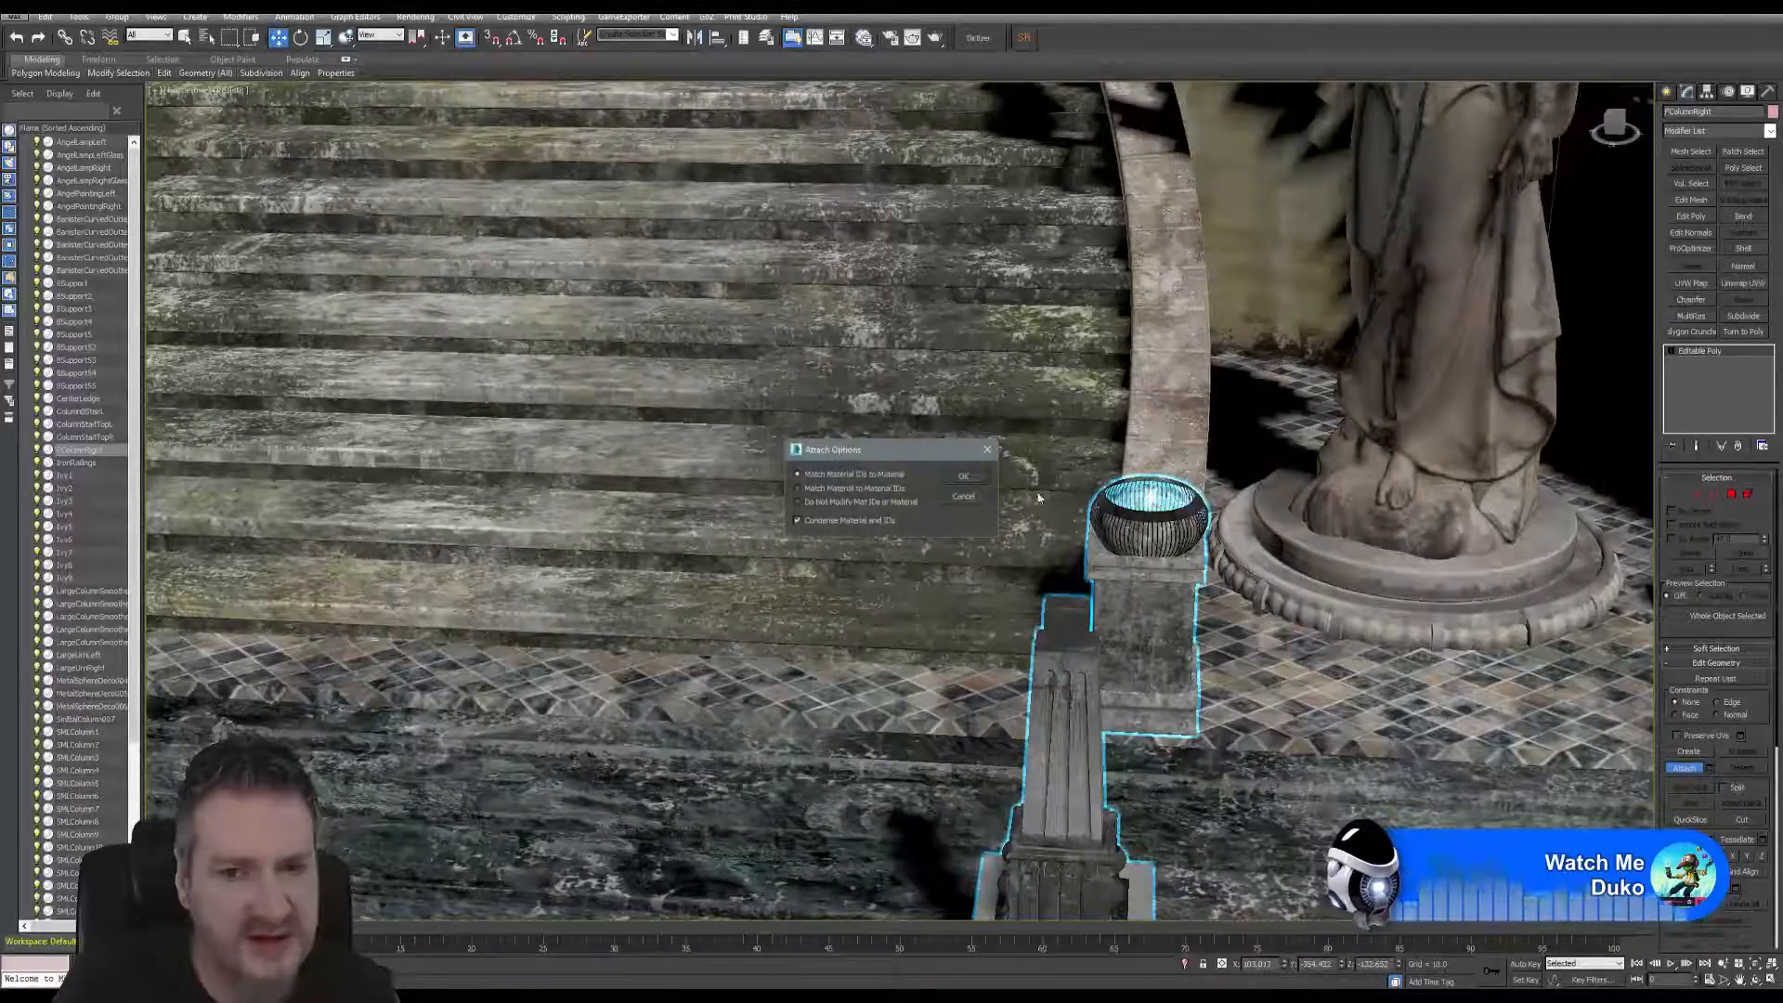
left_click(966, 477)
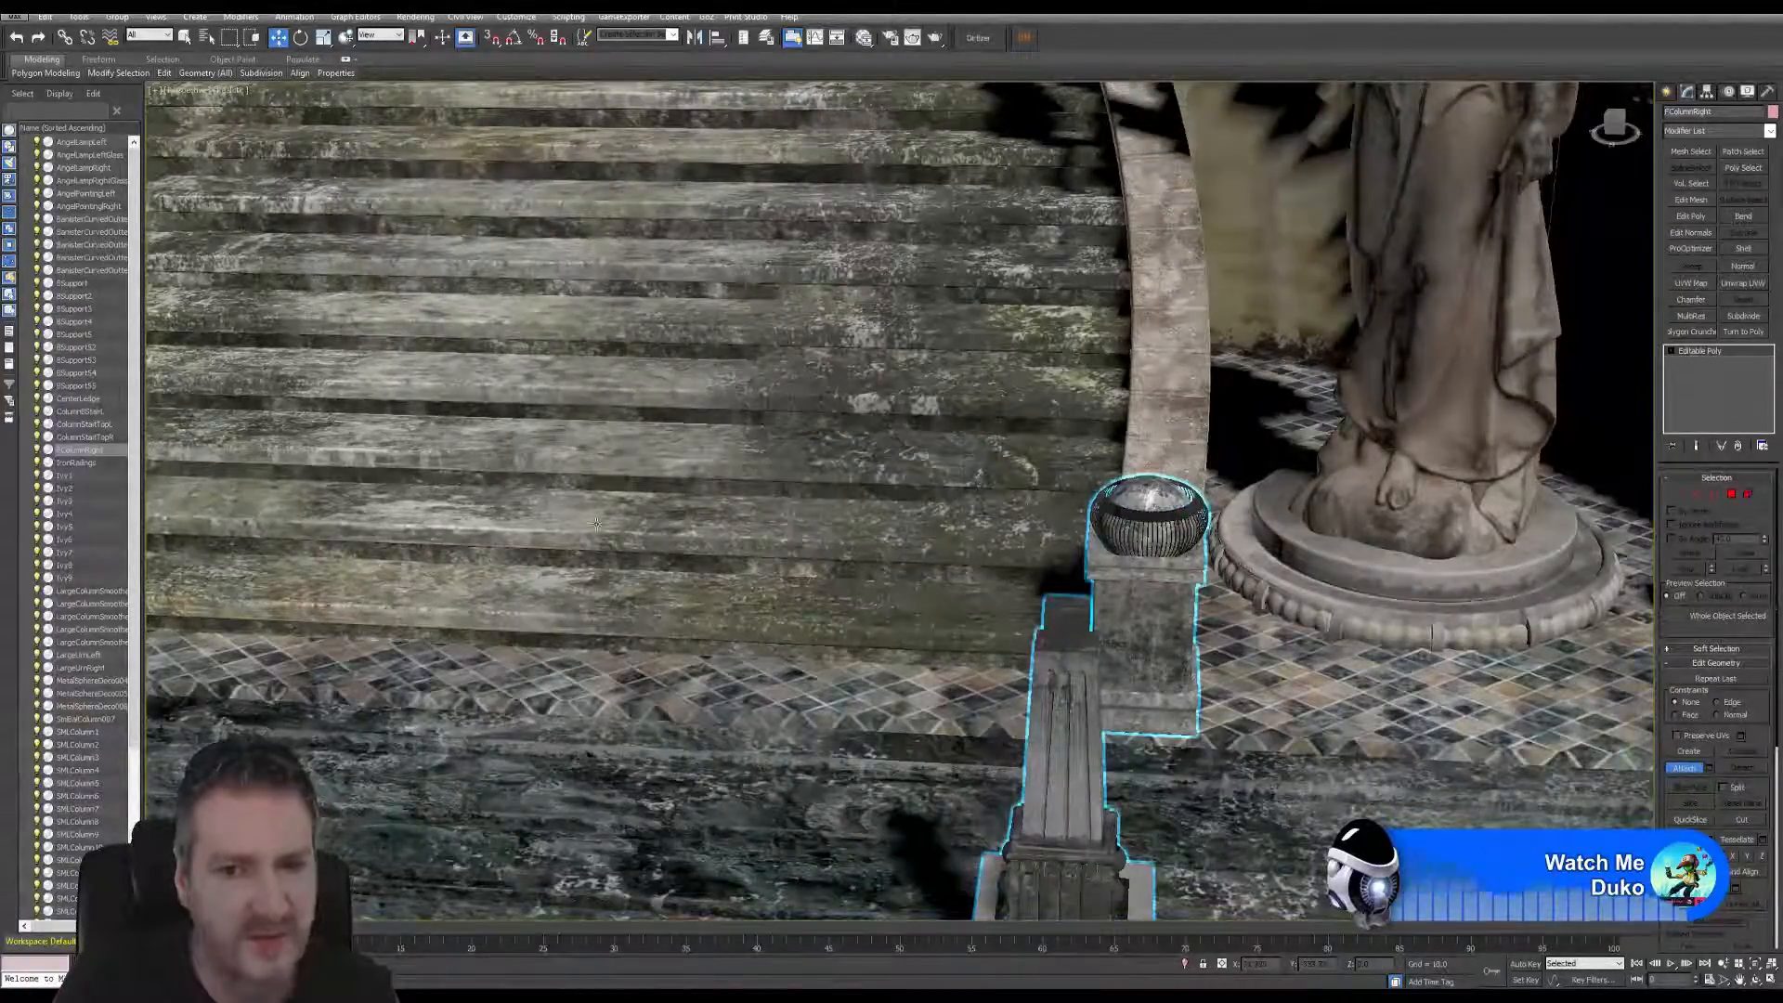
middle_click_drag(597, 523, 331, 557, "alt")
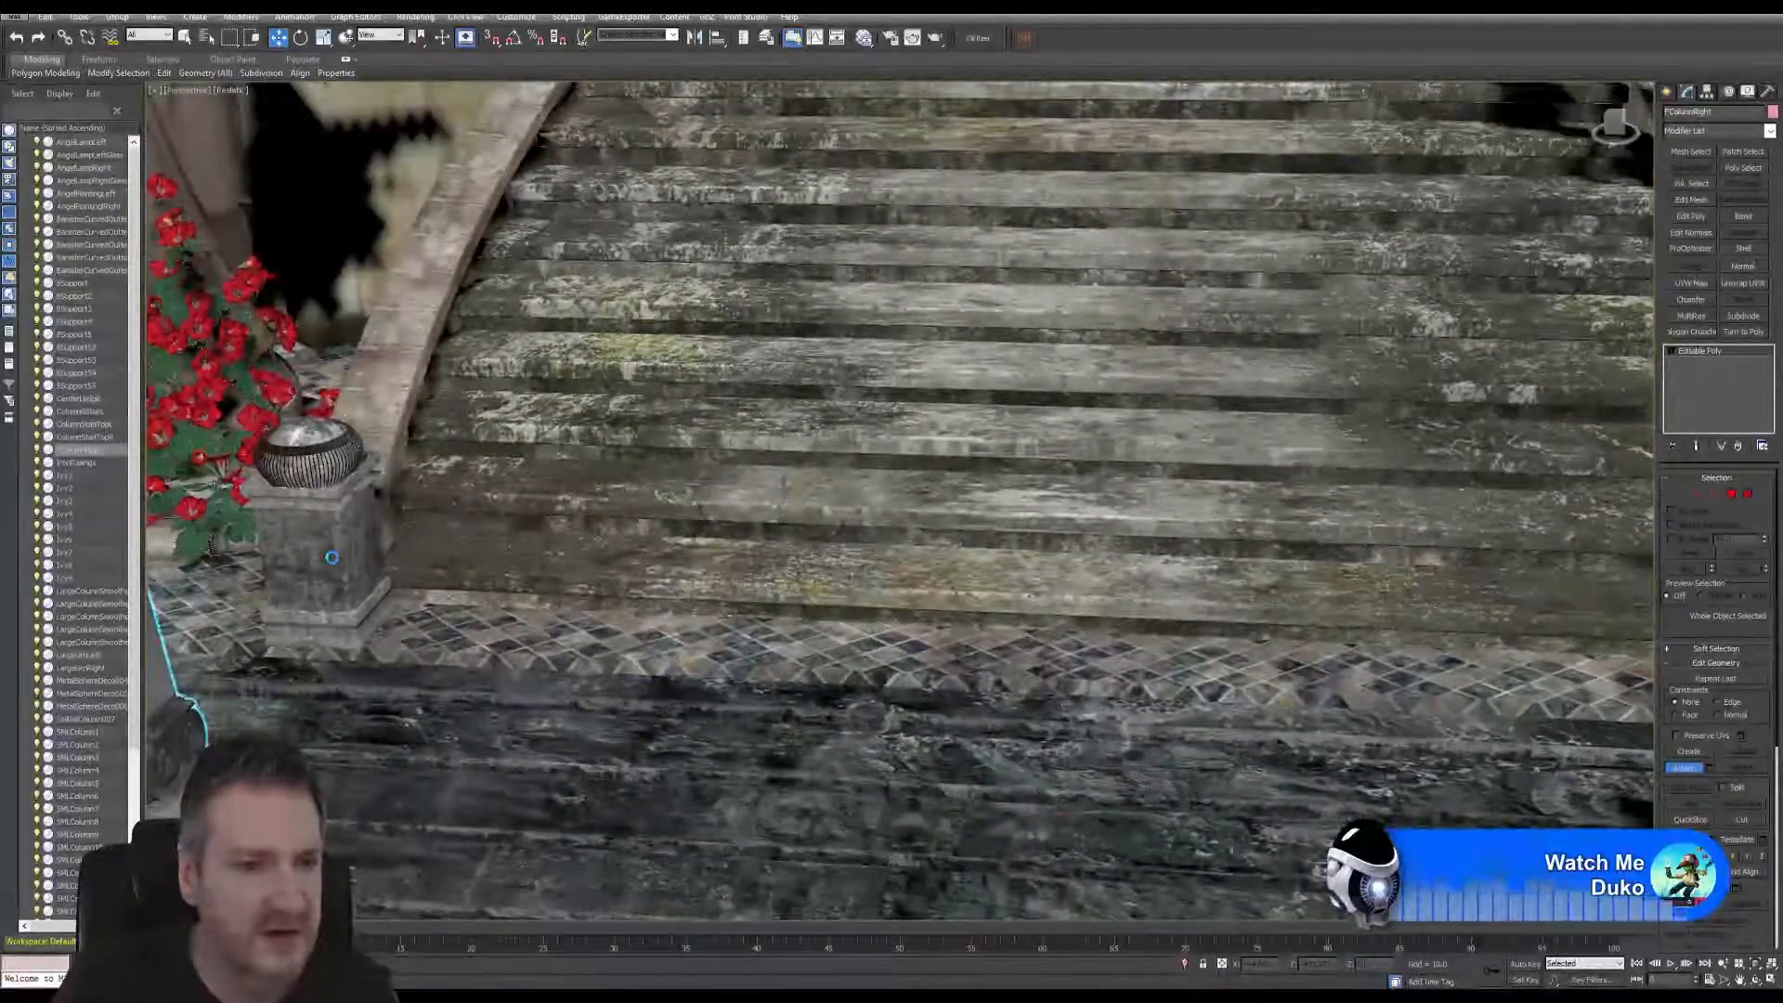
- Attach the stair-end pedestal by the red flowers and the parts of its round metal ornament to the front column mesh, matching material IDs to material
left_click(331, 557)
left_click(960, 485)
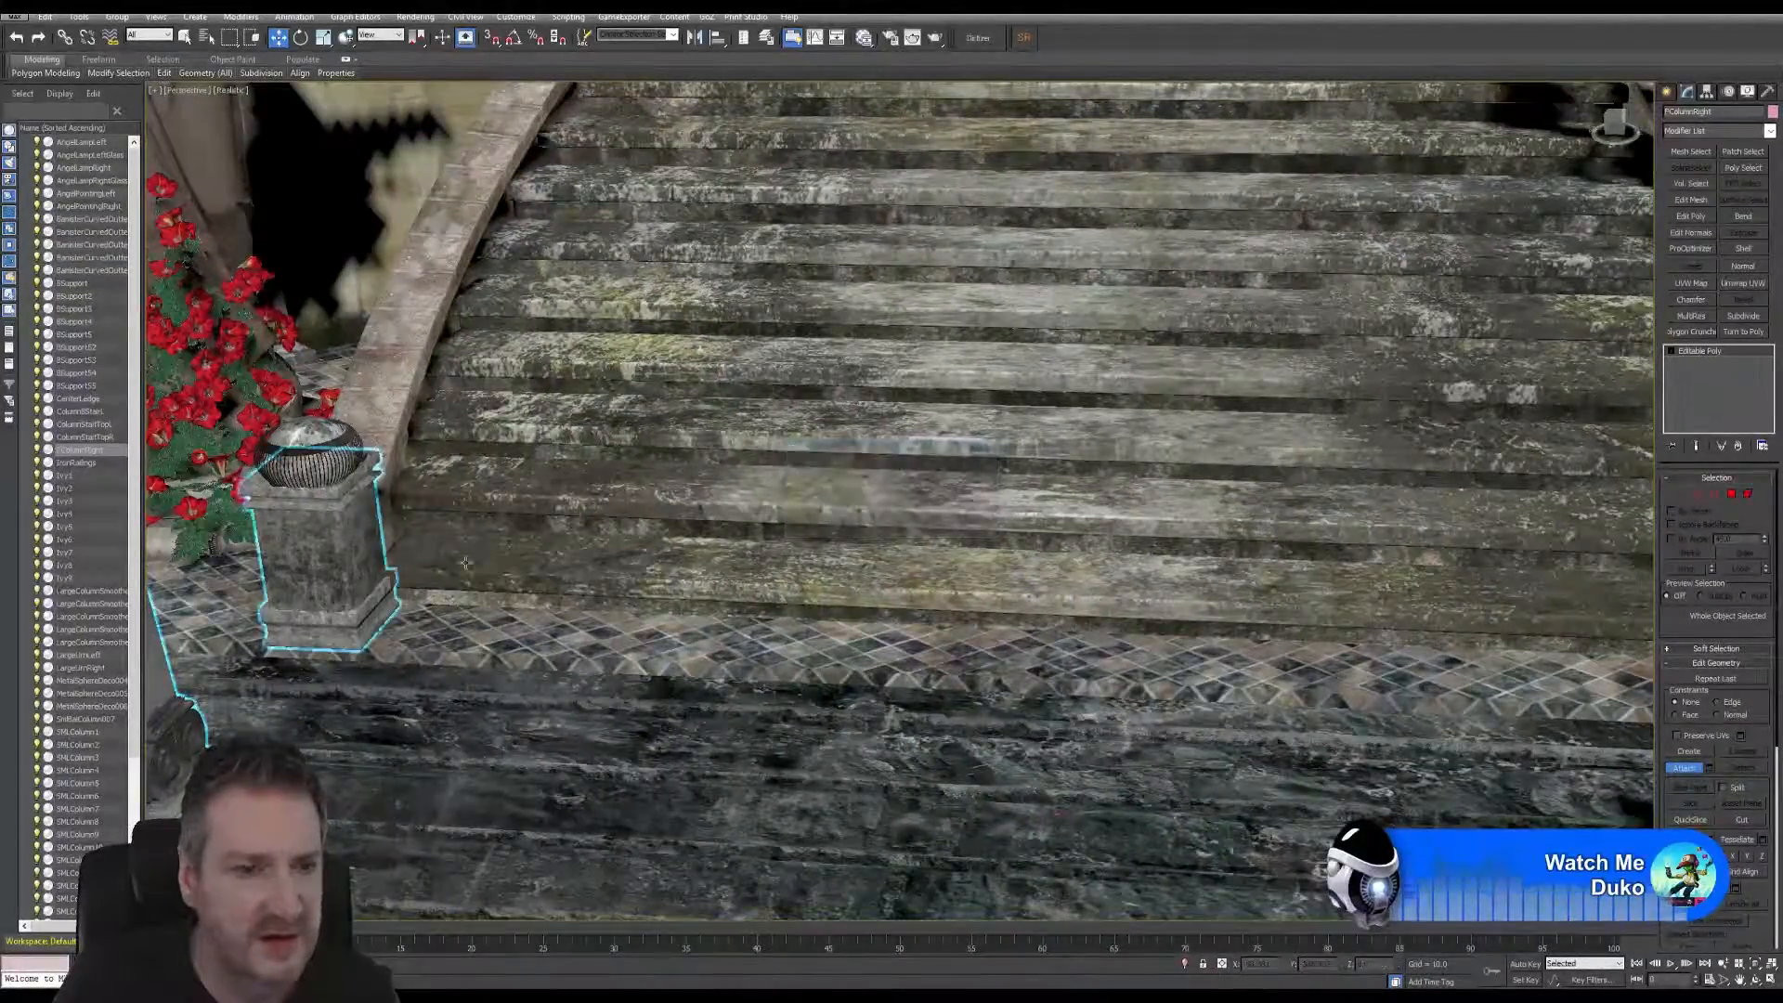
middle_click_drag(465, 563, 413, 464, "alt")
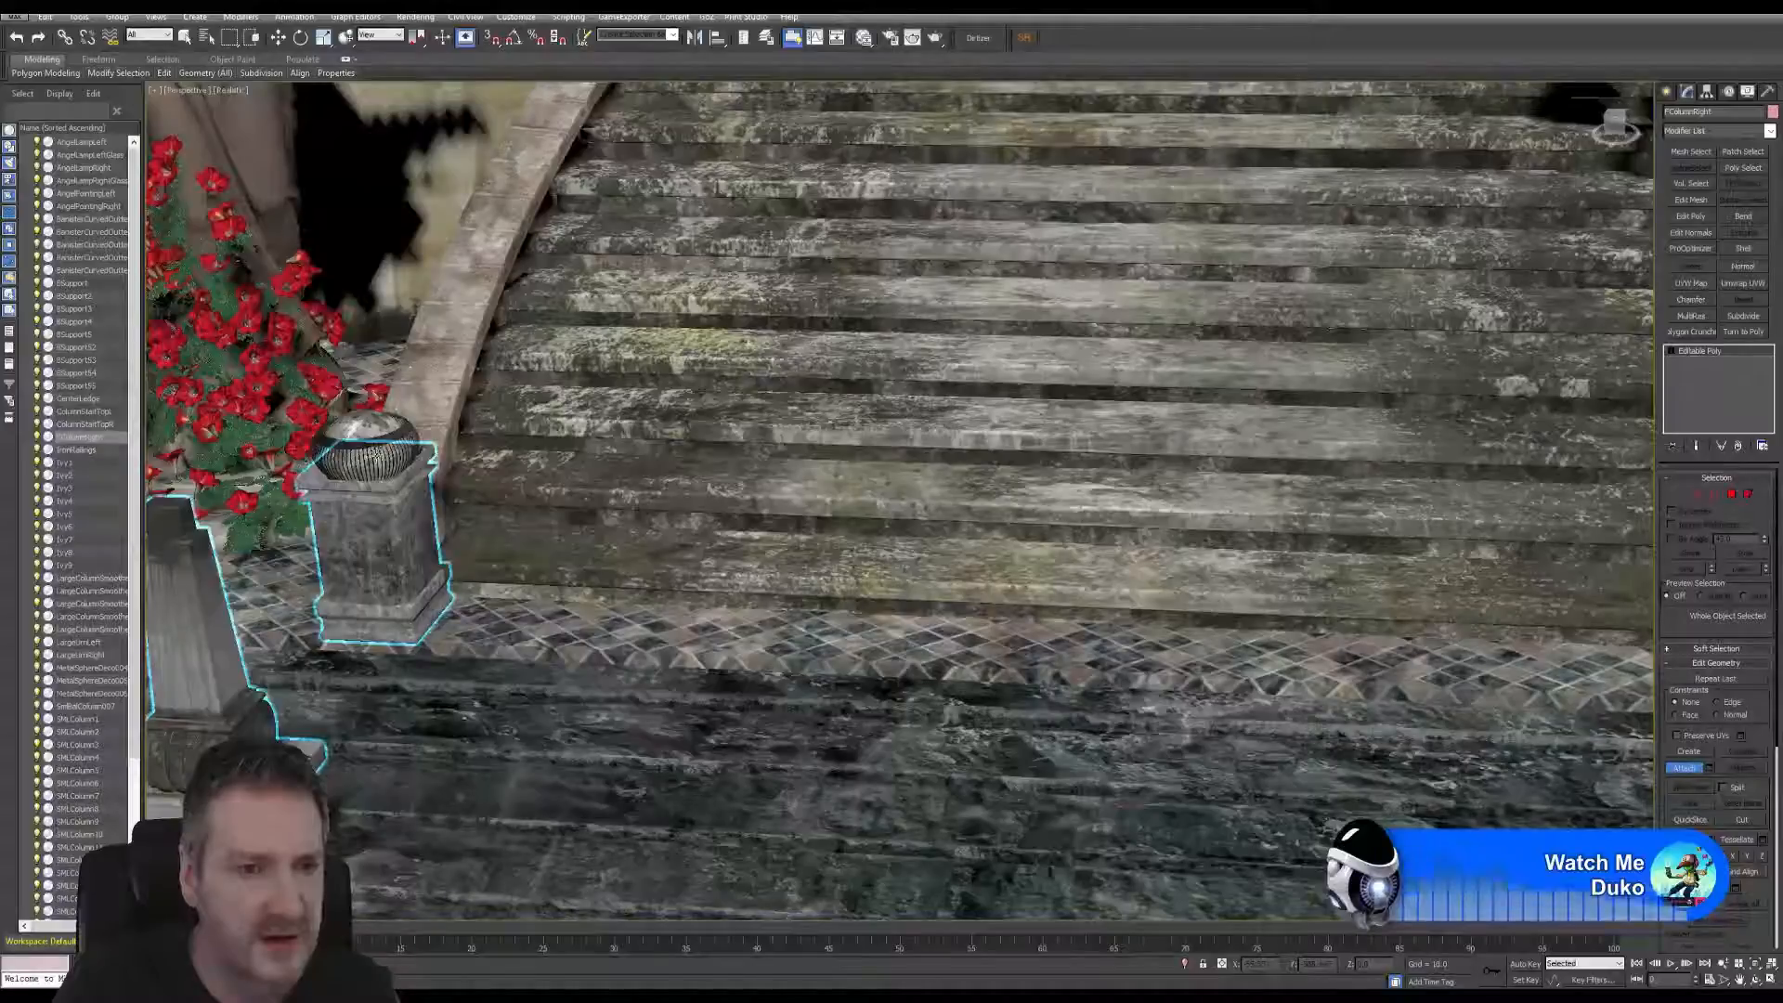
left_click(362, 443)
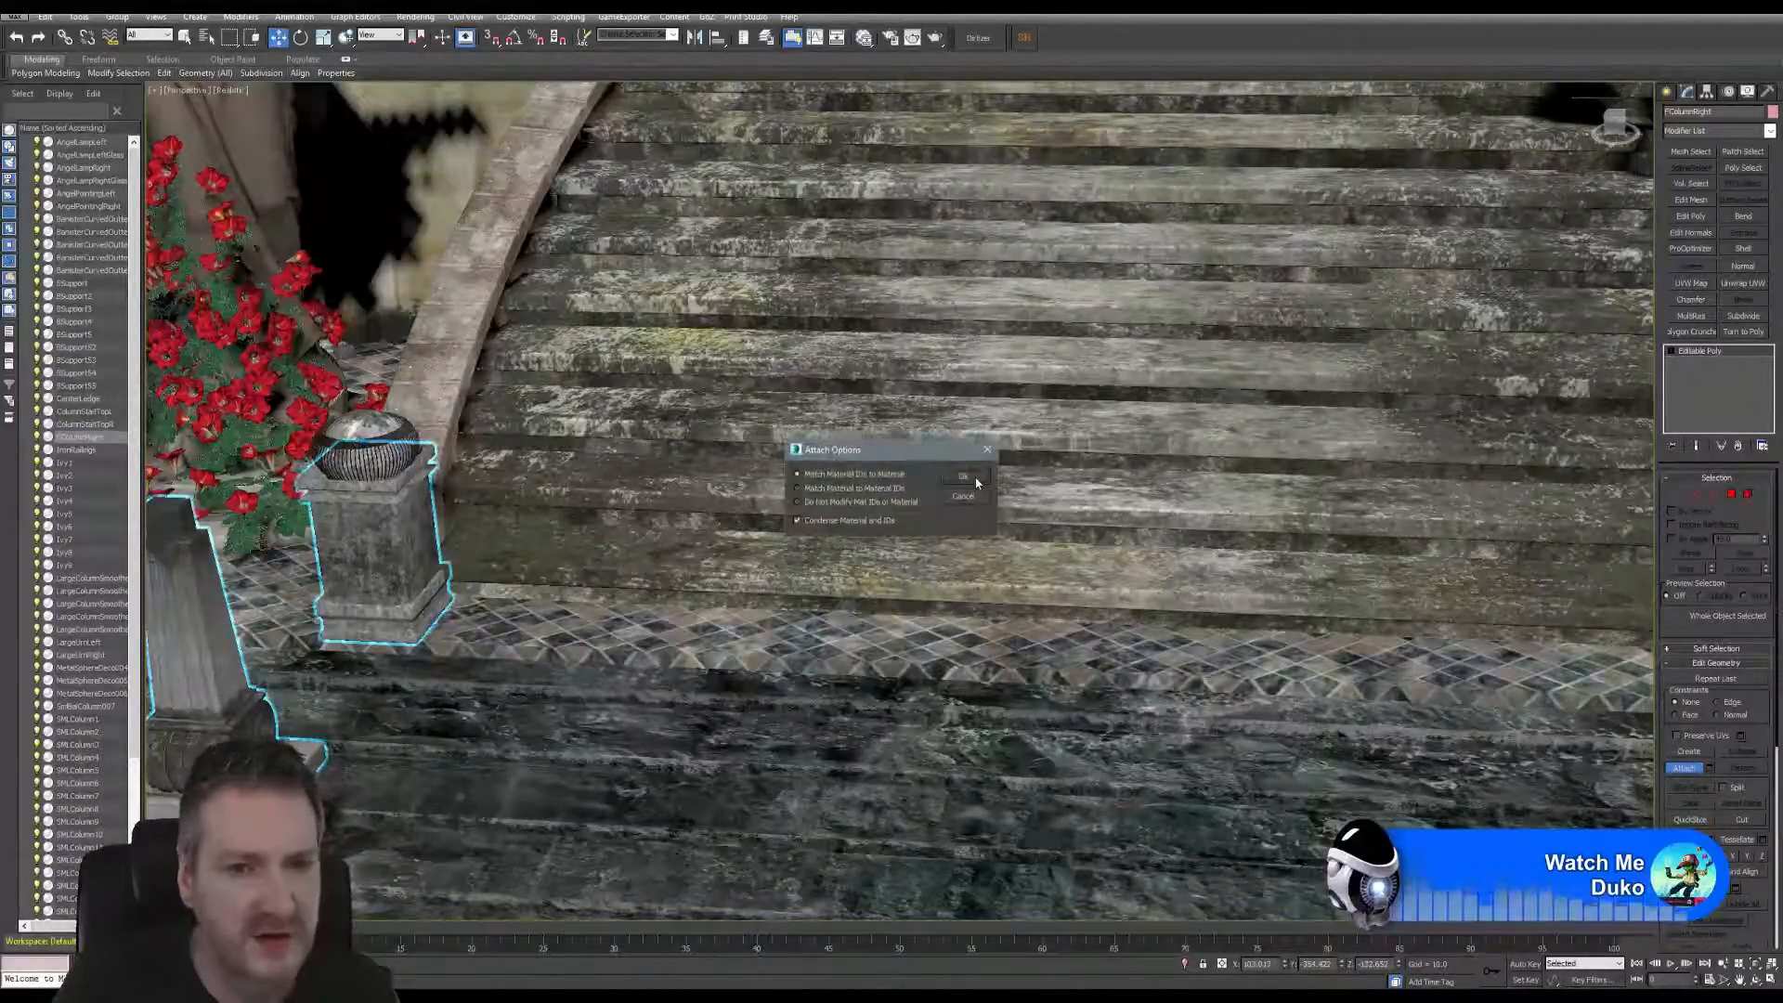
left_click(972, 479)
left_click(364, 444)
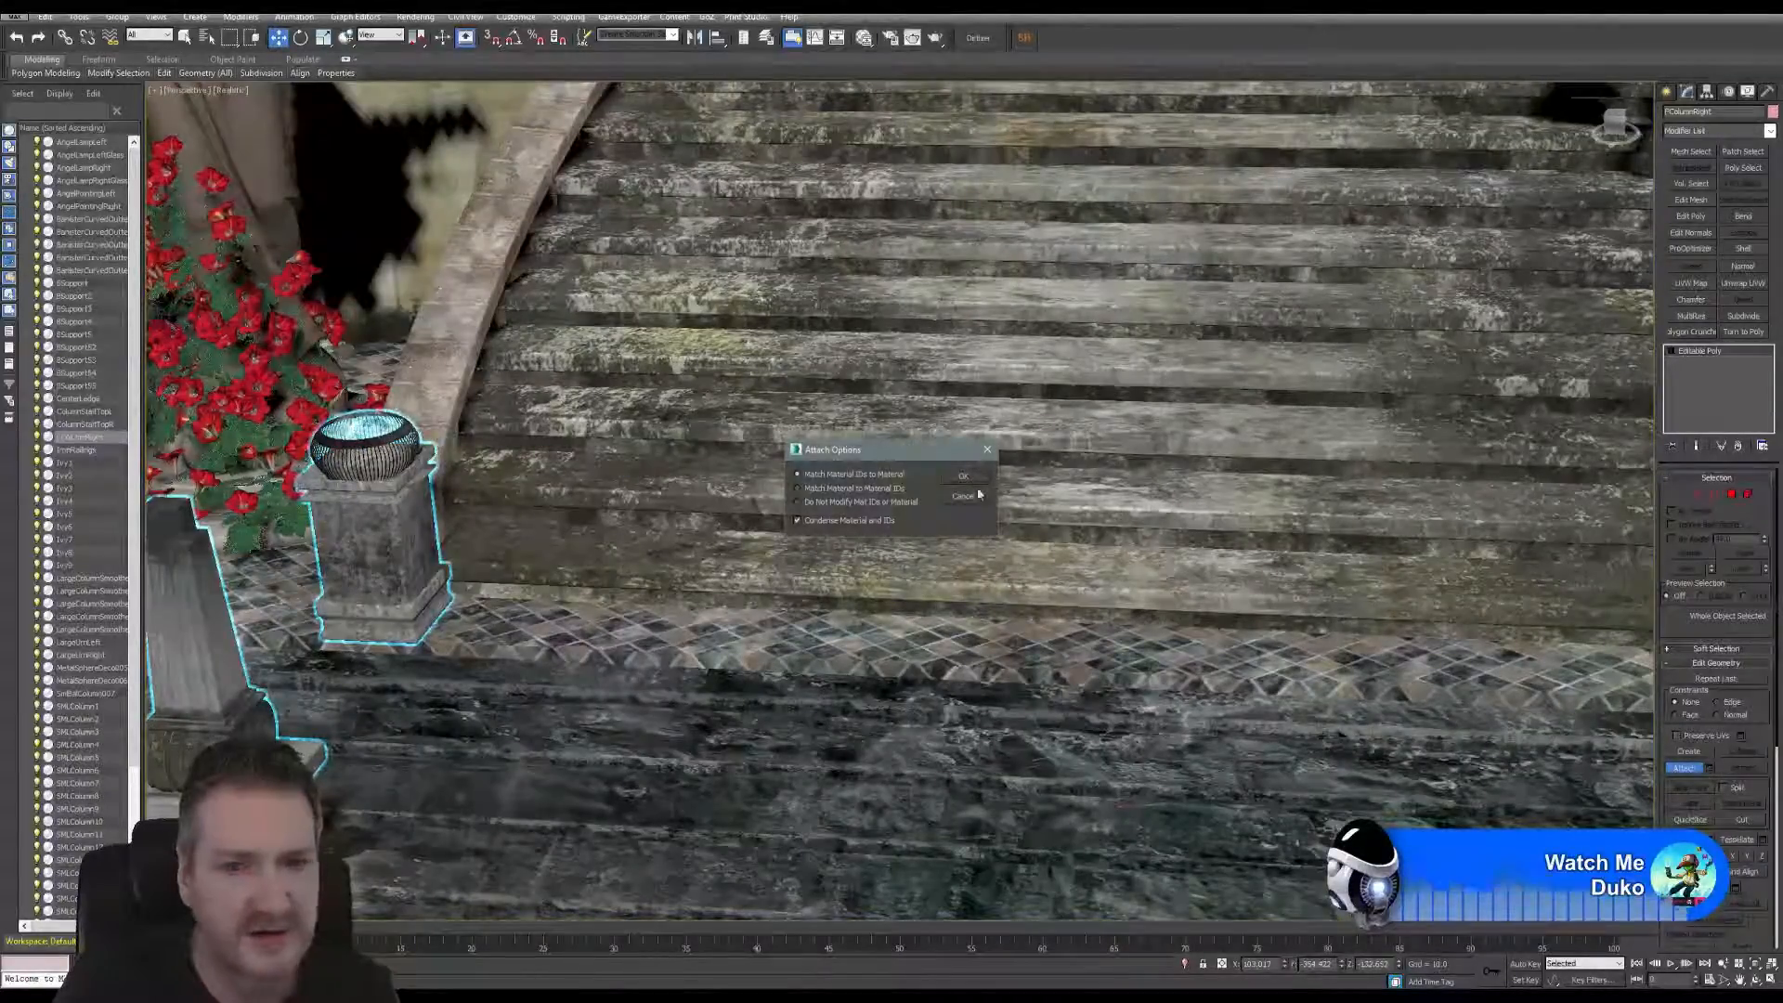
left_click(966, 478)
- Attach the left pedestal at the head of the stairs and its metal sphere parts to the column mesh, matching material IDs to material
middle_click_drag(966, 477, 703, 372, "alt")
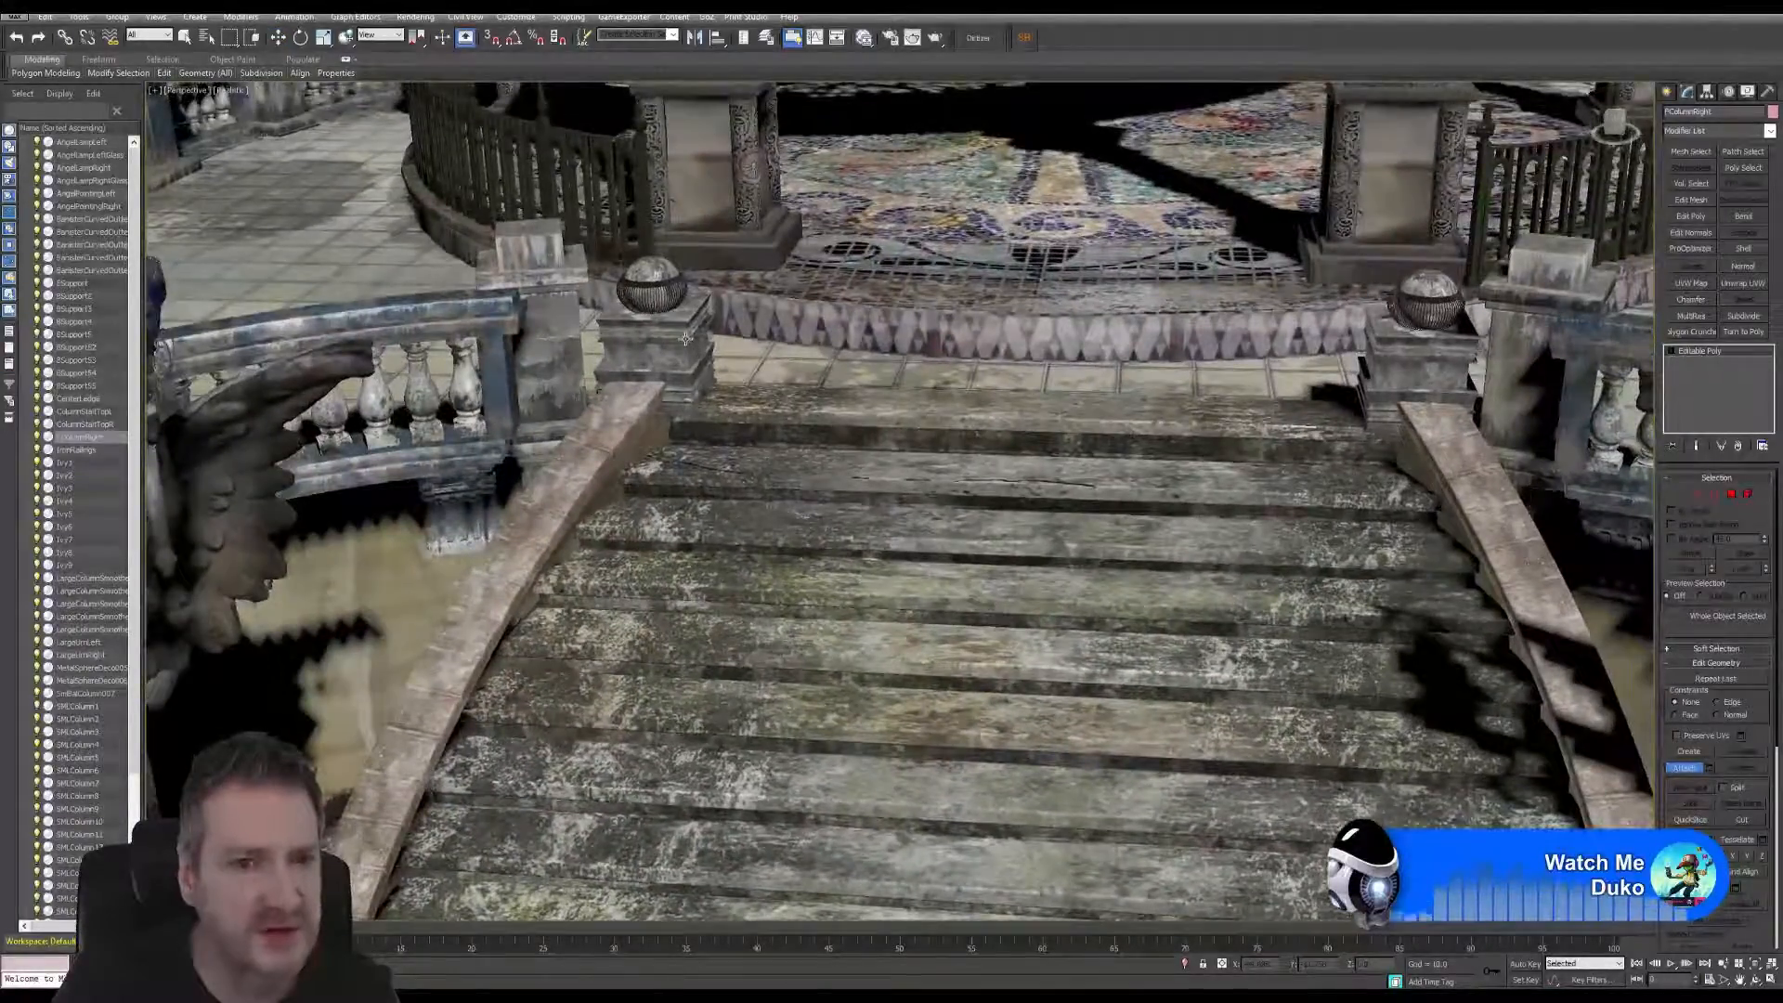
left_click(686, 338)
left_click(966, 480)
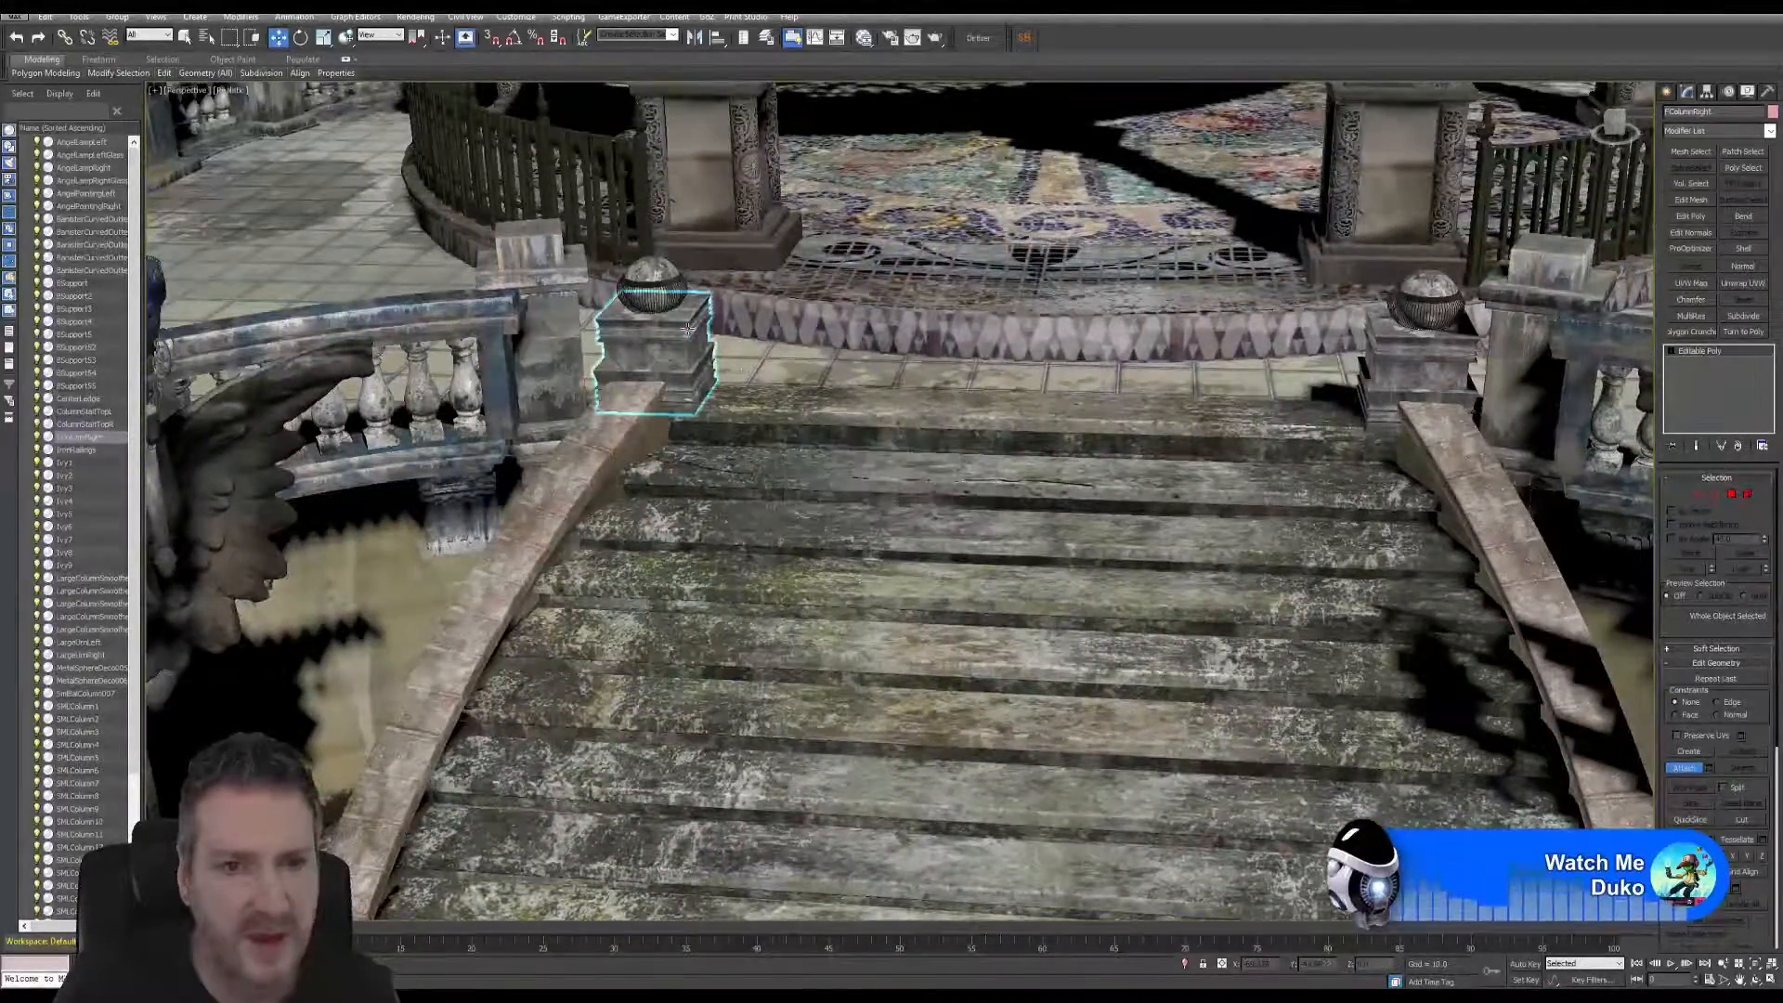
left_click(656, 278)
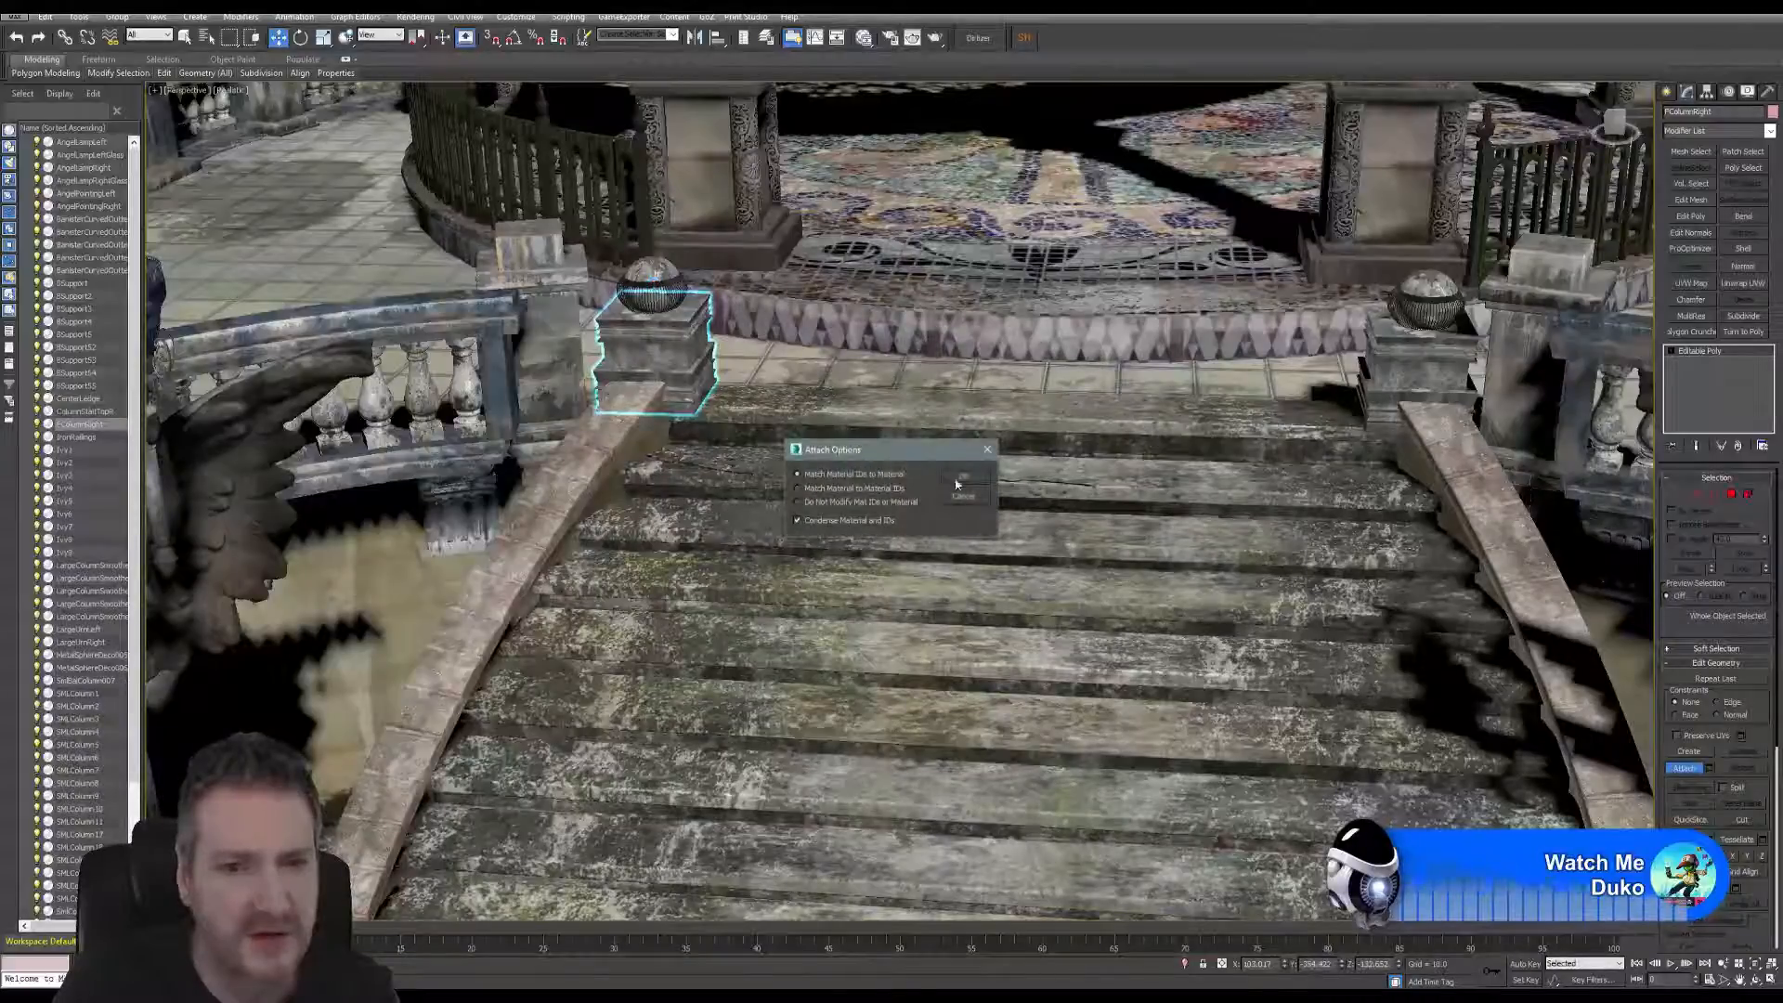
left_click(962, 480)
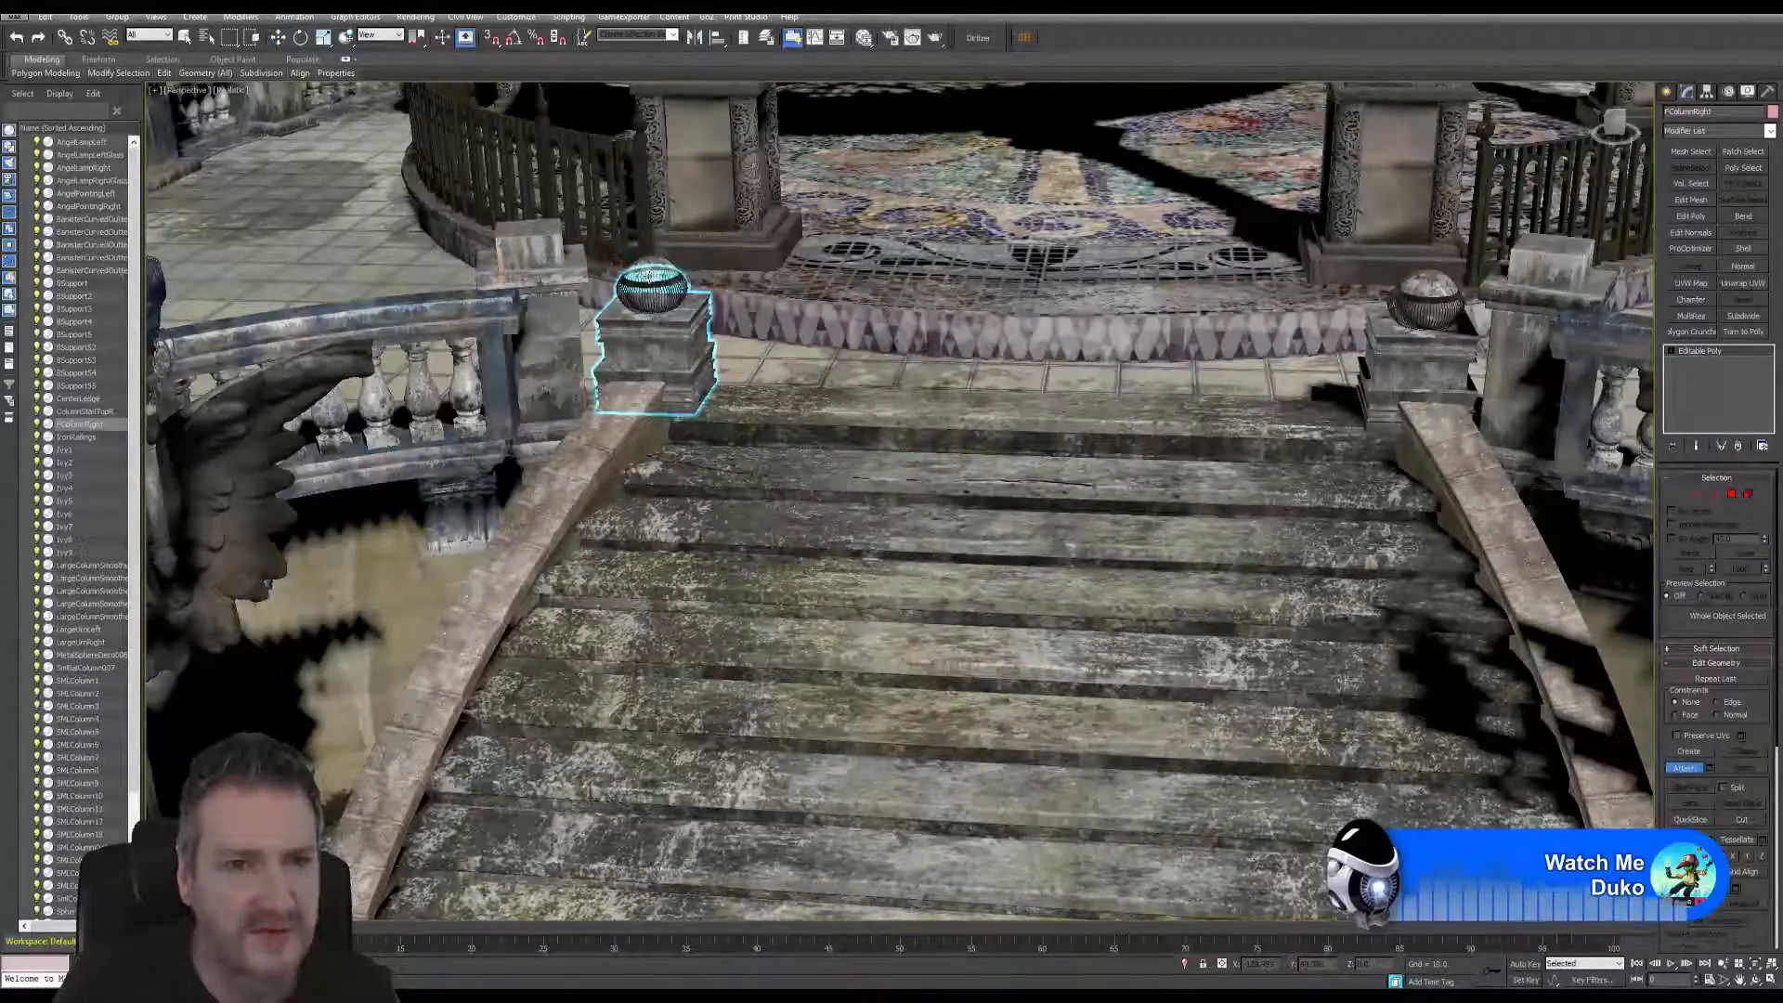
left_click(651, 276)
left_click(969, 483)
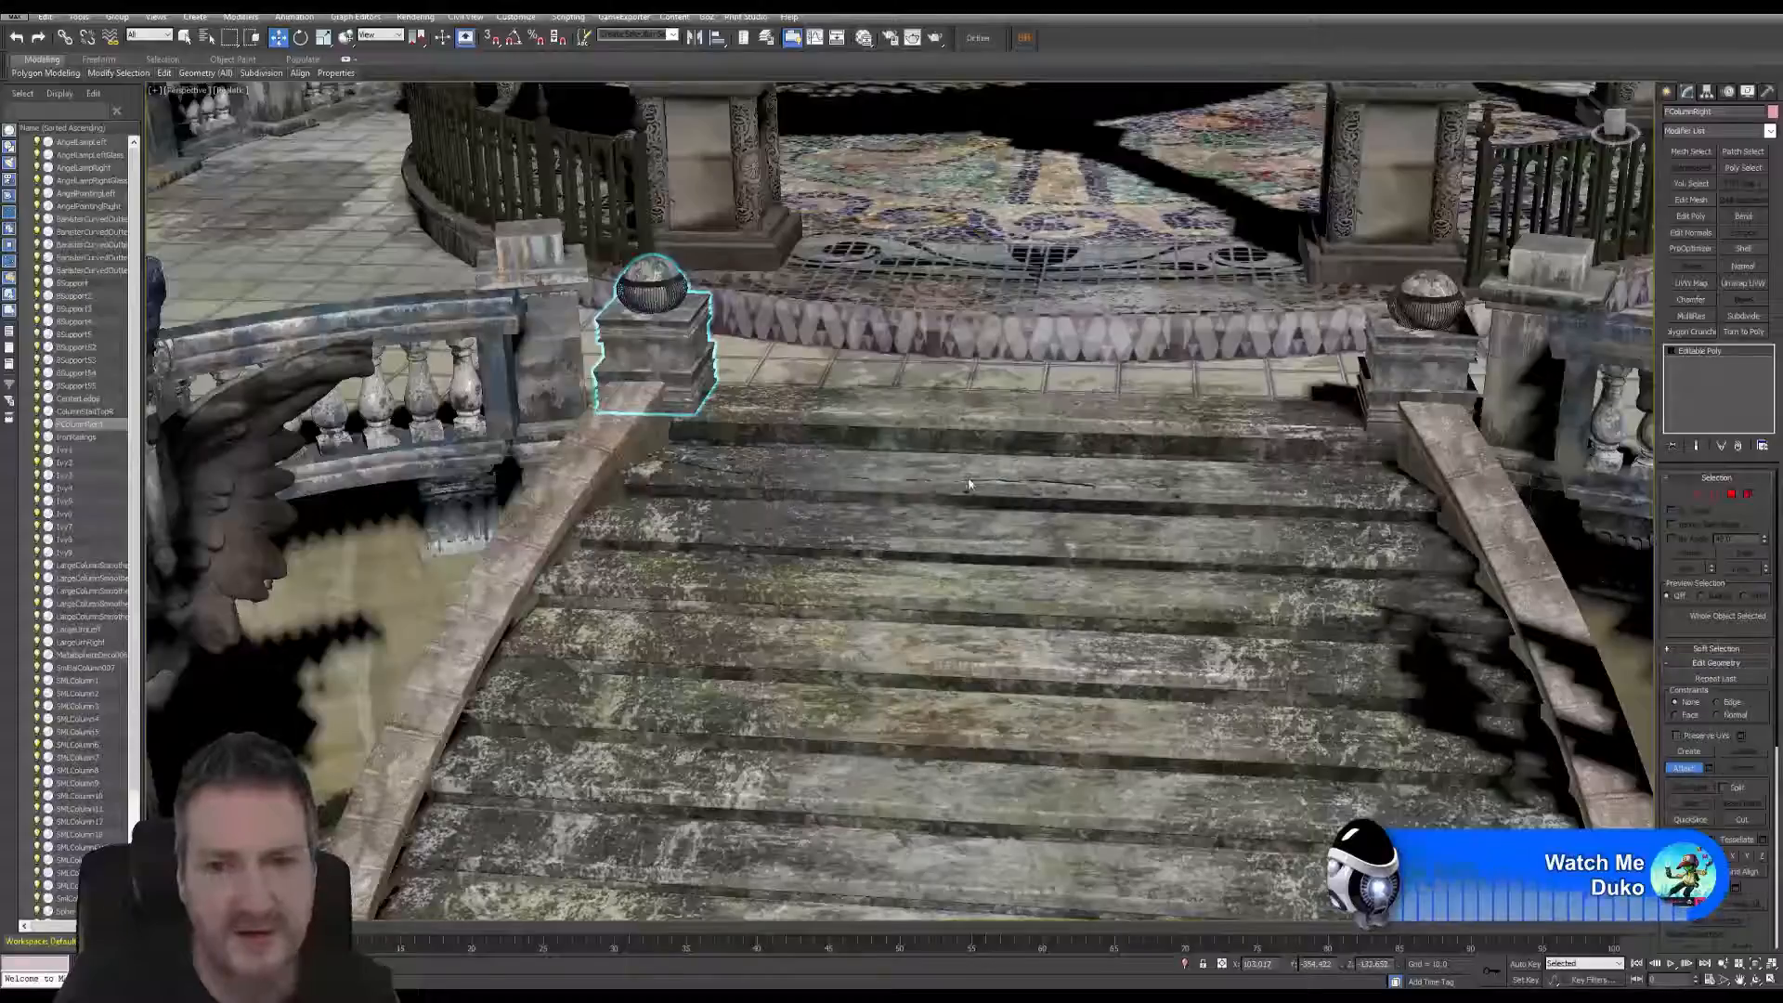
- Attach the right pedestal at the head of the stairs and its metal sphere parts to the same mesh, matching material IDs to material
left_click(982, 483)
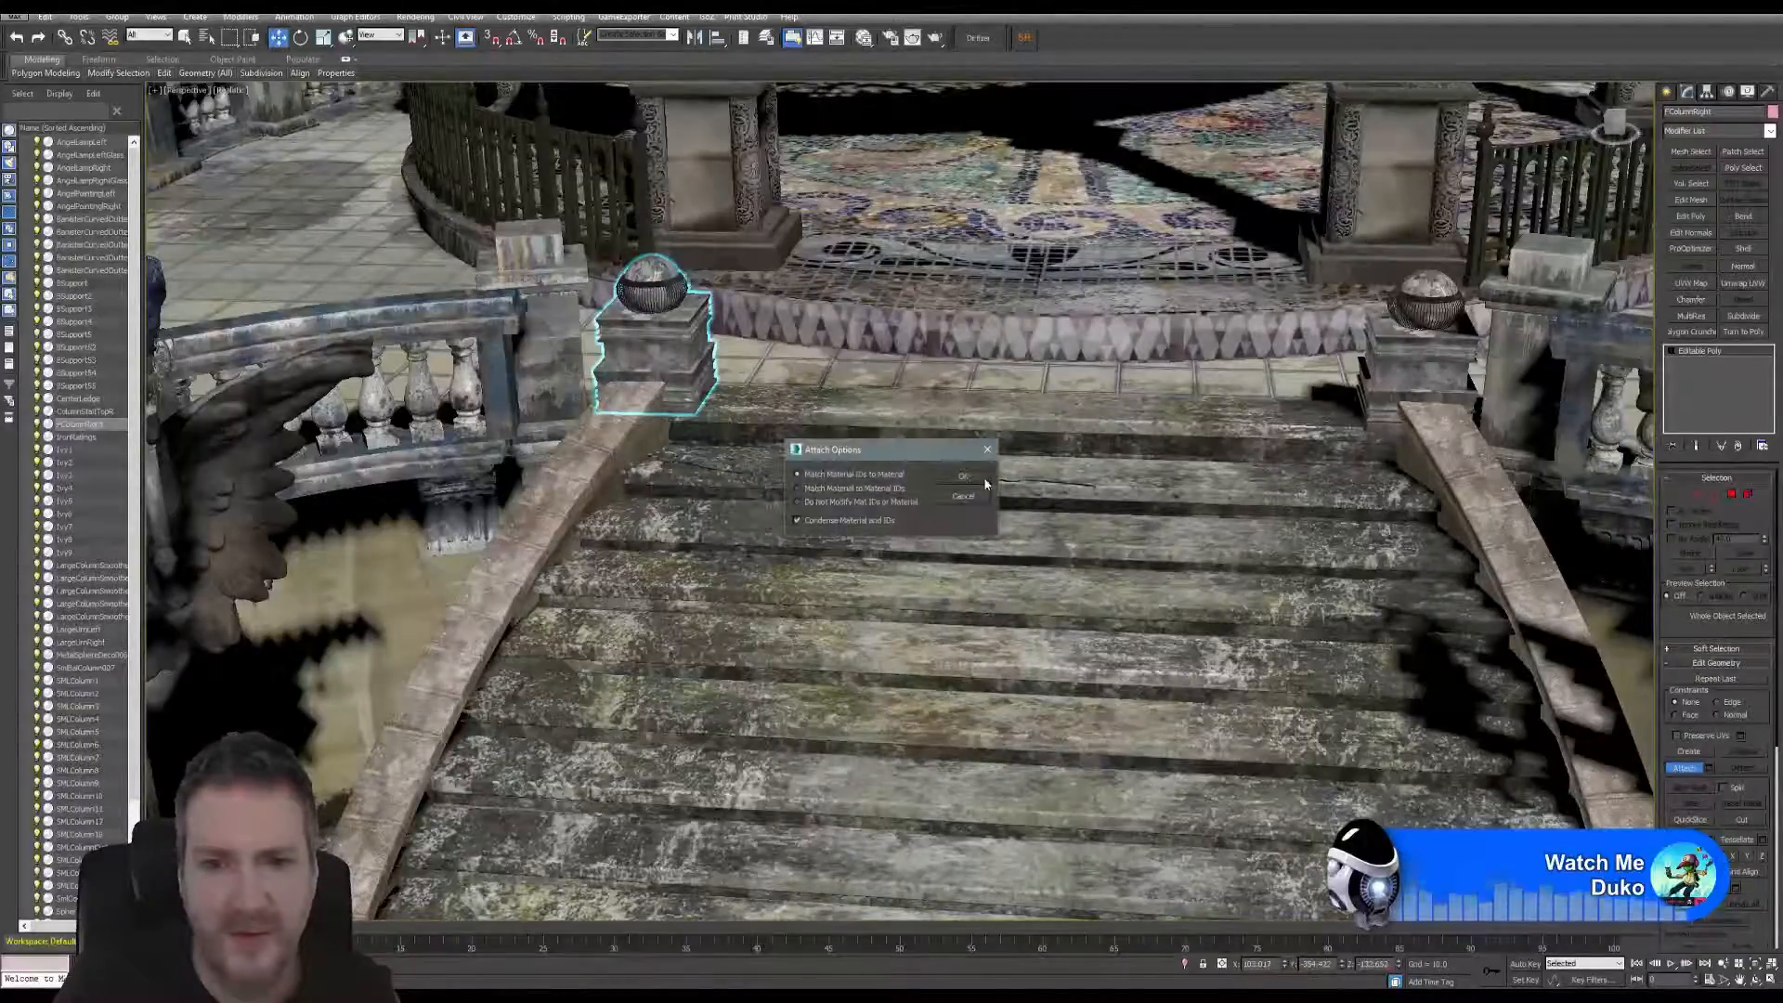
left_click(980, 477)
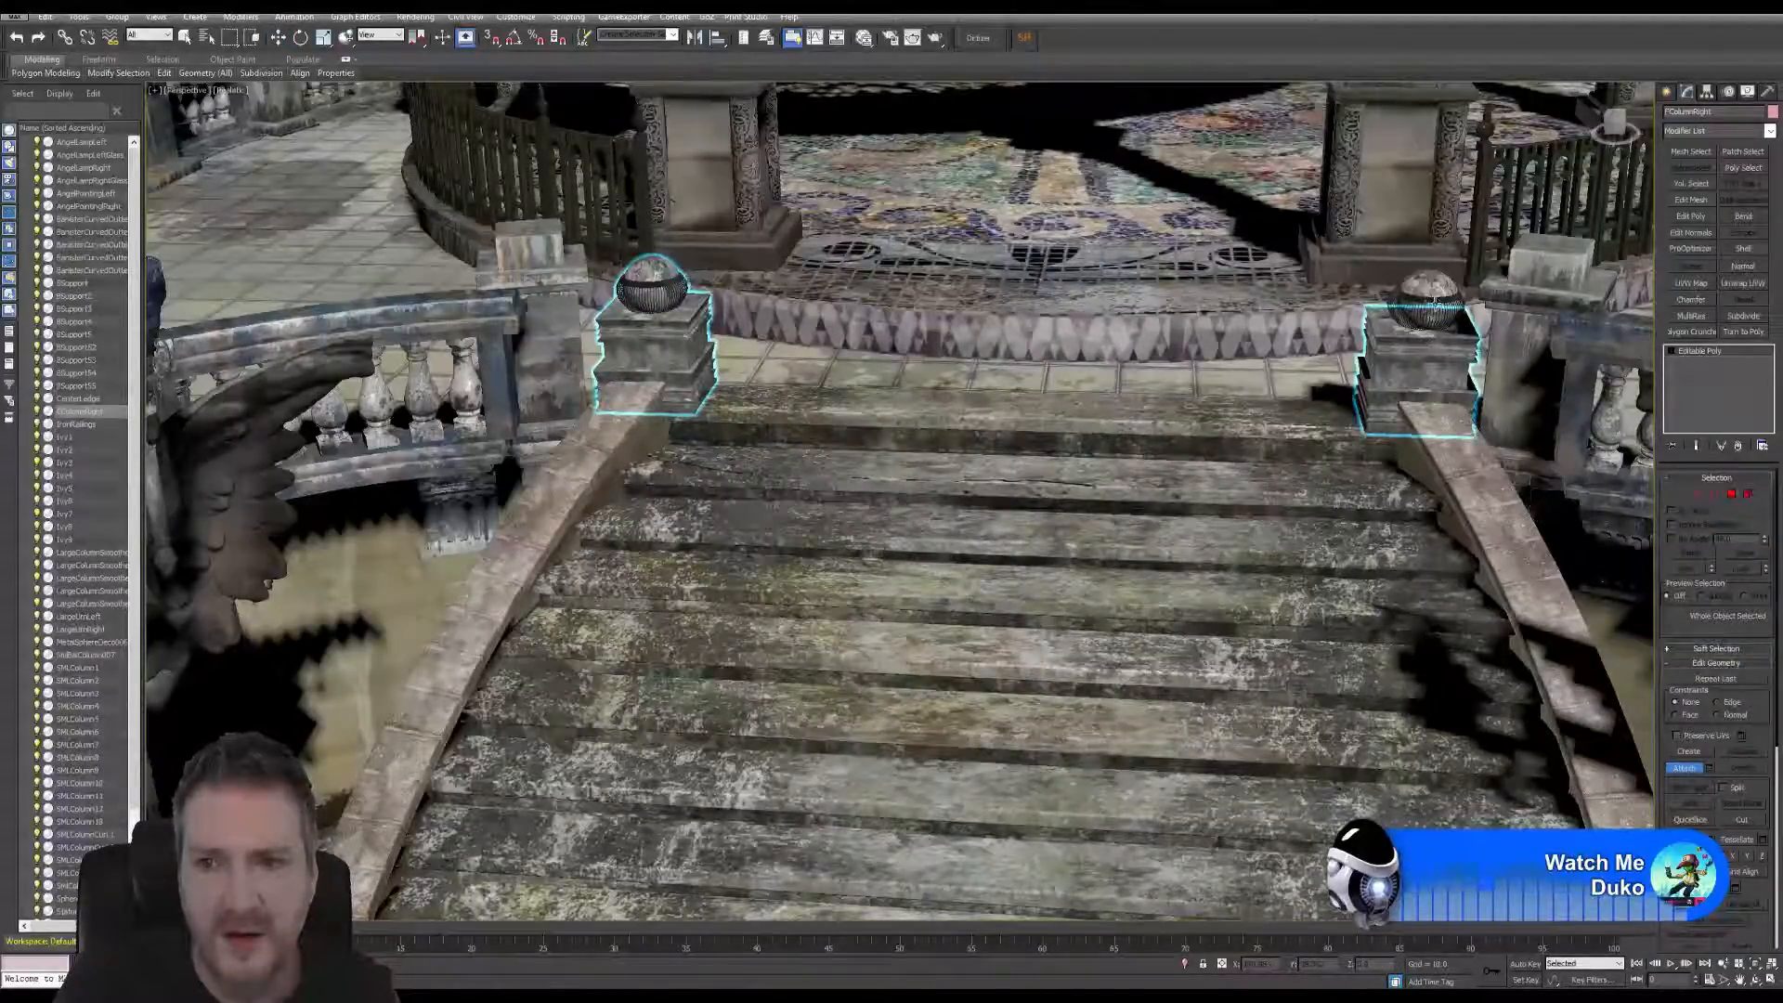
left_click(1433, 299)
left_click(974, 460)
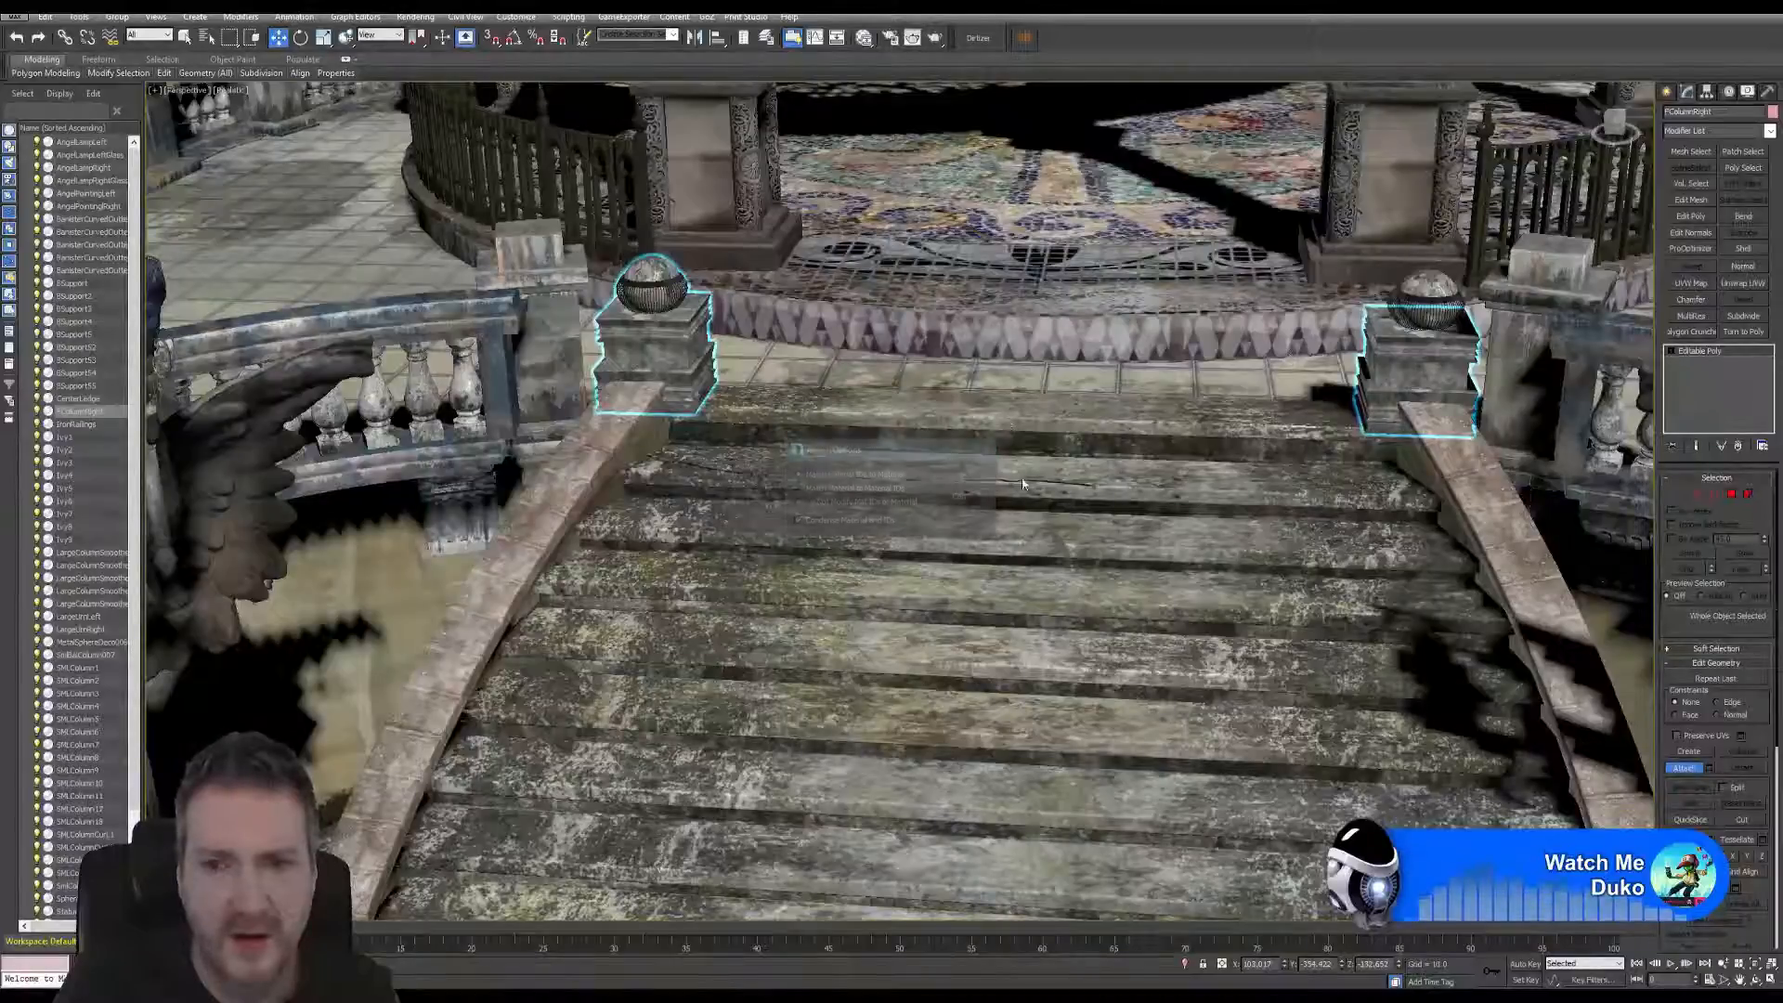
left_click(1432, 295)
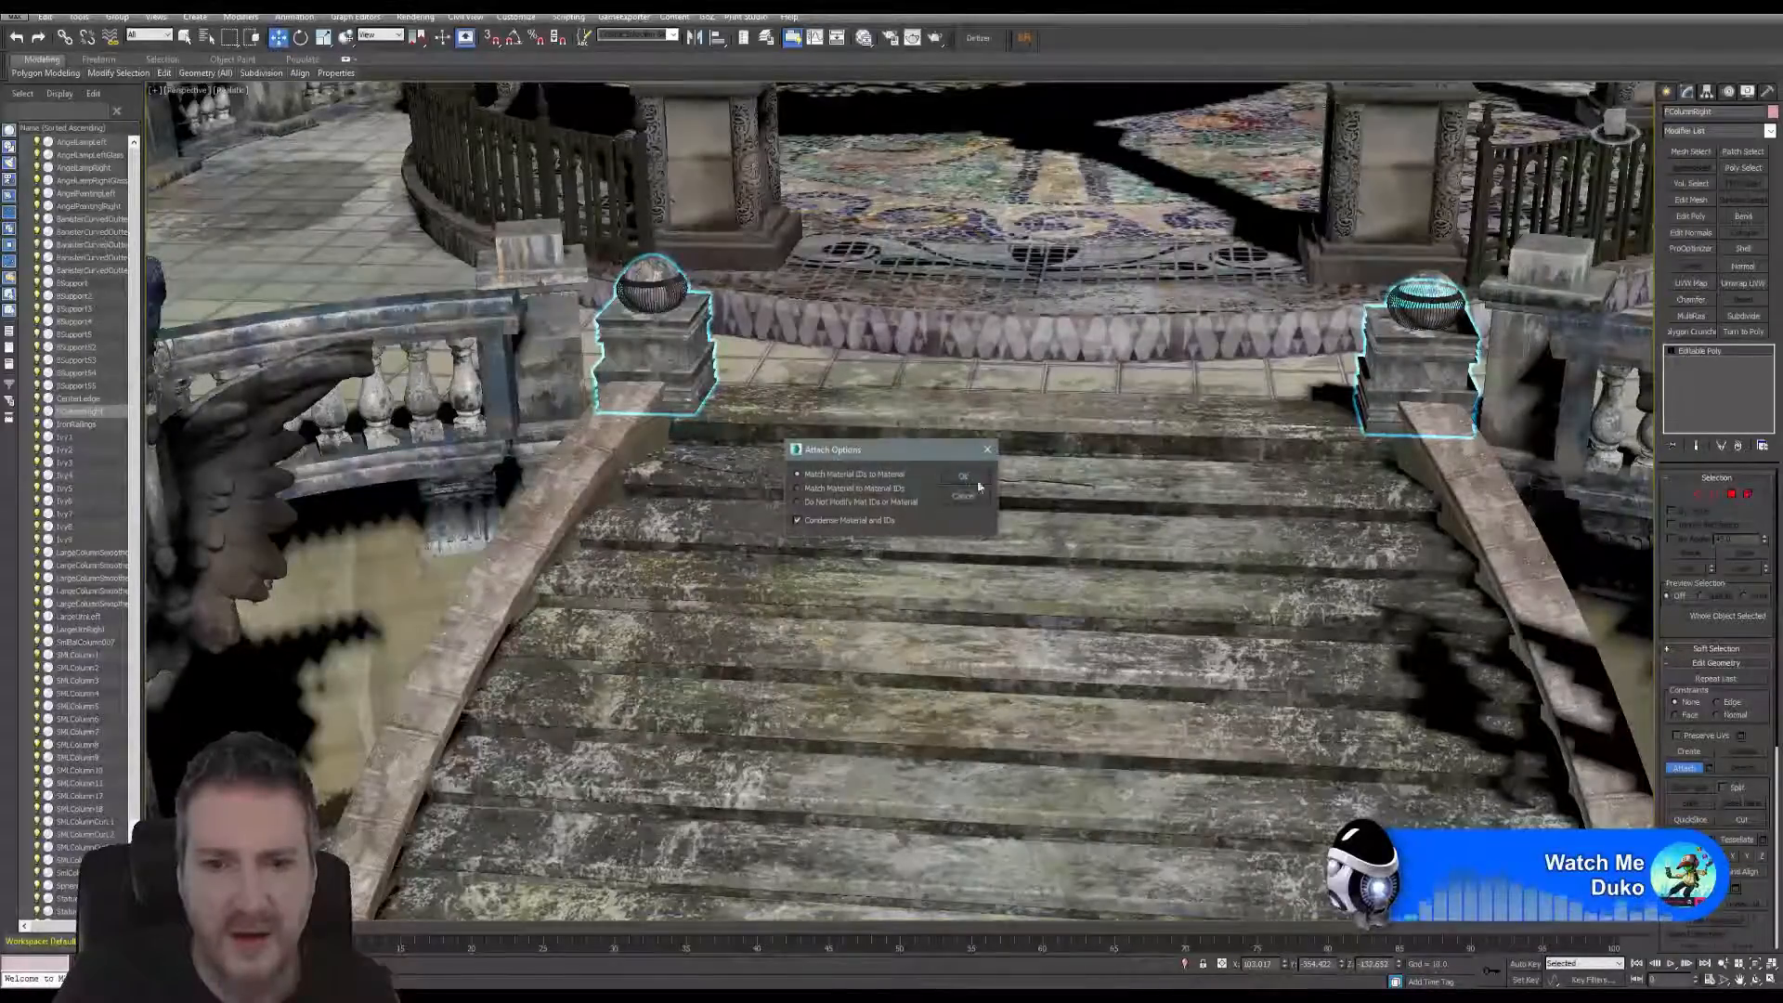
left_click(967, 476)
- Attach the second curved baluster section behind the right angel and the adjoining flower-covered section to the first curved one, matching material IDs to material
scroll(1107, 463, "down", 5)
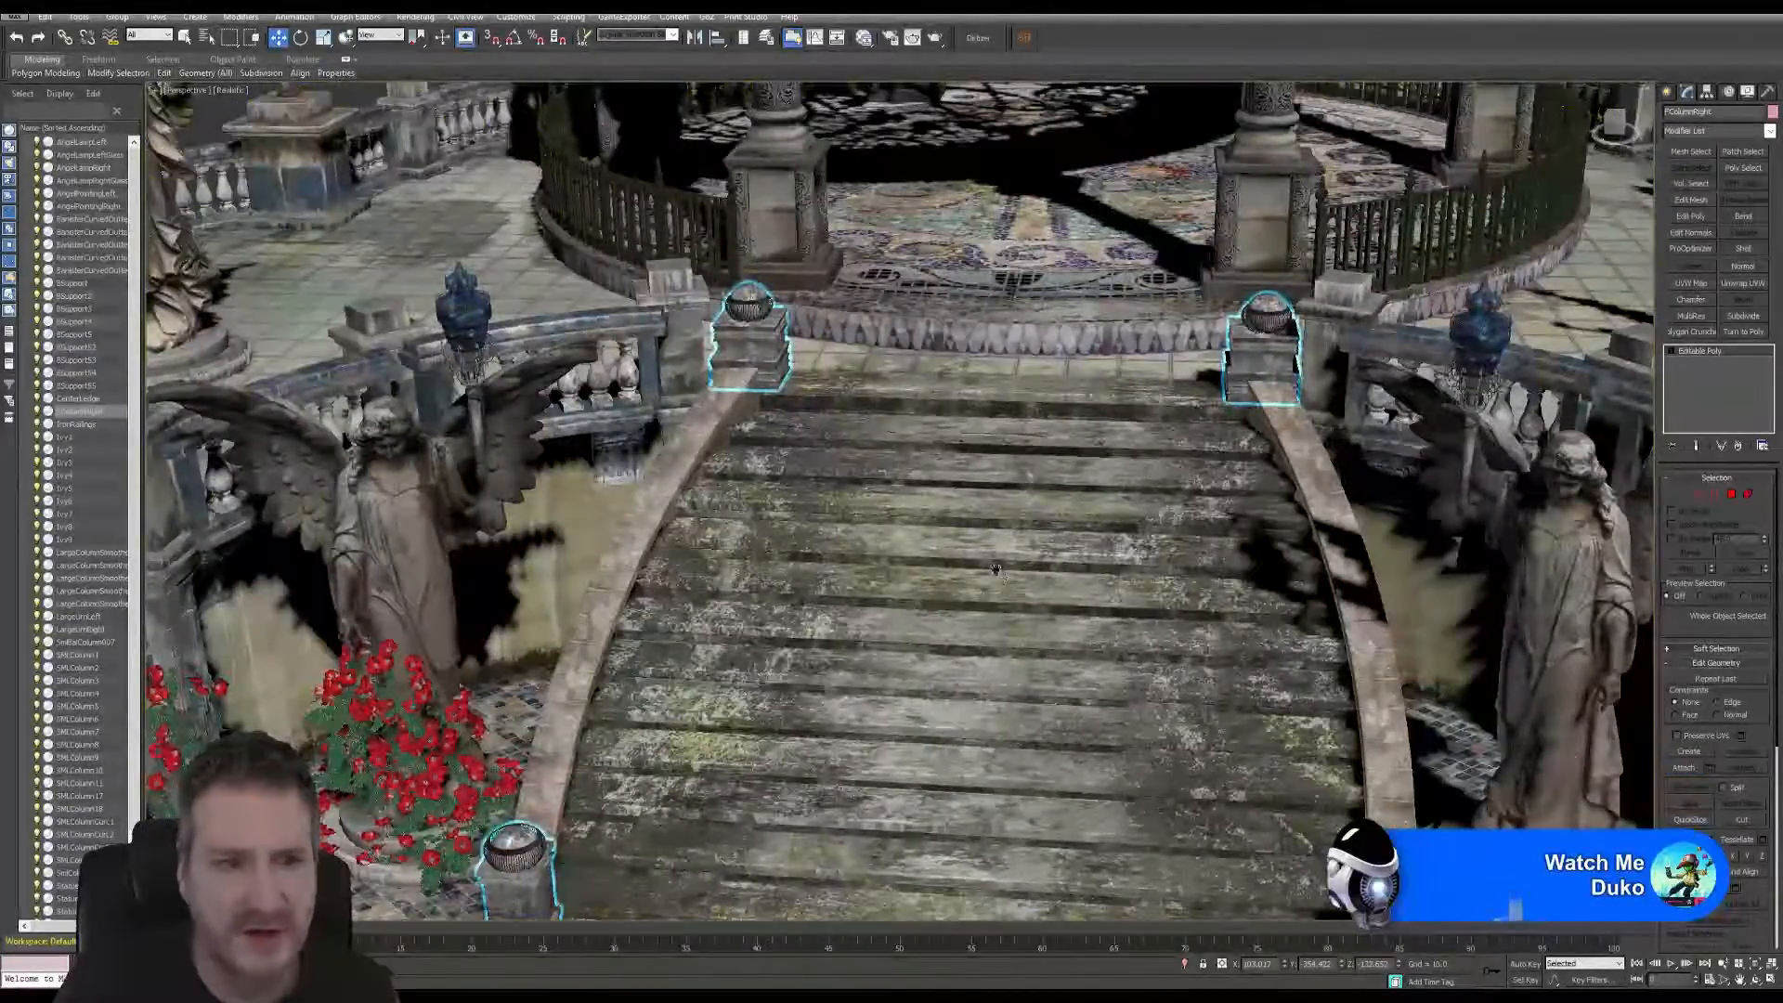
scroll(989, 555, "down", 2)
scroll(989, 555, "down", 2)
middle_click_drag(988, 557, 845, 432, "alt")
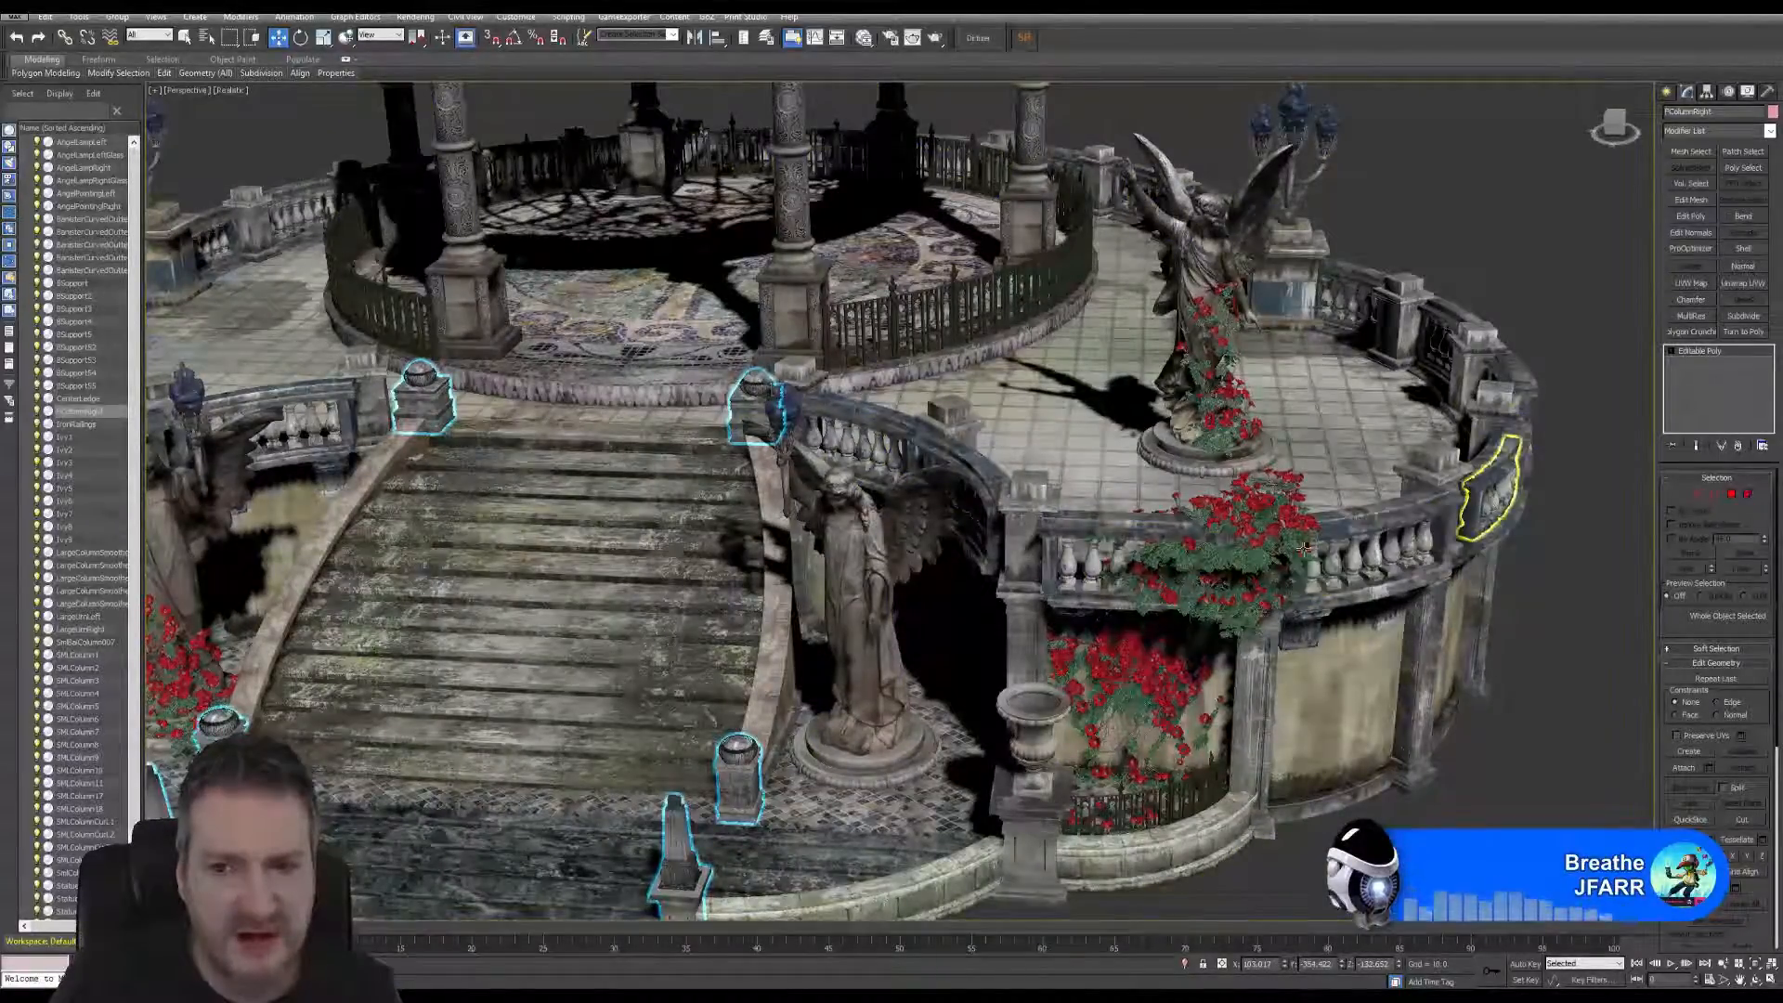
middle_click_drag(938, 465, 797, 433, "alt")
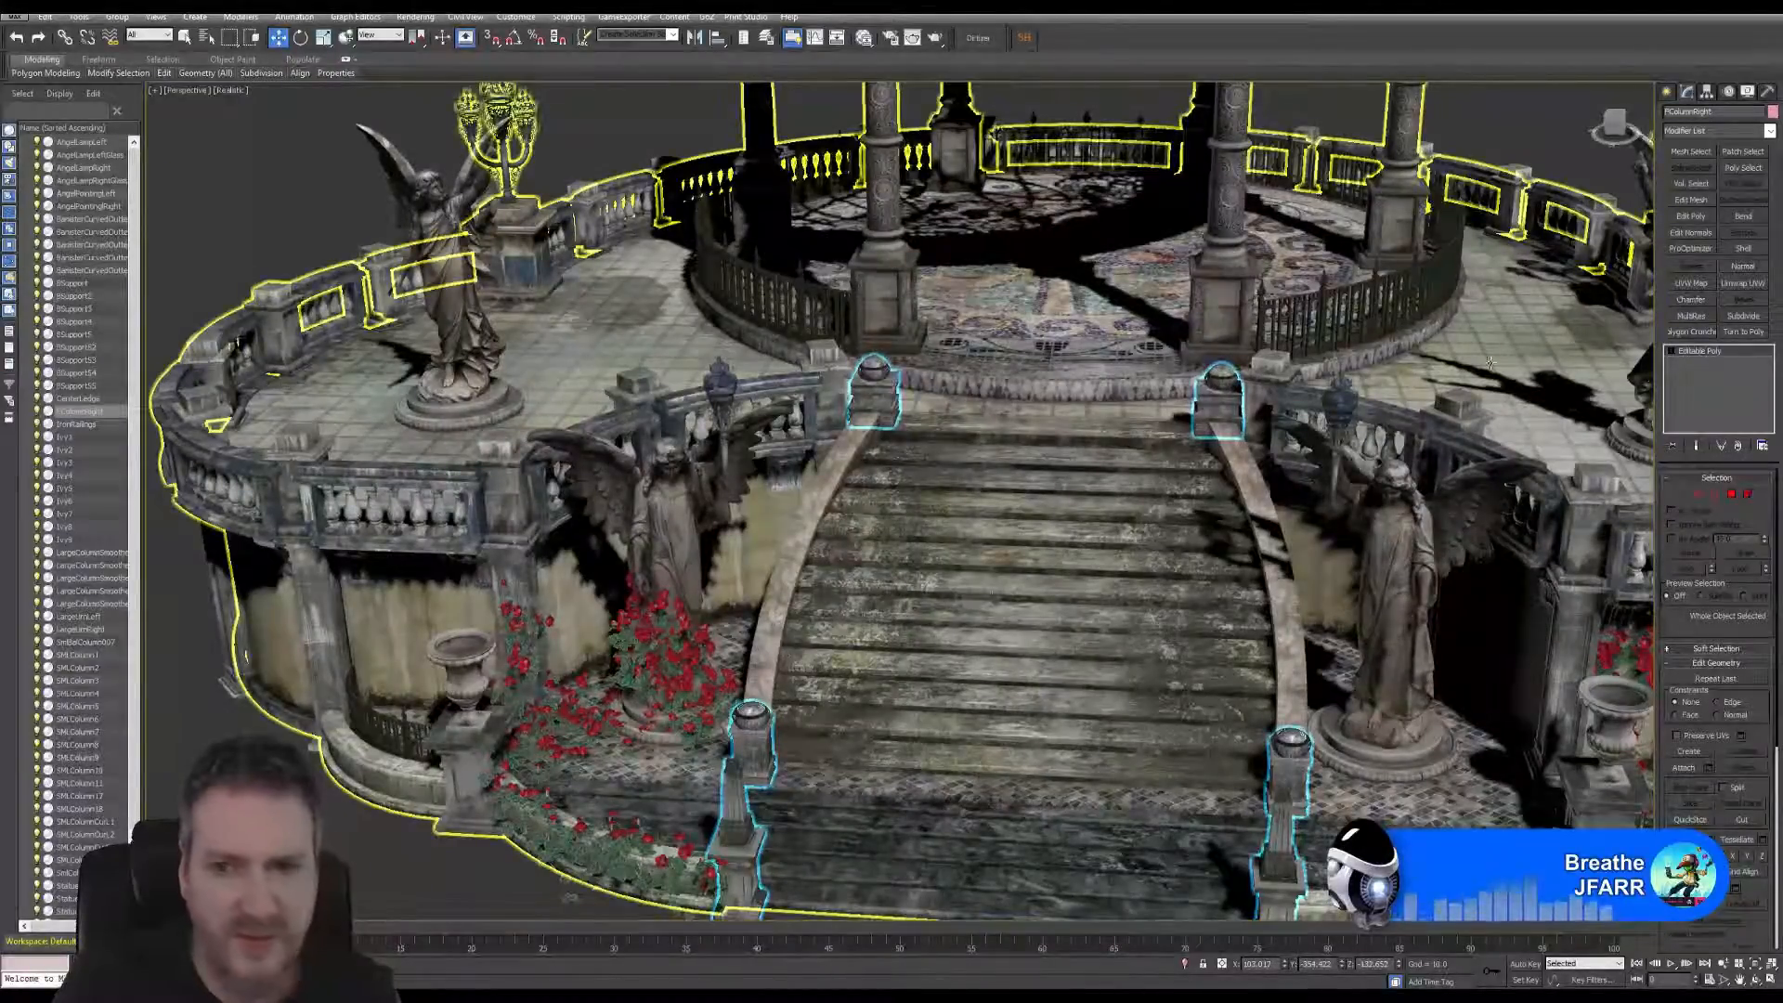
middle_click_drag(1489, 362, 1128, 394, "alt")
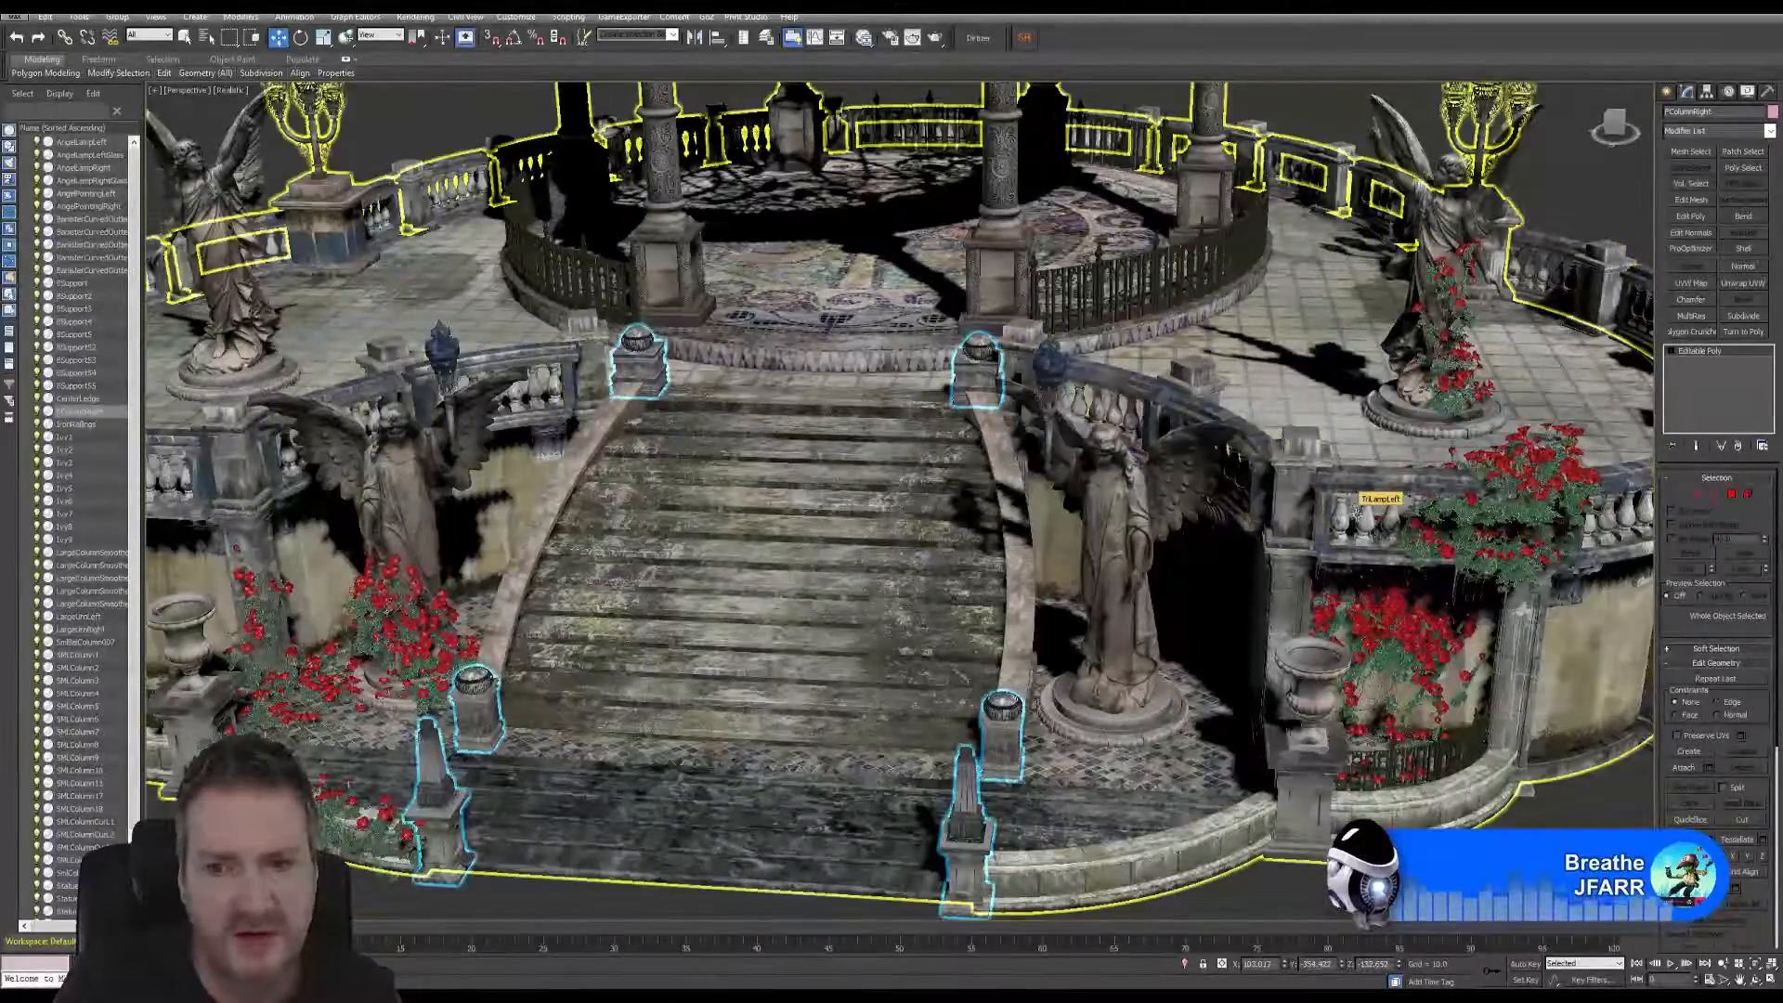
left_click(1119, 411)
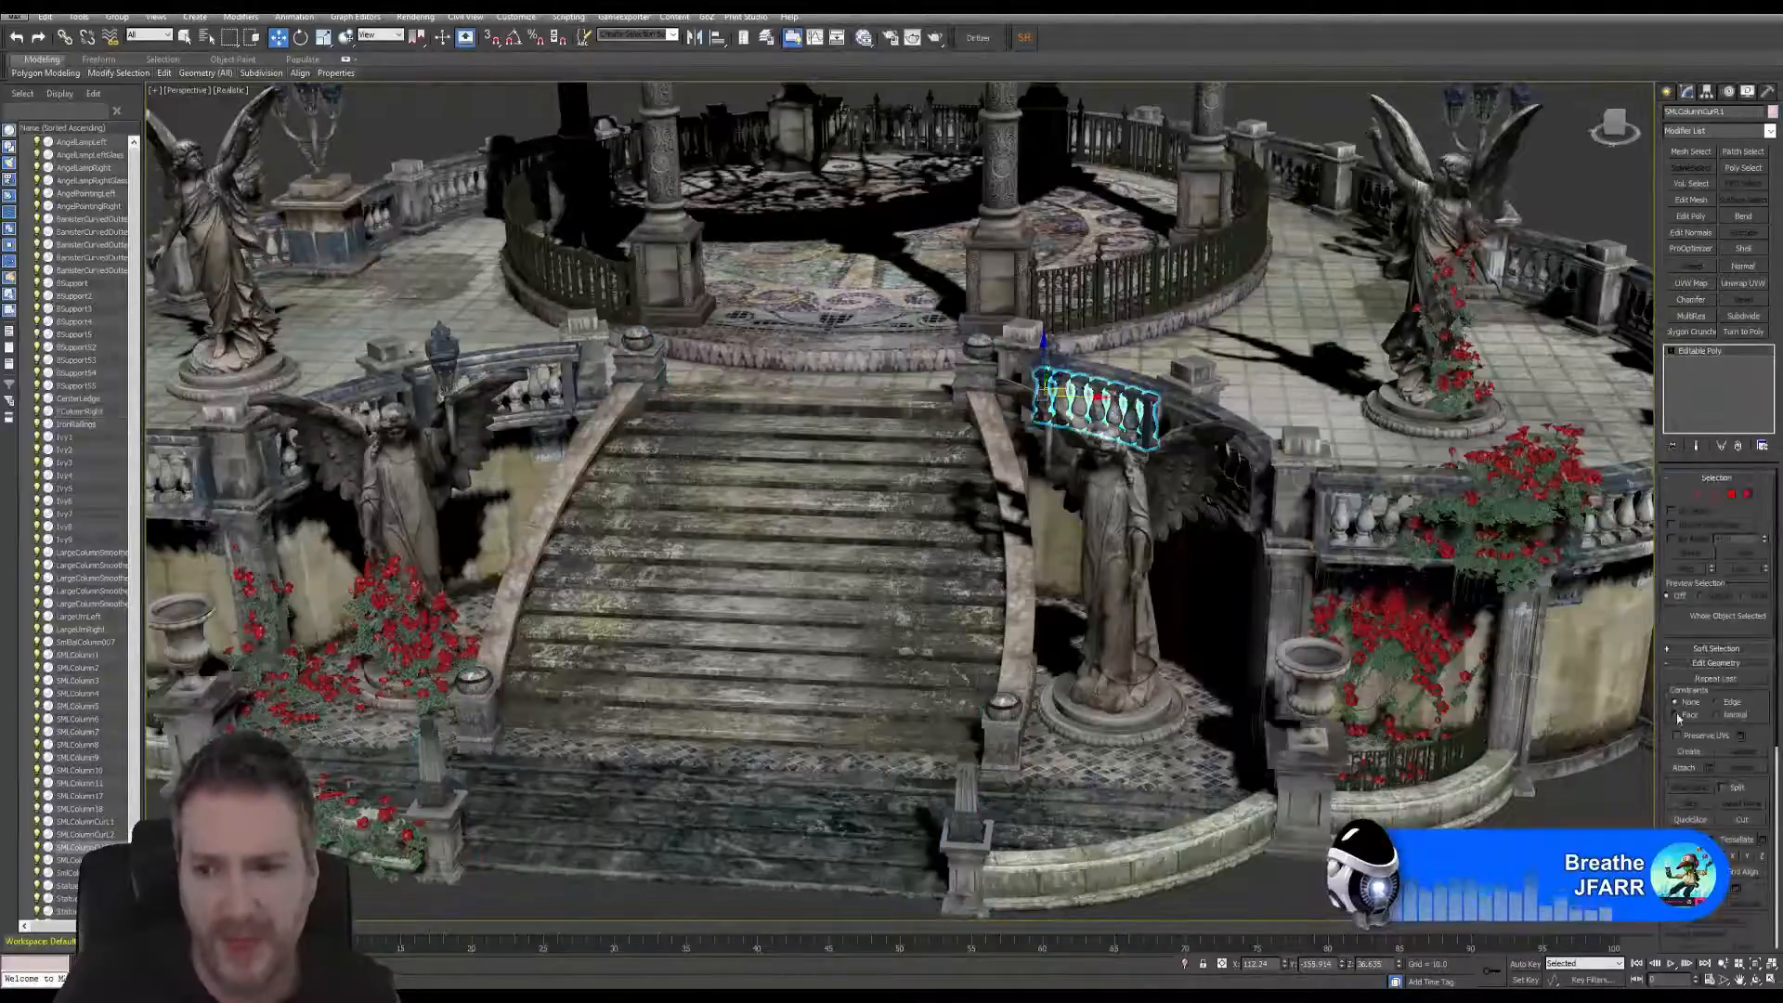
left_click(1686, 769)
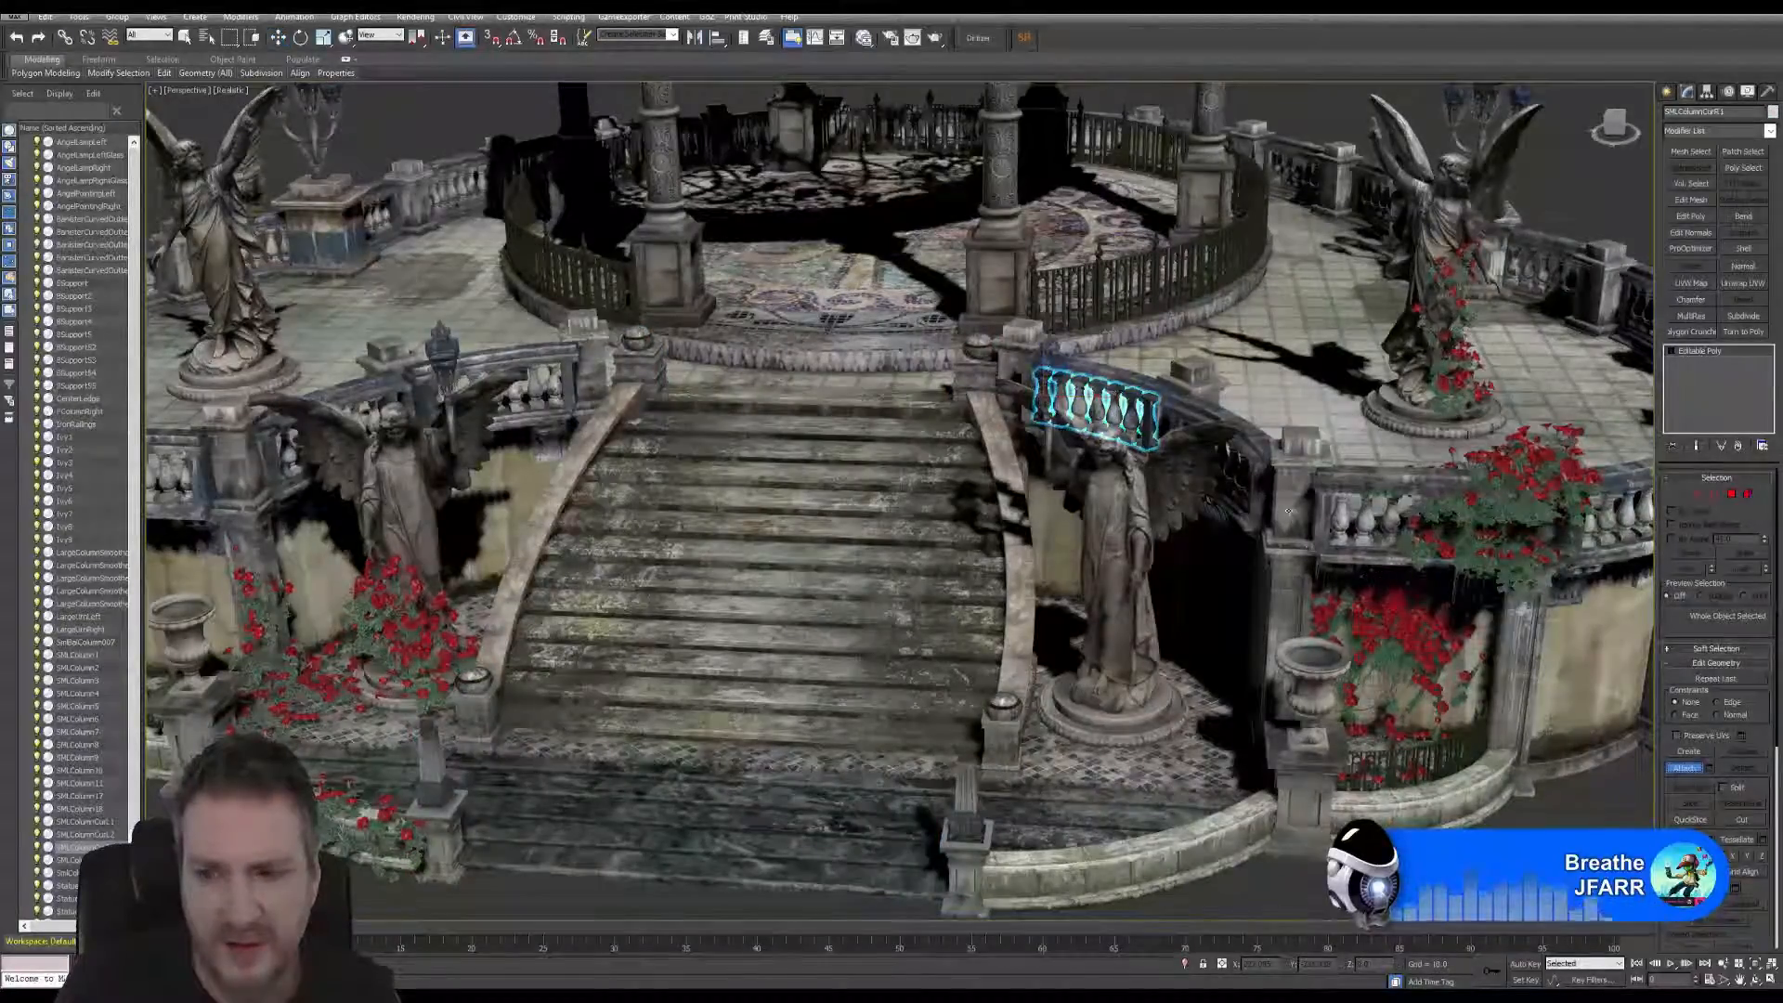
scroll(1276, 500, "up", 3)
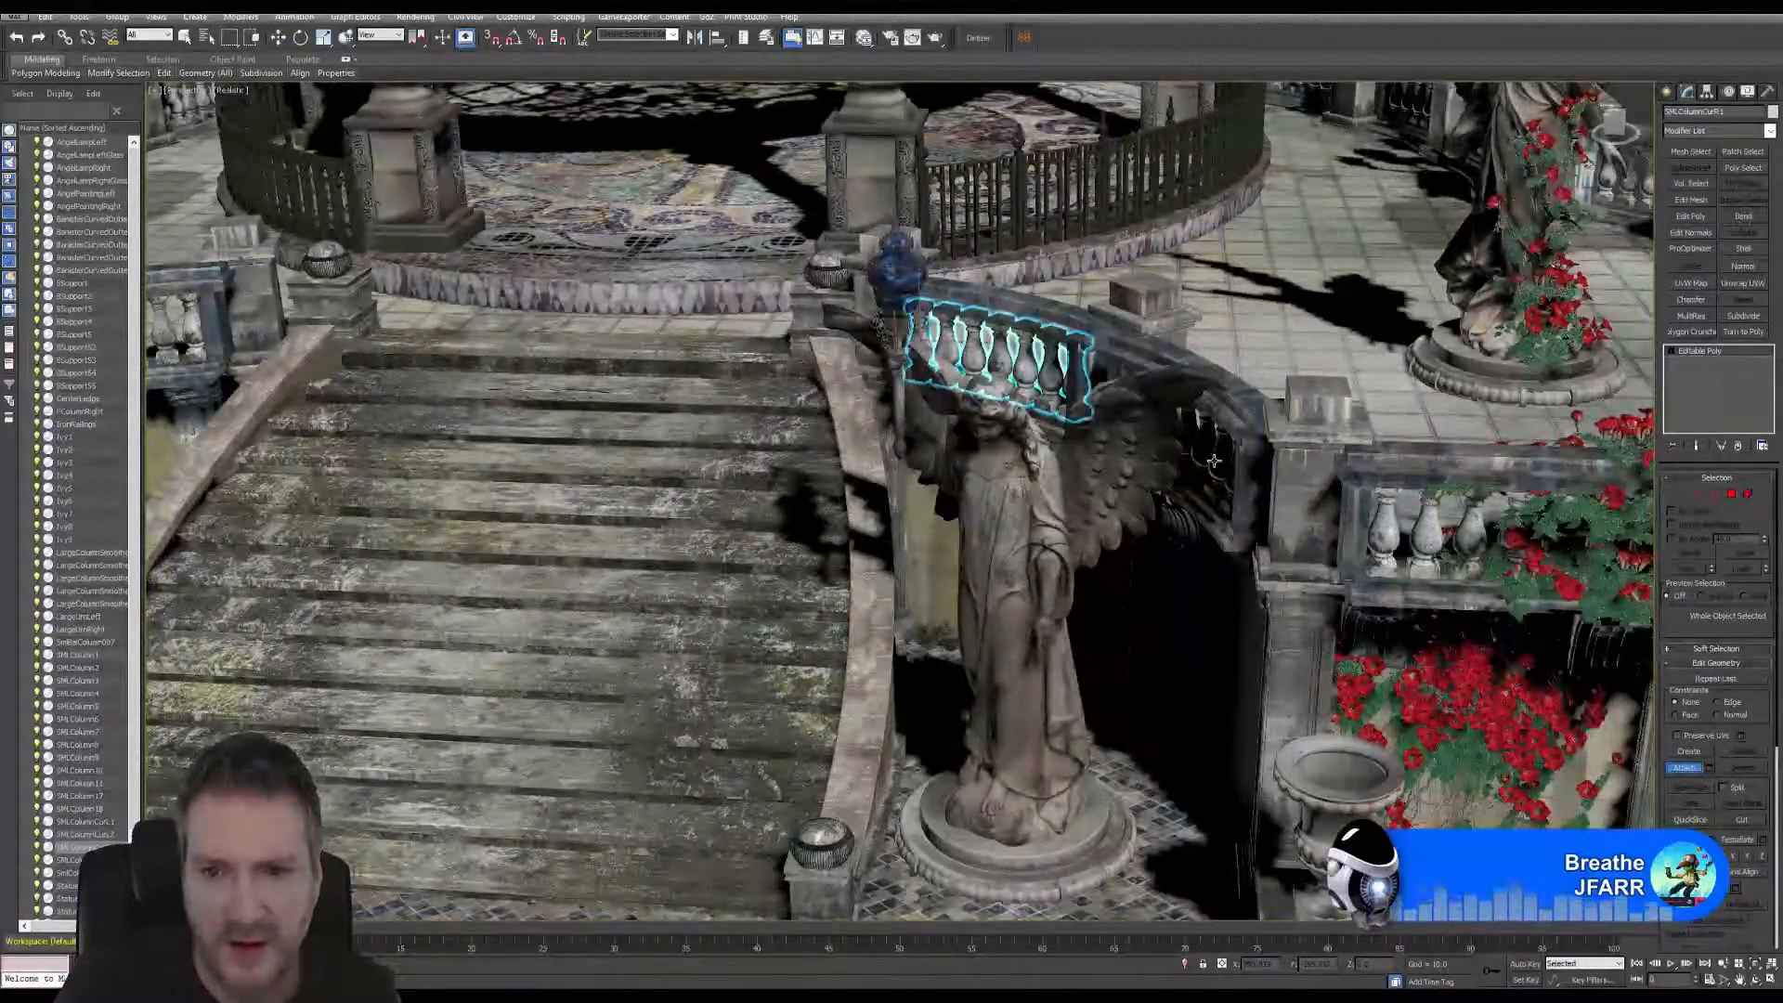
left_click(1031, 449)
left_click(975, 477)
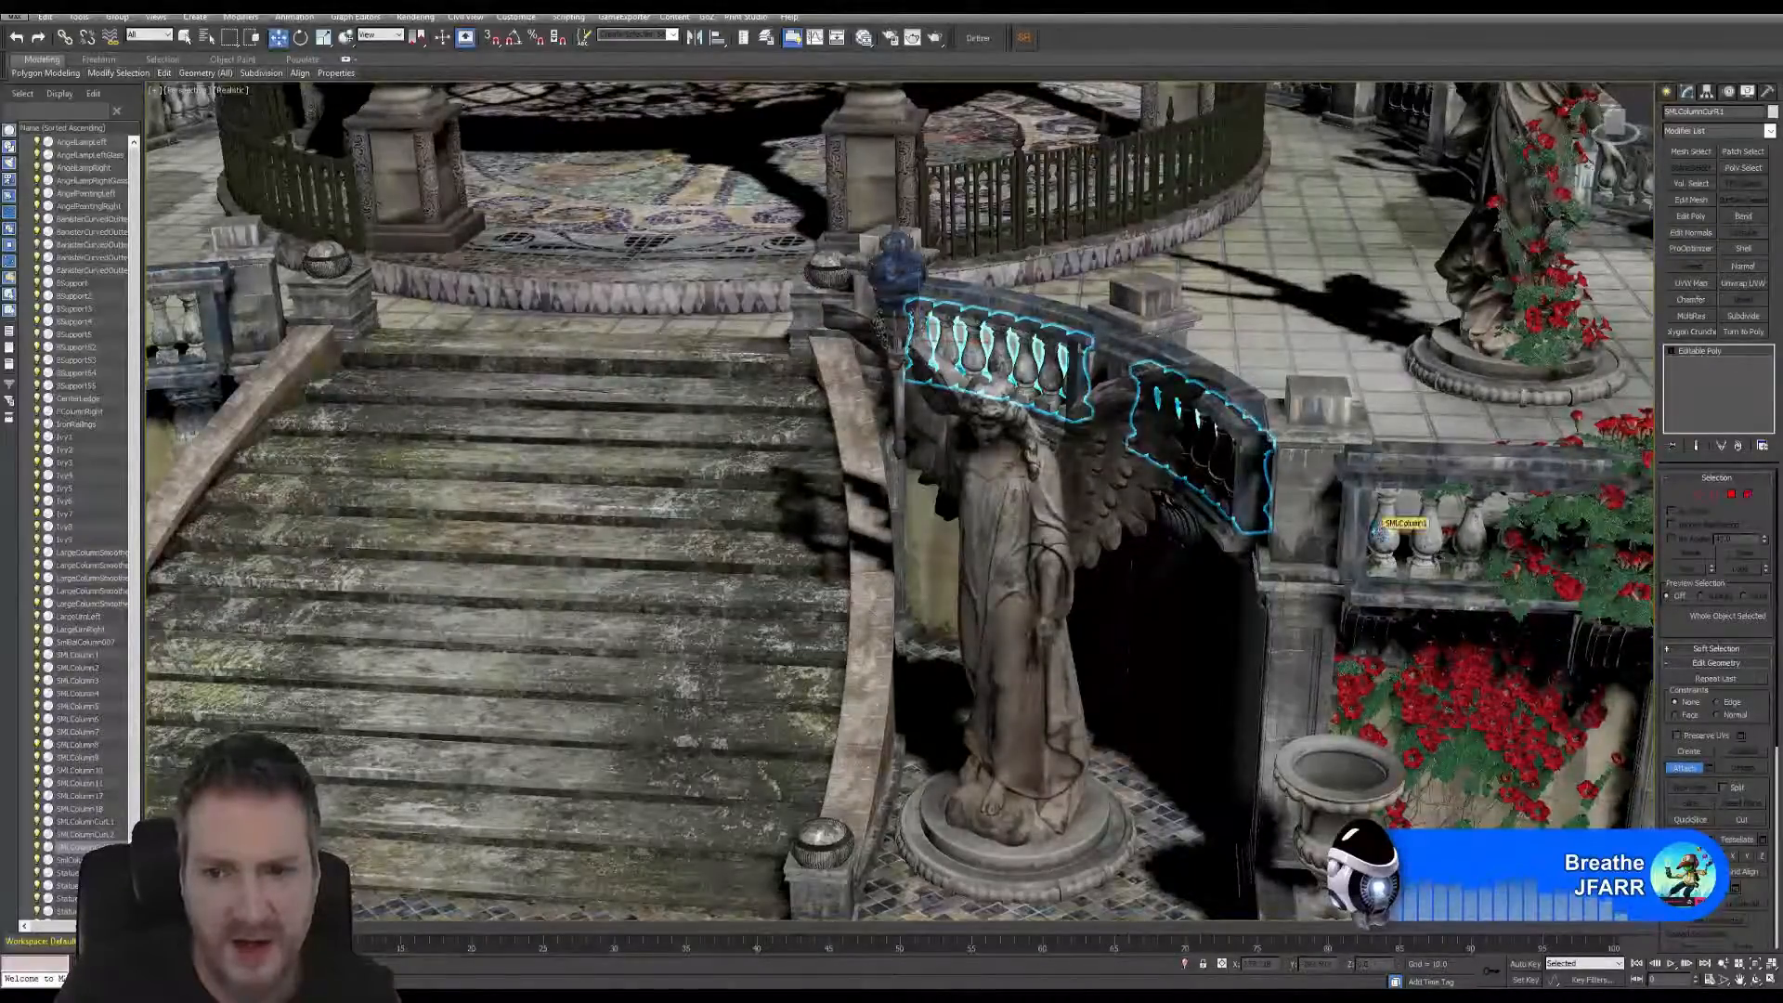
left_click(1022, 499)
left_click(983, 475)
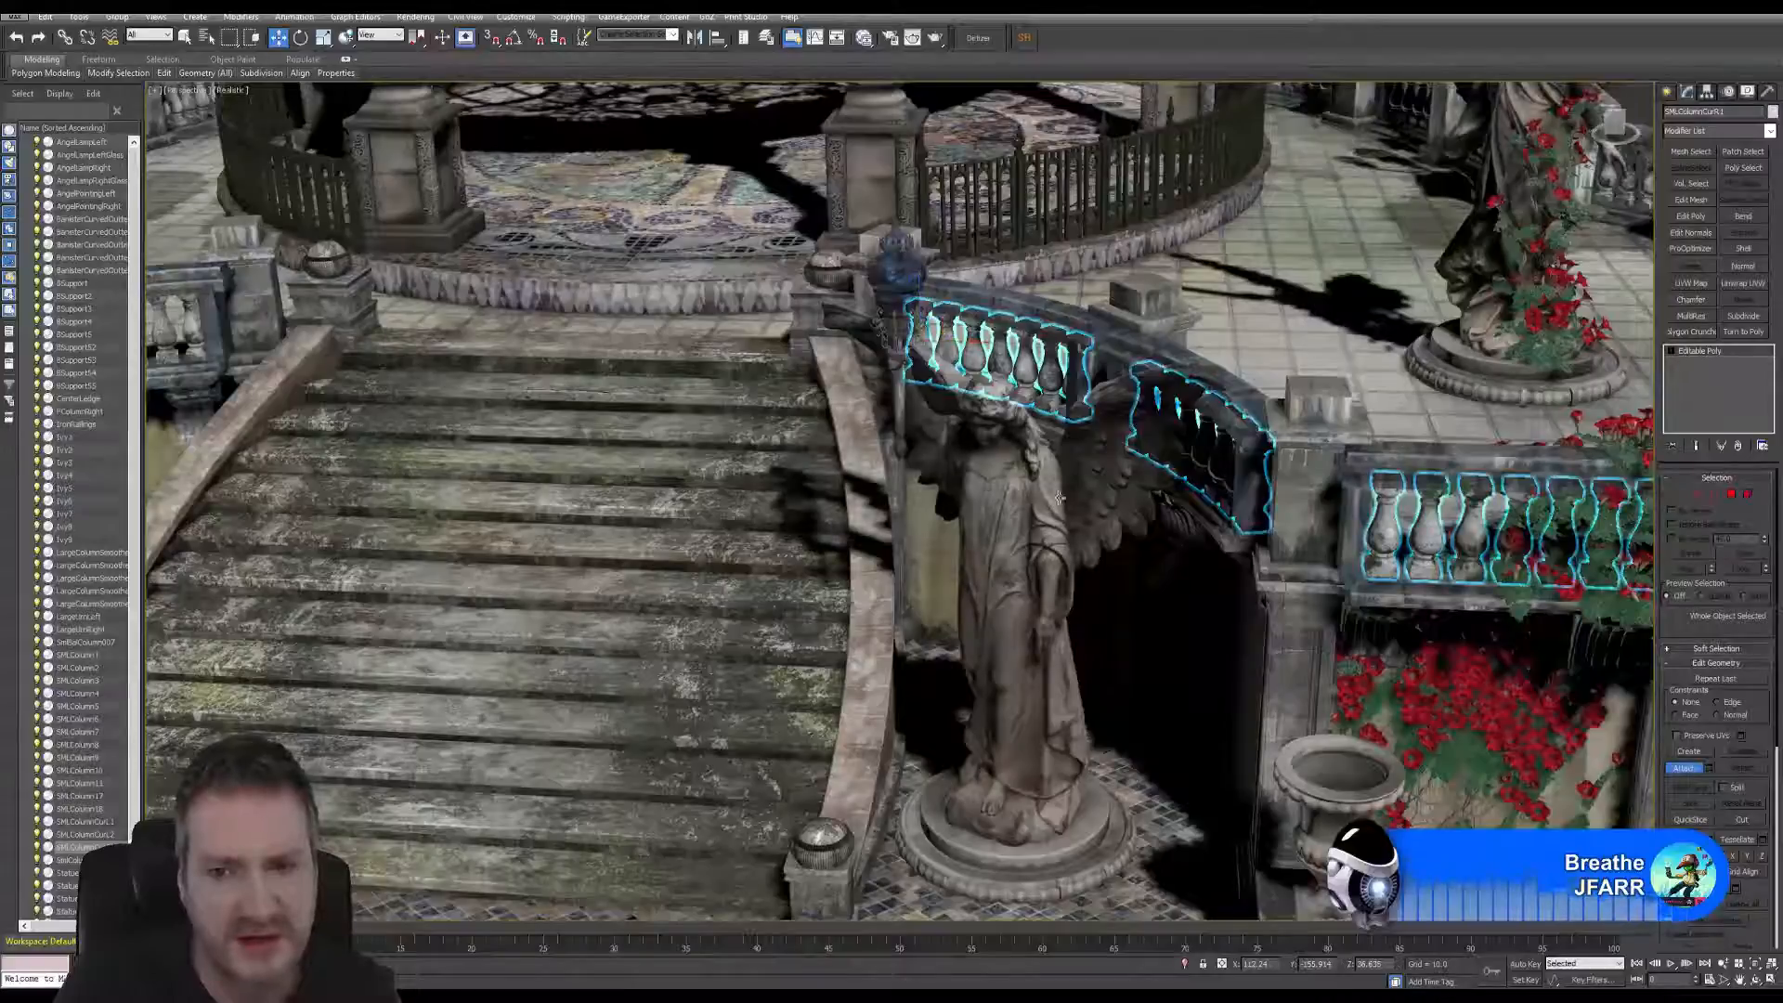
- Attach the baluster section just past the red climbing flowers to the combined baluster mesh, matching material IDs to material
middle_click_drag(983, 475, 864, 437, "alt")
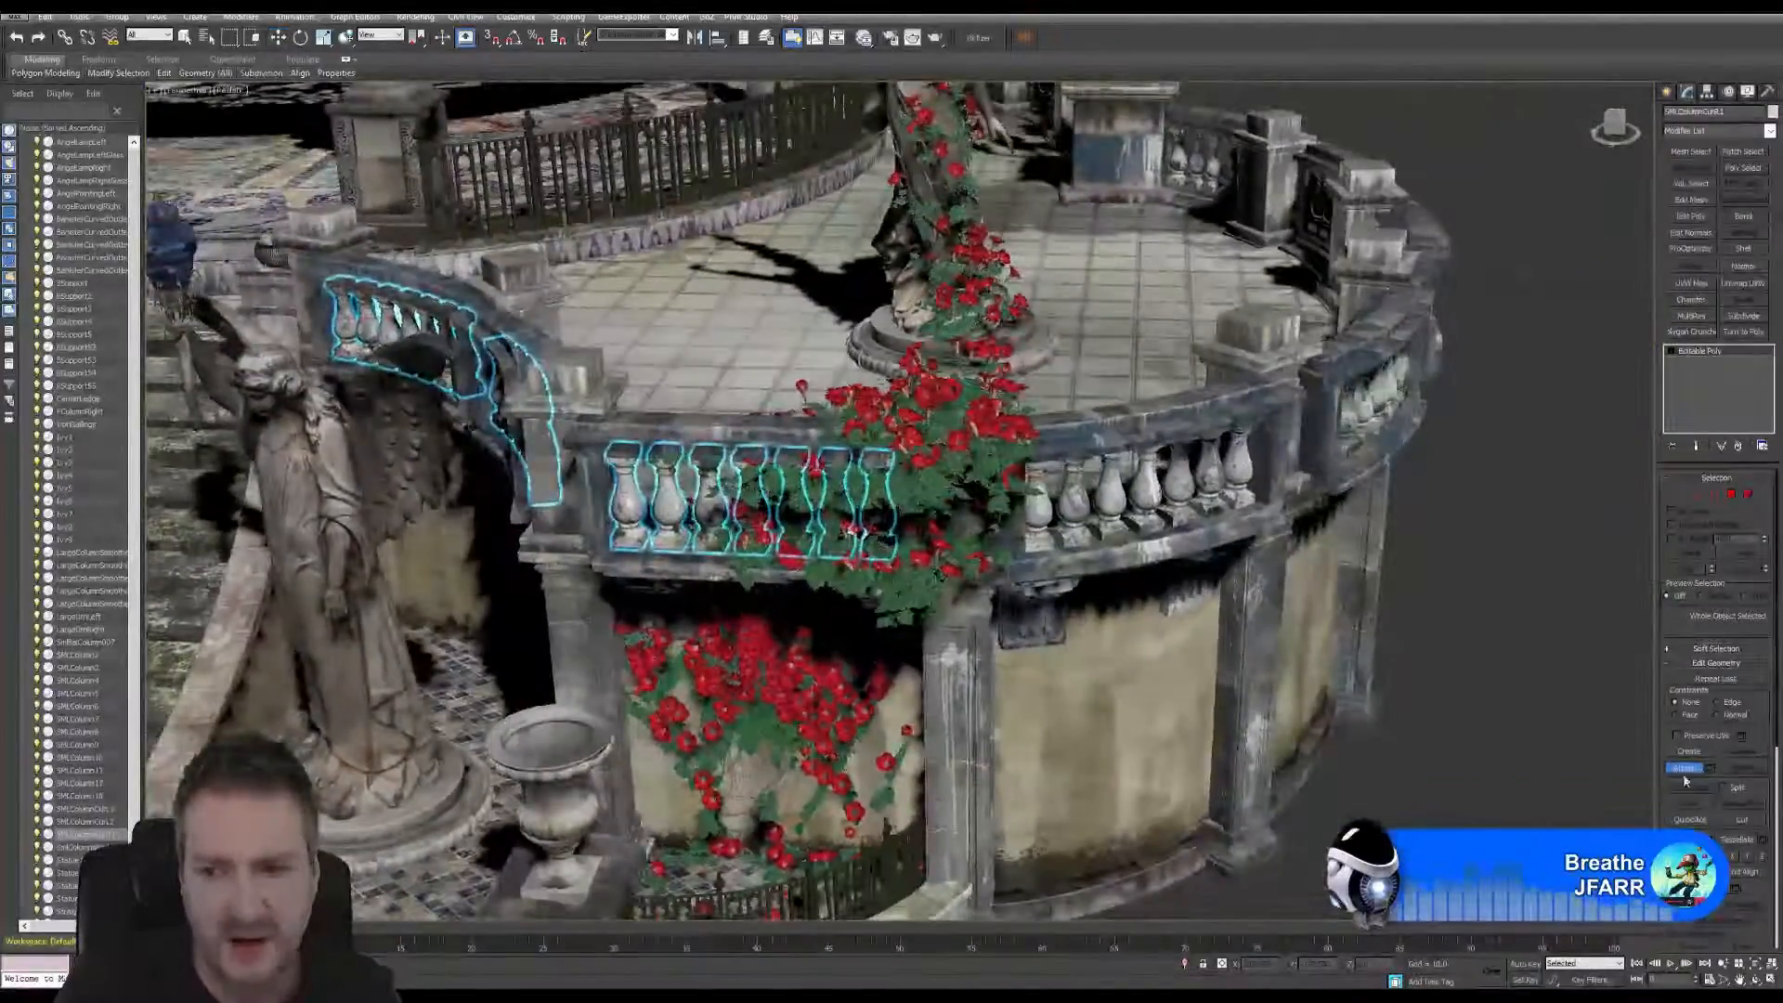
right_click(1212, 479)
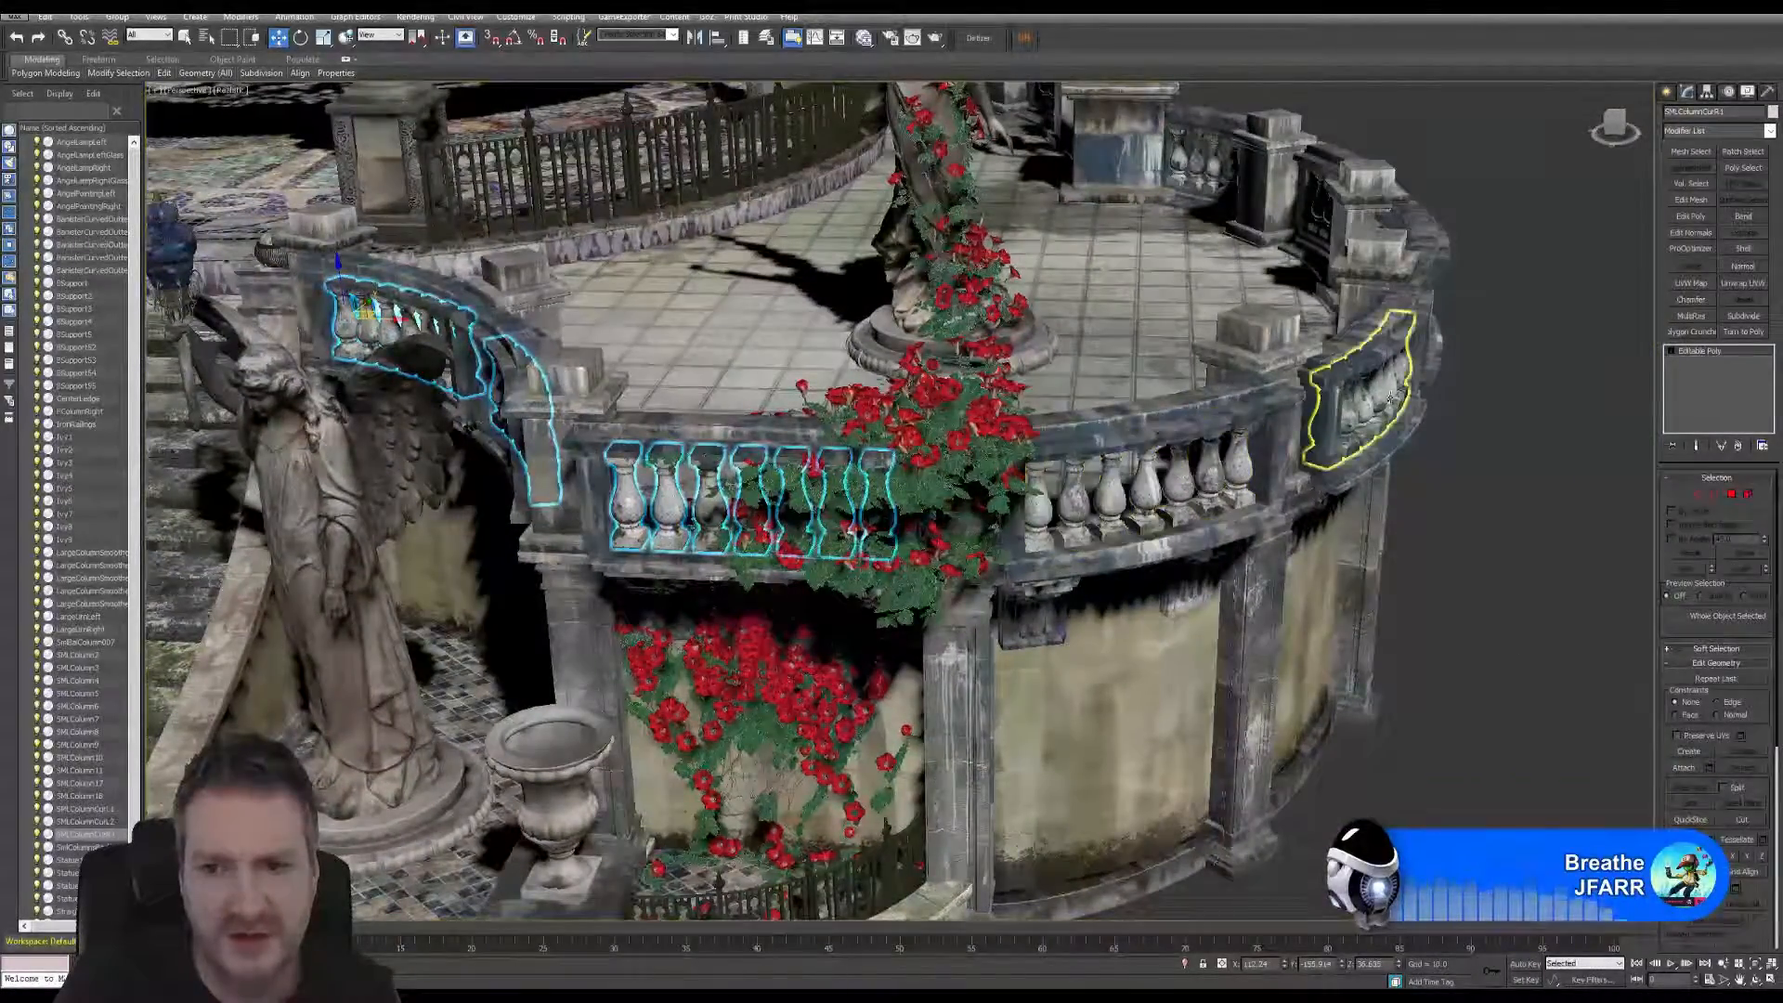
left_click(1756, 980)
left_click_drag(1050, 534, 789, 493)
scroll(1003, 502, "down", 5)
scroll(774, 475, "up", 3)
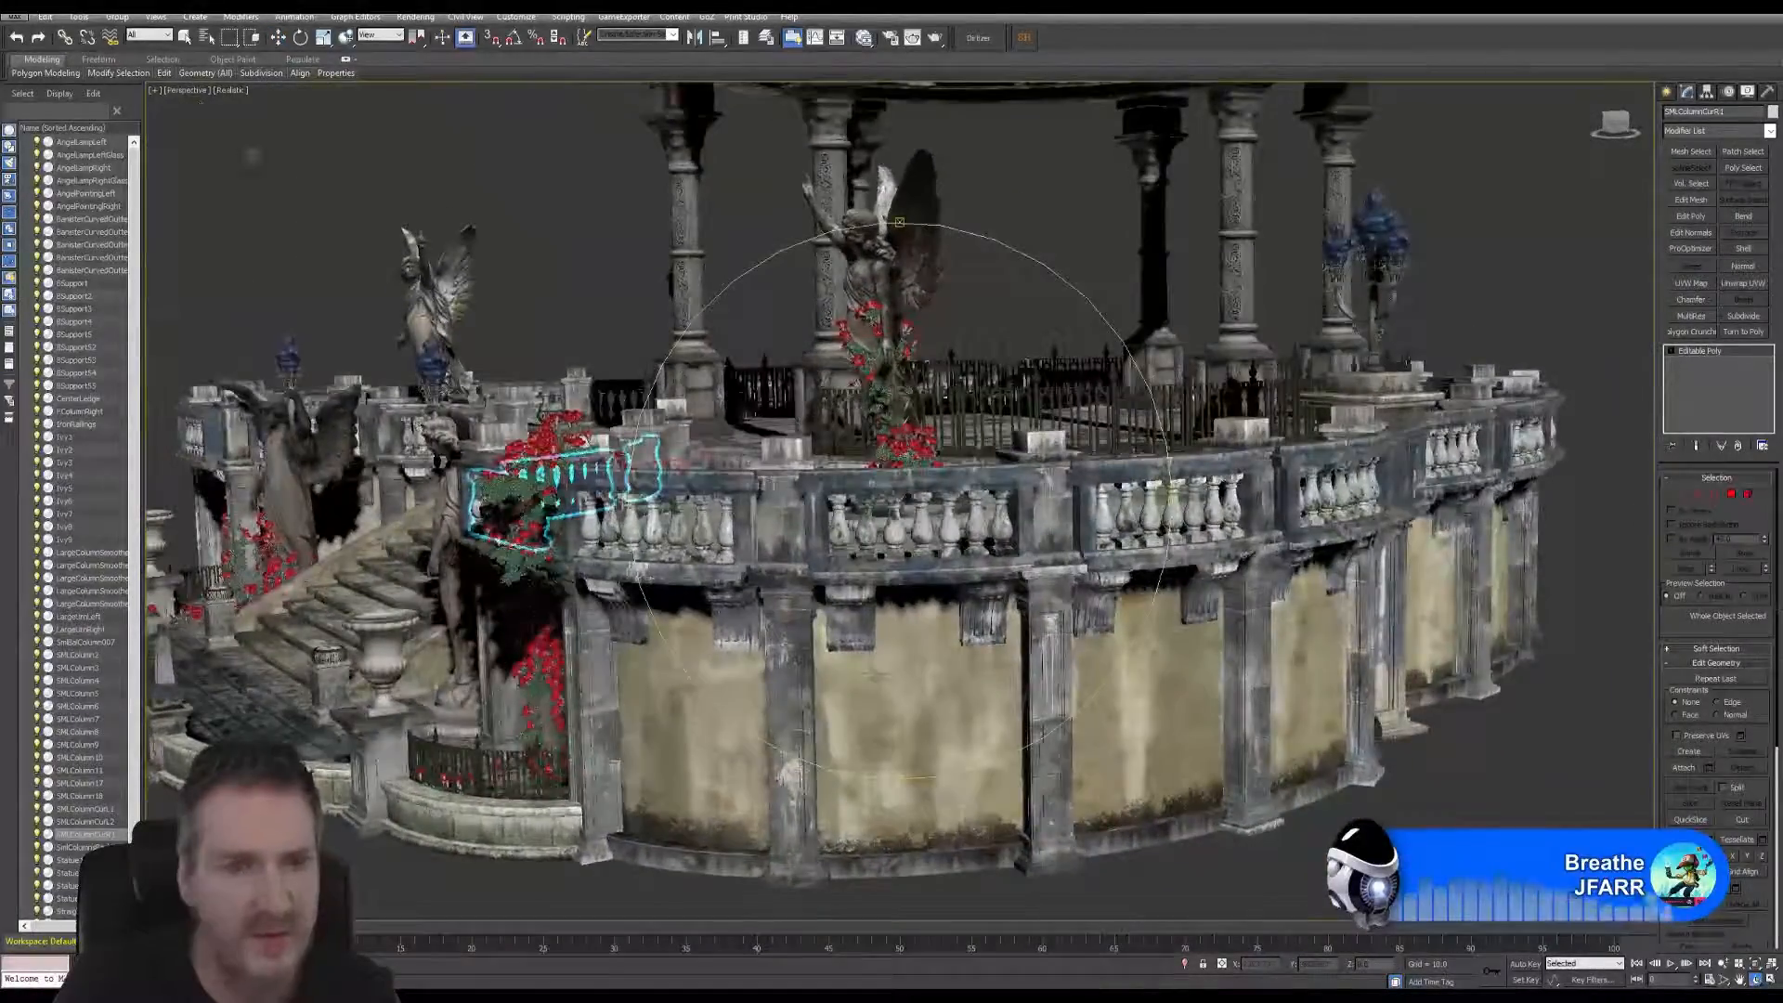
left_click(185, 37)
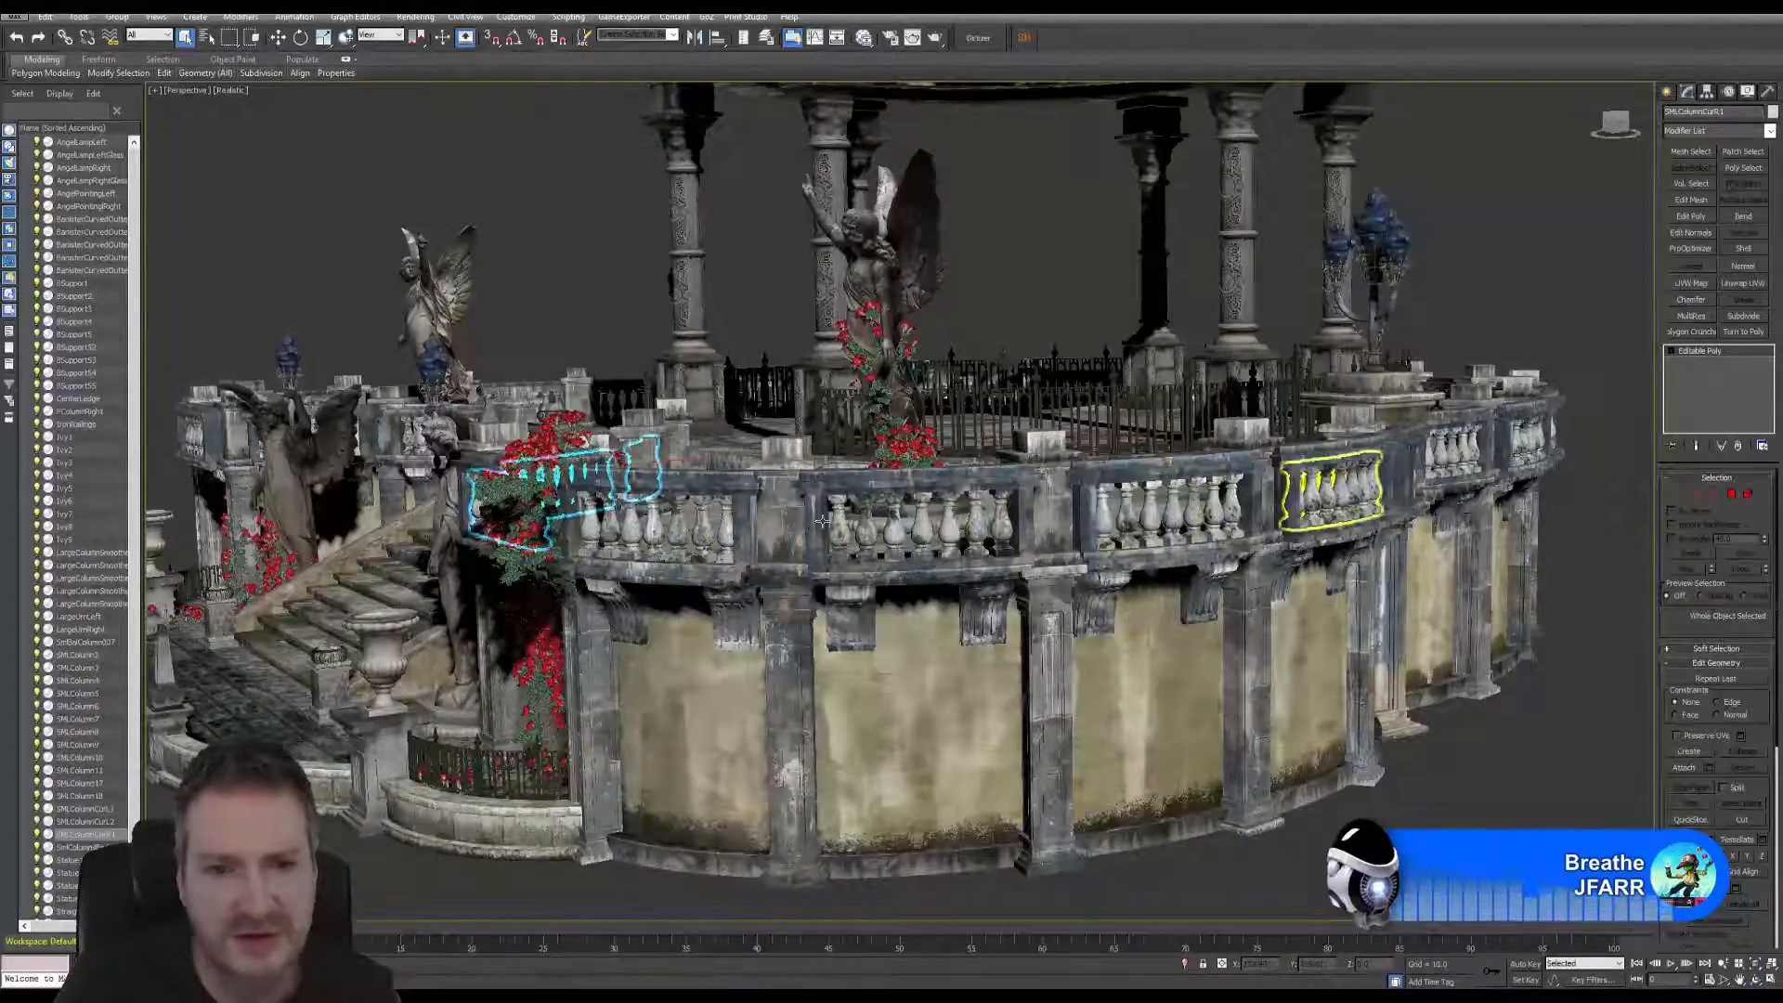
left_click(1685, 767)
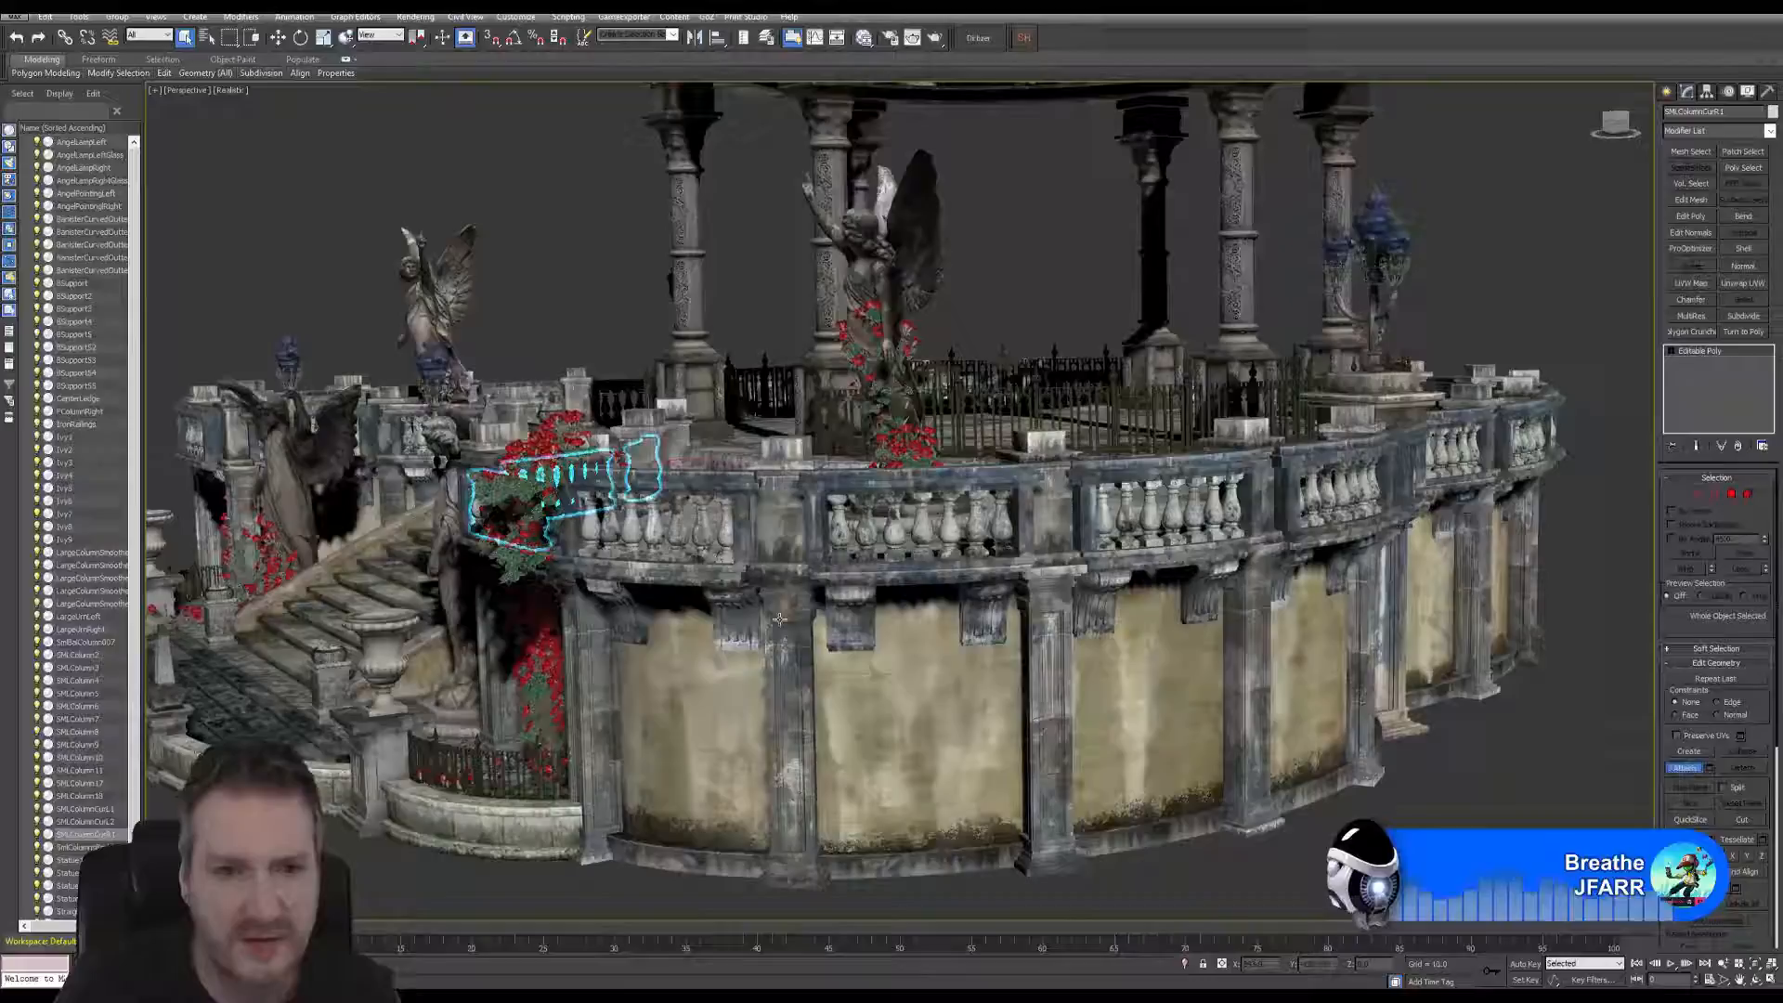
left_click(655, 536)
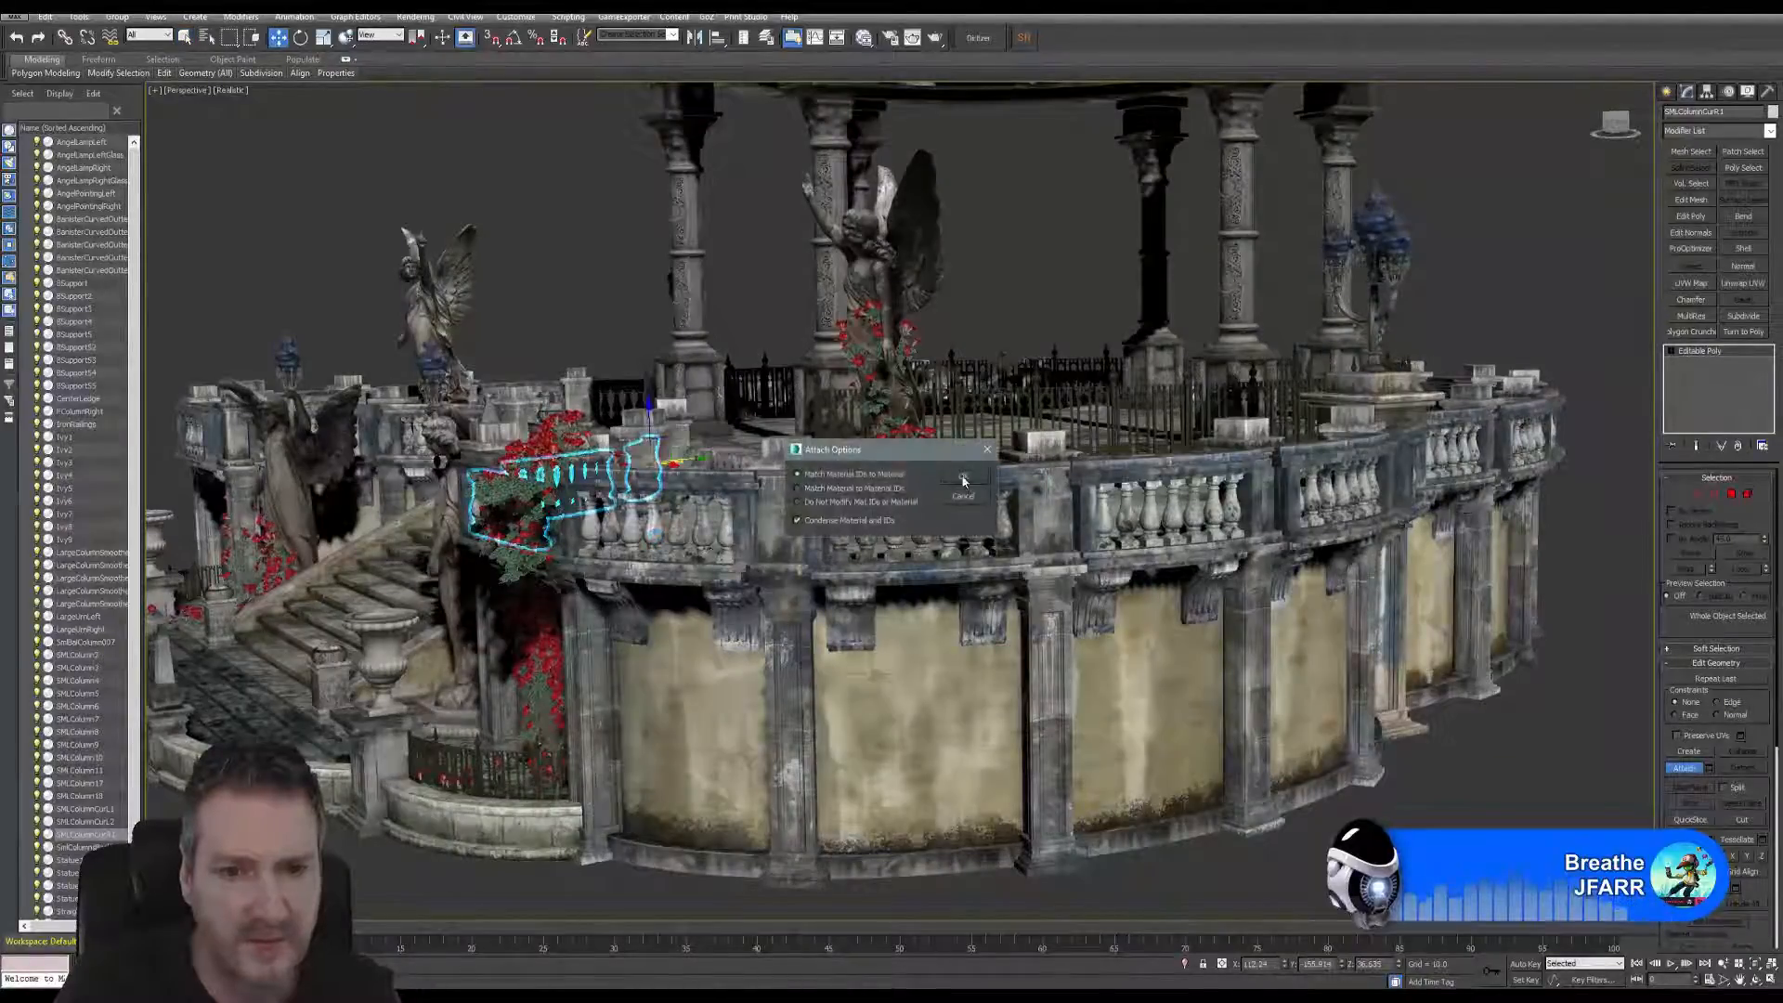
left_click(963, 481)
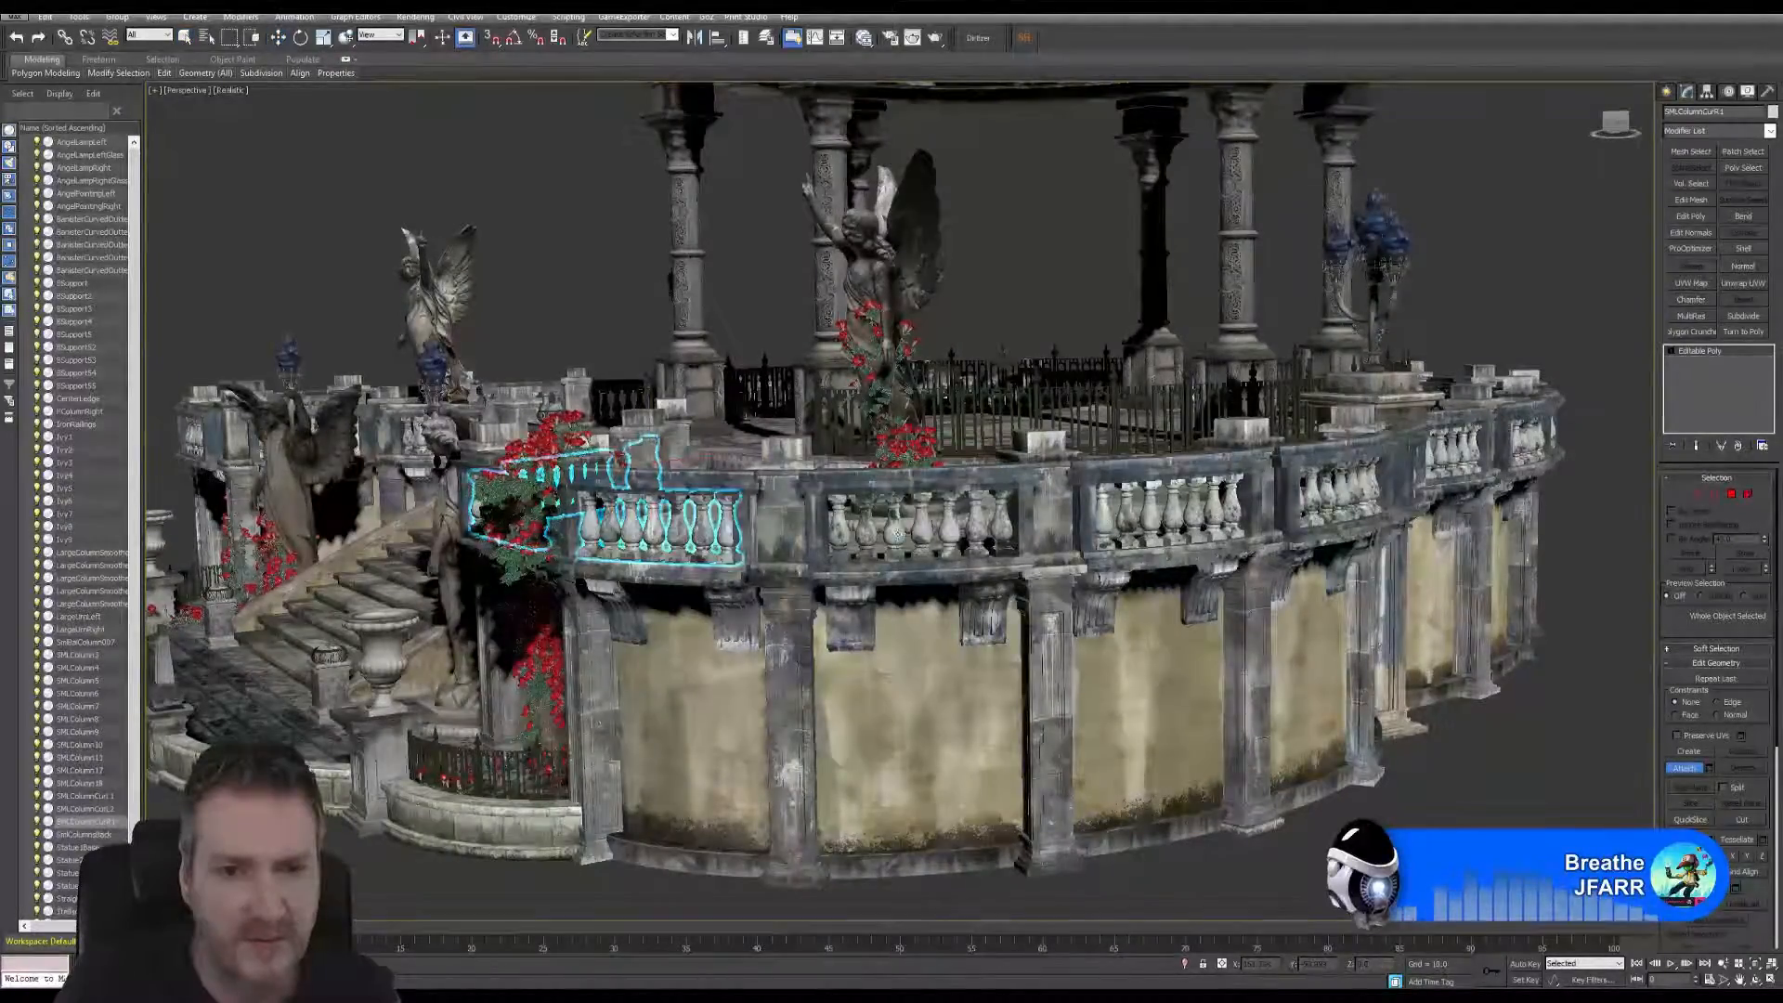
- Attach the next three baluster sections along the terrace's curved outer wall to the baluster mesh, matching material IDs to material, and end attaching
left_click(896, 531)
left_click(966, 478)
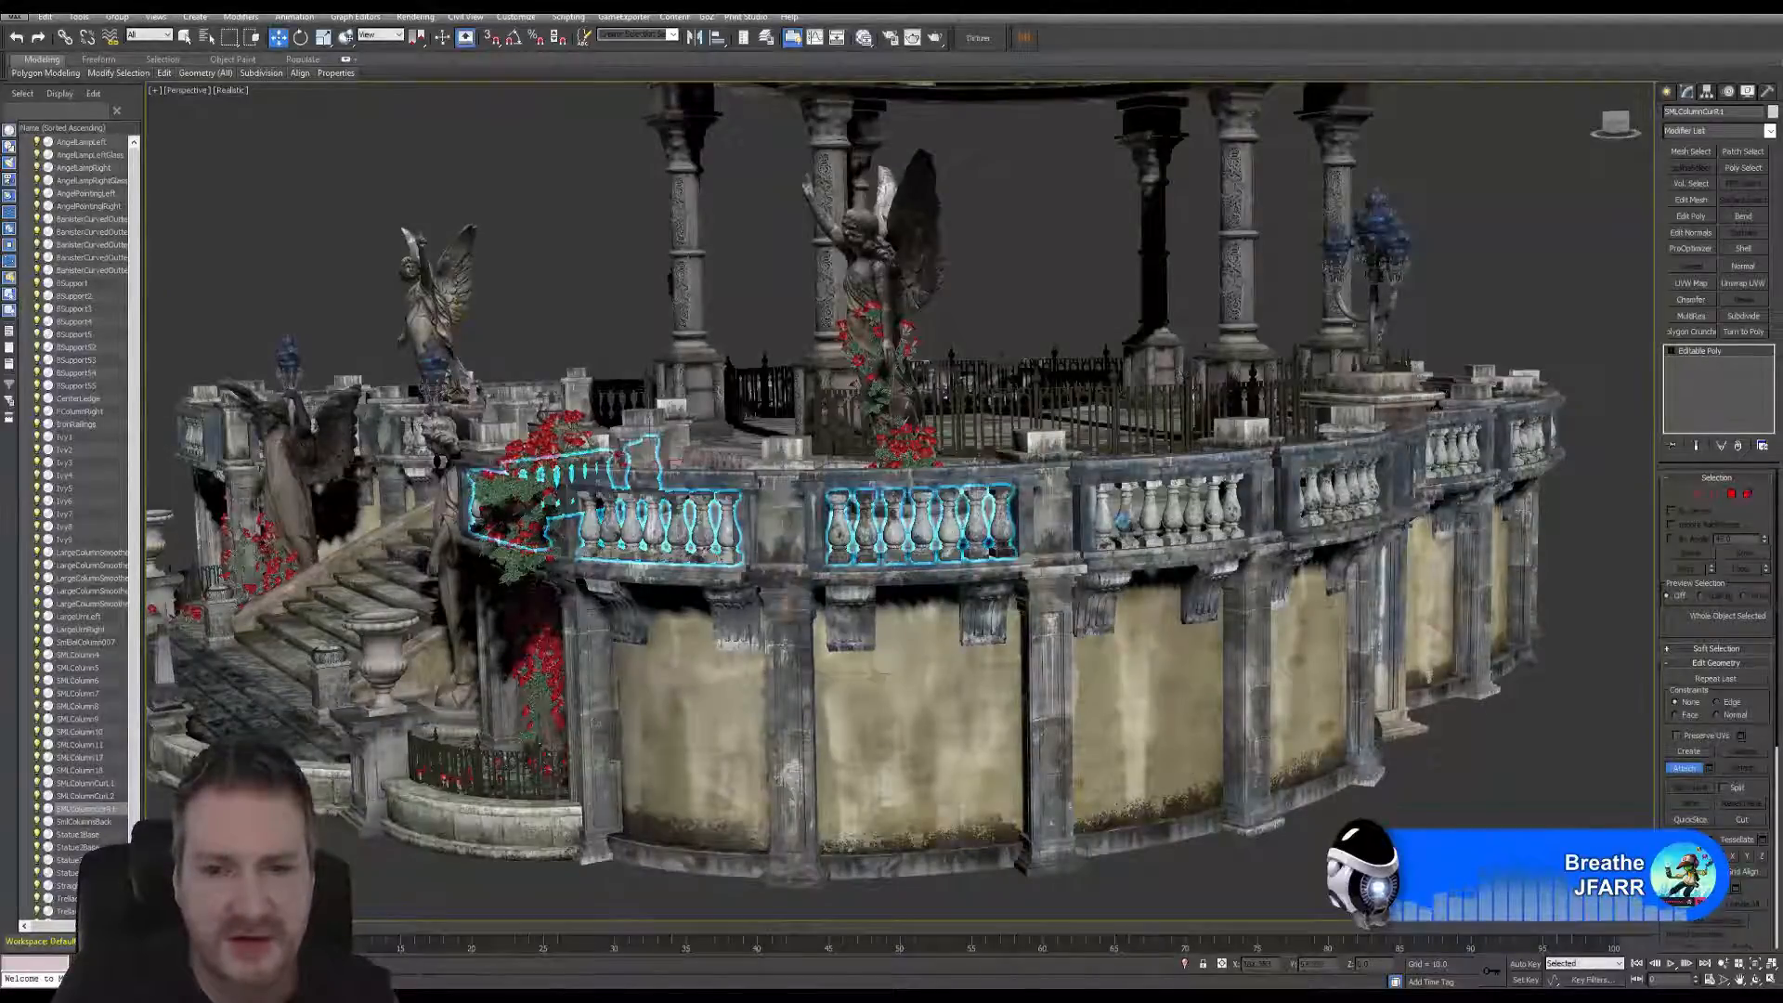
left_click(1242, 526)
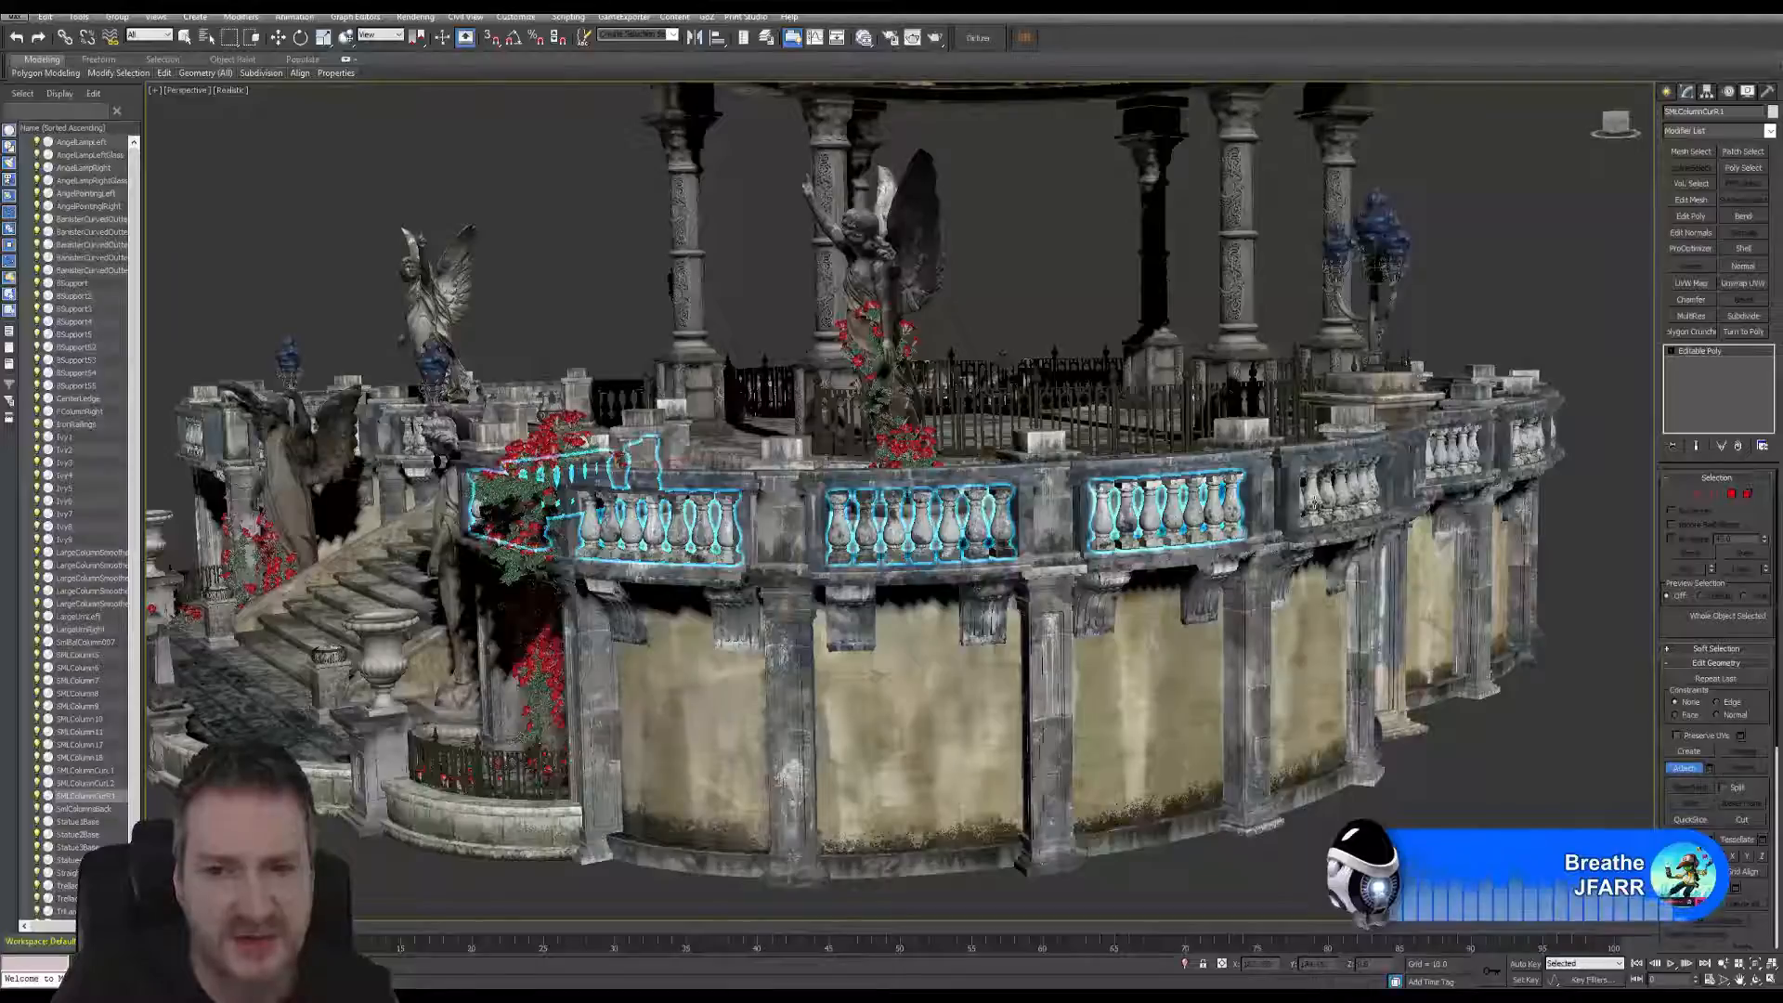
left_click(1032, 480)
left_click(963, 477)
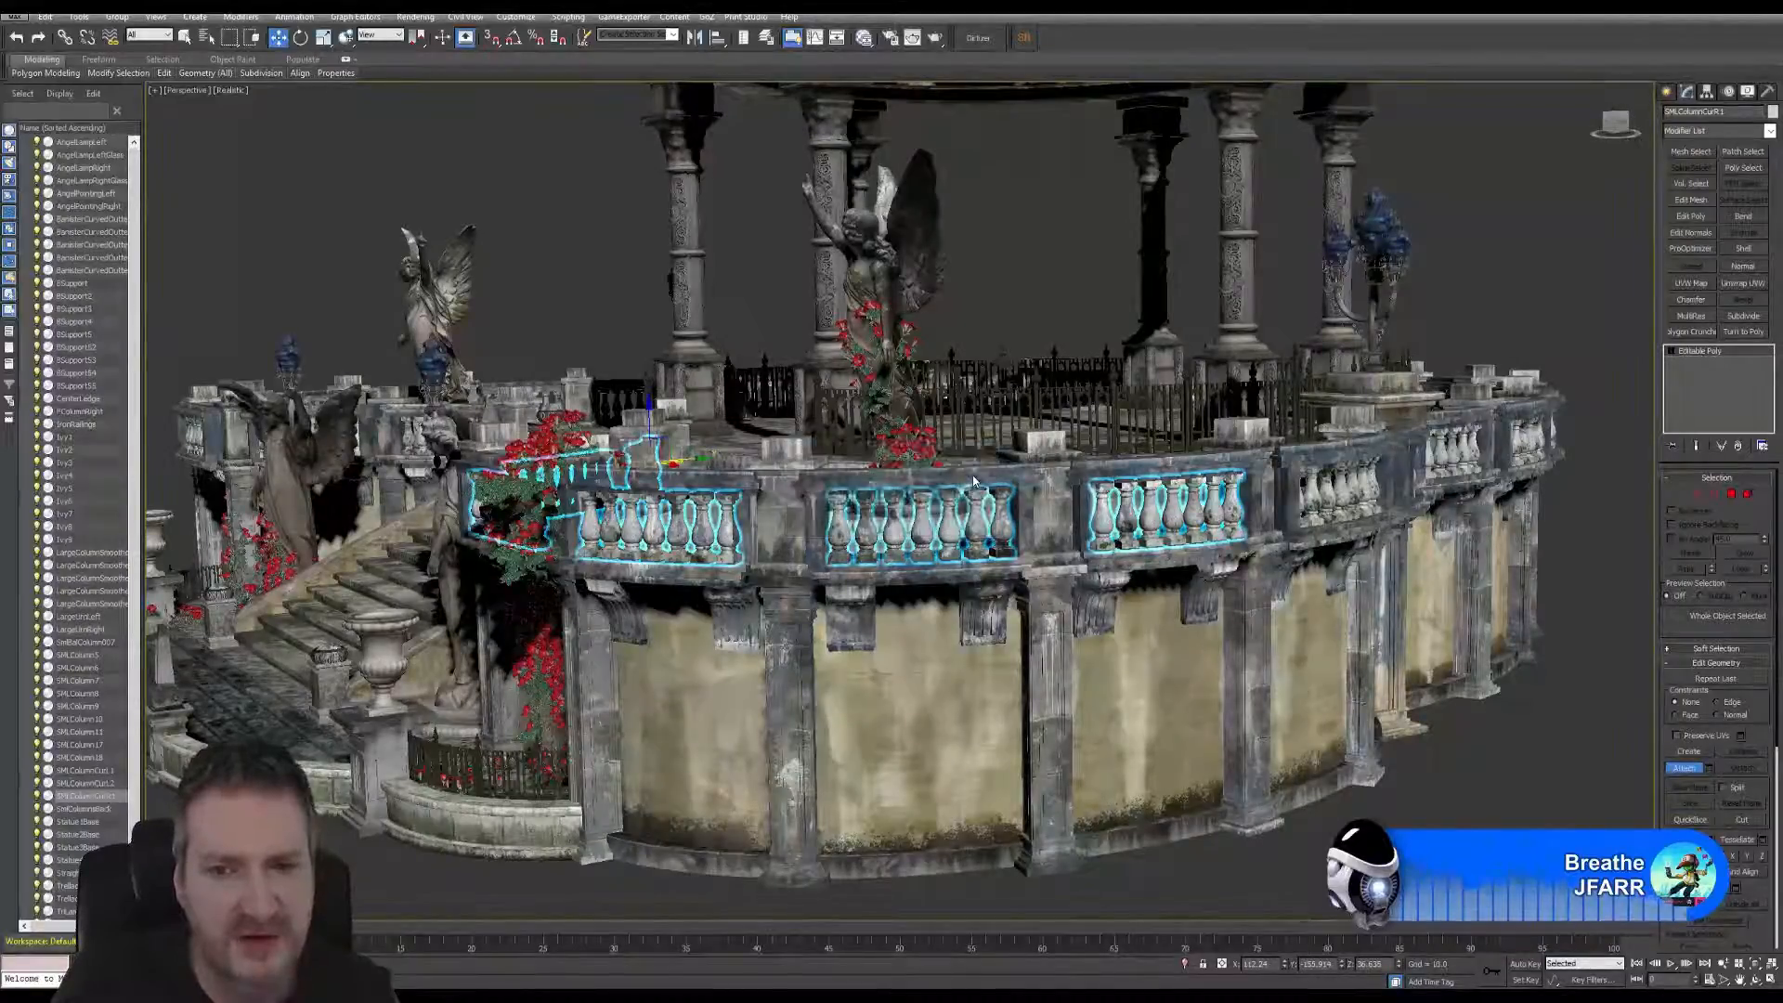
left_click(1333, 497)
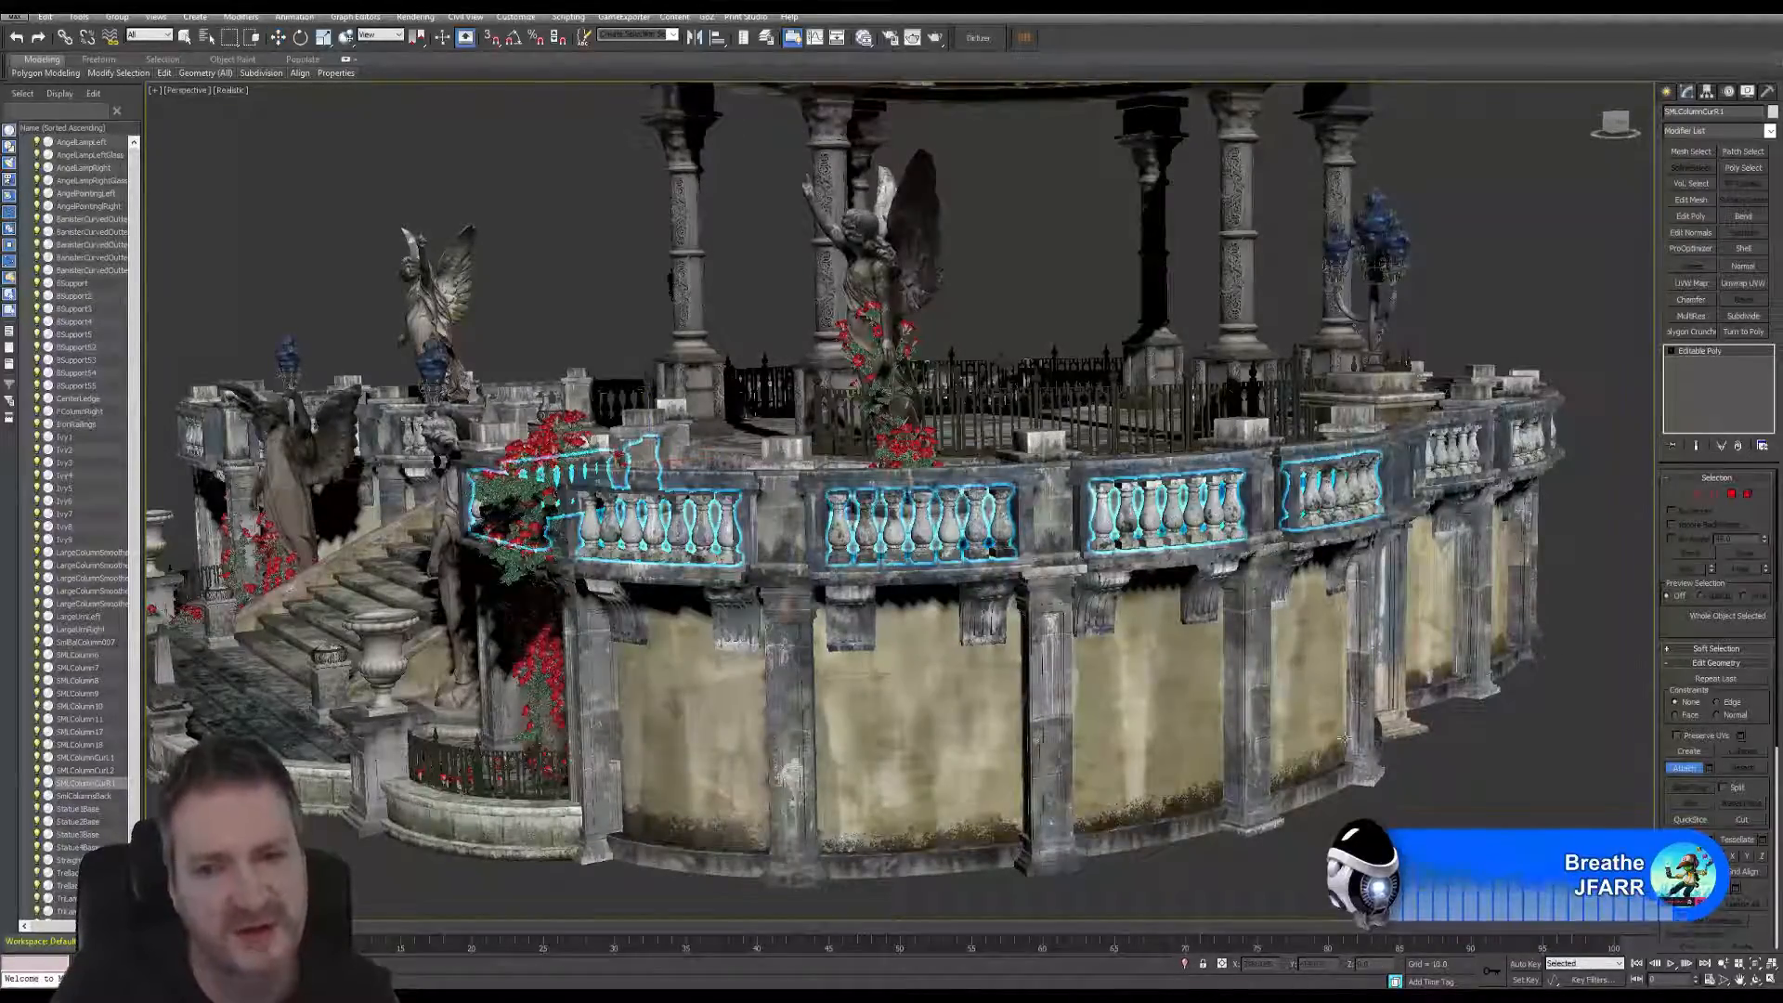
left_click(1683, 770)
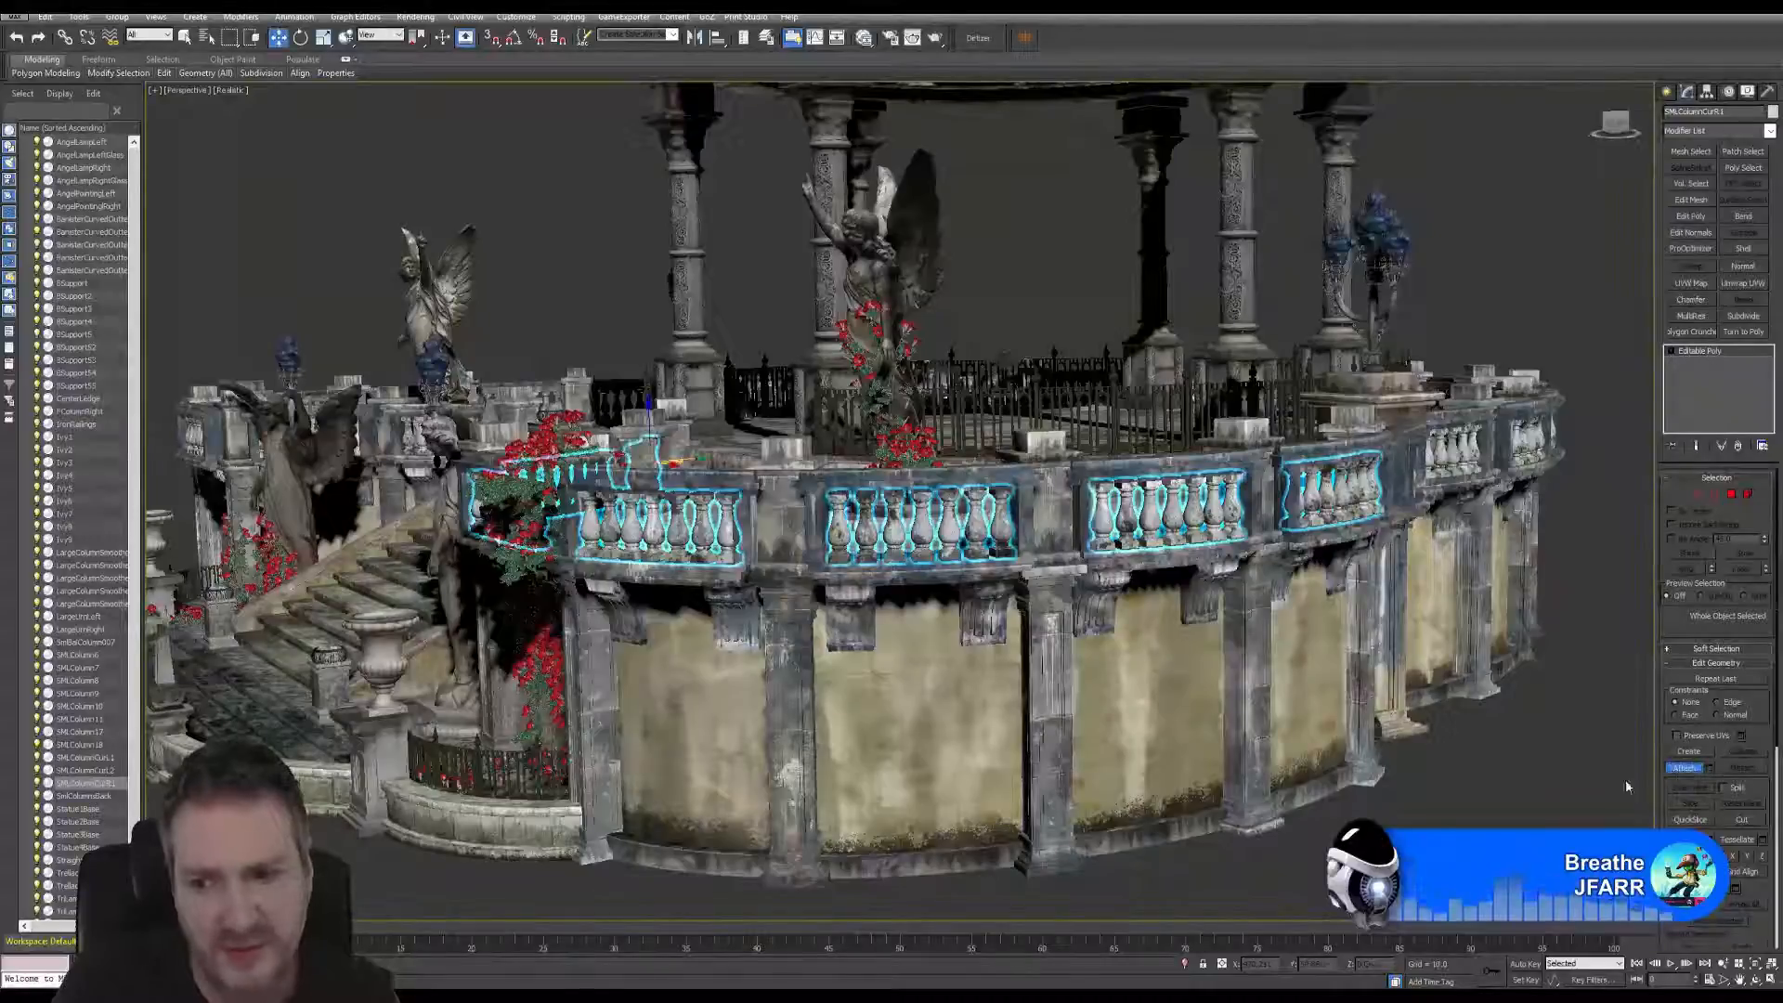
left_click(1755, 980)
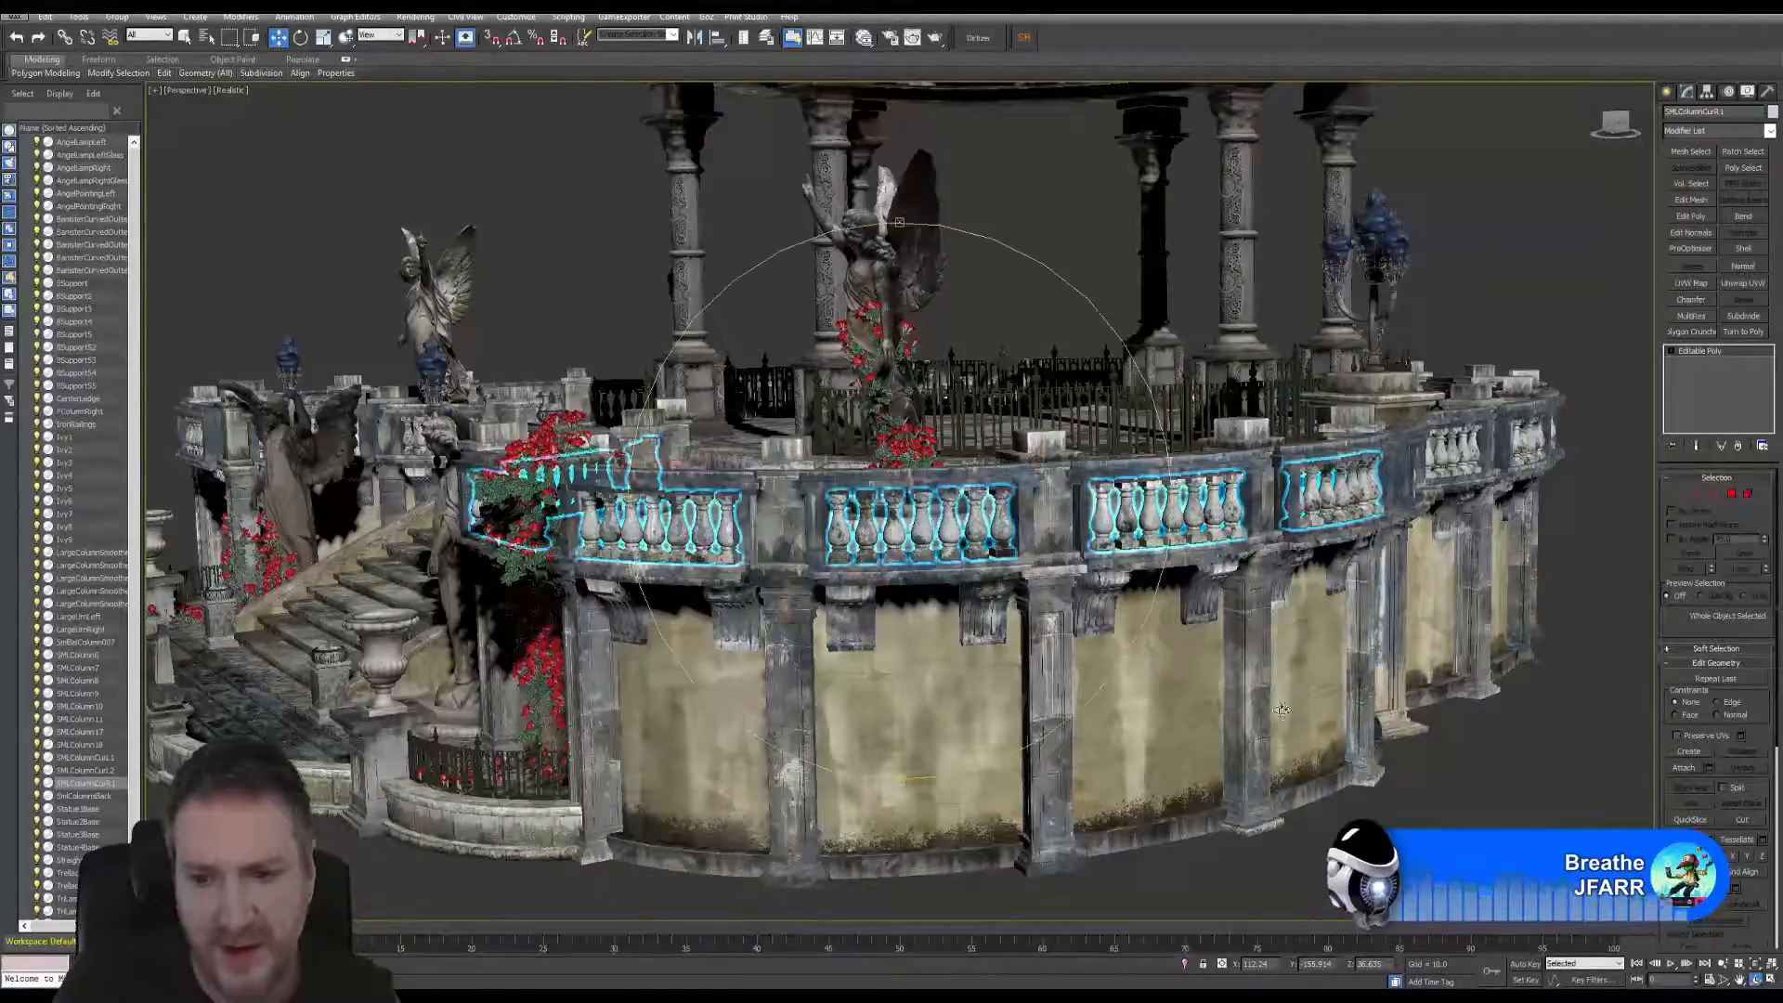
- Attach the baluster section just before the lamp-post pedestal on the terrace's outer wall to the combined baluster mesh, matching material IDs to material
left_click_drag(966, 492, 613, 557)
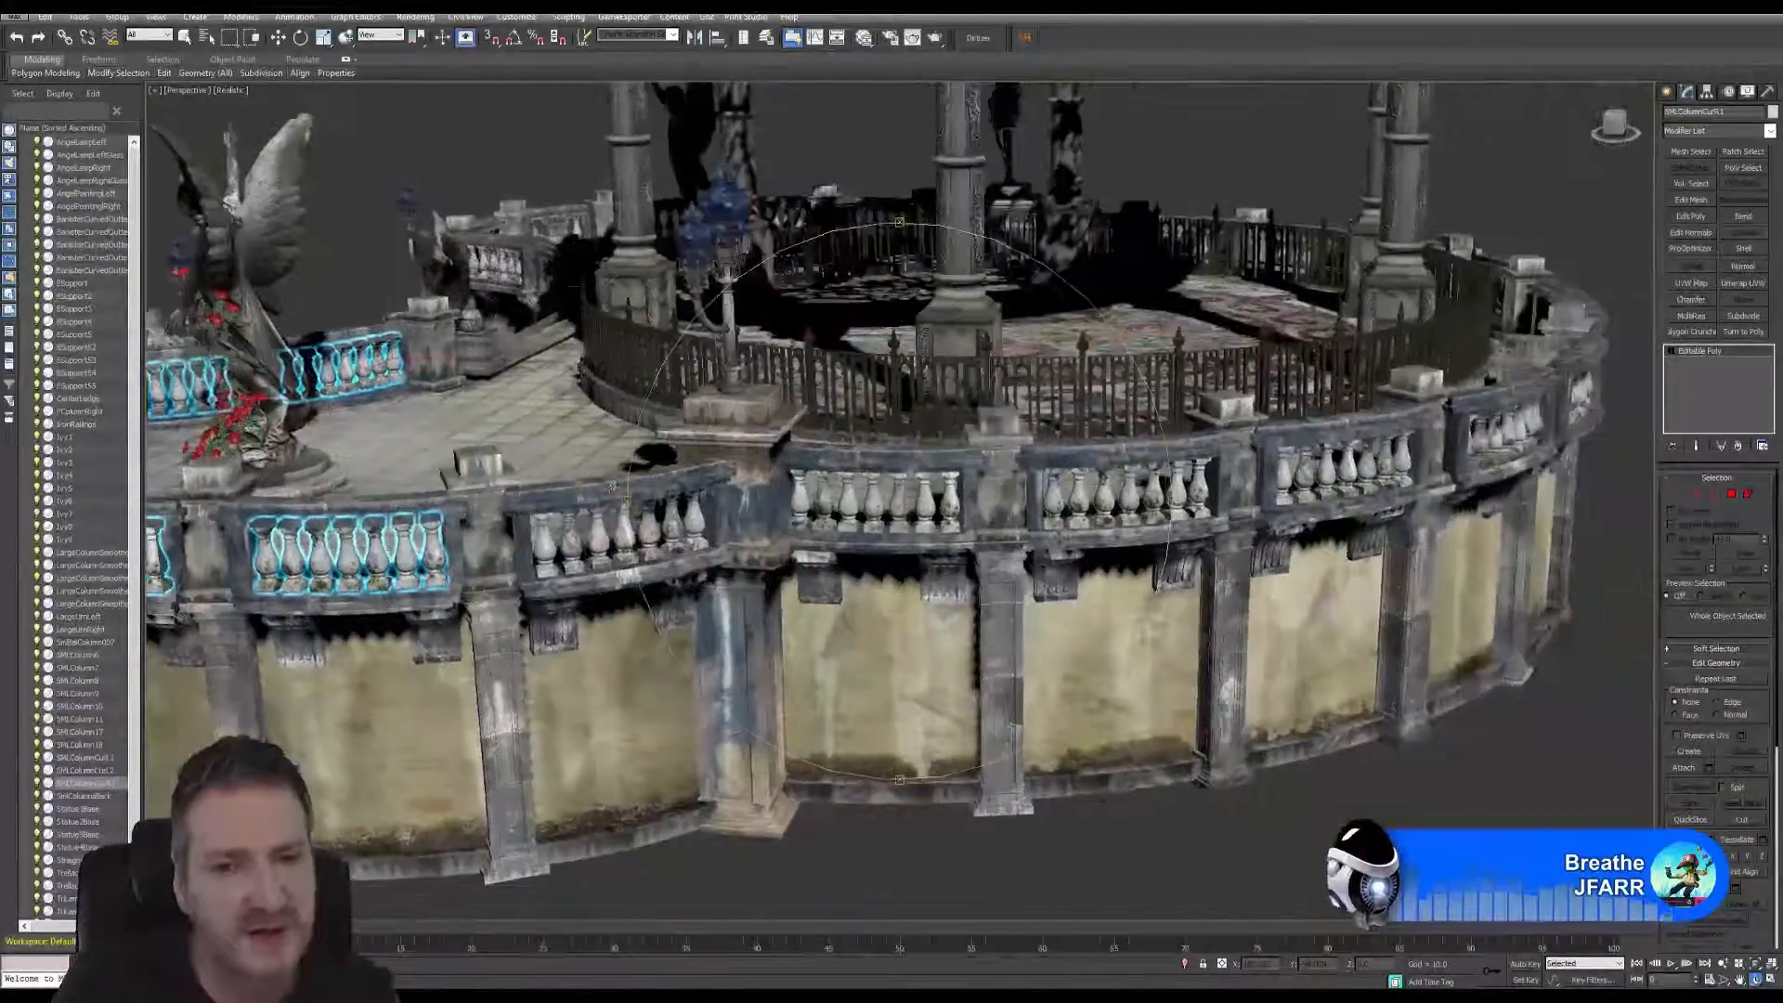
left_click(185, 37)
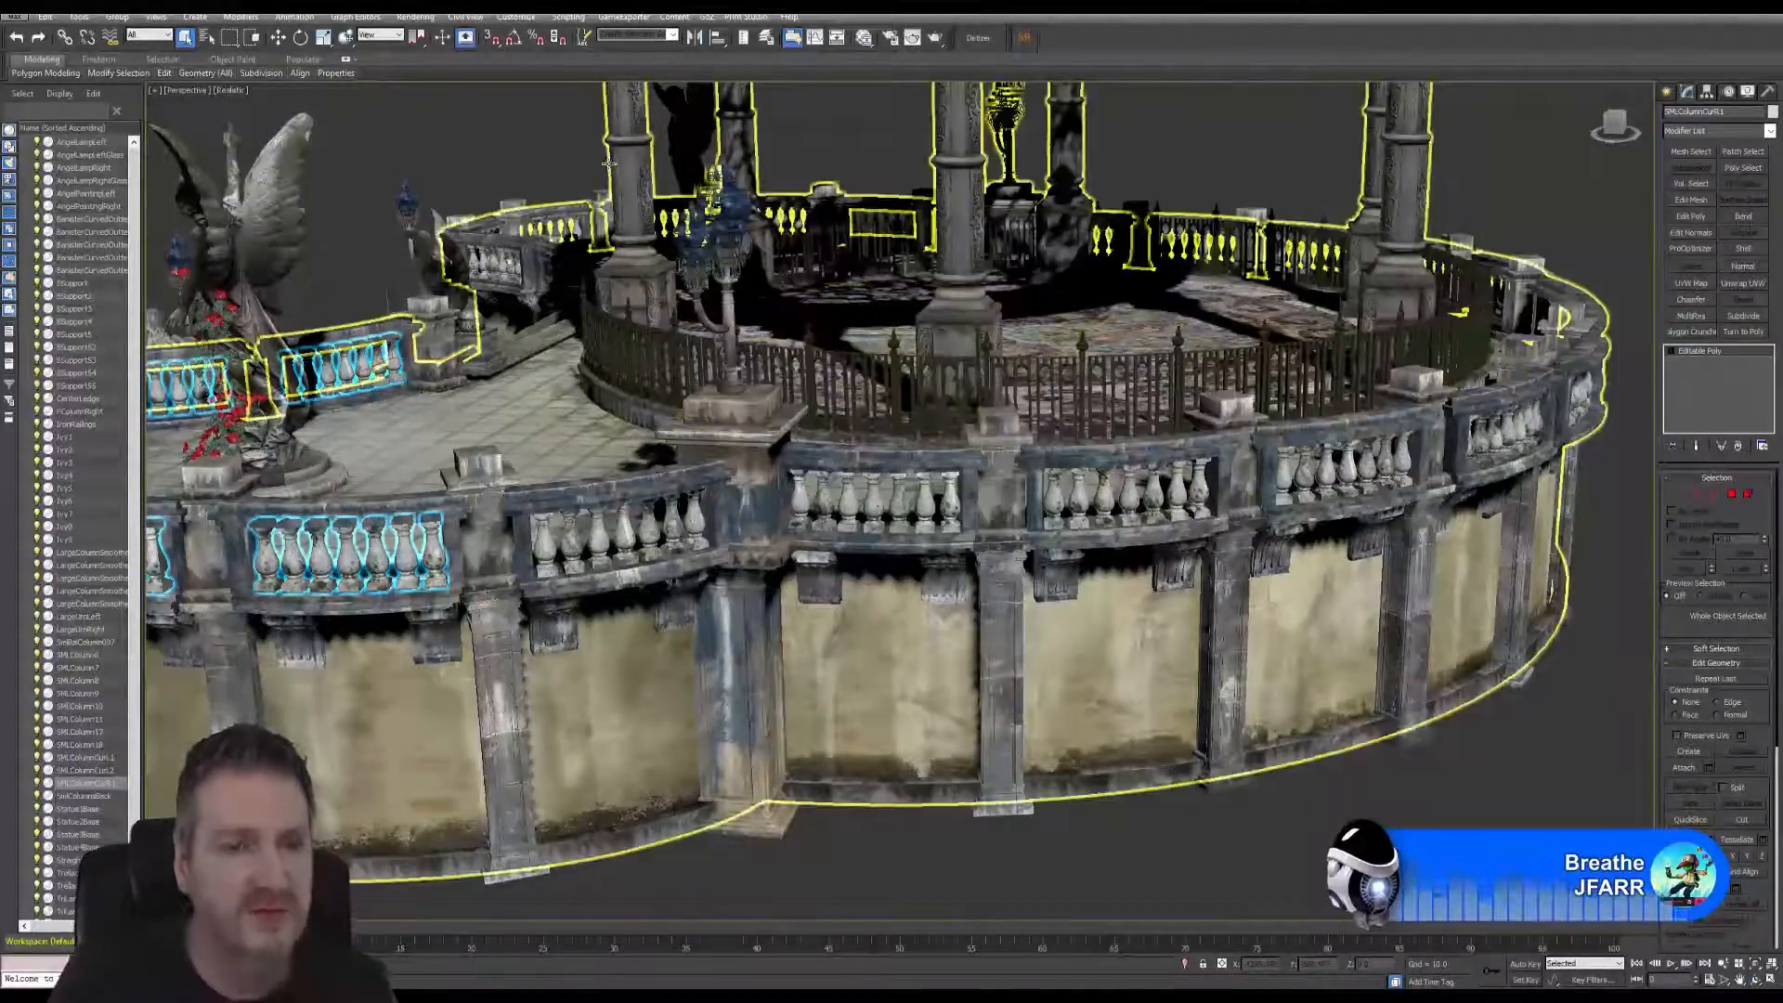
scroll(609, 163, "down", 3)
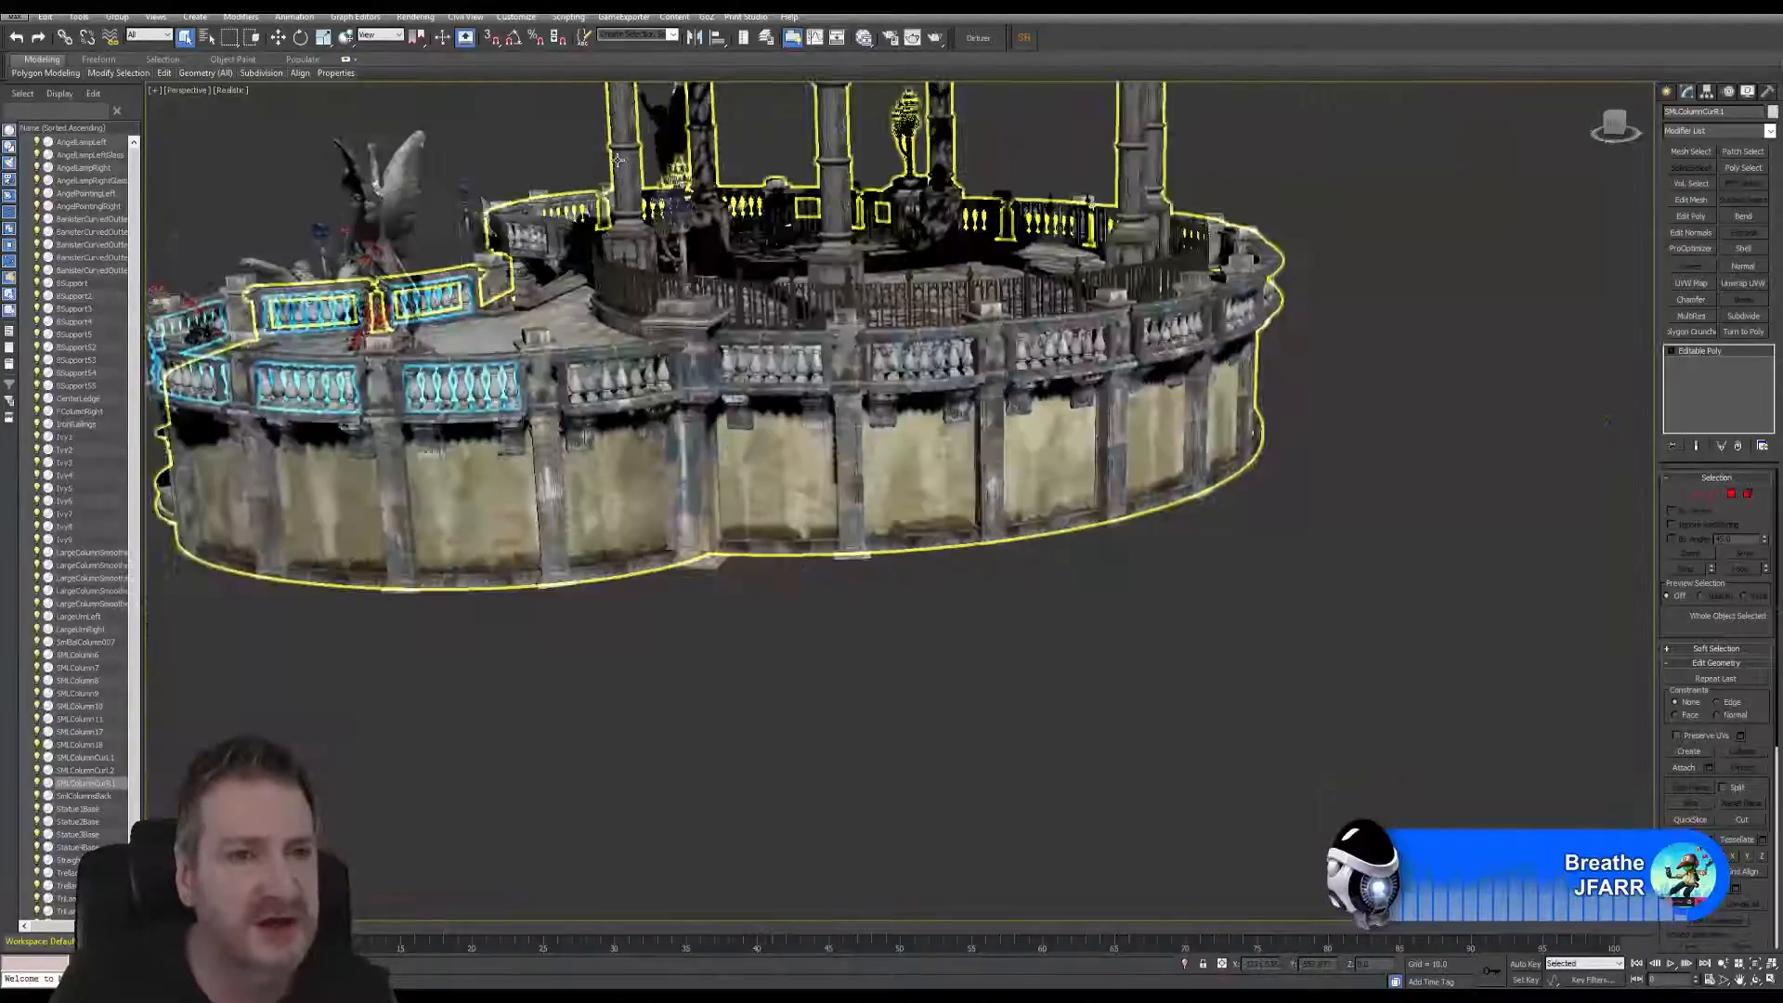
middle_click_drag(618, 159, 706, 340, "alt")
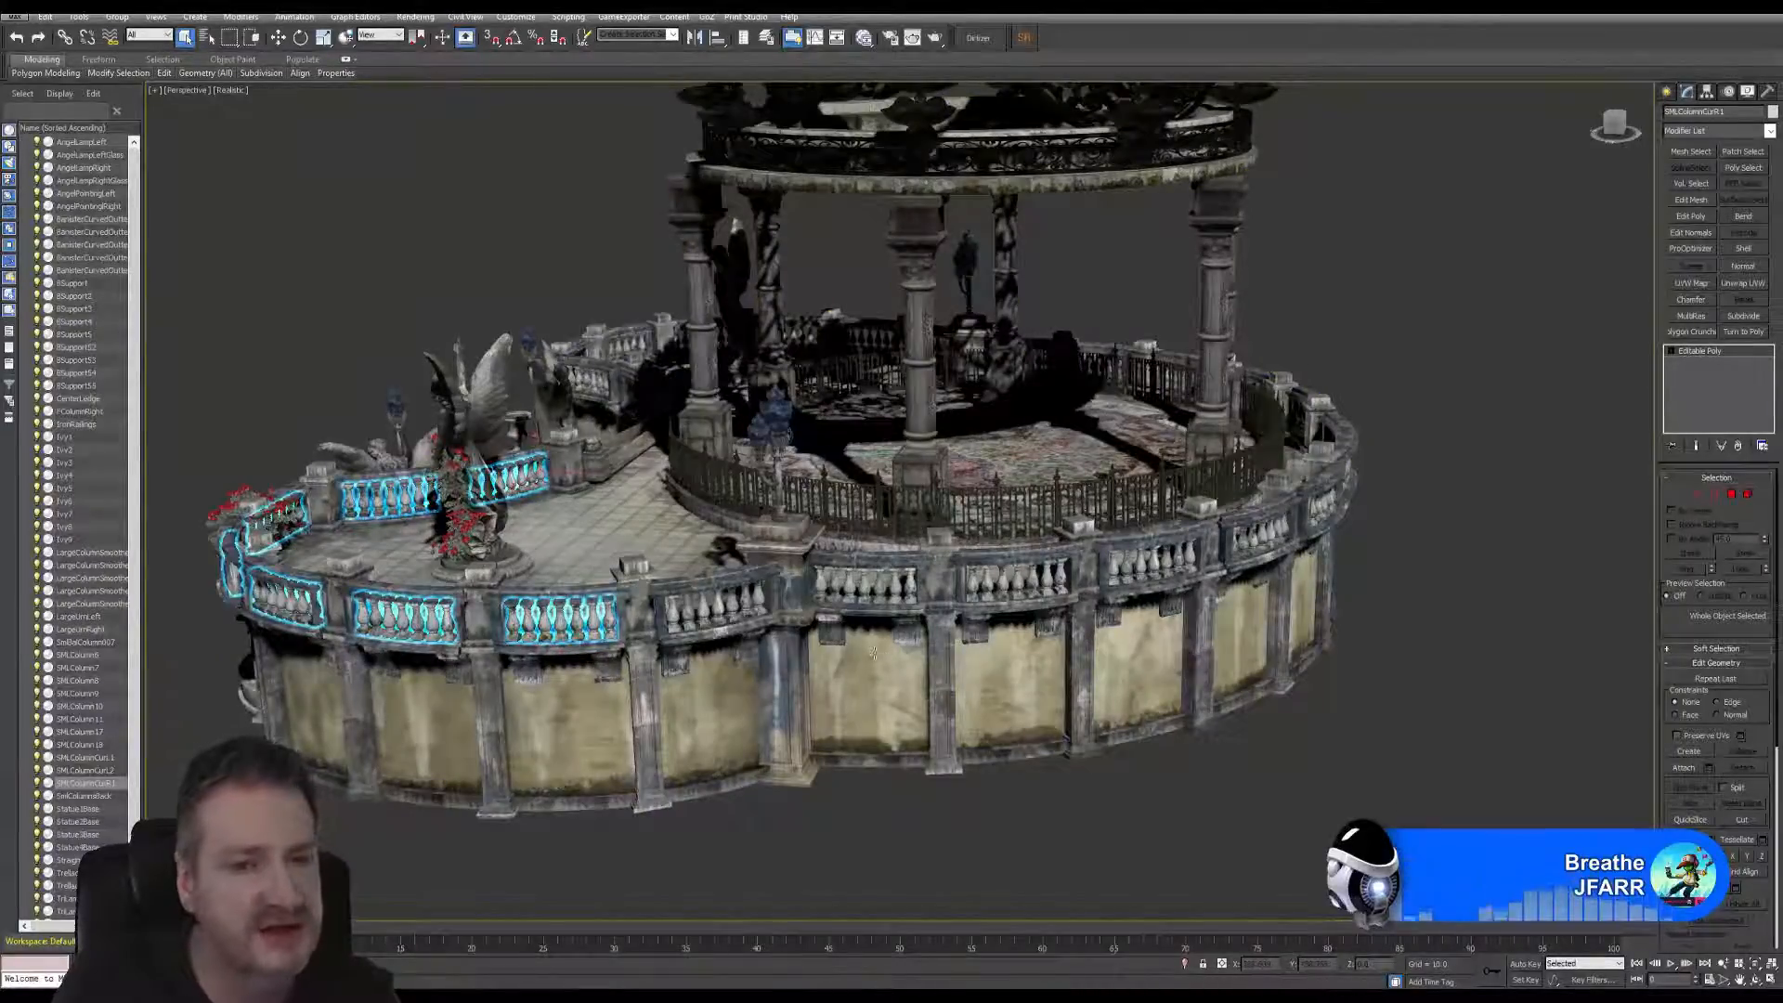
middle_click_drag(762, 636, 793, 619)
scroll(792, 616, "up", 3)
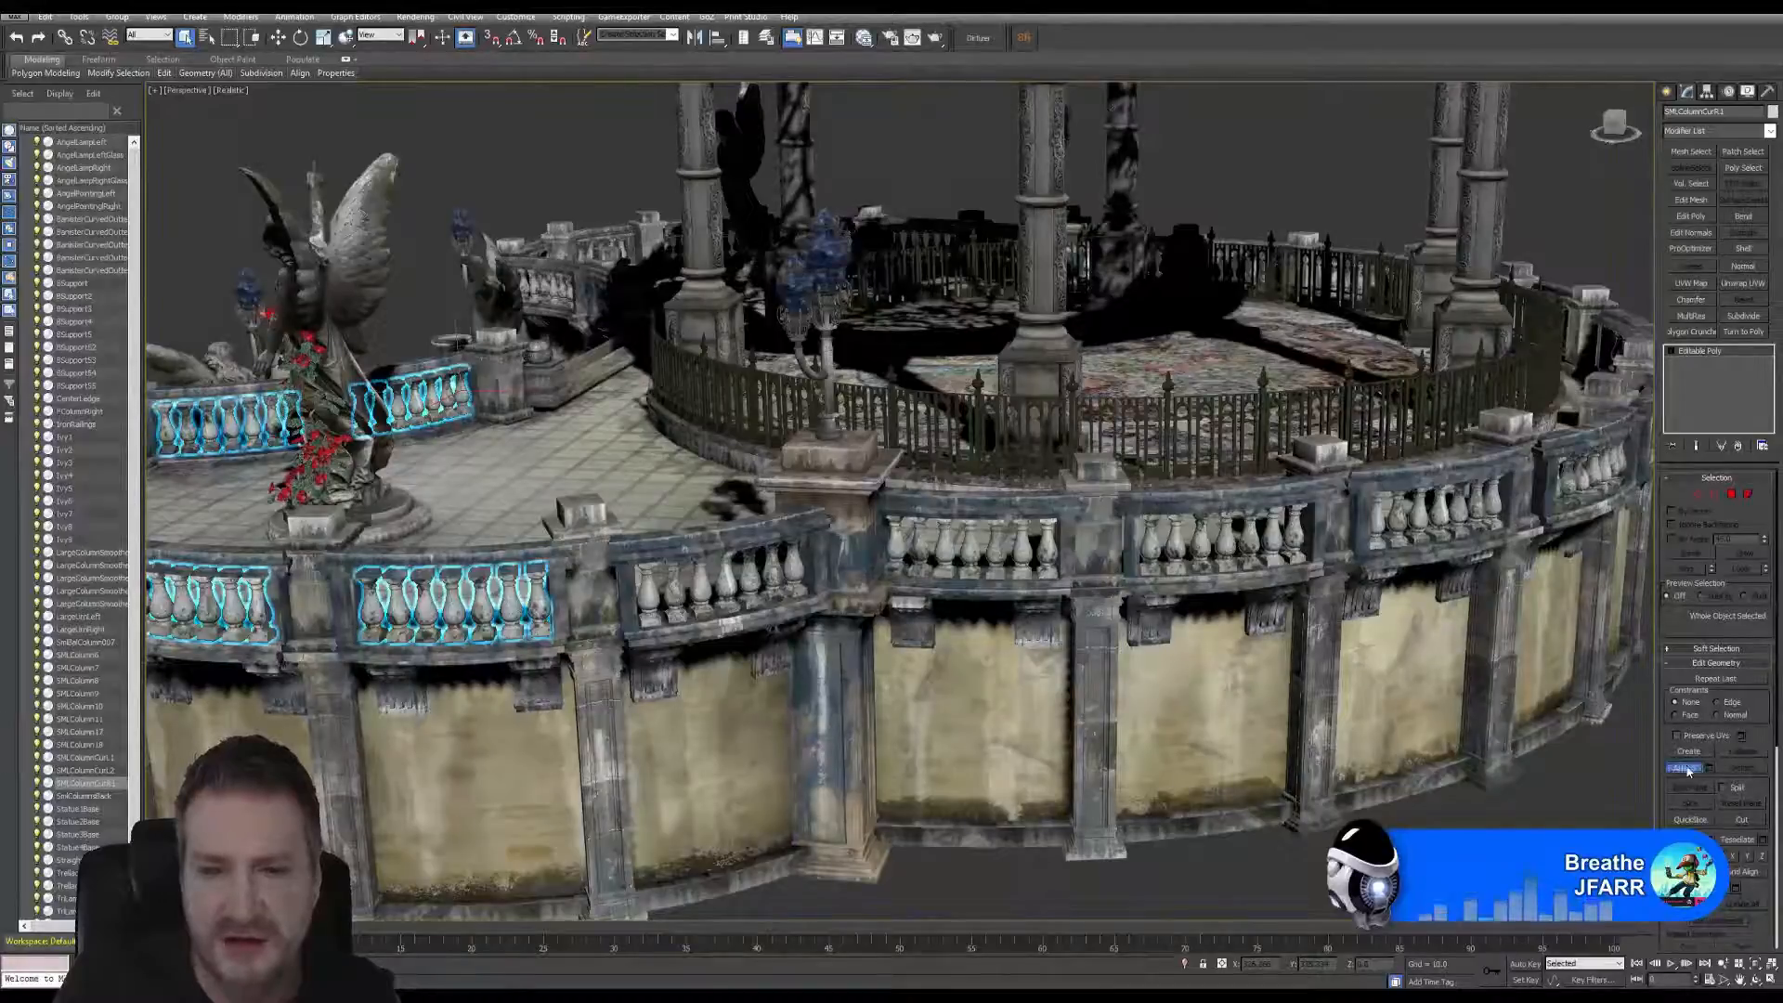
key("w")
left_click(704, 590)
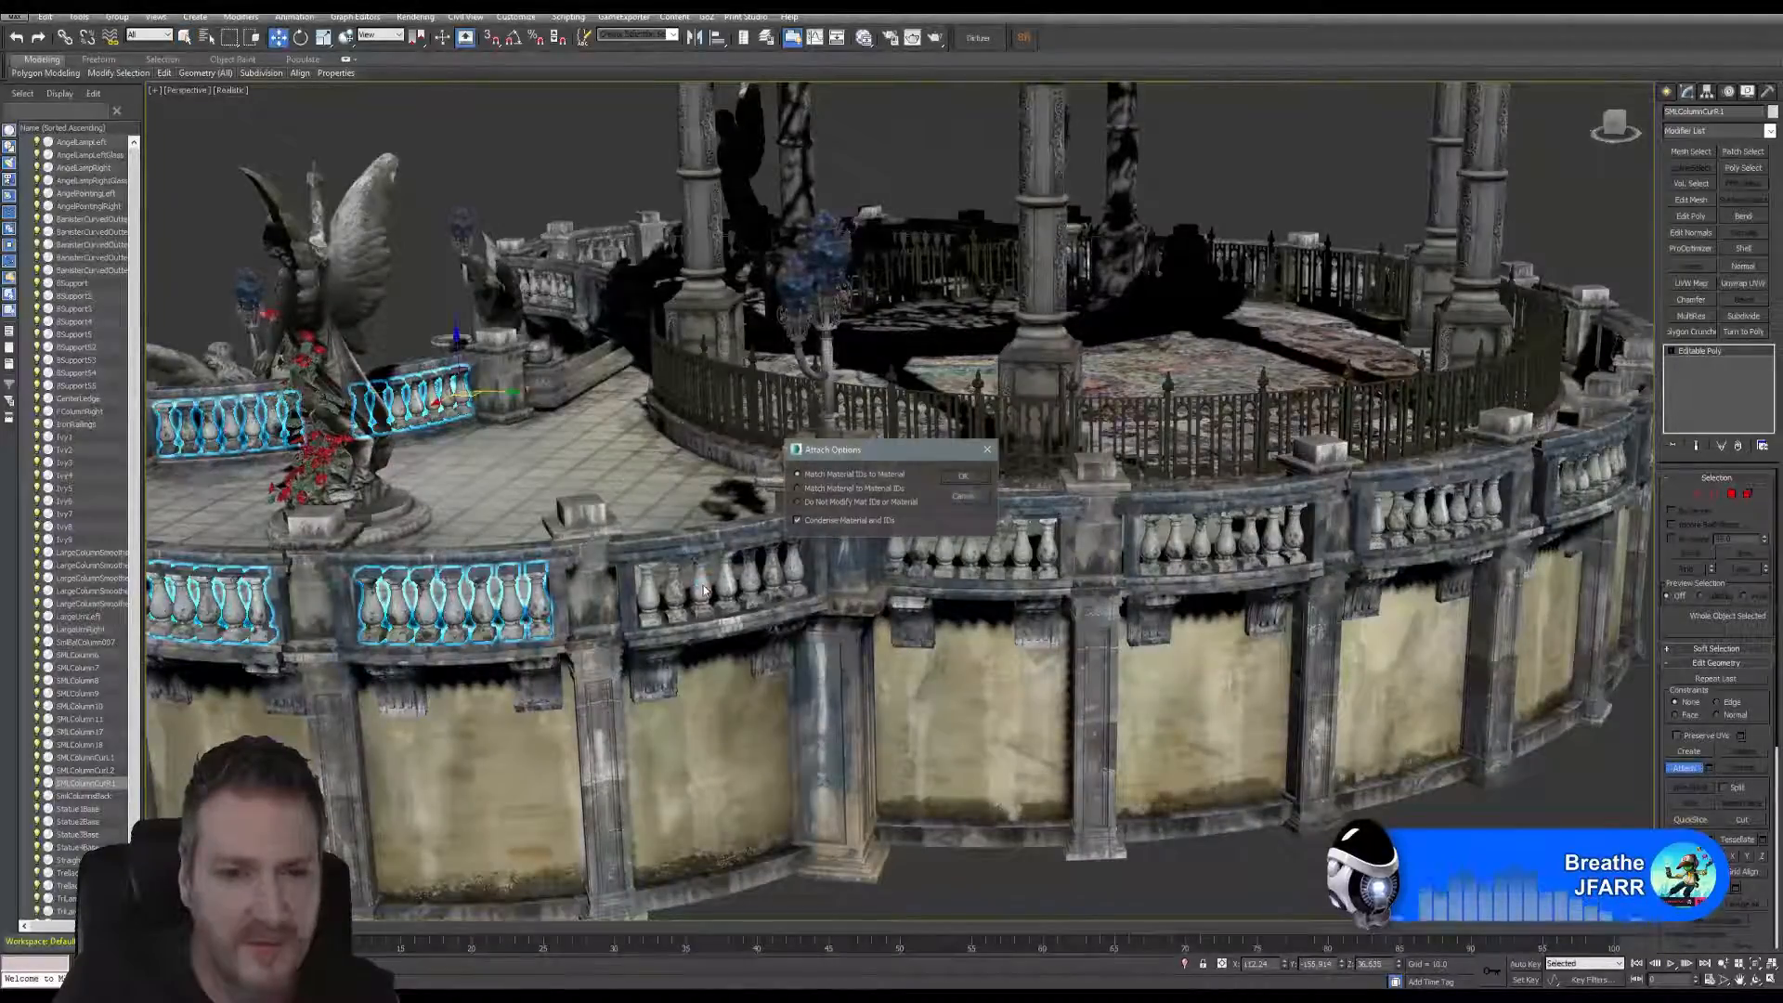
left_click(971, 477)
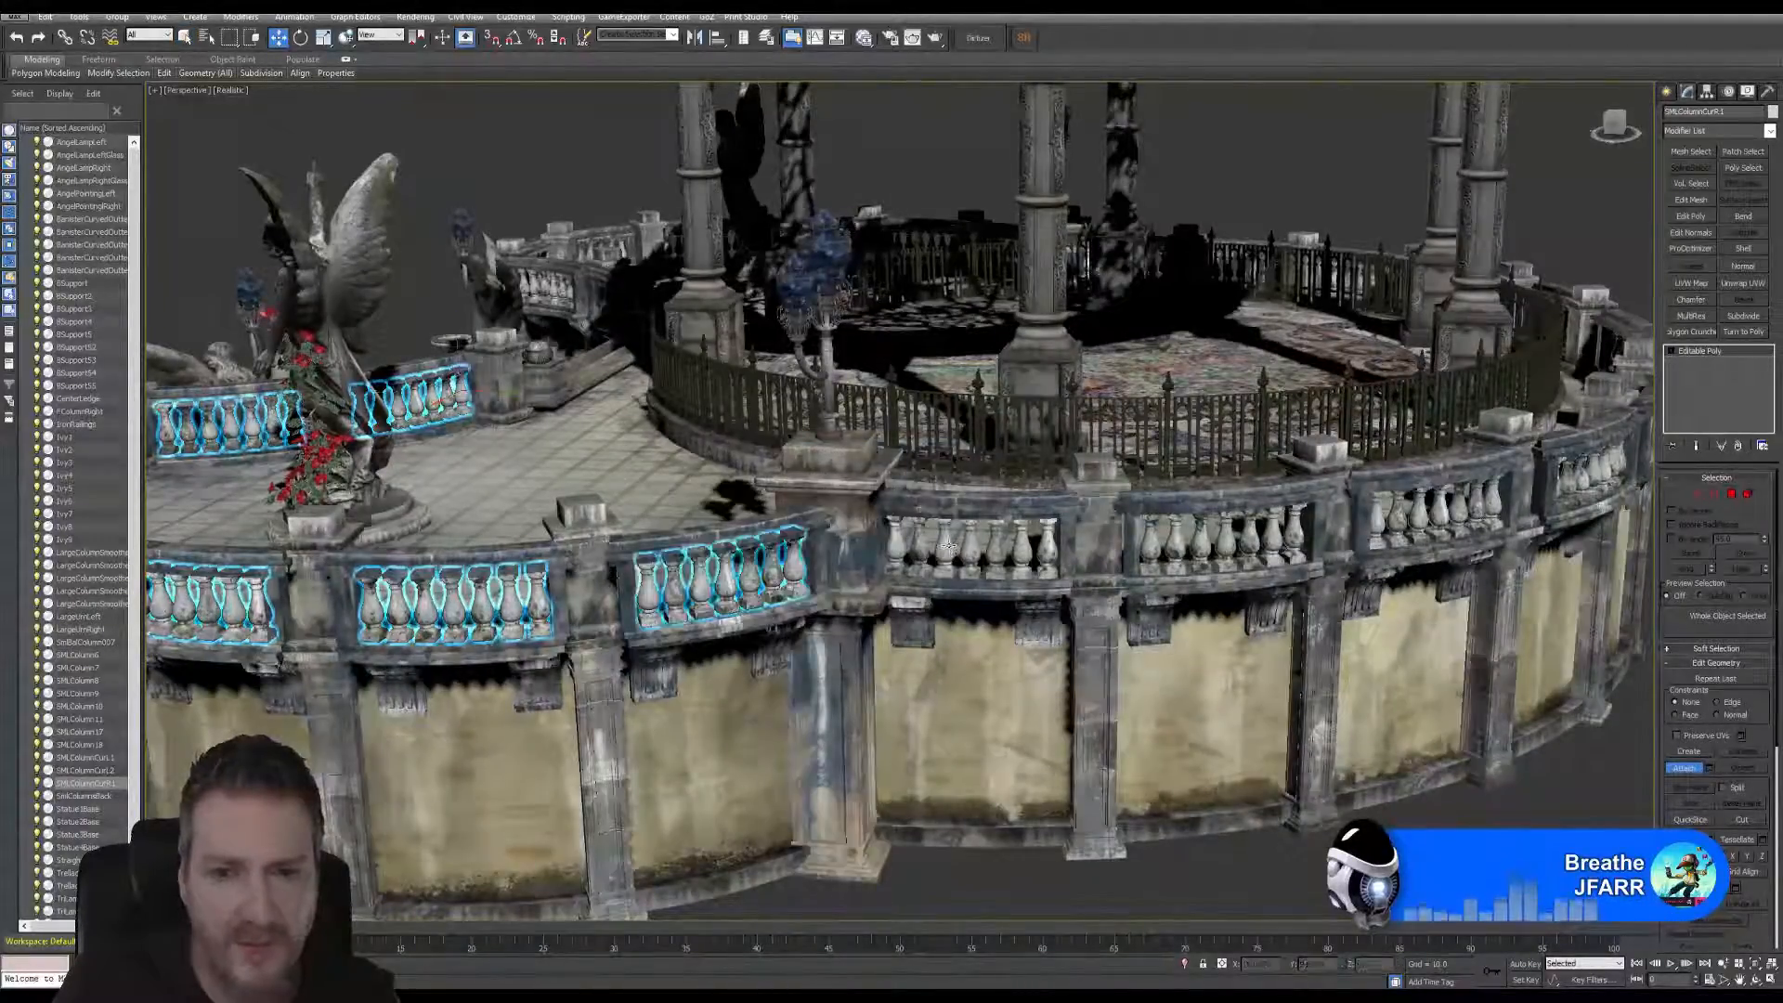
- Attach the first three baluster sections beyond the lamp-post pedestal to the baluster mesh, matching material IDs to material, and end attaching
left_click(944, 548)
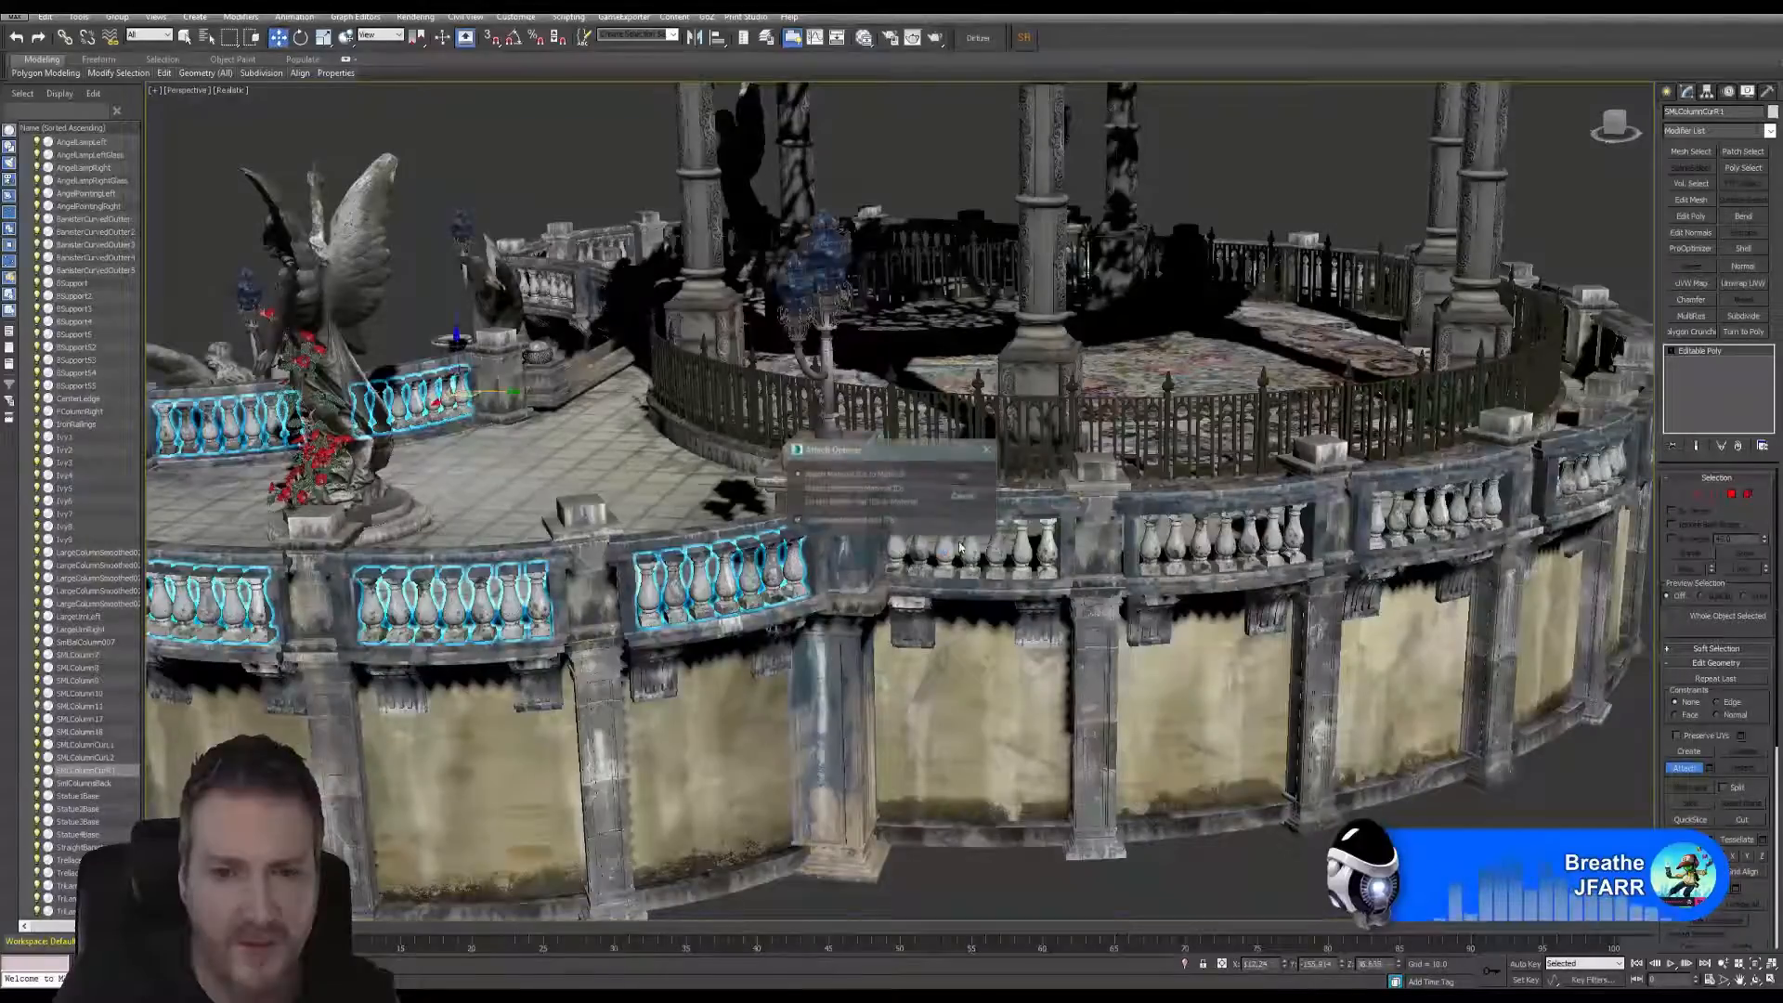
left_click(961, 479)
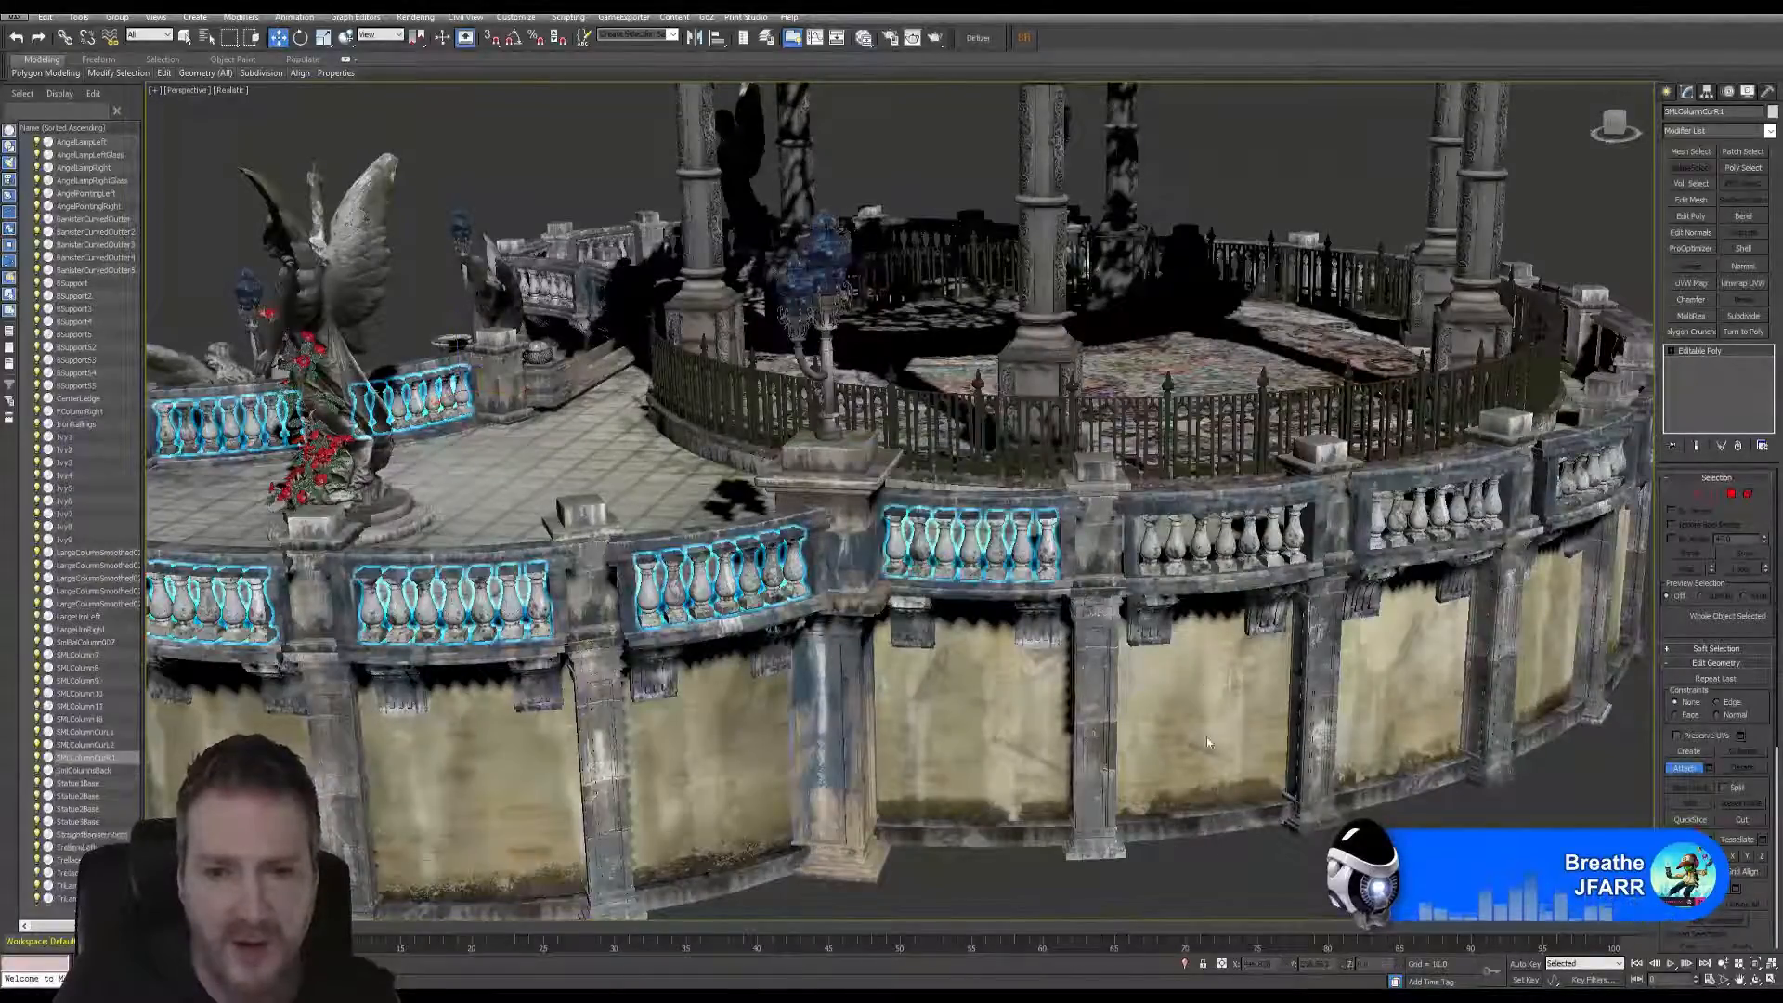
left_click(1178, 551)
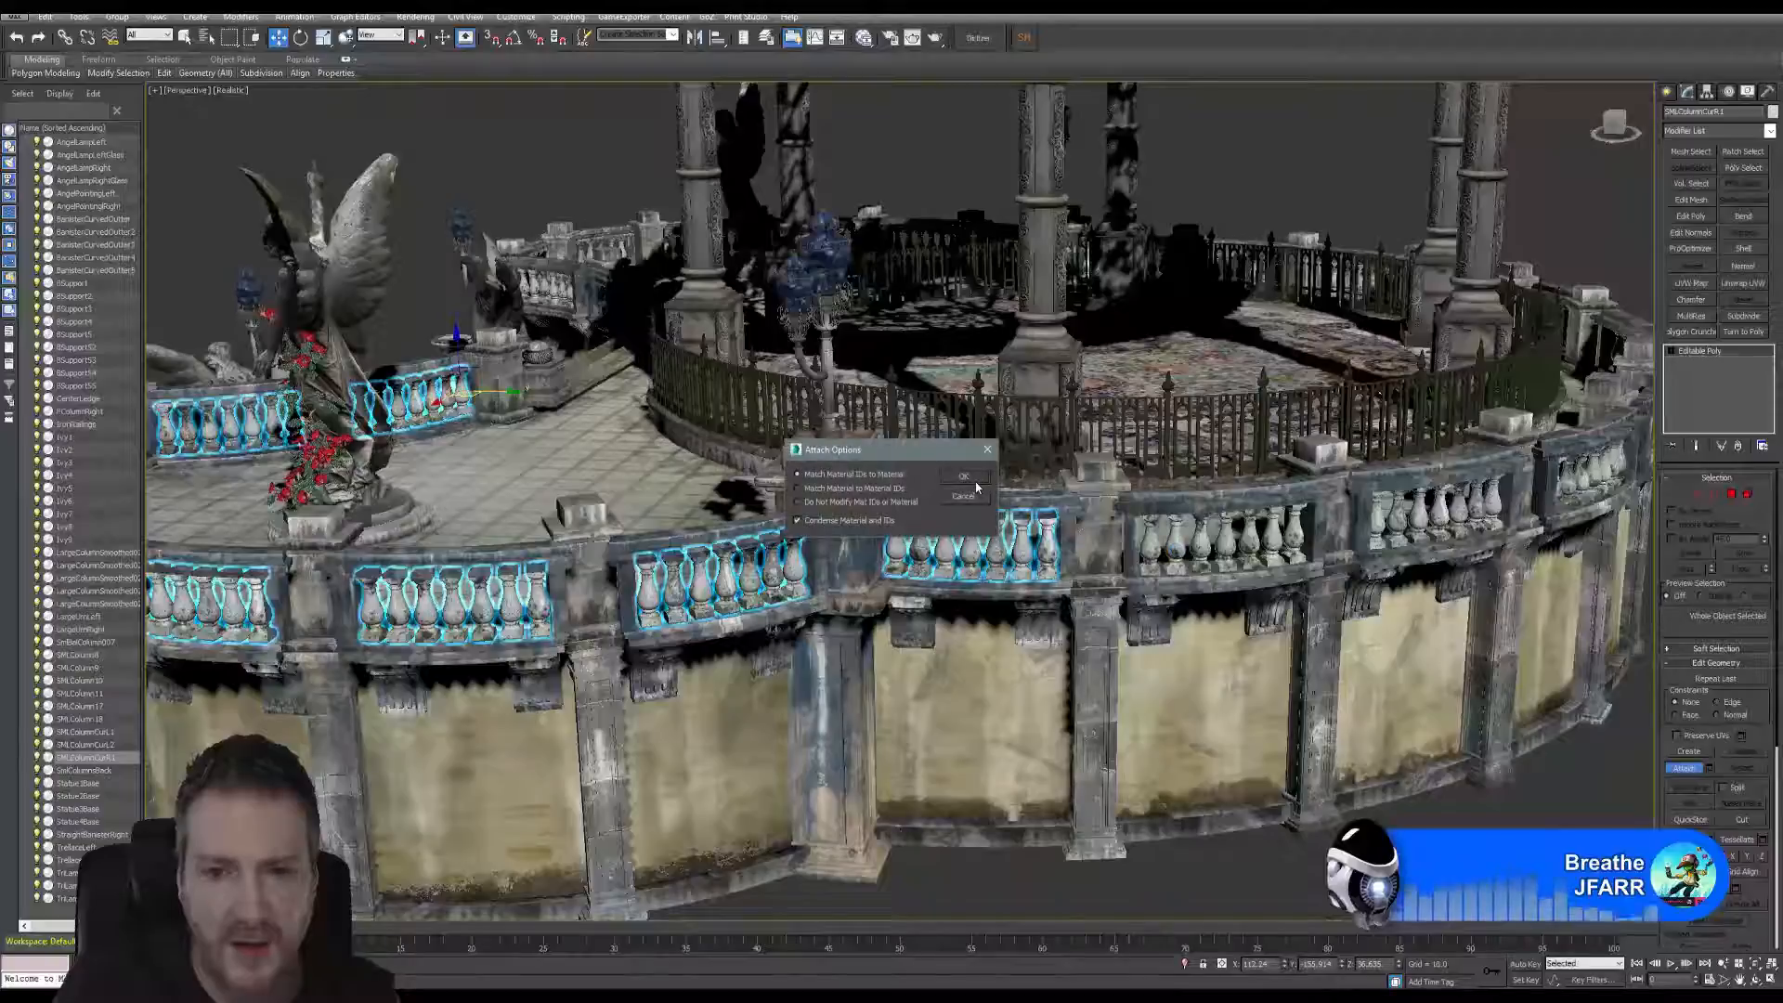
left_click(976, 486)
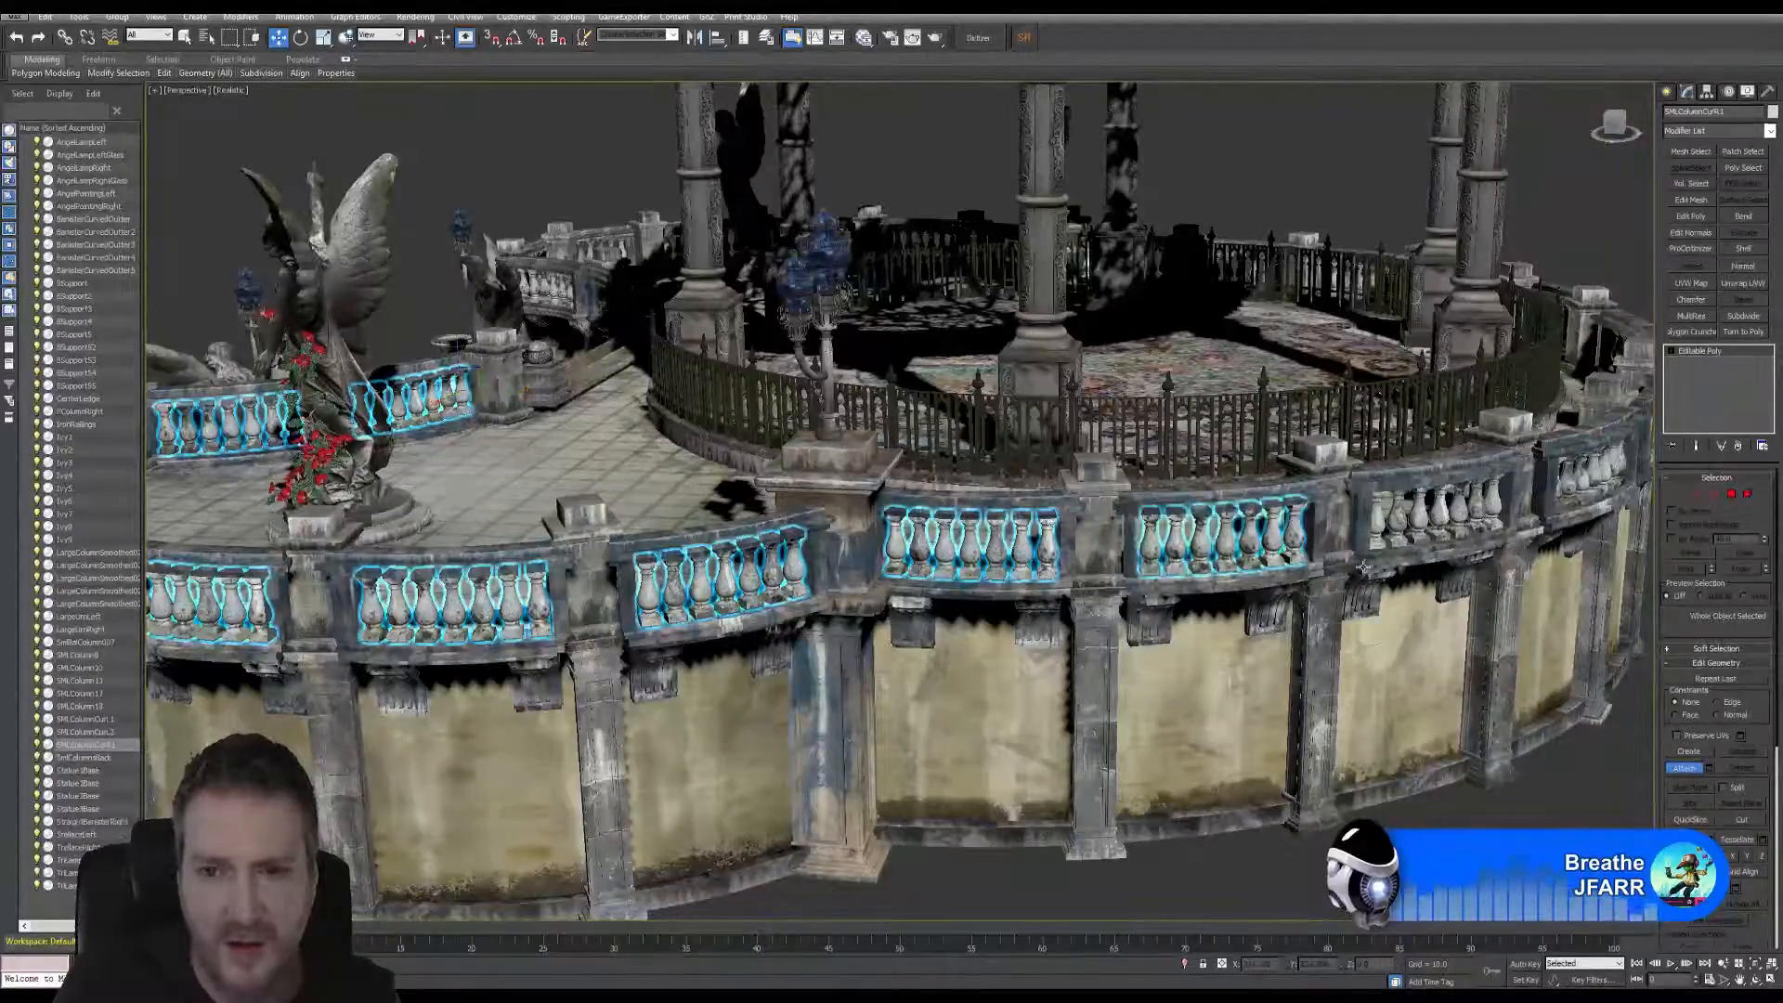
middle_click_drag(1031, 508, 1096, 602, "alt")
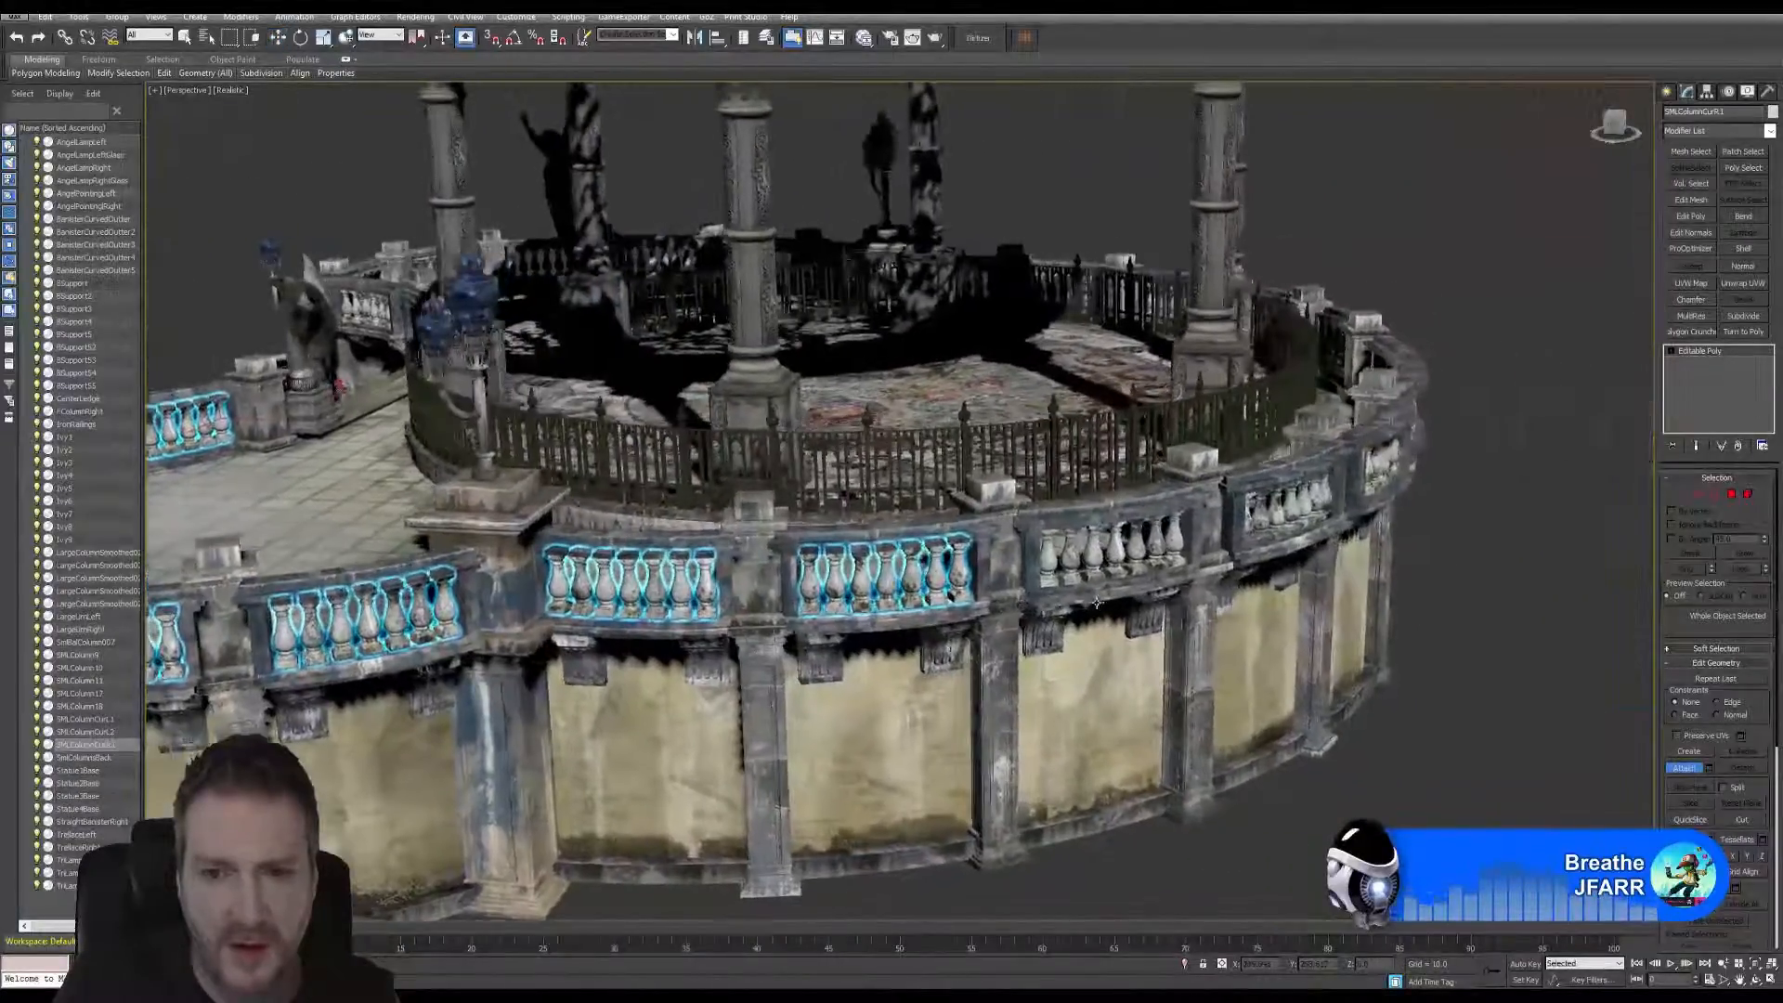
left_click(1092, 554)
left_click(971, 477)
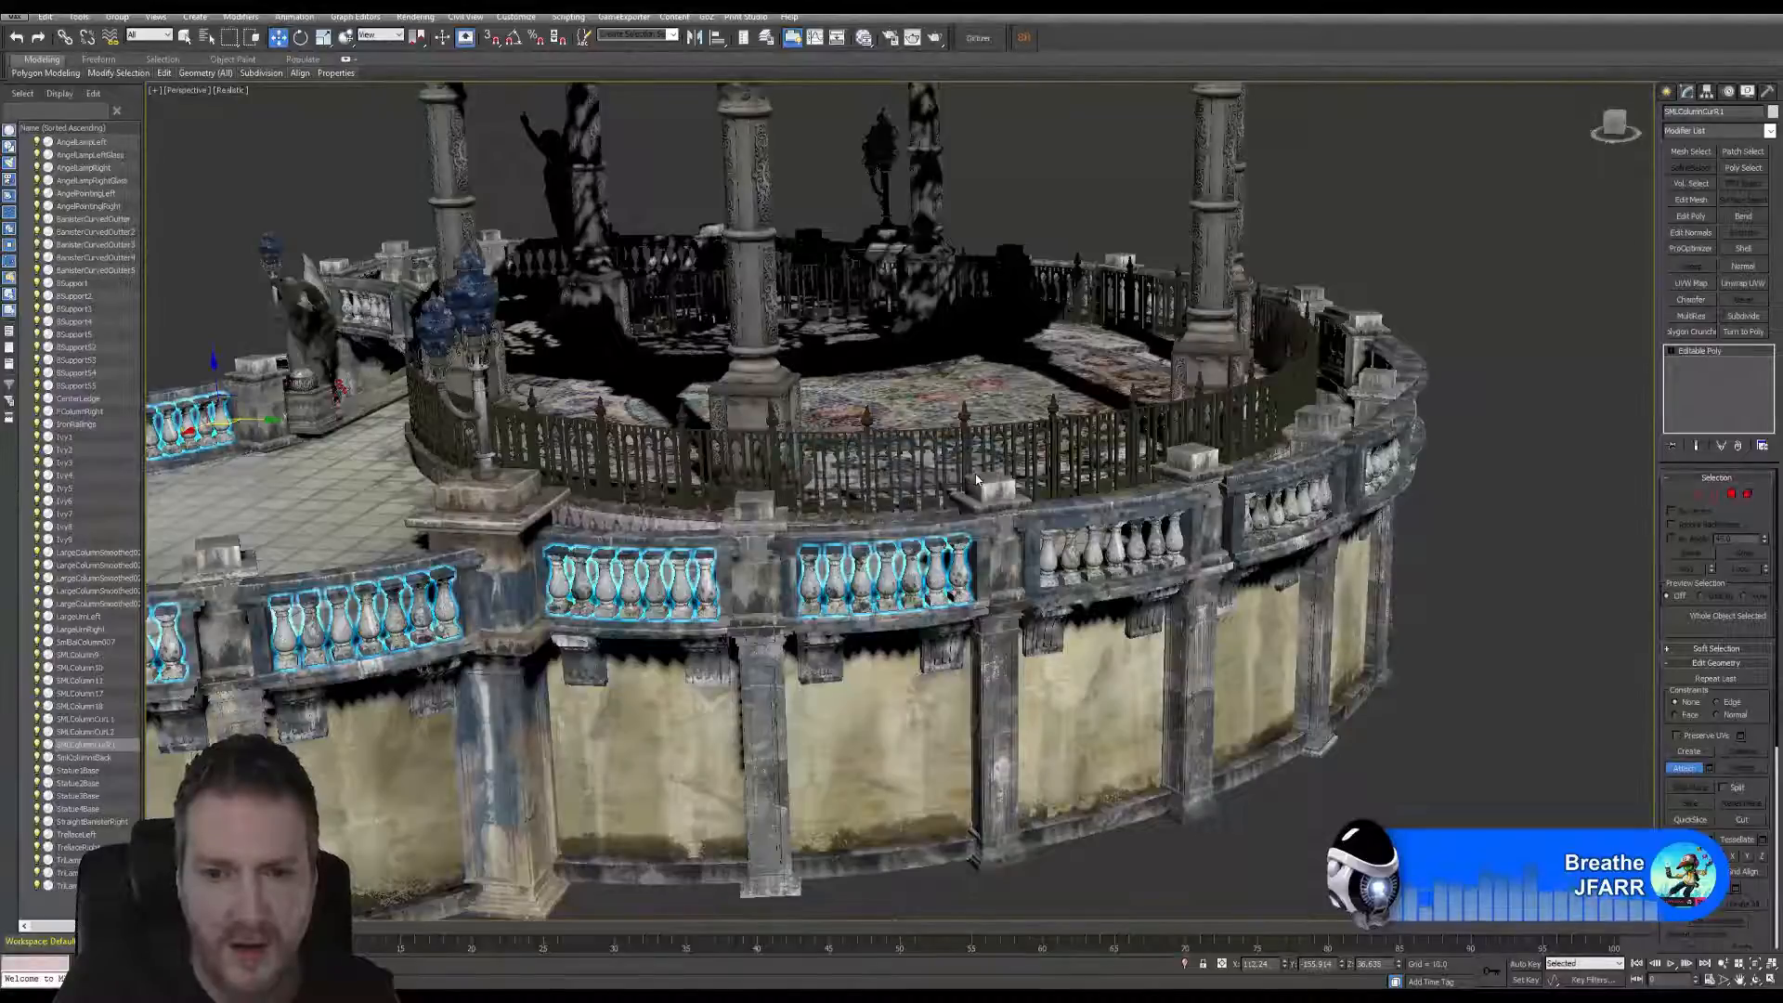
left_click(1684, 768)
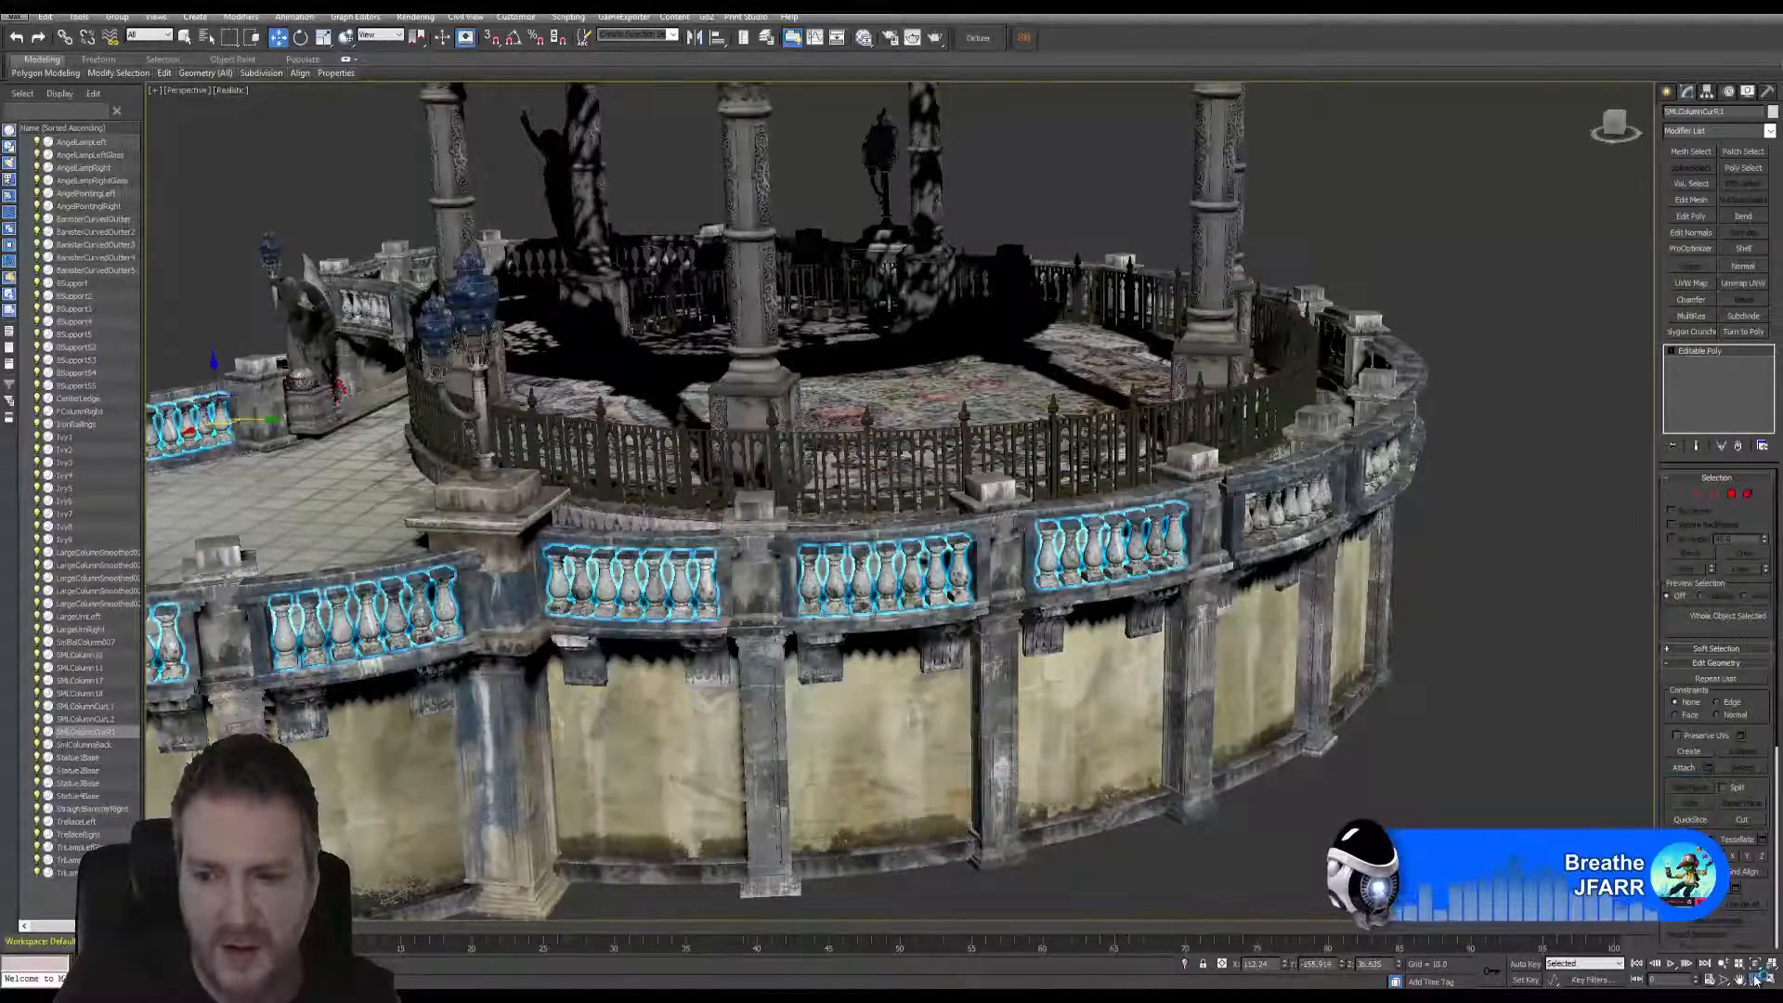
- Attach the two baluster sections leading up to the long rear section to the baluster mesh, matching material IDs to material
left_click(1756, 980)
left_click_drag(929, 483, 799, 490)
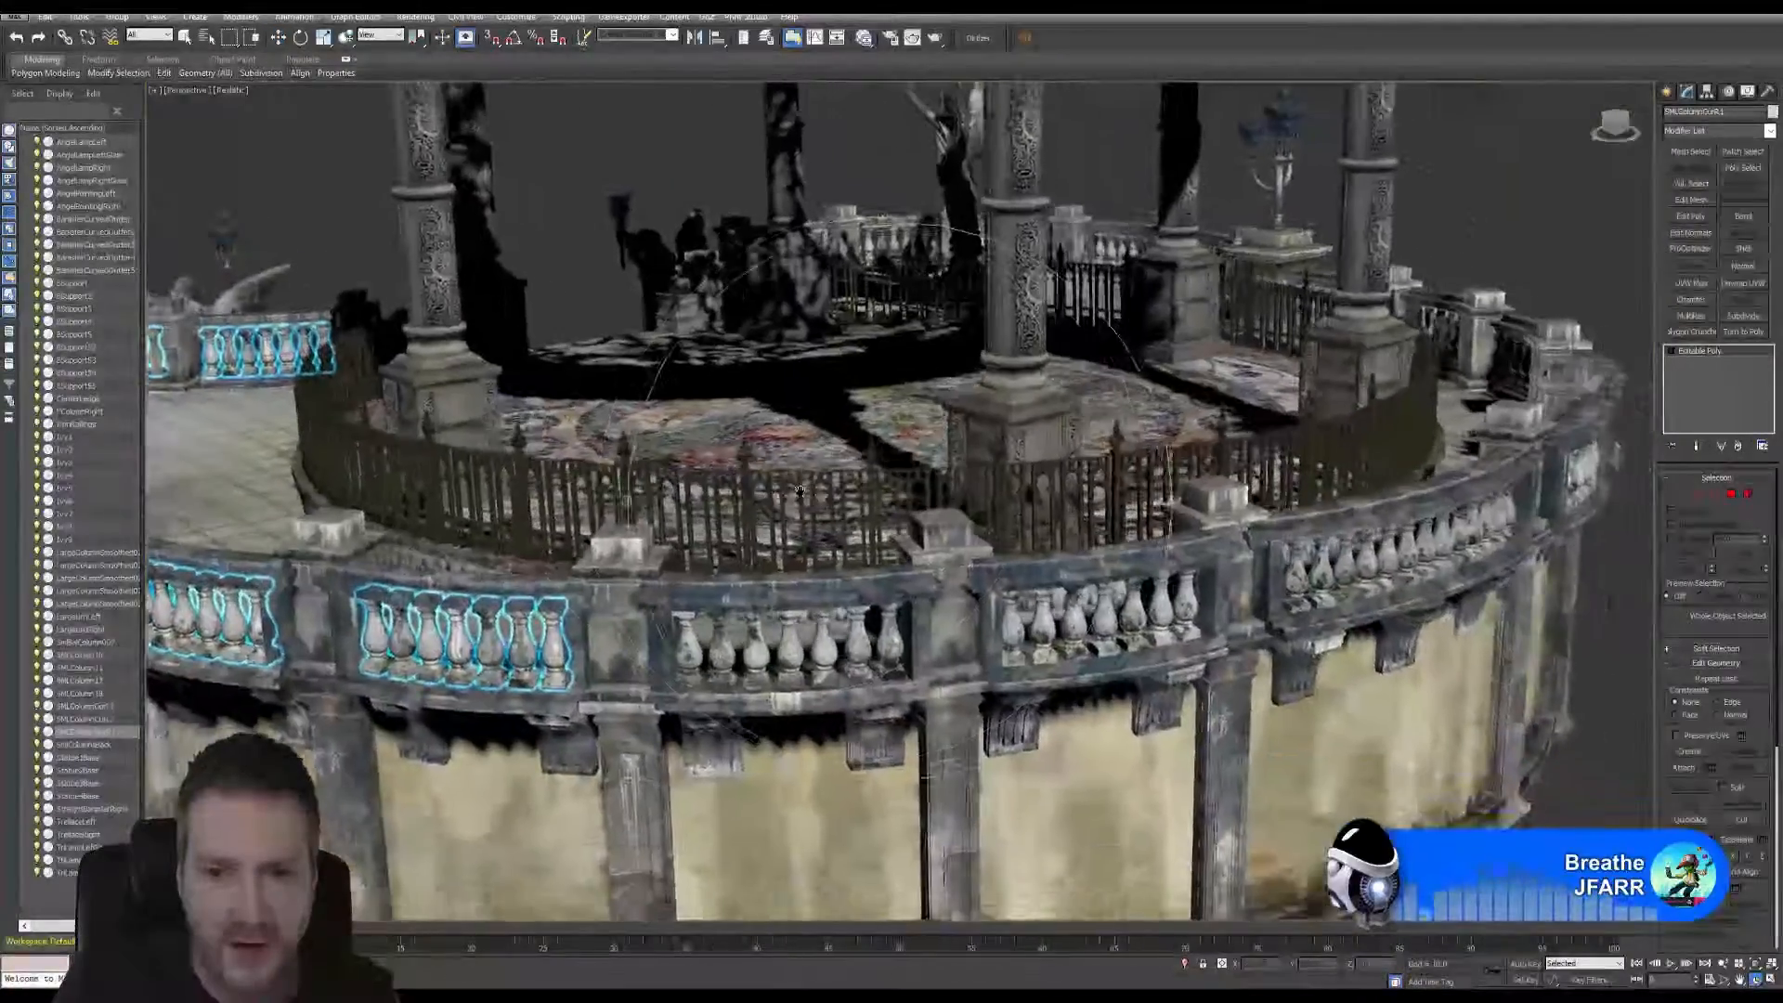
middle_click_drag(800, 490, 759, 464)
left_click(188, 37)
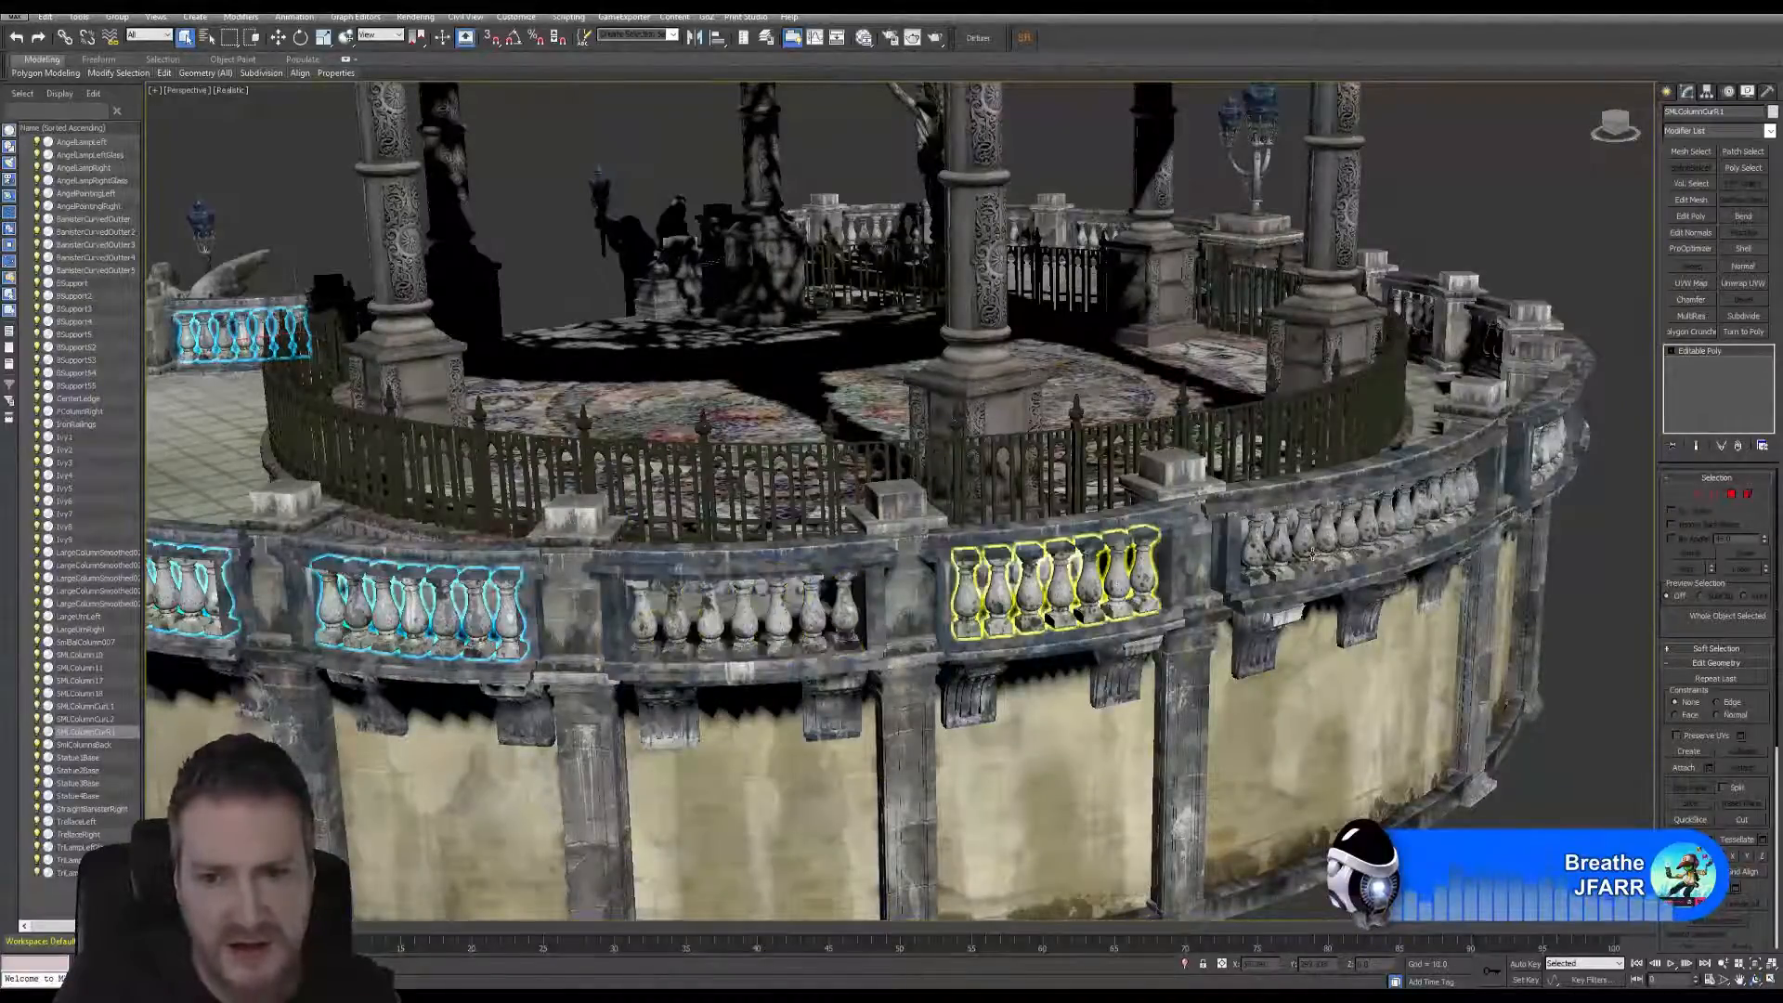
left_click(1686, 768)
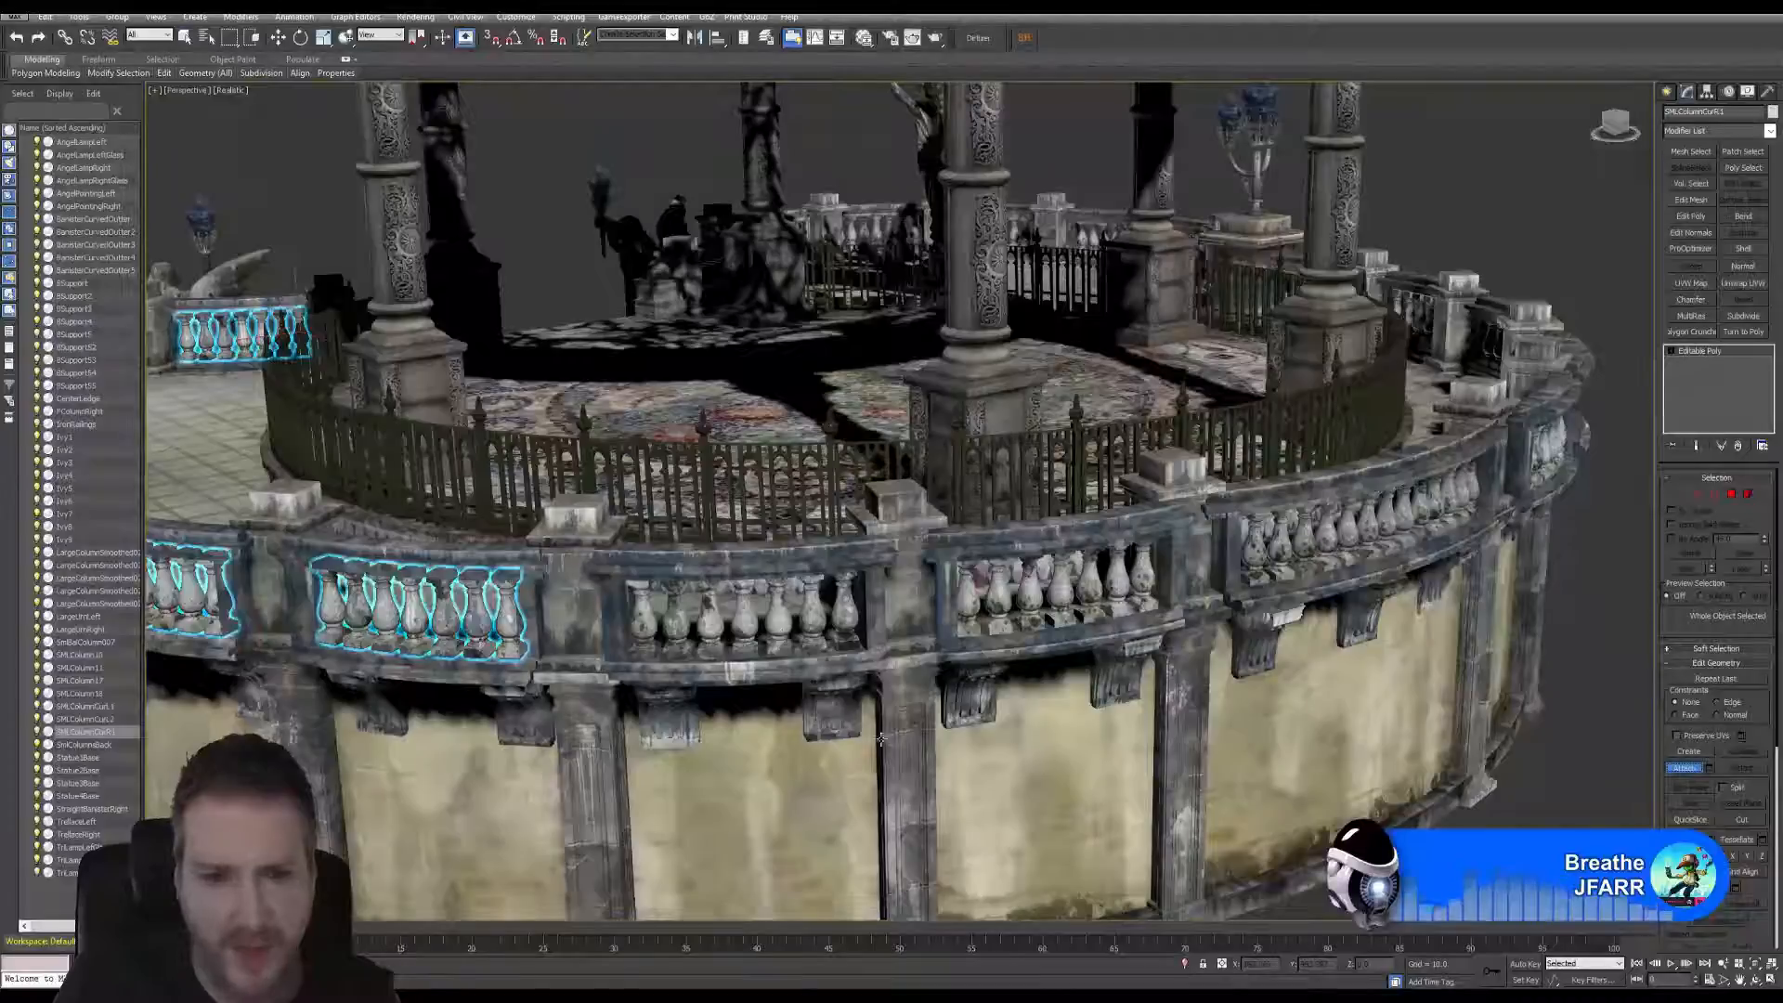
left_click(712, 629)
left_click(970, 478)
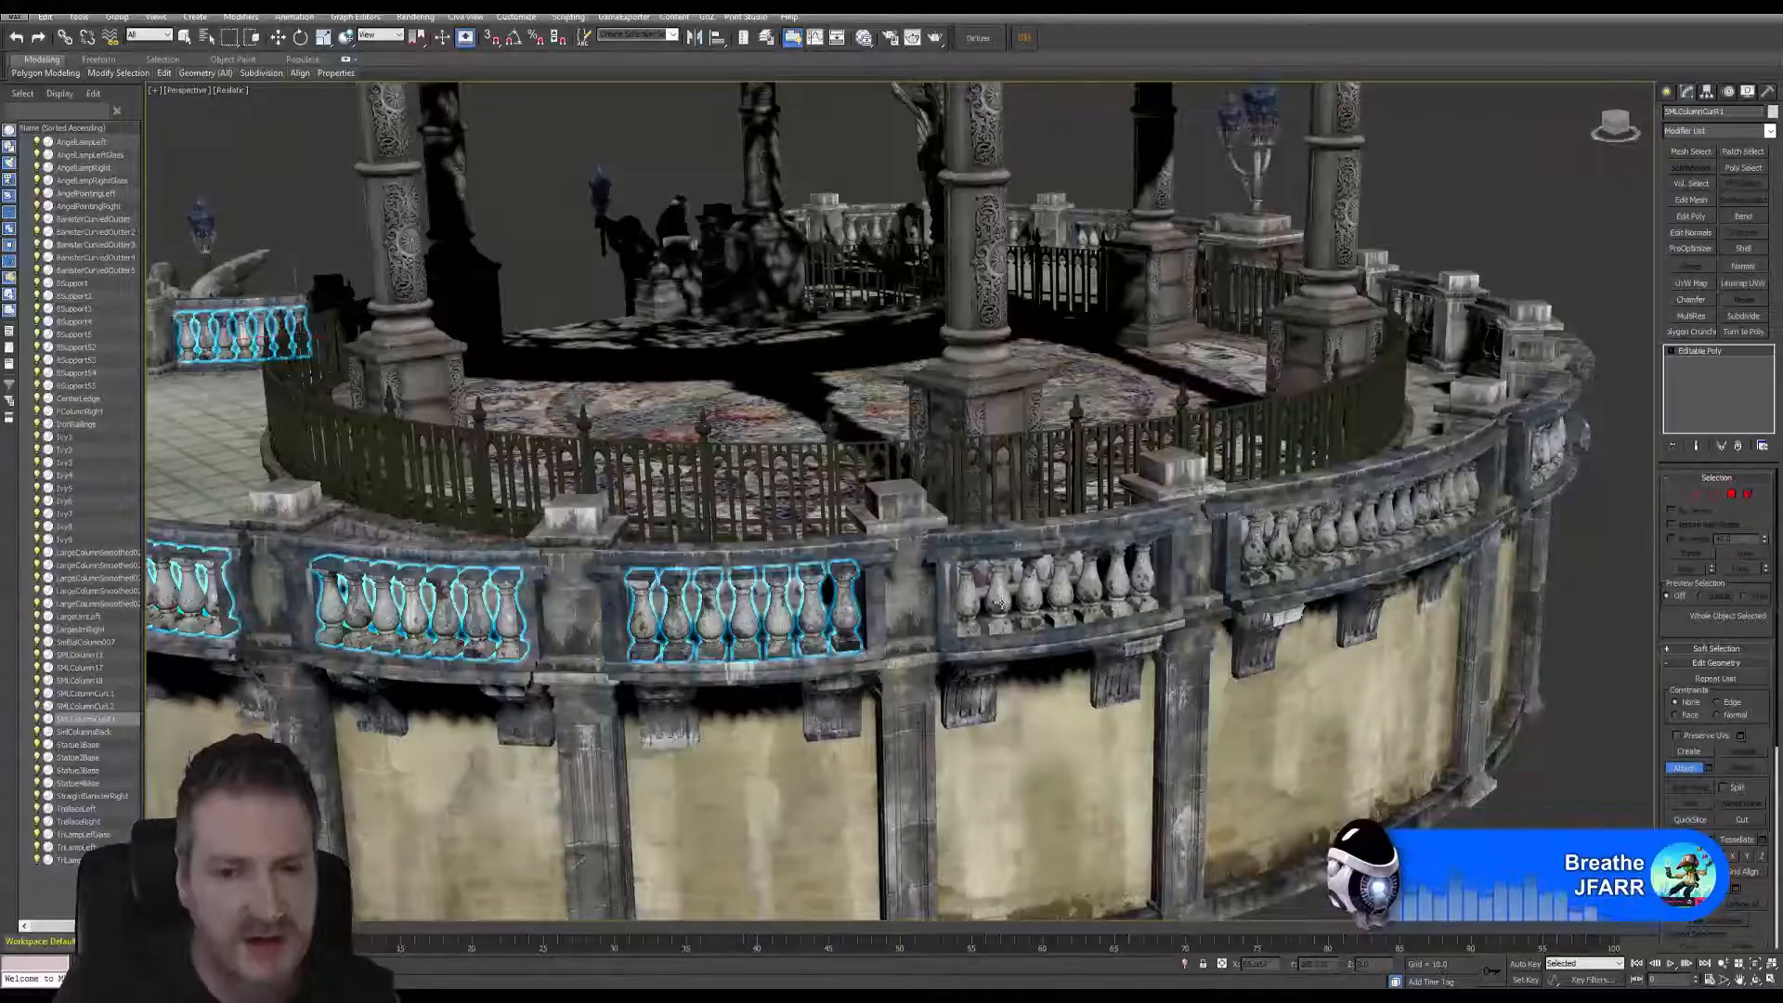
left_click(1000, 604)
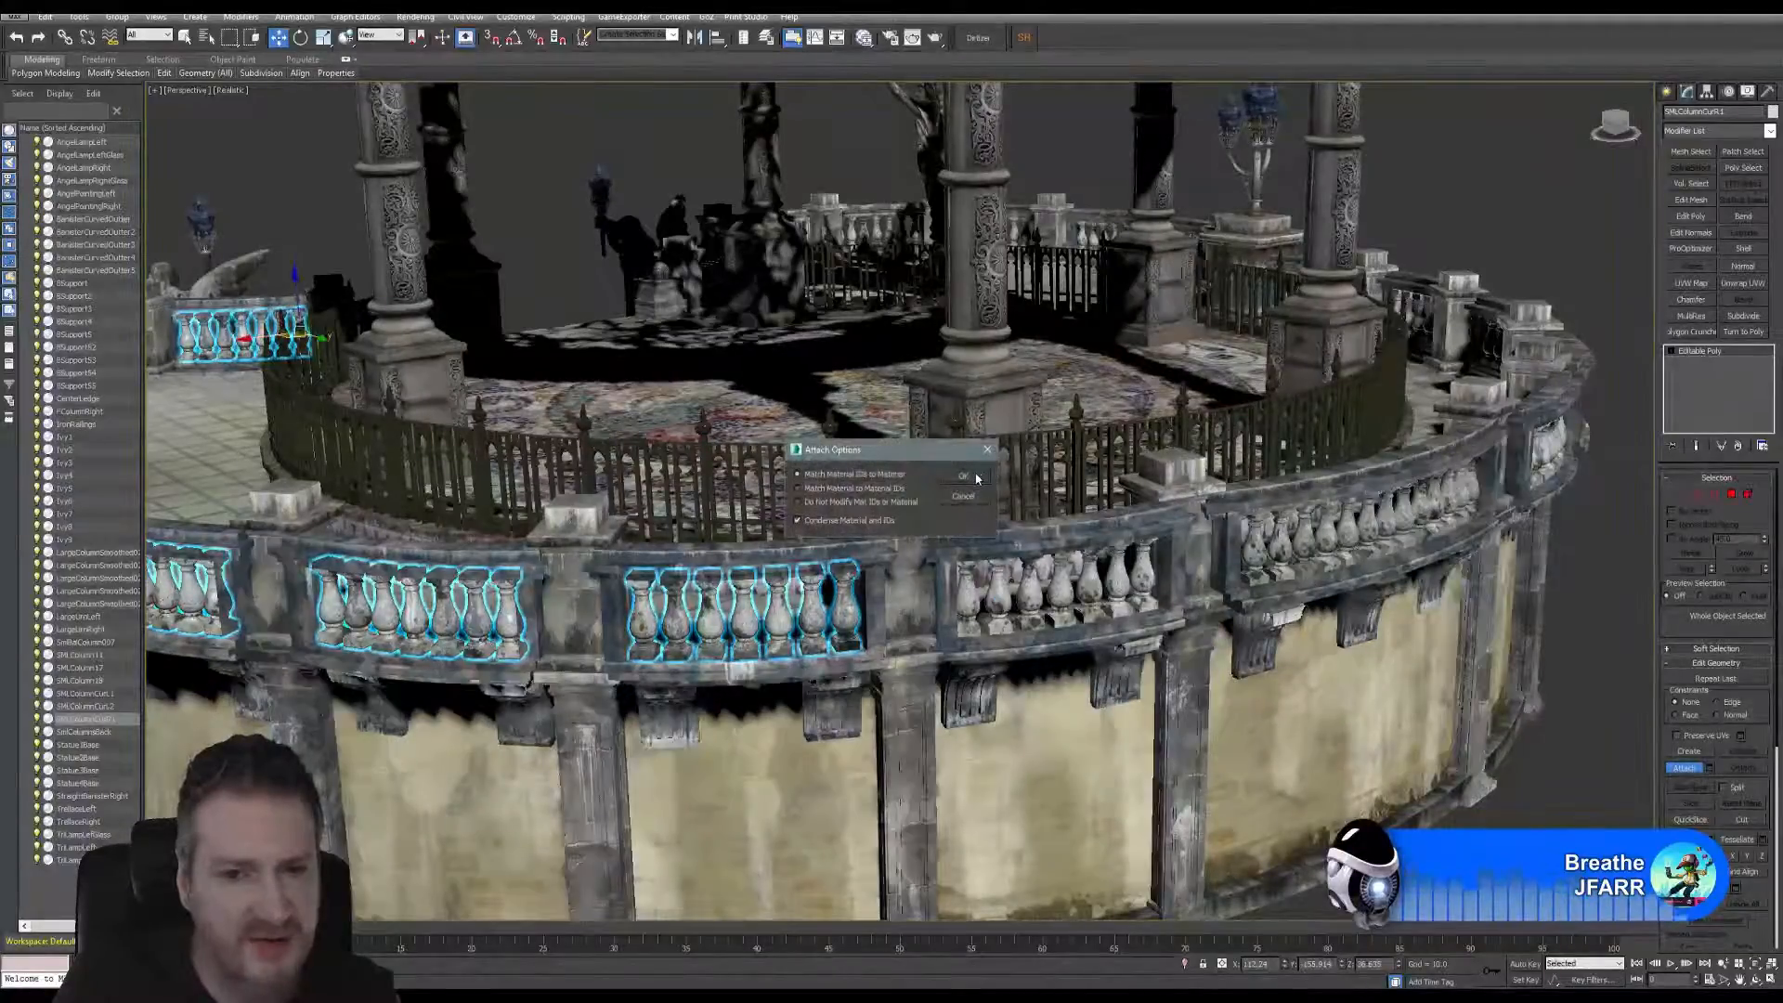
left_click(976, 478)
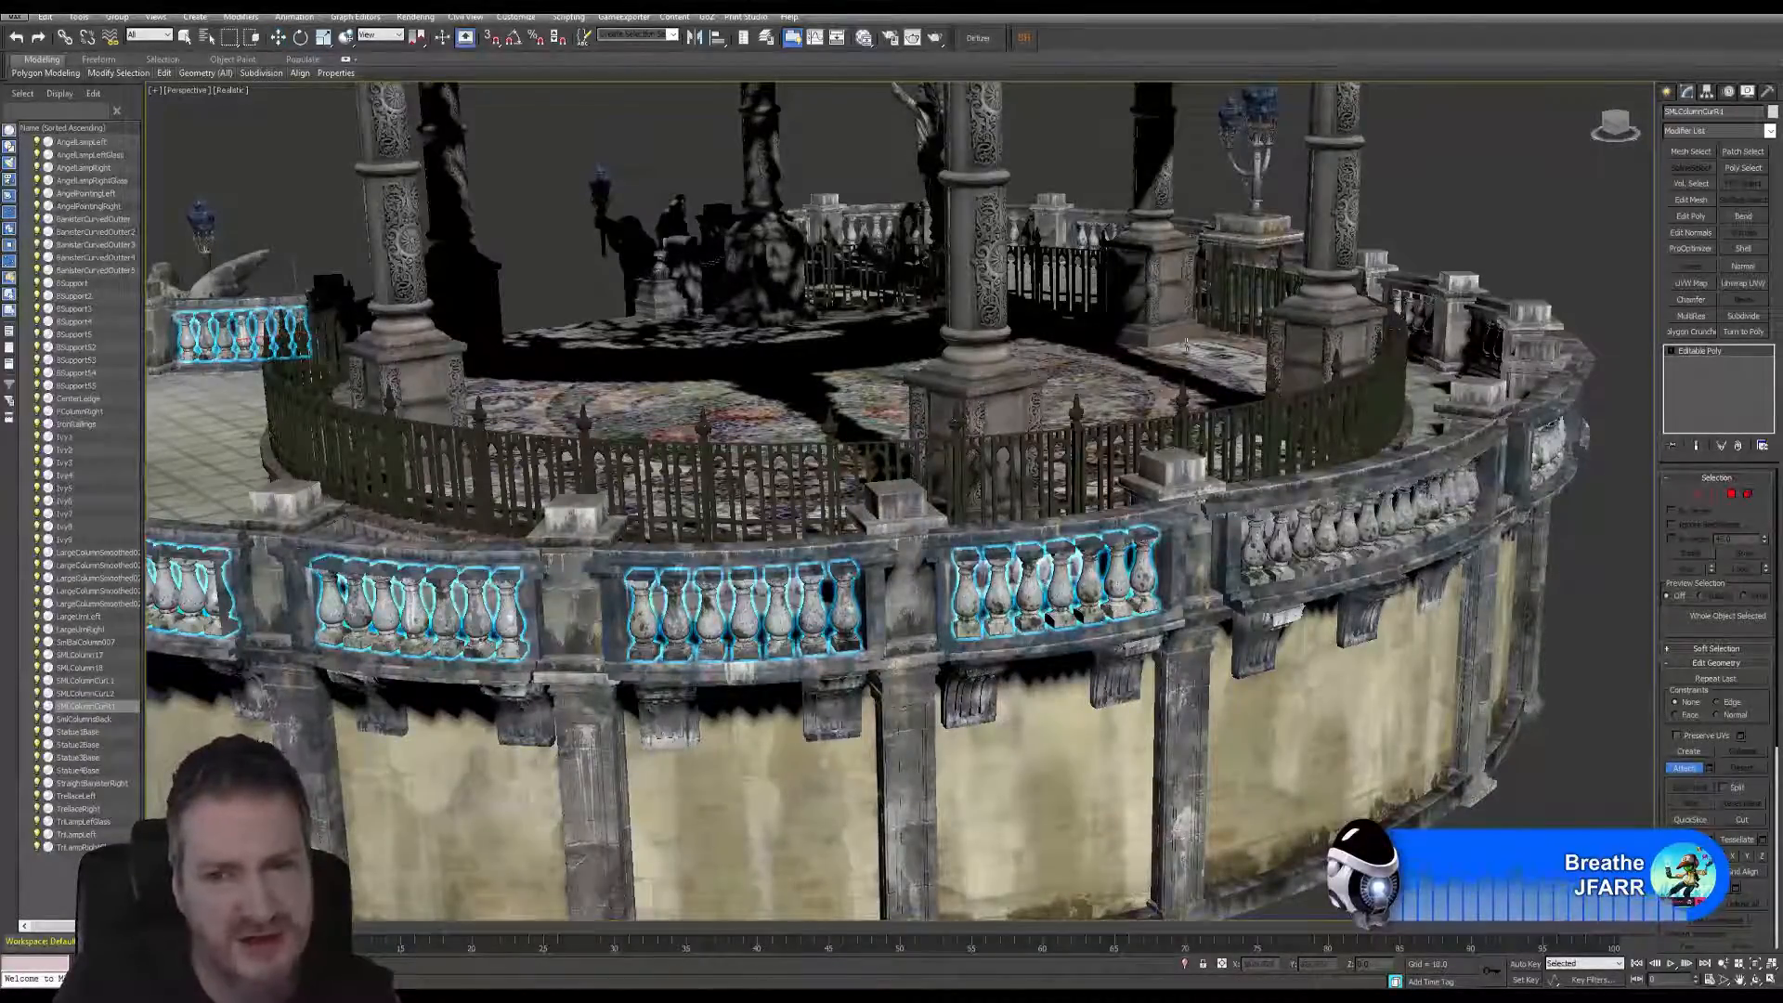
- Attach the long baluster section at the rear of the terrace to the baluster mesh, matching material IDs to material
left_click(1755, 978)
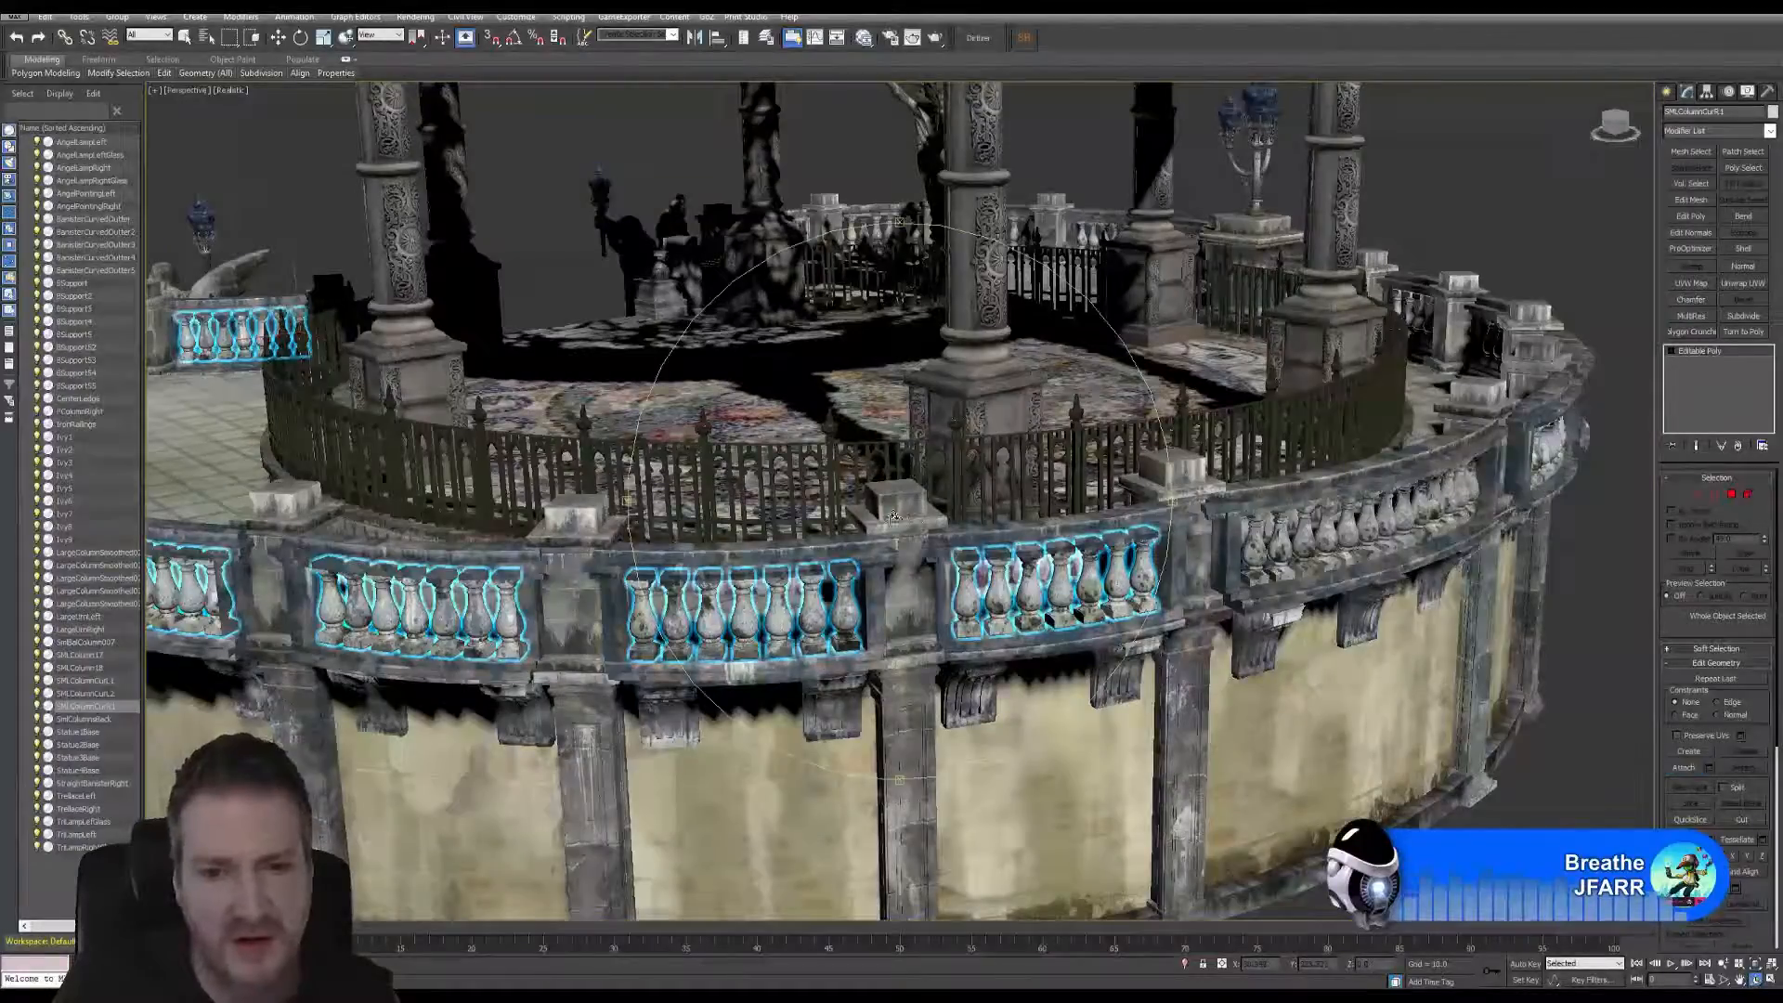
left_click_drag(894, 516, 808, 533)
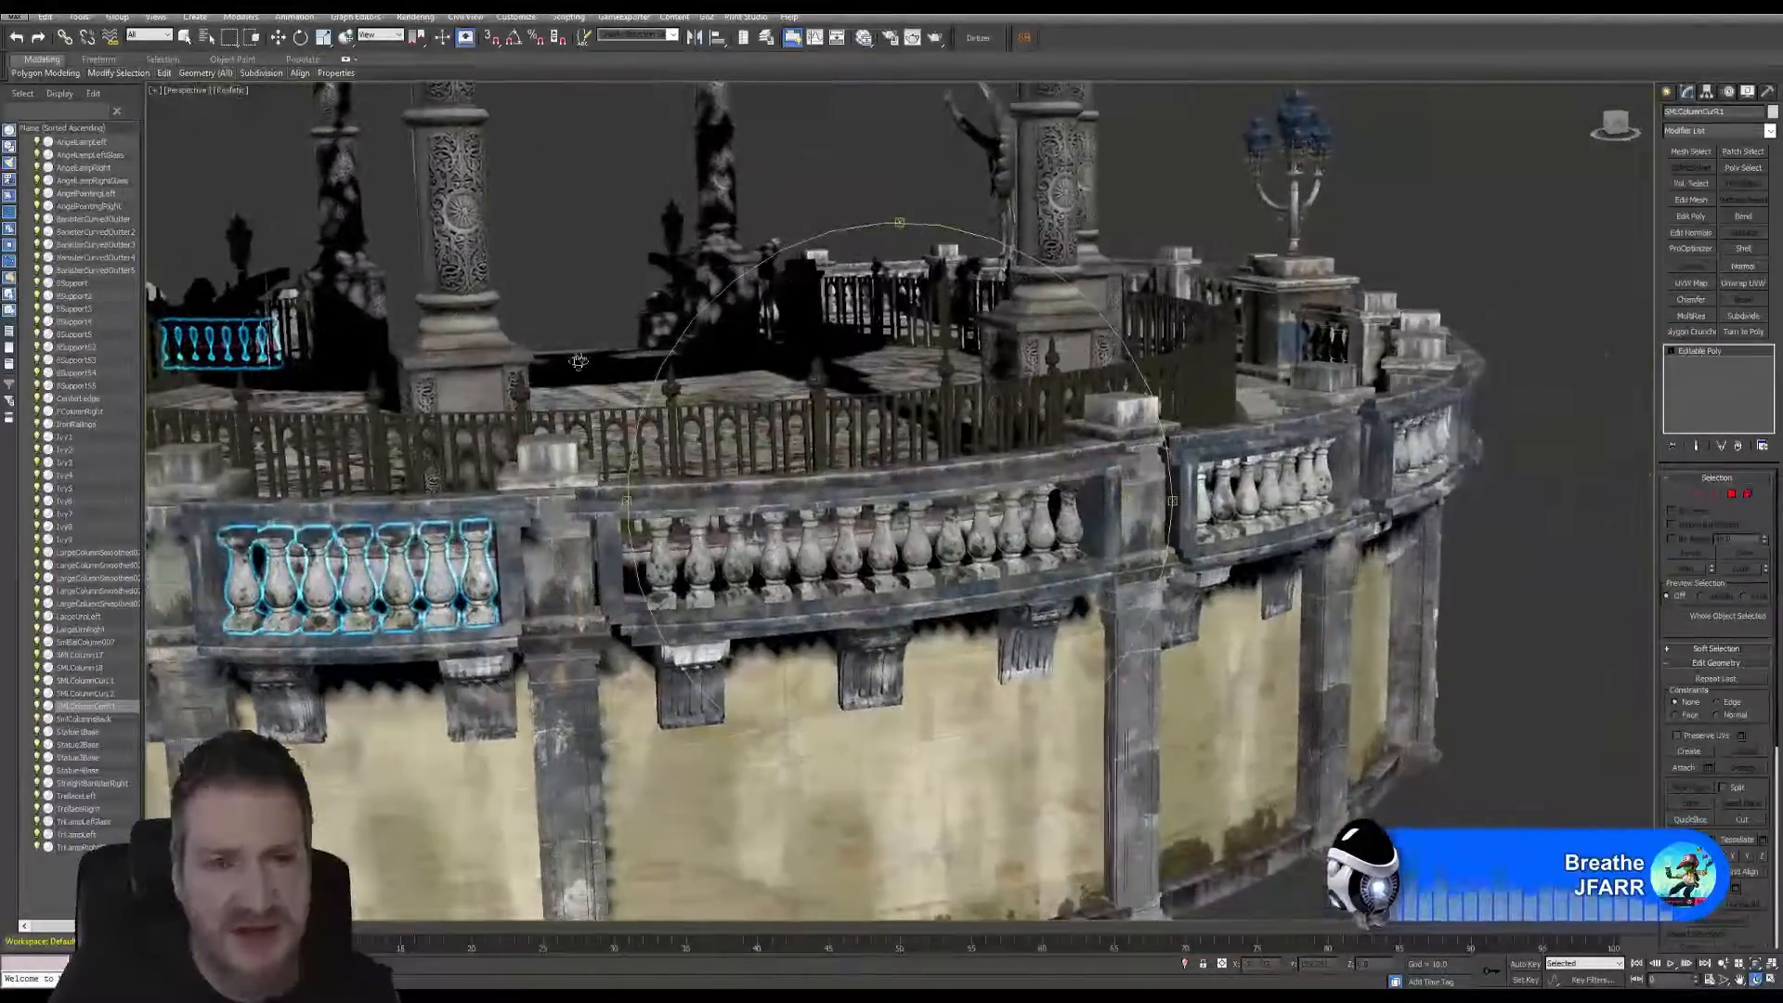
left_click(188, 41)
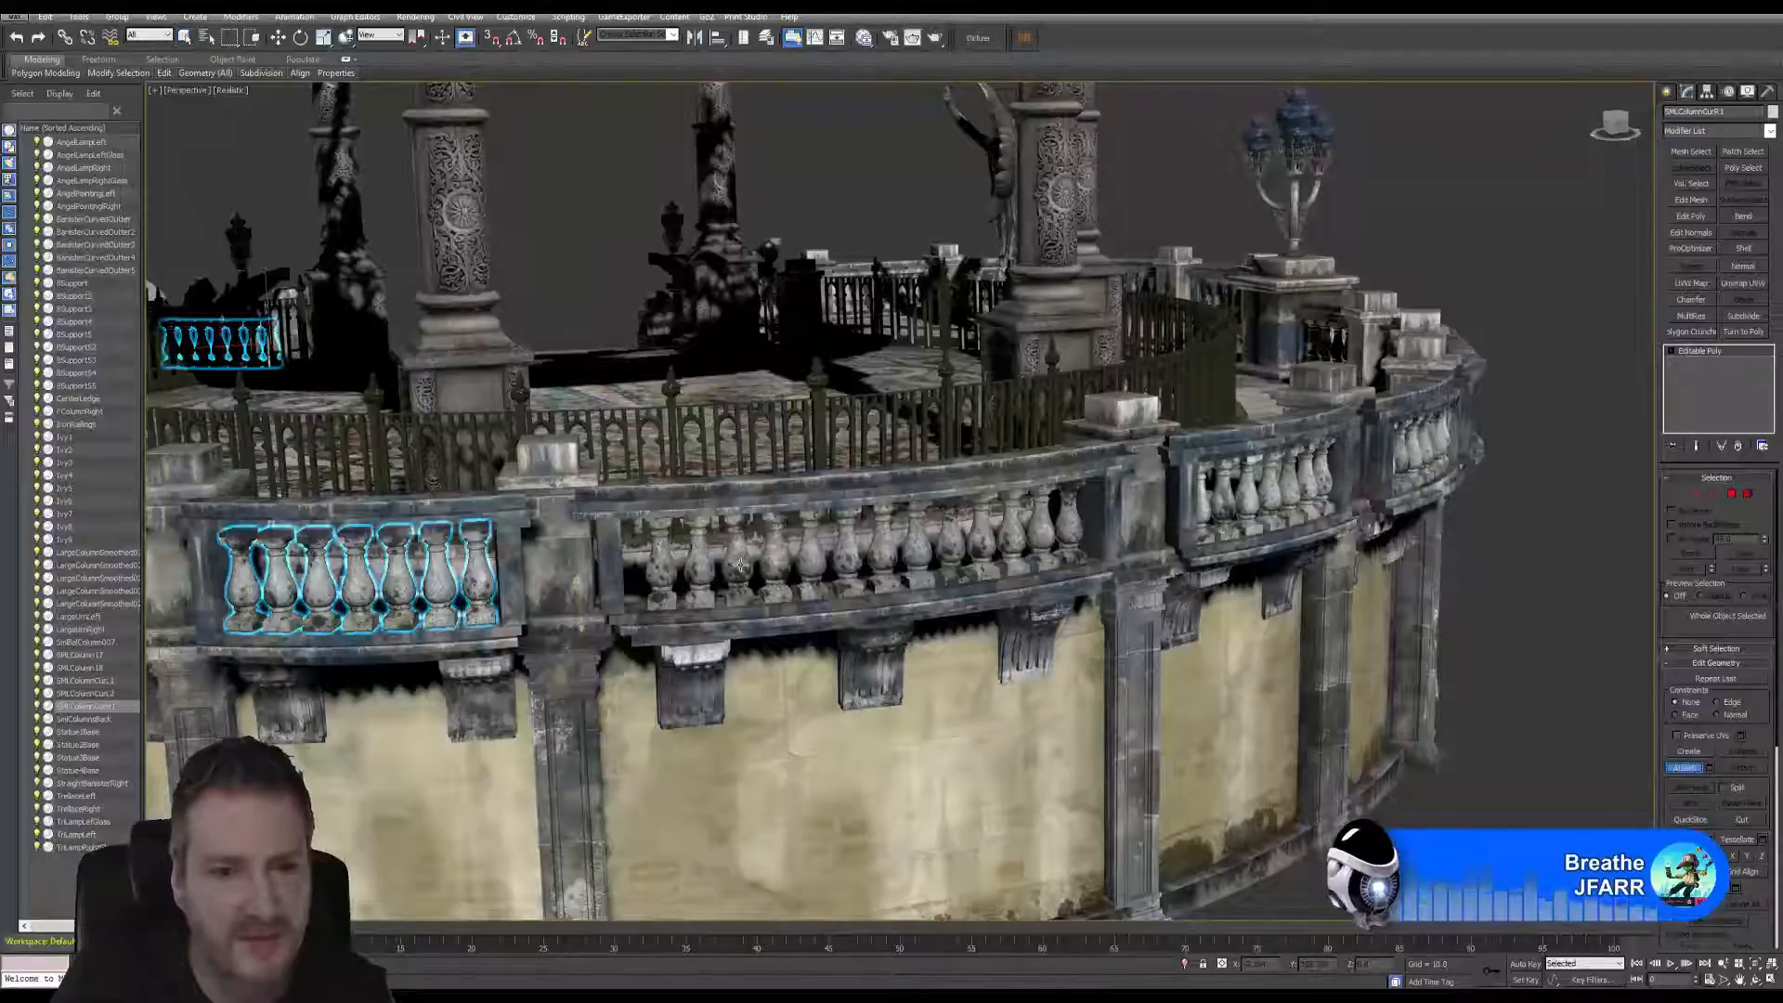
left_click(825, 564)
left_click(963, 475)
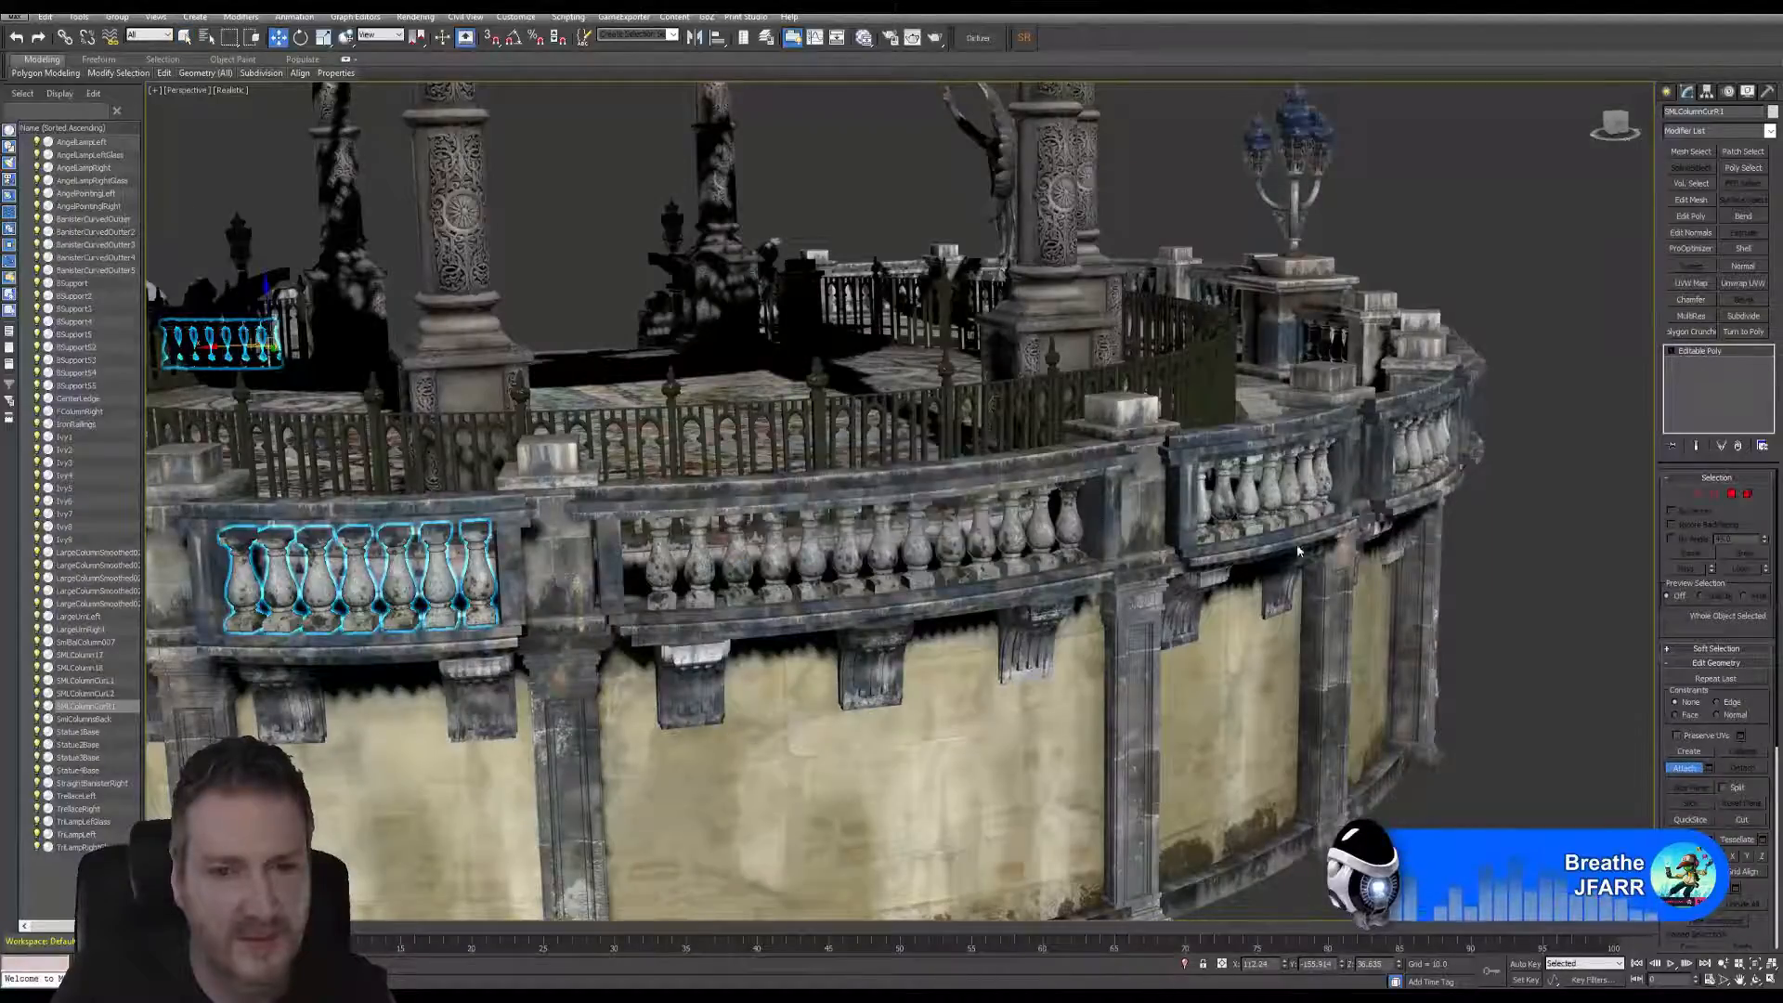
right_click(1518, 602)
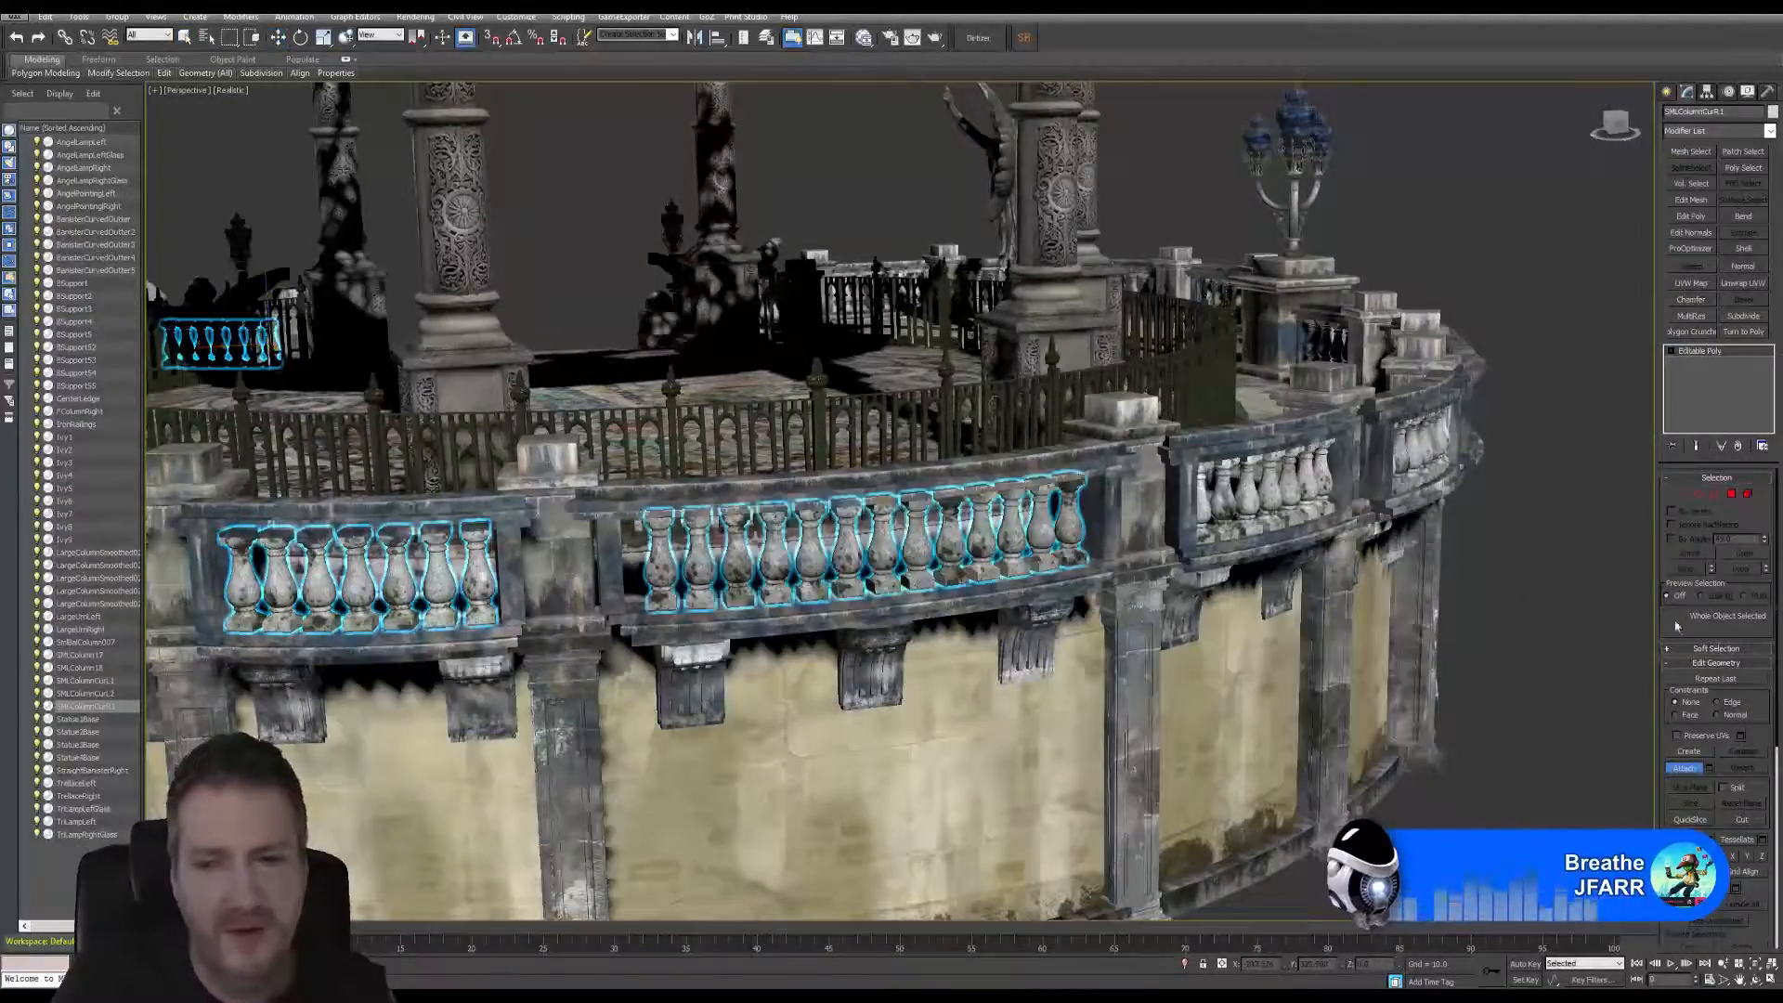
- Attach the baluster section just beyond the lamp-post pedestal on the terrace's opposite side to the baluster mesh, matching material IDs to material
left_click(1755, 981)
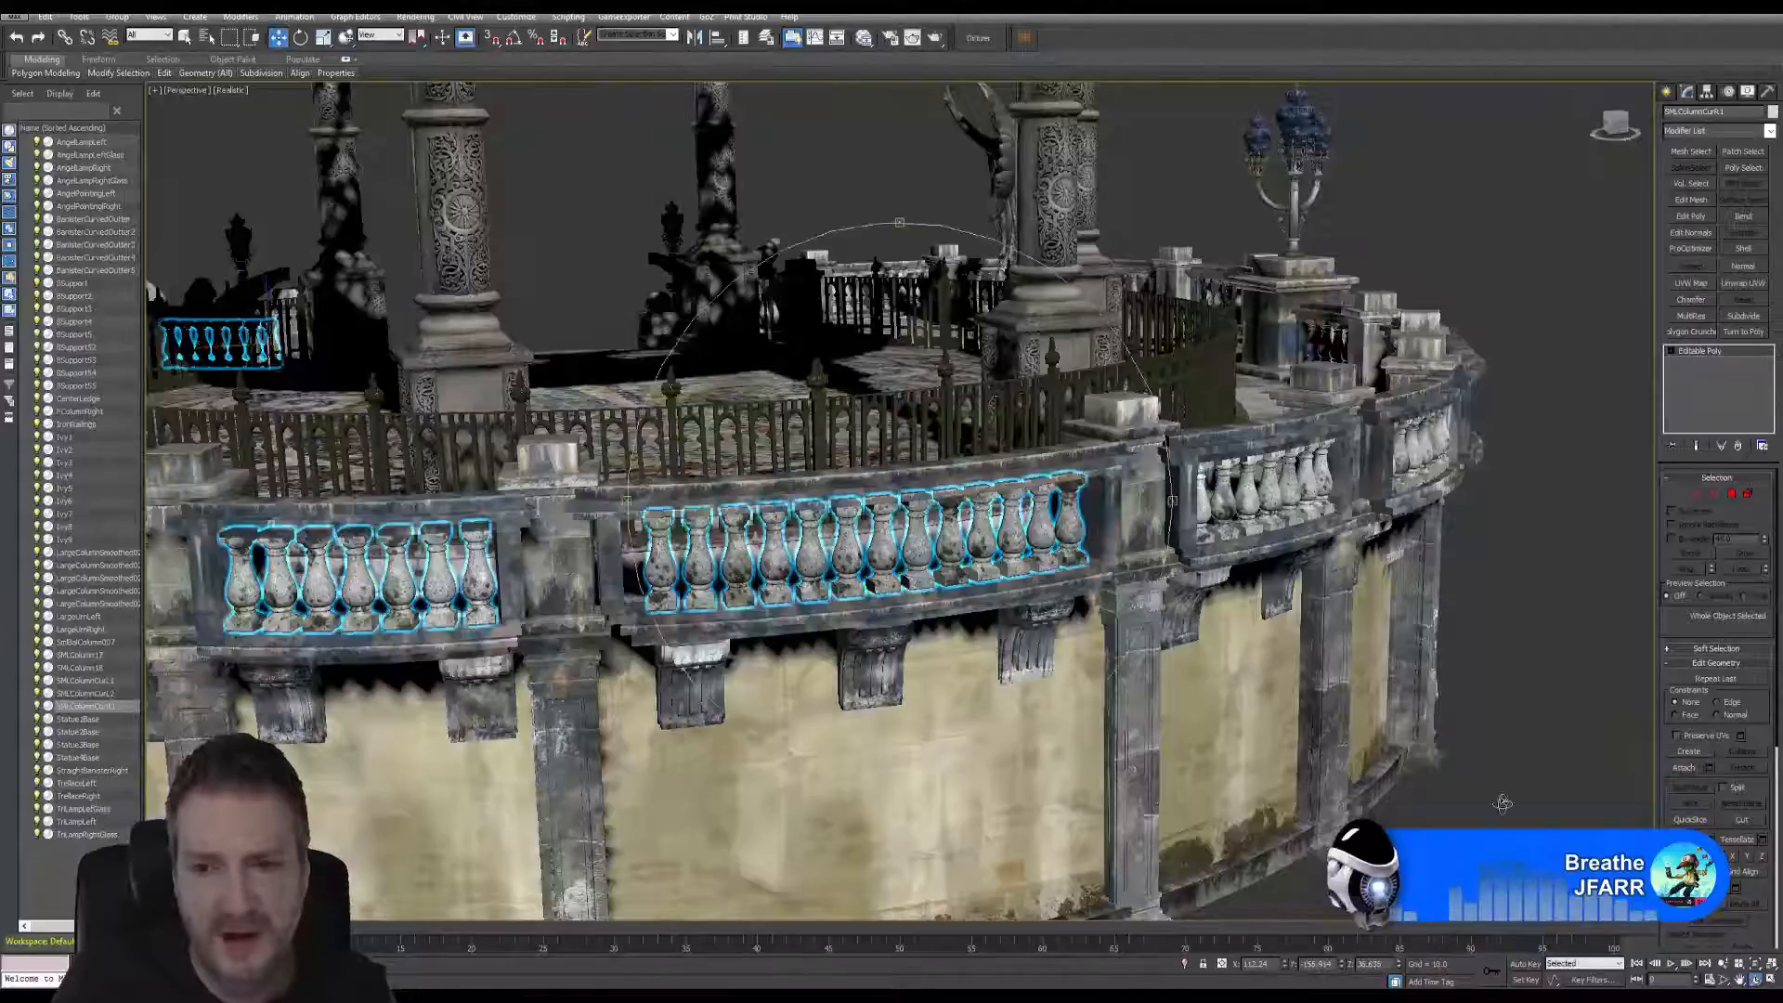
left_click_drag(929, 501, 896, 530)
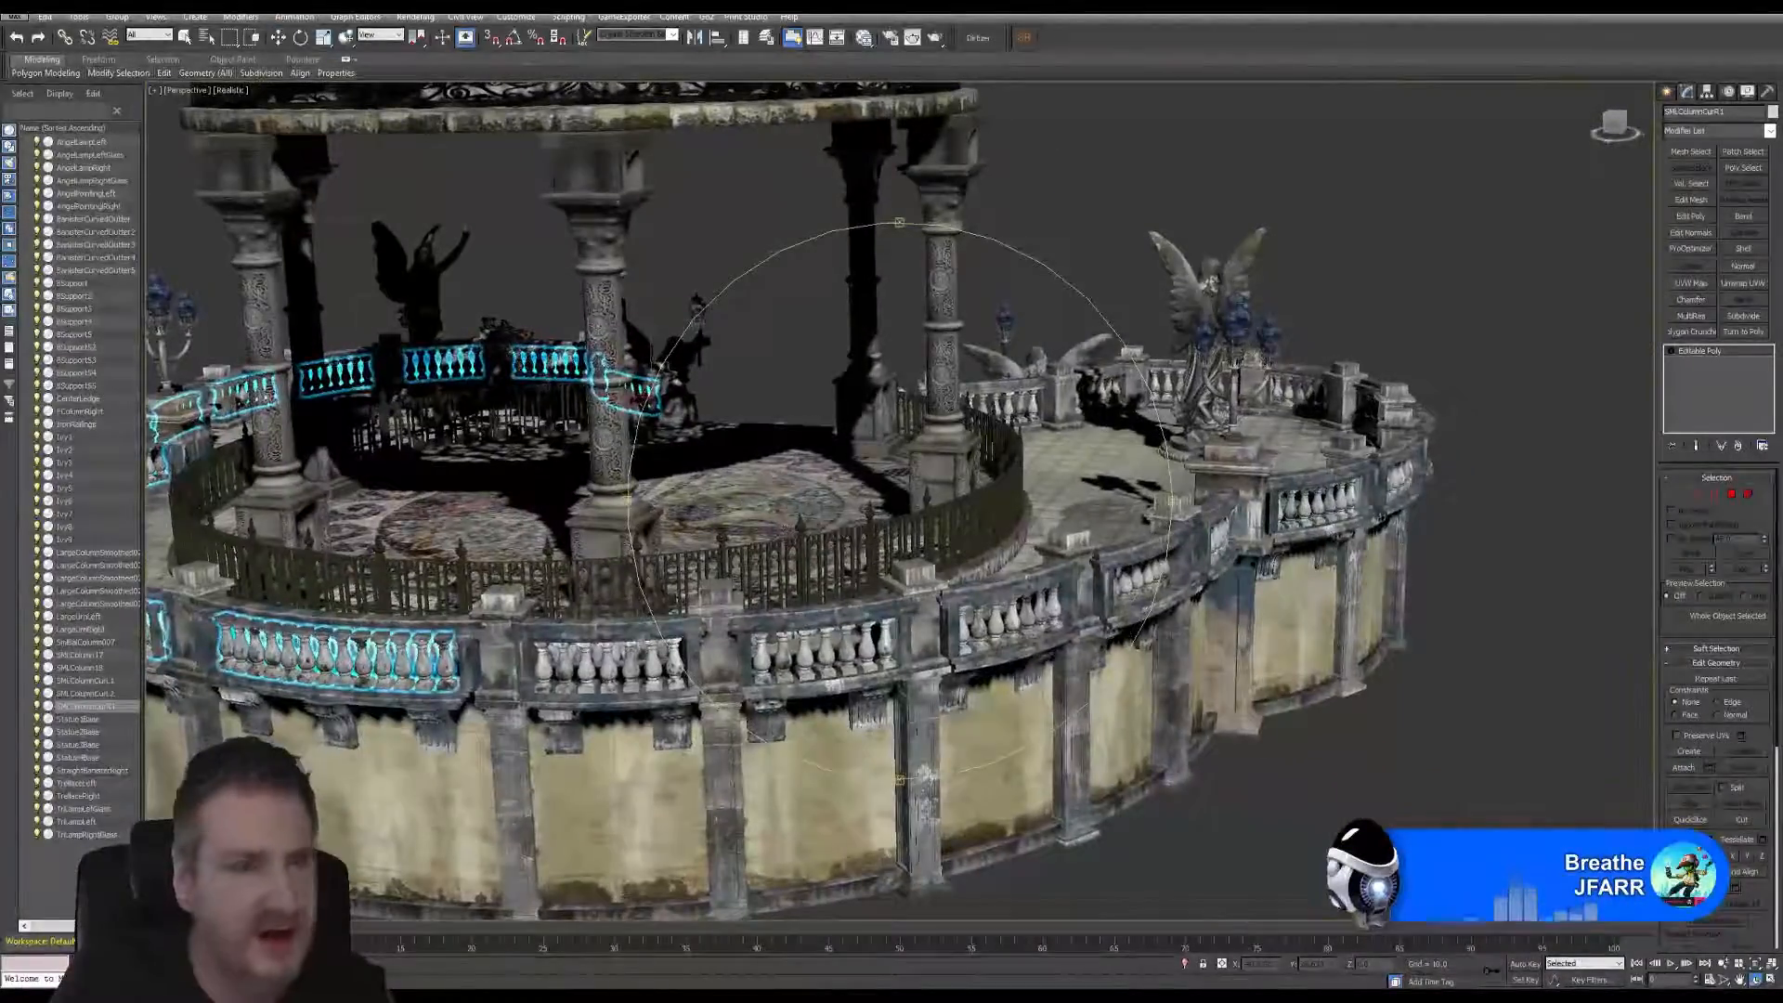
left_click(184, 37)
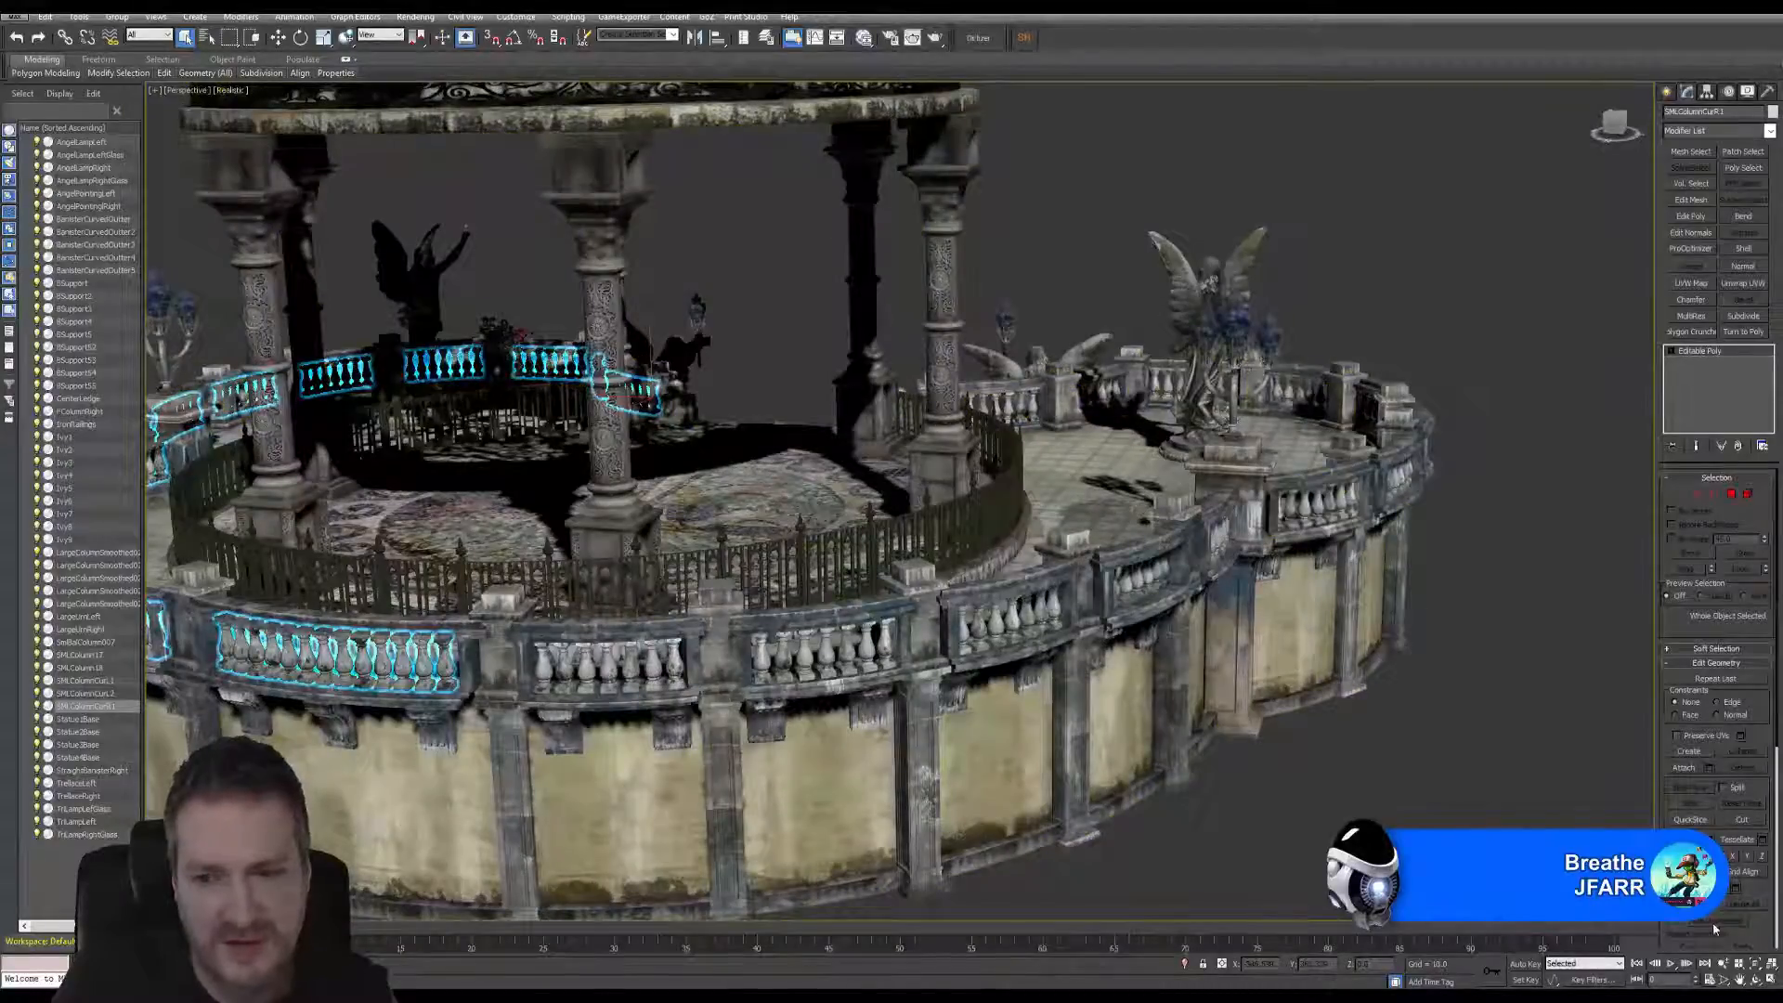
middle_click_drag(1451, 694, 1384, 704)
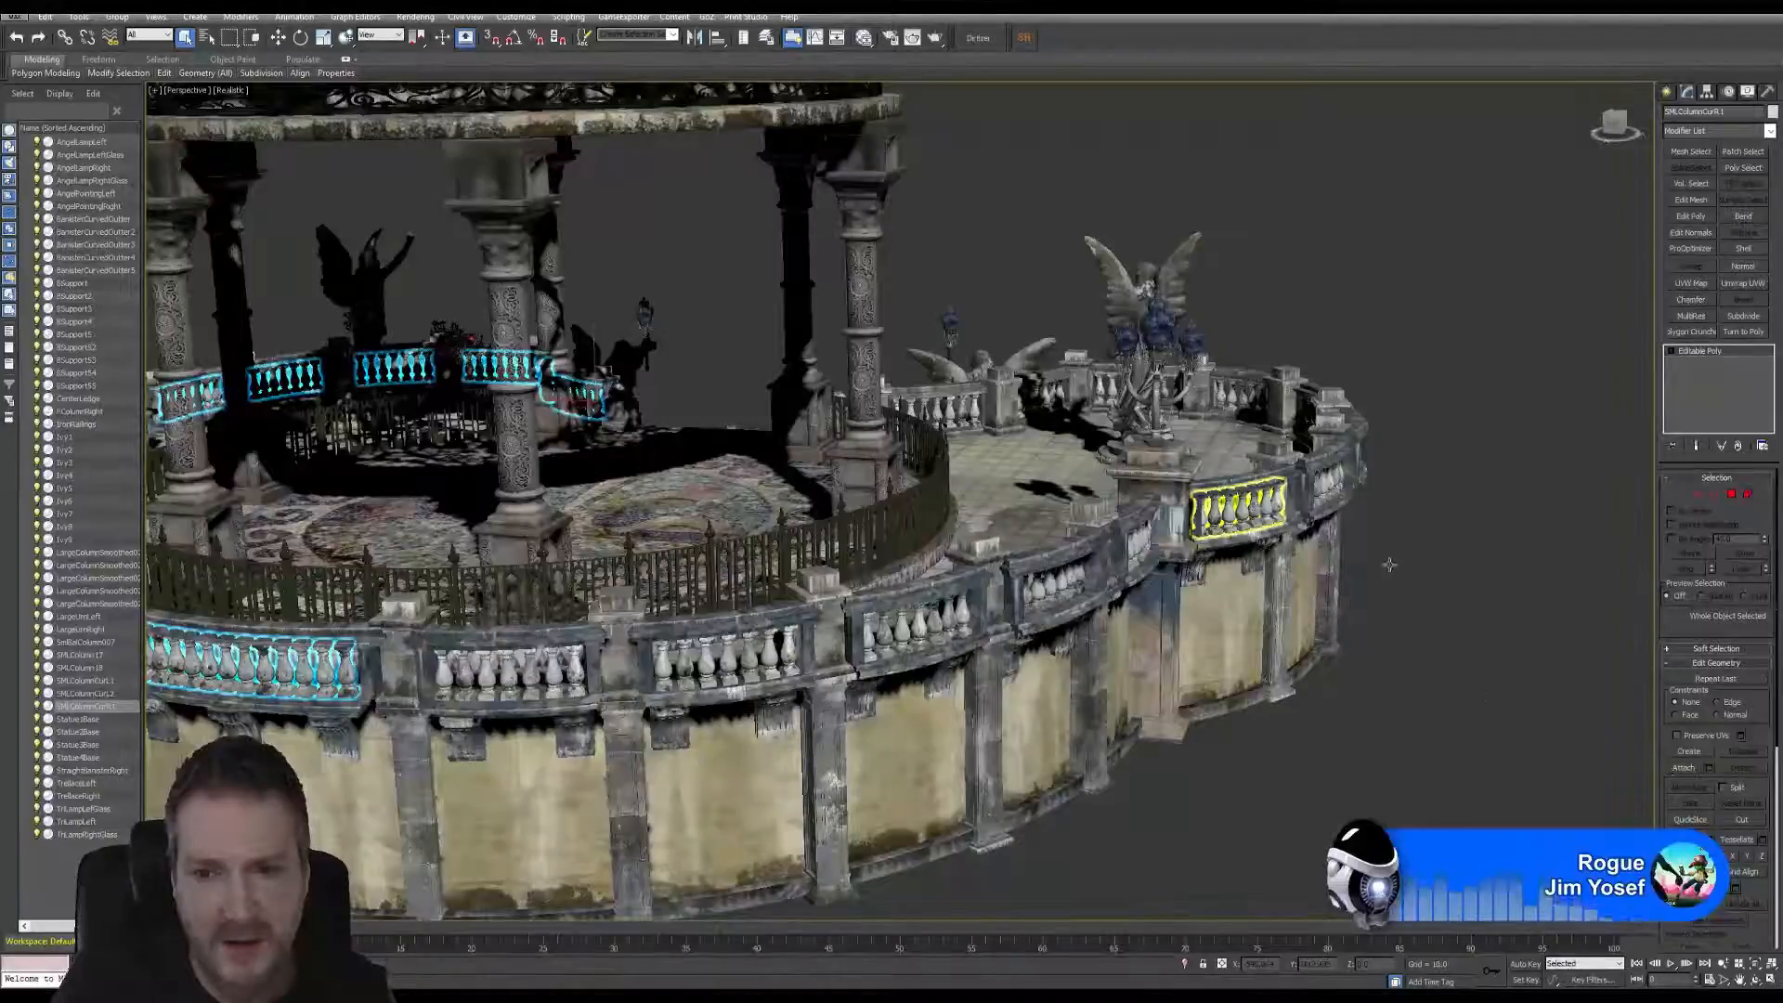
left_click(1683, 767)
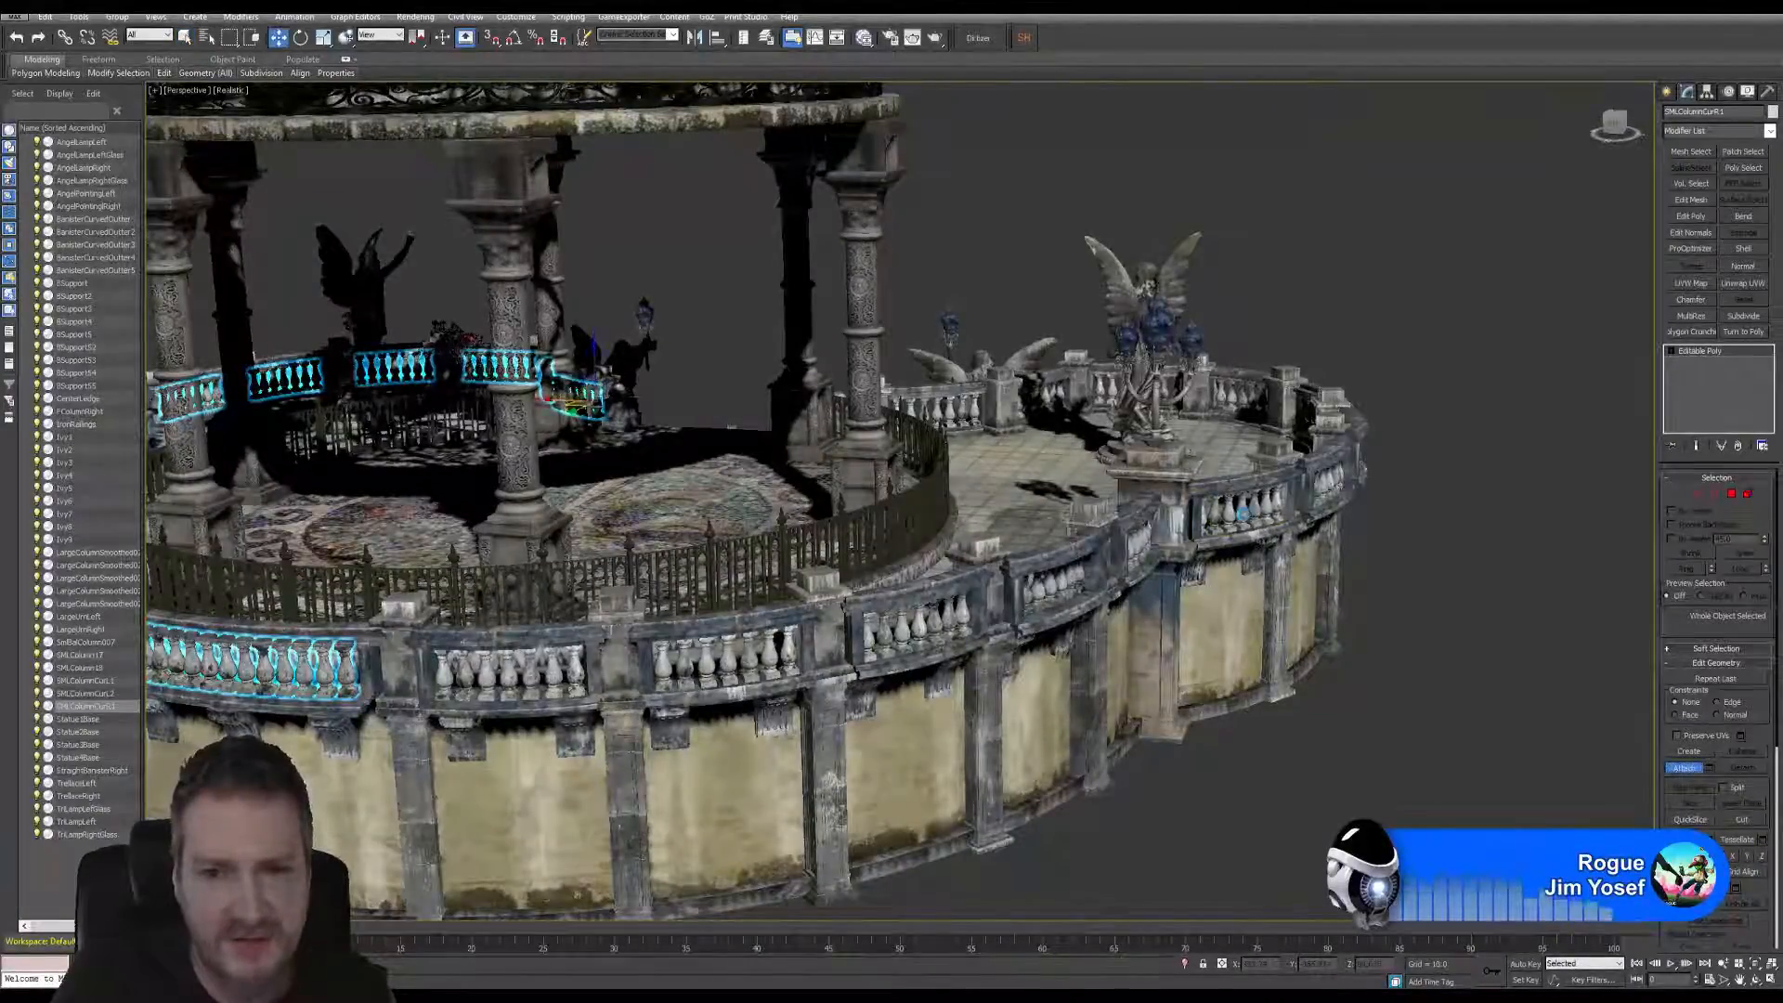
left_click(966, 478)
left_click(966, 476)
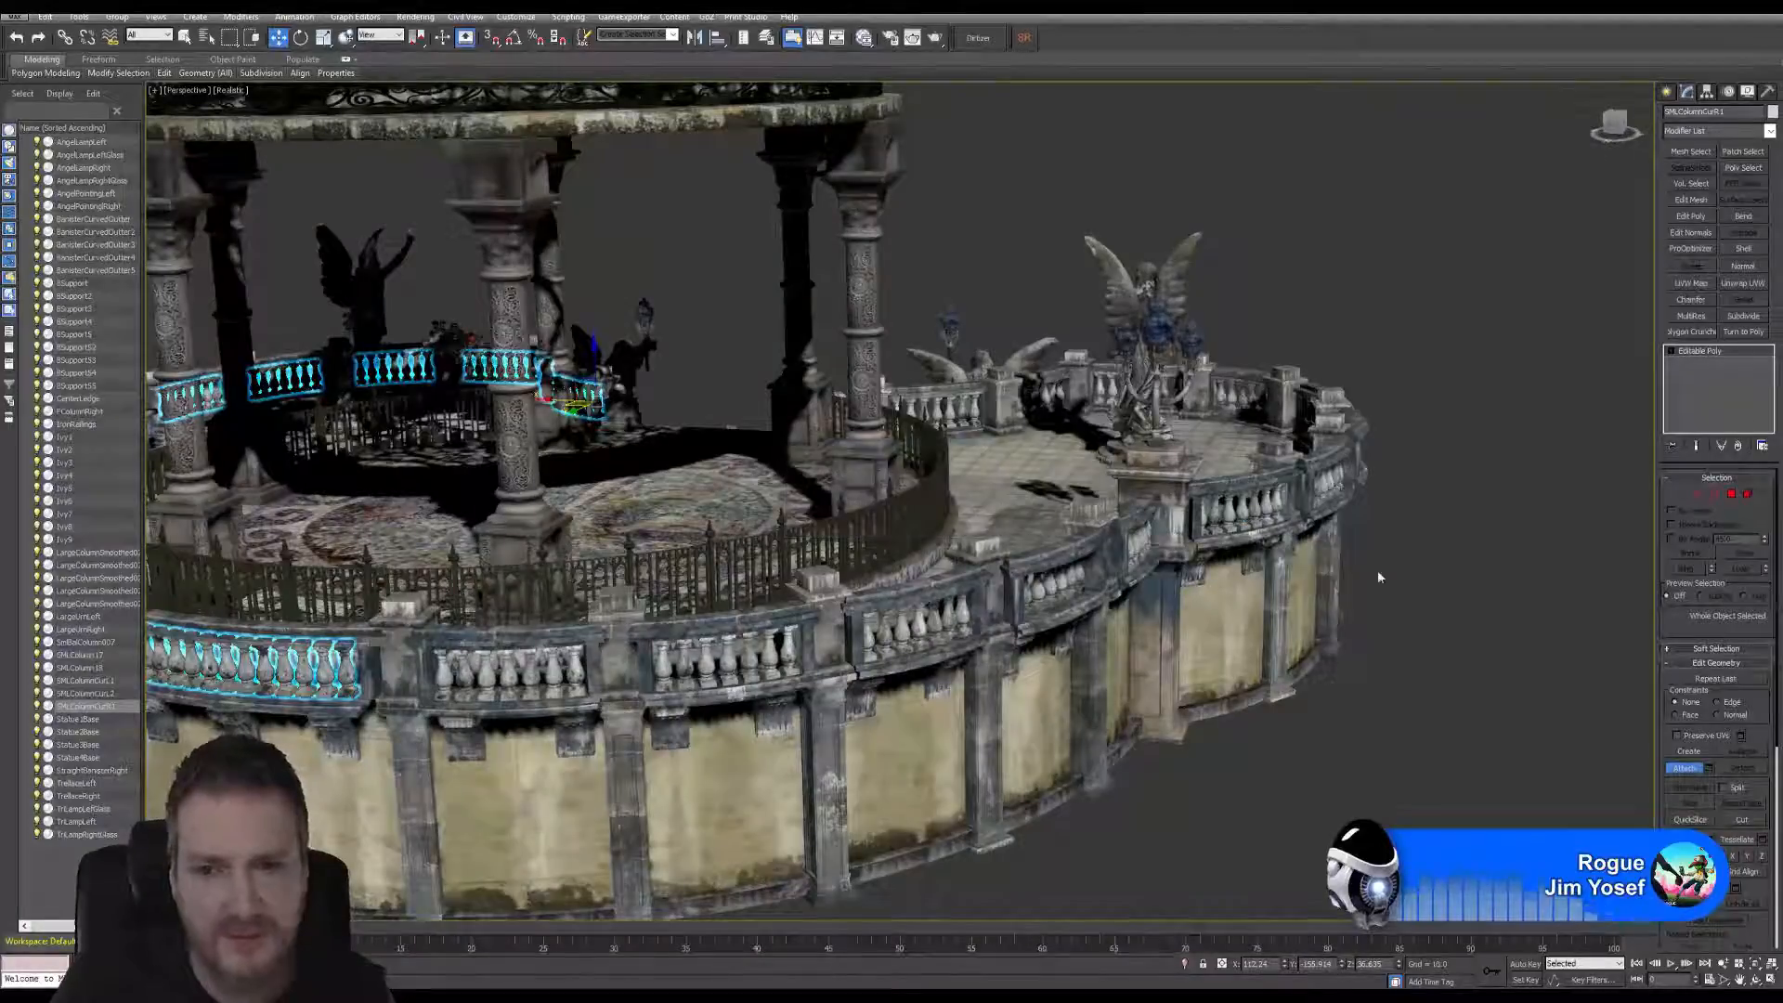
left_click(1239, 506)
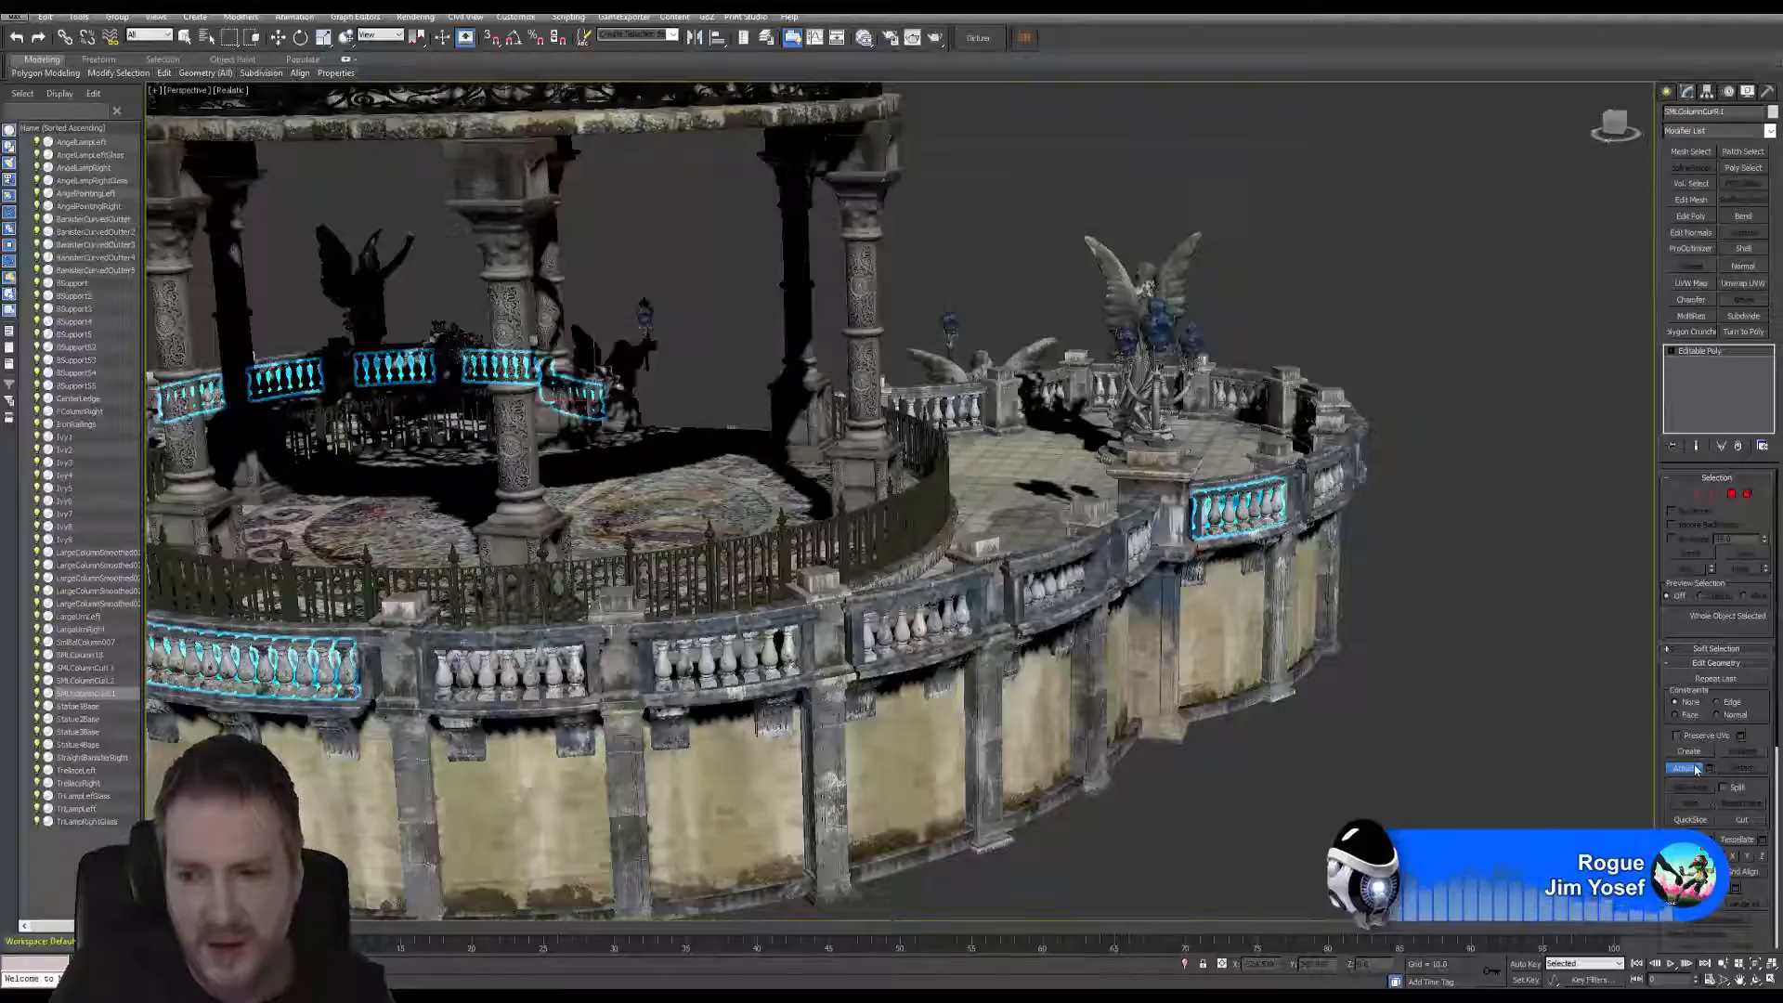
key("w")
- Attach the following baluster section, just before the standing angel statue, to the baluster mesh, matching material IDs to material
left_click(1755, 980)
left_click_drag(984, 520, 892, 446)
left_click(185, 38)
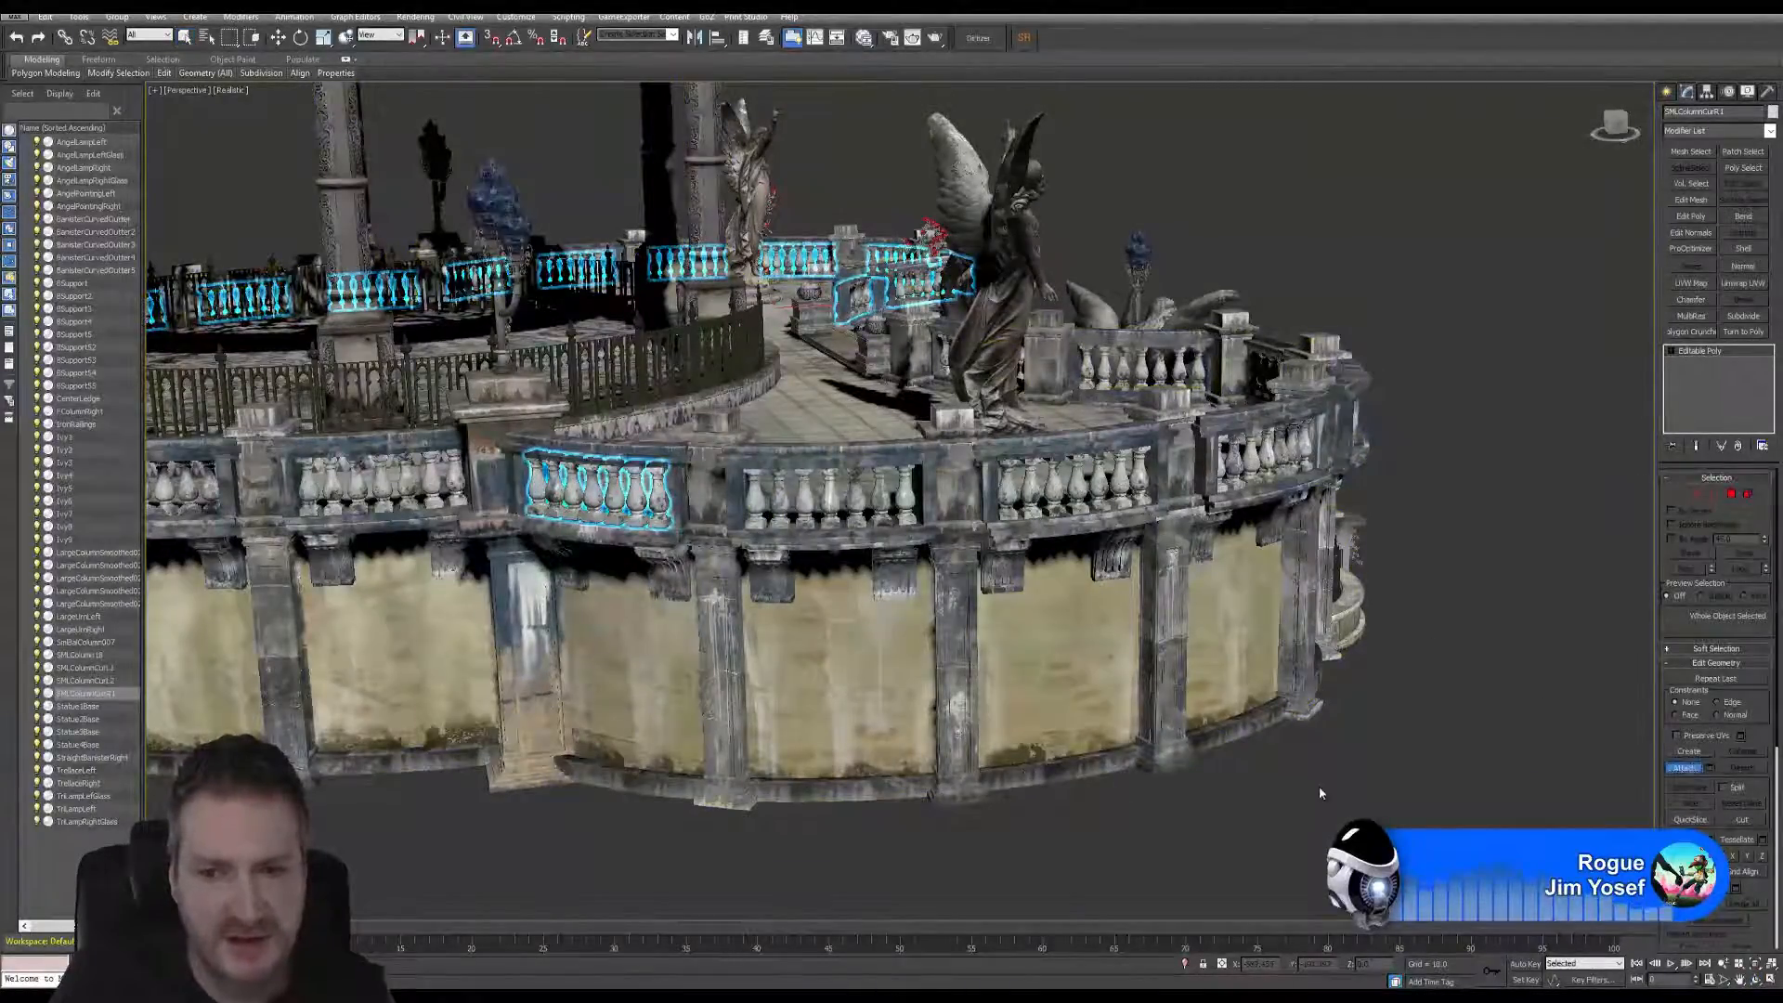
left_click(807, 502)
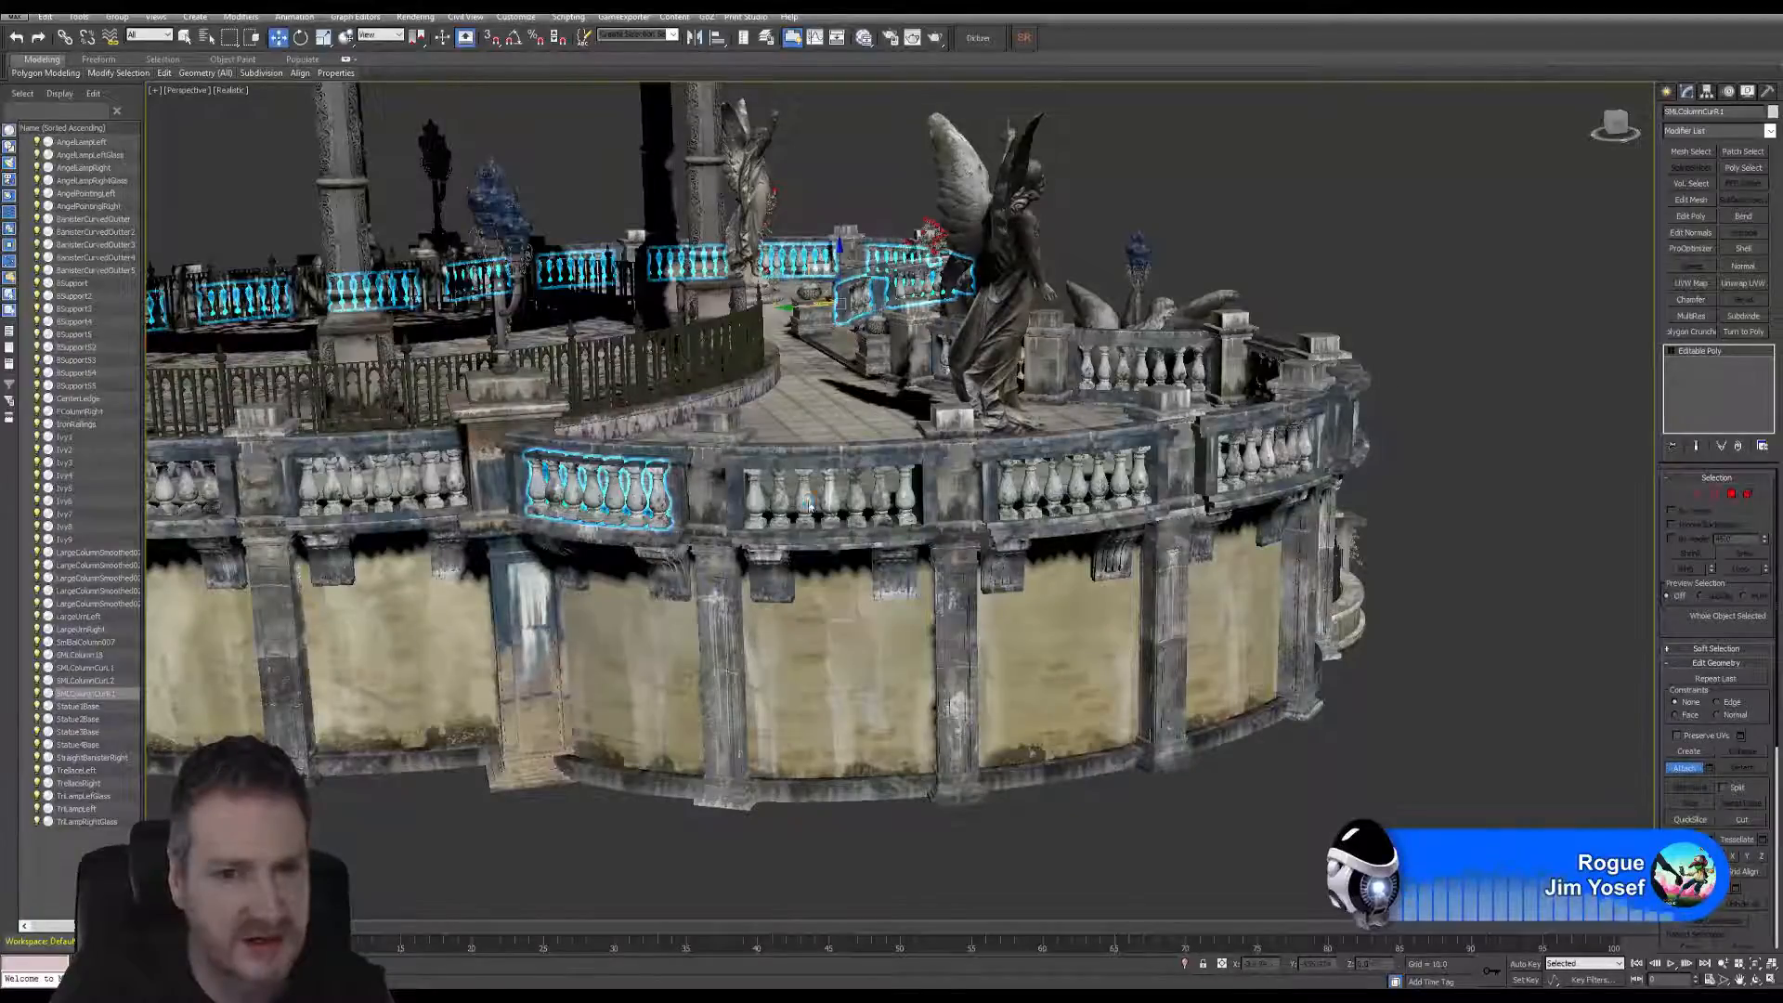
left_click(963, 480)
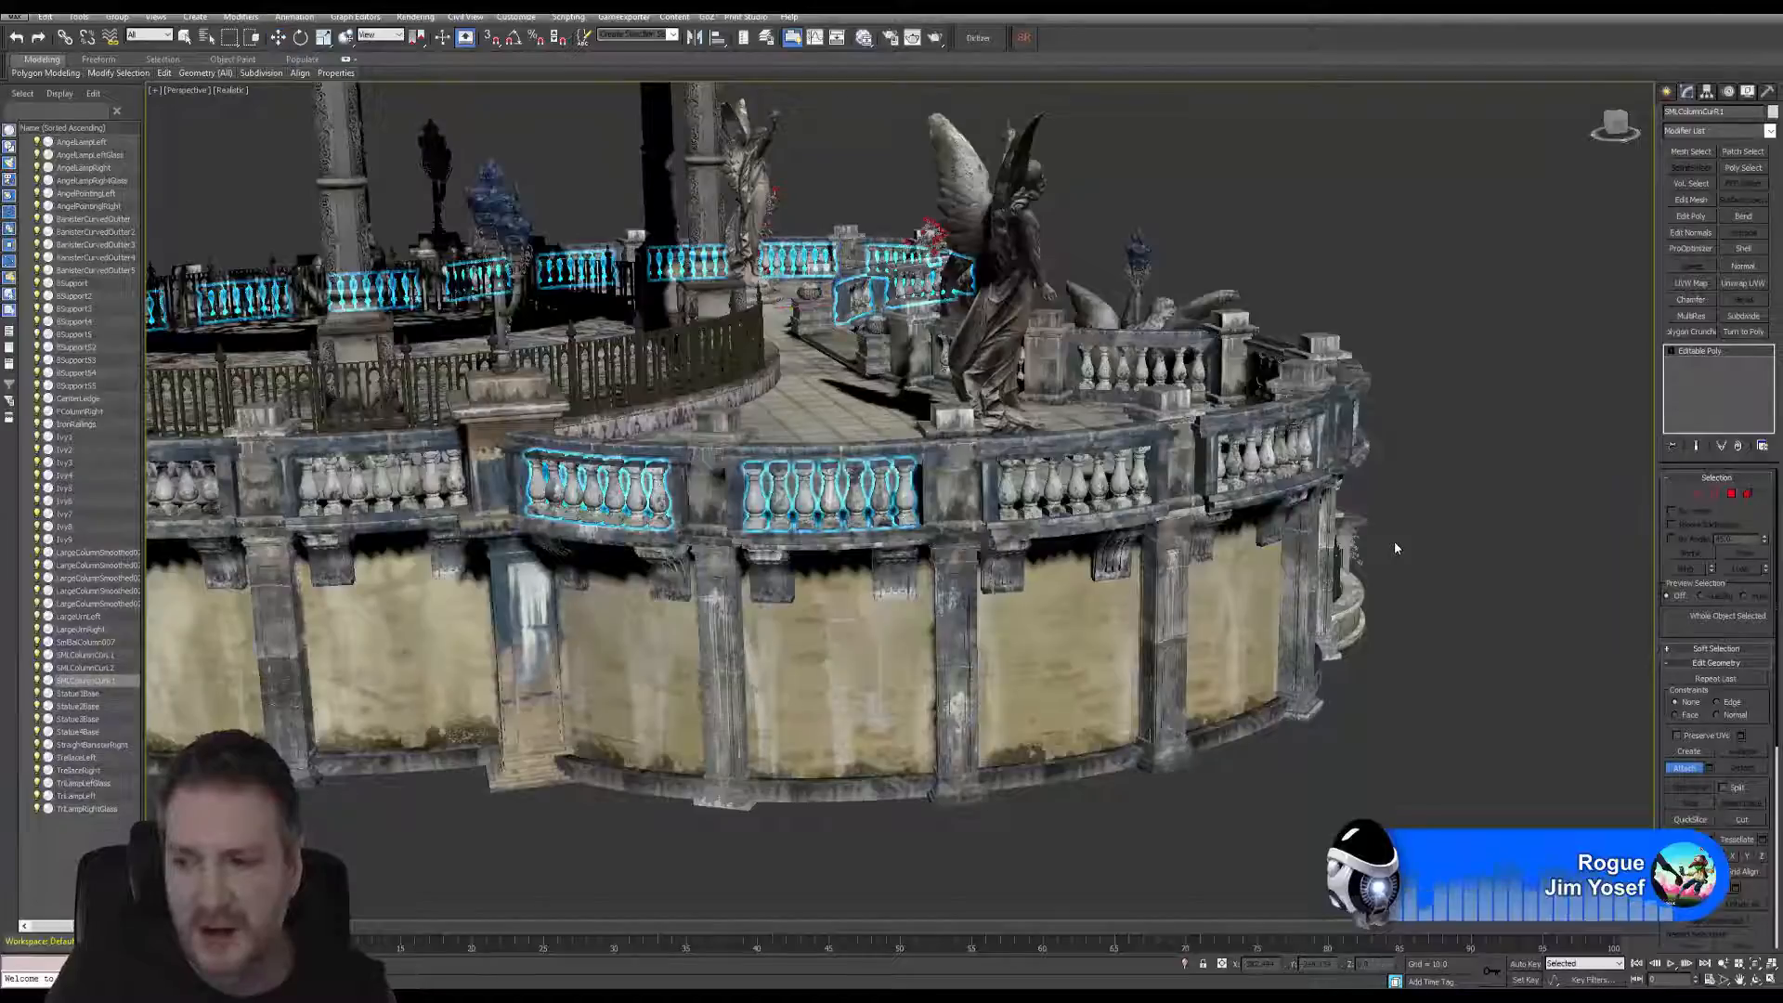
- Attach the baluster section behind the lamp-bearing angel on the stairs' far side to the baluster mesh, matching material IDs to material
key("w")
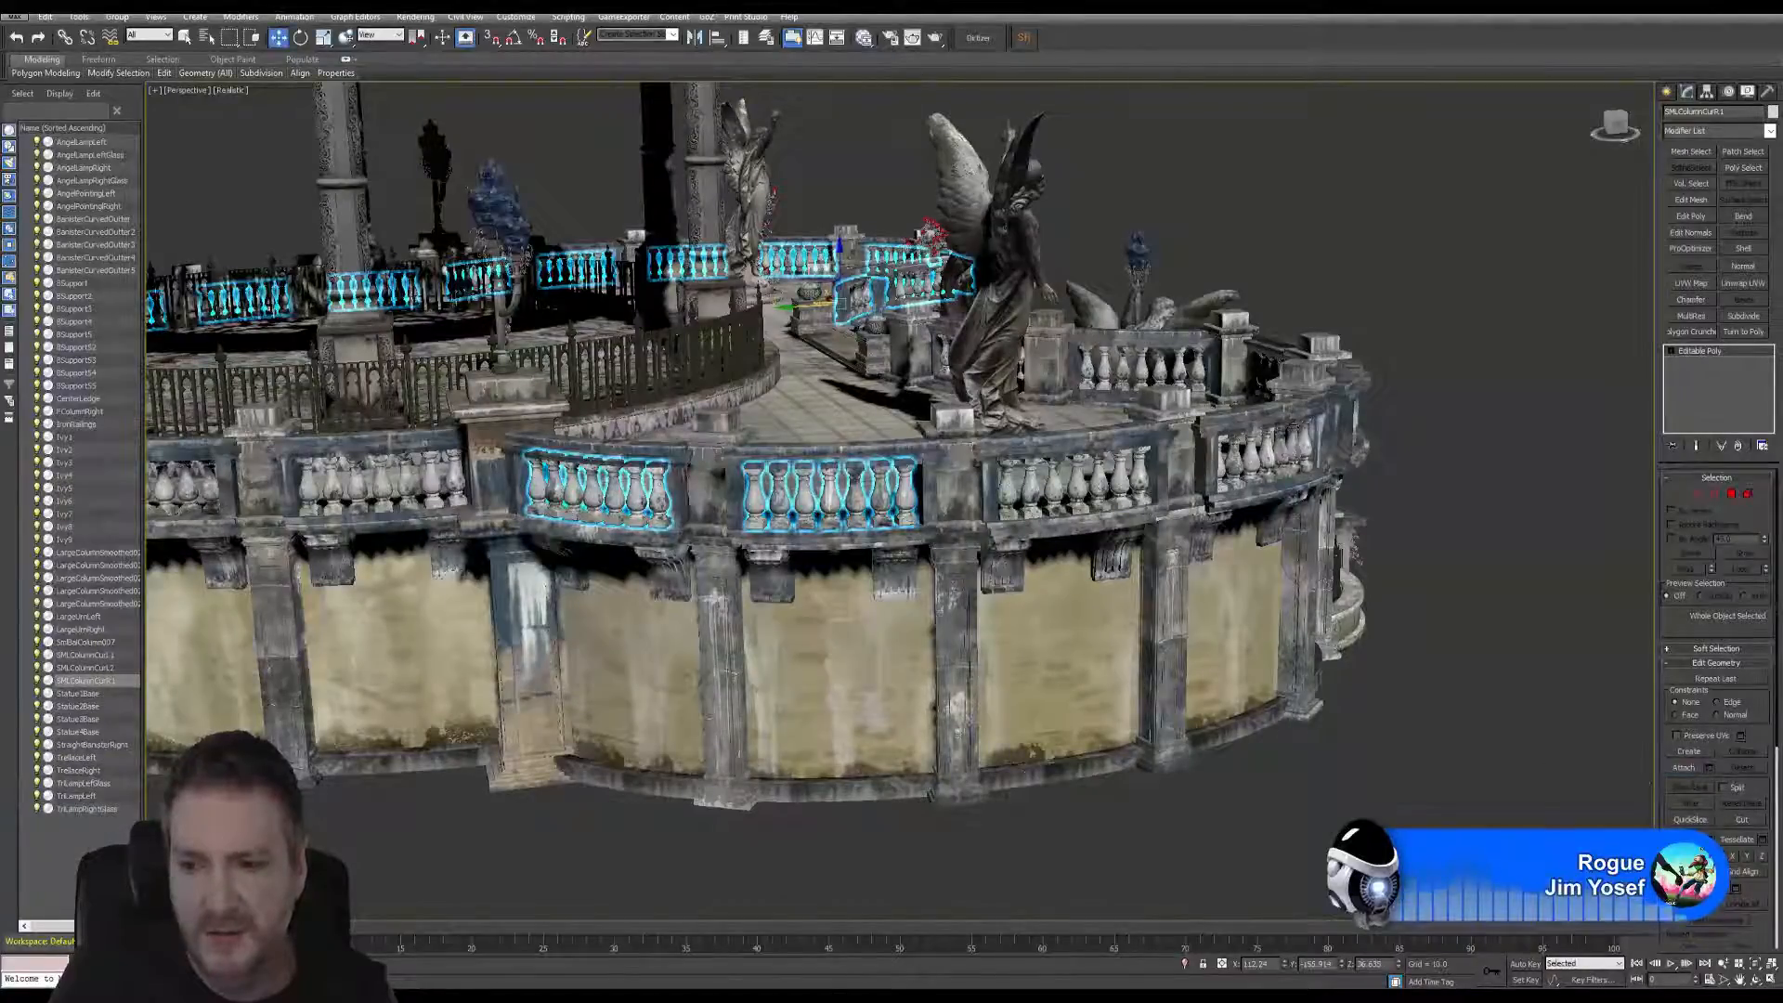
left_click(1755, 980)
left_click_drag(798, 483, 1114, 430)
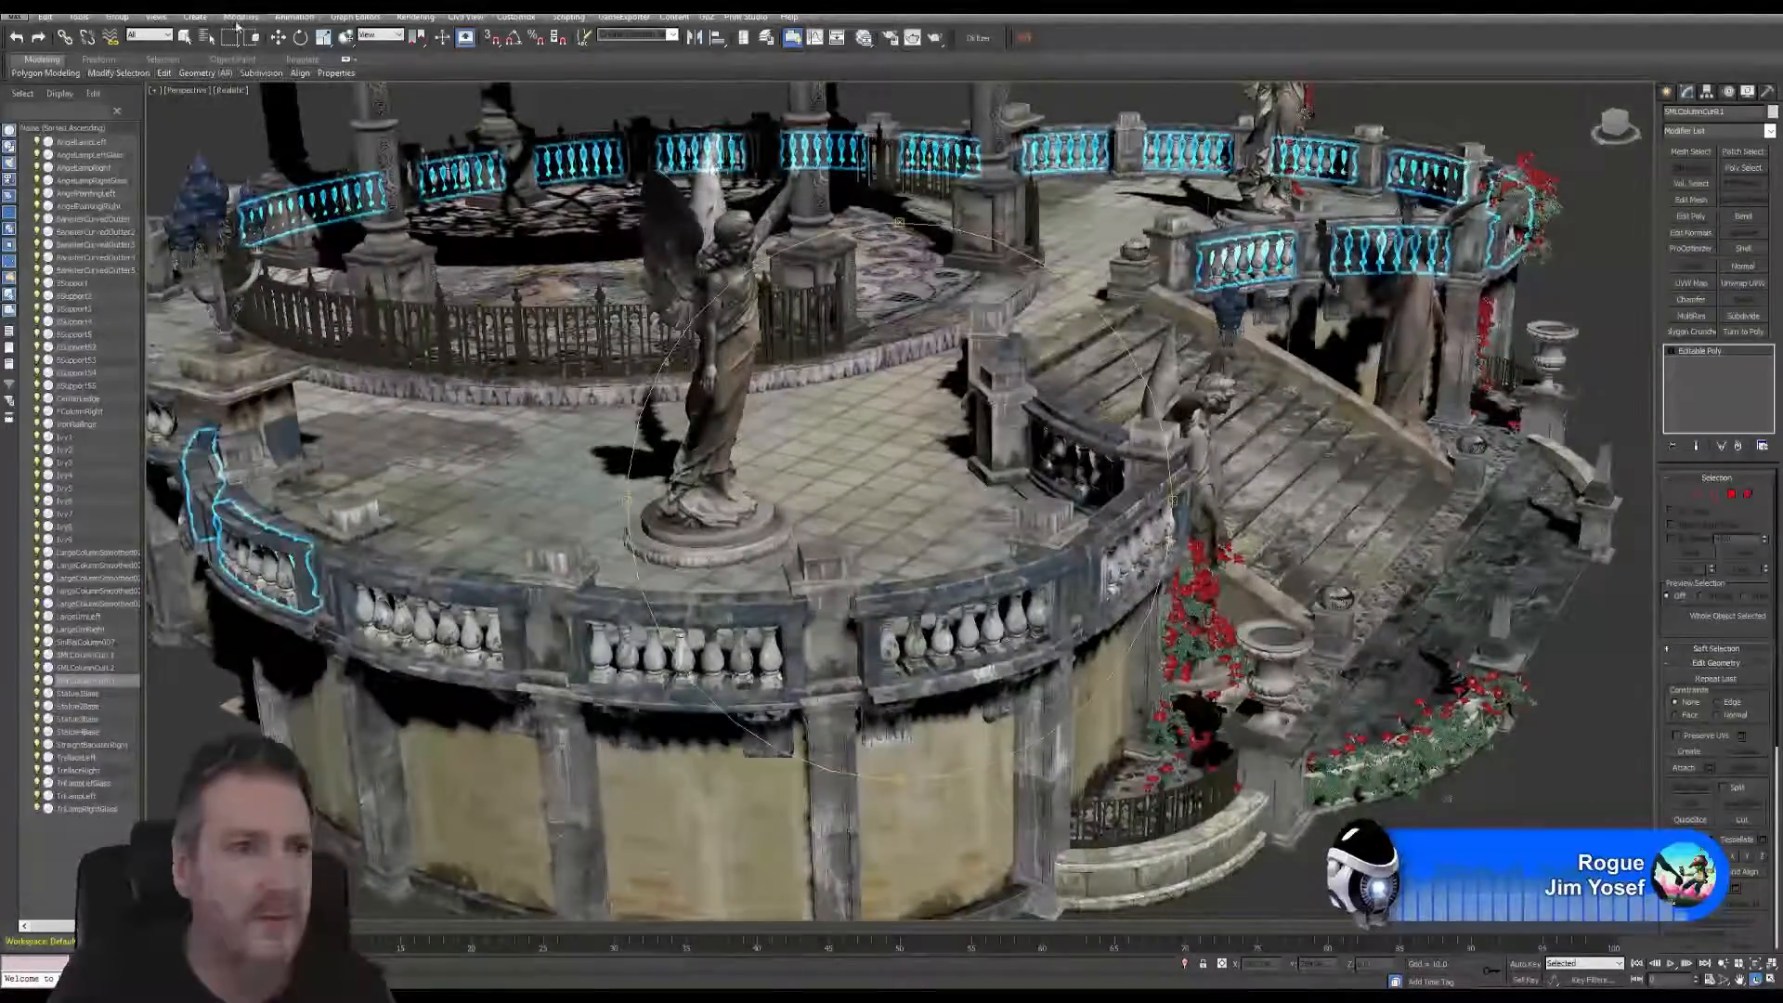
left_click(185, 37)
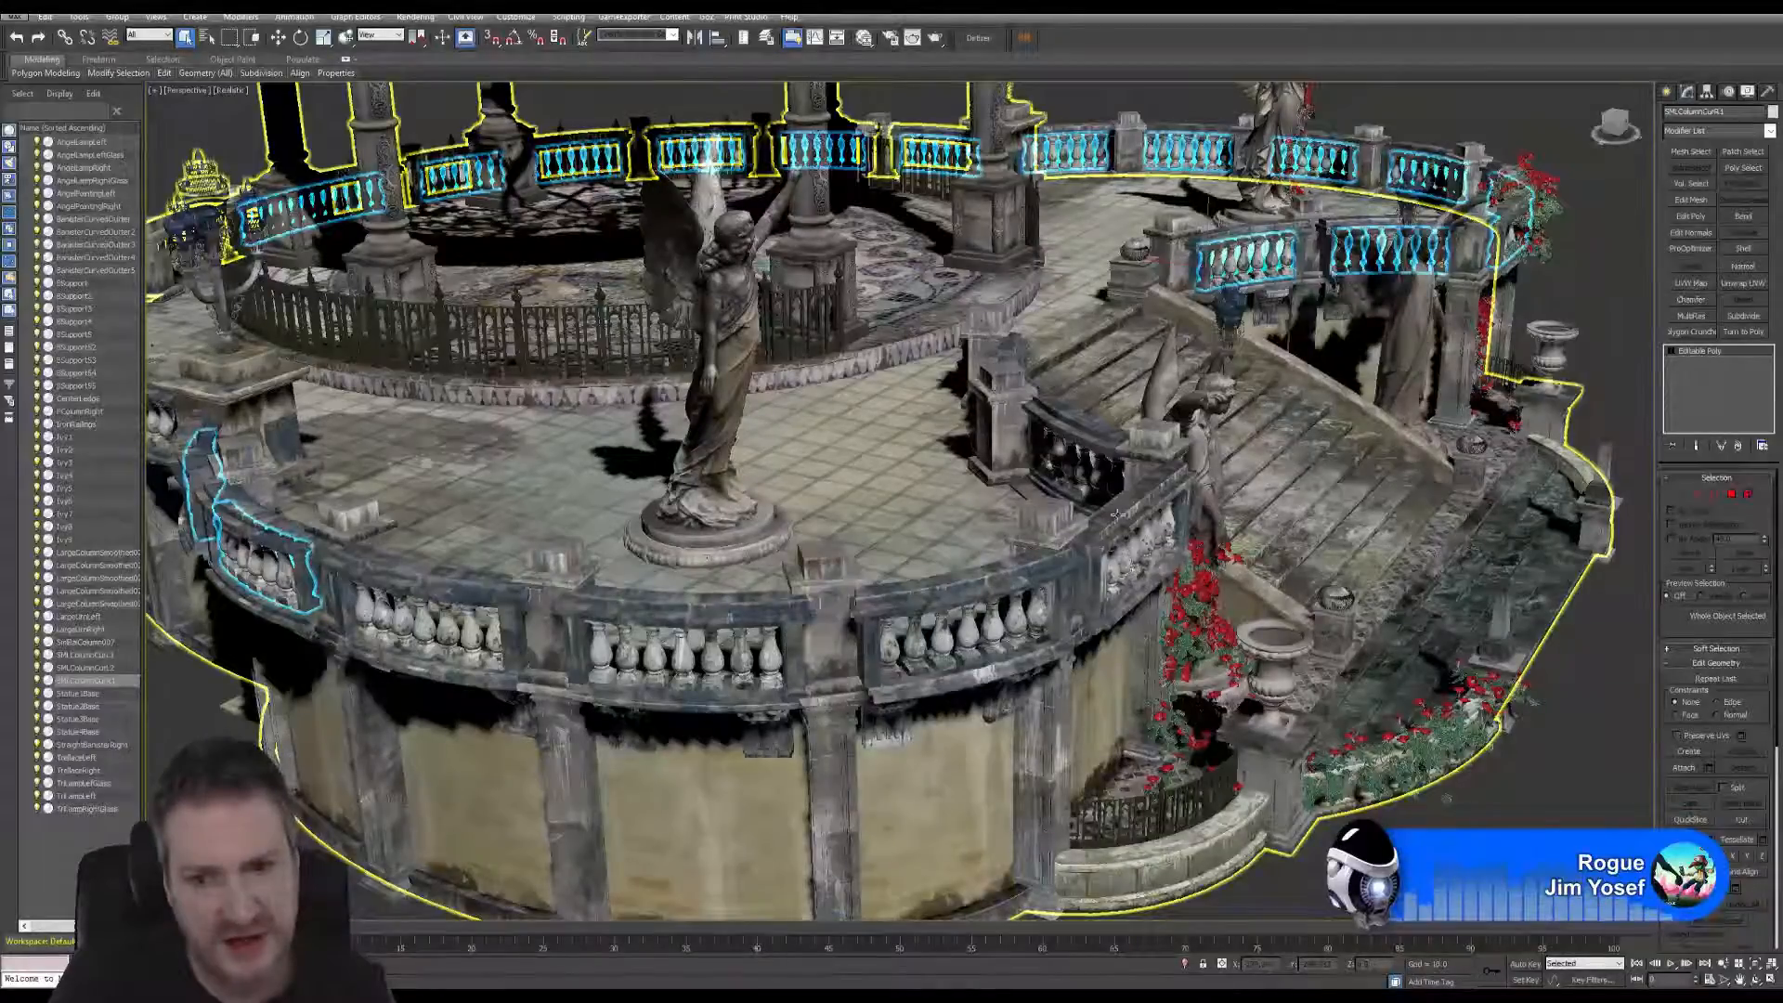
left_click(1753, 980)
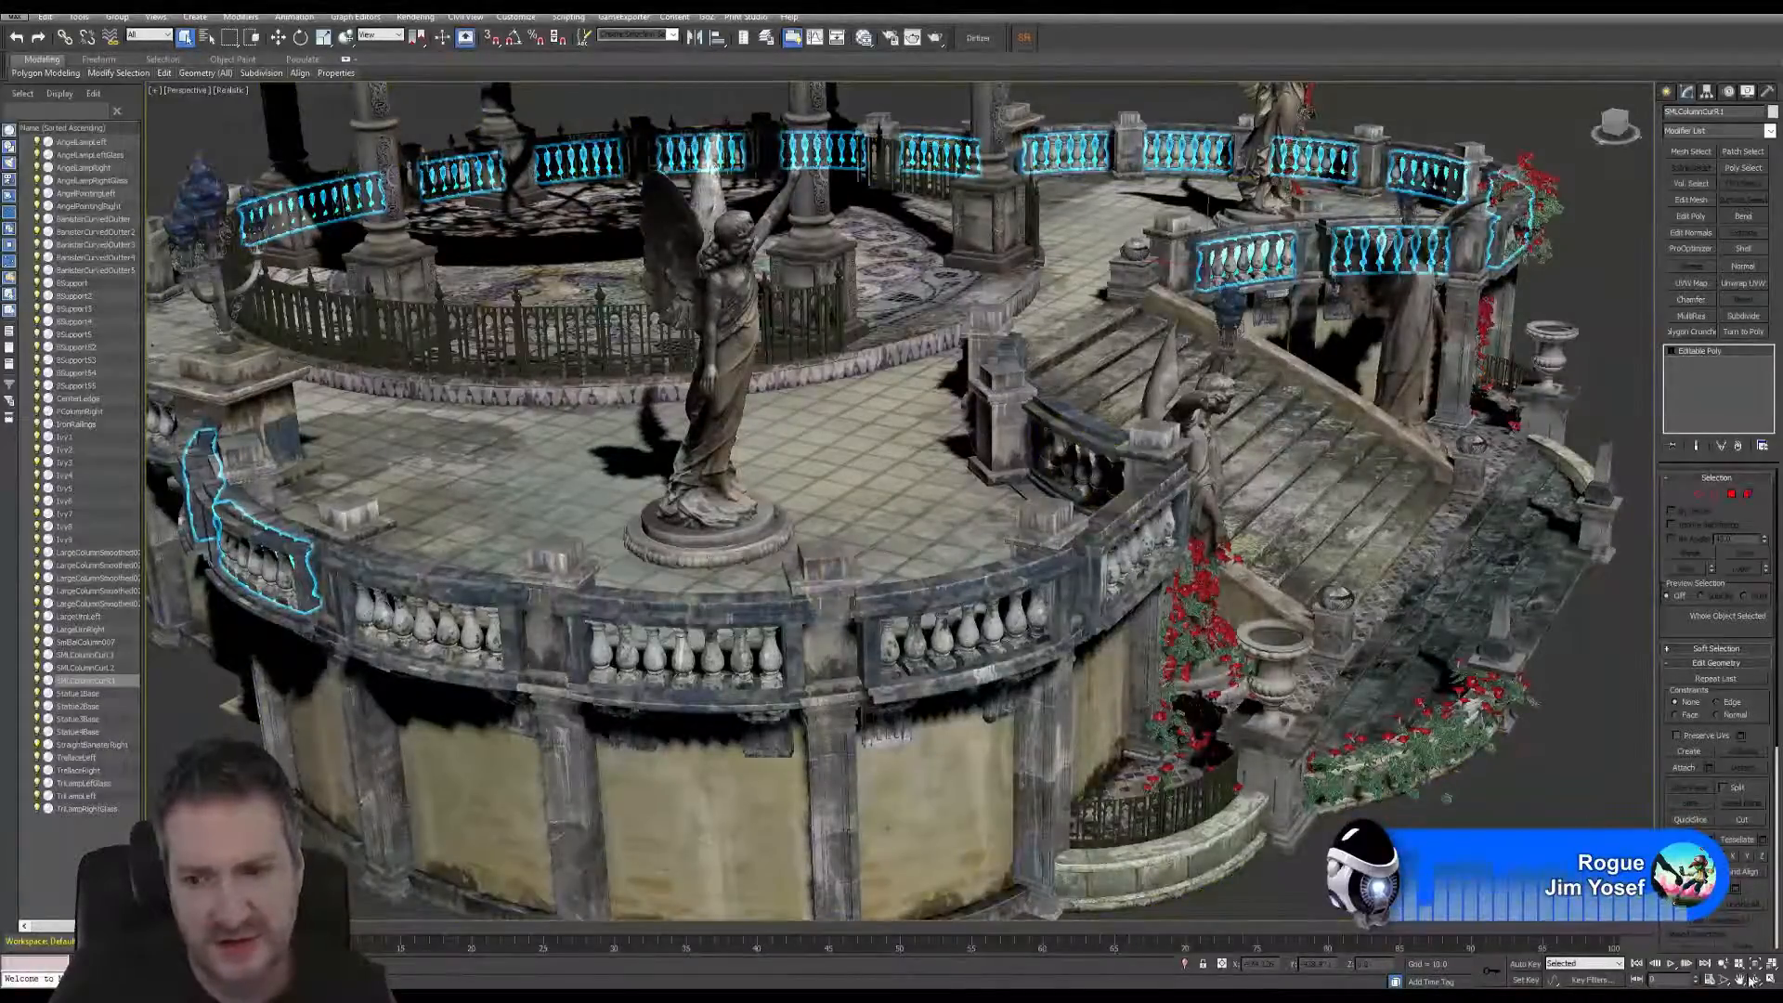
left_click_drag(1114, 520, 789, 432)
scroll(788, 432, "up", 3)
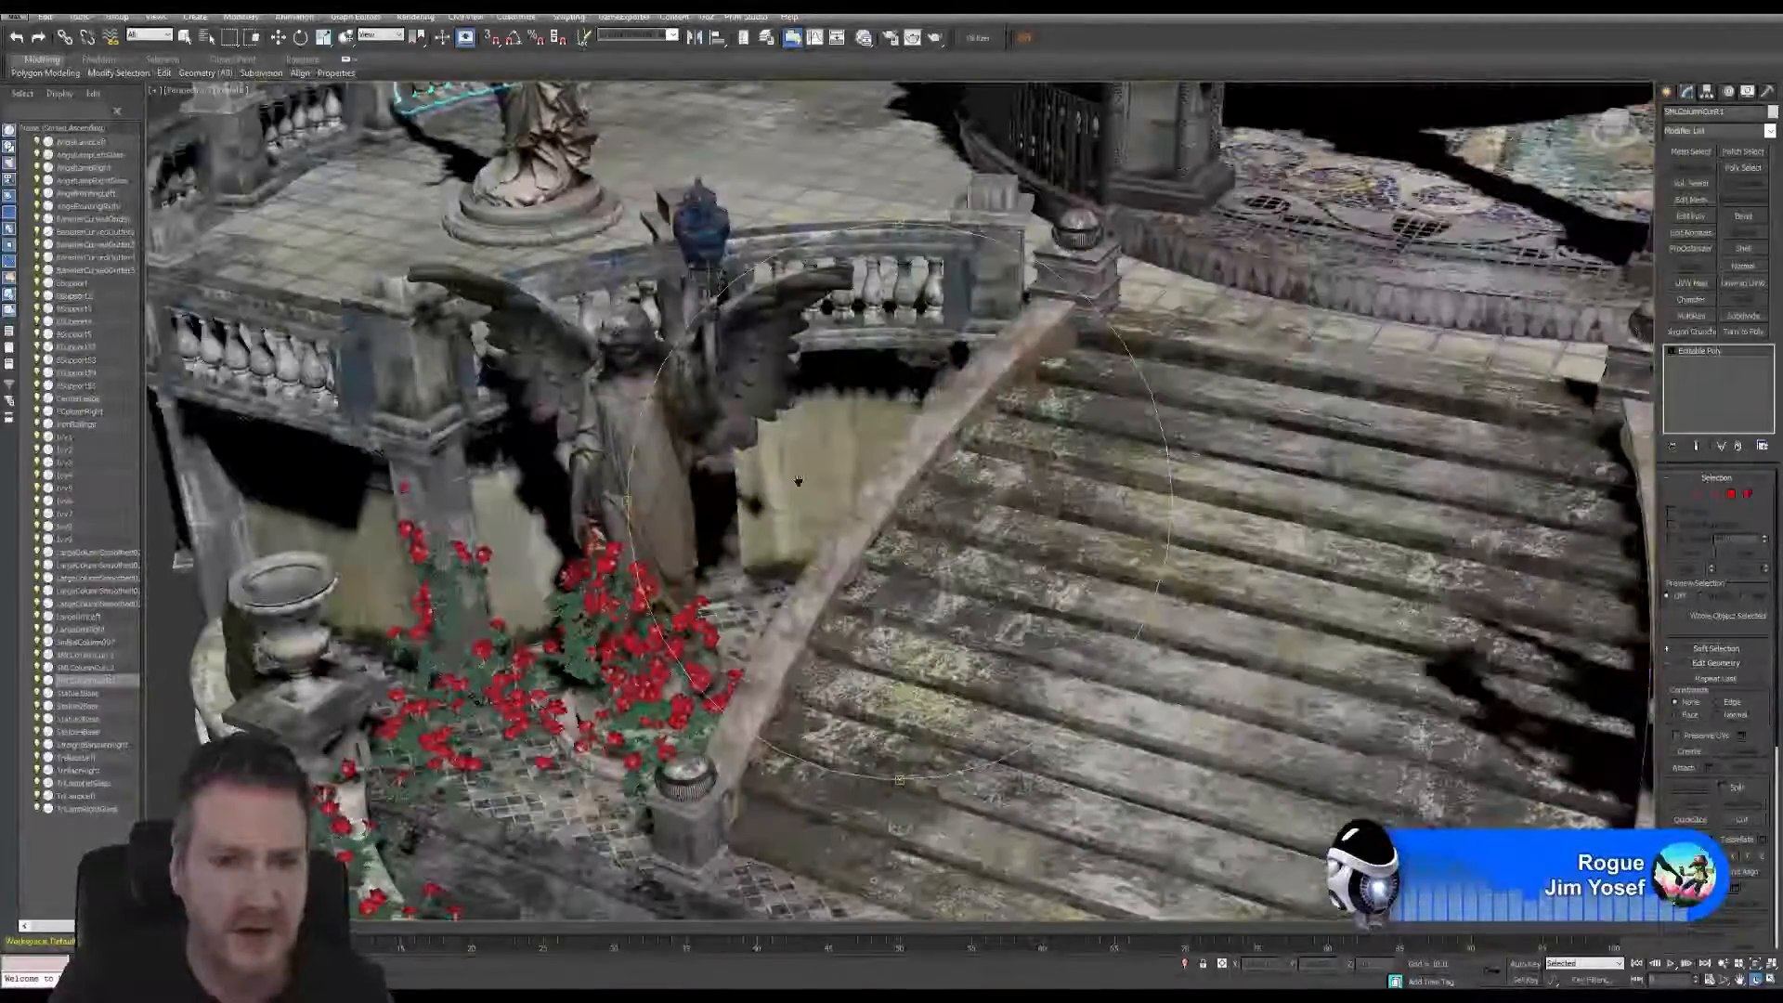
middle_click_drag(789, 432, 761, 473)
left_click(184, 39)
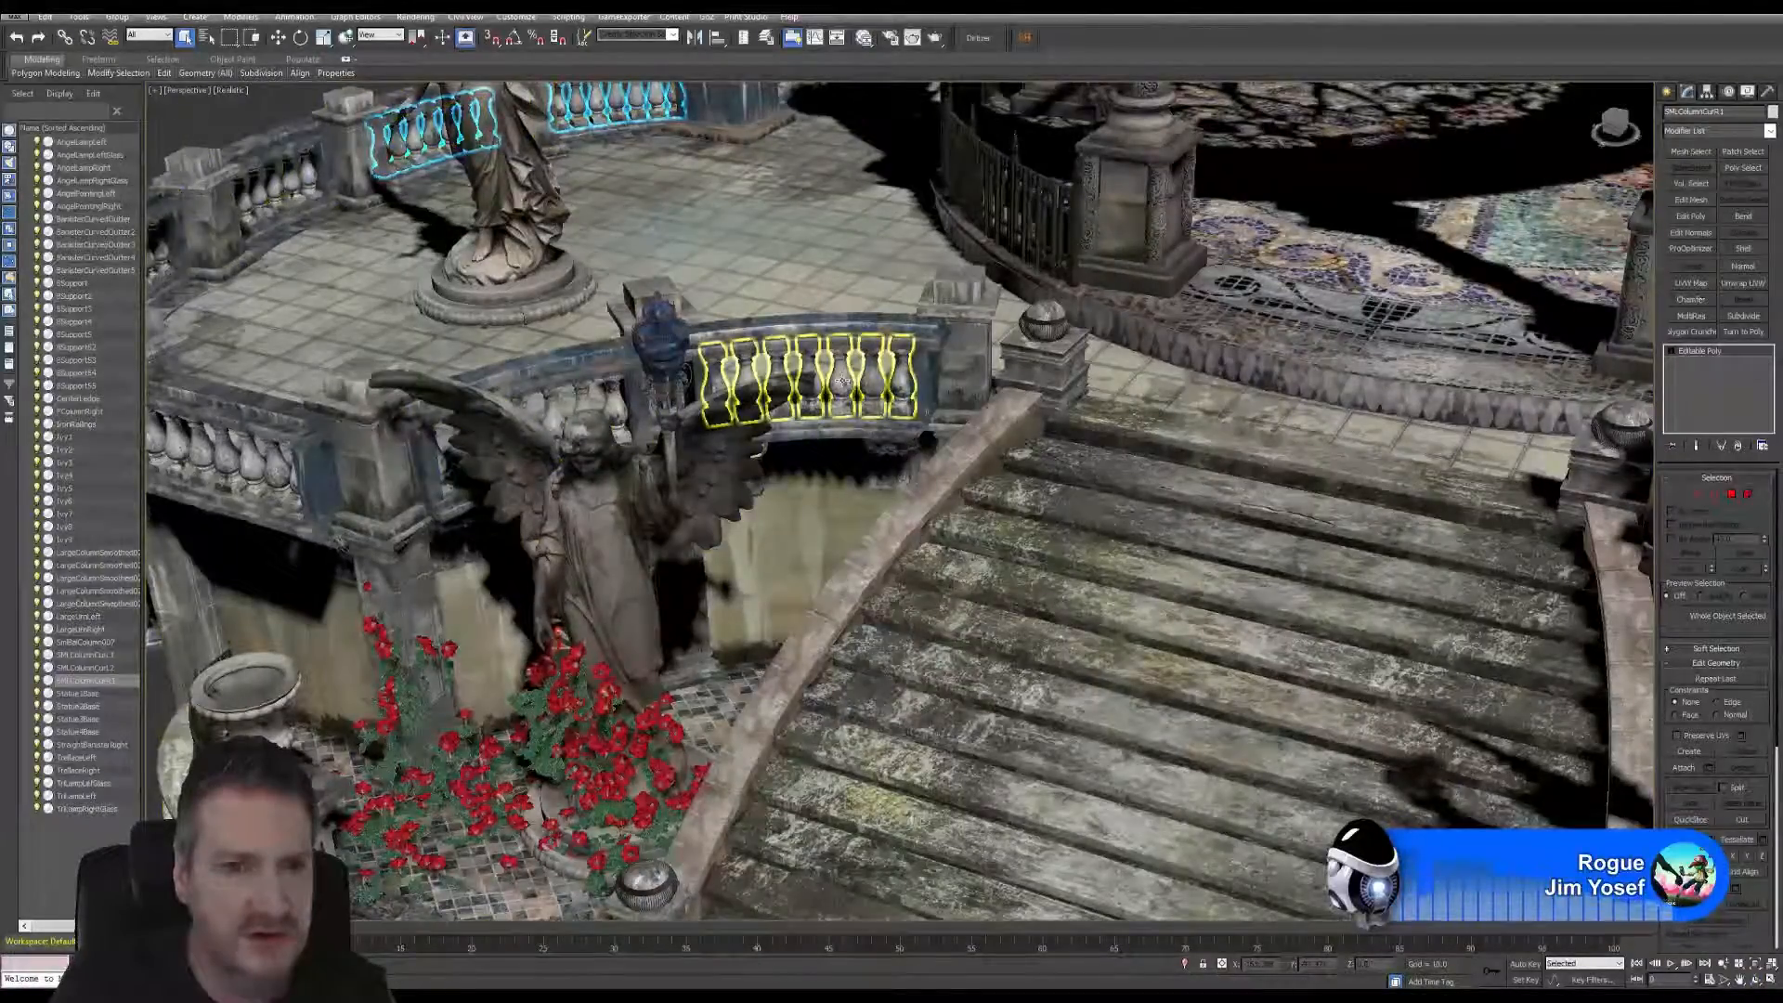
left_click(1684, 767)
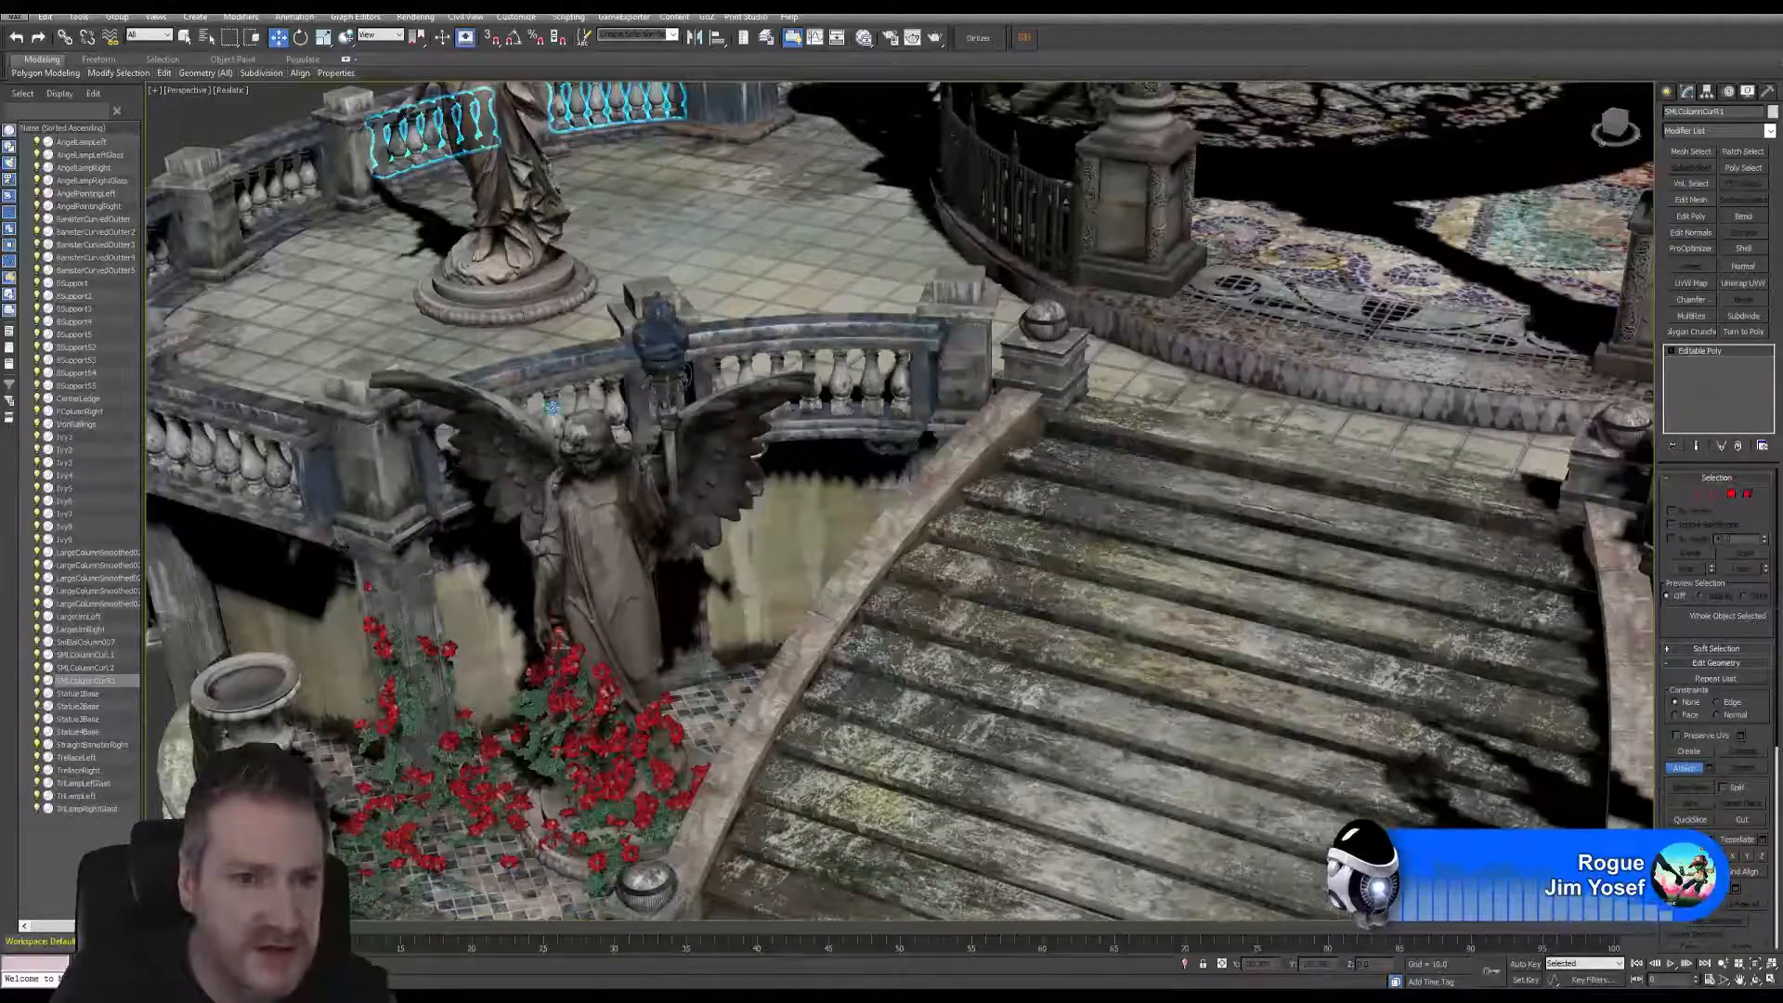
left_click(973, 487)
left_click(966, 478)
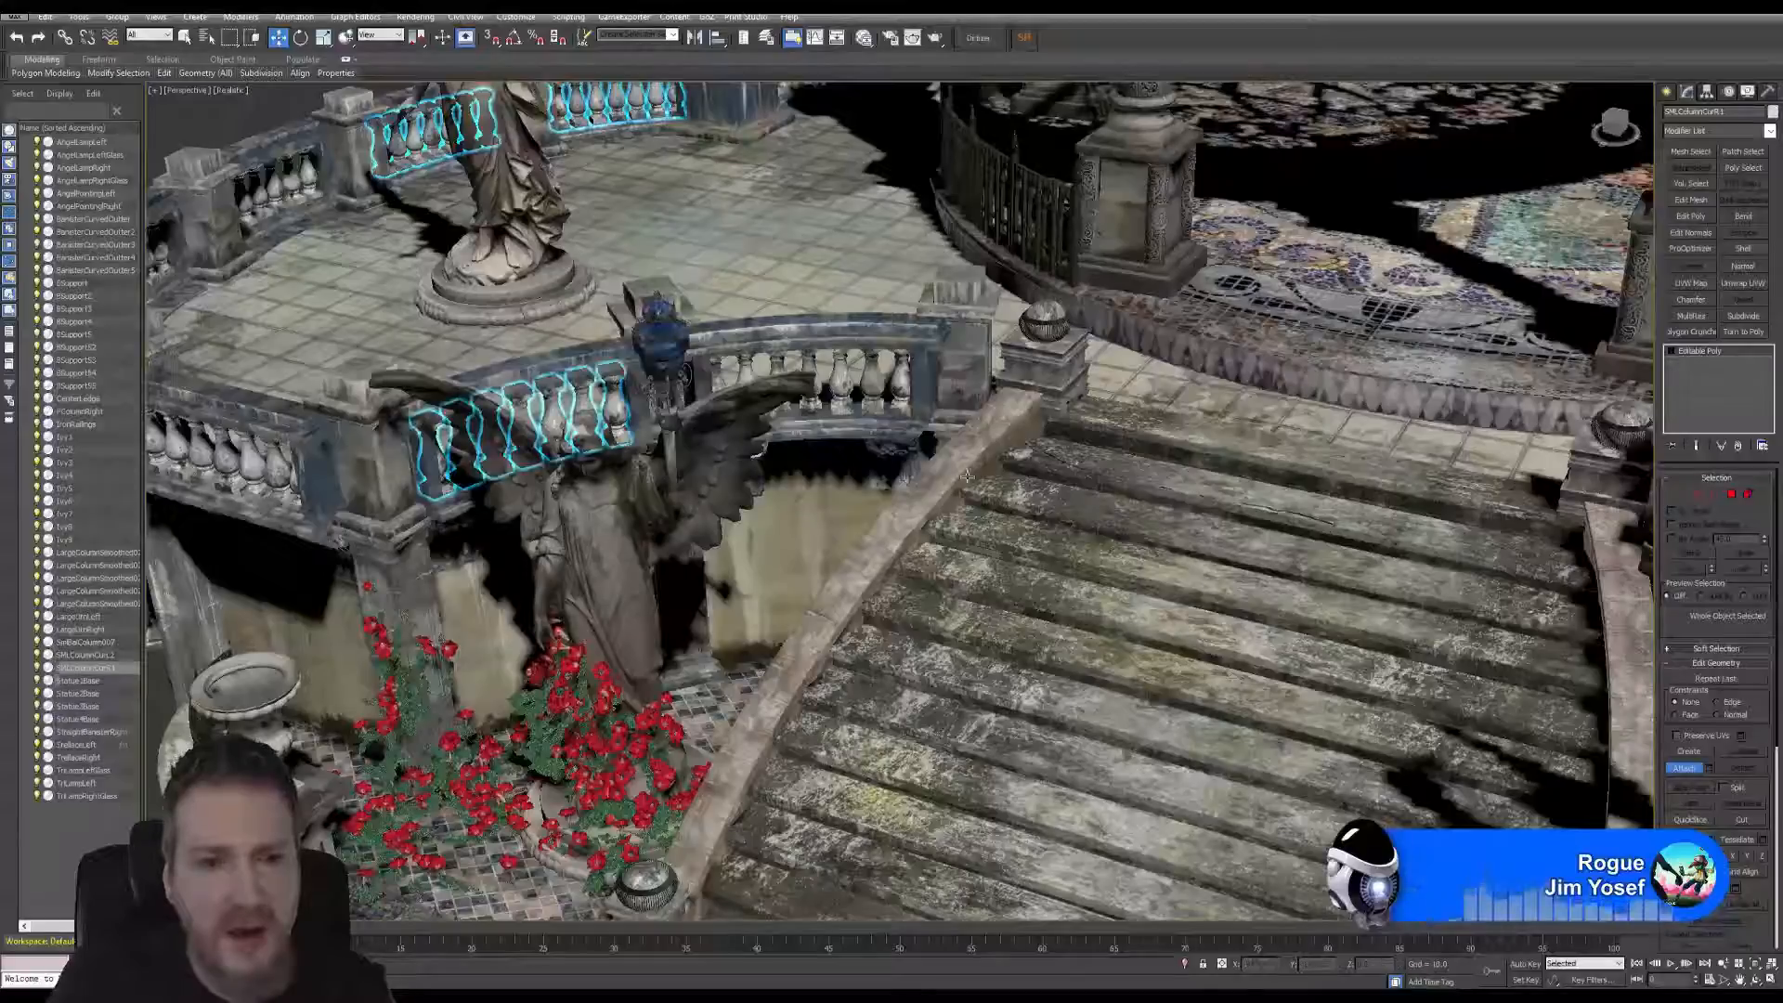
- Attach the remaining baluster section between that angel and the staircase to the baluster mesh, matching material IDs to material, and finish attaching
left_click(845, 378)
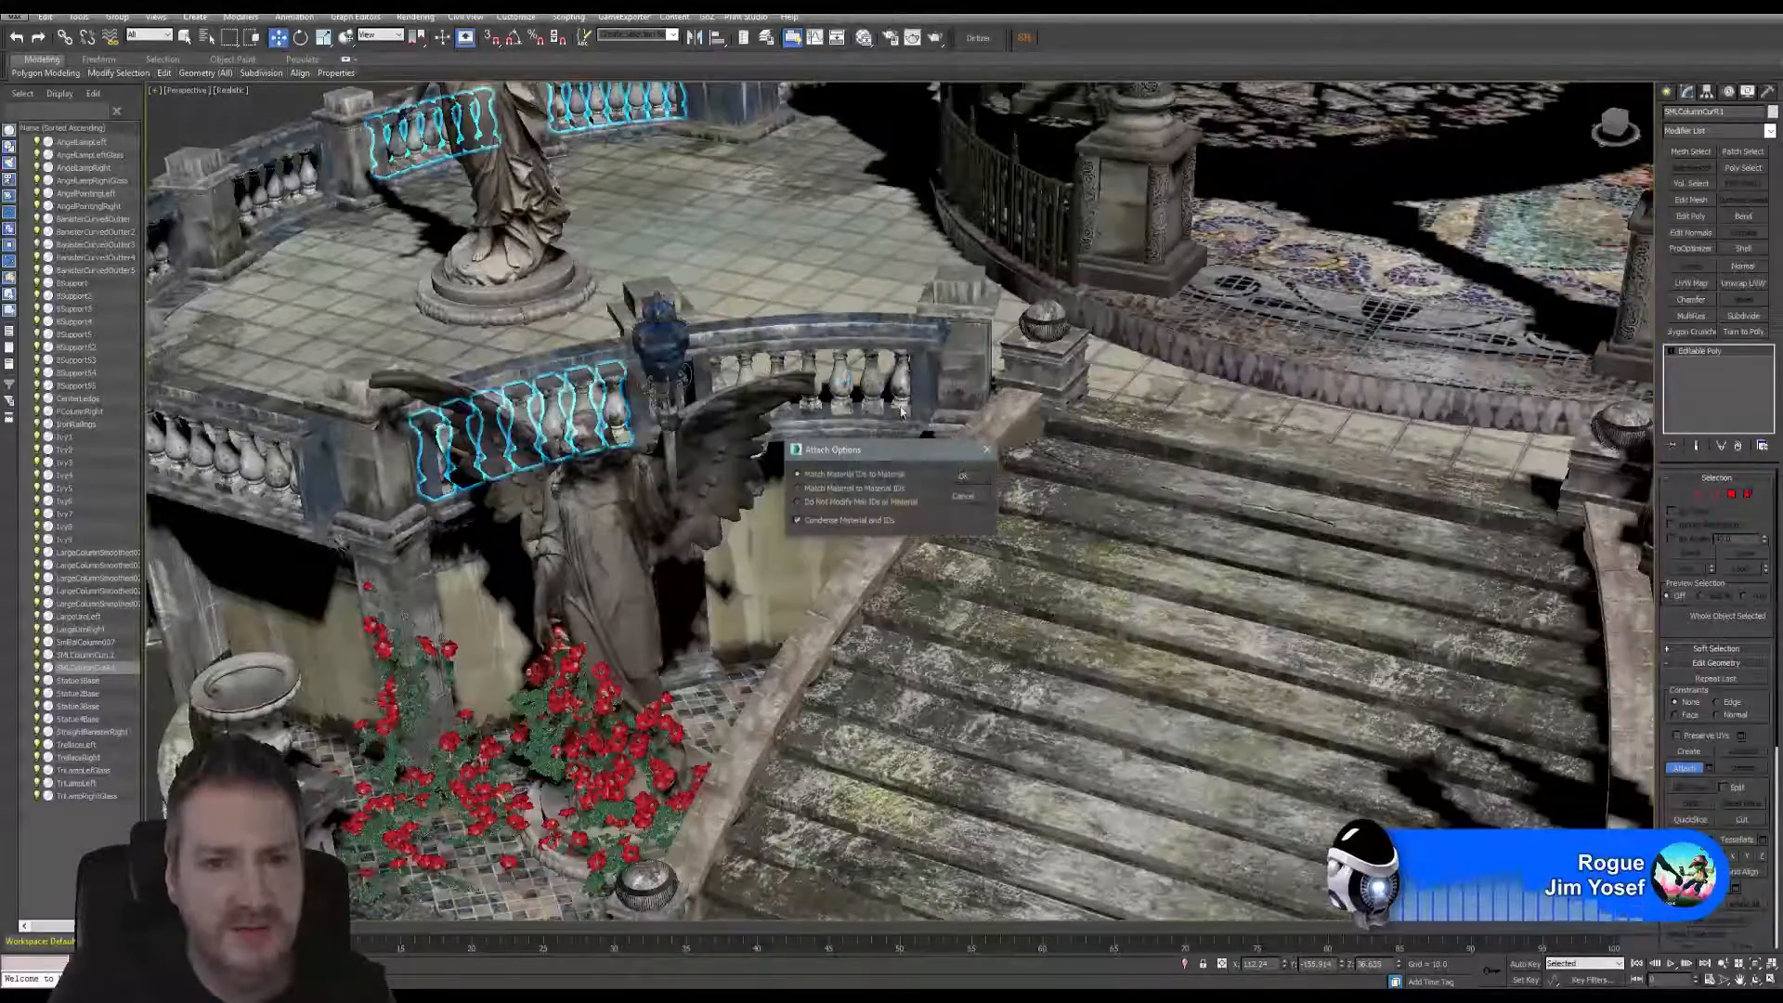
left_click(965, 483)
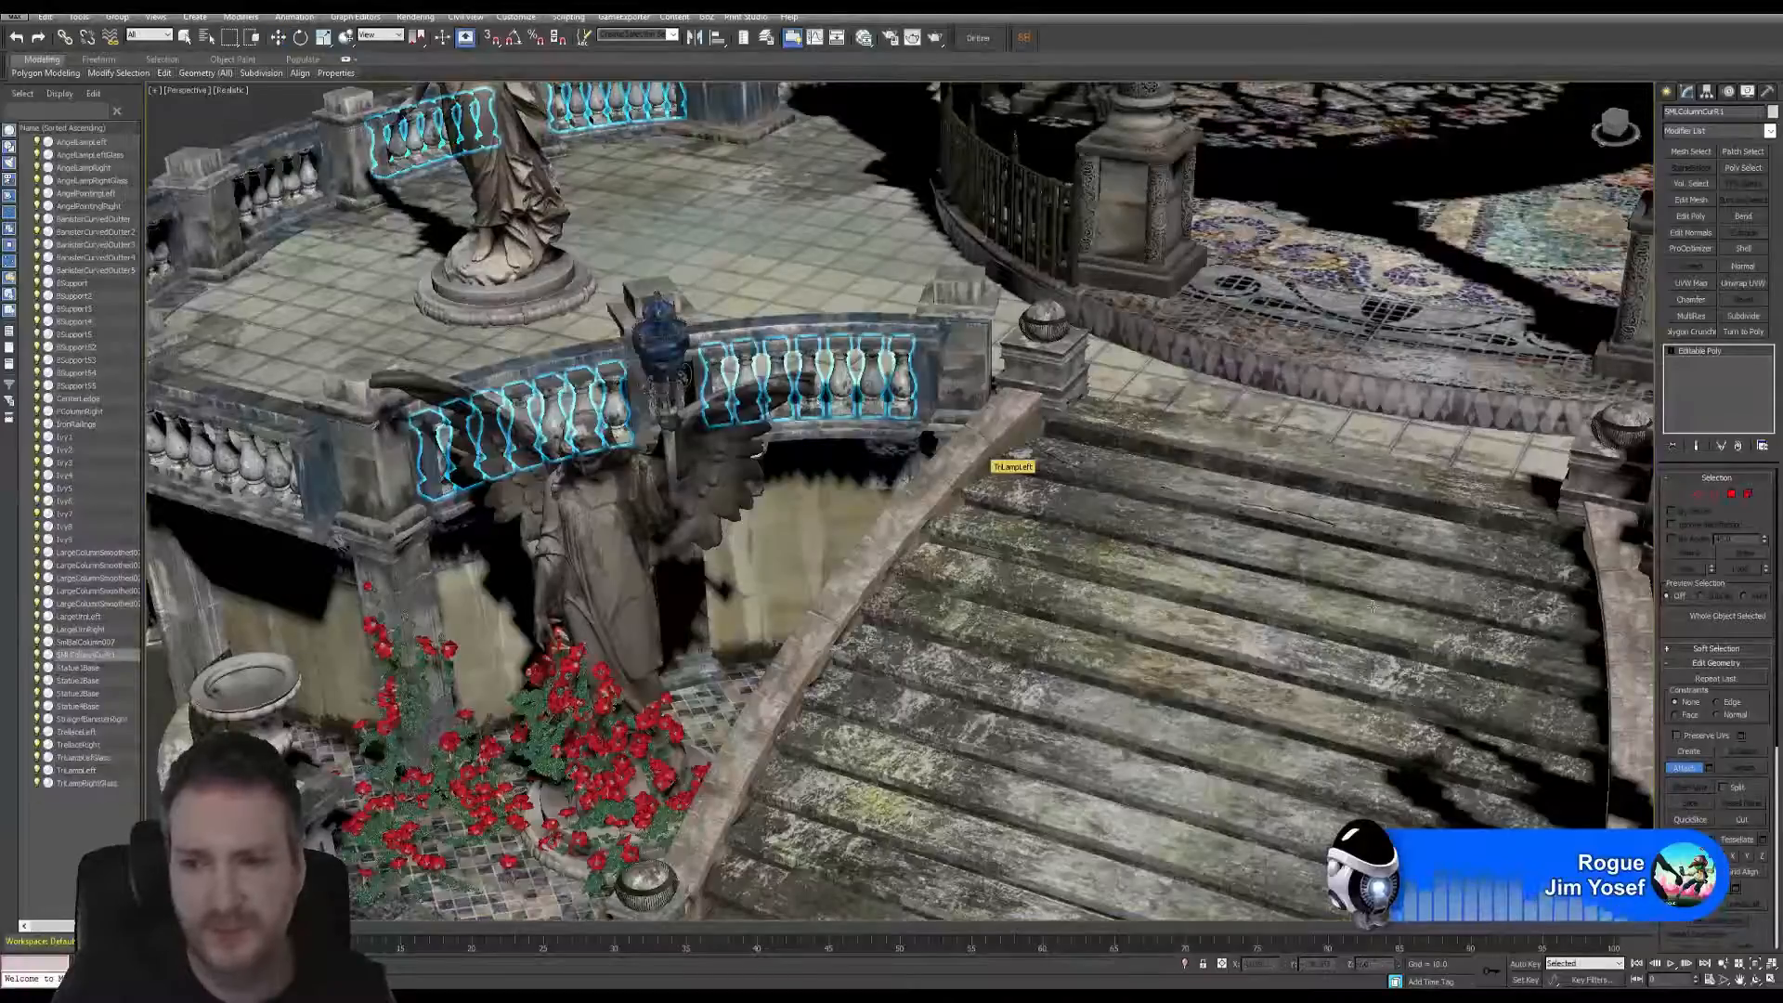
key("w")
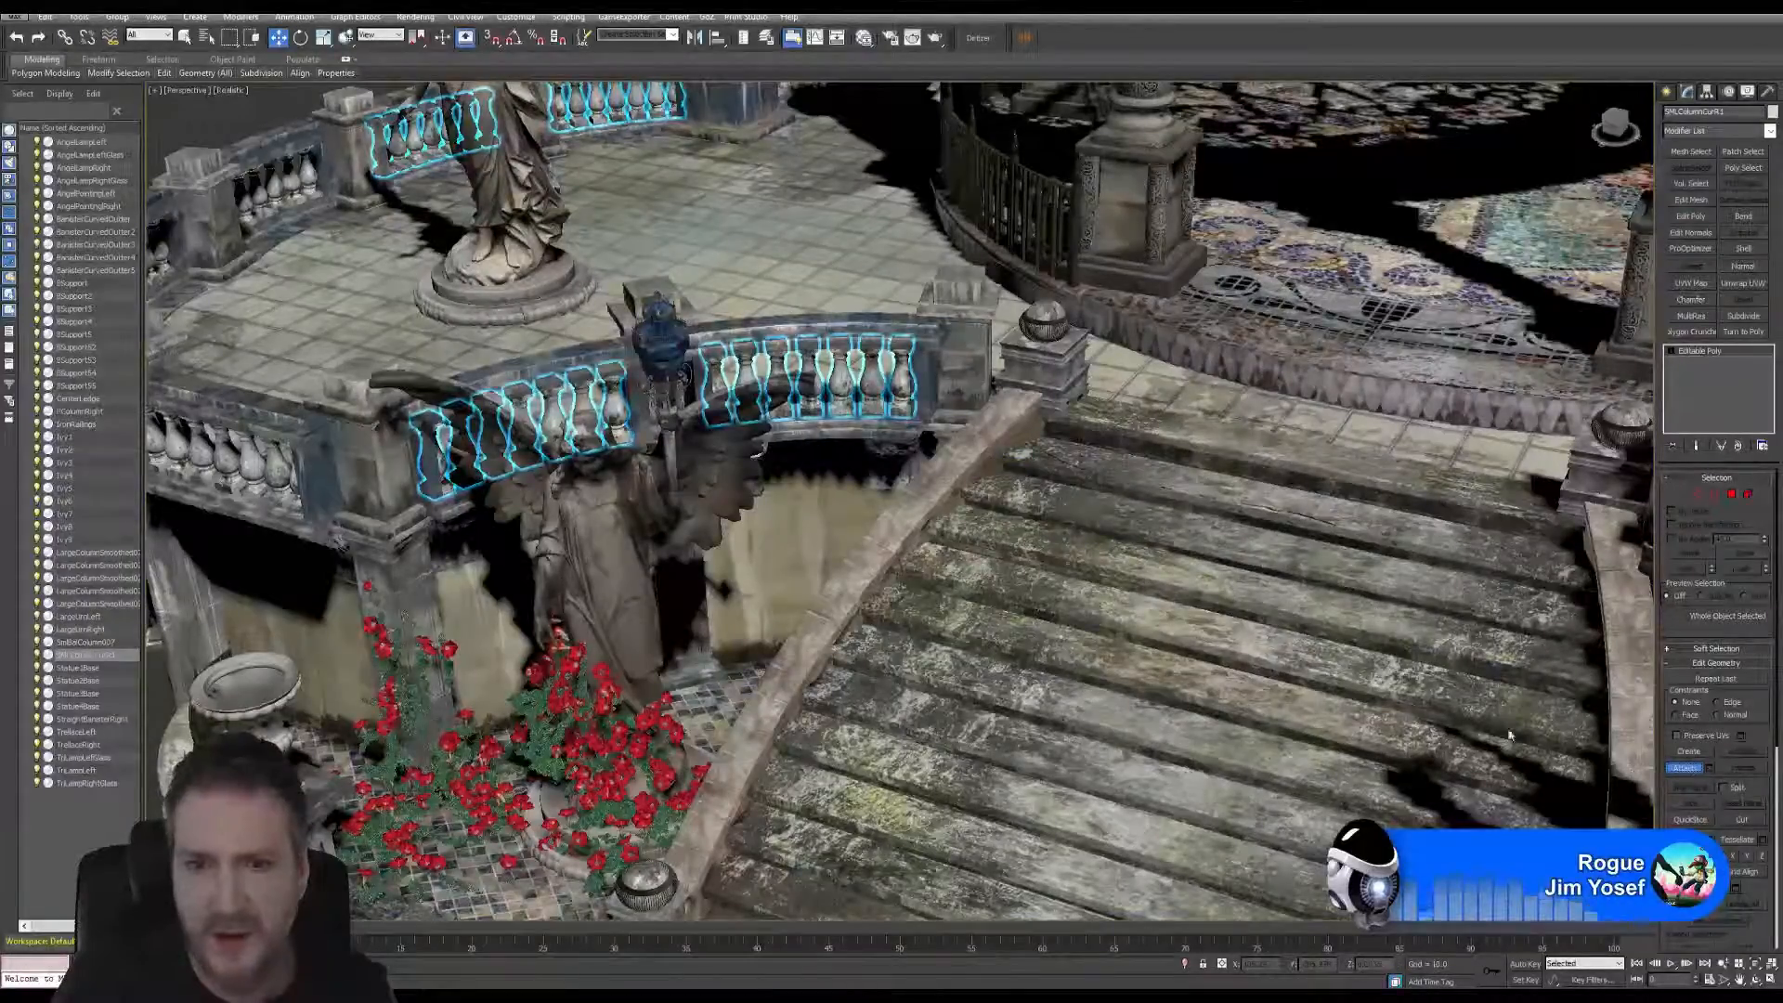
- Clear the selection of the combined baluster mesh and save the scene
scroll(1048, 549, "down", 5)
middle_click_drag(1044, 537, 894, 524)
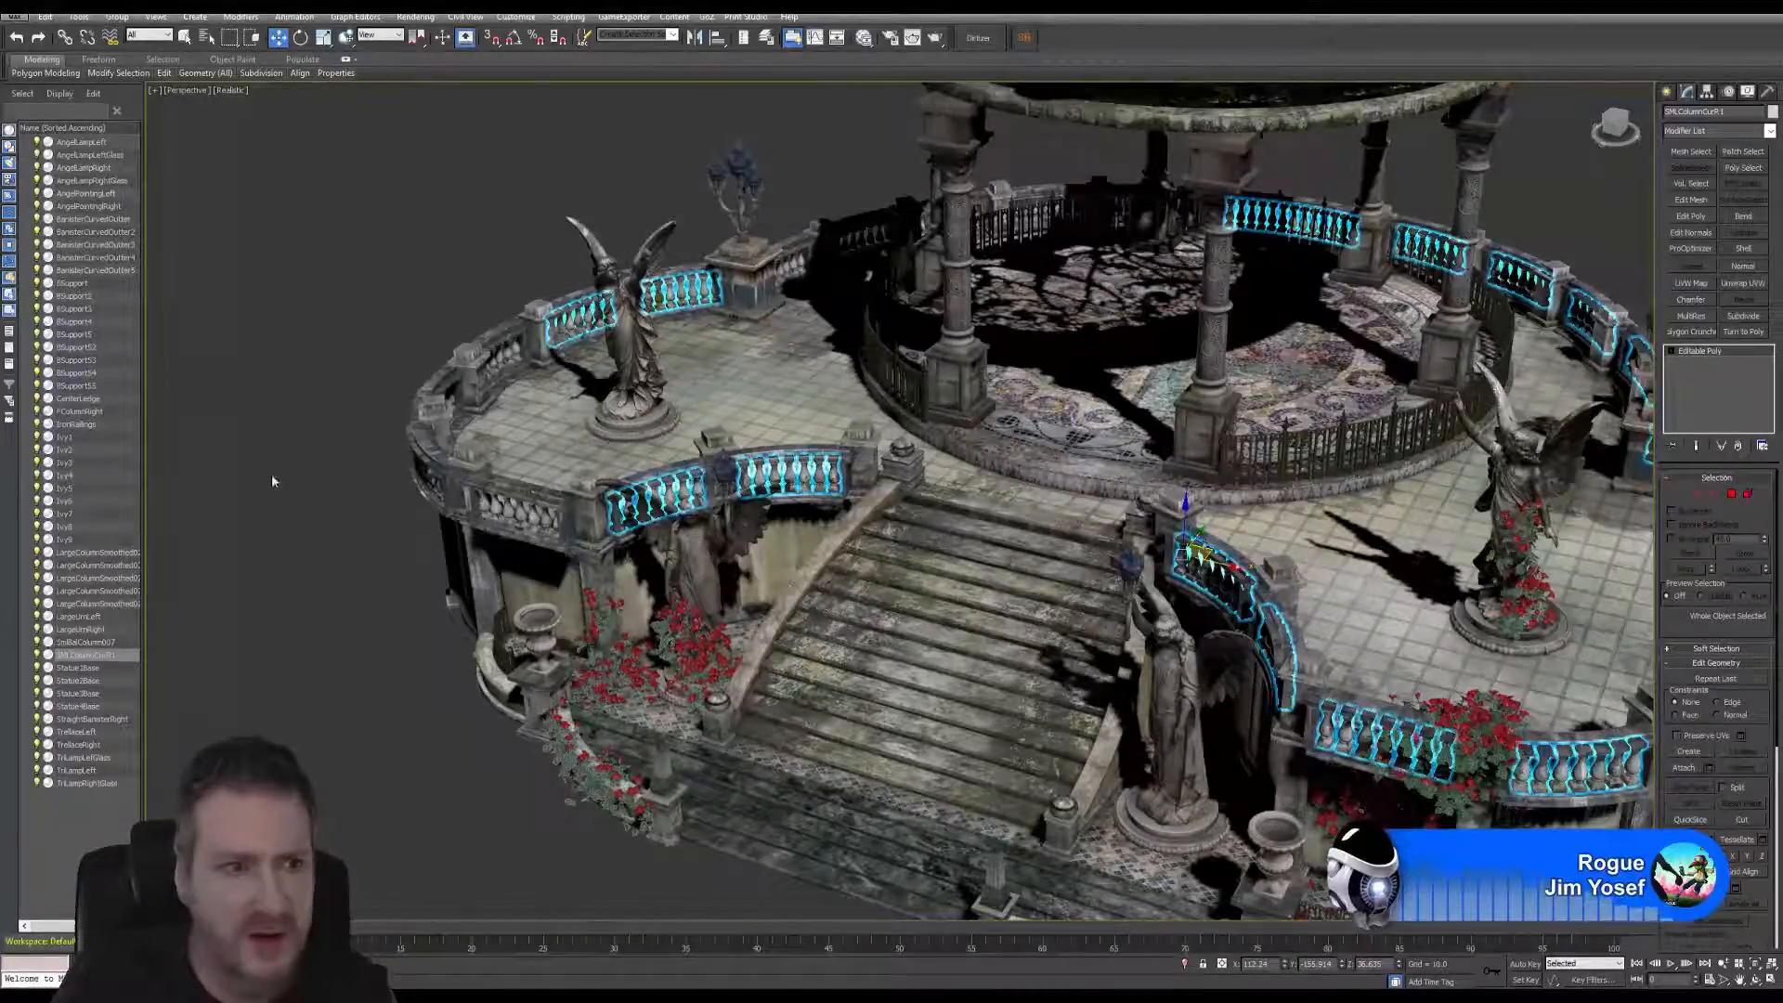
left_click(106, 142)
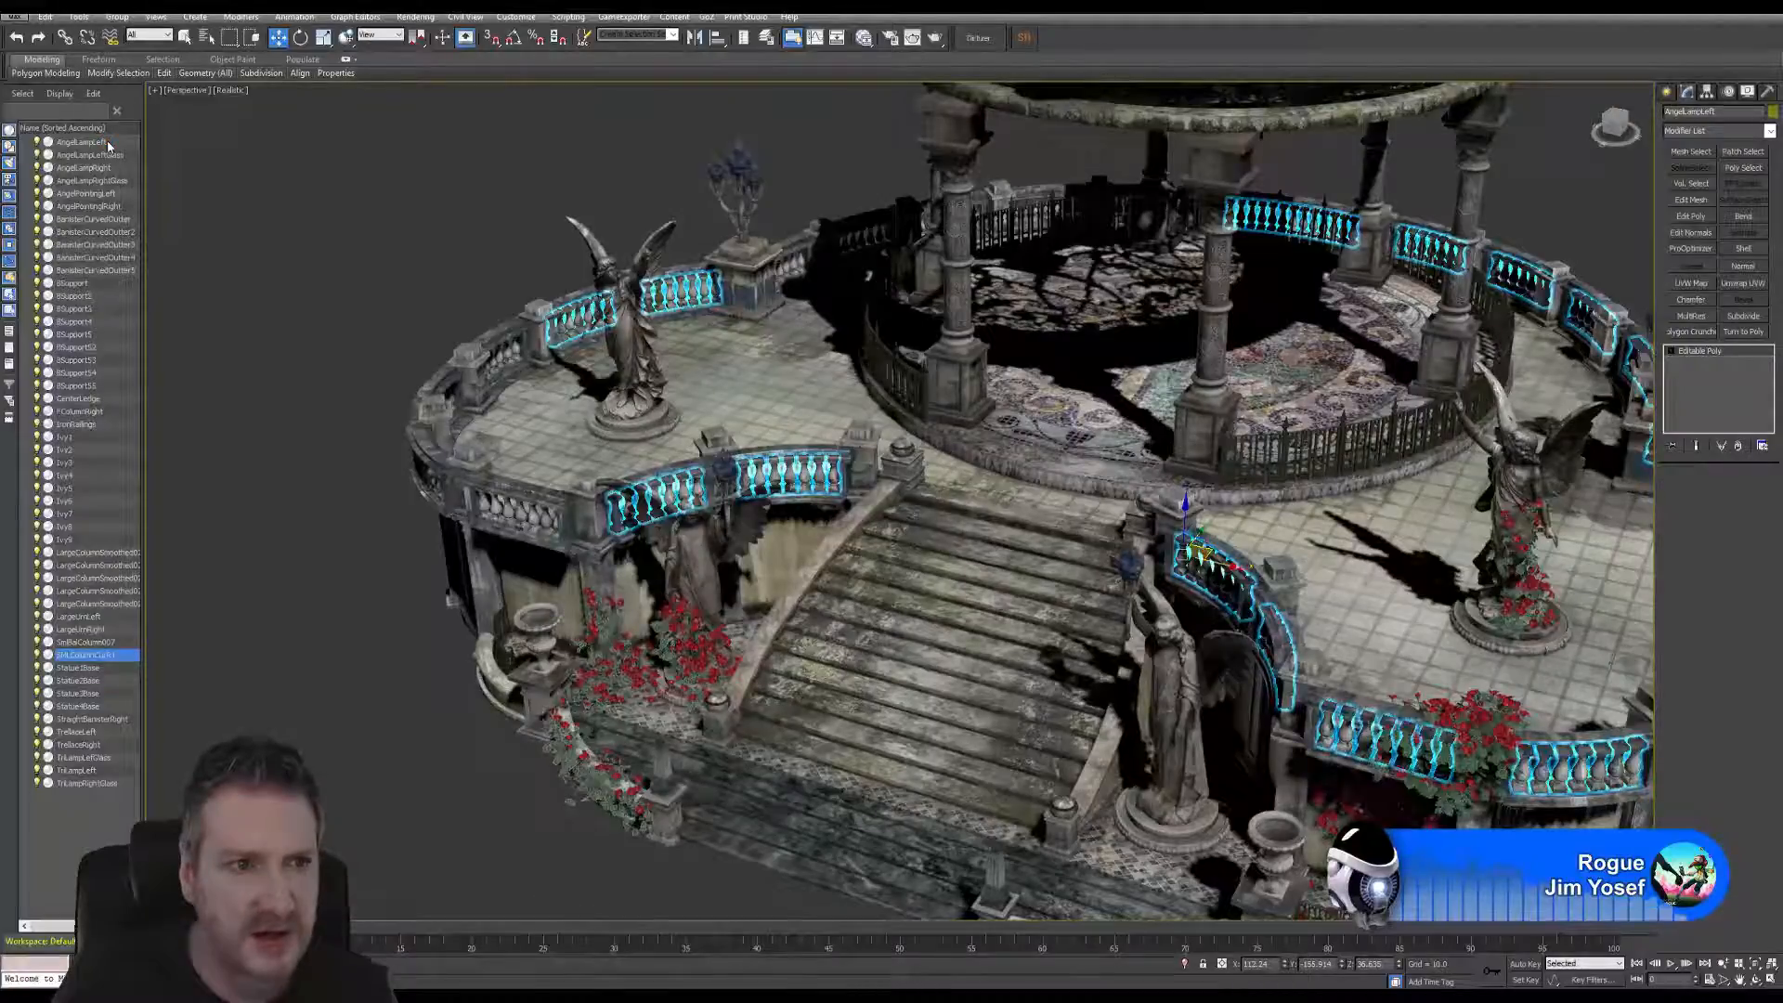
left_click(297, 236)
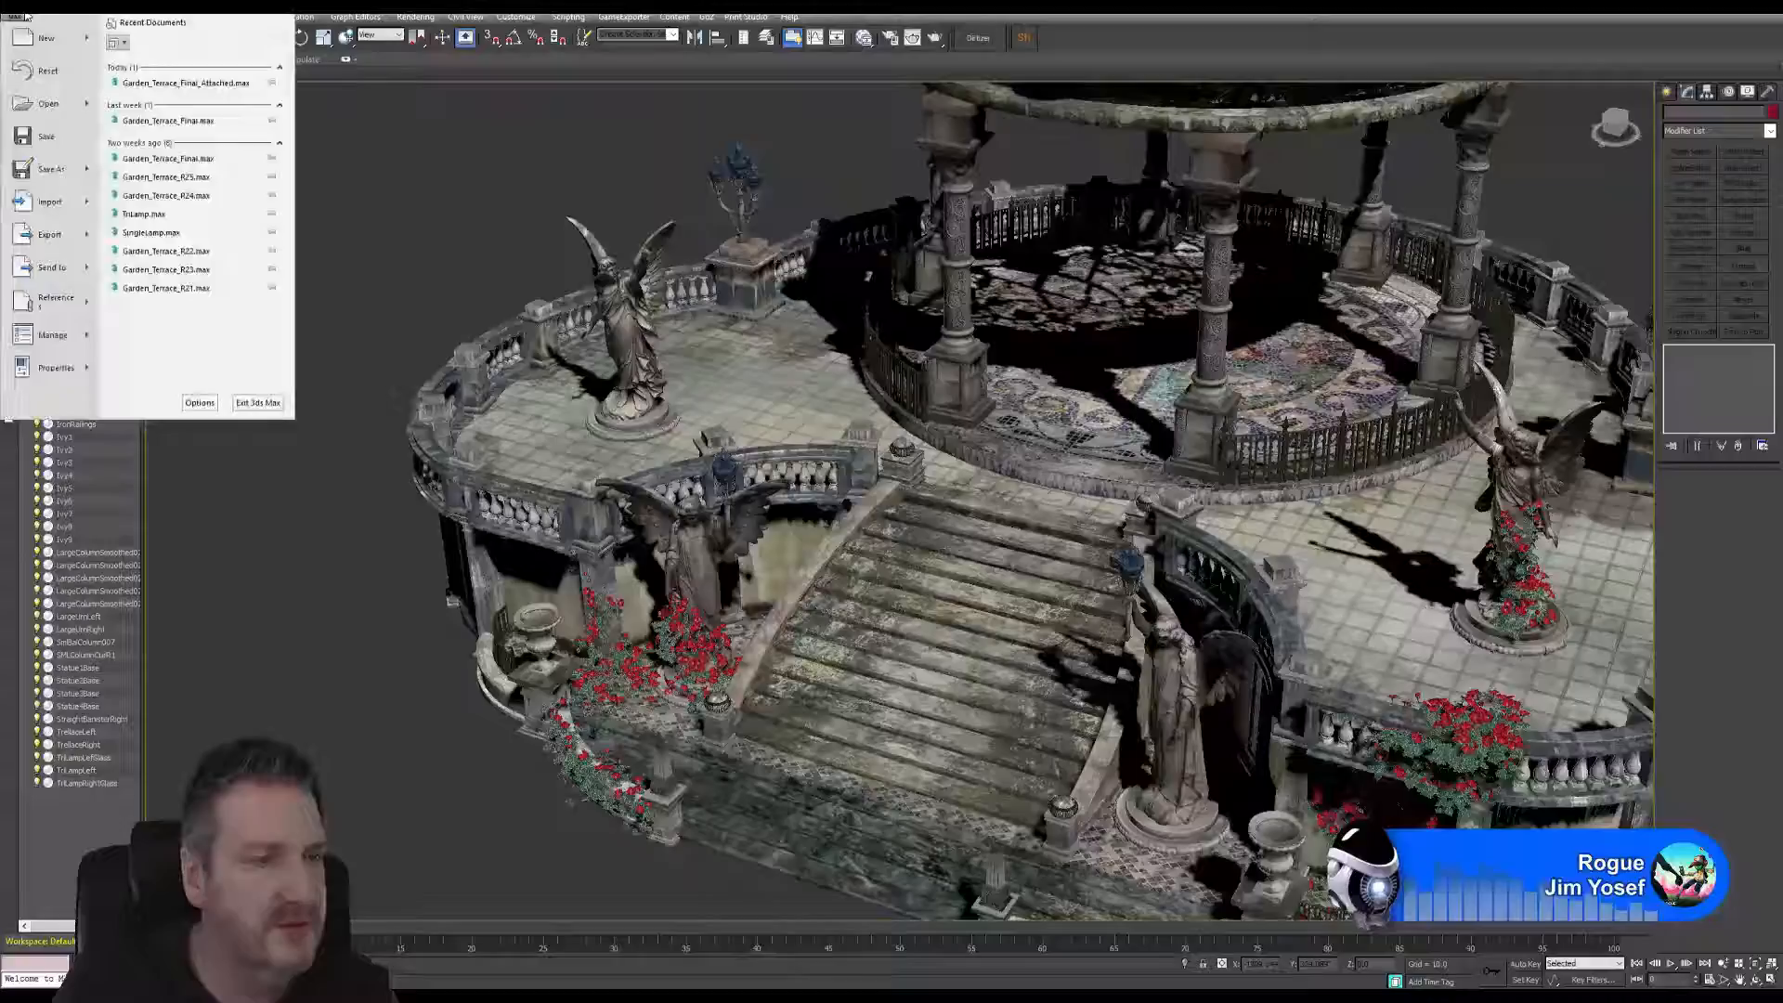
left_click(46, 136)
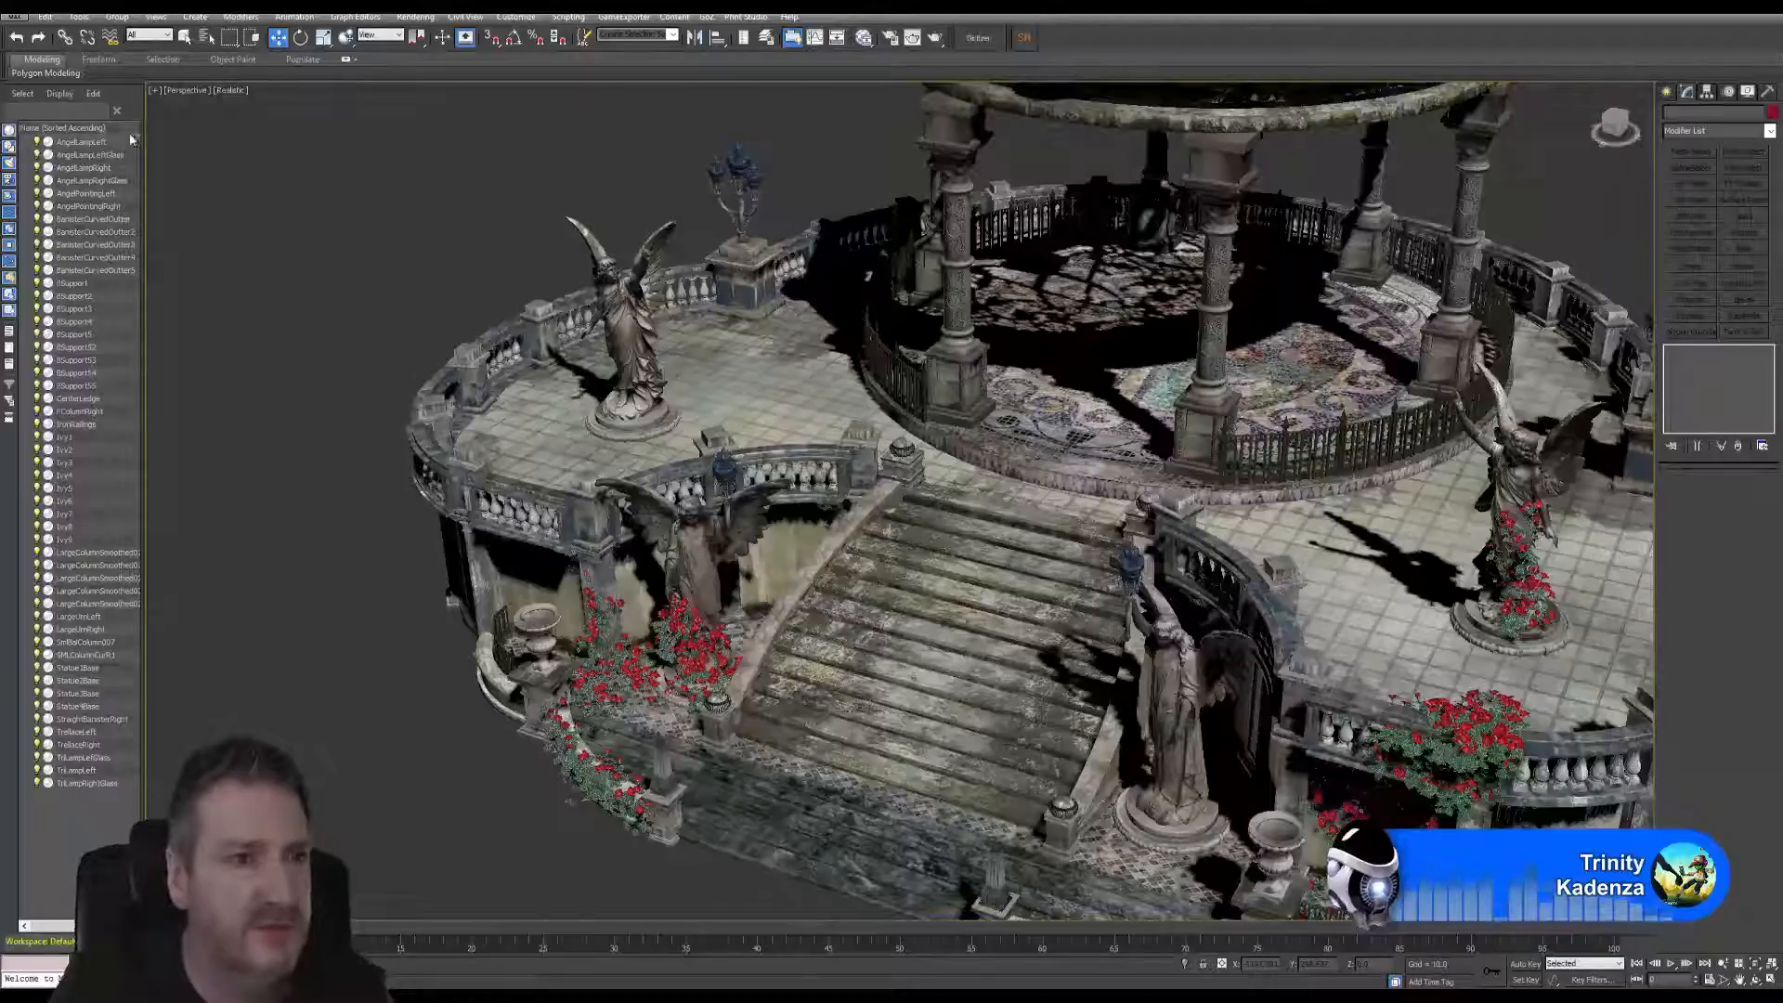
- Select the lamp angels, their lamp glass, the pointing angels and the first curved banister one by one to identify them in the scene
left_click(95, 142)
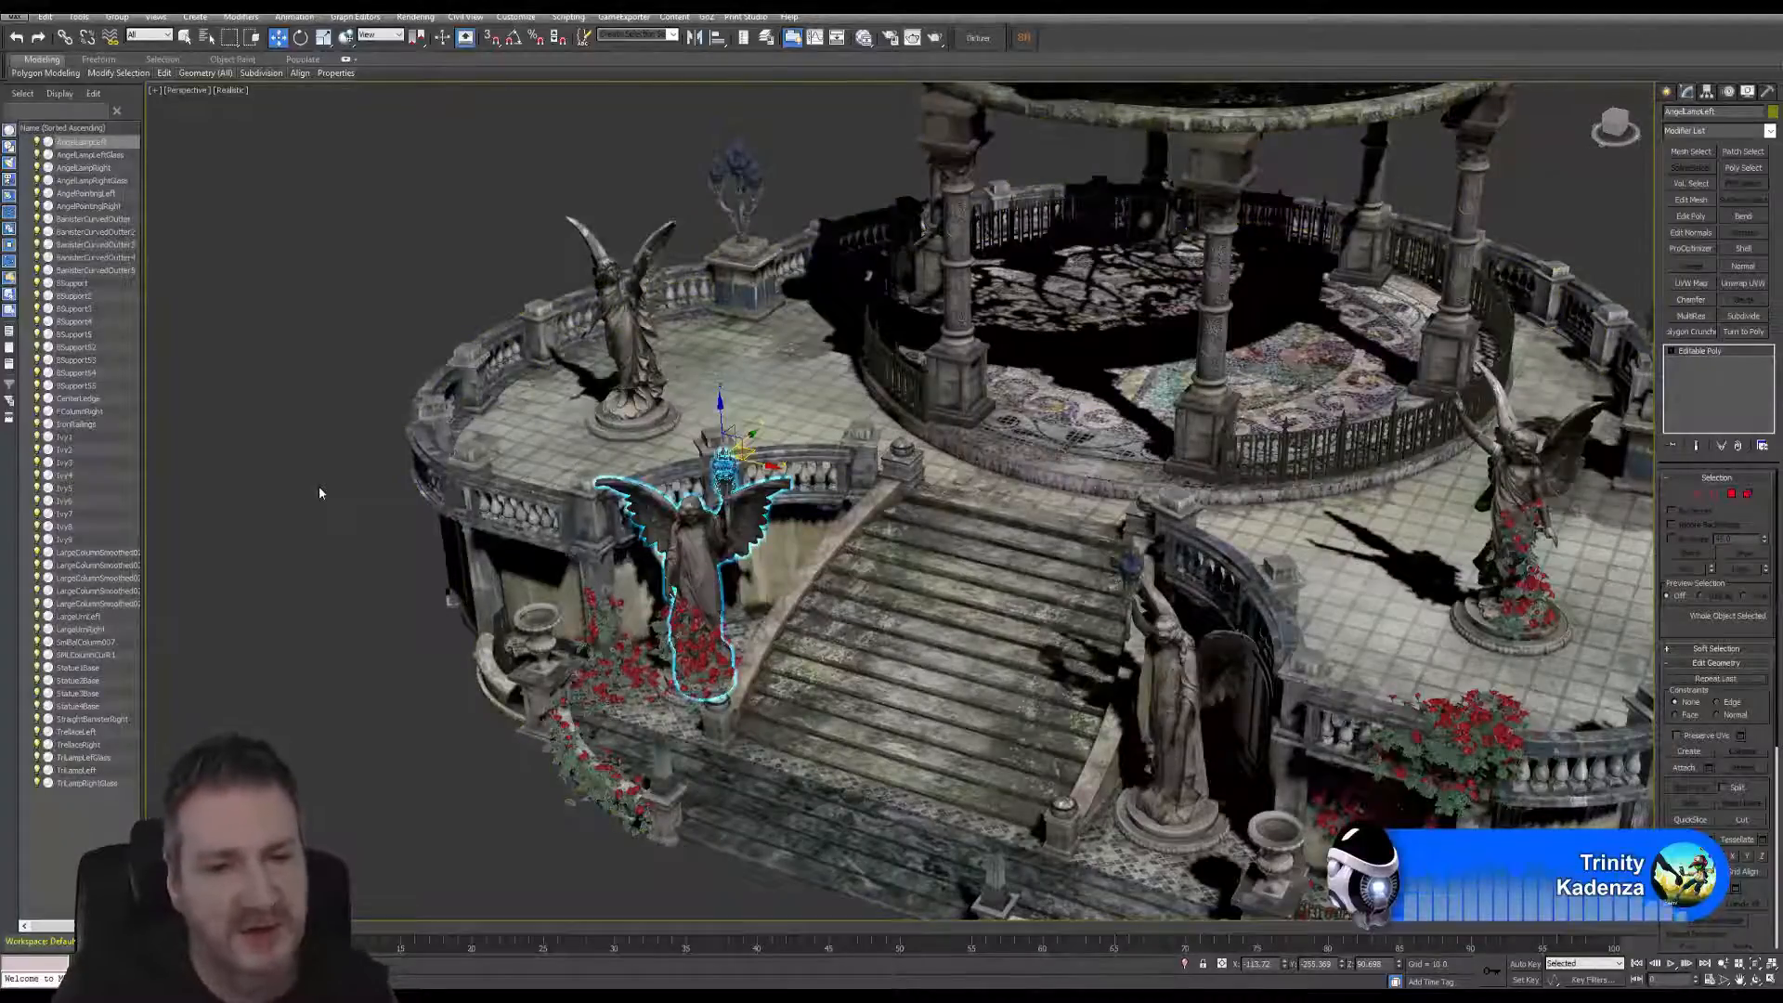
left_click(106, 155)
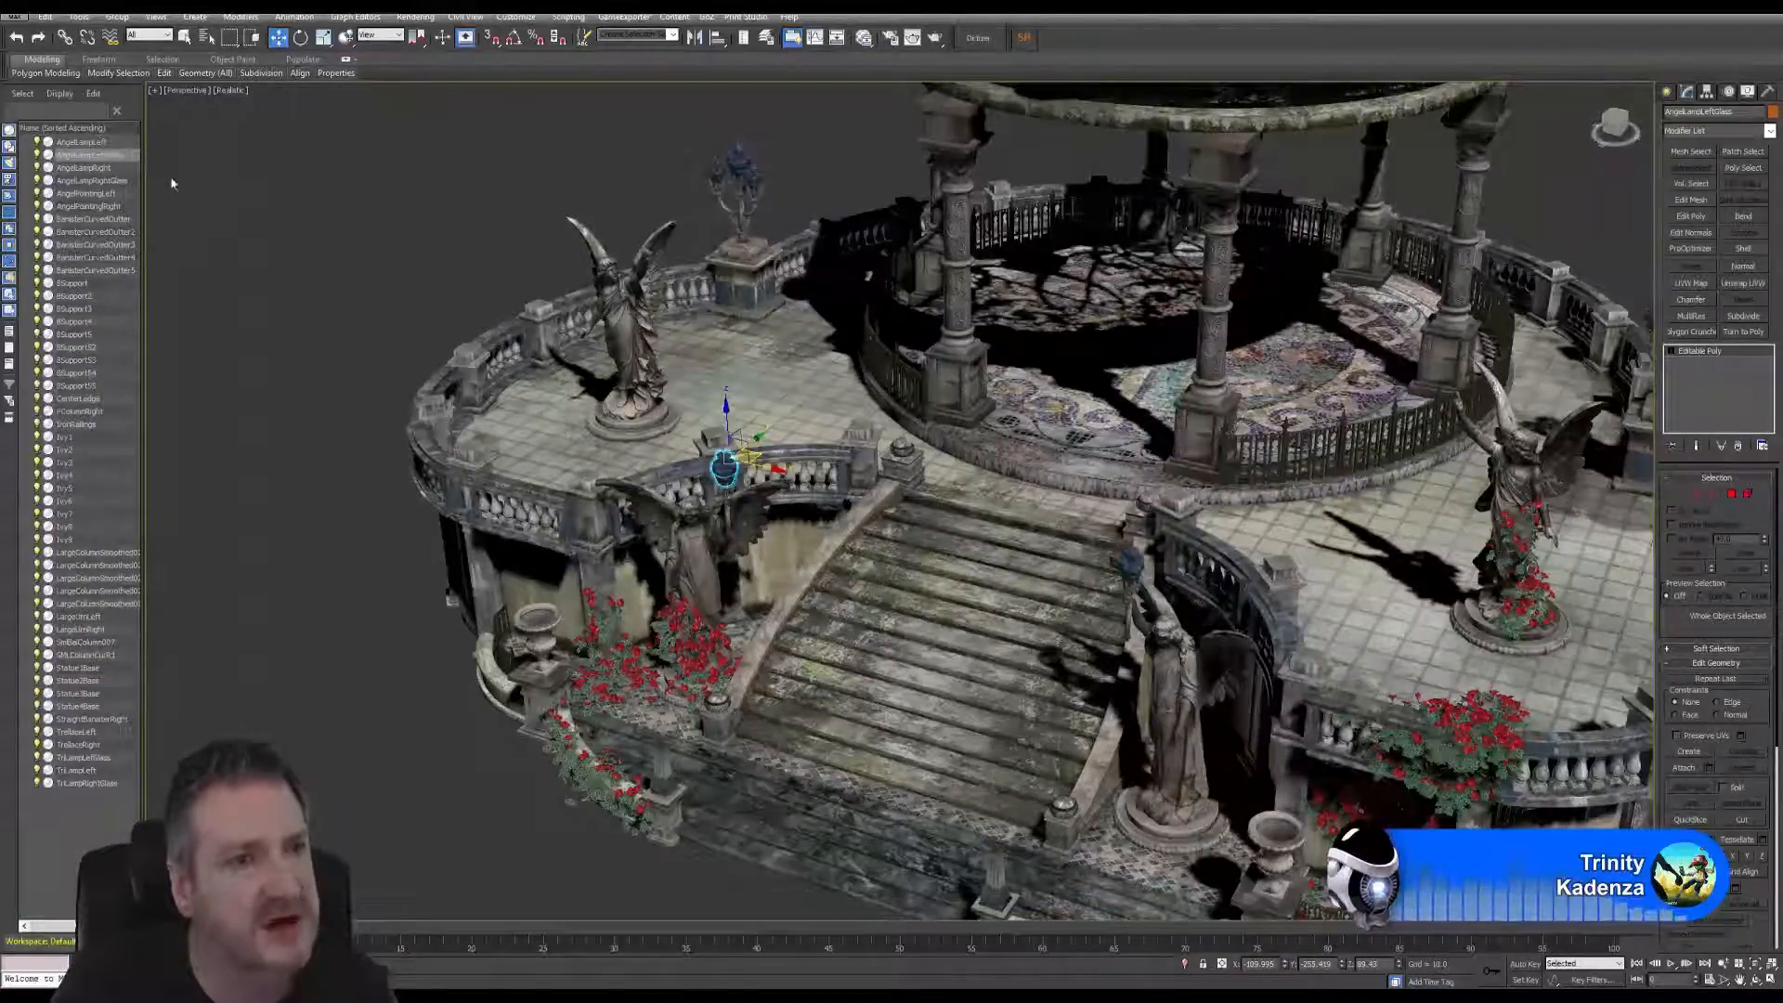
left_click(101, 168)
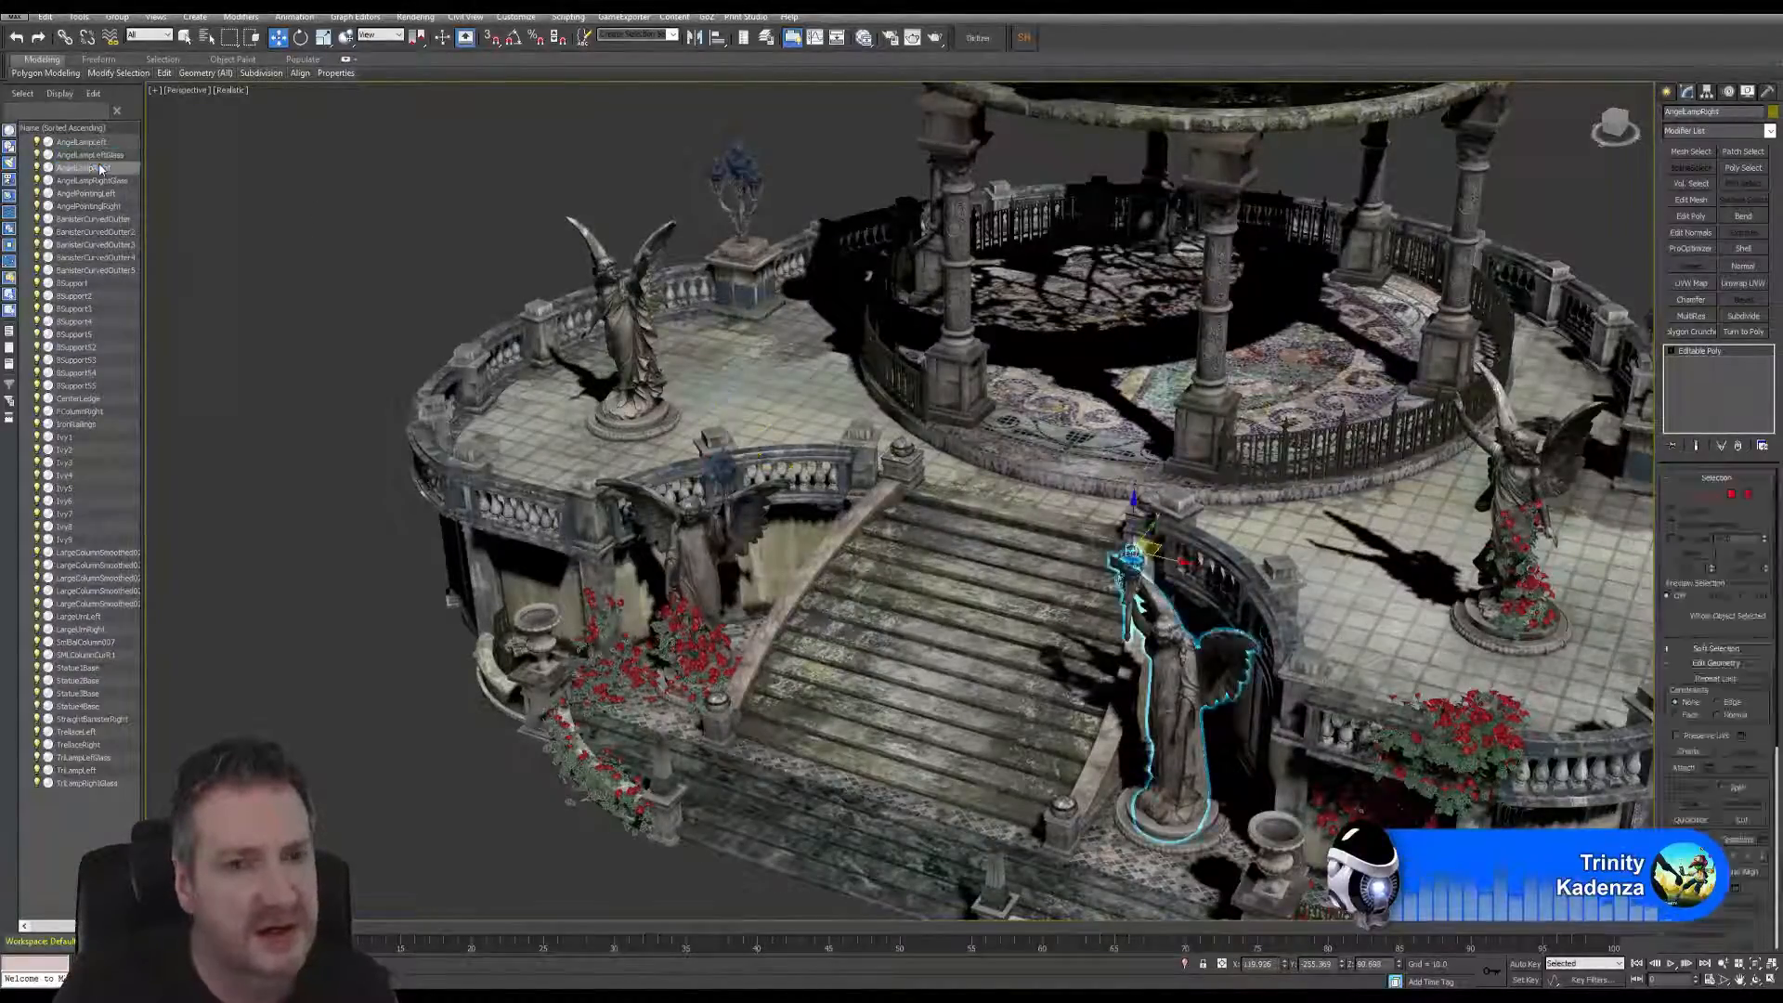
left_click(96, 182)
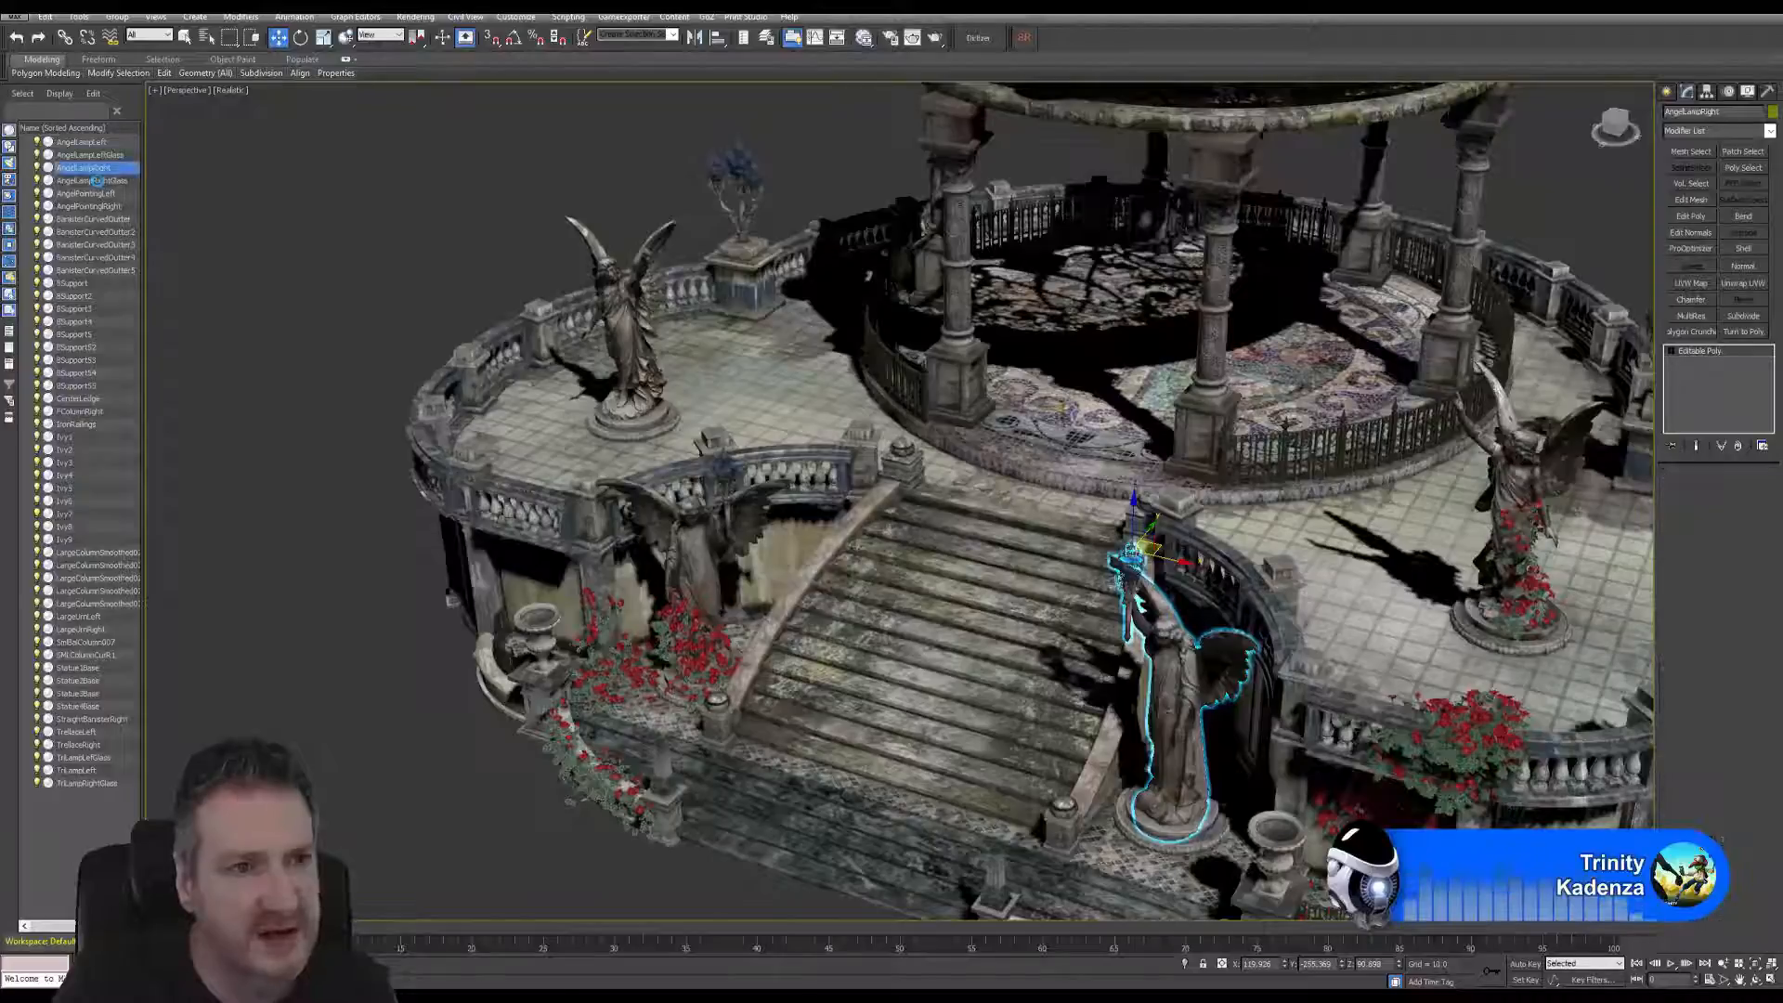
left_click(96, 182)
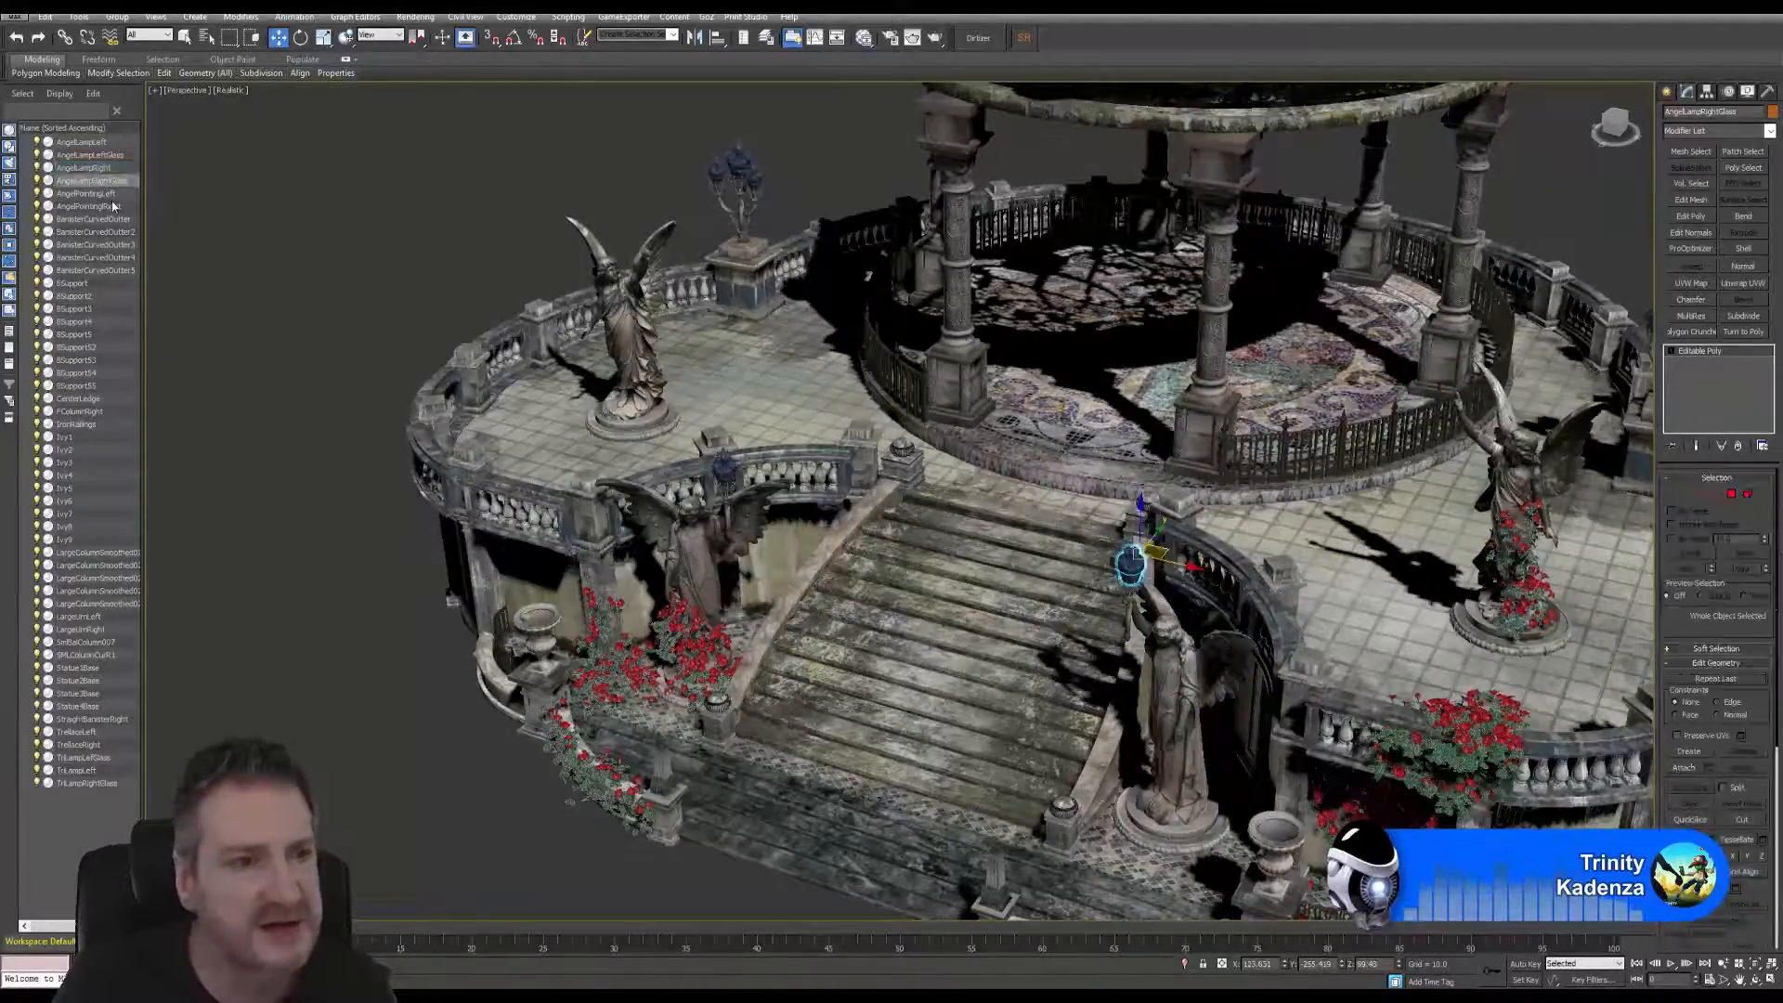
left_click(100, 195)
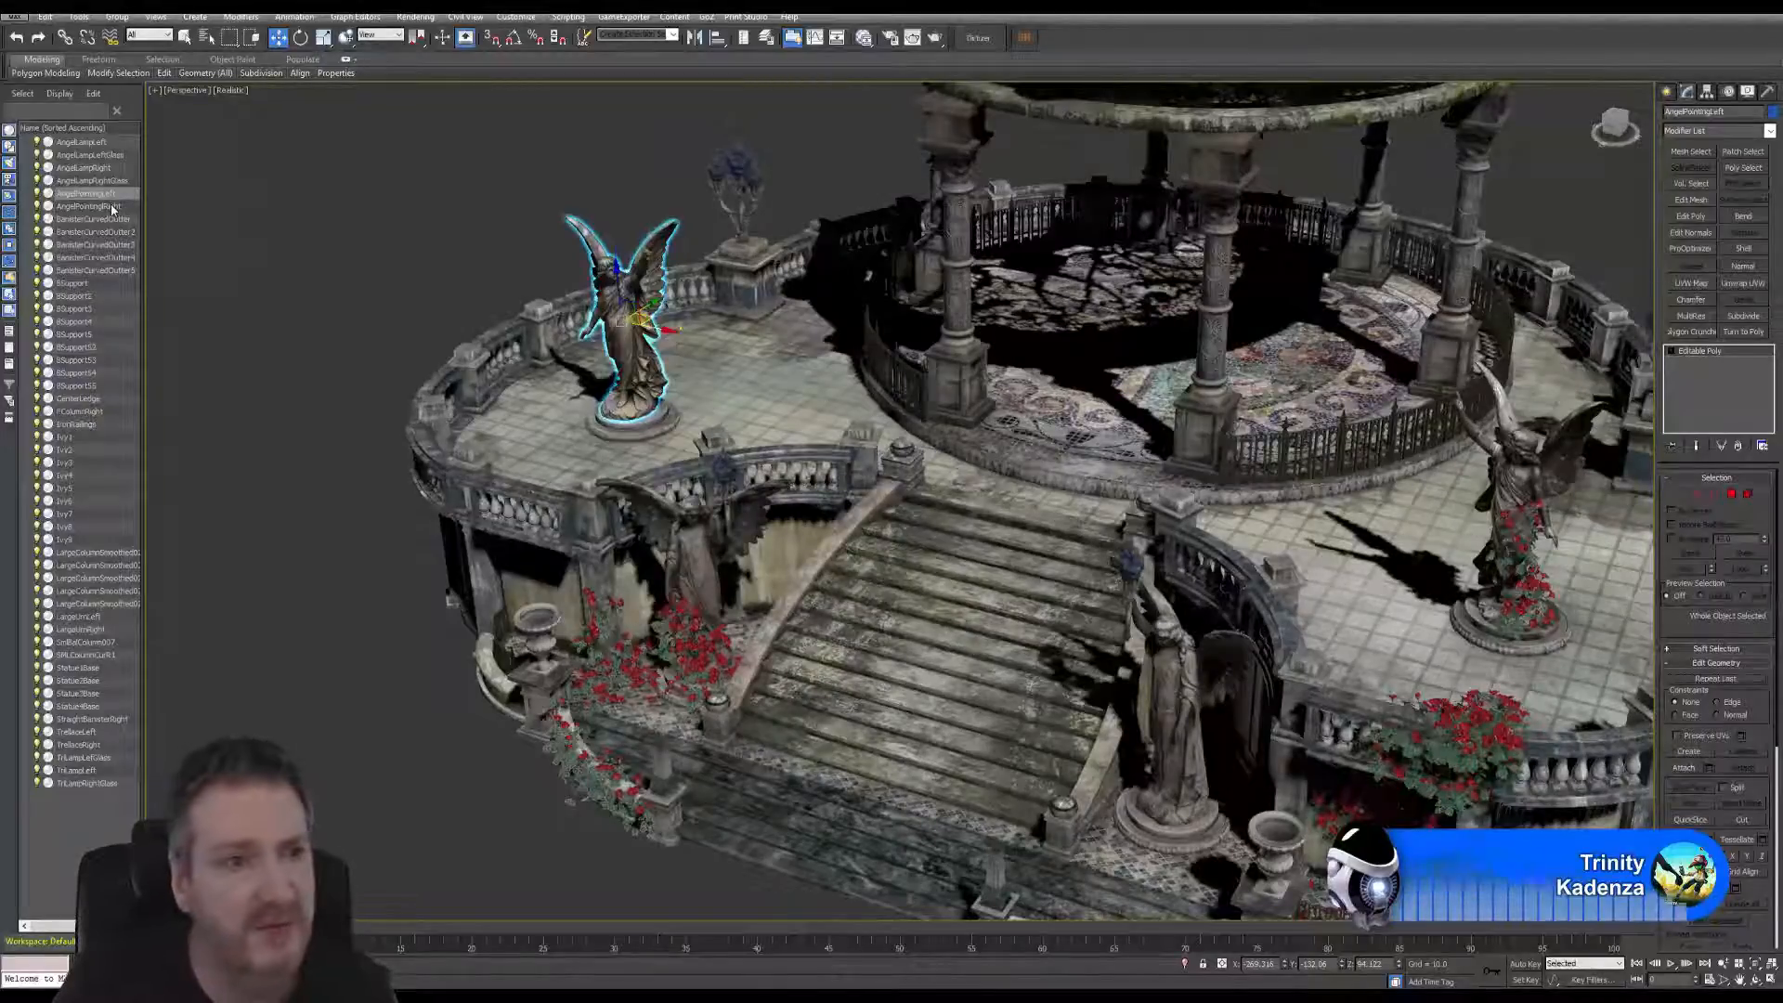
left_click(109, 205)
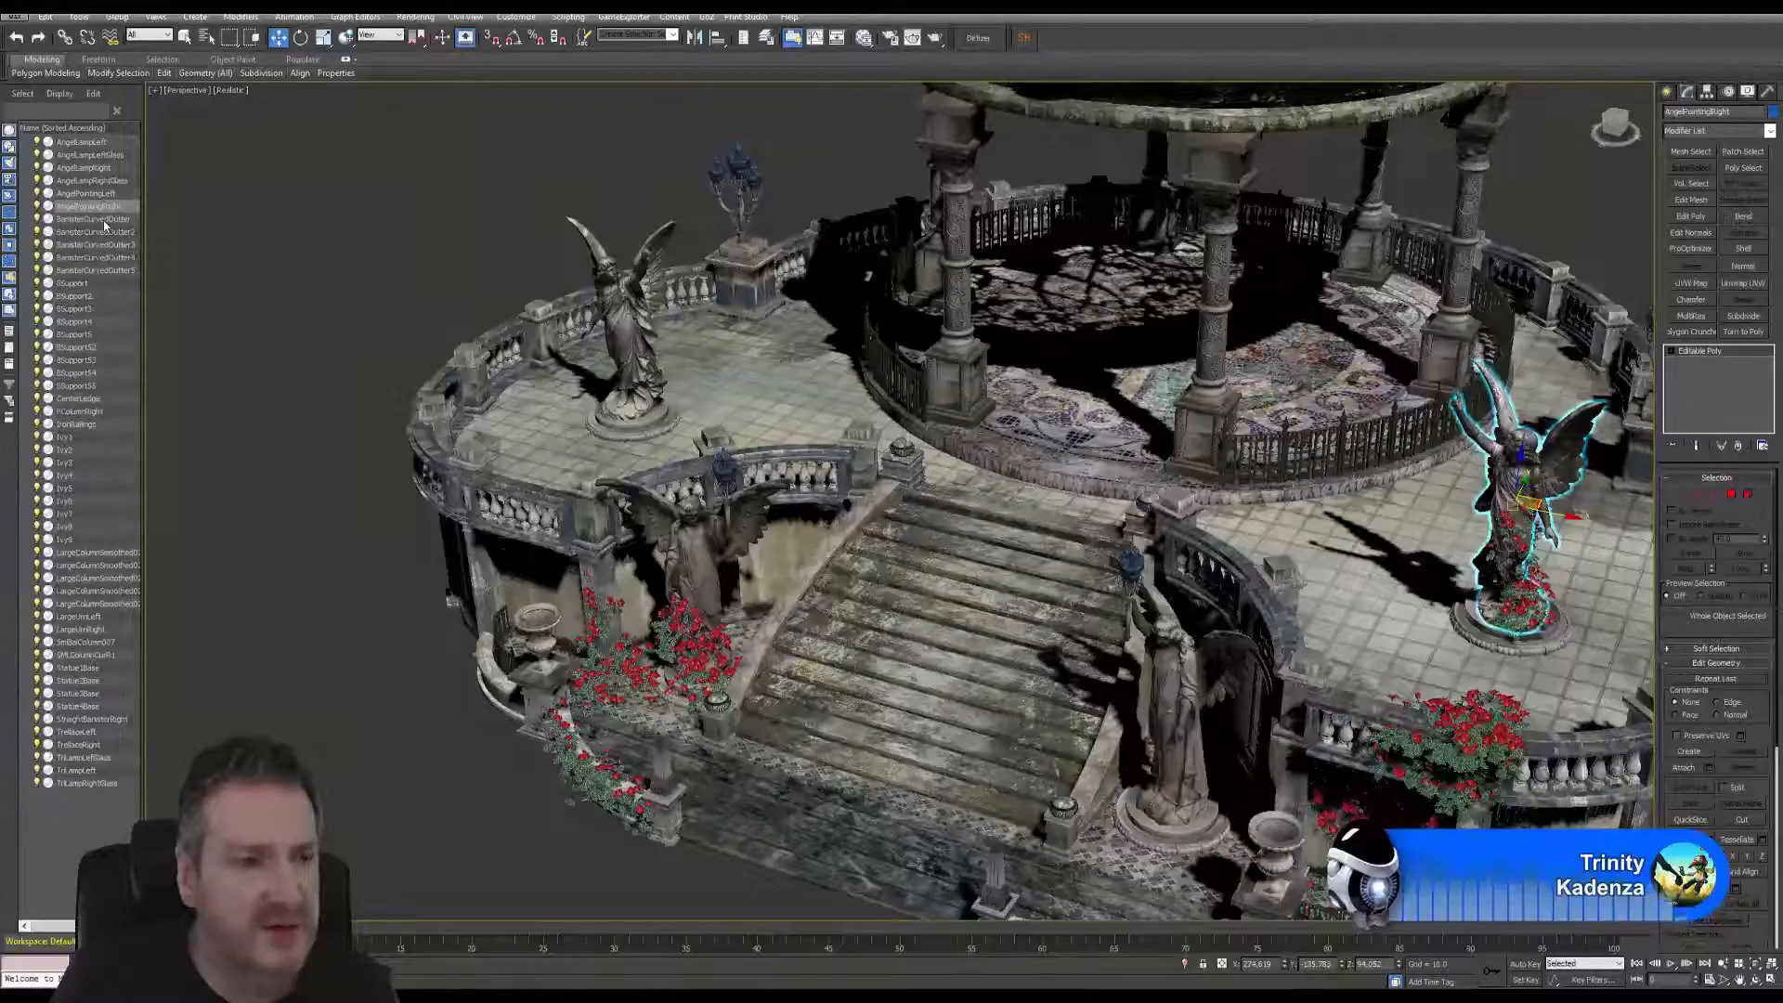
left_click(100, 219)
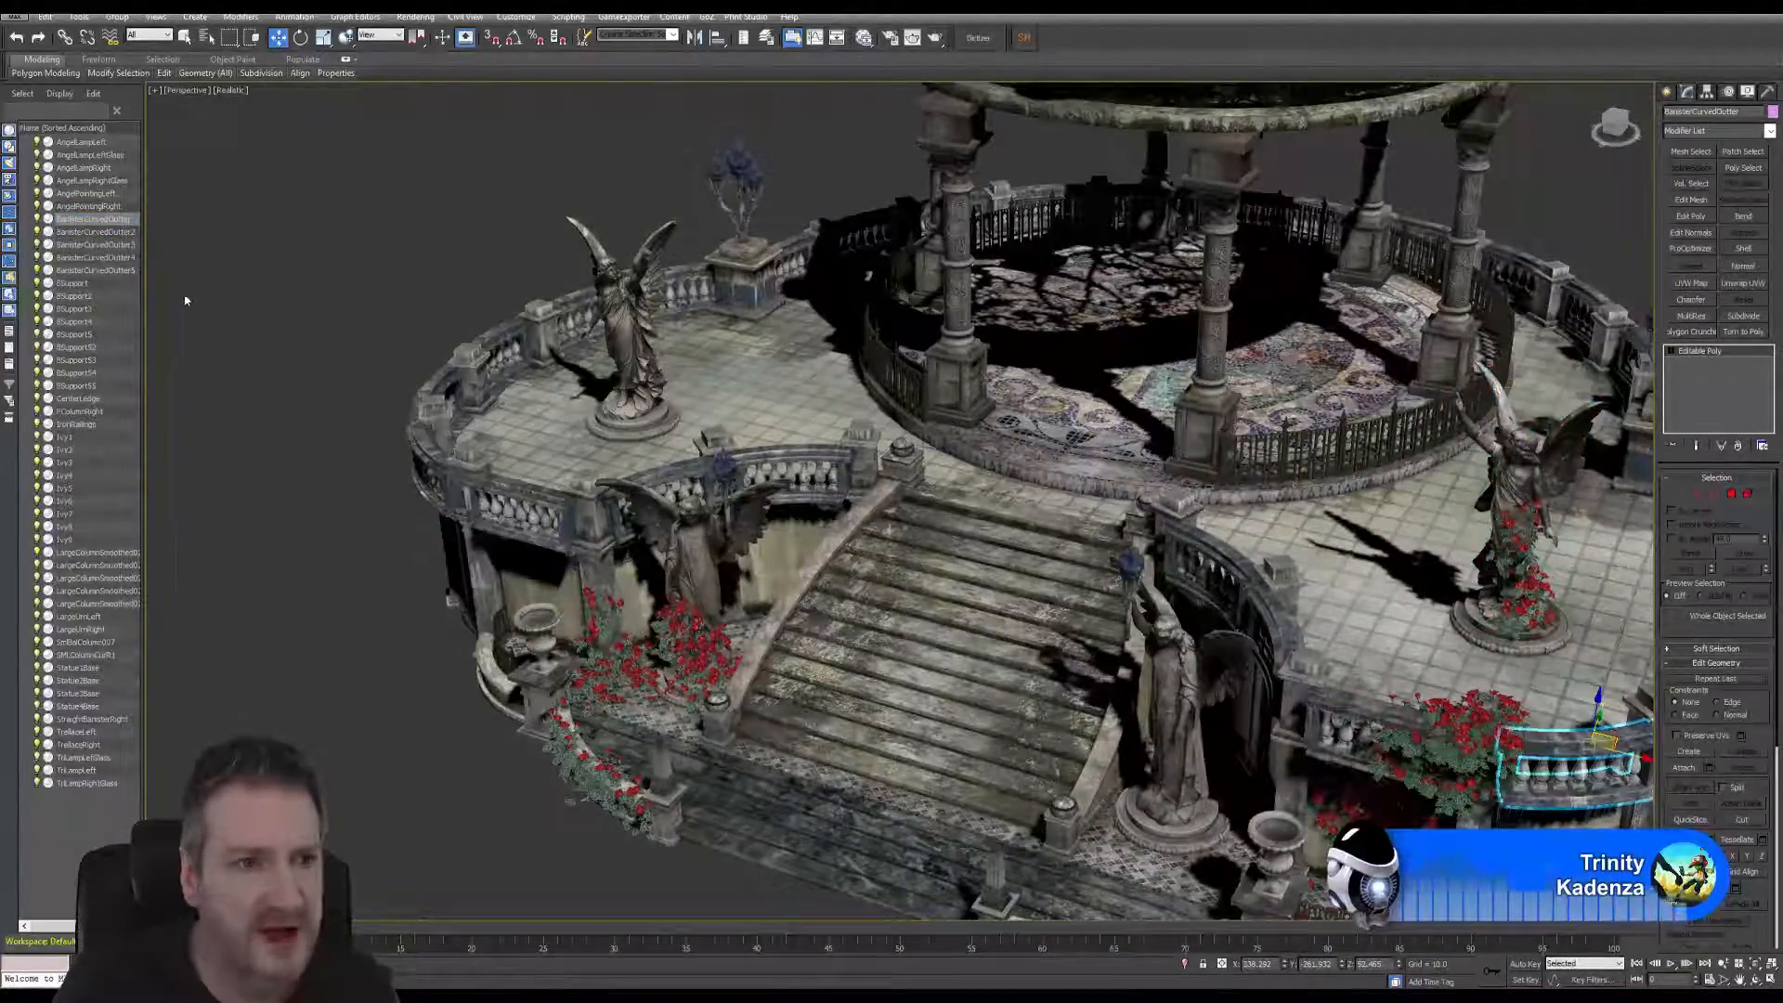
- Attach the adjoining curved banister section to StraightBanisterRight beside the front roses, matching material IDs to material
mouse_move(277, 265)
middle_mouse_down("alt")
mouse_move(253, 267)
mouse_move(297, 279)
middle_mouse_up("alt")
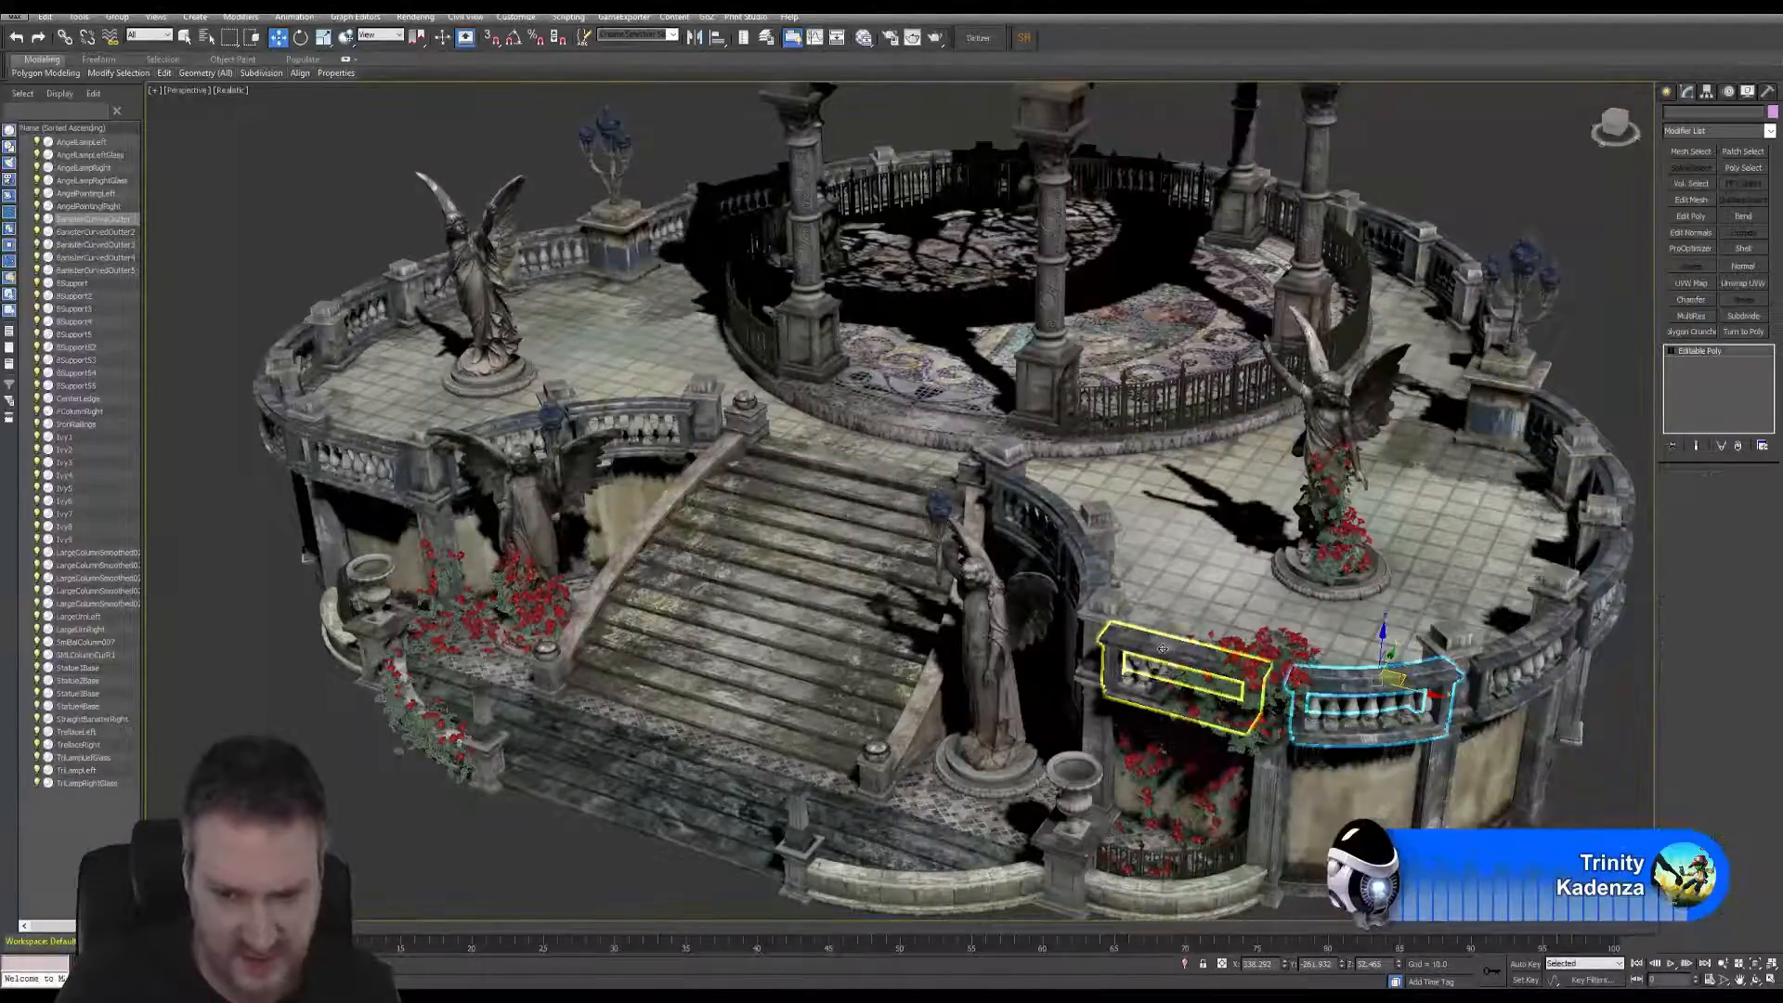
left_click(1156, 641)
left_click(1699, 763)
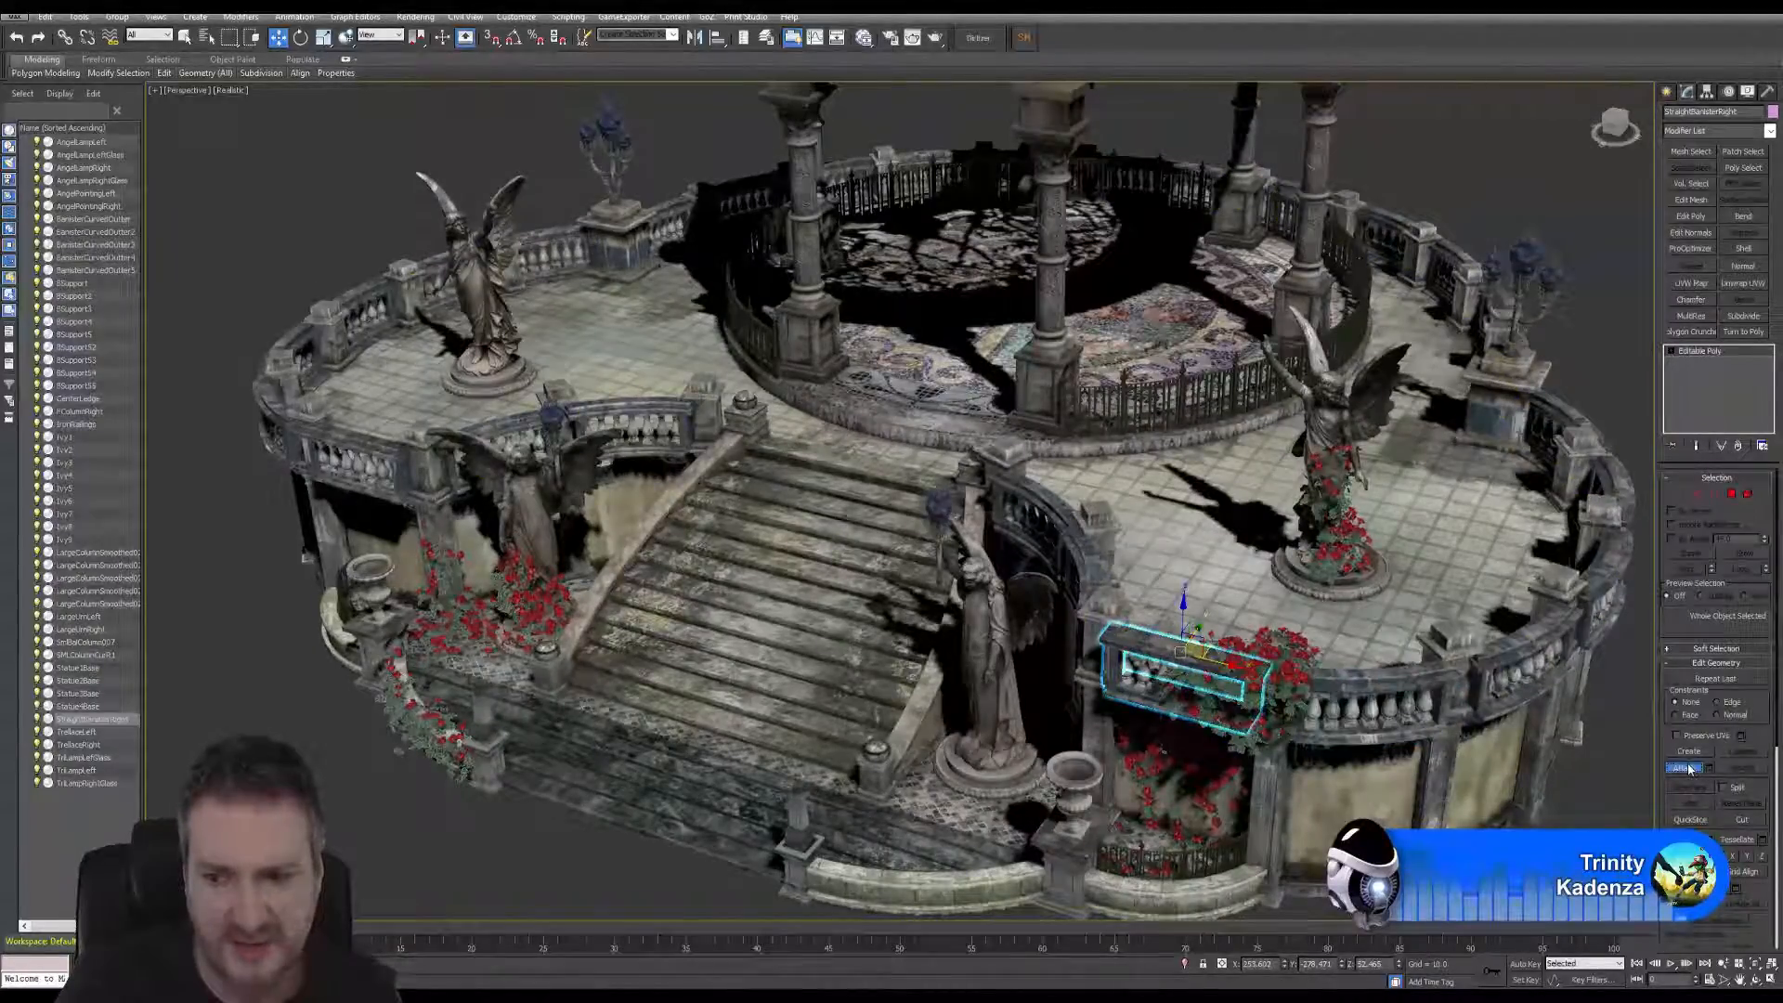
left_click(1372, 689)
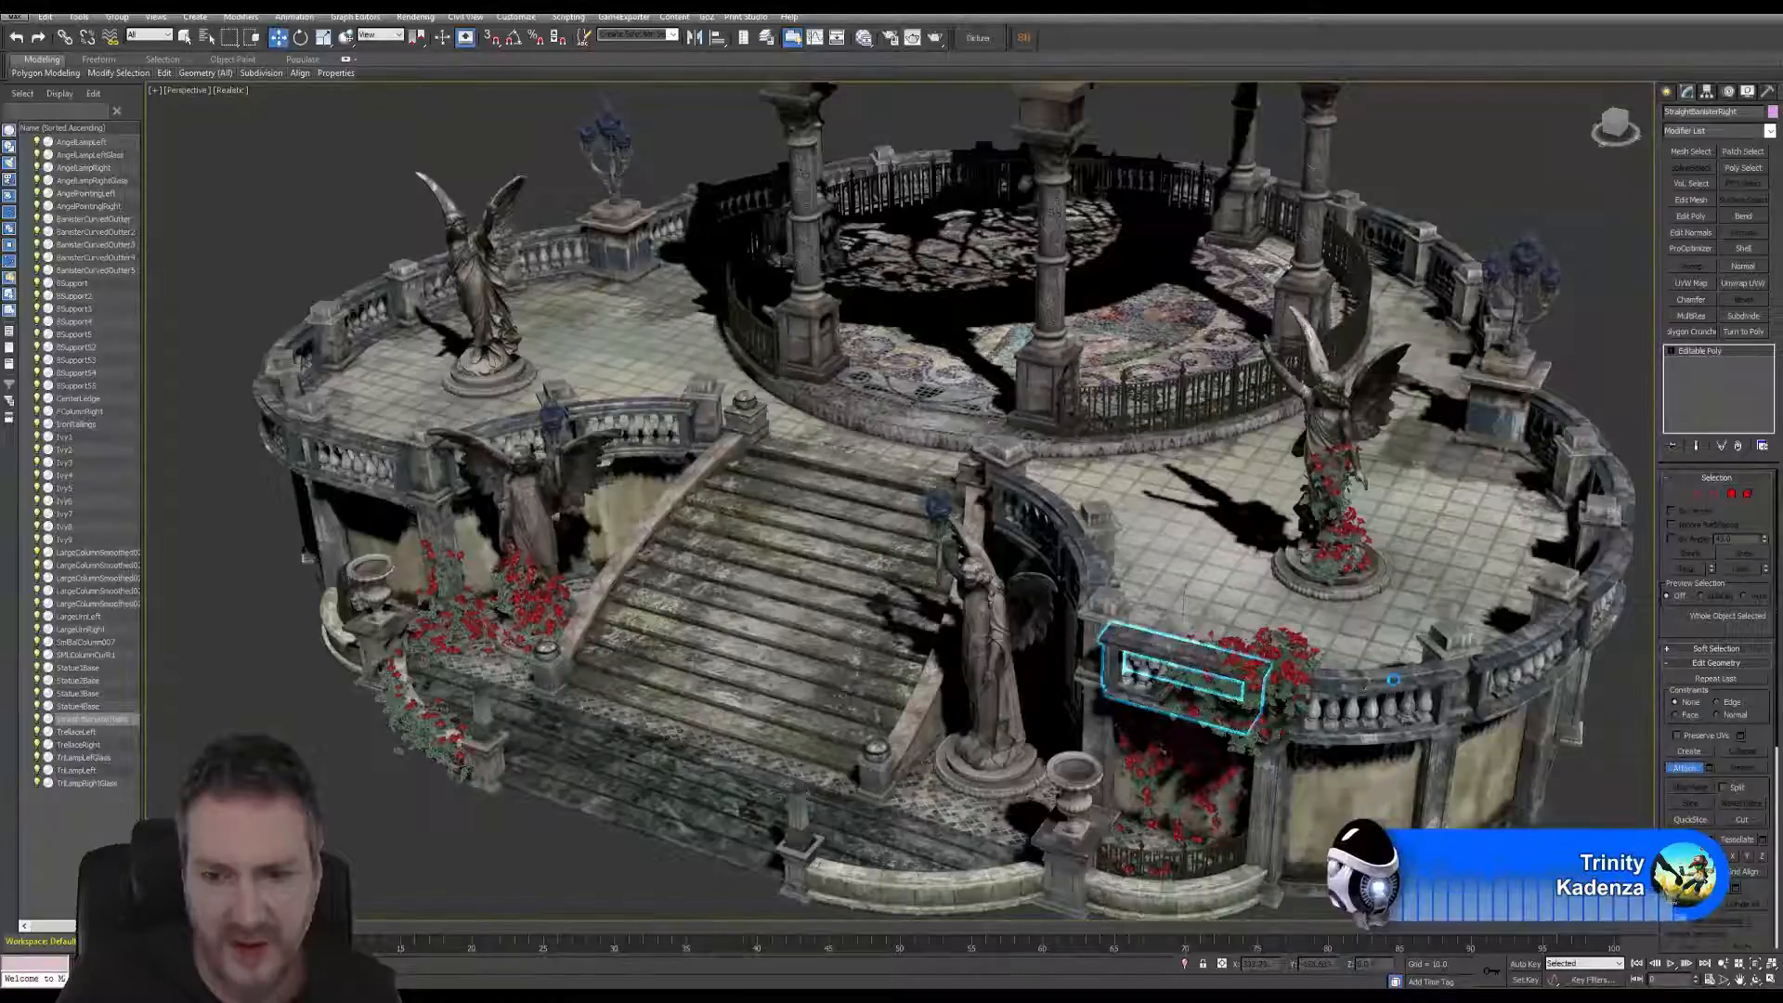
left_click(951, 477)
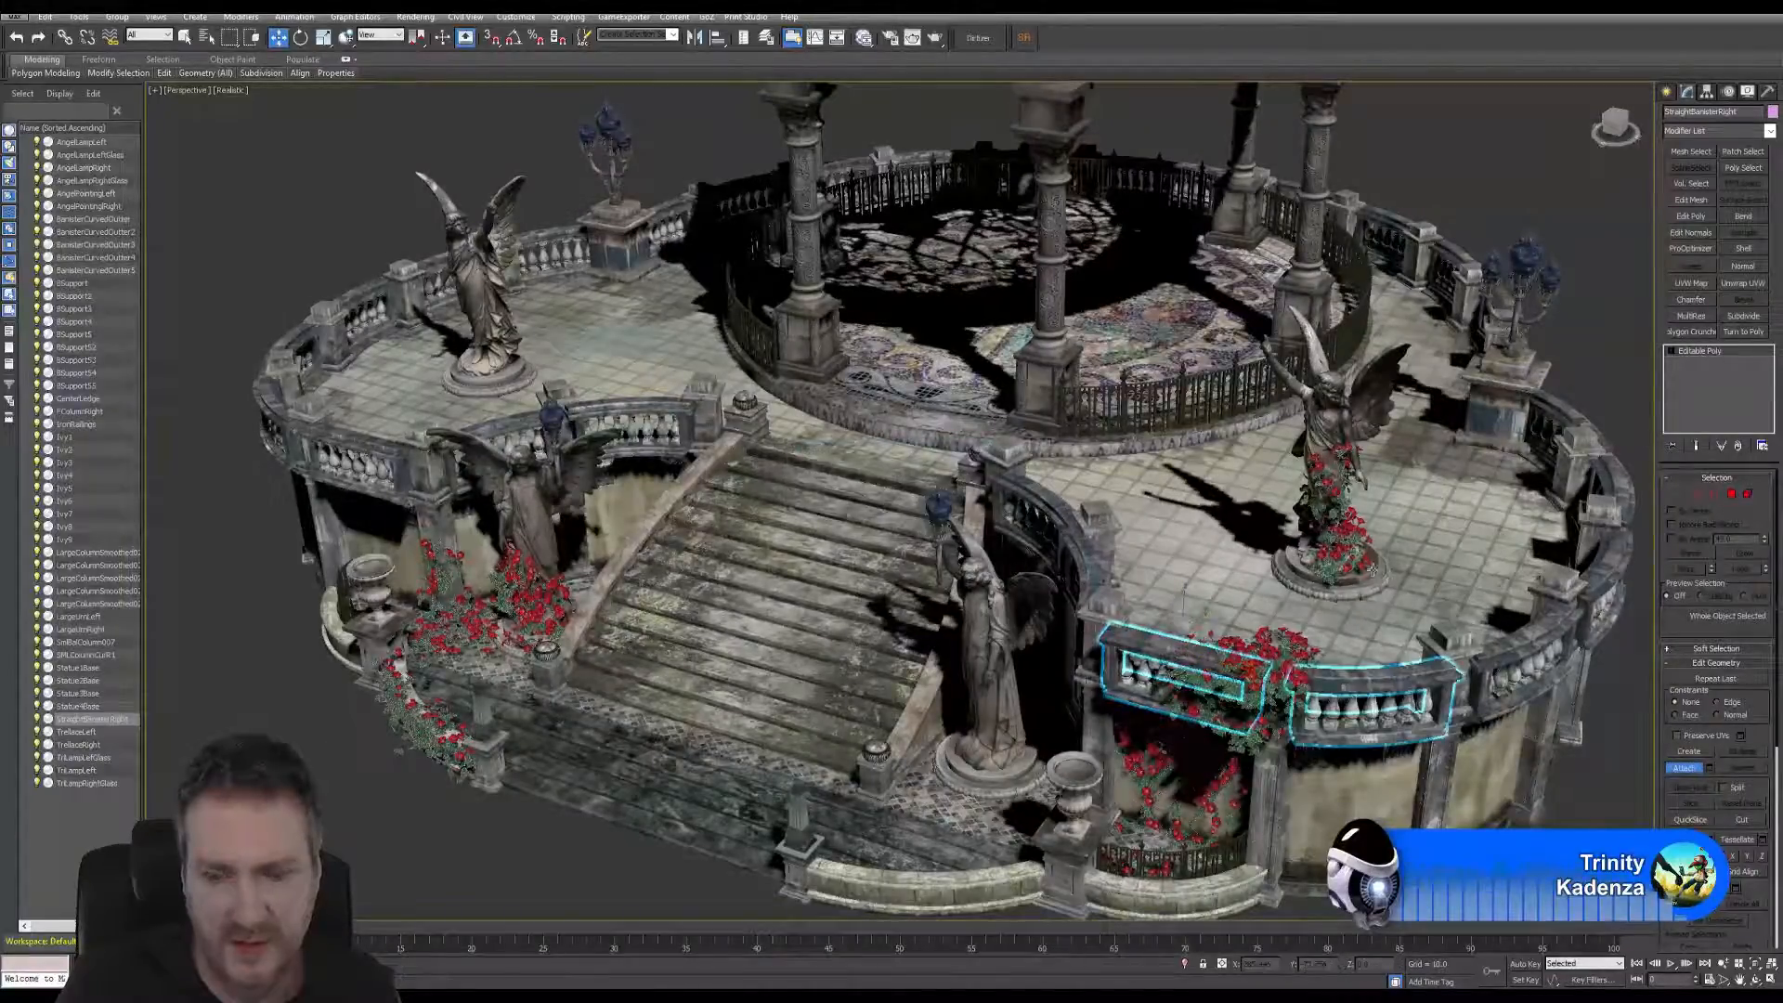
- Attach the following two curved banister sections around the terrace edge to StraightBanisterRight, matching material IDs to material
left_click(1516, 641)
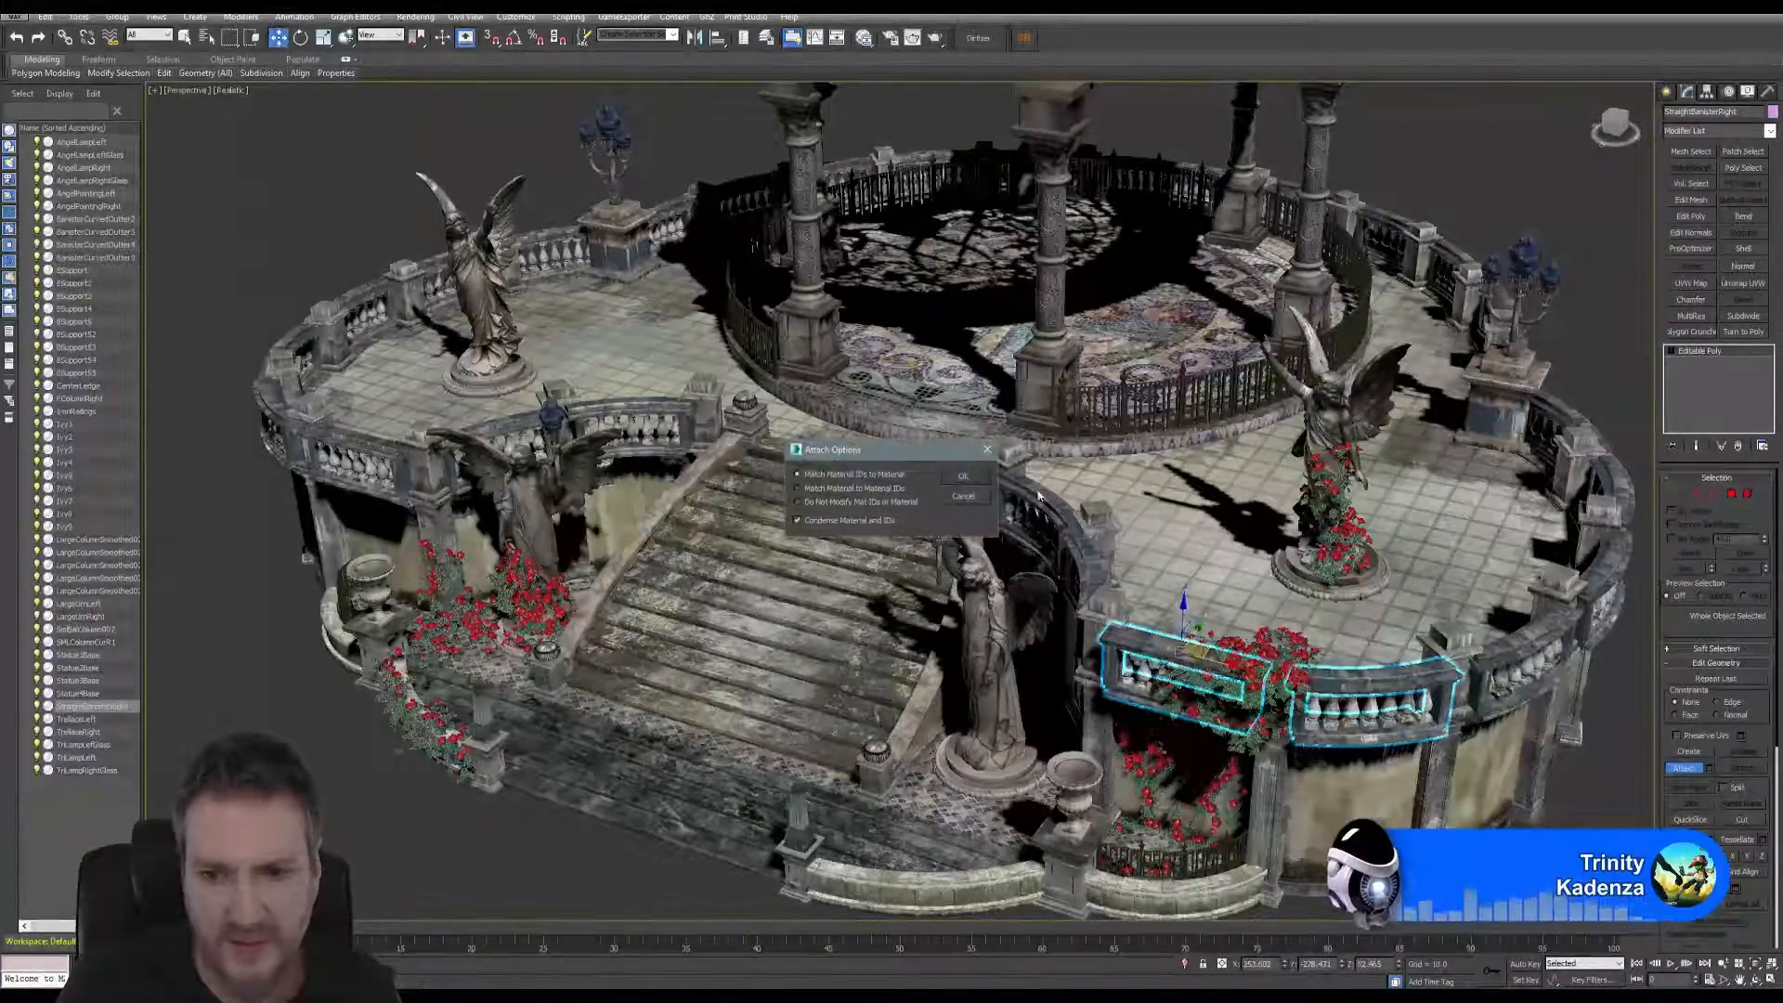
left_click(966, 477)
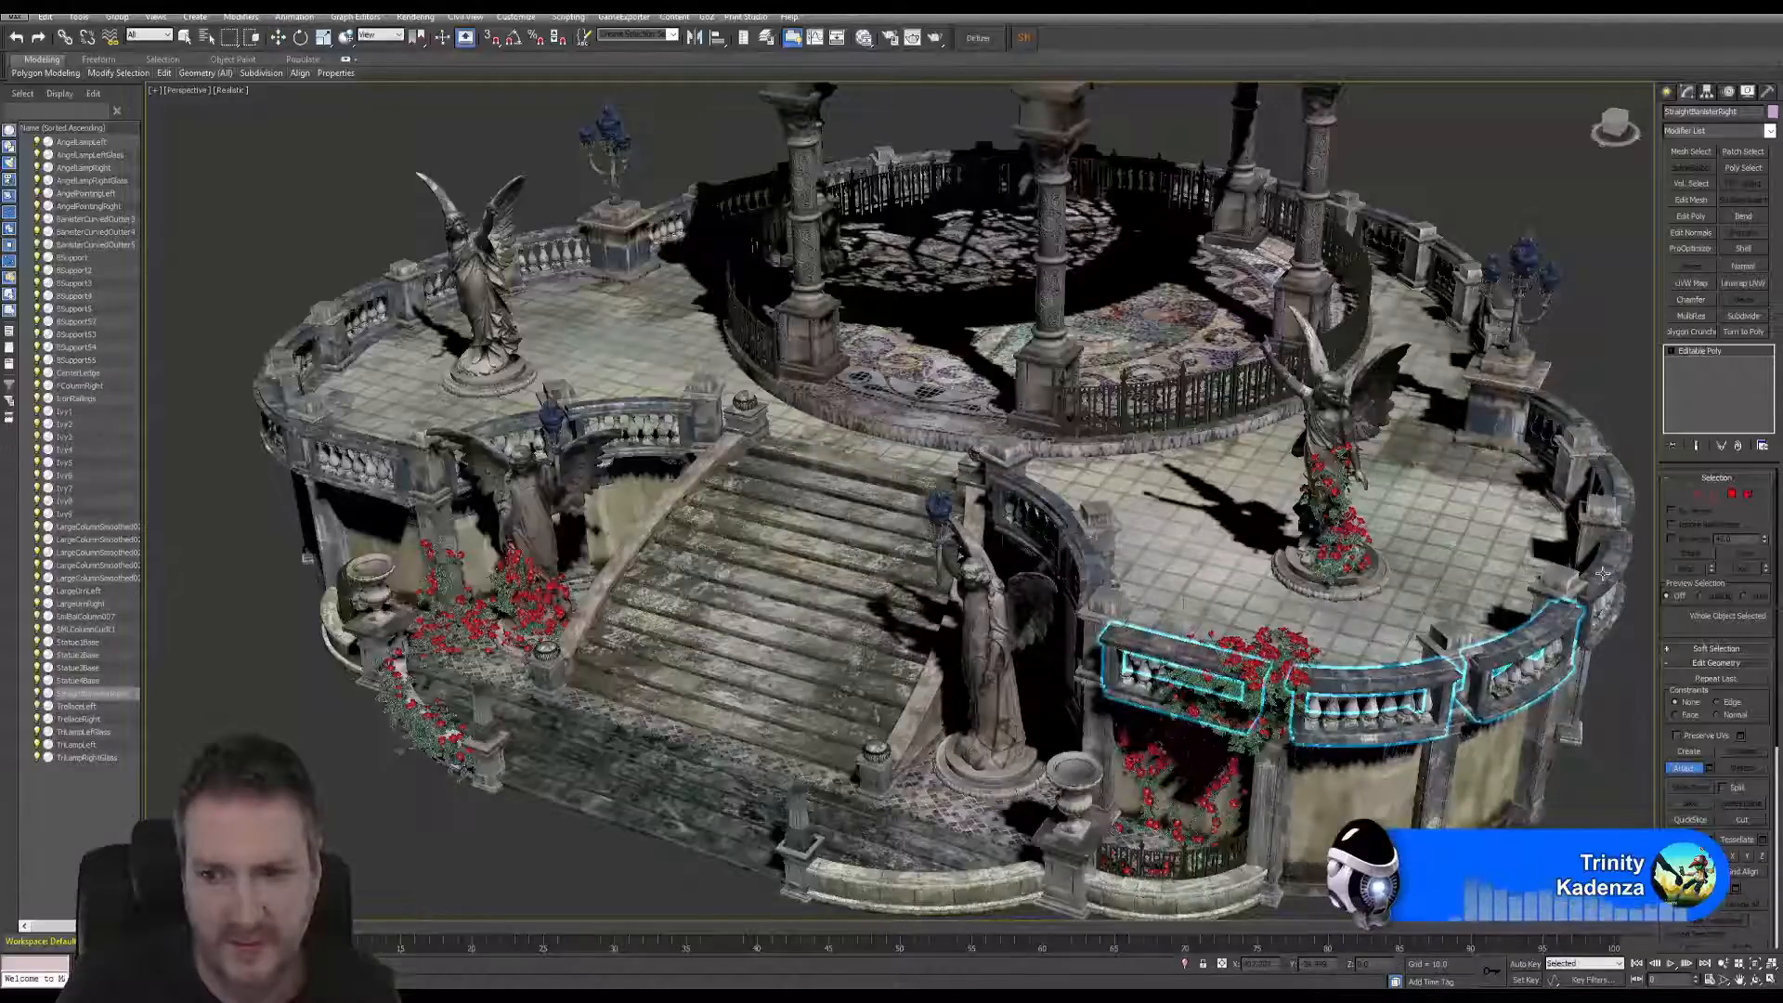
left_click(1033, 510)
left_click(963, 478)
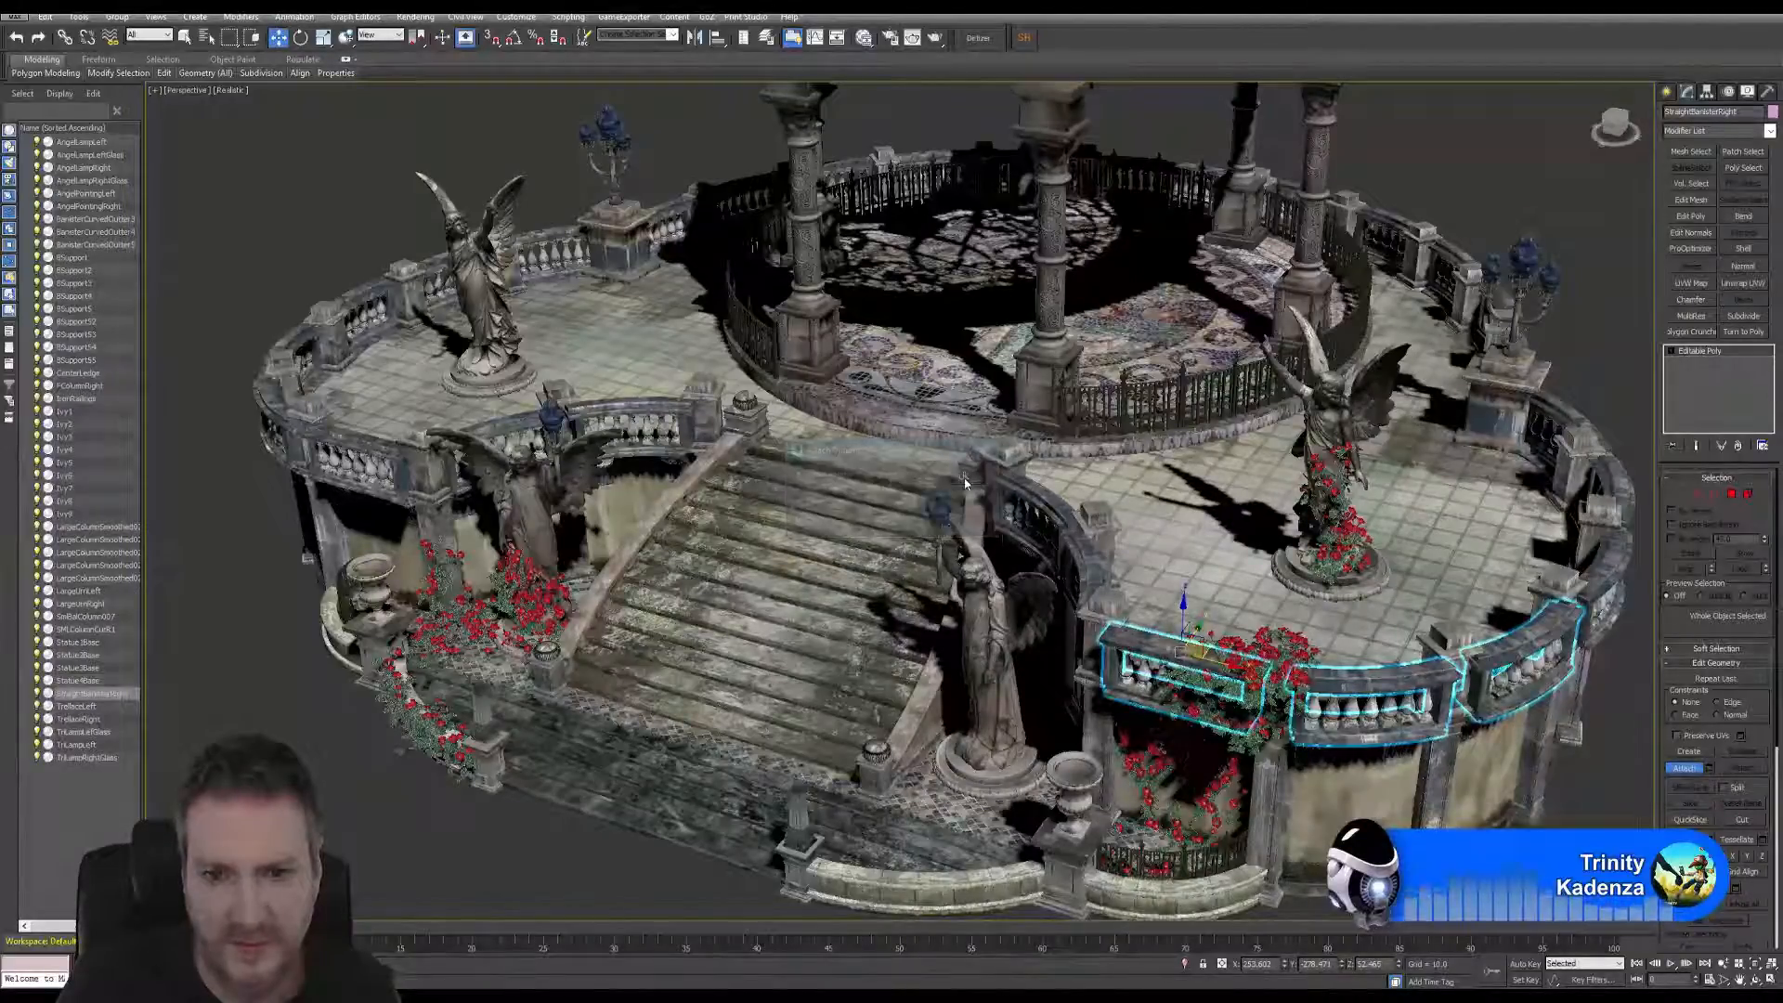
- Attach the last two curved banister sections at the terrace's outer edge to StraightBanisterRight, matching material IDs to material, and clear the selection
middle_click_drag(1435, 452, 1198, 487)
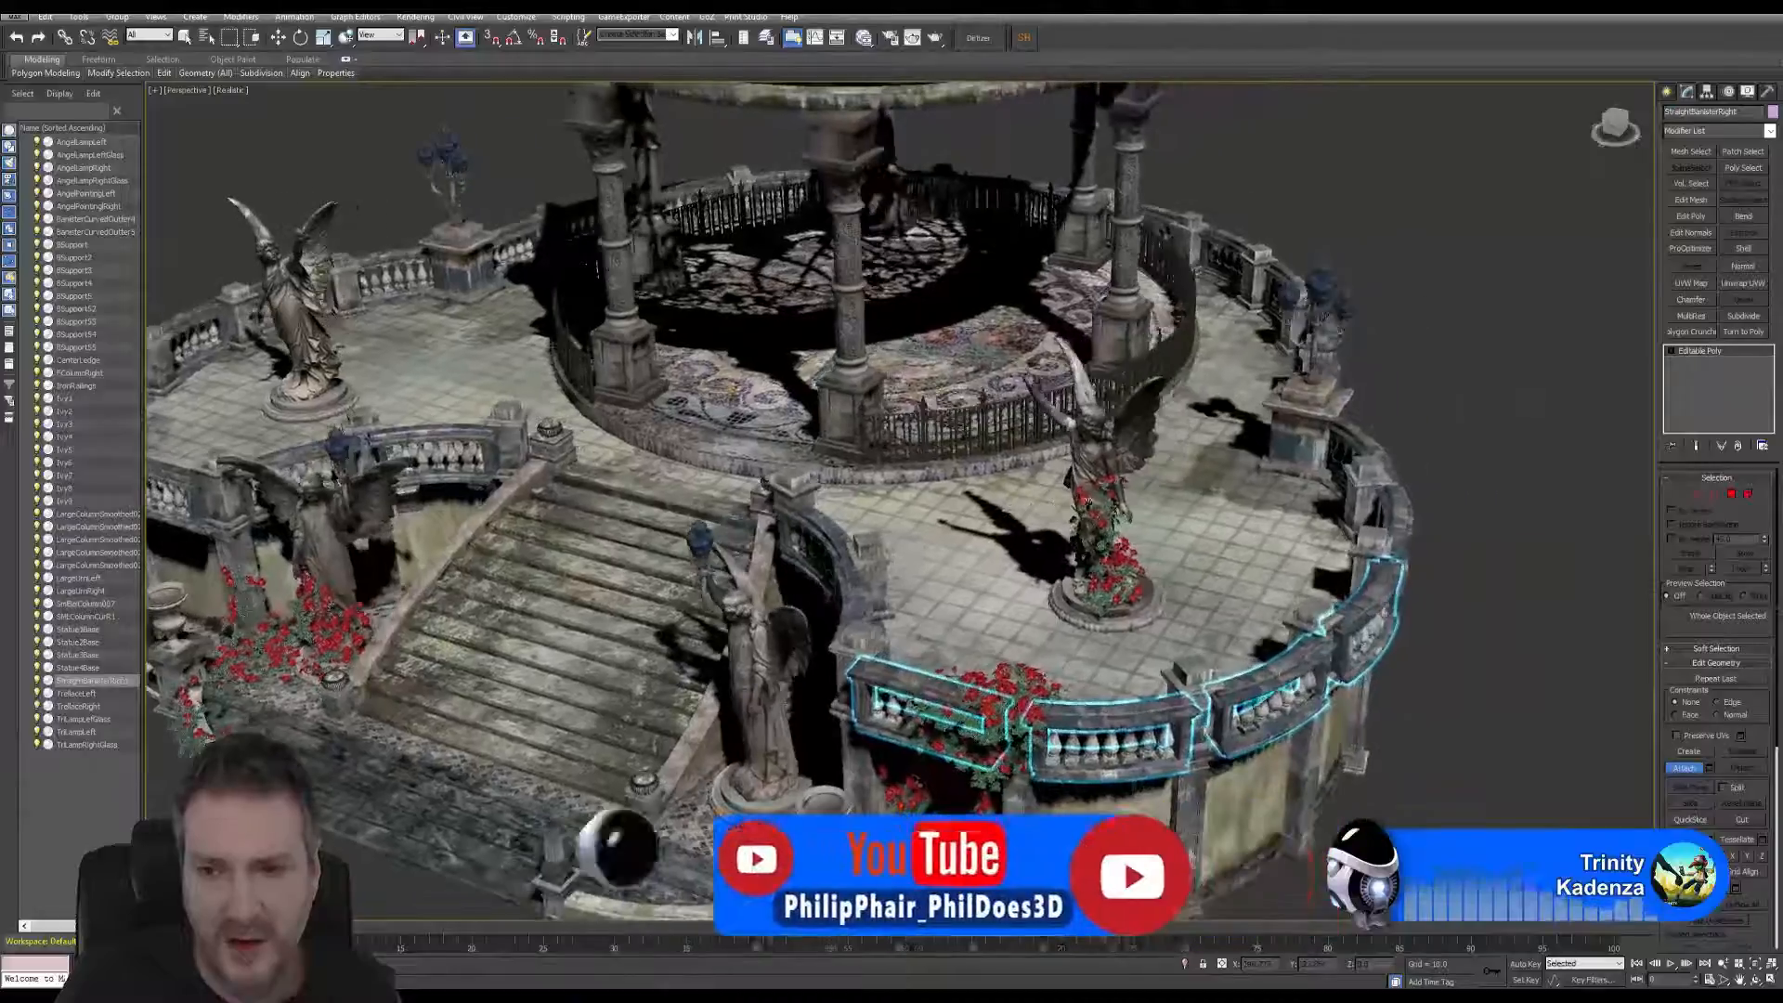
left_click(1681, 768)
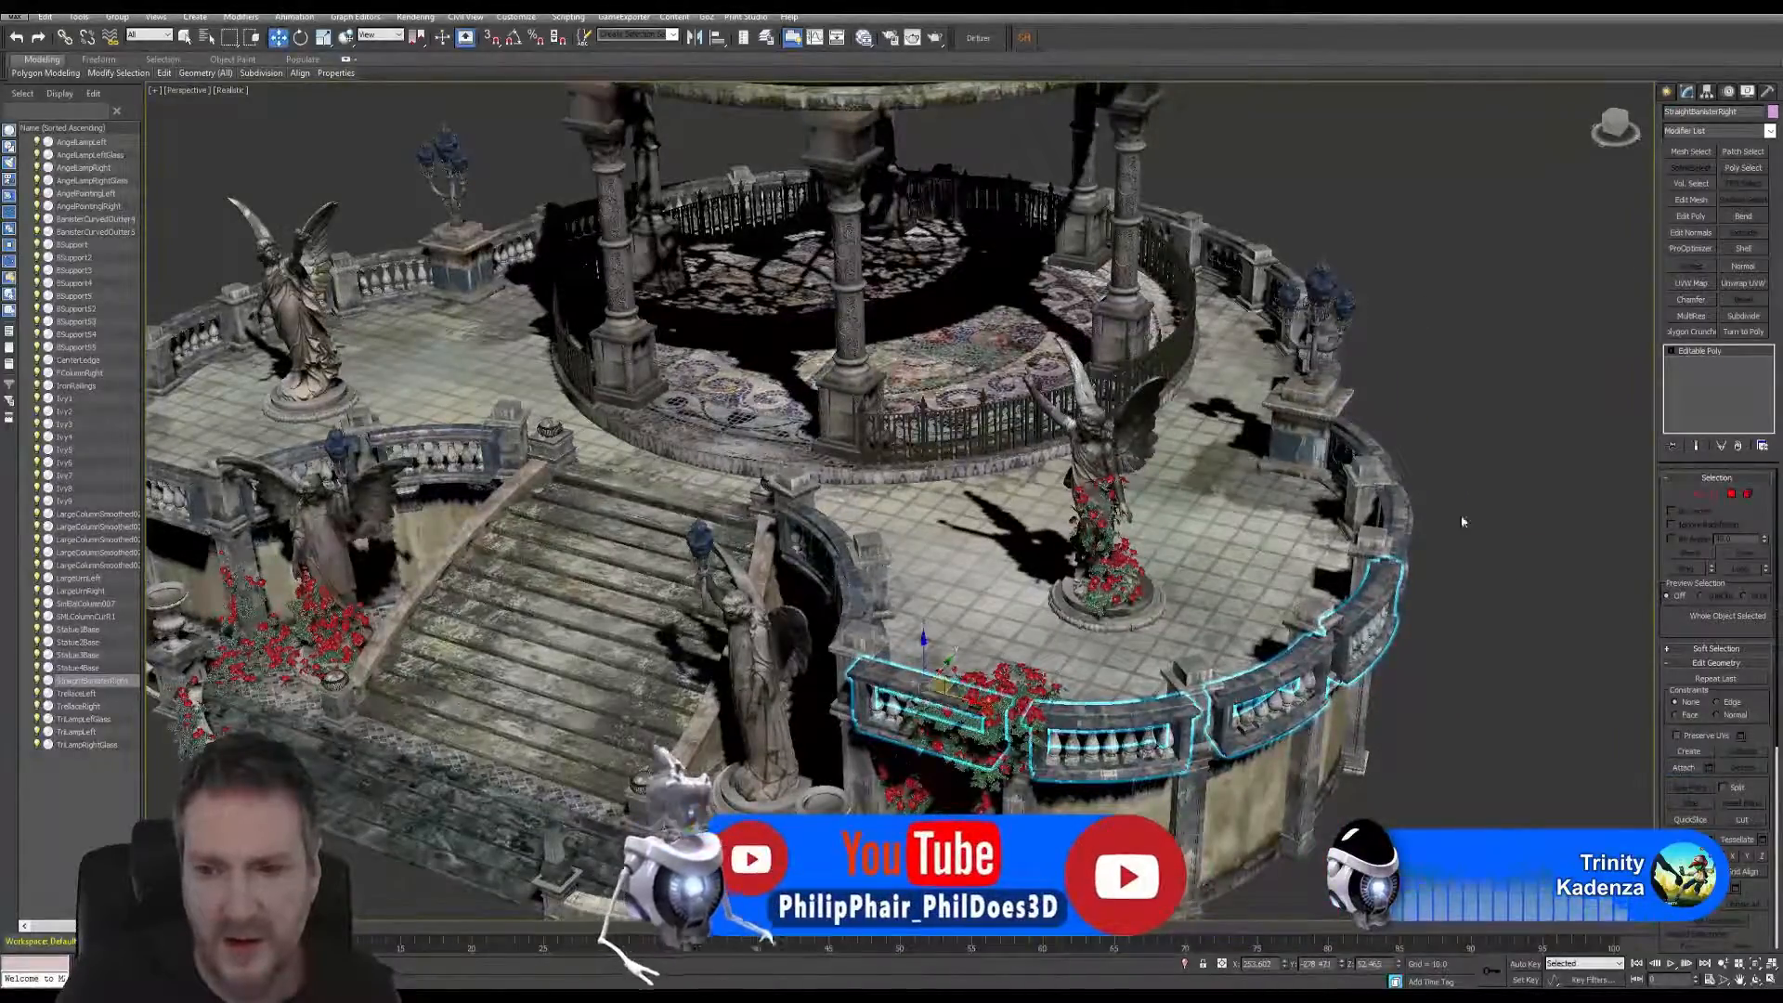
left_click(1683, 768)
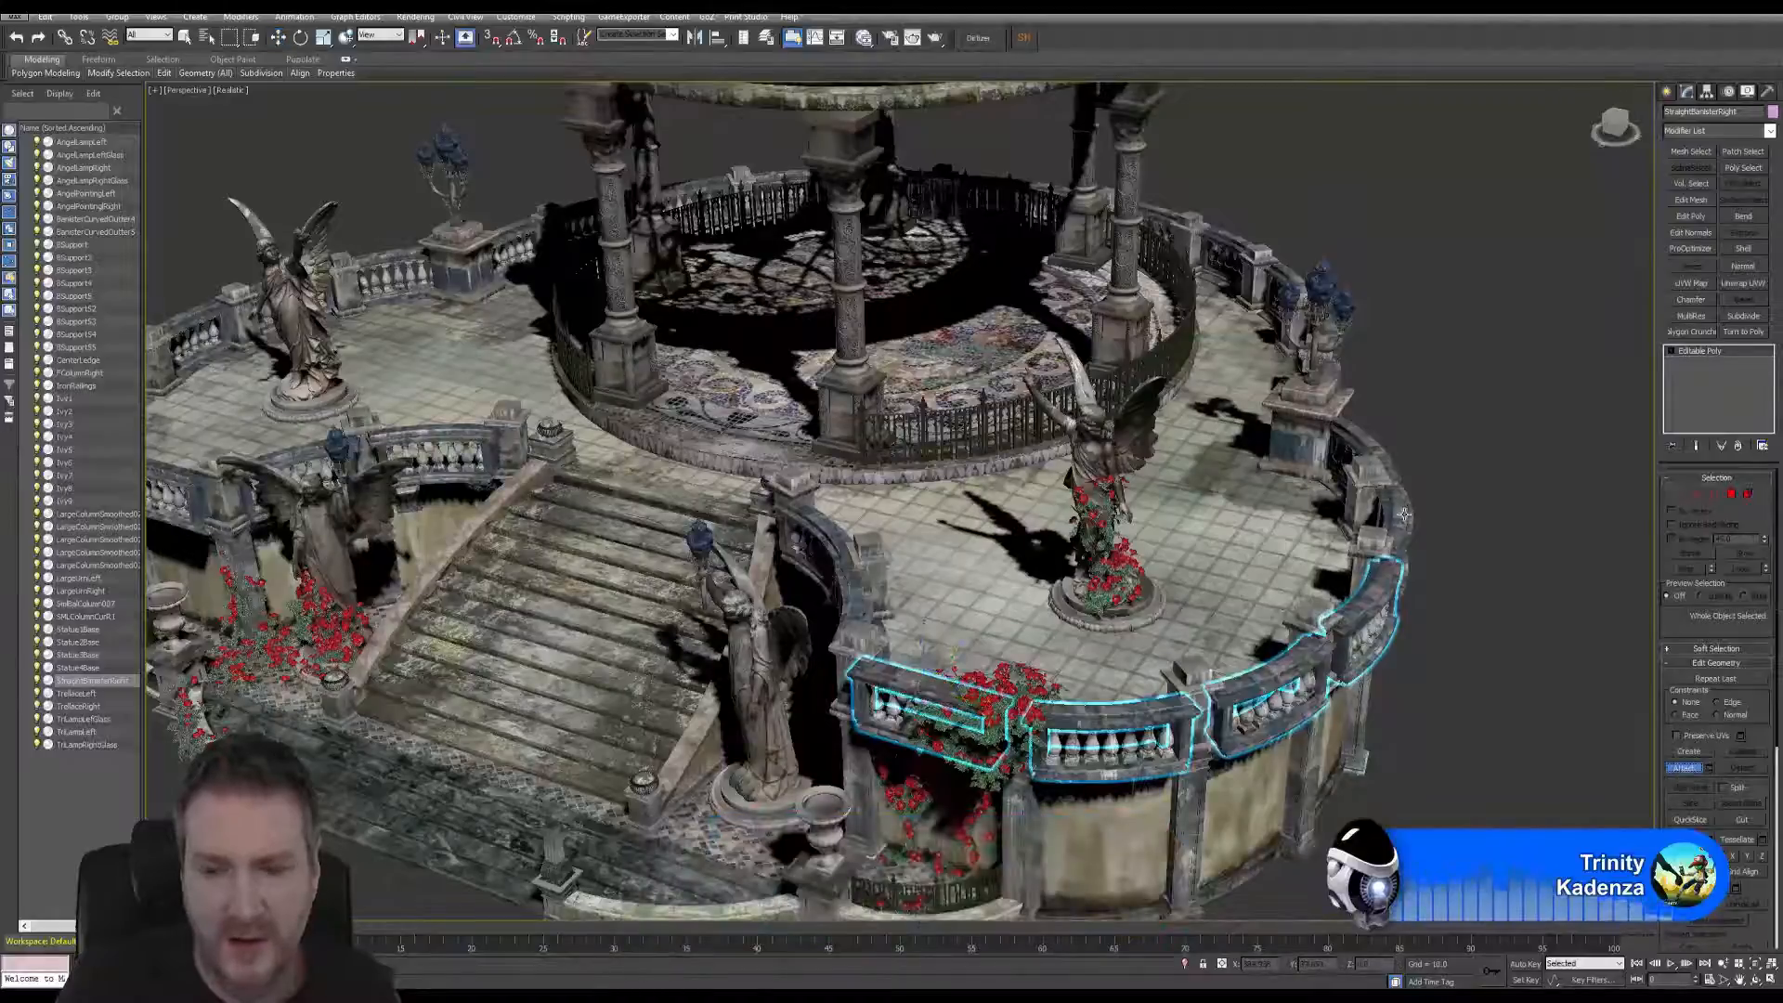
left_click(1404, 515)
left_click(963, 475)
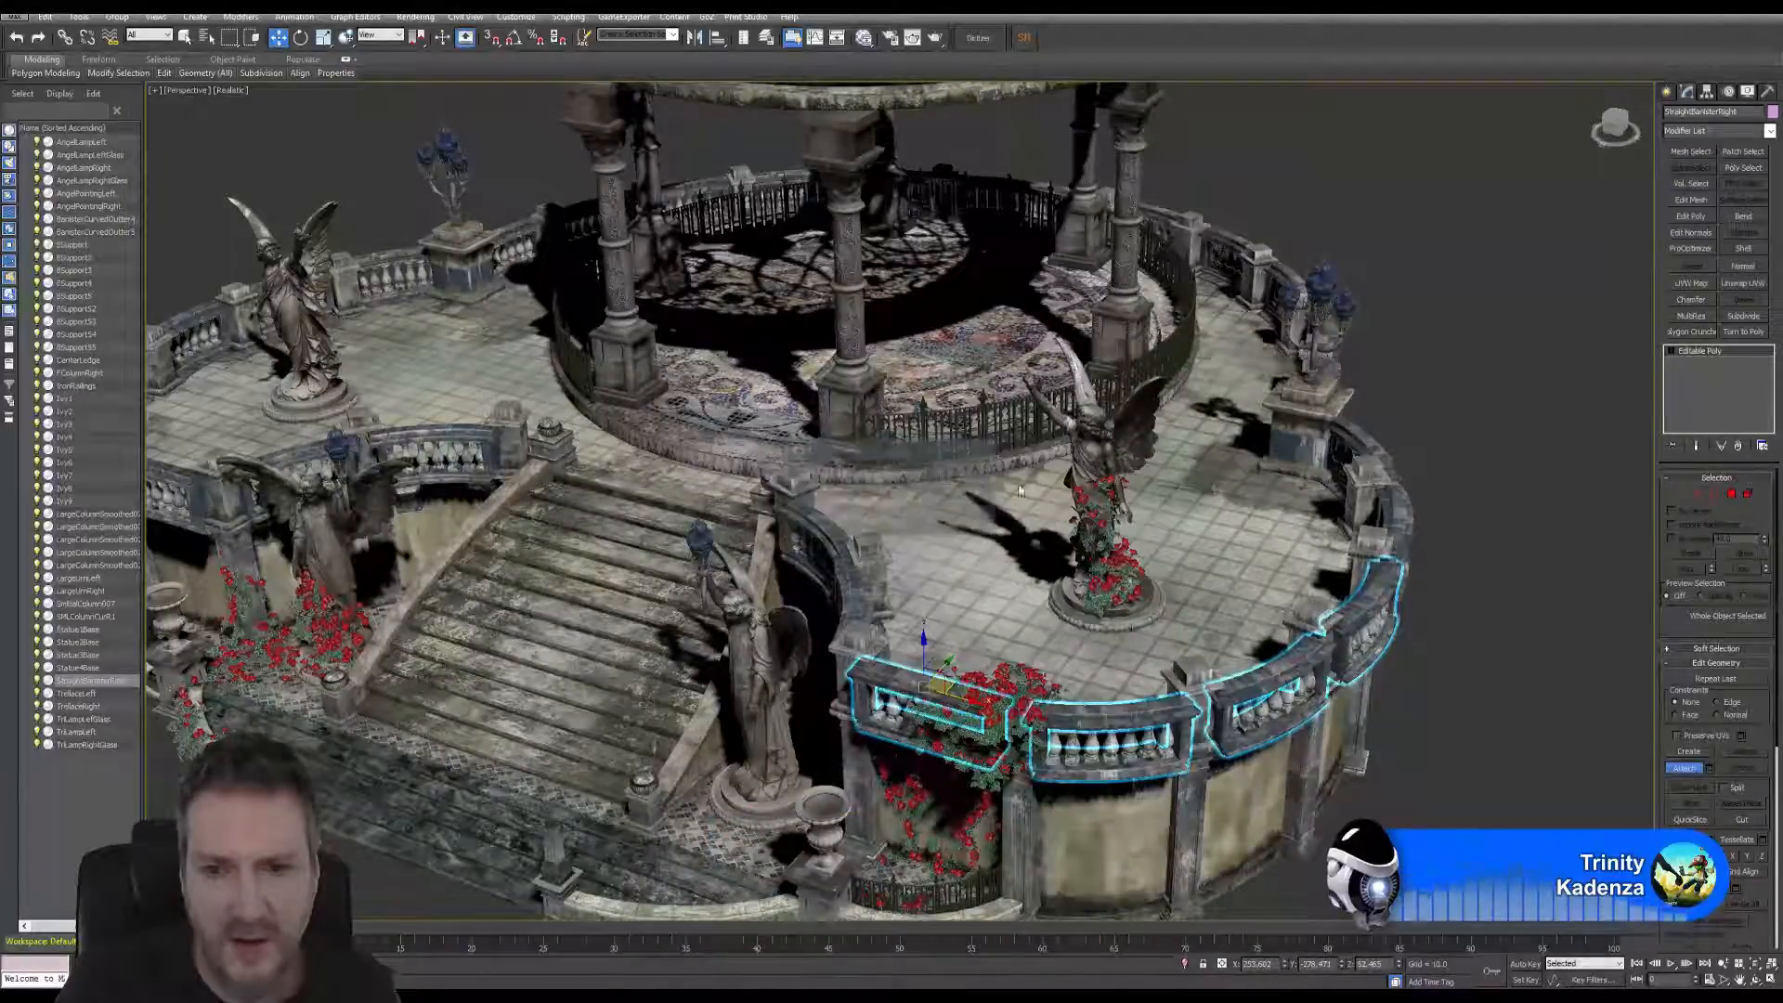
left_click(1370, 441)
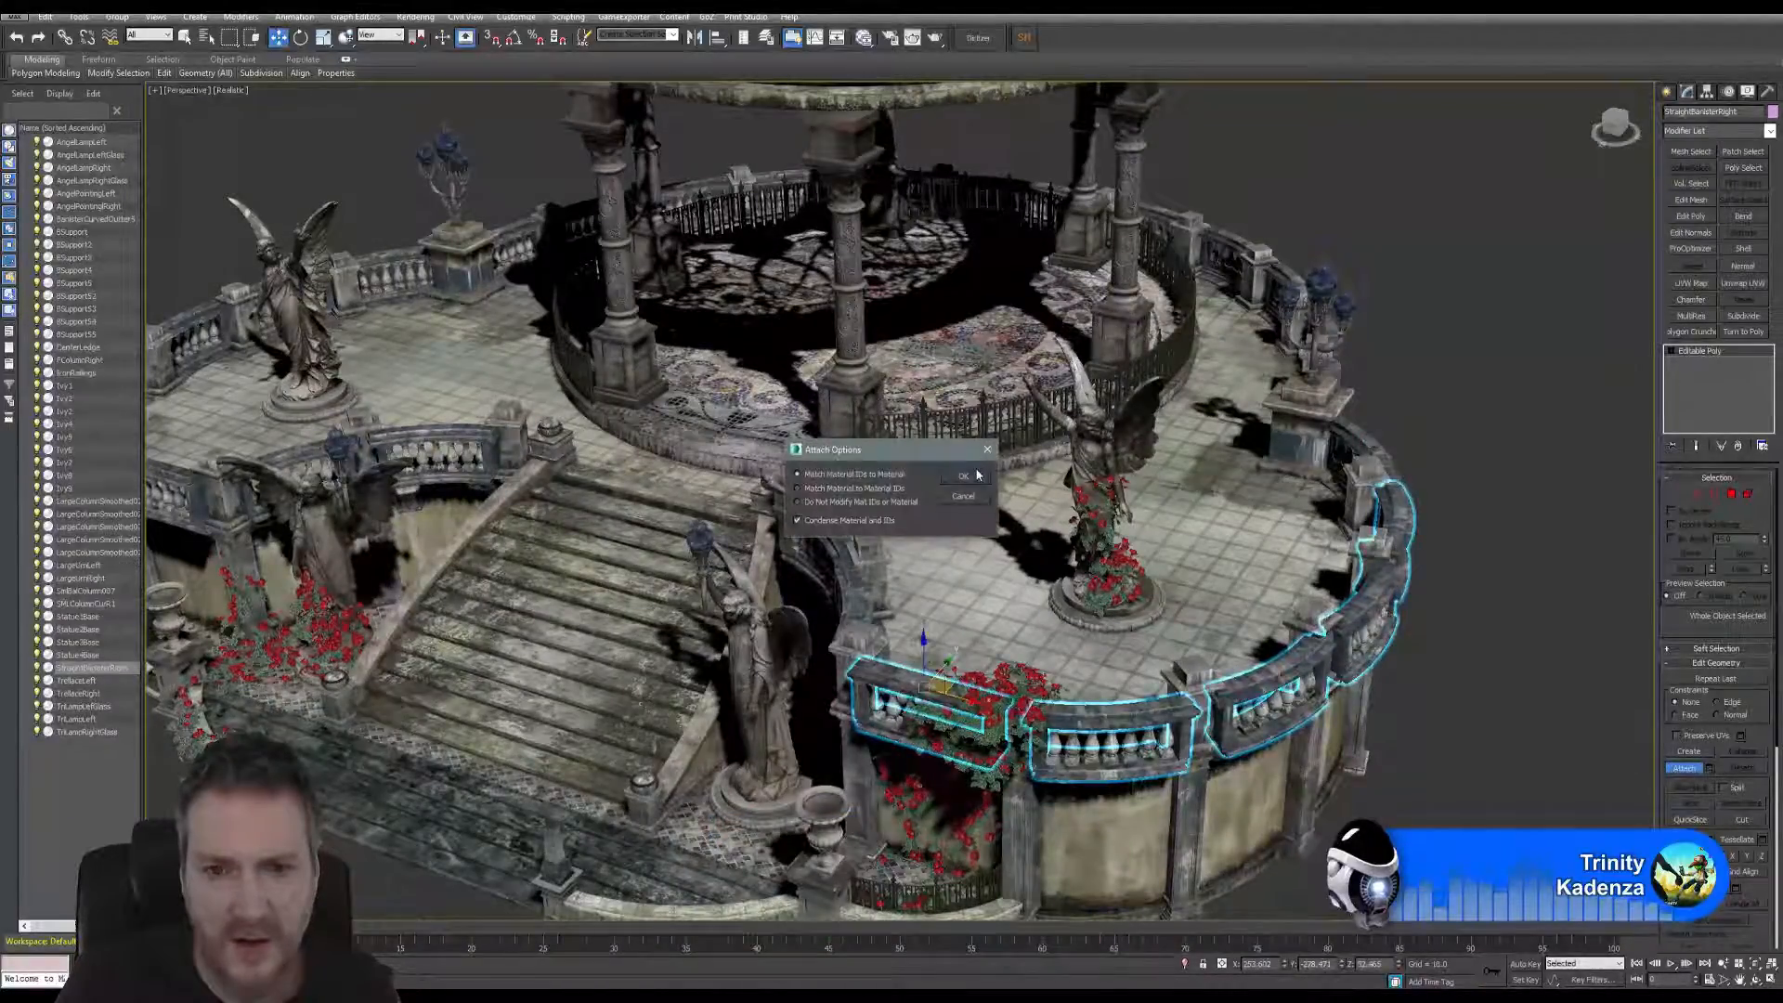
left_click(971, 479)
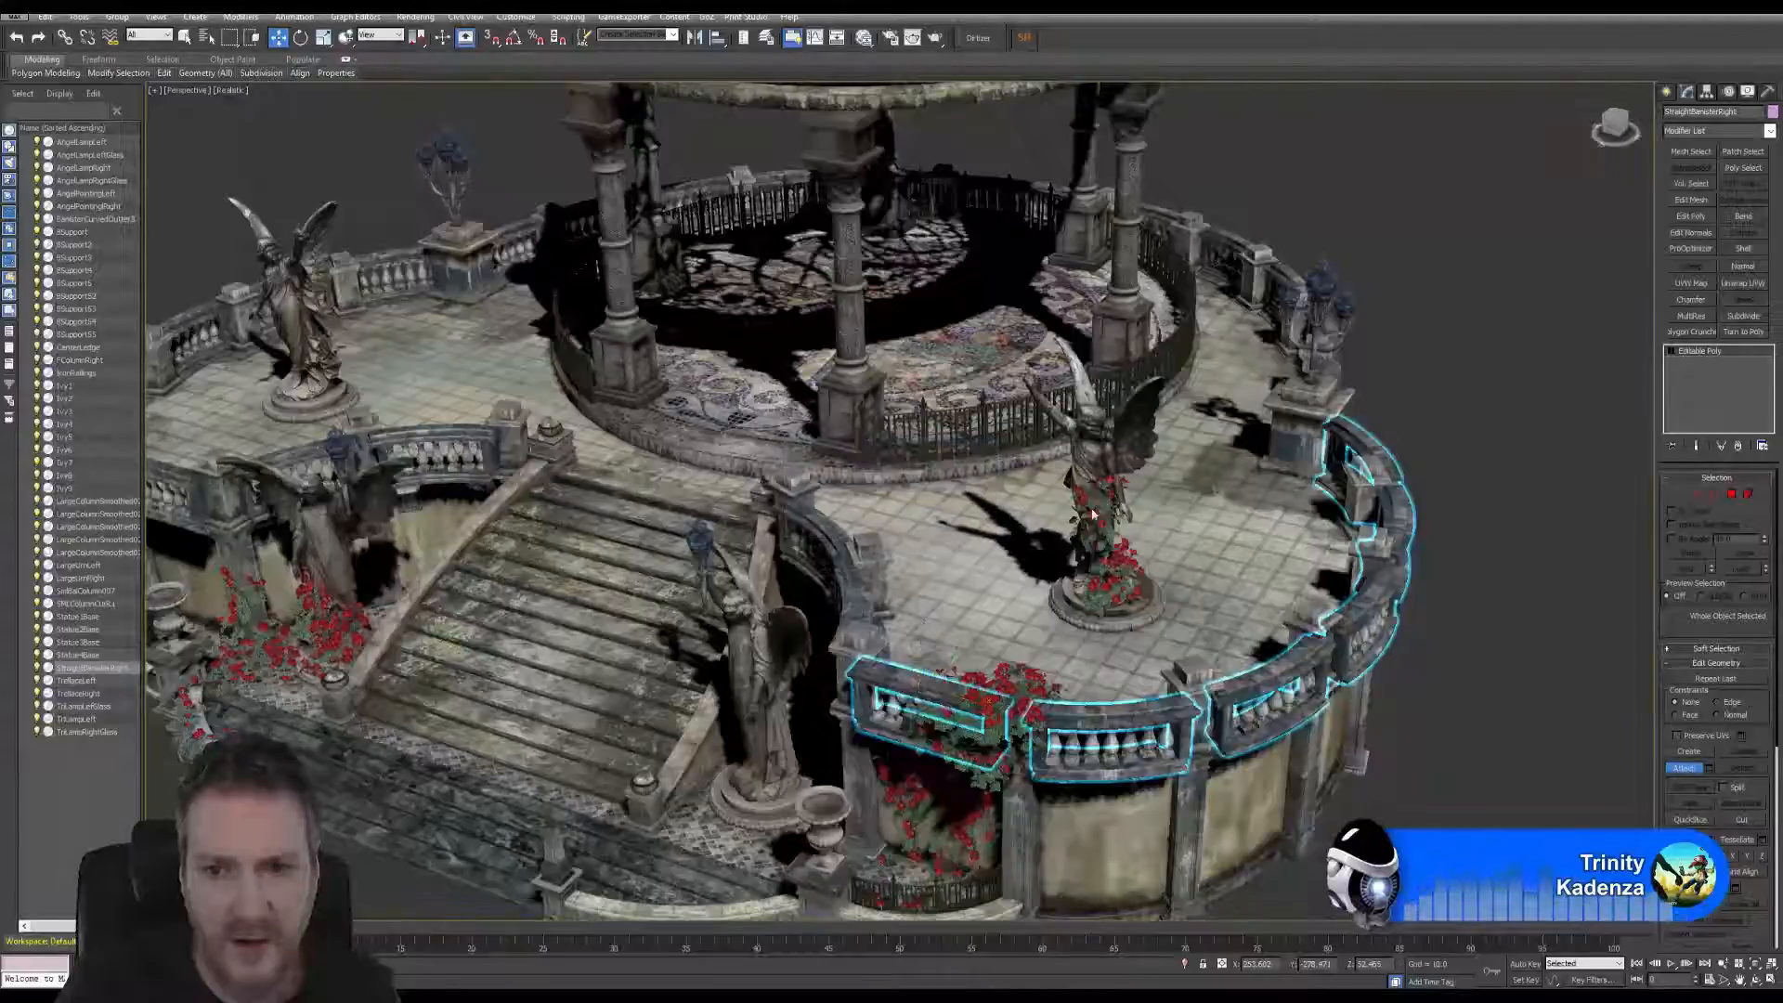
left_click(1683, 768)
left_click(1578, 633)
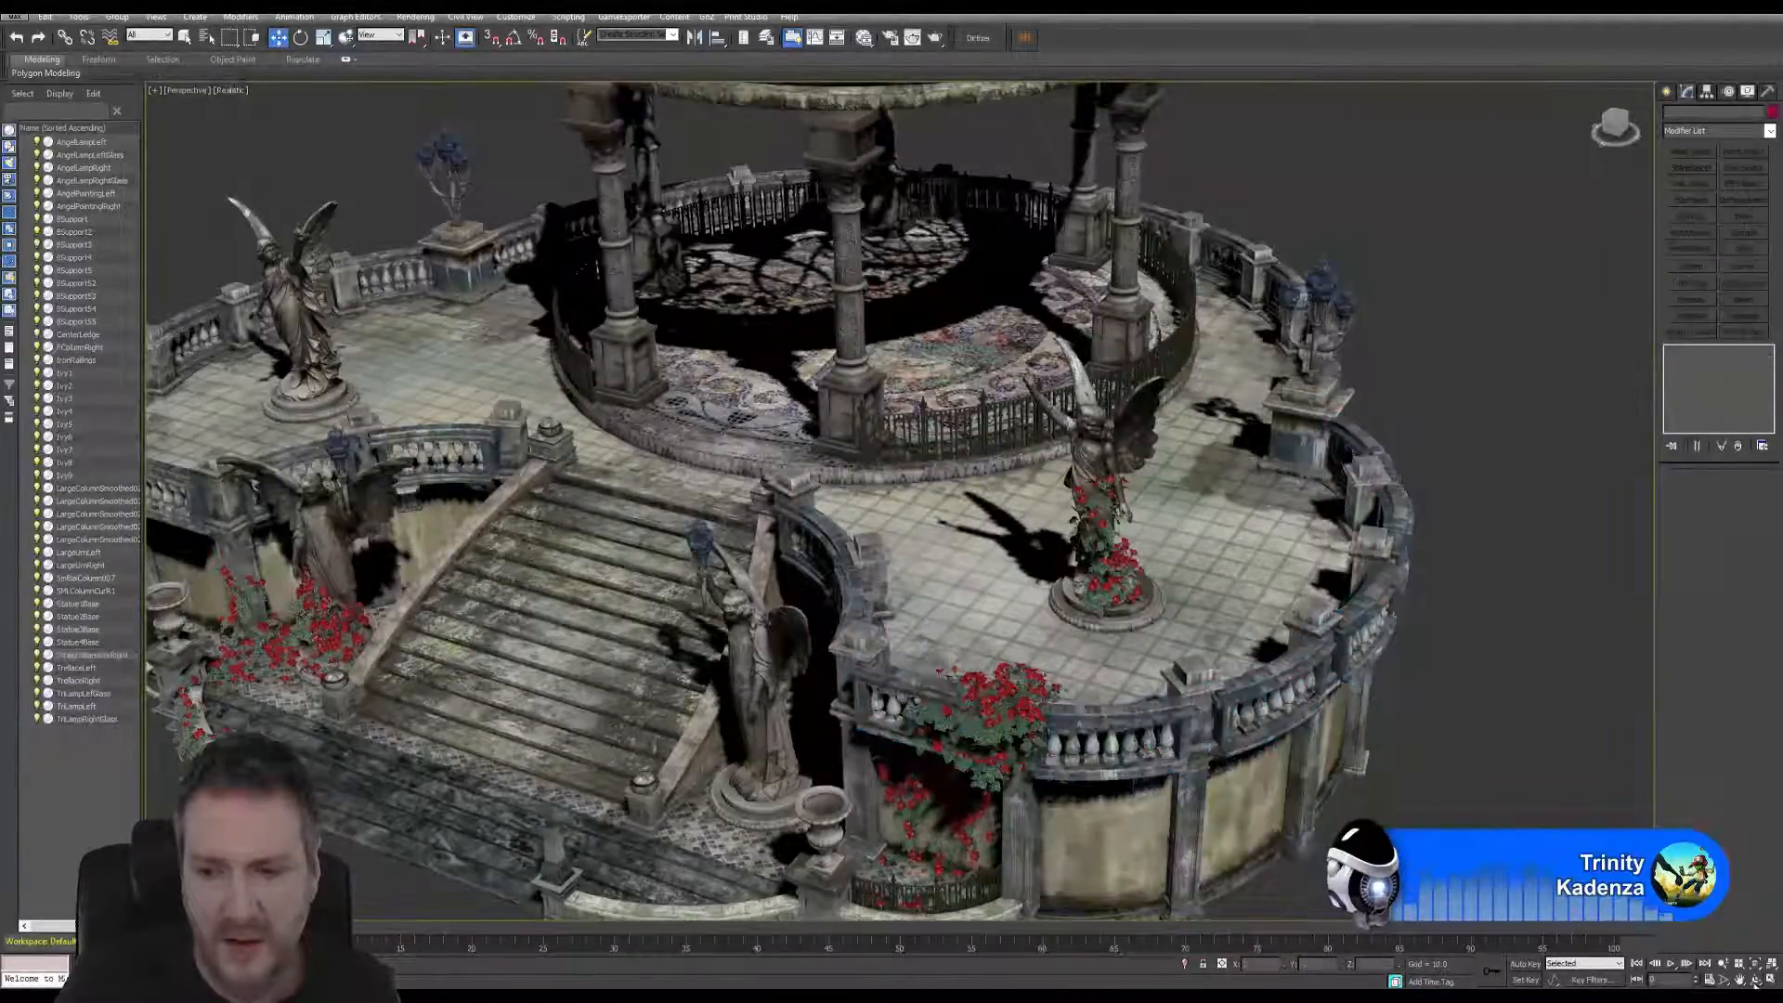
- Select BSupport beside the stairs and attach the neighbouring support under the curved banister to it, matching material IDs to material
key("ctrl+r")
left_click_drag(922, 525, 727, 520)
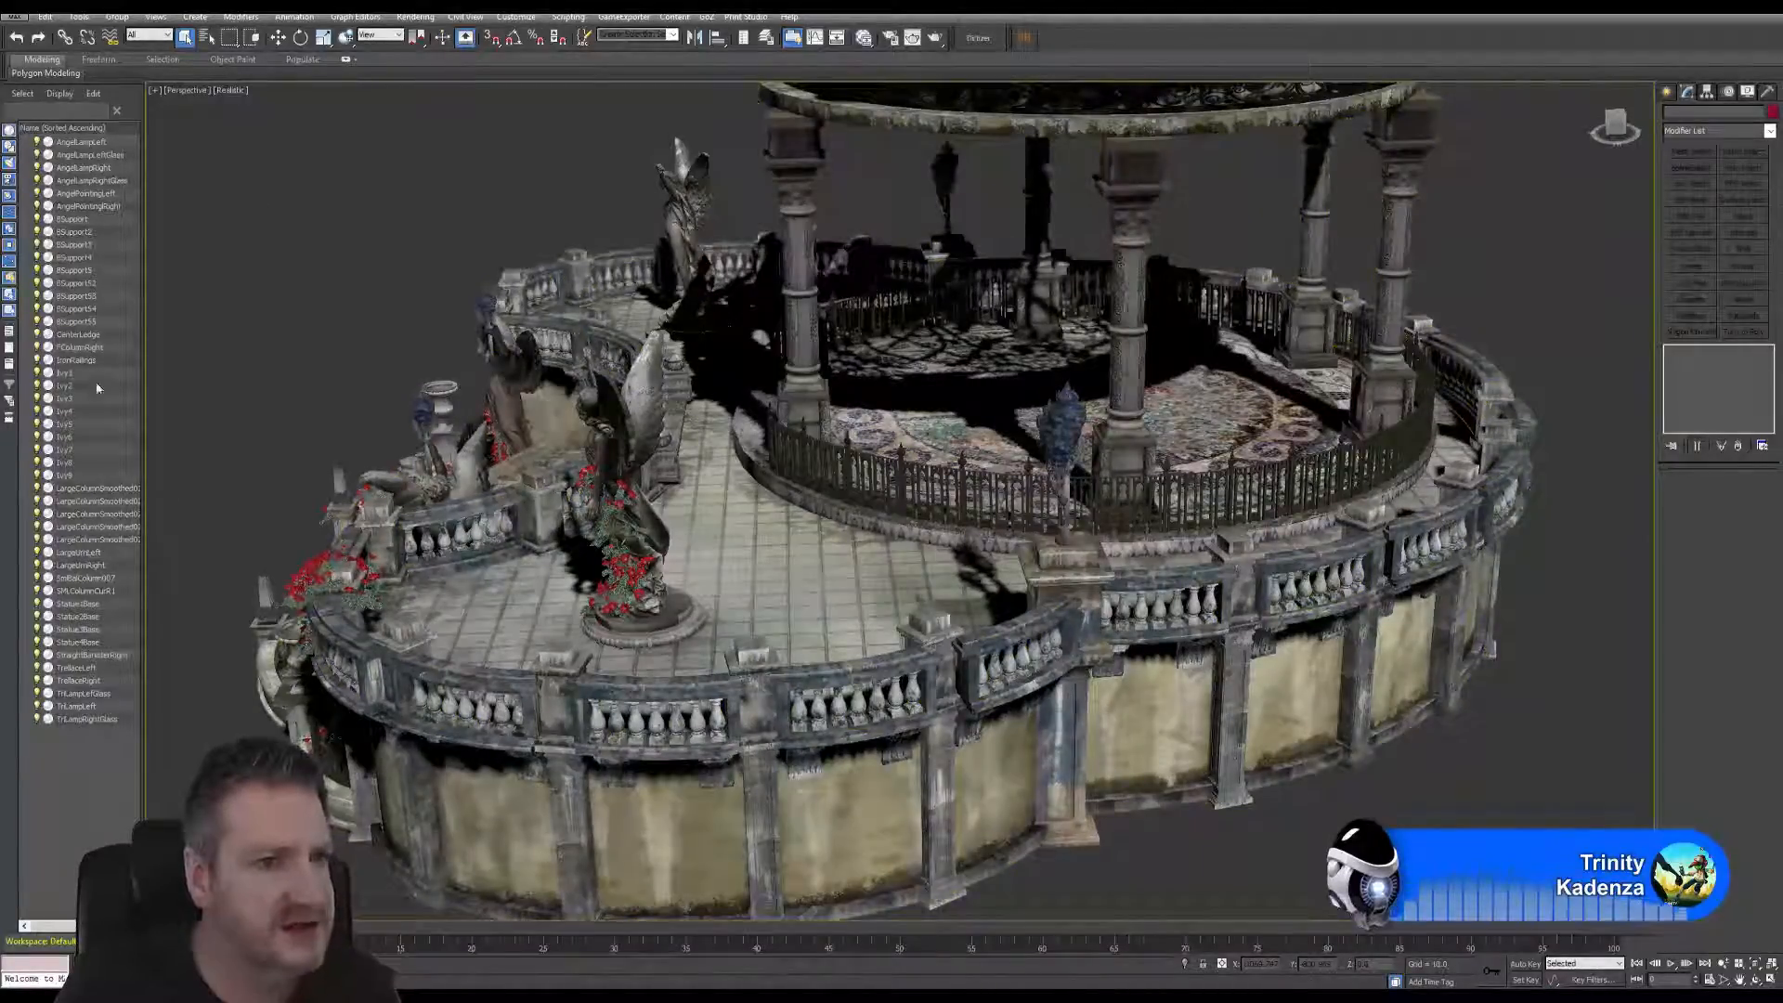
left_click(78, 220)
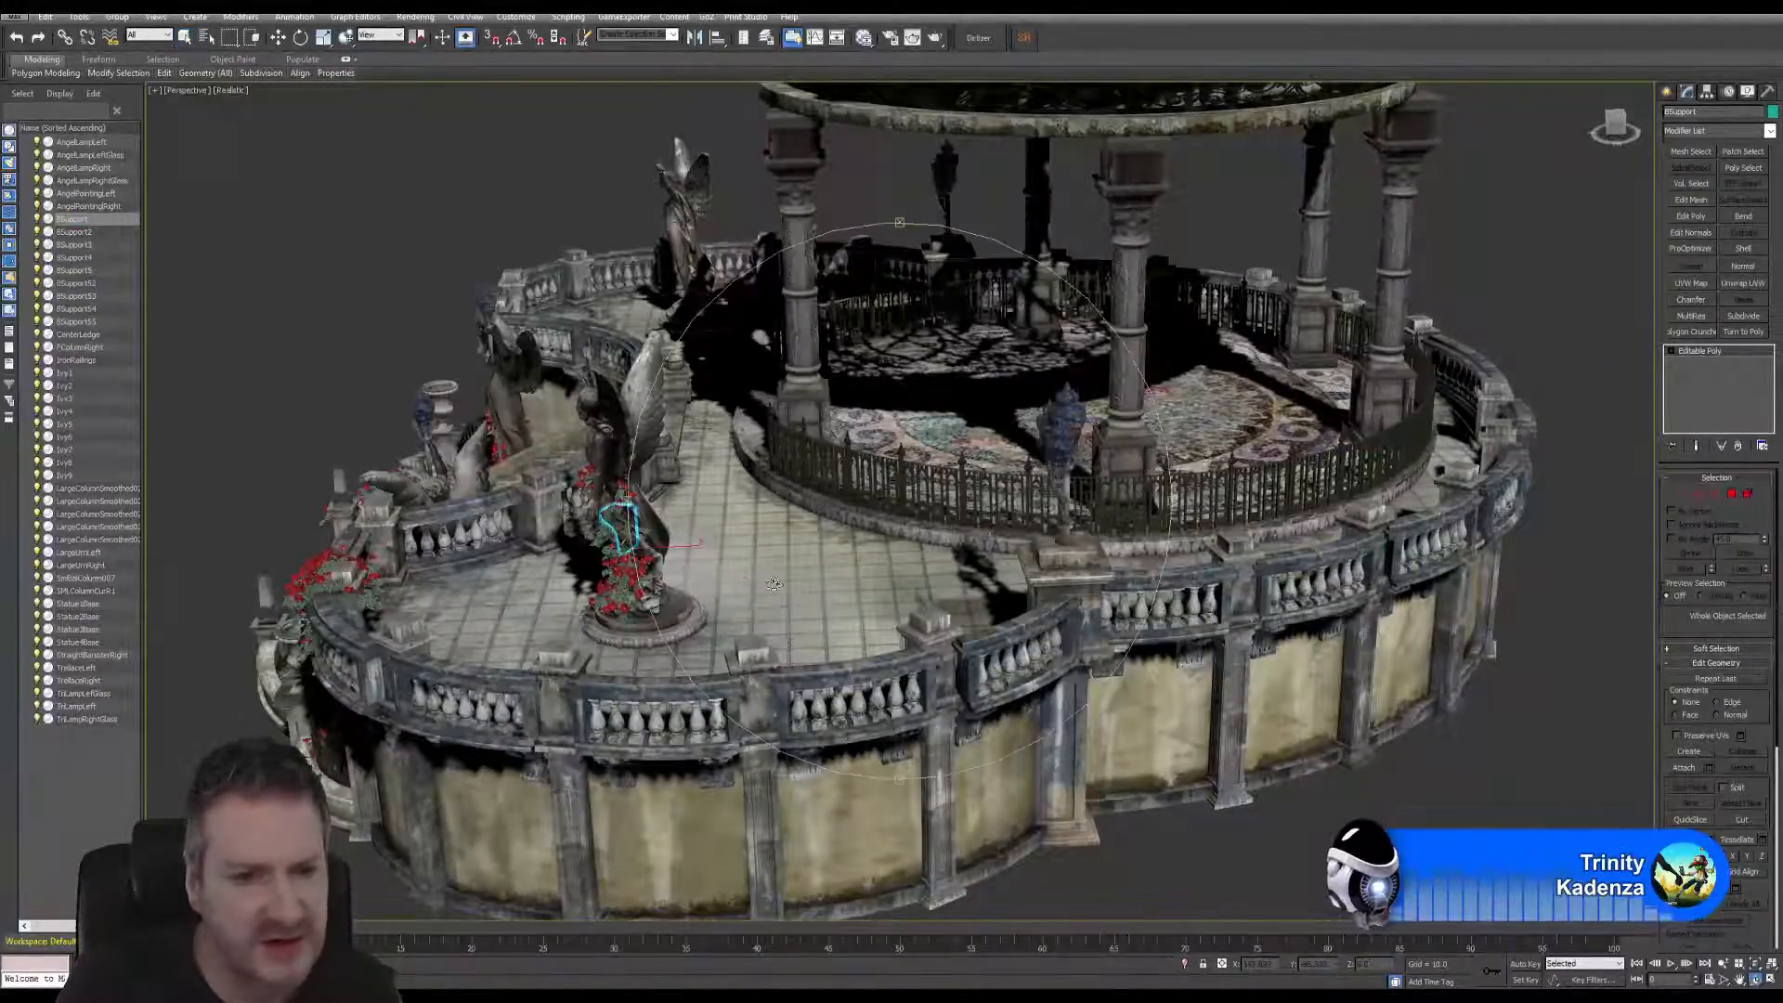
mouse_move(727, 594)
middle_mouse_down("alt")
mouse_move(897, 587)
mouse_move(738, 529)
mouse_move(724, 566)
middle_mouse_up("alt")
right_click(647, 411)
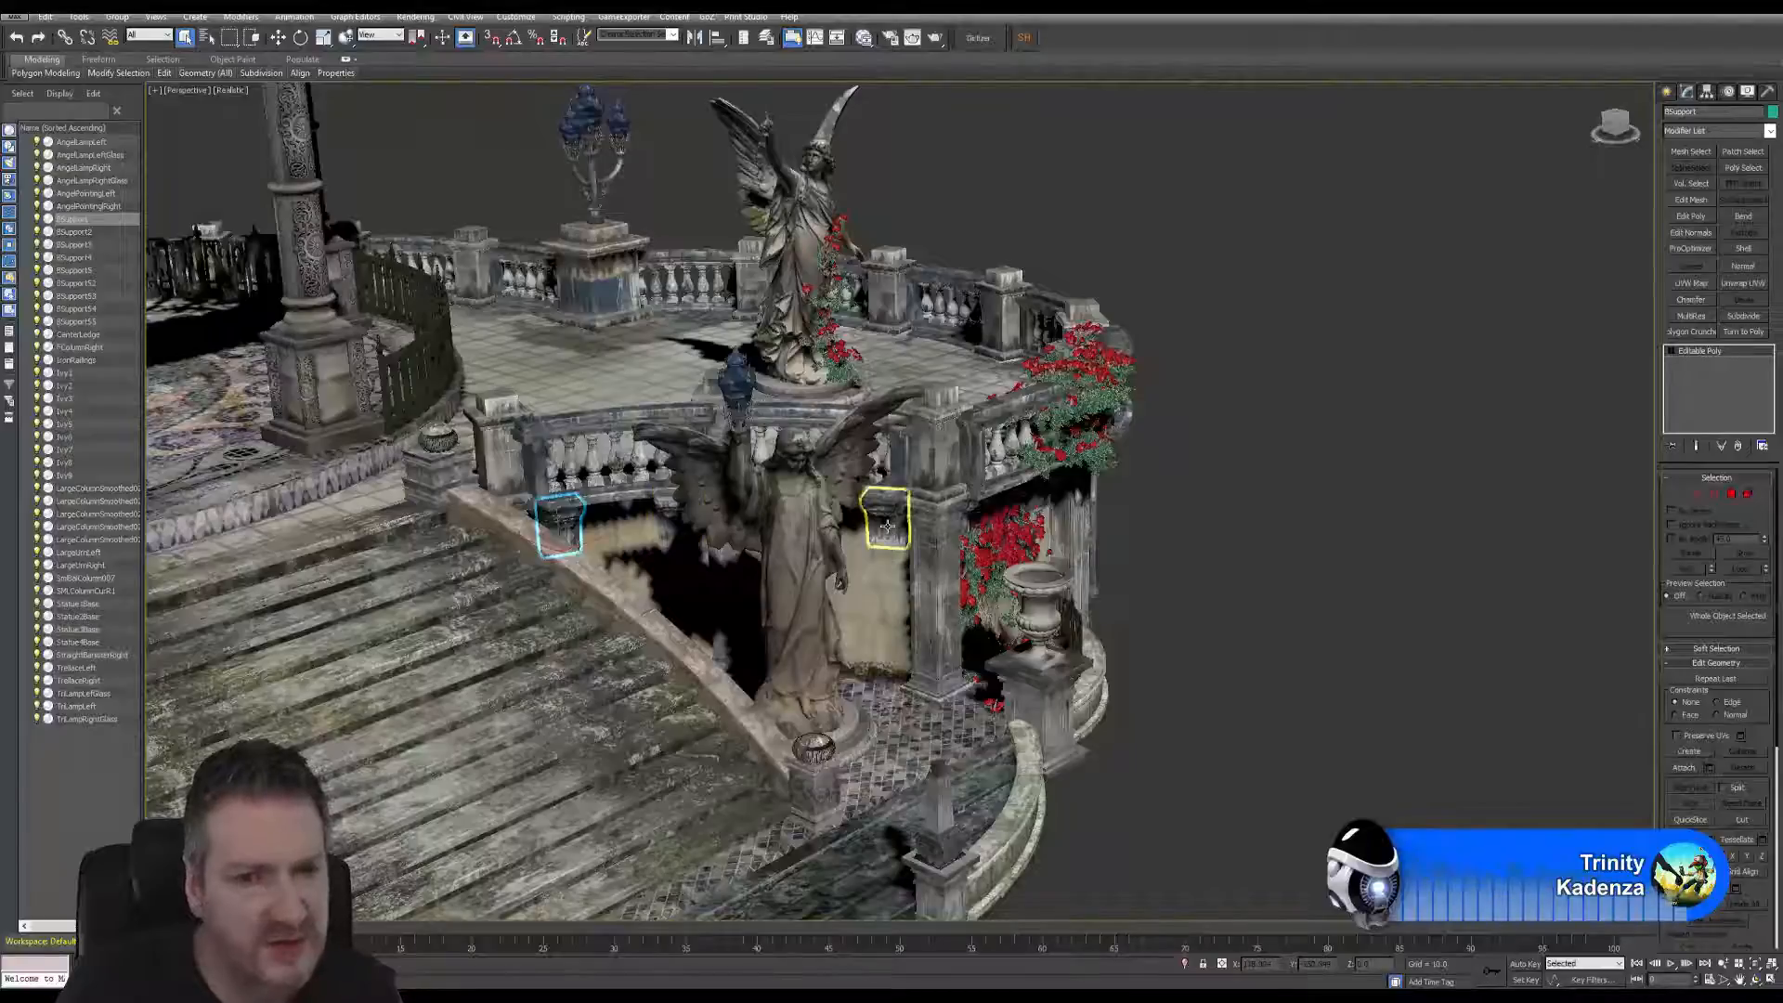
left_click(1746, 980)
left_click_drag(892, 558, 827, 509)
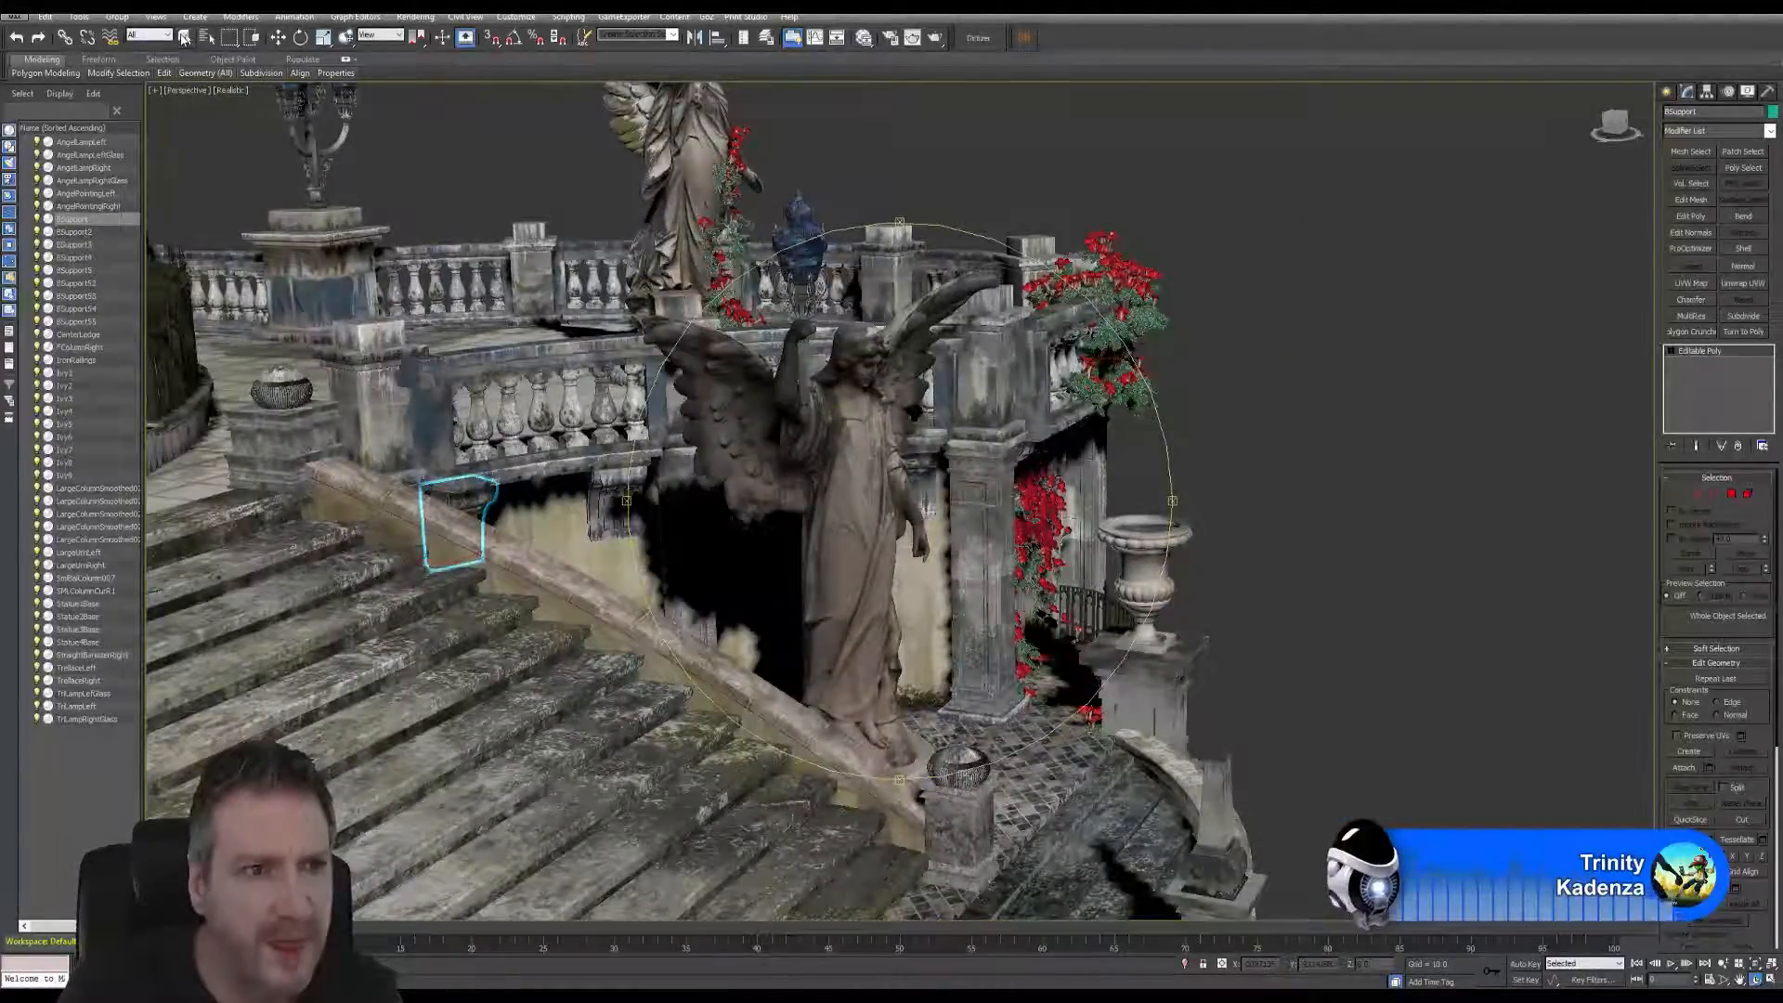
left_click(184, 37)
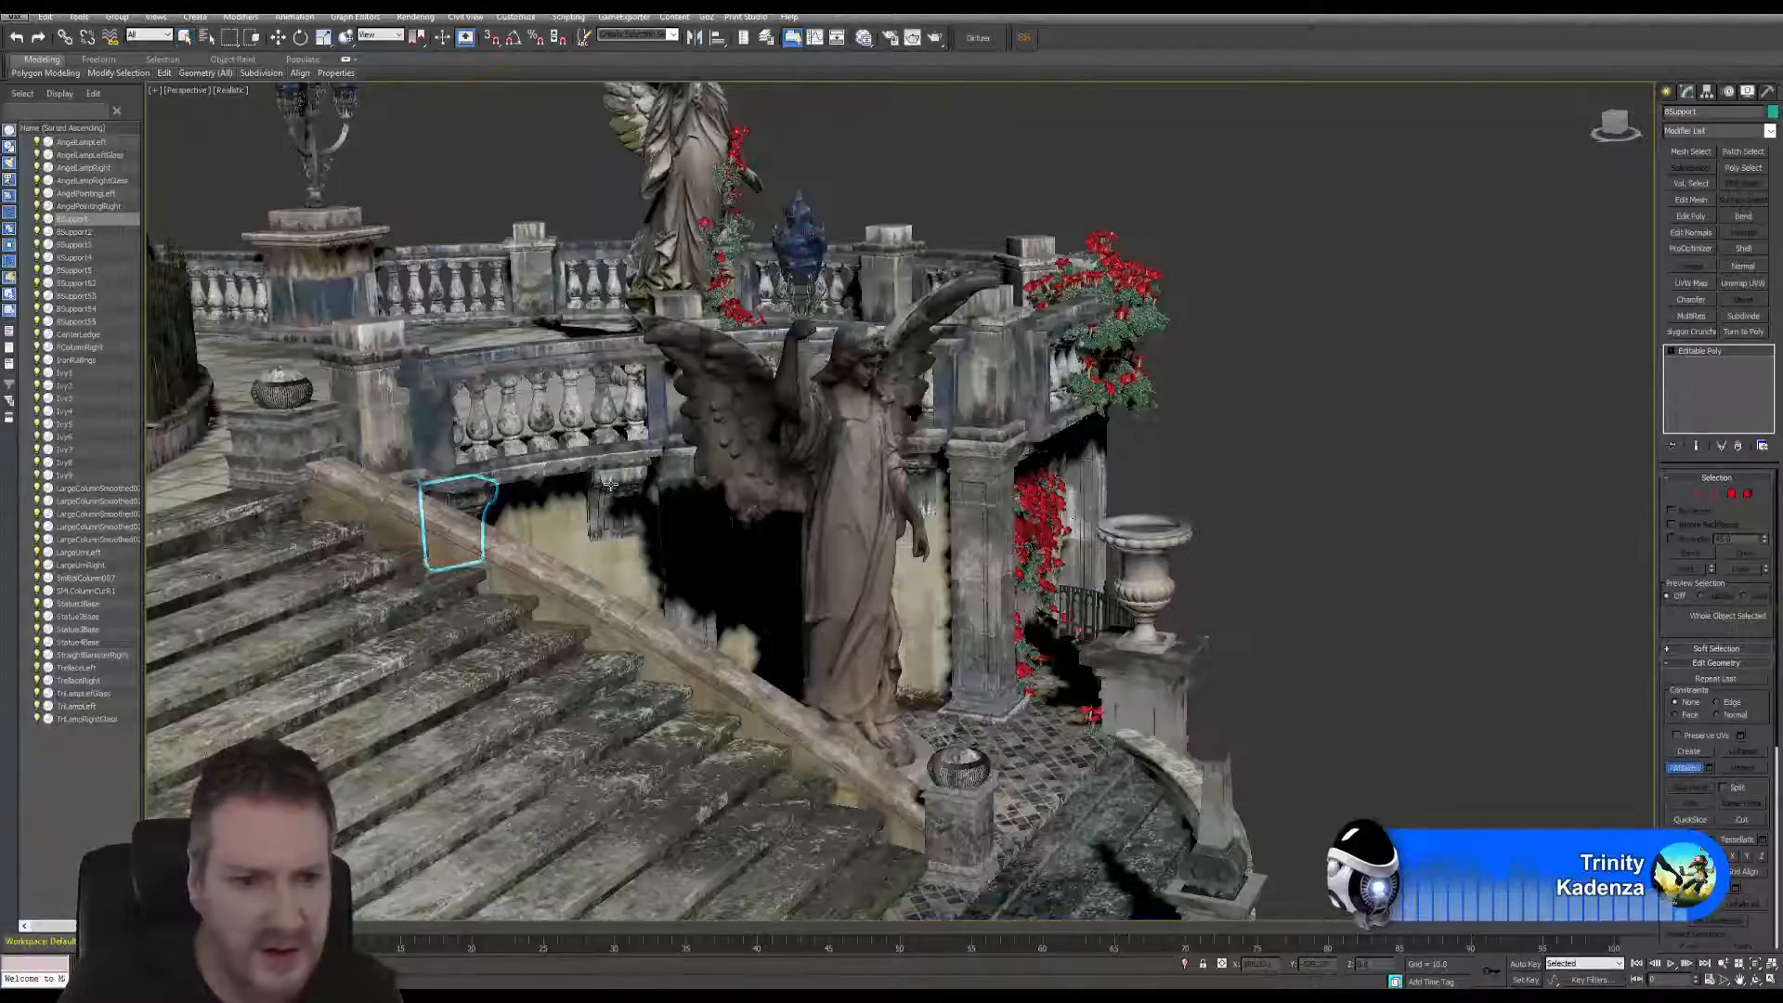
key("w")
left_click(877, 510)
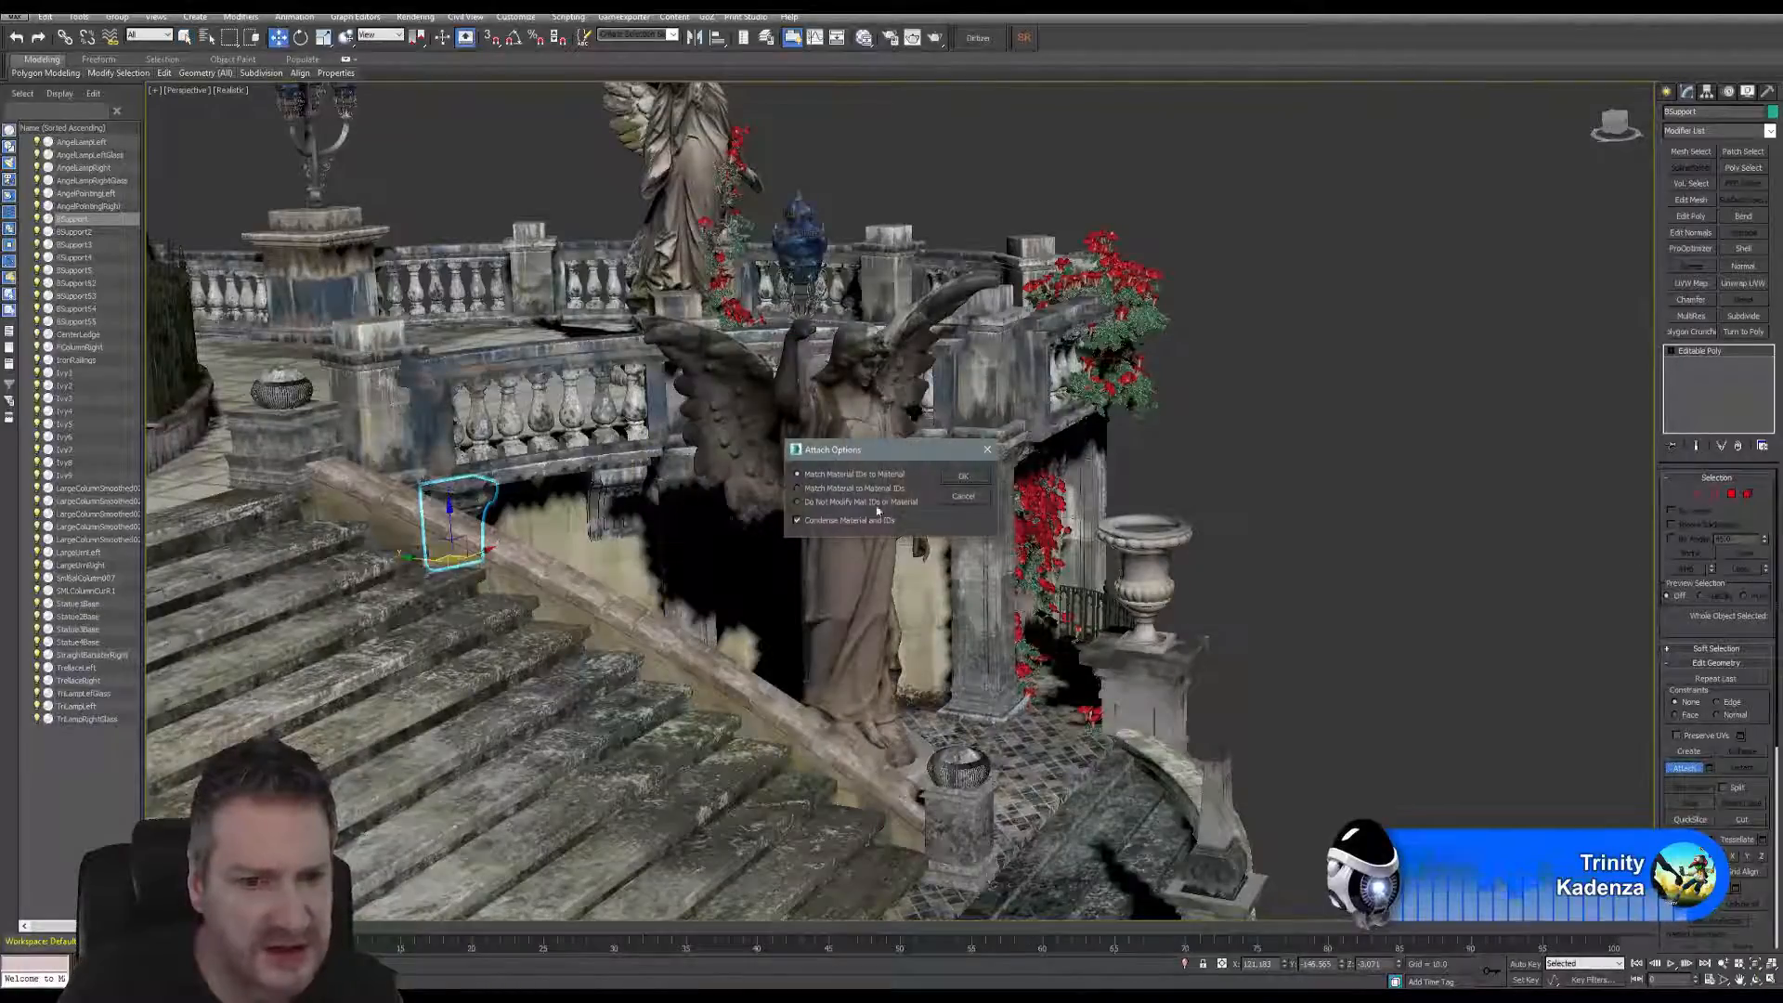
left_click(964, 477)
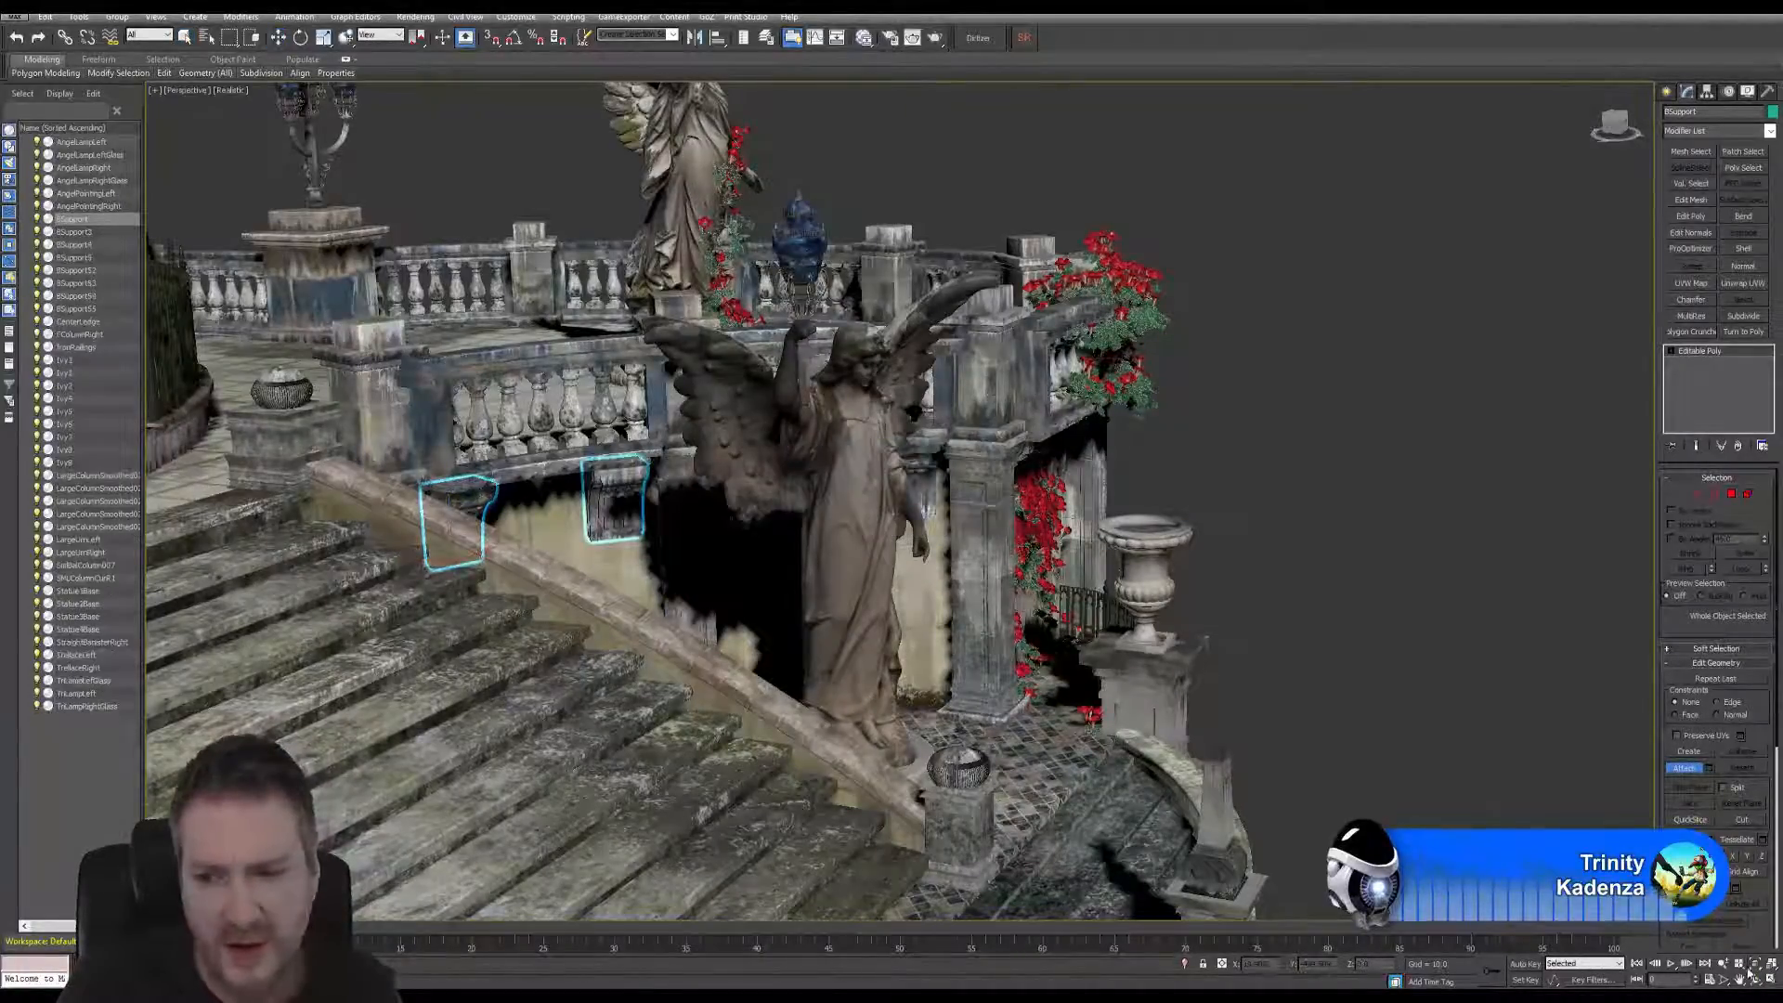
- Attach the remaining two supports between the lamp angel and the corner column to BSupport
middle_click_drag(798, 477, 706, 448, "alt")
left_click_drag(706, 449, 734, 443)
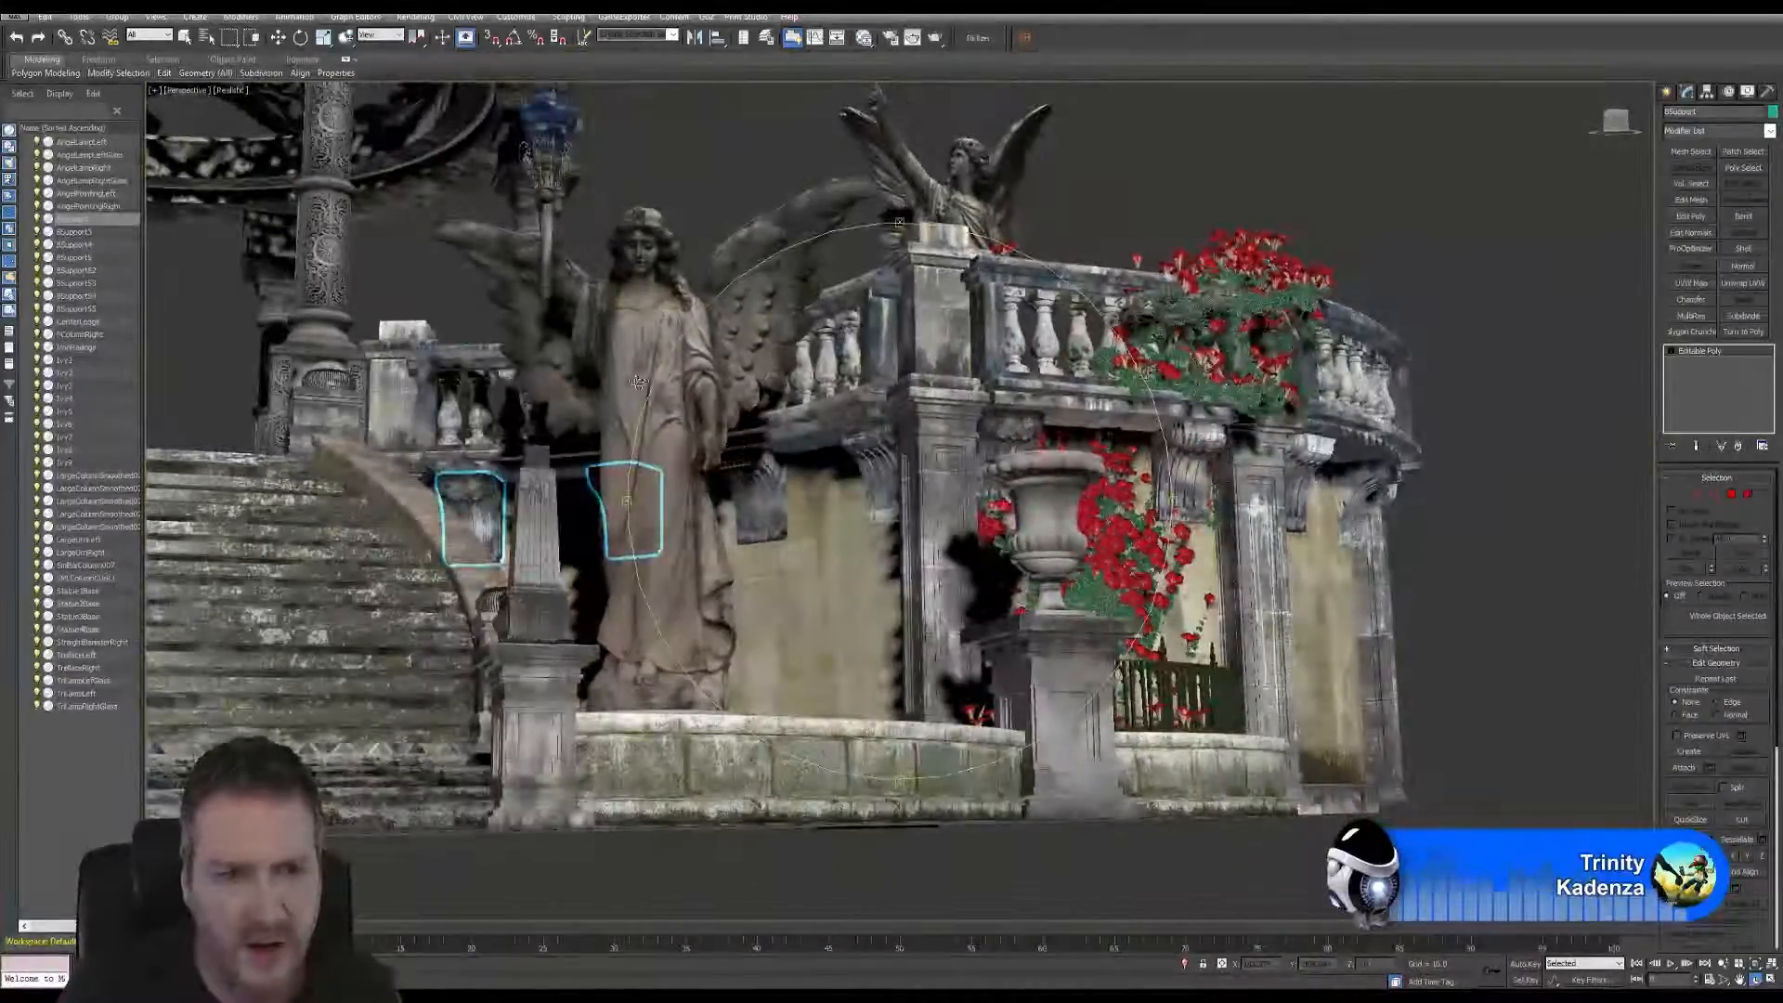
left_click(185, 37)
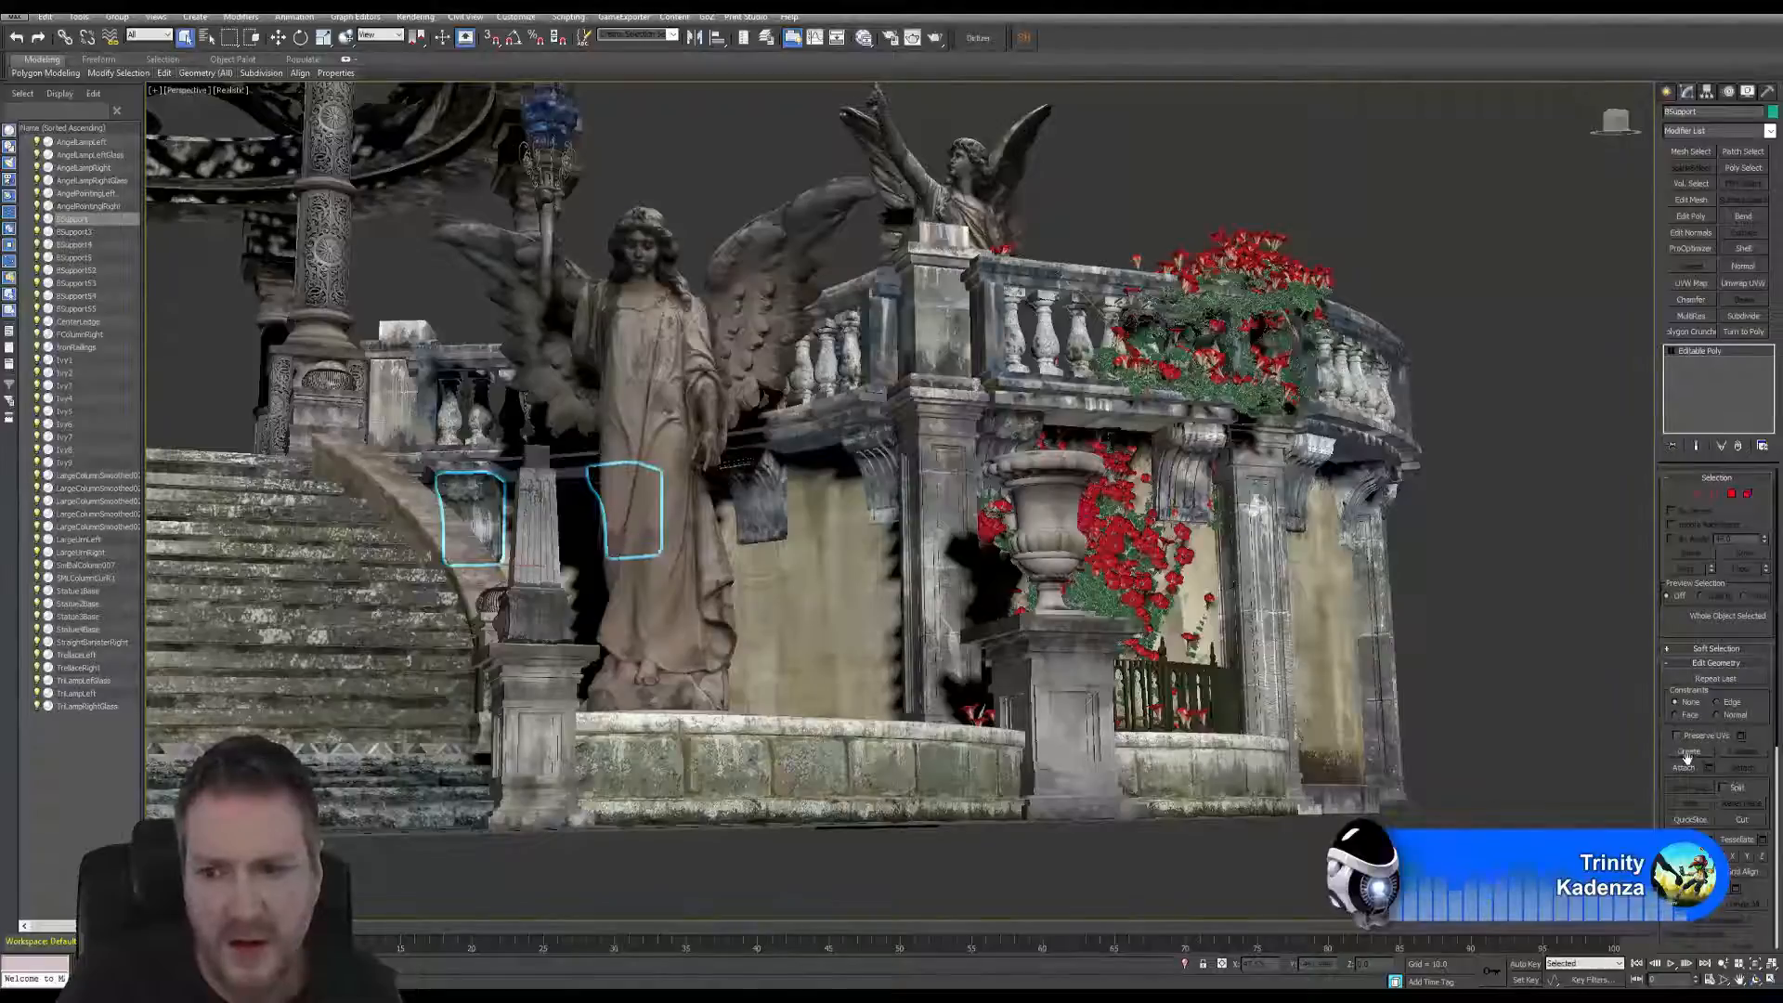
left_click(761, 474)
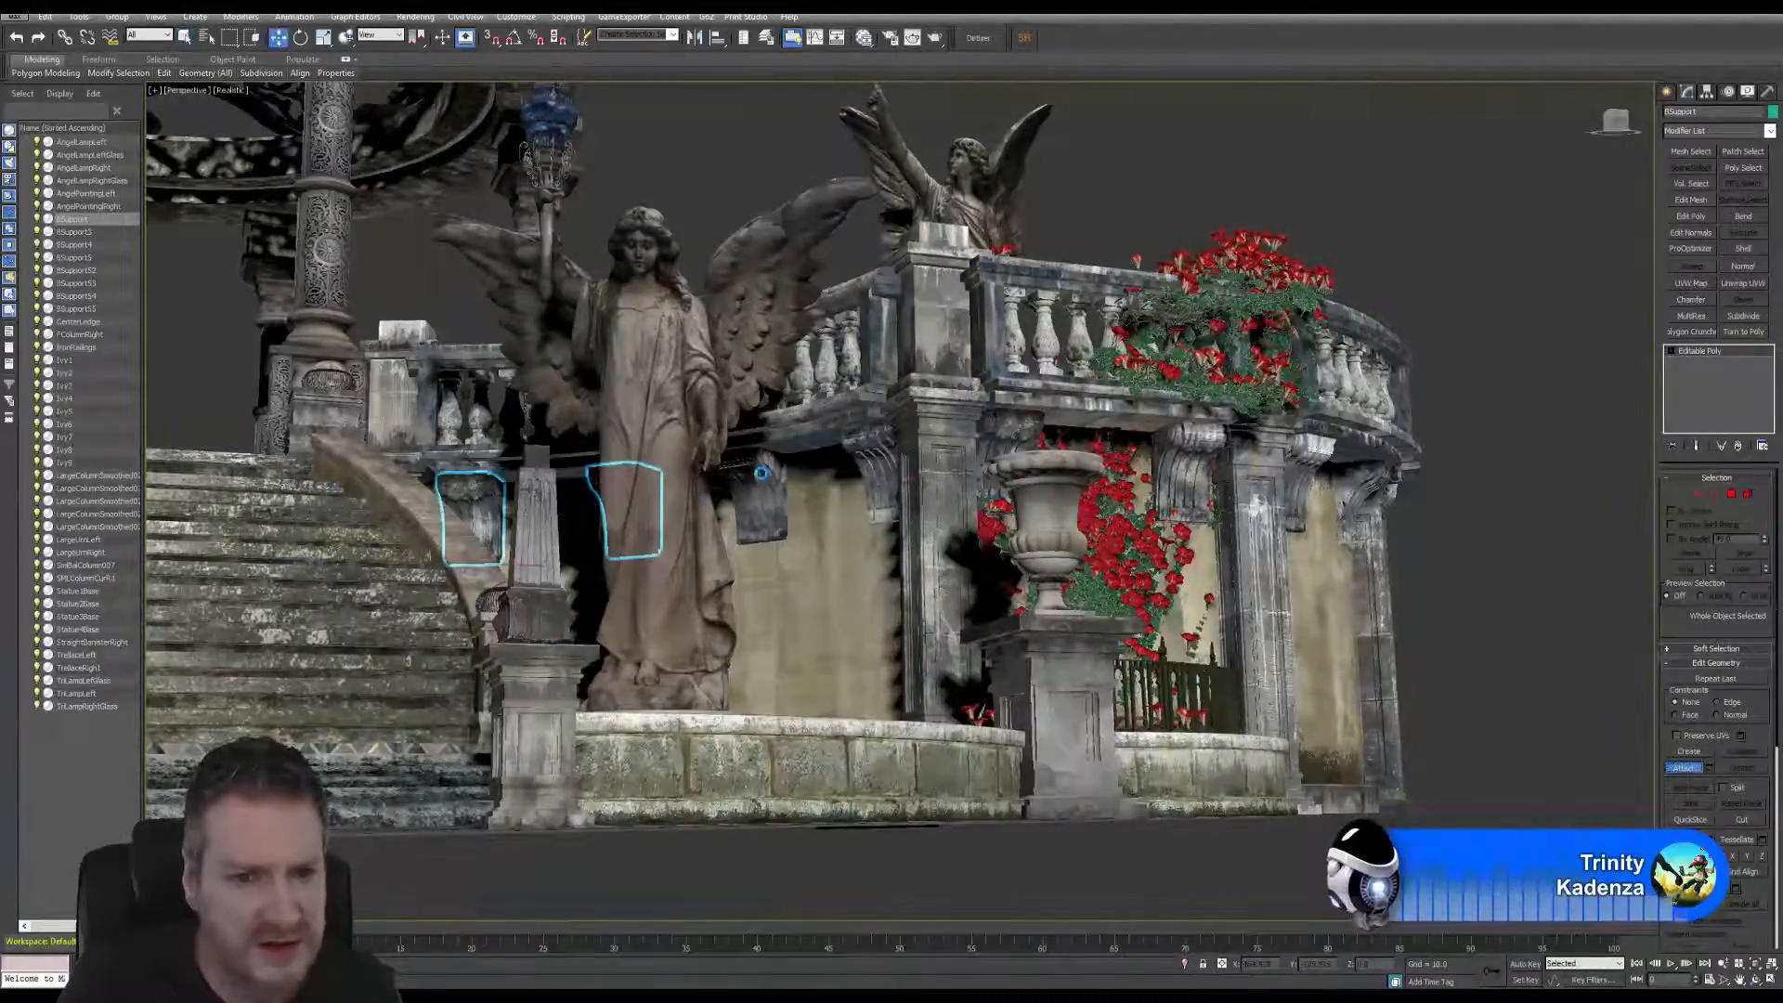
left_click(965, 481)
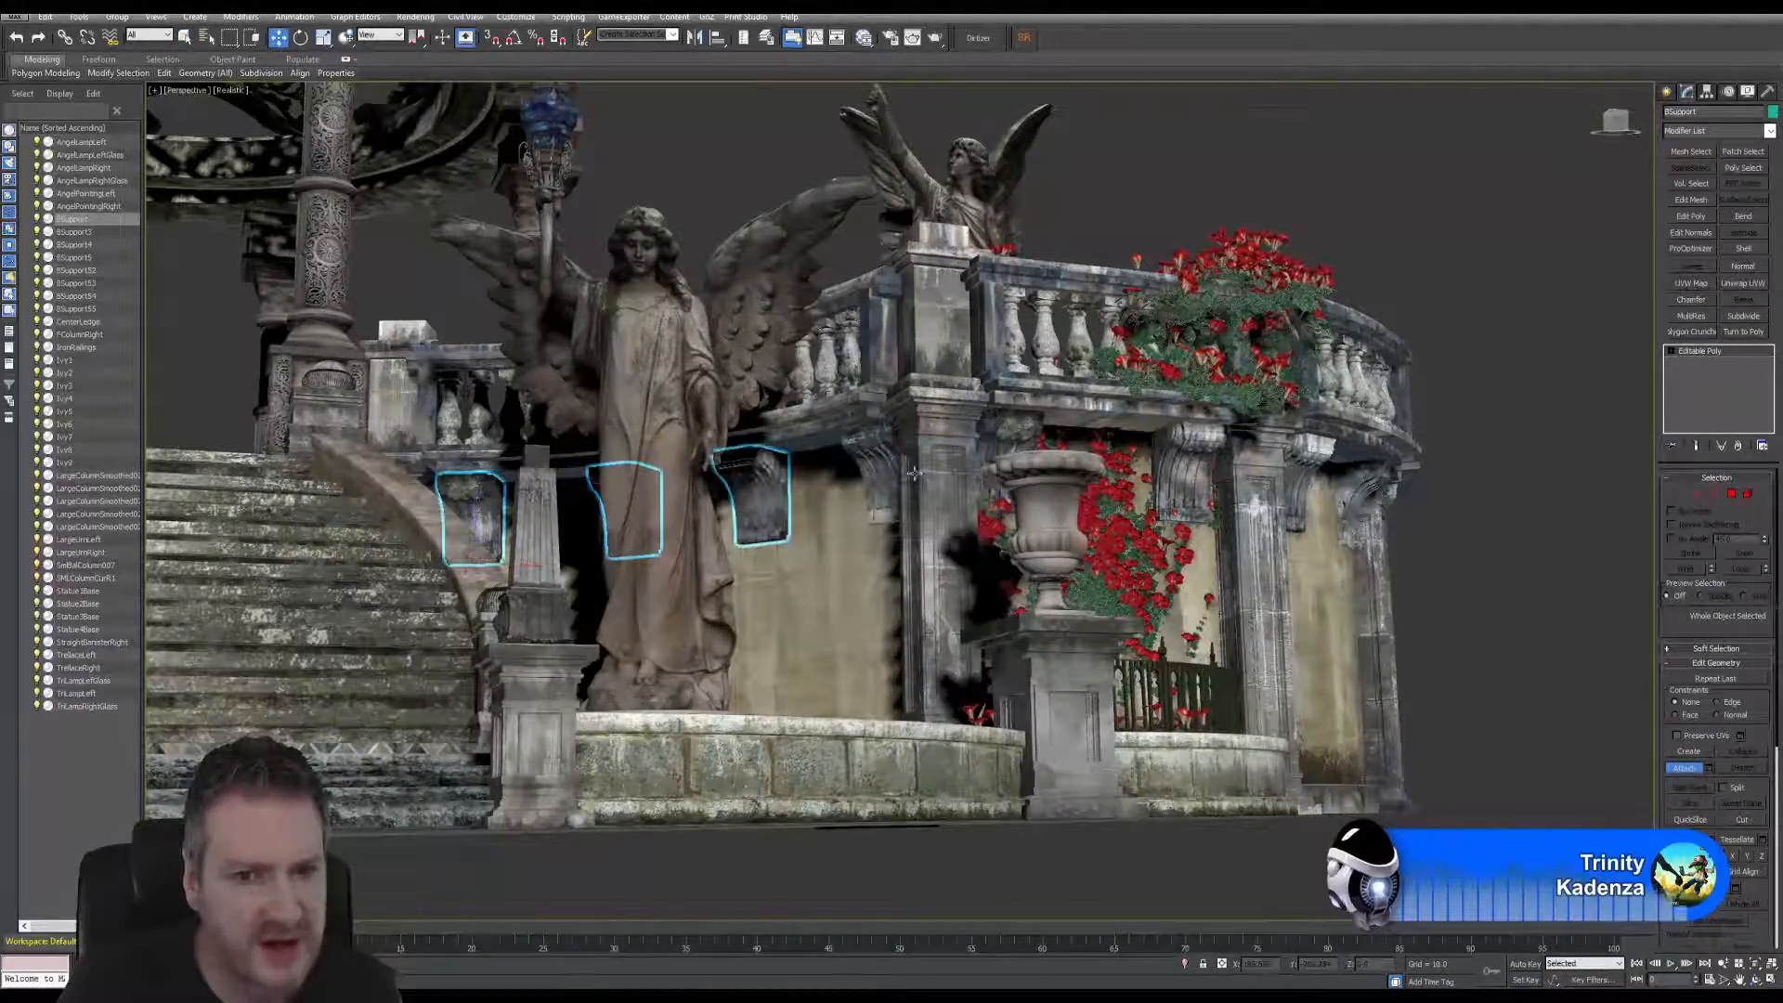
left_click(876, 464)
left_click(965, 481)
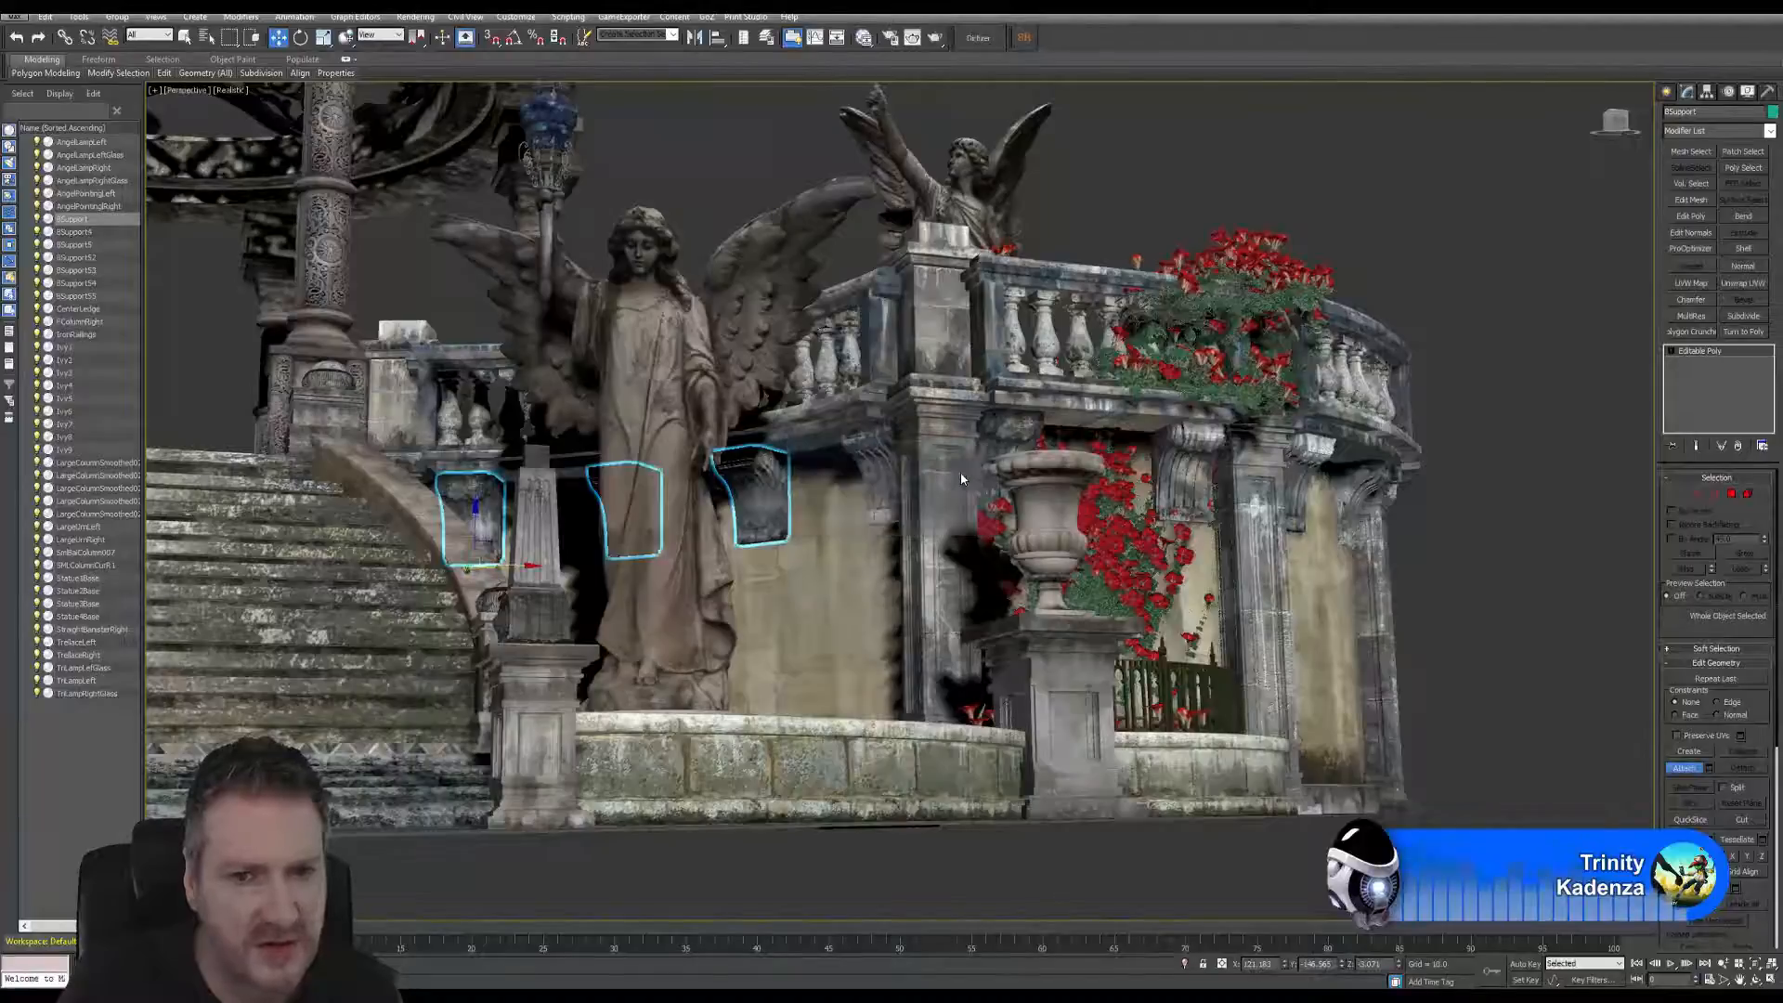
left_click(1690, 772)
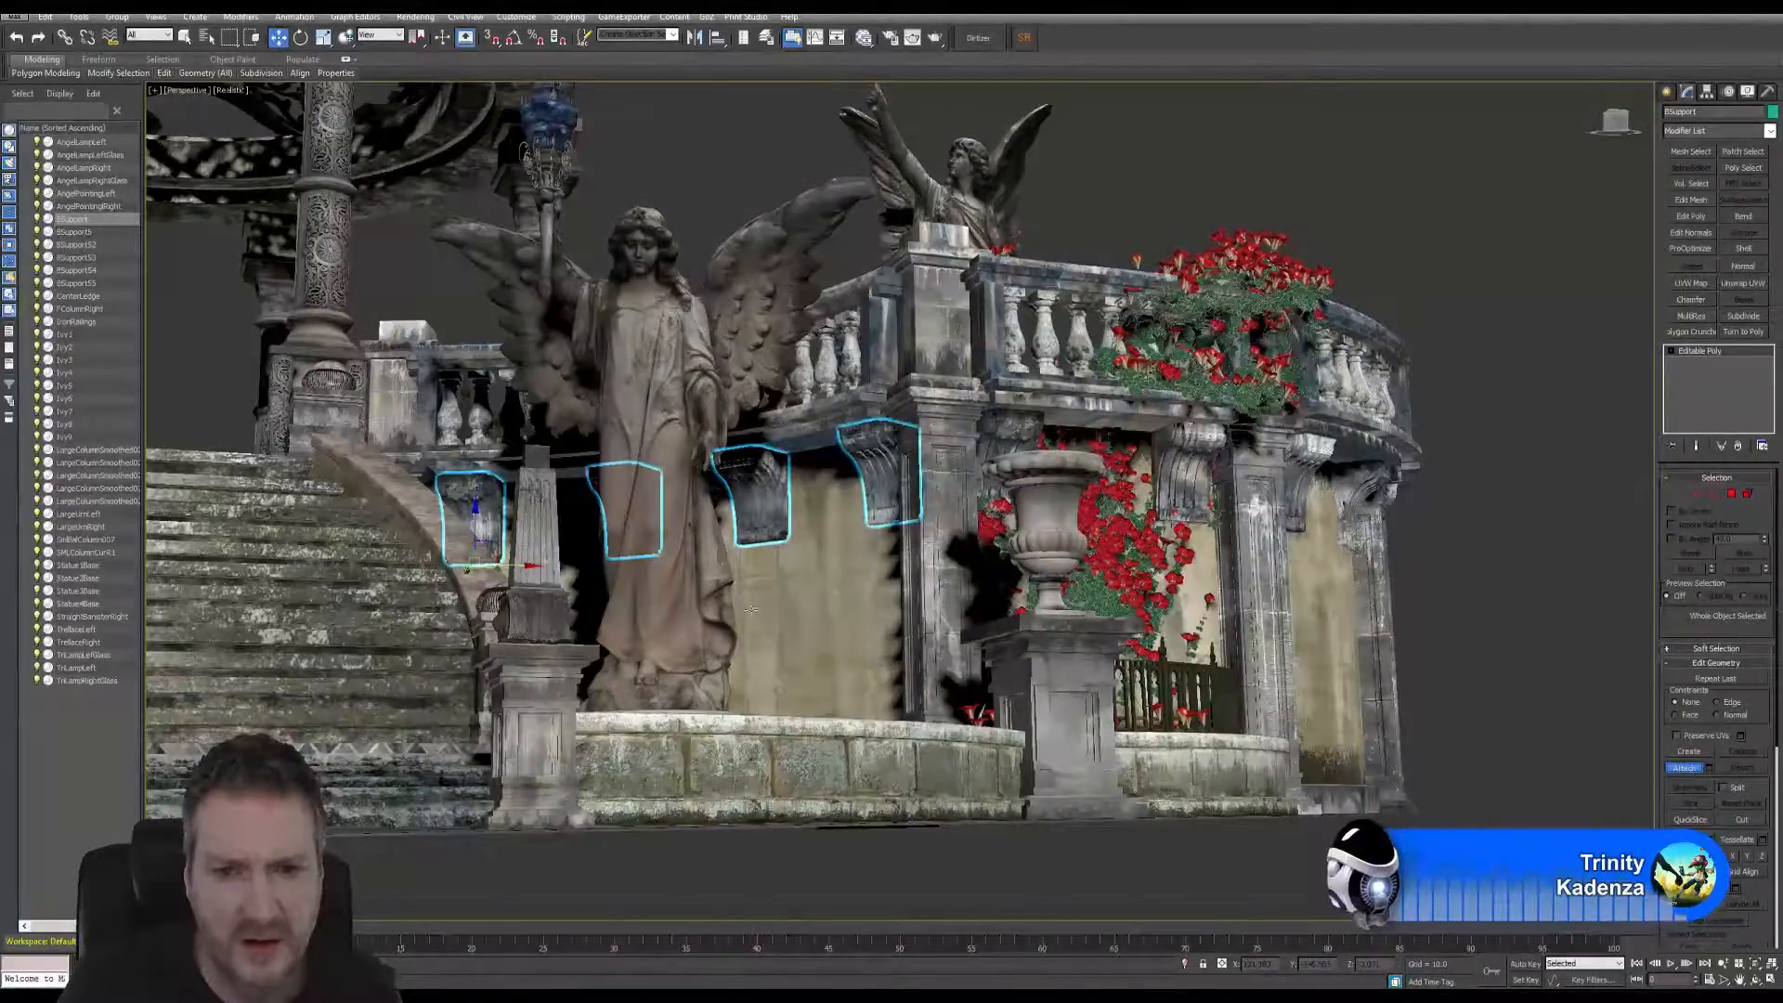
- Select the outermost support beside the corner column on the opposite side of the stairs and attach the adjacent support to it
middle_click_drag(856, 590, 1041, 611)
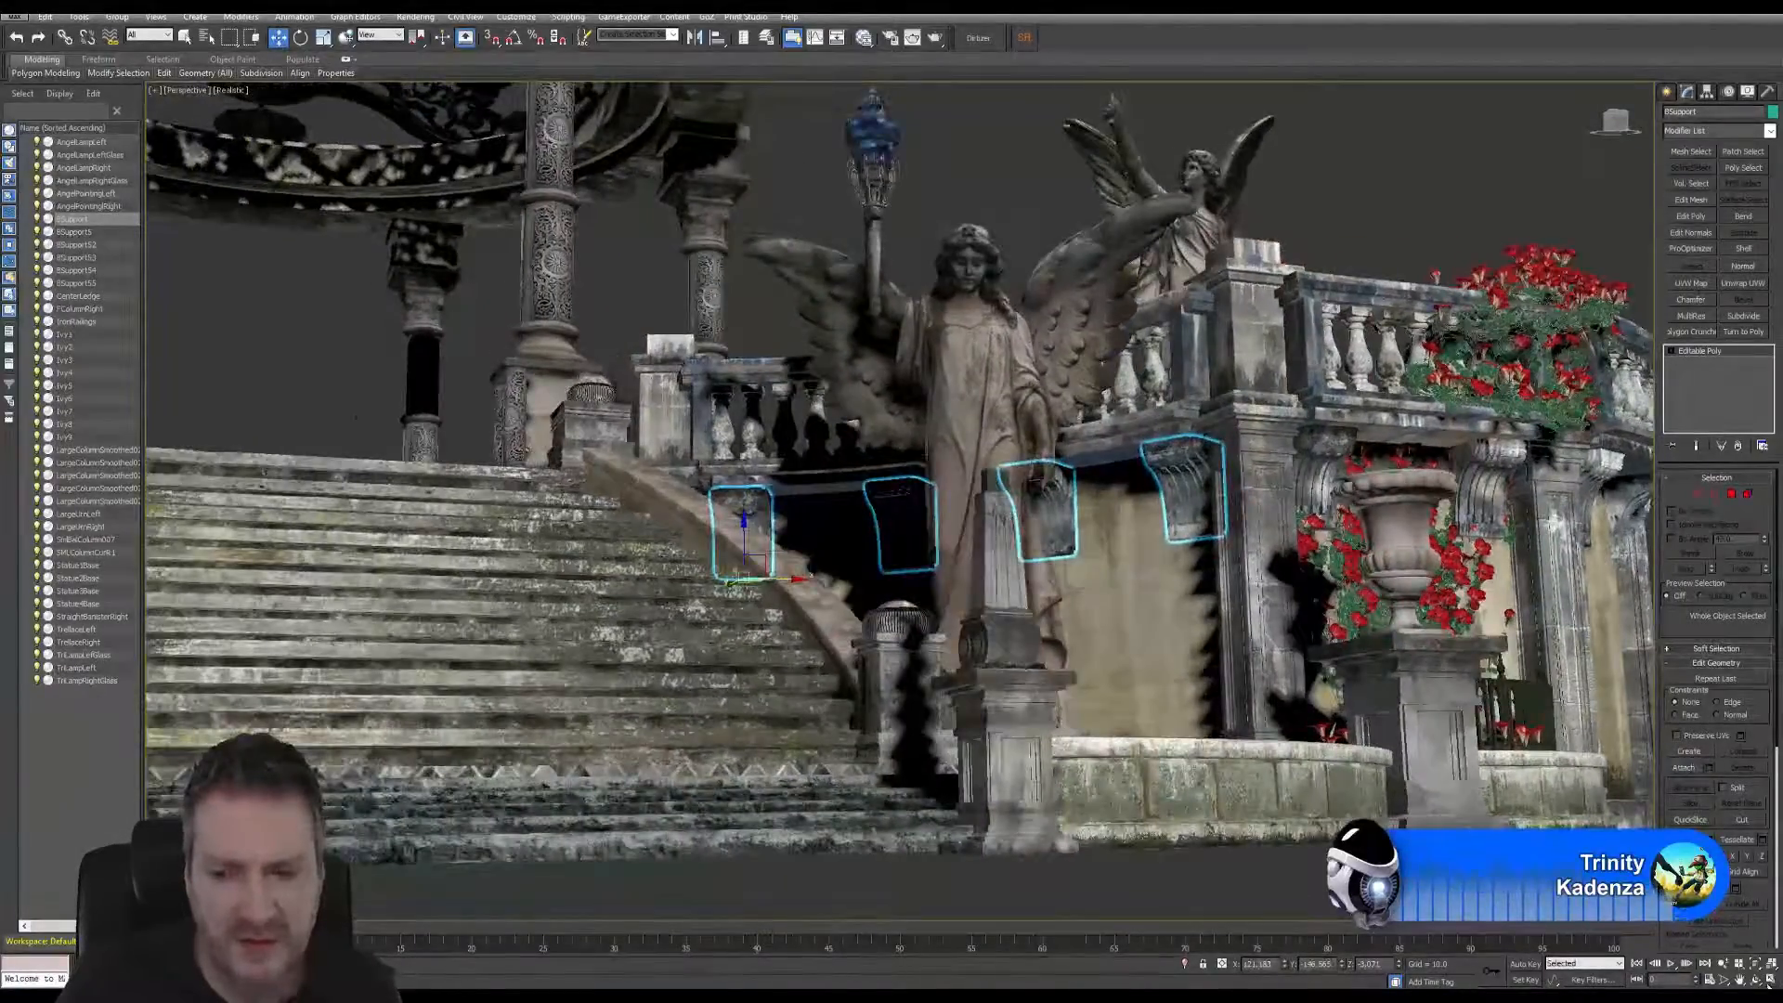
middle_click_drag(906, 639, 771, 626, "alt")
key("q")
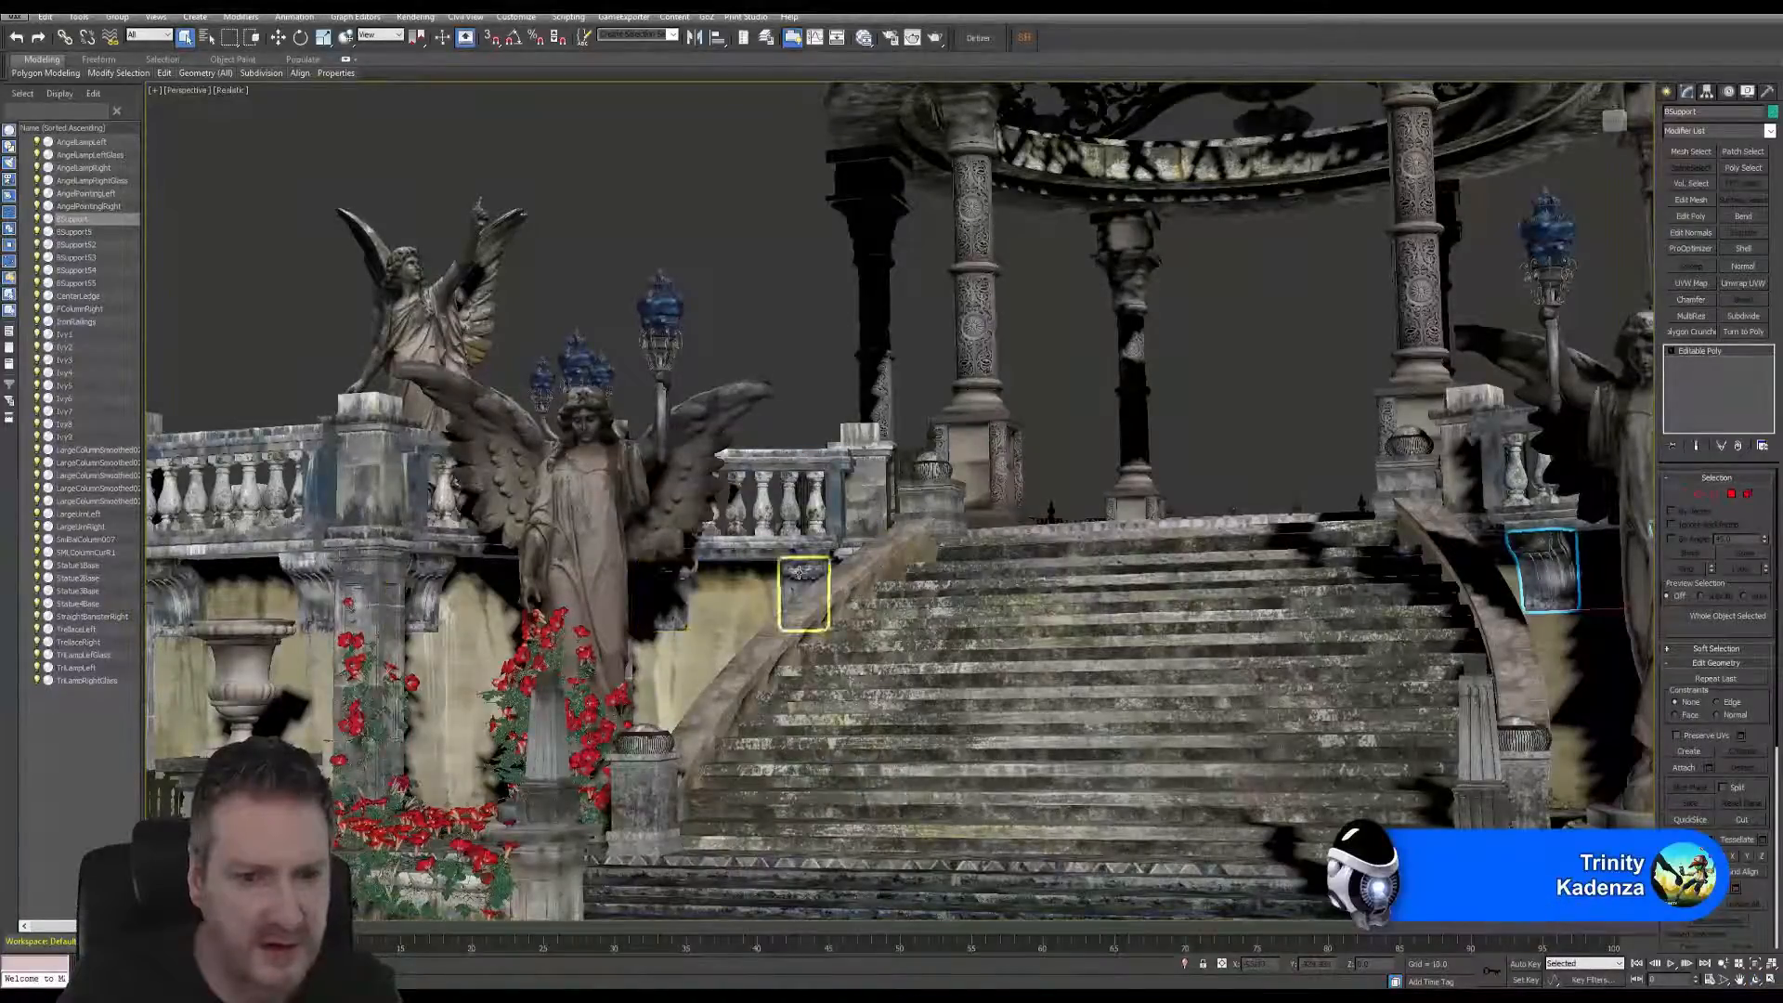
middle_click_drag(762, 583, 798, 587, "alt")
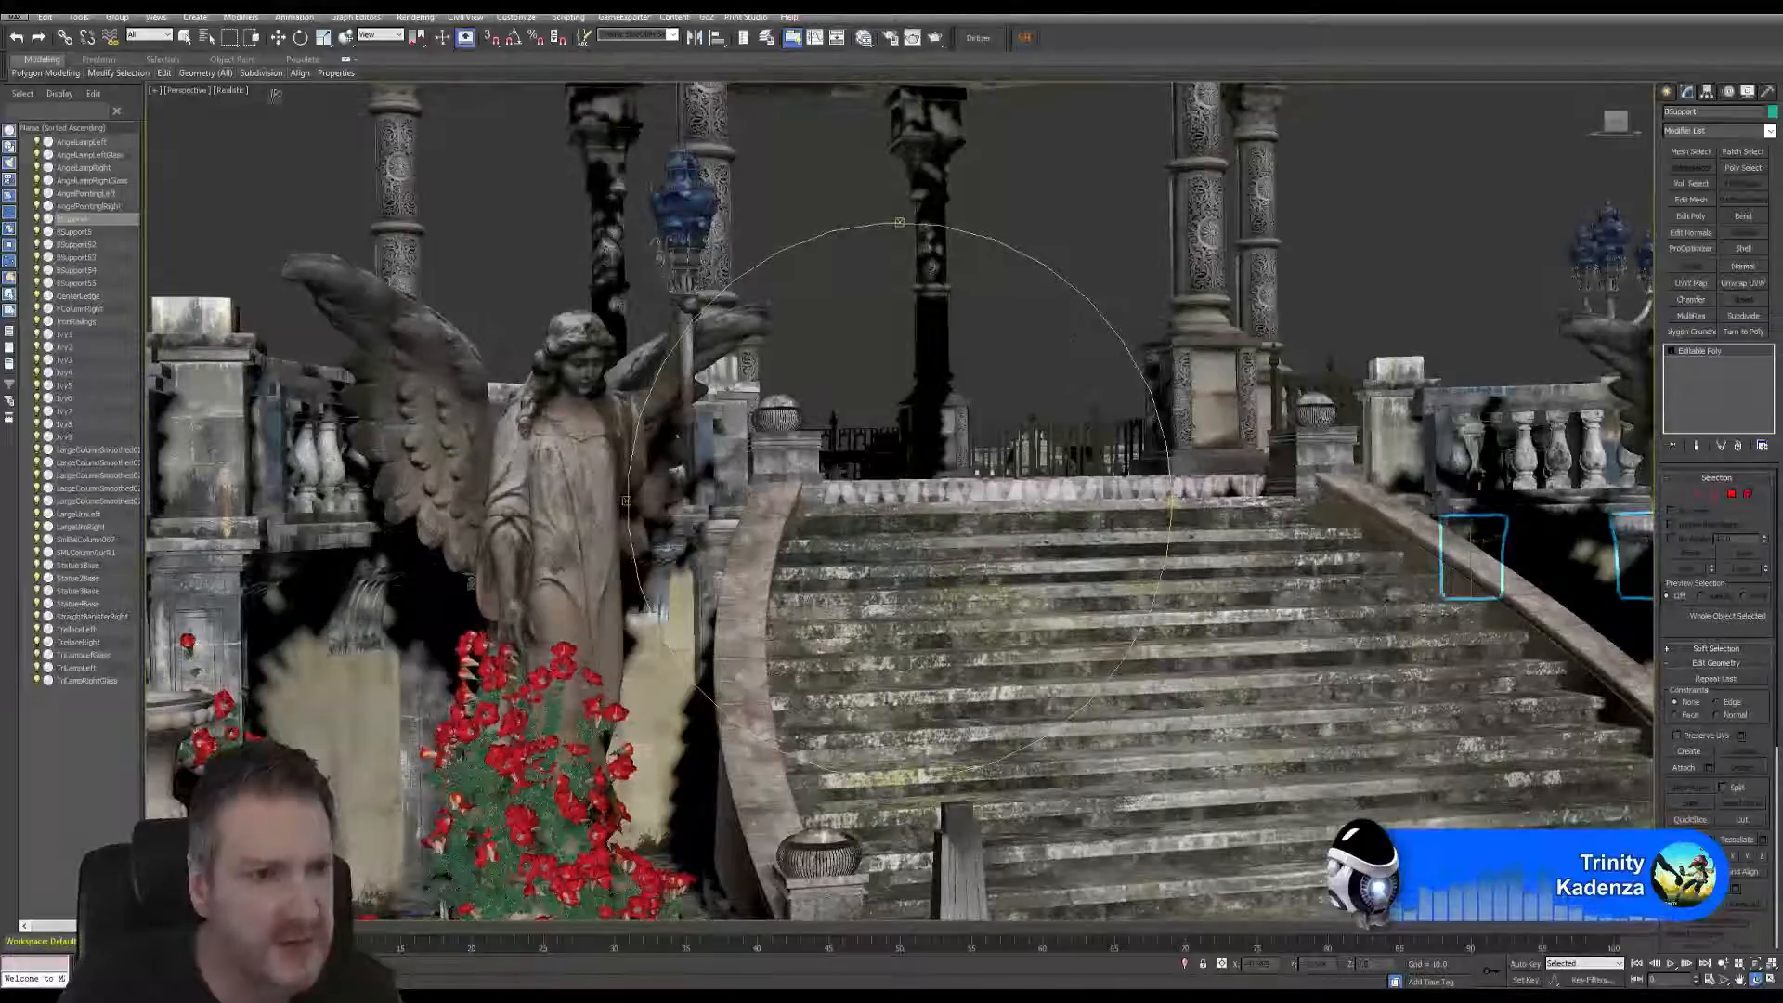
left_click(186, 39)
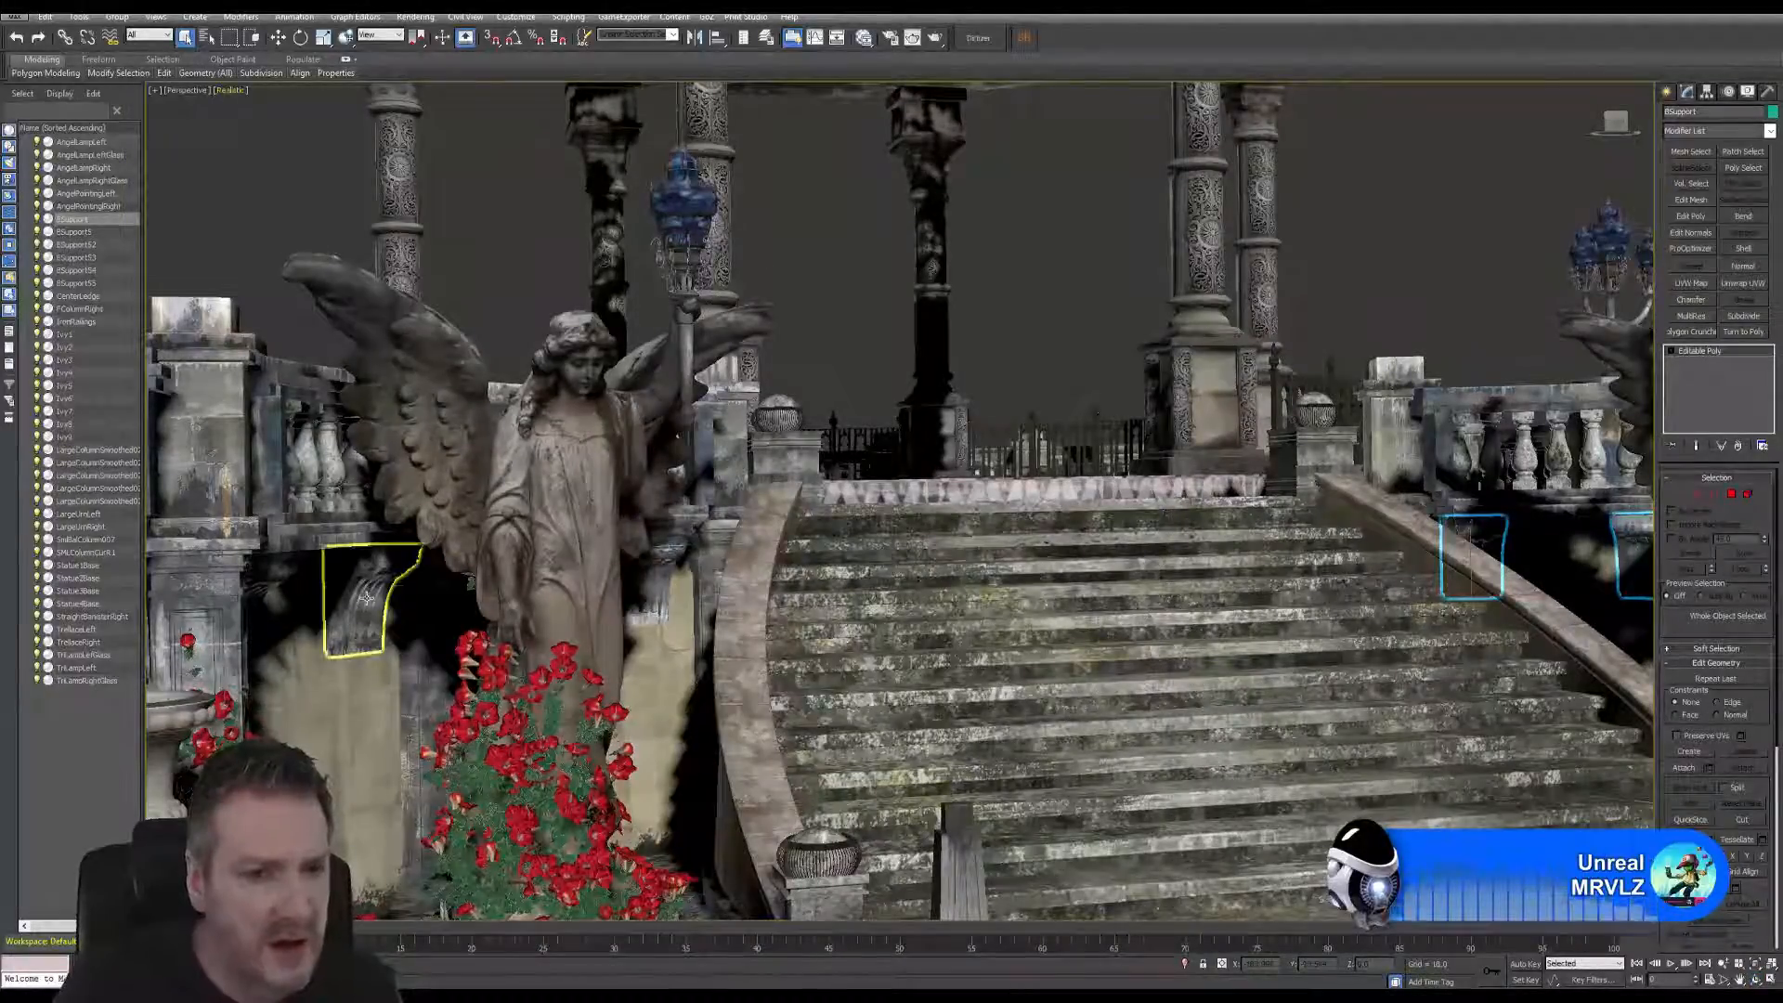
left_click(278, 579)
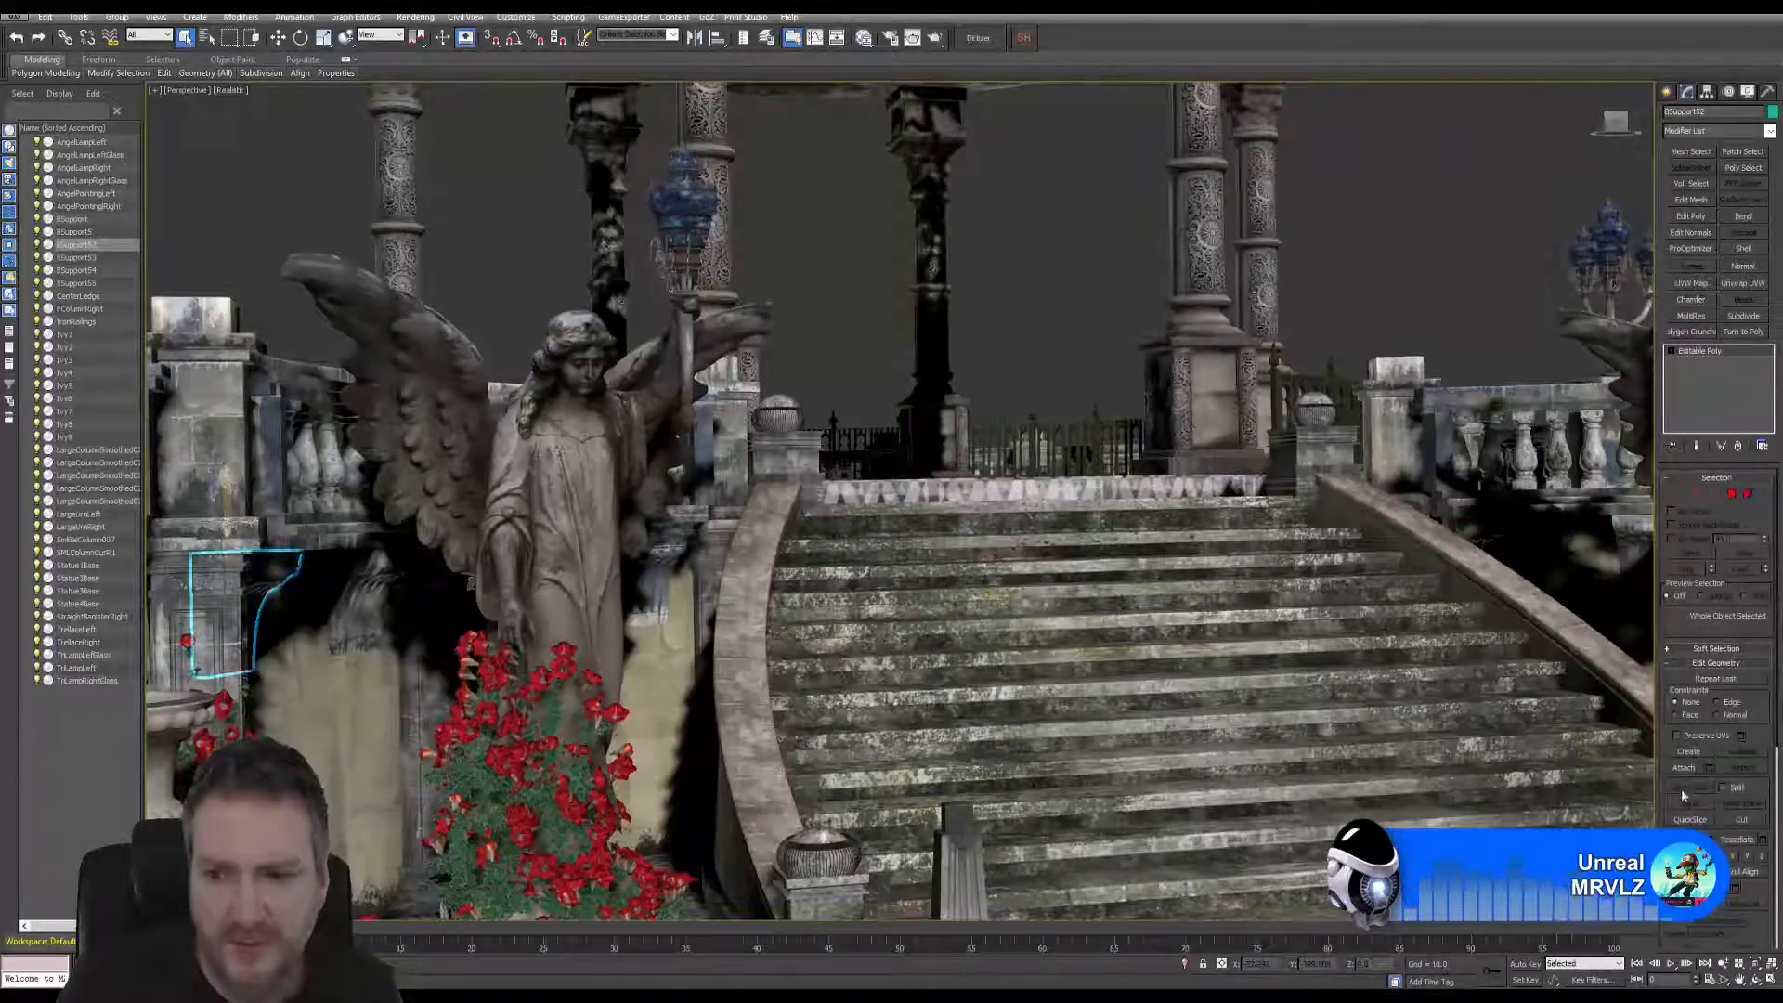
left_click(1680, 771)
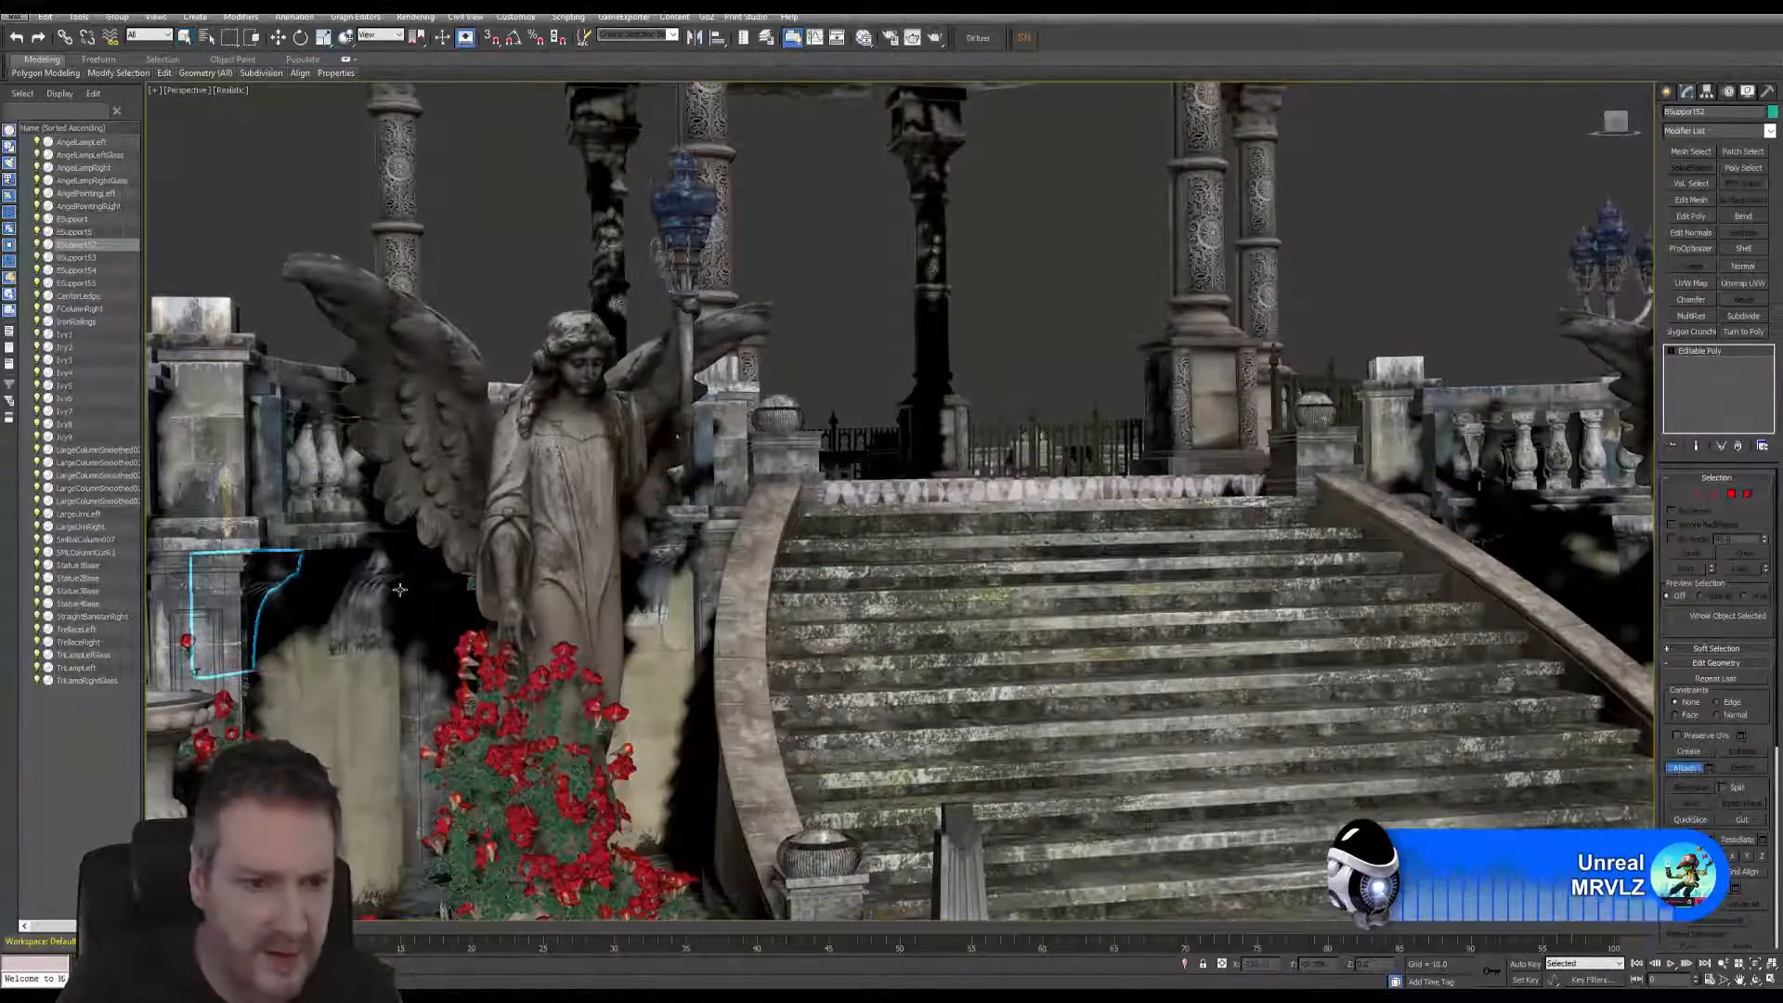
key("w")
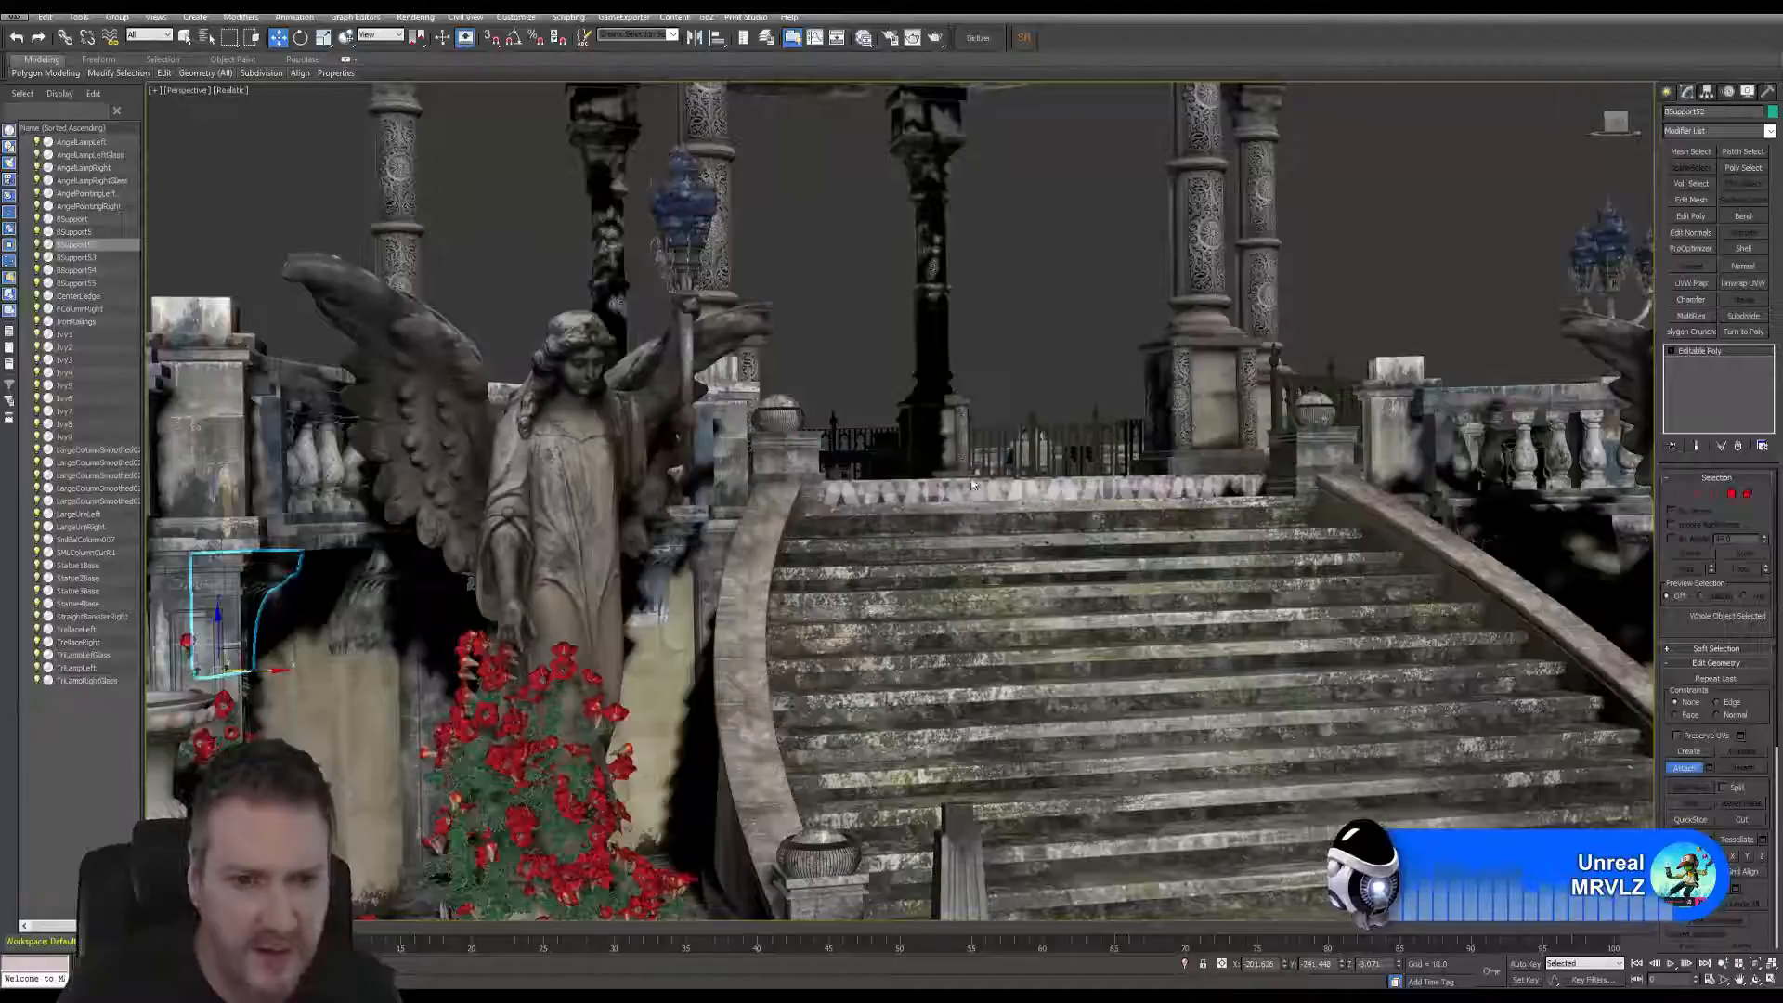
left_click(372, 604)
- Attach the other two supports between the lamp angel and the stair wall to the same support mesh
middle_click_drag(734, 576, 483, 439, "alt")
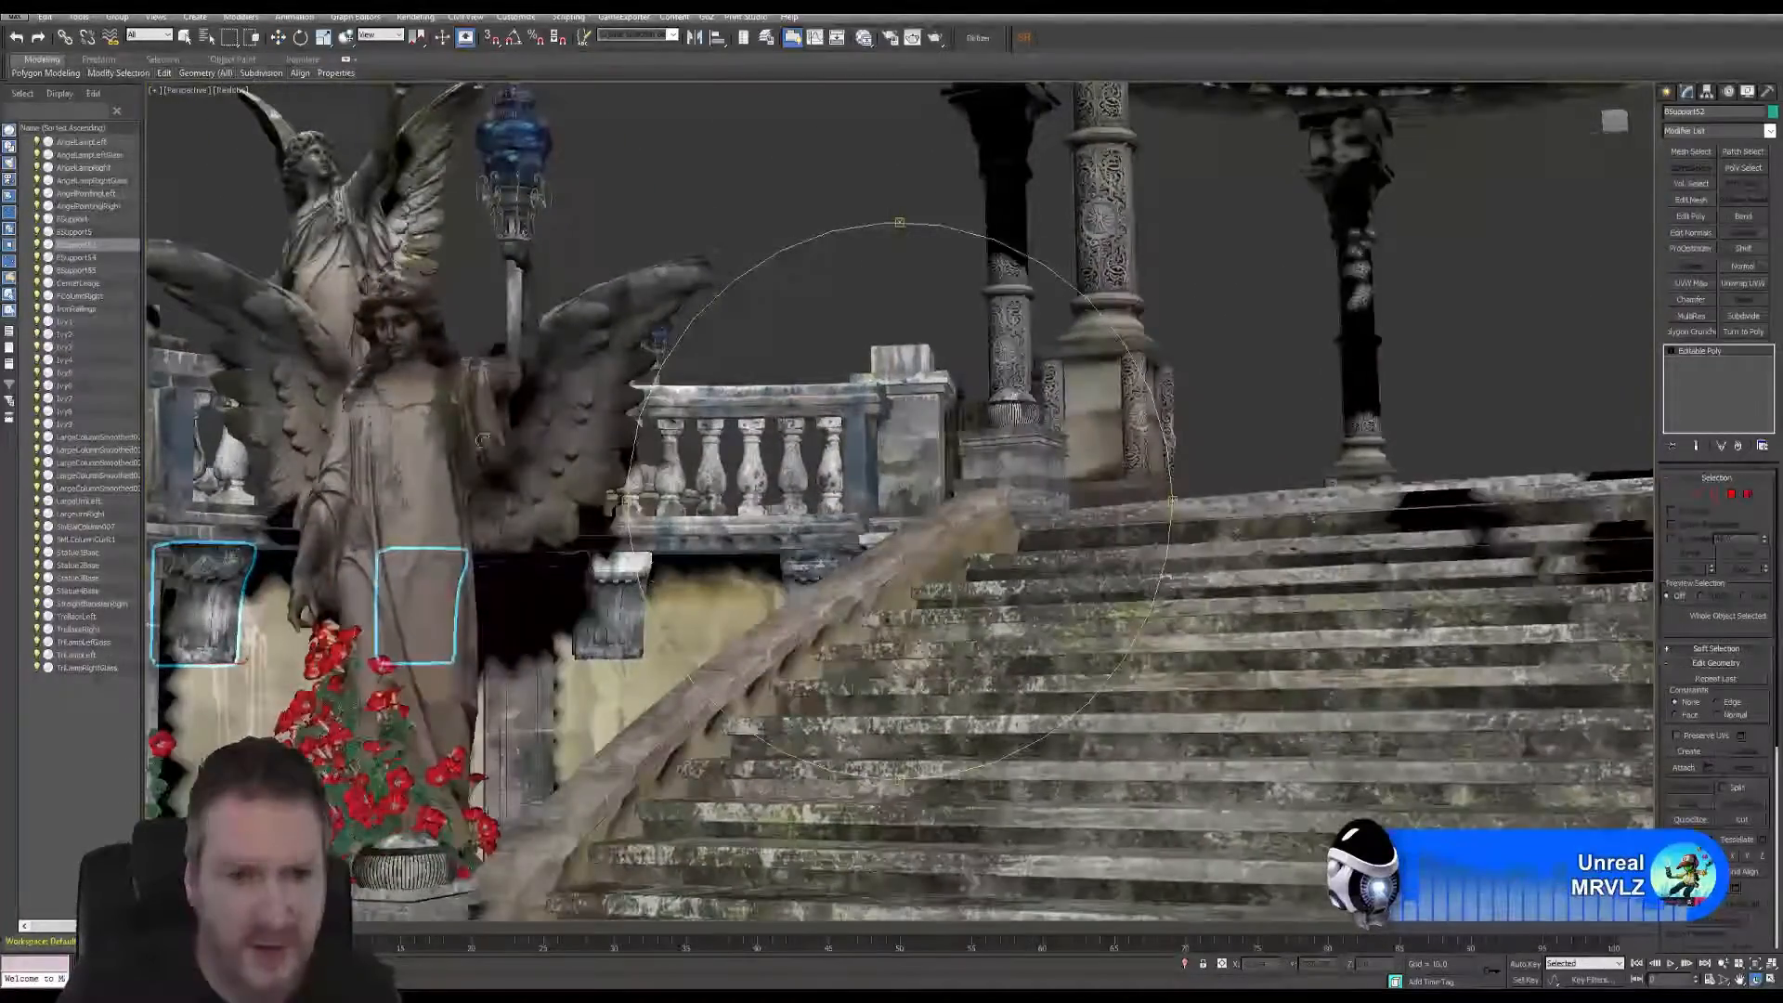
left_click(185, 37)
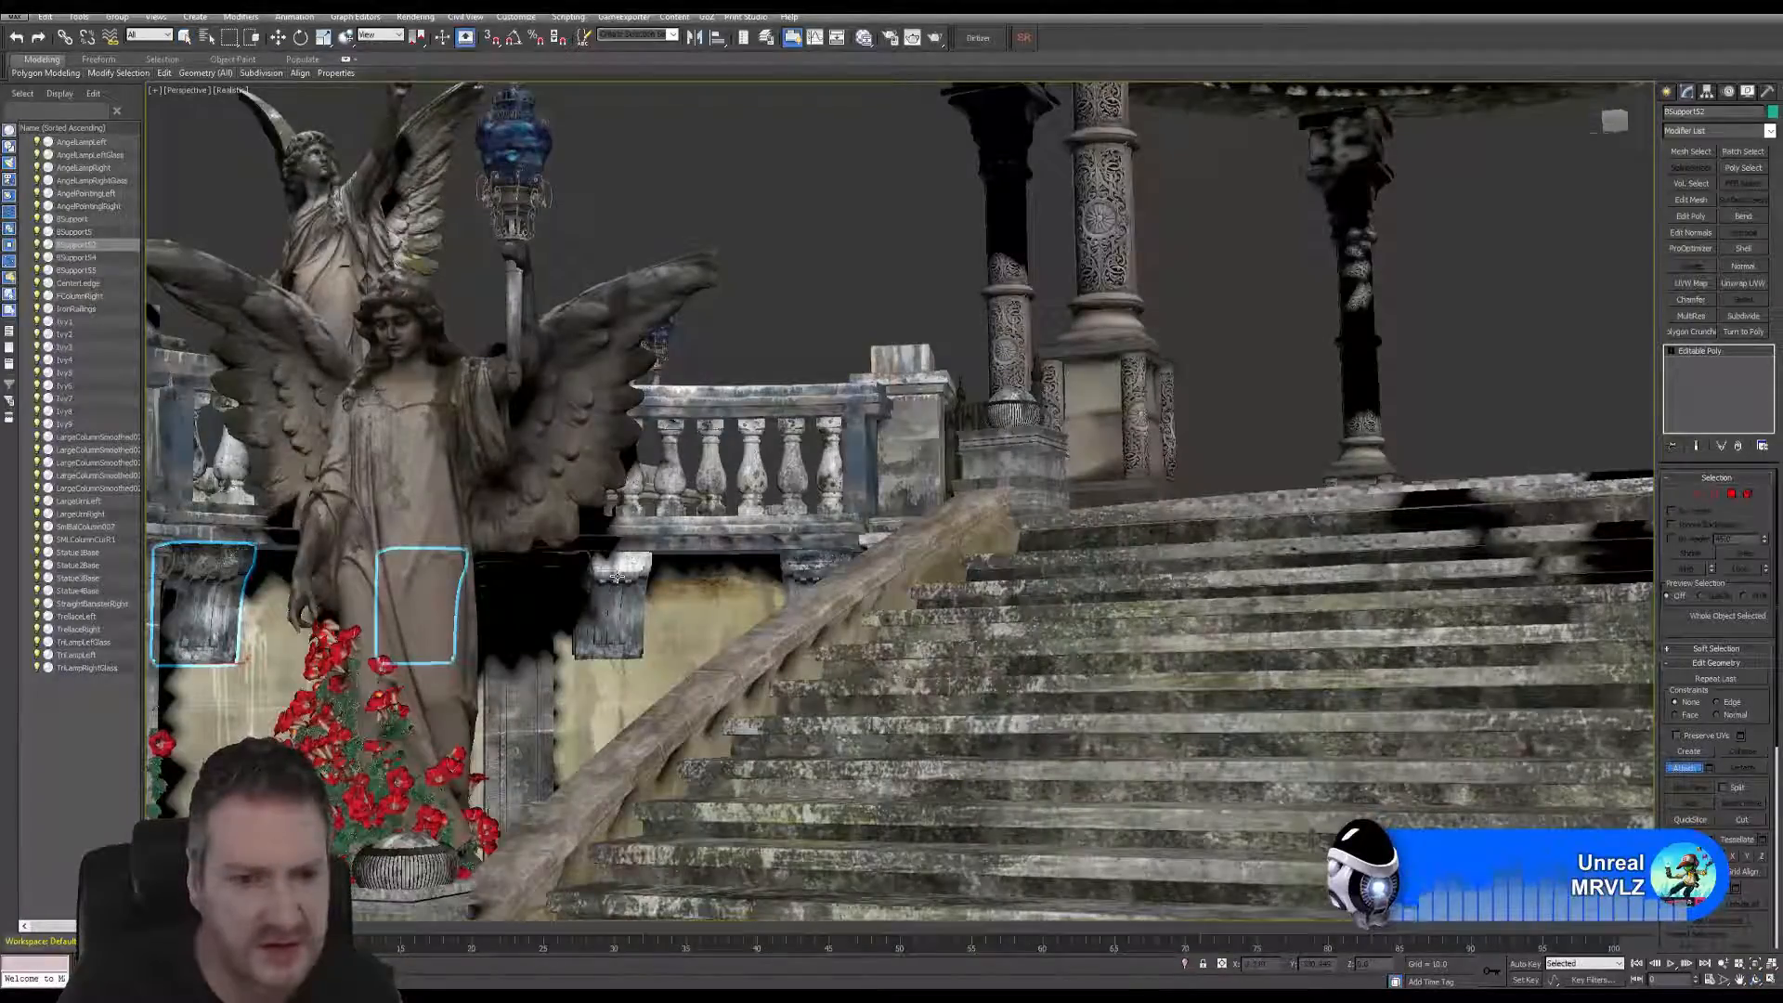
left_click(617, 577)
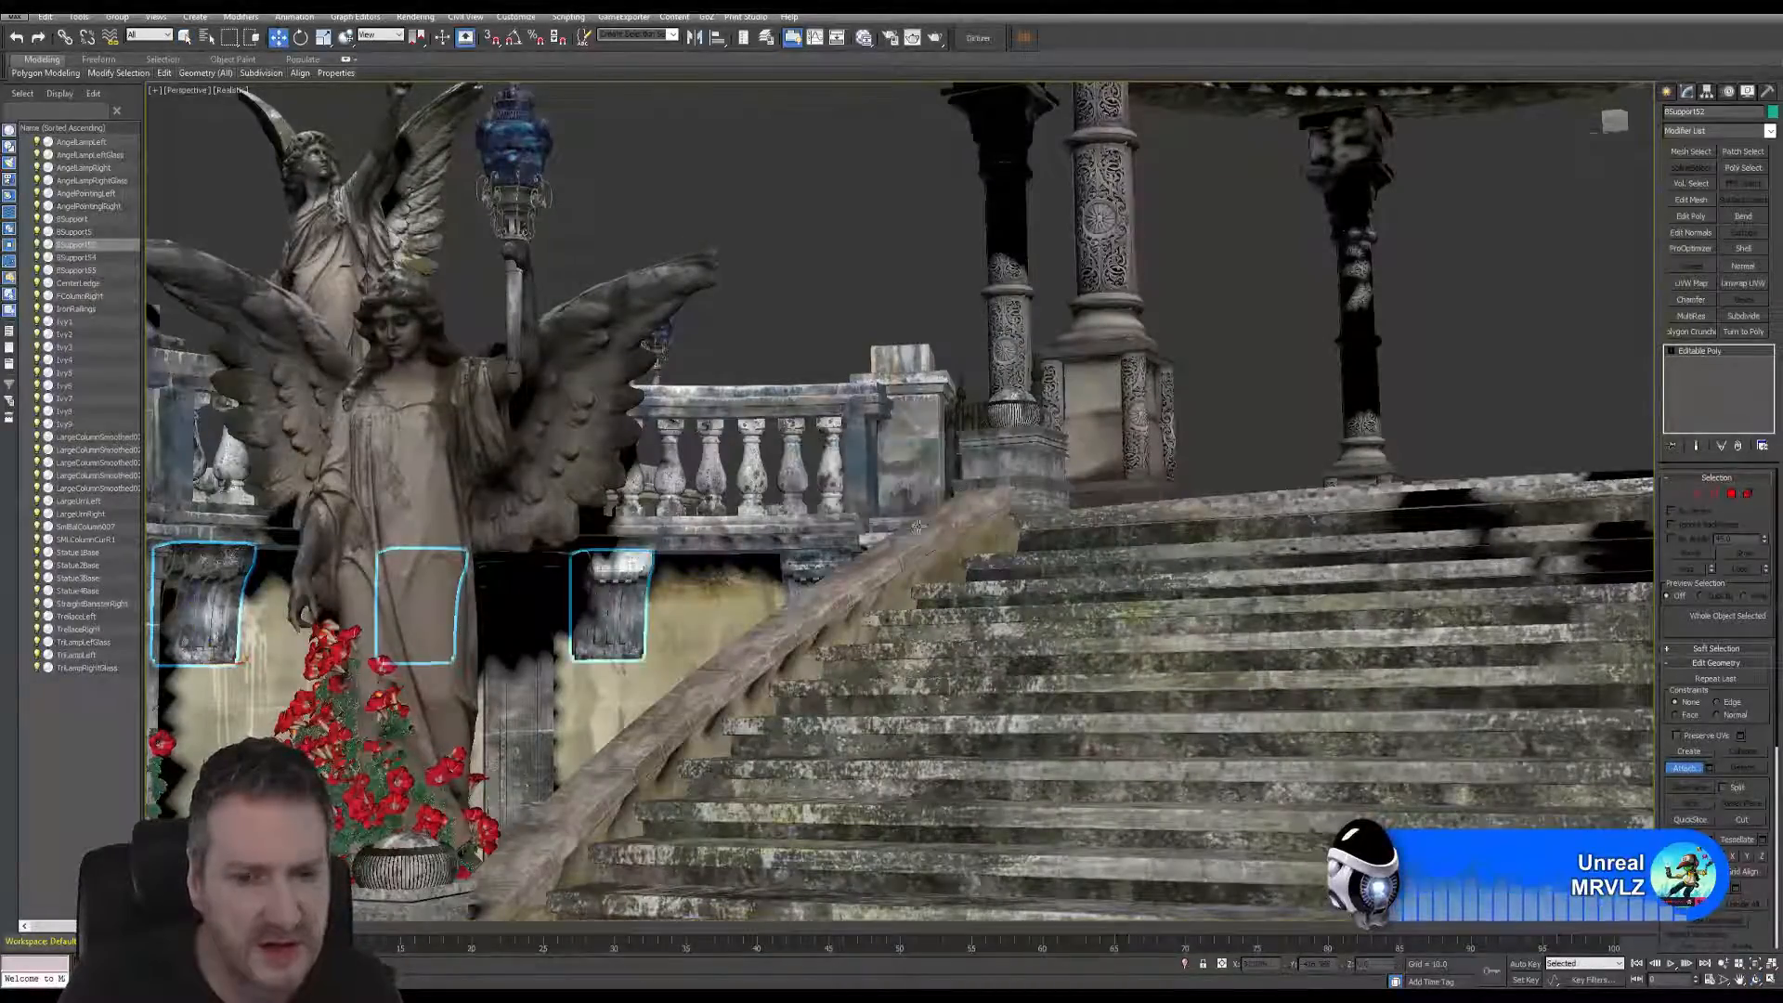
left_click(798, 577)
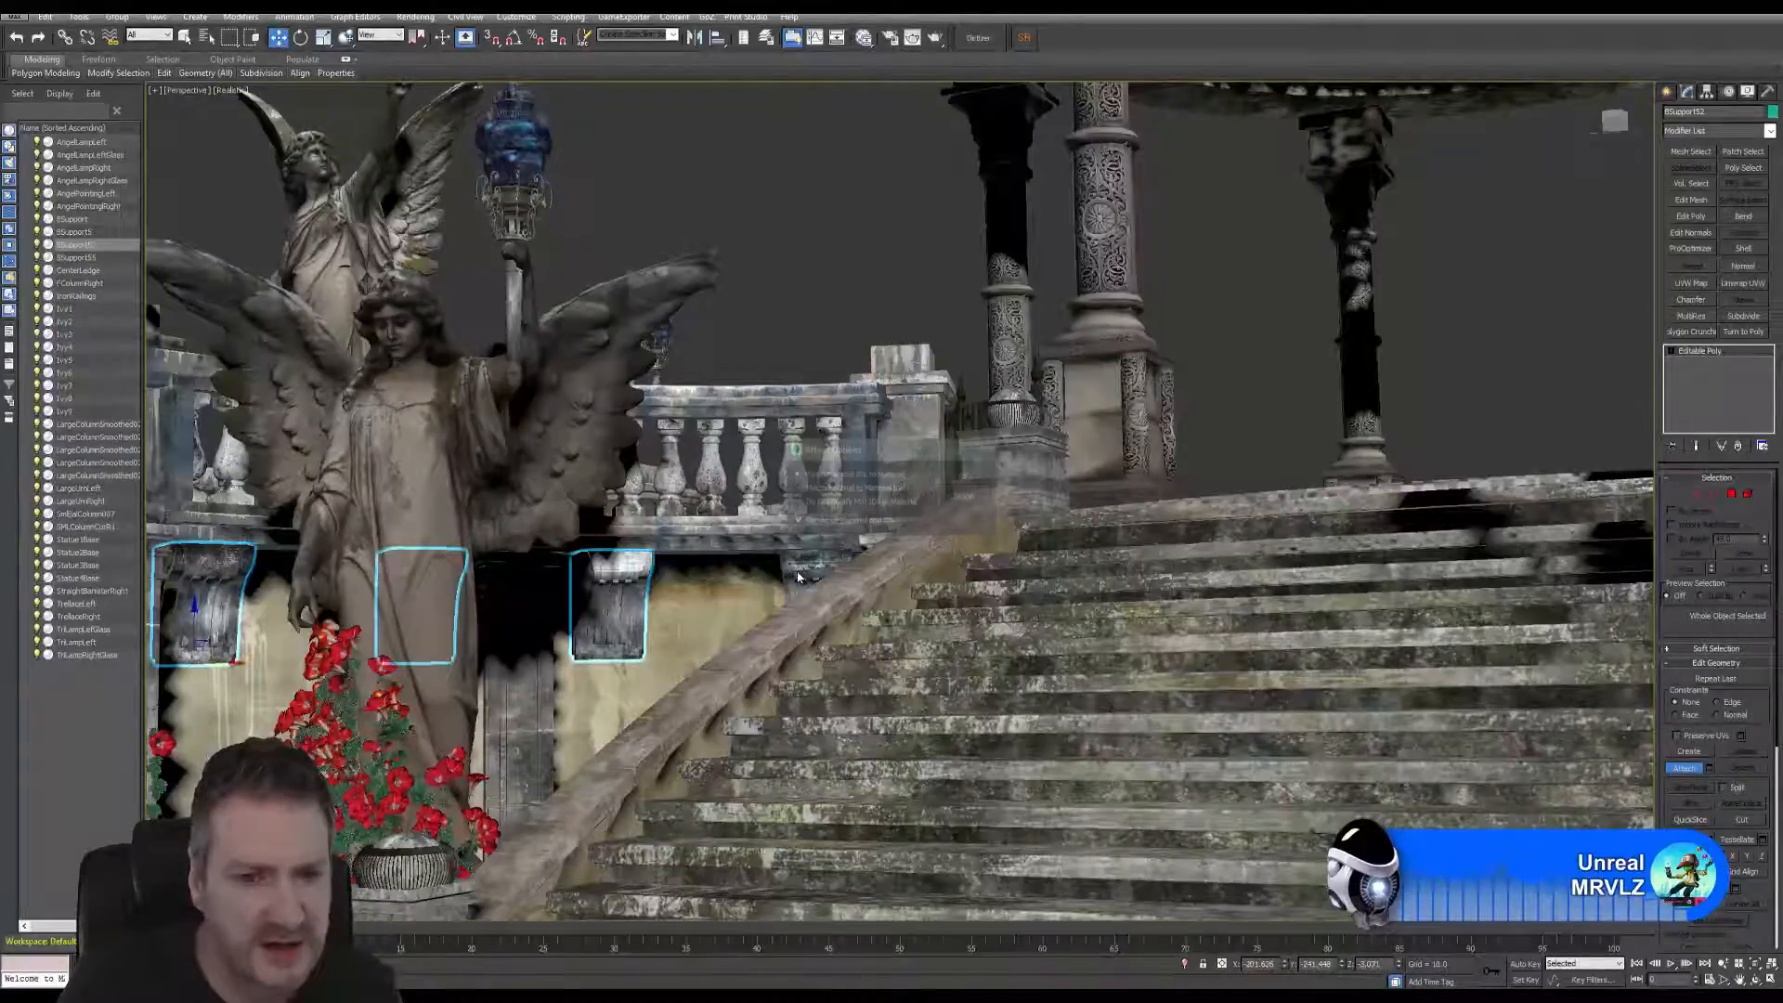
left_click(963, 479)
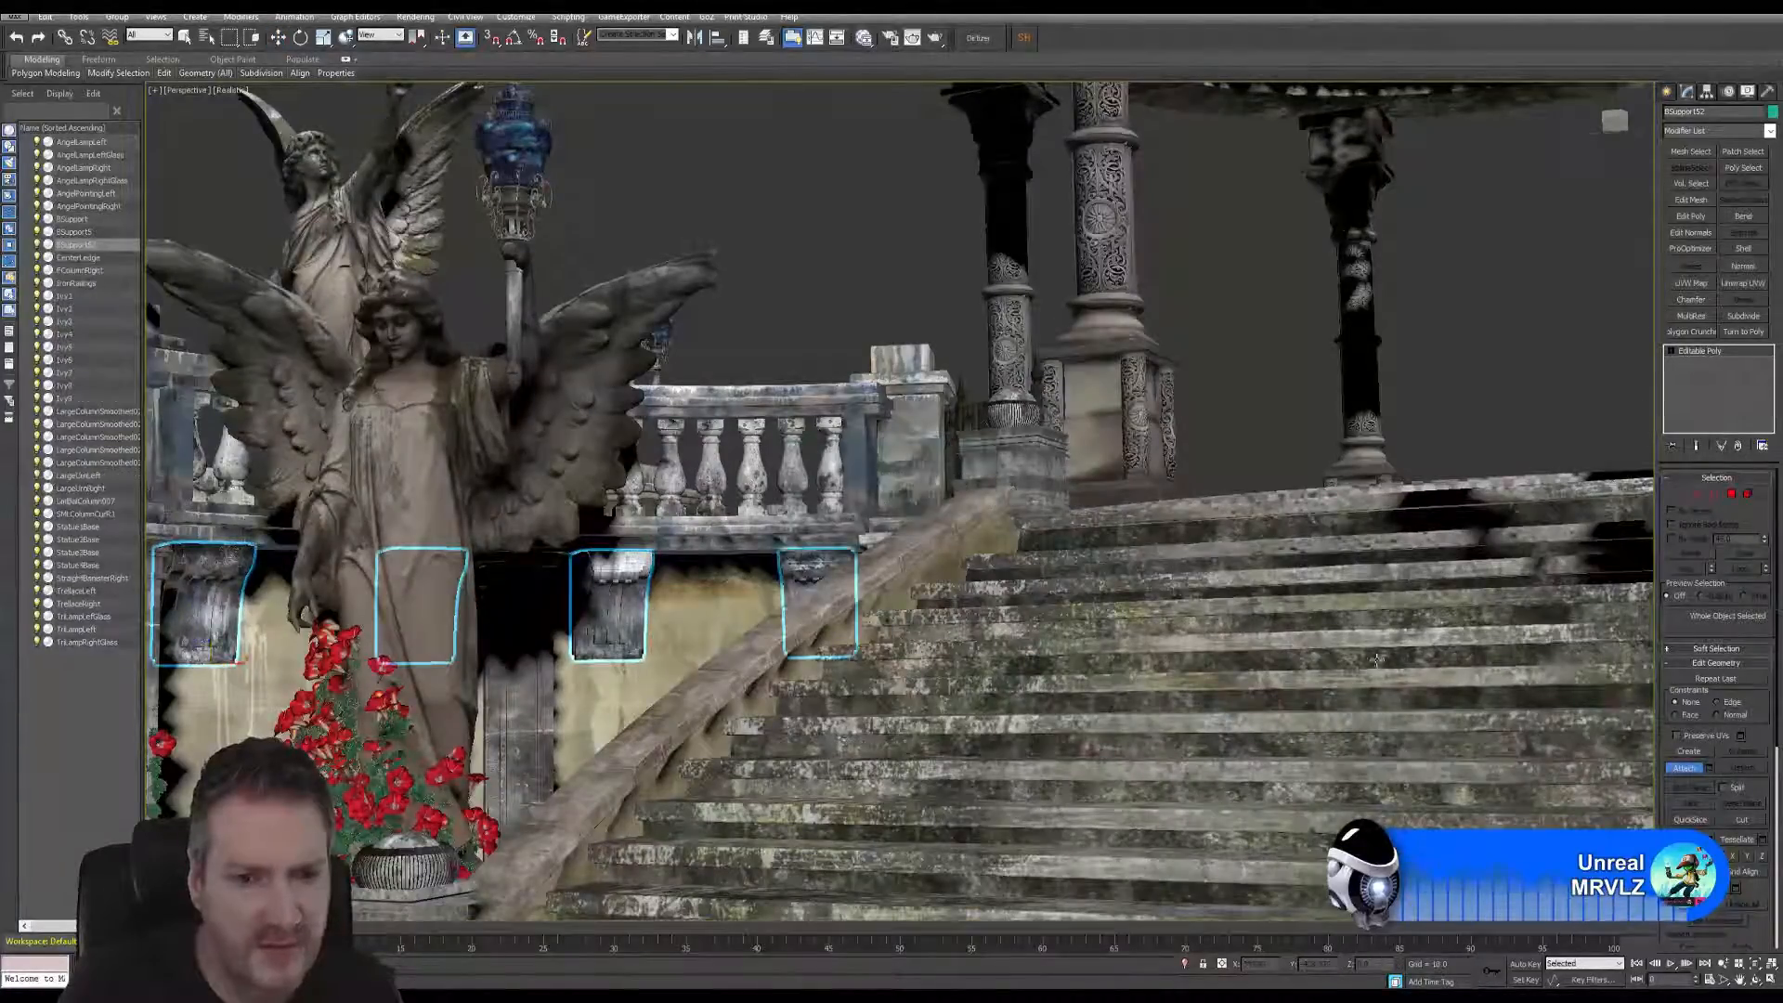
key("w")
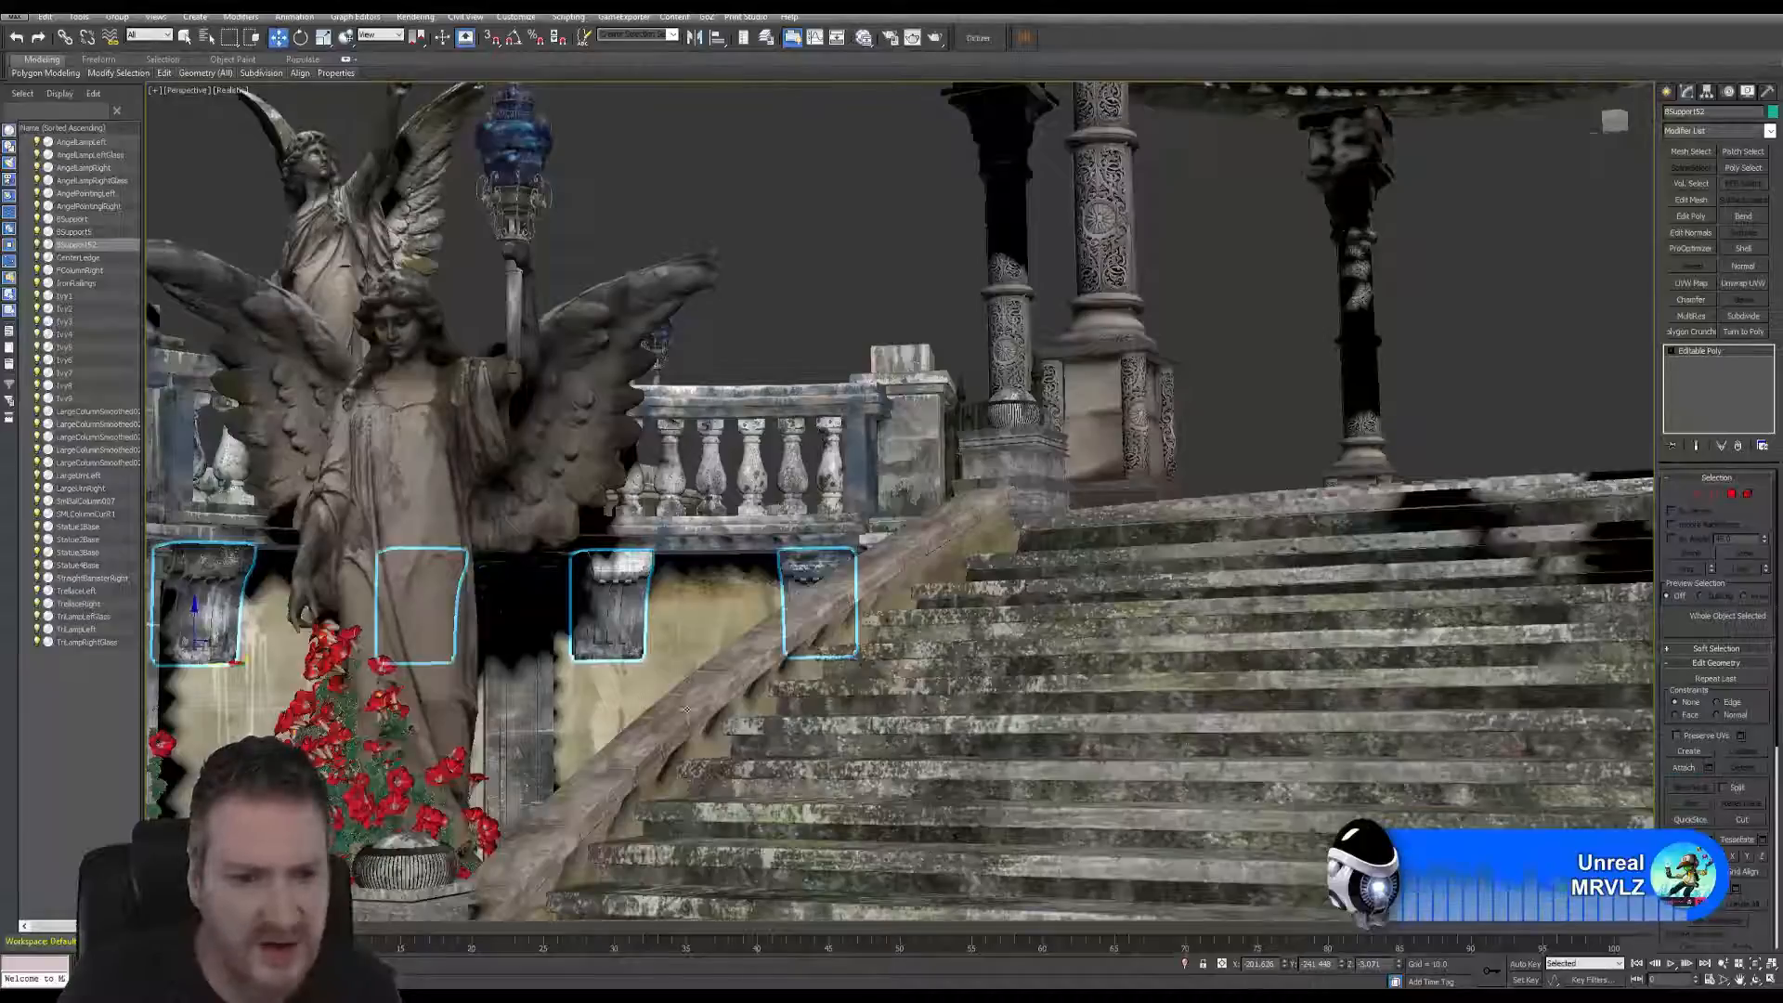
scroll(499, 713, "down", 3)
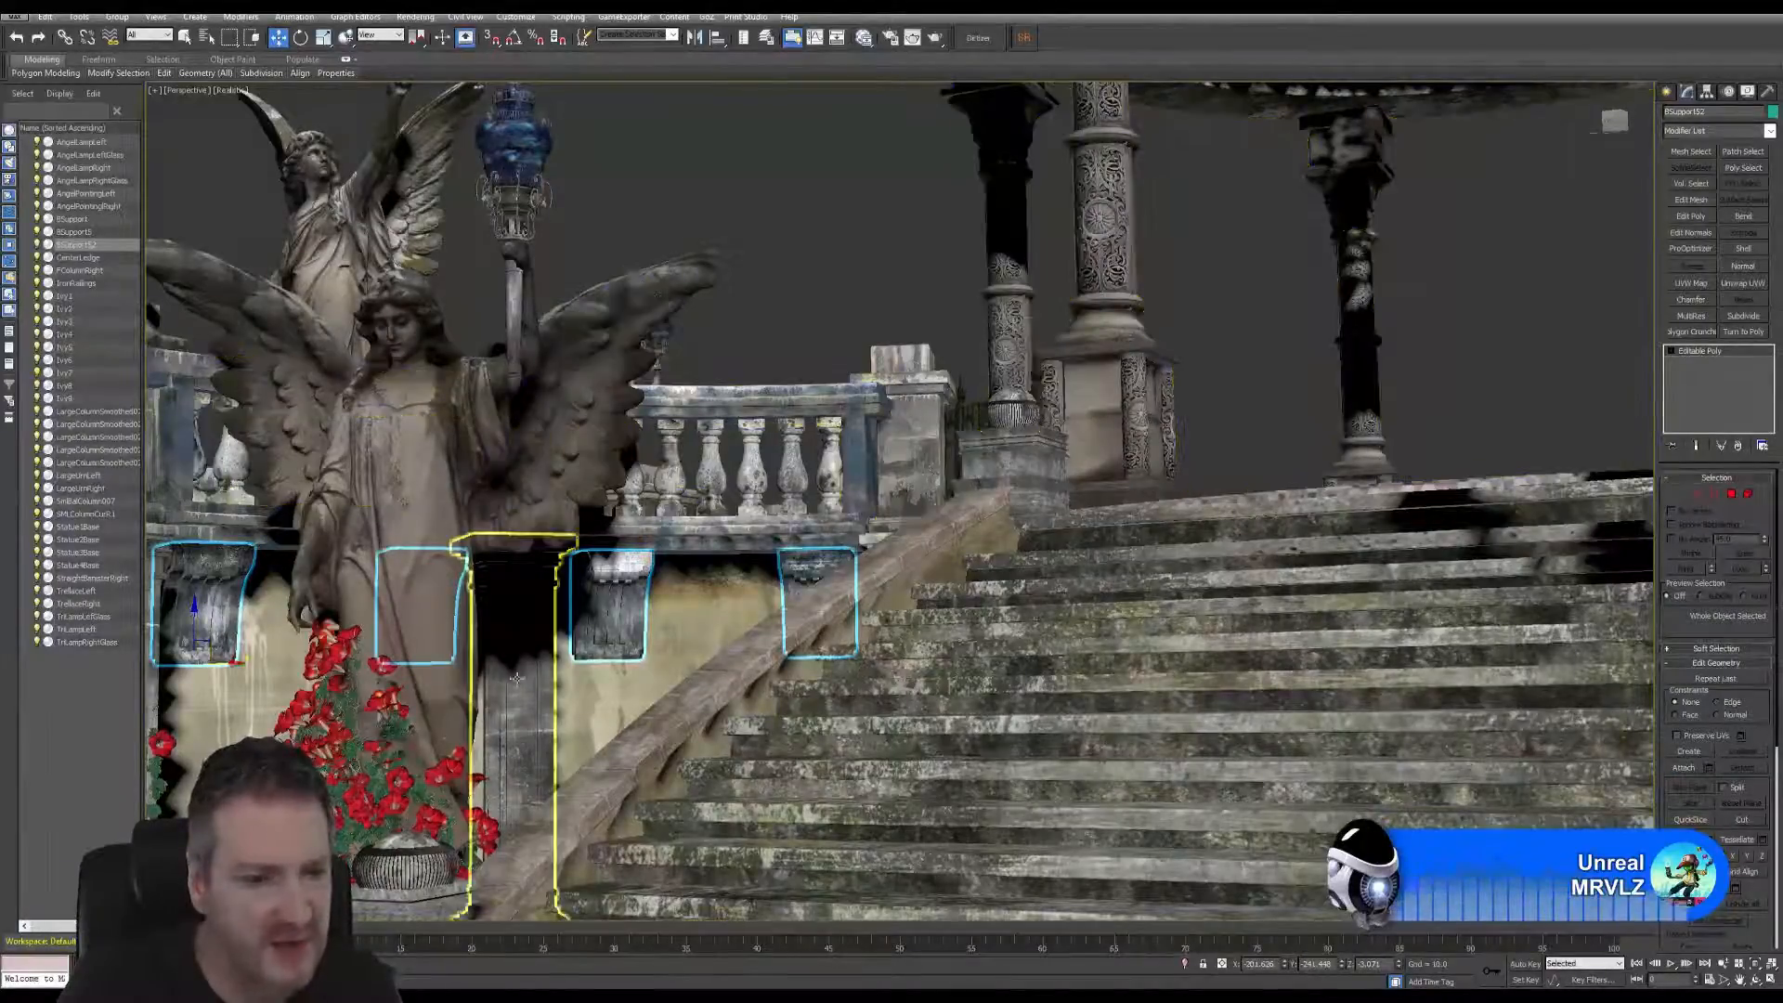
scroll(987, 676, "down", 4)
middle_click_drag(986, 676, 762, 641, "alt")
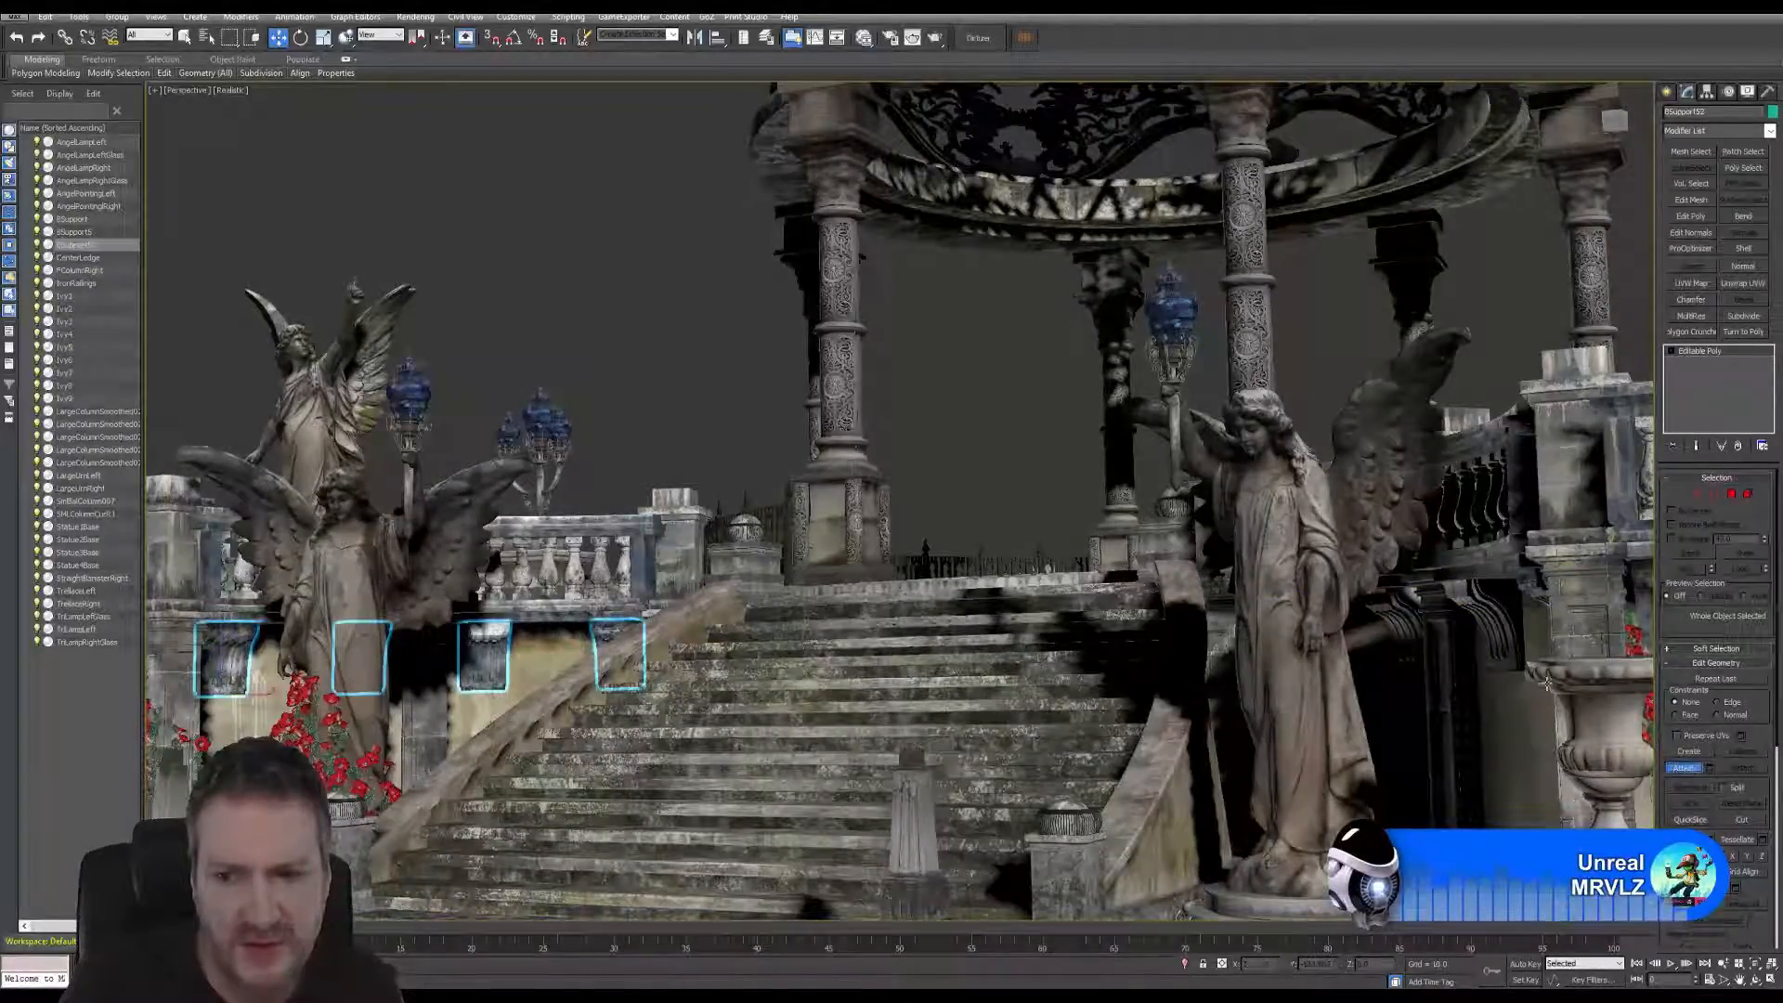
- Attach the supports on the opposite side of the stairs to the selected support mesh, matching material IDs to material
left_click(1465, 603)
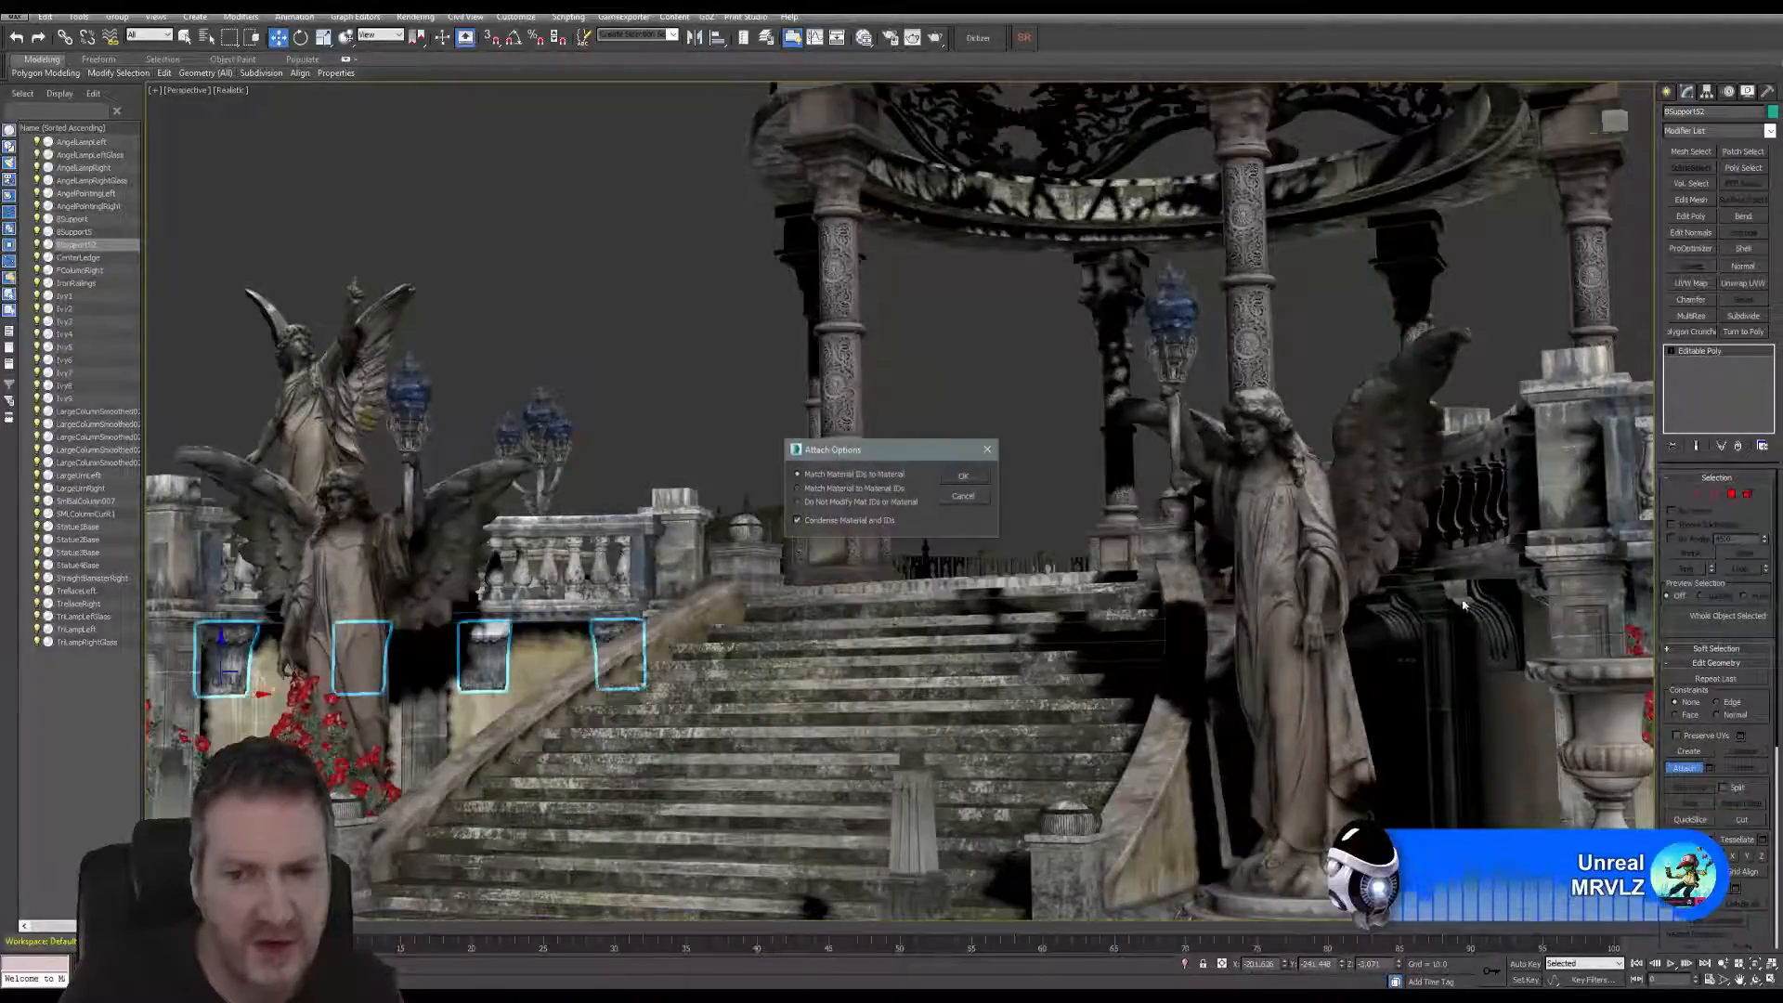
left_click(964, 476)
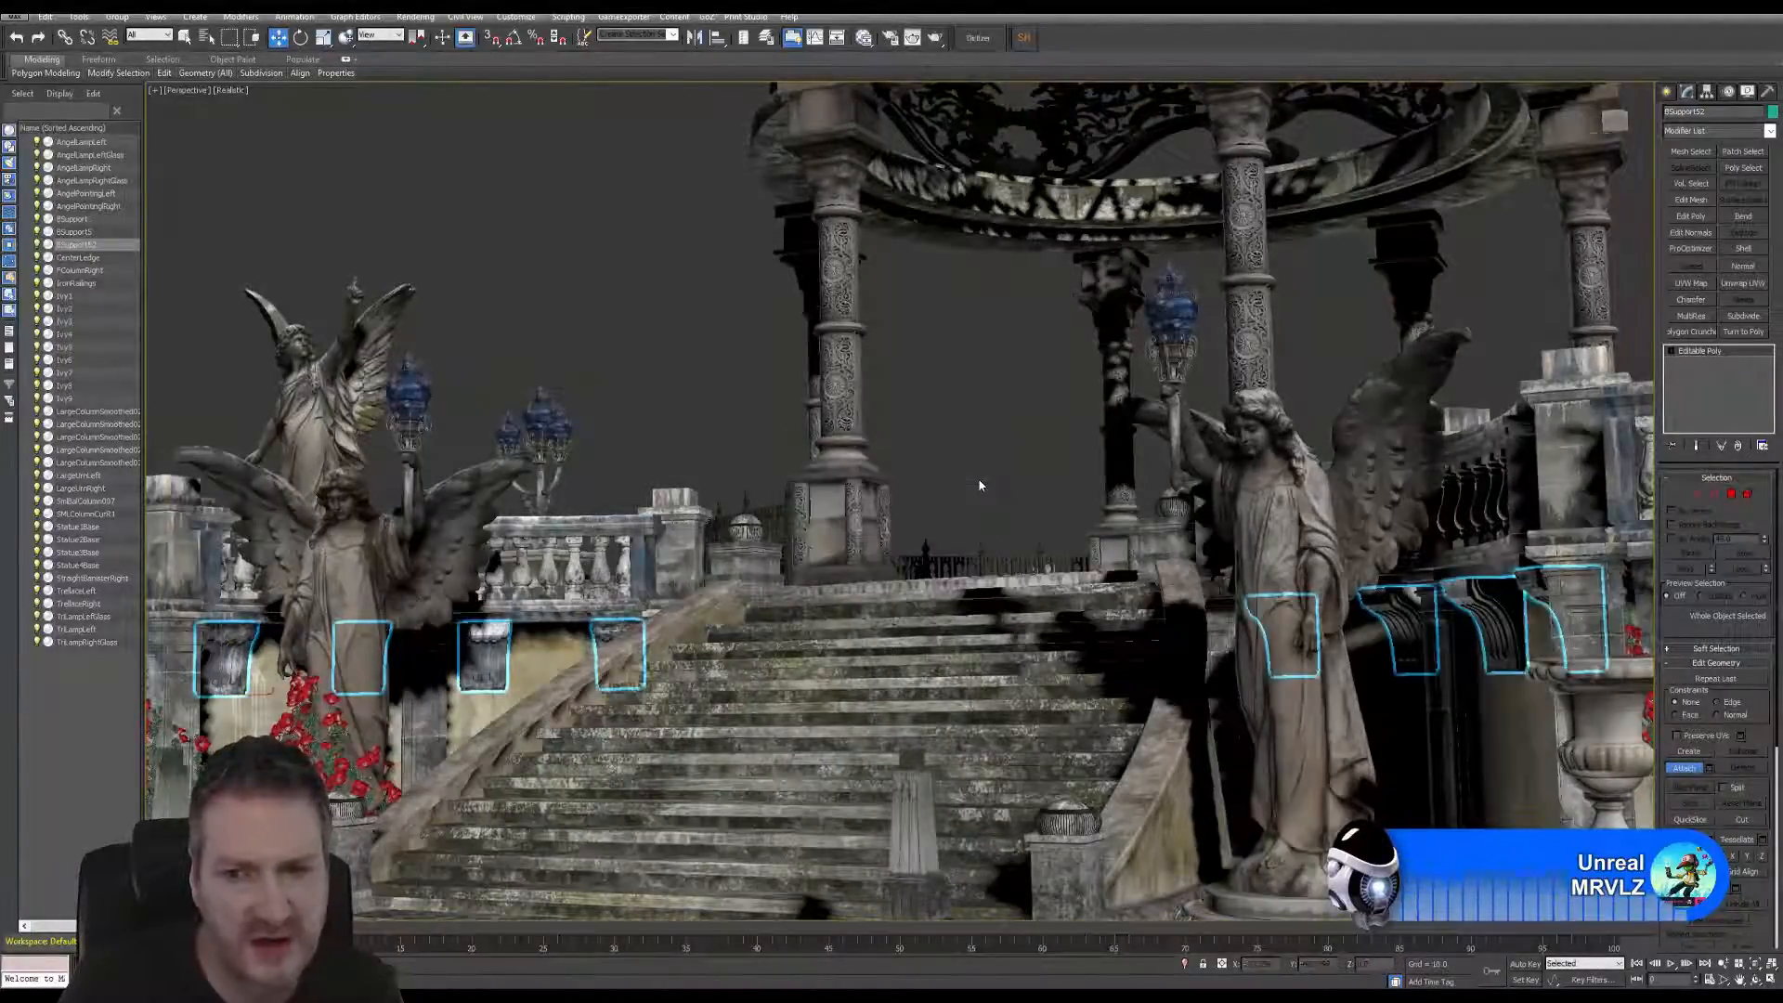
left_click(1685, 769)
- Select the large column beside the curved stair wall and attach the column on the other side of the lamp angel to it
middle_click_drag(842, 612, 836, 320, "alt")
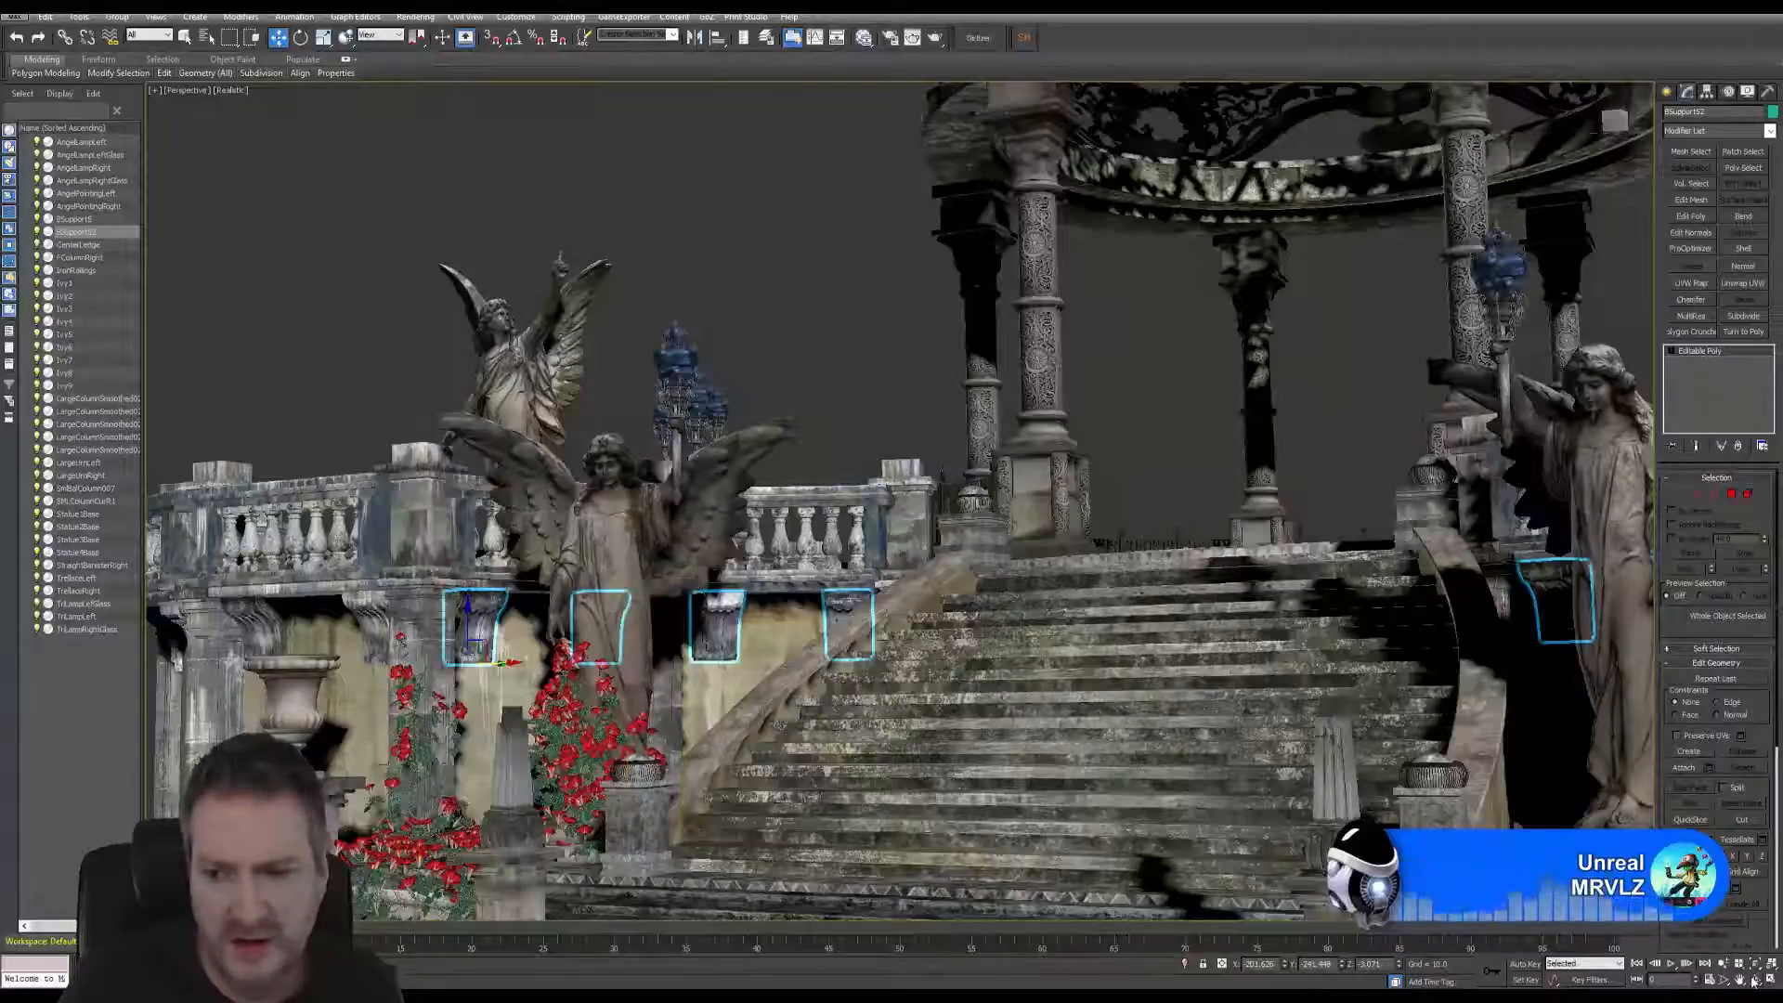
middle_click_drag(1224, 568, 936, 653, "alt")
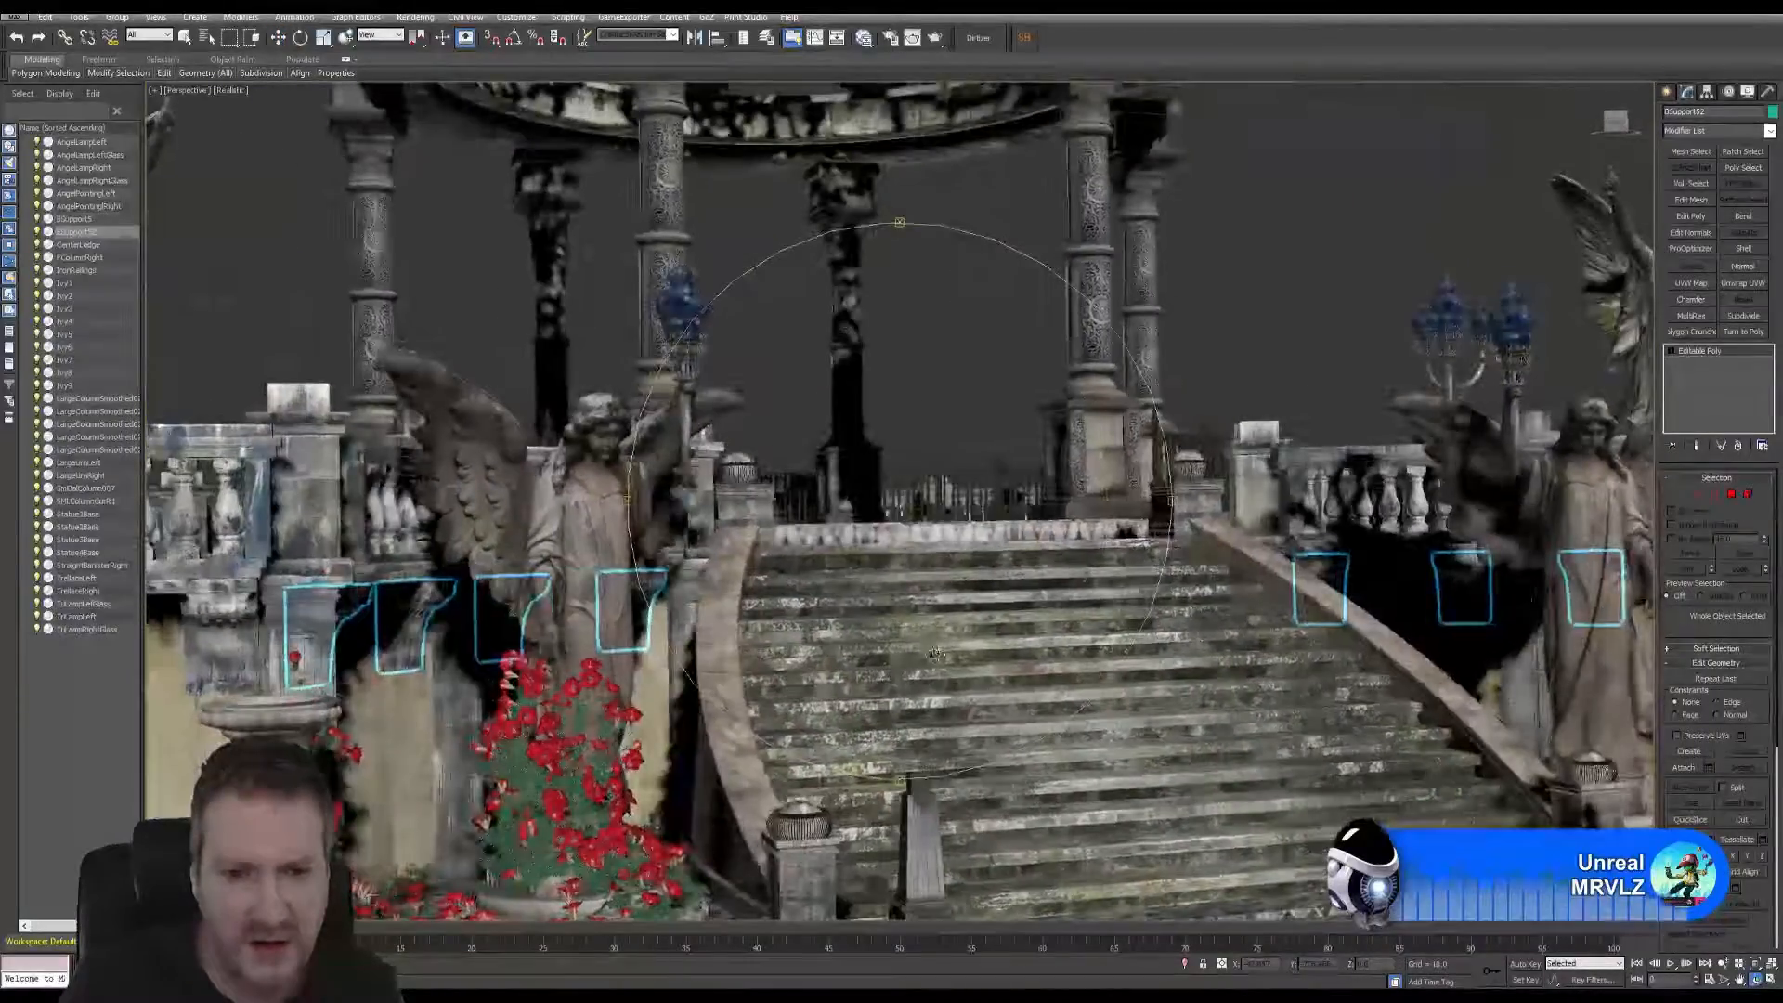
left_click(185, 37)
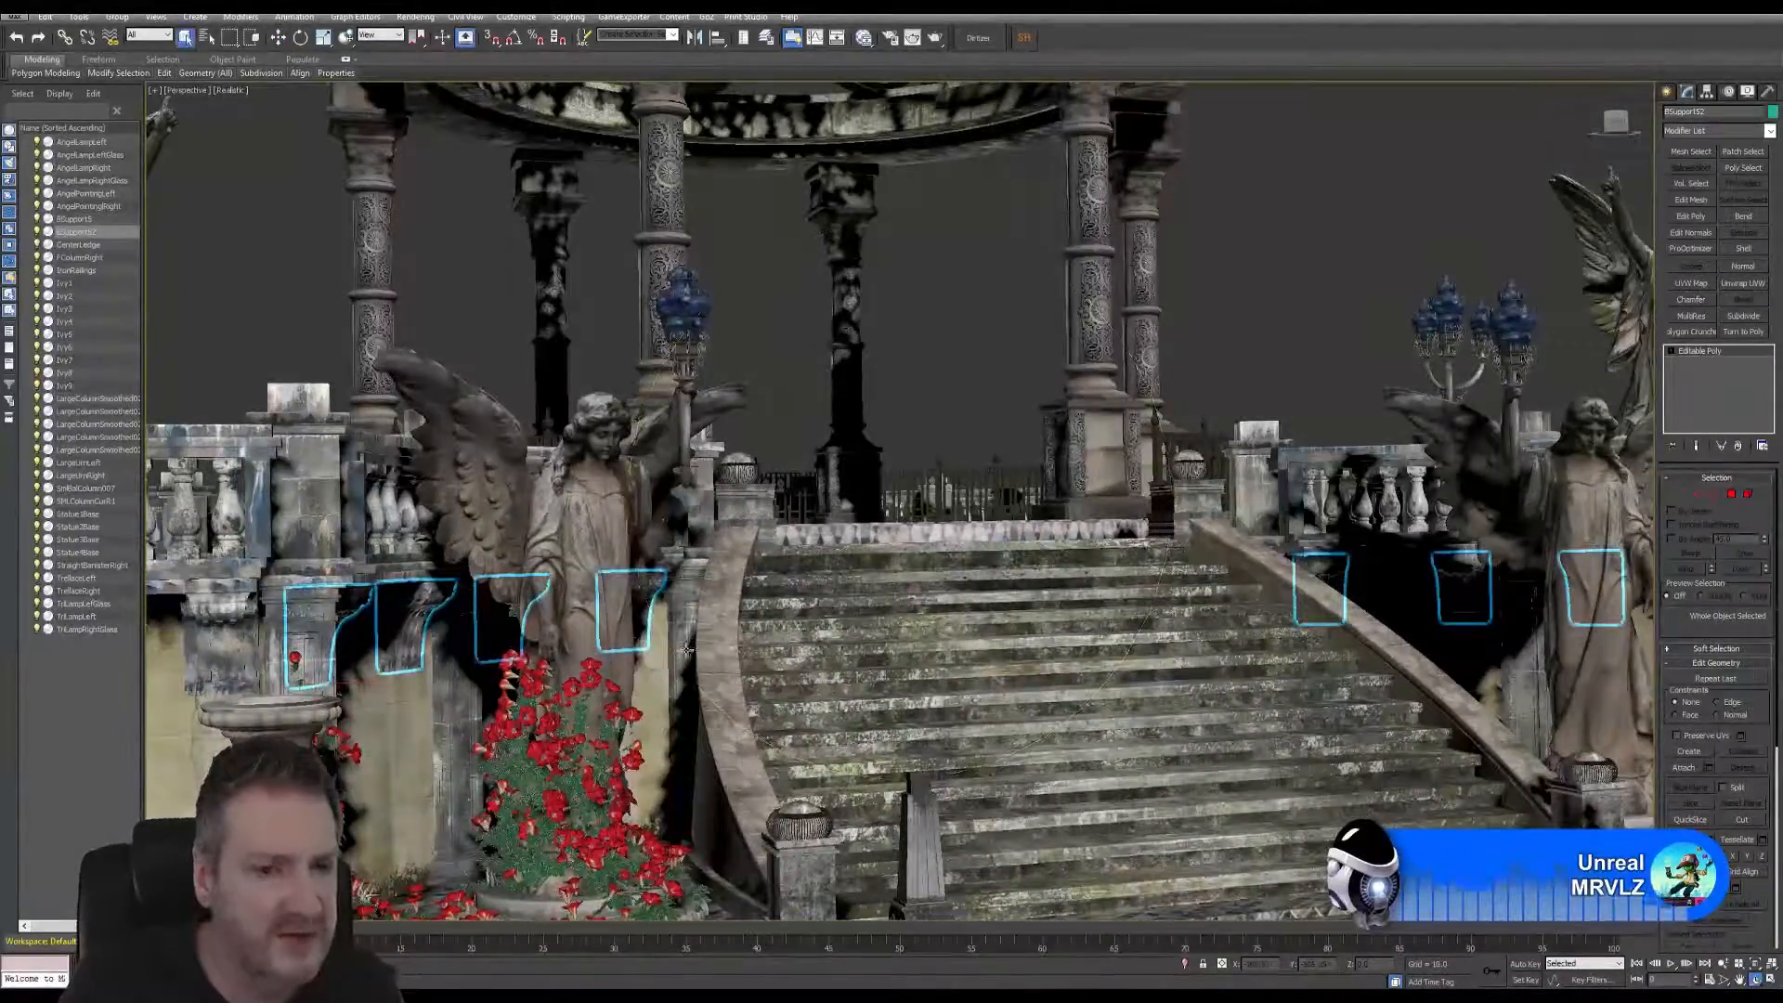
scroll(677, 635, "up", 5)
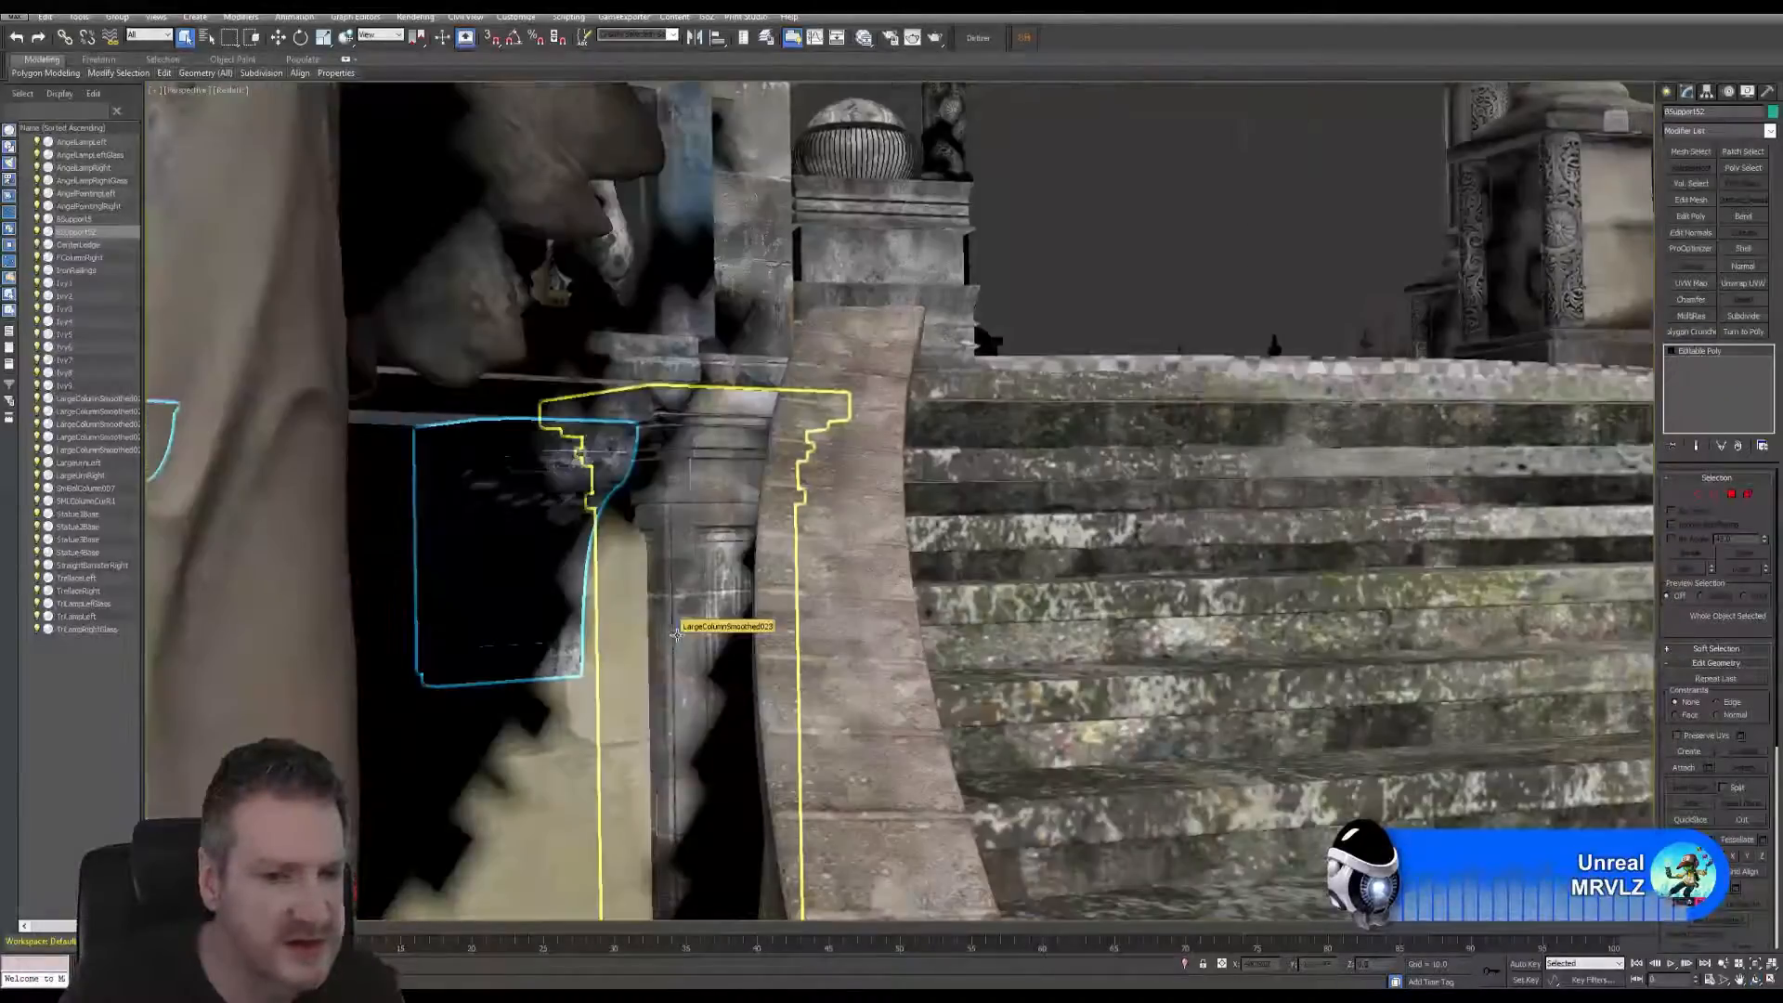
middle_click_drag(677, 635, 754, 577)
scroll(826, 653, "down", 10)
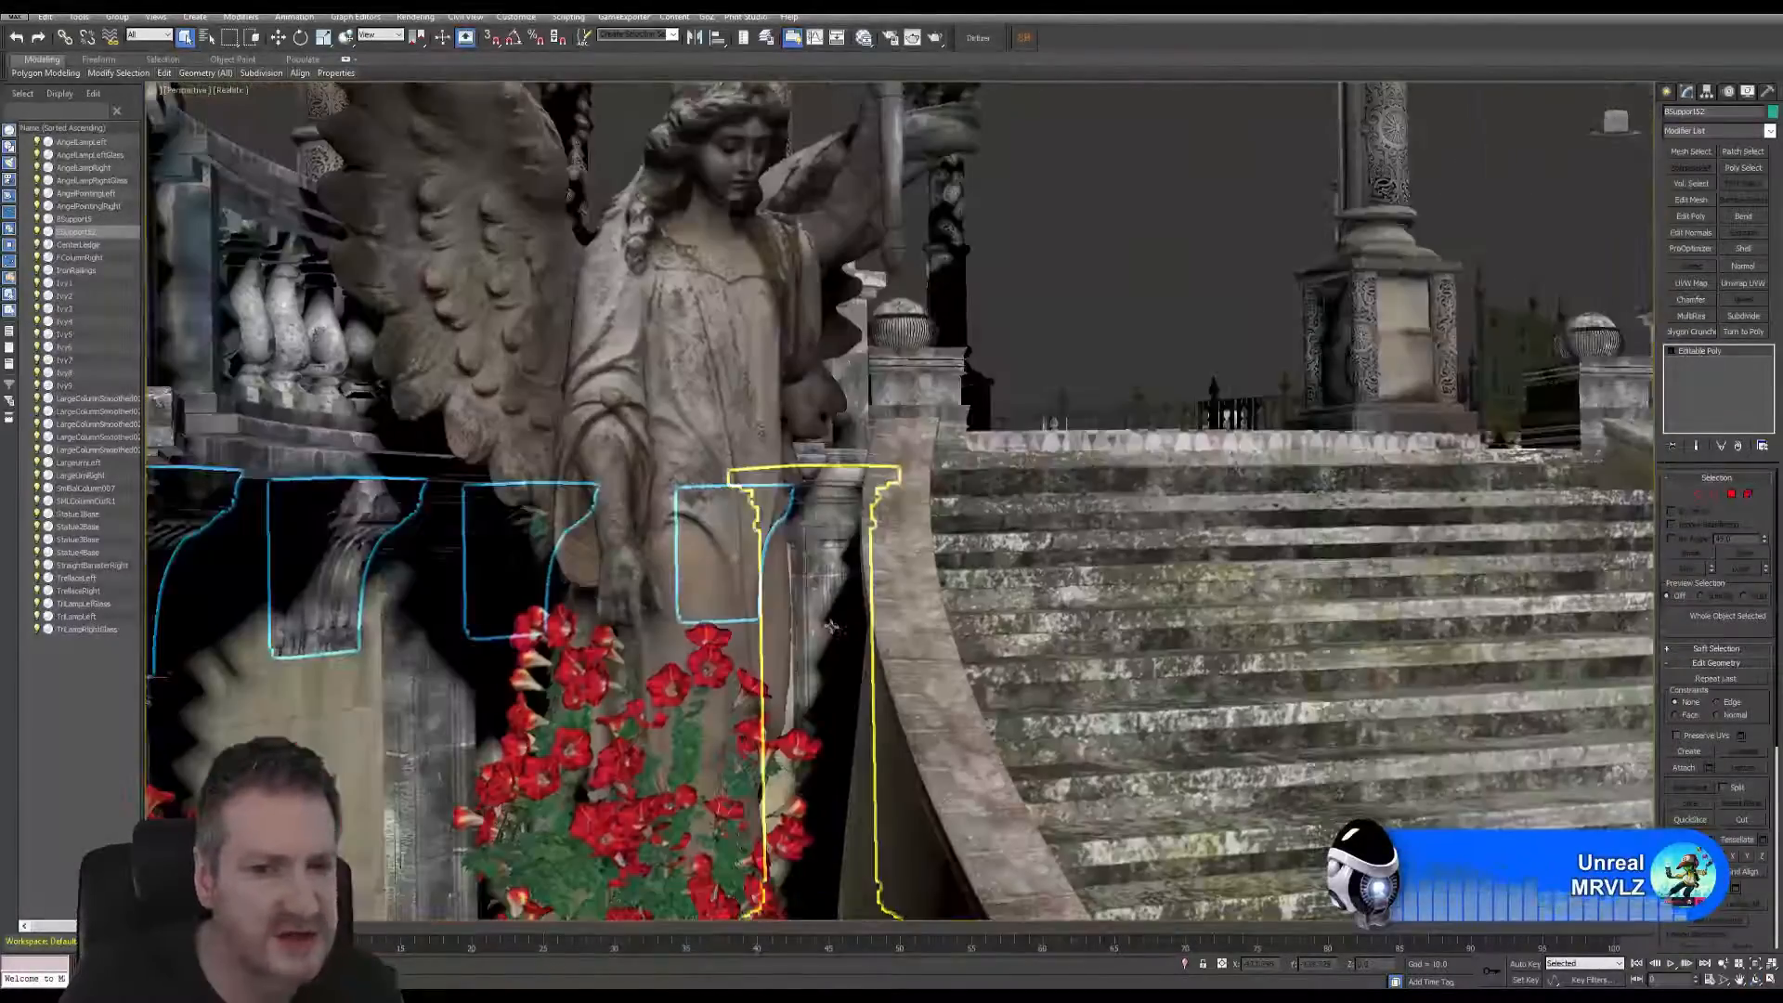
scroll(667, 634, "up", 1)
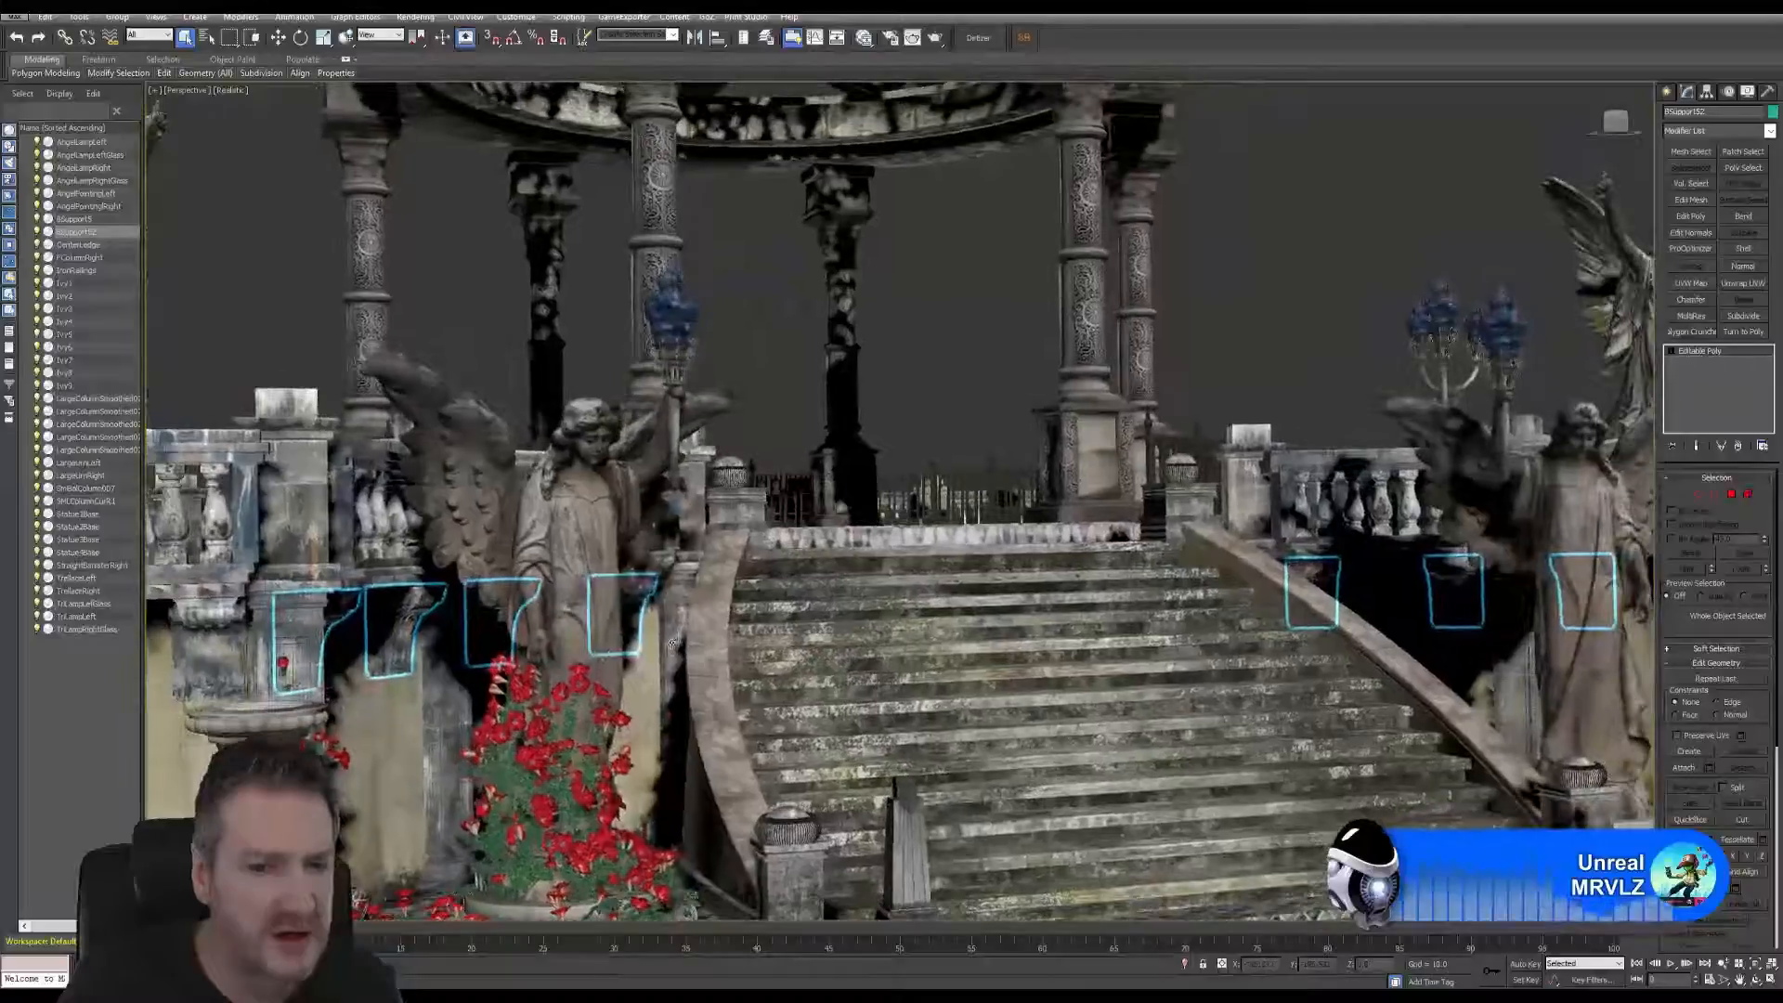
left_click(677, 627)
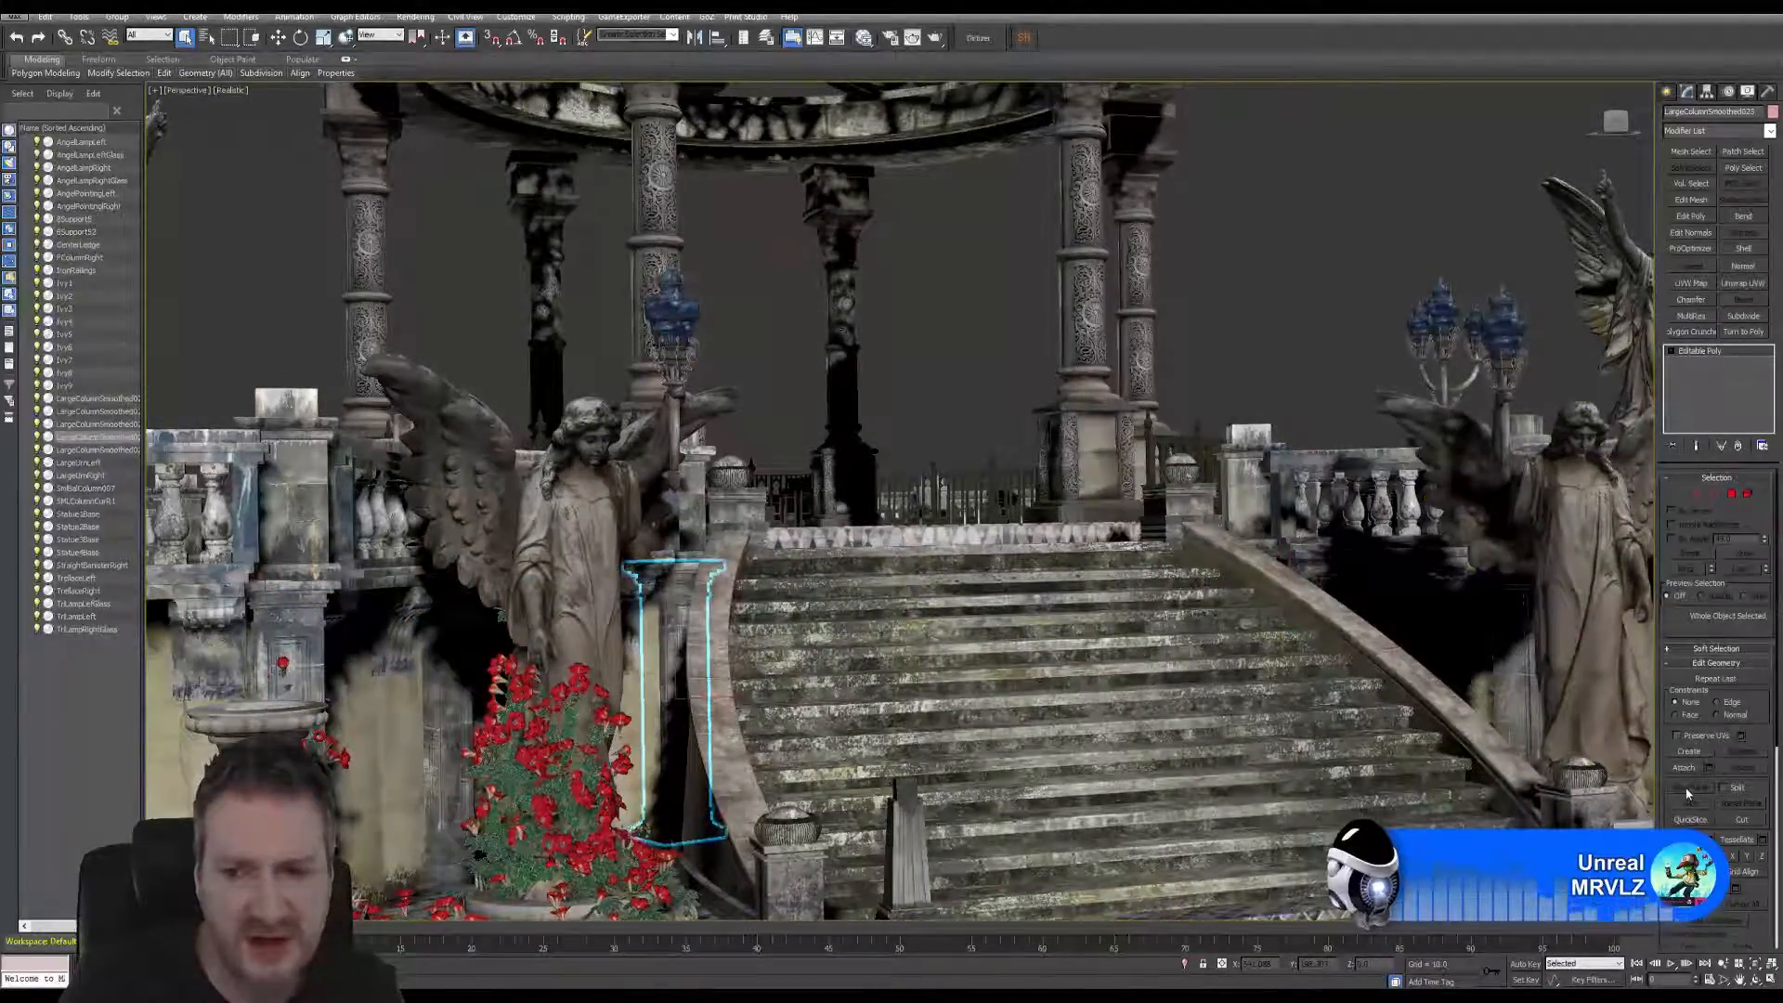
left_click(1684, 768)
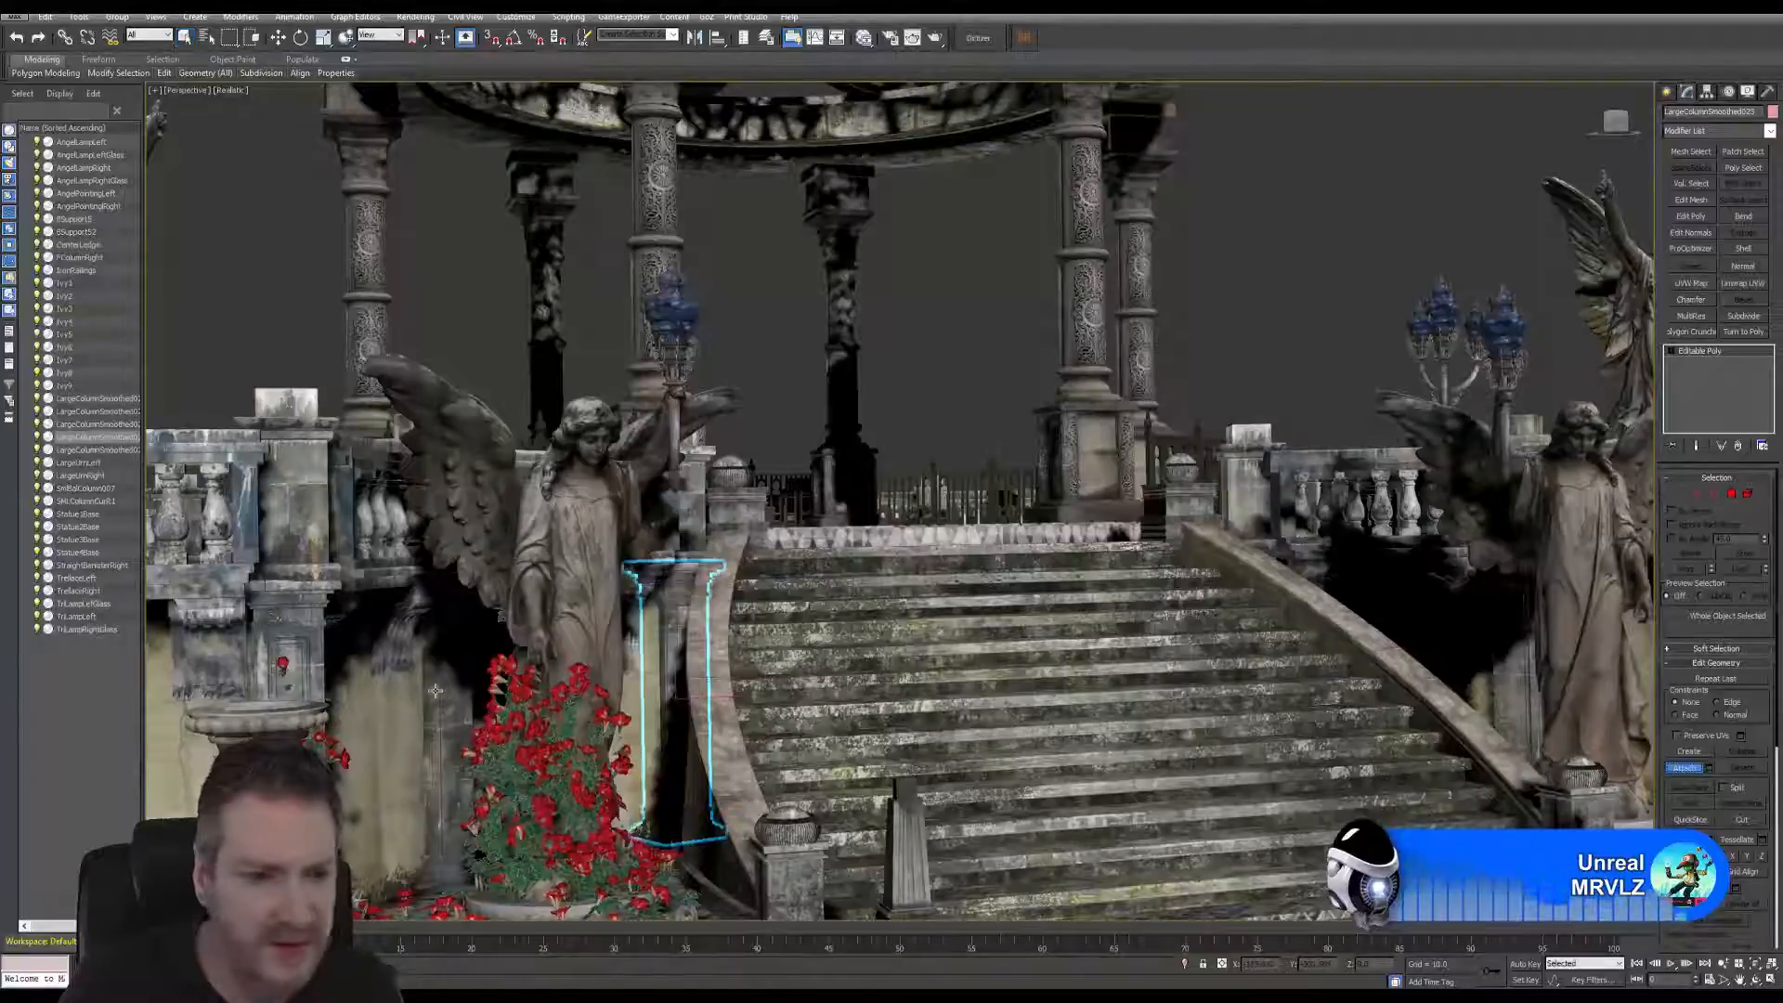
left_click(931, 546)
left_click(964, 477)
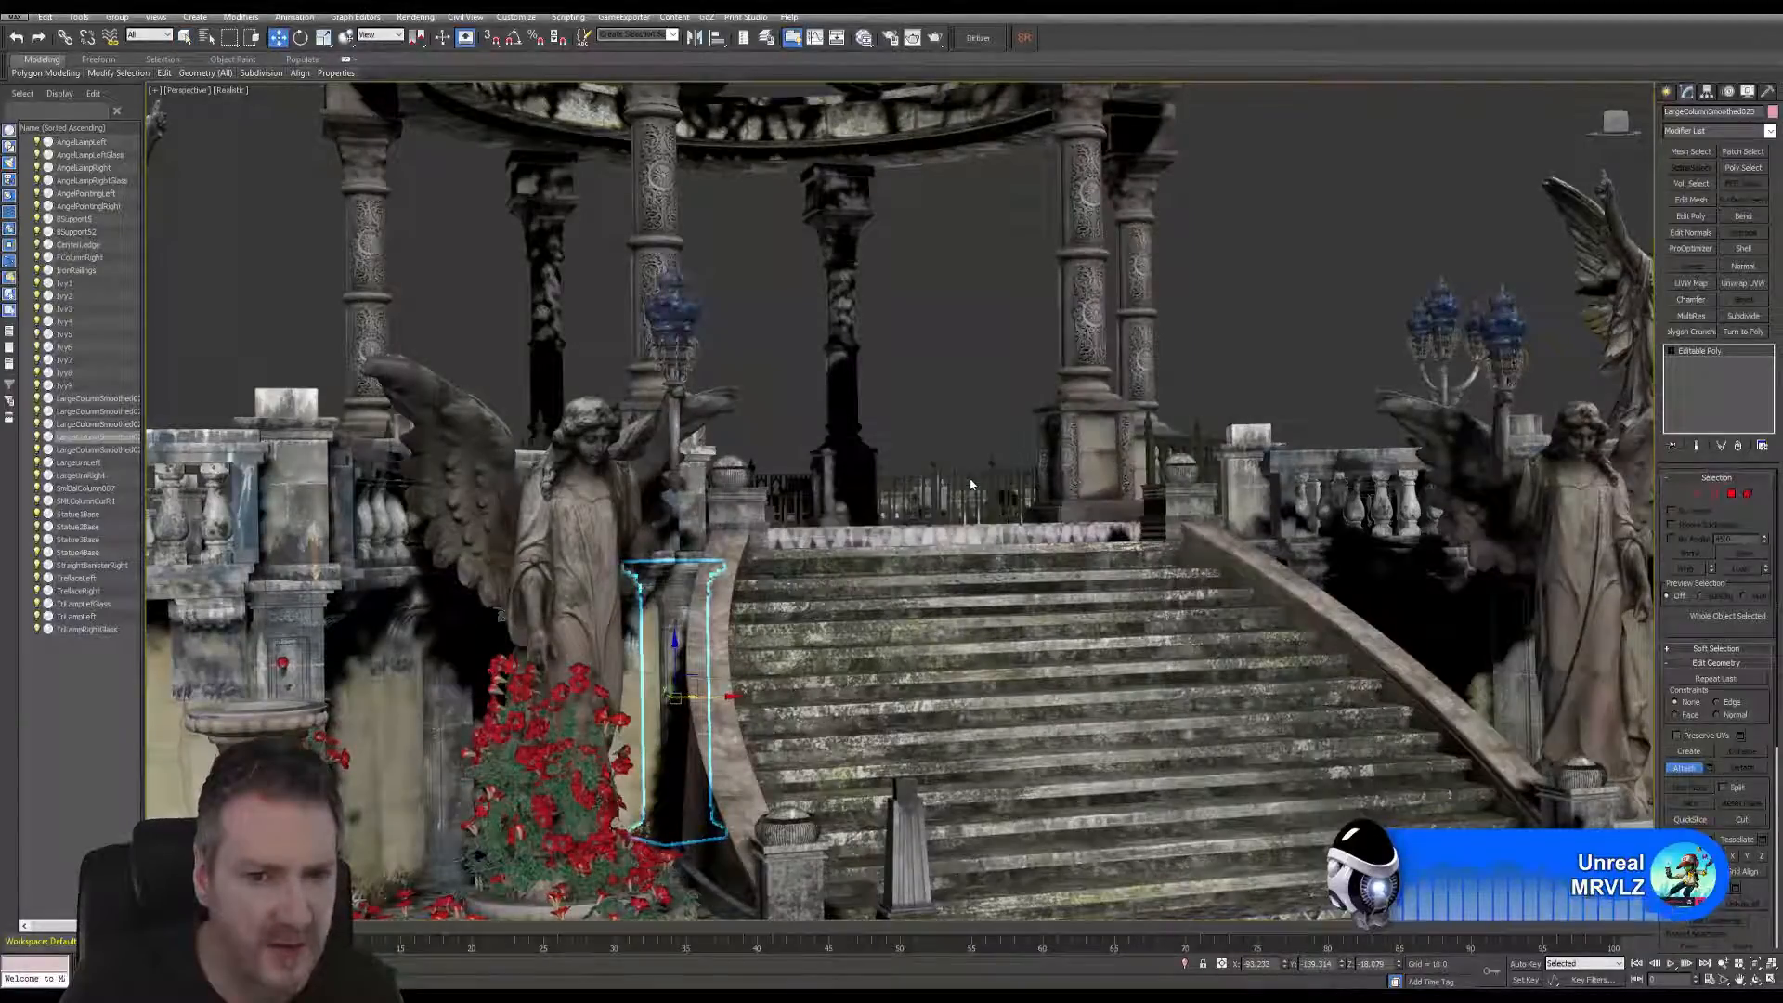
right_click(1182, 650)
- Select the large column beside the opposite stair wall and attach its neighbour beyond the lamp angel, matching material IDs to material
middle_click_drag(1204, 626, 874, 634)
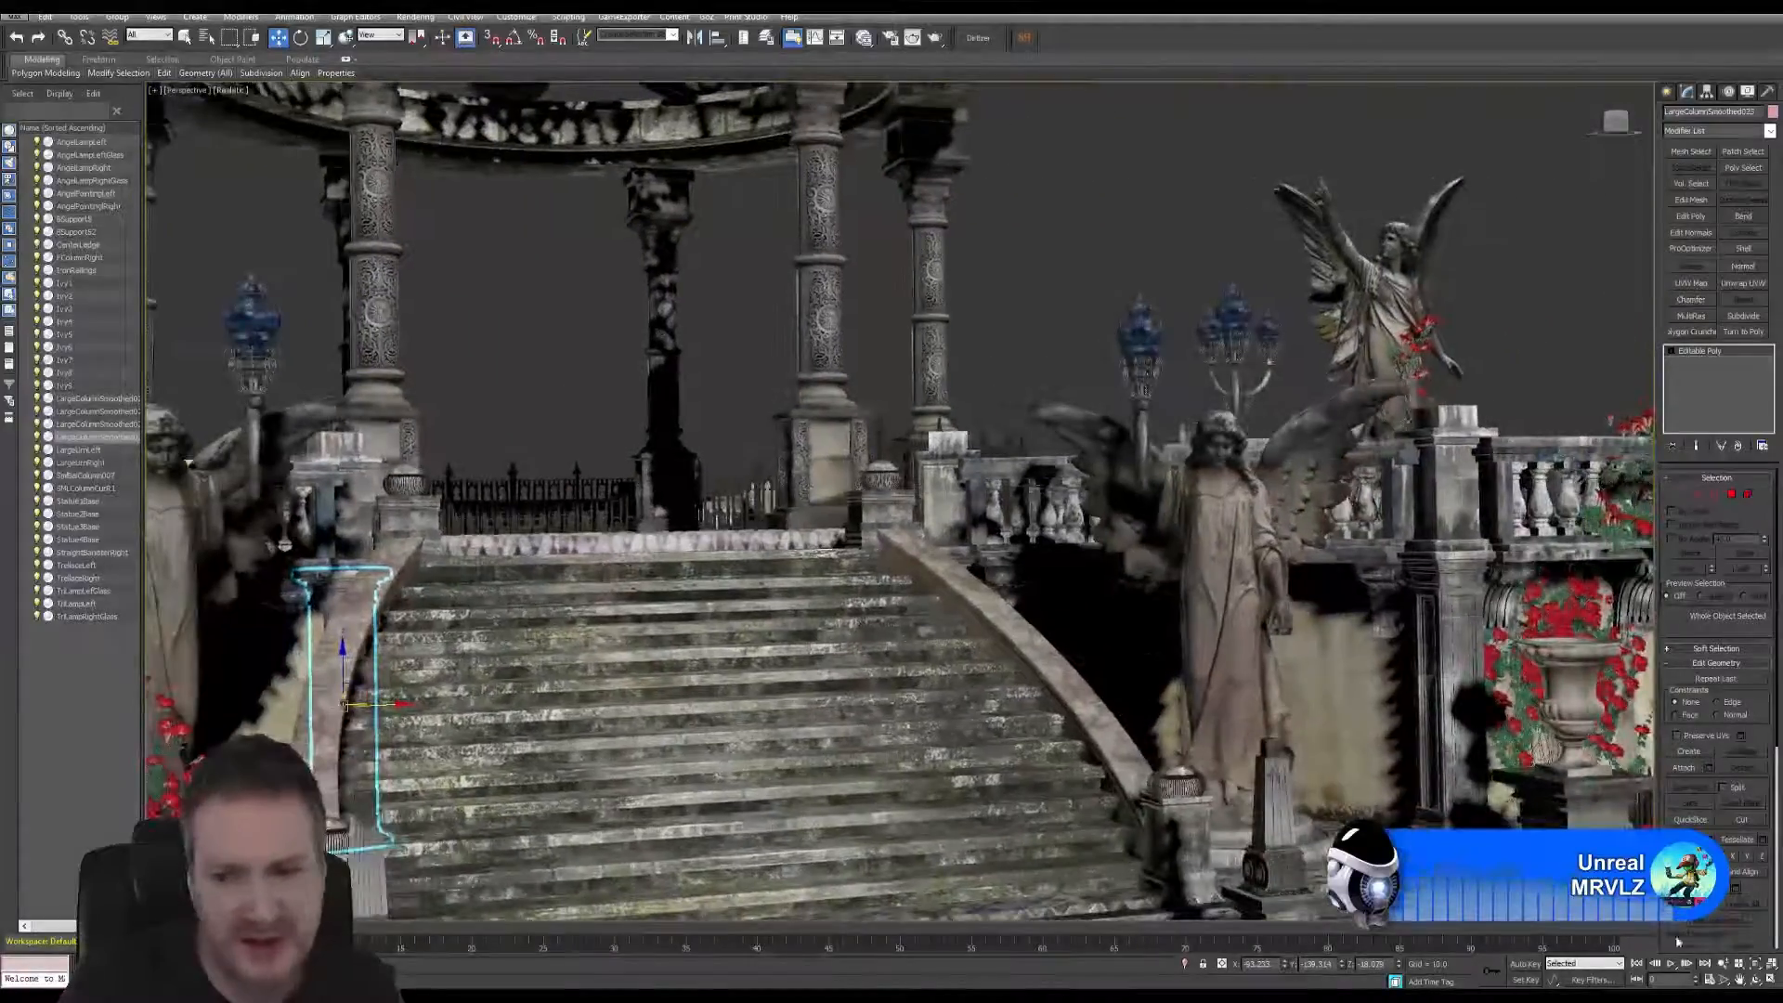
left_click(1757, 983)
left_click_drag(1068, 583, 920, 578)
key("q")
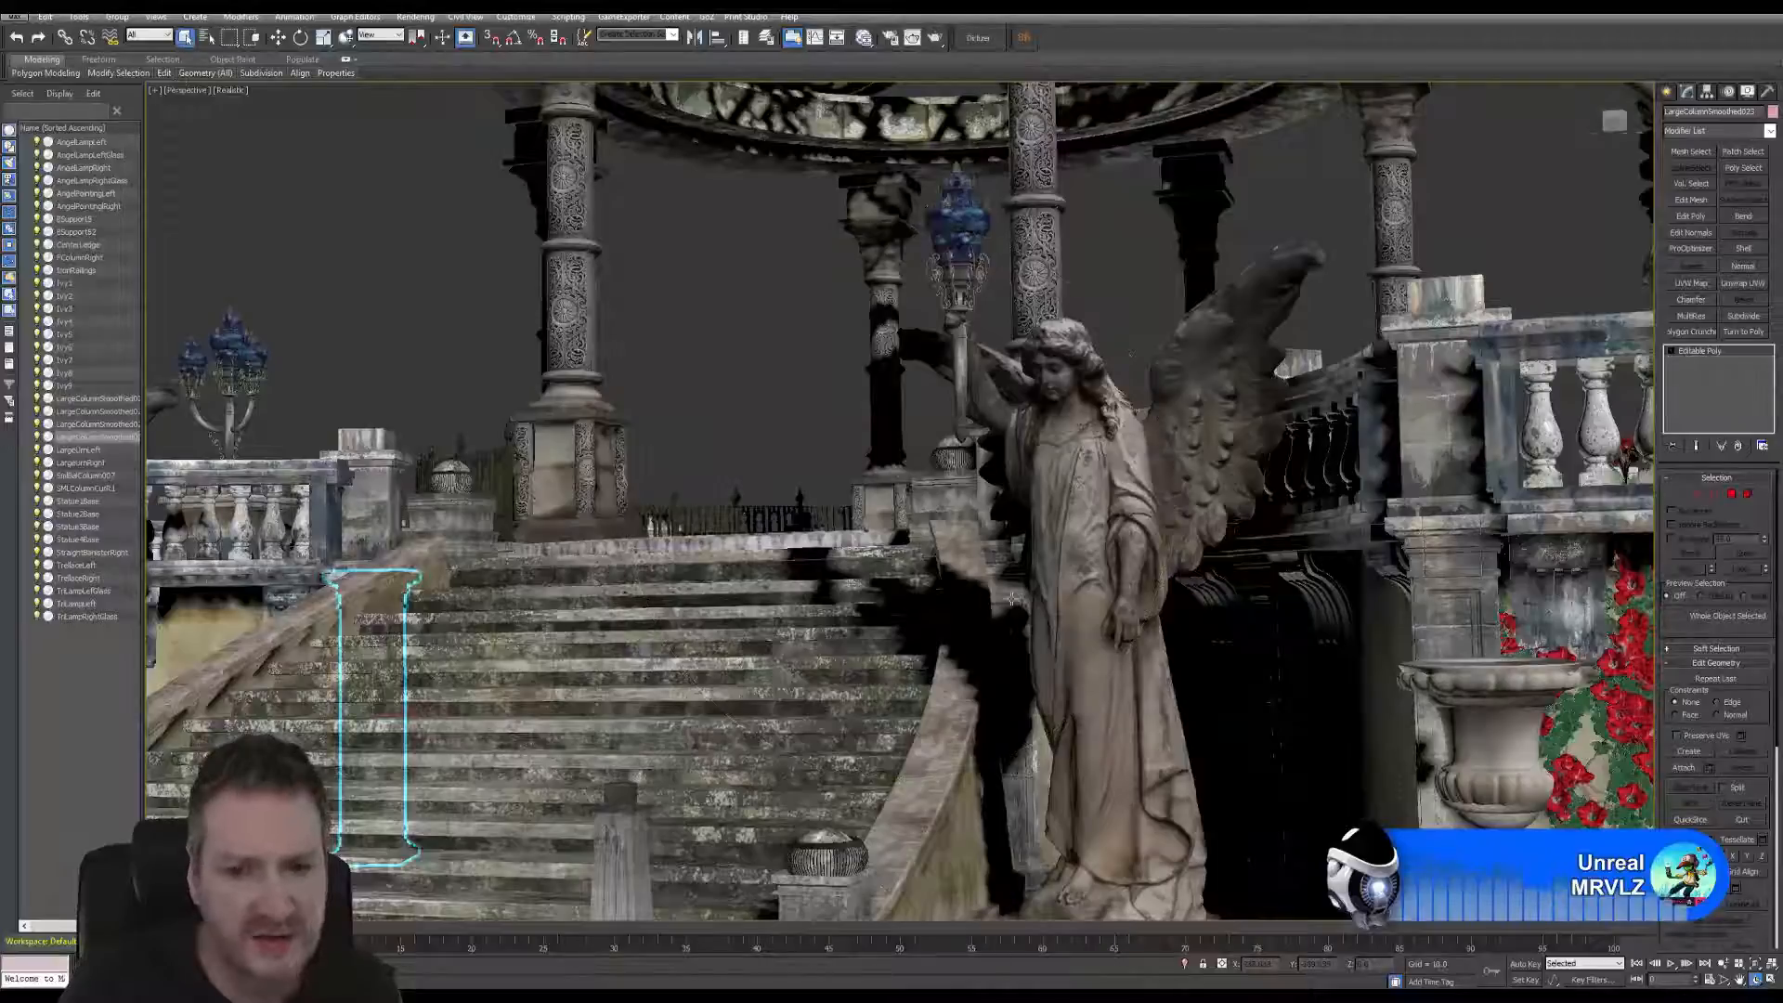
left_click(1017, 706)
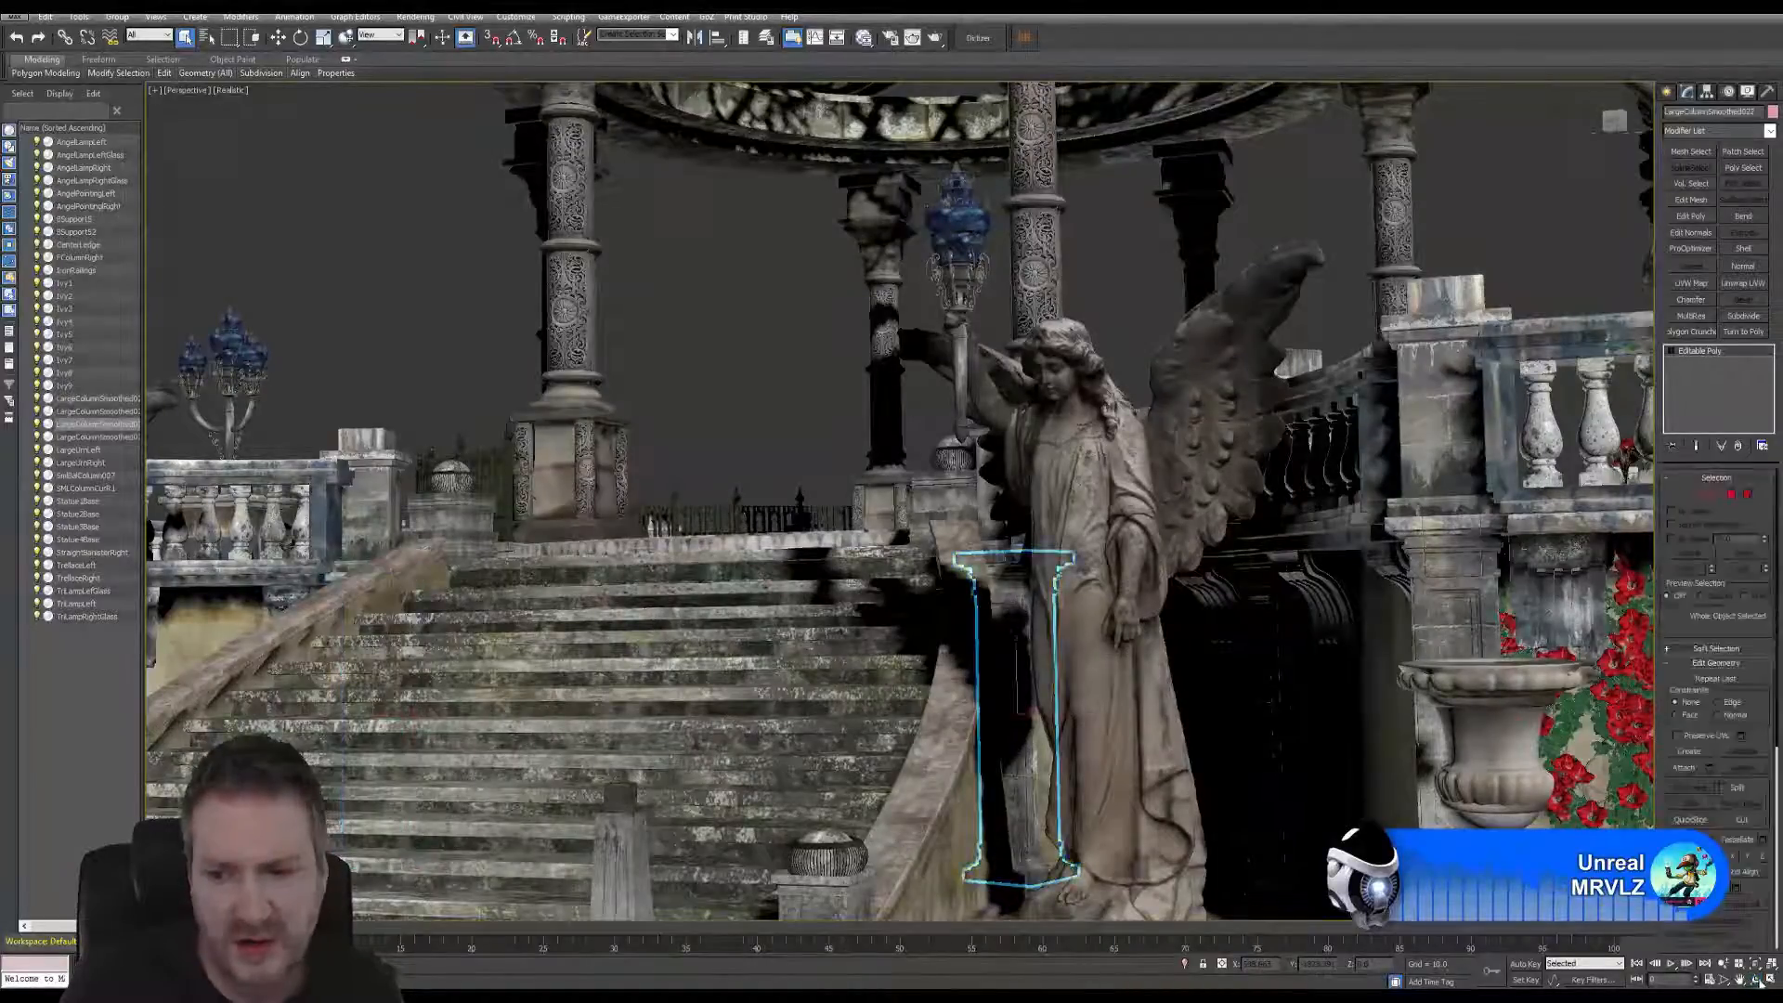
left_click(1757, 983)
left_click_drag(880, 541, 825, 502)
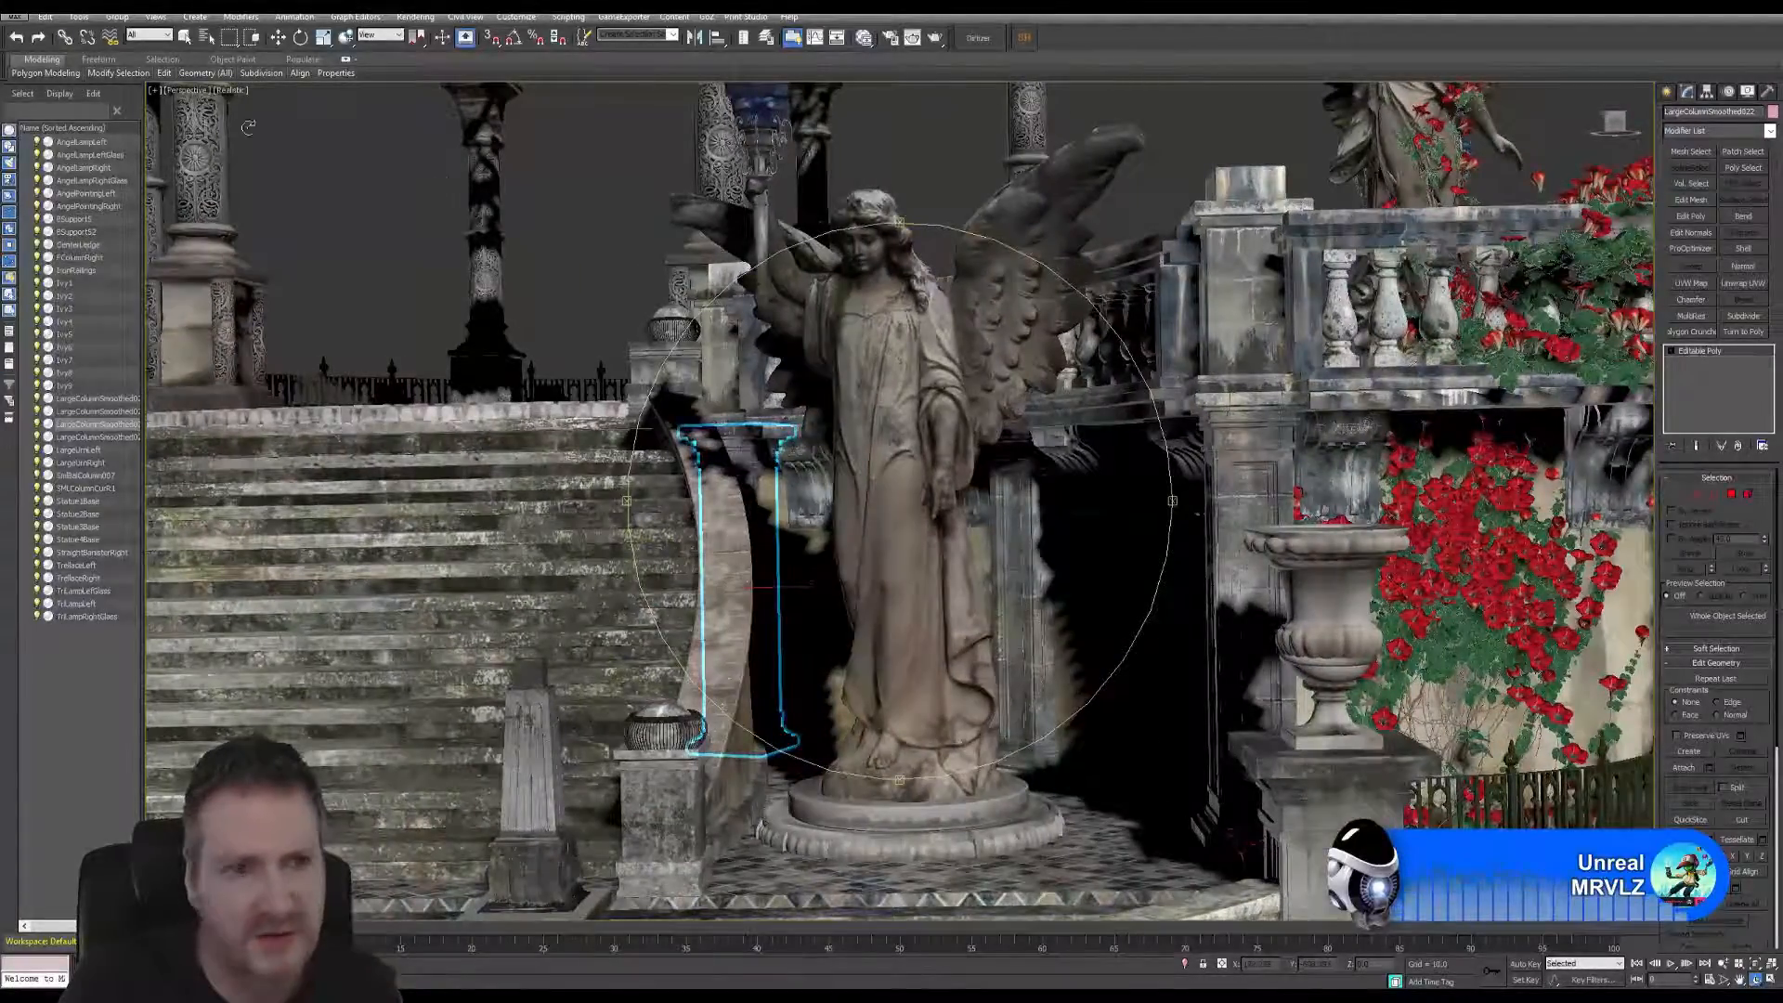
key("q")
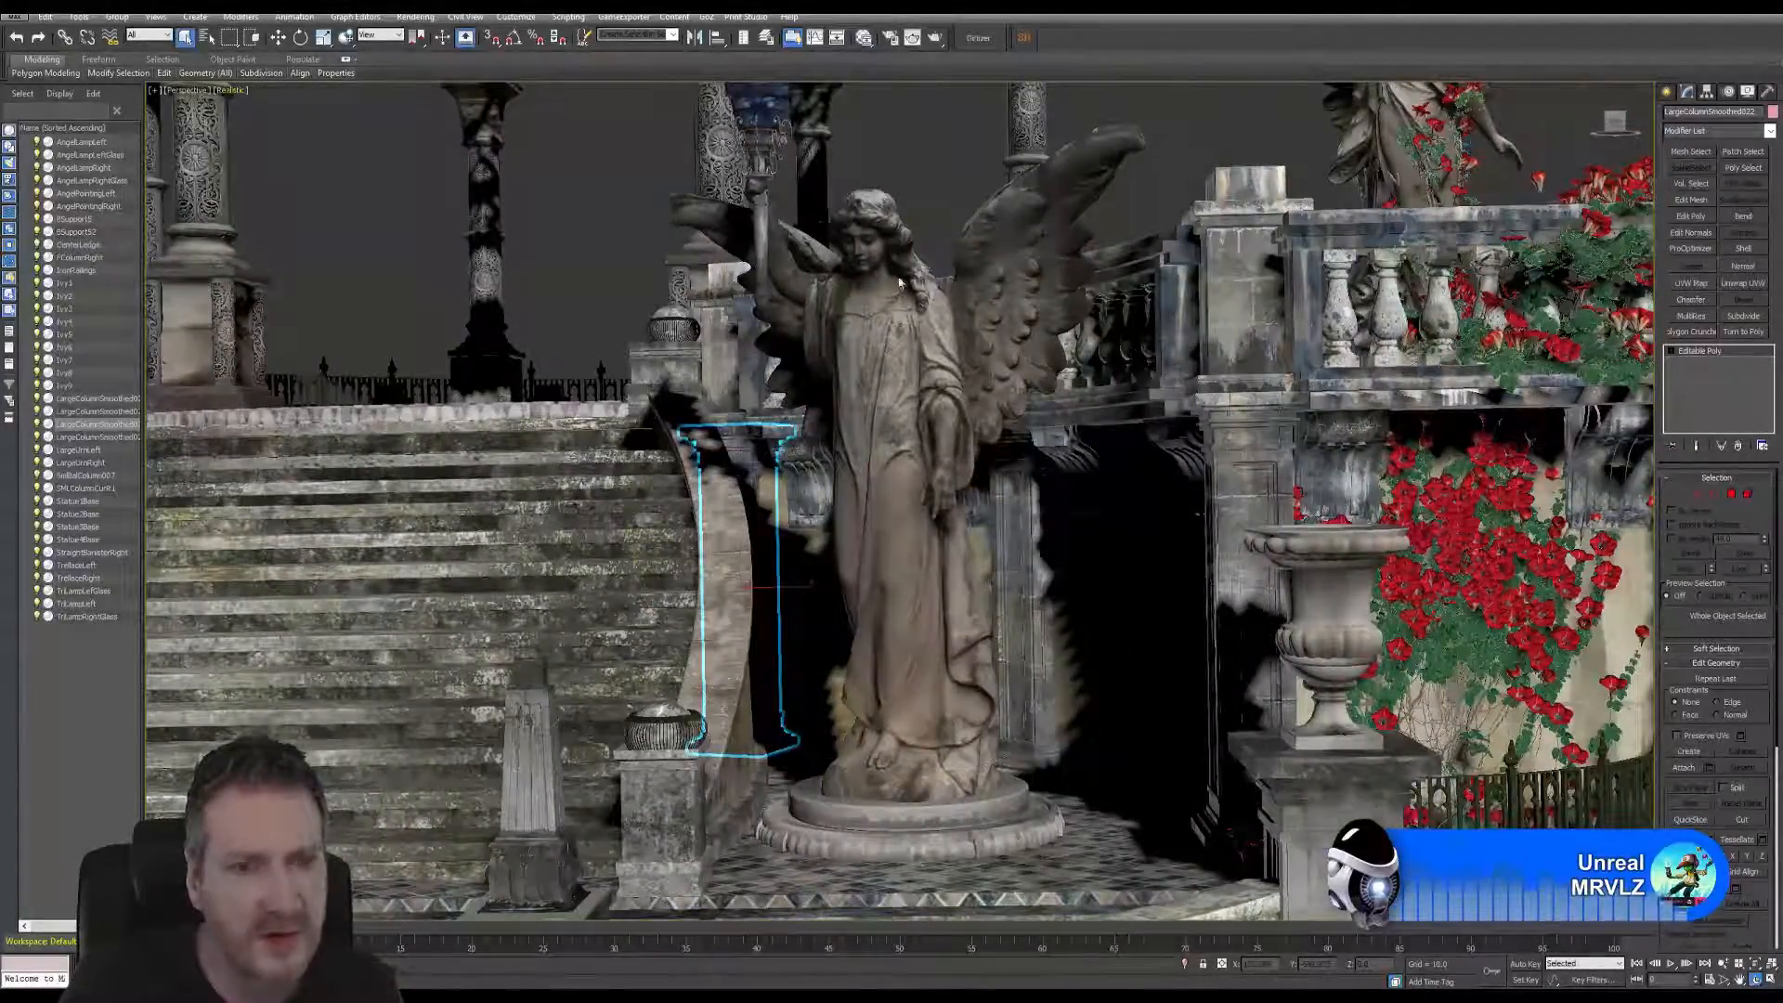
left_click(1683, 768)
left_click(1031, 548)
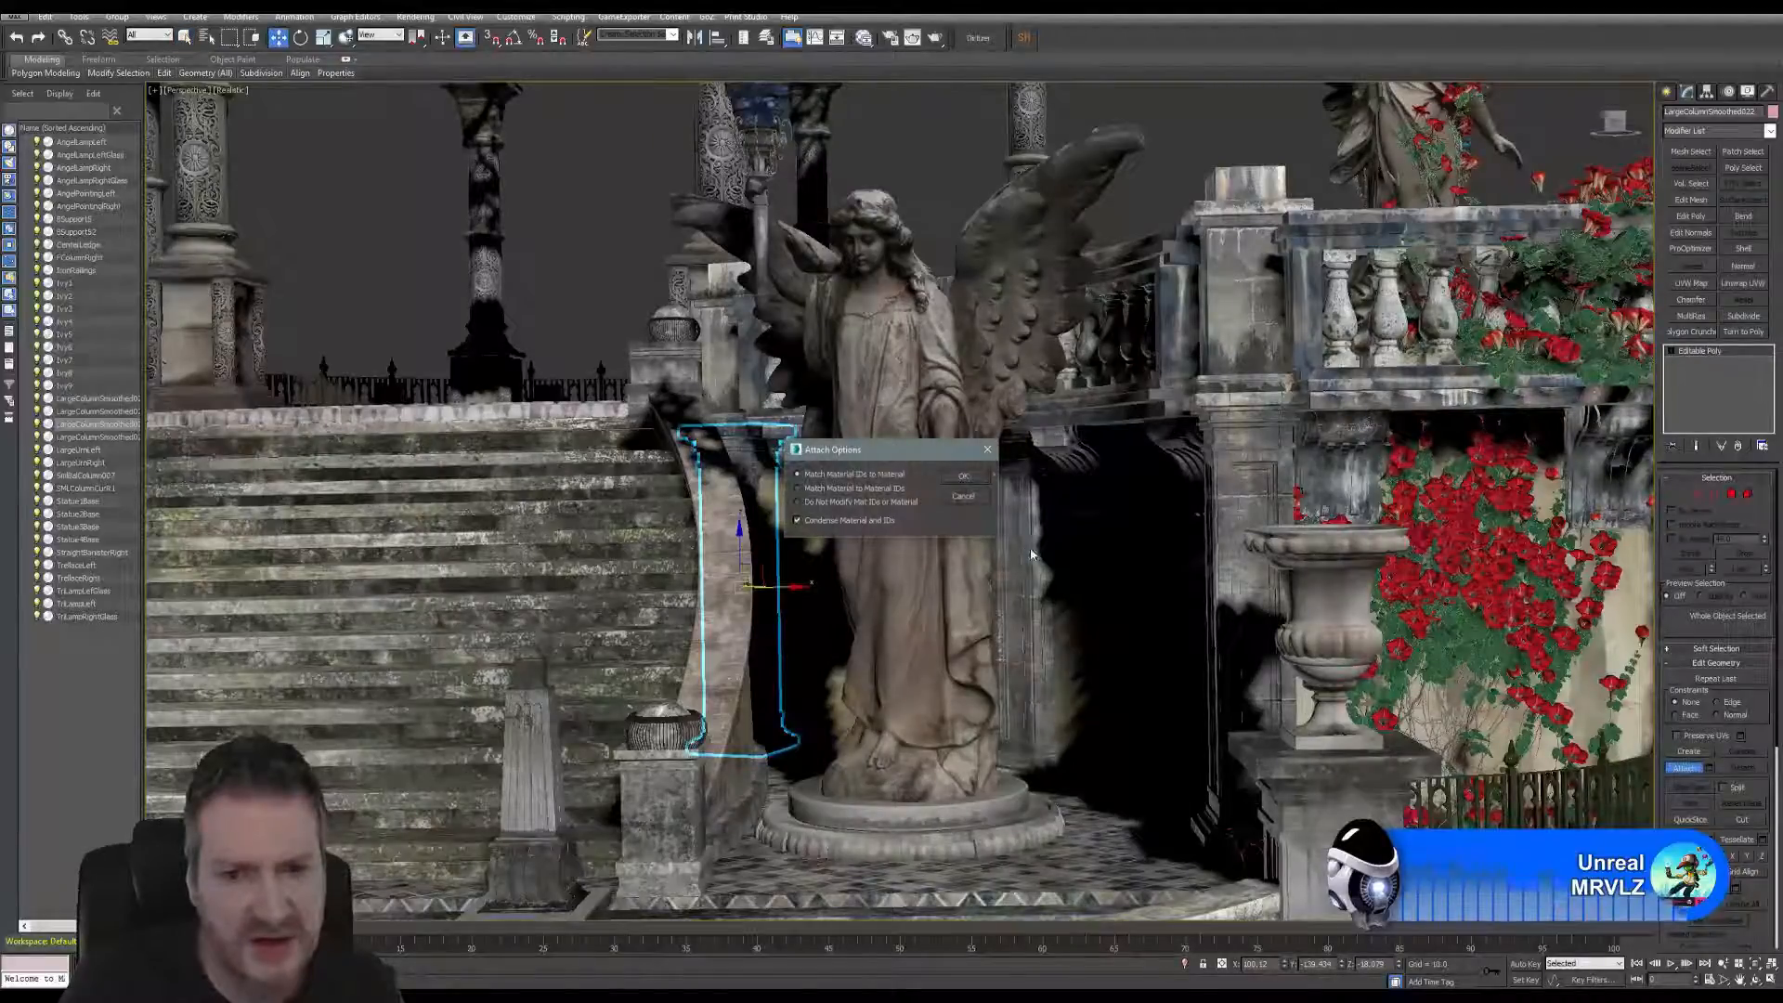
left_click(978, 476)
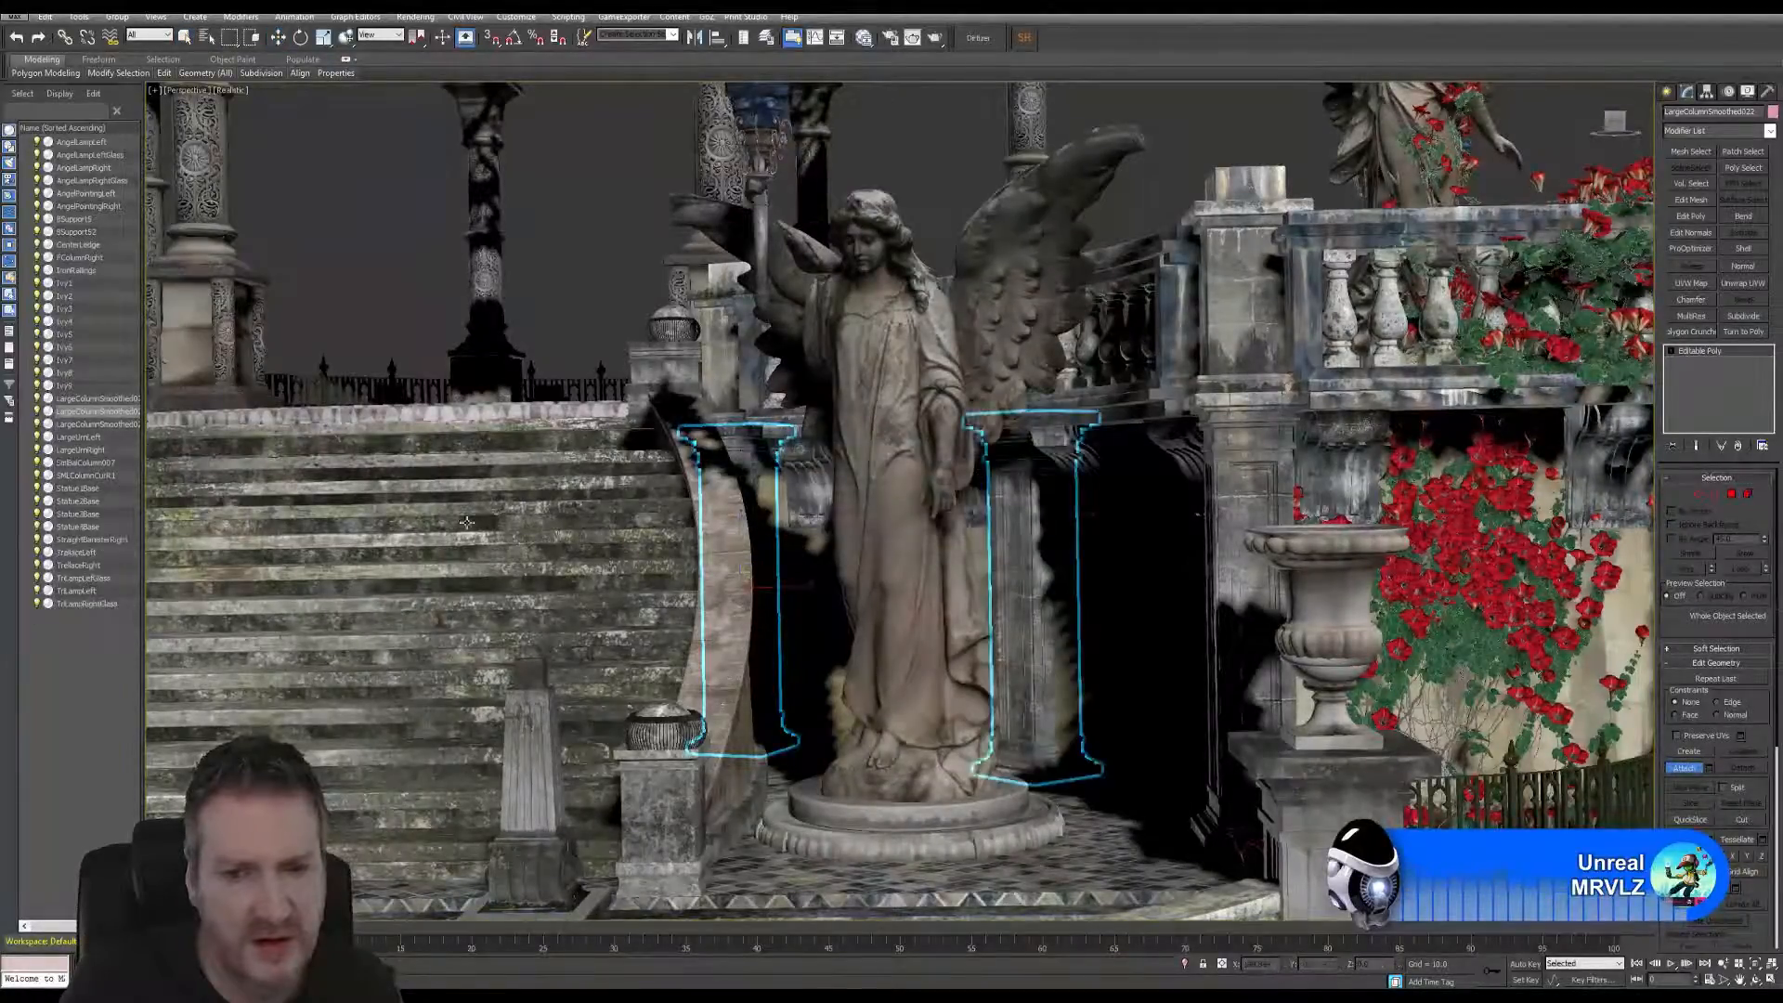
- Attach the pair of large columns behind the rose-covered lamp angel to the selected column mesh across the stairs
middle_click_drag(978, 476, 1108, 516)
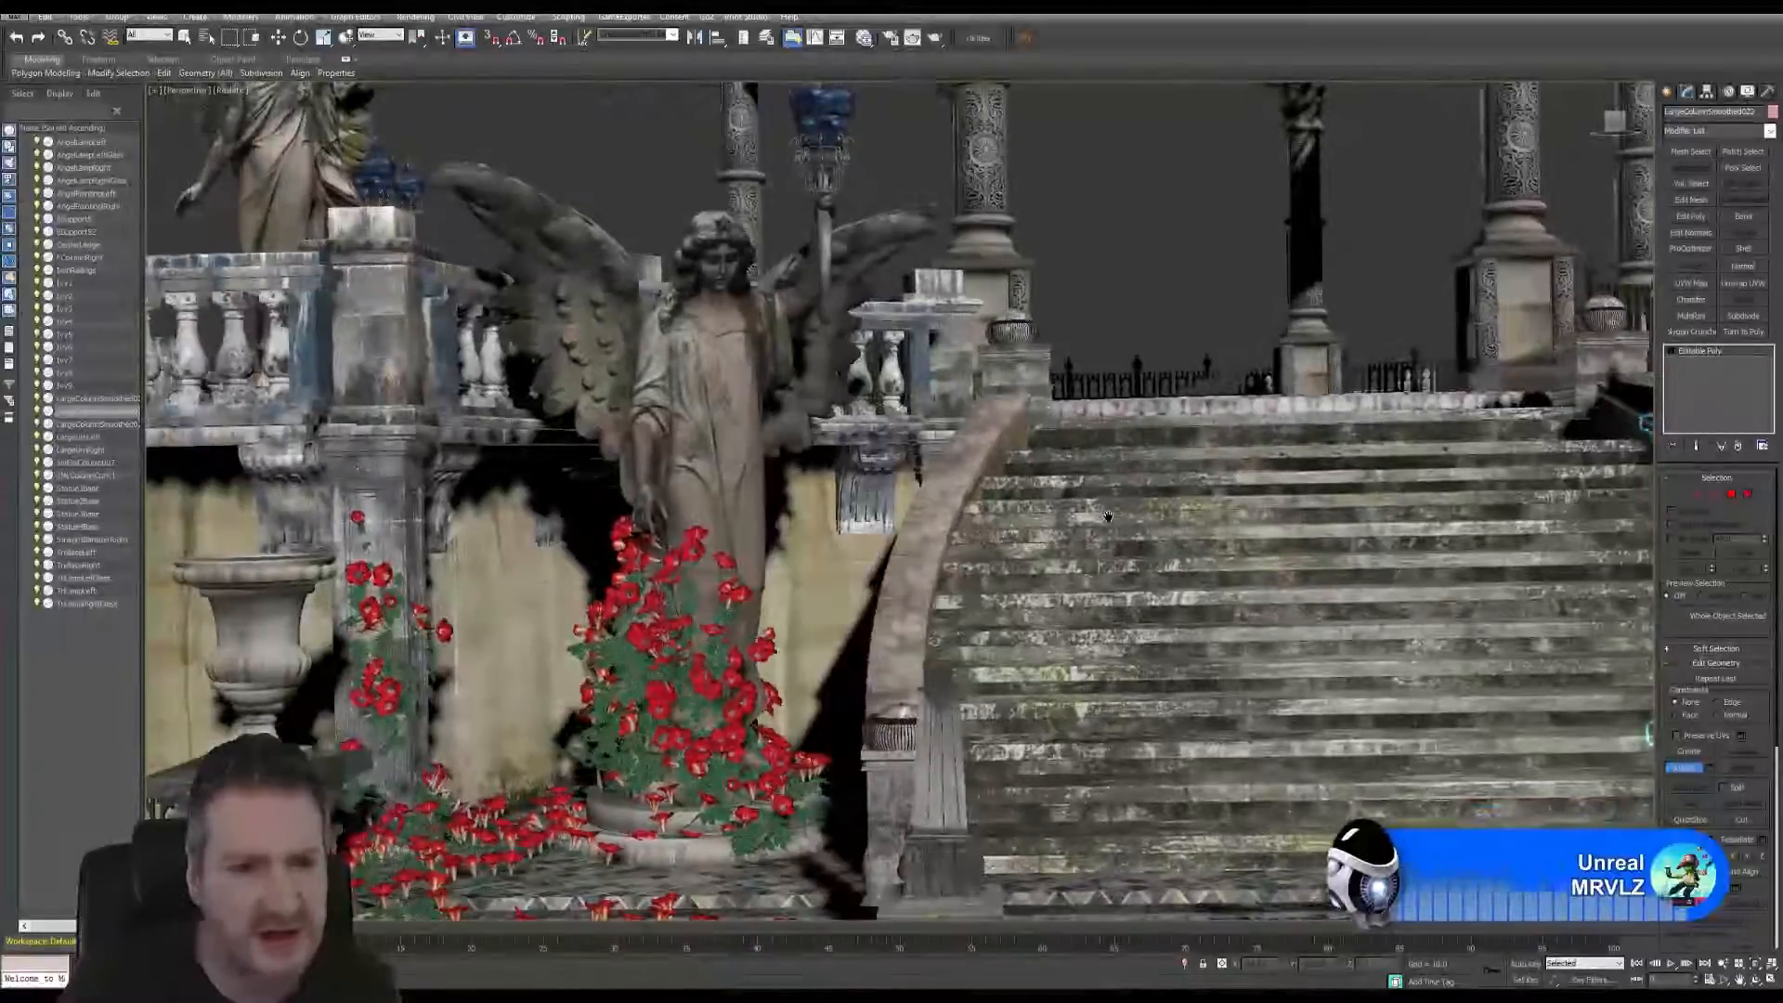
left_click(1756, 979)
left_click_drag(915, 558, 691, 735)
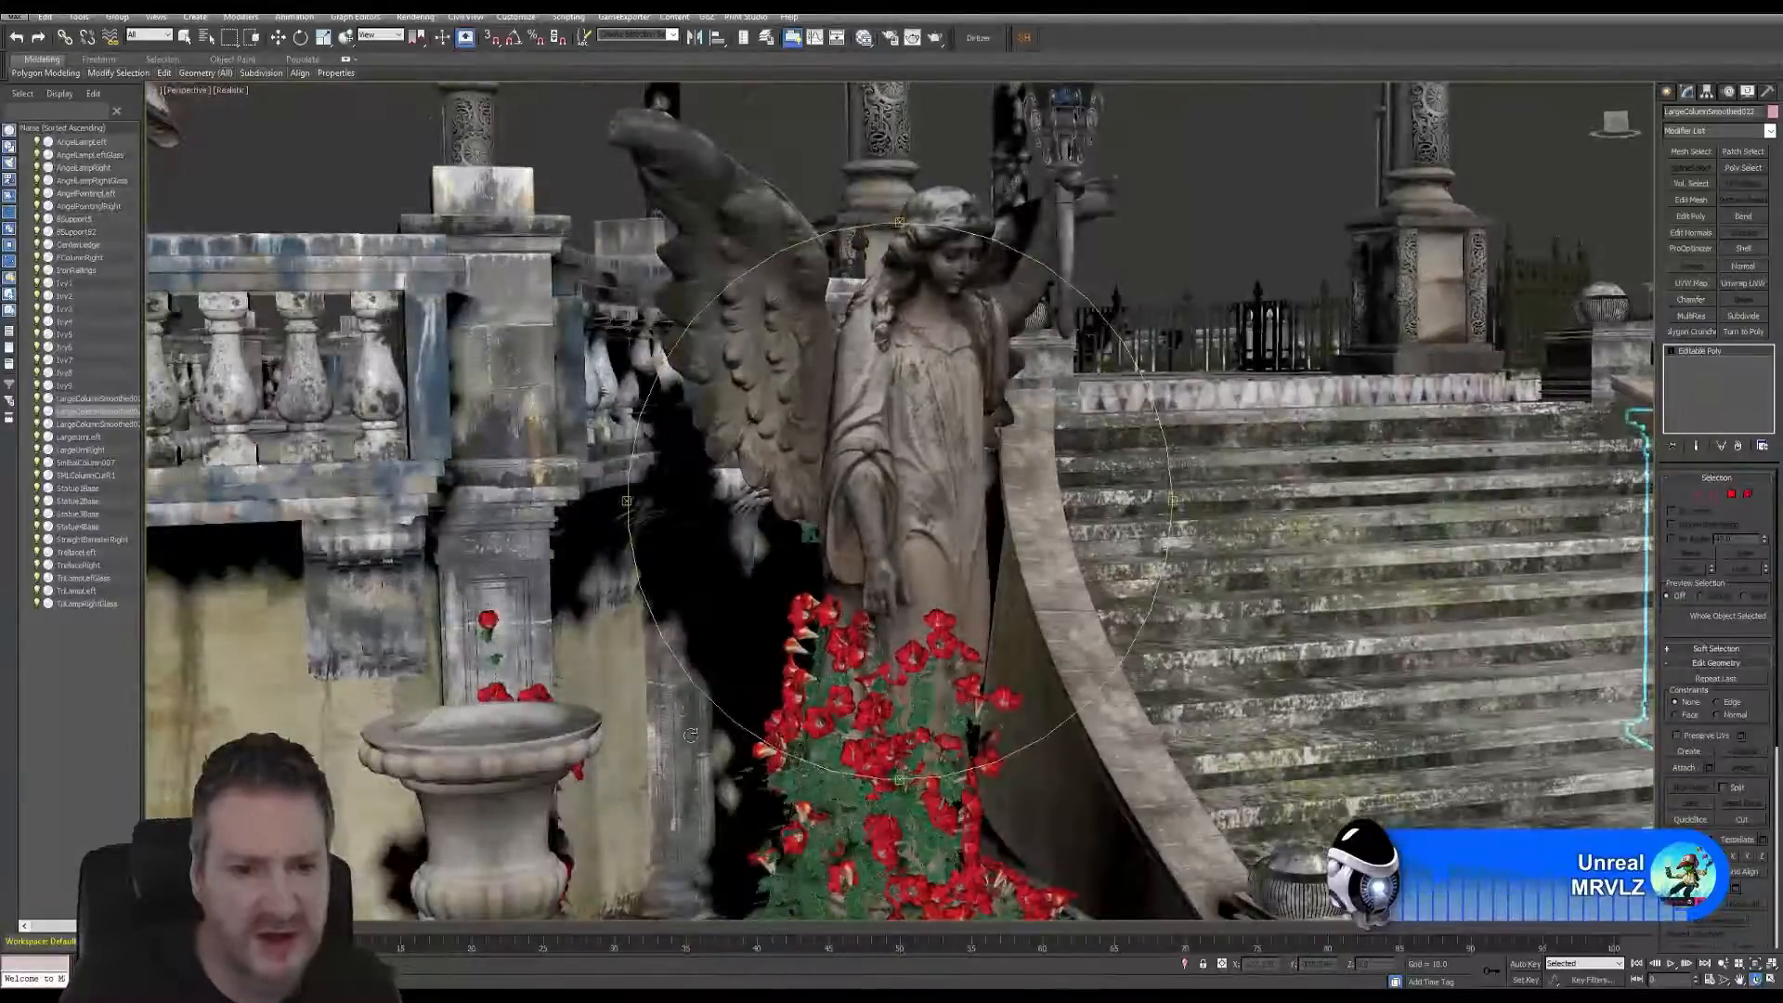
left_click(1685, 767)
left_click(688, 683)
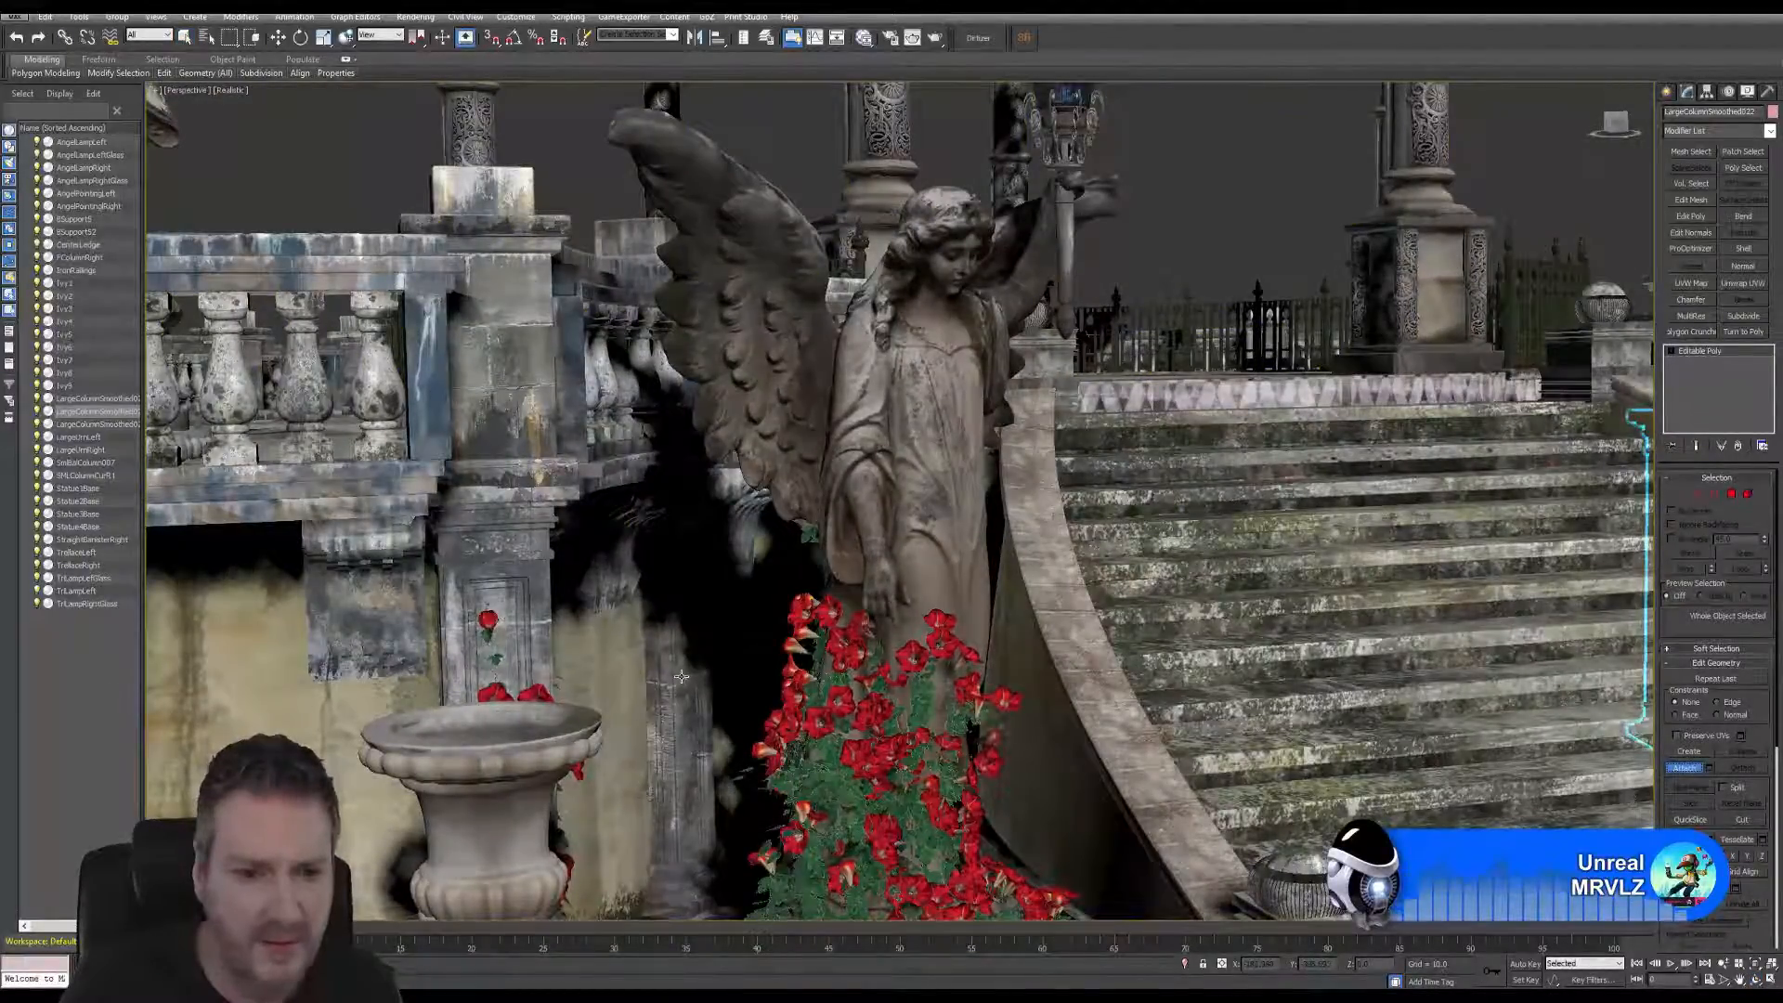
left_click(962, 477)
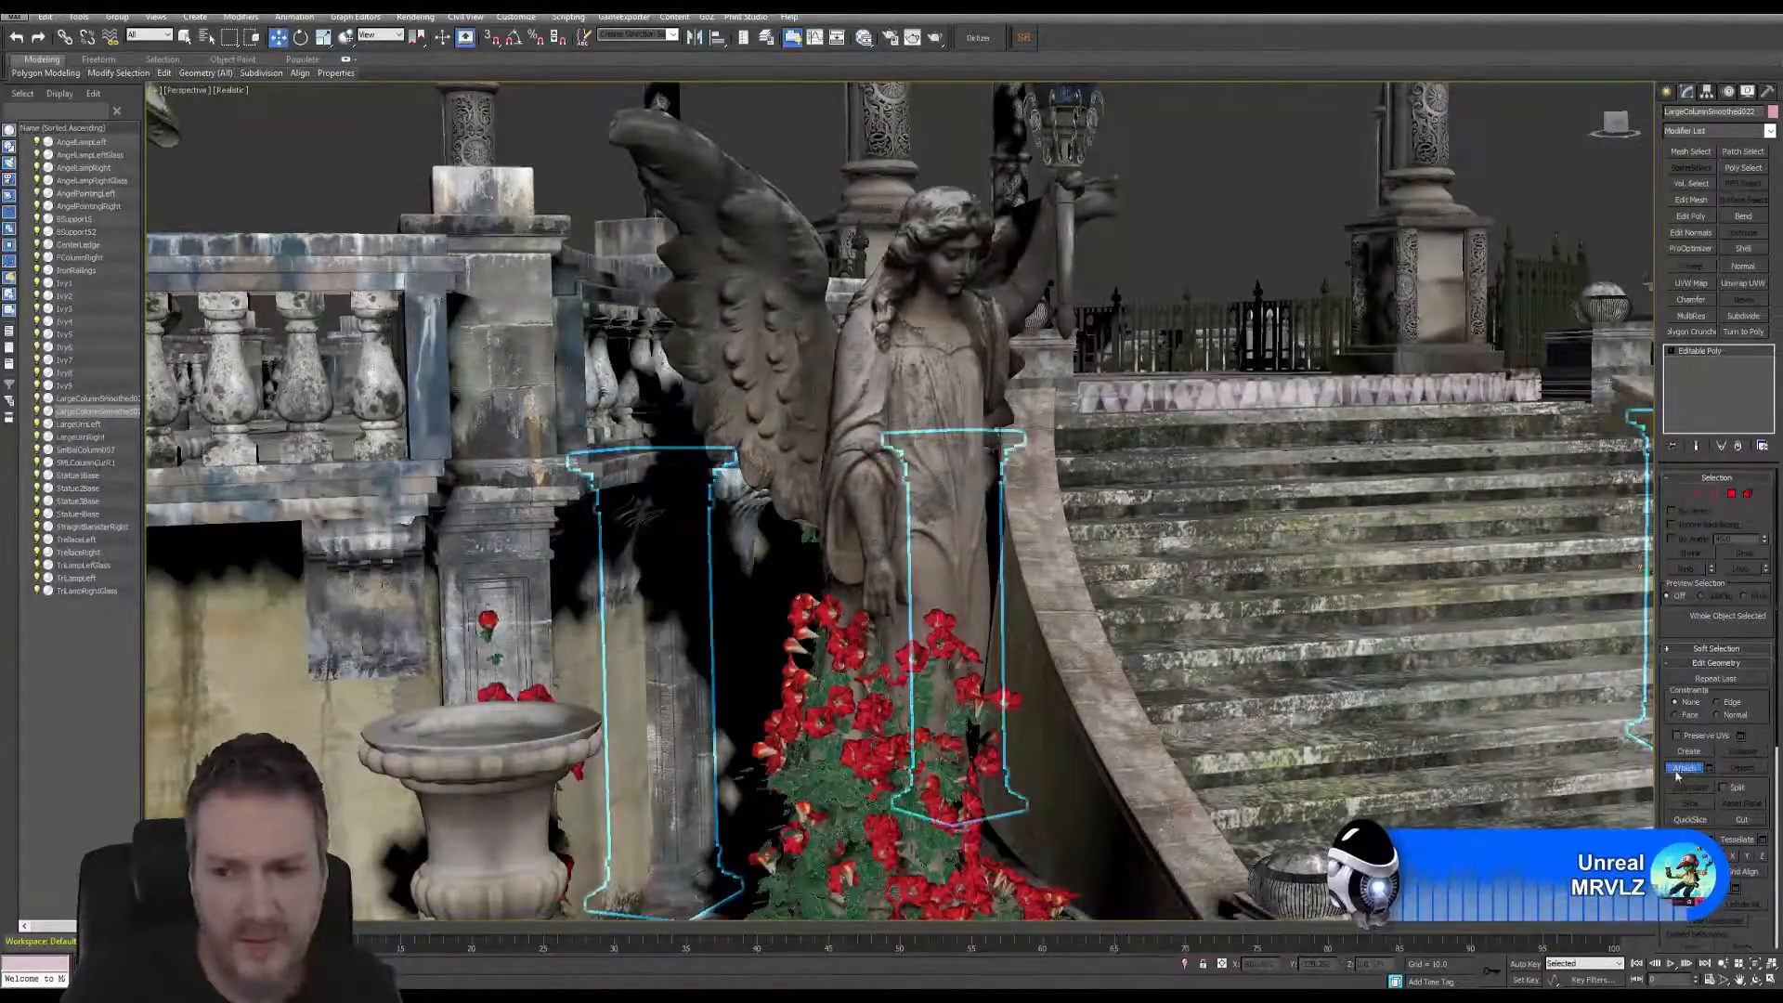
right_click(728, 319)
- Select the large column mesh that runs around the gazebo base and attach the four stair-side columns to it
middle_click_drag(831, 325, 782, 405)
scroll(679, 373, "down", 3)
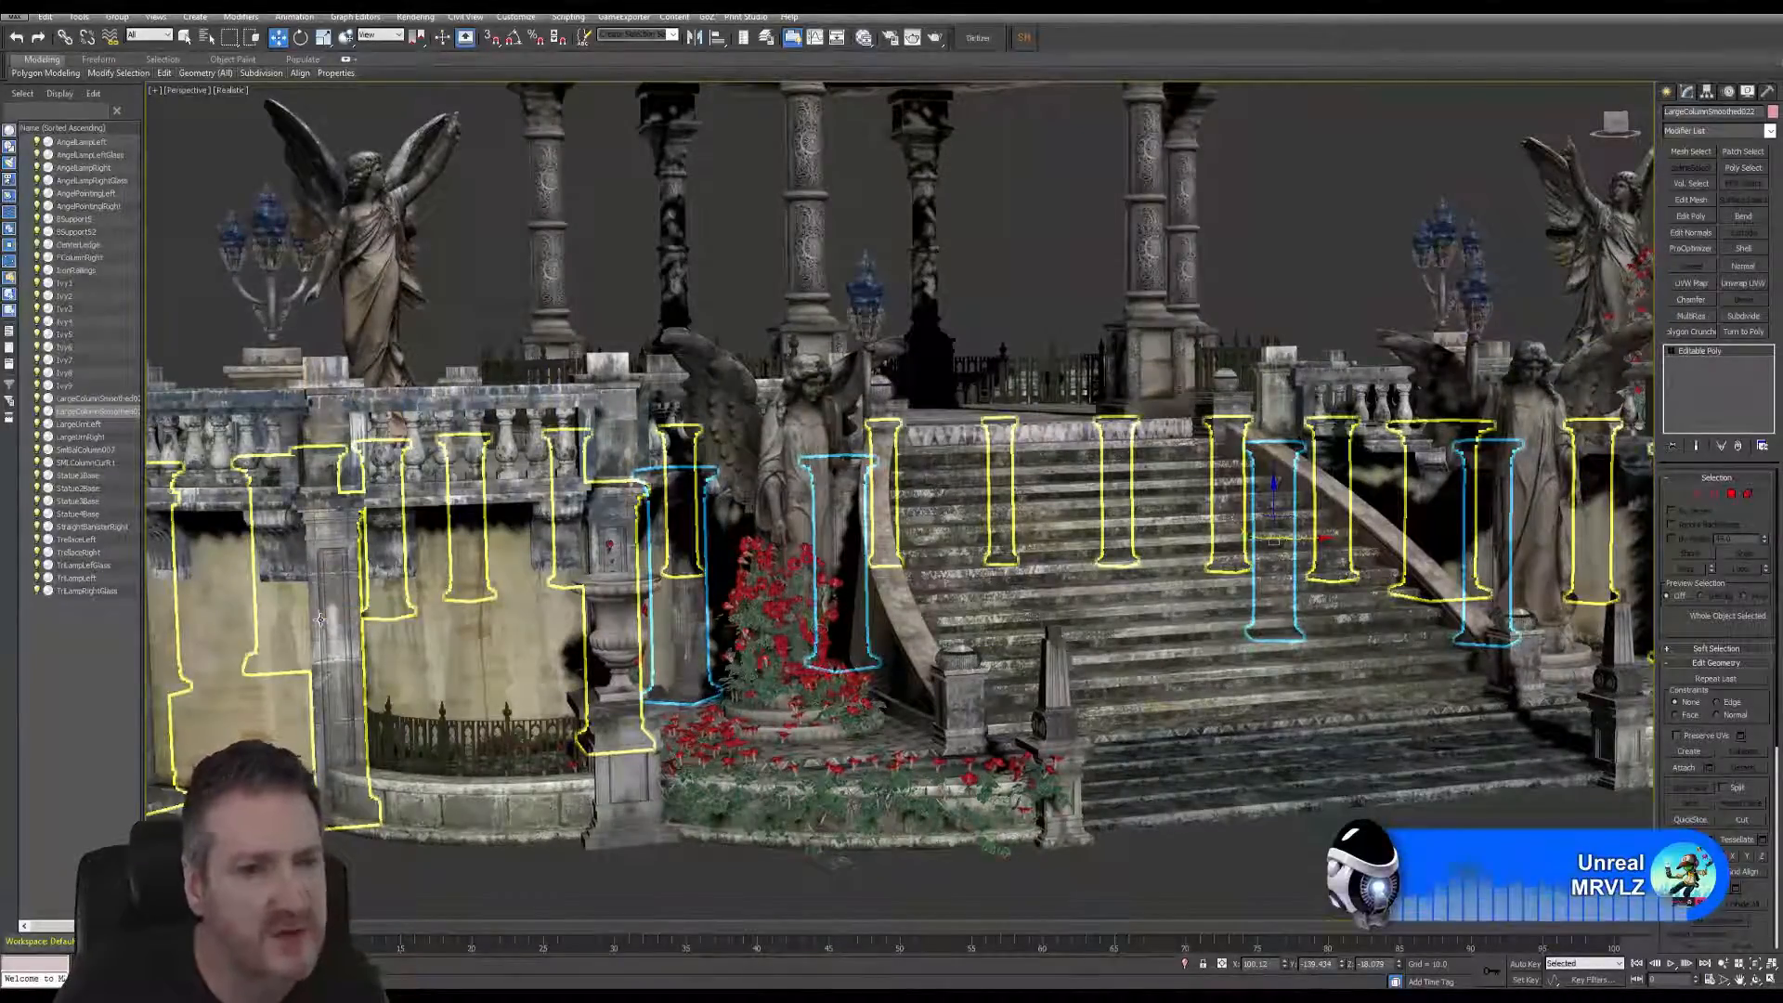
left_click(1686, 769)
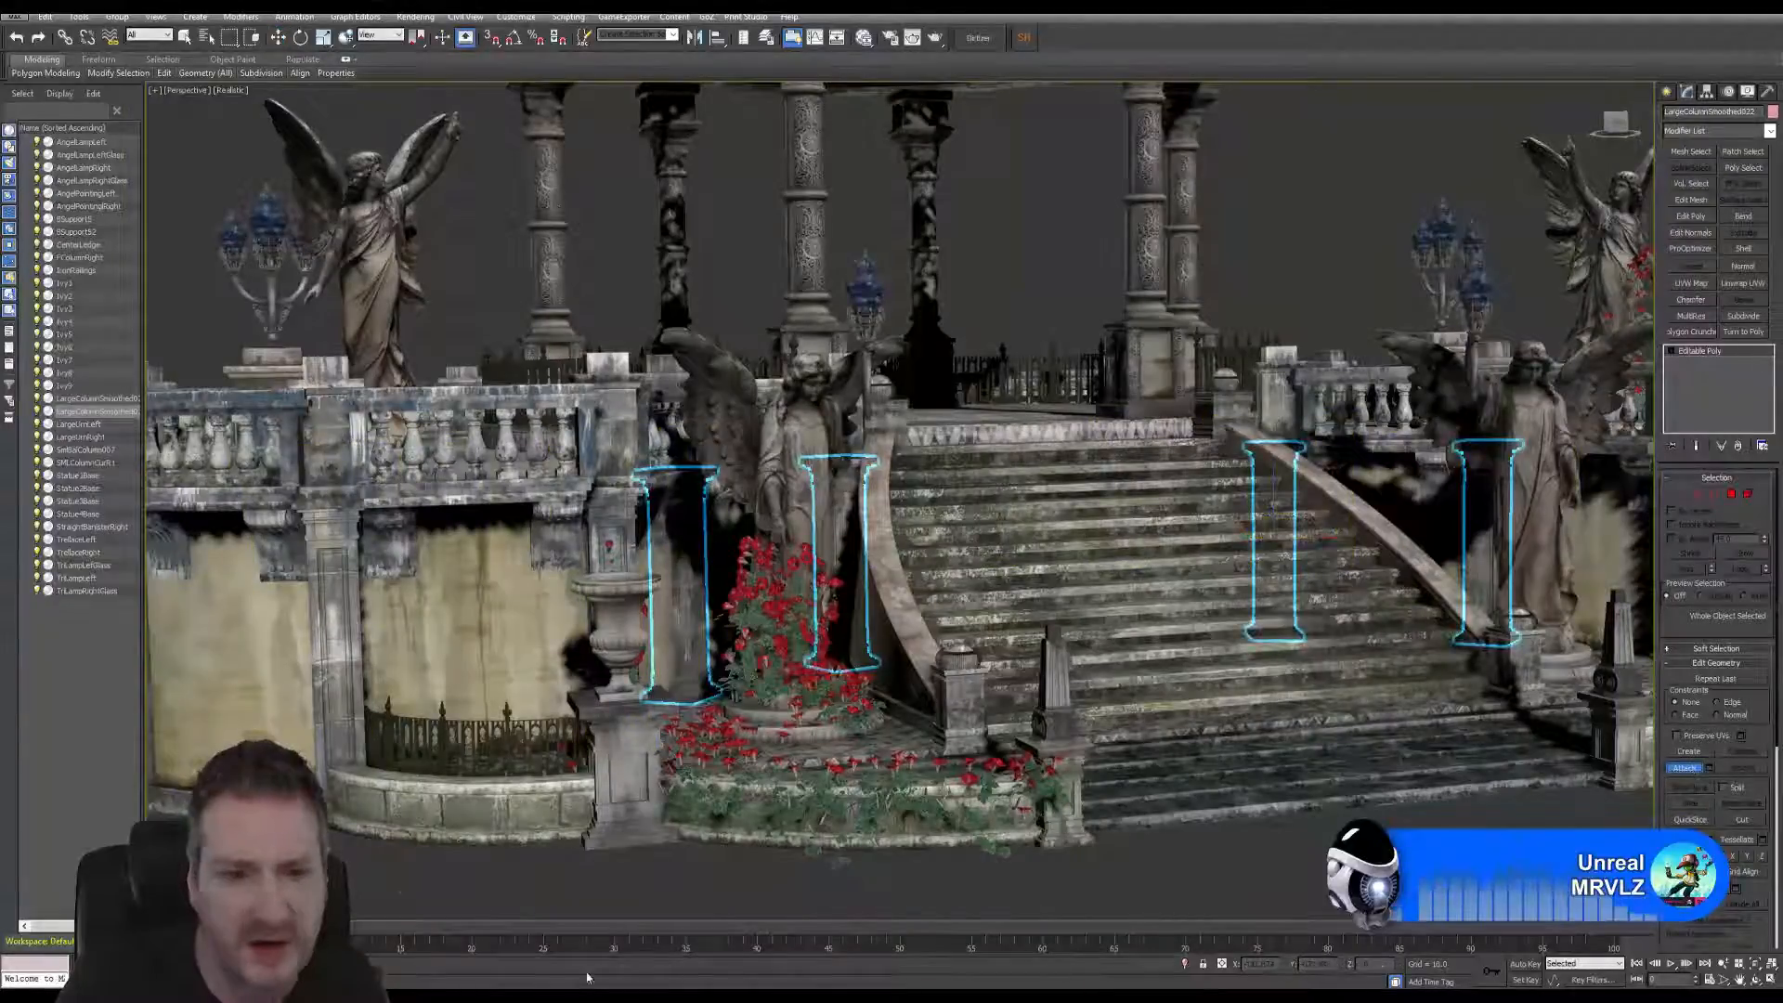
key("w")
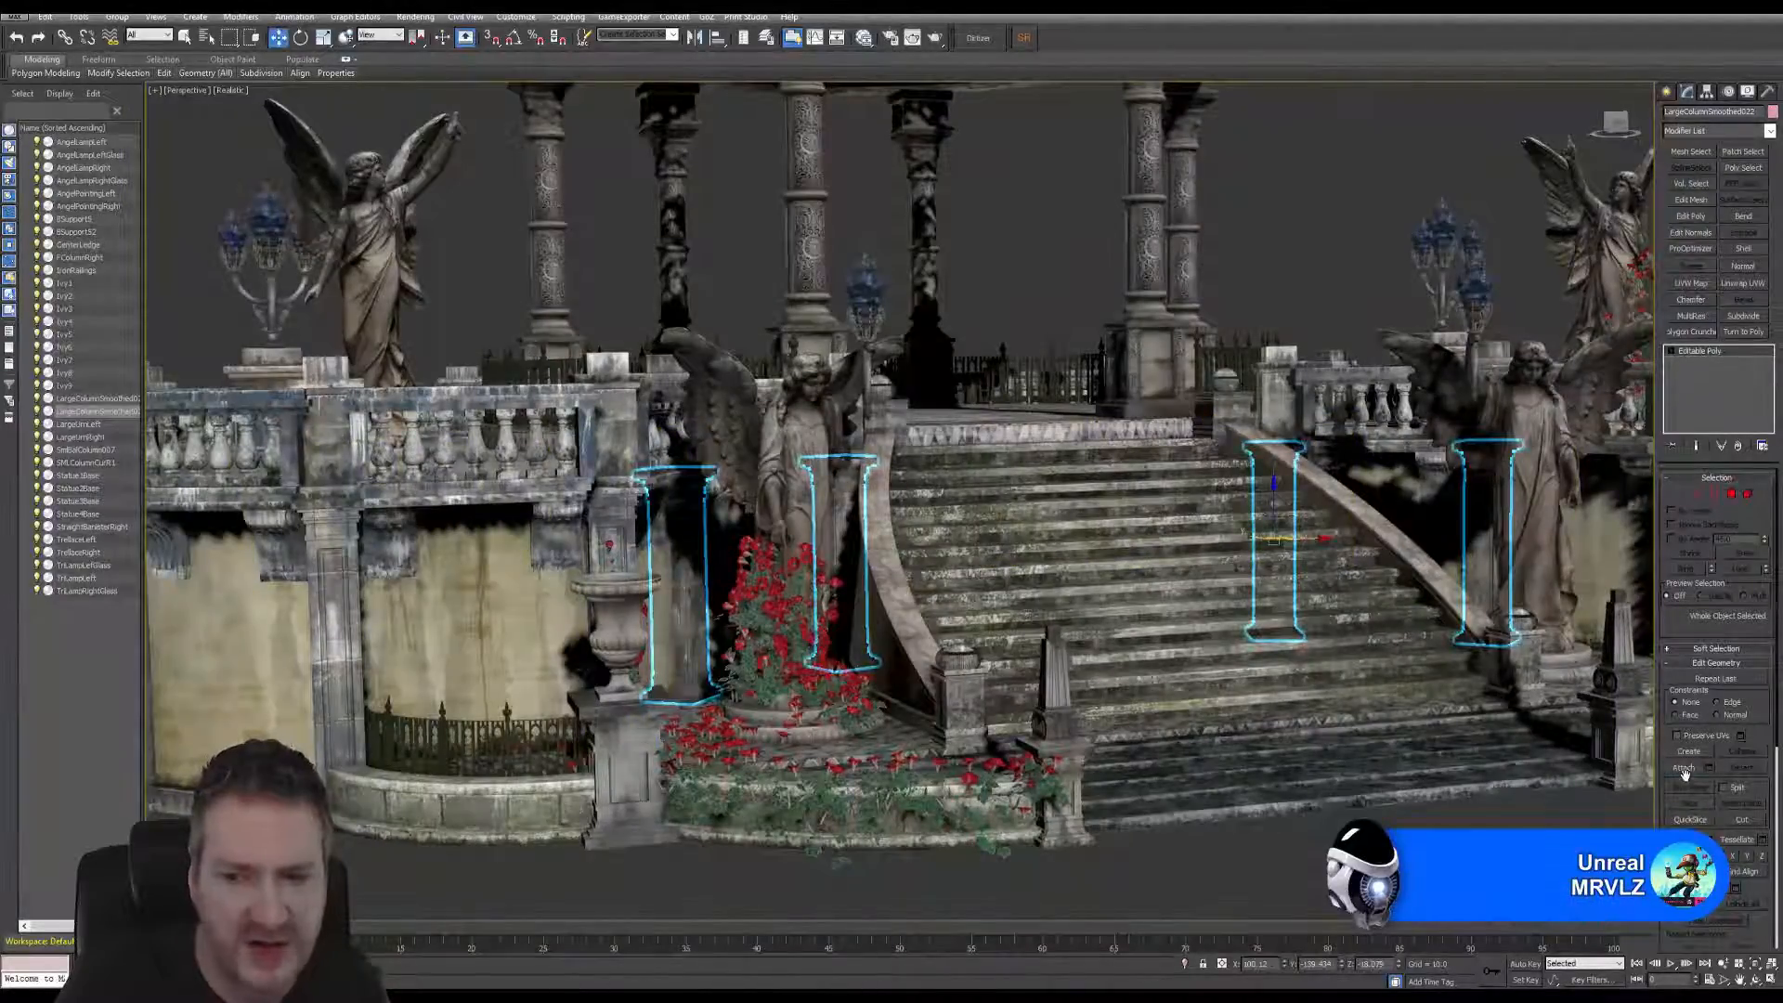
left_click(366, 882)
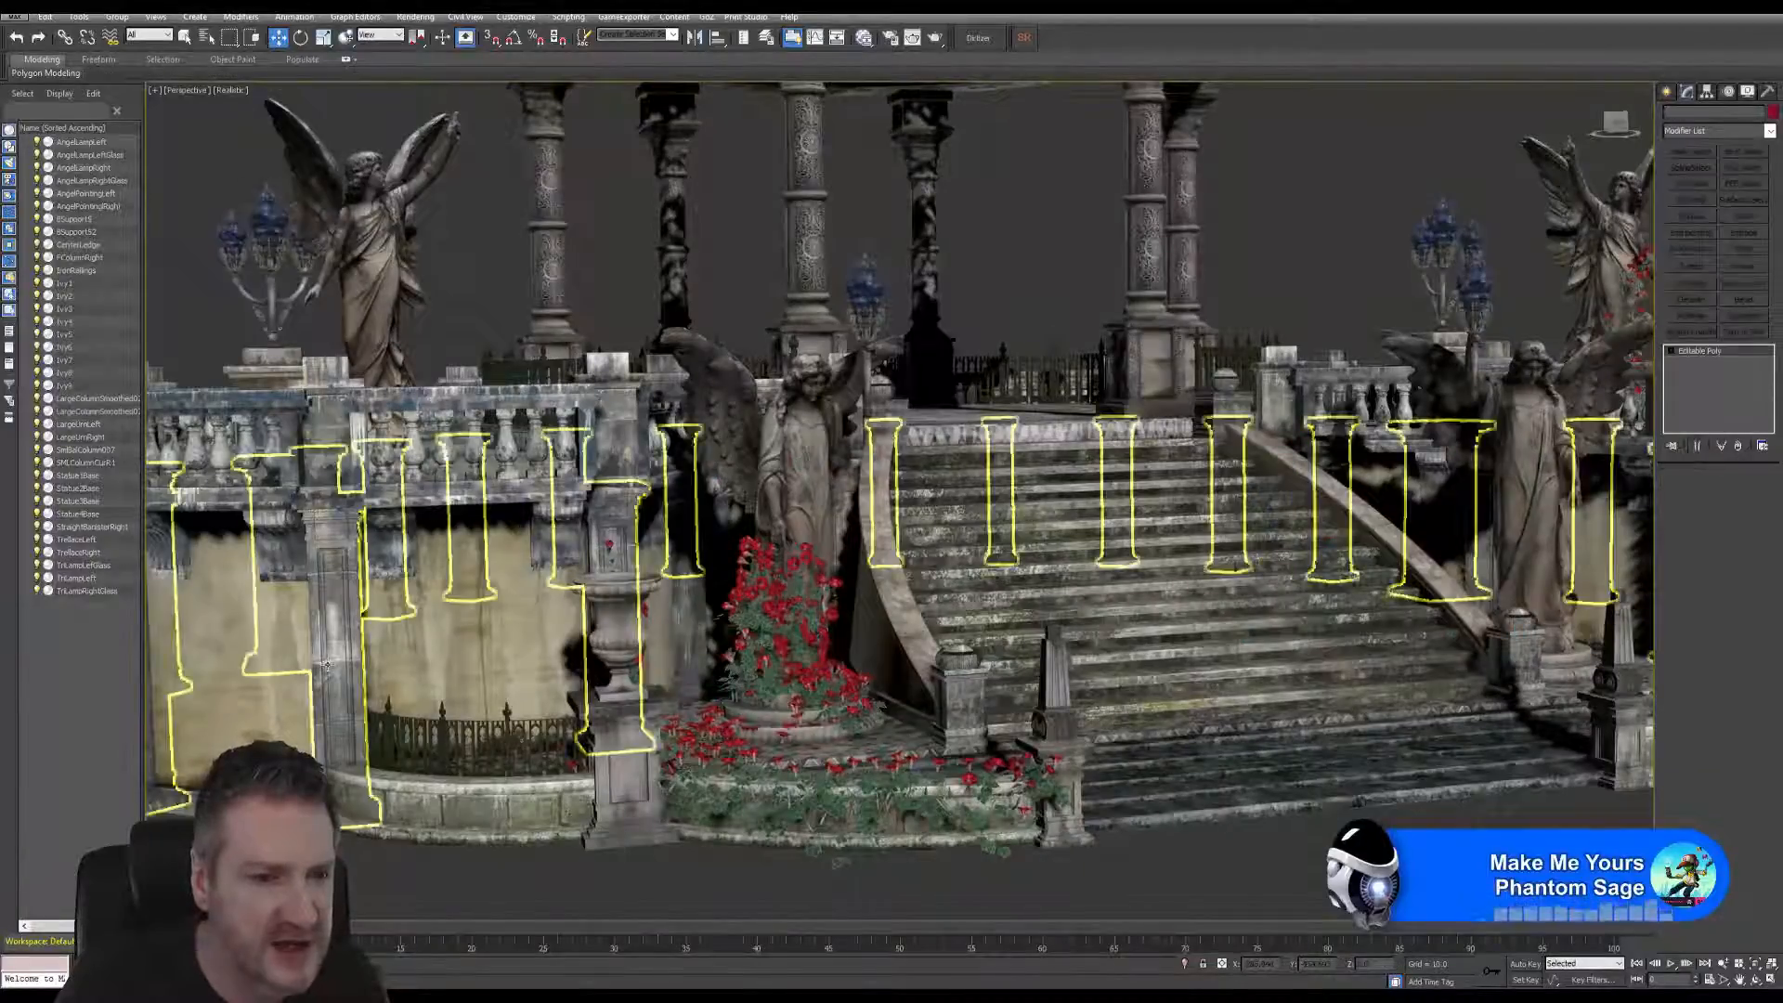
left_click(327, 665)
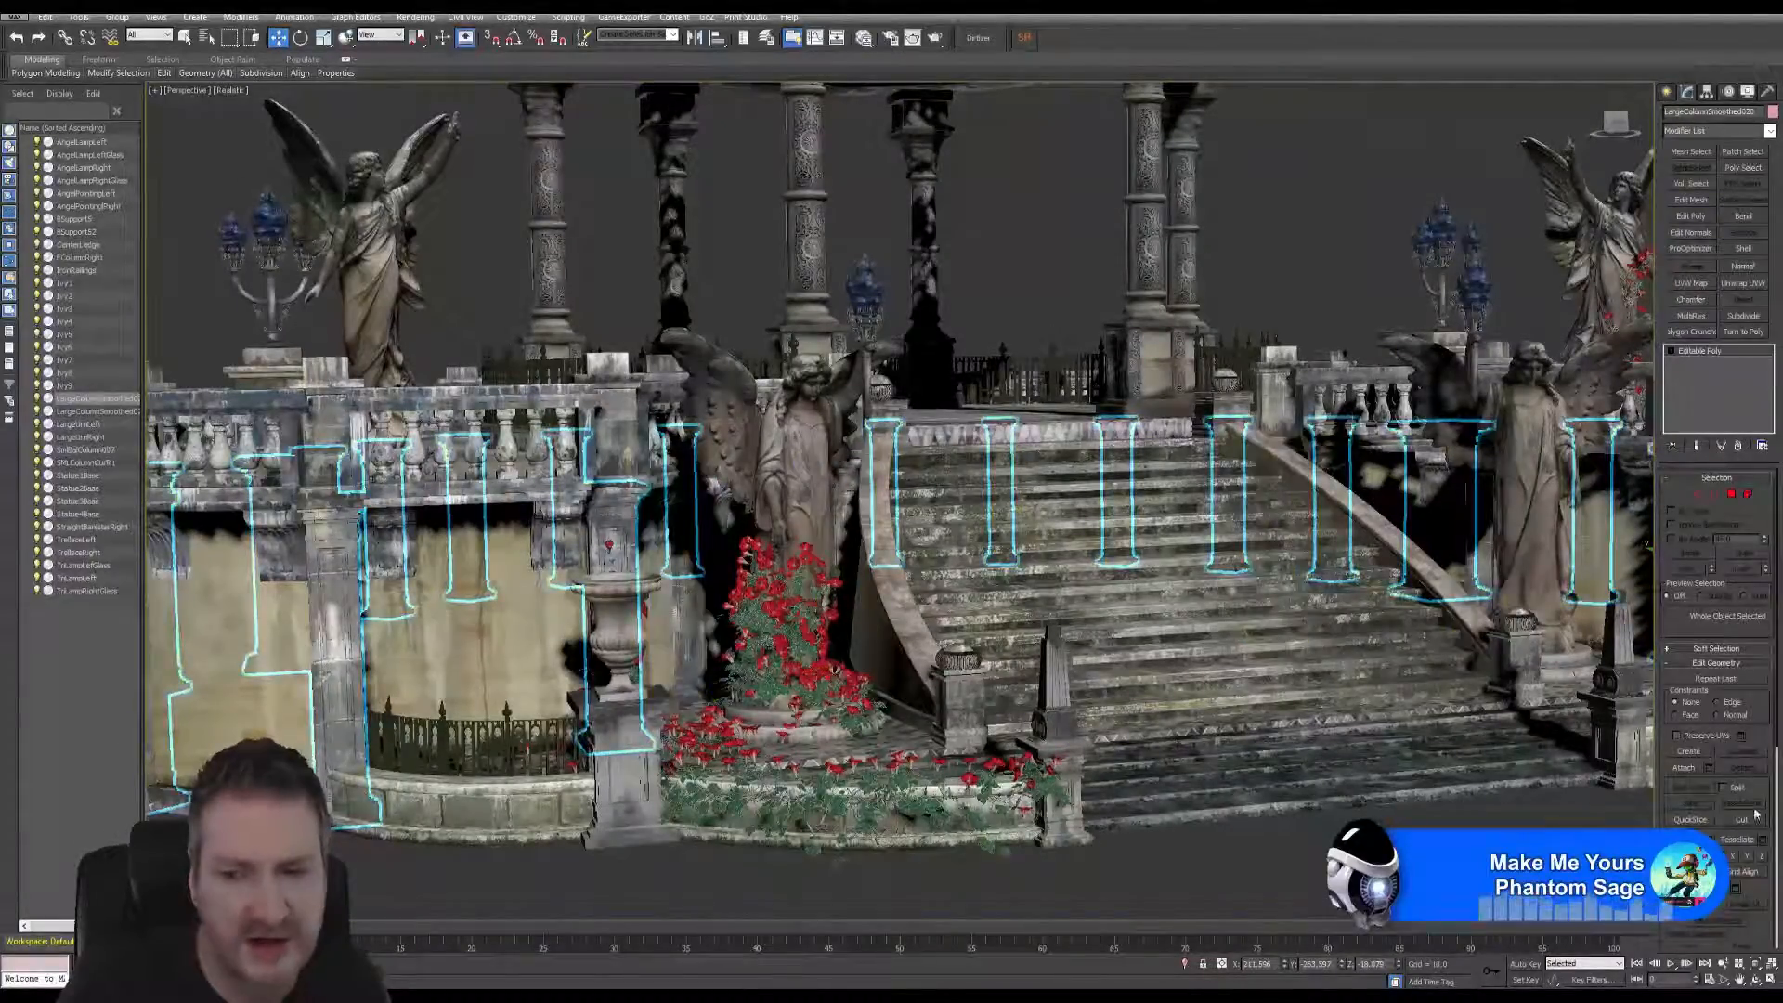
left_click(1683, 769)
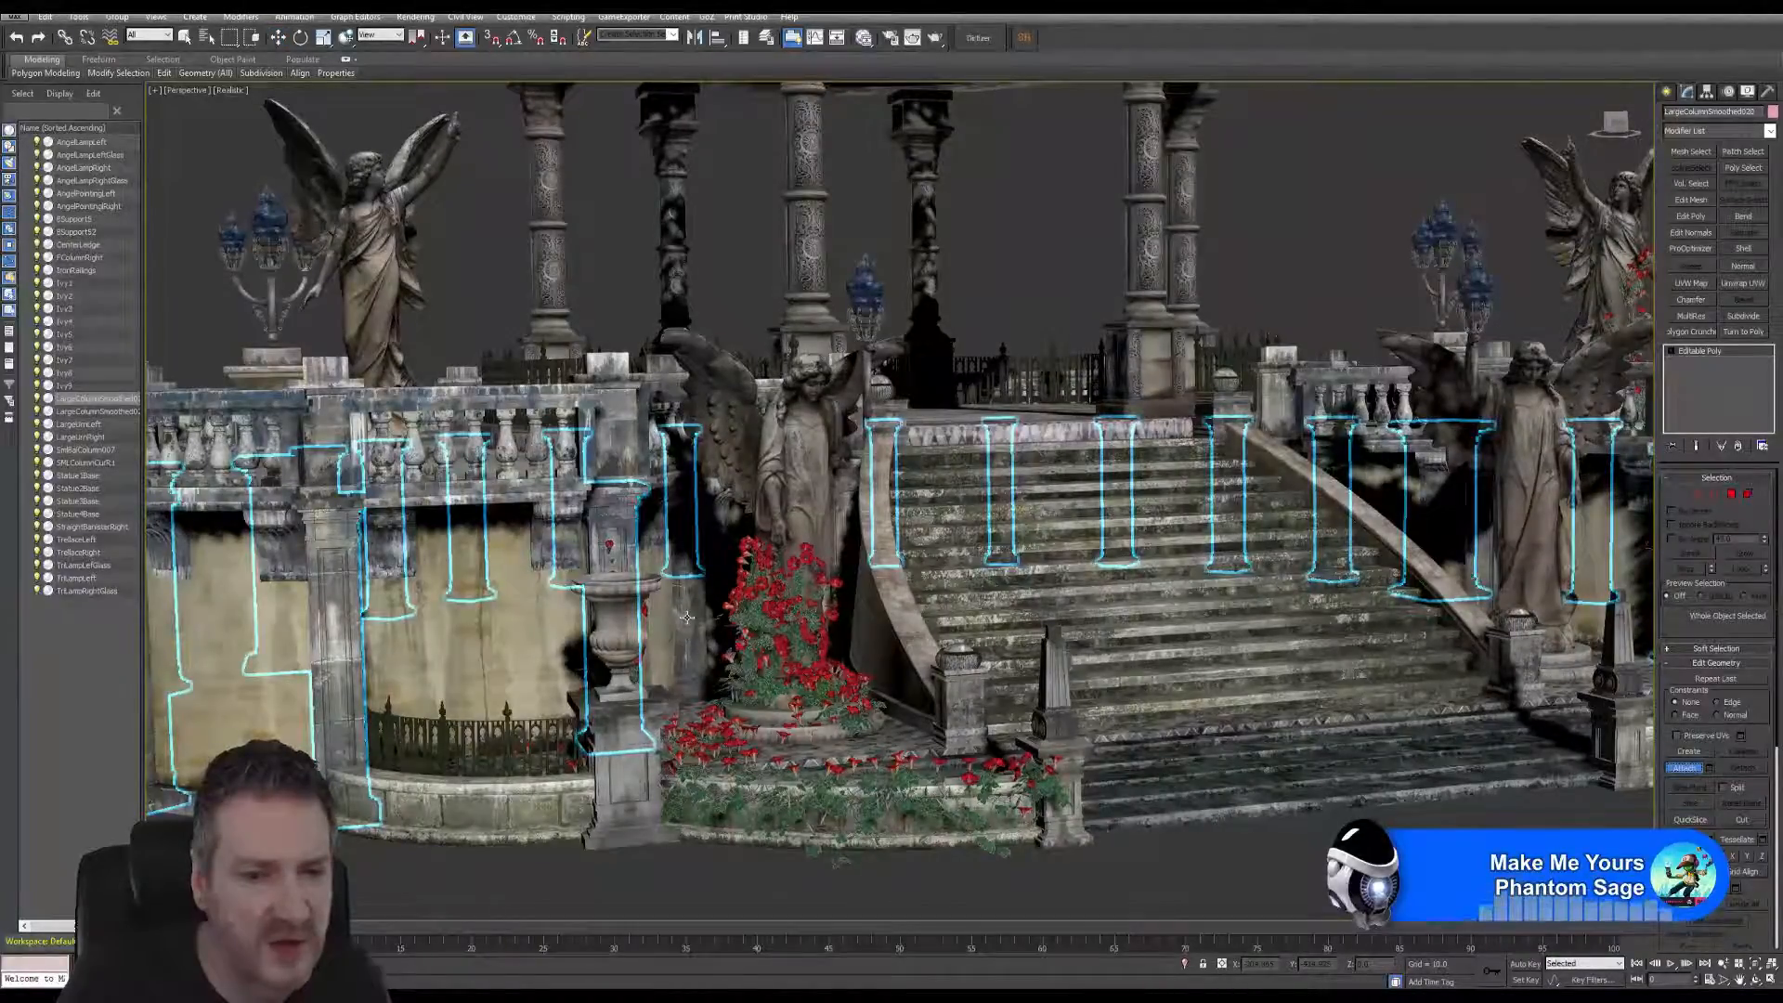
left_click(687, 616)
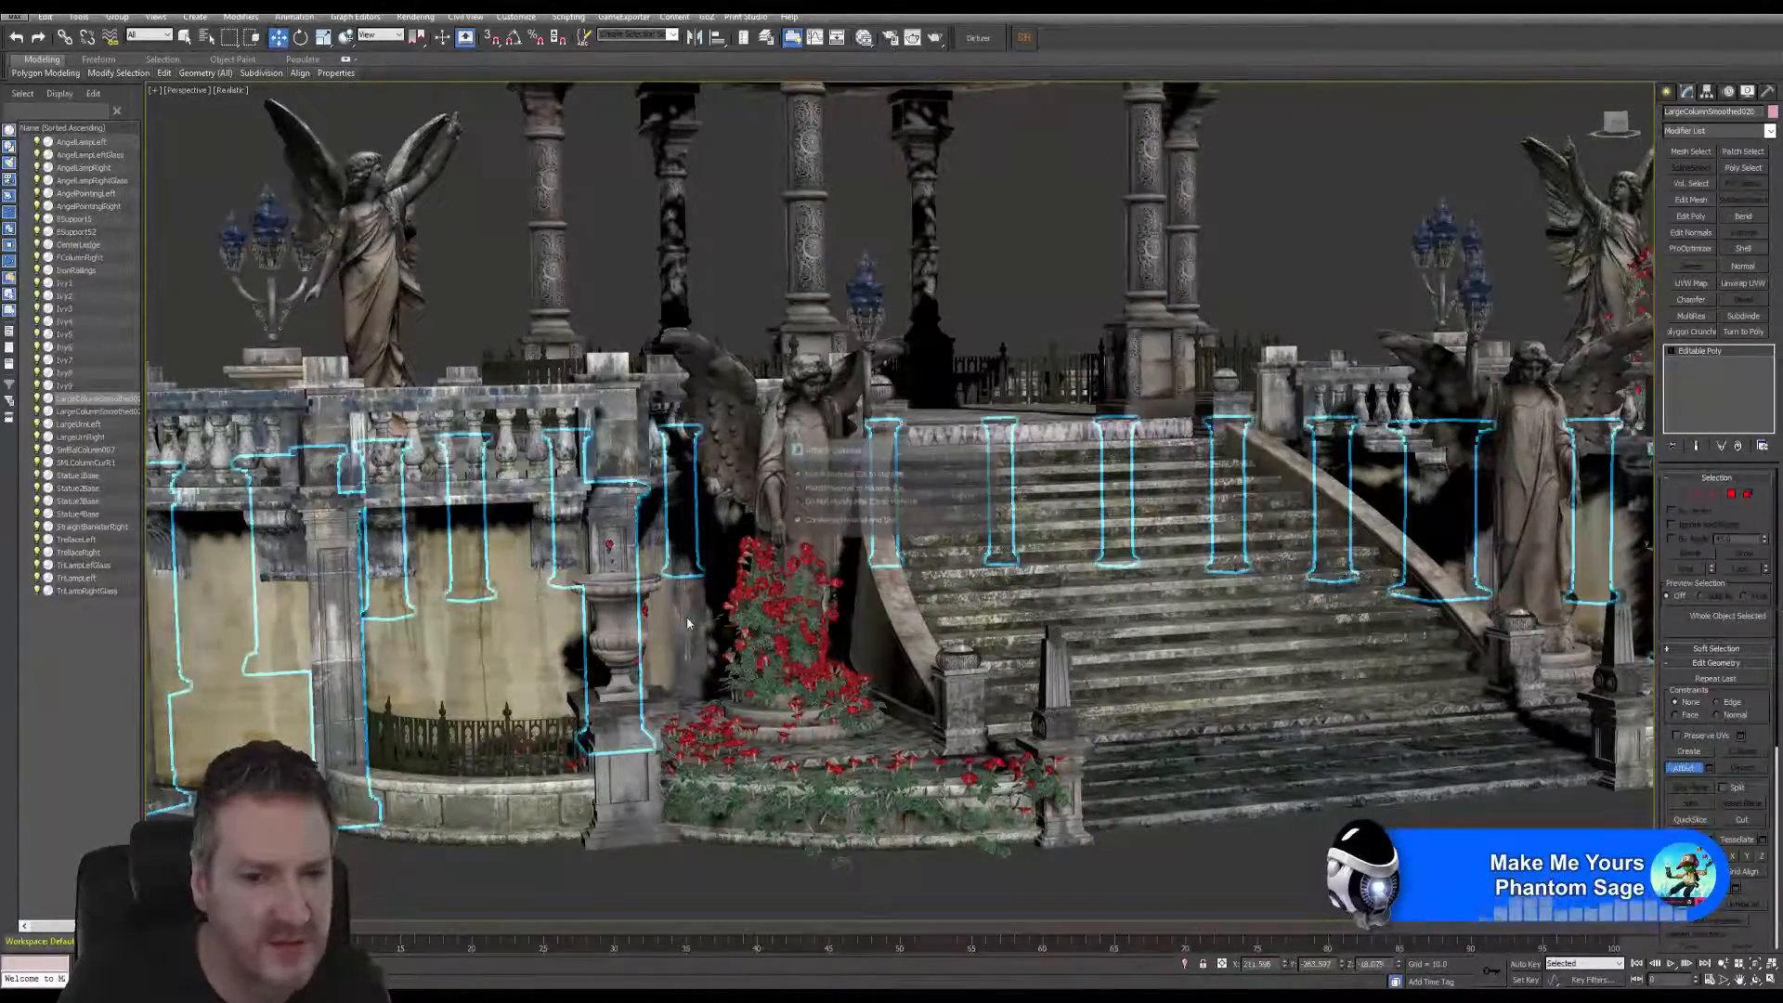
left_click(977, 476)
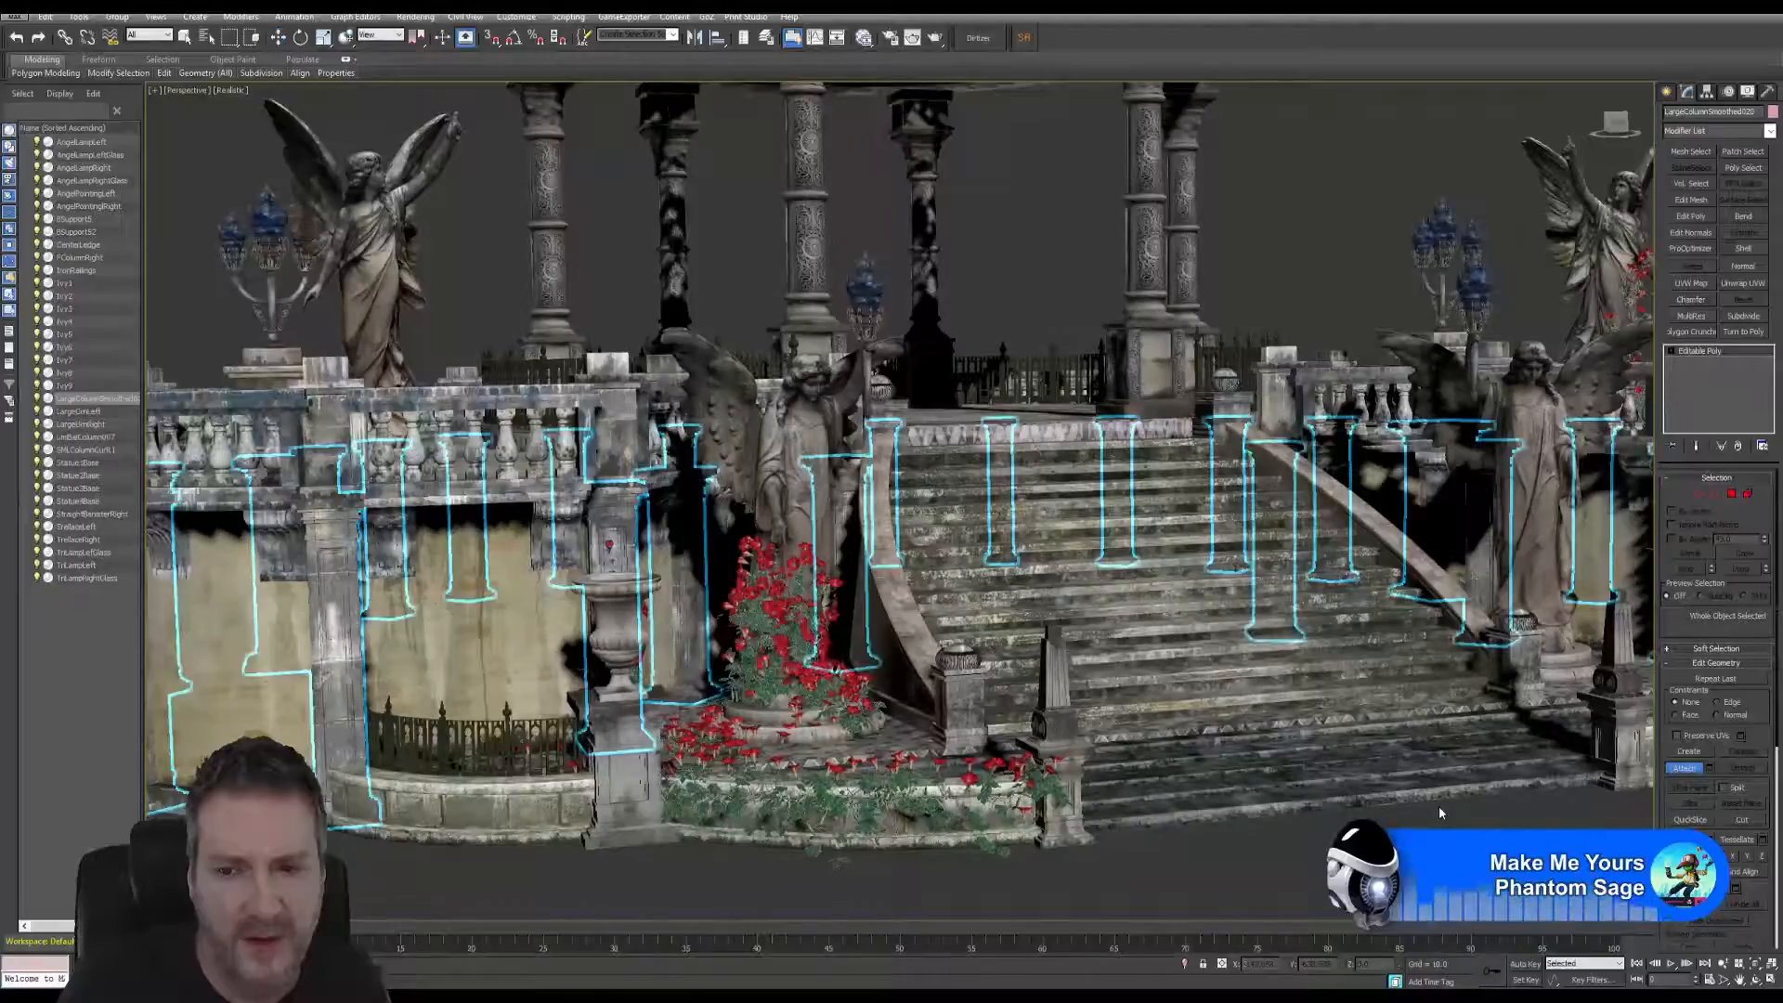
left_click(1686, 773)
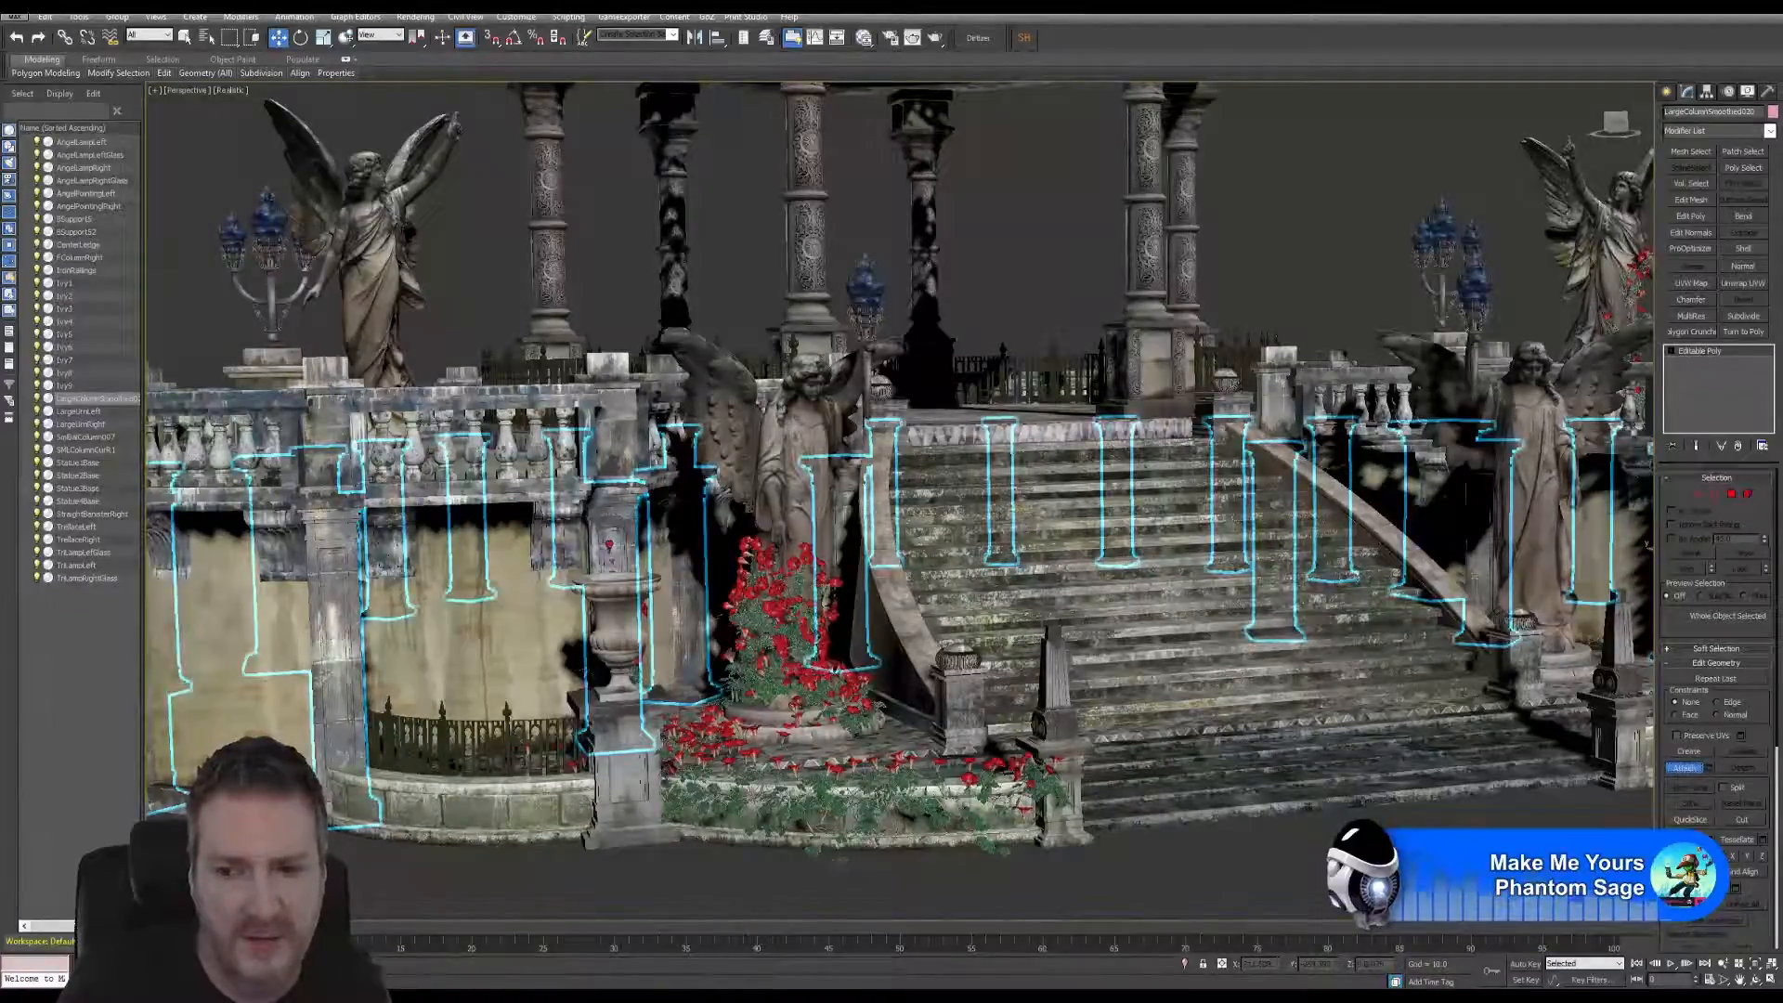
- Select the supports running beneath the banister and attach the stair-side supports to them, matching material IDs to material and condensing material and IDs
left_click(559, 540)
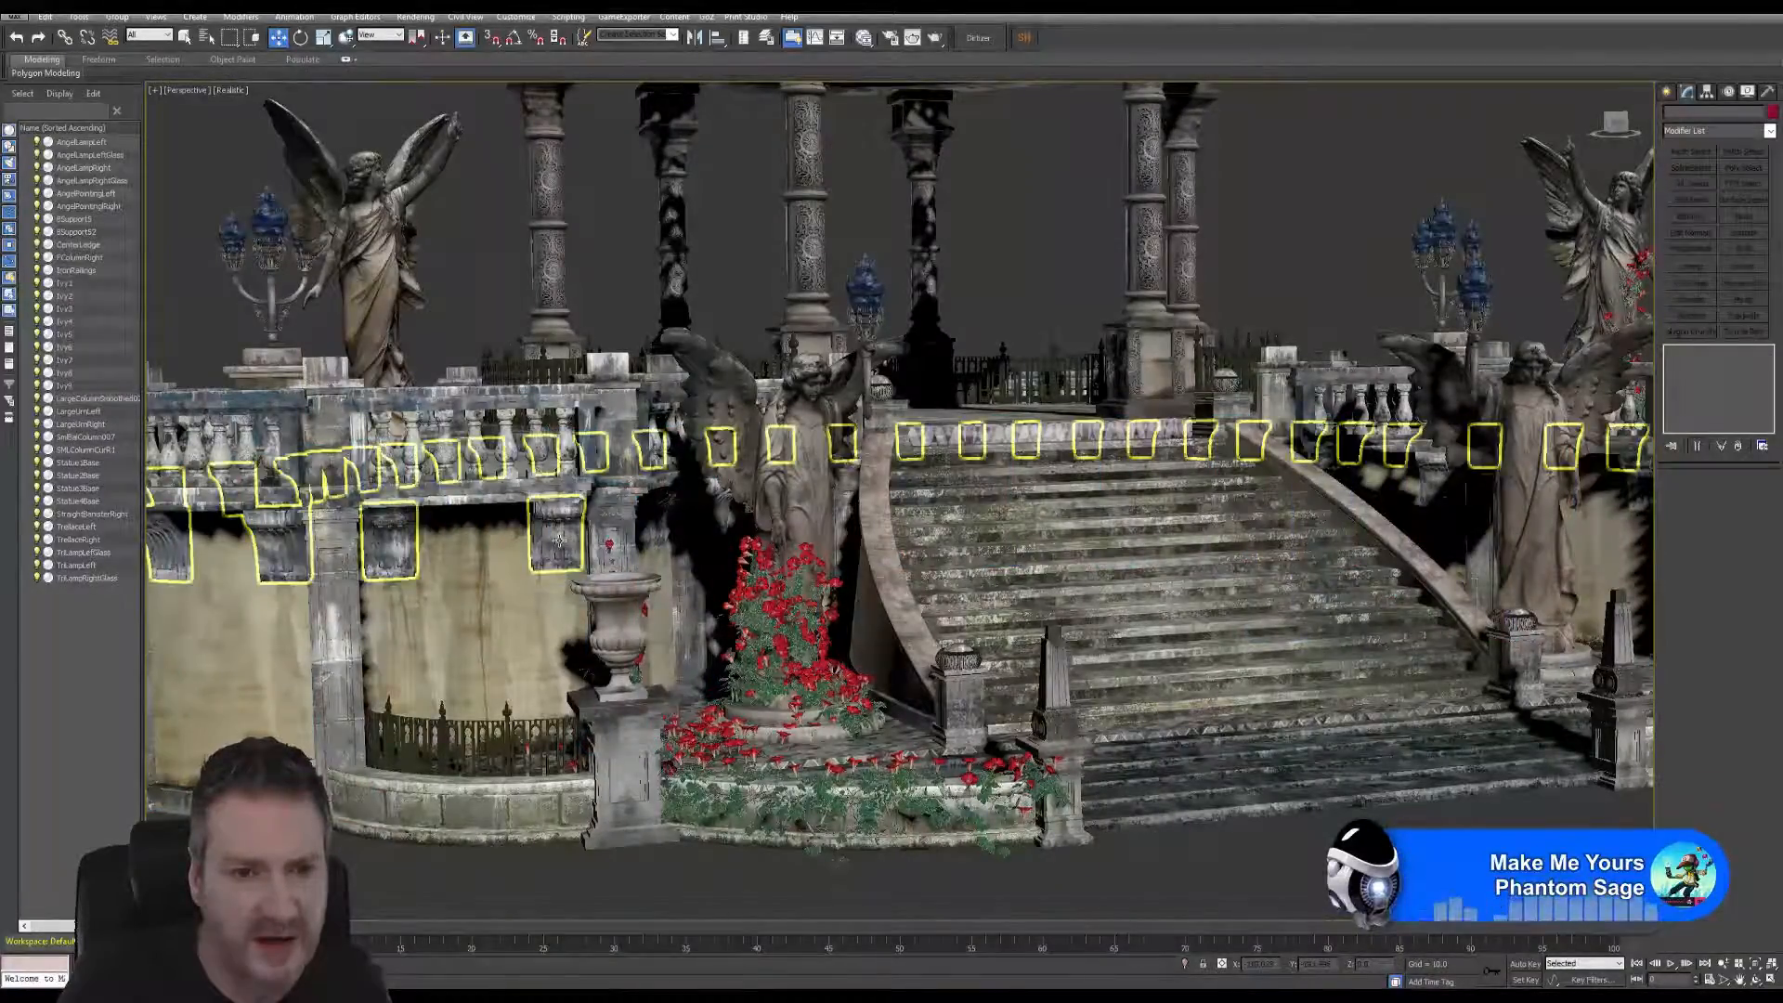
left_click(659, 511)
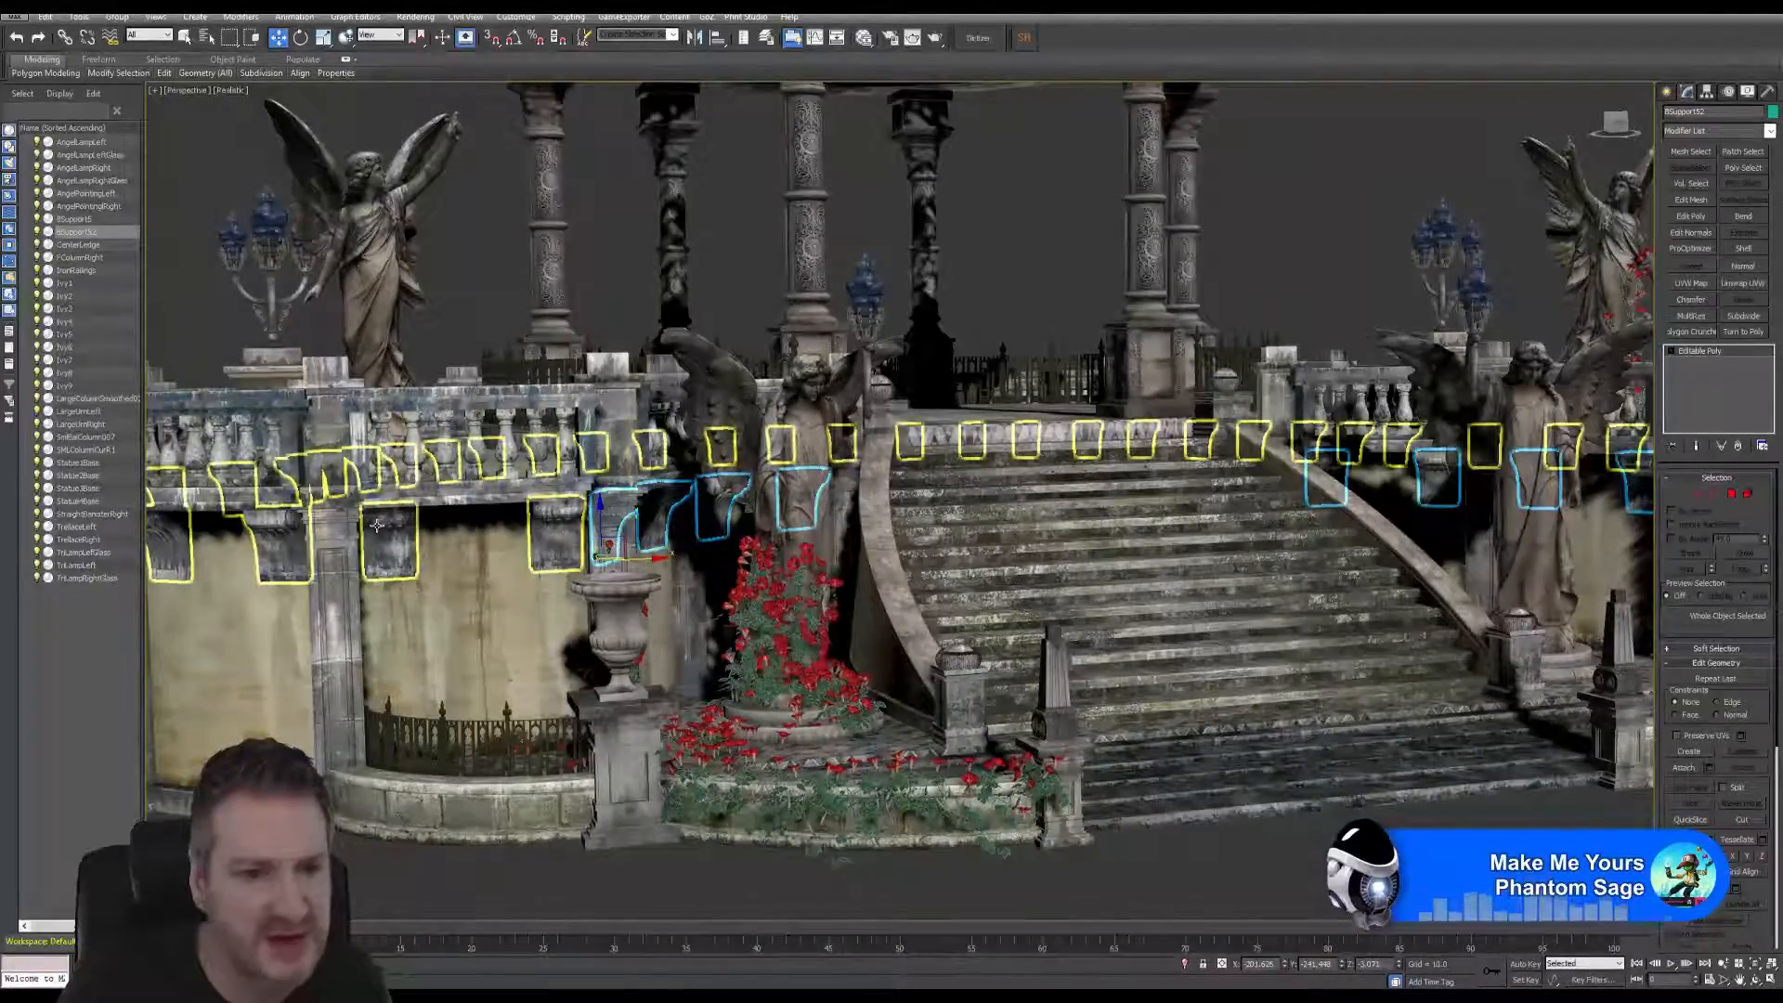
left_click(292, 524, "ctrl")
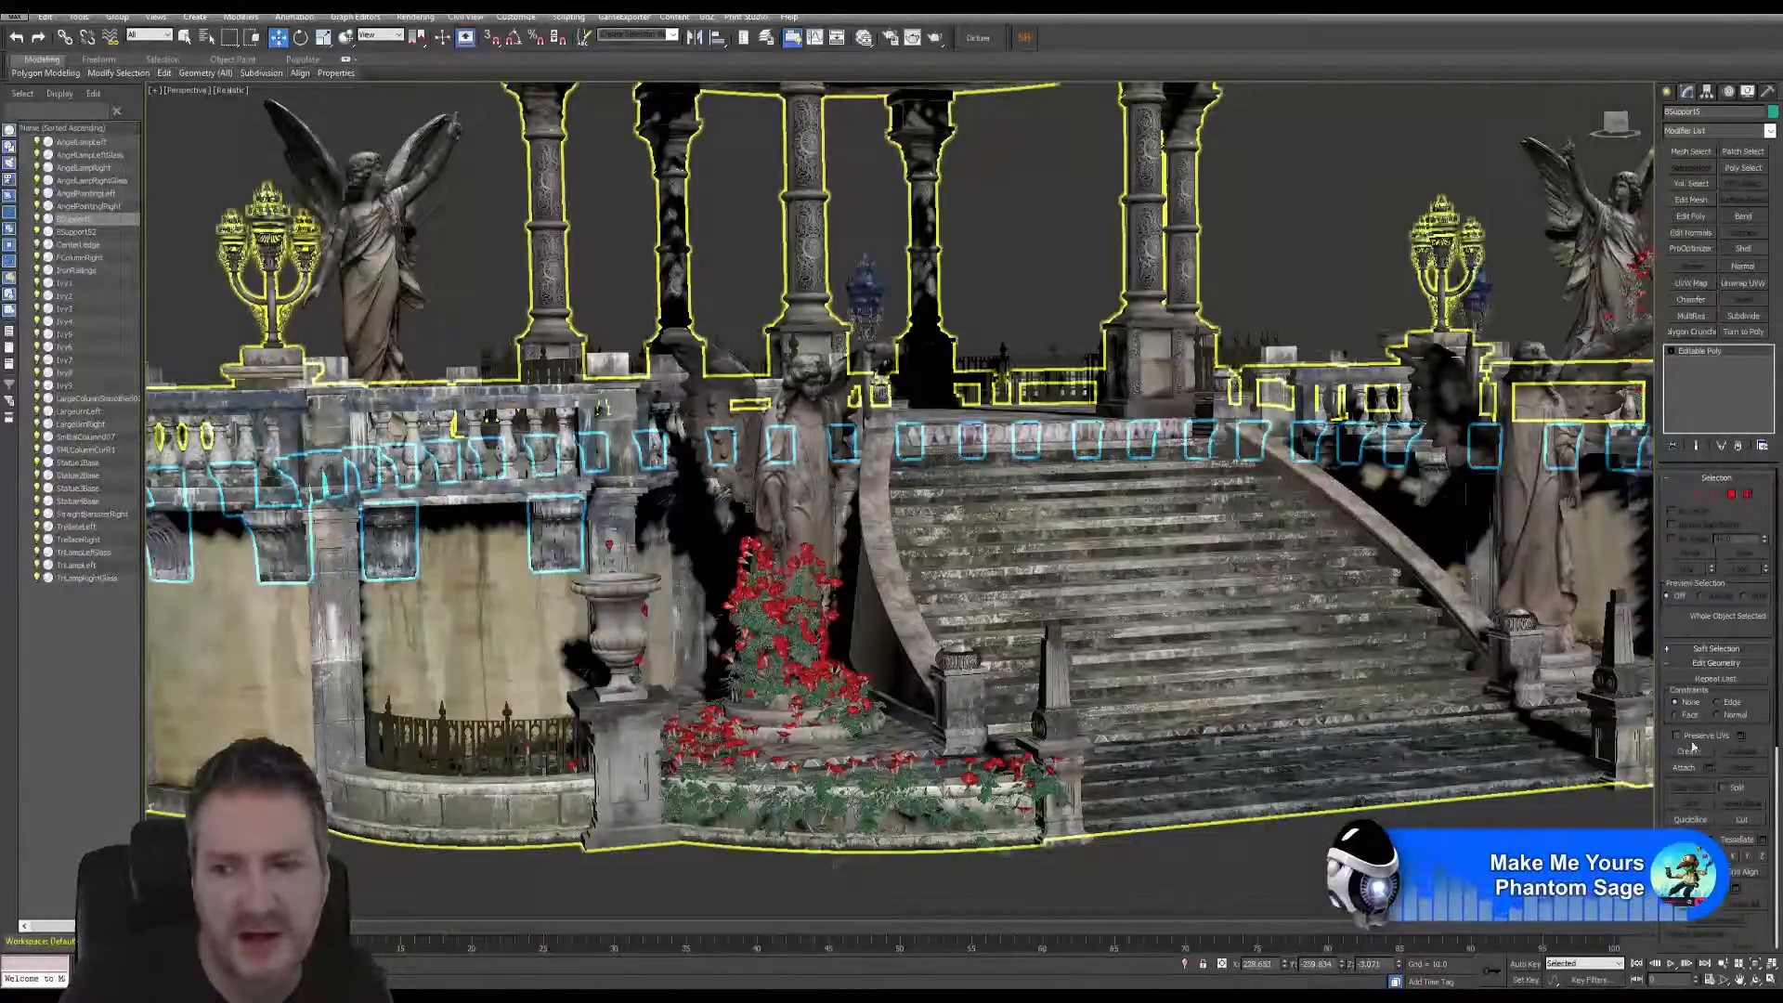
left_click(1684, 769)
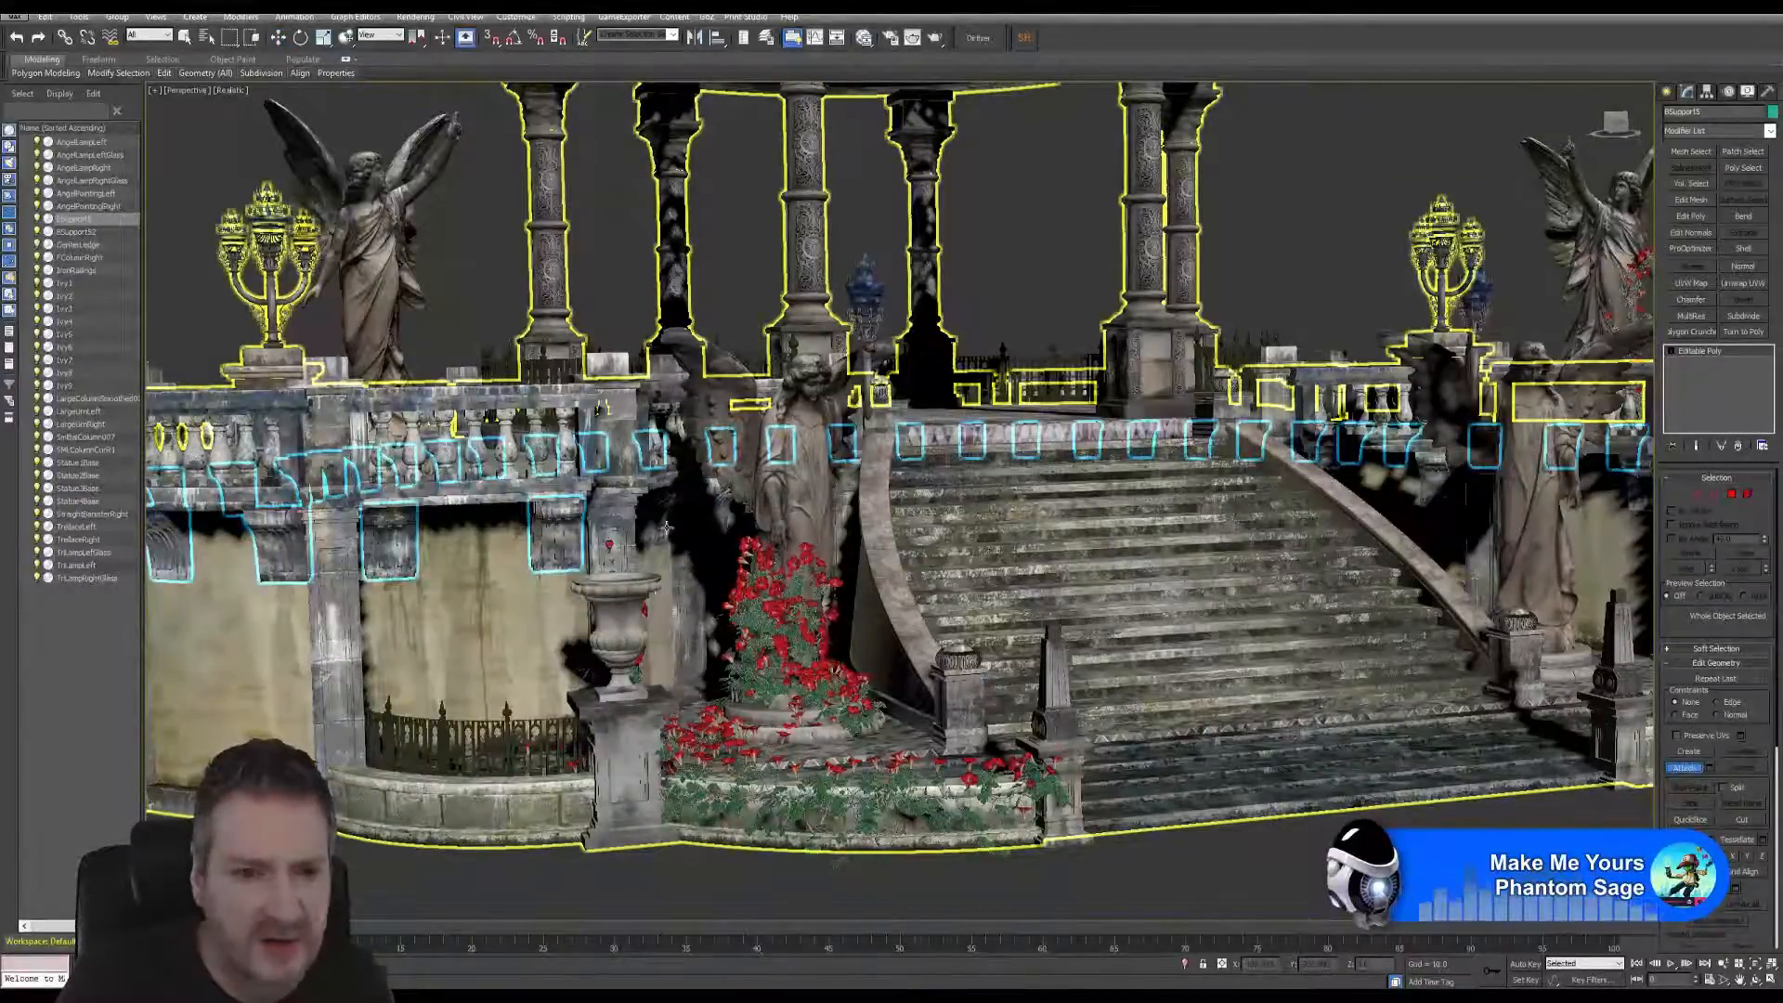
left_click(787, 516)
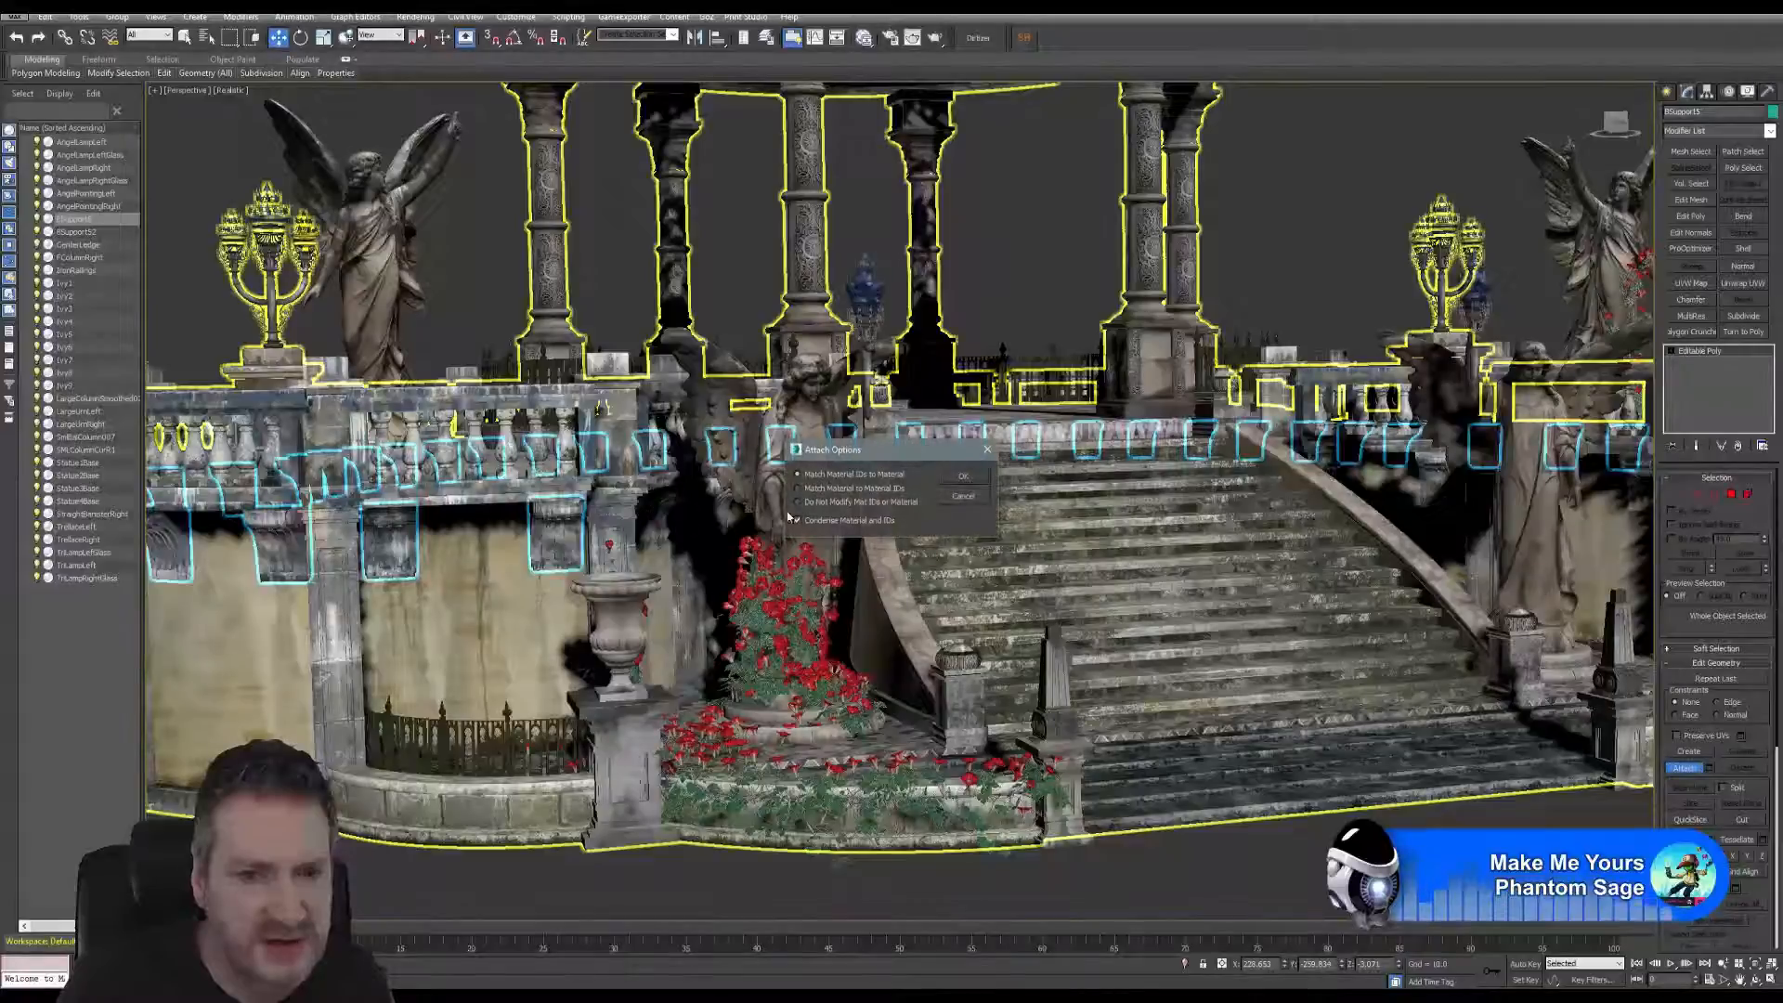
left_click(966, 477)
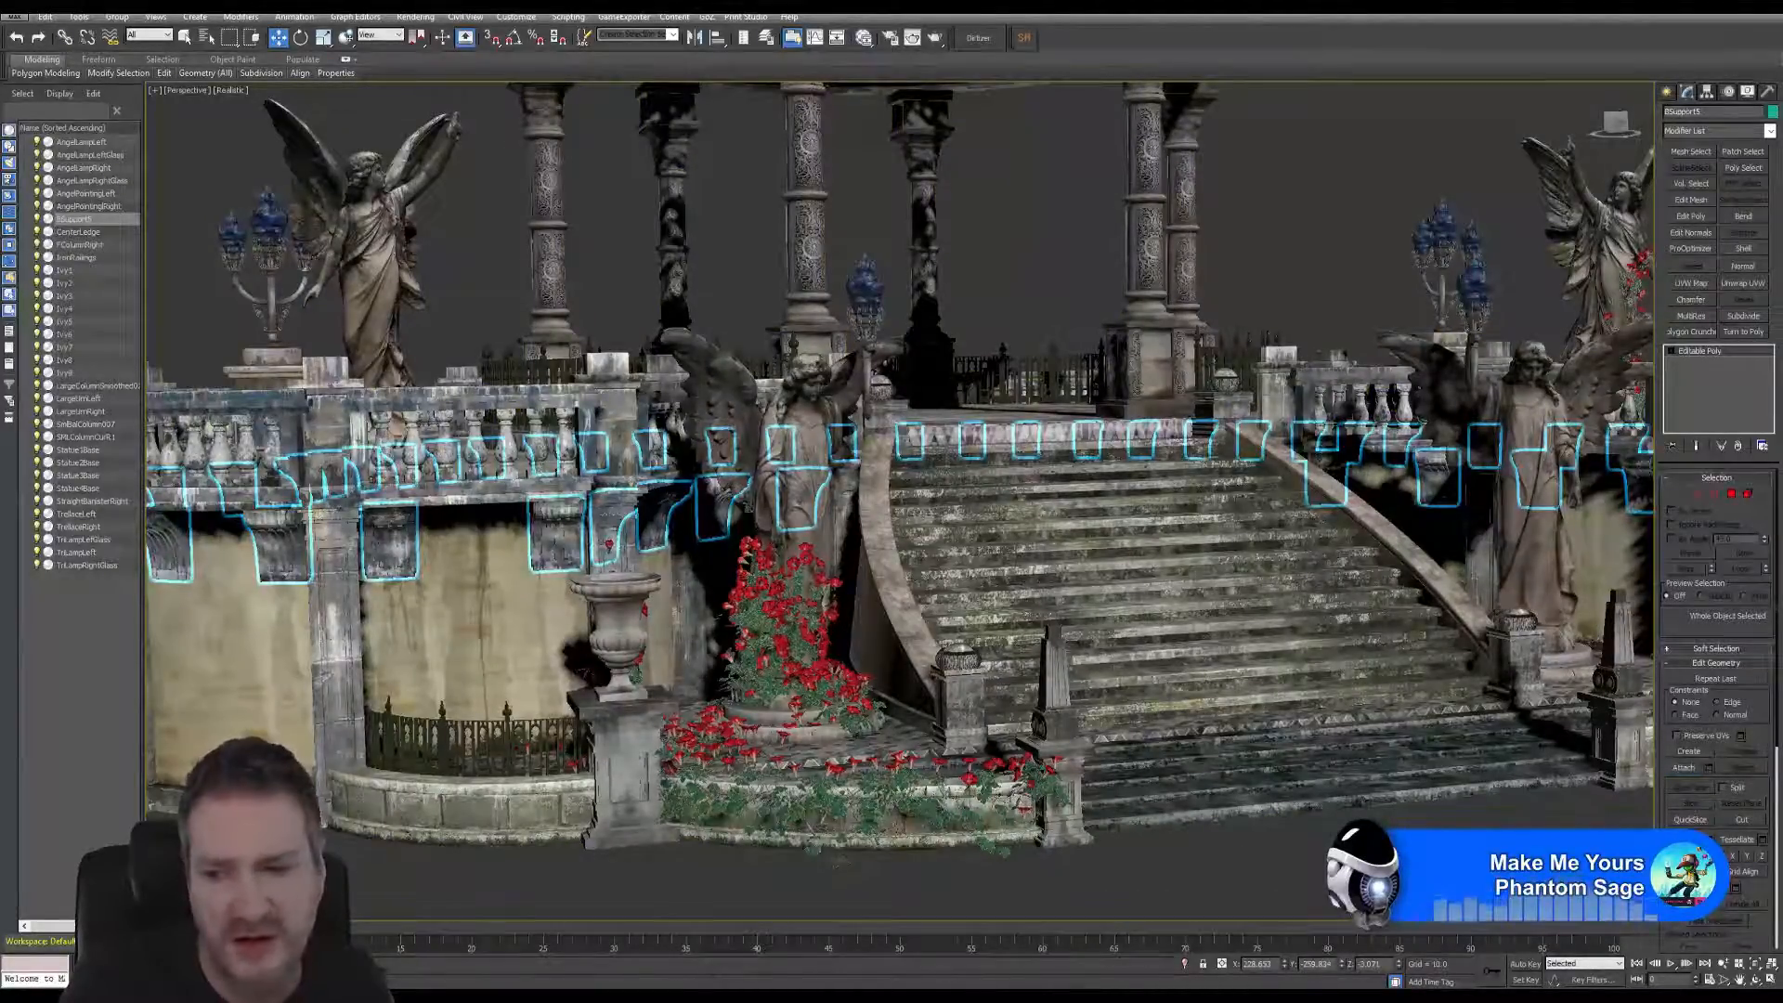
scroll(1006, 728, "down", 6)
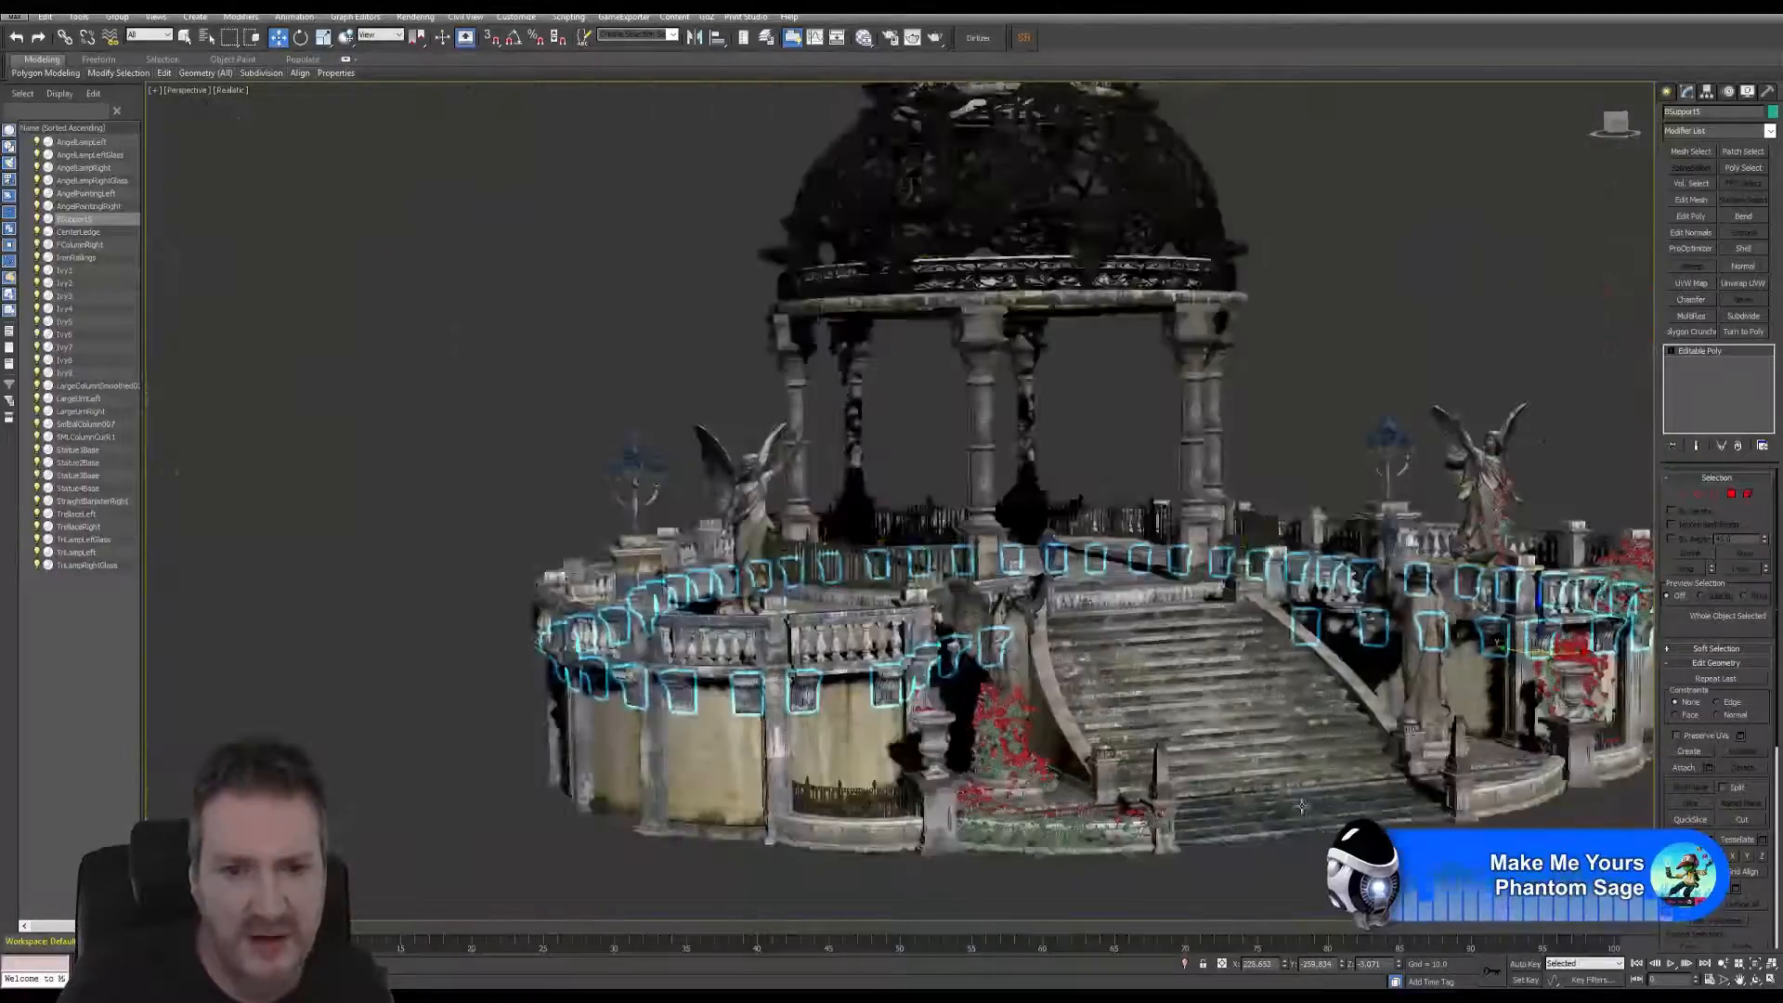
left_click(1124, 286)
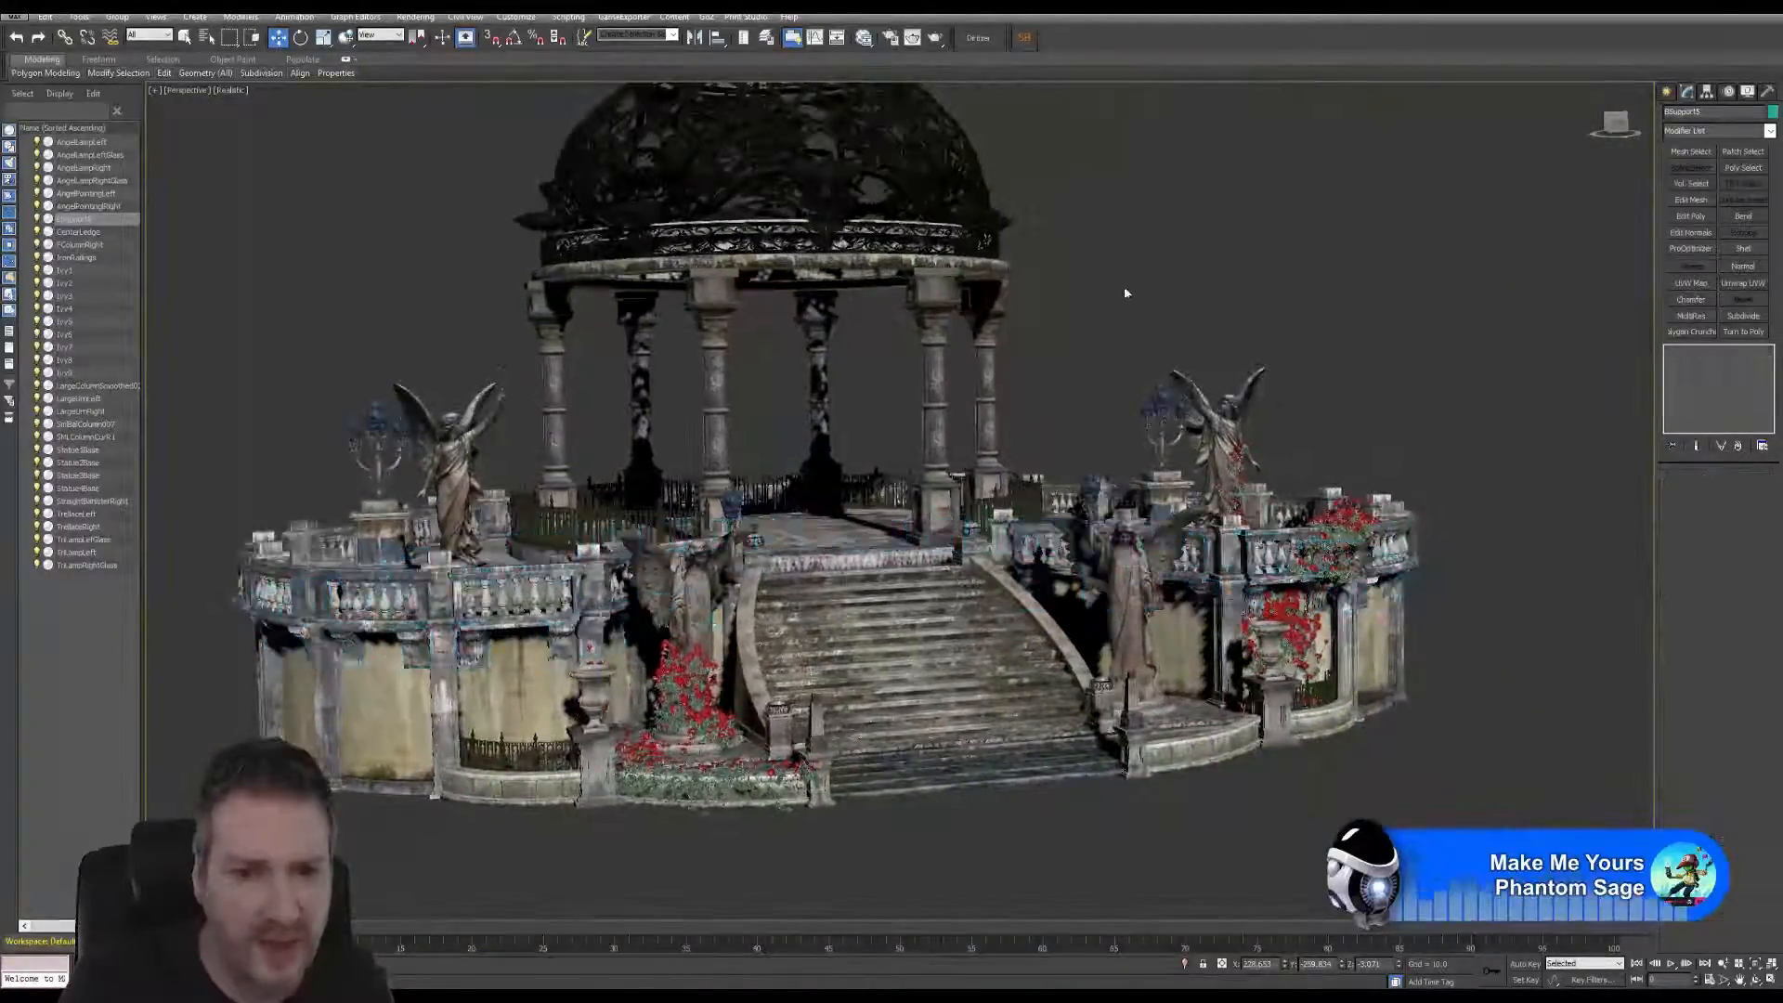
- Examine the file handling and auto backup options in the program preferences, leaving them as they are
middle_click_drag(390, 223, 433, 263)
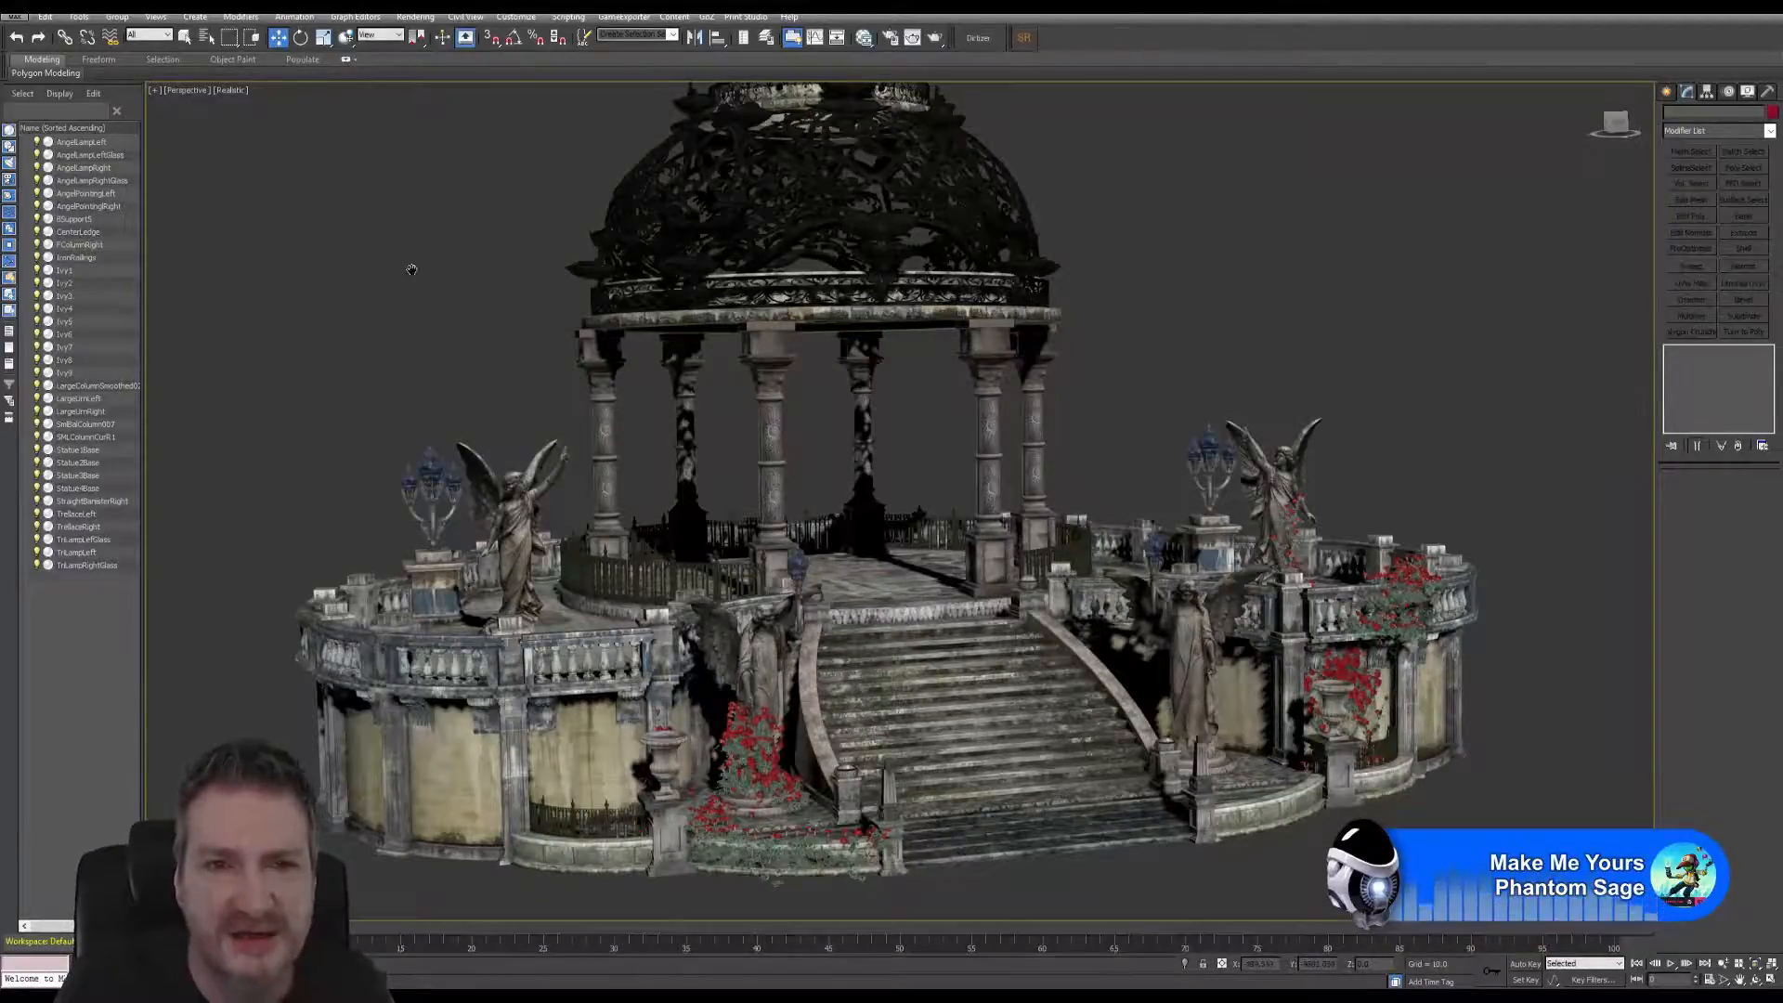
middle_click_drag(410, 274, 442, 282, "alt")
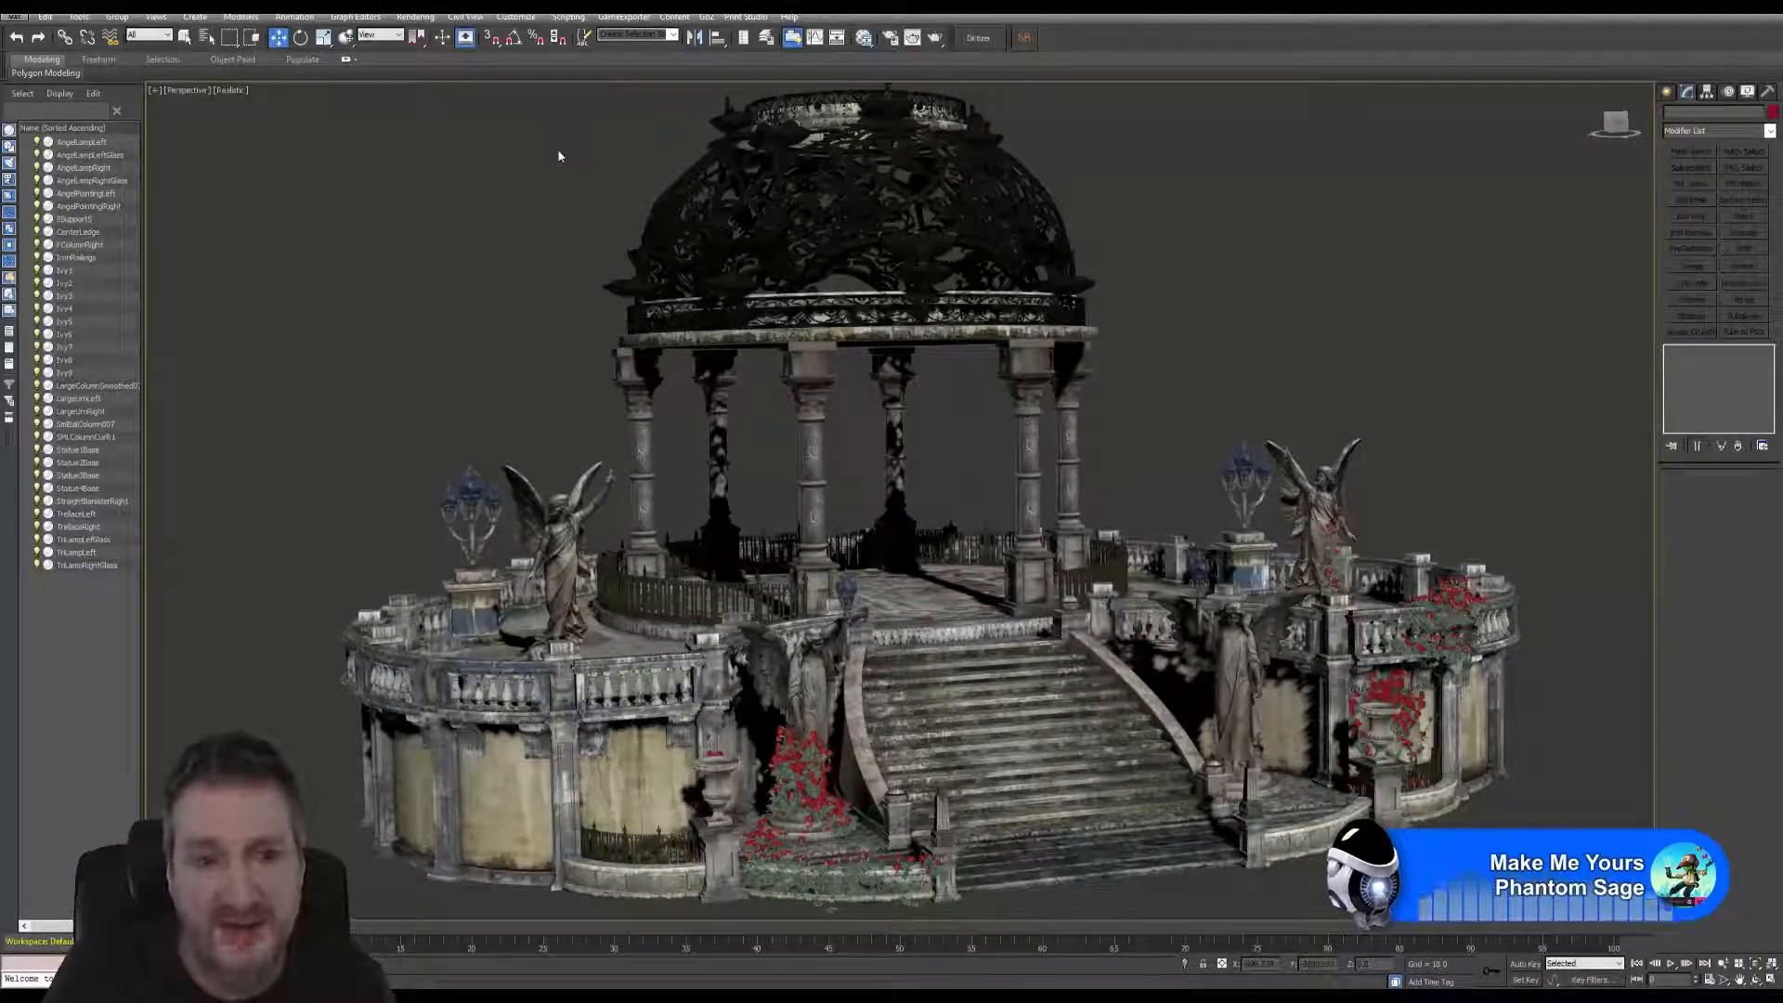
left_click(515, 16)
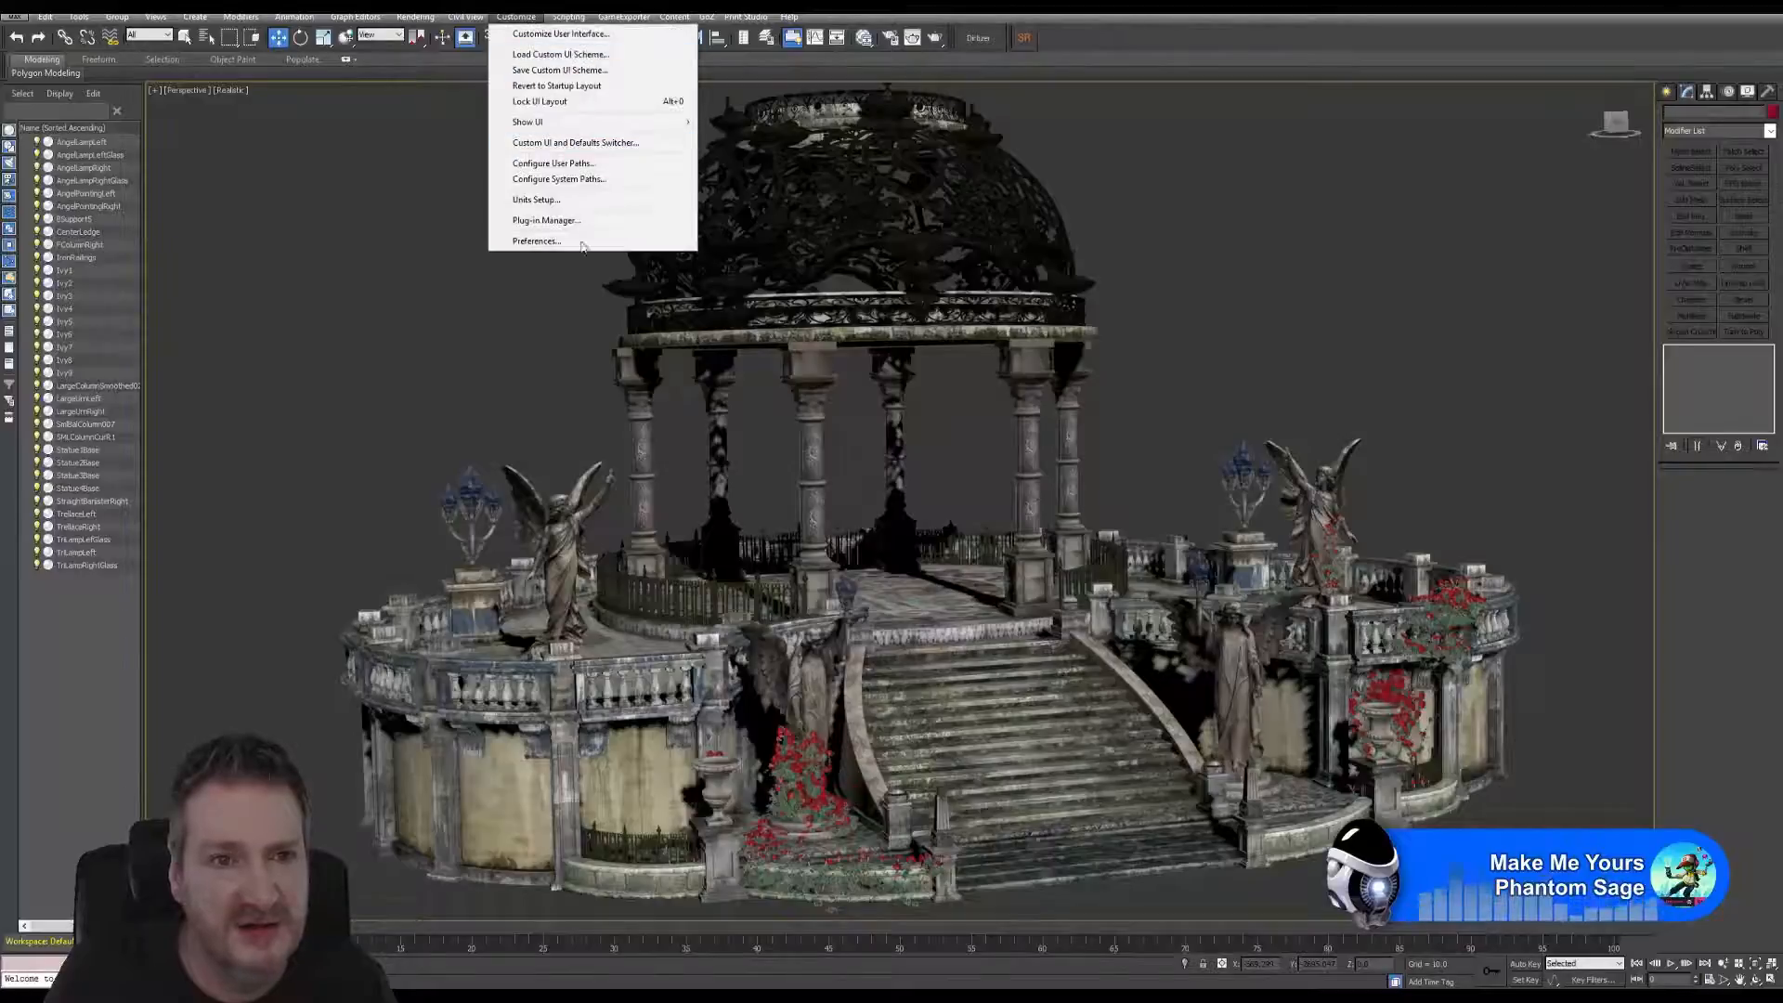
left_click(538, 241)
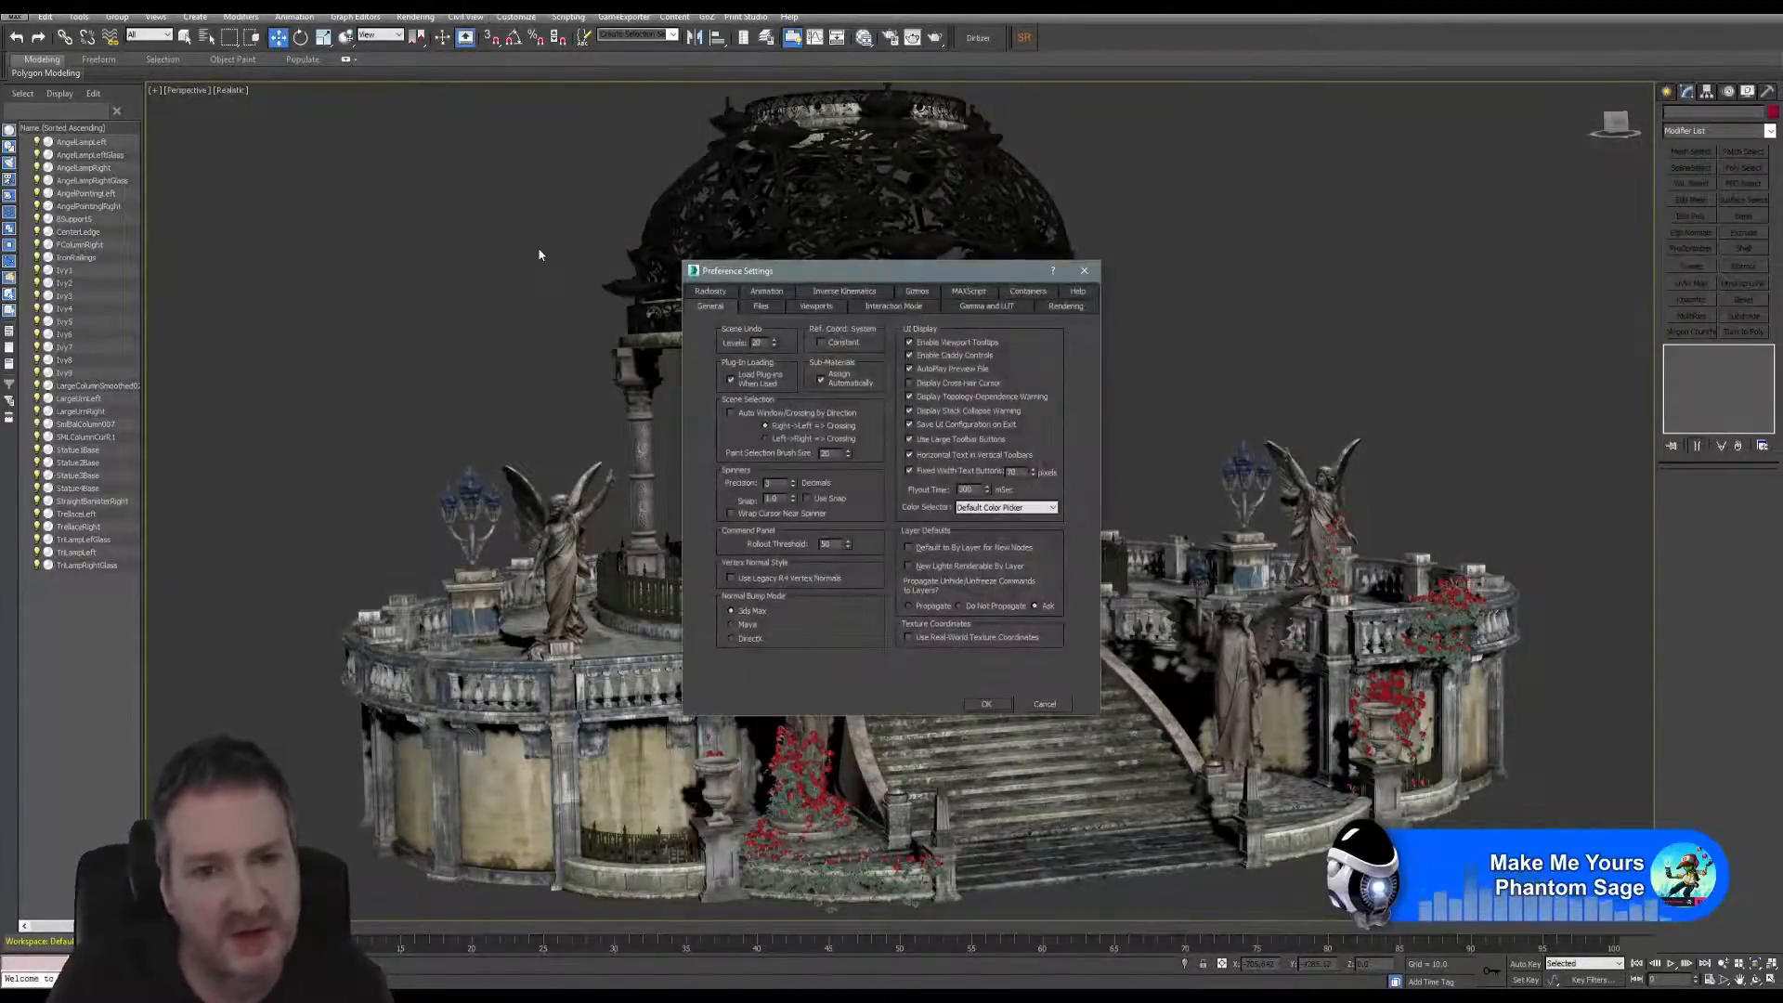
left_click(755, 311)
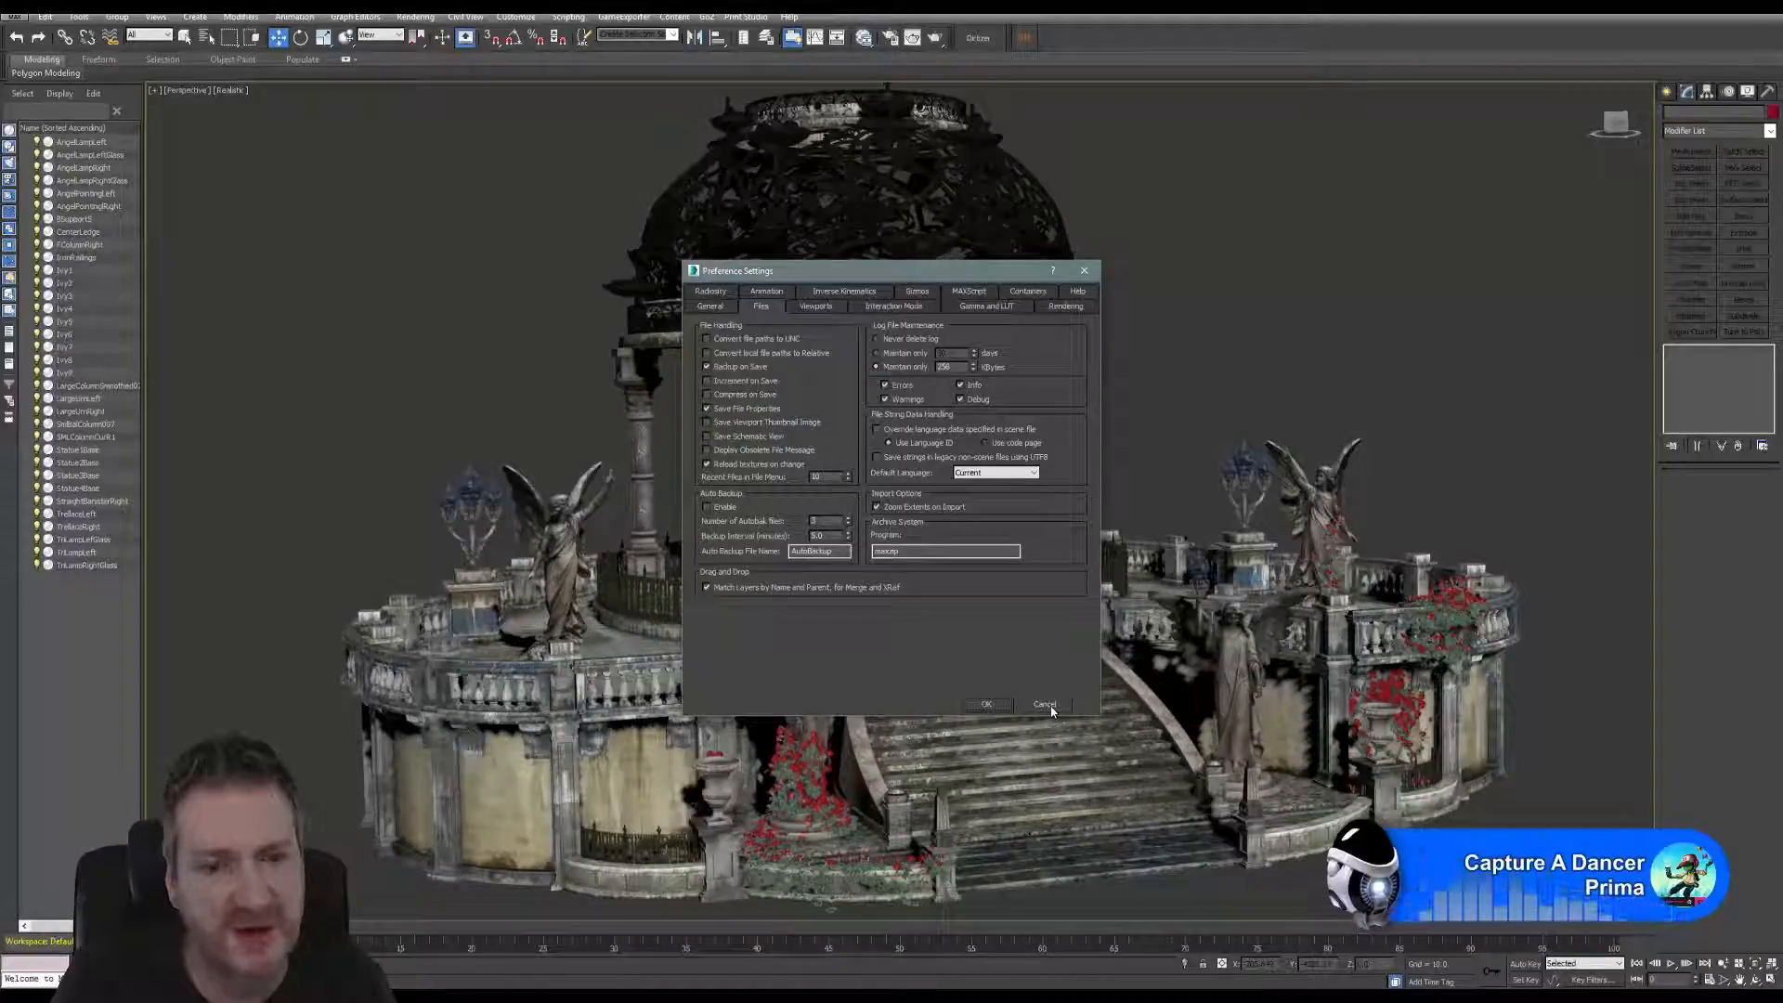
left_click(1046, 706)
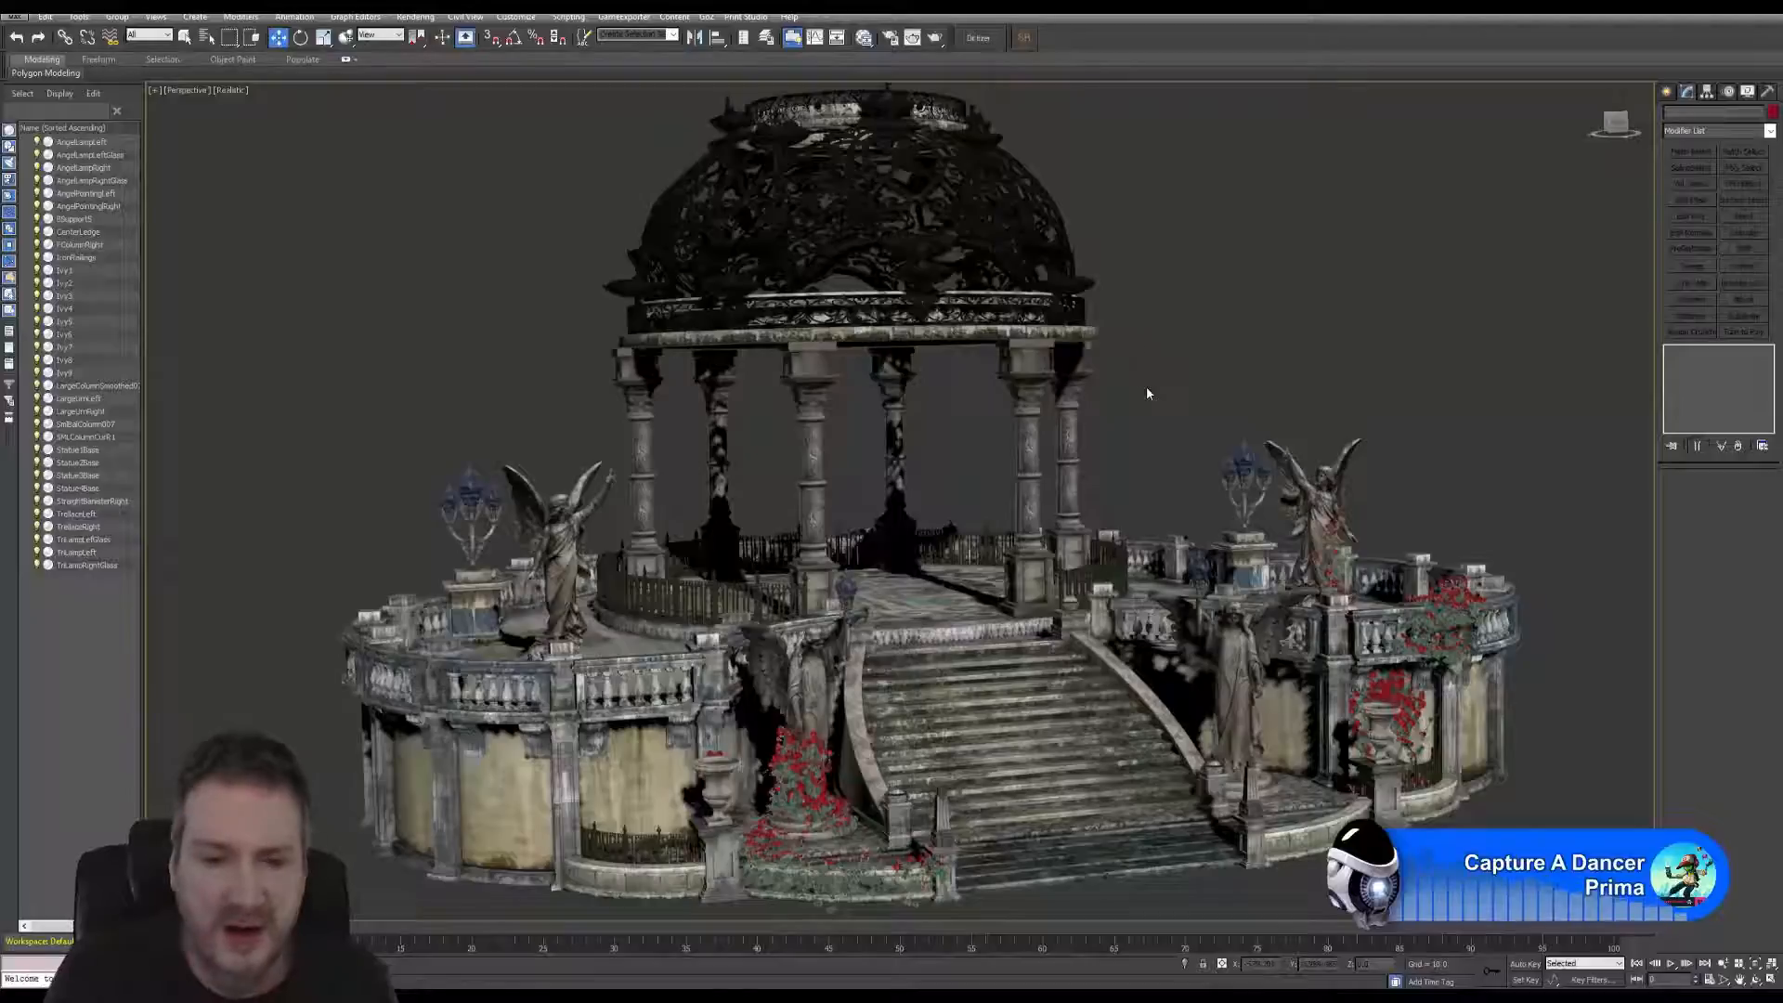
left_click(683, 735)
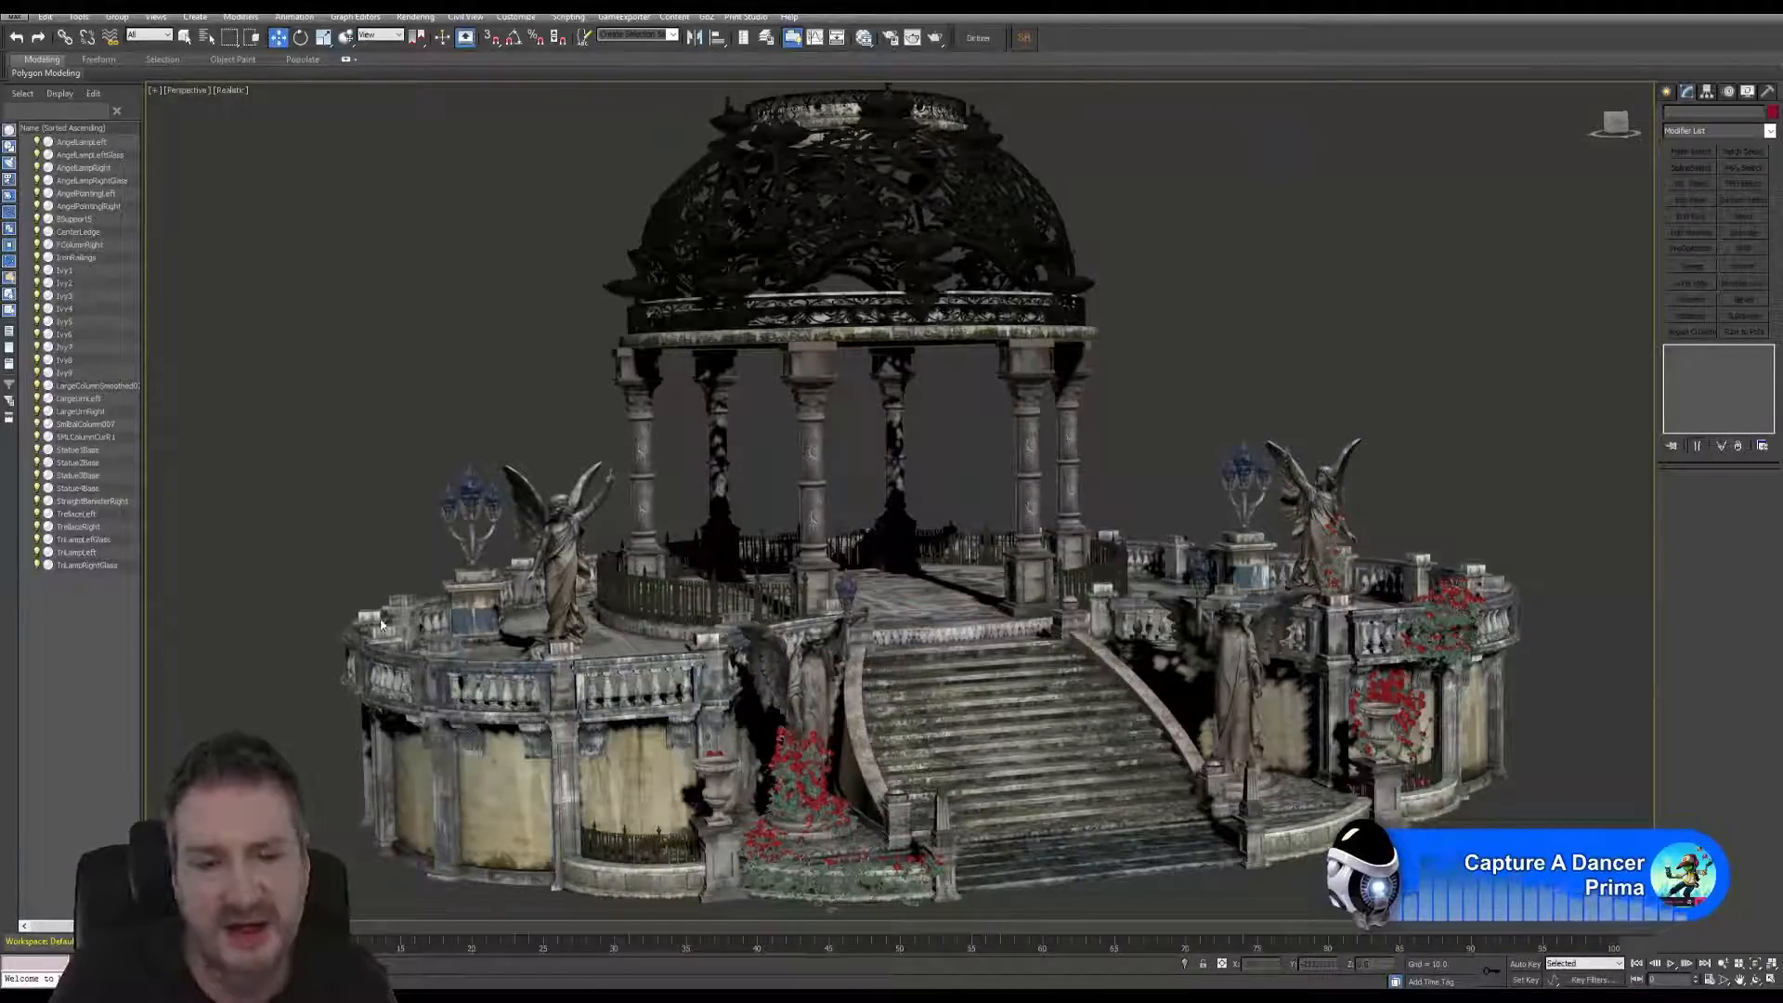
key("super")
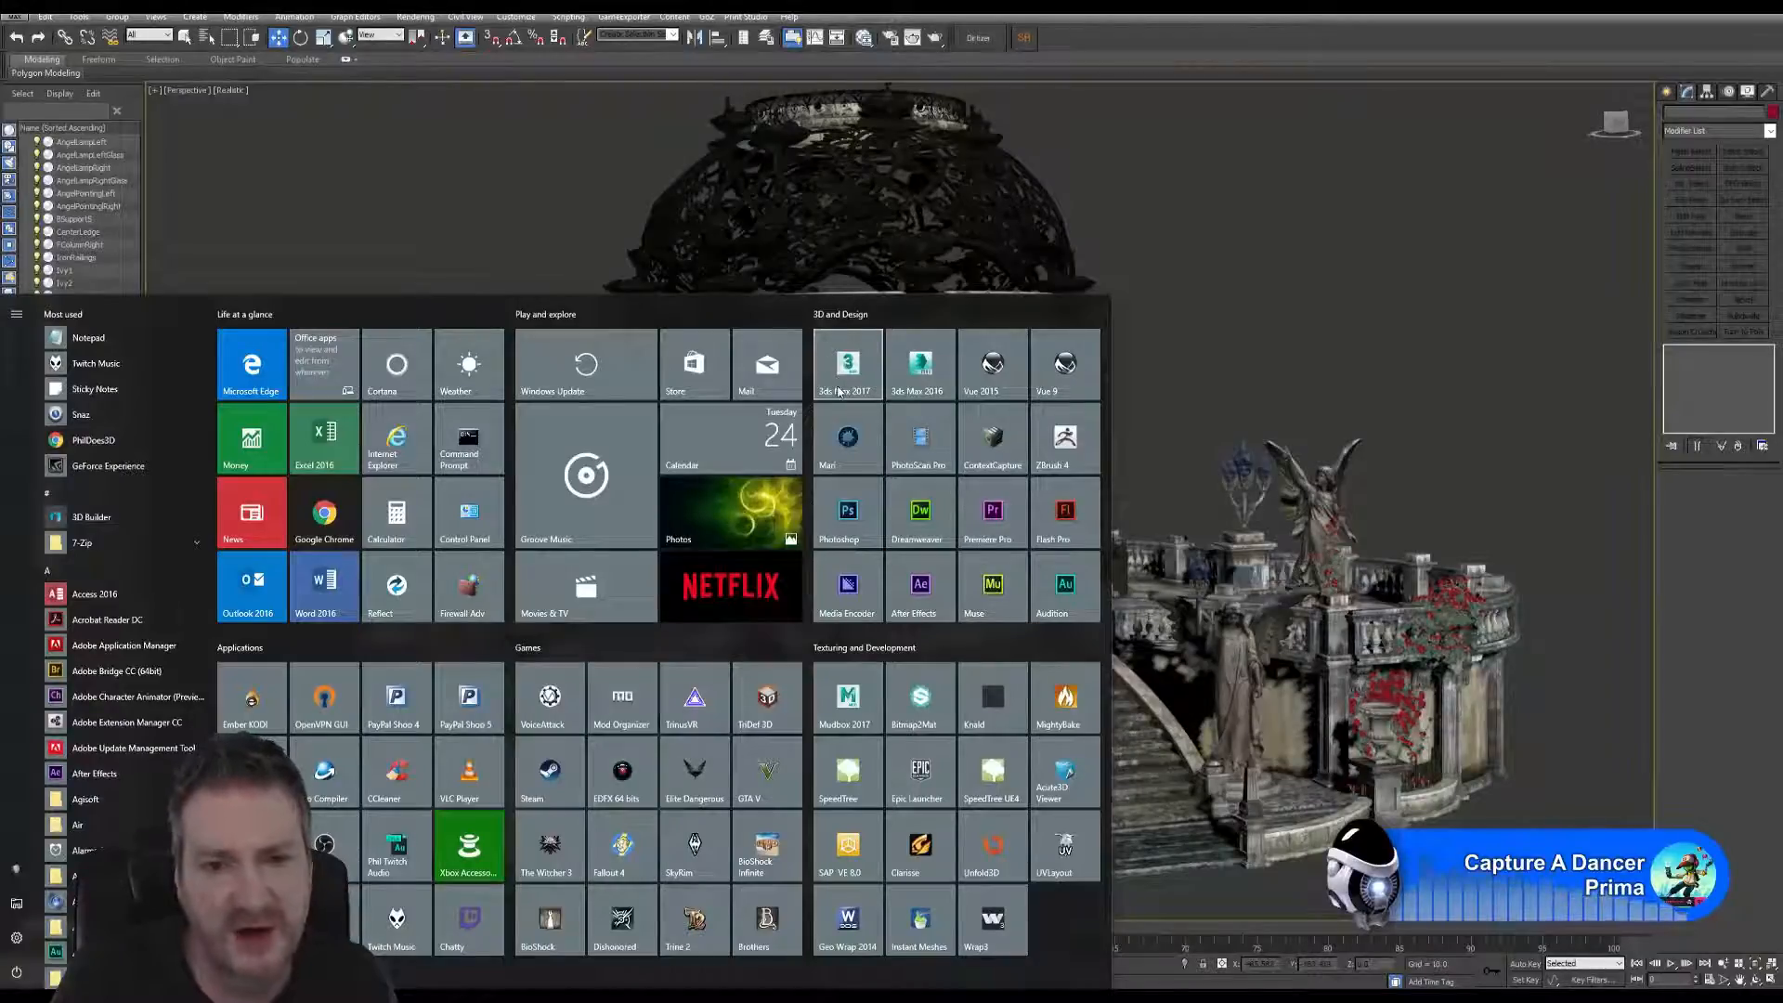
left_click(1205, 169)
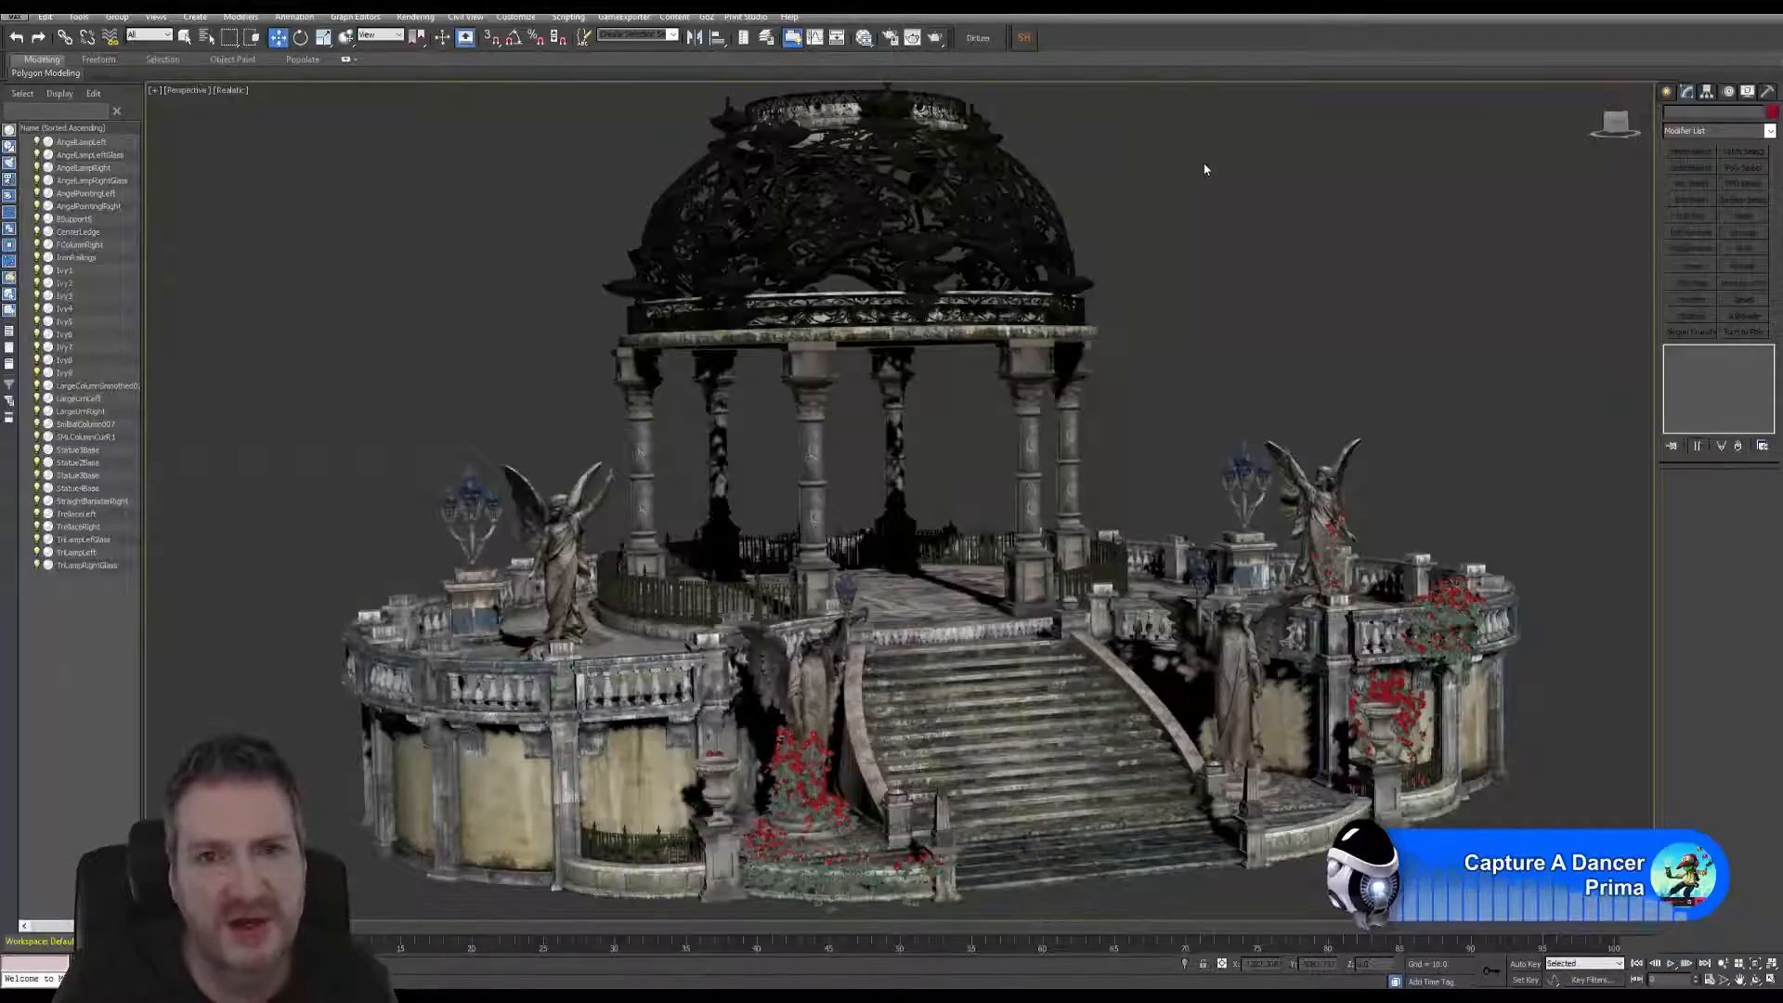